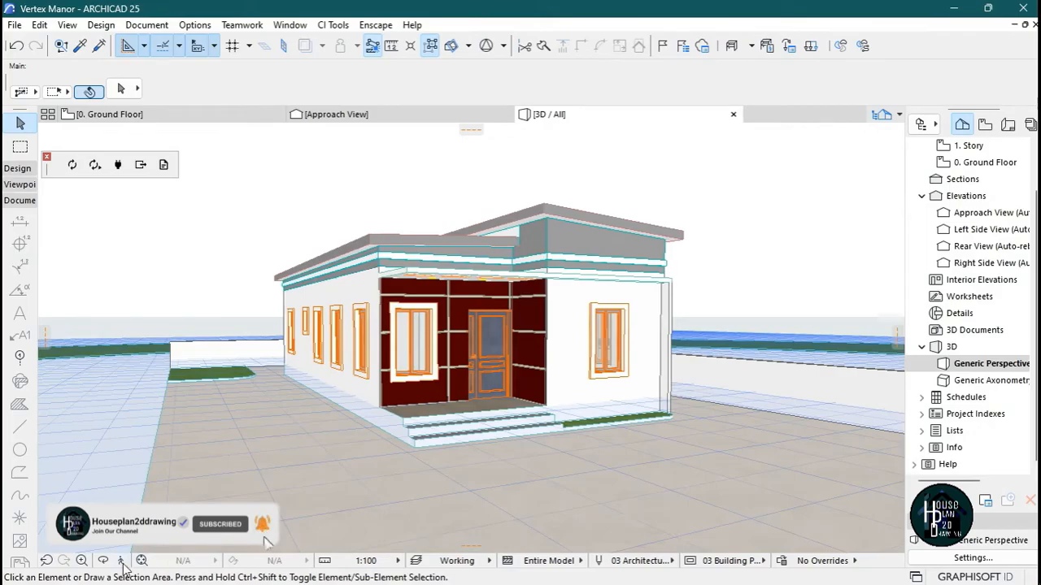
# Walk around the finished house model in the perspective view to examine its front and side facades.
pyautogui.press('Right')
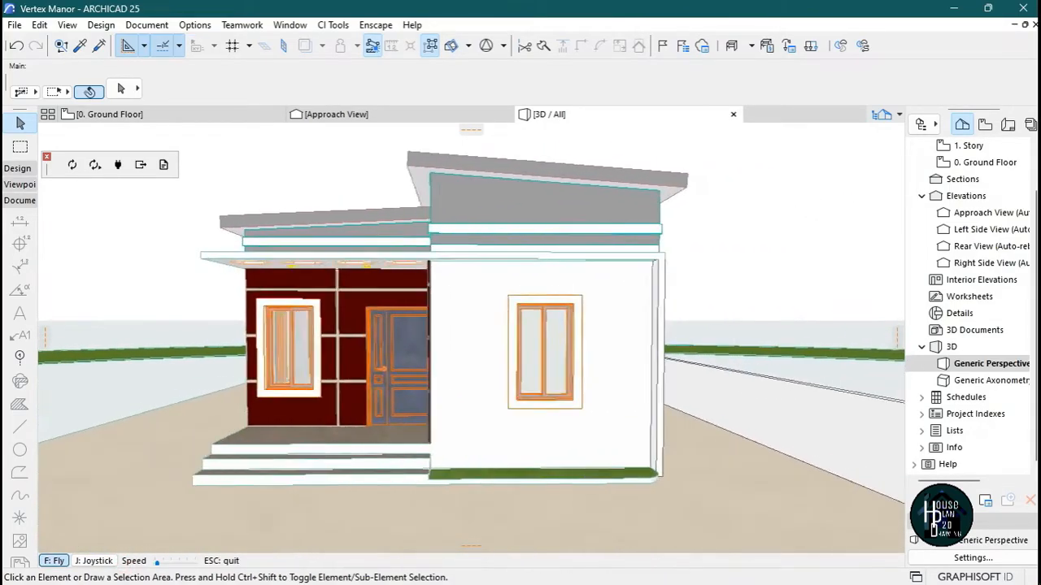
pyautogui.press('Left')
pyautogui.press('Left')
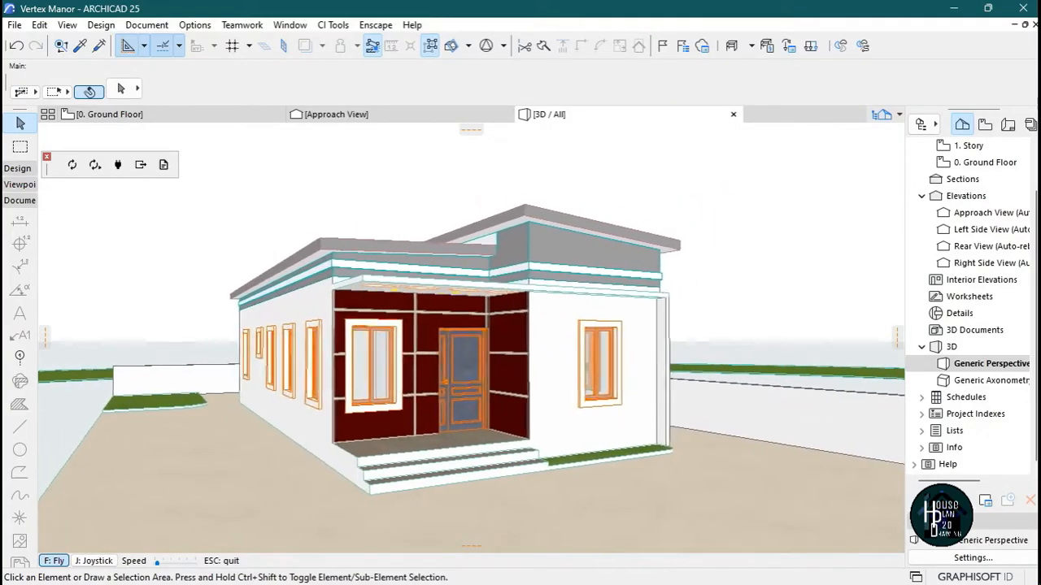
pyautogui.press('Escape')
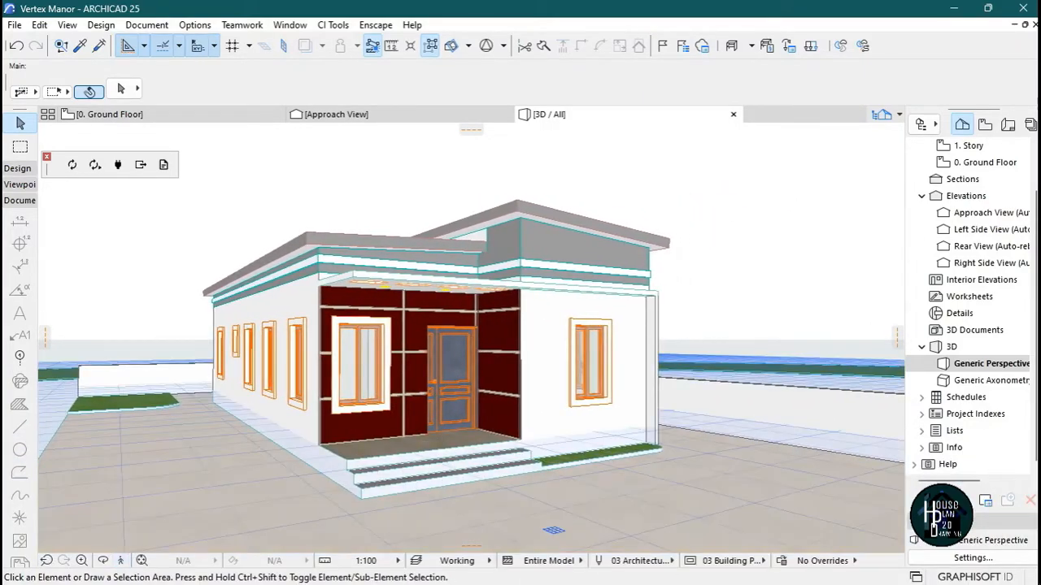
# Switch to the untitled Archicad 27 project and set the Wall tool's structure to Basic.
pyautogui.click(673, 578)
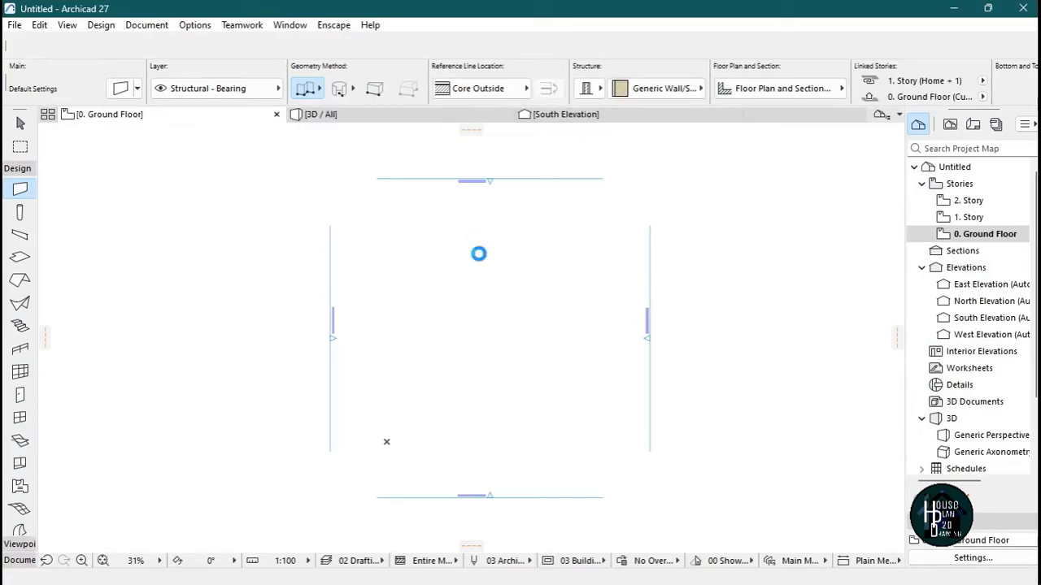
pyautogui.scroll(-3, 514, 283)
pyautogui.scroll(2, 441, 290)
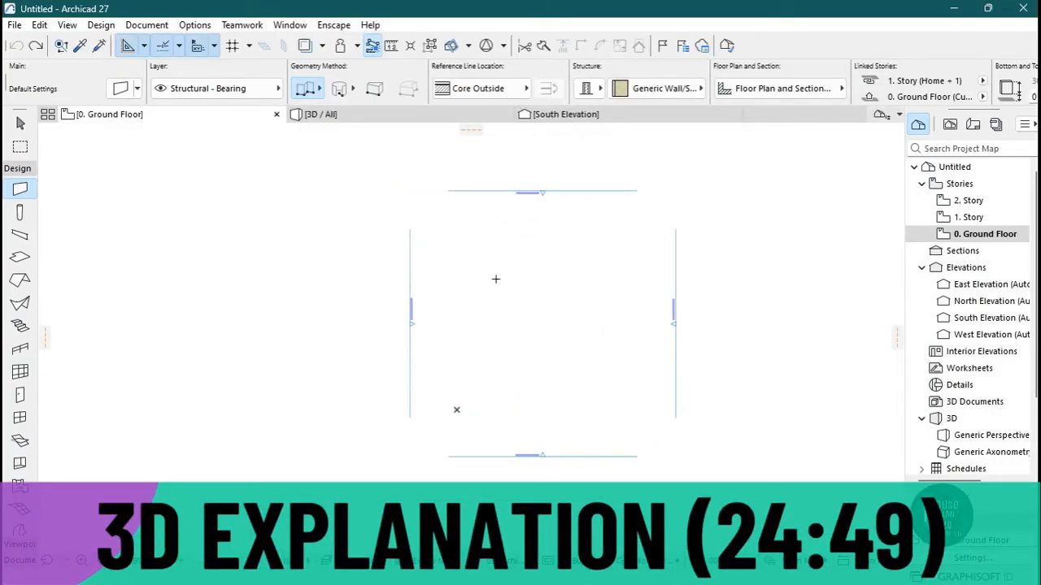
pyautogui.click(21, 190)
pyautogui.scroll(1, 532, 349)
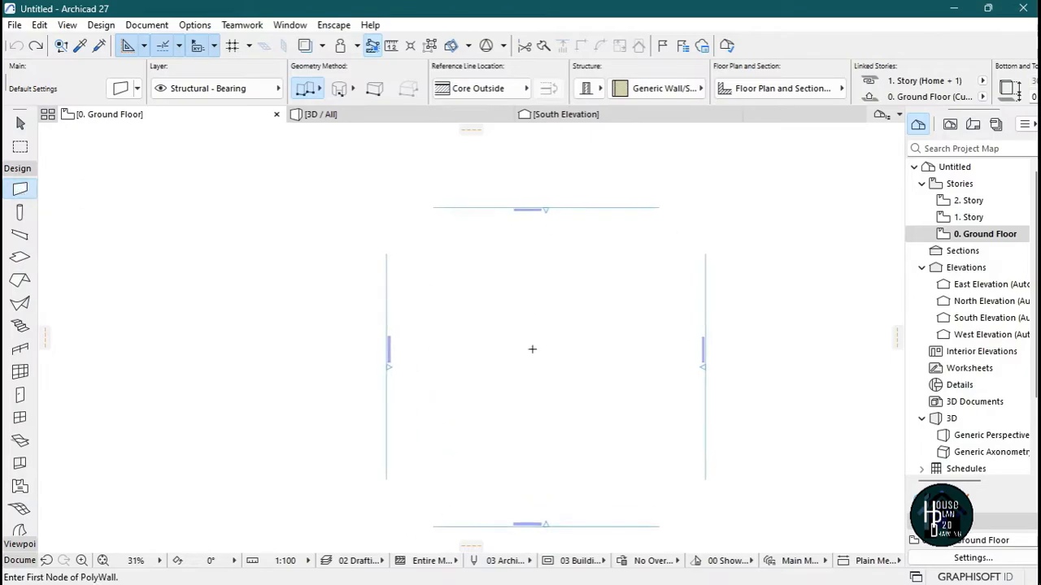
pyautogui.scroll(-1, 555, 146)
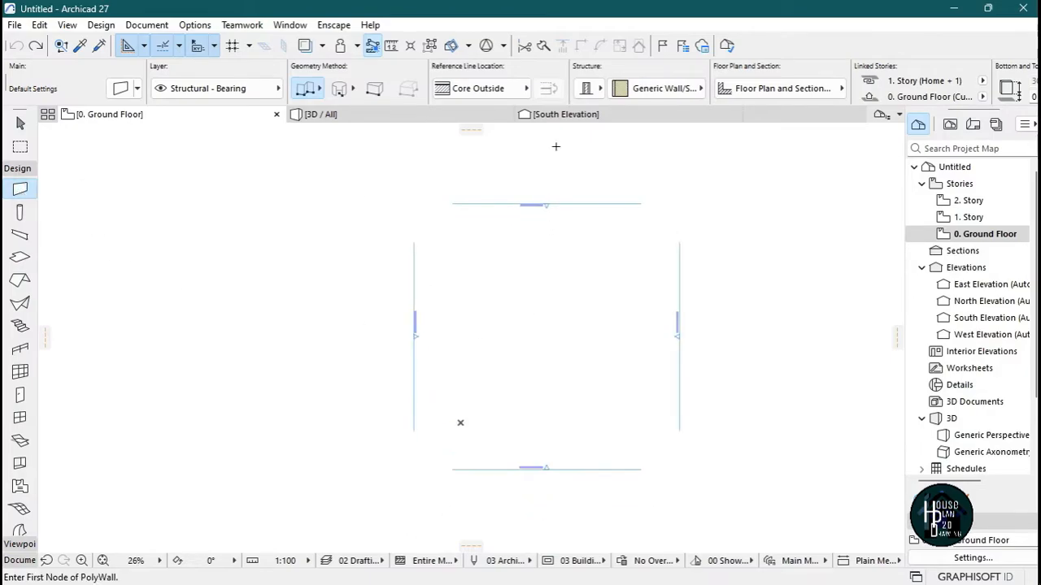
pyautogui.click(587, 88)
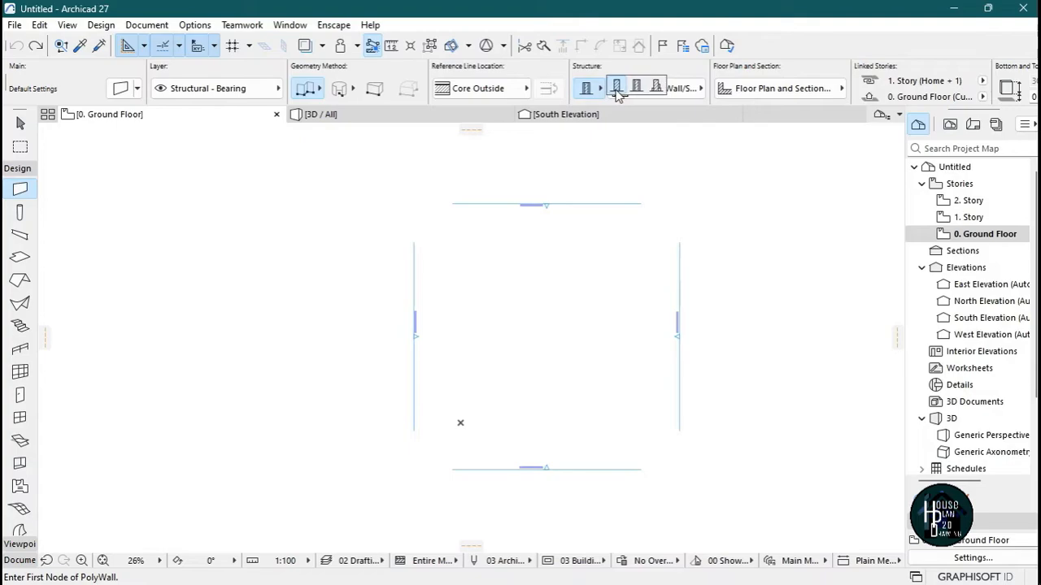
pyautogui.click(616, 90)
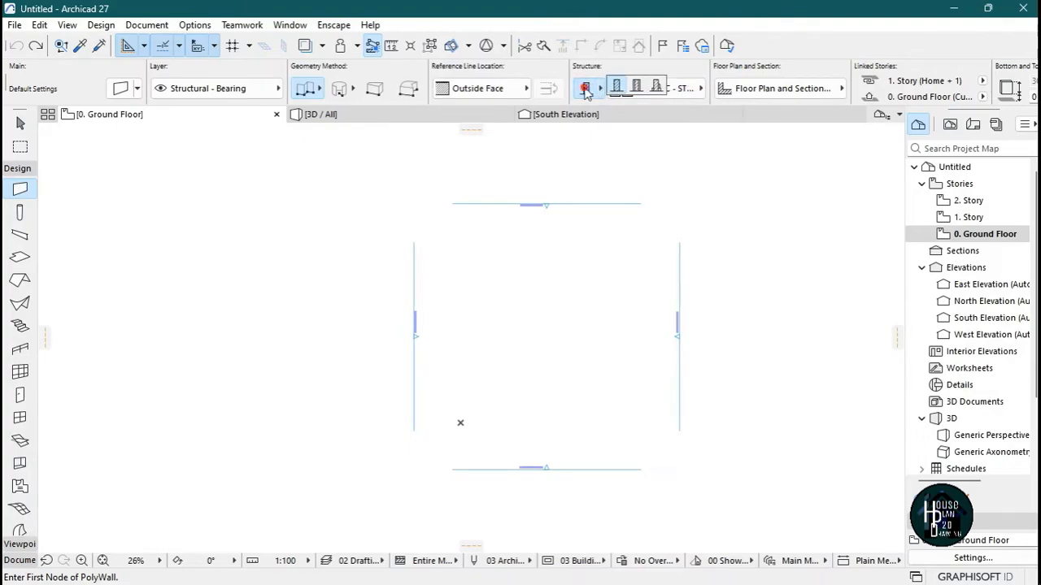
pyautogui.click(586, 88)
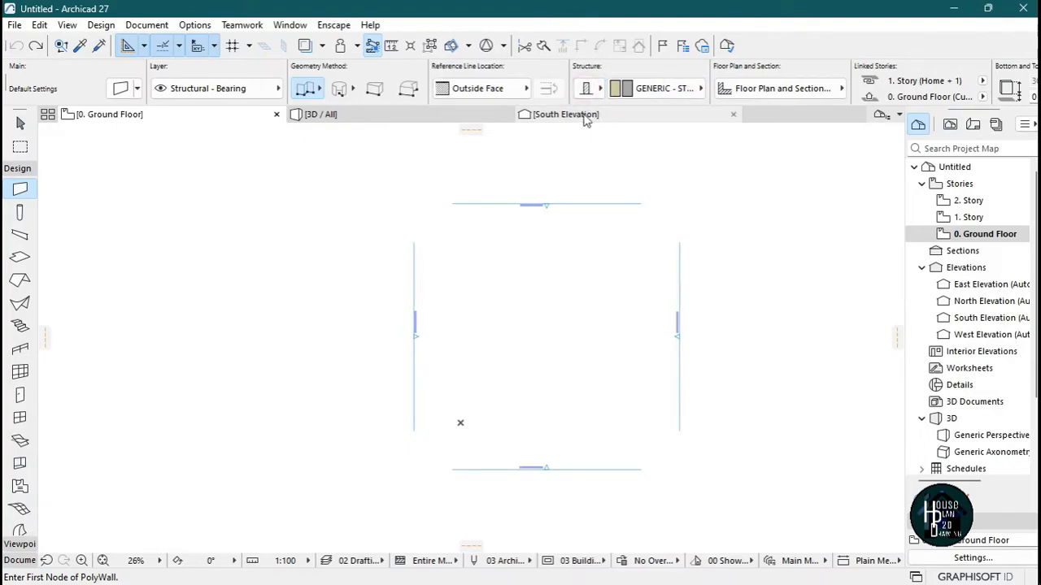
# Set the default wall thickness to 225 mm in the wall's geometry and positioning settings.
pyautogui.click(121, 89)
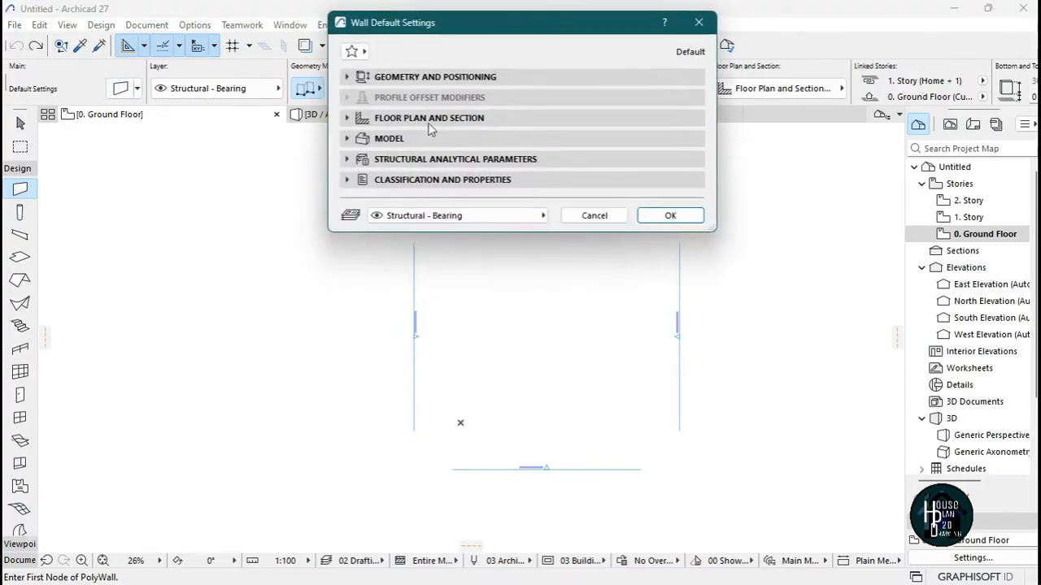
pyautogui.click(479, 78)
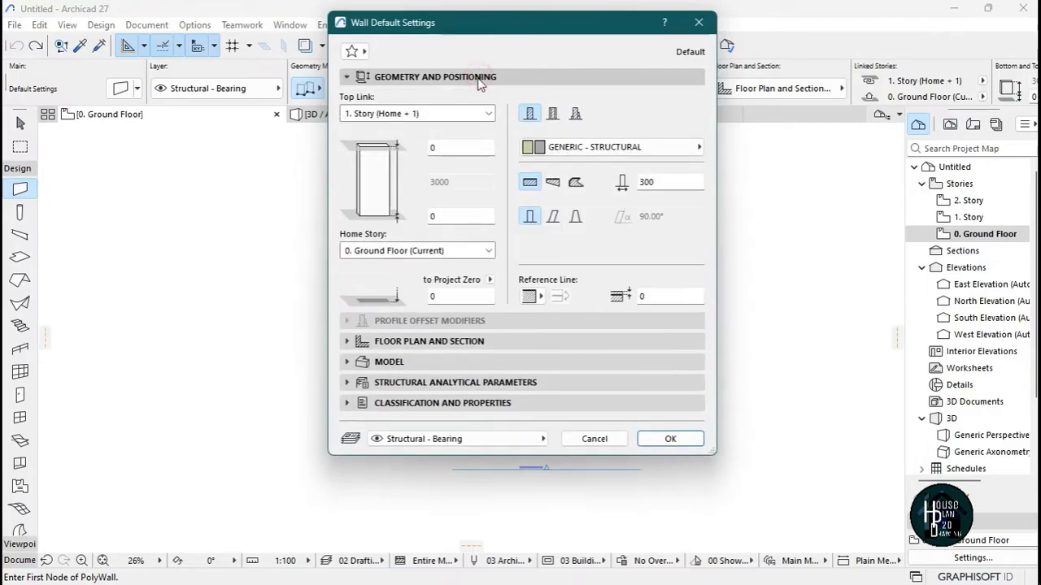
pyautogui.doubleClick(652, 183)
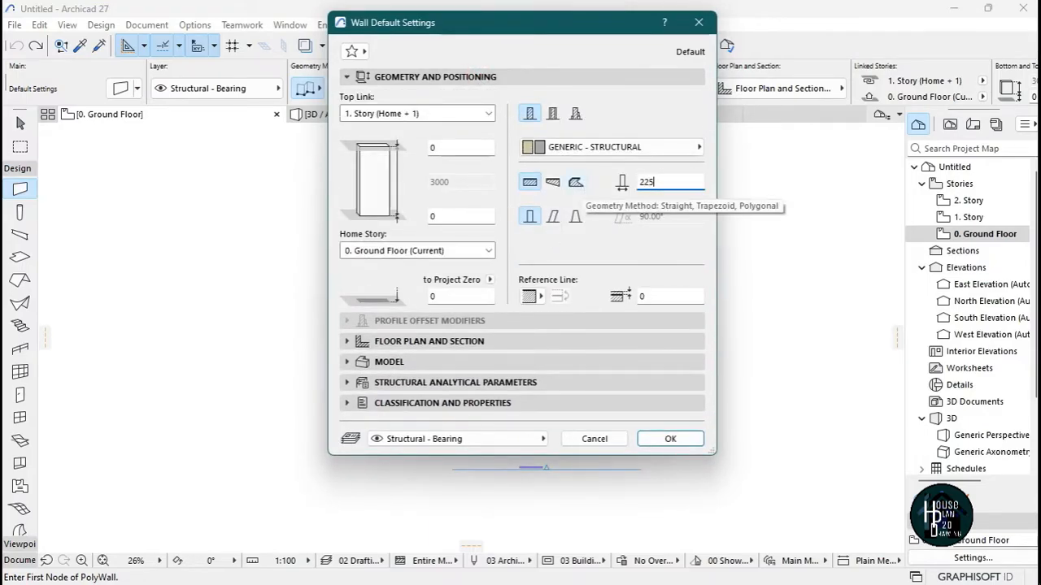
pyautogui.click(669, 438)
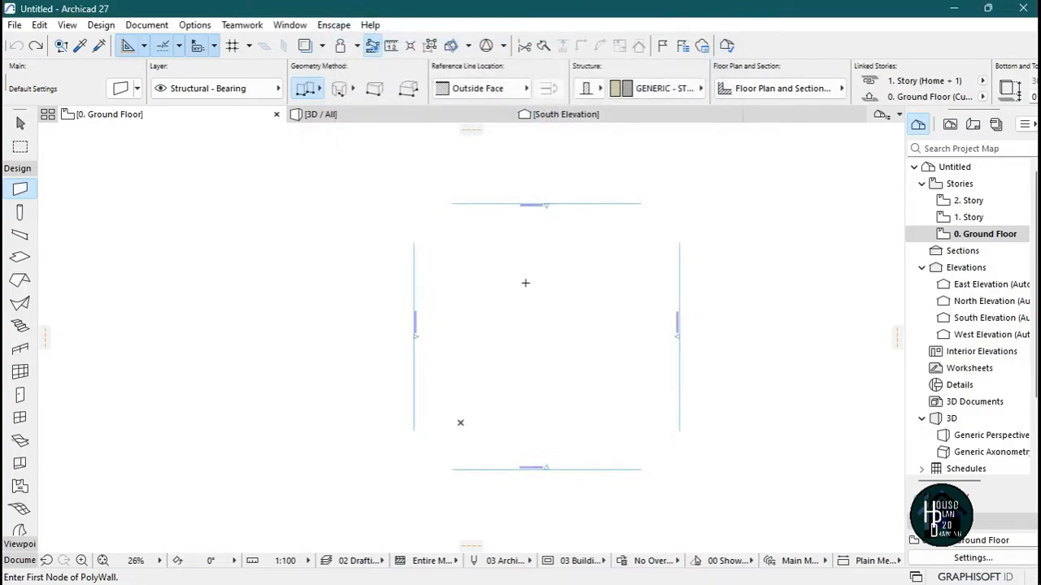
pyautogui.scroll(5, 525, 283)
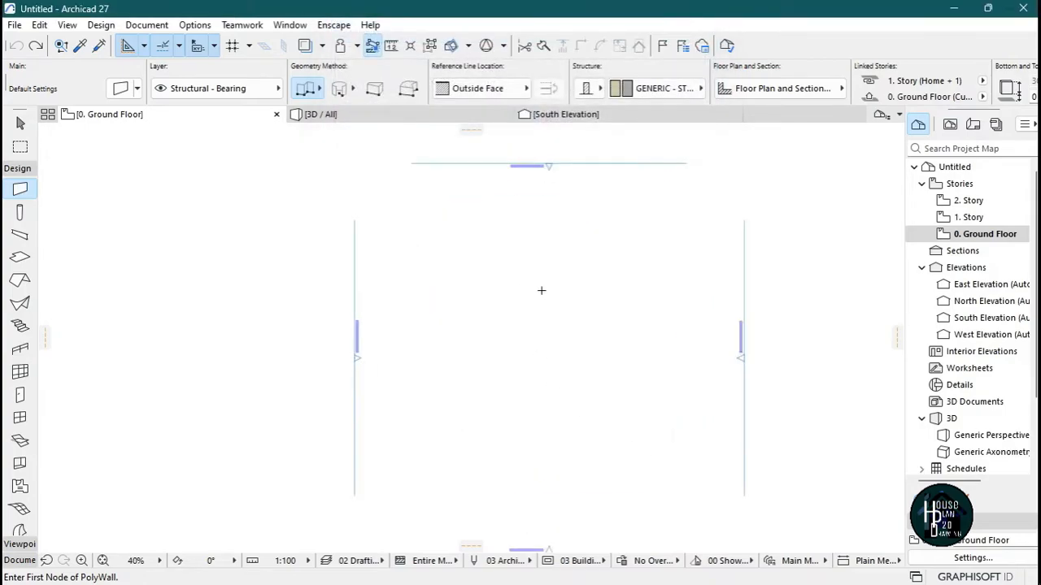
pyautogui.click(431, 226)
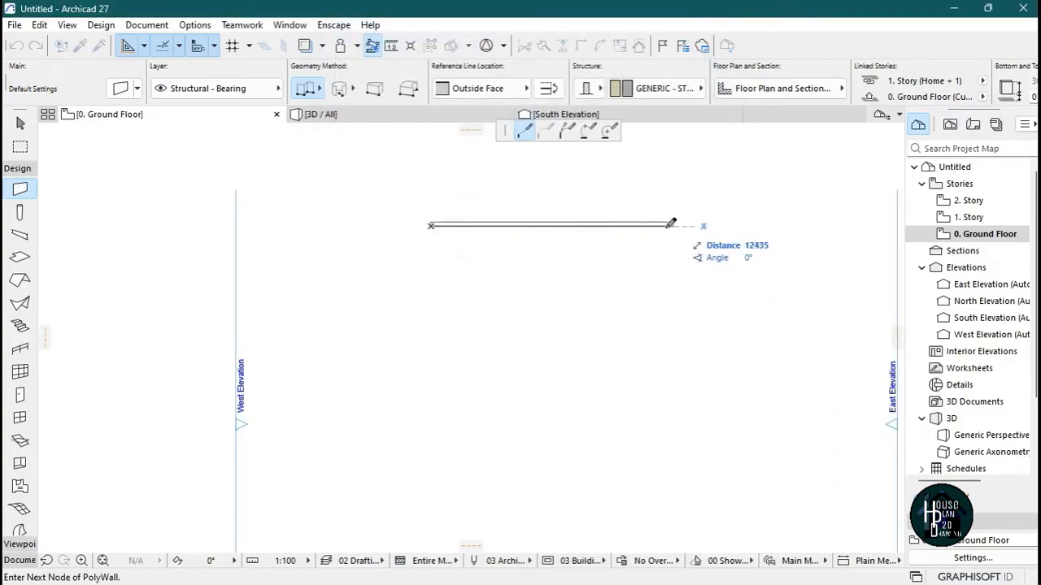
pyautogui.scroll(-8, 582, 276)
pyautogui.scroll(4, 593, 256)
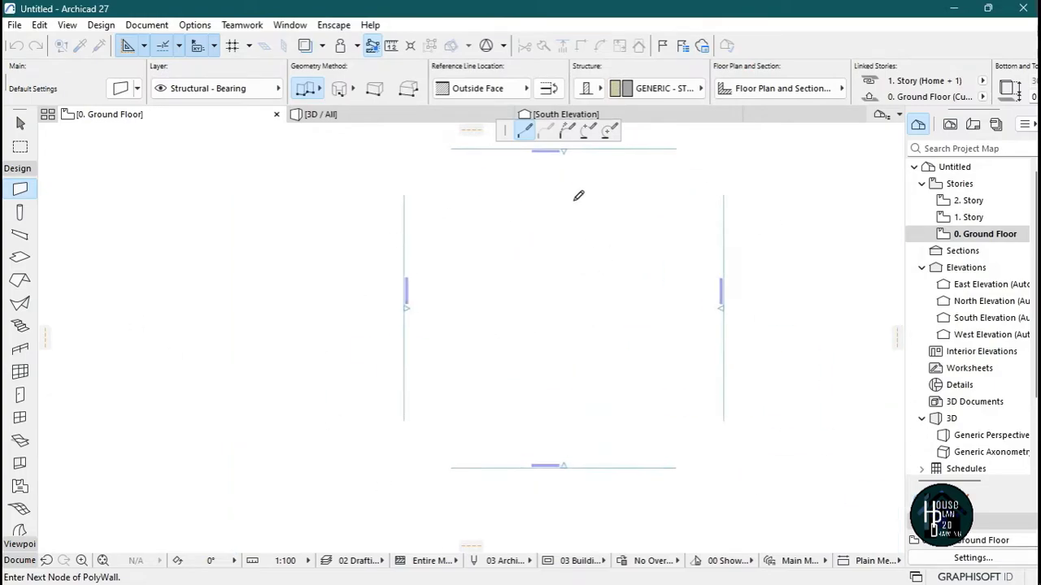
pyautogui.scroll(2, 569, 211)
pyautogui.press('Escape')
# Draw a chained wall of four perpendicular segments on the ground floor plan, ending with a short downward segment.
pyautogui.click(372, 232)
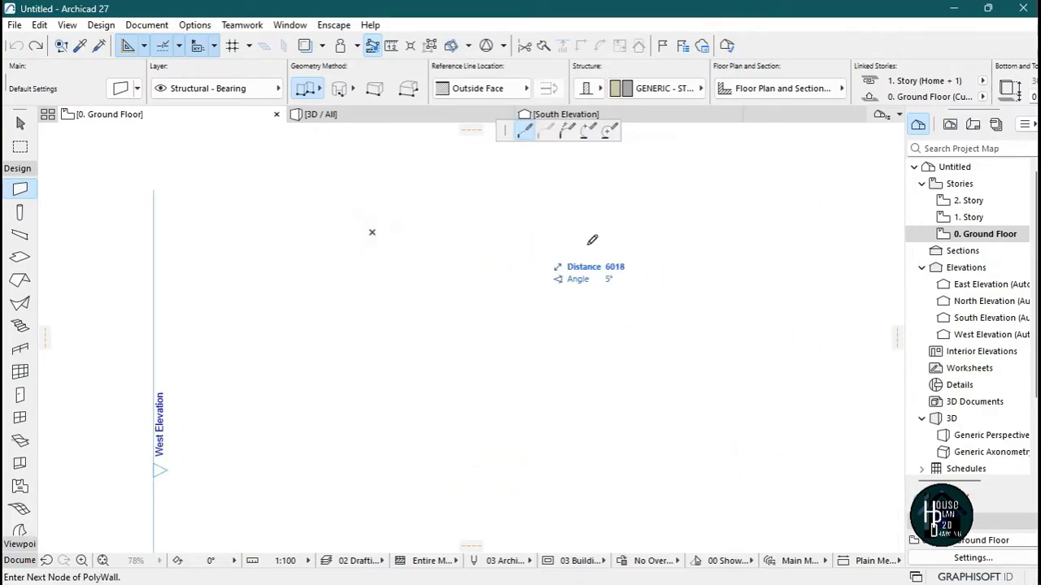
pyautogui.click(645, 233)
pyautogui.click(648, 332)
pyautogui.click(507, 332)
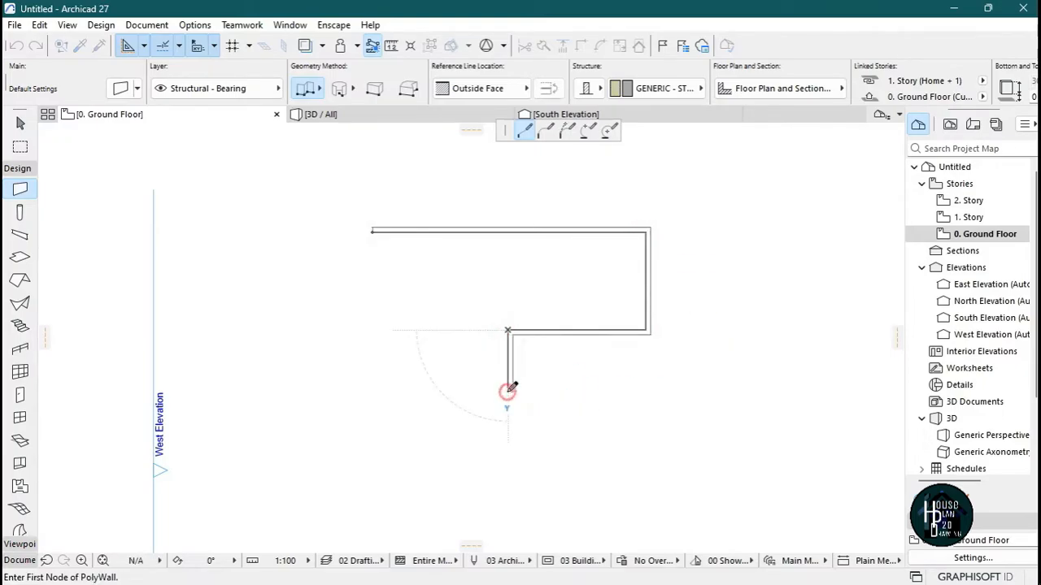
pyautogui.doubleClick(507, 392)
pyautogui.scroll(-3, 598, 287)
pyautogui.scroll(4, 572, 285)
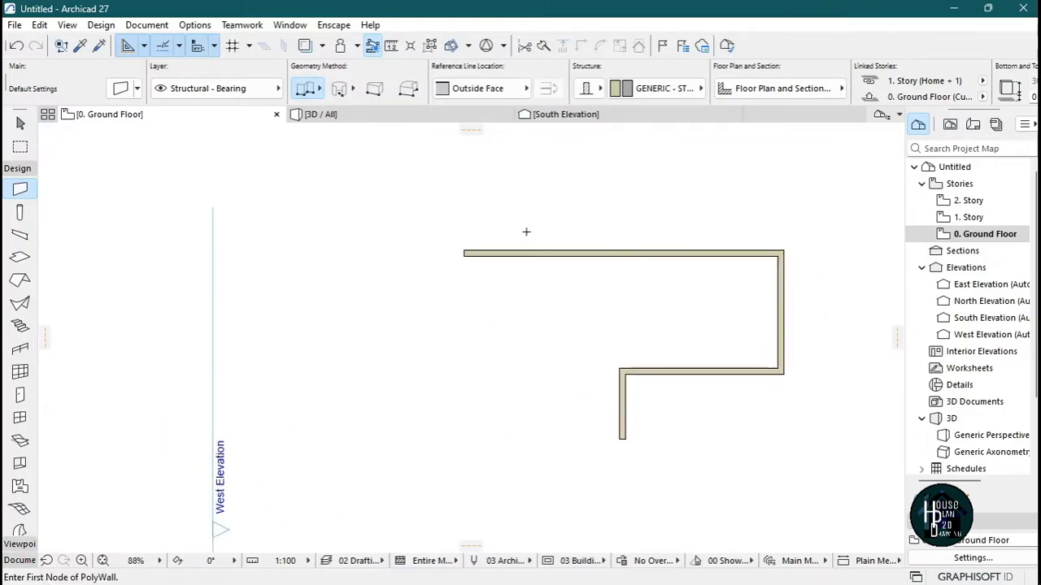
pyautogui.scroll(-3, 522, 234)
pyautogui.scroll(3, 645, 281)
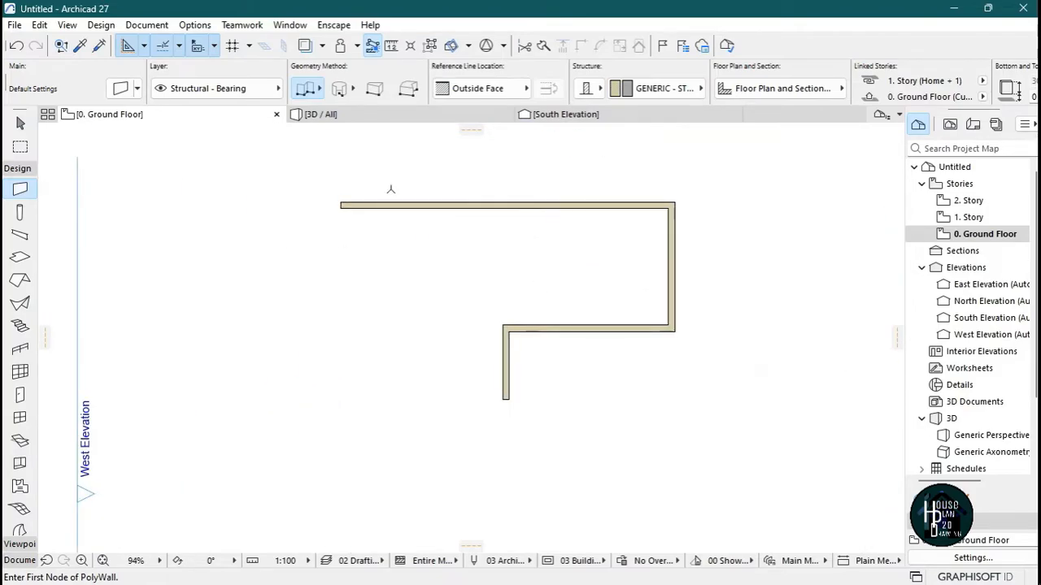
# Draw two separate walls with the single geometry method: a horizontal one about 3480 mm long and a vertical one below it.
pyautogui.click(307, 93)
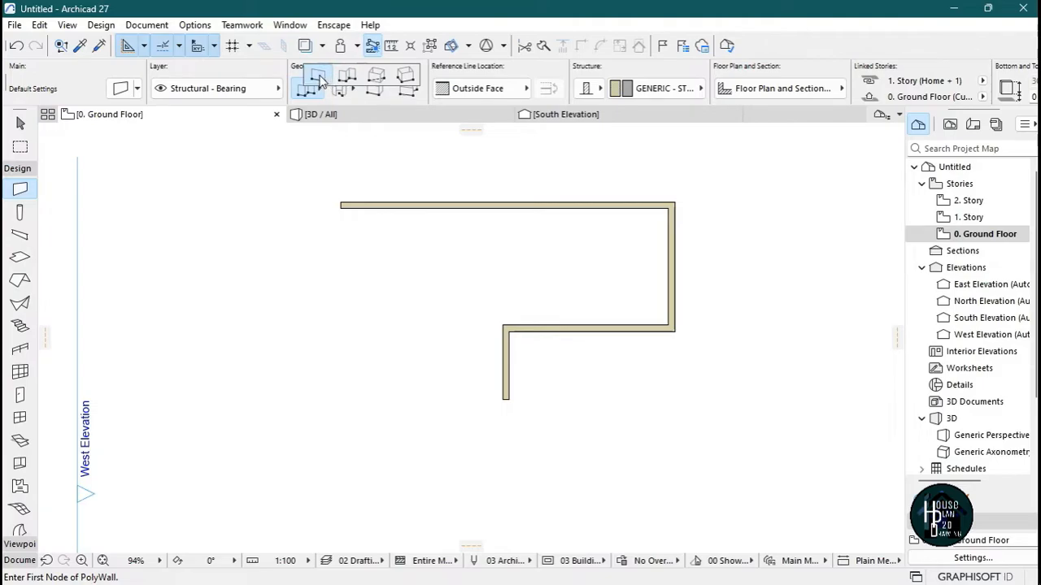
pyautogui.click(319, 78)
pyautogui.click(335, 267)
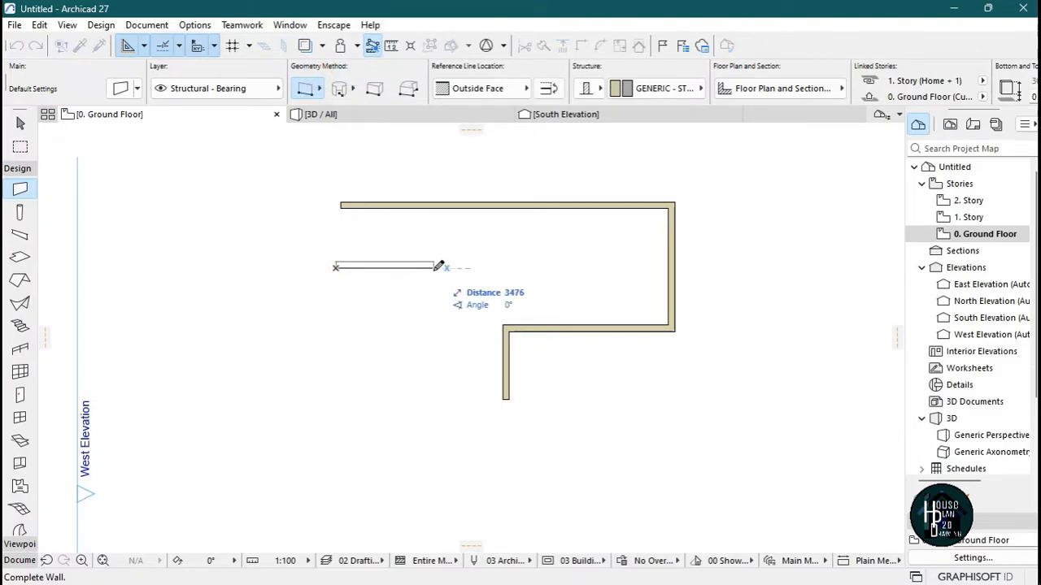
pyautogui.click(433, 266)
pyautogui.click(377, 316)
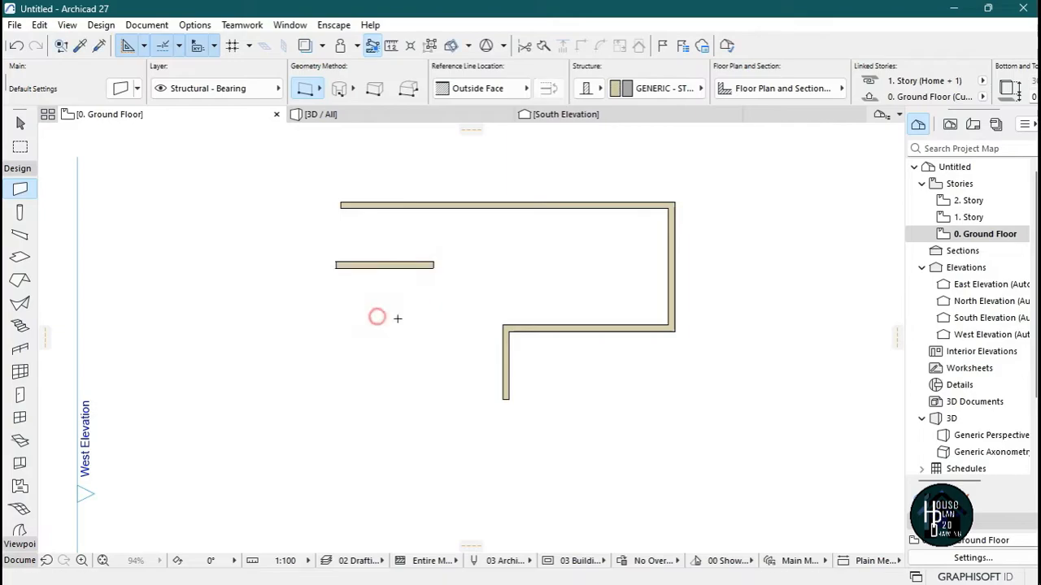
pyautogui.click(379, 419)
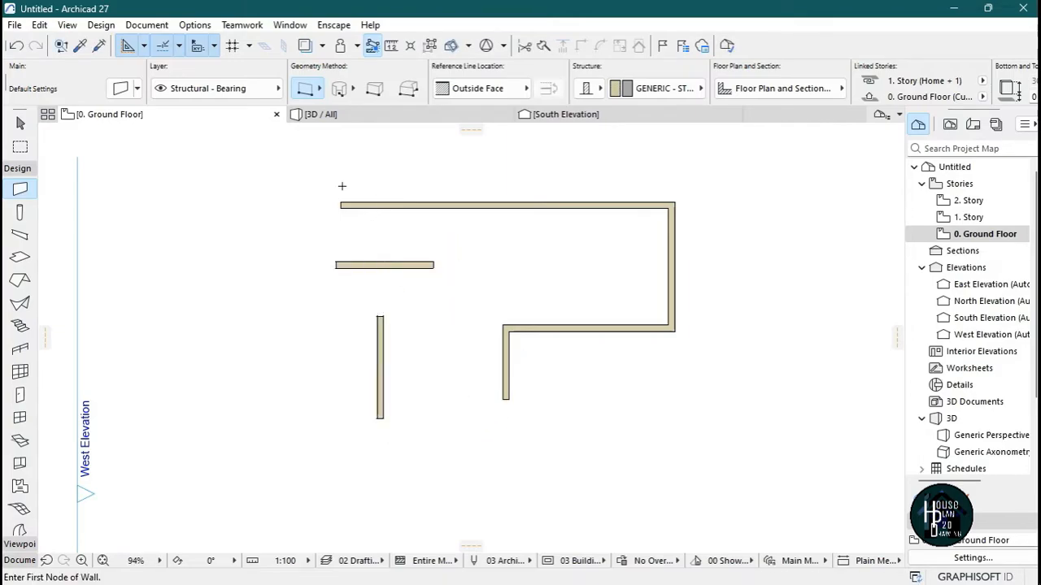
# Draw a stepped chained wall of four segments beside the large outline, its first segment about 2090 mm long.
pyautogui.click(319, 88)
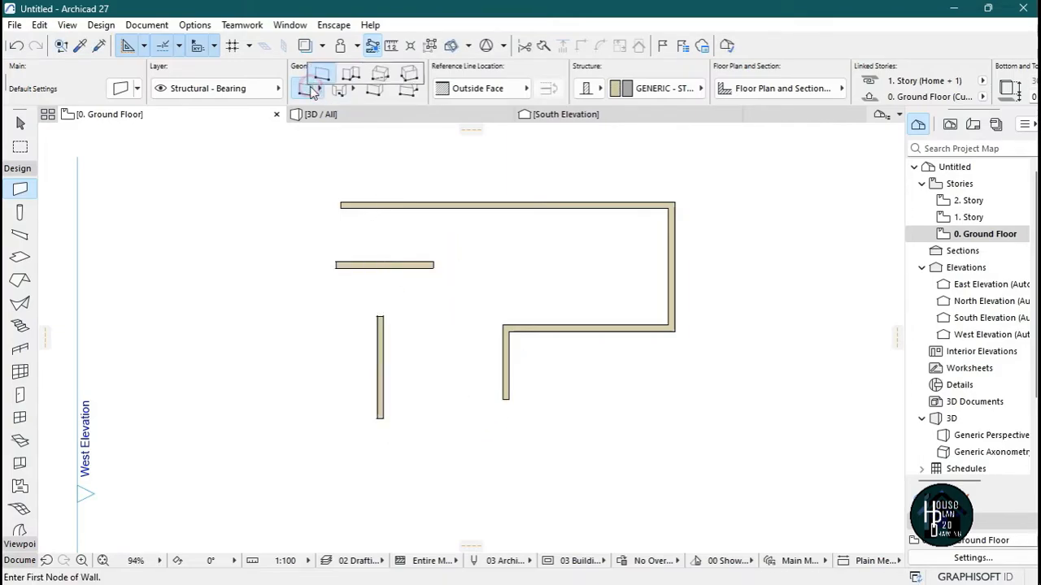
pyautogui.click(352, 74)
pyautogui.click(747, 234)
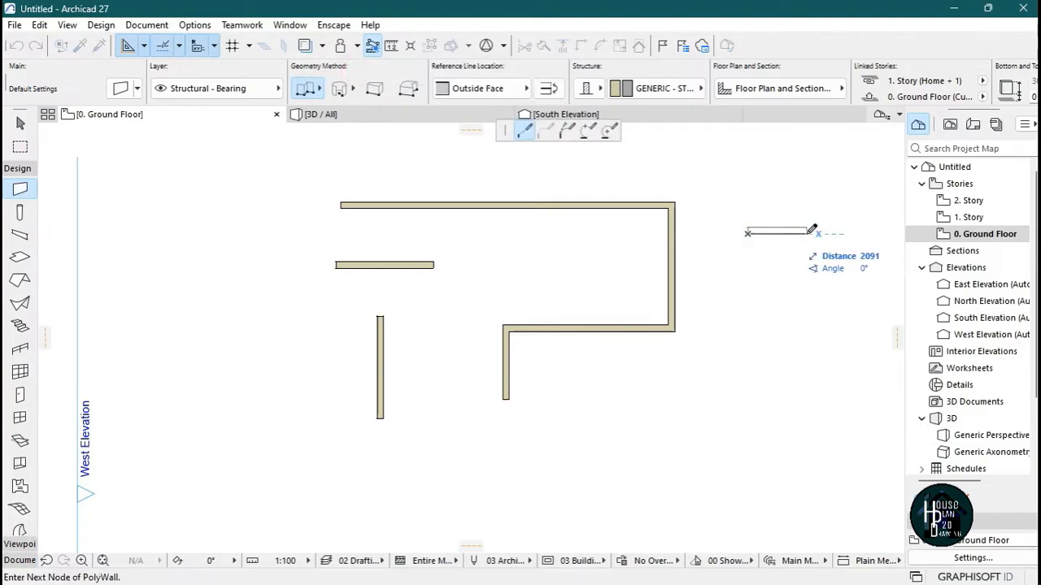
pyautogui.click(806, 234)
pyautogui.click(808, 277)
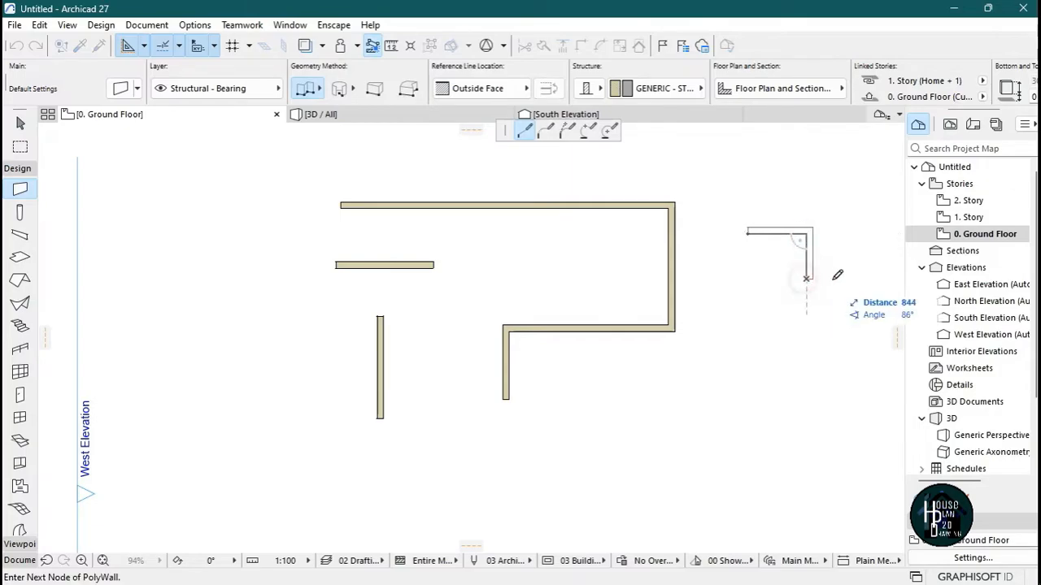
pyautogui.click(838, 276)
pyautogui.doubleClick(833, 309)
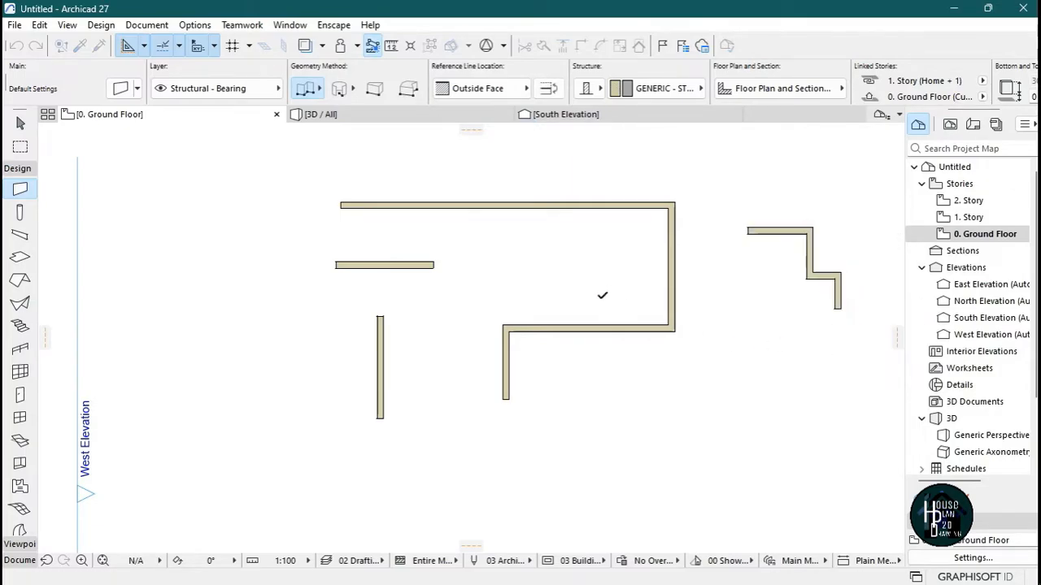
# Select all the practice walls on the ground floor plan and delete them.
pyautogui.scroll(-3, 704, 290)
pyautogui.scroll(3, 578, 285)
pyautogui.press('Escape')
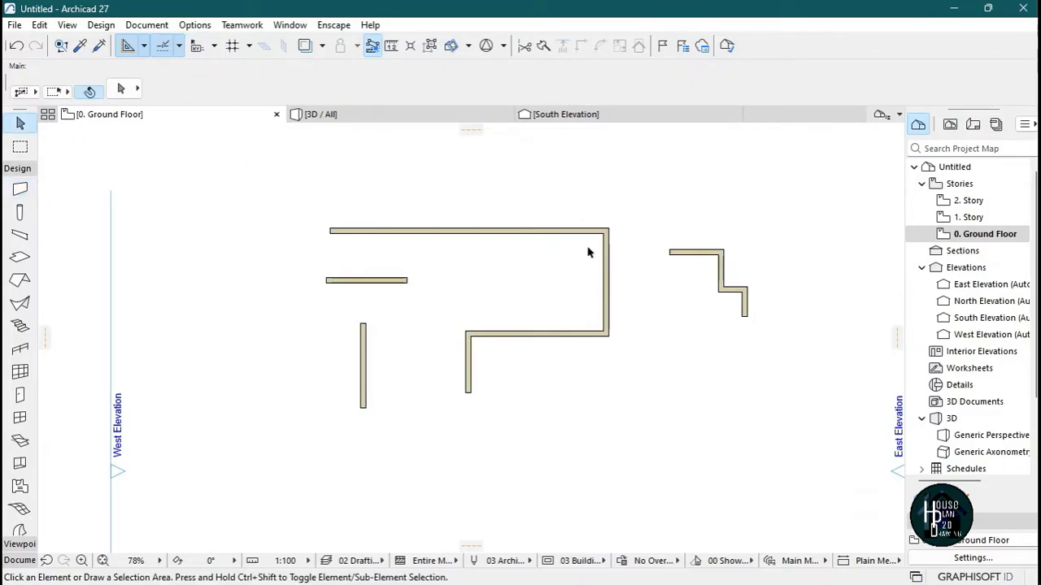
pyautogui.moveTo(266, 199); pyautogui.dragTo(781, 432)
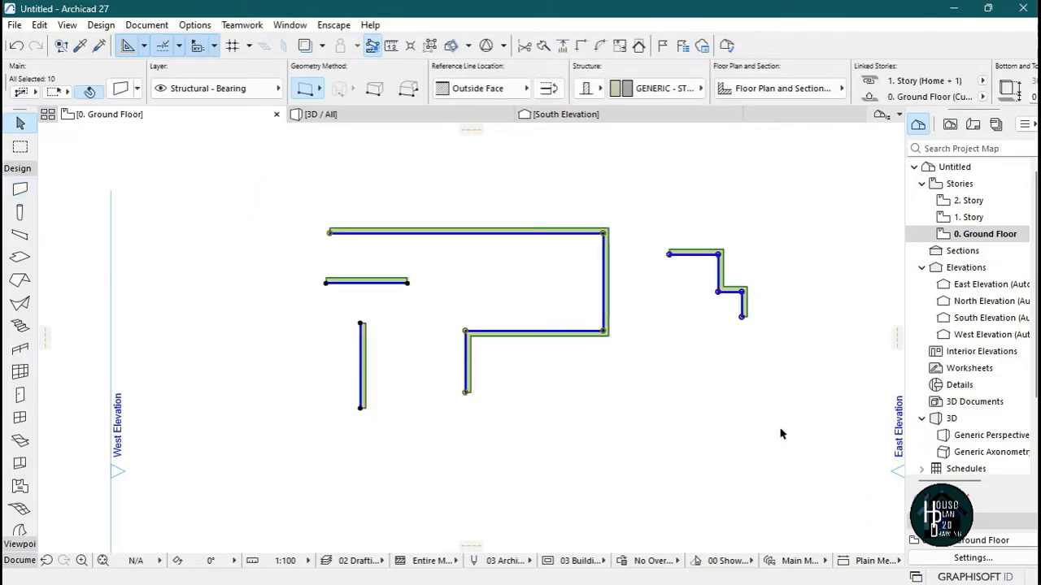
pyautogui.scroll(-3, 670, 419)
pyautogui.scroll(2, 613, 350)
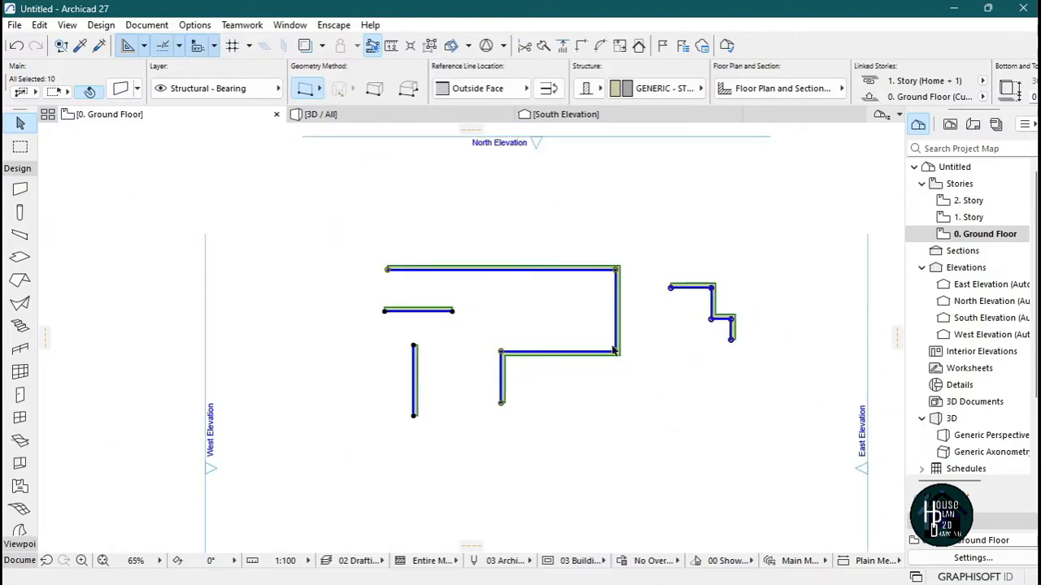
pyautogui.press('Escape')
pyautogui.moveTo(321, 207); pyautogui.dragTo(778, 457)
pyautogui.press('Delete')
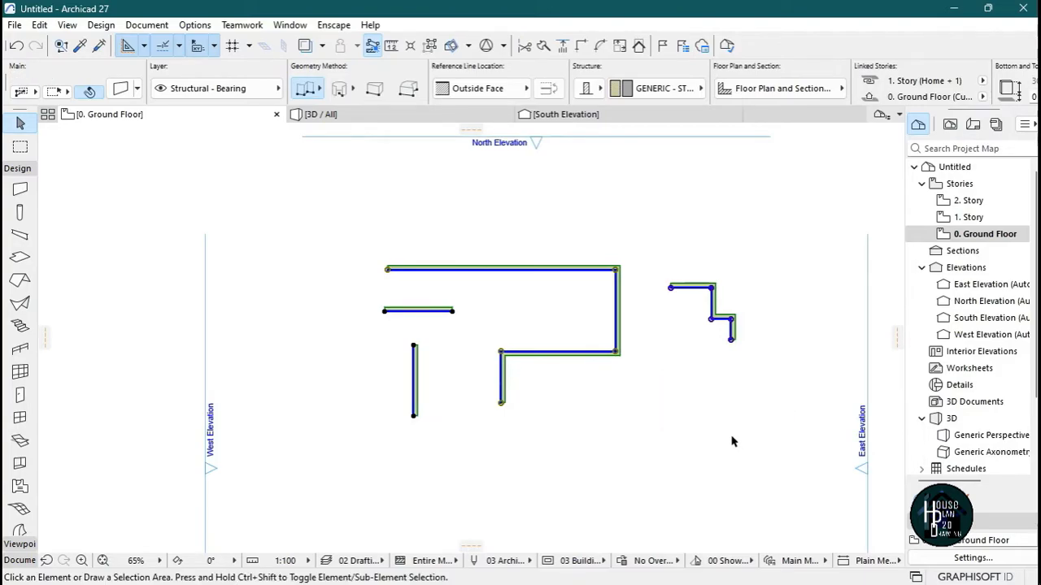
# Draw a vertical wall 15825 mm long on the ground floor plan, running upward with the Outside Face reference line.
pyautogui.scroll(-4, 557, 277)
pyautogui.scroll(4, 569, 293)
pyautogui.scroll(-2, 602, 276)
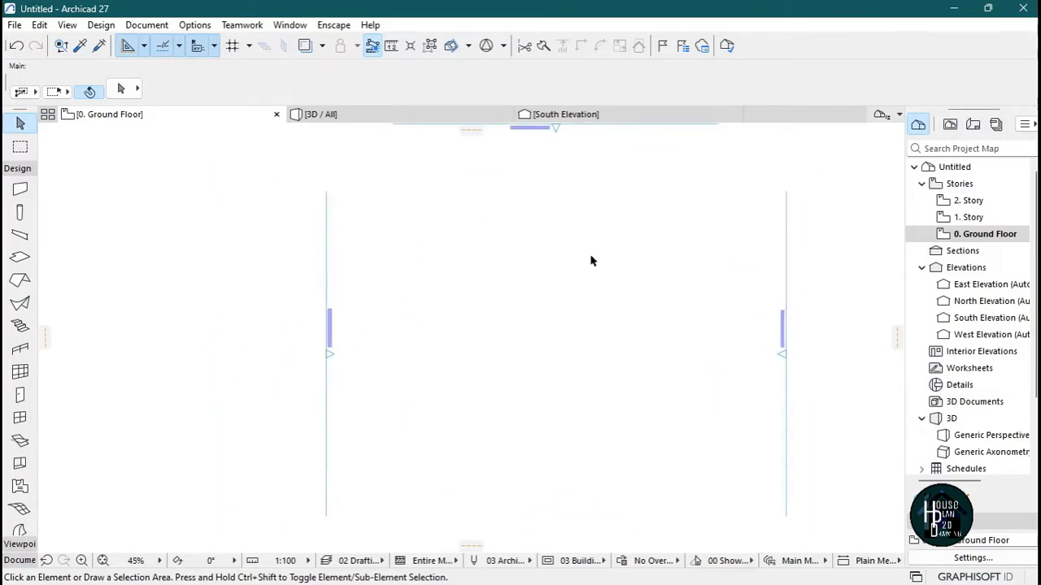
pyautogui.click(20, 189)
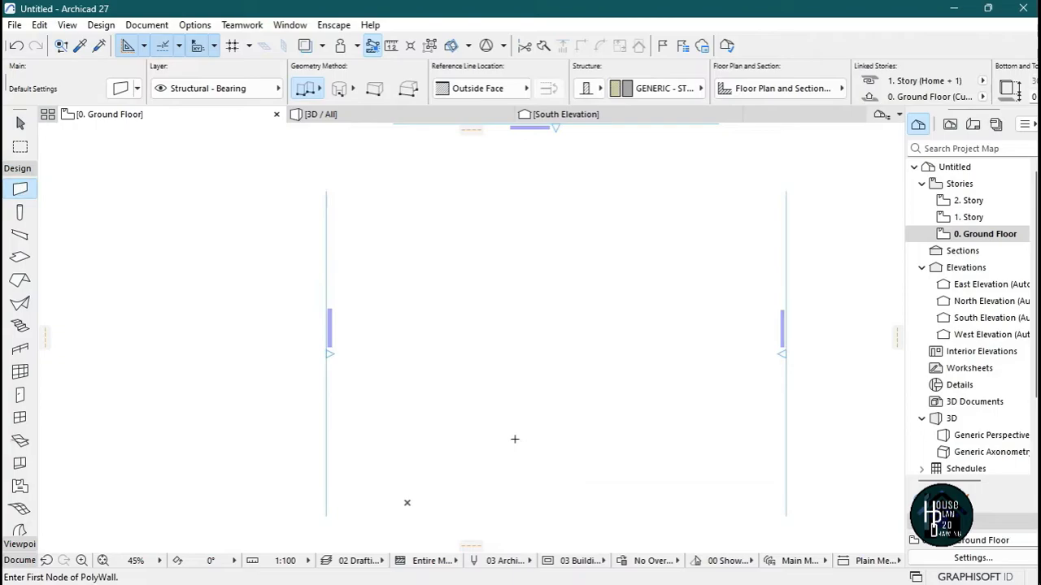
pyautogui.click(473, 457)
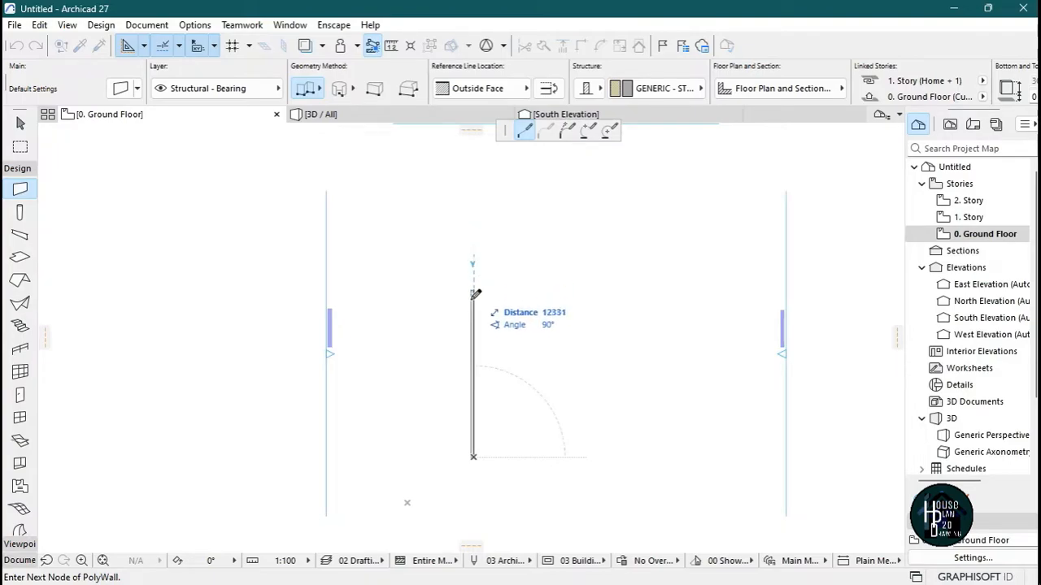
pyautogui.scroll(3, 480, 335)
pyautogui.scroll(-3, 479, 336)
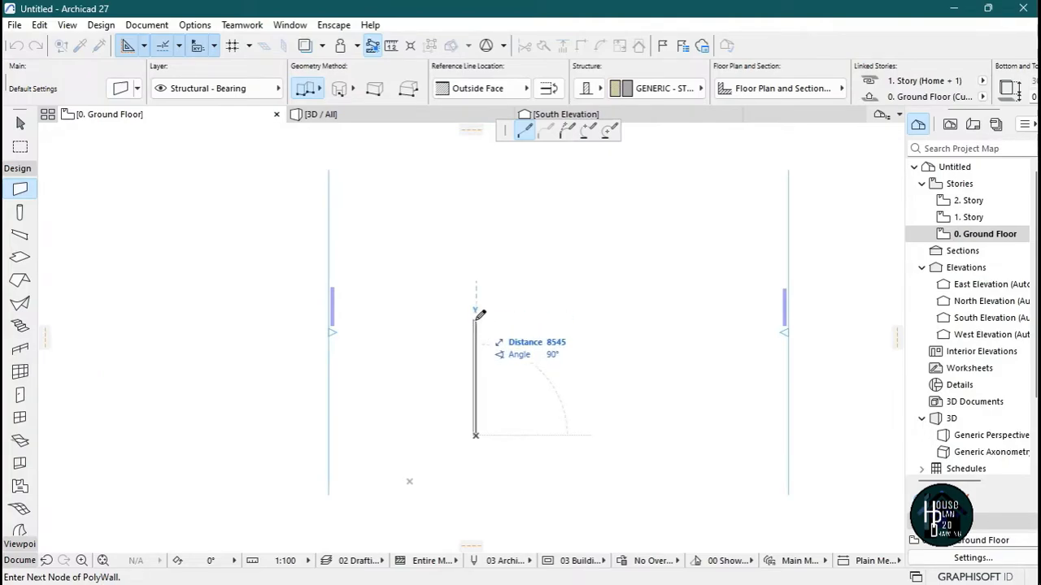
pyautogui.write('1')
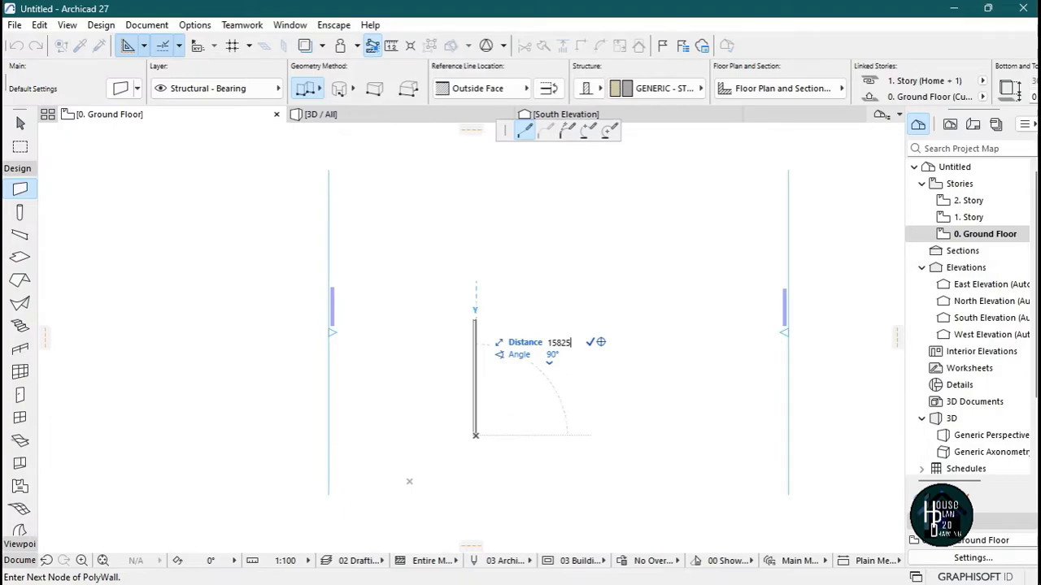
pyautogui.doubleClick(480, 217)
# Draw a horizontal wall 6750 mm long to the right from the inner corner at the vertical wall's upper end.
pyautogui.scroll(2, 459, 355)
pyautogui.scroll(-1, 500, 232)
pyautogui.scroll(4, 464, 232)
pyautogui.click(453, 237)
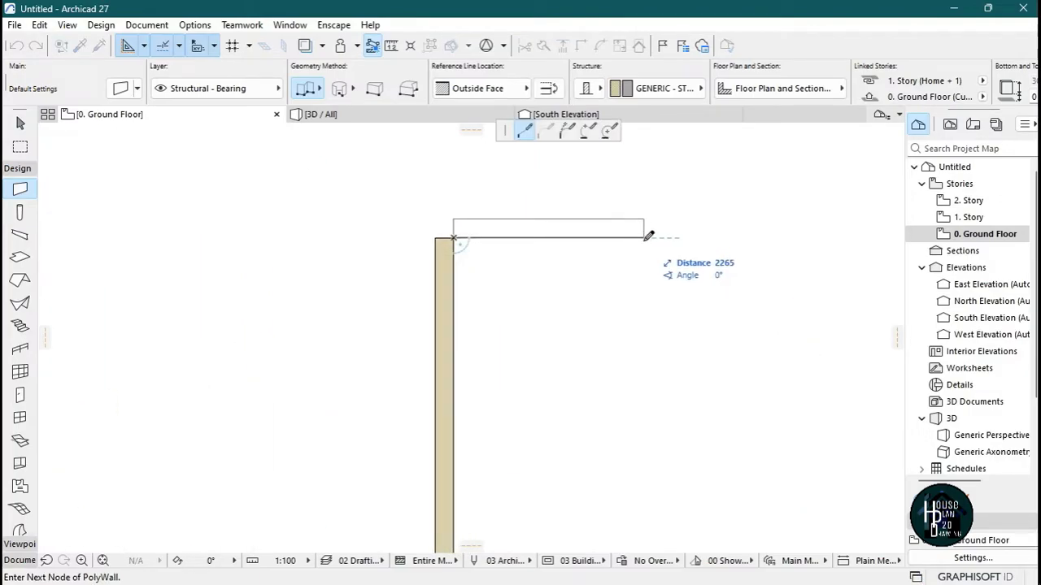
pyautogui.write('67')
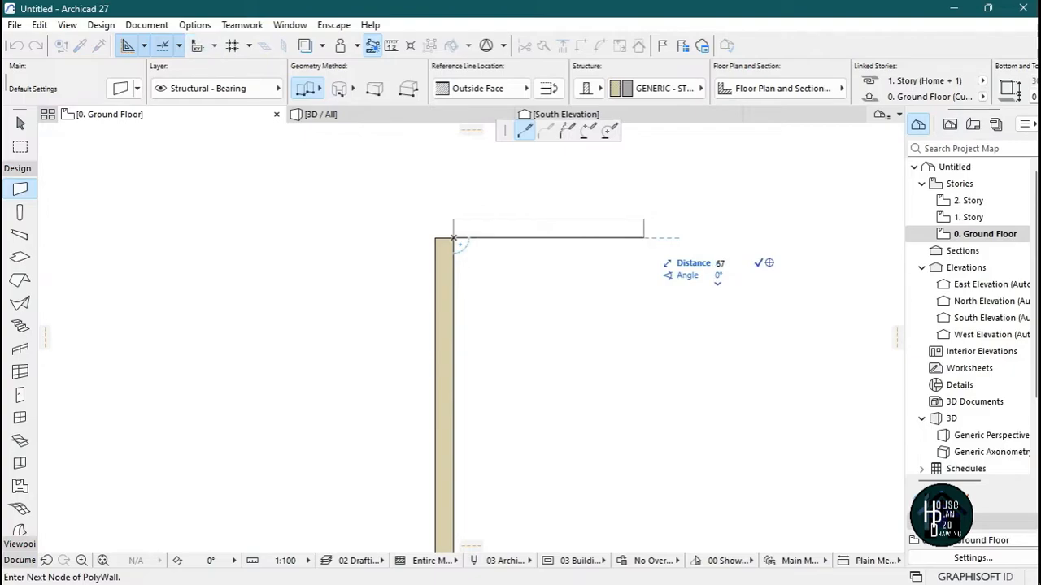
pyautogui.write('50')
pyautogui.press('Return')
pyautogui.scroll(-5, 539, 228)
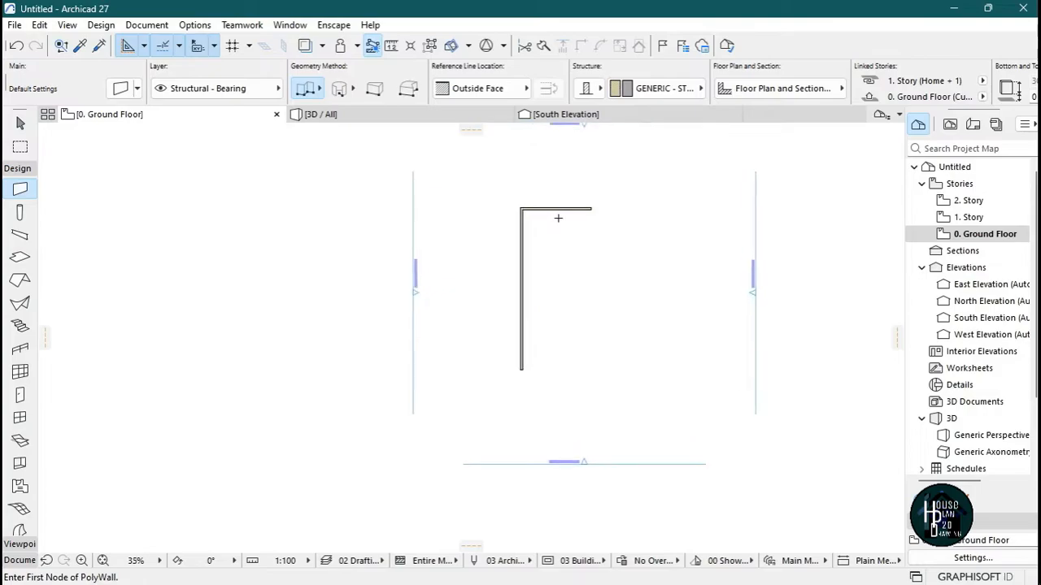
# Look at the Vertex Manor project in ARCHICAD 25 and return to the untitled project in Archicad 27.
pyautogui.scroll(3, 558, 218)
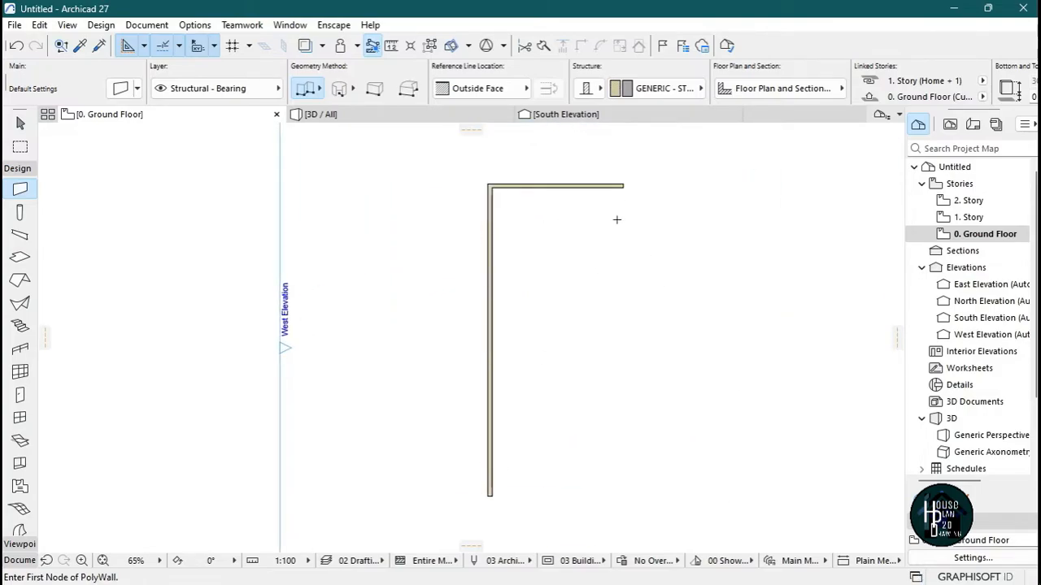
pyautogui.click(648, 574)
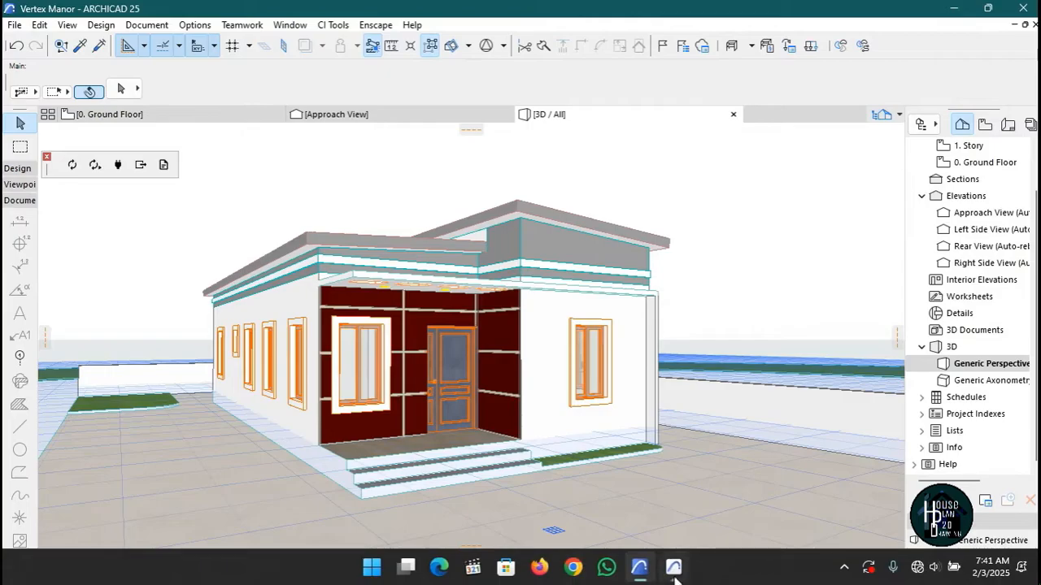
pyautogui.click(673, 566)
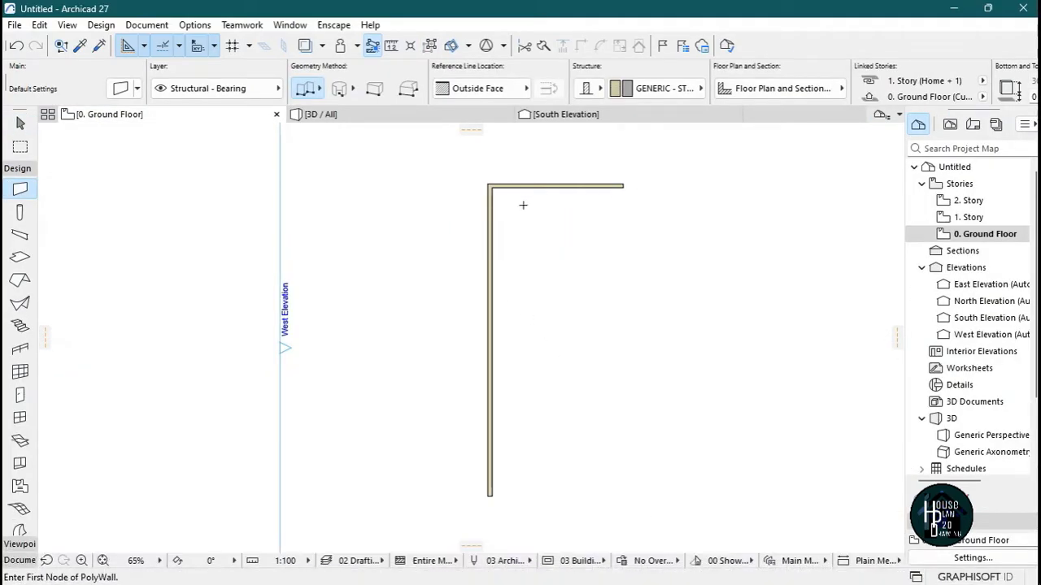
# Draw a vertical wall downward from the upper wall's right end, extending past the lower end of the left wall.
pyautogui.click(623, 188)
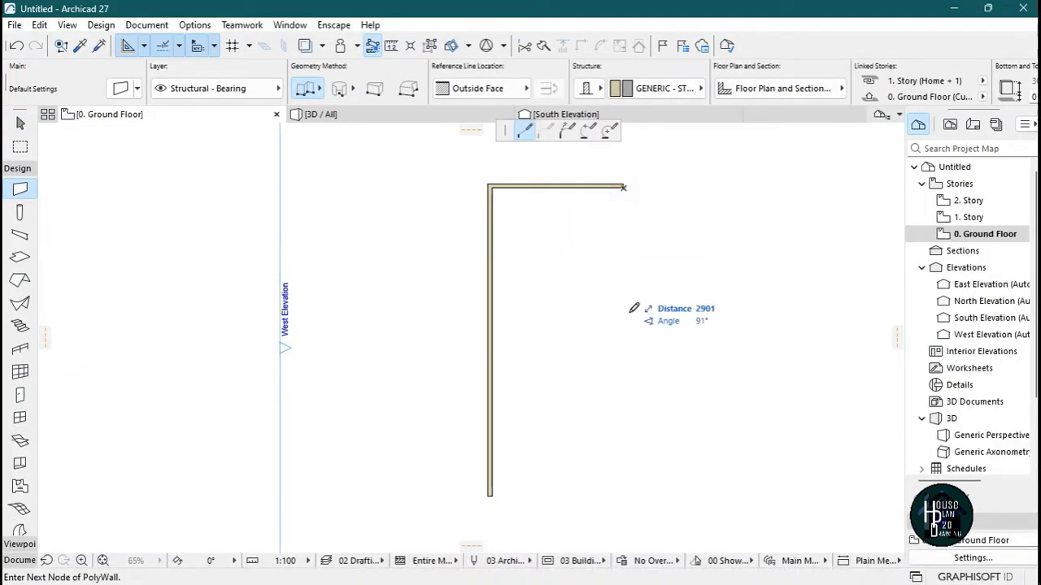
pyautogui.scroll(5, 628, 185)
pyautogui.scroll(-5, 624, 393)
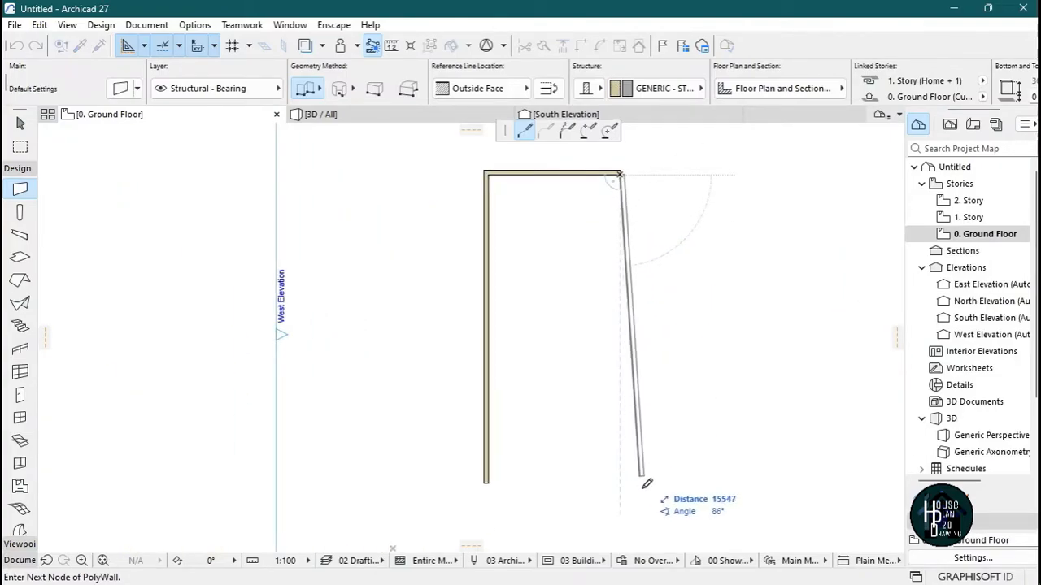
pyautogui.doubleClick(620, 526)
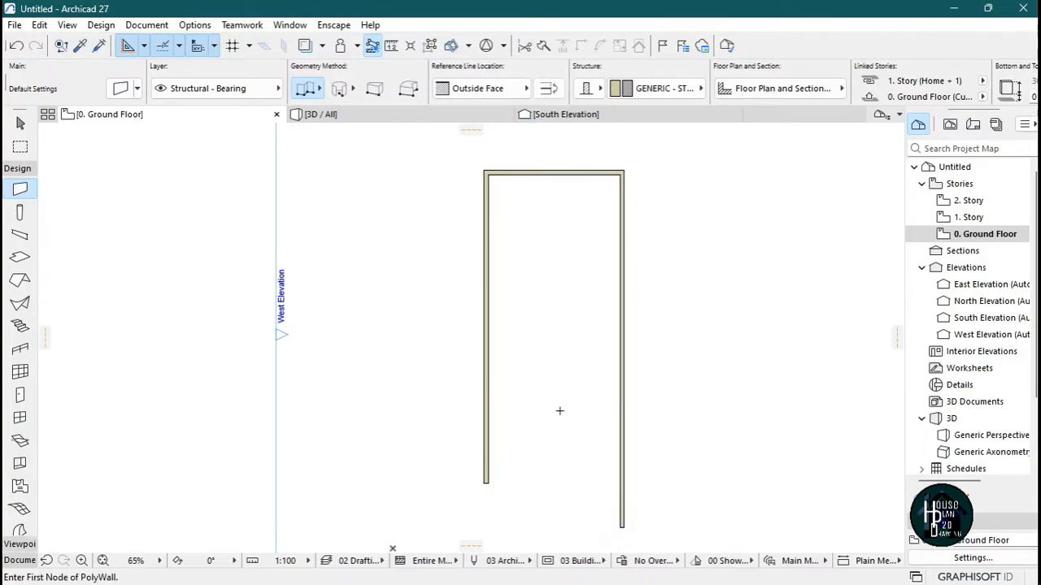
pyautogui.scroll(3, 562, 458)
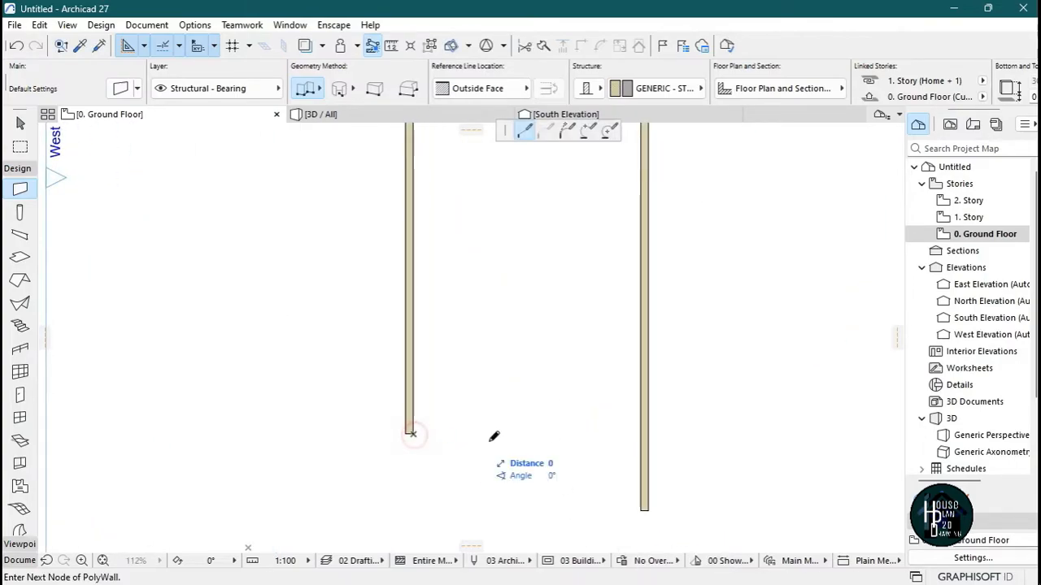
pyautogui.scroll(3, 395, 436)
pyautogui.scroll(-2, 437, 432)
pyautogui.scroll(3, 439, 423)
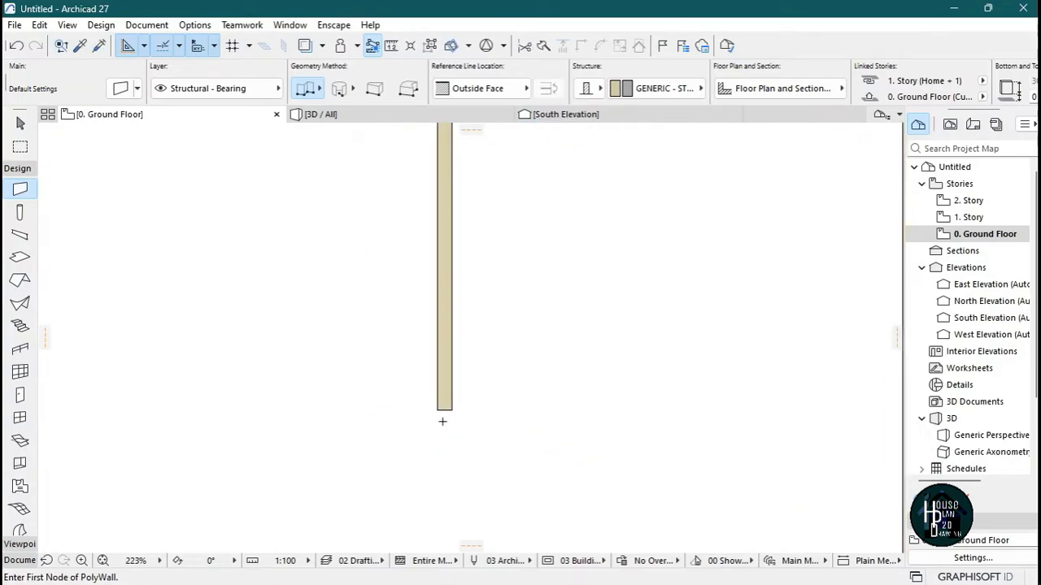
pyautogui.click(435, 403)
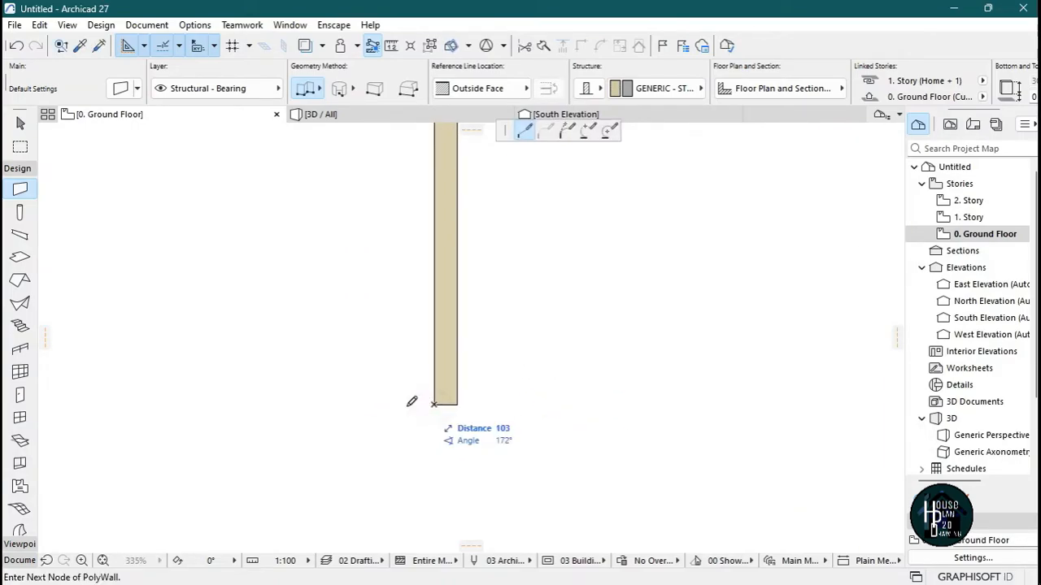
pyautogui.scroll(-1, 349, 398)
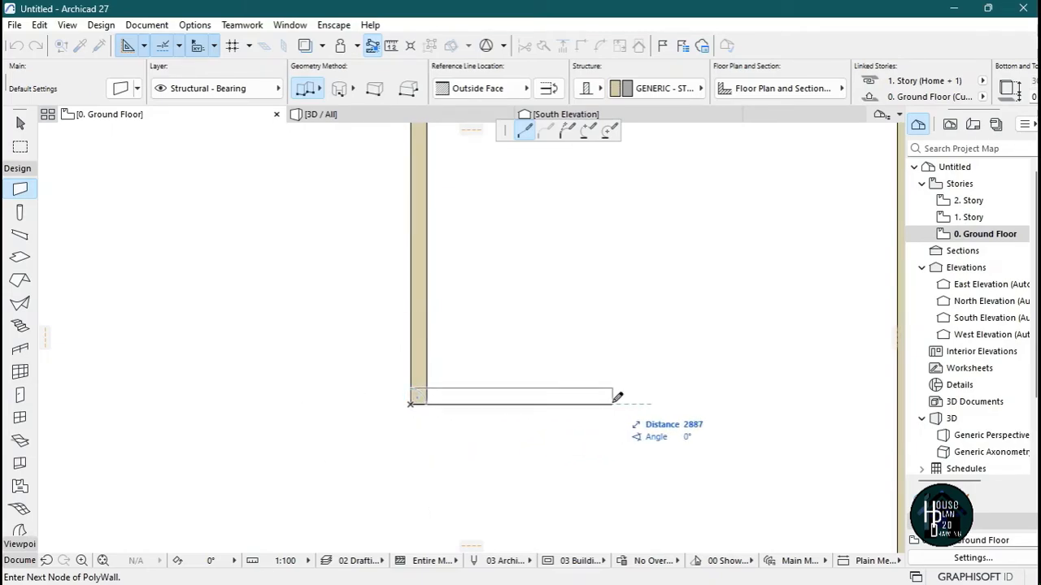
pyautogui.press('Escape')
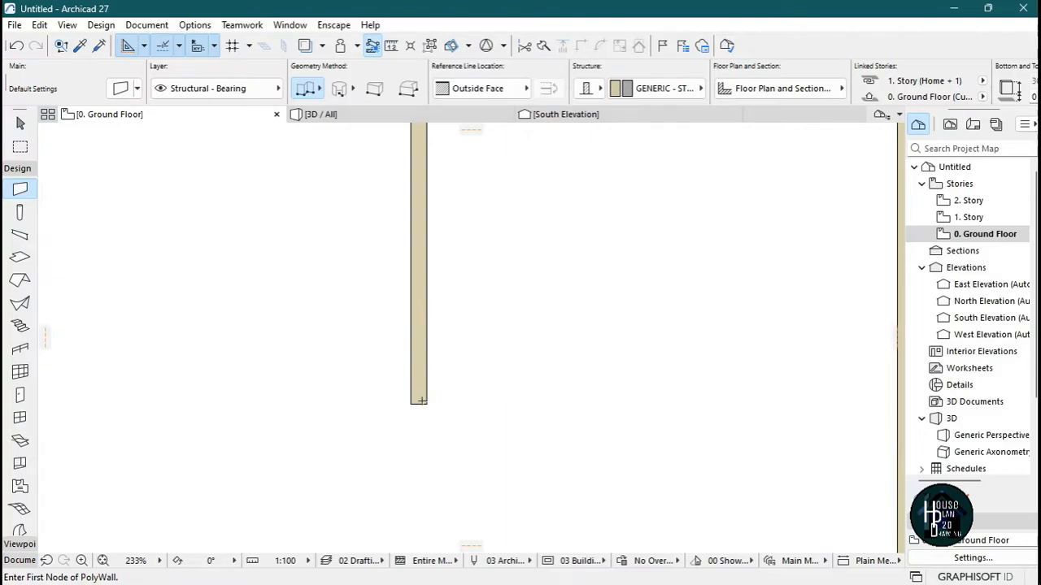
# Draw a horizontal wall with the Inside Face reference line from the left wall's lower inner corner across to the right wall.
pyautogui.scroll(-3, 421, 400)
pyautogui.scroll(2, 427, 397)
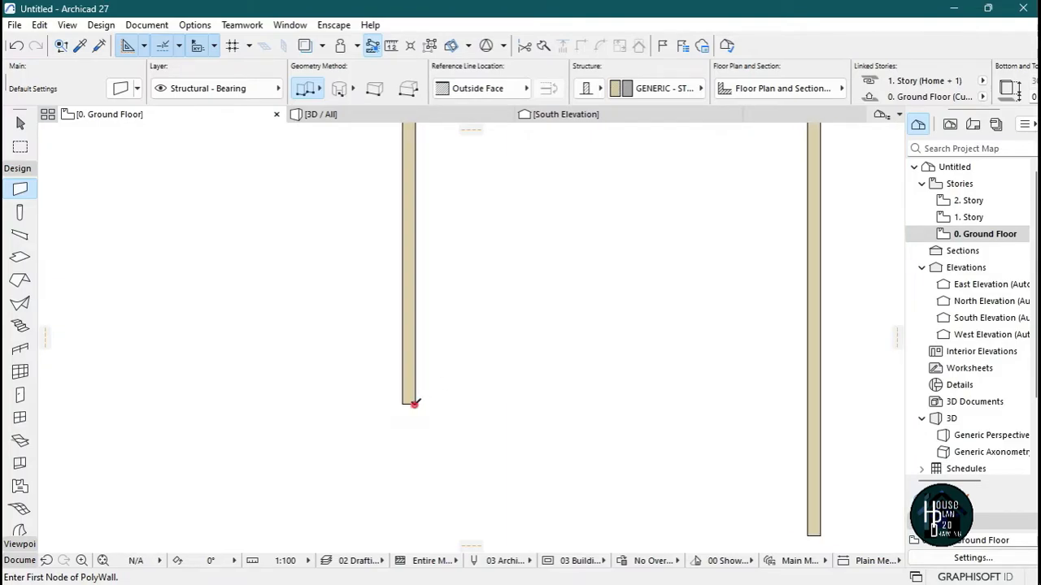
pyautogui.click(414, 403)
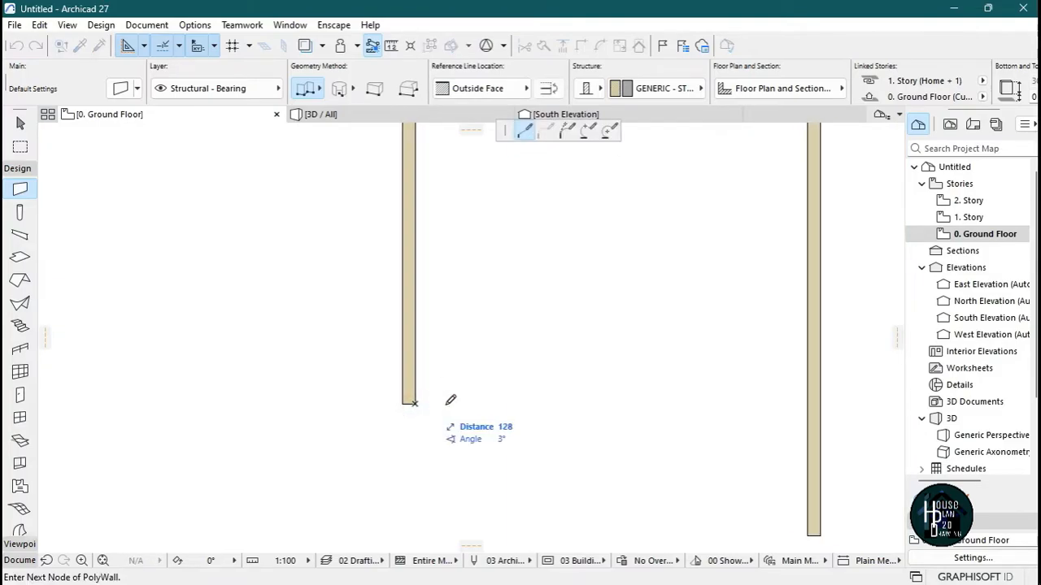
pyautogui.click(495, 89)
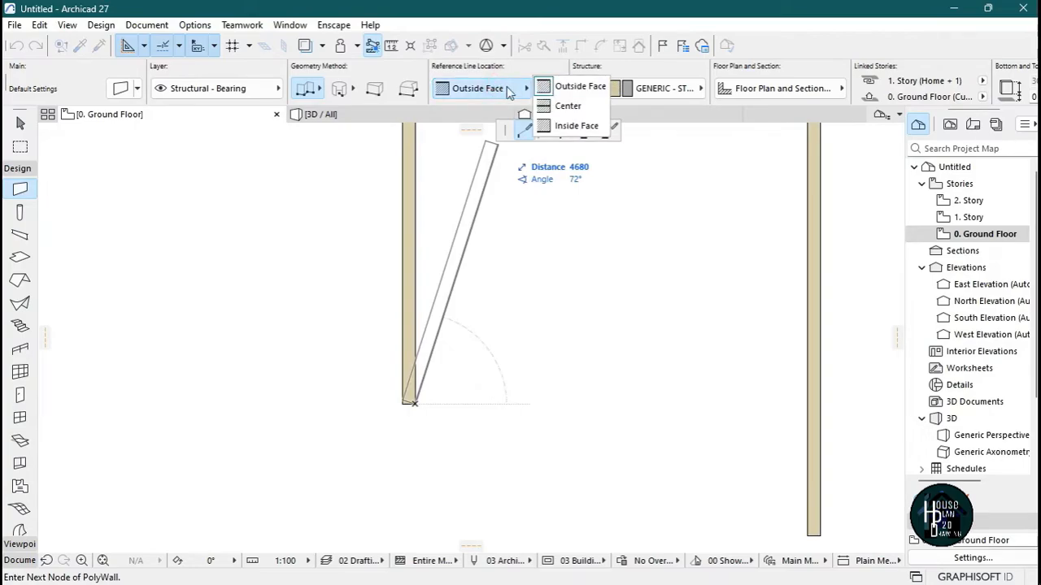
pyautogui.click(568, 127)
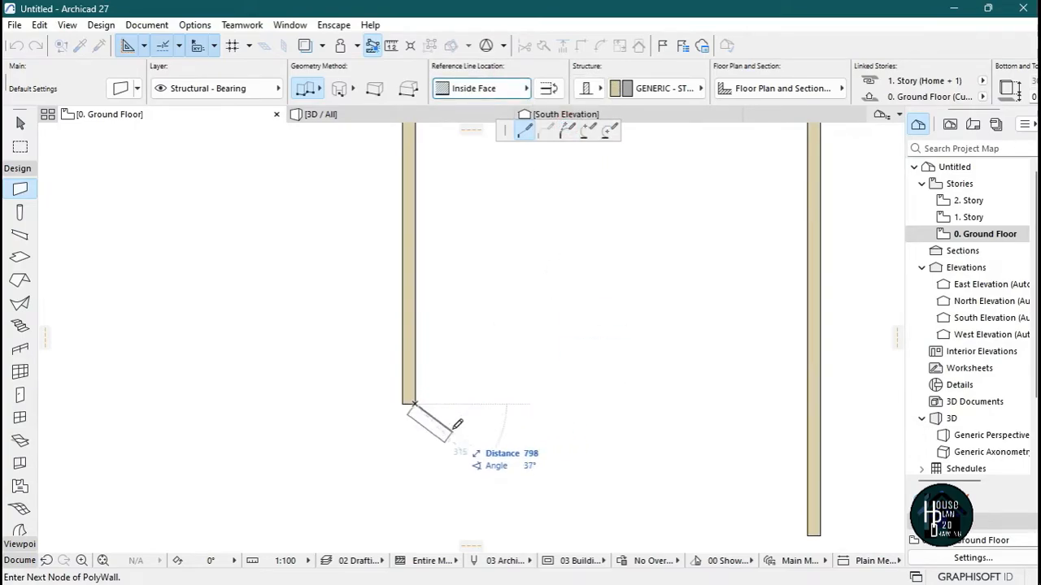
pyautogui.doubleClick(810, 404)
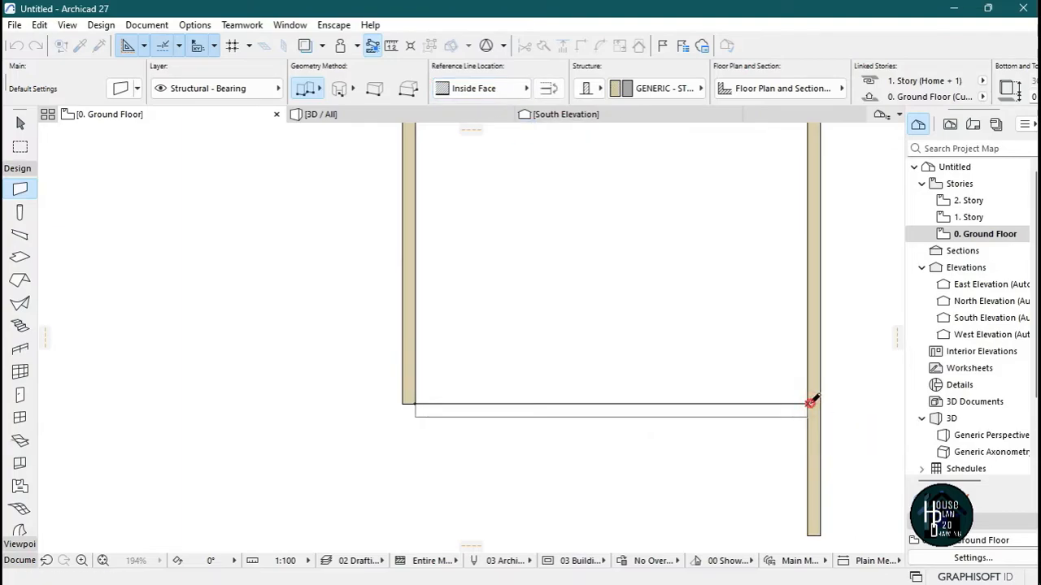
# Trim off the part of the right wall that projects below the lower horizontal wall.
pyautogui.scroll(-7, 696, 410)
pyautogui.scroll(3, 707, 372)
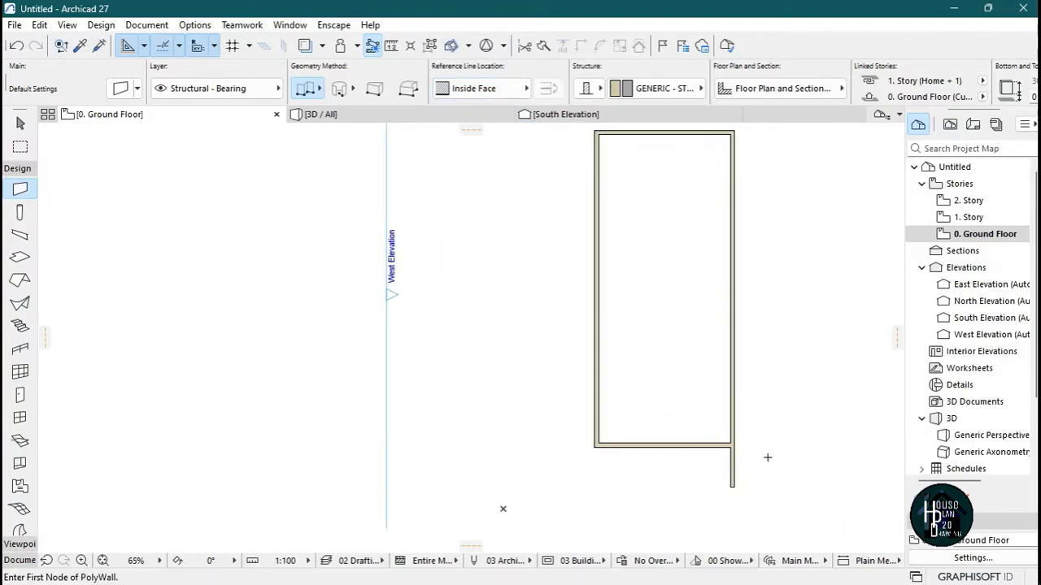
pyautogui.press('ctrl')
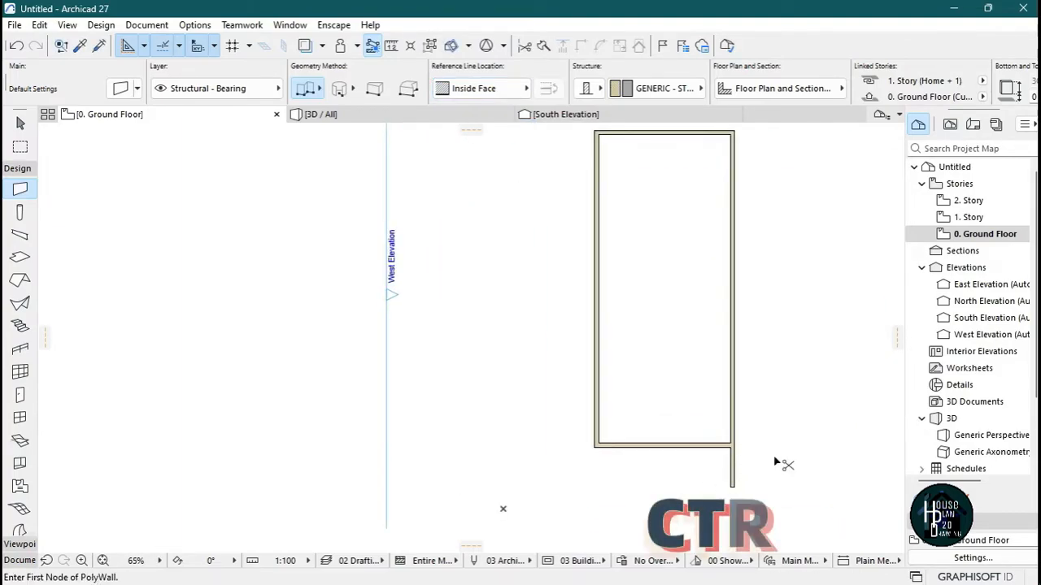
pyautogui.keyDown('ctrl'); pyautogui.click(733, 478); pyautogui.keyUp('ctrl')
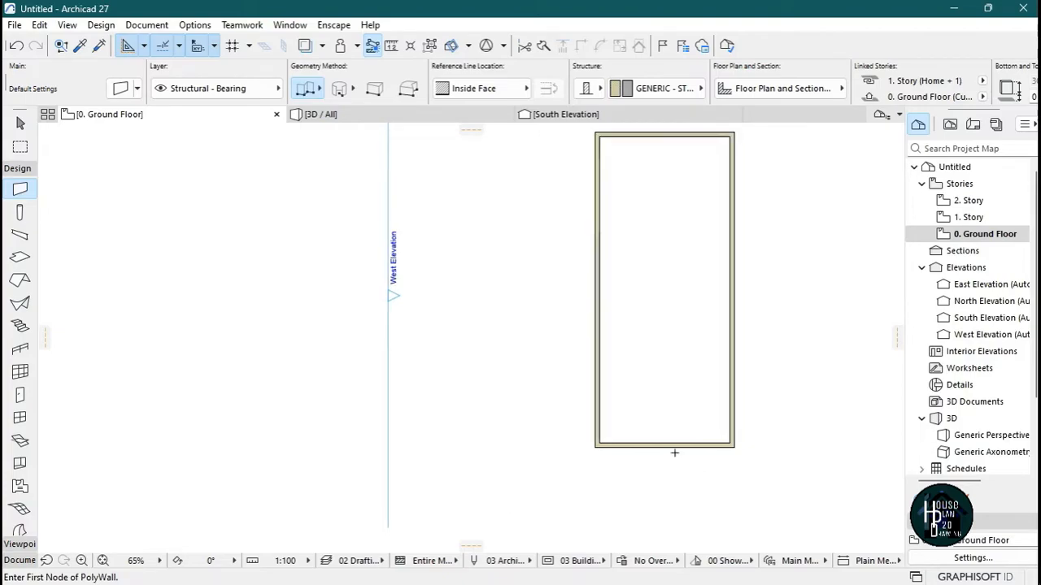
# Draw a vertical partition about 15825 mm long with the Center reference line, from the upper wall's midpoint to the lower wall.
pyautogui.scroll(-2, 685, 382)
pyautogui.scroll(5, 695, 386)
pyautogui.scroll(-2, 637, 413)
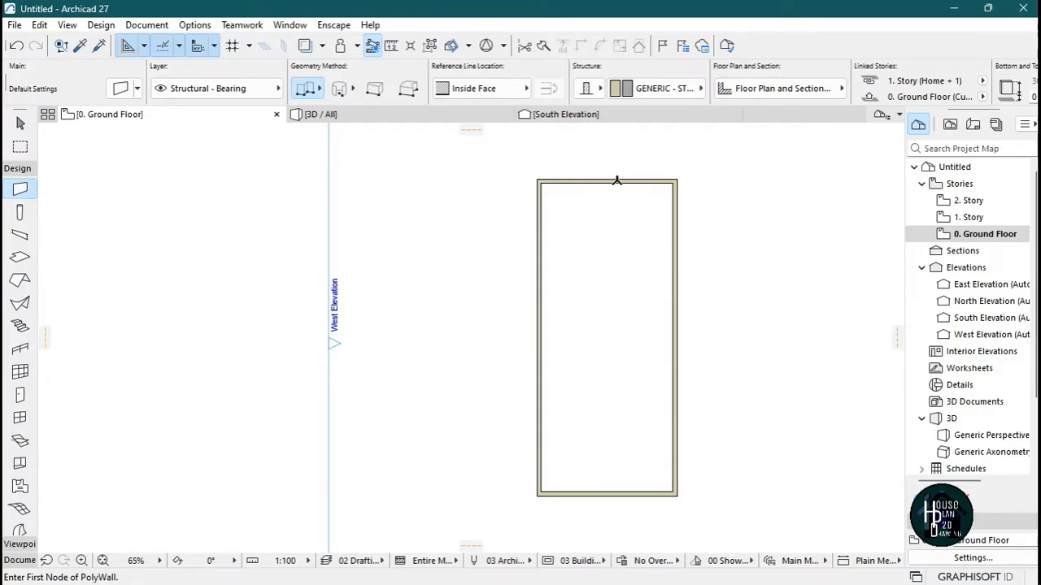
pyautogui.scroll(1, 681, 305)
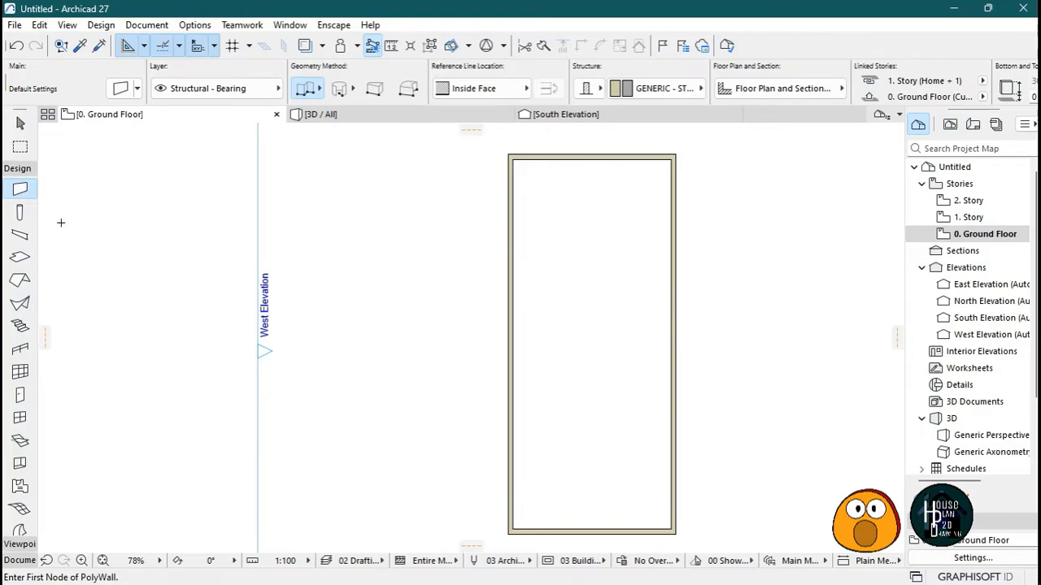
pyautogui.click(490, 89)
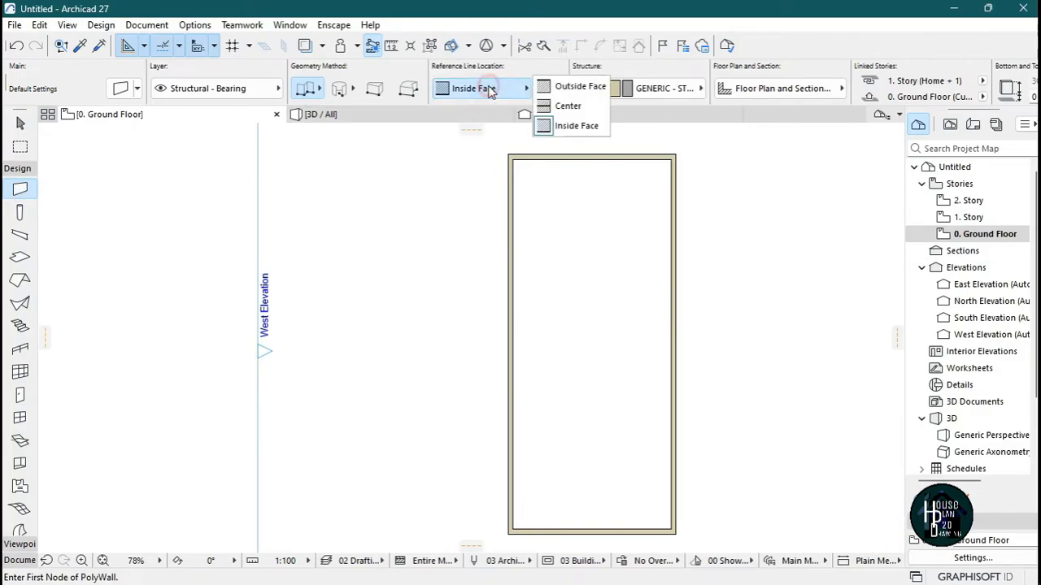
pyautogui.click(569, 106)
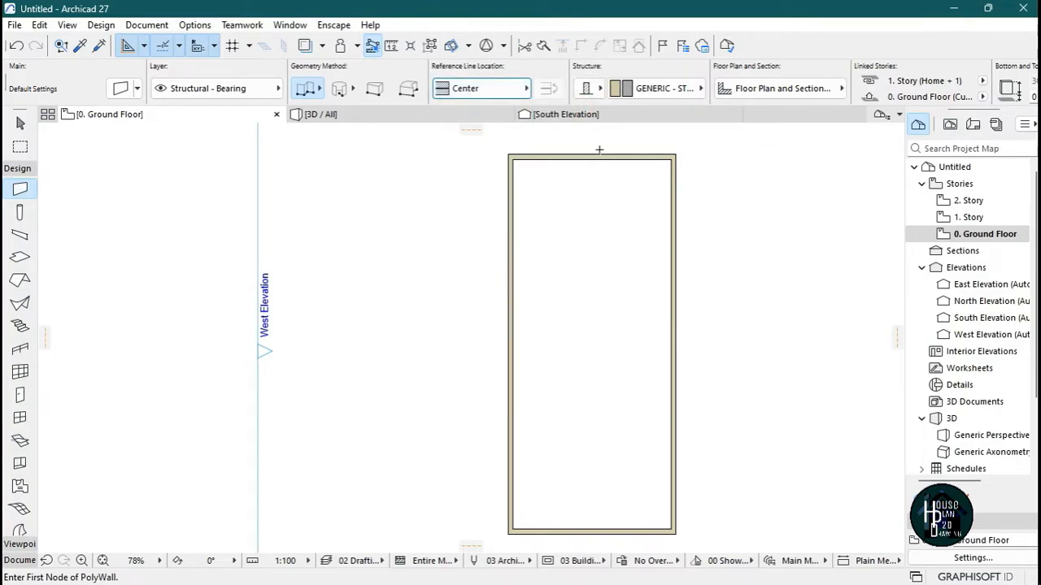
pyautogui.scroll(3, 599, 150)
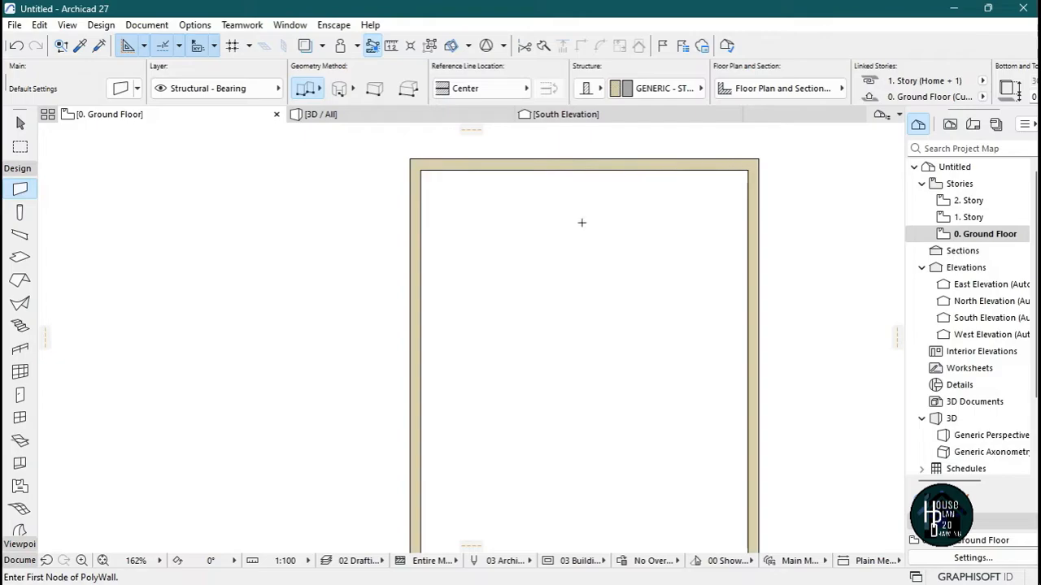
pyautogui.click(585, 168)
pyautogui.scroll(-8, 587, 192)
pyautogui.scroll(8, 595, 240)
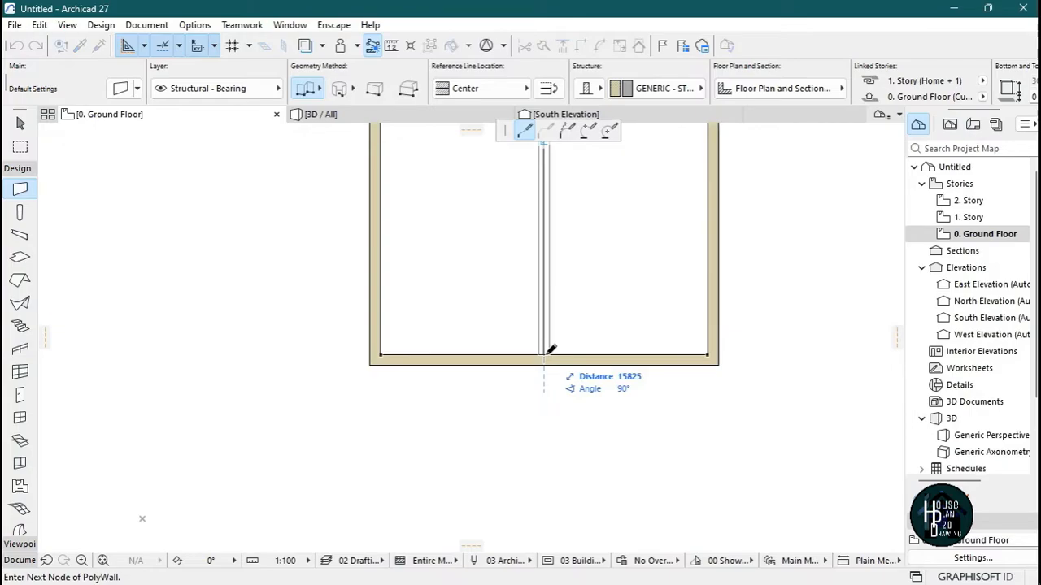
pyautogui.doubleClick(544, 354)
pyautogui.press('Escape')
pyautogui.scroll(-6, 599, 366)
pyautogui.scroll(3, 616, 274)
pyautogui.scroll(-2, 610, 372)
pyautogui.scroll(4, 597, 201)
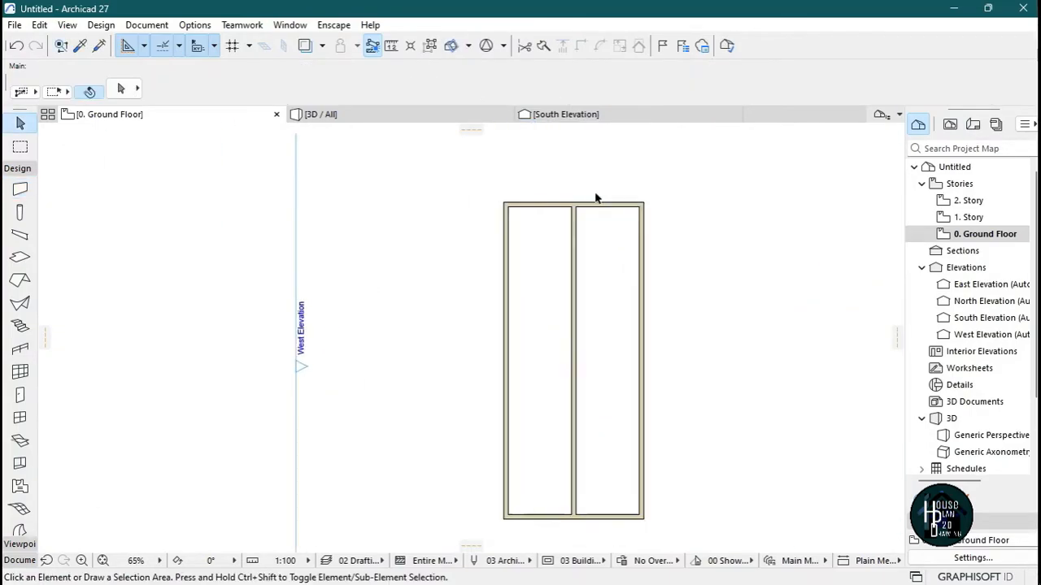
pyautogui.scroll(4, 602, 215)
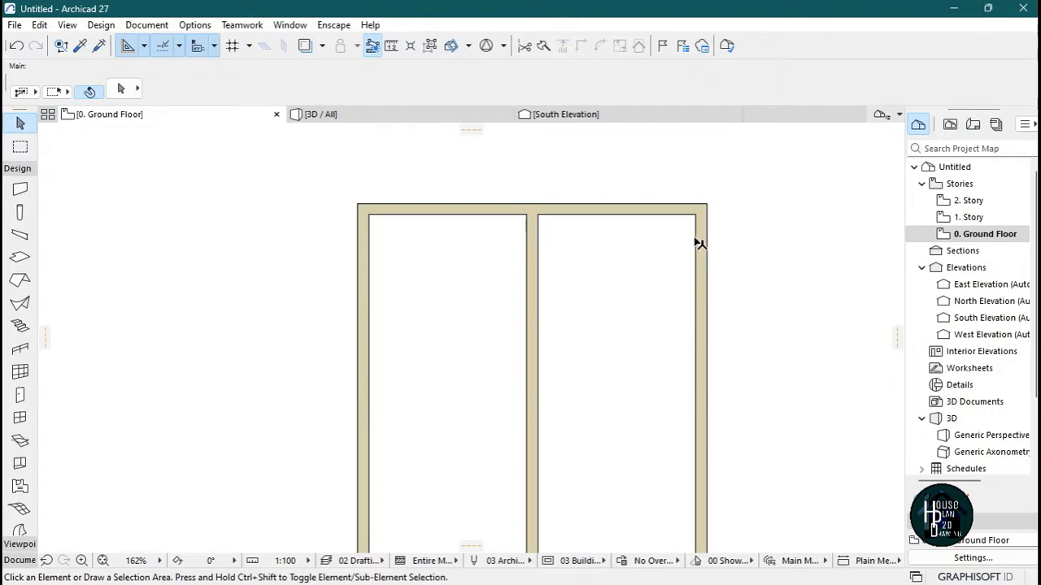
pyautogui.click(392, 46)
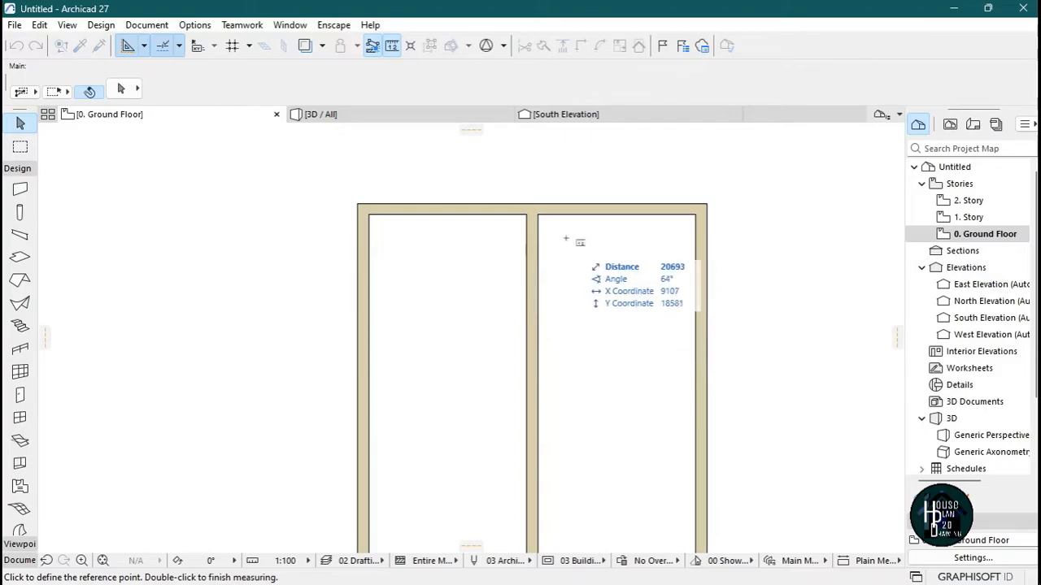
pyautogui.click(536, 216)
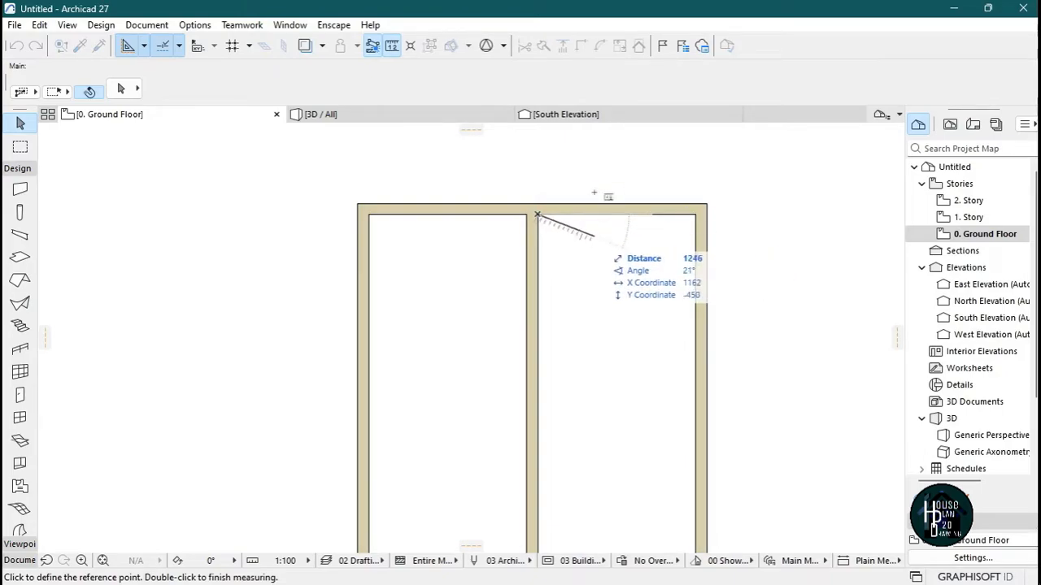
pyautogui.scroll(-2, 599, 175)
pyautogui.press('Escape')
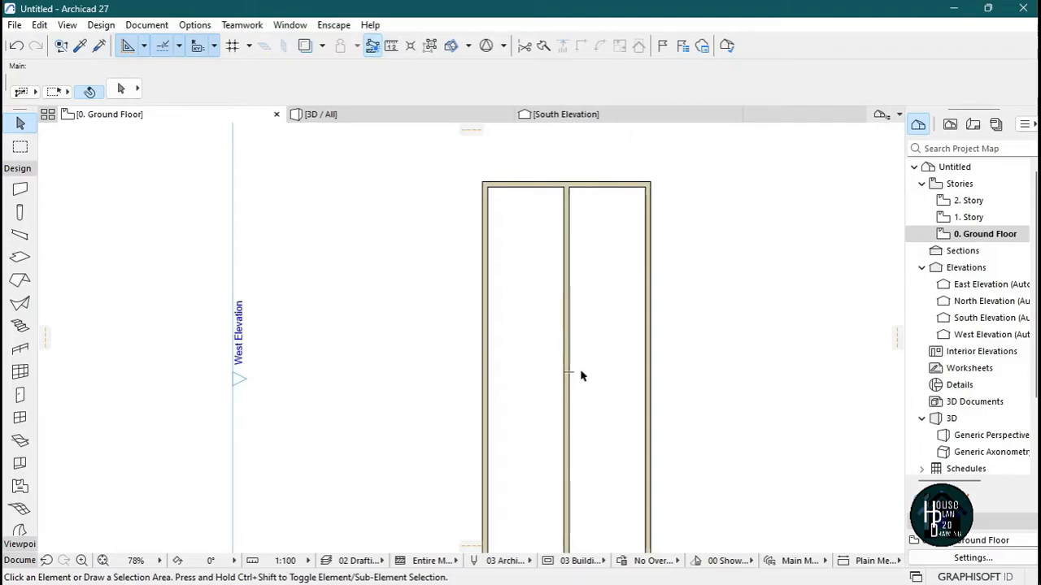
pyautogui.scroll(-3, 581, 388)
pyautogui.scroll(5, 578, 231)
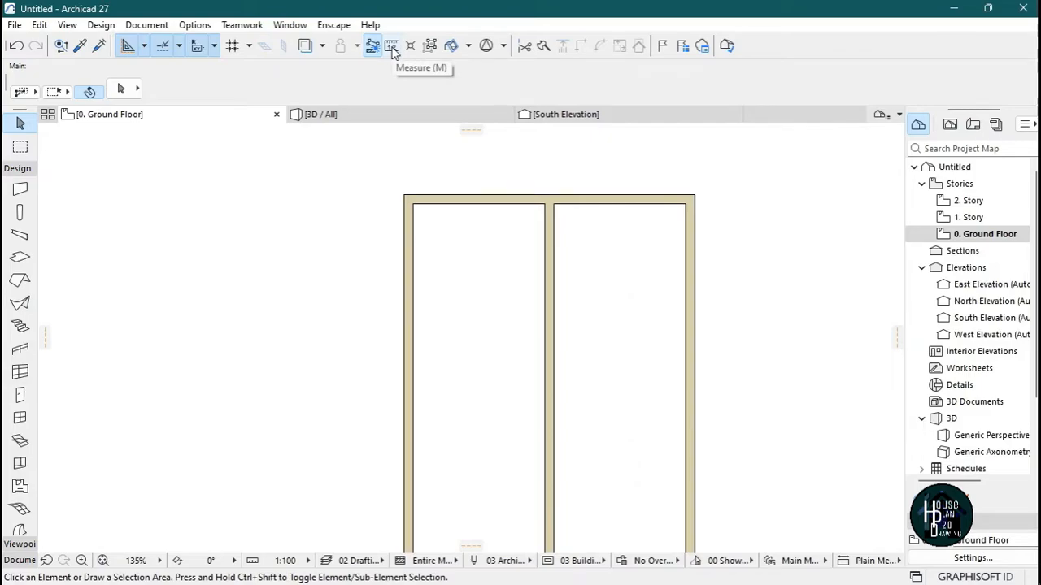
pyautogui.click(391, 46)
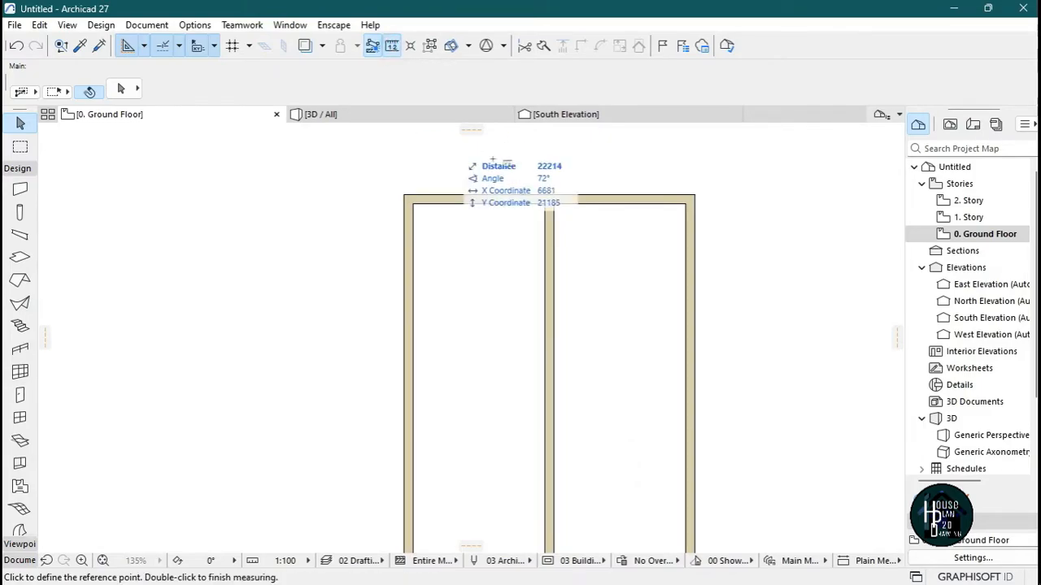
pyautogui.press('Escape')
pyautogui.scroll(-3, 582, 169)
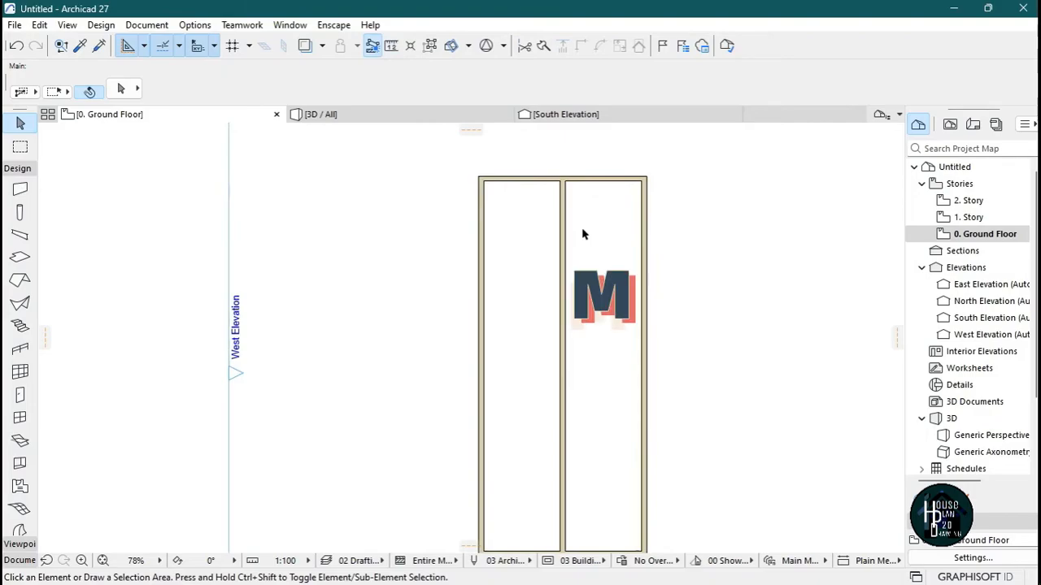
# Measure the length of the middle partition from the upper wall's inner face down to the lower wall's inner face.
pyautogui.press('m')
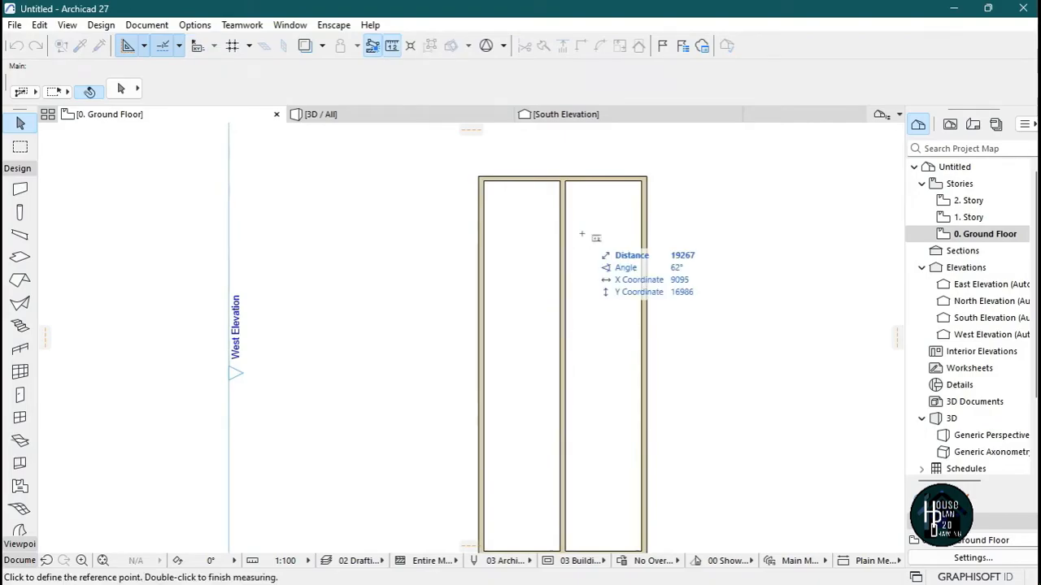
pyautogui.scroll(5, 574, 178)
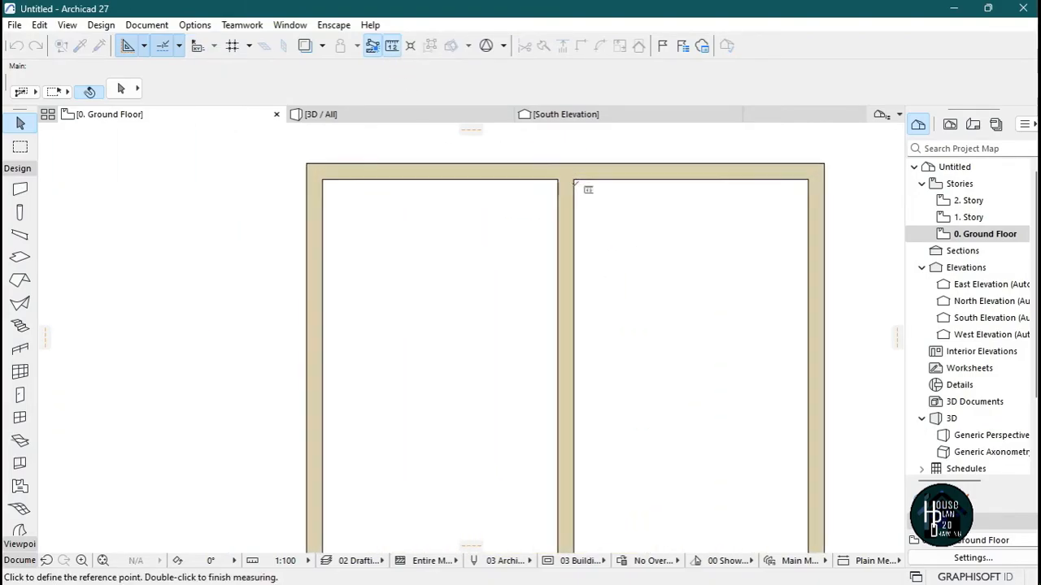
pyautogui.scroll(-5, 576, 177)
pyautogui.scroll(3, 581, 462)
pyautogui.scroll(3, 580, 462)
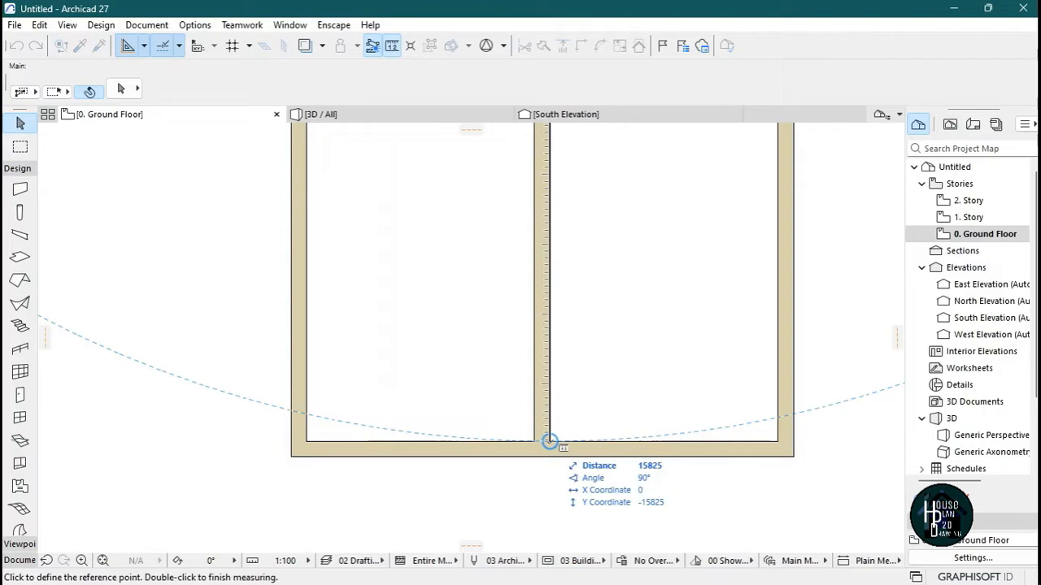
pyautogui.scroll(-5, 550, 441)
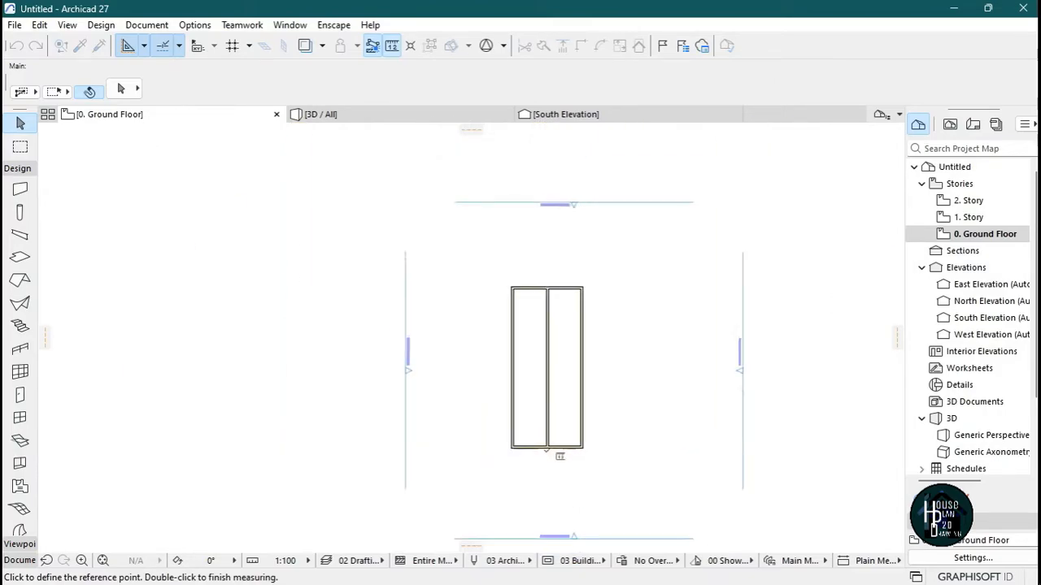
pyautogui.press('Escape')
# Measure the building's overall width along the upper wall, from the left outer corner to the right outer corner.
pyautogui.scroll(4, 555, 273)
pyautogui.scroll(1, 556, 273)
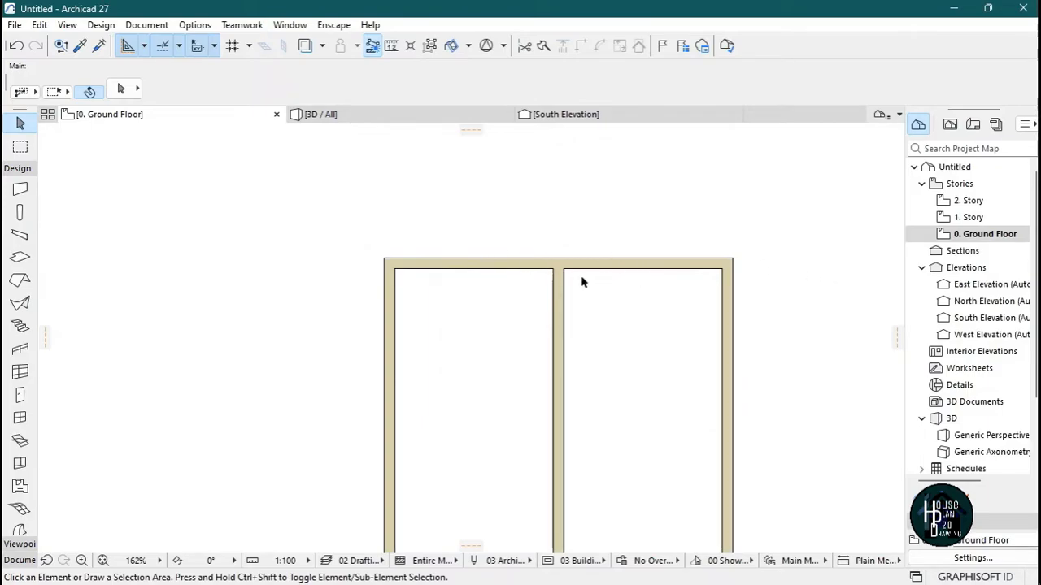
pyautogui.press('m')
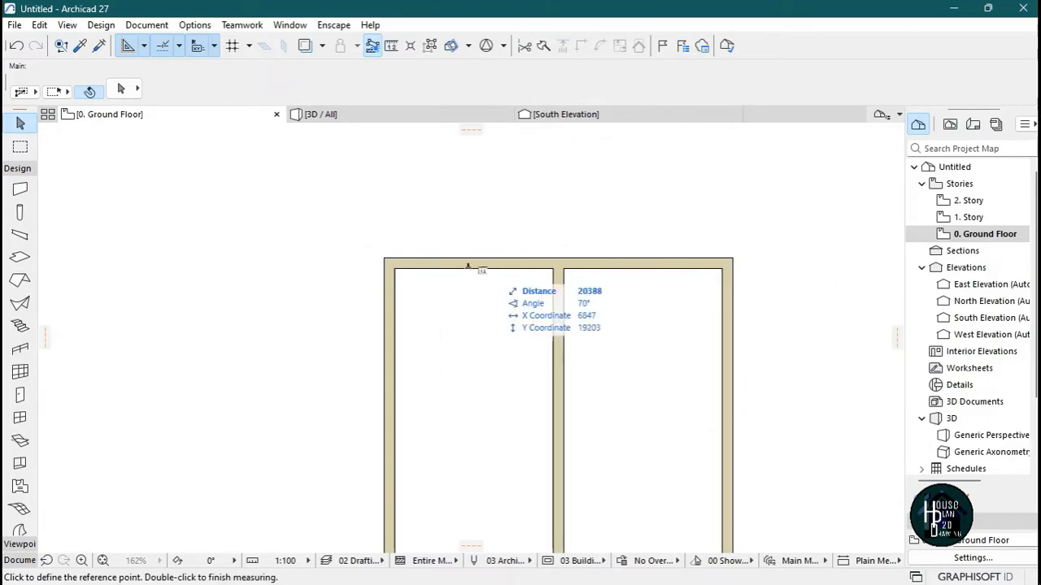
pyautogui.click(385, 259)
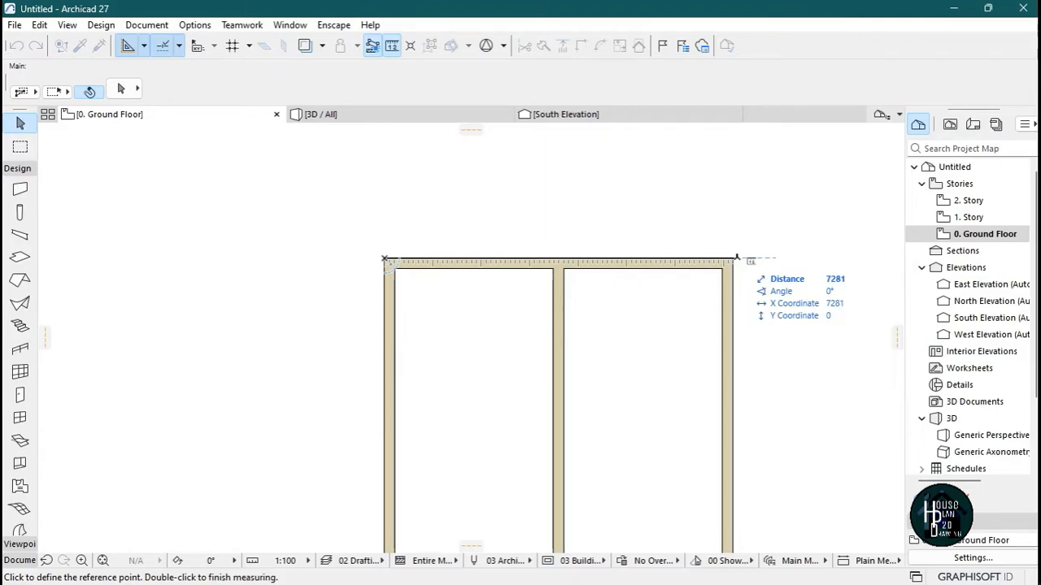
pyautogui.press('Escape')
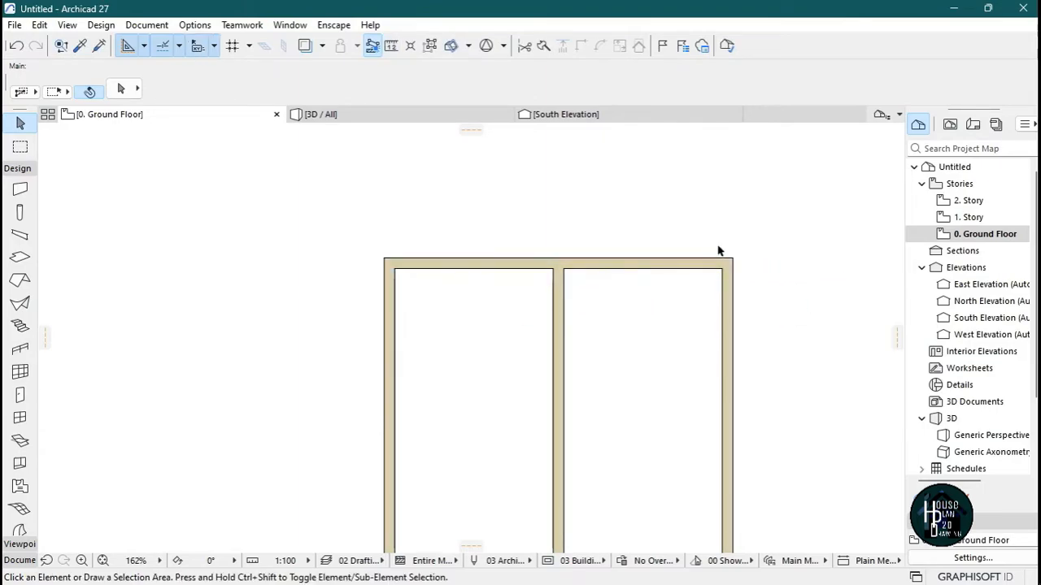
# Set the right outer wall's reference line location to Inside Face so the wall shifts inward.
pyautogui.click(729, 307)
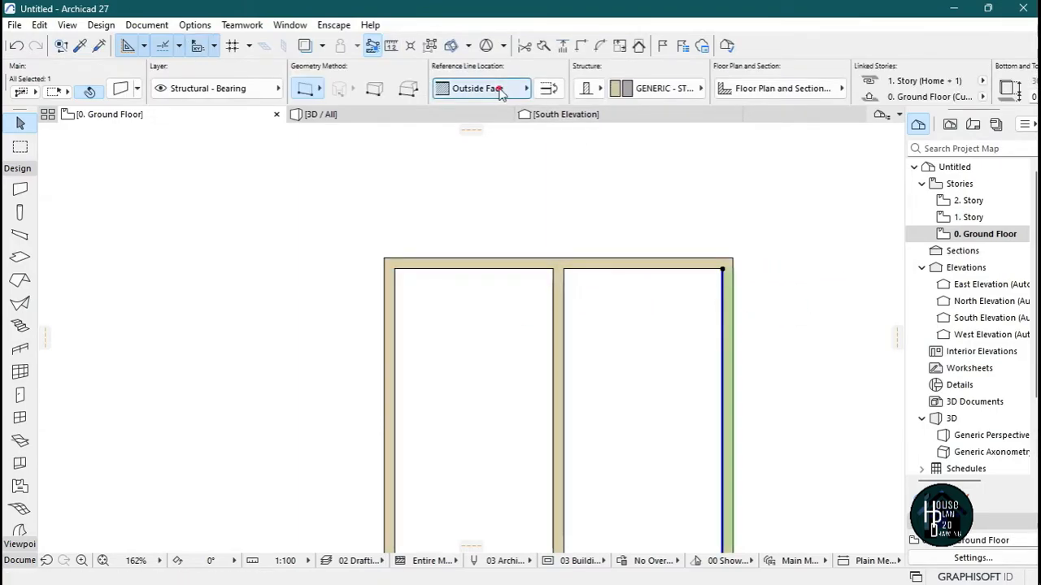
pyautogui.click(497, 91)
pyautogui.click(570, 128)
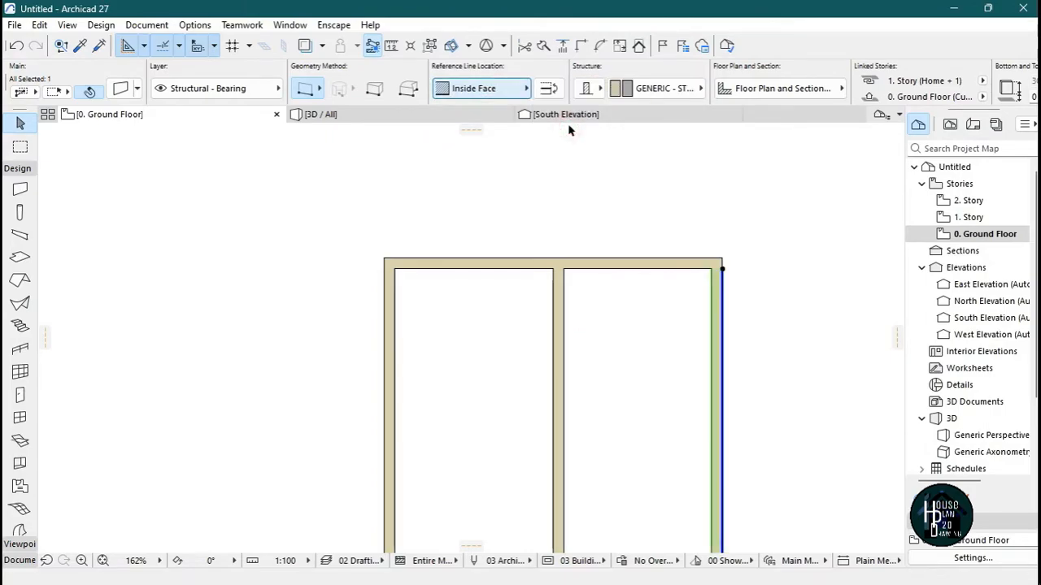
pyautogui.click(727, 290)
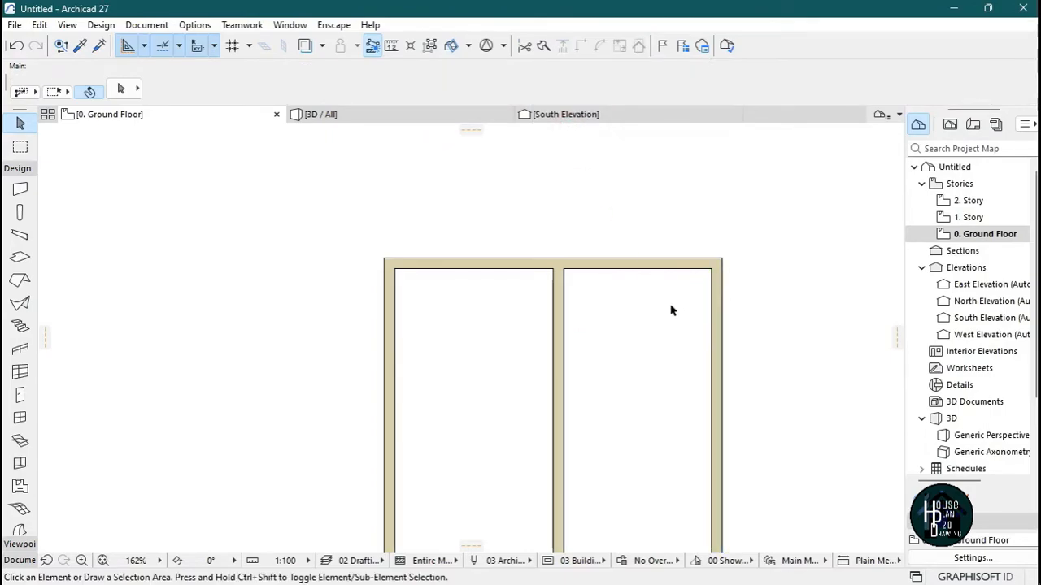
# Measure the overall outer width again, from the left outer corner to the shifted right wall's outer corner.
pyautogui.press('m')
pyautogui.click(385, 259)
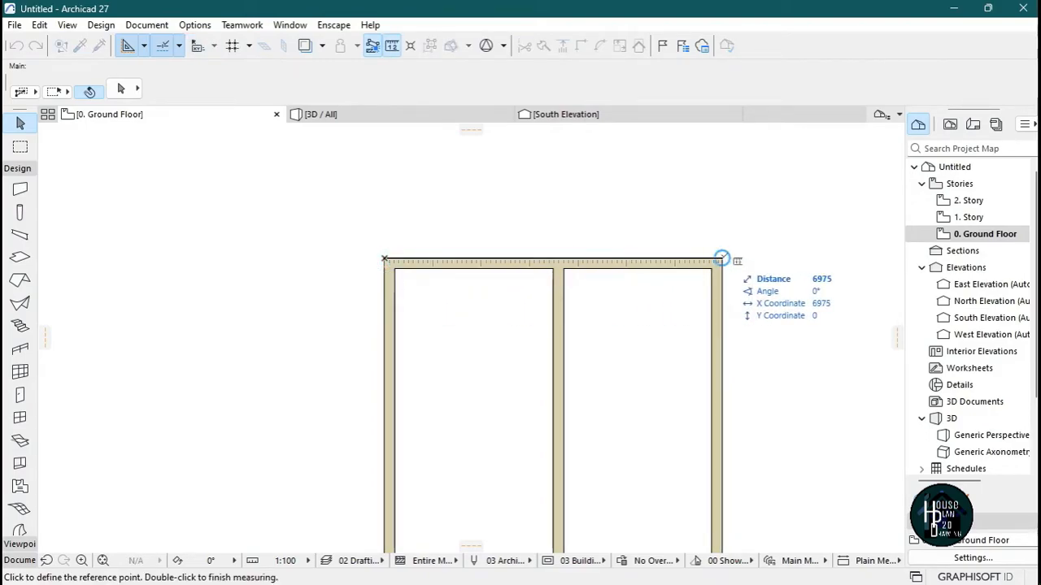
pyautogui.press('Escape')
# Set the left outer wall's reference line location to Inside Face so the wall shifts inward.
pyautogui.click(399, 295)
pyautogui.click(392, 300)
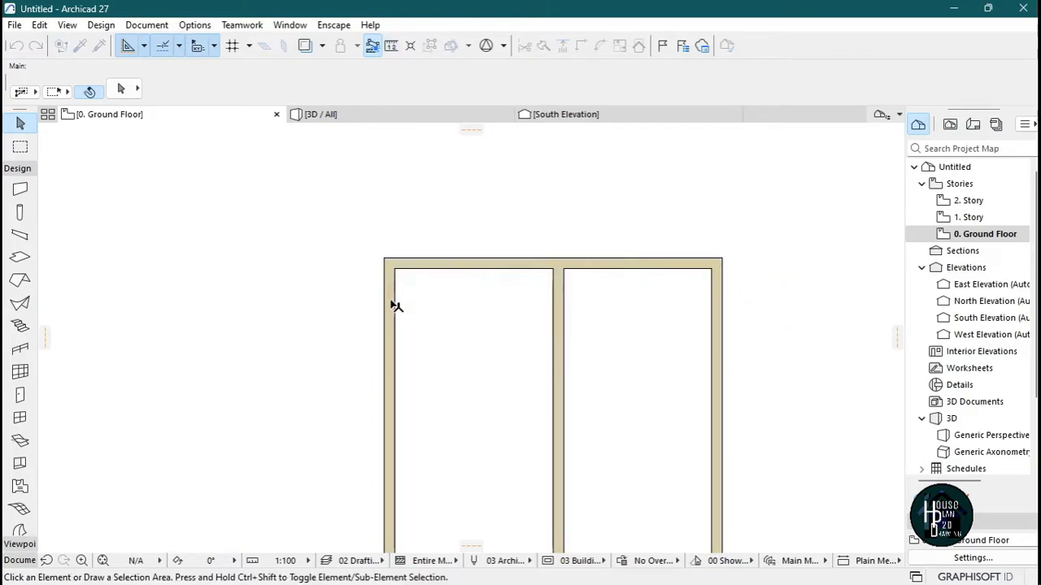
pyautogui.click(392, 301)
pyautogui.click(524, 87)
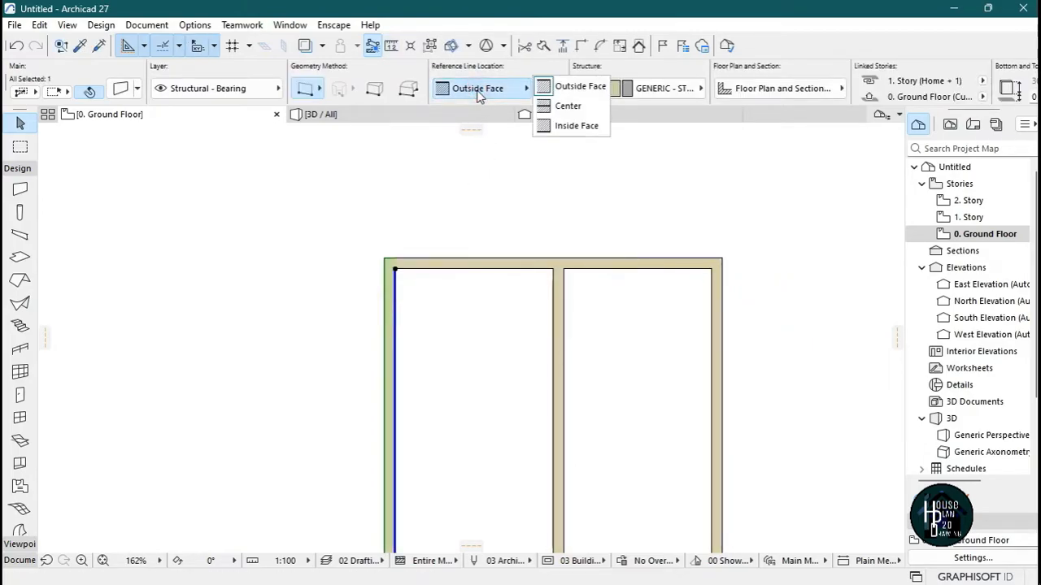
pyautogui.click(577, 127)
pyautogui.click(488, 355)
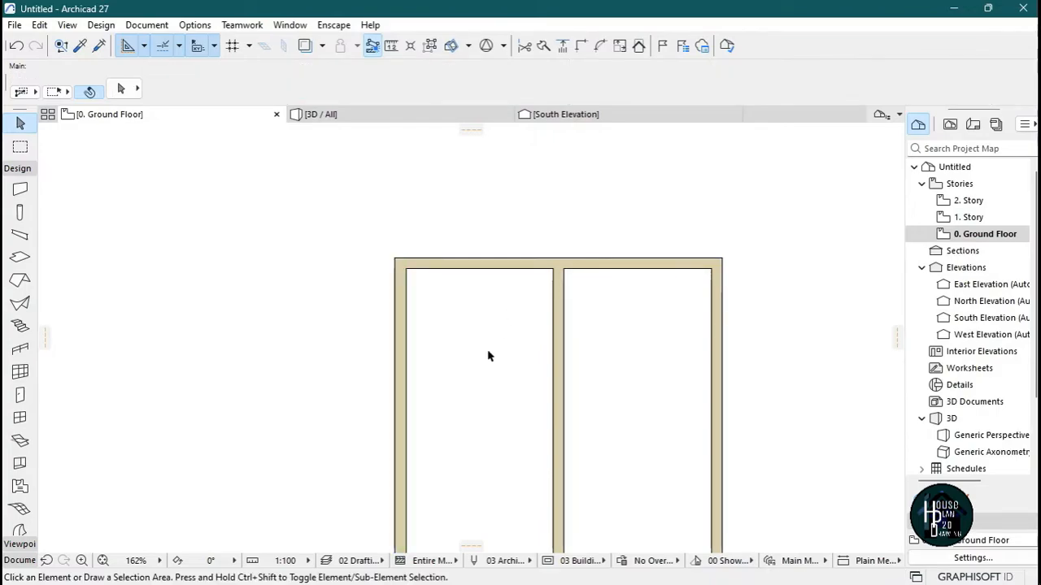
# Measure the overall outer width between the outer corners of the two shifted side walls.
pyautogui.press('m')
pyautogui.click(394, 259)
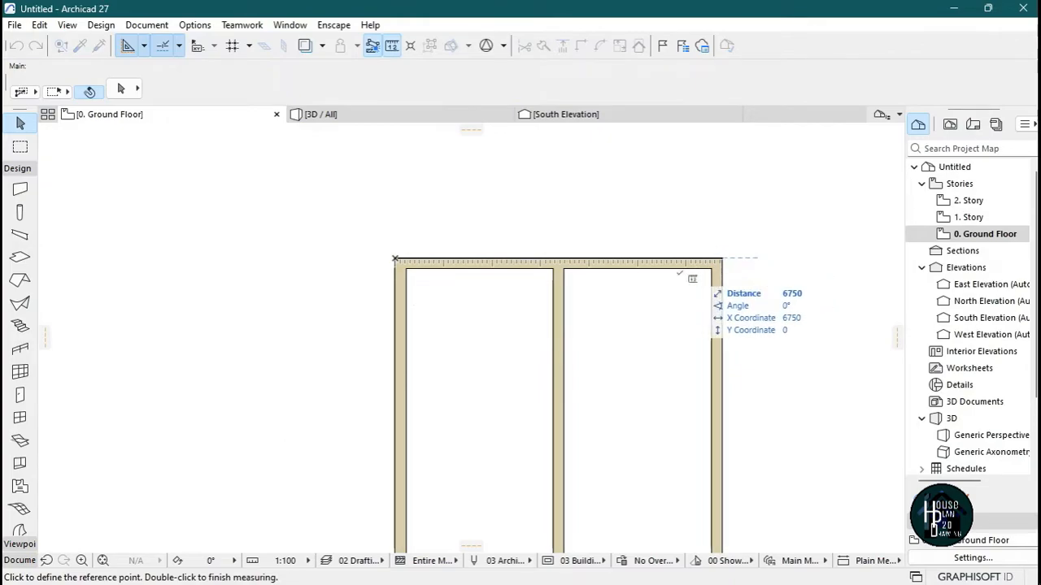
pyautogui.press('Escape')
pyautogui.scroll(-1, 663, 238)
pyautogui.scroll(-5, 663, 239)
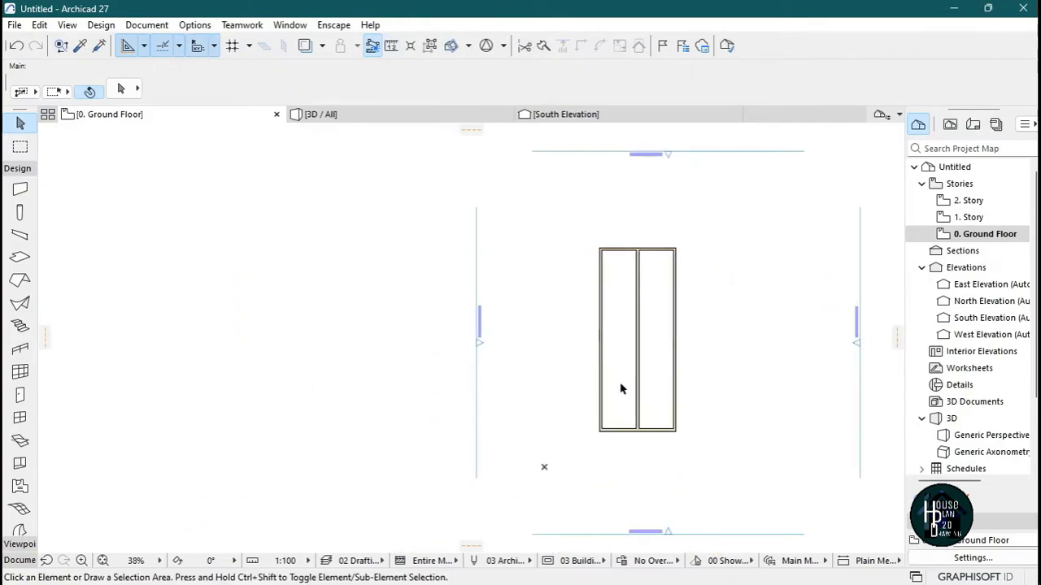
pyautogui.scroll(1, 625, 398)
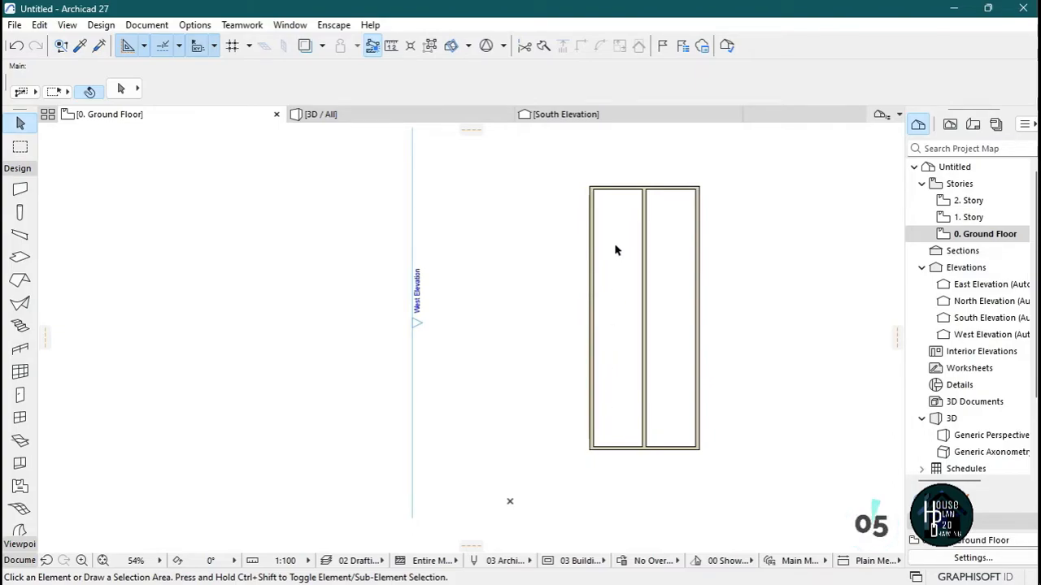
# Measure the building's overall outer length along the left wall, from its upper outer corner to its lower outer corner.
pyautogui.press('m')
pyautogui.scroll(4, 598, 195)
pyautogui.click(579, 249)
pyautogui.scroll(-6, 579, 249)
pyautogui.scroll(7, 578, 419)
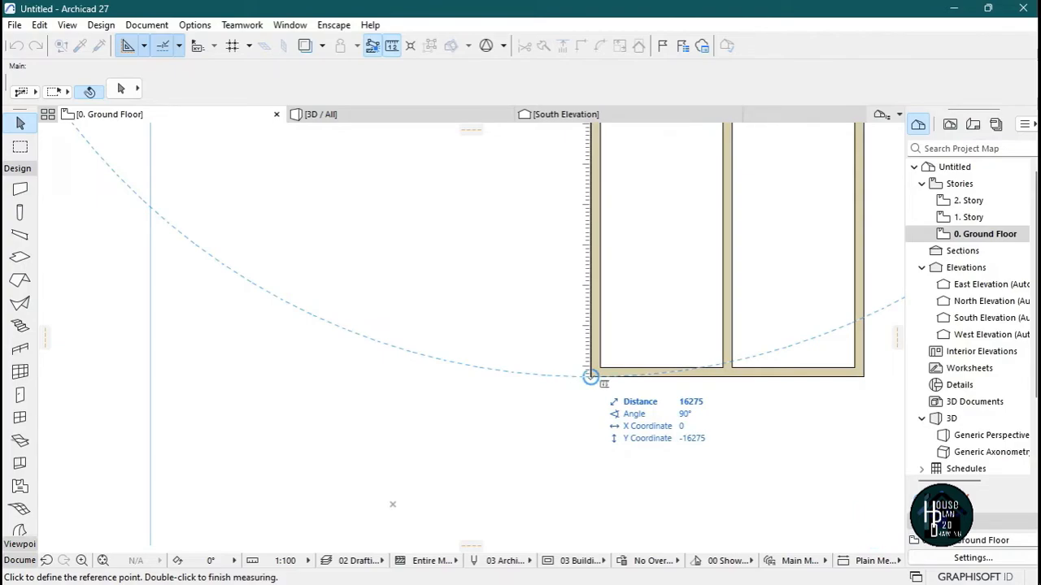
pyautogui.scroll(-2, 590, 376)
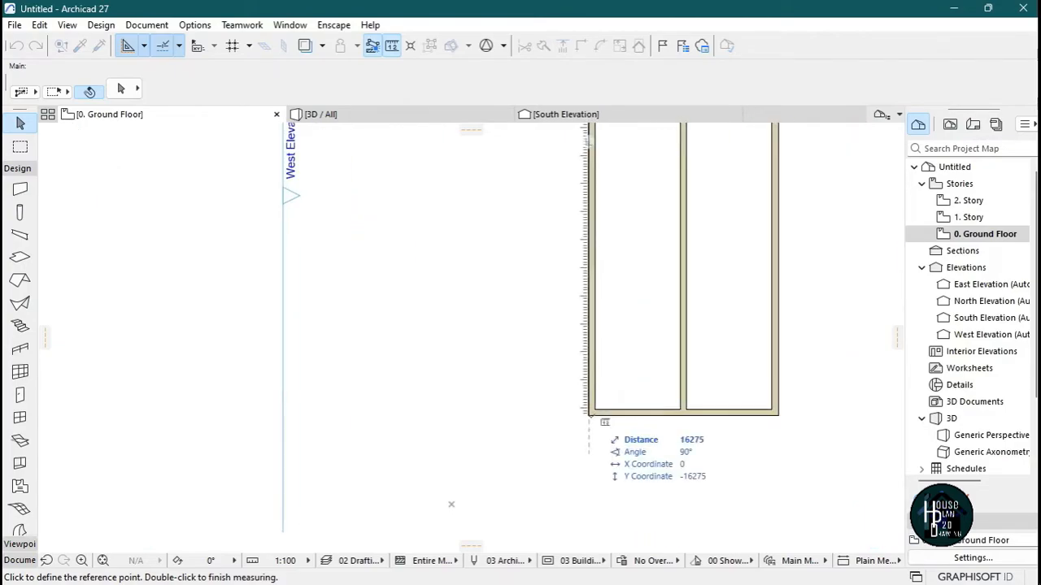
pyautogui.press('Escape')
# Set the lower wall's reference line location to Outside Face so the wall shifts inward.
pyautogui.click(617, 413)
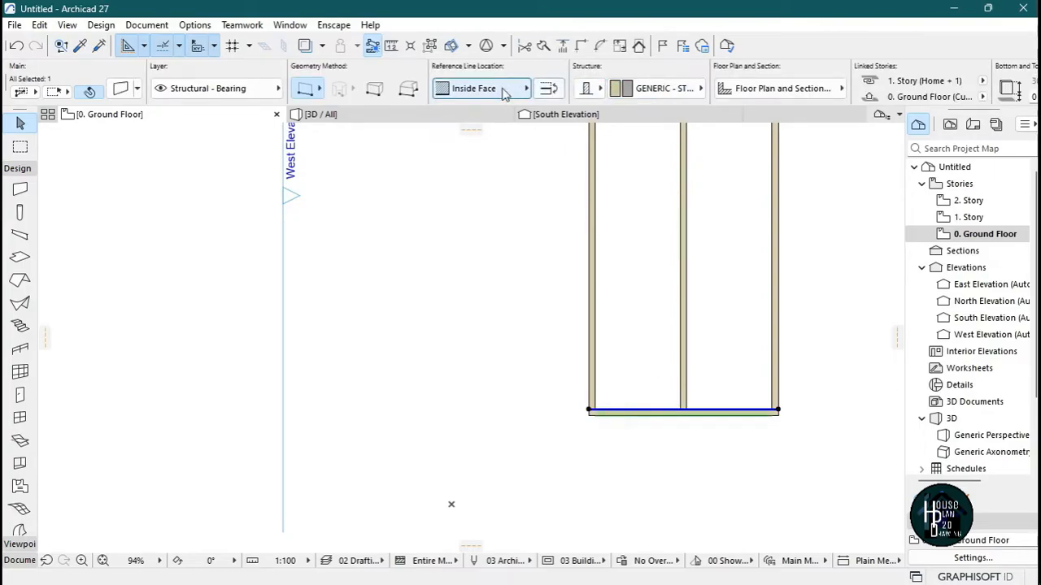
pyautogui.click(488, 93)
pyautogui.click(574, 87)
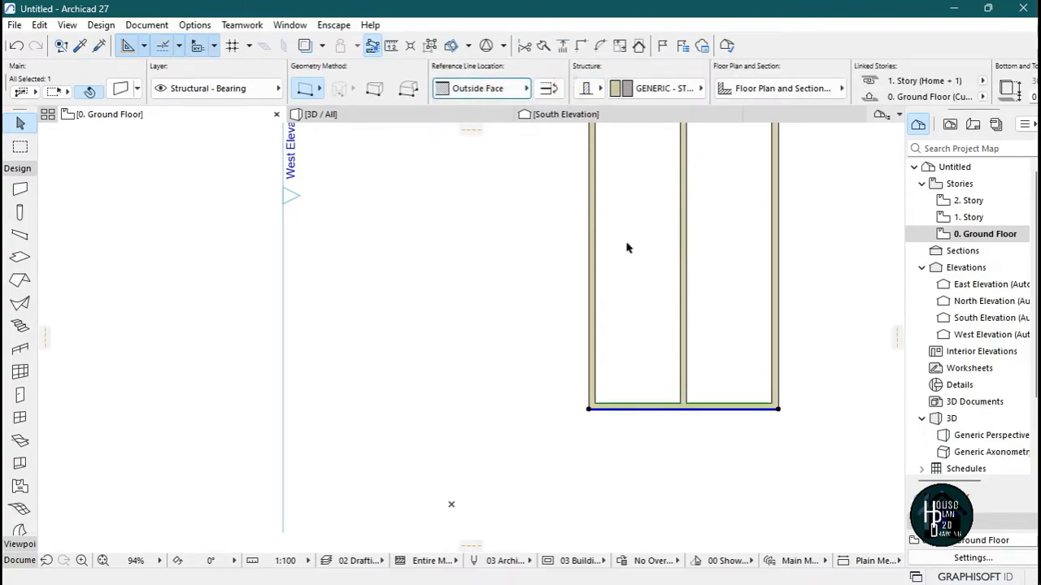
pyautogui.press('Escape')
# Measure the overall outer length again along the left wall, down to the shifted lower wall's outer corner.
pyautogui.scroll(-1, 608, 381)
pyautogui.press('m')
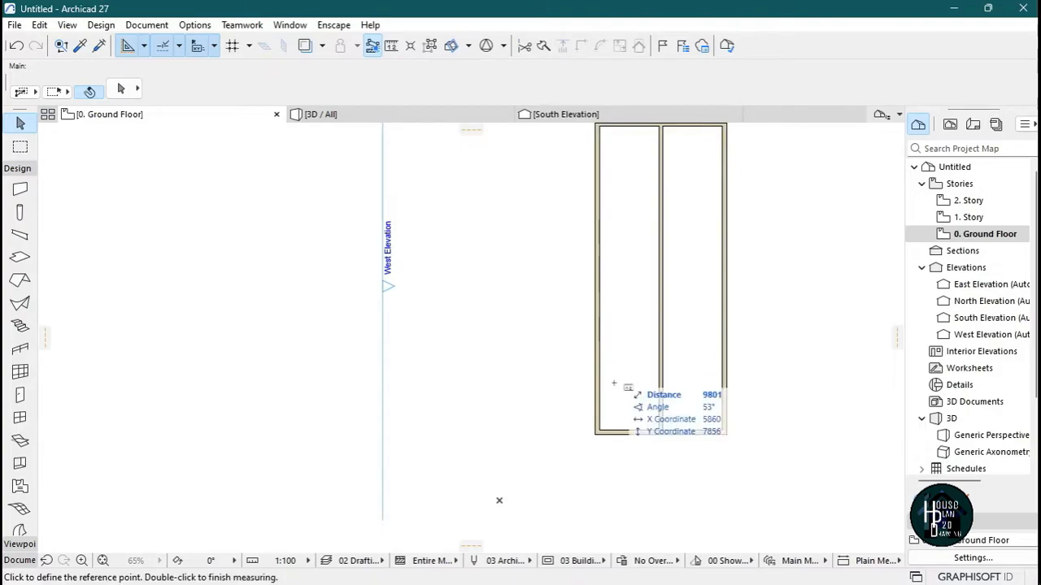
pyautogui.scroll(-3, 612, 215)
pyautogui.scroll(4, 599, 270)
pyautogui.scroll(-5, 586, 271)
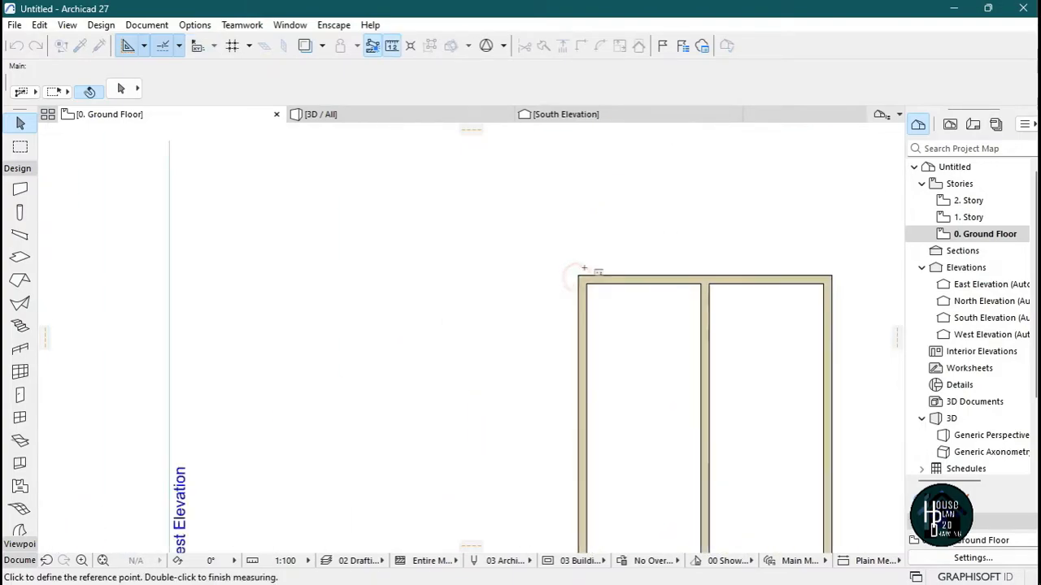
pyautogui.scroll(4, 577, 471)
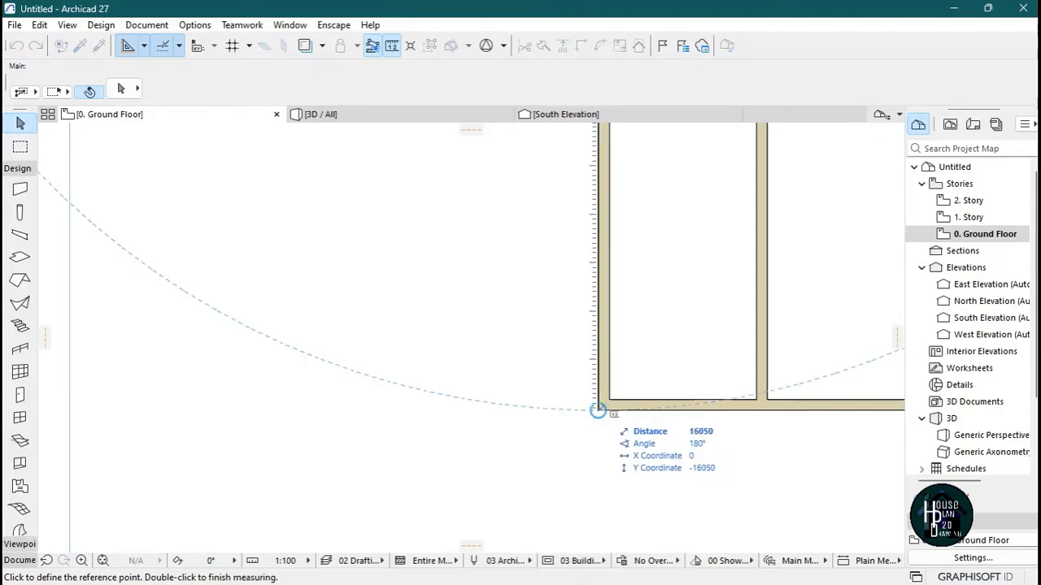
pyautogui.press('Escape')
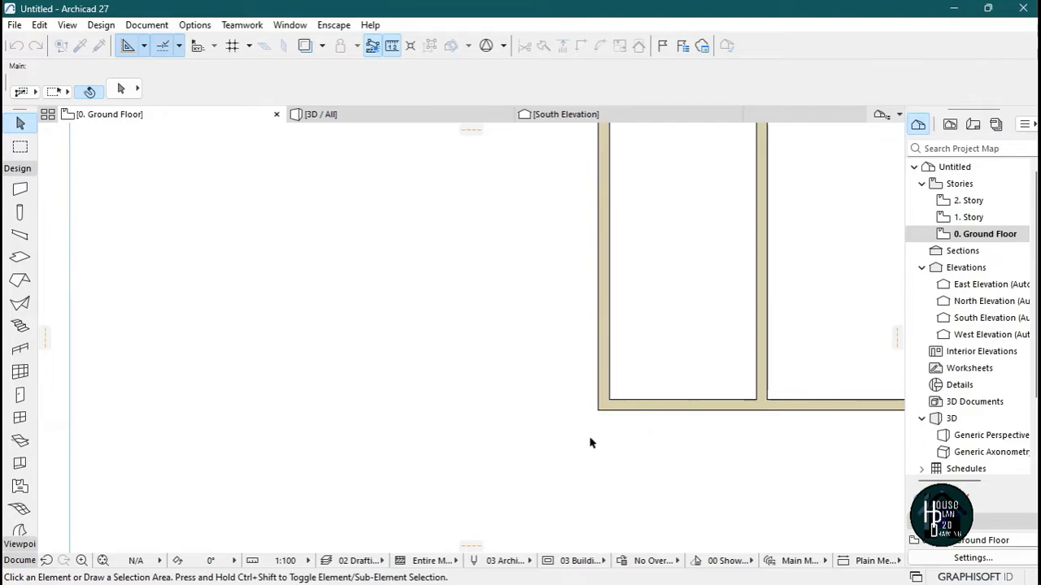
# Set the upper wall's reference line location to Inside Face.
pyautogui.click(665, 413)
pyautogui.scroll(-8, 631, 455)
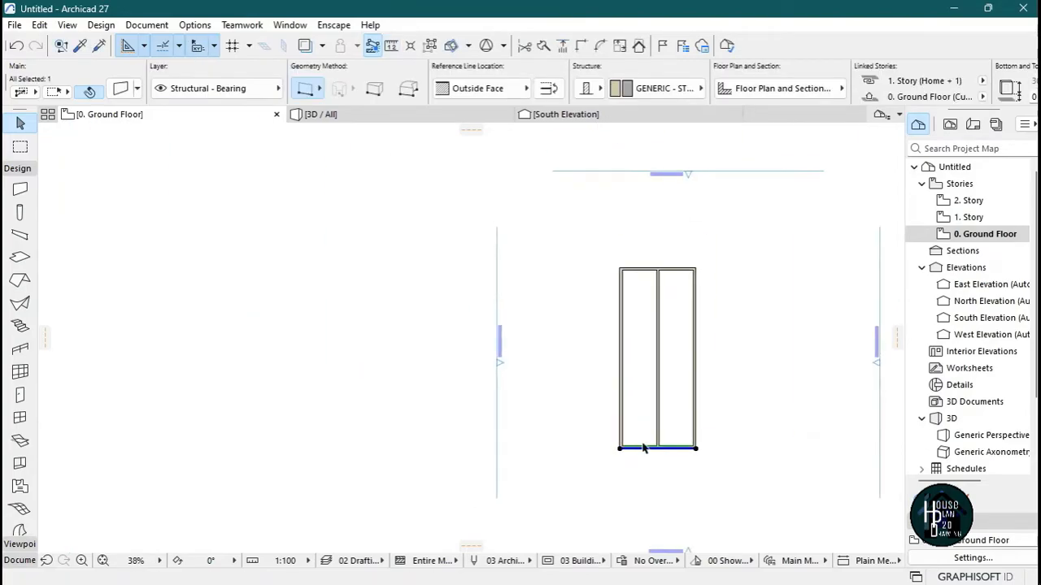
pyautogui.scroll(6, 676, 271)
pyautogui.click(676, 269)
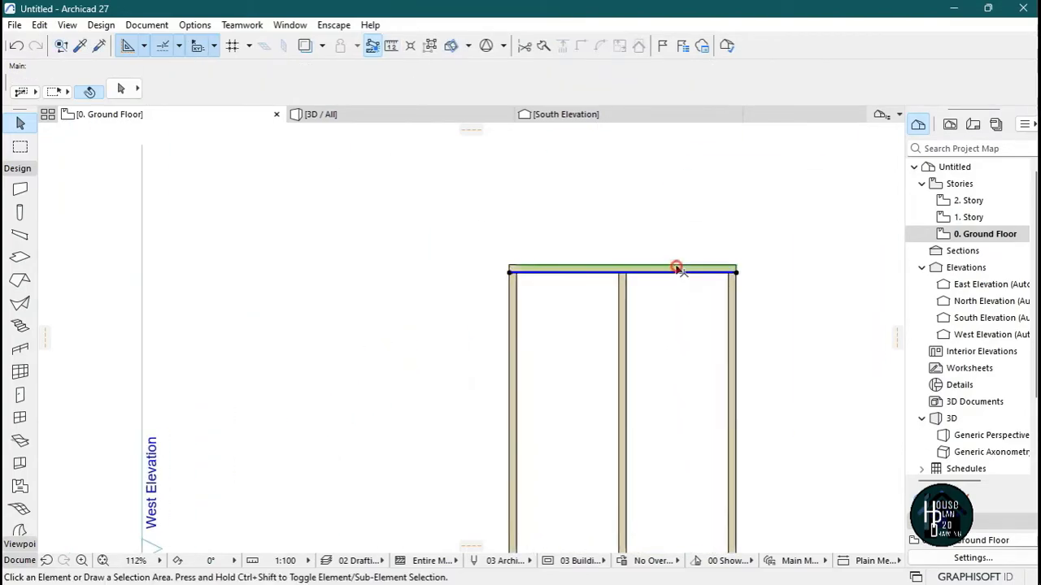
pyautogui.click(480, 89)
pyautogui.click(555, 124)
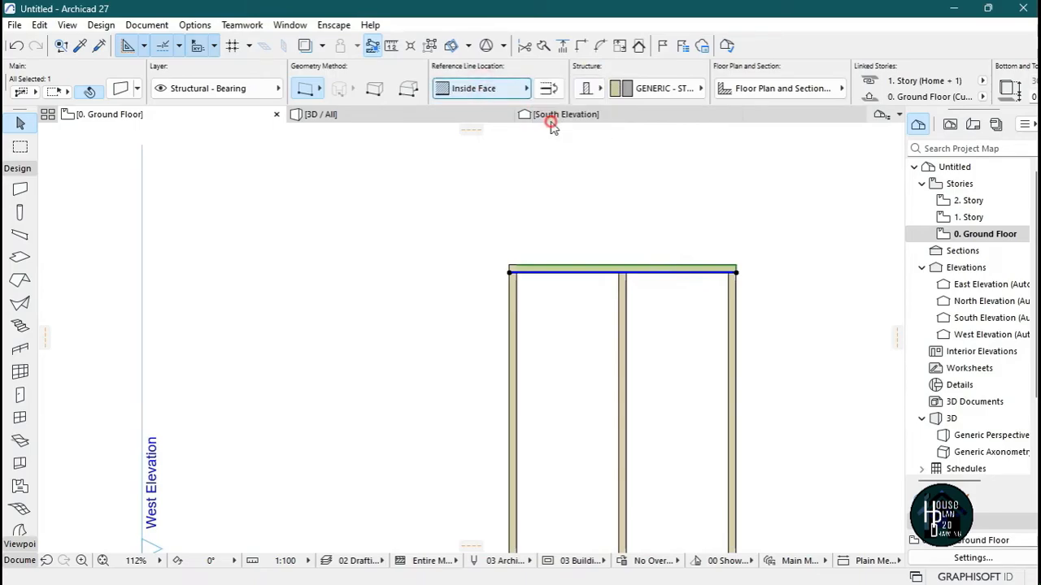
# Deselect the upper wall and measure the overall outer length along the left wall, from its upper to its lower outer corner.
pyautogui.click(613, 260)
pyautogui.scroll(-4, 624, 236)
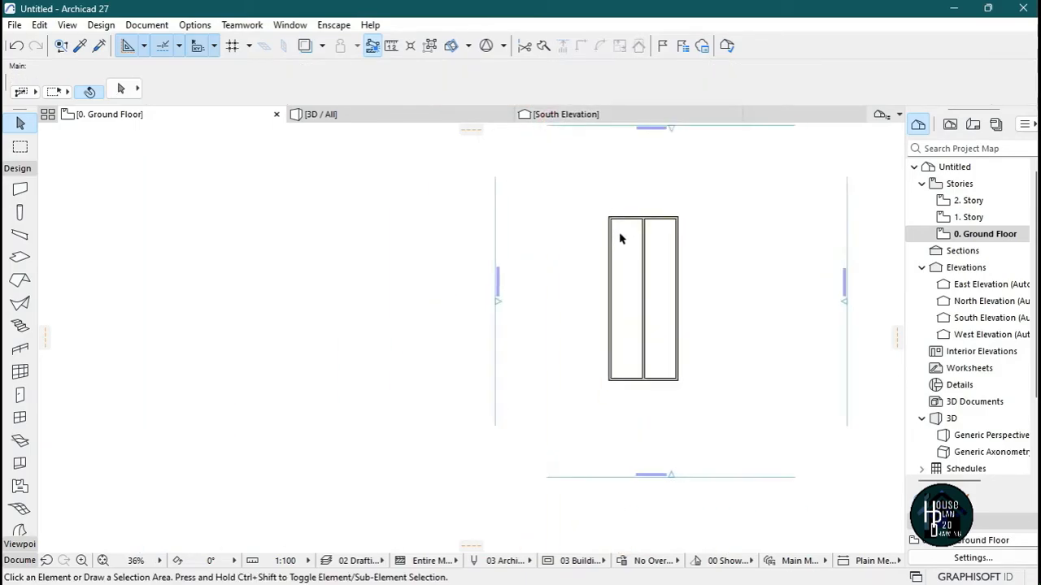
pyautogui.press('m')
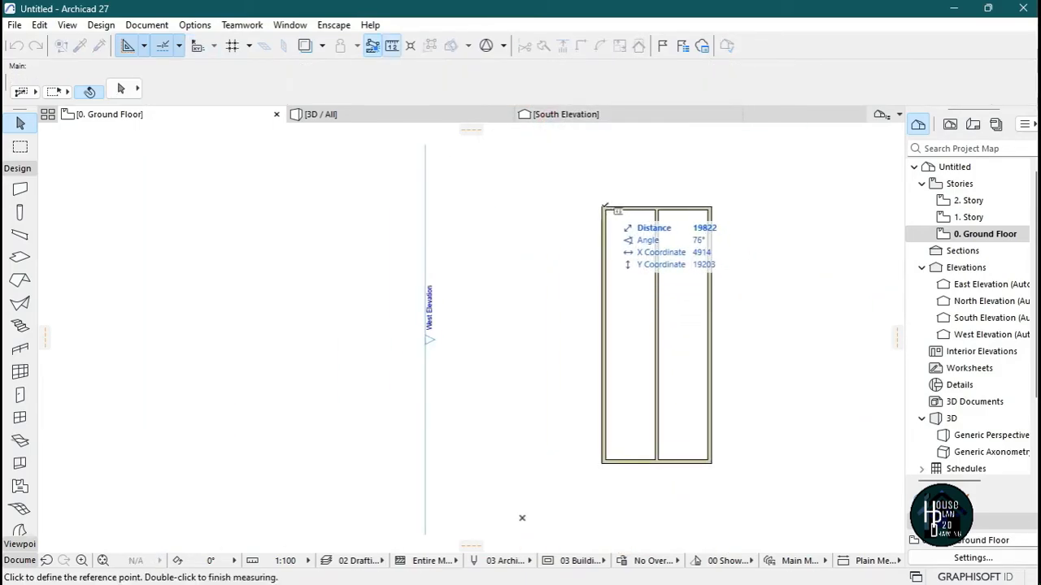
pyautogui.scroll(4, 602, 471)
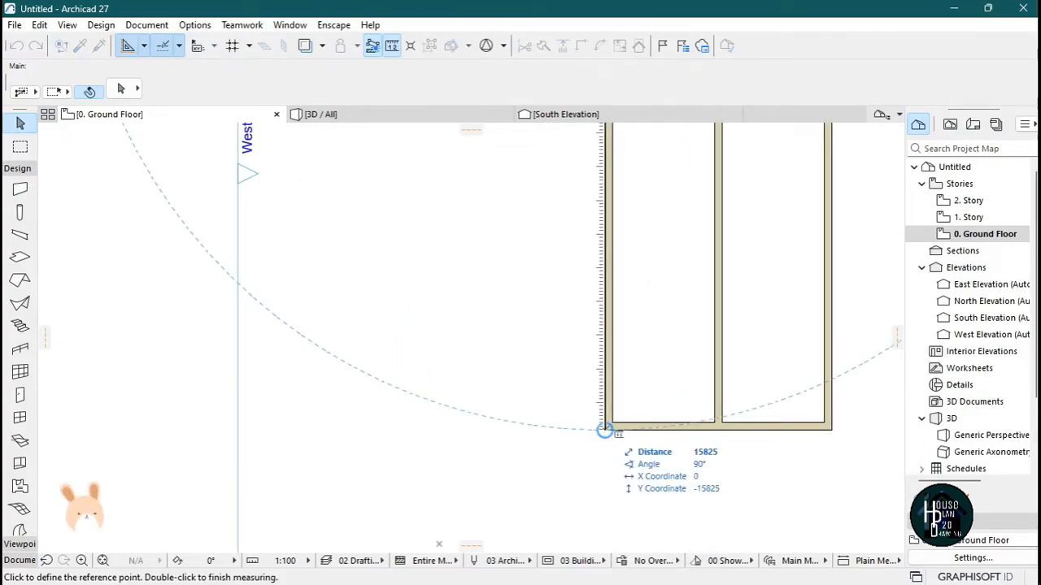
pyautogui.scroll(-3, 605, 424)
pyautogui.press('Escape')
pyautogui.scroll(5, 633, 255)
pyautogui.scroll(-3, 610, 226)
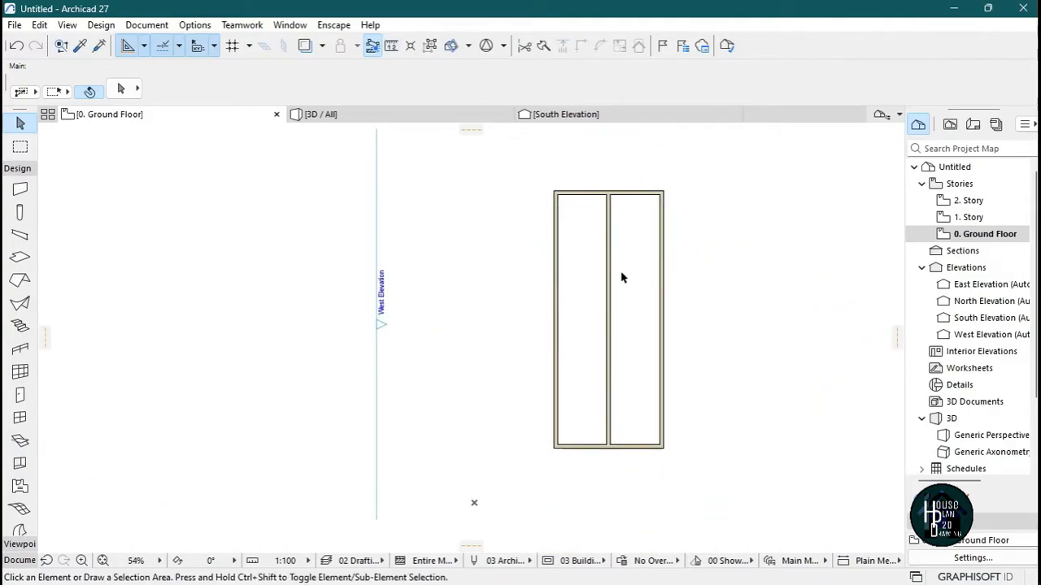
pyautogui.scroll(2, 598, 248)
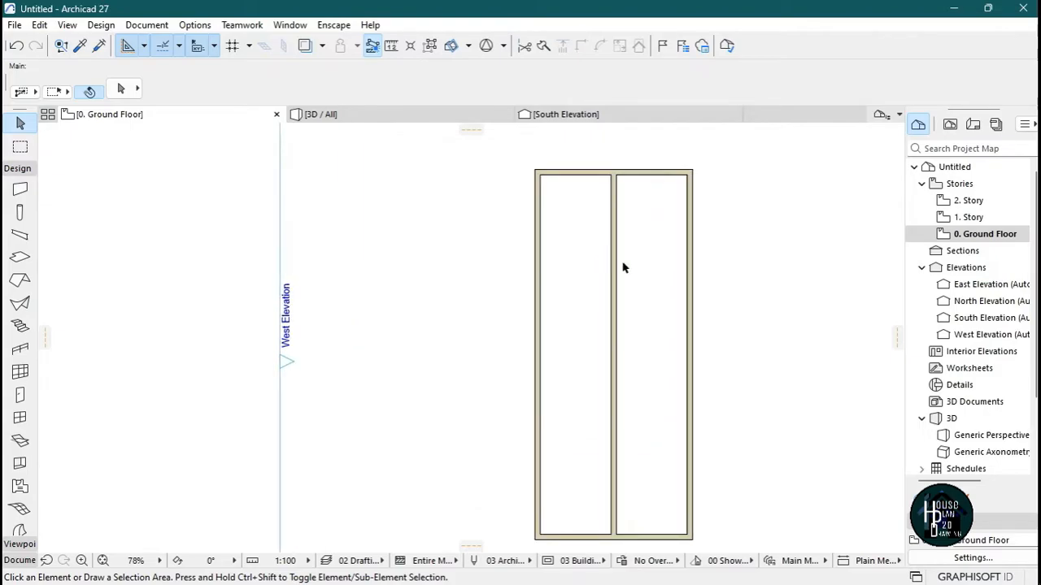
pyautogui.scroll(-2, 623, 268)
pyautogui.scroll(1, 635, 252)
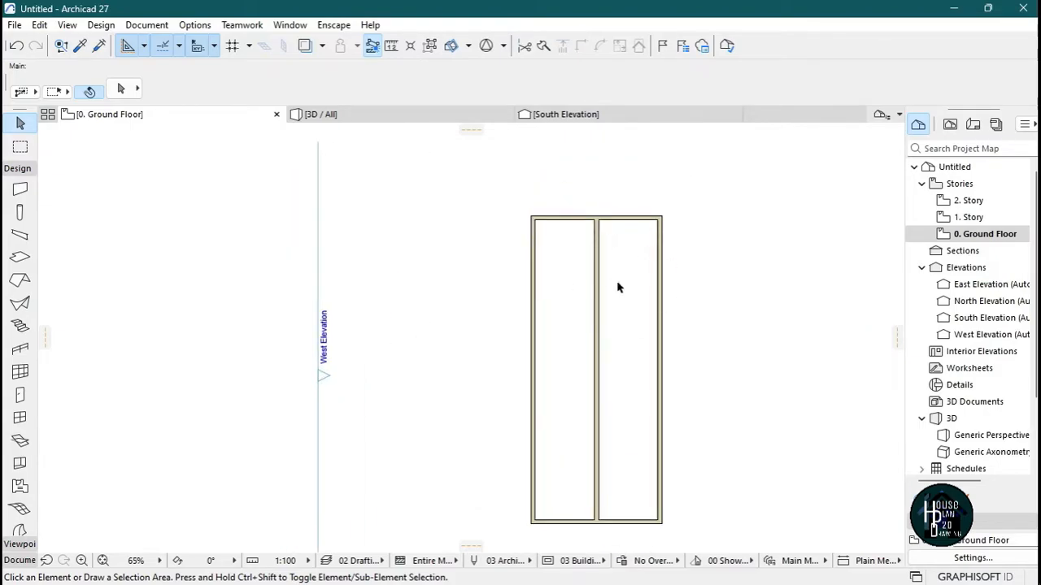
pyautogui.scroll(-2, 609, 181)
pyautogui.scroll(2, 620, 176)
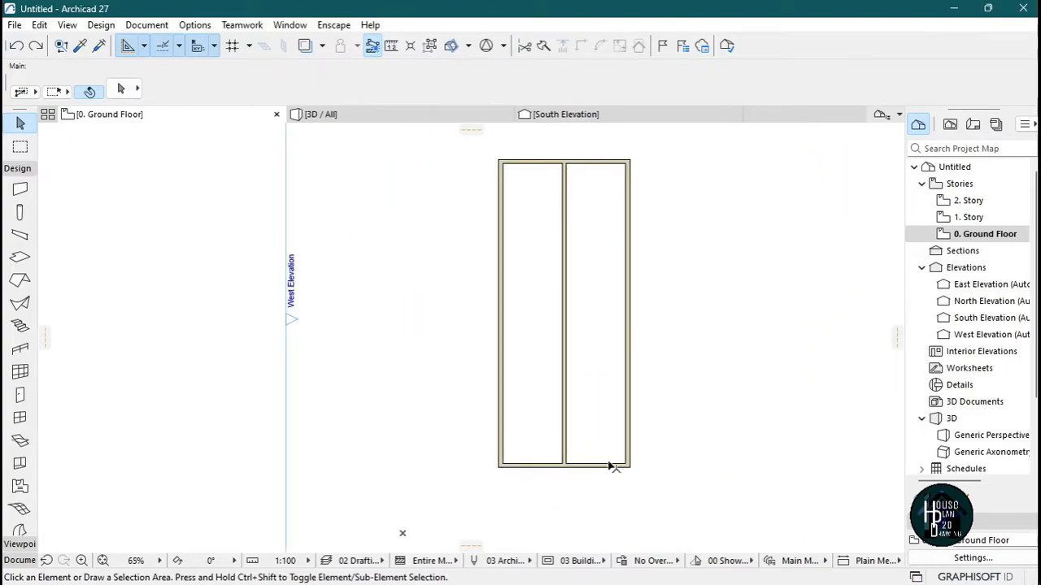
# Delete the vertical partition wall in the middle of the building.
pyautogui.scroll(4, 558, 167)
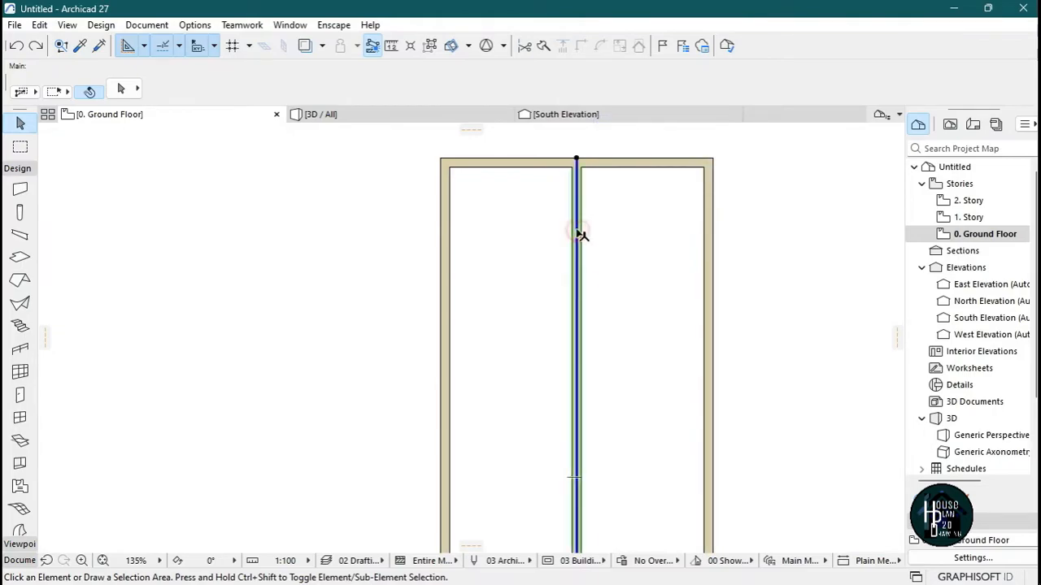
pyautogui.click(580, 229)
pyautogui.scroll(-5, 593, 203)
pyautogui.press('Escape')
pyautogui.scroll(6, 594, 208)
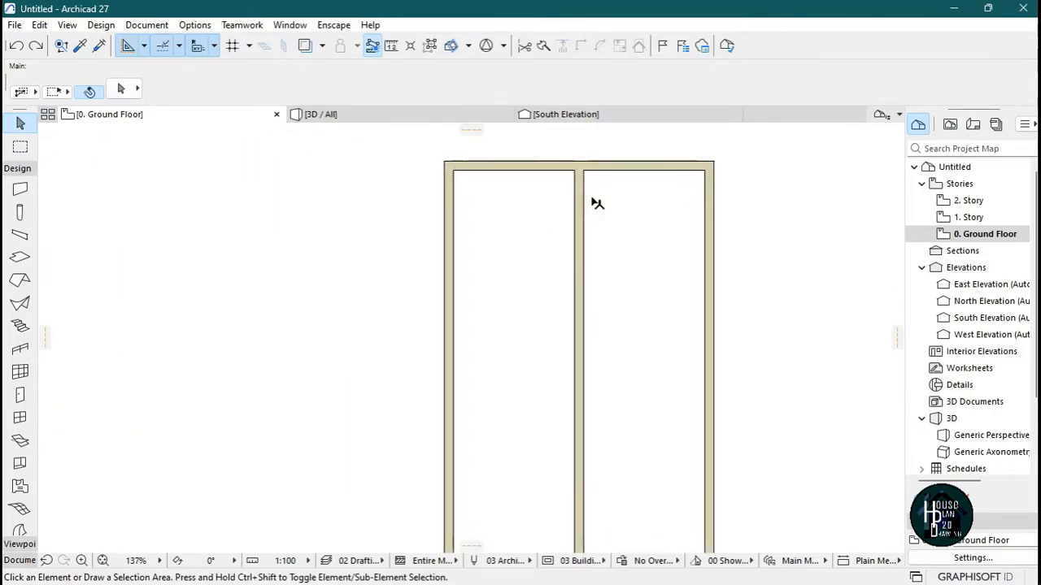
pyautogui.click(582, 229)
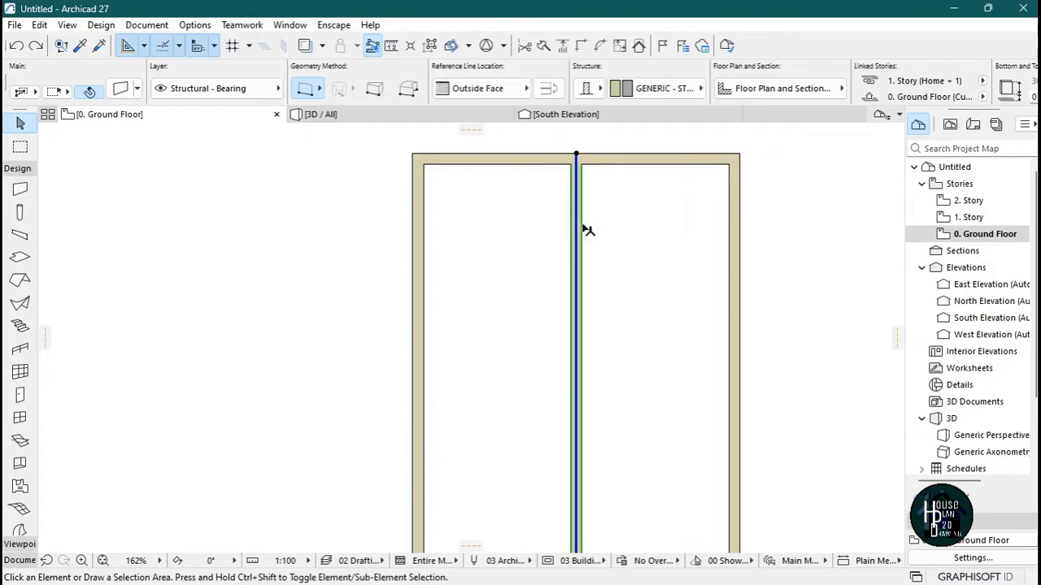
pyautogui.press('Delete')
pyautogui.scroll(-5, 580, 182)
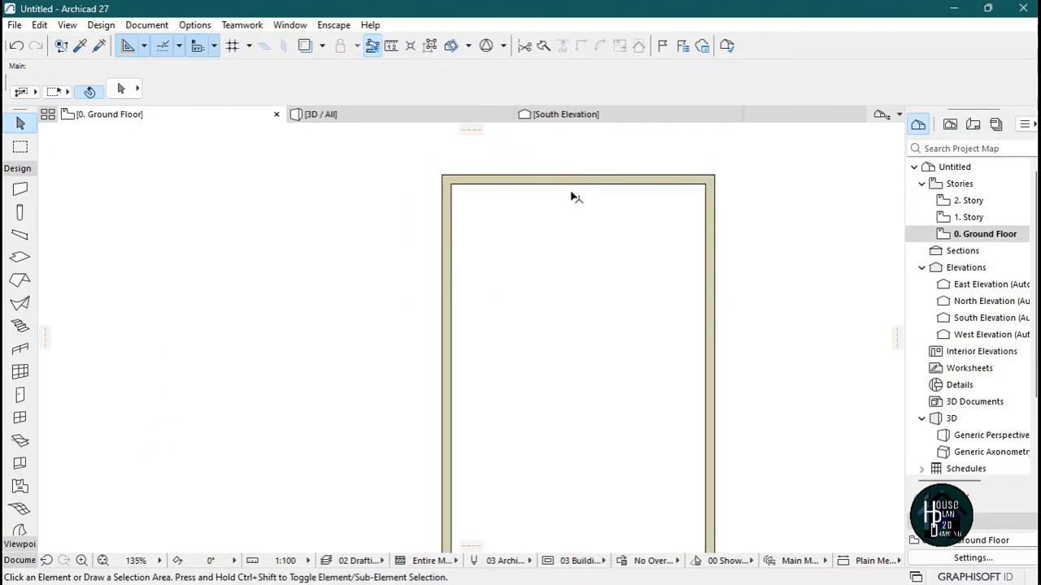
# Draw a vertical wall with its reference line at Center, from the midpoint of the upper wall's inner edge to the lower wall's inner midpoint.
pyautogui.click(21, 189)
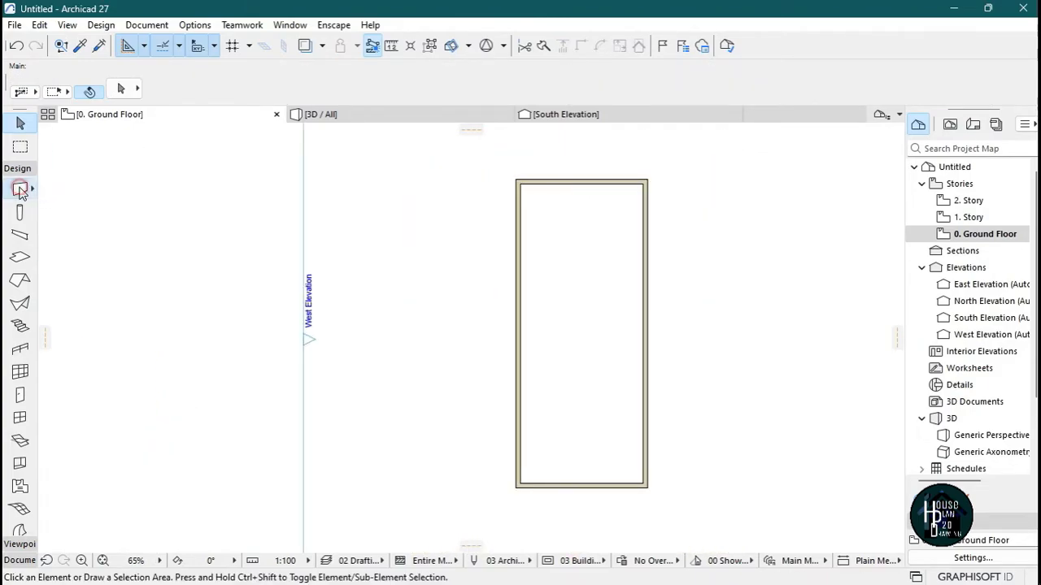
pyautogui.click(496, 93)
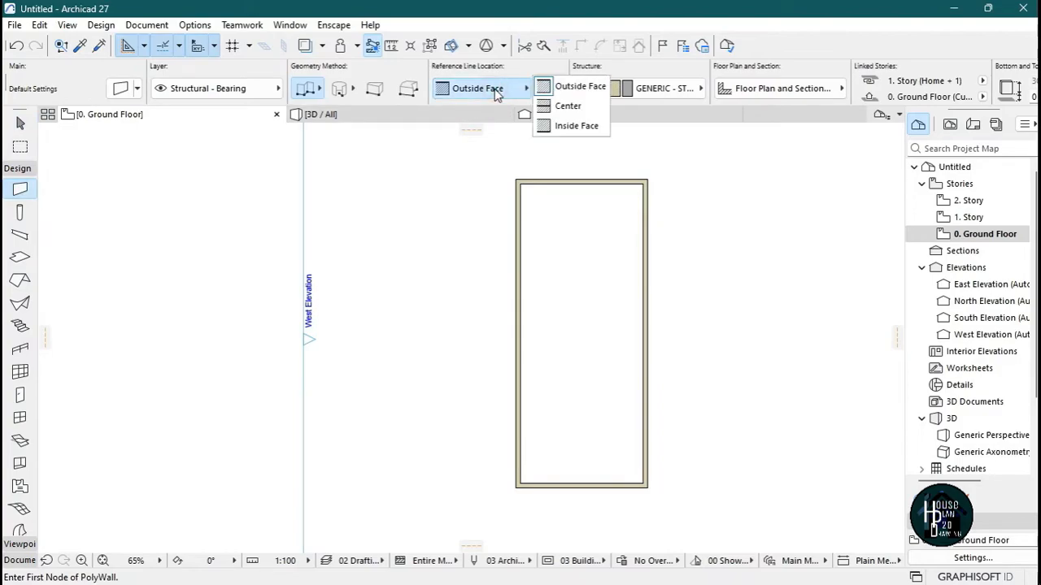
pyautogui.click(582, 106)
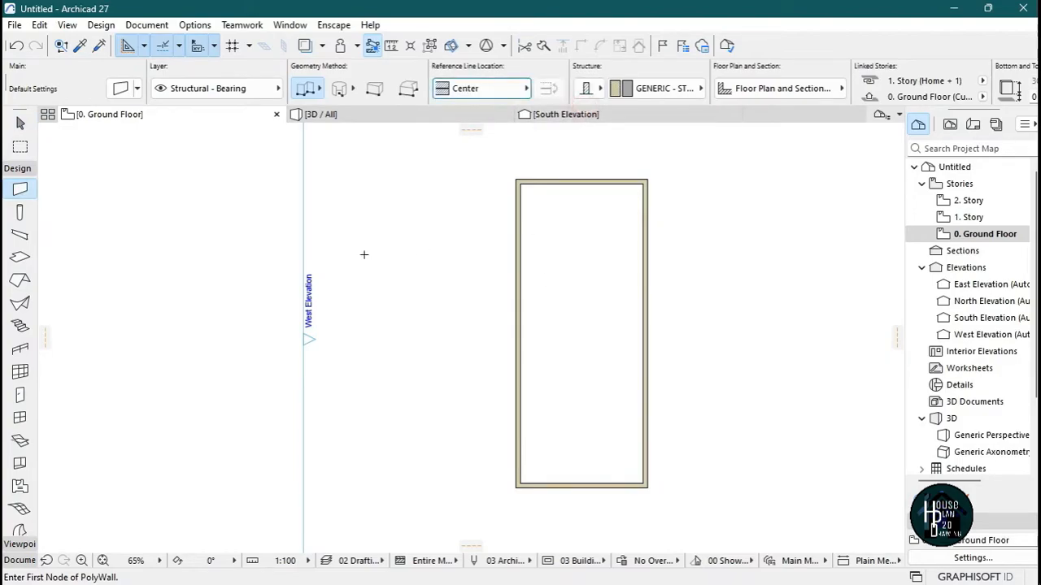
pyautogui.scroll(5, 619, 200)
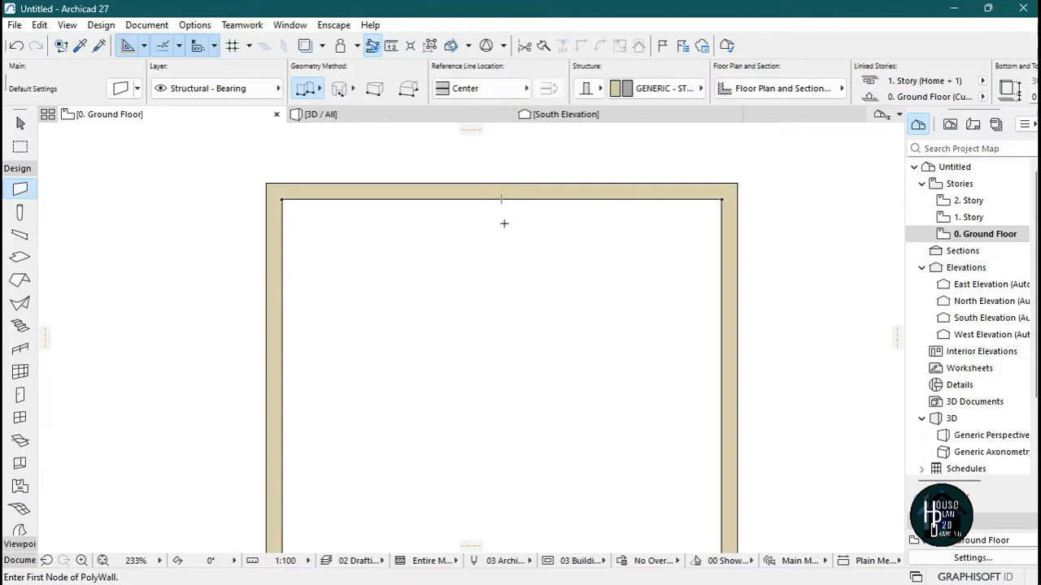
pyautogui.click(501, 197)
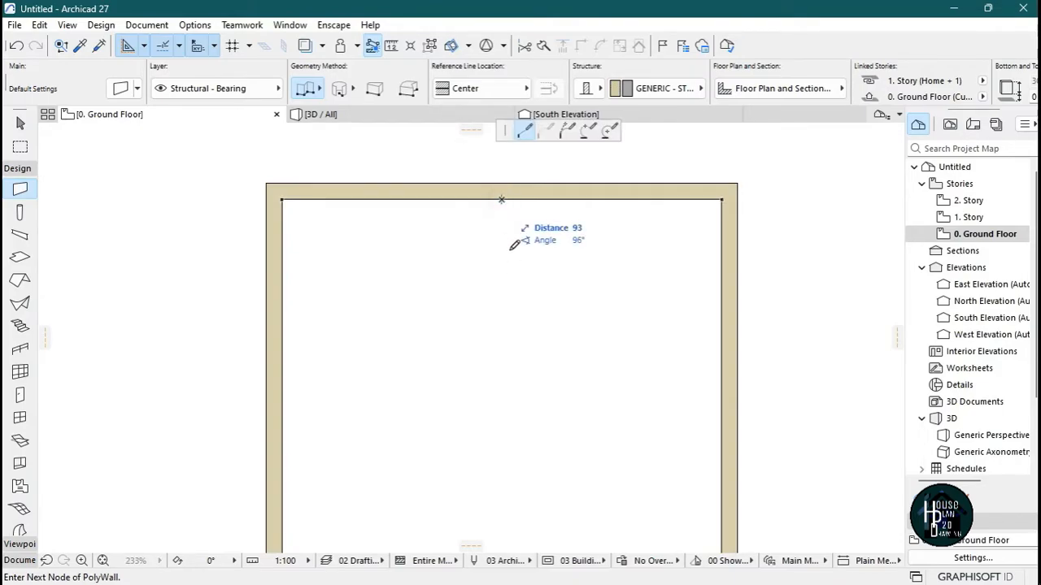
pyautogui.scroll(-3, 512, 228)
pyautogui.scroll(-5, 514, 248)
pyautogui.scroll(8, 509, 348)
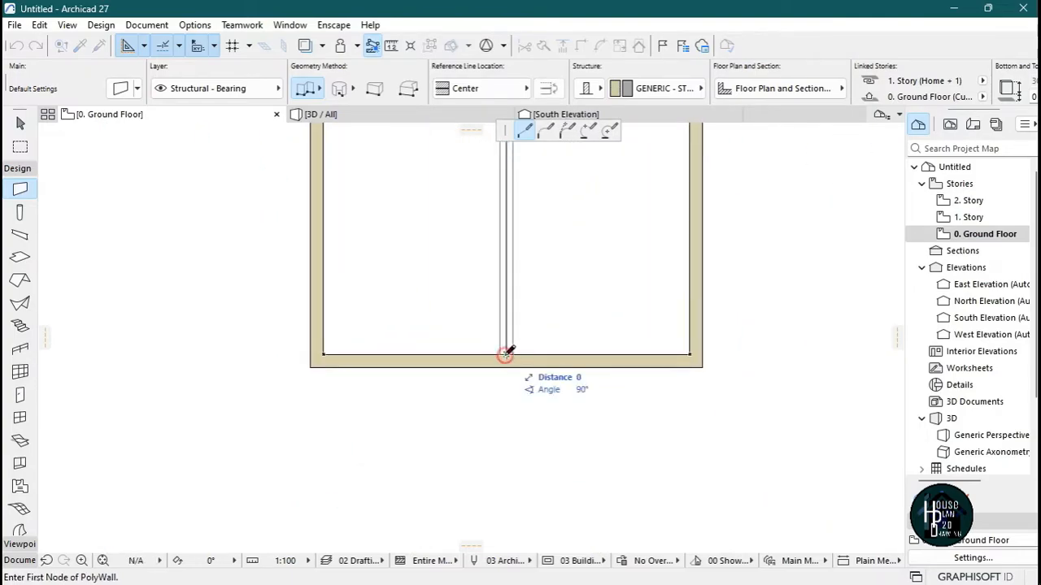
pyautogui.doubleClick(506, 354)
pyautogui.scroll(-5, 558, 414)
# Start a wall at the midpoint of the right room's upper edge and set its reference line location to Outside Face.
pyautogui.scroll(6, 560, 196)
pyautogui.scroll(1, 561, 196)
pyautogui.scroll(2, 513, 189)
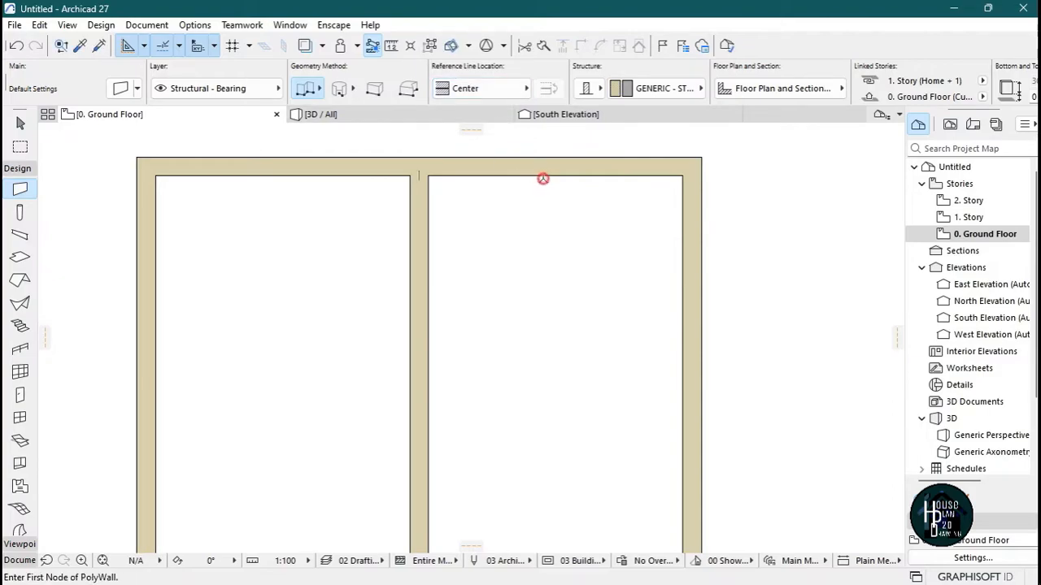
pyautogui.click(543, 178)
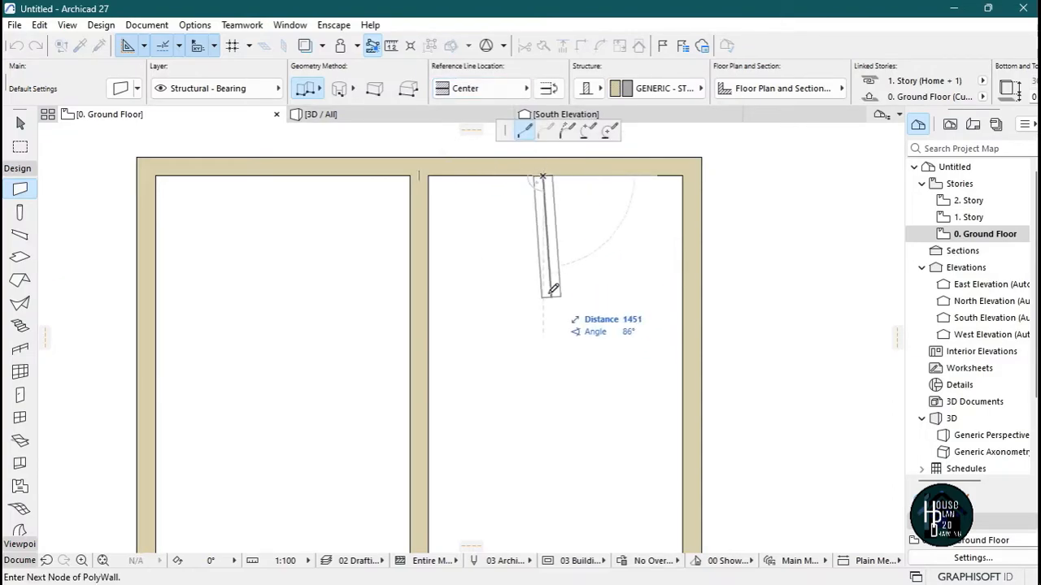
pyautogui.click(471, 88)
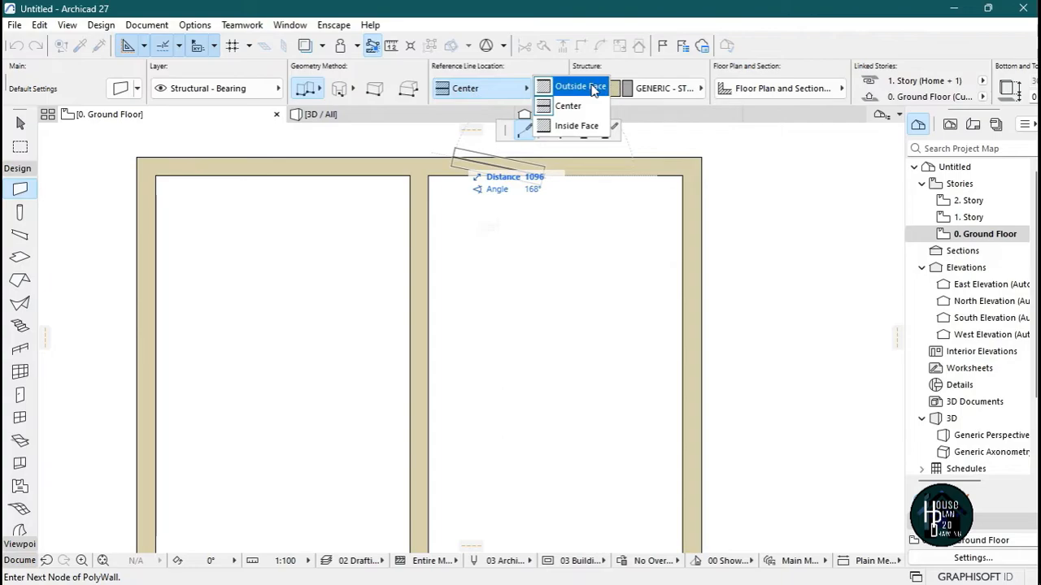
pyautogui.click(592, 89)
# Complete it as an L-shaped trial wall running down and towards the middle wall, and delete both of its segments.
pyautogui.click(543, 411)
pyautogui.doubleClick(477, 410)
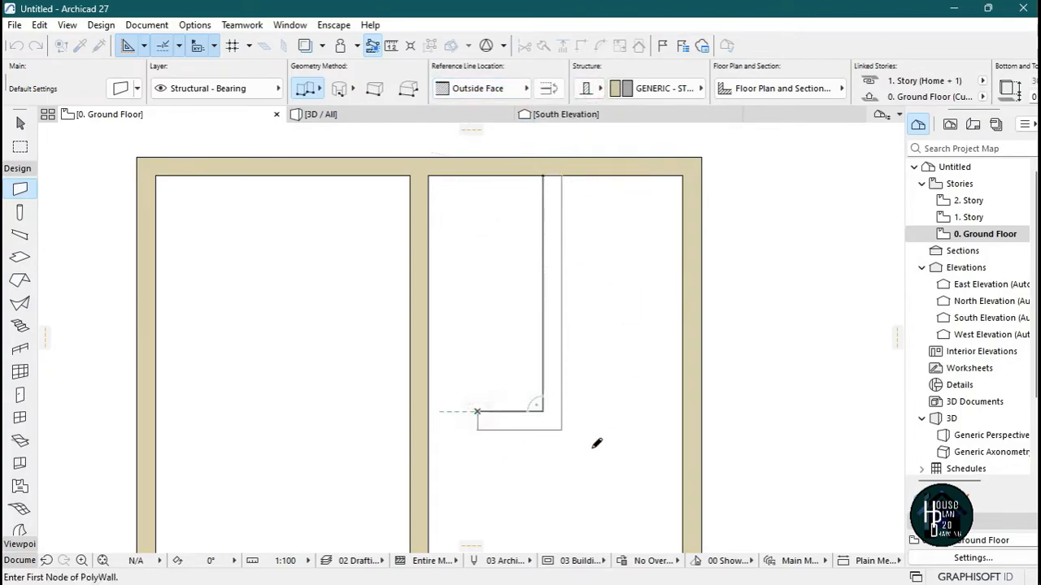
pyautogui.press('Escape')
pyautogui.moveTo(586, 453); pyautogui.dragTo(518, 360)
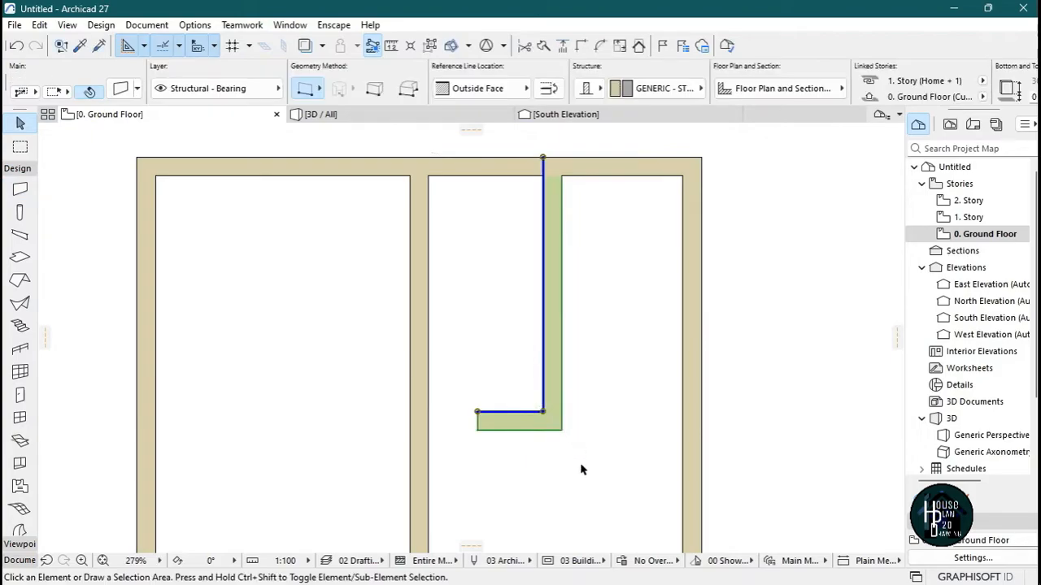
pyautogui.press('Delete')
# Draw a horizontal wall across the right room to the middle wall, starting 3600 below the room's upper-right inner corner.
pyautogui.click(20, 188)
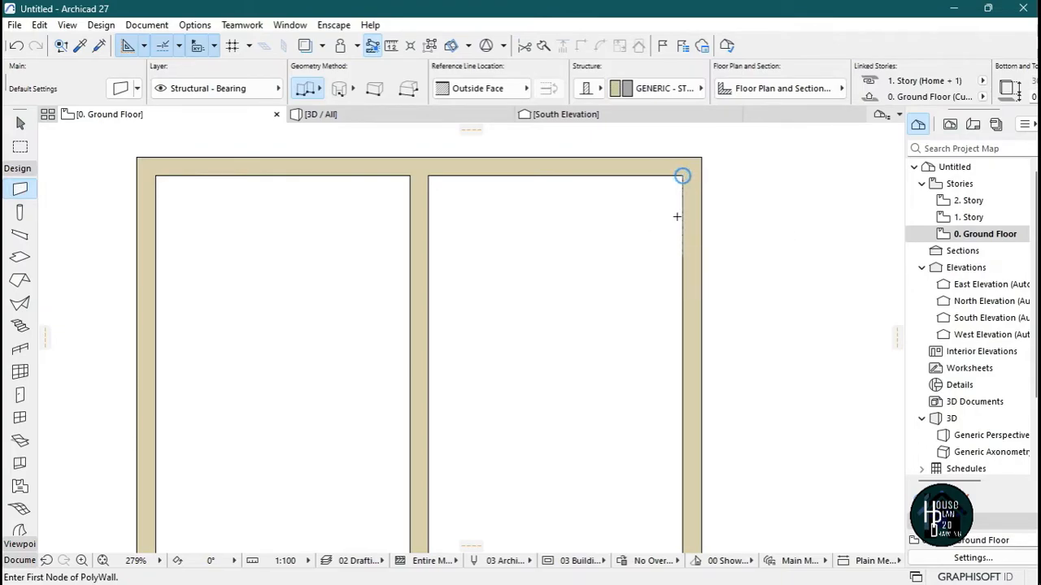
pyautogui.write('3')
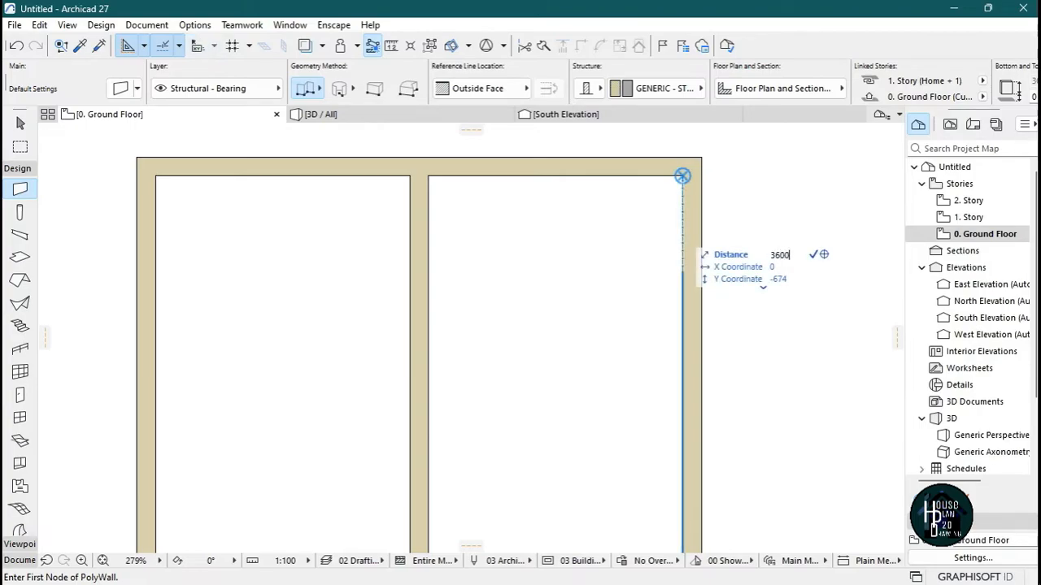
pyautogui.write('600')
pyautogui.press('Return')
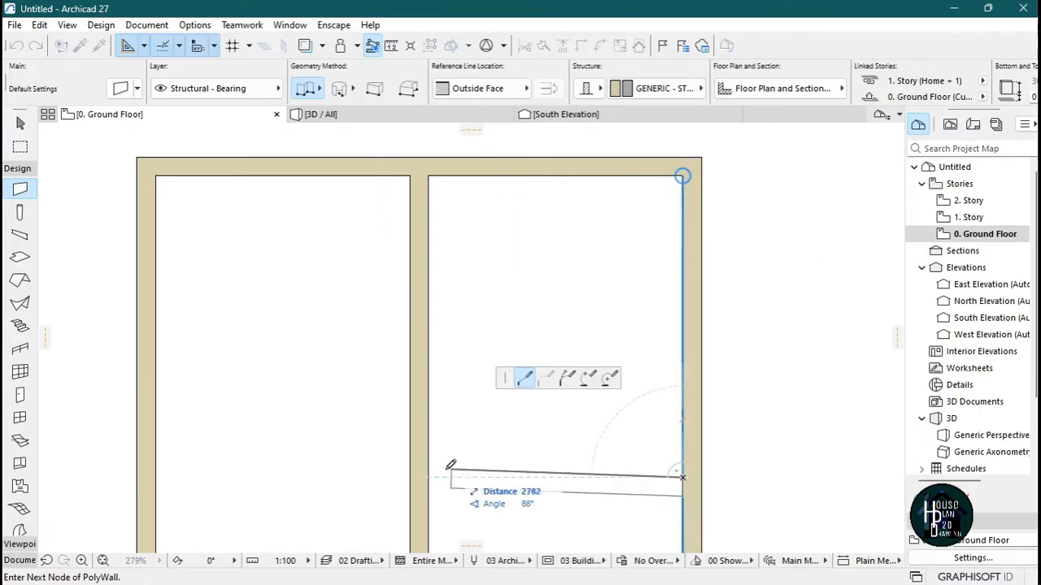
pyautogui.doubleClick(435, 478)
pyautogui.scroll(-5, 638, 293)
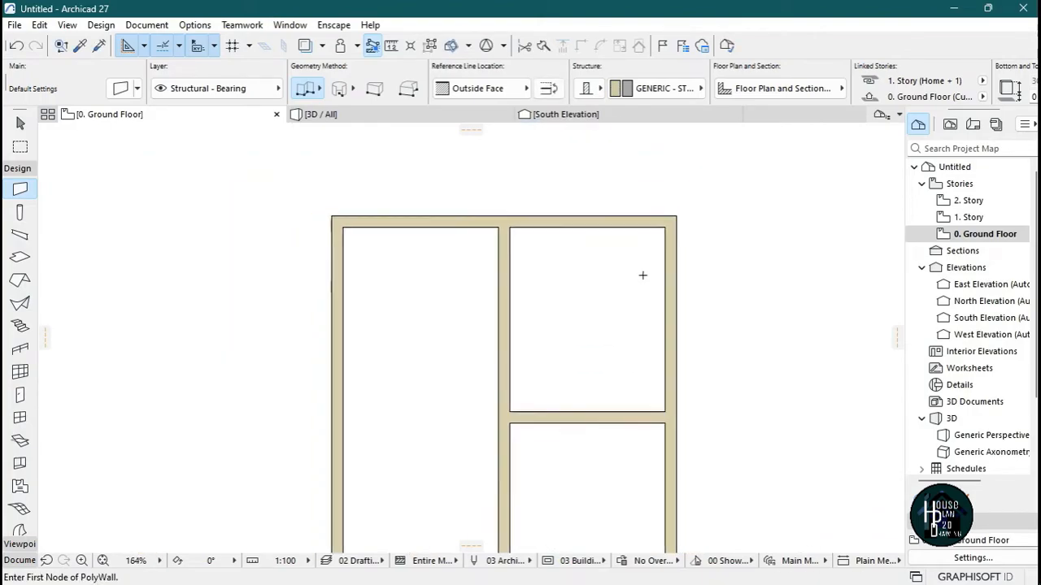
# Draw a short vertical wall with Inside Face reference line down from the left room's upper edge, starting 1800 left of the middle wall.
pyautogui.scroll(4, 583, 282)
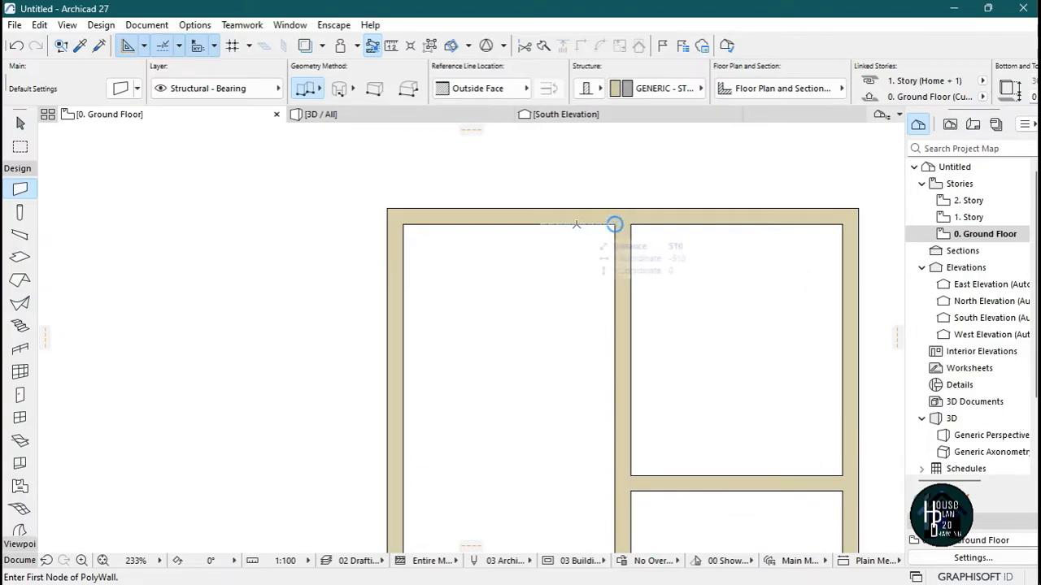
pyautogui.write('1800')
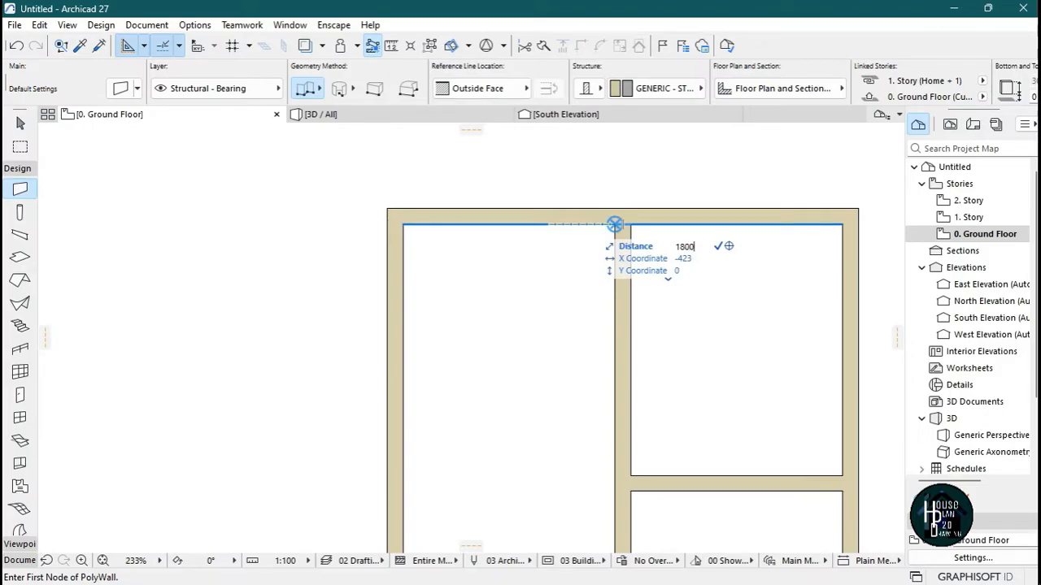
pyautogui.press('Return')
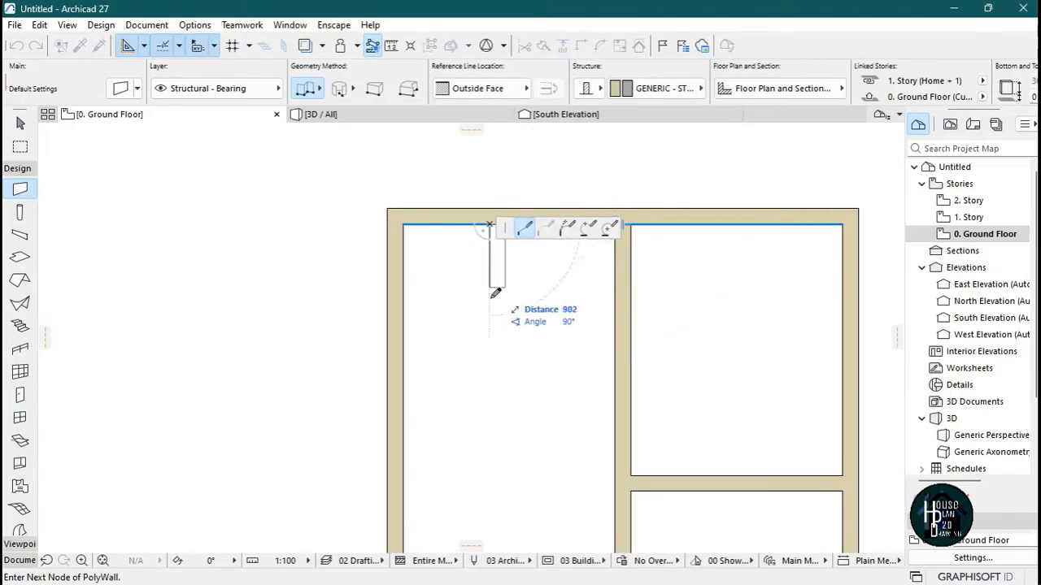
pyautogui.scroll(3, 512, 232)
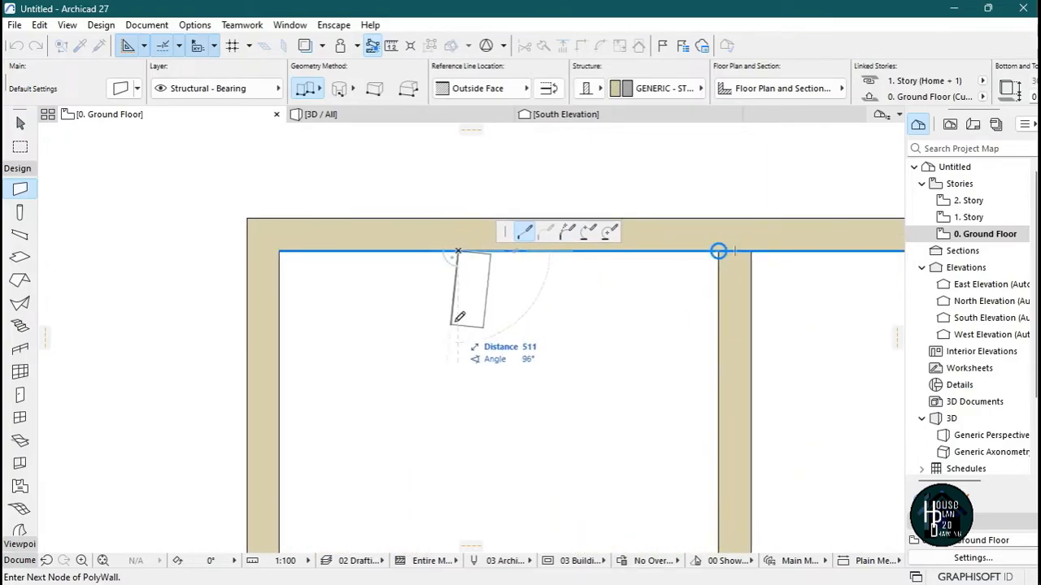
pyautogui.click(491, 94)
pyautogui.click(571, 128)
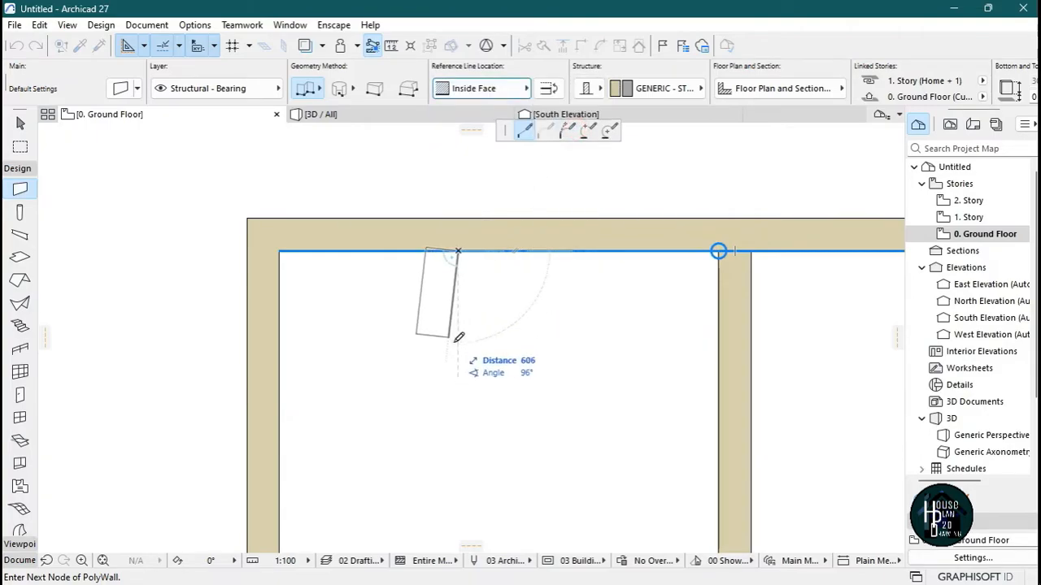
pyautogui.scroll(-5, 488, 213)
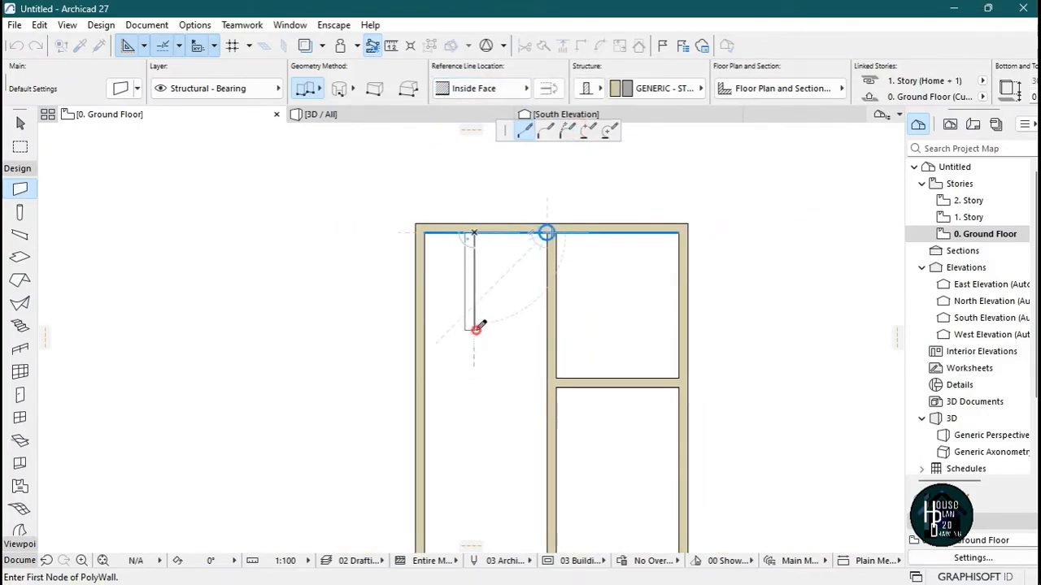
pyautogui.doubleClick(477, 339)
# Draw a horizontal Outside Face wall from the middle wall to the short vertical wall, starting below the left room's upper-right inner corner.
pyautogui.scroll(3, 484, 321)
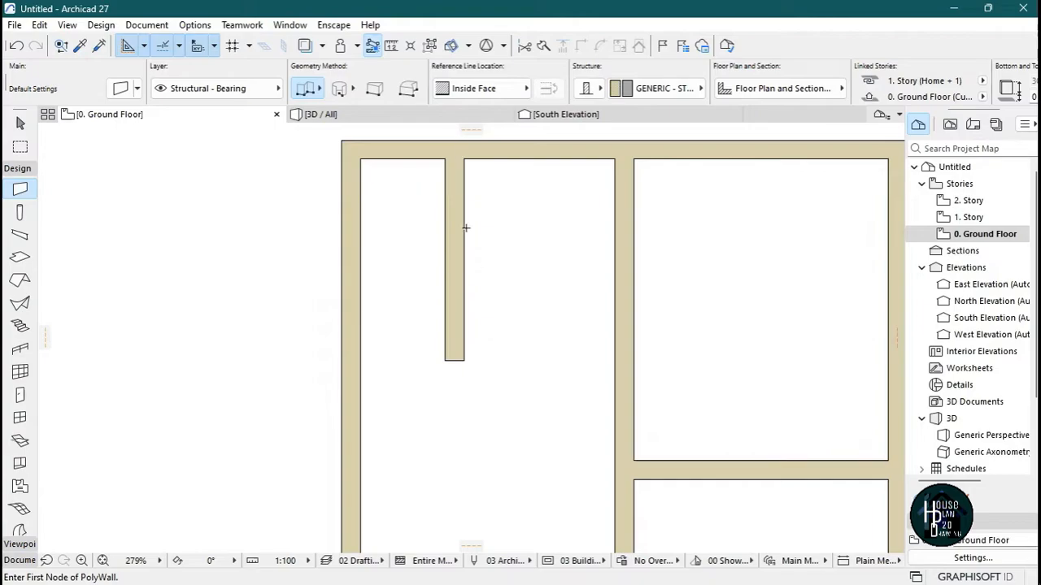
pyautogui.scroll(1, 592, 199)
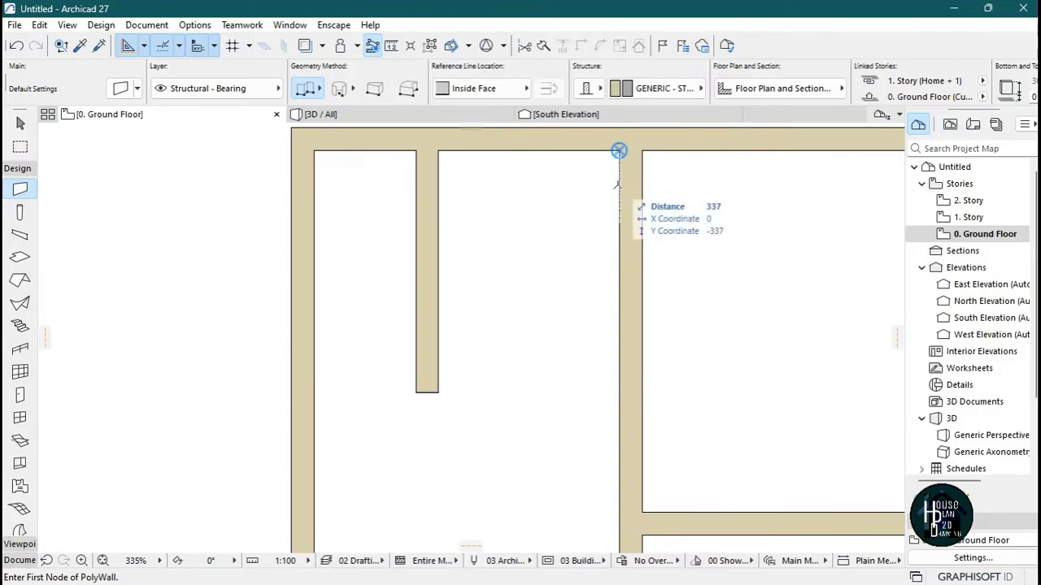
pyautogui.write('1')
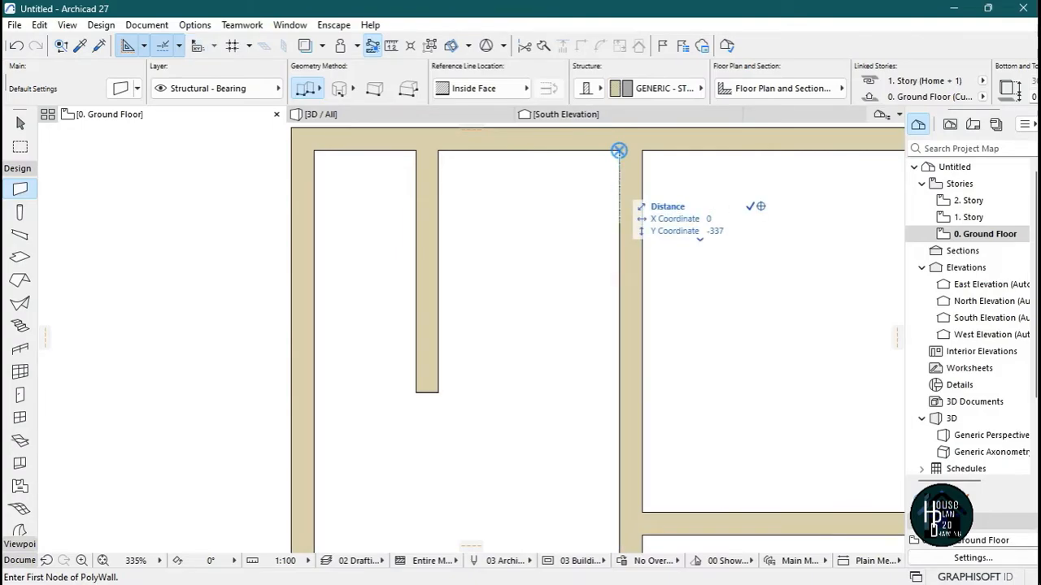
pyautogui.click(619, 301)
pyautogui.click(485, 89)
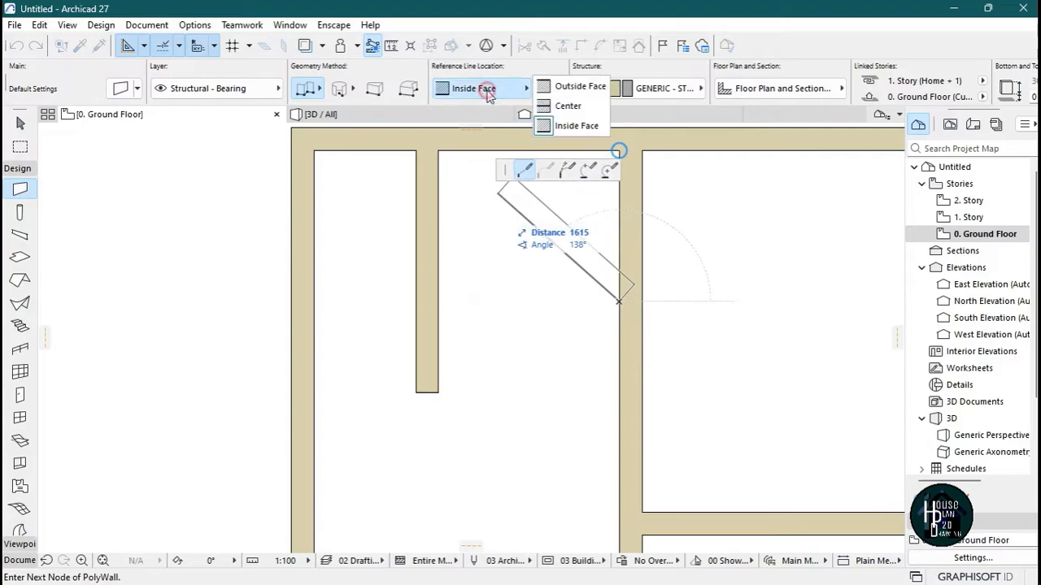
pyautogui.click(581, 88)
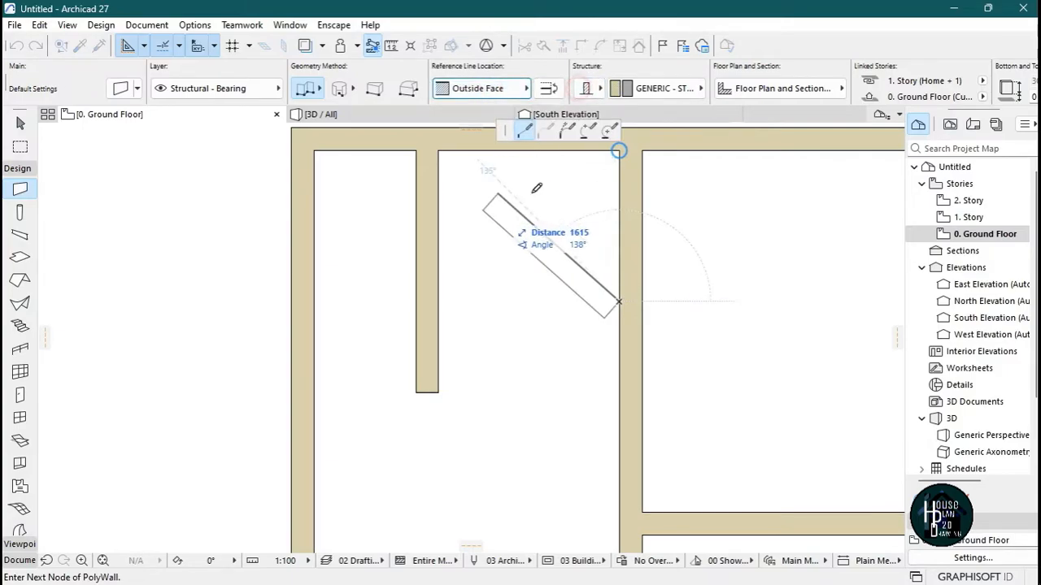
pyautogui.doubleClick(439, 302)
pyautogui.press('Escape')
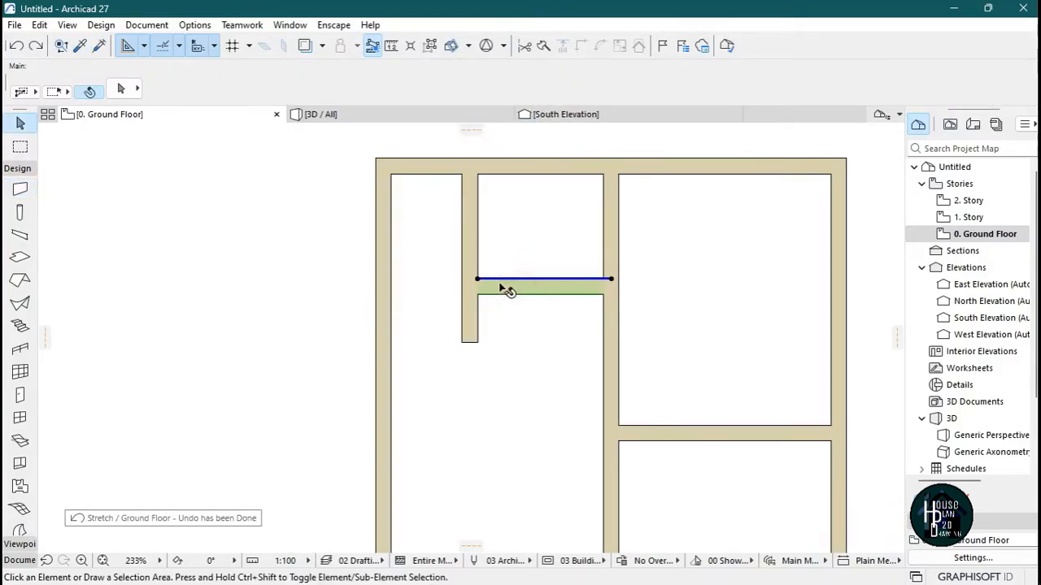
pyautogui.click(499, 286)
pyautogui.click(478, 279)
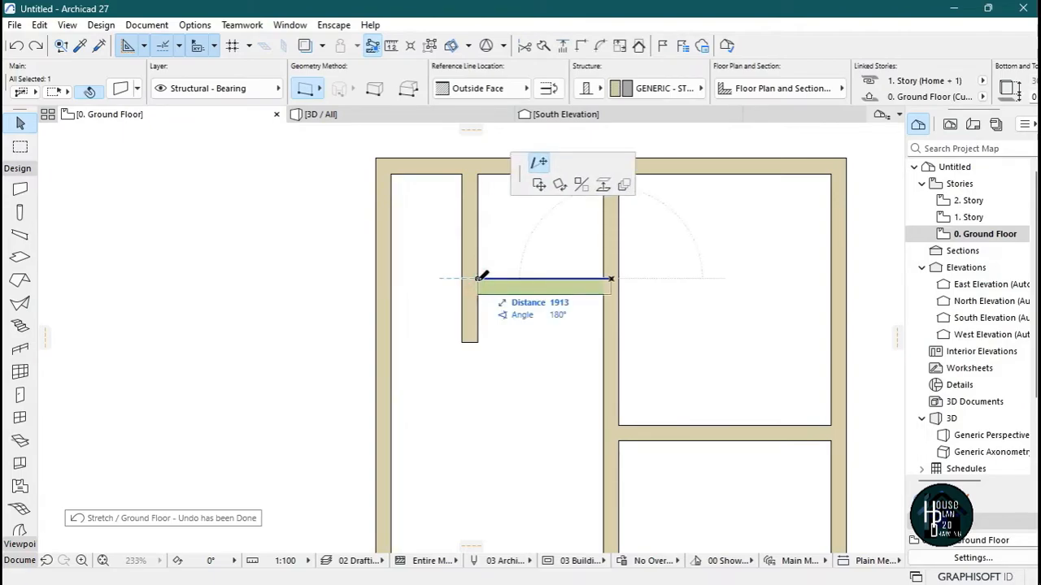
pyautogui.scroll(5, 480, 277)
pyautogui.scroll(-4, 480, 268)
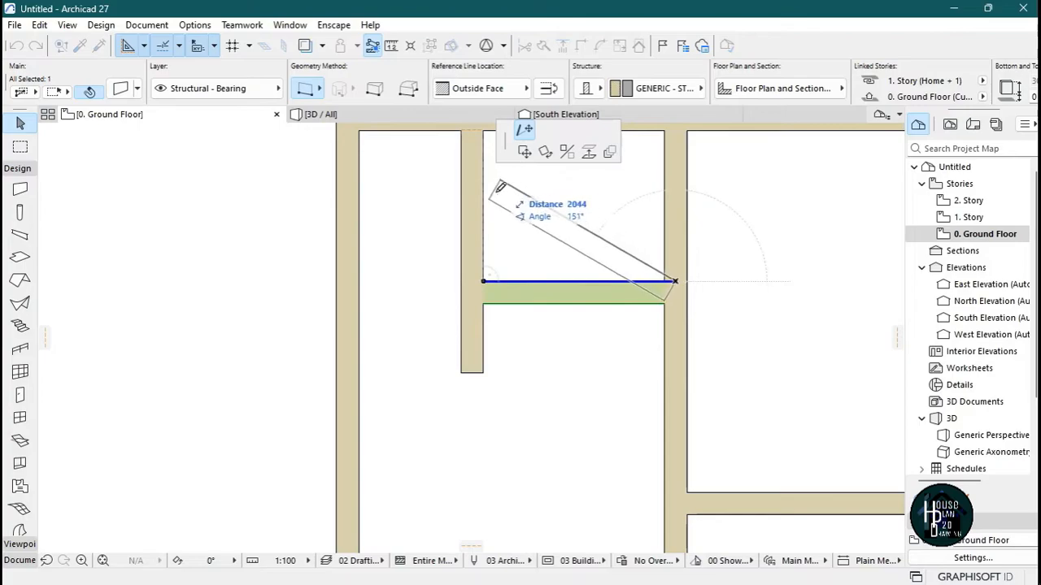
pyautogui.moveTo(504, 140); pyautogui.dragTo(754, 157)
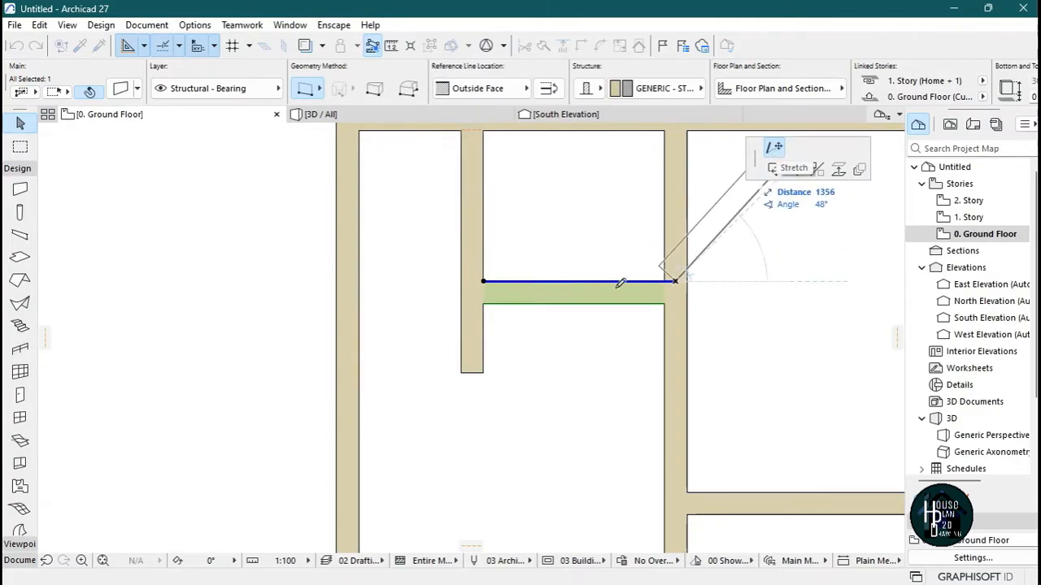
pyautogui.press('Escape')
pyautogui.press('Escape')
# Stretch the new horizontal wall's free end past the short vertical wall to the inner face of the outer left wall.
pyautogui.click(546, 296)
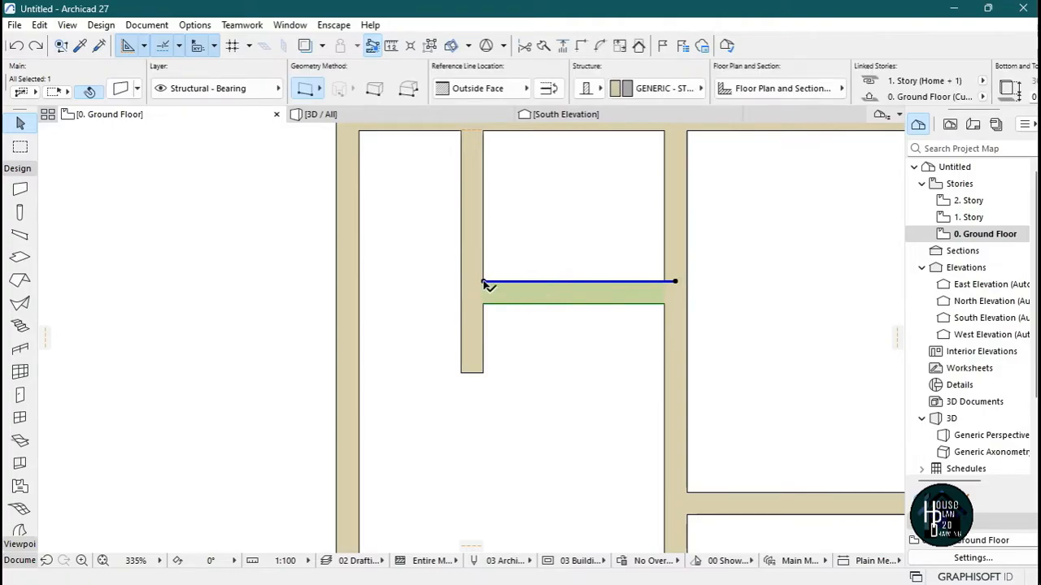
pyautogui.click(486, 284)
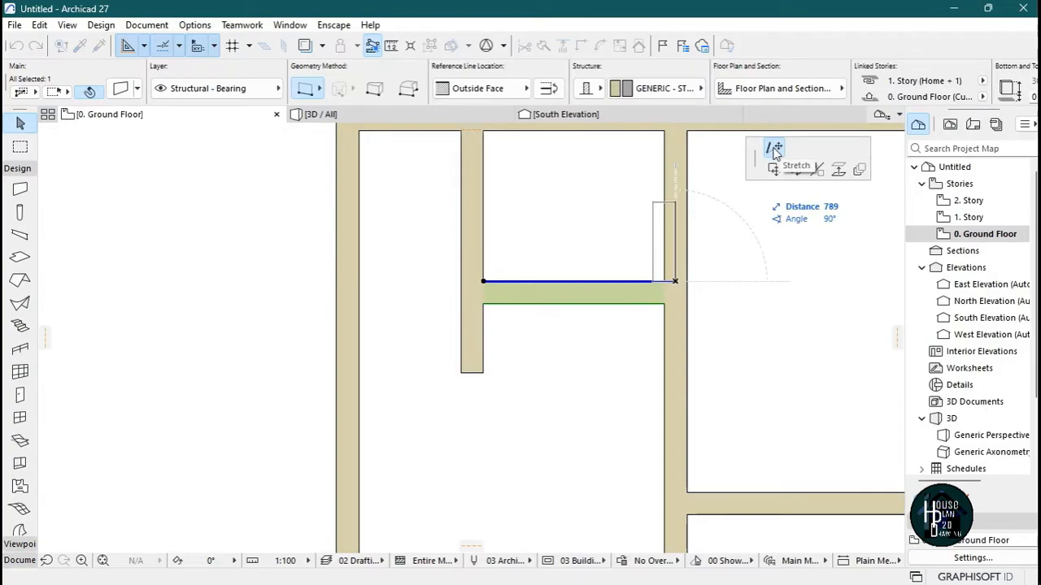
pyautogui.click(362, 281)
pyautogui.click(549, 340)
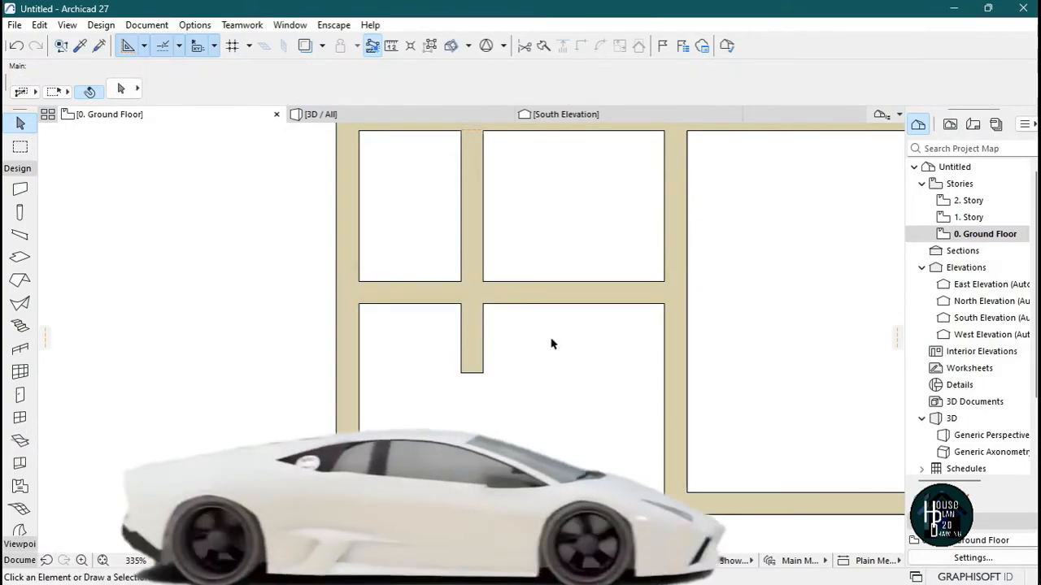
# Trim off the short wall stub below the horizontal wall and the two outer wall segments enclosing the small upper-left corner room.
pyautogui.scroll(-5, 544, 316)
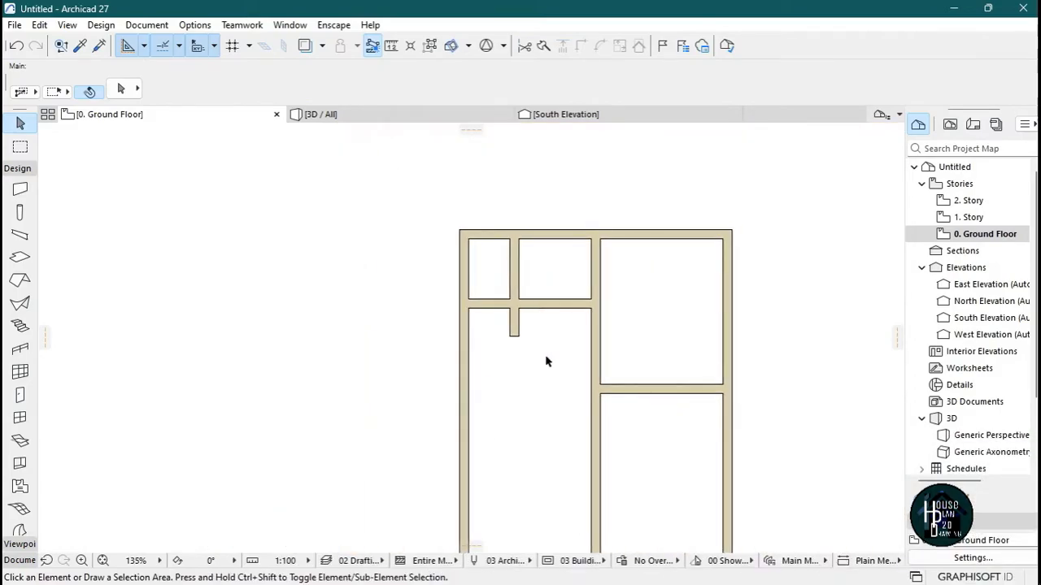
pyautogui.scroll(4, 549, 355)
pyautogui.scroll(-4, 509, 337)
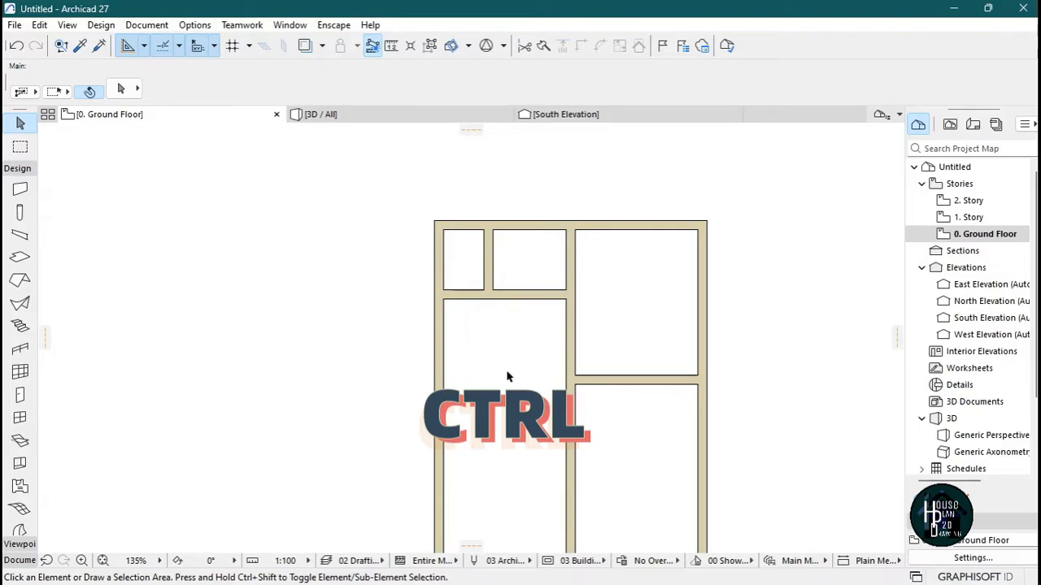
pyautogui.keyDown('ctrl'); pyautogui.click(443, 265); pyautogui.keyUp('ctrl')
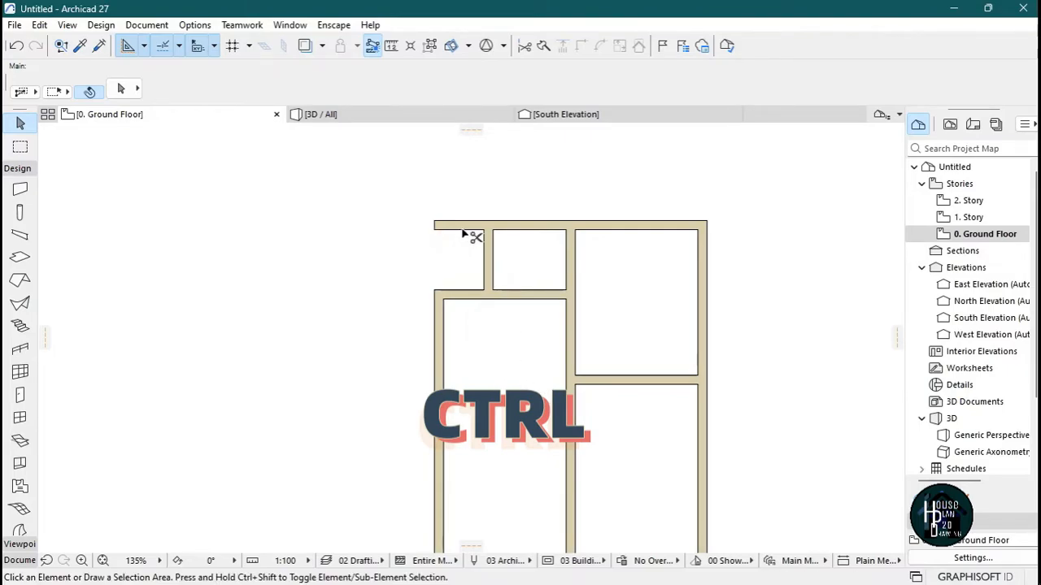
pyautogui.keyDown('ctrl'); pyautogui.click(464, 227); pyautogui.keyUp('ctrl')
# Pick up the middle wall's settings and start a wall on the outer left wall, 3600 below the large left room's upper-left inner corner.
pyautogui.scroll(-5, 601, 259)
pyautogui.scroll(6, 608, 301)
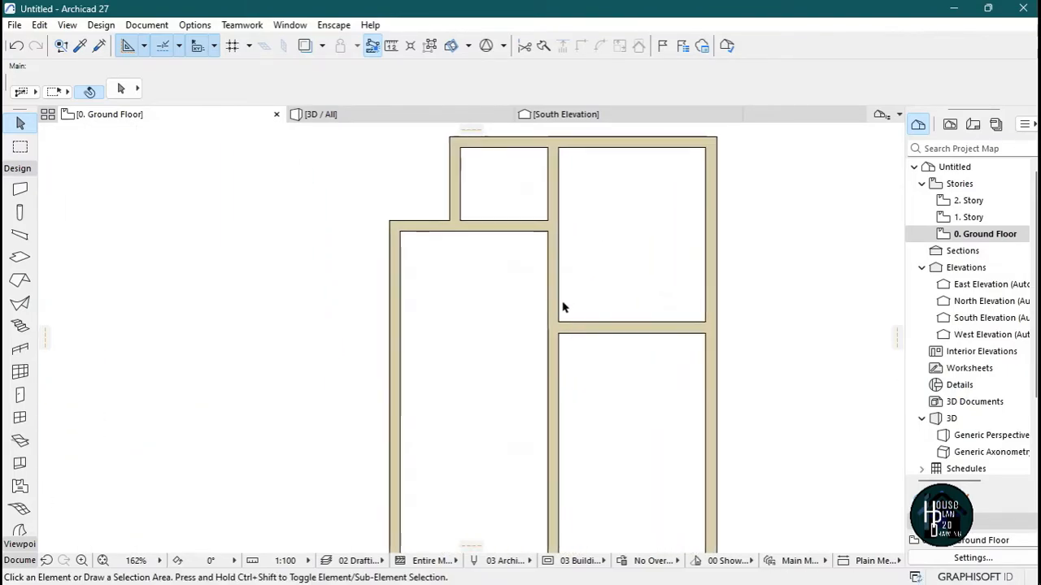
pyautogui.scroll(-4, 609, 239)
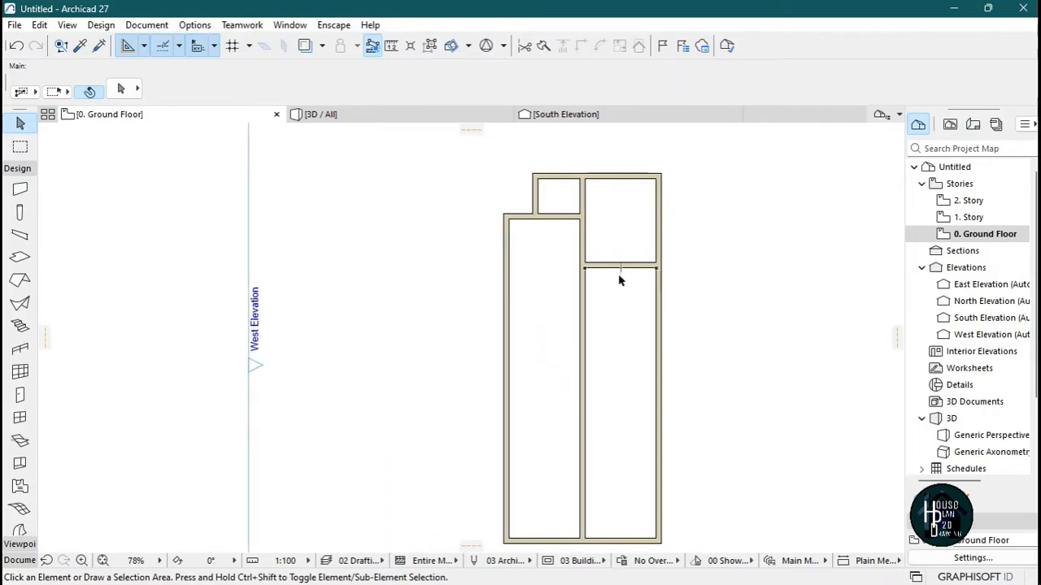
pyautogui.scroll(4, 614, 272)
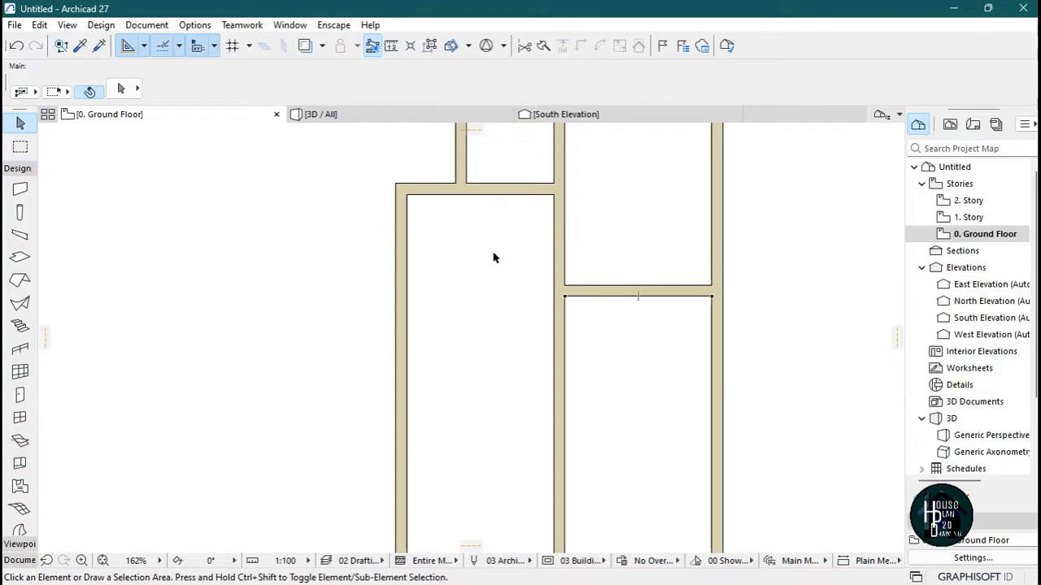
pyautogui.keyDown('alt'); pyautogui.click(569, 221); pyautogui.keyUp('alt')
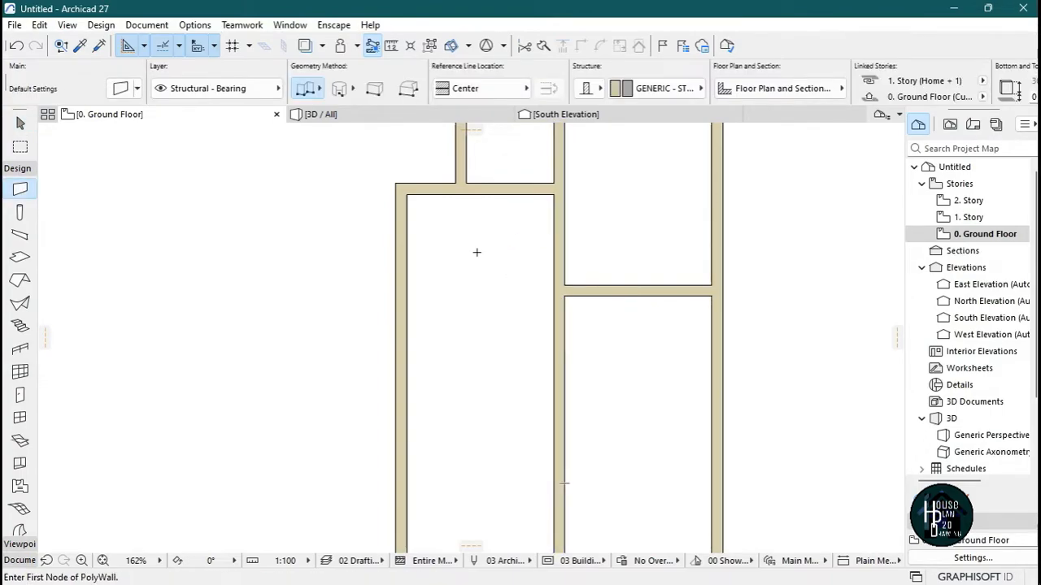
pyautogui.scroll(3, 477, 252)
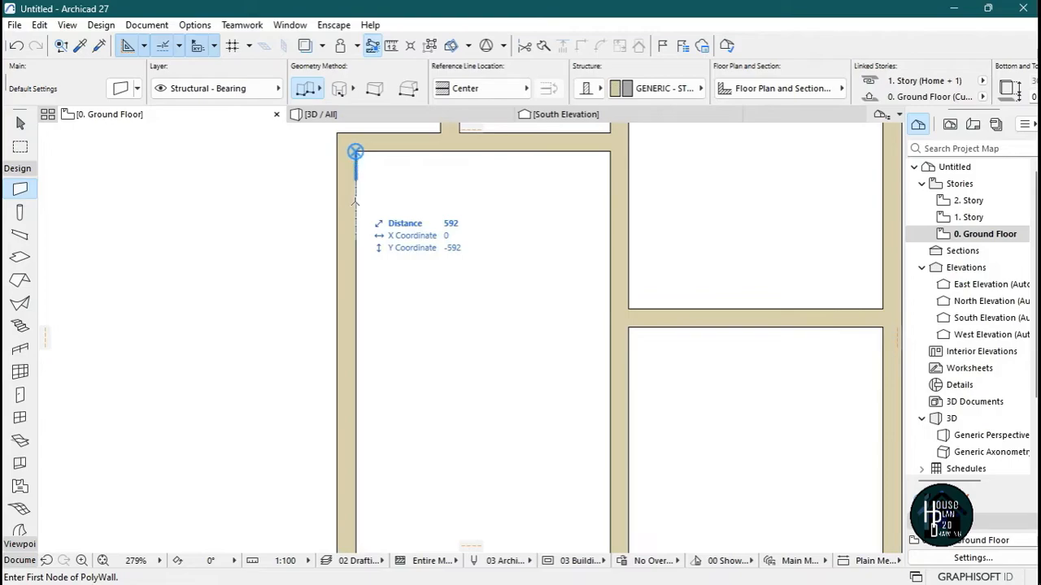
pyautogui.write('3600')
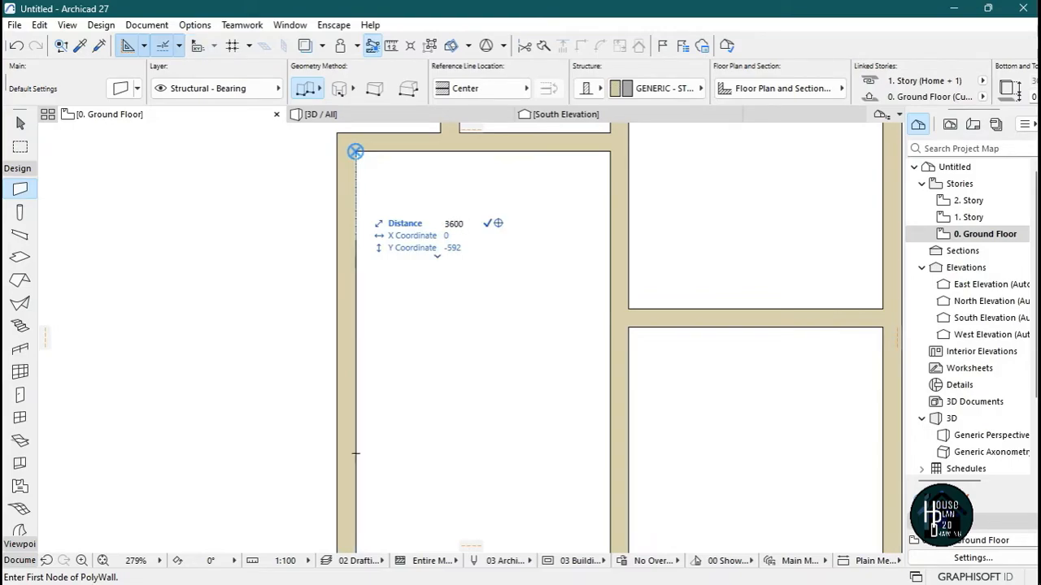
pyautogui.press('Return')
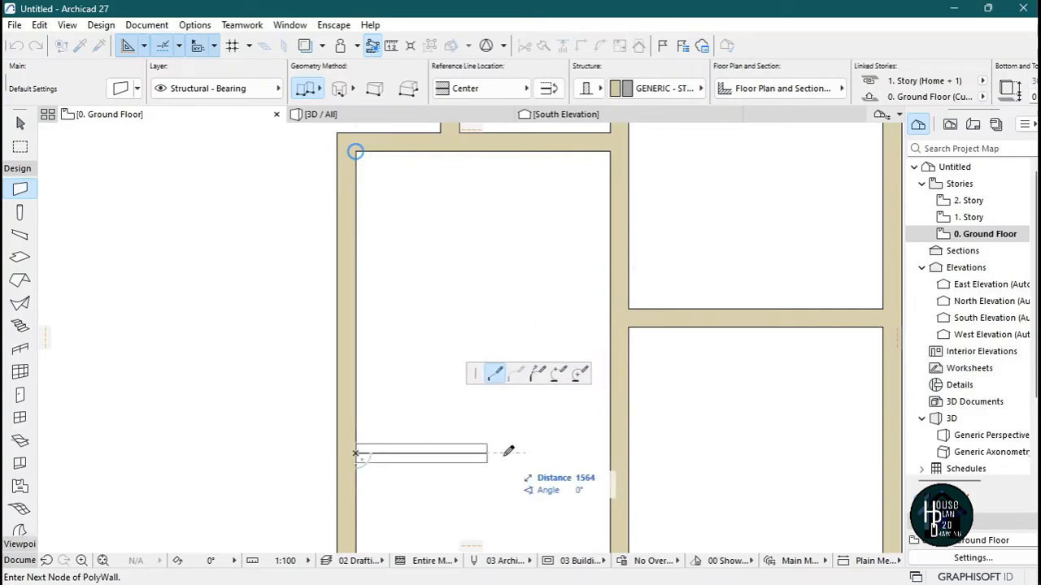
# Set the reference line location to Inside Face and finish the wall horizontally at the middle wall.
pyautogui.click(498, 89)
pyautogui.click(570, 87)
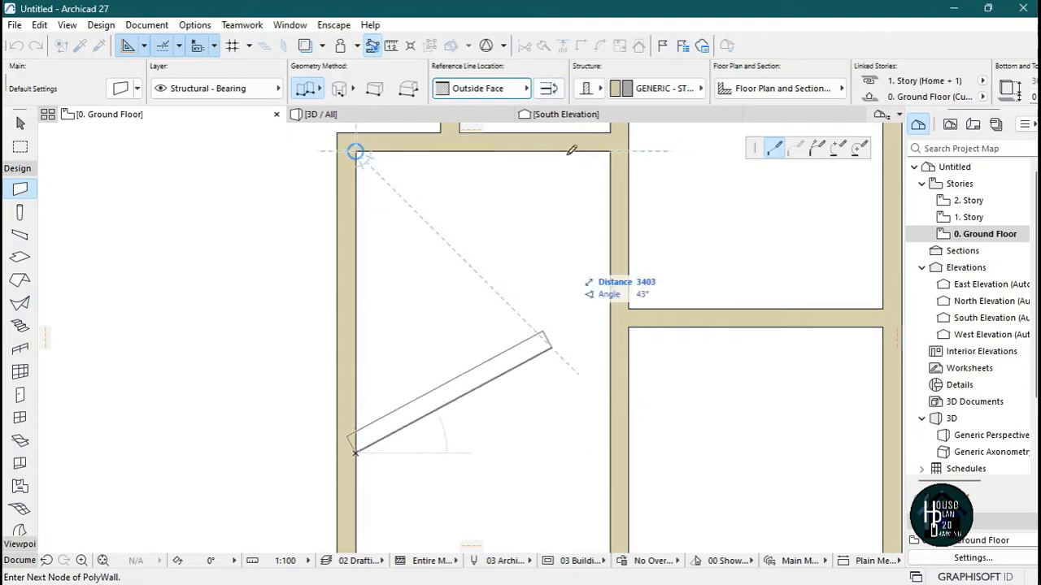
pyautogui.click(500, 88)
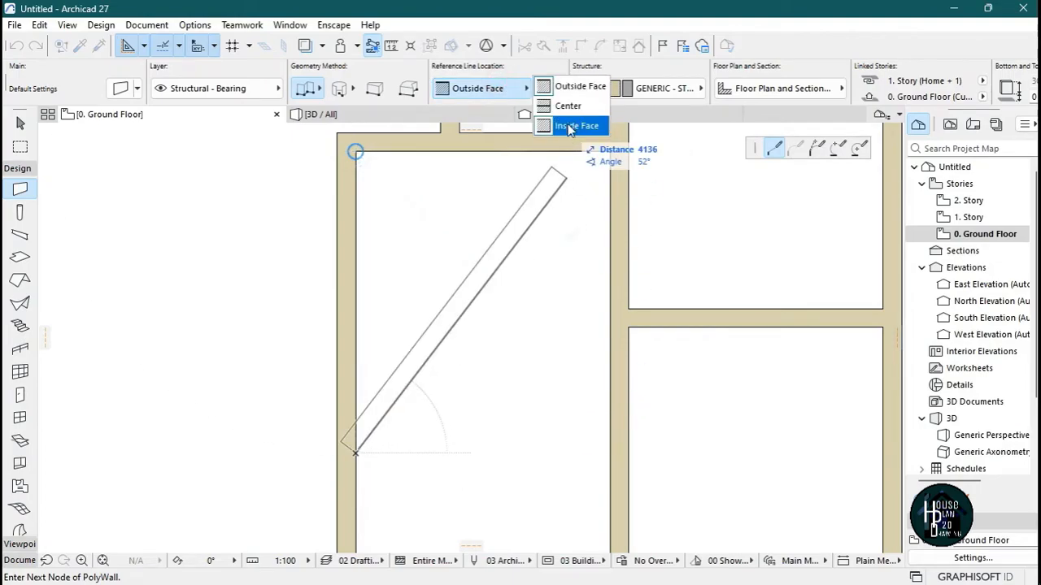
pyautogui.click(575, 126)
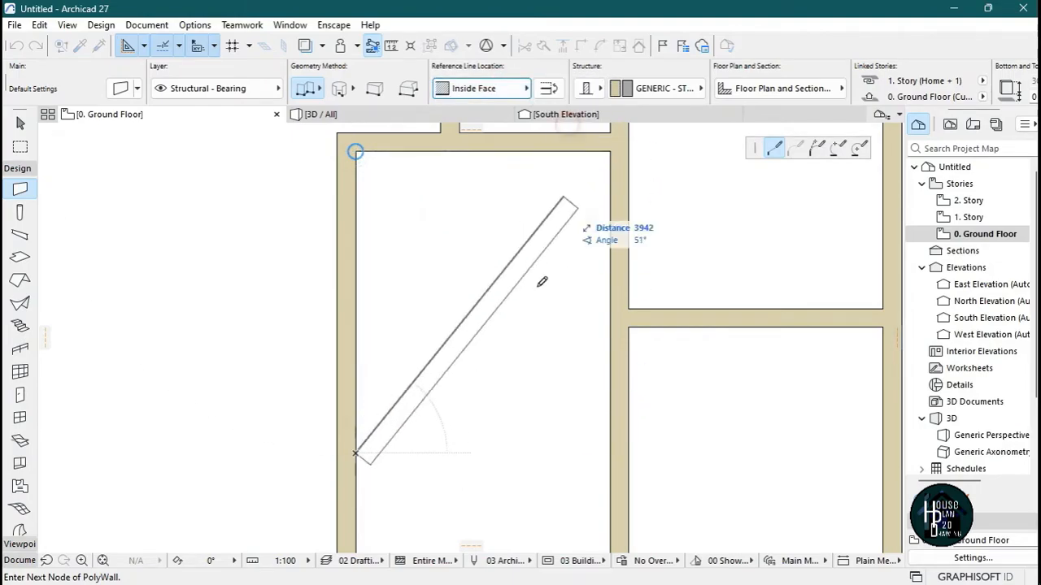
pyautogui.doubleClick(611, 452)
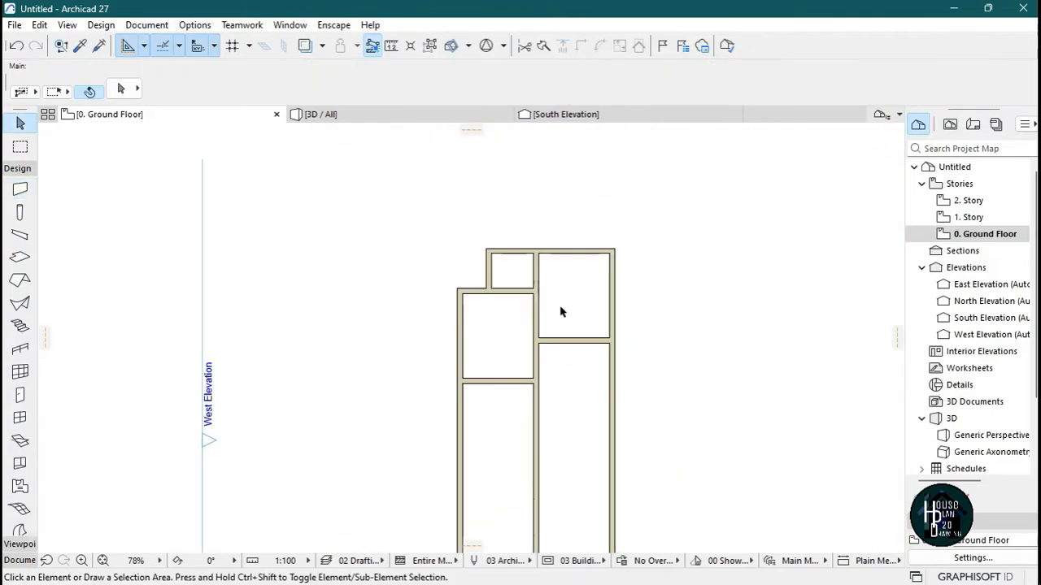
# Pick up the right-hand horizontal wall's settings and draw a vertical wall down from its lower face, starting 900 right of the middle wall.
pyautogui.scroll(5, 570, 351)
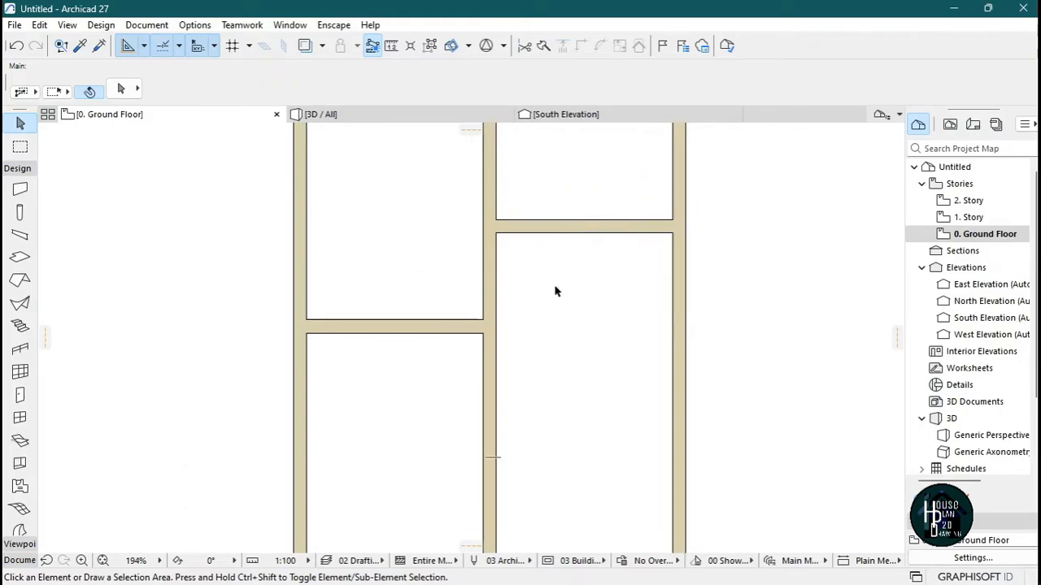
pyautogui.scroll(1, 553, 272)
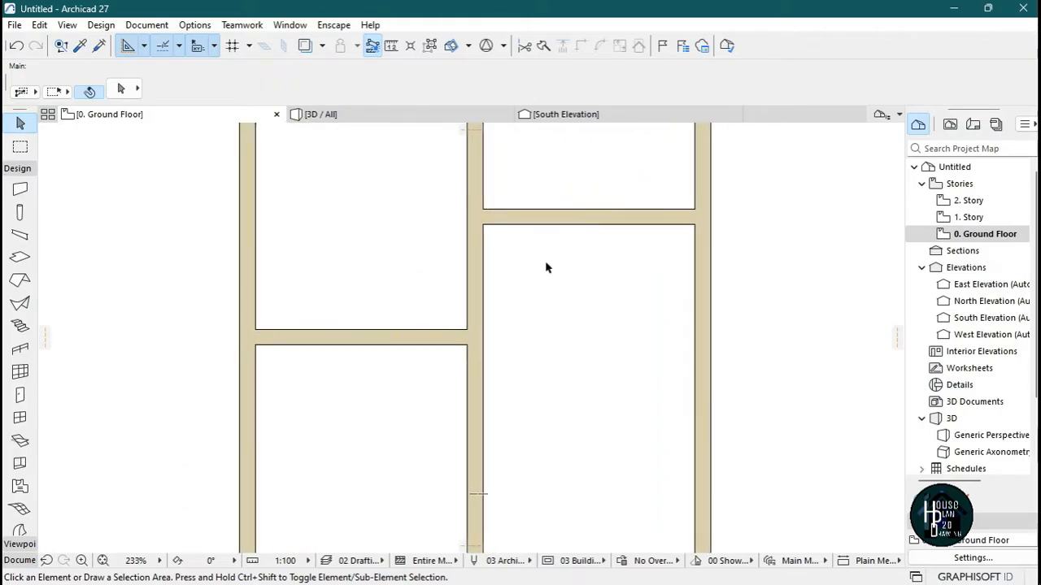
pyautogui.keyDown('alt'); pyautogui.click(566, 214); pyautogui.keyUp('alt')
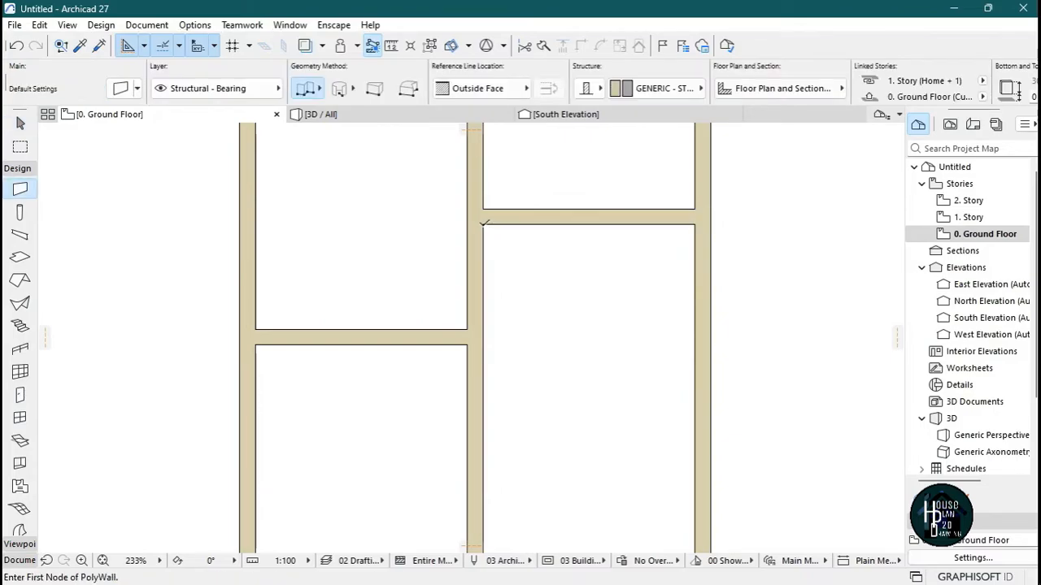
pyautogui.click(482, 224)
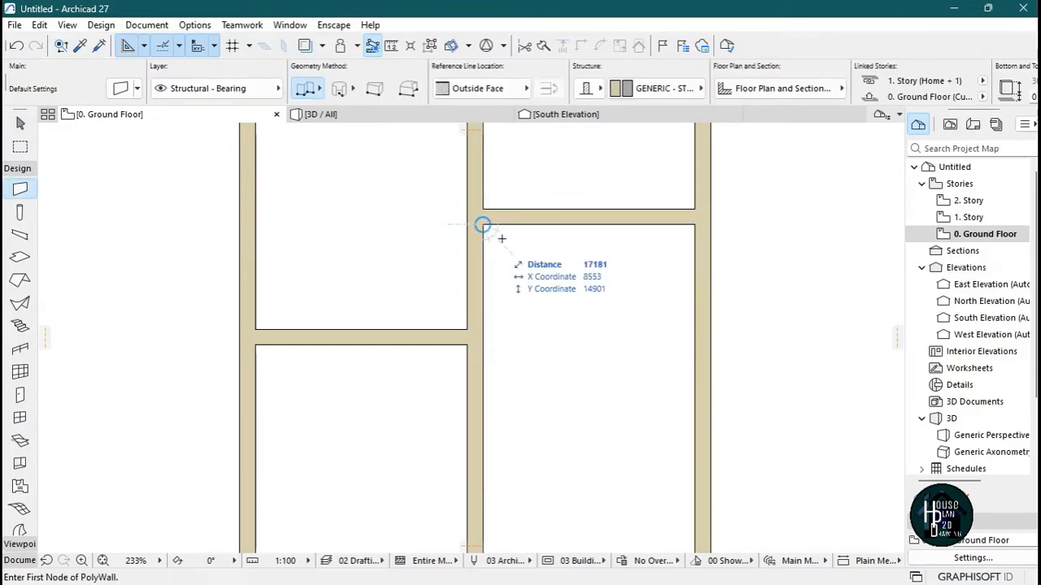
pyautogui.write('900')
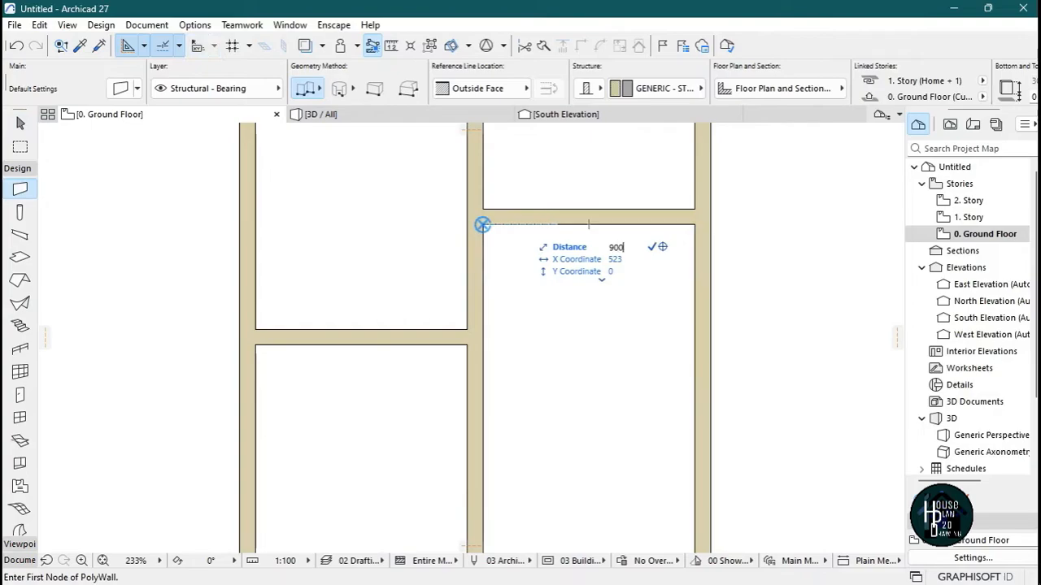
pyautogui.press('Return')
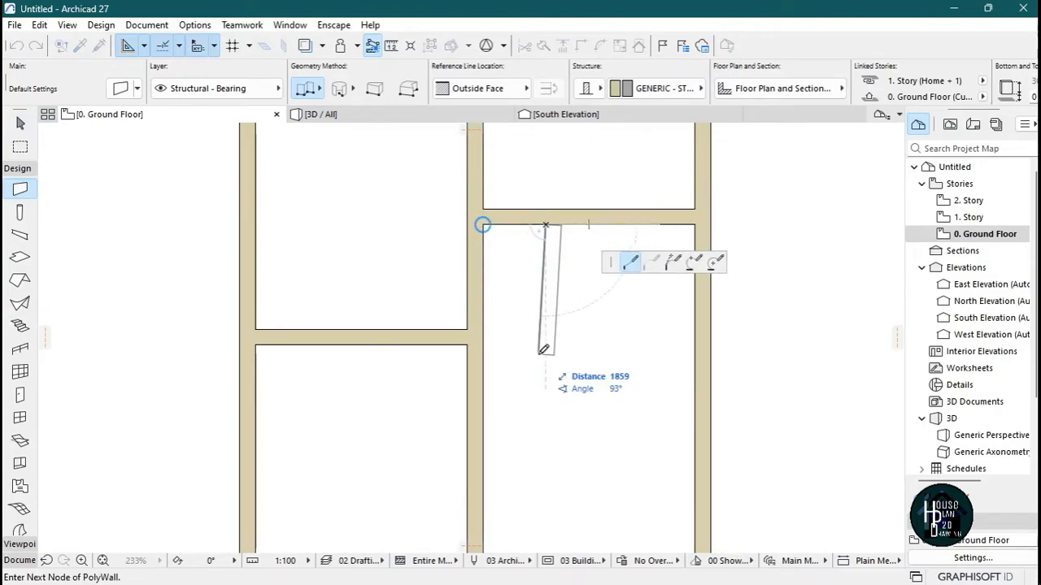
pyautogui.scroll(-2, 550, 325)
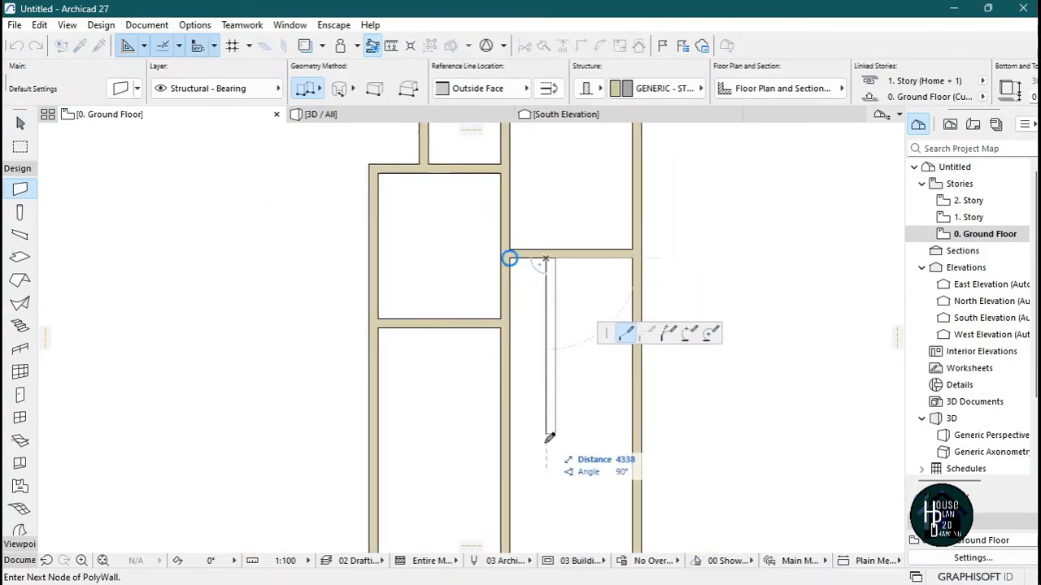
pyautogui.scroll(-3, 549, 478)
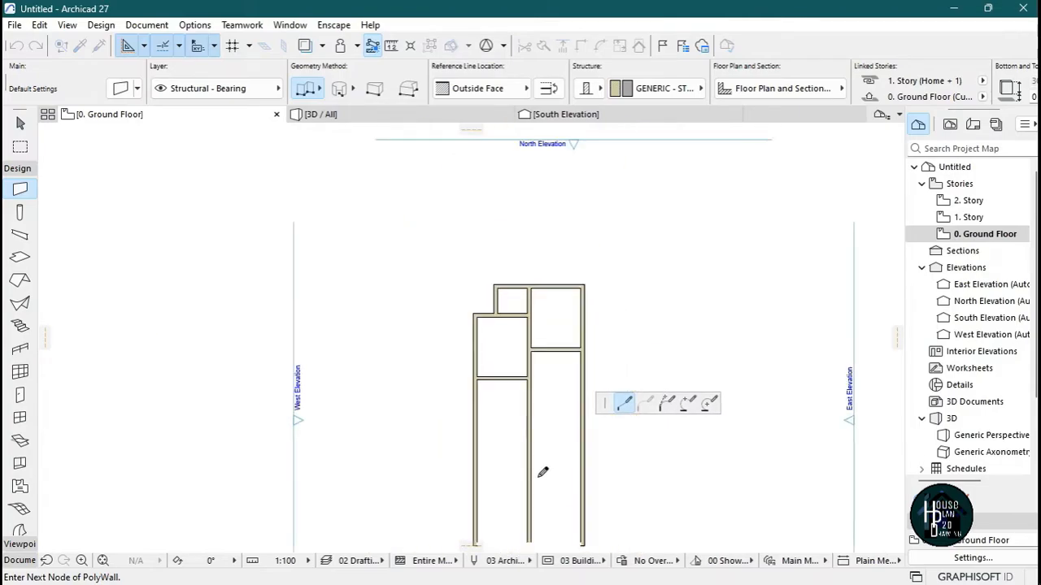
pyautogui.click(546, 490)
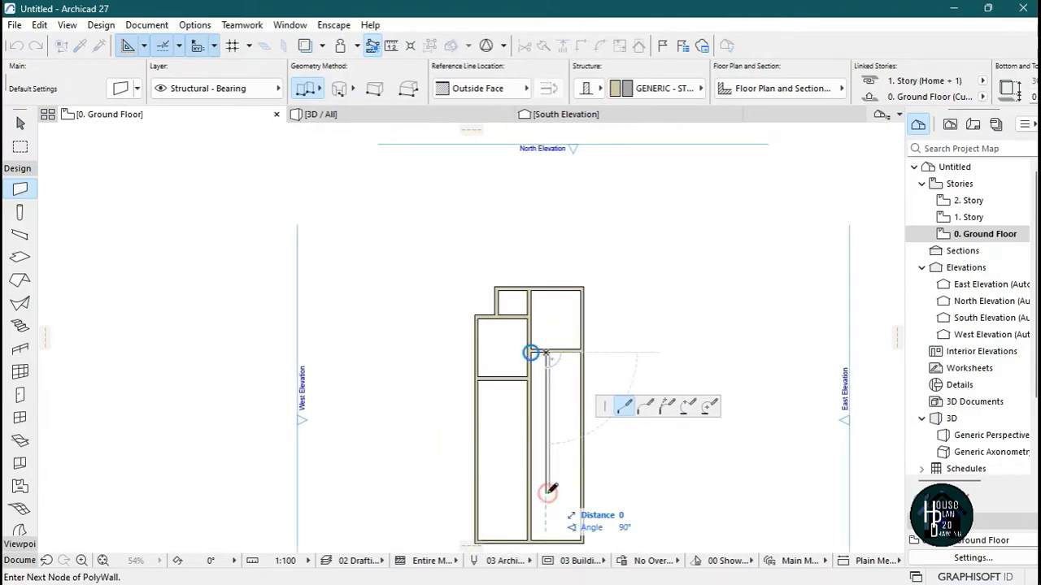
pyautogui.click(545, 490)
# Draw a horizontal wall from the outer right wall, 3200 below the upper-right inner corner, to the new vertical wall.
pyautogui.scroll(6, 539, 333)
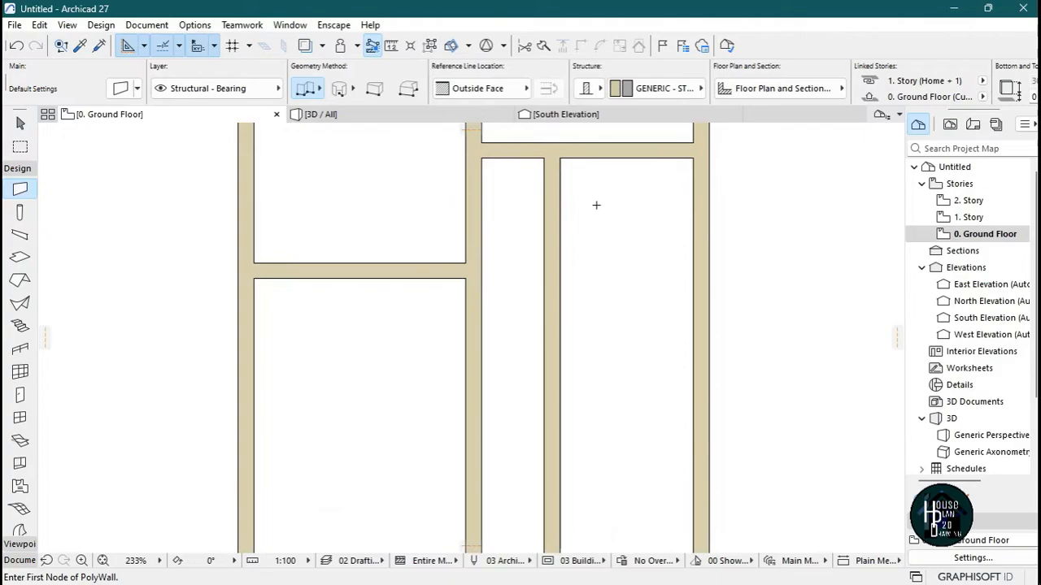
pyautogui.scroll(-1, 596, 205)
pyautogui.scroll(4, 642, 221)
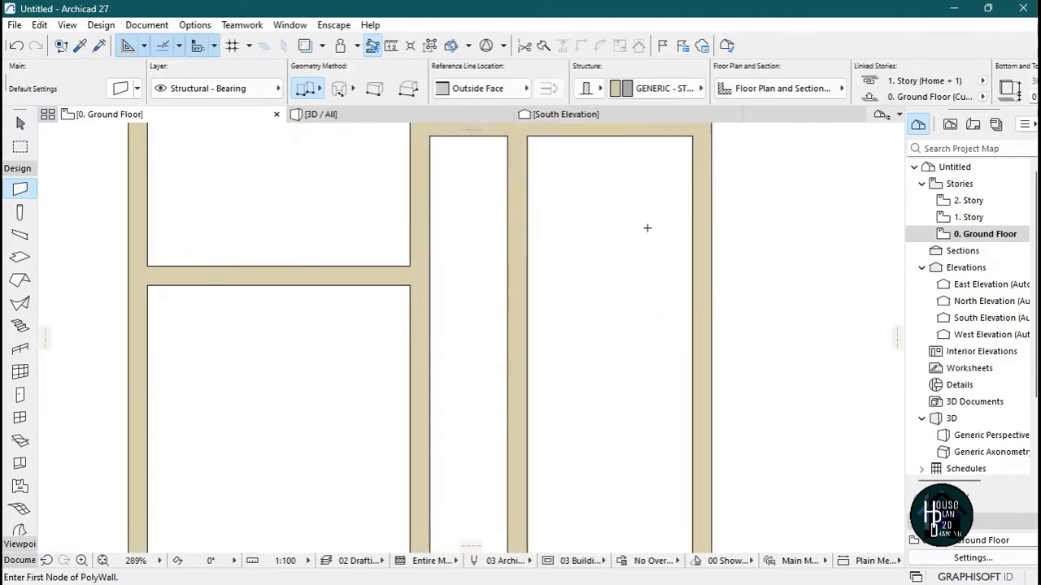
pyautogui.scroll(-2, 648, 228)
pyautogui.scroll(2, 687, 193)
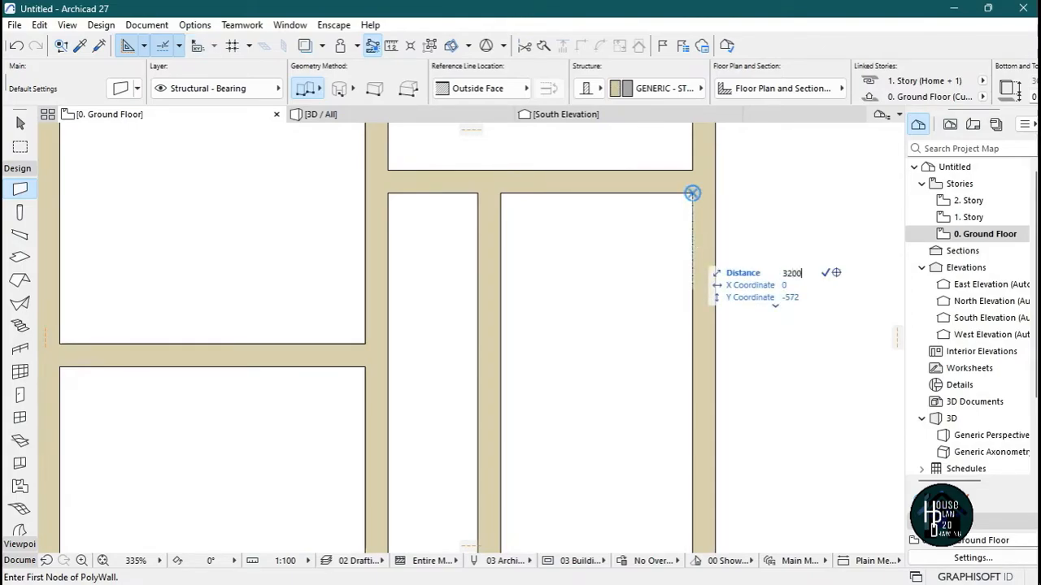
pyautogui.press('Return')
pyautogui.scroll(-4, 679, 486)
pyautogui.doubleClick(593, 500)
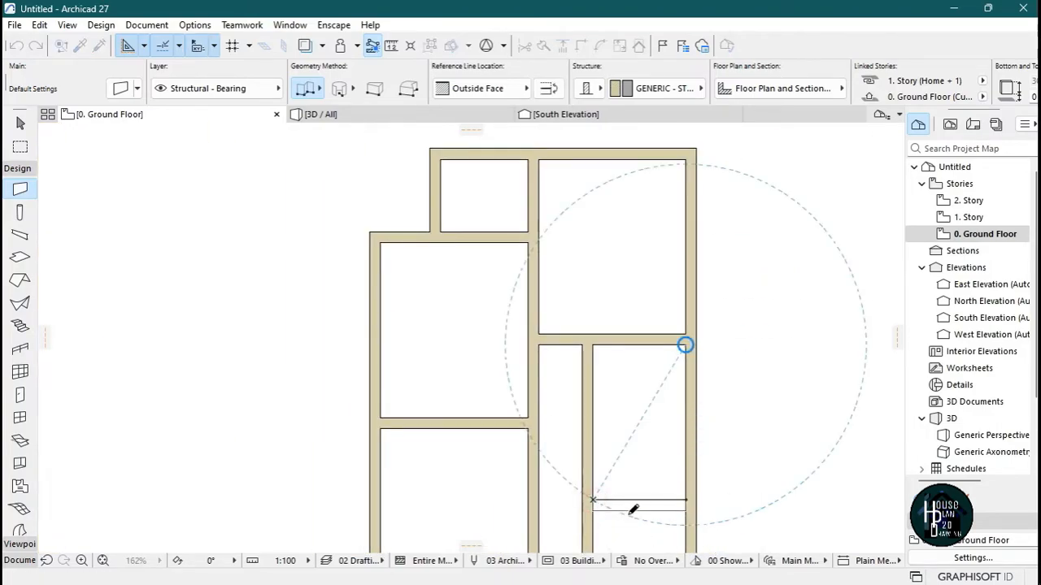
# Stretch the new horizontal wall's left end to the outer left wall and trim off its segment crossing the narrow corridor.
pyautogui.scroll(-4, 626, 350)
pyautogui.scroll(4, 497, 514)
pyautogui.press('Escape')
pyautogui.click(771, 319)
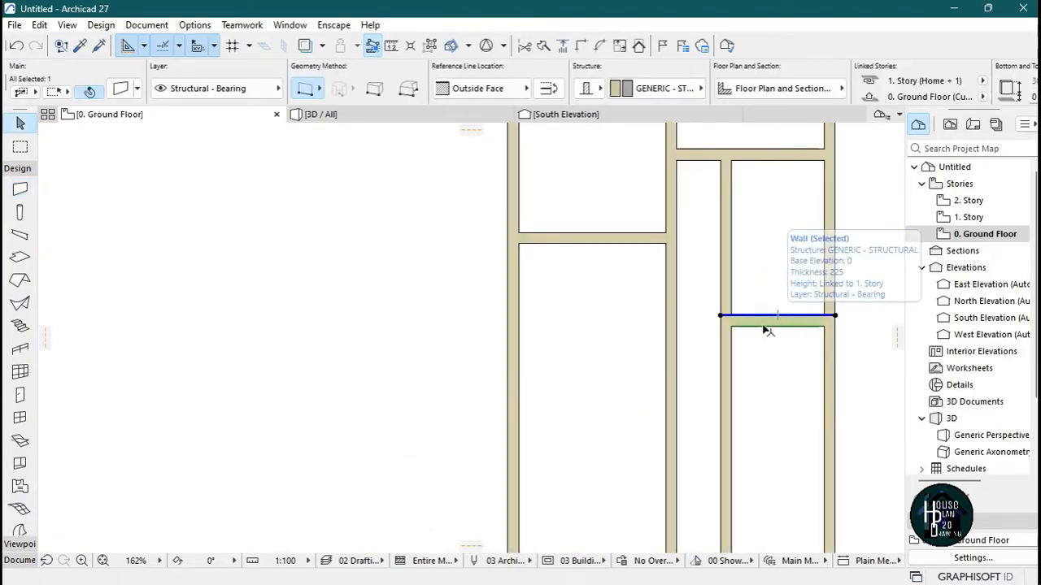
pyautogui.click(720, 317)
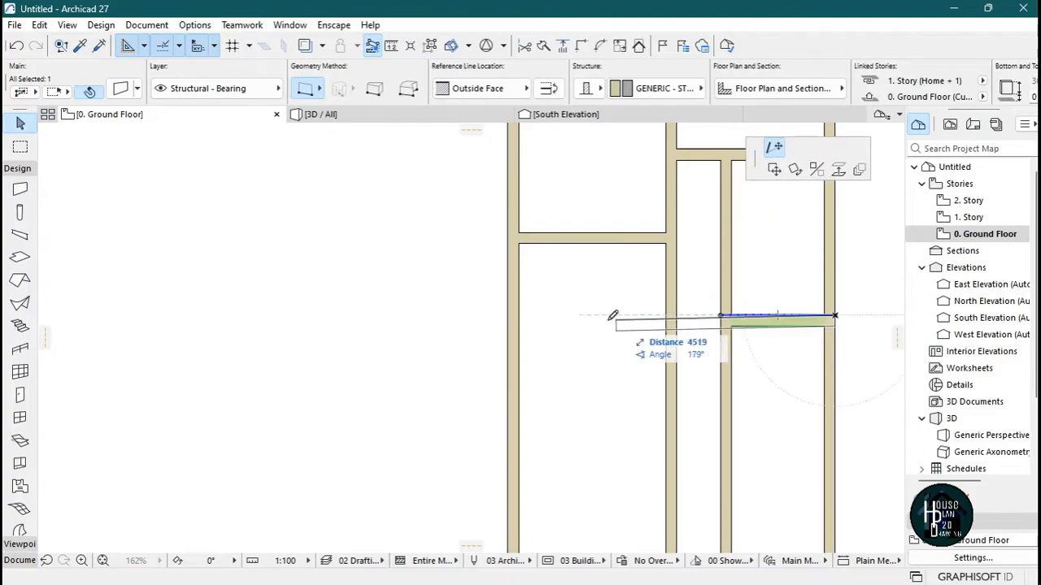
pyautogui.click(513, 317)
pyautogui.click(688, 384)
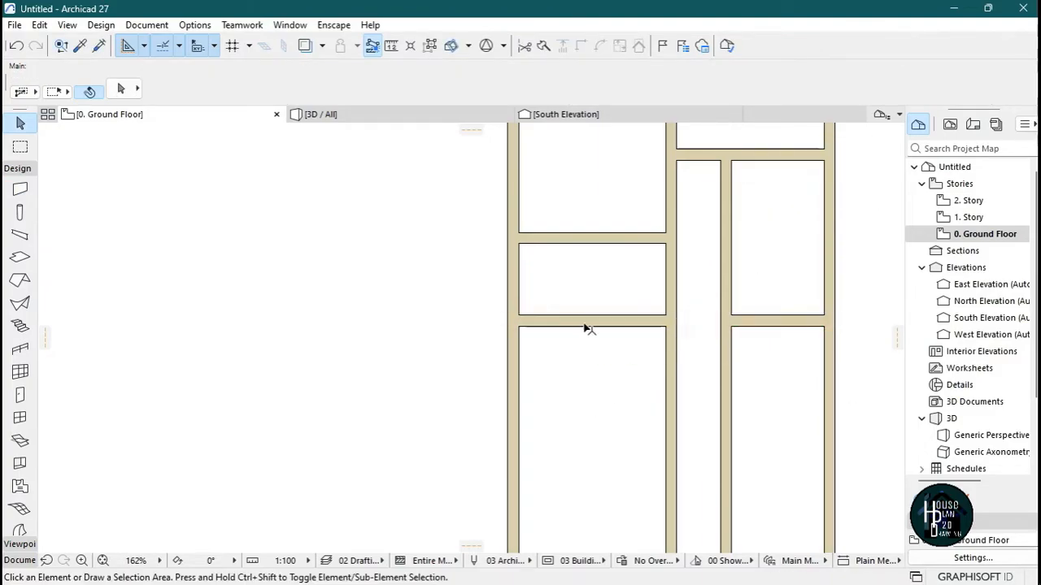
# Draw a short vertical partition between the two left-hand horizontal walls, closer to the middle wall than to the outer left wall.
pyautogui.scroll(-1, 635, 325)
pyautogui.scroll(5, 585, 357)
pyautogui.press('w')
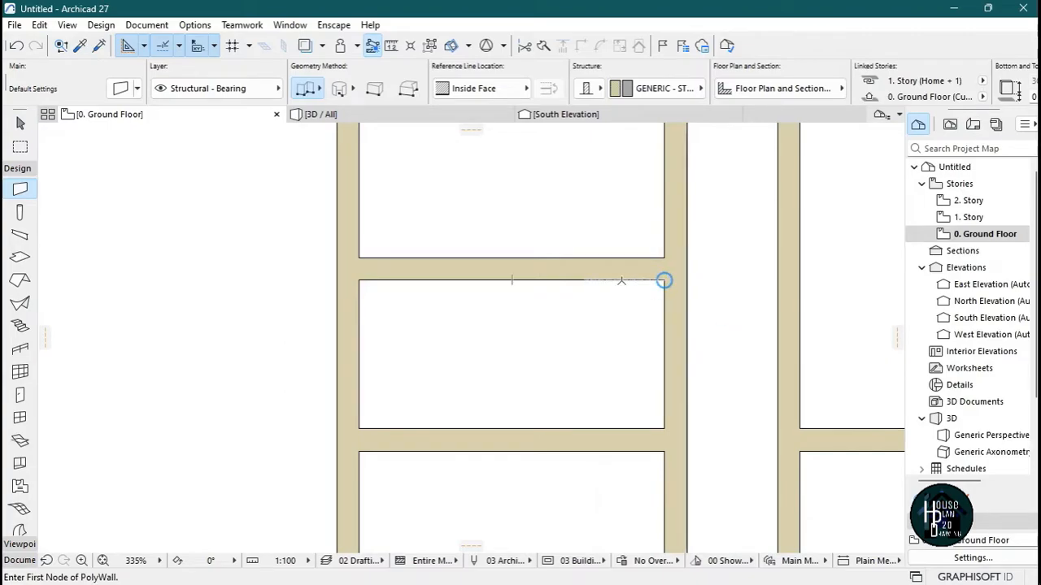
pyautogui.click(573, 280)
pyautogui.doubleClick(573, 425)
# Trim off the middle wall segment between the two left-hand horizontal walls so the small compartment opens onto the corridor.
pyautogui.scroll(-3, 588, 307)
pyautogui.scroll(2, 589, 313)
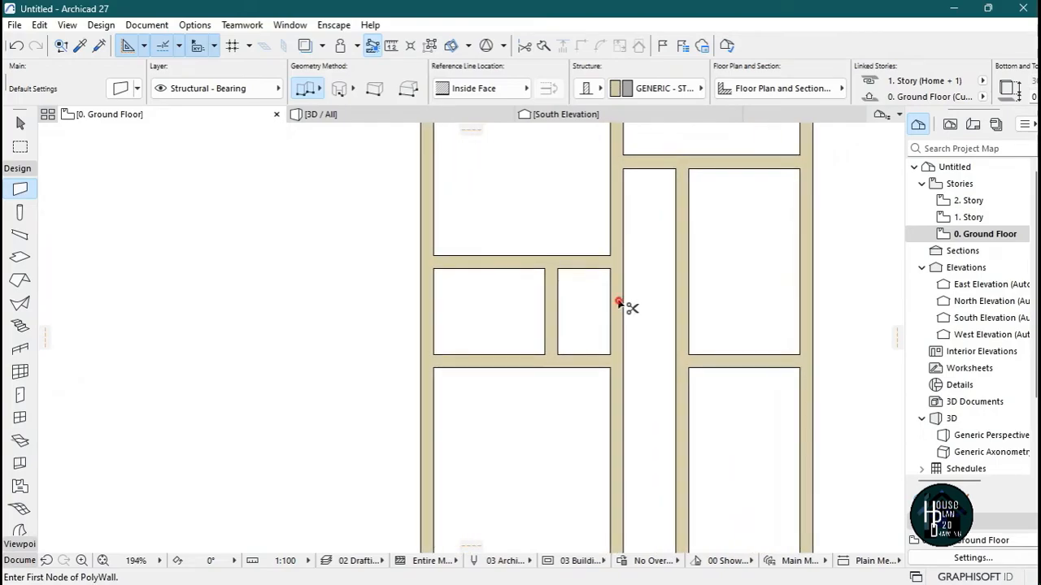
pyautogui.keyDown('ctrl'); pyautogui.click(617, 303); pyautogui.keyUp('ctrl')
pyautogui.scroll(-3, 634, 305)
pyautogui.scroll(1, 609, 337)
pyautogui.scroll(-1, 601, 318)
pyautogui.scroll(2, 582, 275)
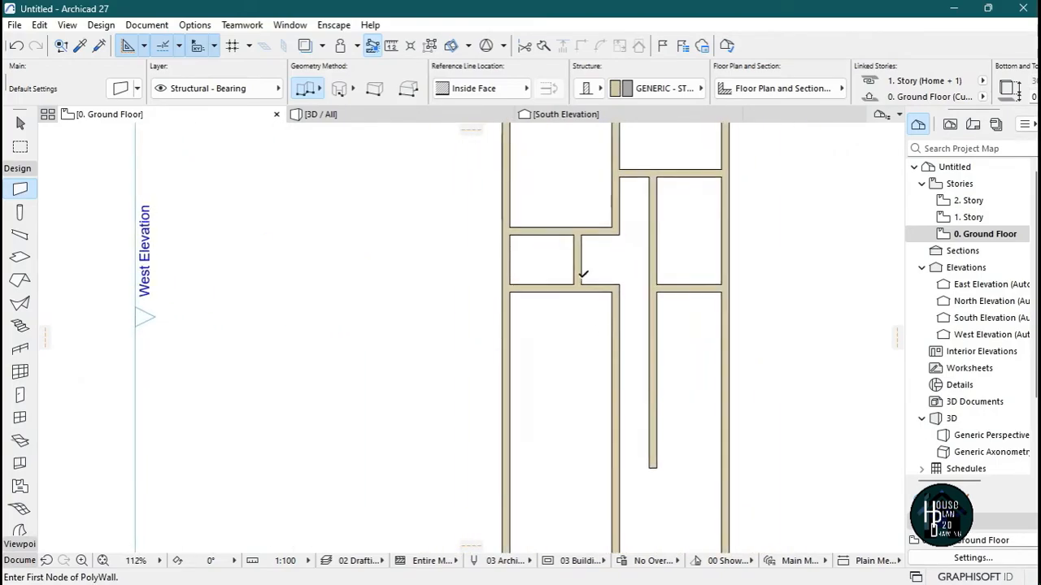
pyautogui.scroll(-2, 582, 275)
pyautogui.scroll(2, 602, 333)
pyautogui.press('Escape')
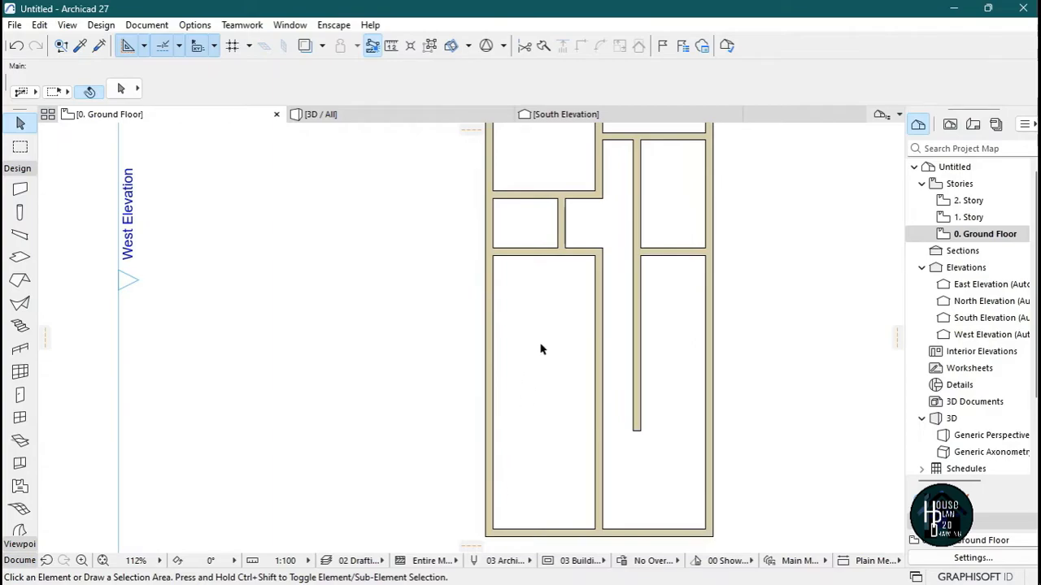
# Pick up the outer left wall's settings and draw a horizontal wall from its inner face to the middle wall near the plan's lower end.
pyautogui.scroll(2, 543, 351)
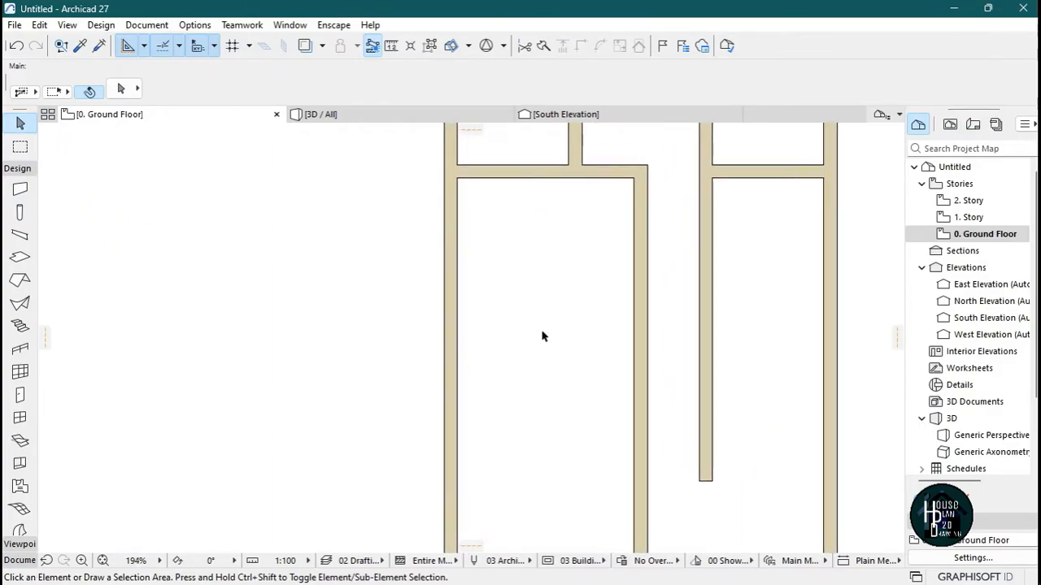
pyautogui.keyDown('alt'); pyautogui.click(455, 252); pyautogui.keyUp('alt')
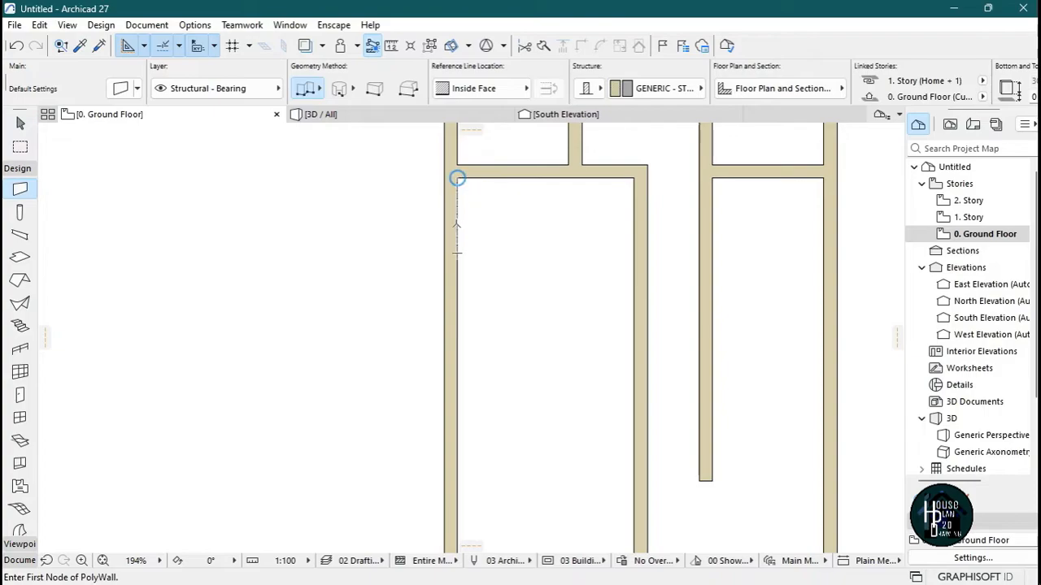
pyautogui.press('Return')
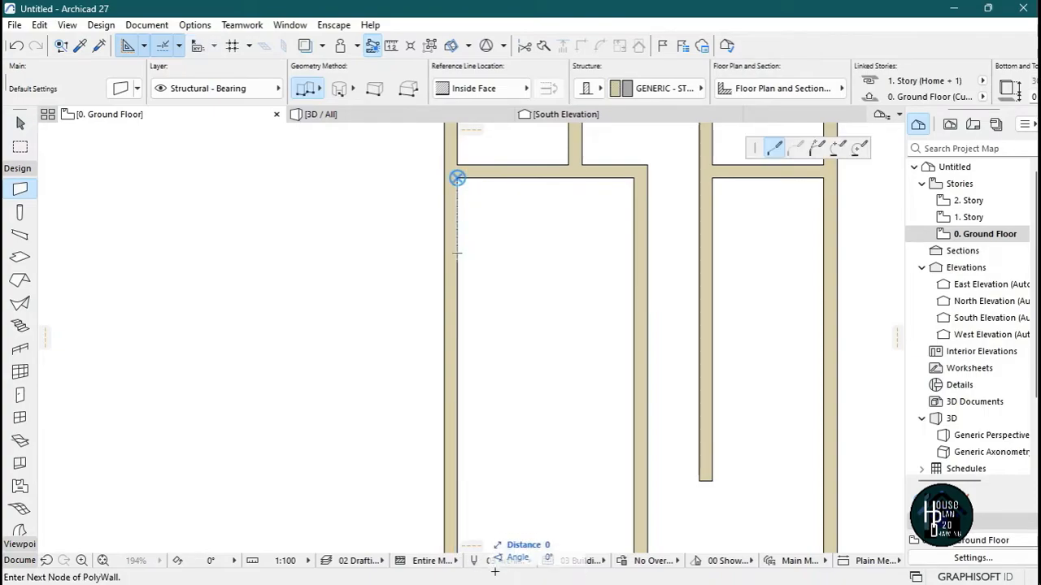
pyautogui.scroll(-4, 528, 402)
pyautogui.scroll(4, 533, 466)
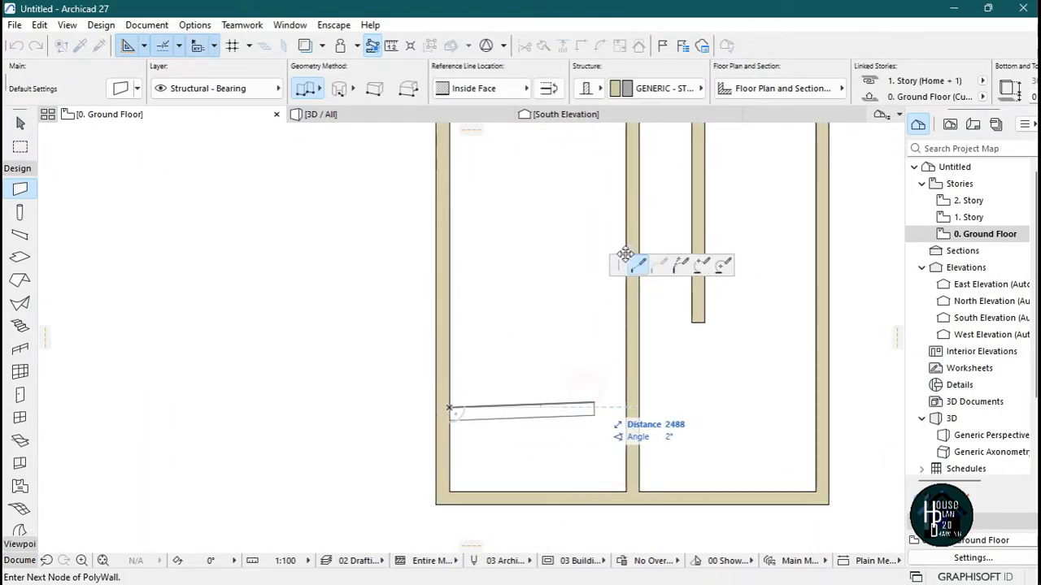
pyautogui.doubleClick(622, 408)
pyautogui.scroll(-4, 560, 483)
pyautogui.scroll(1, 560, 483)
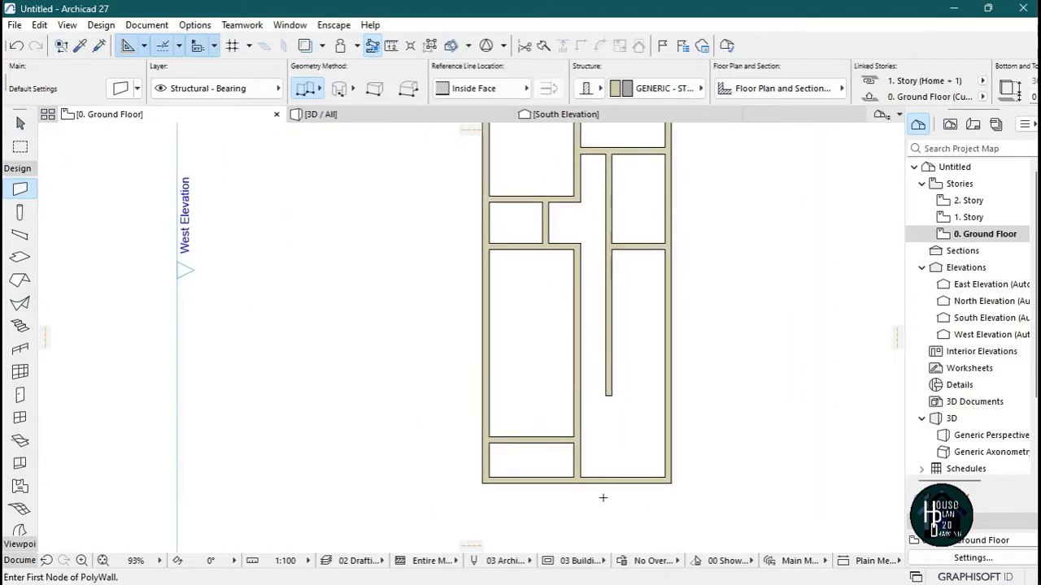
# Trim off the outer bottom and left wall segments enclosing the small lower-left corner room.
pyautogui.scroll(3, 506, 433)
pyautogui.keyDown('ctrl'); pyautogui.click(496, 421); pyautogui.keyUp('ctrl')
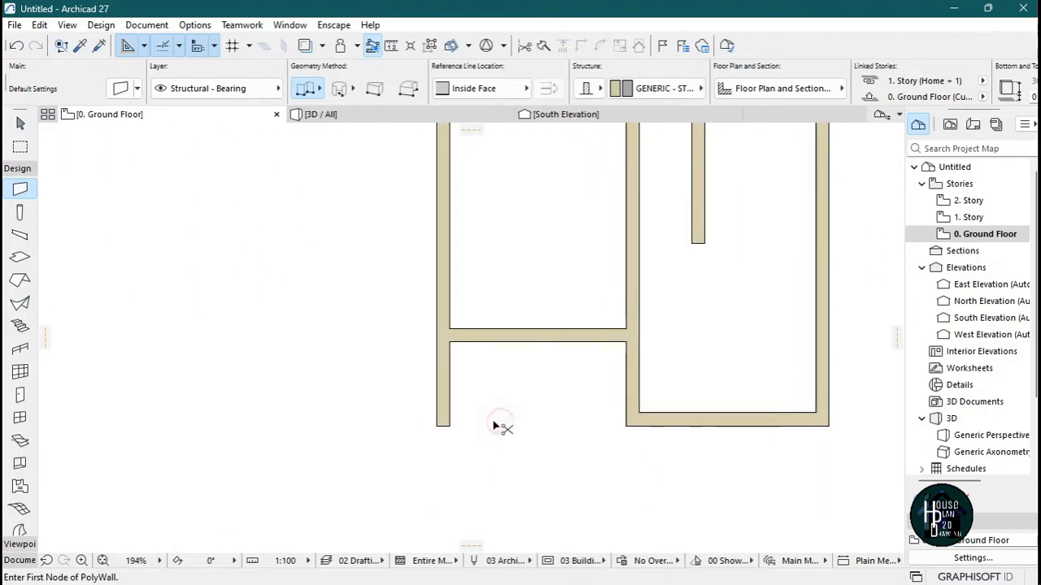
pyautogui.scroll(-2, 569, 398)
pyautogui.scroll(4, 639, 223)
pyautogui.press('Escape')
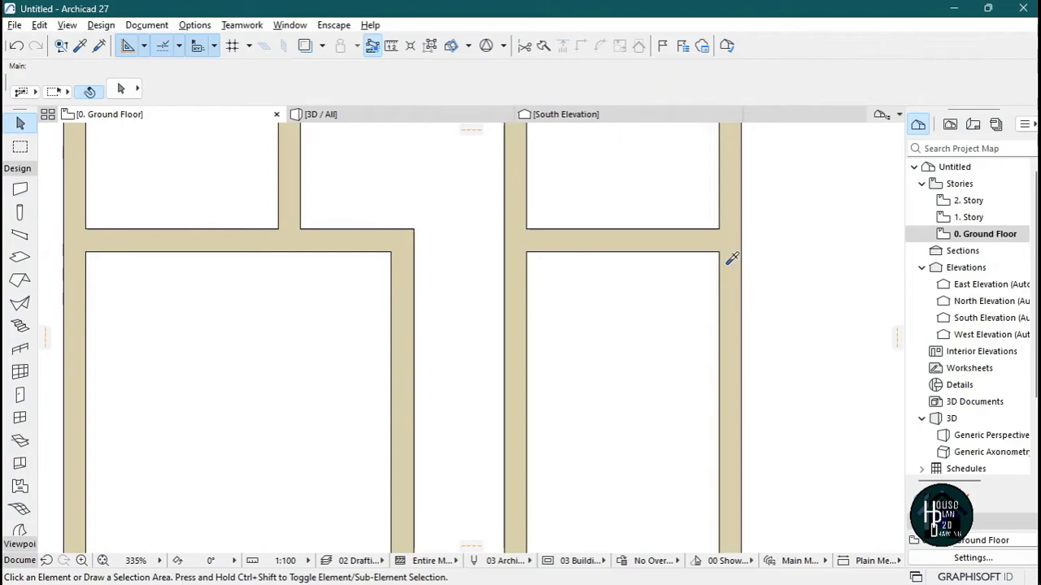
# Draw a horizontal wall 1200 below the right room's dividing wall, from the outer right wall to the corridor wall, with an Outside Face reference line.
pyautogui.keyDown('alt'); pyautogui.click(723, 274); pyautogui.keyUp('alt')
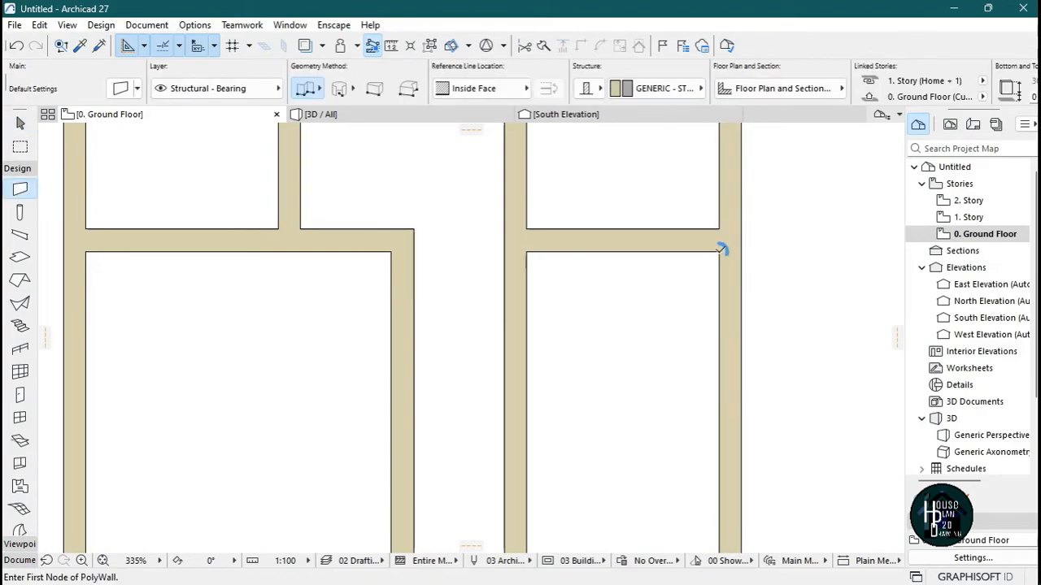
pyautogui.write('1200')
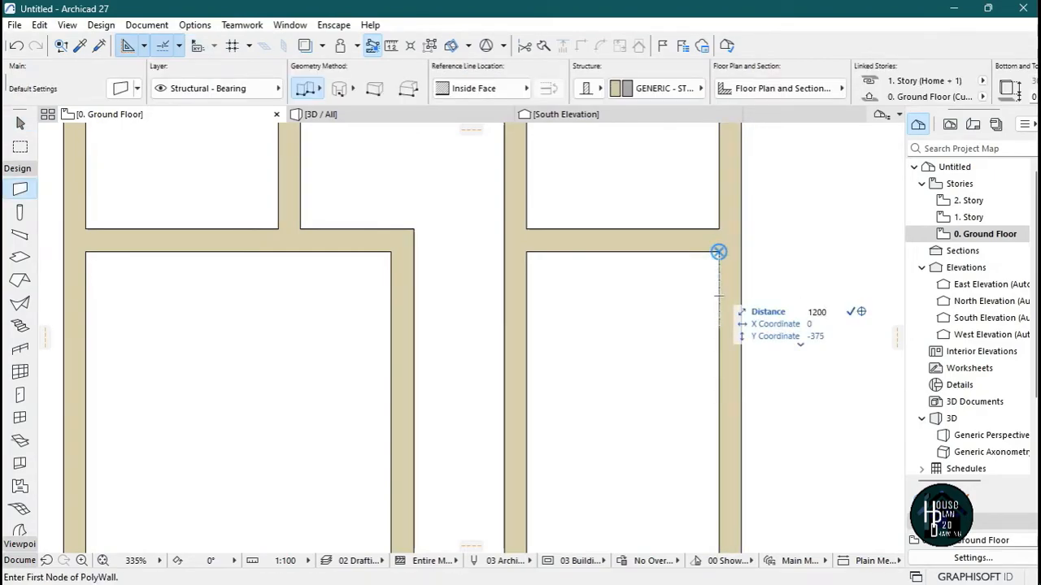
pyautogui.press('Return')
pyautogui.click(467, 93)
pyautogui.click(584, 96)
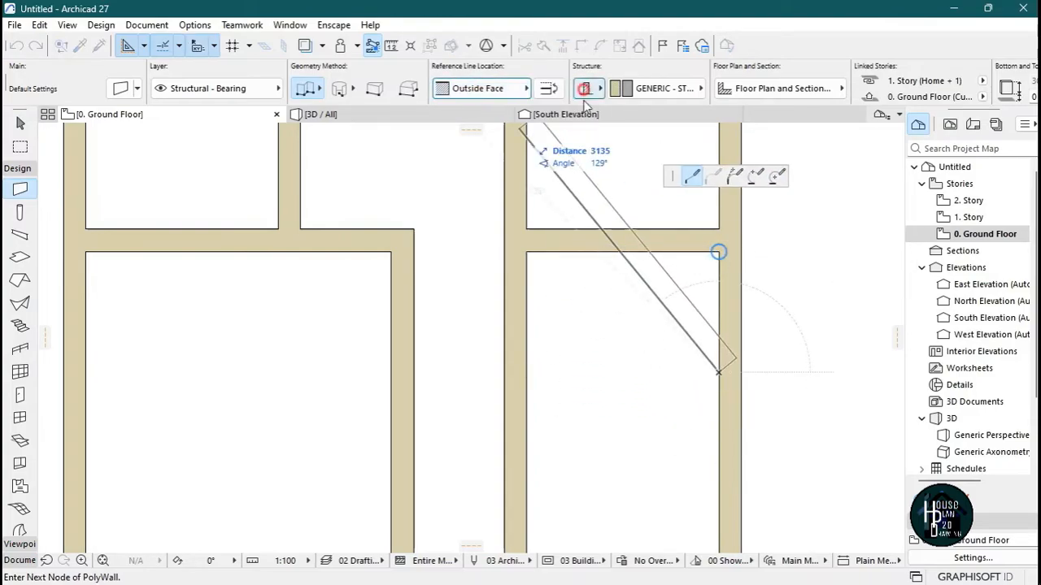
pyautogui.doubleClick(527, 372)
# Draw another horizontal wall below the previous one, from the outer right wall to the corridor wall.
pyautogui.scroll(-7, 675, 362)
pyautogui.scroll(6, 678, 370)
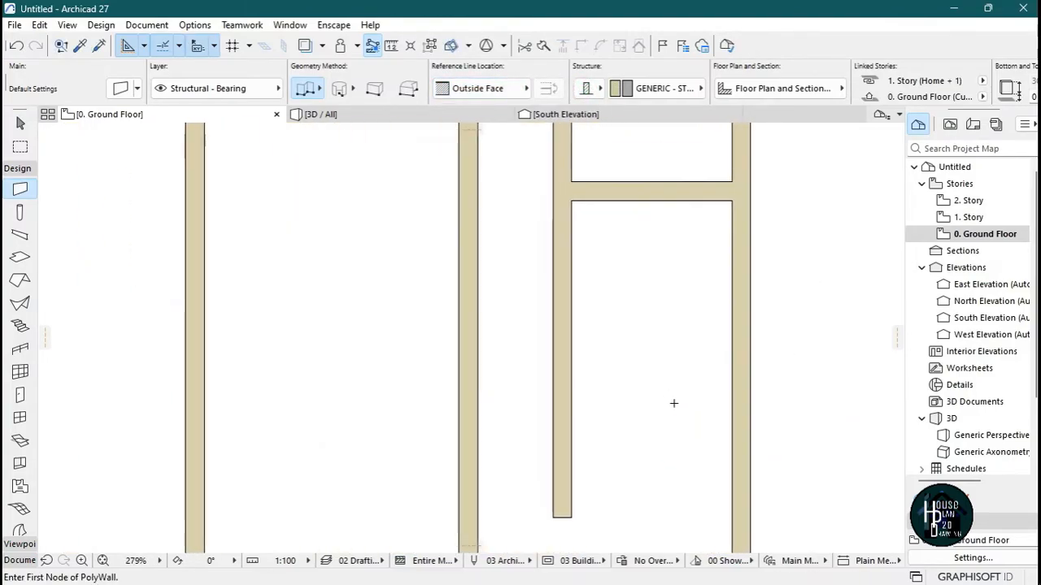
pyautogui.scroll(-7, 660, 242)
pyautogui.scroll(8, 688, 249)
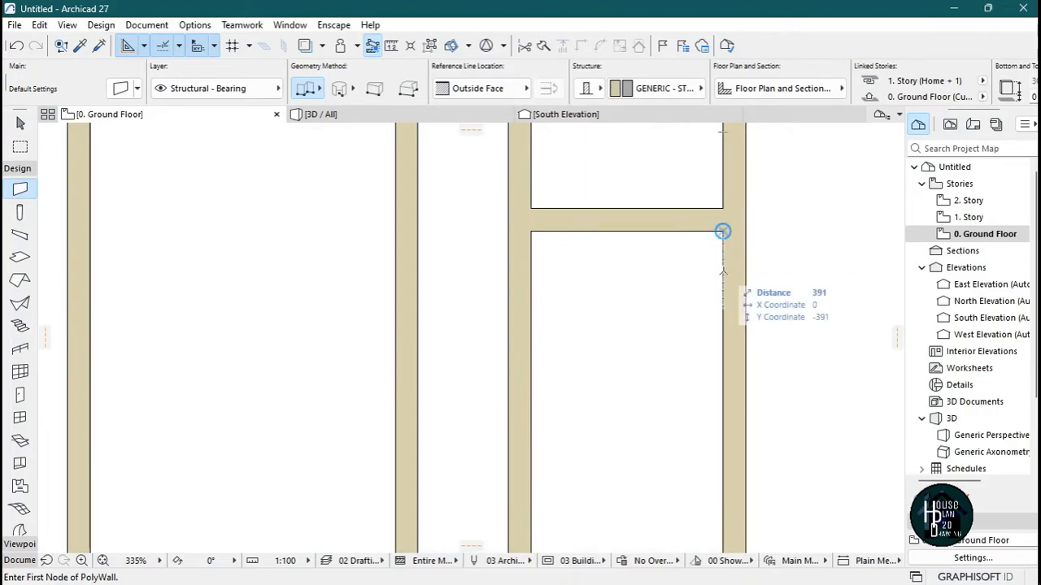
pyautogui.click(723, 359)
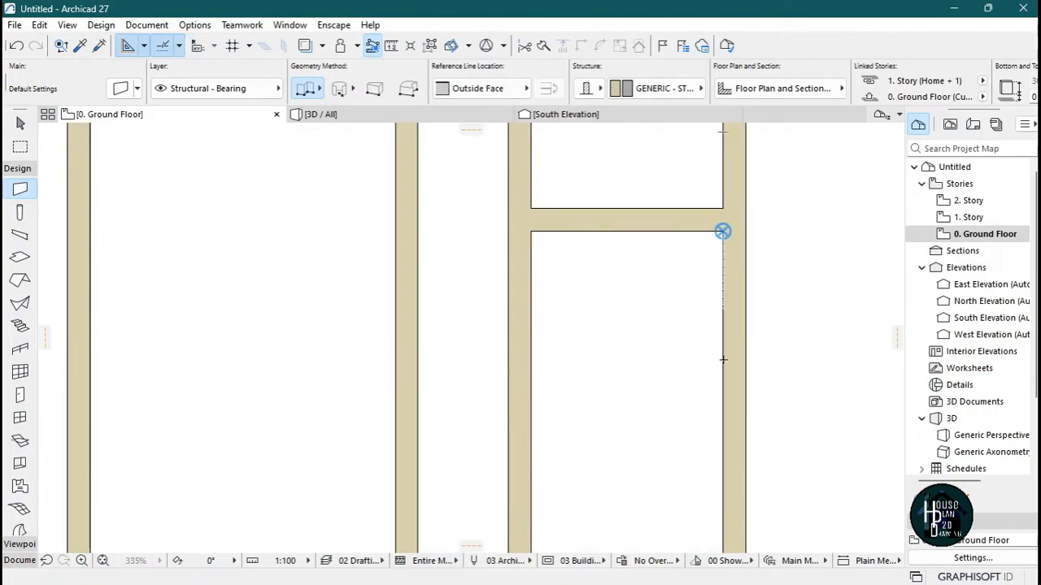
pyautogui.doubleClick(531, 359)
pyautogui.scroll(-5, 645, 280)
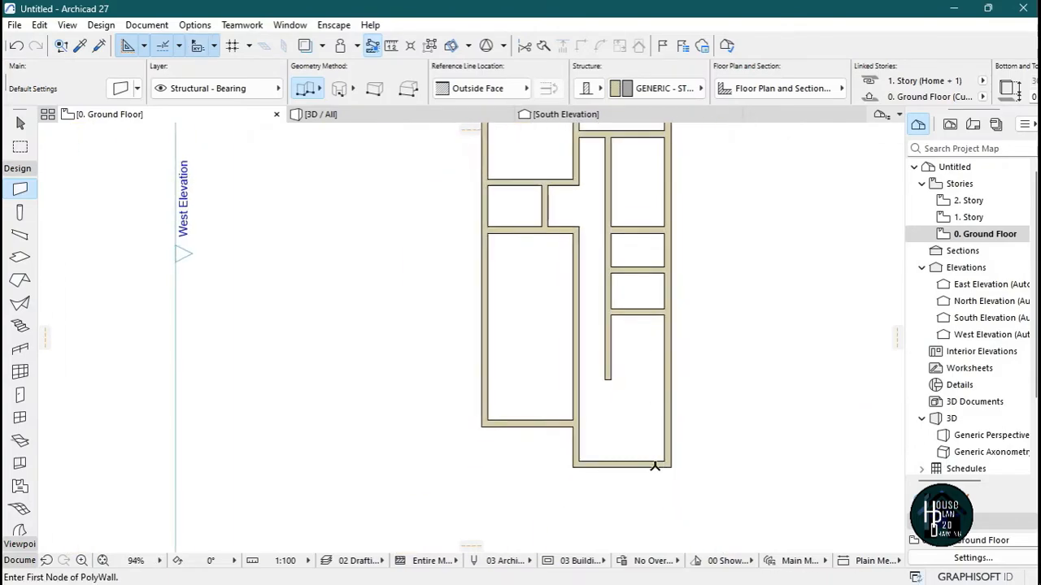
pyautogui.scroll(5, 645, 349)
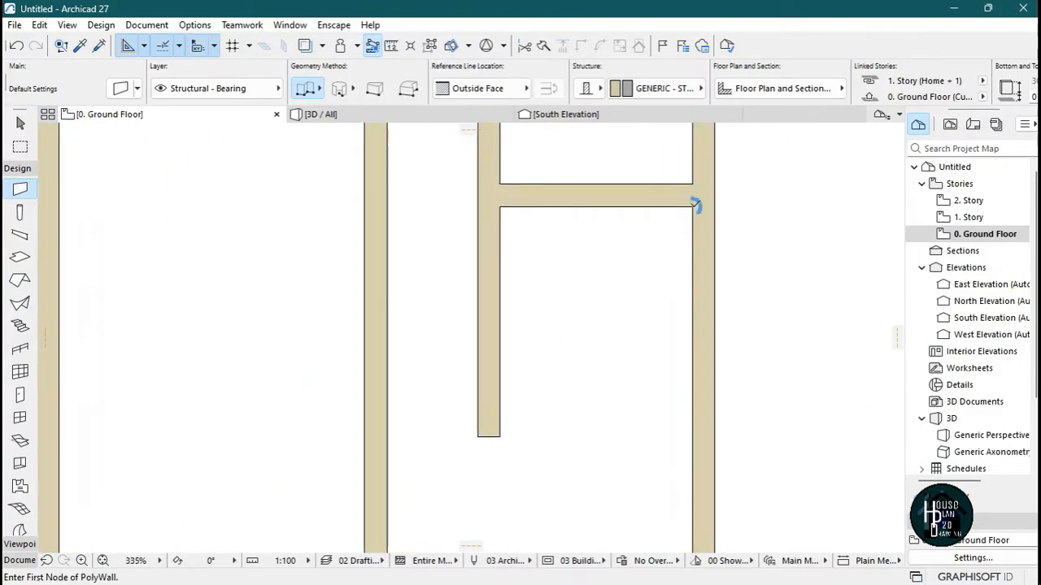
# Draw a horizontal wall 1500 below the last right-side partition, from the outer right wall to the corridor wall.
pyautogui.write('1500')
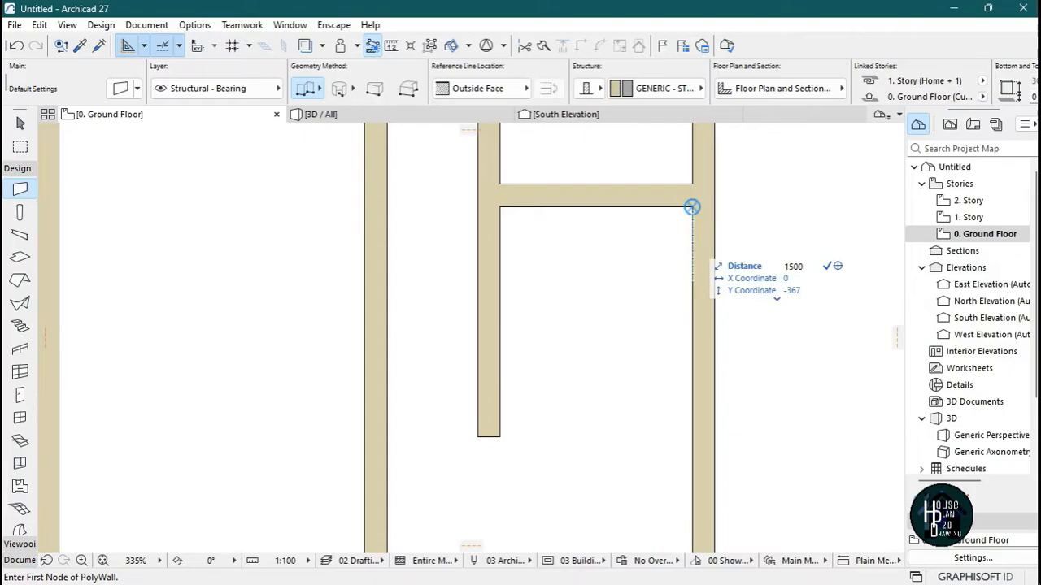
pyautogui.press('Return')
pyautogui.doubleClick(500, 358)
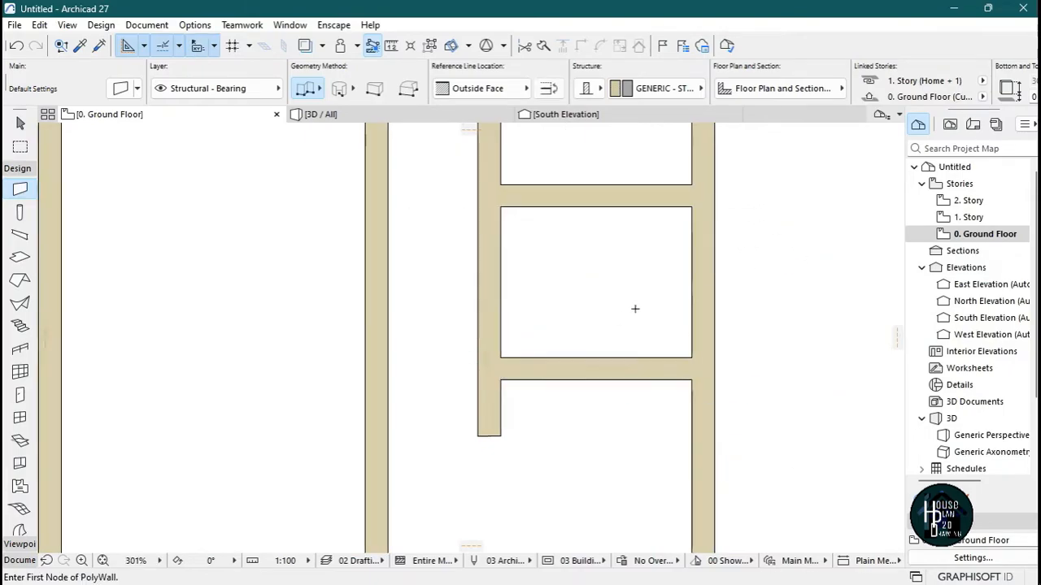
# Stretch the new partition across the corridor to the middle wall and trim off the corridor wall stub below it.
pyautogui.scroll(-3, 634, 309)
pyautogui.scroll(5, 588, 330)
pyautogui.press('Escape')
pyautogui.click(707, 337)
pyautogui.click(611, 323)
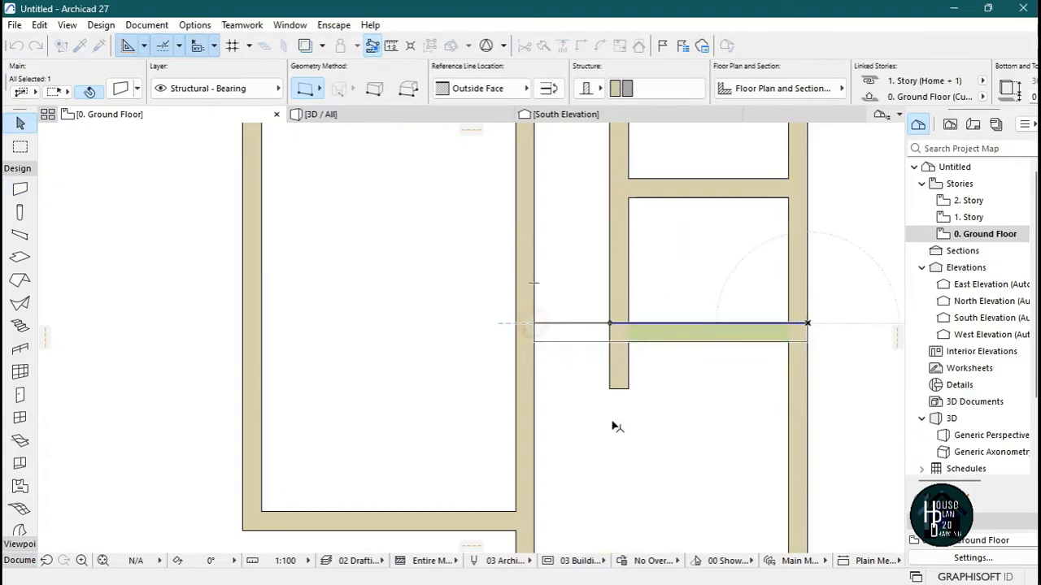
pyautogui.press('Escape')
pyautogui.scroll(-3, 660, 308)
pyautogui.scroll(-4, 639, 357)
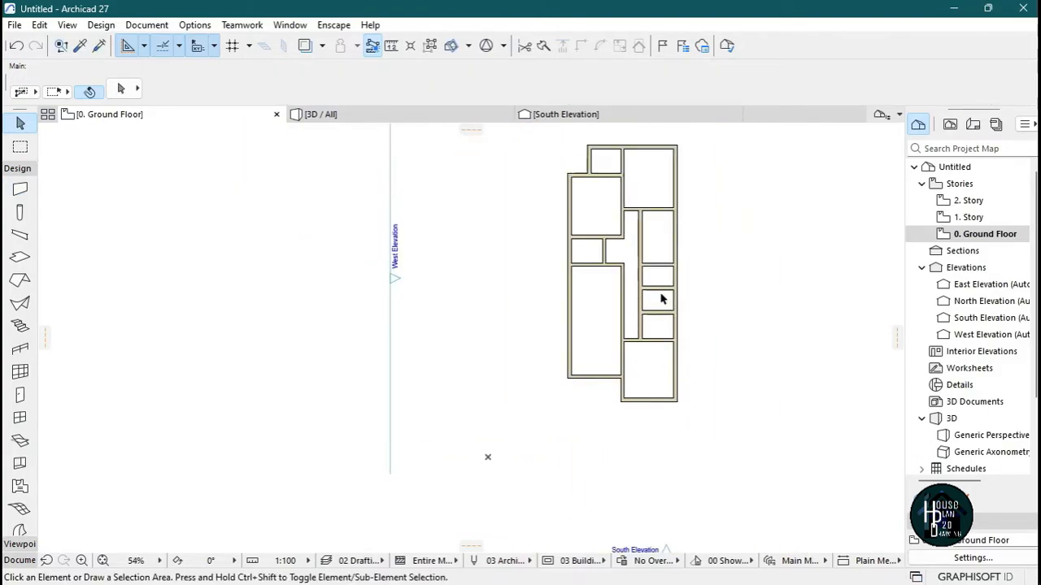
pyautogui.scroll(2, 663, 226)
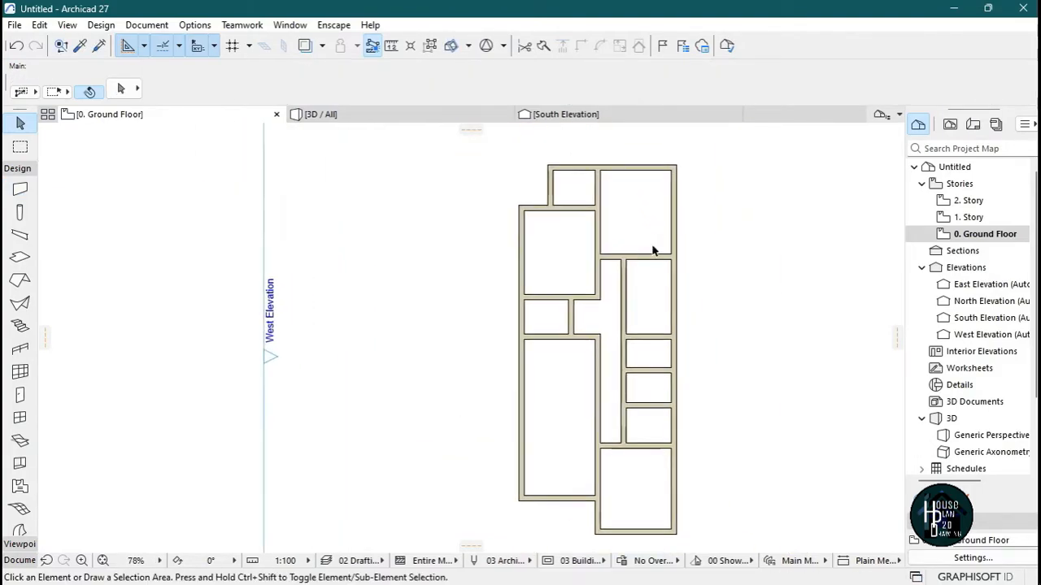
# Place a 900 x 2100 door, anchored by its corner, in the left bedroom's lower wall beside the middle wall, opening into that room.
pyautogui.click(18, 396)
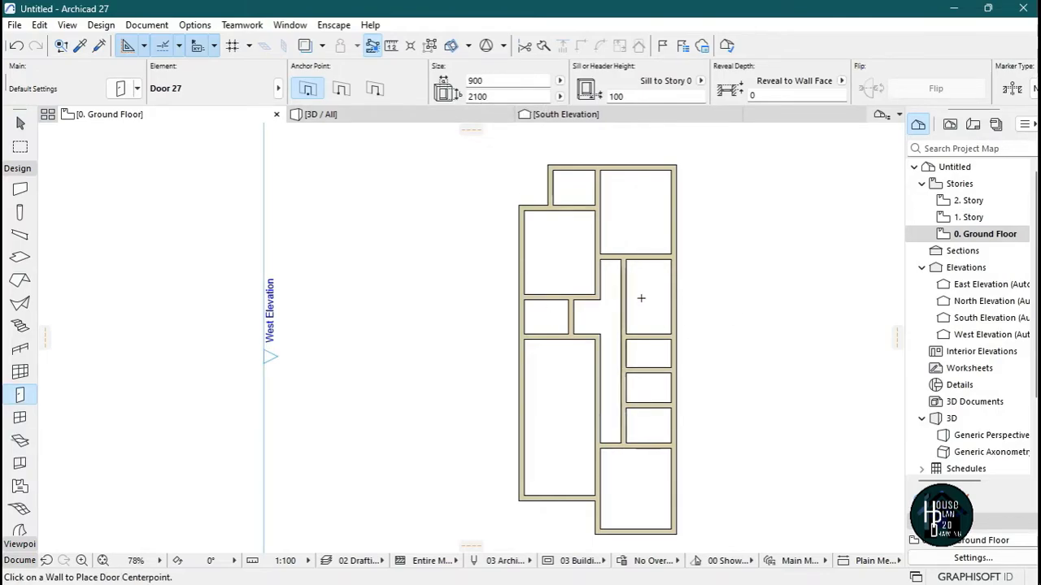
pyautogui.scroll(8, 641, 298)
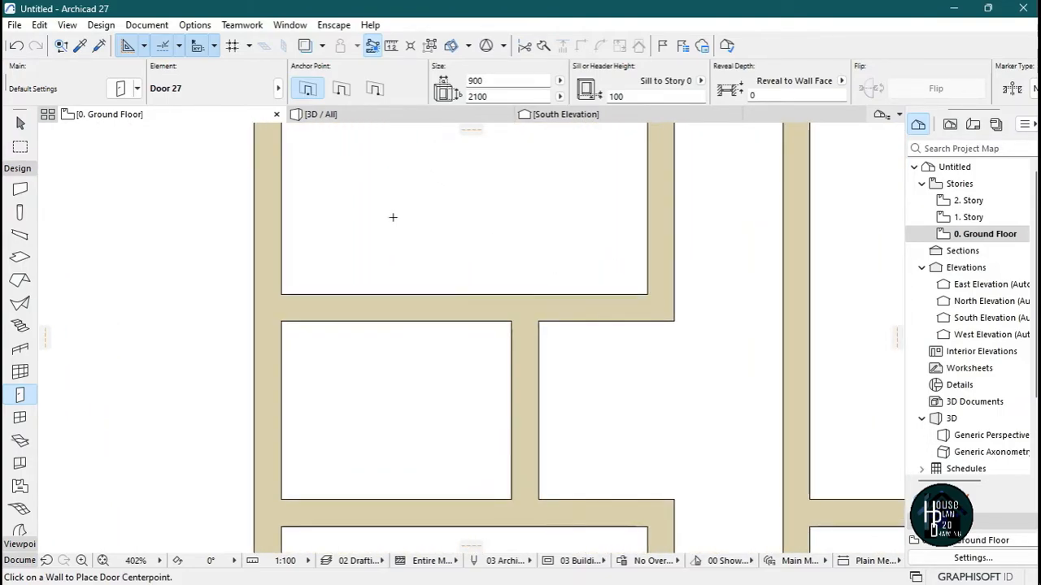
pyautogui.click(376, 91)
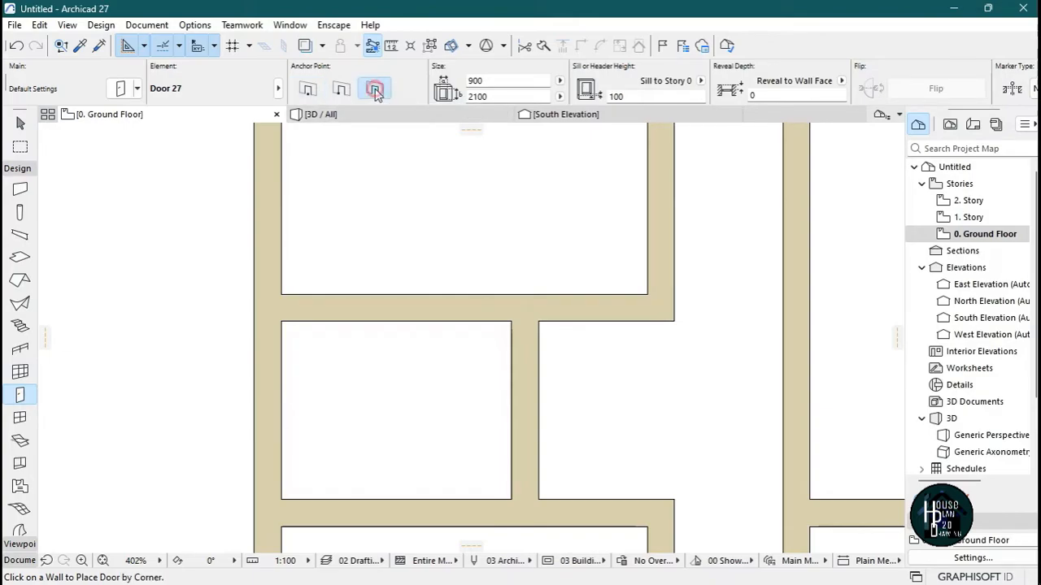
pyautogui.click(647, 292)
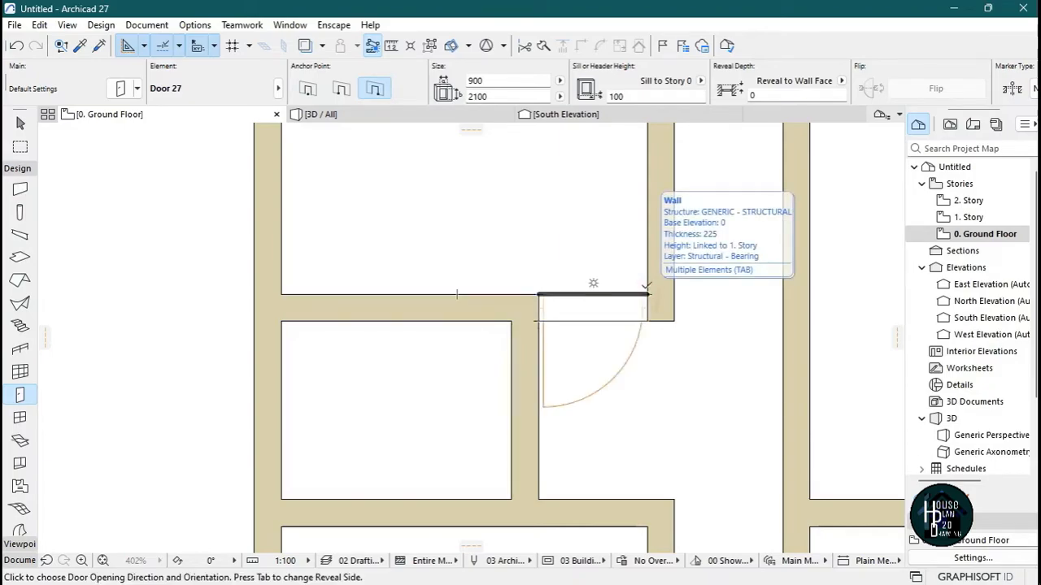
pyautogui.click(698, 181)
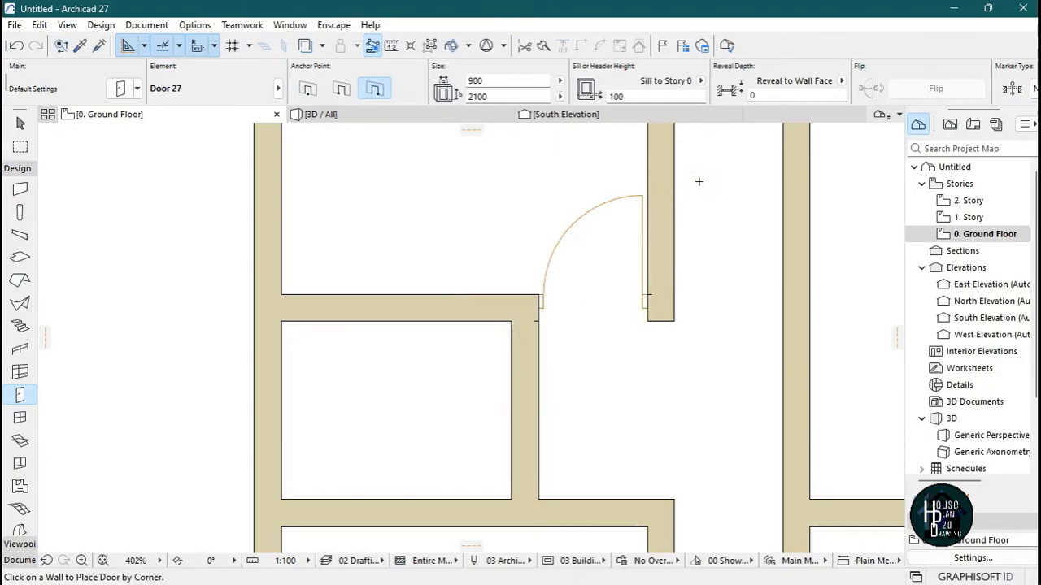
# Place a 900 x 2100 door across the corridor's upper end against the middle wall, opening into the upper right room.
pyautogui.scroll(-4, 606, 291)
pyautogui.moveTo(671, 225); pyautogui.dragTo(600, 309, button='middle')
pyautogui.scroll(3, 599, 309)
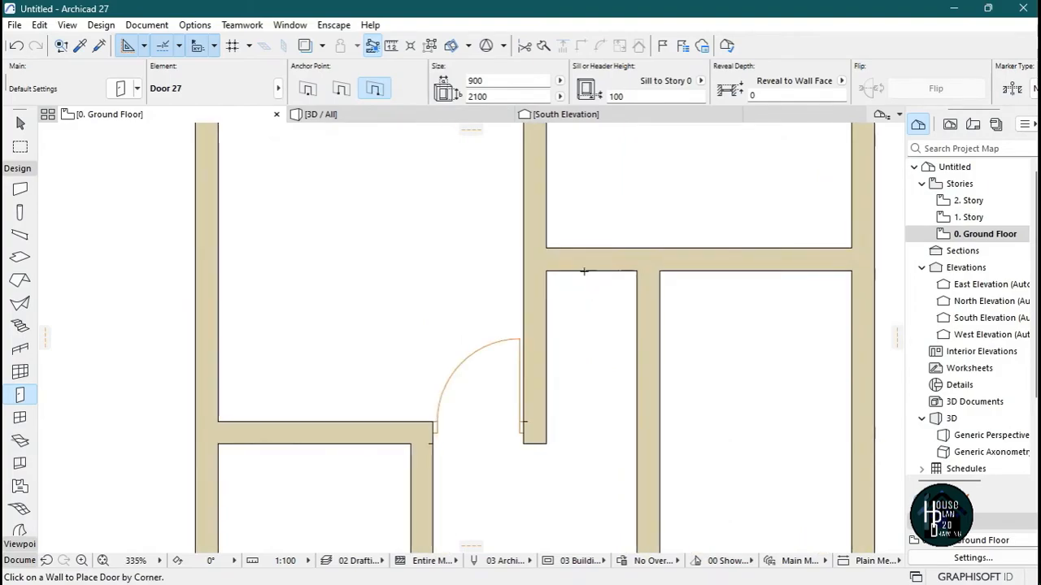
pyautogui.scroll(3, 583, 273)
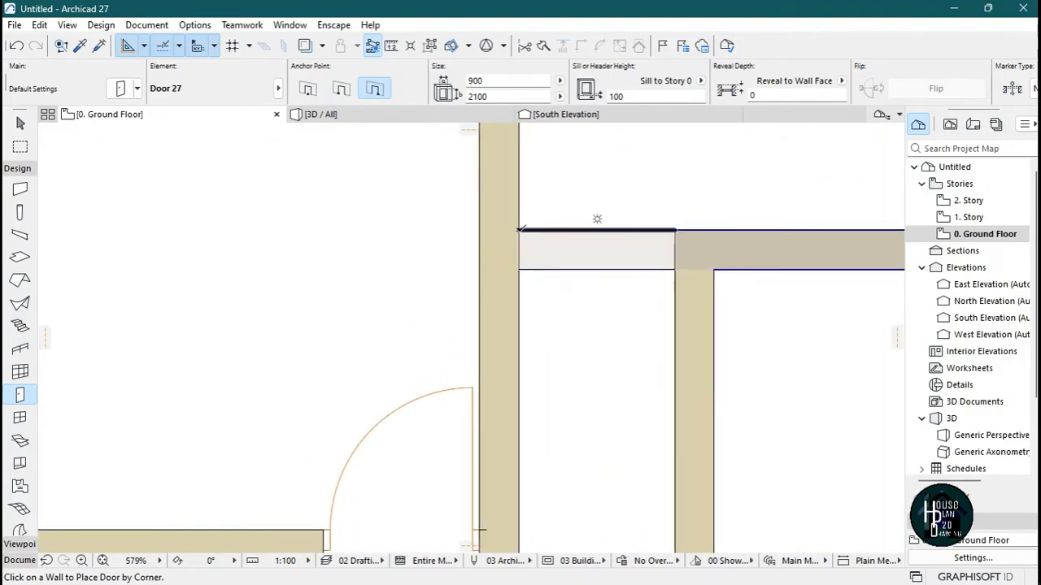
pyautogui.click(521, 232)
pyautogui.scroll(-3, 521, 232)
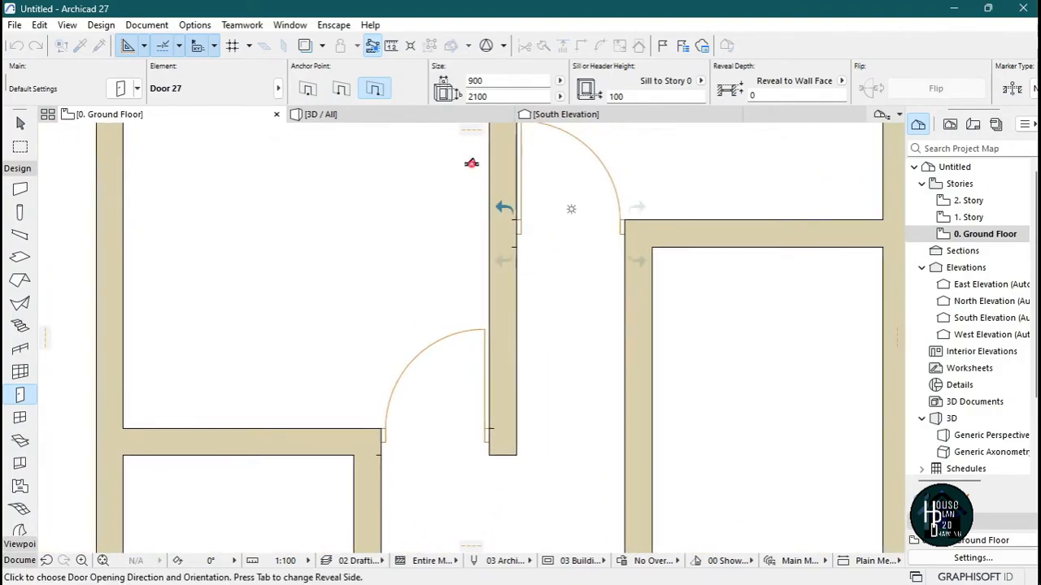
pyautogui.click(571, 208)
# Place a 900 x 2100 door in the corridor wall at the lower corner of the right room, opening into that room.
pyautogui.scroll(-9, 590, 236)
pyautogui.scroll(4, 592, 365)
pyautogui.scroll(3, 604, 355)
pyautogui.scroll(-3, 593, 347)
pyautogui.scroll(5, 622, 321)
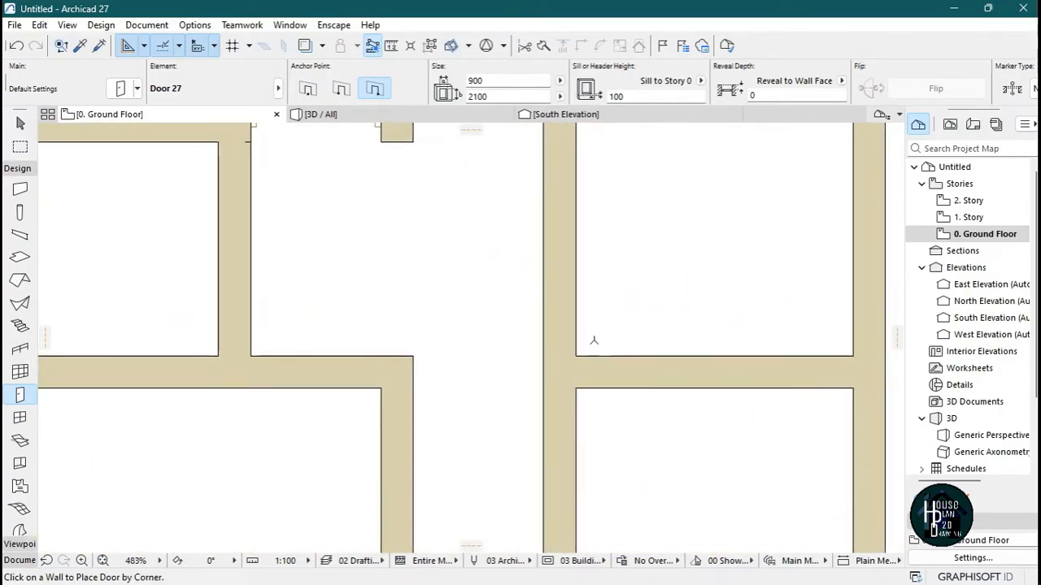
pyautogui.click(576, 352)
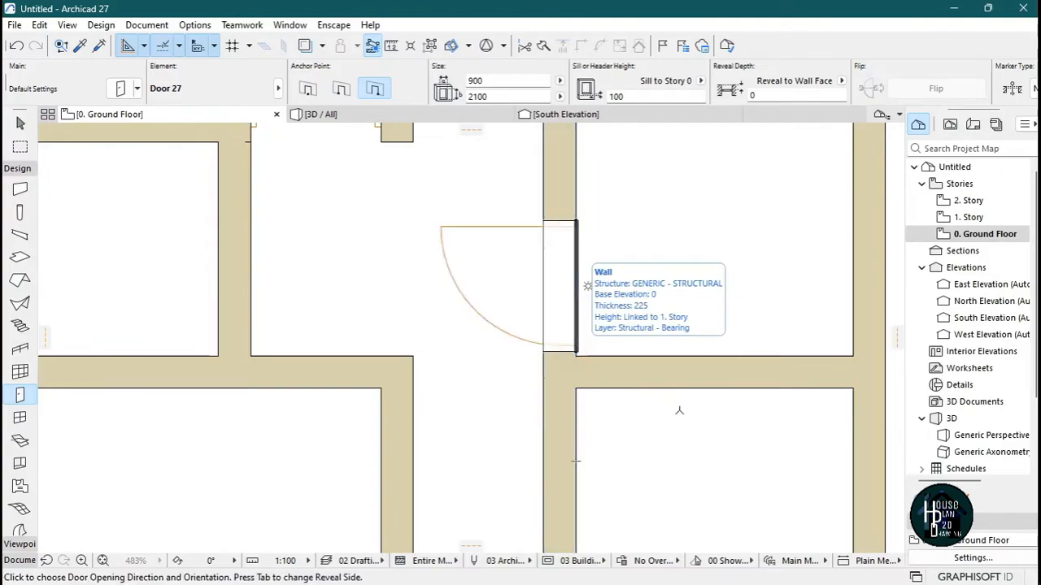
pyautogui.click(645, 395)
# Place a matching 900 x 2100 door in the outer right wall at the same room's lower corner, opening inward.
pyautogui.scroll(-2, 647, 395)
pyautogui.scroll(3, 806, 353)
pyautogui.click(785, 374)
pyautogui.click(672, 304)
pyautogui.scroll(-5, 646, 334)
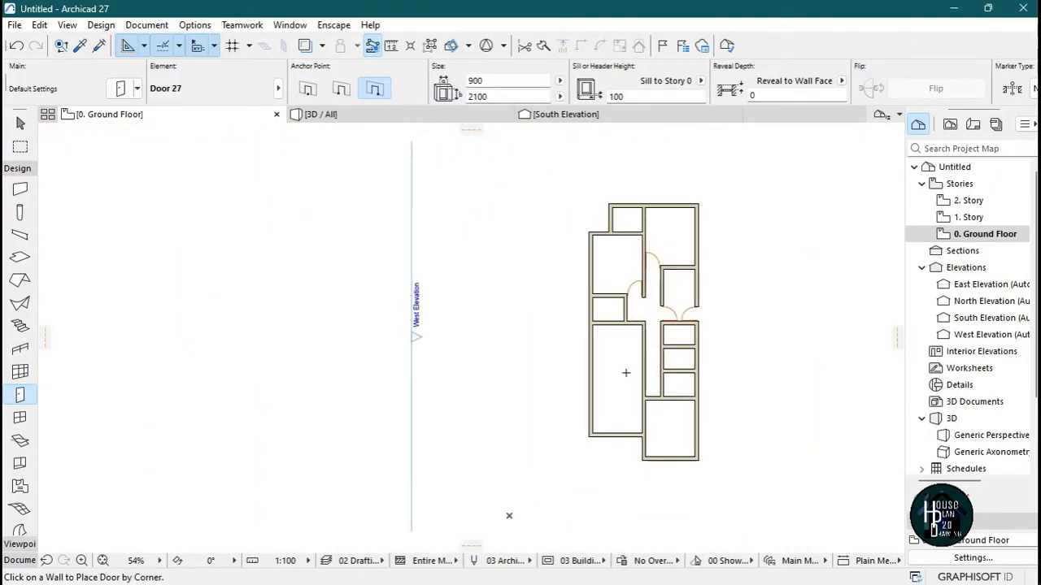
# Place a 900 x 2100 door across the corridor's lower end, opening into the lower right room.
pyautogui.scroll(5, 625, 373)
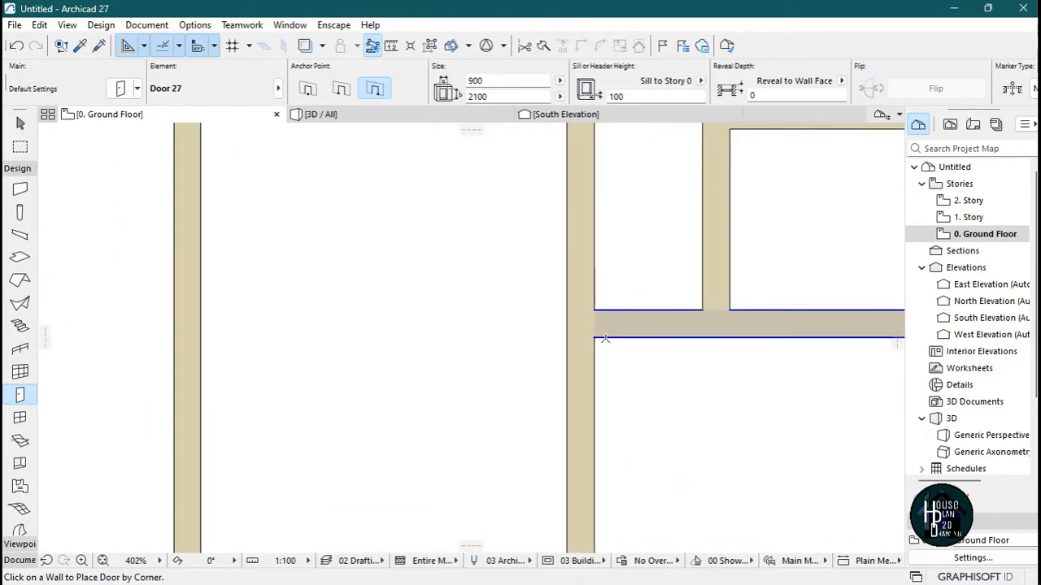
pyautogui.click(648, 350)
pyautogui.scroll(-4, 600, 355)
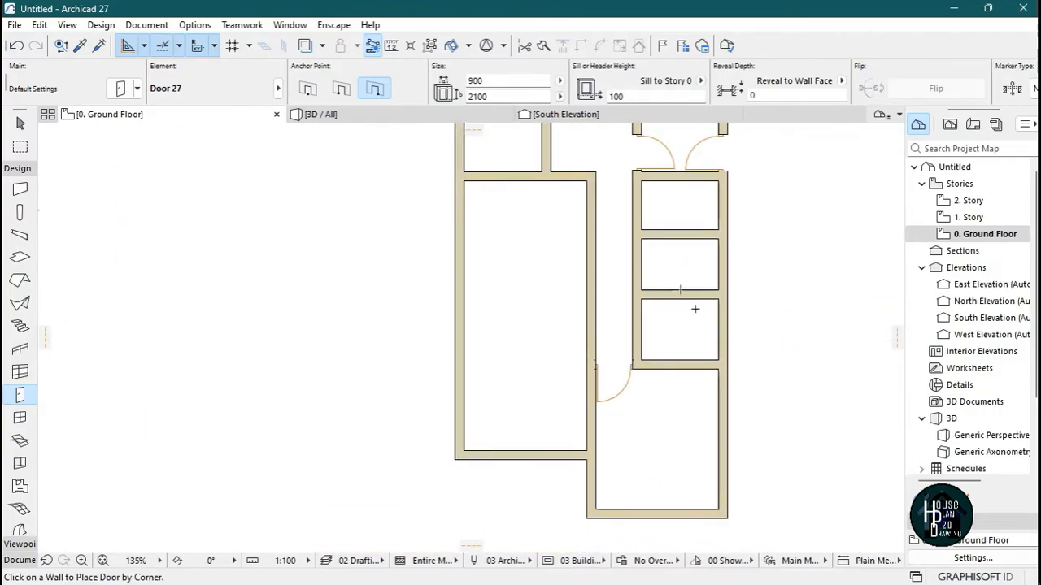
# Switch to the middle anchor option and place a 900 x 2100 door in the corridor wall of the lowest small room, opening inward.
pyautogui.scroll(2, 654, 349)
pyautogui.scroll(2, 654, 349)
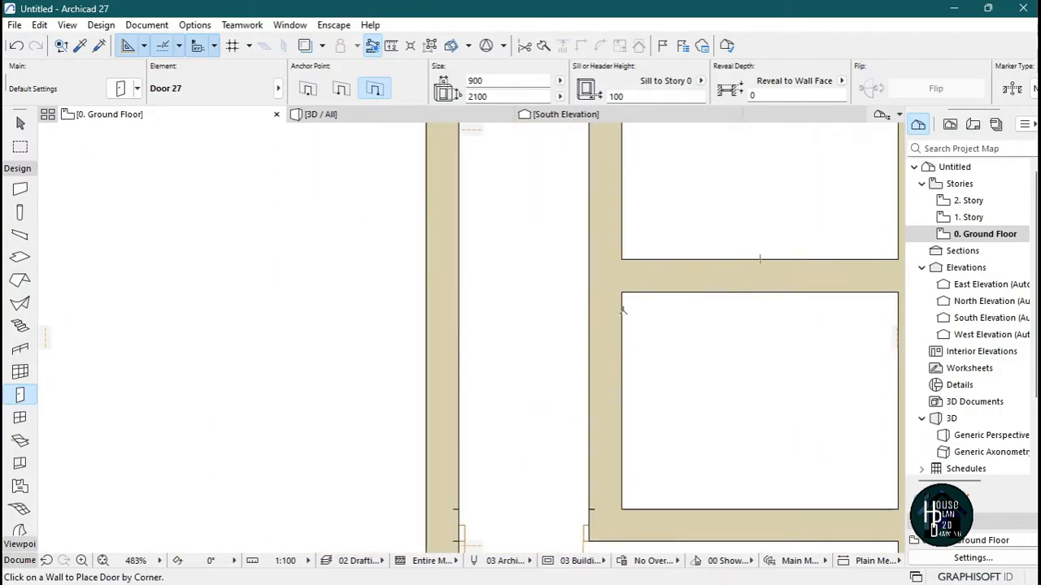
pyautogui.click(341, 89)
pyautogui.click(633, 364)
pyautogui.click(748, 297)
# Trim away the corridor wall segment in front of the middle small room.
pyautogui.scroll(-5, 710, 344)
pyautogui.scroll(3, 669, 295)
pyautogui.scroll(1, 669, 295)
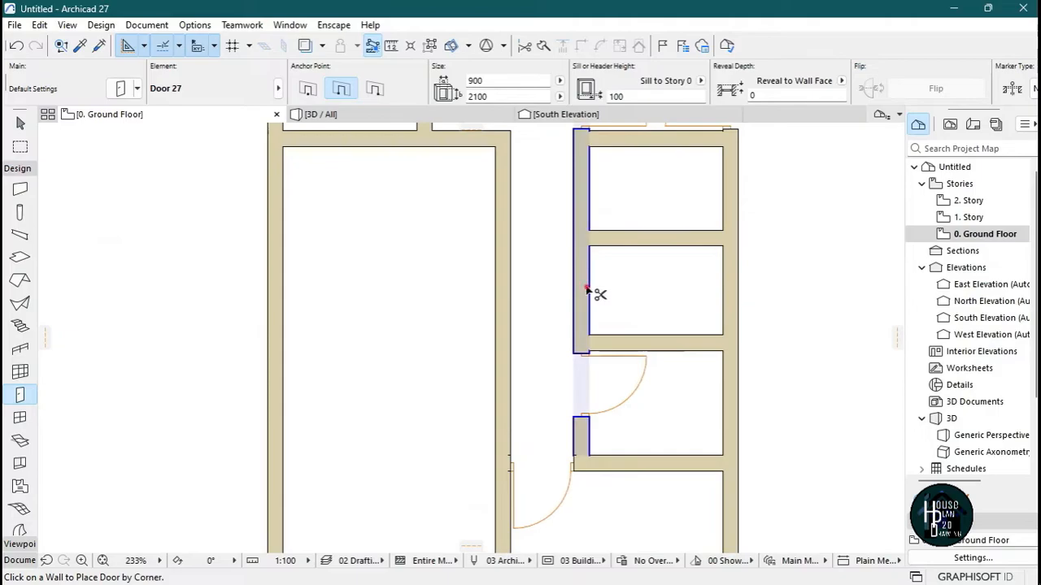
# Look over the upper rooms and the small rooms along the corridor to find walls still needing doors.
pyautogui.scroll(-5, 599, 249)
pyautogui.scroll(5, 622, 278)
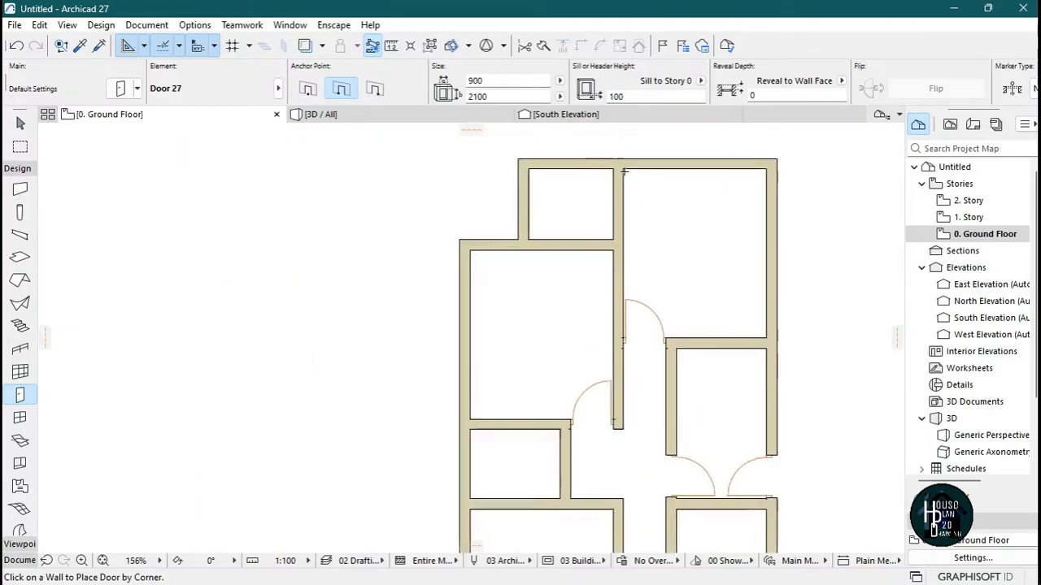
pyautogui.scroll(-2, 525, 242)
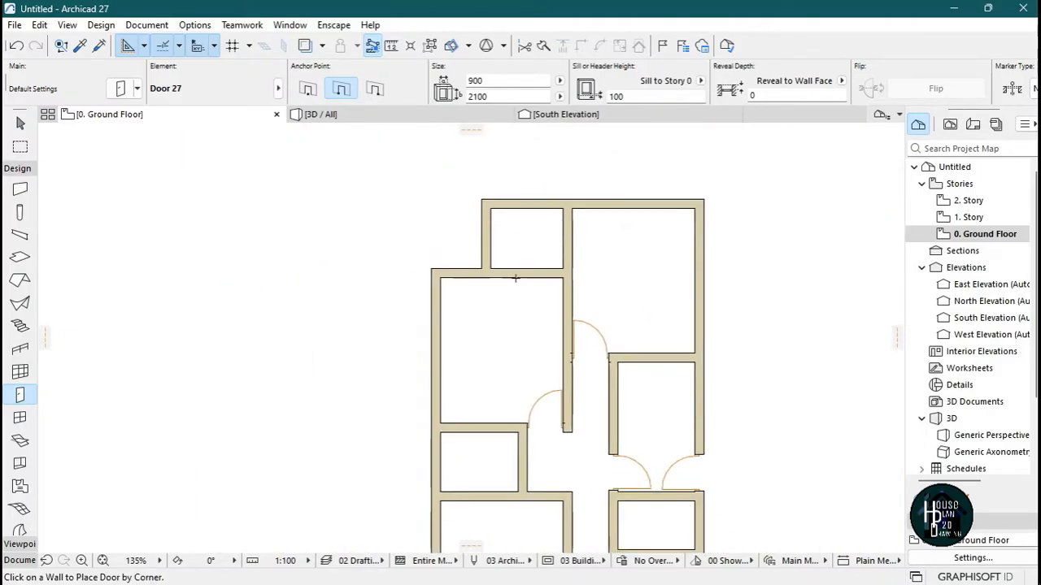
pyautogui.scroll(-2, 691, 367)
pyautogui.scroll(4, 699, 395)
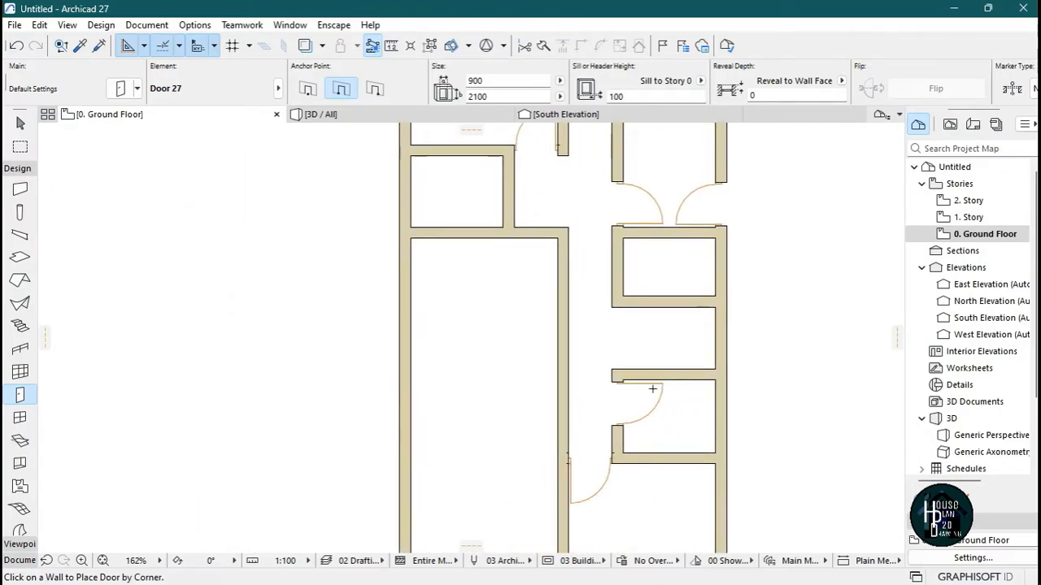
pyautogui.scroll(-3, 626, 412)
pyautogui.scroll(2, 660, 287)
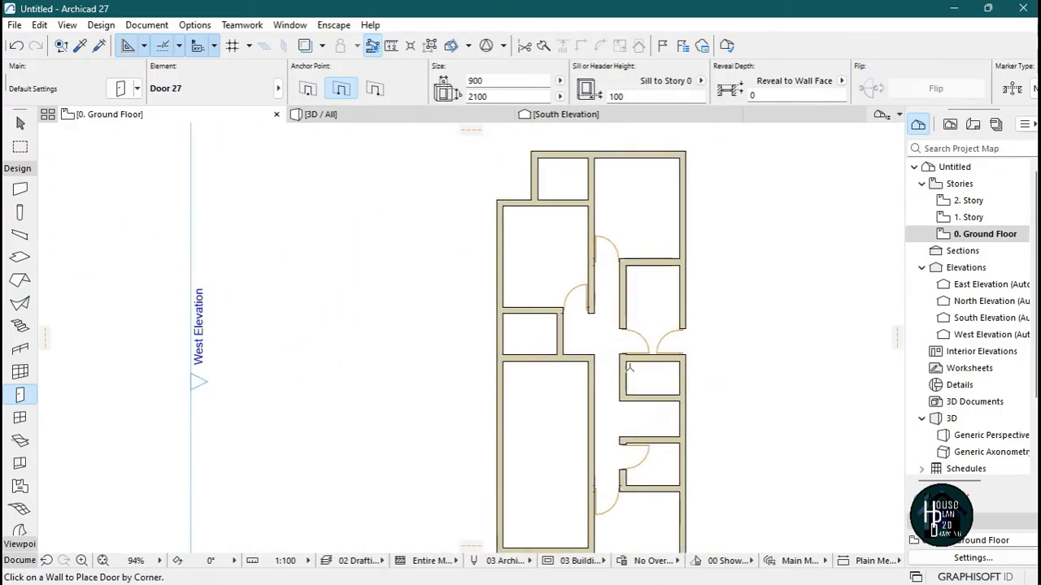
pyautogui.scroll(2, 630, 388)
pyautogui.scroll(-3, 639, 344)
pyautogui.scroll(5, 618, 344)
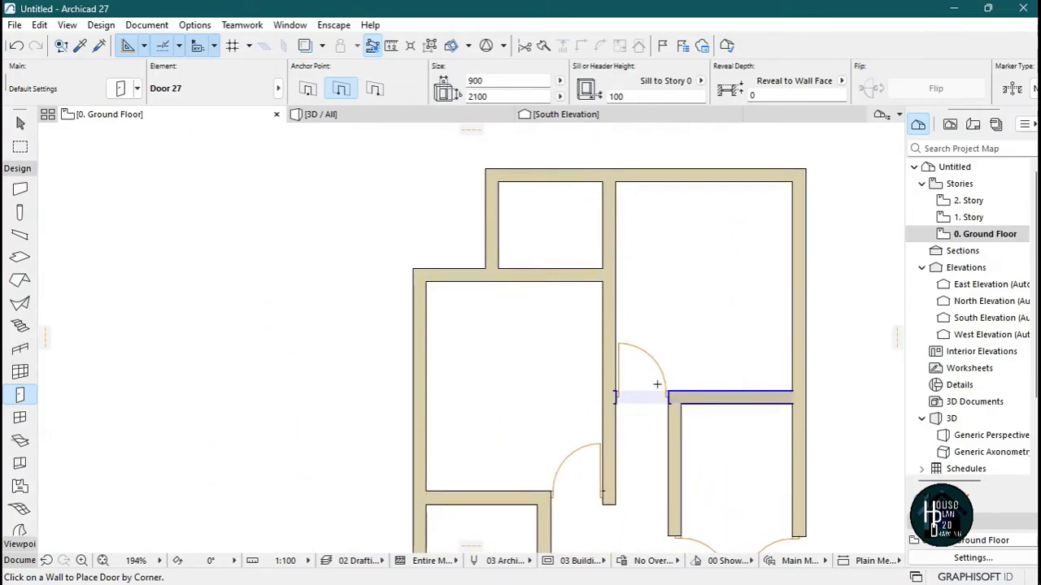
pyautogui.scroll(3, 644, 358)
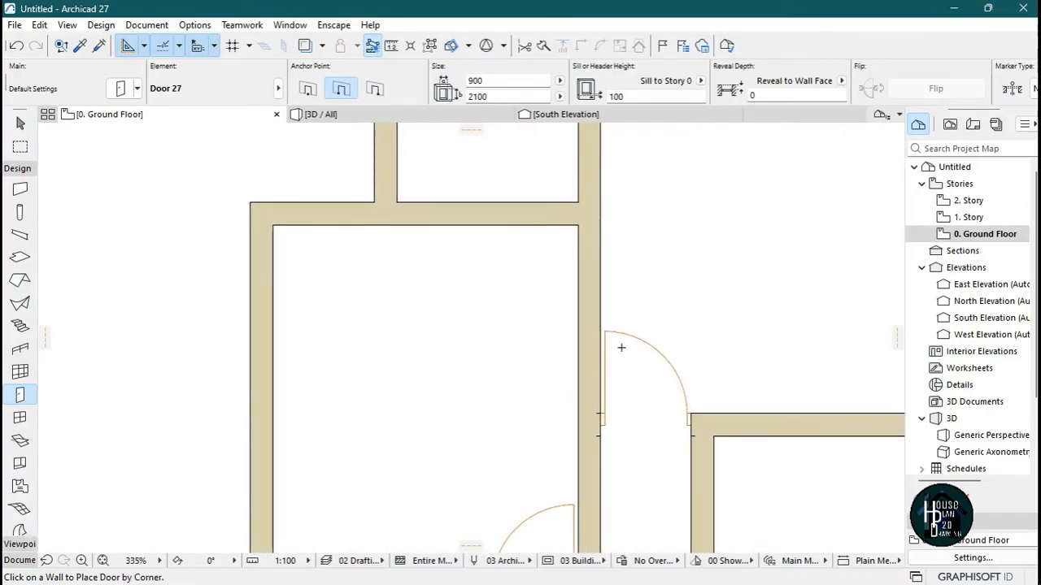
pyautogui.scroll(-3, 620, 348)
# Place a corner-anchored door in the wall between the upper left small room and the upper right room, opening into the small room.
pyautogui.scroll(5, 602, 308)
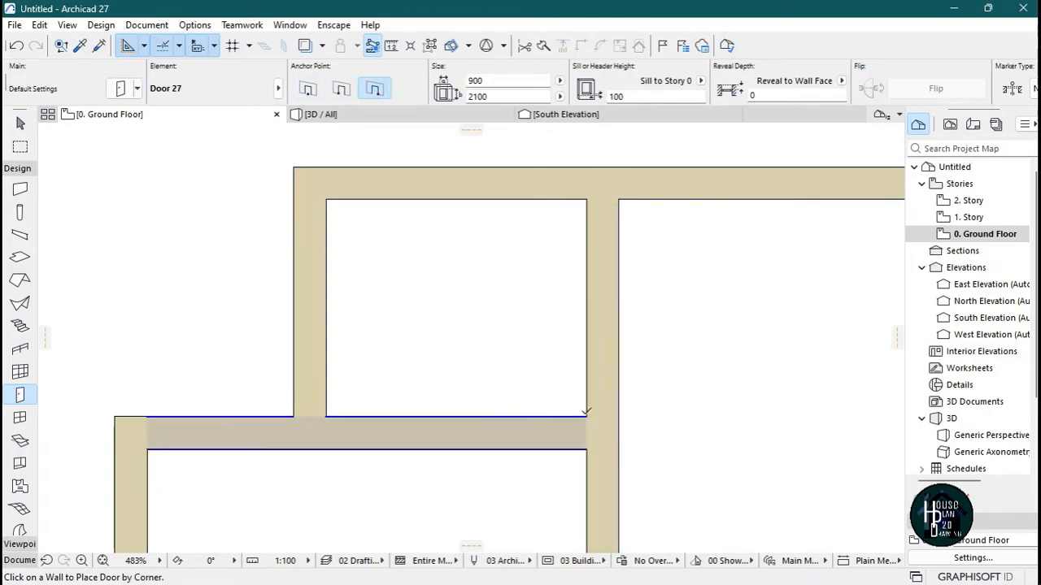
pyautogui.click(585, 415)
pyautogui.click(585, 409)
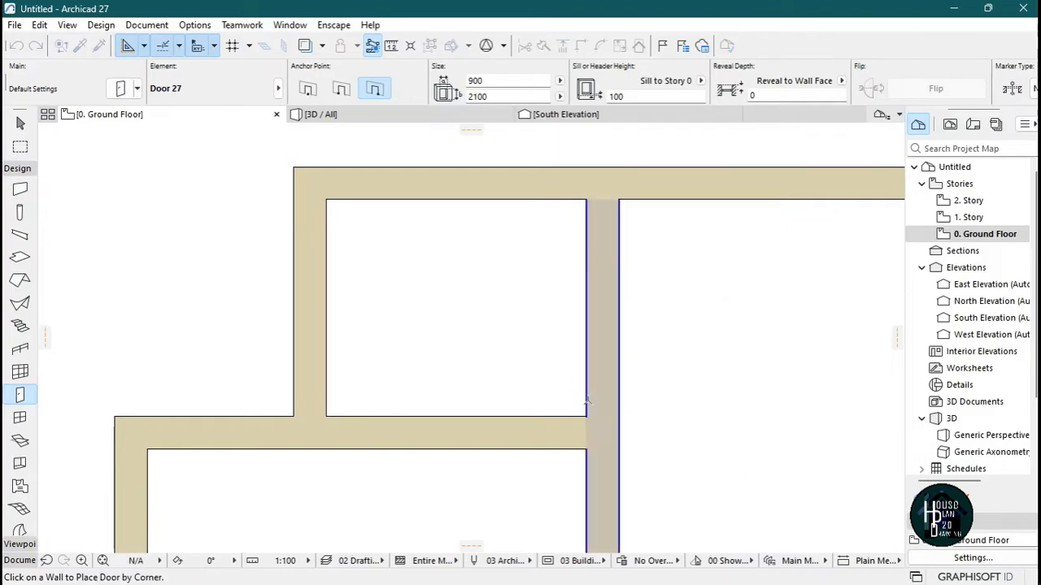
pyautogui.click(585, 410)
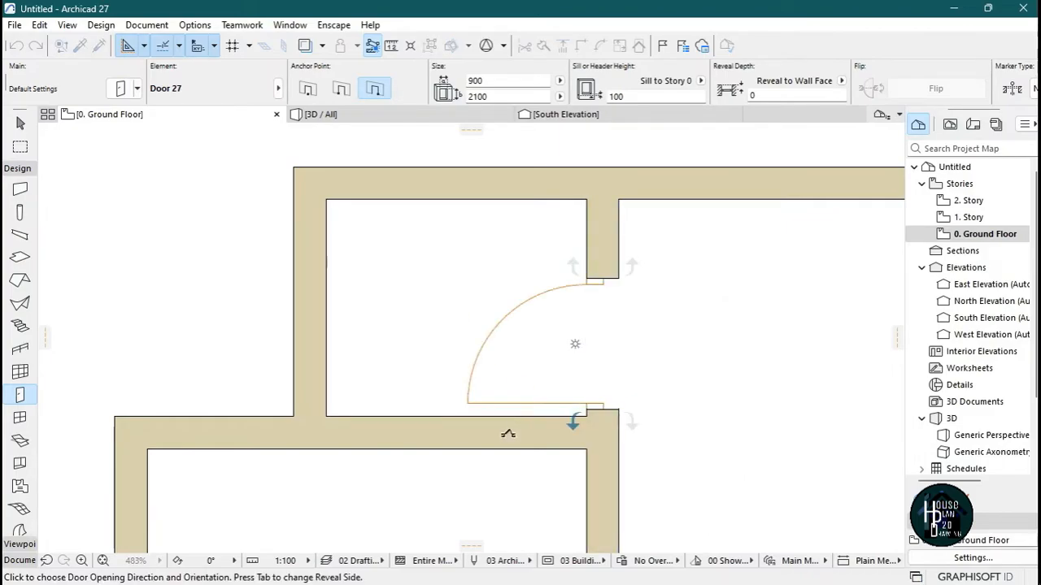
pyautogui.click(513, 381)
pyautogui.press('Escape')
# Set the width of the upper left small room's door to 750.
pyautogui.scroll(-4, 520, 304)
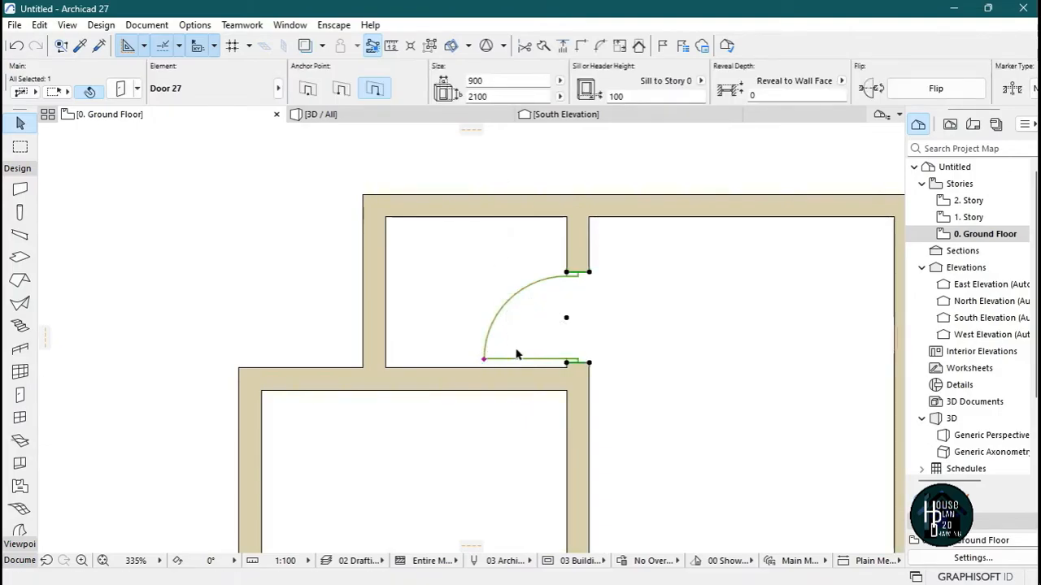
pyautogui.press('Escape')
pyautogui.click(505, 281)
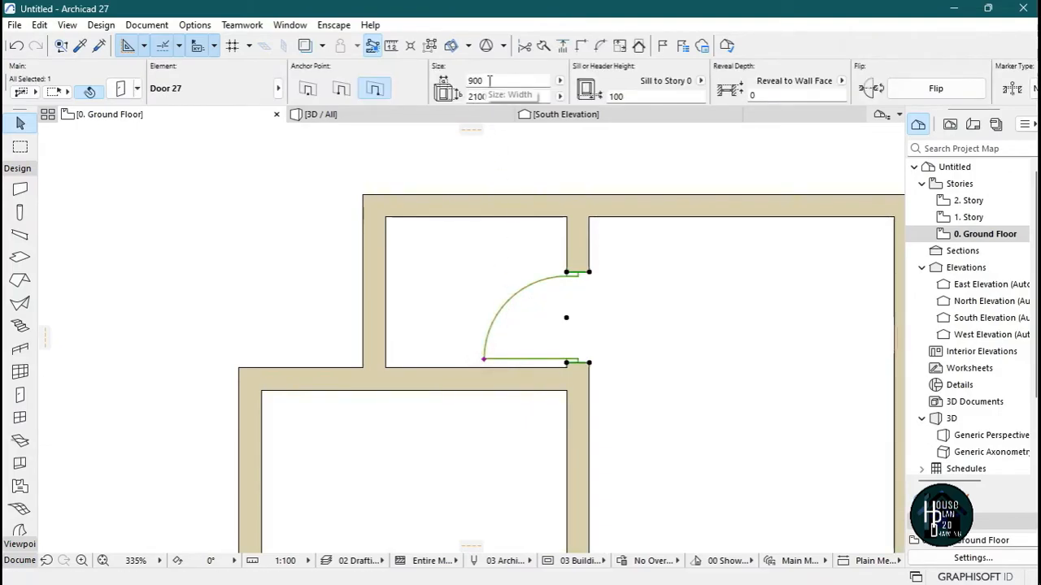
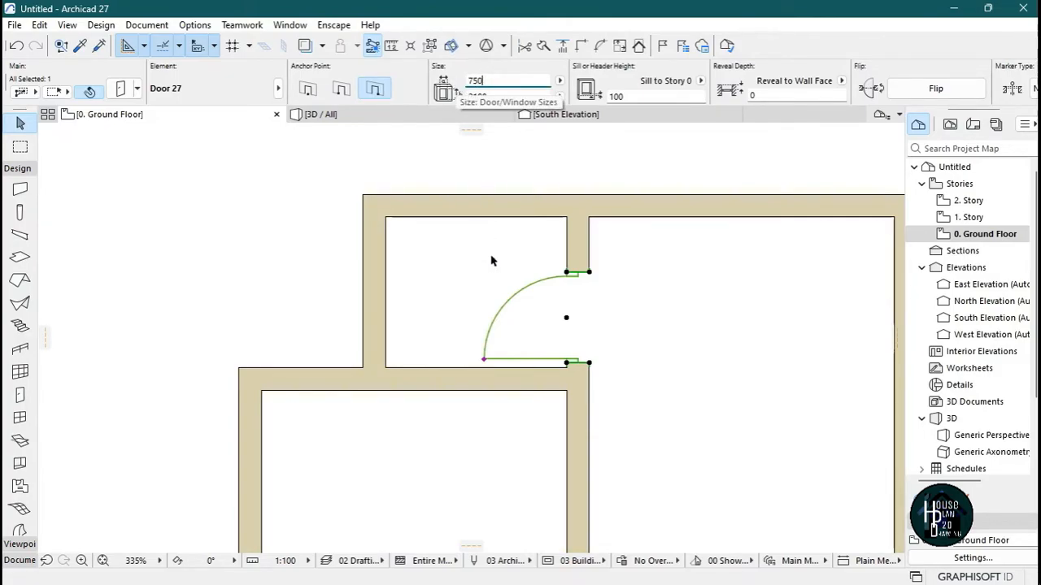
pyautogui.scroll(3, 574, 362)
pyautogui.scroll(-5, 581, 318)
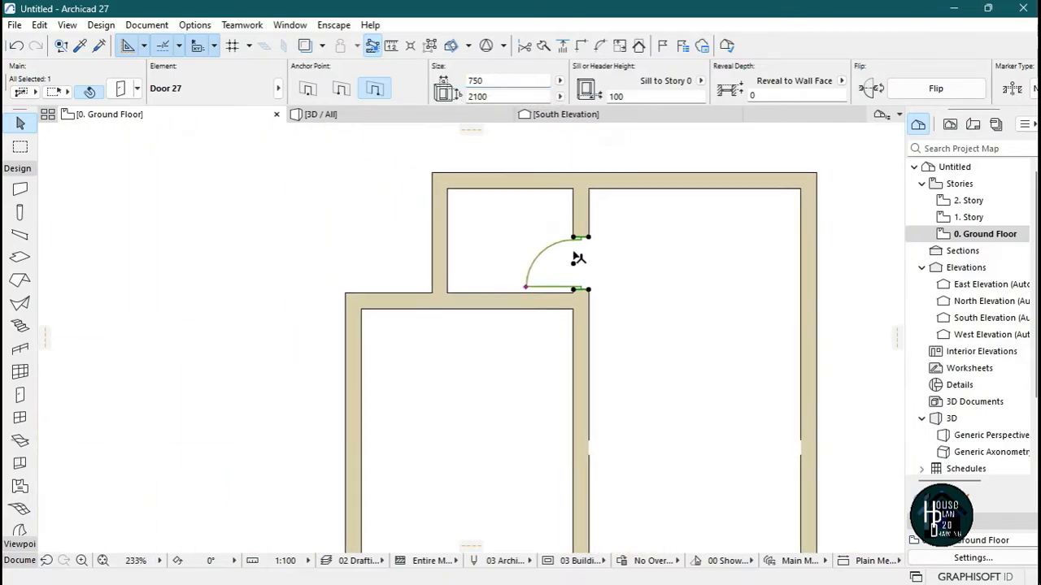
pyautogui.click(601, 257)
# Place a 750 wide door with the upper small room door's settings in the top wall of the middle left small room, opening inward beside its right wall.
pyautogui.scroll(-5, 606, 241)
pyautogui.scroll(8, 604, 246)
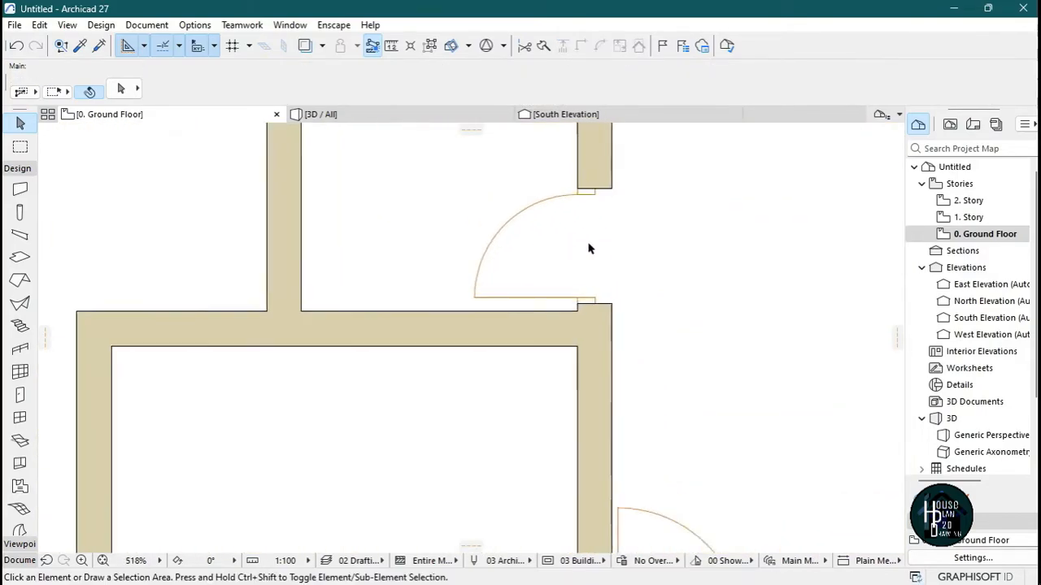
pyautogui.scroll(3, 589, 249)
pyautogui.keyDown('alt'); pyautogui.click(520, 274); pyautogui.keyUp('alt')
pyautogui.scroll(-12, 555, 225)
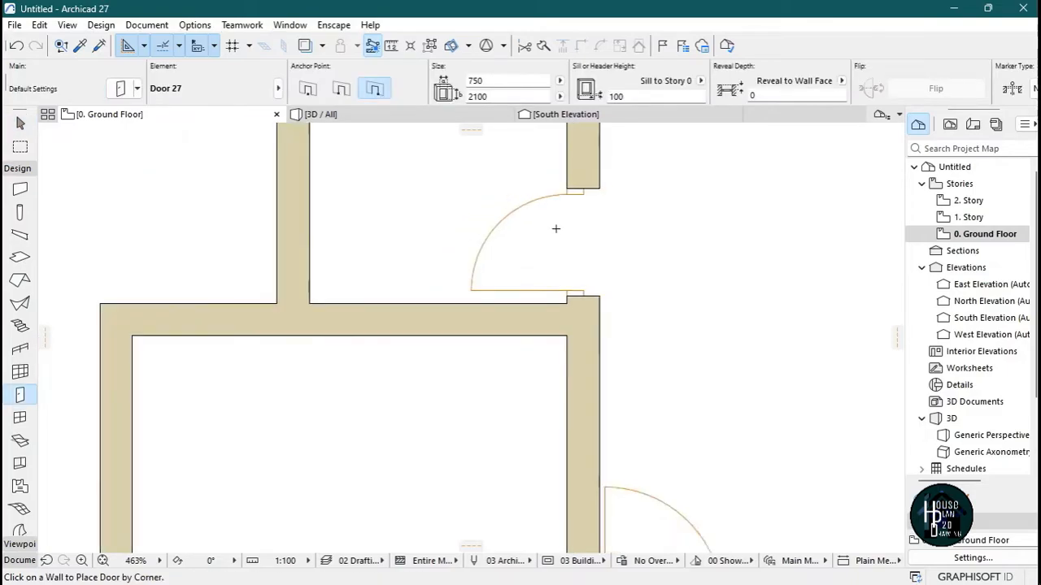
pyautogui.scroll(10, 529, 304)
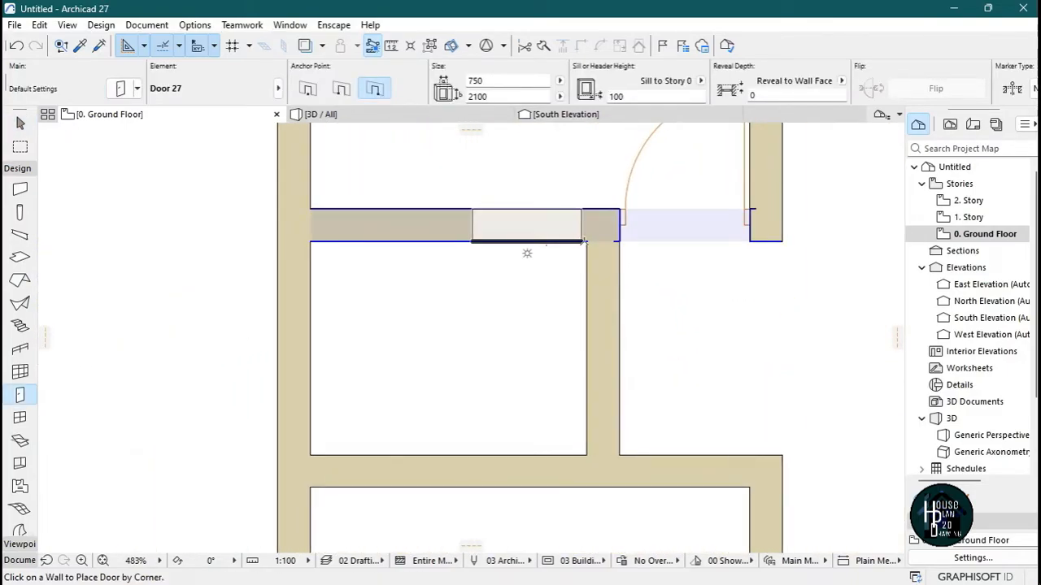
pyautogui.click(527, 253)
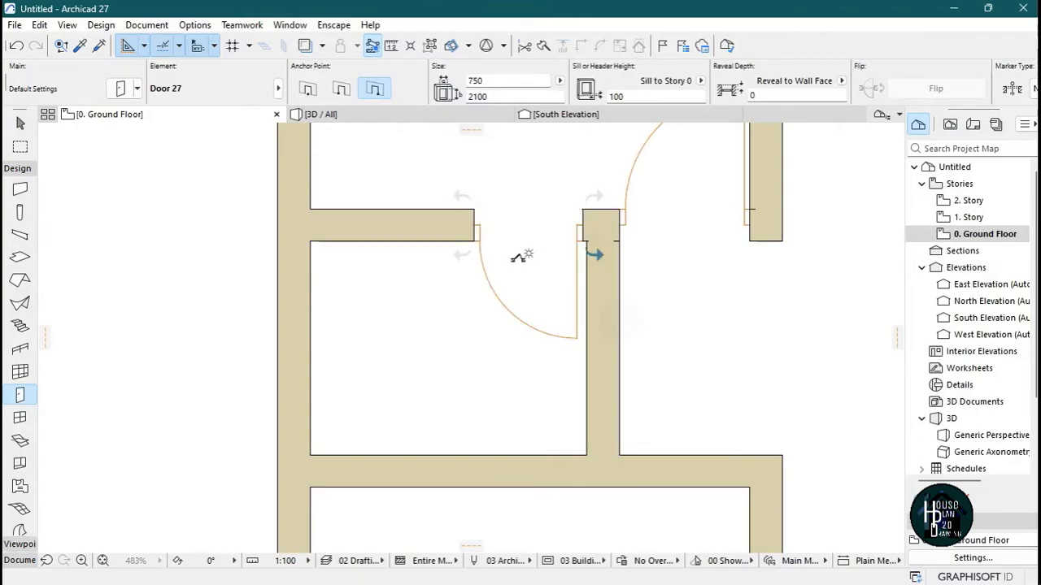
# Place another 750 wide door in the corridor wall of the uppermost of the three small rooms, hinged at its upper end and opening inward.
pyautogui.scroll(-10, 536, 244)
pyautogui.scroll(8, 604, 292)
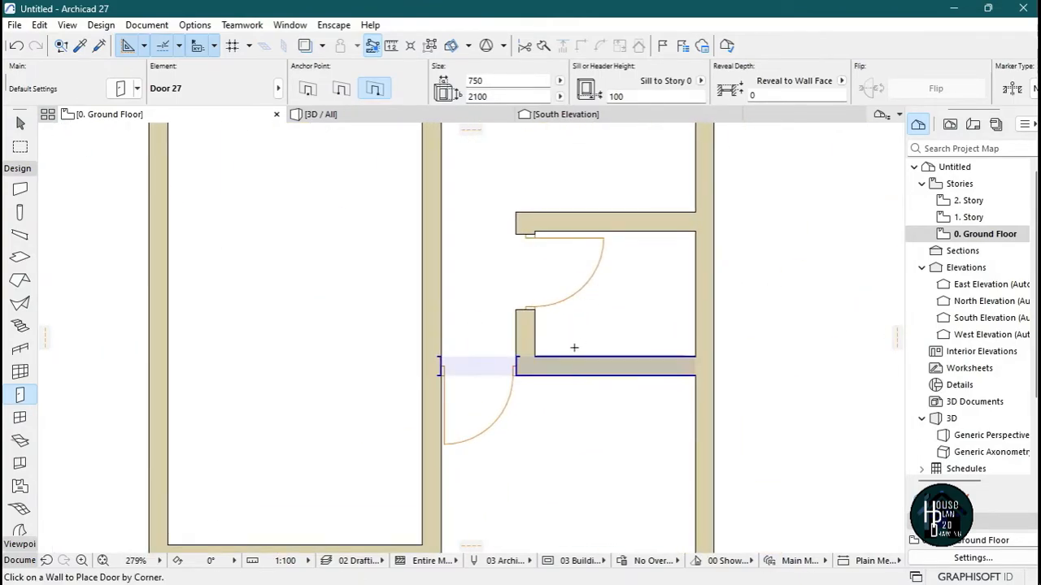
pyautogui.scroll(-6, 575, 341)
pyautogui.scroll(6, 567, 253)
pyautogui.click(552, 301)
pyautogui.click(601, 302)
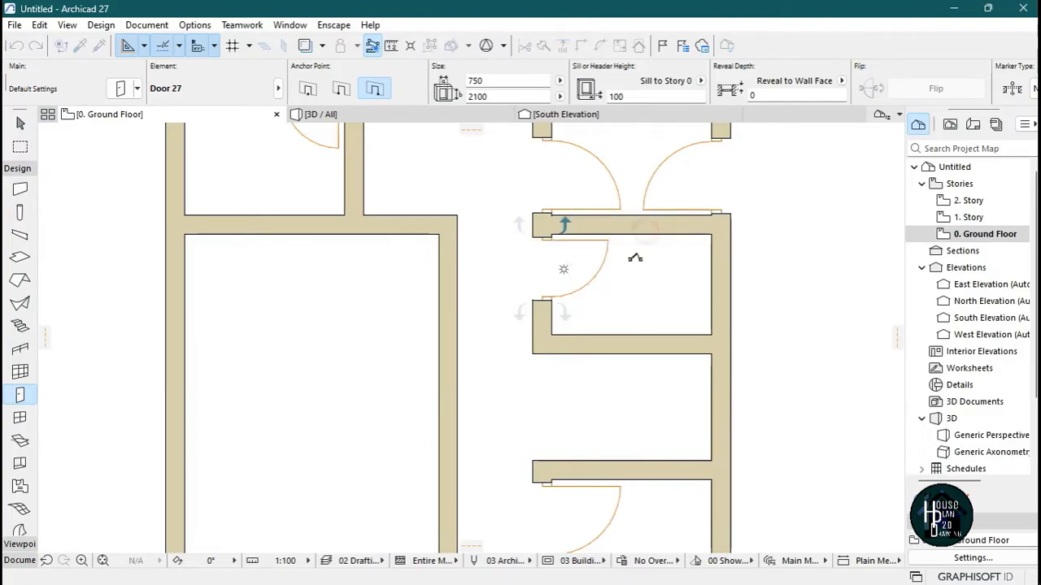
pyautogui.scroll(-8, 612, 324)
pyautogui.scroll(1, 611, 324)
pyautogui.press('Escape')
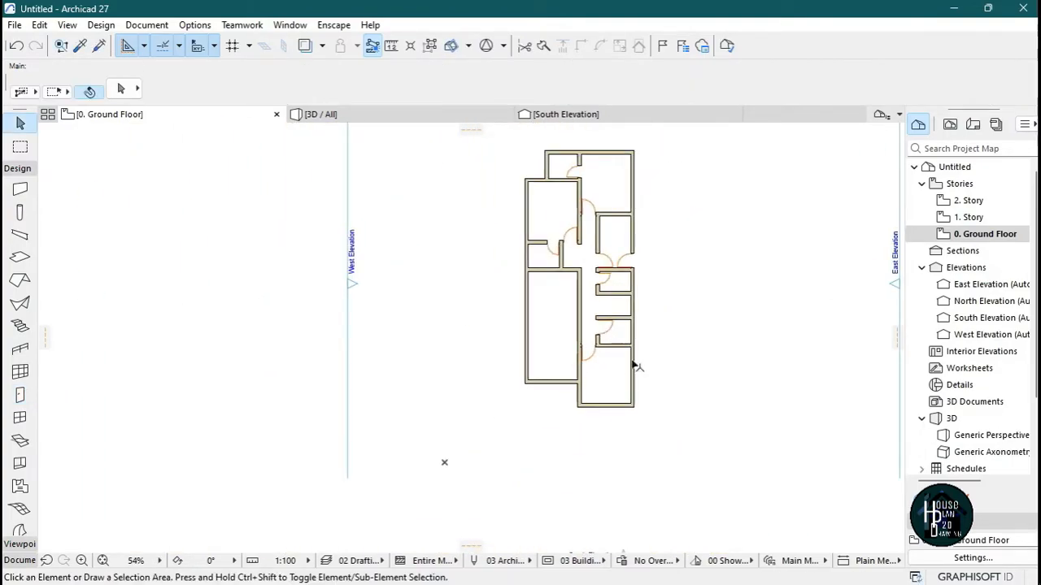
# Try a 750 wide single door in the bottom wall of the large lower left room and delete it.
pyautogui.scroll(-3, 604, 308)
pyautogui.scroll(10, 604, 387)
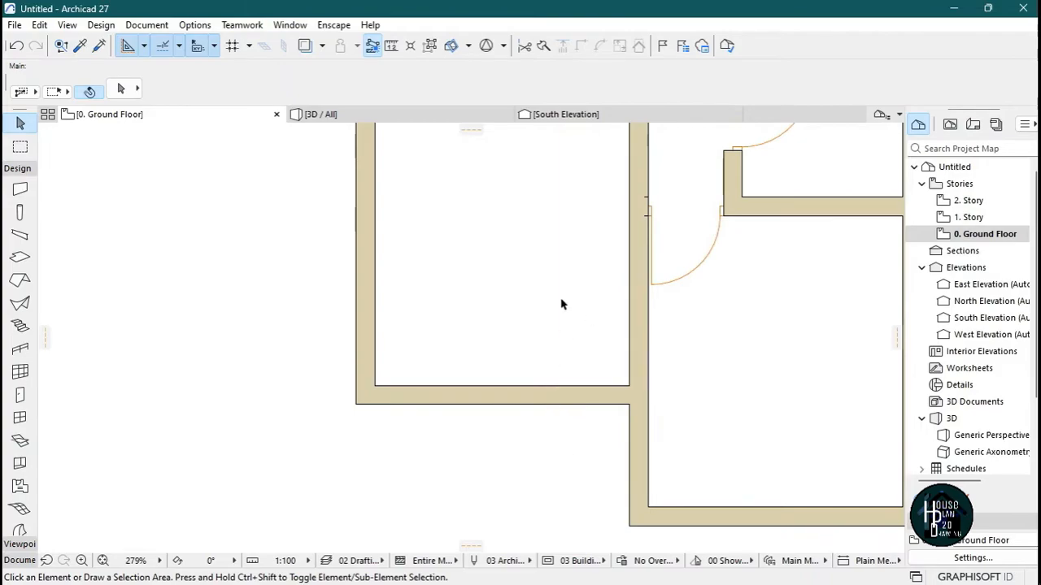
pyautogui.scroll(-6, 601, 404)
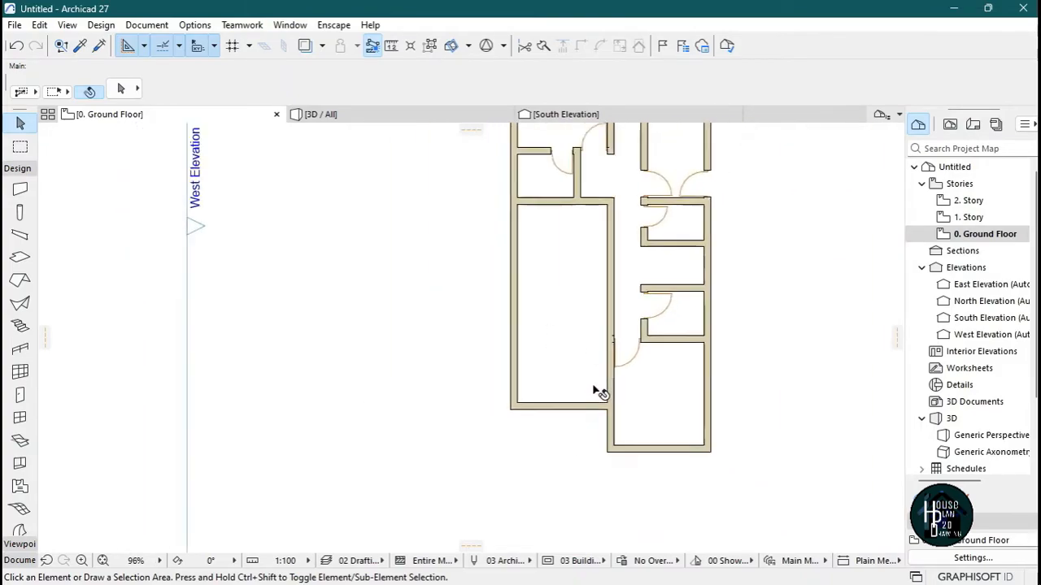
pyautogui.scroll(3, 596, 392)
pyautogui.click(20, 395)
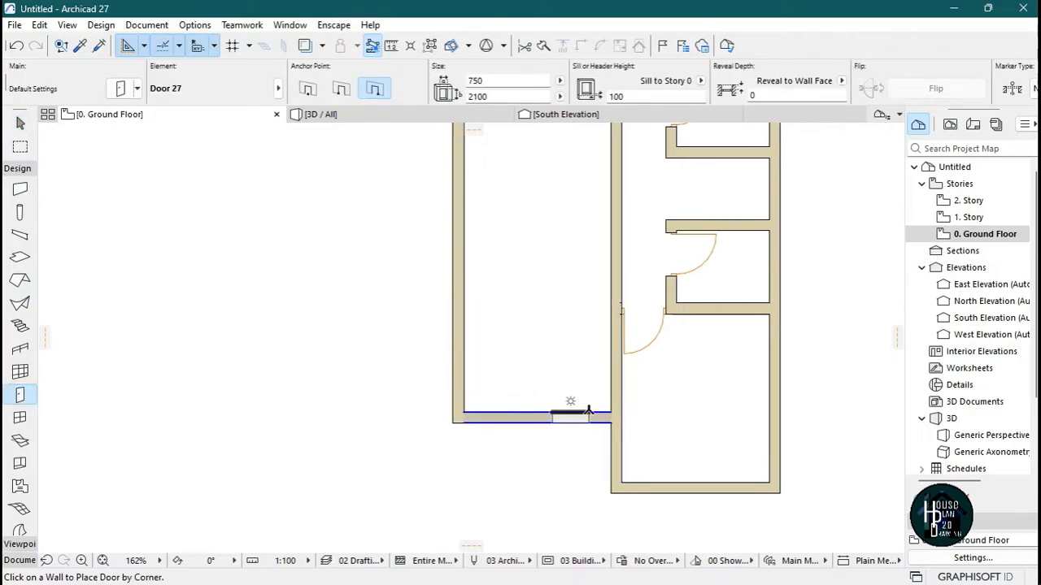
pyautogui.click(635, 371)
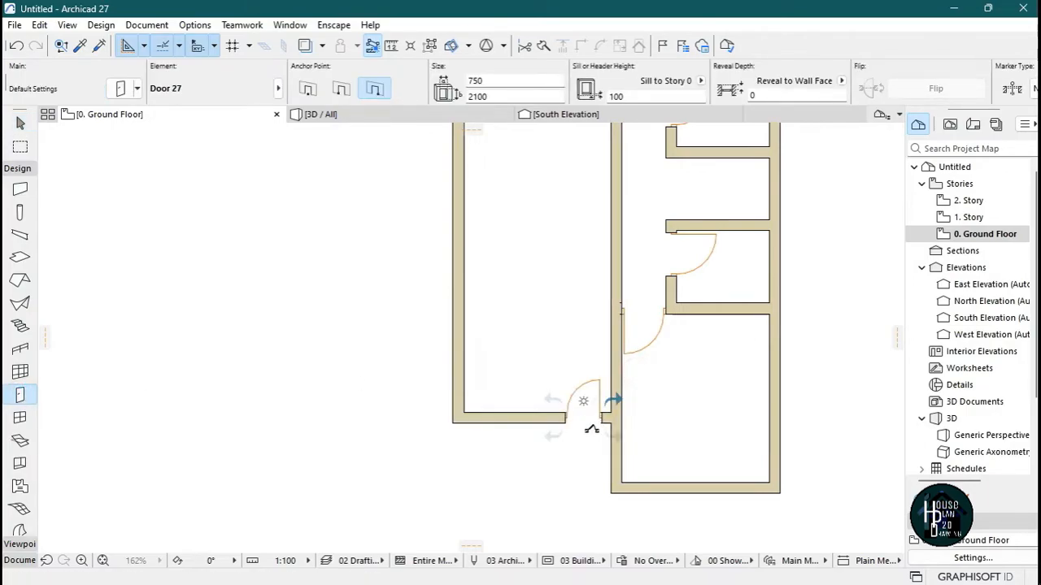
pyautogui.scroll(5, 589, 411)
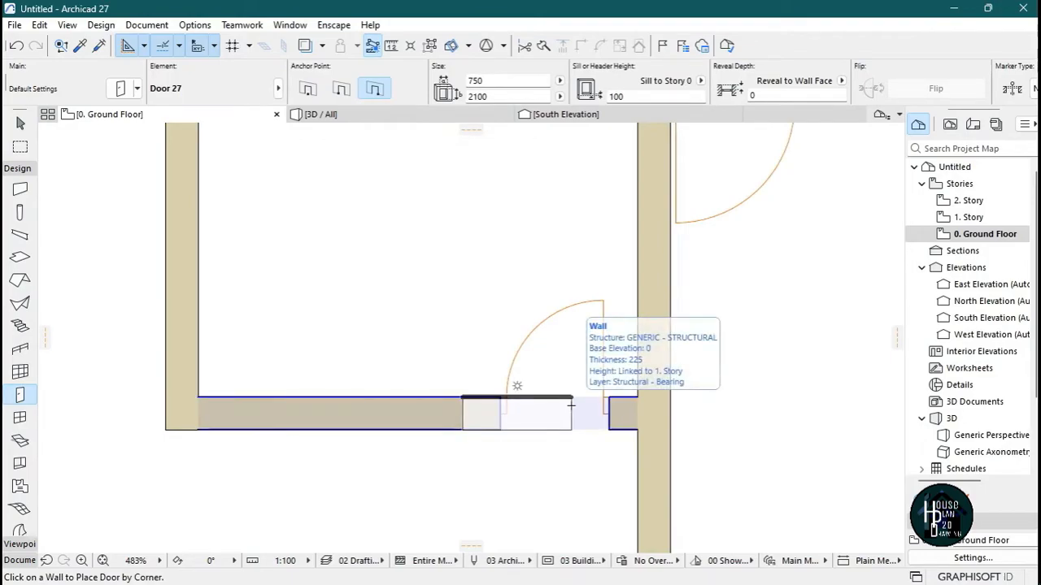
pyautogui.press('Escape')
pyautogui.press('Delete')
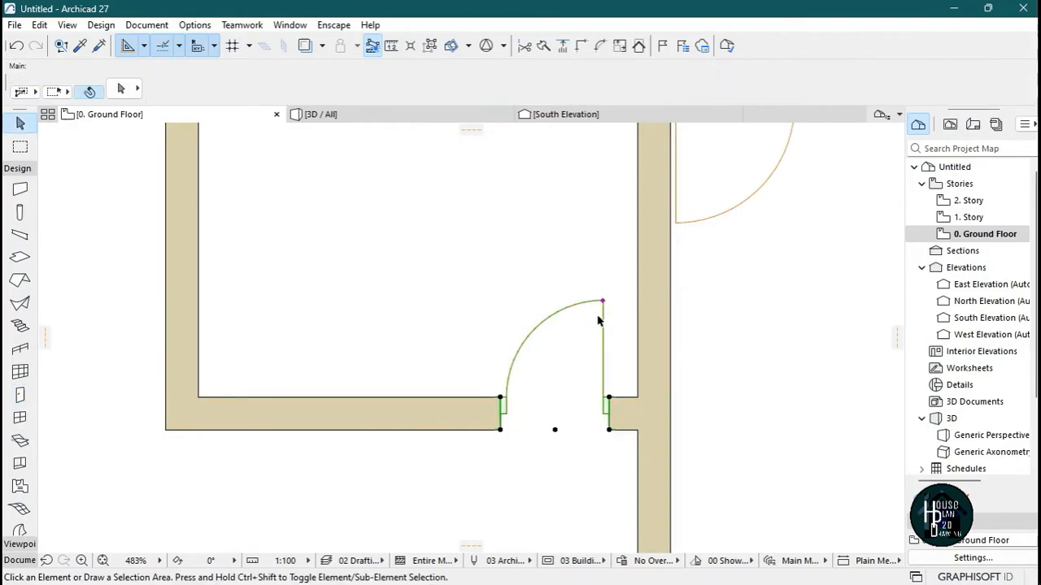
# Set the door defaults to the hinged type Double Door Asymmetric 27 with a width of 1200.
pyautogui.click(20, 397)
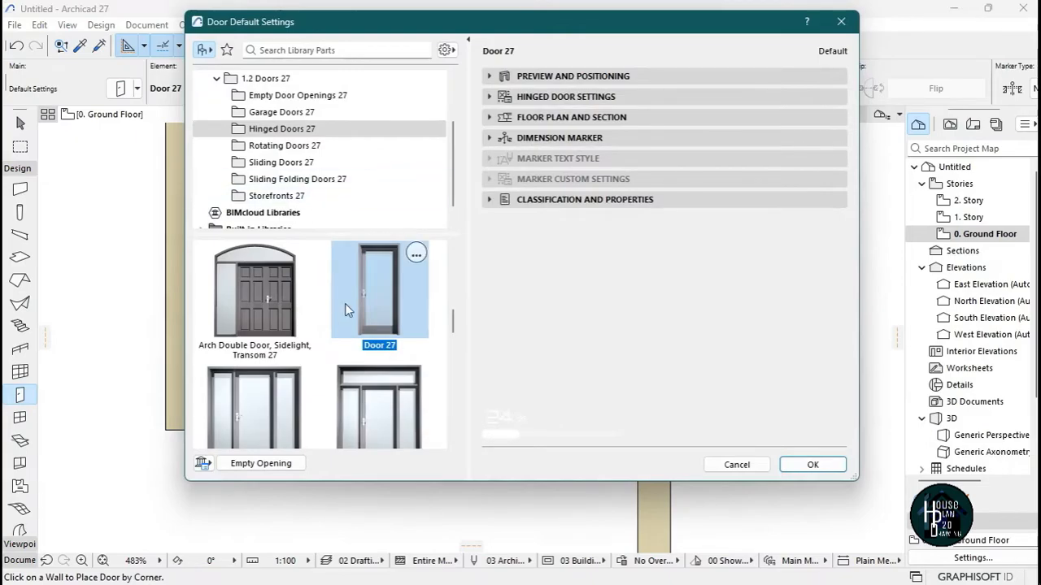
pyautogui.scroll(-3, 345, 304)
pyautogui.scroll(-1, 325, 161)
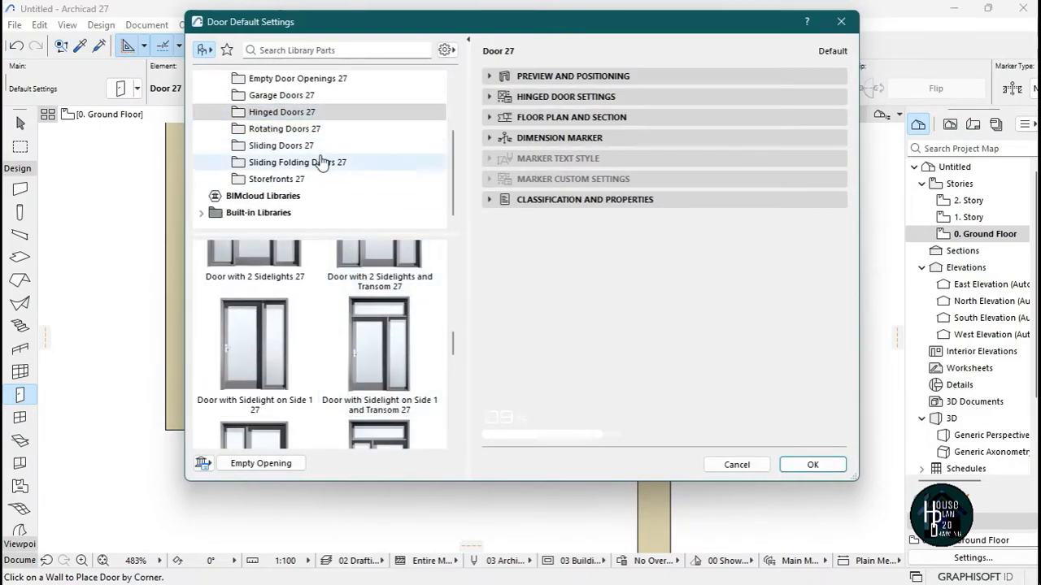
pyautogui.scroll(3, 329, 161)
pyautogui.scroll(-3, 313, 200)
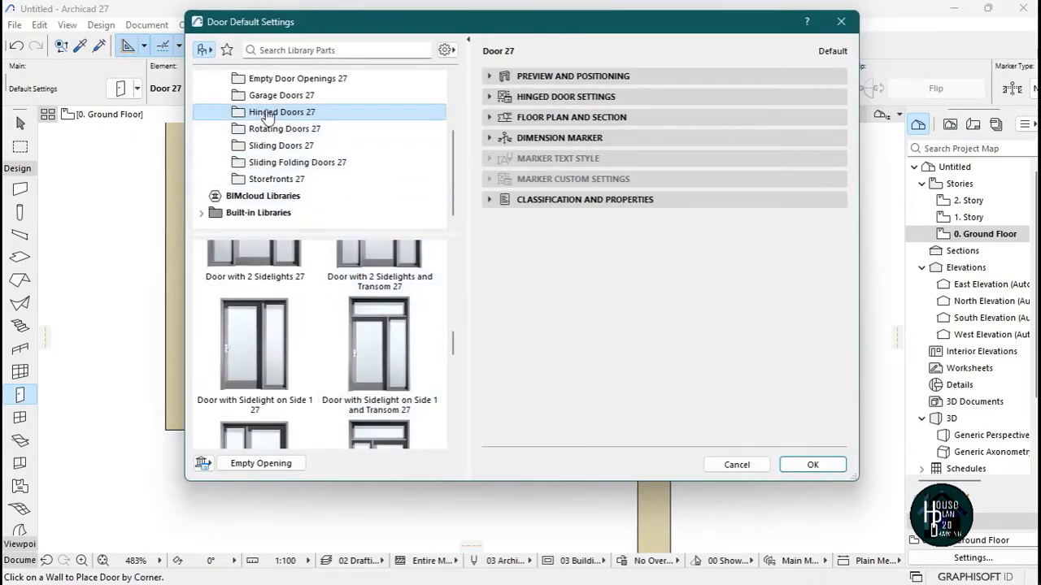
pyautogui.scroll(-2, 358, 370)
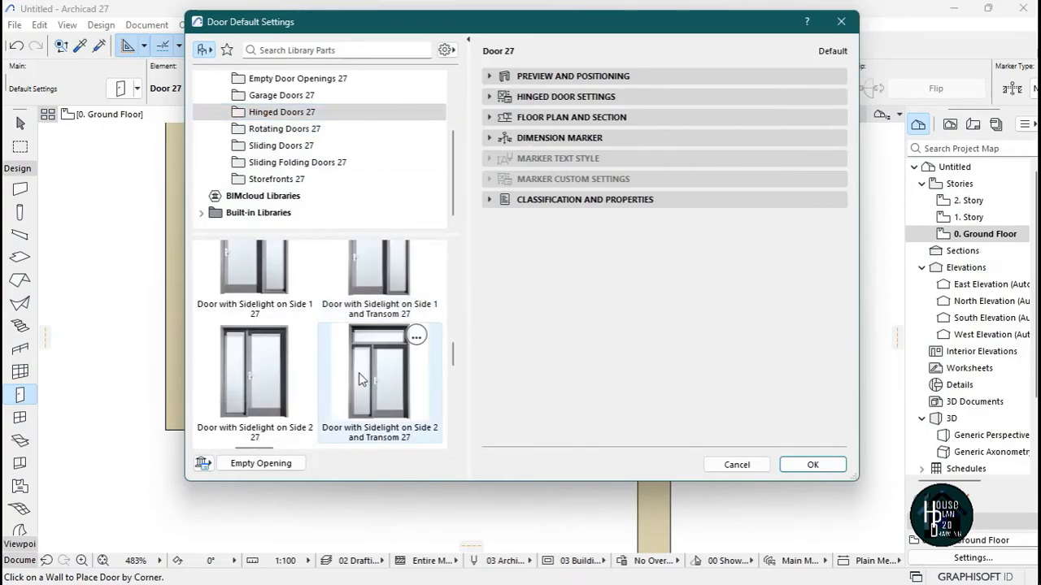
pyautogui.scroll(-2, 361, 375)
pyautogui.scroll(-2, 361, 376)
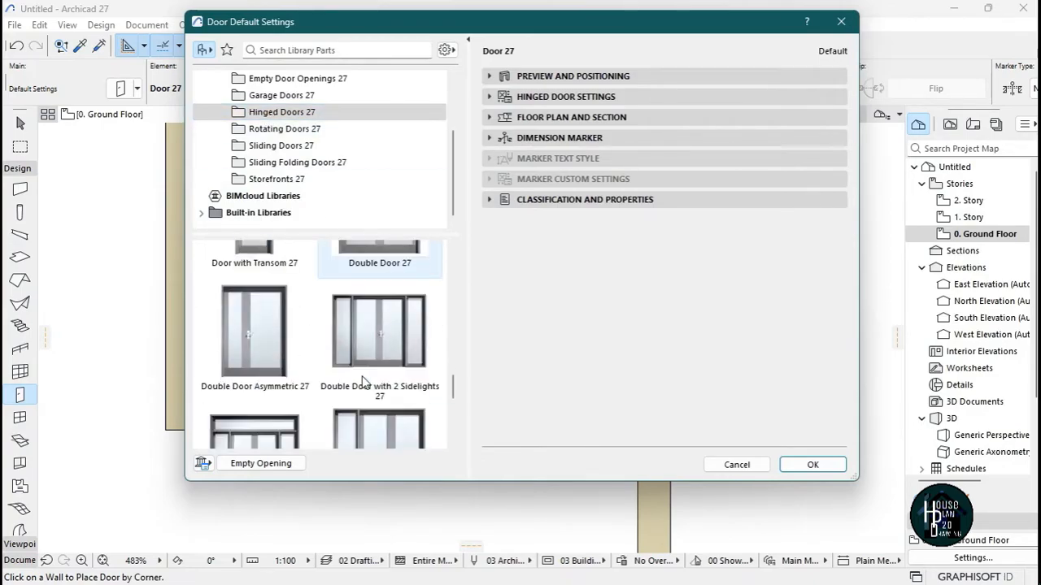
pyautogui.click(239, 351)
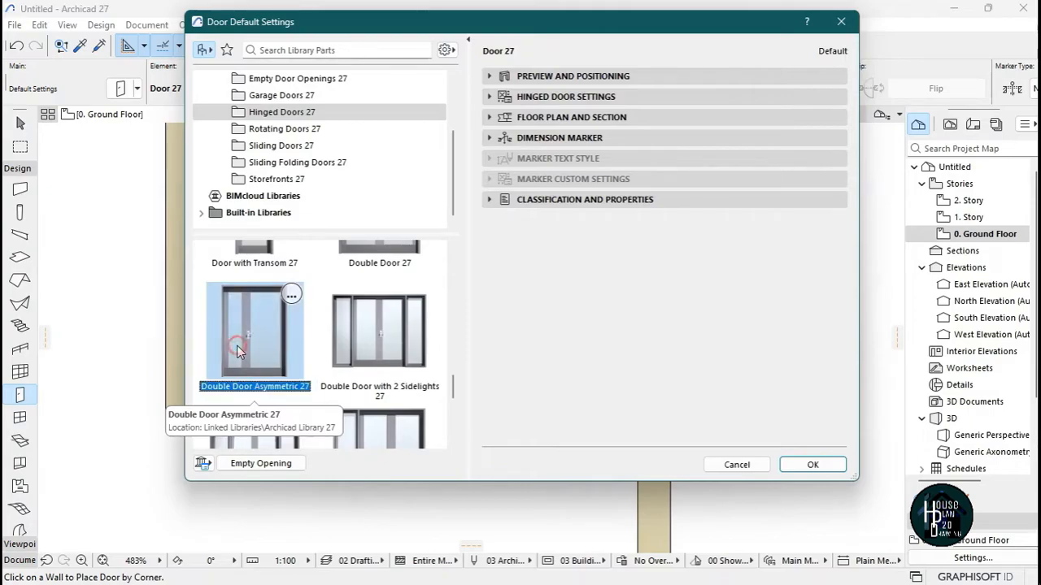
pyautogui.click(622, 79)
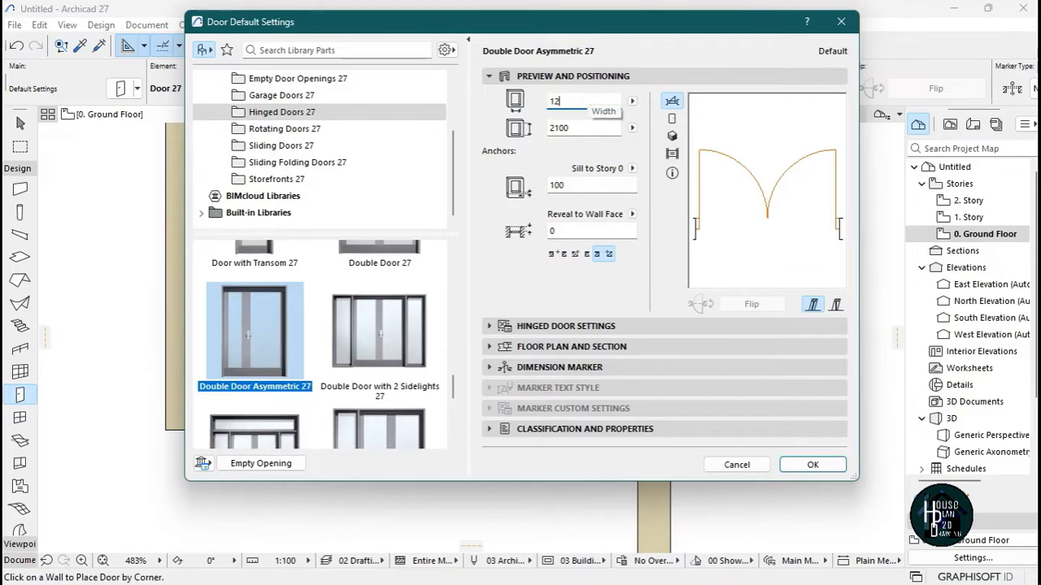
pyautogui.click(813, 466)
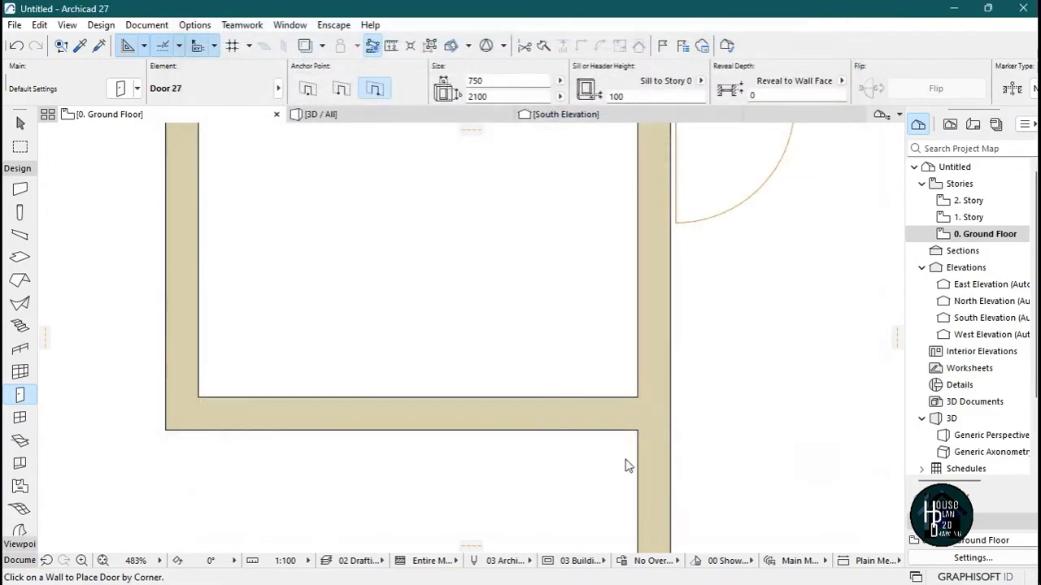
# Place the asymmetric double door at the right end of the large lower left room's bottom wall, opening inward with the wide leaf on the left.
pyautogui.click(564, 397)
pyautogui.click(638, 398)
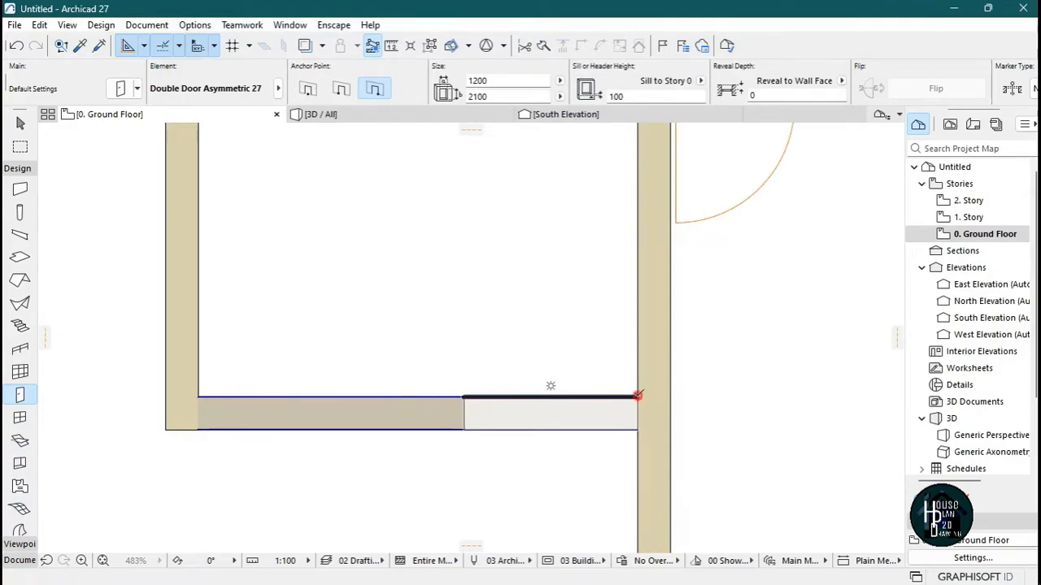
pyautogui.click(323, 254)
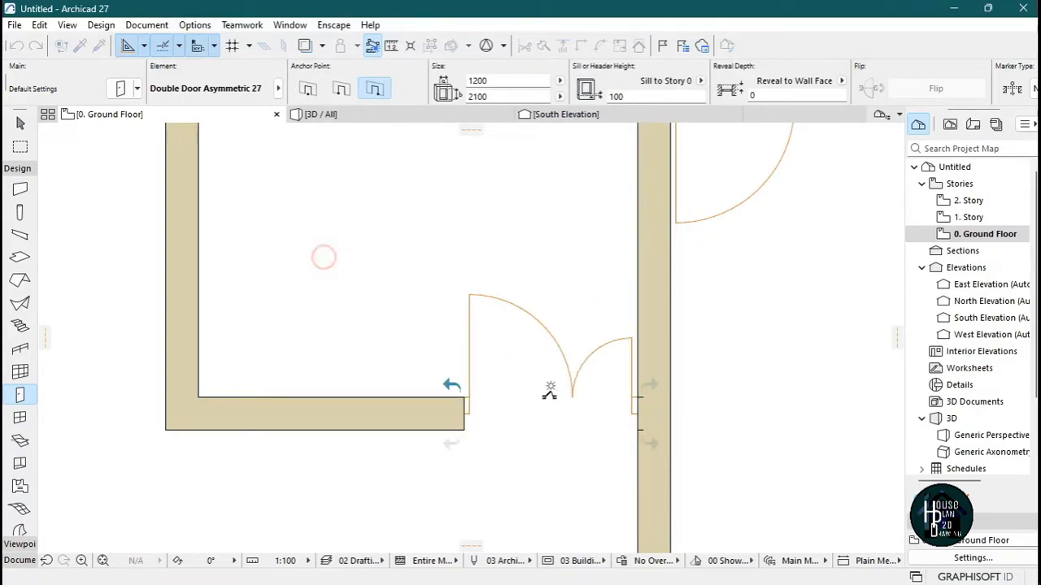
pyautogui.scroll(-4, 581, 369)
pyautogui.scroll(5, 579, 360)
# Swing the narrow leaf of the asymmetric double door partly closed.
pyautogui.press('Escape')
pyautogui.click(440, 266)
pyautogui.click(633, 320)
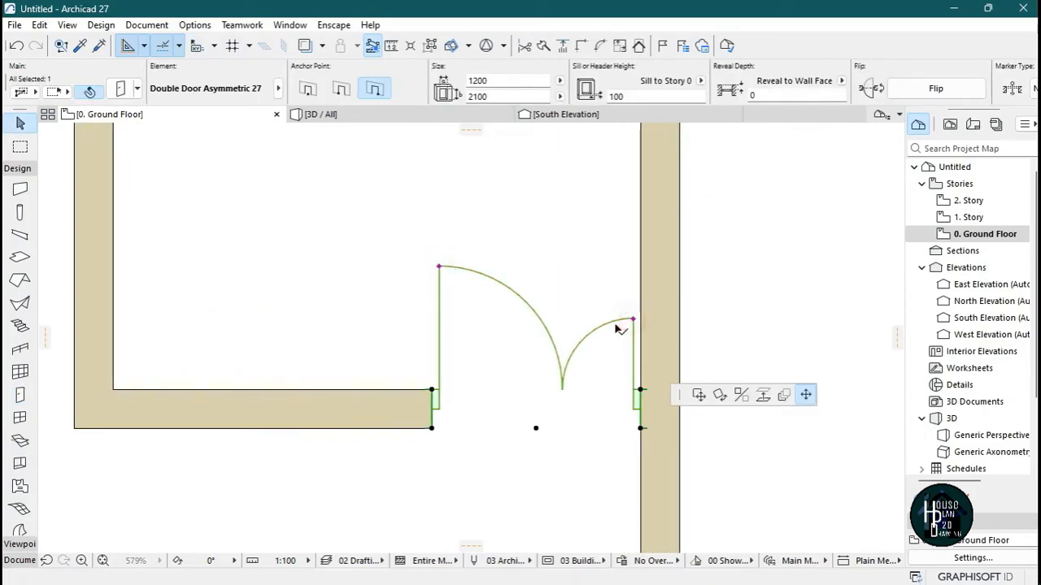
pyautogui.click(599, 328)
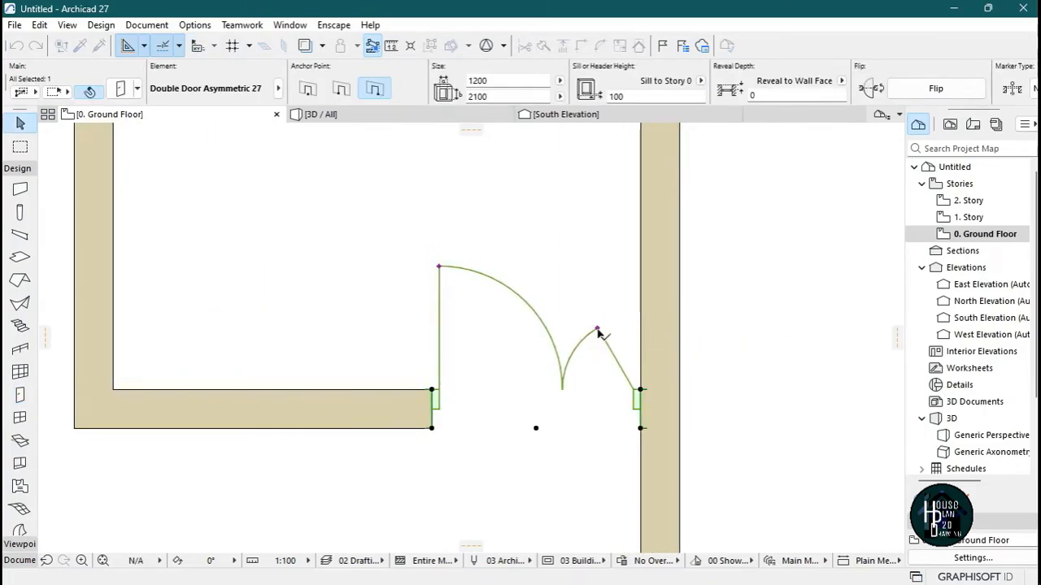
pyautogui.press('Escape')
pyautogui.scroll(-6, 606, 349)
pyautogui.scroll(4, 572, 410)
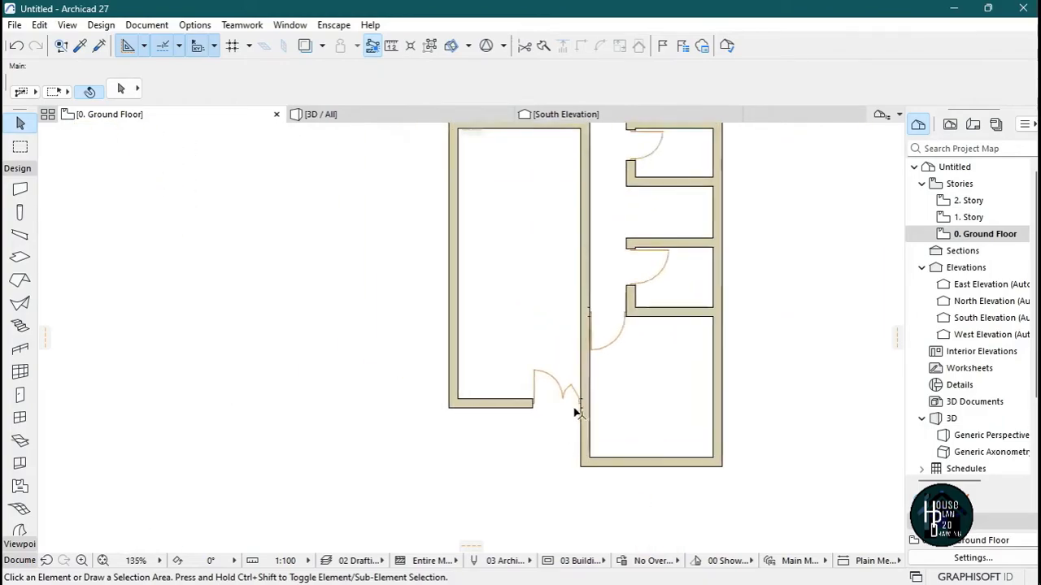
pyautogui.scroll(-7, 560, 407)
pyautogui.scroll(9, 569, 407)
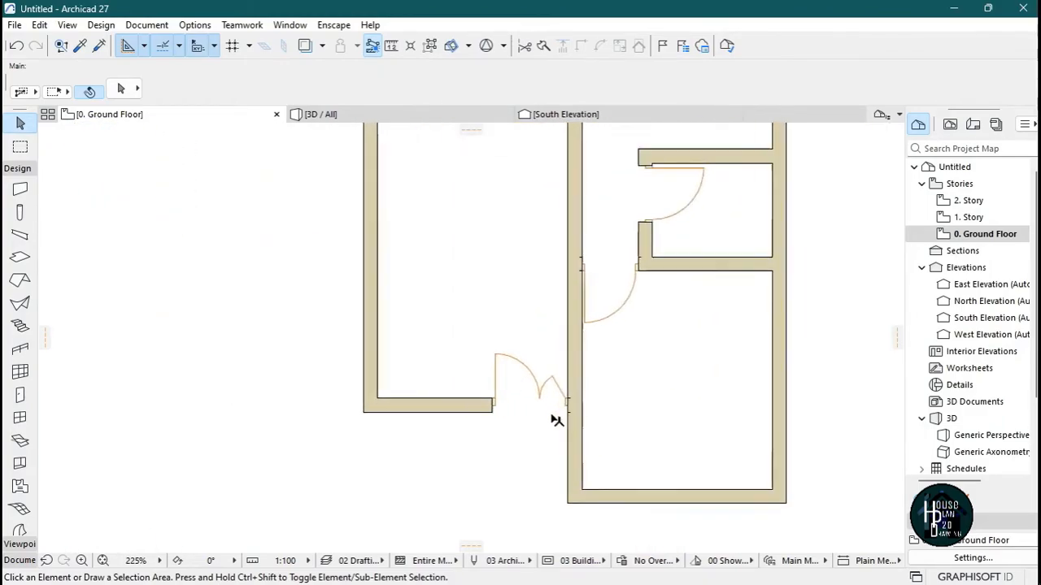
# Place a mirrored double door with the same settings further left in the bottom wall, wide leaf on the right, and delete the original double door.
pyautogui.click(478, 337)
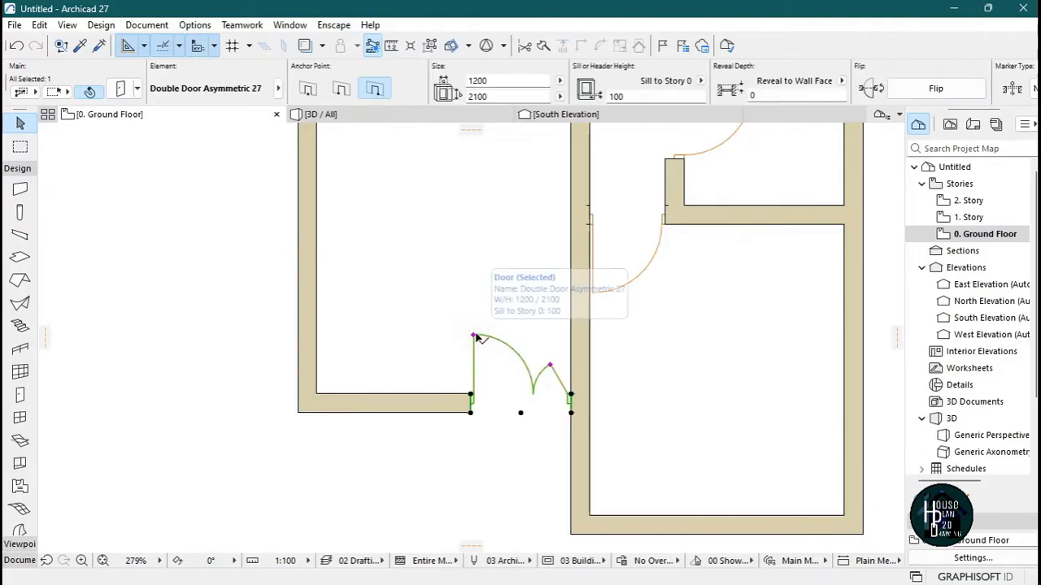
pyautogui.press('Escape')
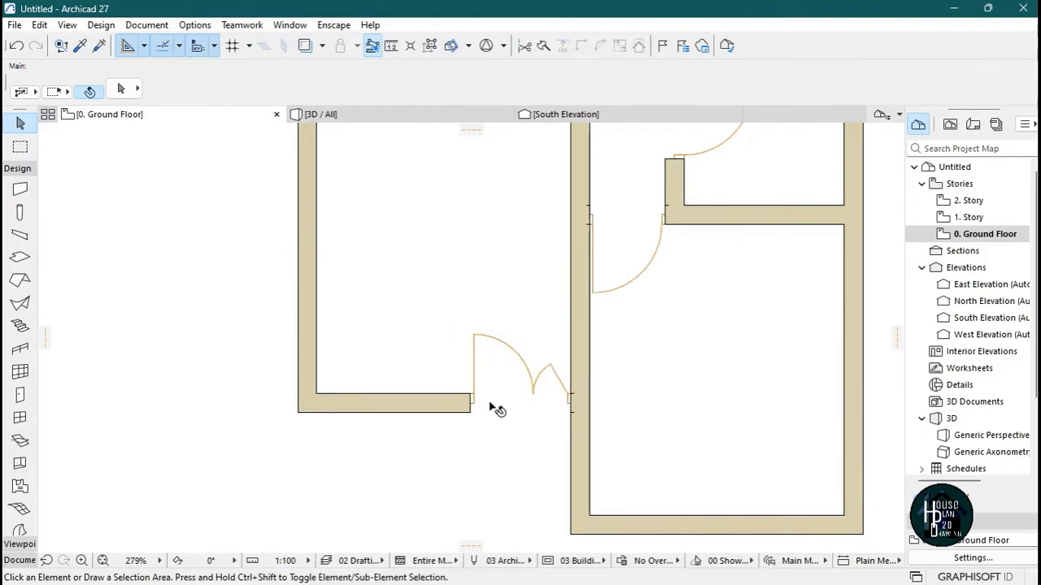
pyautogui.keyDown('alt'); pyautogui.click(483, 329); pyautogui.keyUp('alt')
pyautogui.click(425, 394)
pyautogui.click(492, 267)
pyautogui.press('Escape')
pyautogui.click(475, 336)
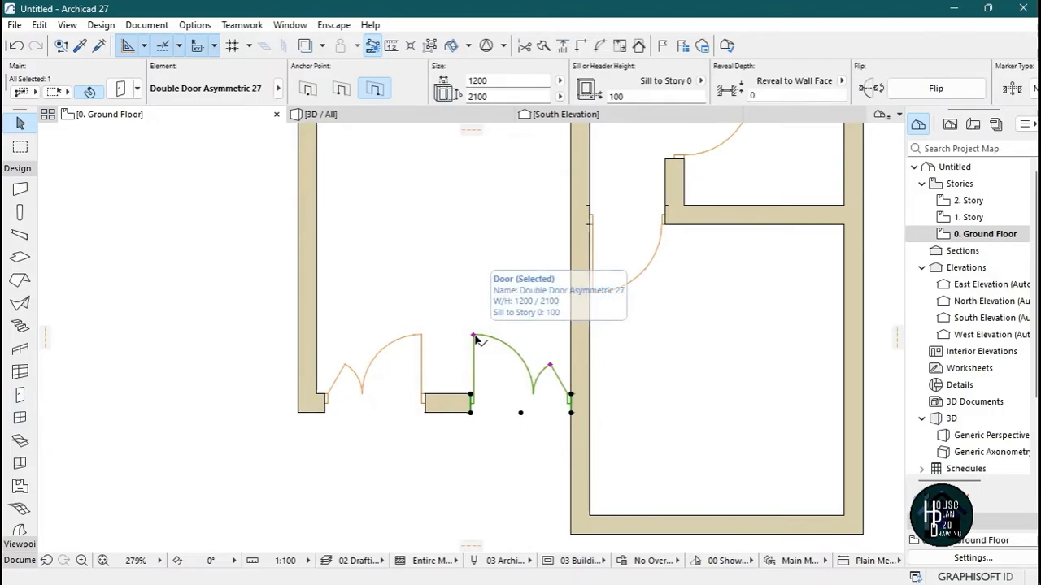
pyautogui.press('Delete')
# Move the mirrored double door along the bottom wall to the large room's lower right inner corner.
pyautogui.click(422, 336)
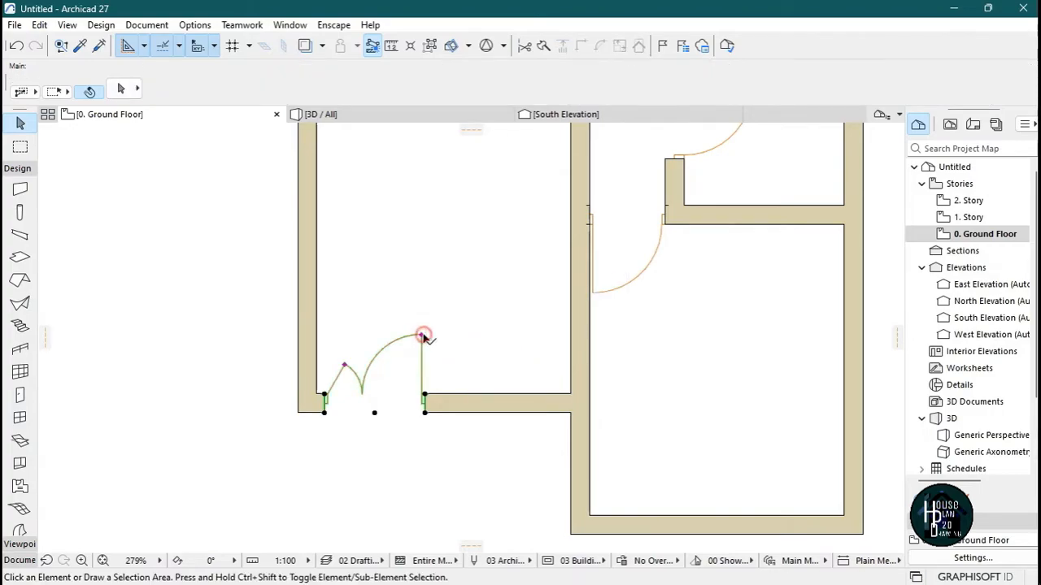
pyautogui.click(425, 395)
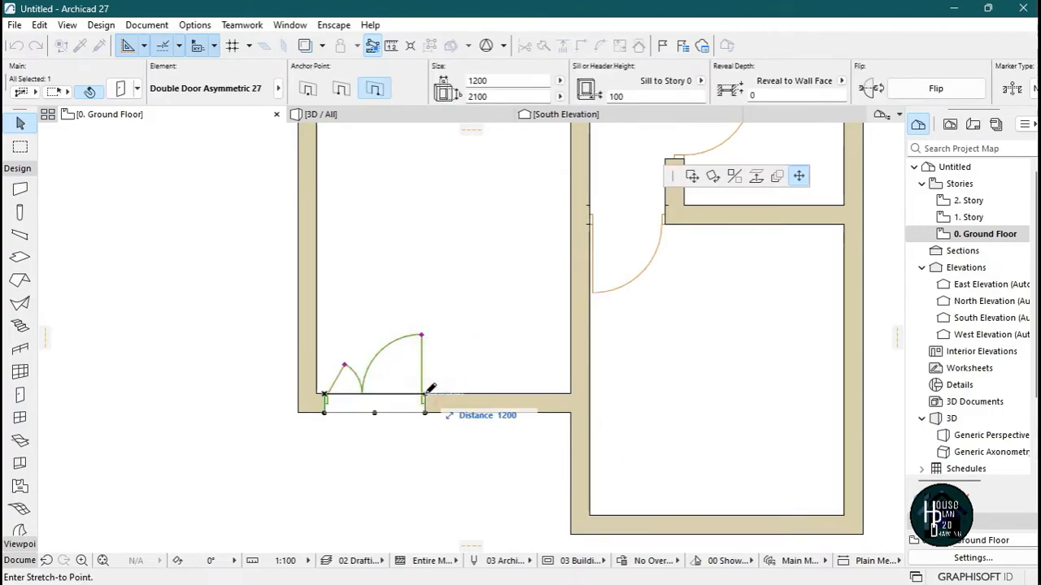
pyautogui.click(692, 182)
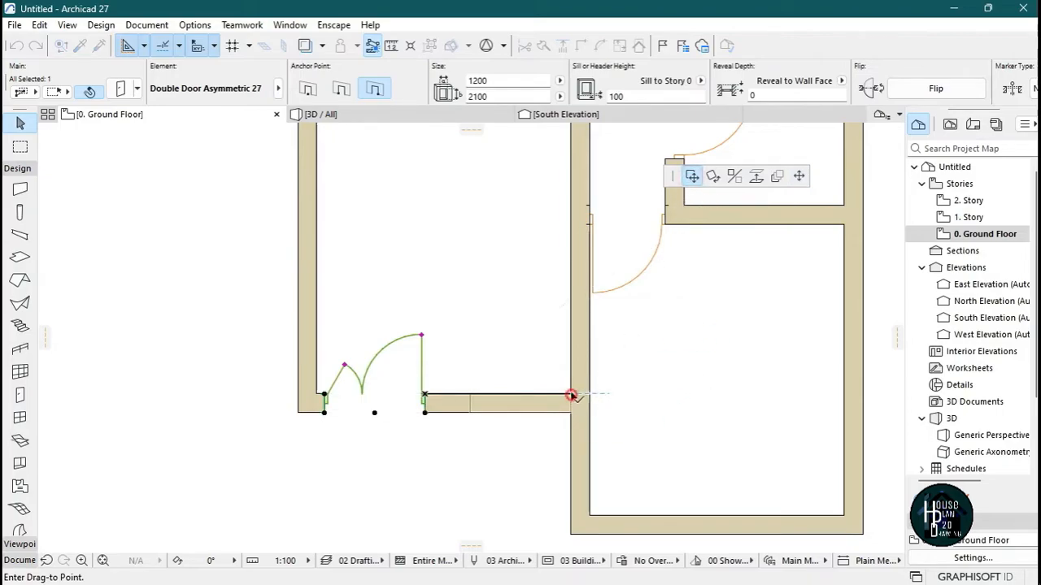
pyautogui.click(570, 395)
pyautogui.press('Escape')
pyautogui.scroll(-4, 543, 382)
pyautogui.scroll(3, 549, 381)
pyautogui.scroll(-2, 555, 387)
pyautogui.scroll(-3, 563, 392)
pyautogui.scroll(4, 569, 303)
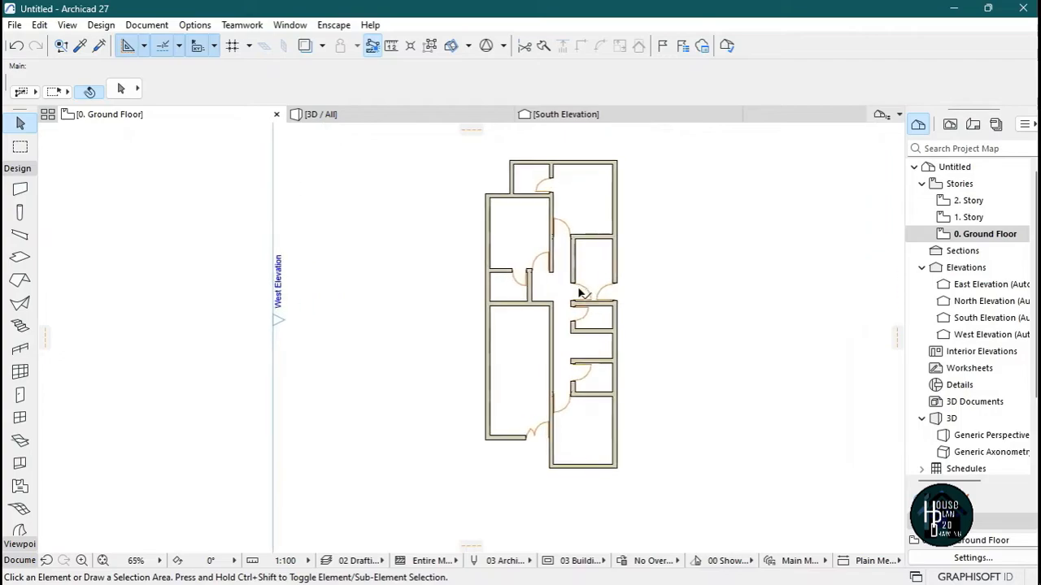
pyautogui.scroll(-2, 565, 319)
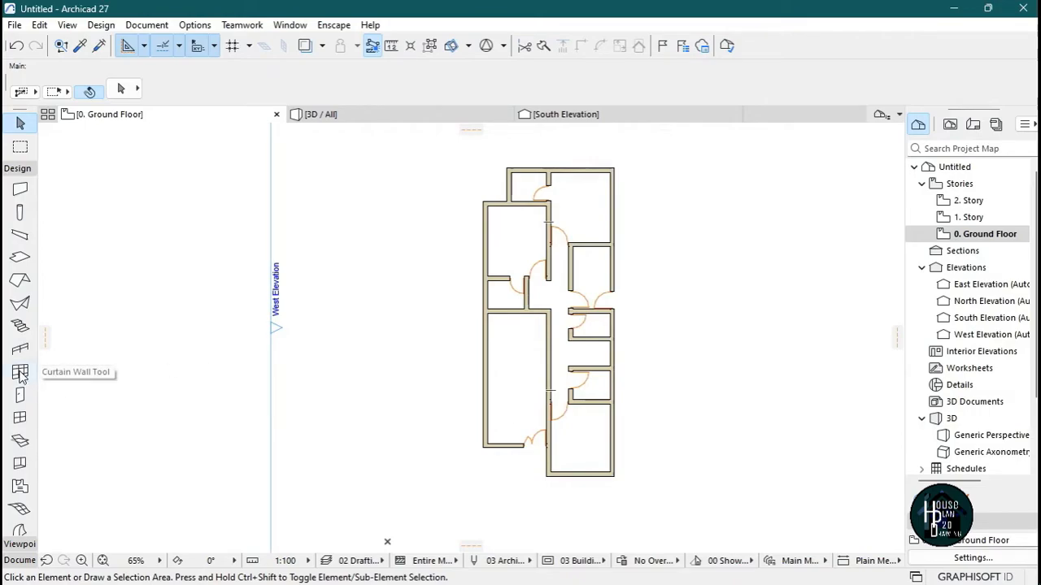
# Place 900 × 1500 windows with a 1000 sill in the top and right outer walls of the top right room.
pyautogui.click(20, 419)
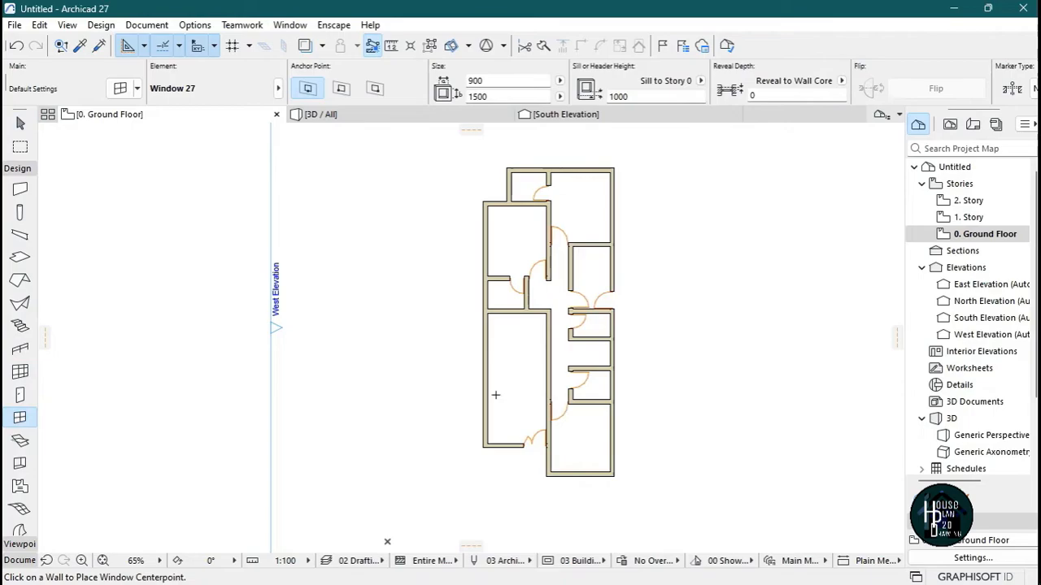
pyautogui.scroll(-1, 443, 371)
pyautogui.scroll(5, 555, 293)
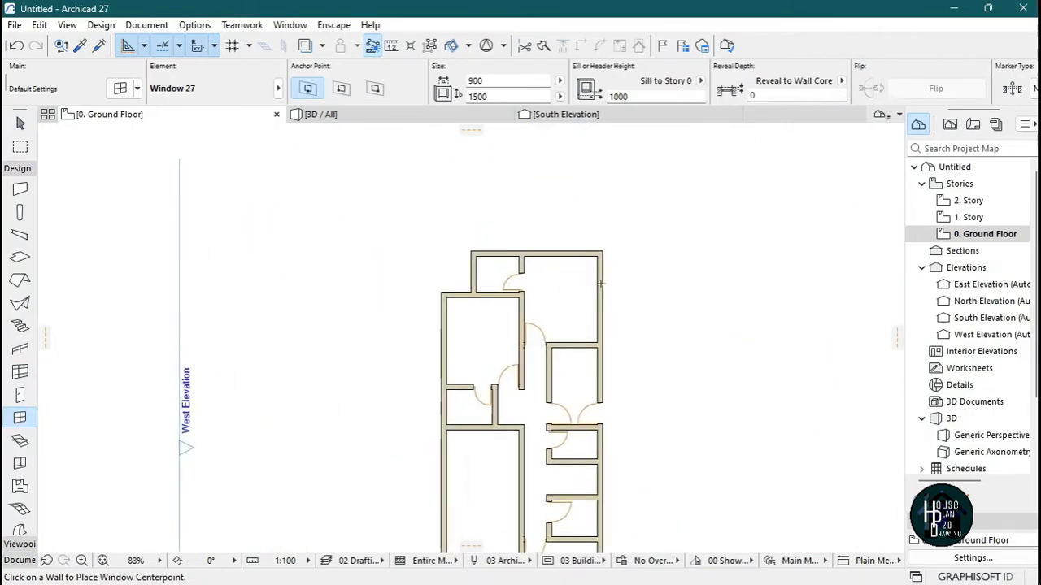
pyautogui.scroll(2, 555, 293)
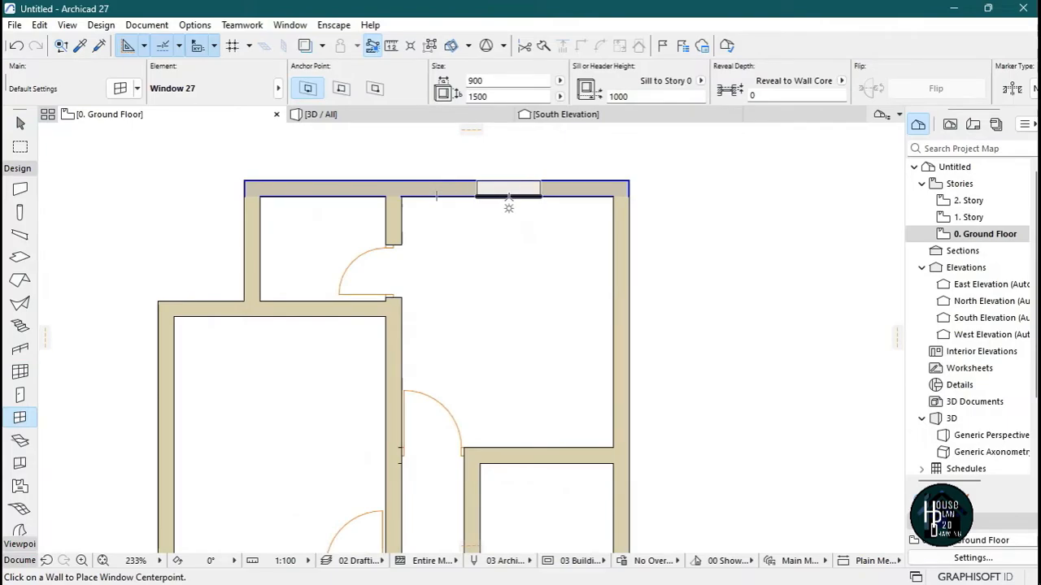
pyautogui.click(505, 195)
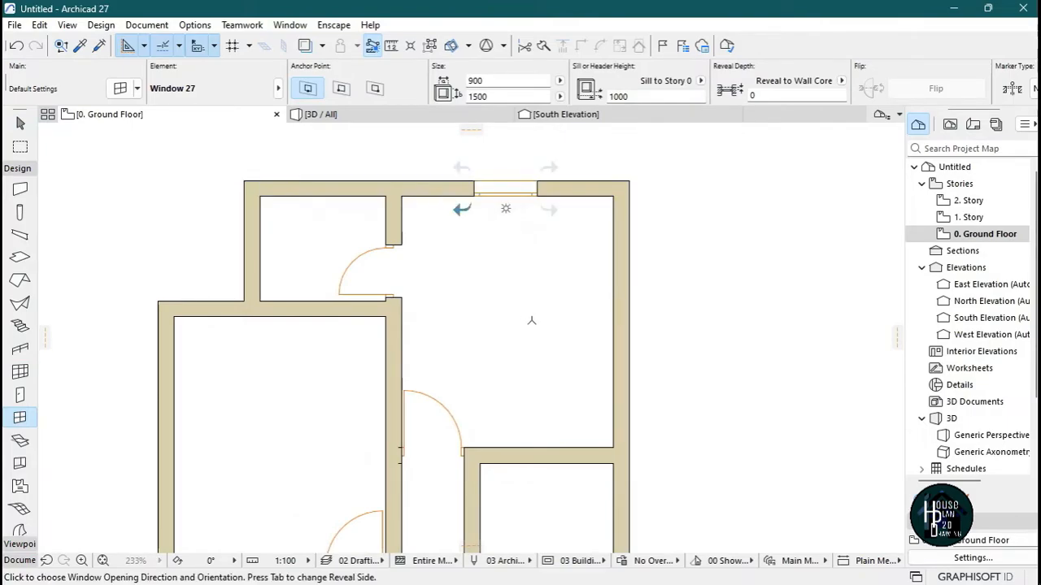
pyautogui.click(612, 328)
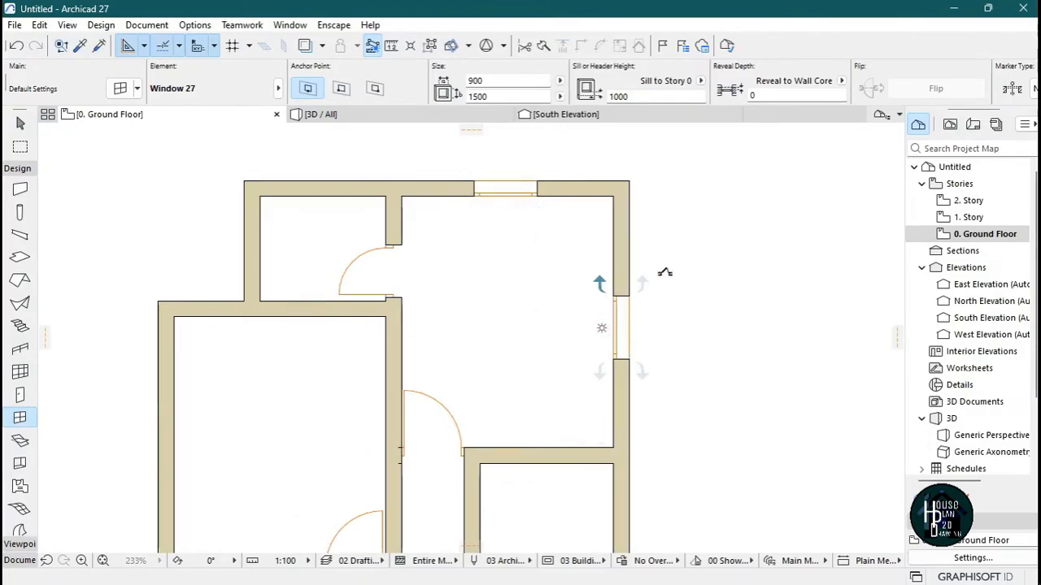
pyautogui.click(664, 278)
# Place 900 × 1500 windows in the upper left room, one in its top wall's exposed left section and one in its left wall.
pyautogui.scroll(-4, 659, 228)
pyautogui.scroll(2, 581, 186)
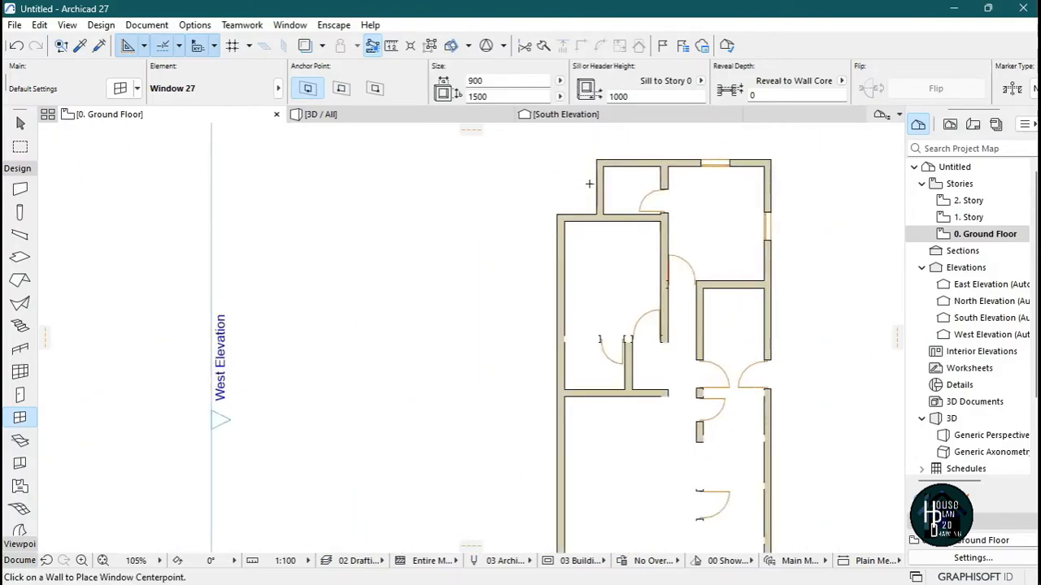
pyautogui.scroll(3, 588, 183)
pyautogui.click(560, 281)
pyautogui.click(569, 423)
pyautogui.scroll(-5, 509, 270)
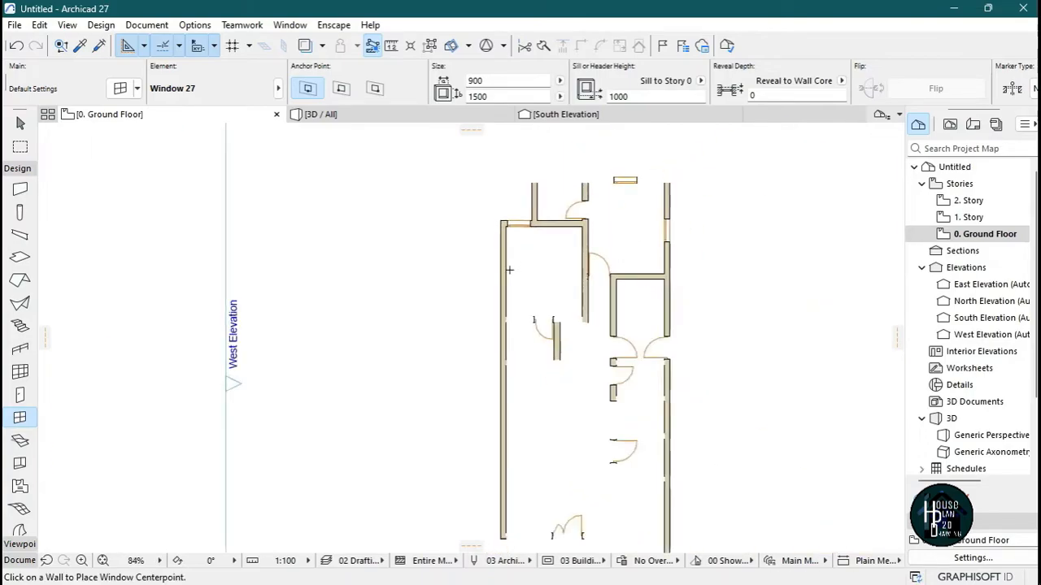
pyautogui.scroll(2, 508, 270)
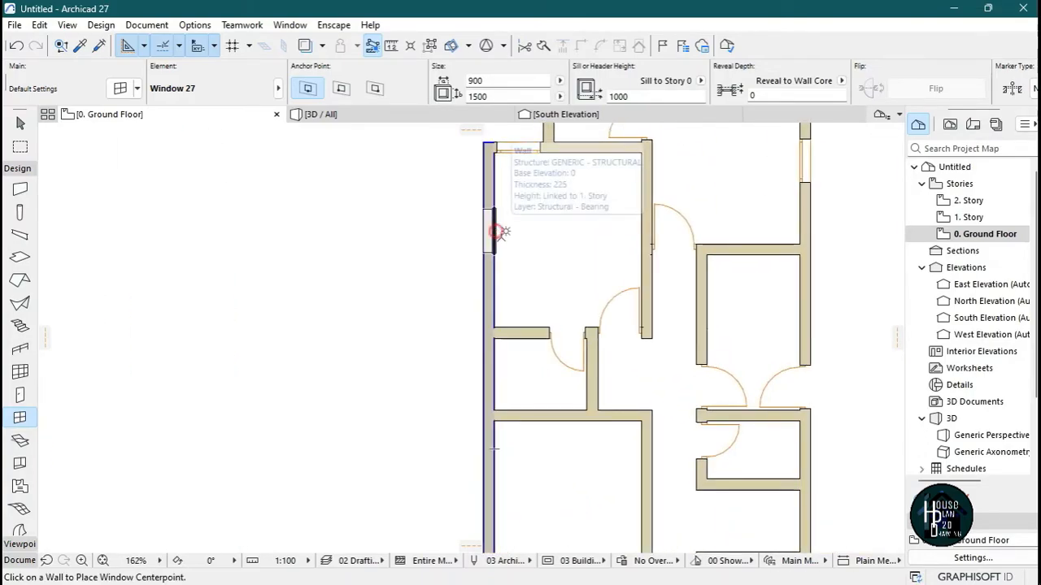
pyautogui.click(493, 231)
pyautogui.click(546, 244)
pyautogui.scroll(-4, 545, 245)
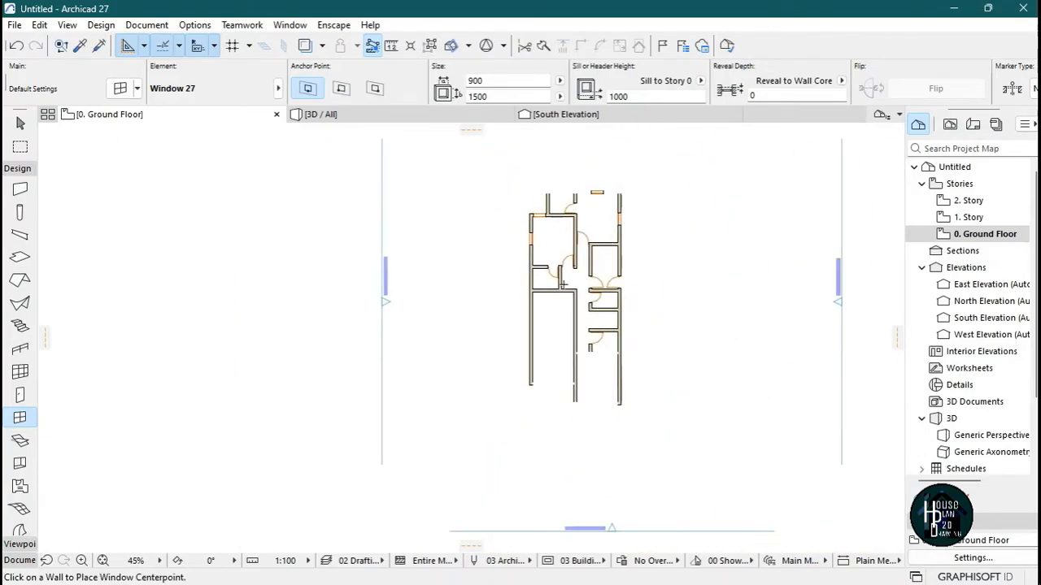
# Place a 900 × 1500 window in the large lower left room's bottom wall, left of the double entrance door.
pyautogui.scroll(4, 548, 334)
pyautogui.scroll(-2, 543, 358)
pyautogui.scroll(5, 553, 325)
pyautogui.click(553, 311)
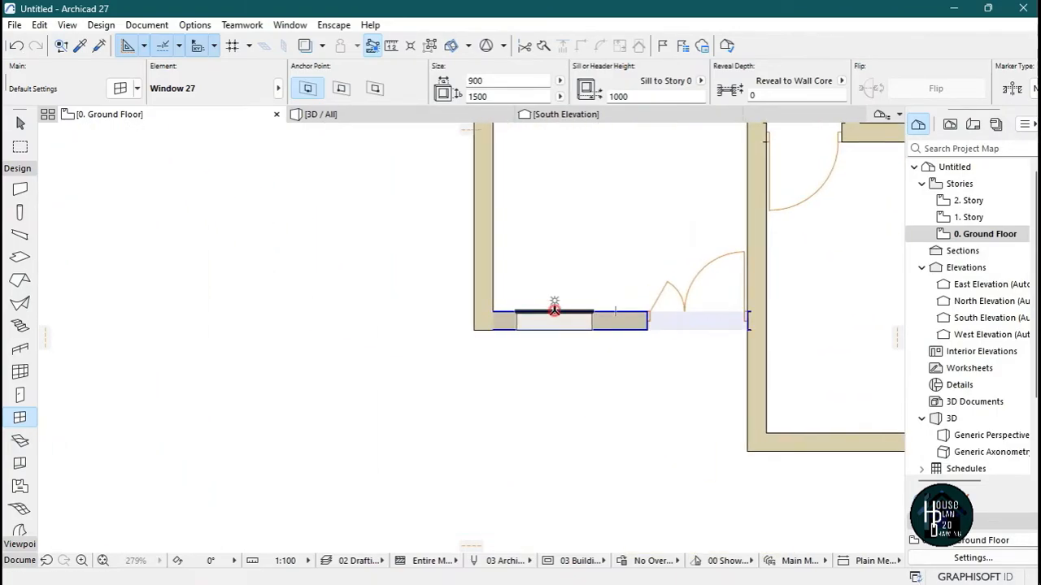
pyautogui.click(537, 224)
# Place 900 × 1500 windows in the bottom wall and the right wall of the bottom right room.
pyautogui.scroll(-4, 603, 360)
pyautogui.scroll(3, 602, 360)
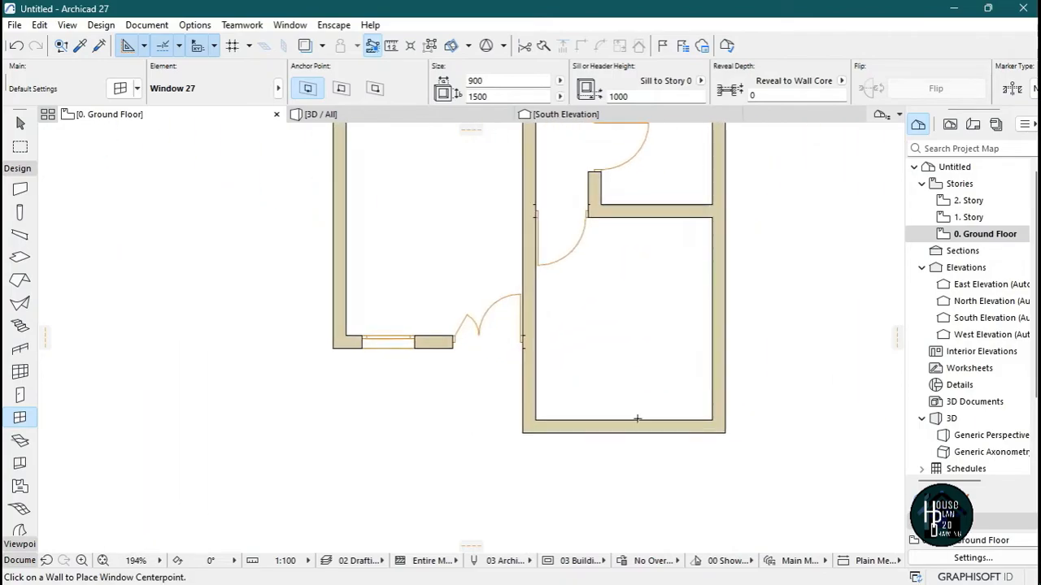
pyautogui.click(623, 416)
pyautogui.click(660, 405)
pyautogui.click(709, 316)
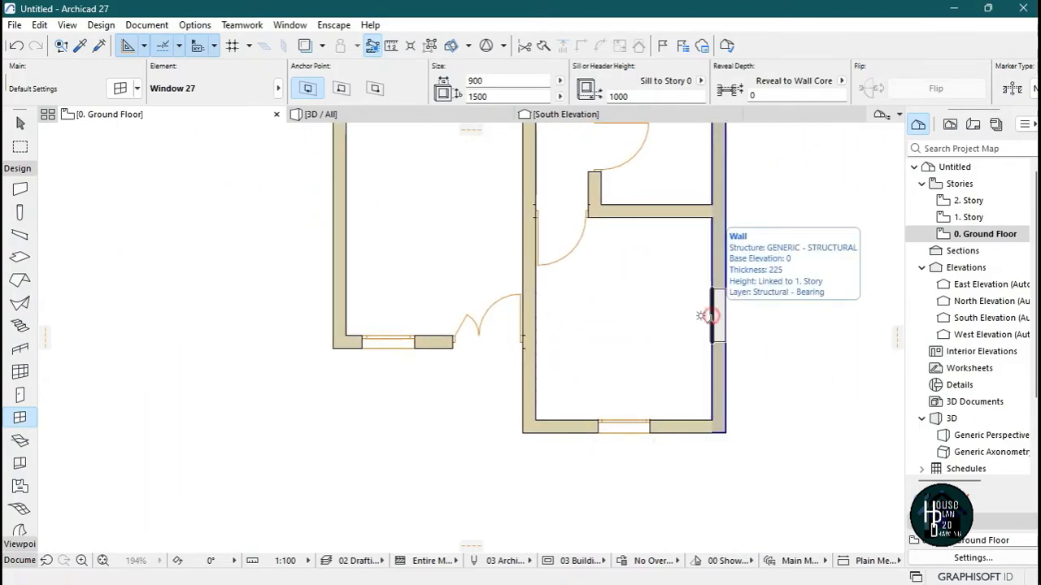
pyautogui.click(689, 464)
# Place a 900 × 1500 window in the right wall of the room directly below the top right room.
pyautogui.scroll(-5, 697, 435)
pyautogui.scroll(6, 718, 256)
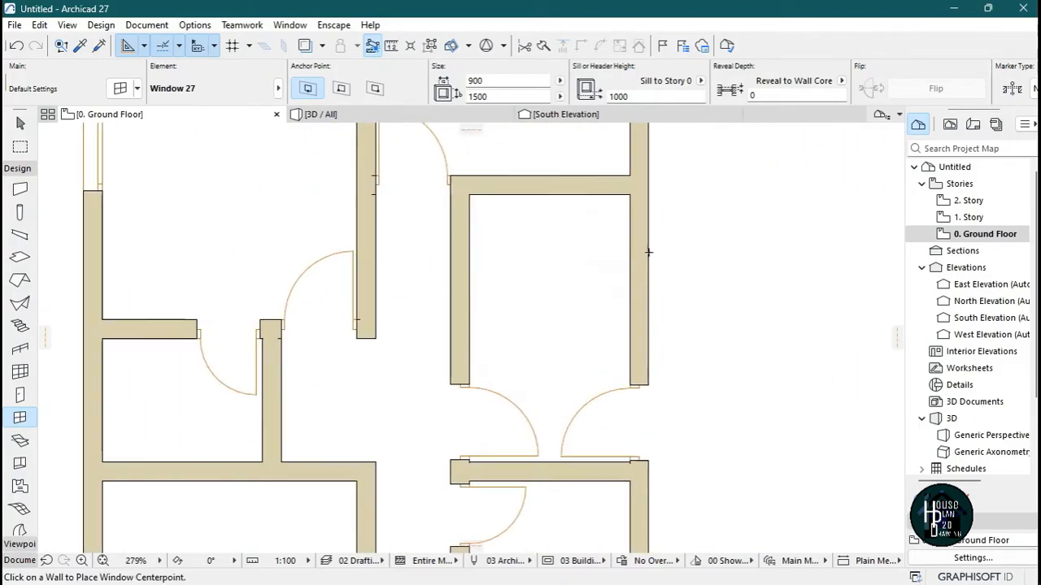
pyautogui.click(639, 283)
pyautogui.click(682, 281)
# Place three 900 × 1500 windows along the large lower left room's left wall, two in the upper half and one near the bottom.
pyautogui.scroll(-5, 682, 281)
pyautogui.scroll(6, 561, 353)
pyautogui.click(517, 226)
pyautogui.click(565, 233)
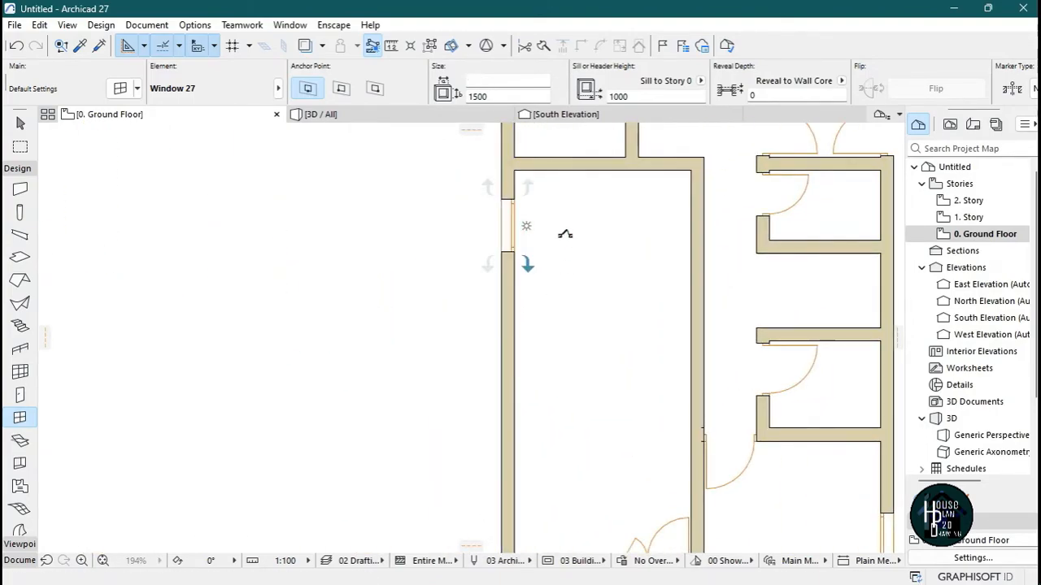
pyautogui.scroll(-5, 564, 232)
pyautogui.scroll(4, 566, 316)
pyautogui.click(526, 223)
pyautogui.click(574, 285)
pyautogui.click(530, 374)
pyautogui.click(571, 465)
pyautogui.scroll(-4, 569, 339)
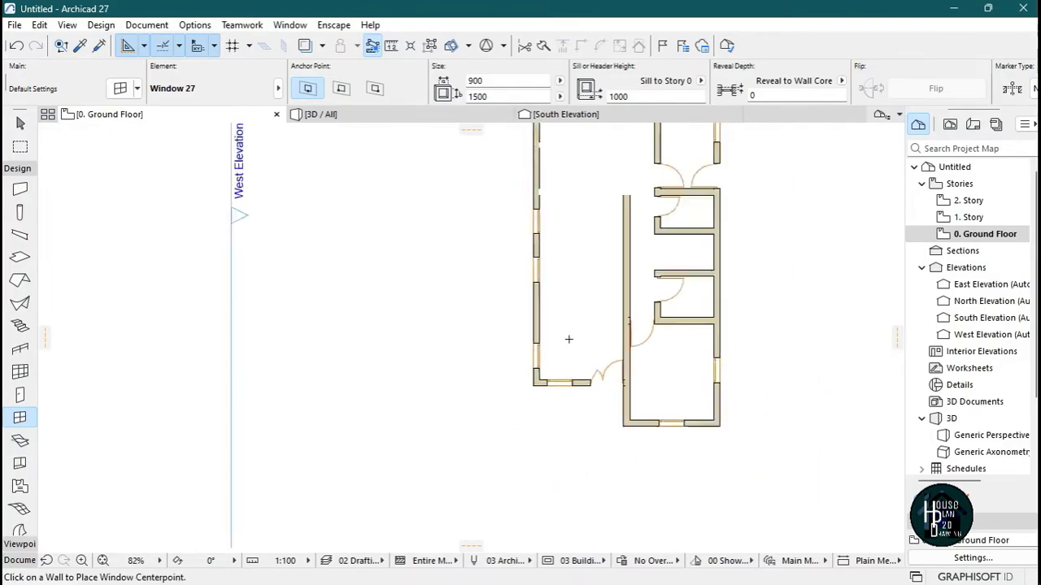
pyautogui.scroll(3, 620, 279)
pyautogui.press('Escape')
# Try to stretch the two partition walls enclosing the doorless right-hand room across the corridor and past the large room's right wall.
pyautogui.scroll(-1, 527, 317)
pyautogui.scroll(4, 527, 317)
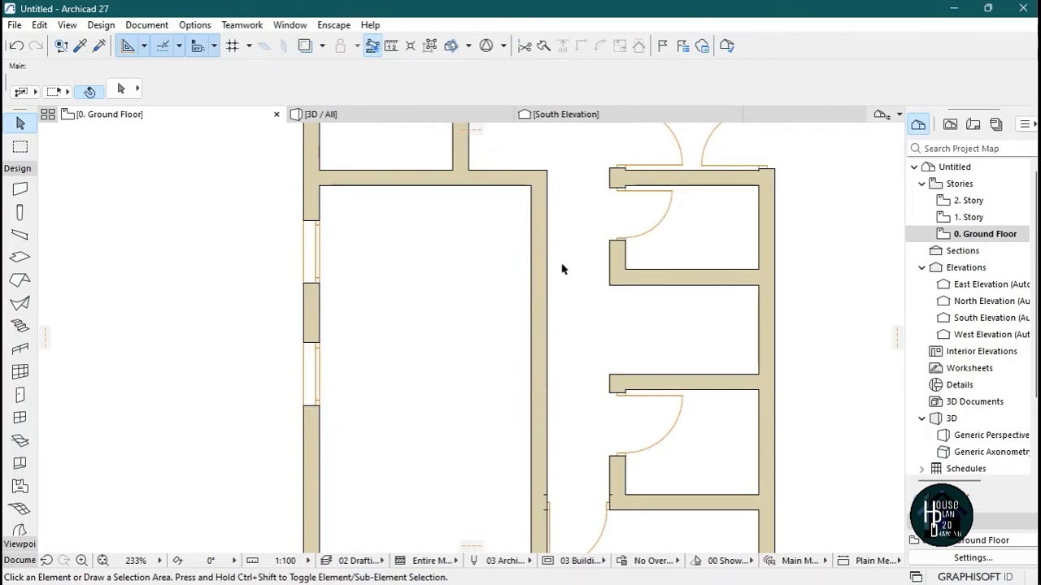
pyautogui.scroll(-5, 544, 220)
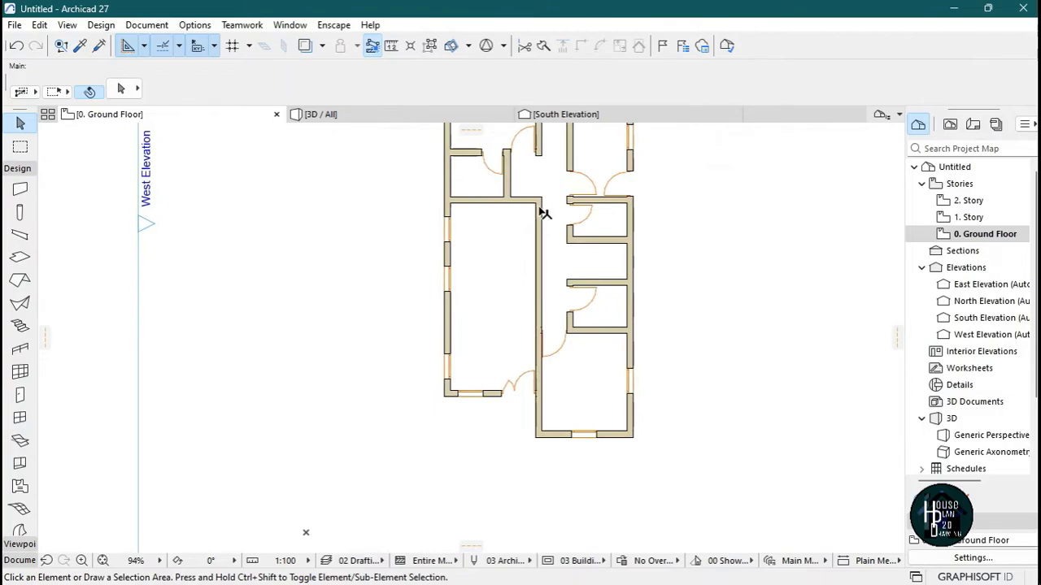
pyautogui.scroll(4, 522, 304)
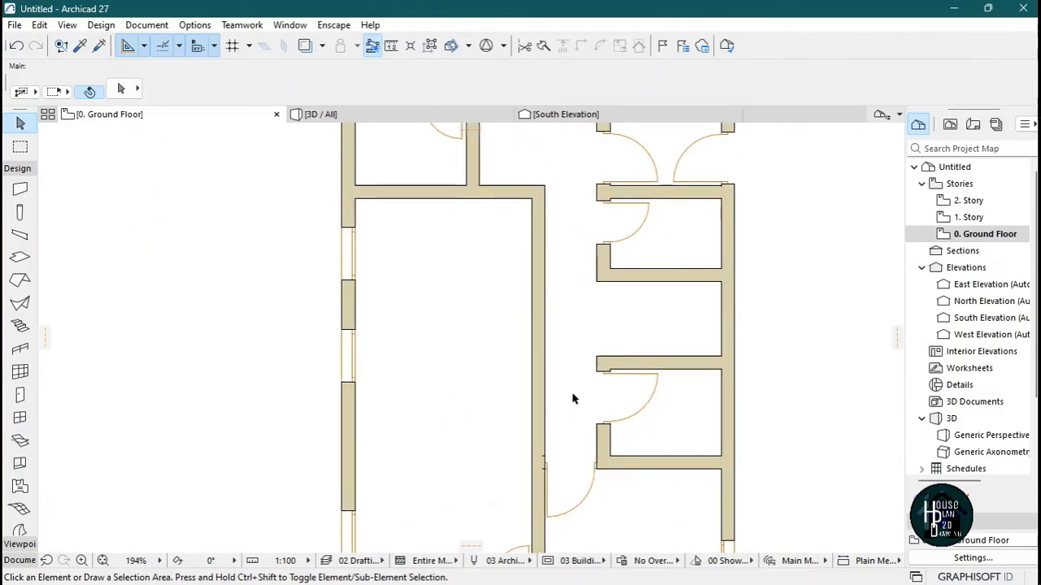
pyautogui.scroll(3, 515, 284)
pyautogui.click(726, 277)
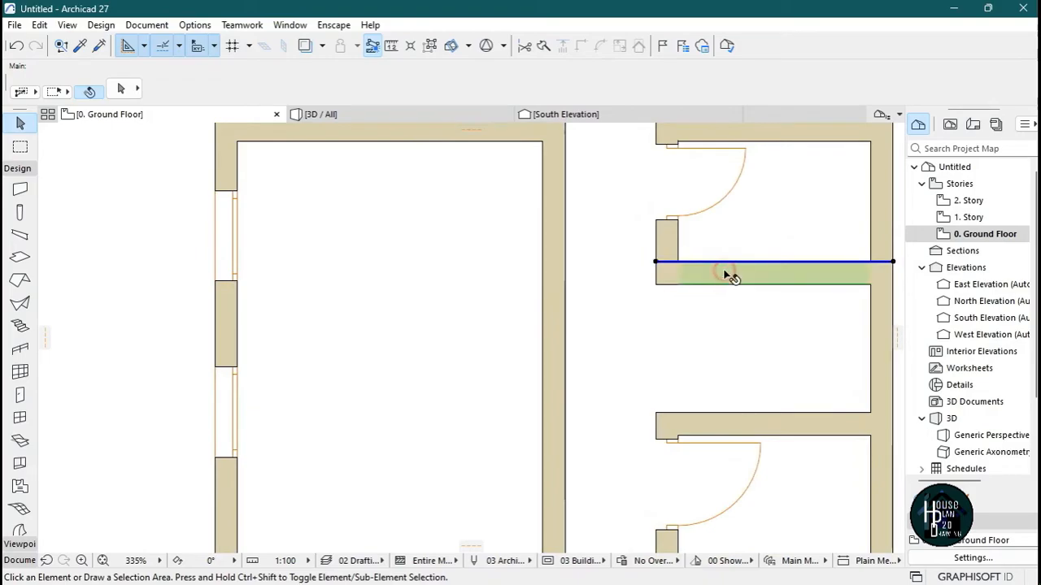
pyautogui.click(655, 263)
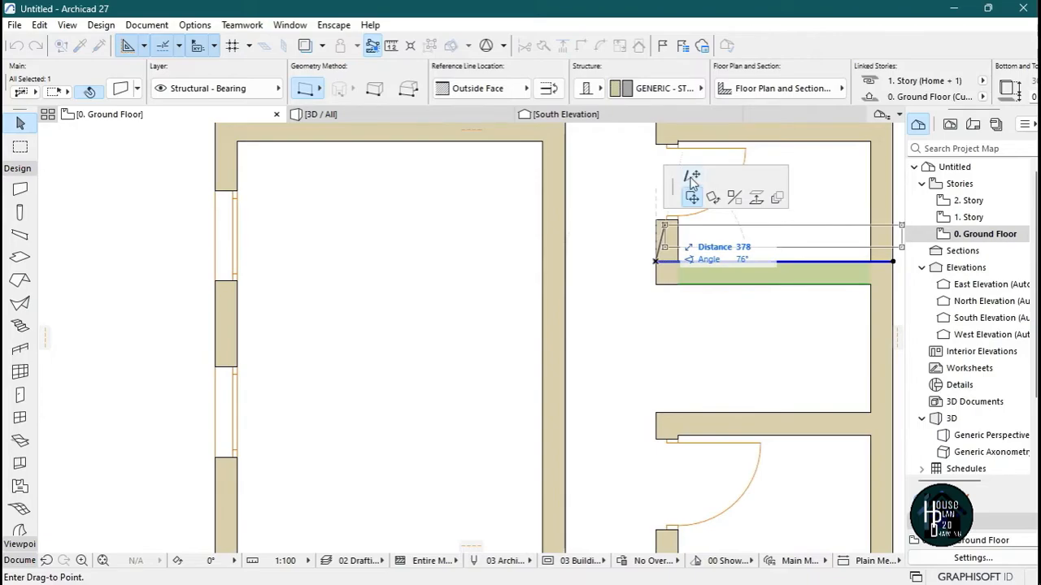
pyautogui.click(496, 261)
pyautogui.click(779, 427)
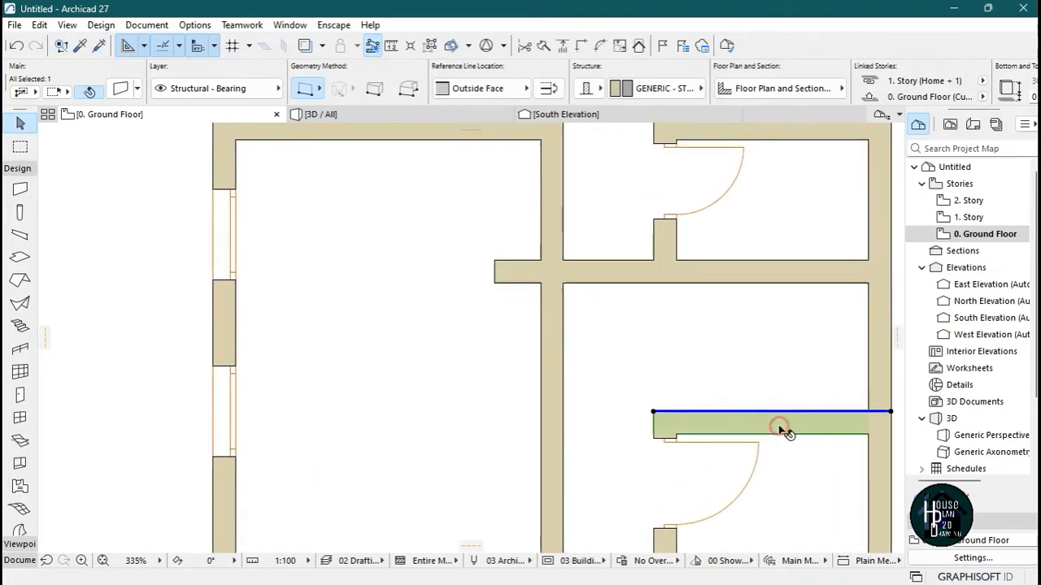
pyautogui.click(653, 413)
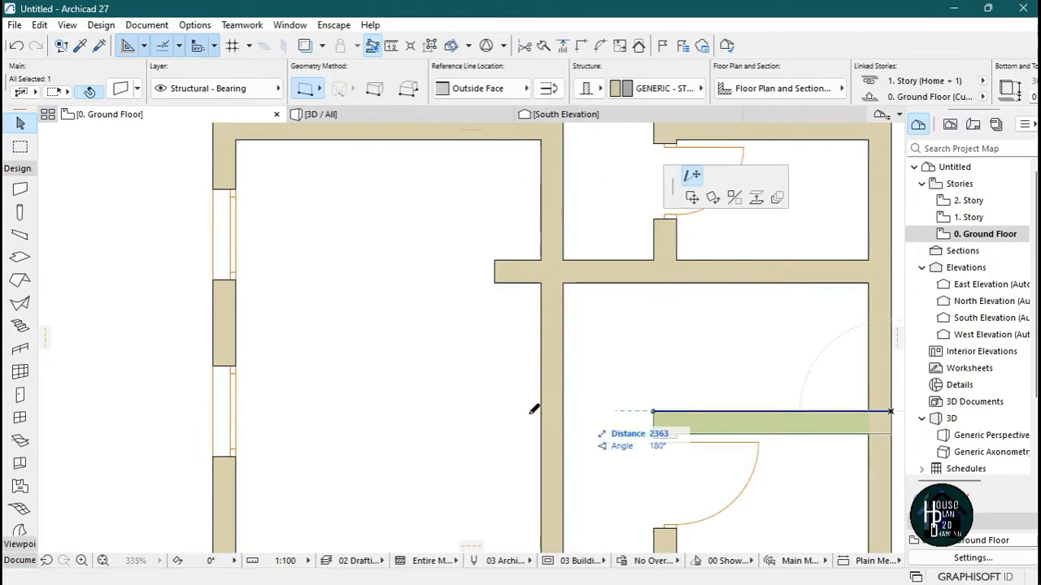
pyautogui.click(591, 341)
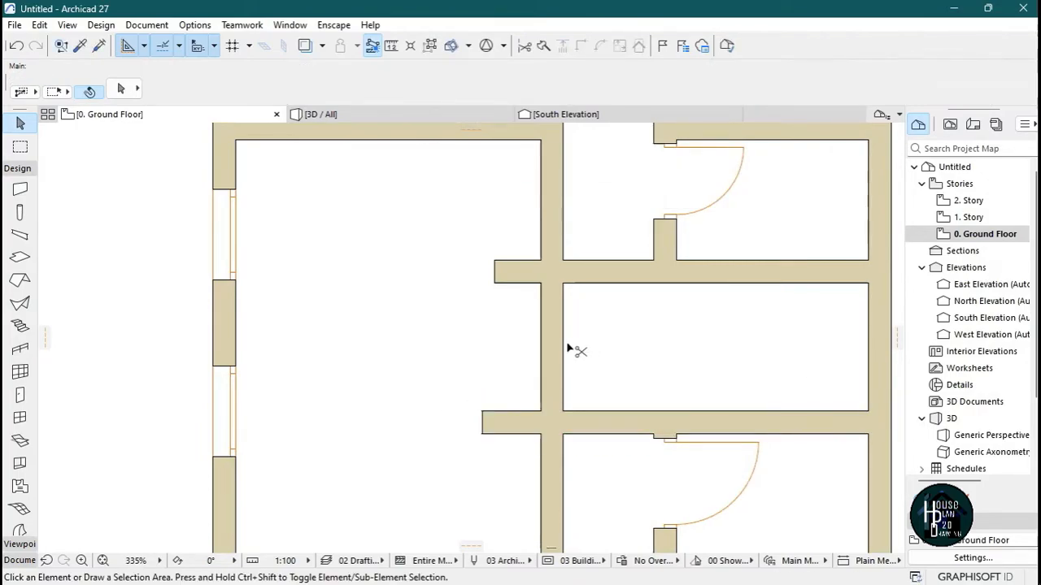
# Try to trim away the large room's right wall between the two stretched partitions, along with the partitions' sections beyond the small rooms.
pyautogui.keyDown('ctrl'); pyautogui.click(556, 348); pyautogui.keyUp('ctrl')
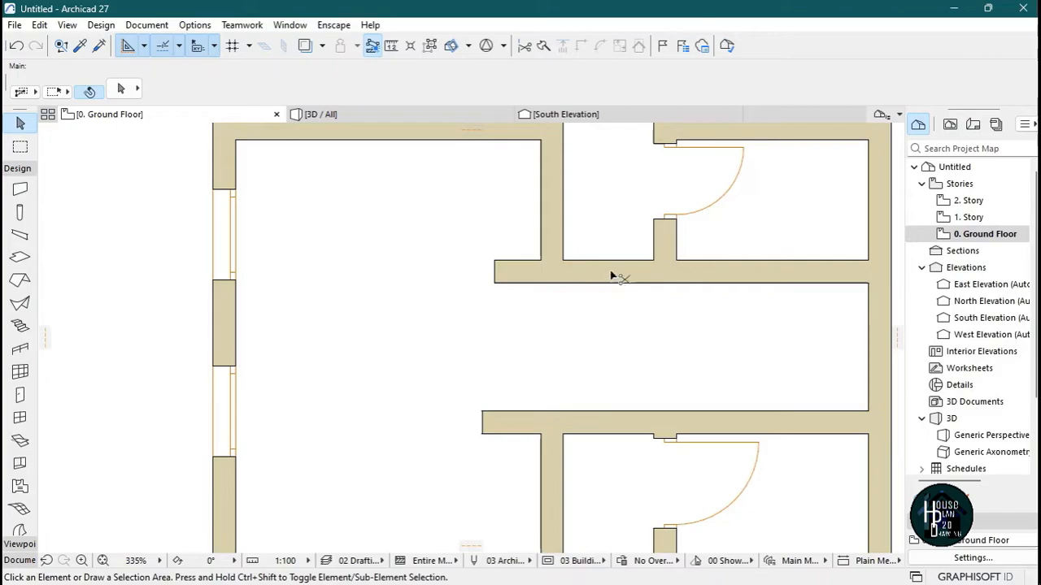
pyautogui.keyDown('ctrl'); pyautogui.click(512, 271); pyautogui.keyUp('ctrl')
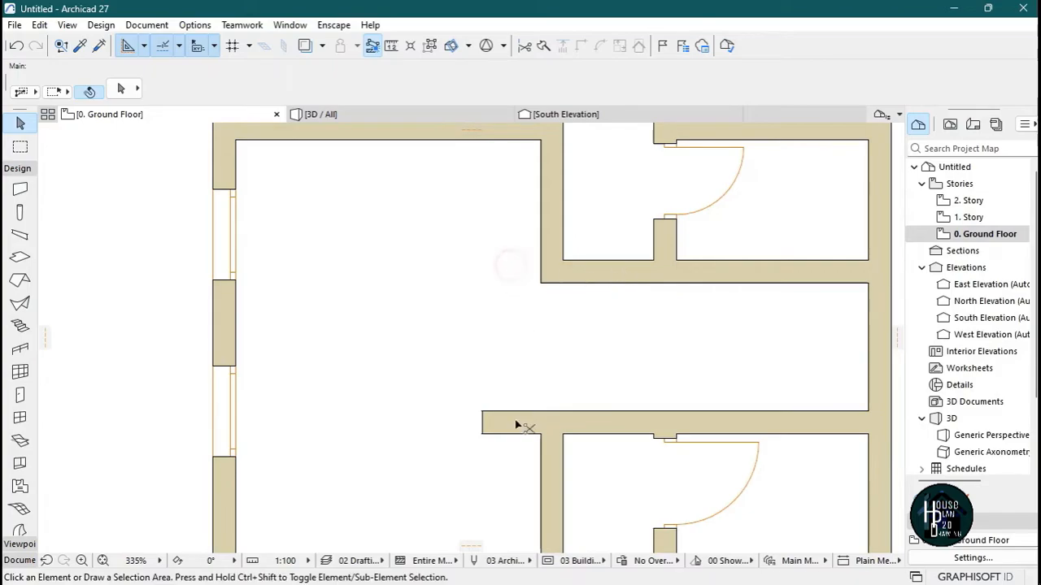
pyautogui.keyDown('ctrl'); pyautogui.click(608, 422); pyautogui.keyUp('ctrl')
pyautogui.scroll(-5, 615, 350)
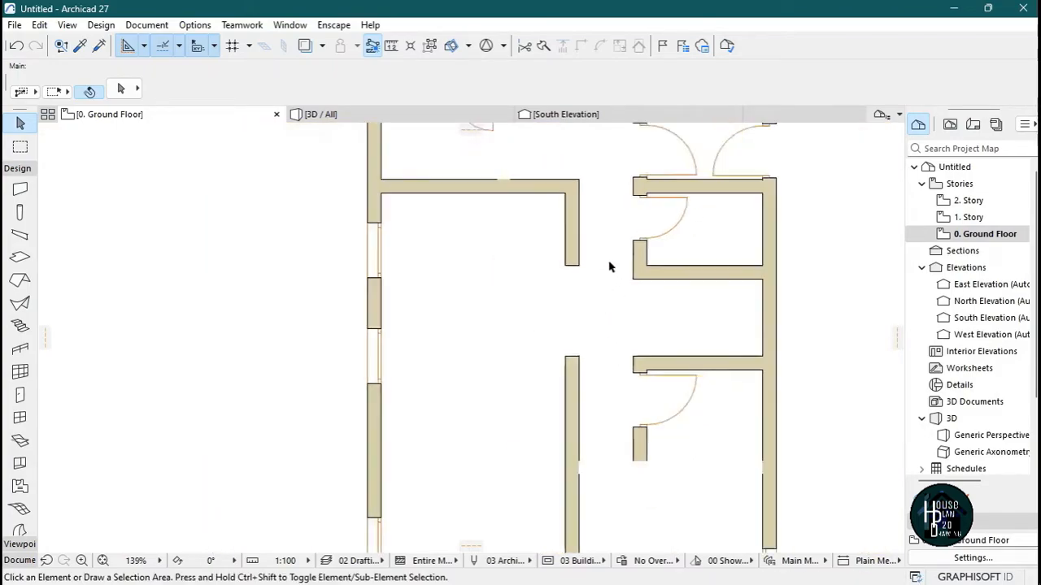
pyautogui.scroll(5, 611, 271)
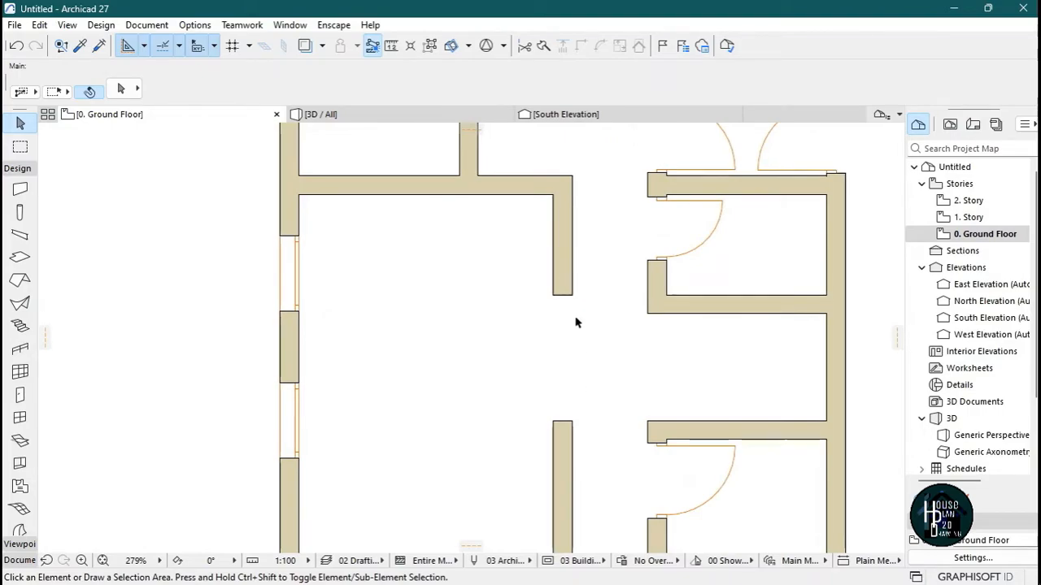
pyautogui.scroll(-5, 589, 237)
pyautogui.scroll(5, 597, 263)
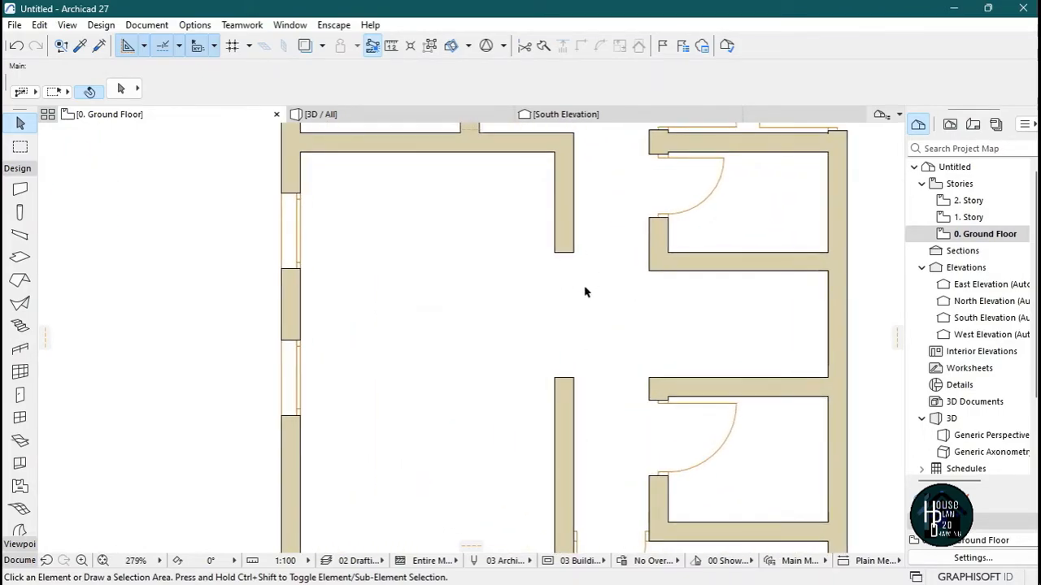
# Undo the wall trims and both partition stretches, and clear the wall selection.
pyautogui.hotkey('ctrl', 'z')
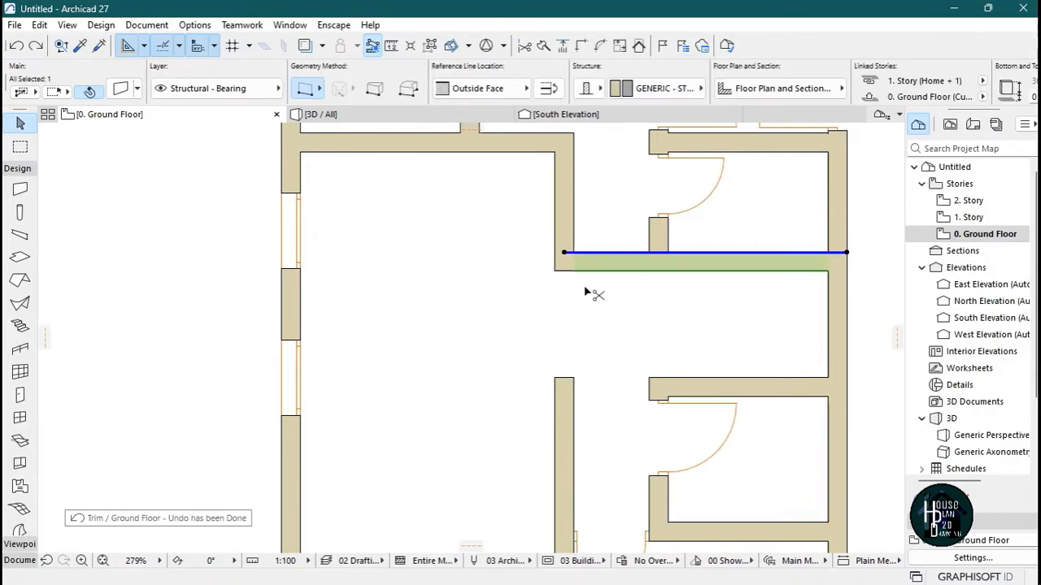
pyautogui.hotkey('ctrl', 'z')
pyautogui.hotkey('ctrl', 'z')
pyautogui.hotkey('ctrl', 'z')
pyautogui.hotkey('ctrl', 'z')
pyautogui.hotkey('ctrl', 'z')
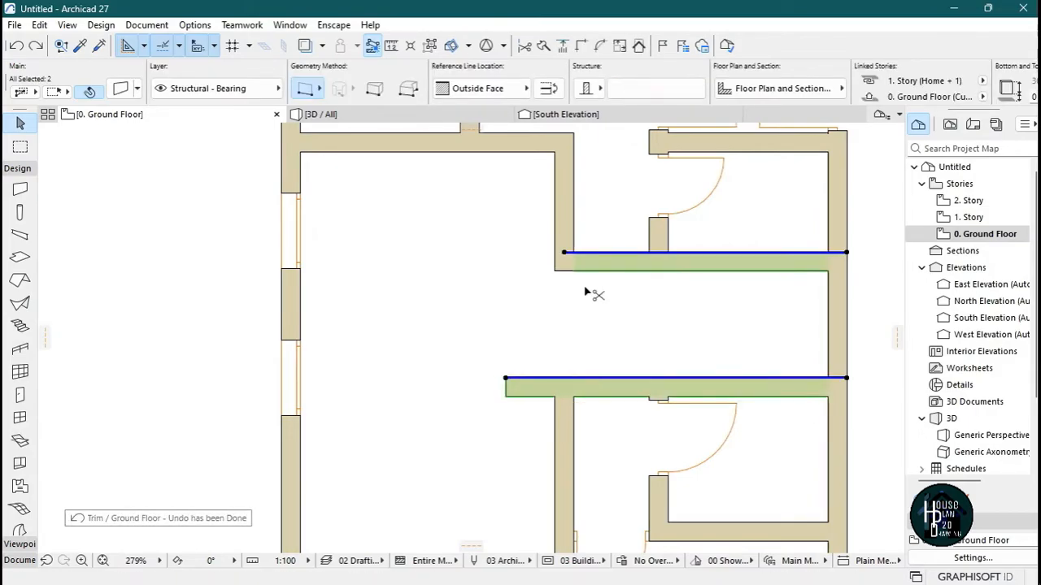
pyautogui.hotkey('ctrl', 'z')
pyautogui.hotkey('ctrl', 'z')
pyautogui.hotkey('ctrl', 'z')
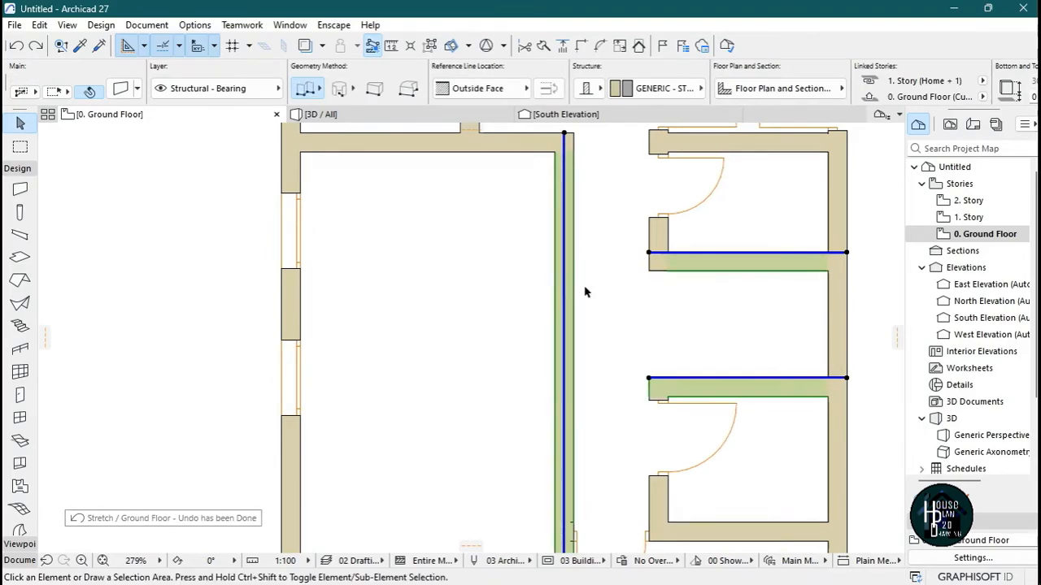
pyautogui.click(586, 291)
# Insert two new nodes in the large room's right wall, opposite the doorless right-hand room, splitting the wall into three segments.
pyautogui.scroll(-3, 595, 300)
pyautogui.scroll(2, 574, 200)
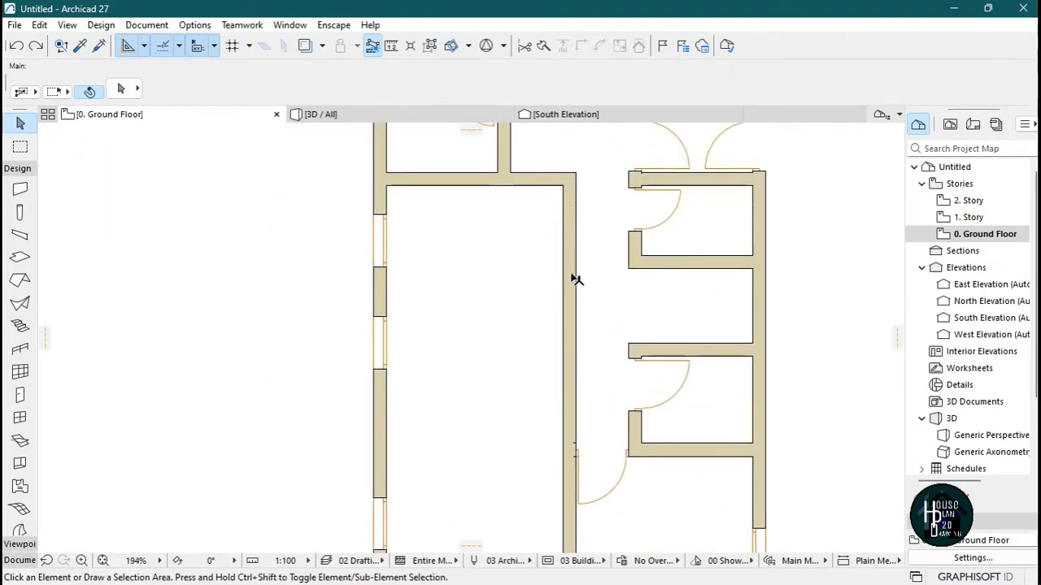
pyautogui.click(564, 247)
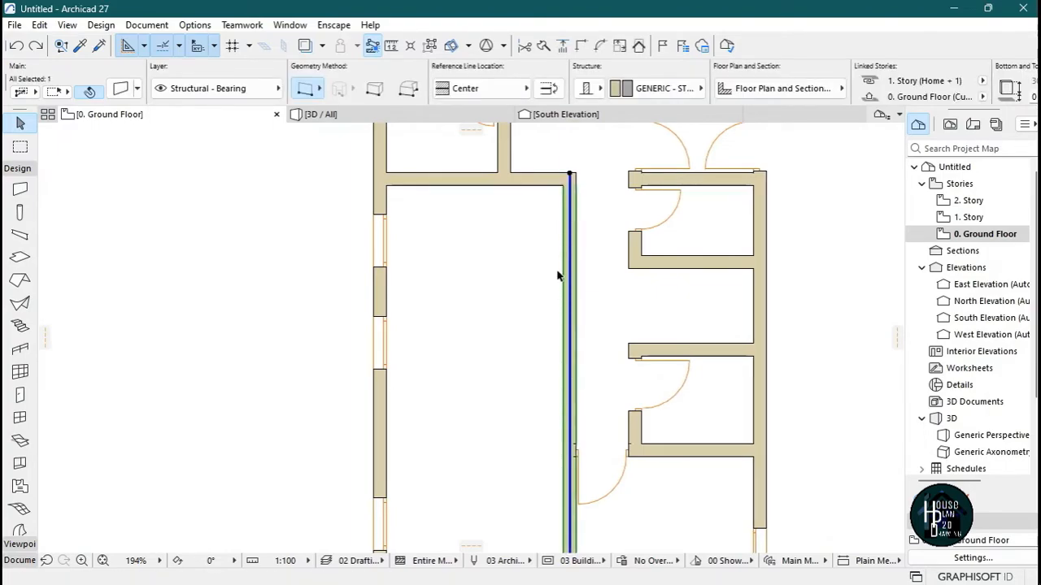
pyautogui.scroll(3, 558, 276)
pyautogui.scroll(-3, 578, 235)
pyautogui.scroll(4, 588, 281)
pyautogui.scroll(1, 589, 294)
pyautogui.scroll(-5, 593, 238)
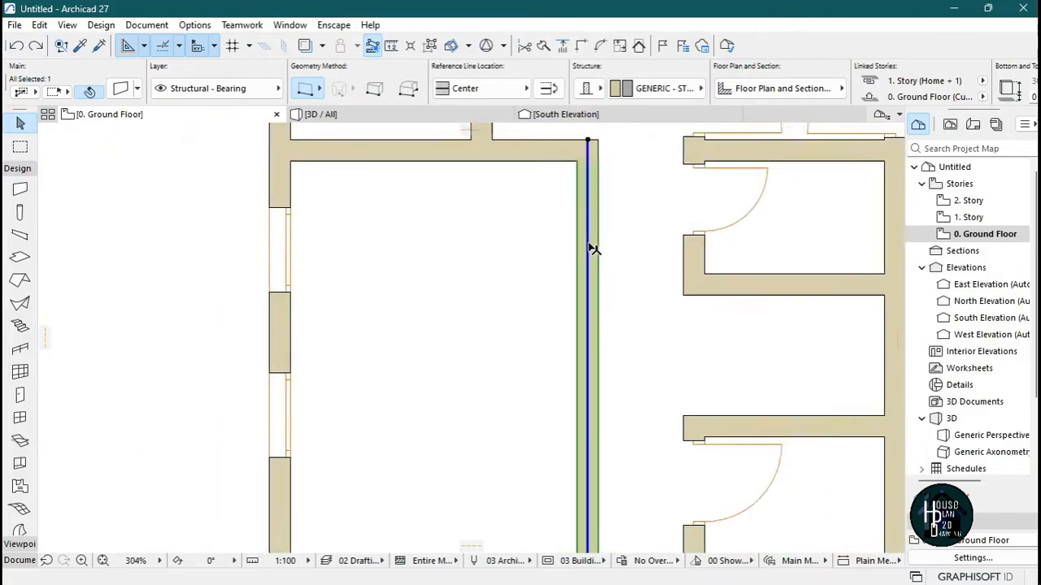
pyautogui.click(589, 239)
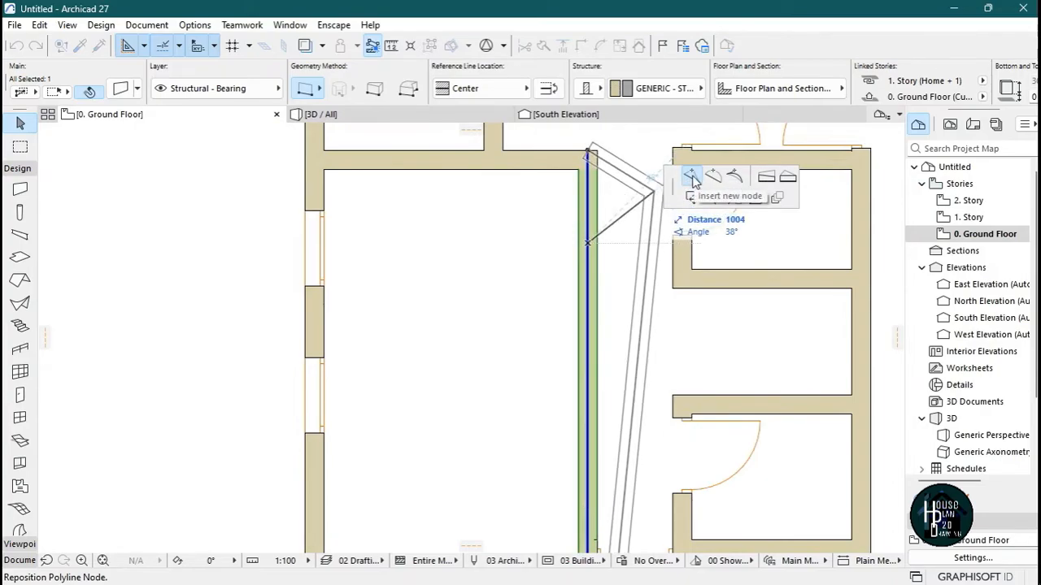
pyautogui.click(588, 243)
pyautogui.scroll(2, 594, 313)
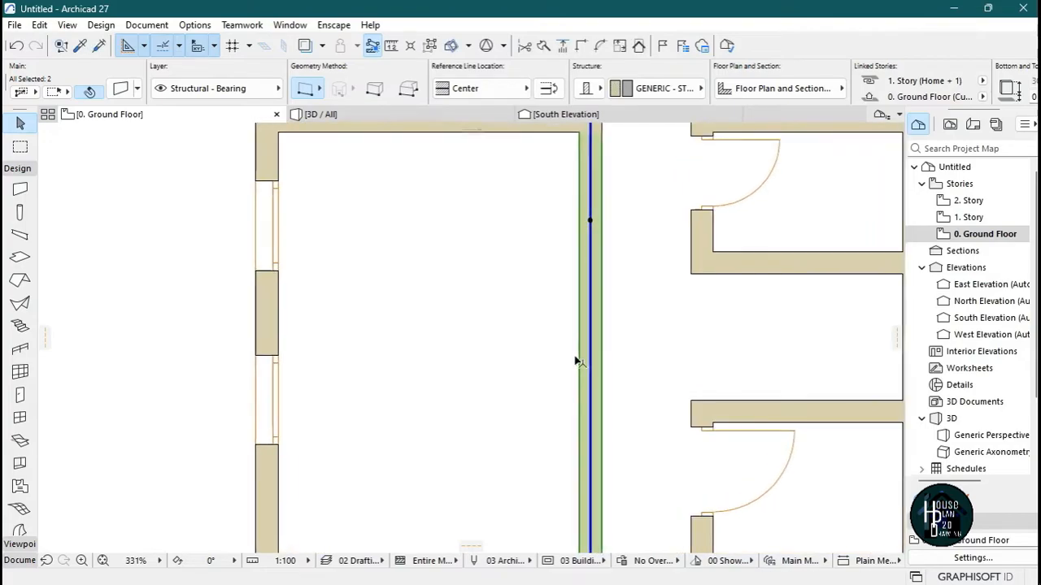
pyautogui.click(591, 299)
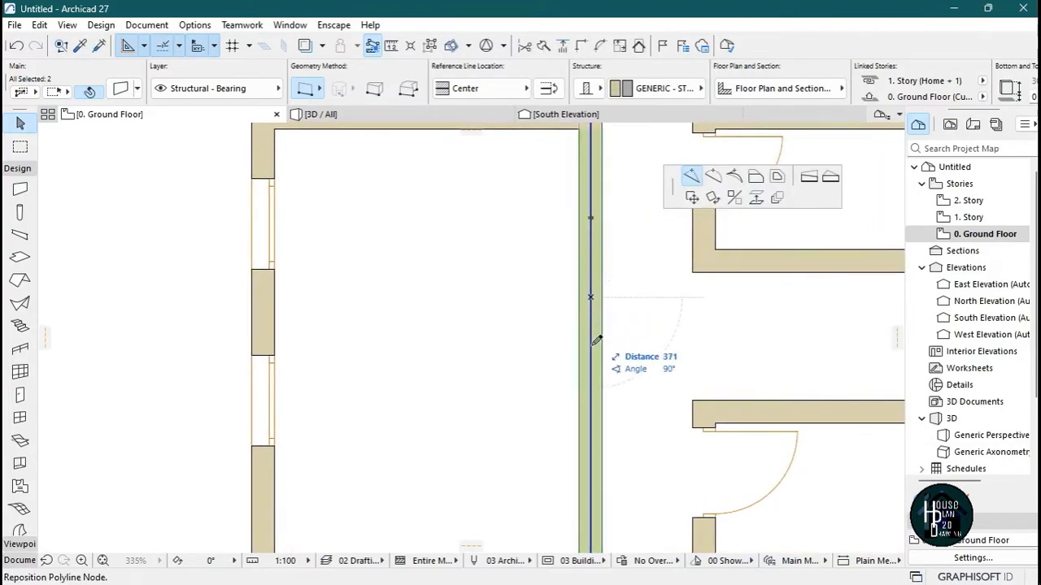
pyautogui.click(595, 386)
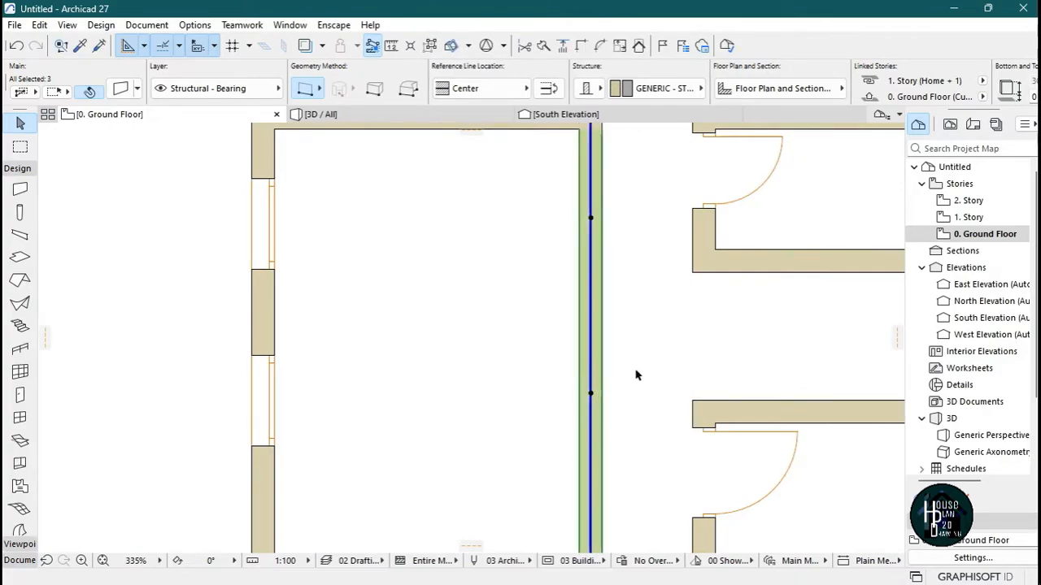
# Delete the middle segment of the large room's right wall to leave an opening onto the corridor.
pyautogui.click(665, 339)
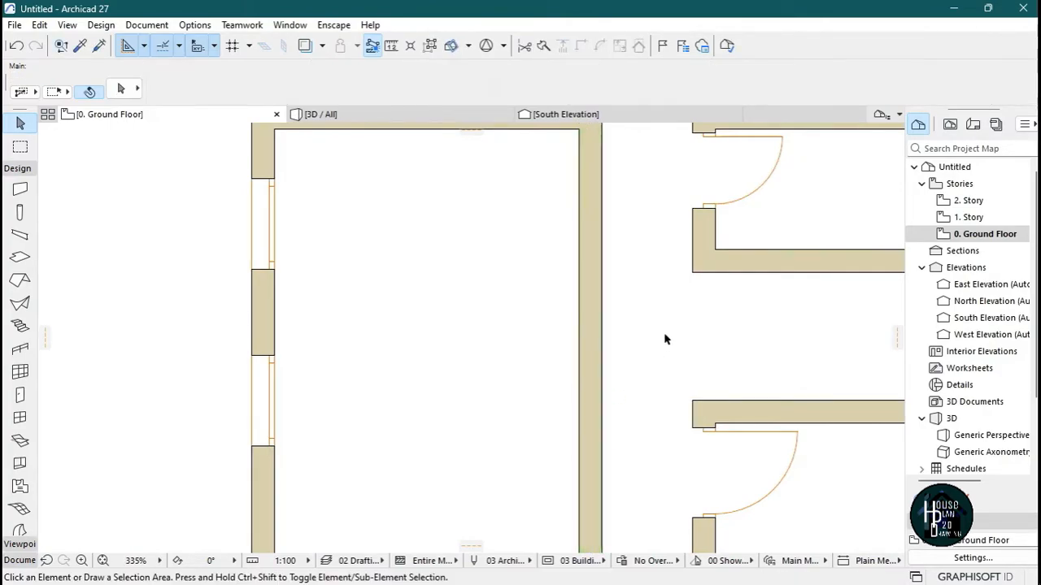
pyautogui.click(592, 301)
pyautogui.press('Delete')
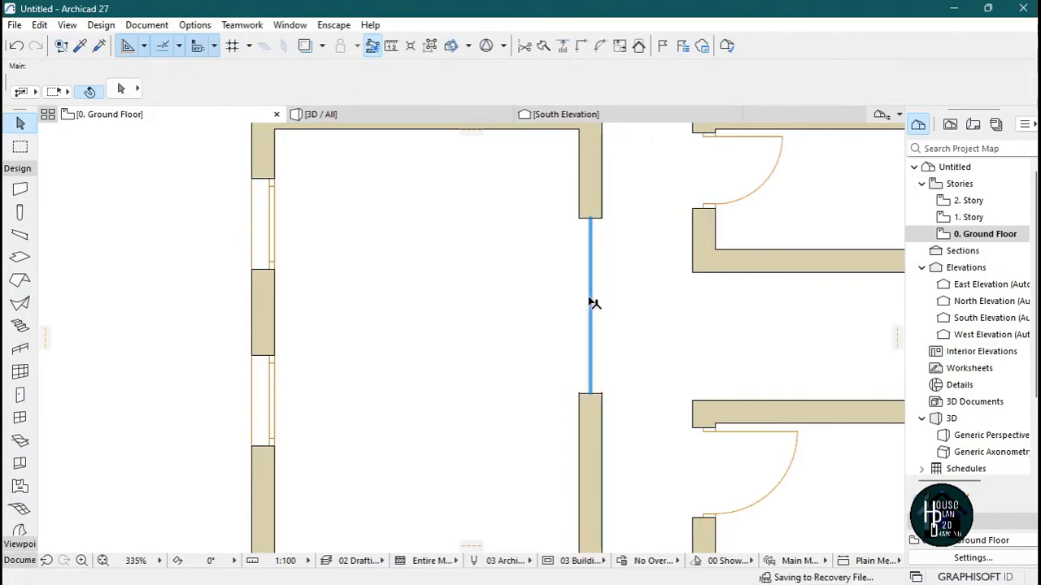
pyautogui.scroll(-4, 591, 309)
pyautogui.scroll(2, 561, 342)
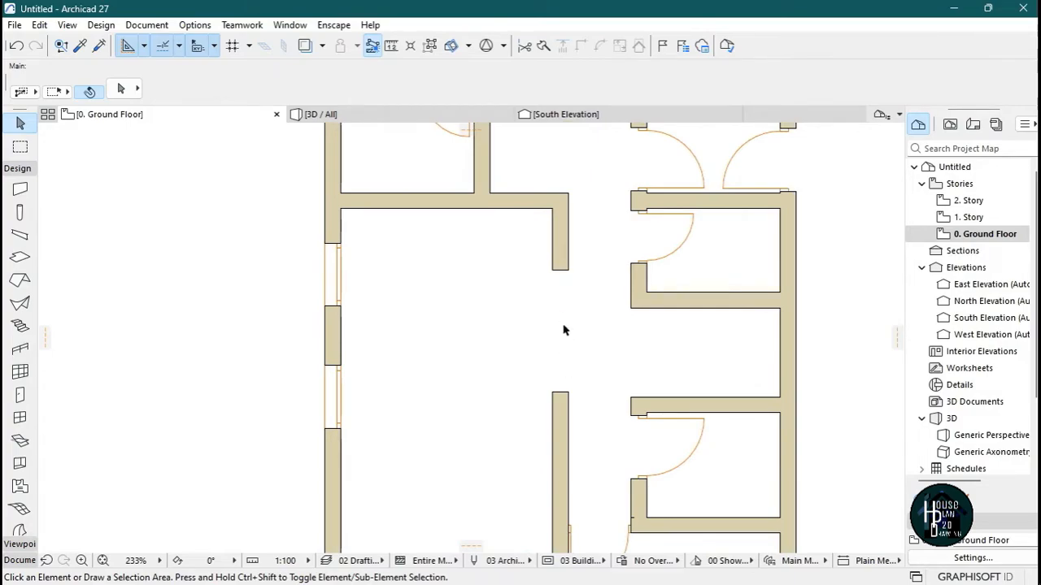
pyautogui.scroll(-6, 599, 358)
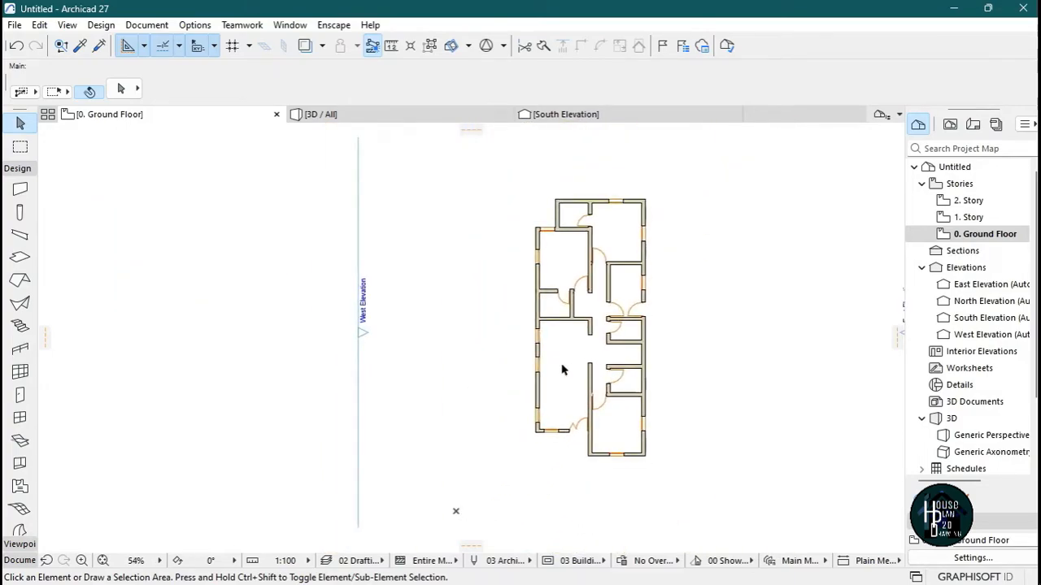
pyautogui.scroll(1, 562, 344)
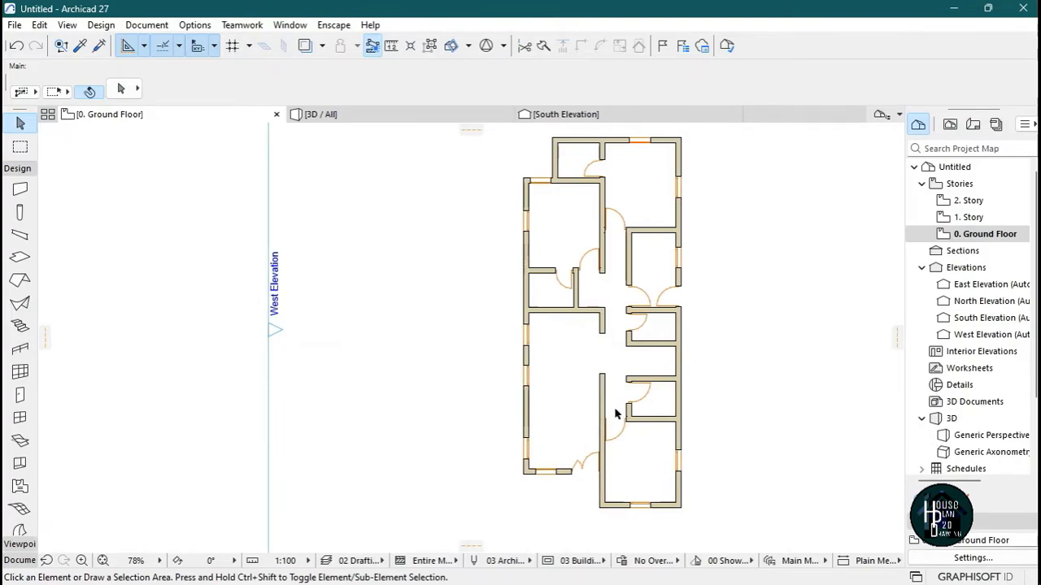
pyautogui.scroll(-1, 621, 418)
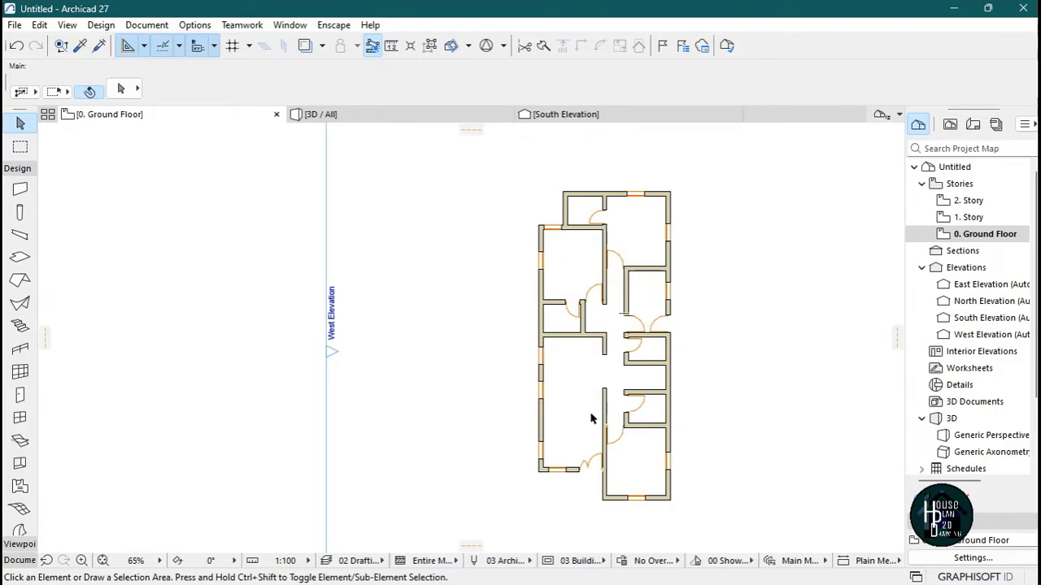
# Dimension the house's overall outer width between its upper left and upper right corners, with the dimension line above the top wall.
pyautogui.click(20, 561)
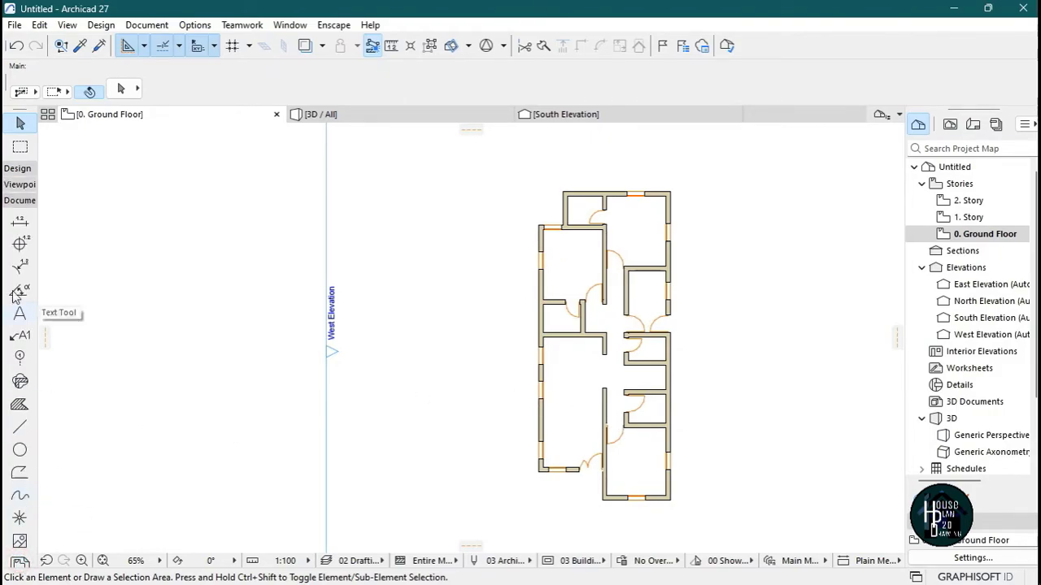
pyautogui.click(20, 224)
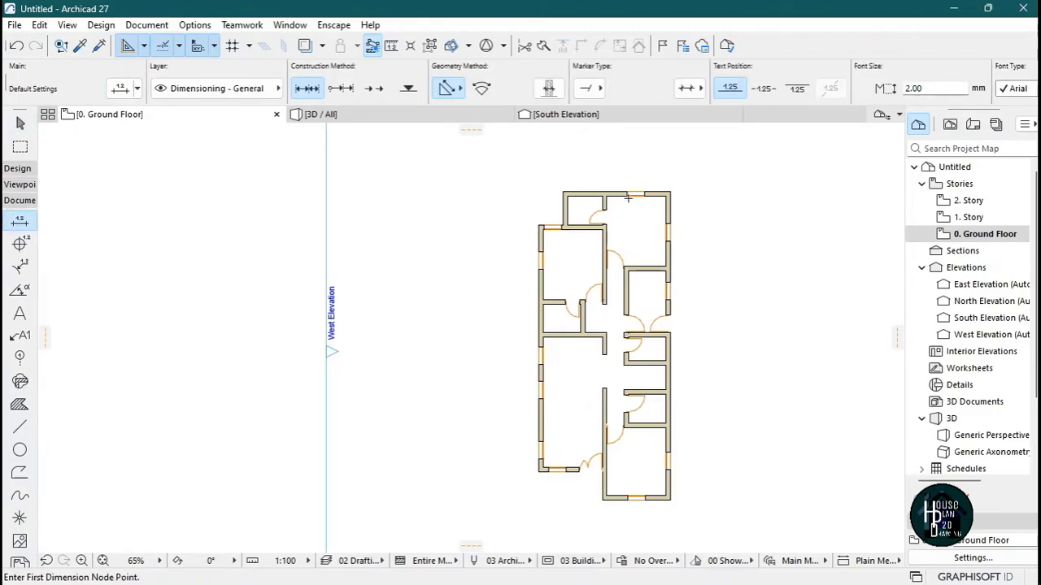
pyautogui.scroll(6, 641, 188)
pyautogui.scroll(2, 562, 267)
pyautogui.click(247, 378)
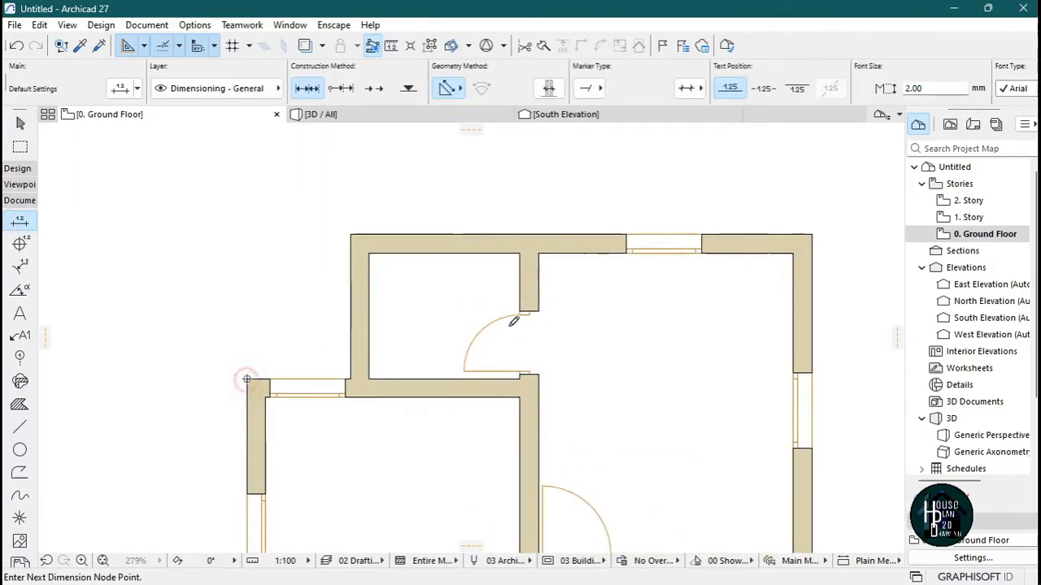
pyautogui.scroll(-4, 520, 327)
pyautogui.scroll(2, 454, 295)
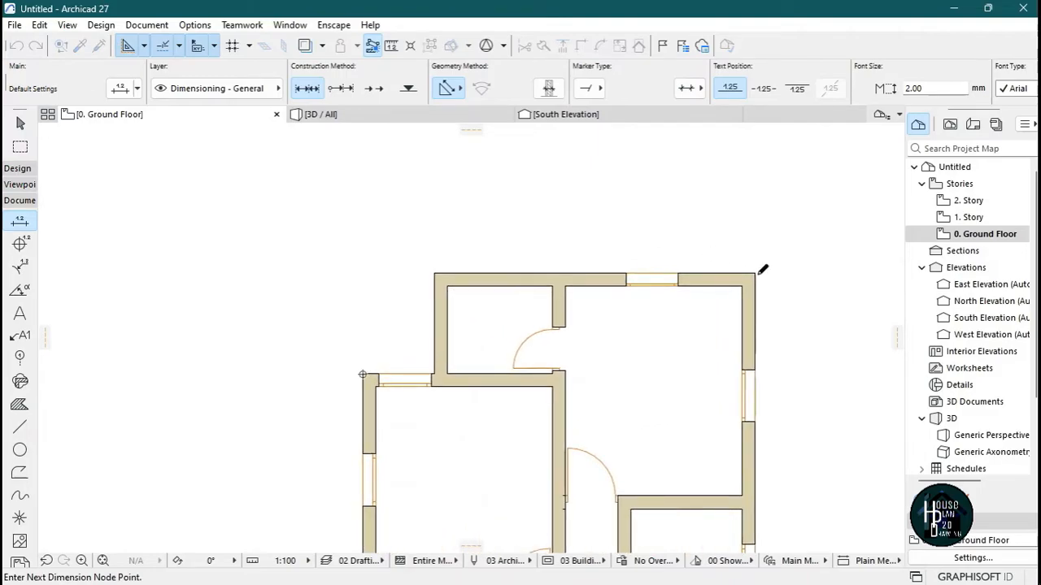
pyautogui.click(755, 274)
pyautogui.rightClick(607, 195)
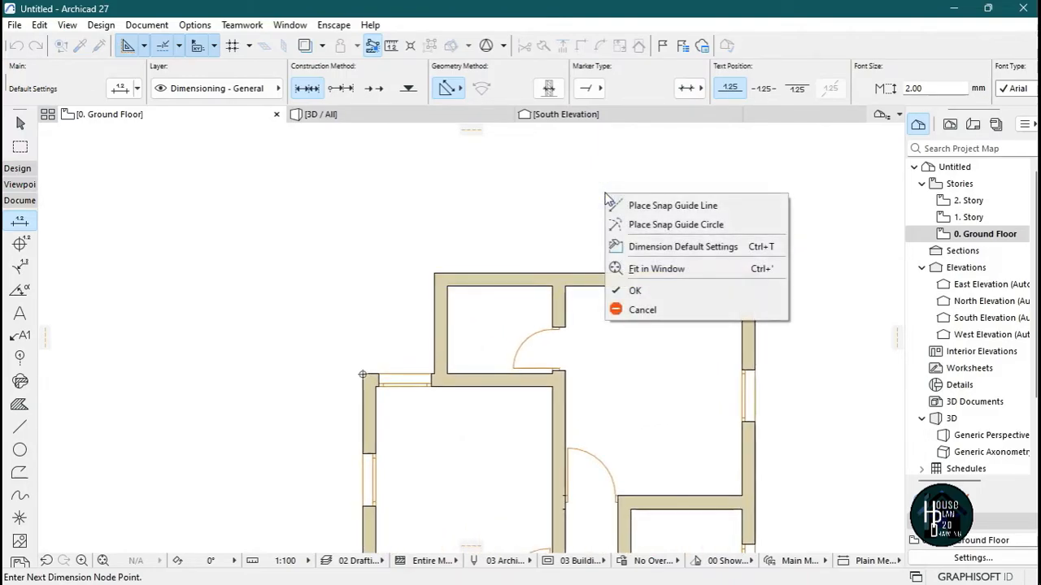
pyautogui.click(633, 291)
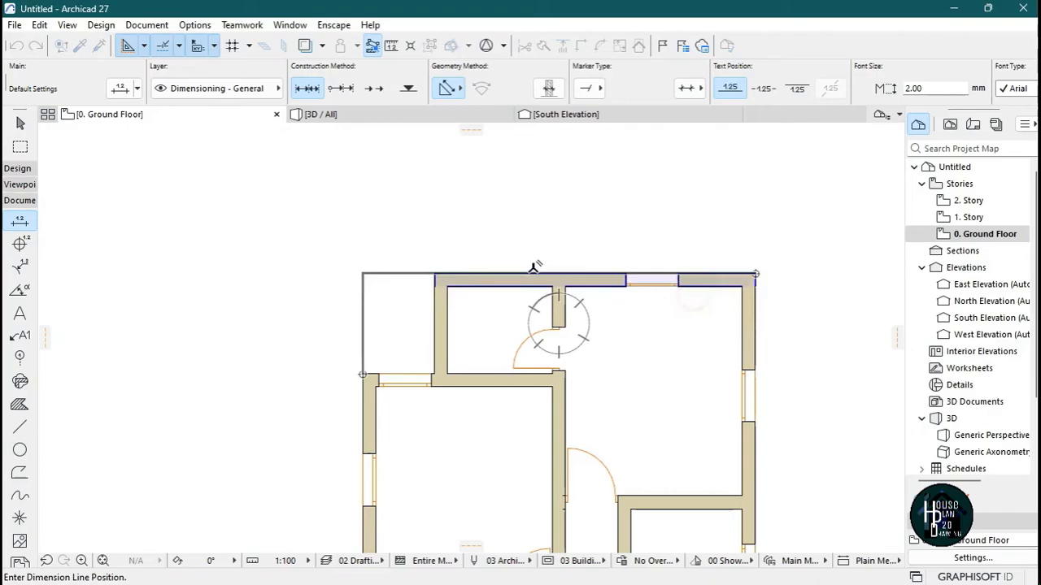
pyautogui.click(568, 254)
# Dimension the upper right room's inner length along its right wall, with the dimension line inside the room.
pyautogui.scroll(3, 565, 260)
pyautogui.scroll(-4, 559, 235)
pyautogui.scroll(-5, 554, 229)
pyautogui.scroll(4, 540, 248)
pyautogui.scroll(3, 536, 242)
pyautogui.scroll(-3, 529, 233)
pyautogui.scroll(2, 687, 219)
pyautogui.scroll(3, 697, 207)
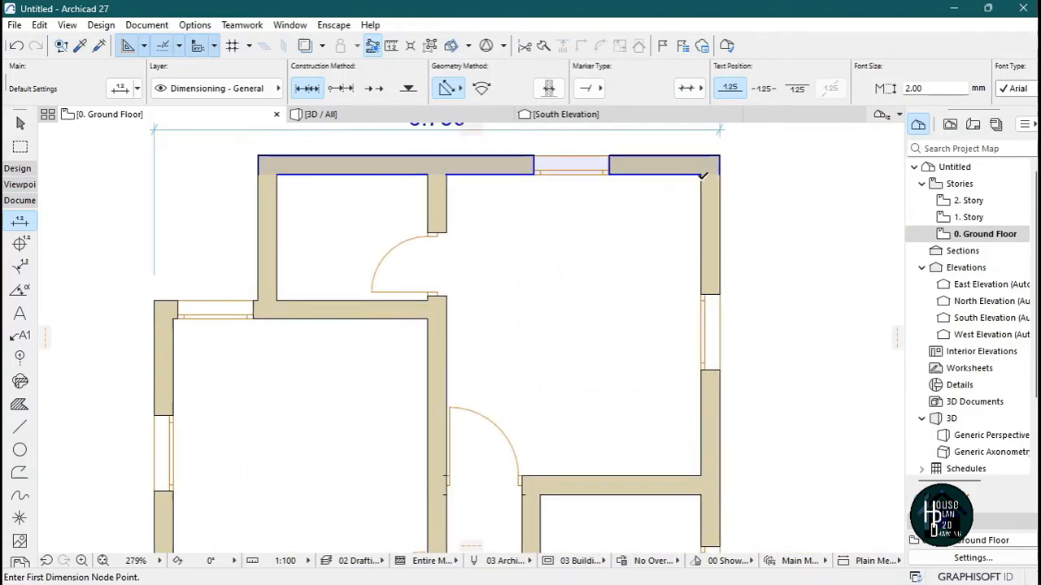
pyautogui.click(700, 174)
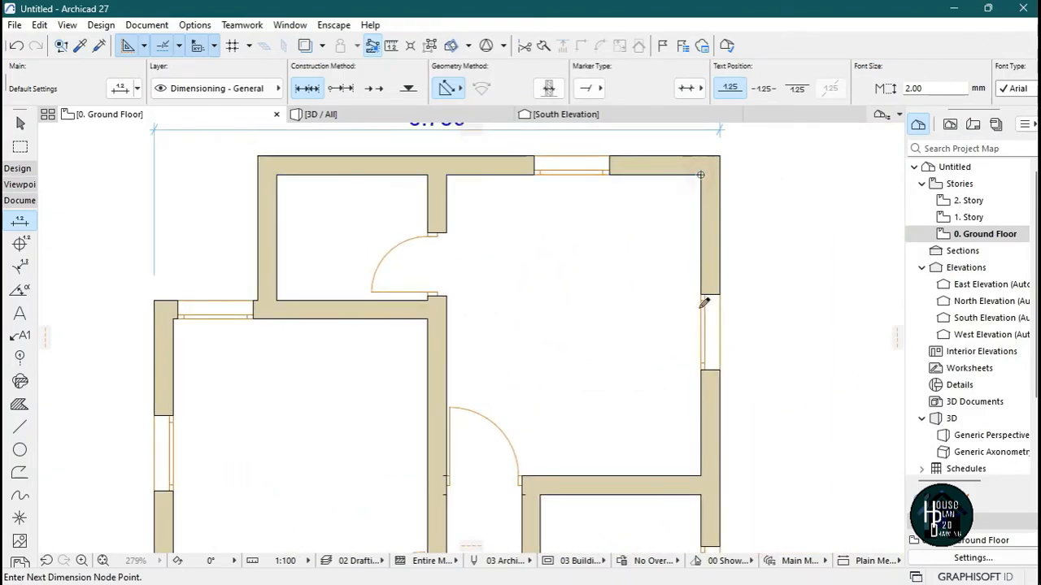
pyautogui.click(700, 476)
pyautogui.rightClick(624, 299)
pyautogui.click(665, 397)
pyautogui.click(680, 358)
# Dimension the upper right room's inner width along its top wall, with the dimension line inside the room.
pyautogui.scroll(-5, 687, 258)
pyautogui.scroll(5, 546, 227)
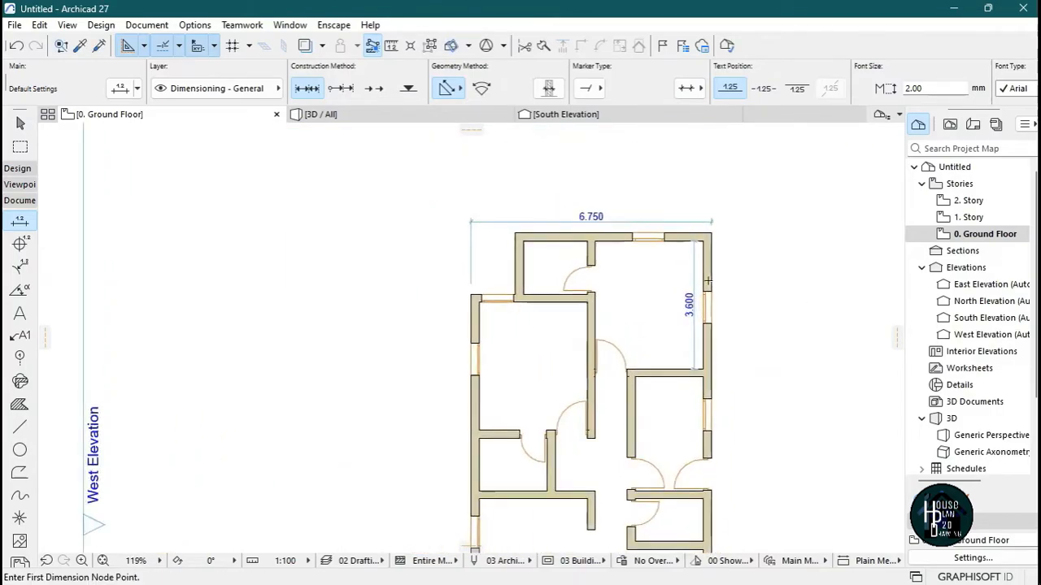
pyautogui.click(457, 211)
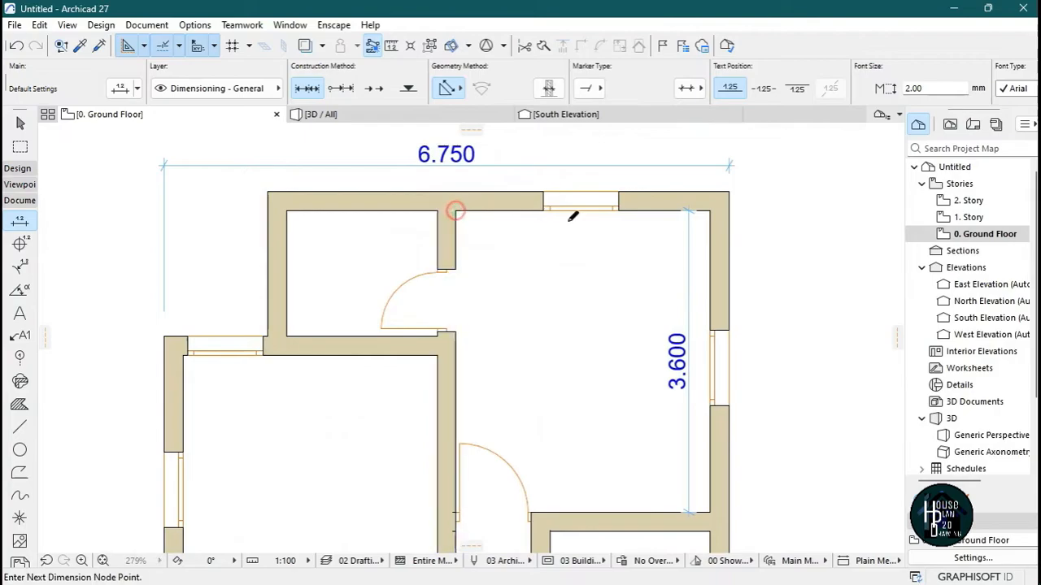
pyautogui.click(710, 211)
pyautogui.rightClick(609, 228)
pyautogui.click(650, 325)
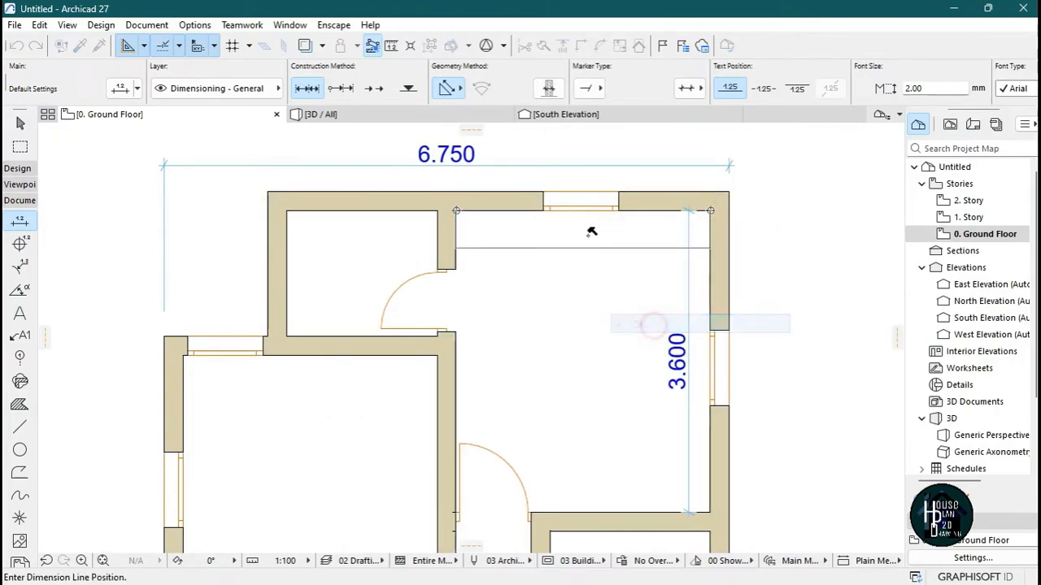
pyautogui.click(623, 245)
# Start a dimension chain down the house's left side, picking the outer corners and window edges down to the large room's second window.
pyautogui.scroll(-5, 624, 245)
pyautogui.scroll(5, 546, 174)
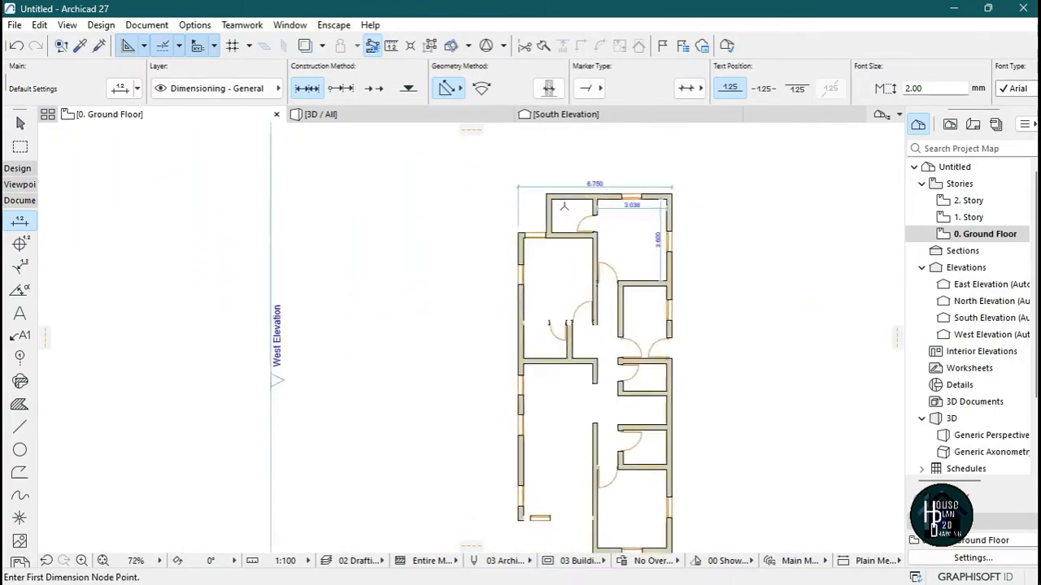
pyautogui.click(570, 161)
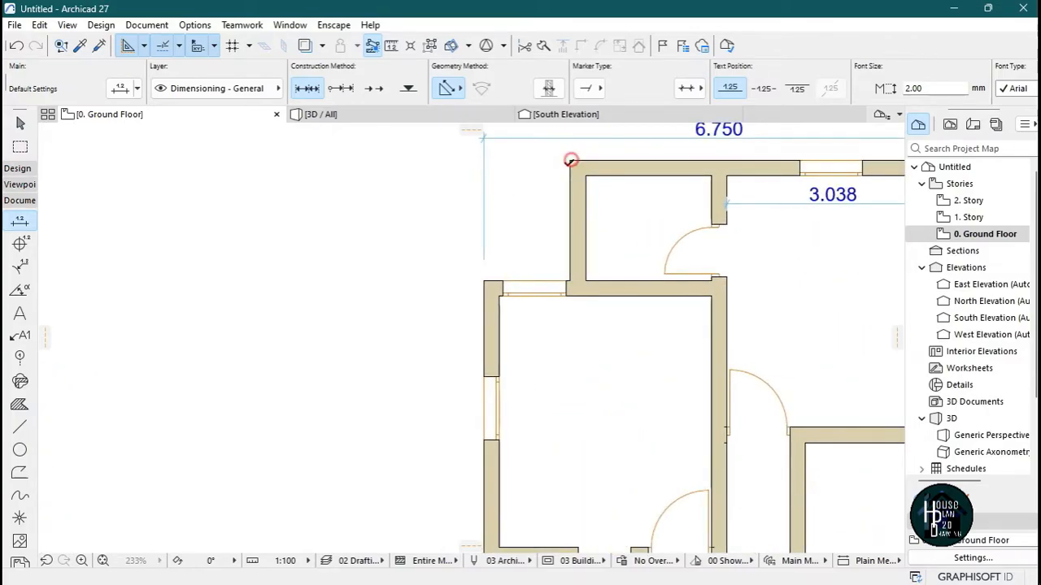
pyautogui.scroll(-5, 488, 274)
pyautogui.scroll(5, 494, 220)
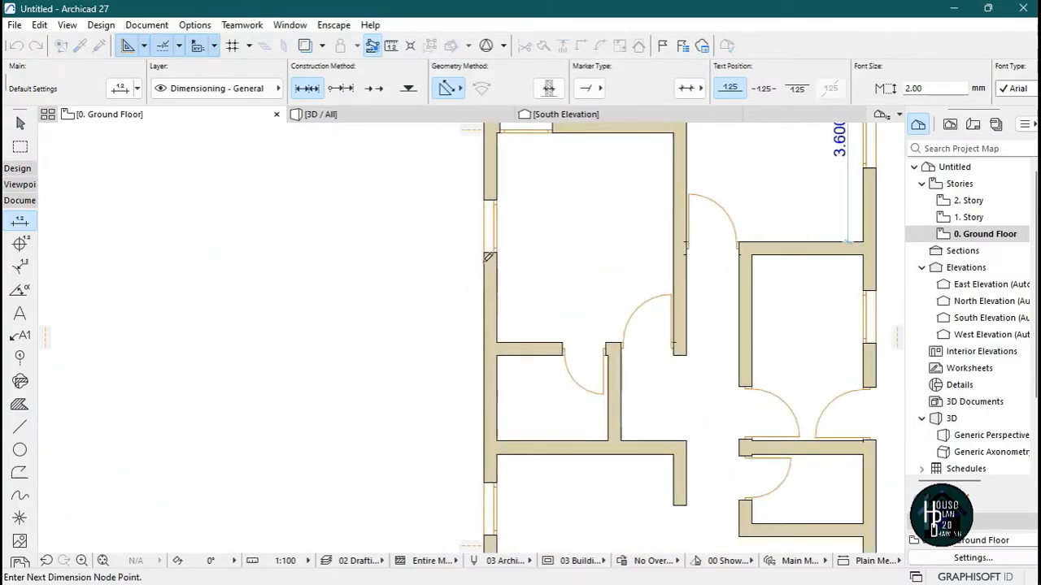
pyautogui.scroll(-5, 490, 199)
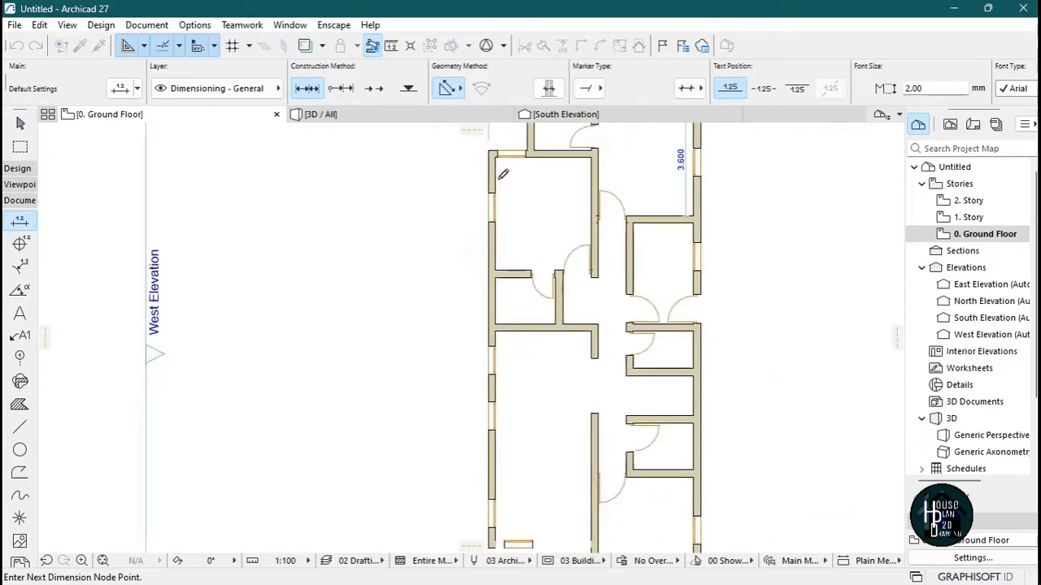
pyautogui.scroll(3, 498, 266)
pyautogui.scroll(2, 497, 265)
pyautogui.click(494, 329)
pyautogui.click(494, 370)
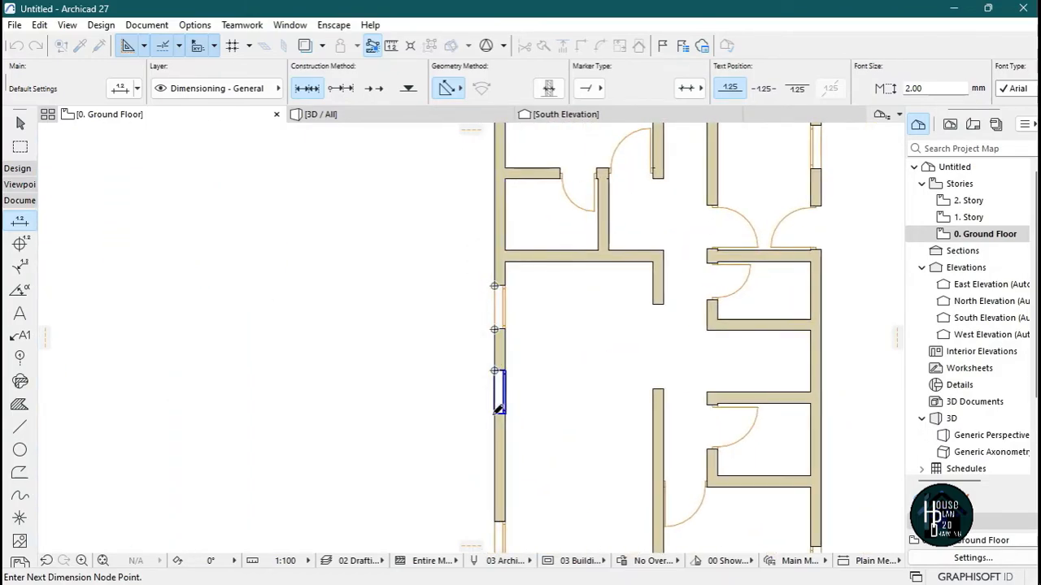
# Continue the dimension chain through the large room's lowest window edges and lower left corner to the lower right room's outer bottom-left corner.
pyautogui.scroll(-3, 520, 374)
pyautogui.scroll(3, 557, 384)
pyautogui.scroll(2, 557, 384)
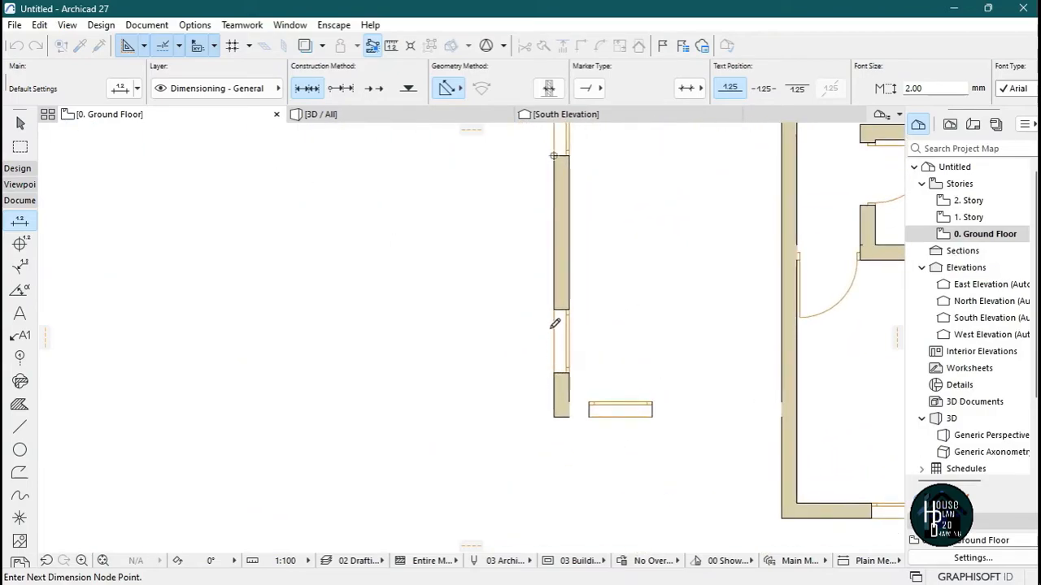
pyautogui.click(556, 371)
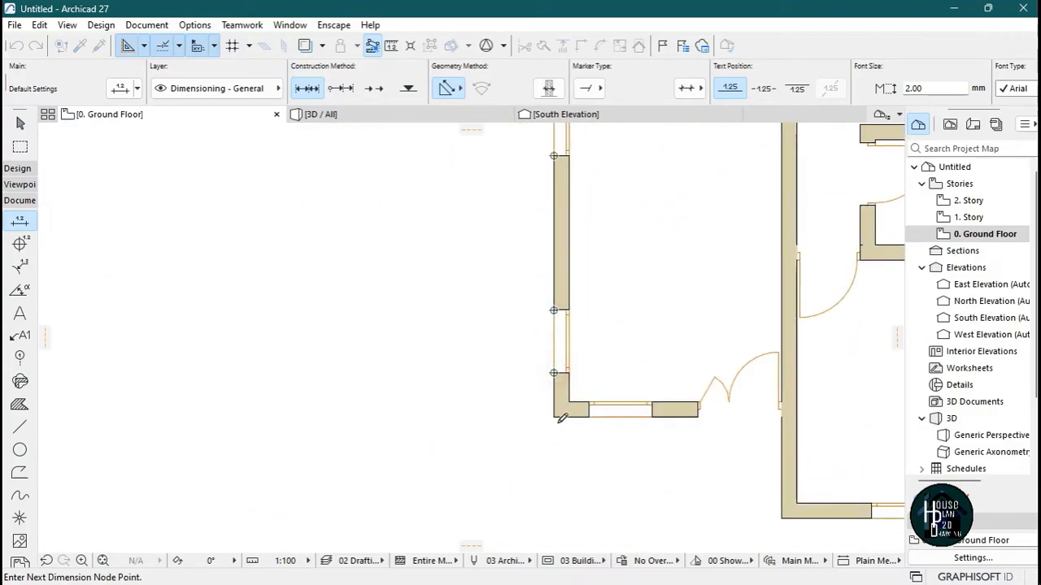
pyautogui.click(555, 417)
pyautogui.scroll(-3, 677, 347)
pyautogui.scroll(3, 676, 397)
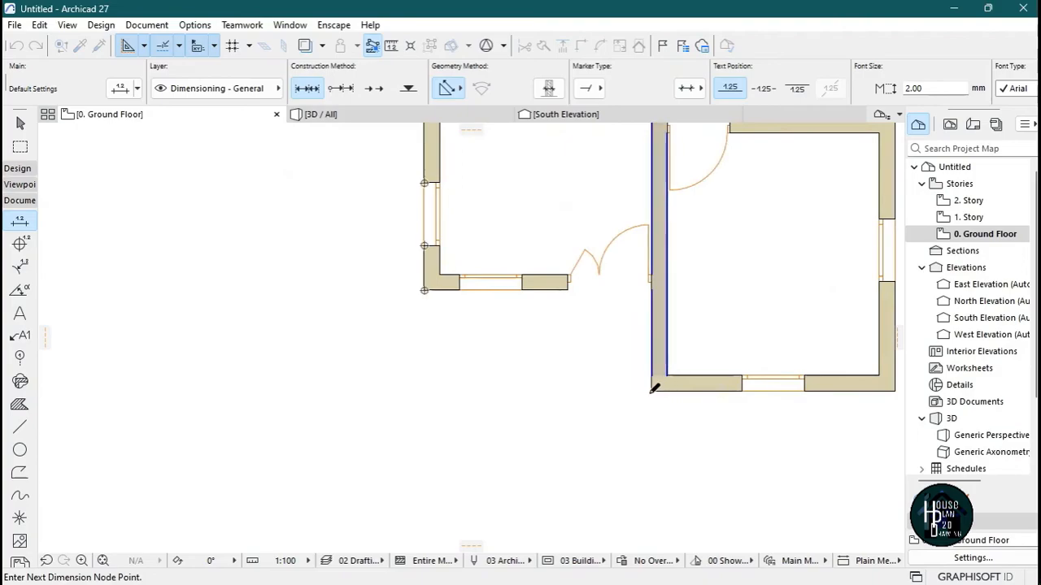
# Complete the node selection and place the vertical dimension chain just outside the house's left wall.
pyautogui.scroll(-5, 638, 439)
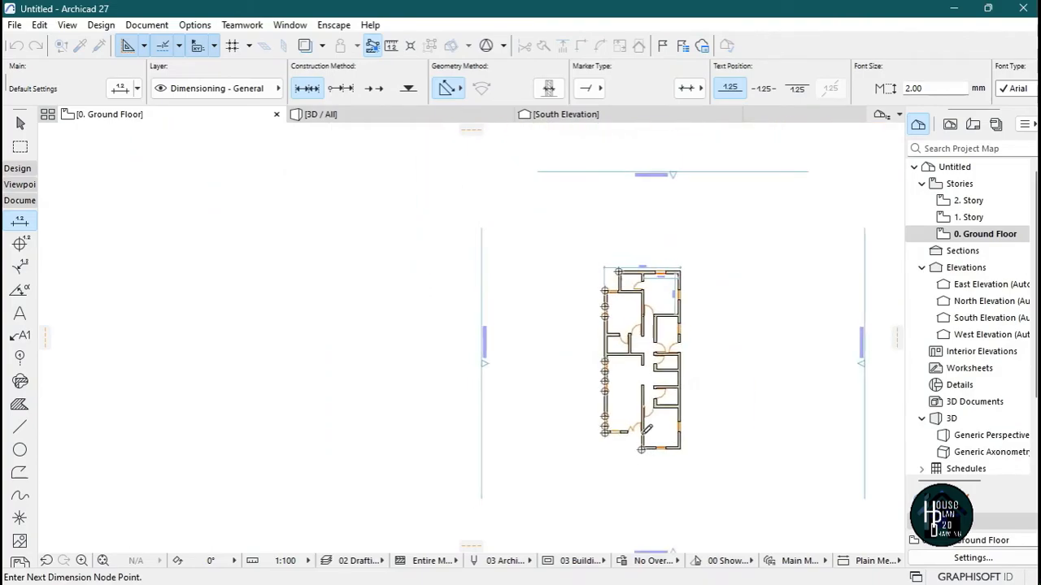
pyautogui.rightClick(552, 333)
pyautogui.click(591, 434)
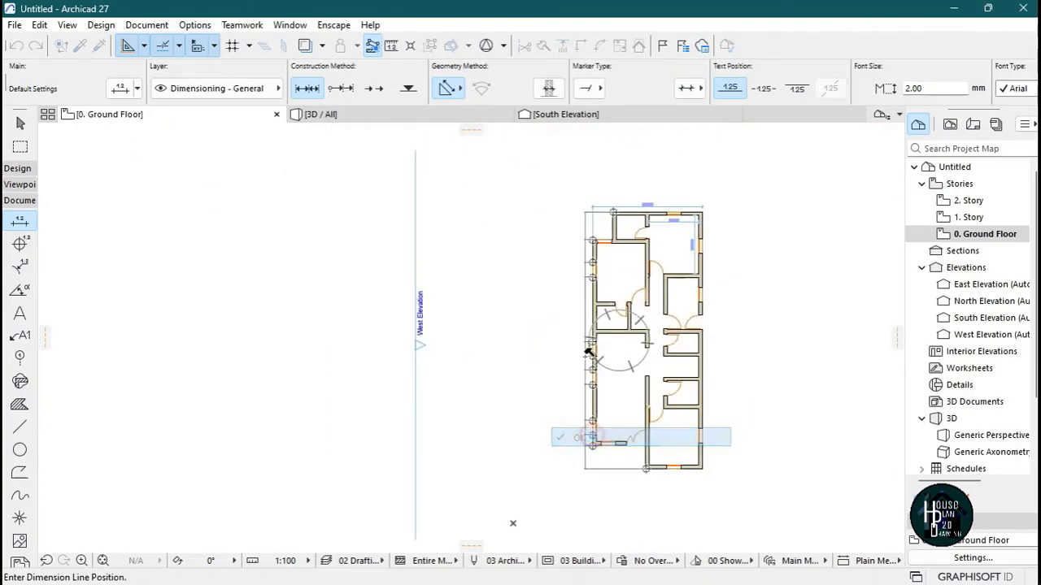
pyautogui.click(583, 338)
pyautogui.scroll(4, 573, 350)
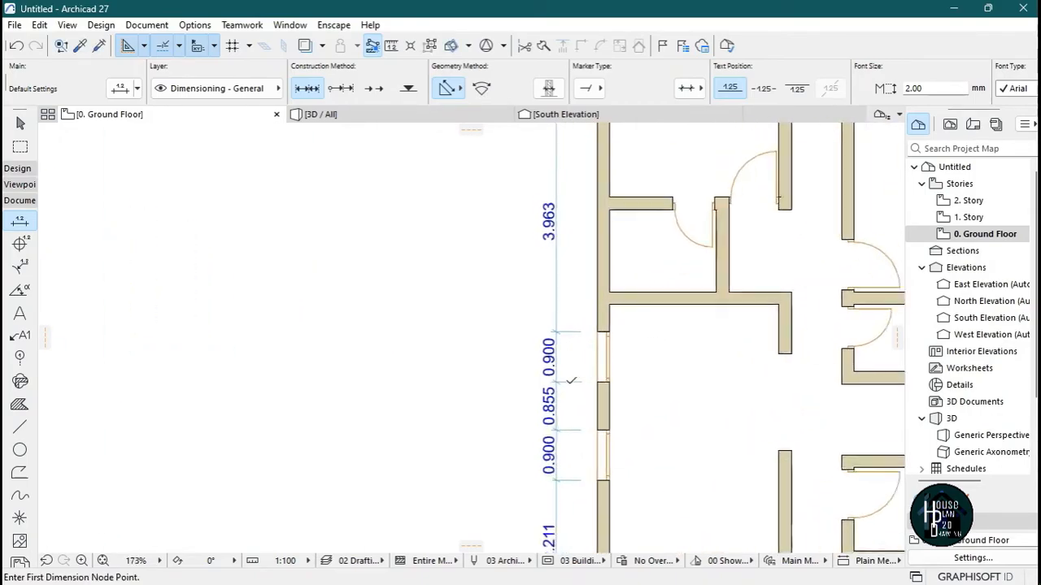
pyautogui.scroll(-4, 560, 369)
pyautogui.scroll(-1, 560, 370)
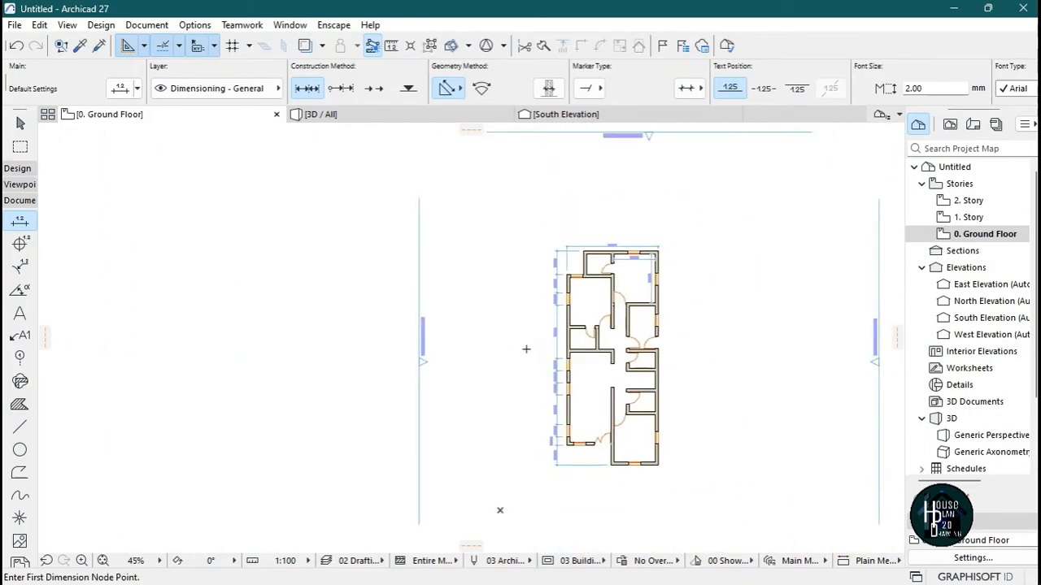
# Examine the dimensions placed outside and inside the ground floor plan.
pyautogui.scroll(5, 526, 349)
pyautogui.scroll(-3, 536, 268)
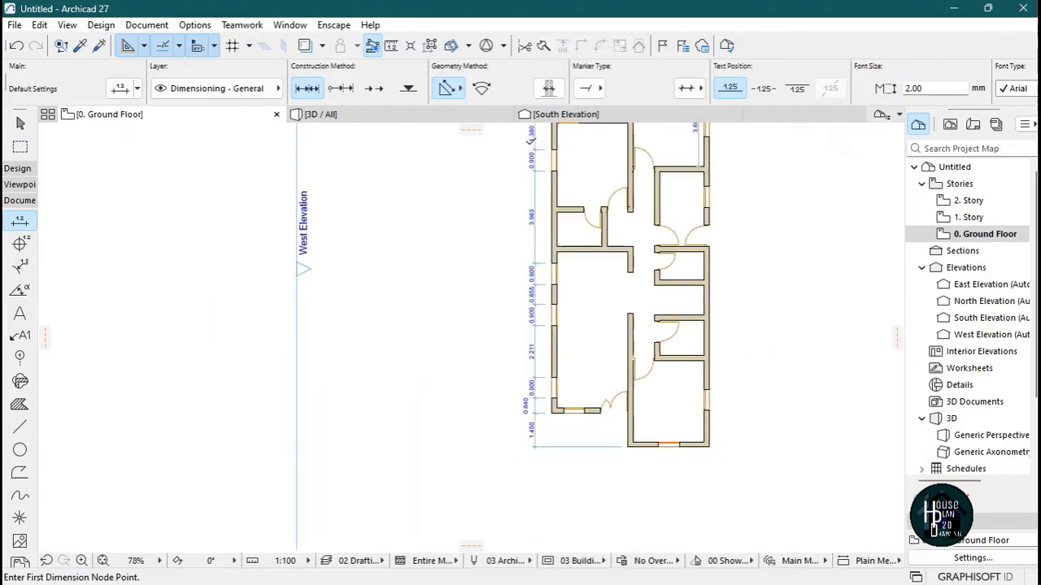
pyautogui.scroll(-3, 573, 393)
pyautogui.scroll(7, 564, 304)
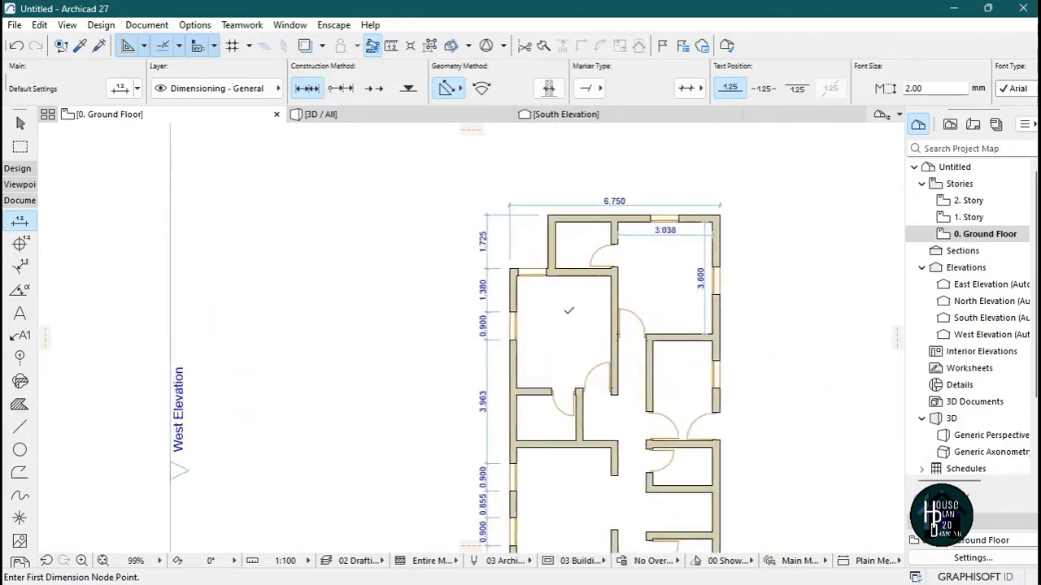
pyautogui.scroll(1, 544, 278)
pyautogui.scroll(-3, 585, 269)
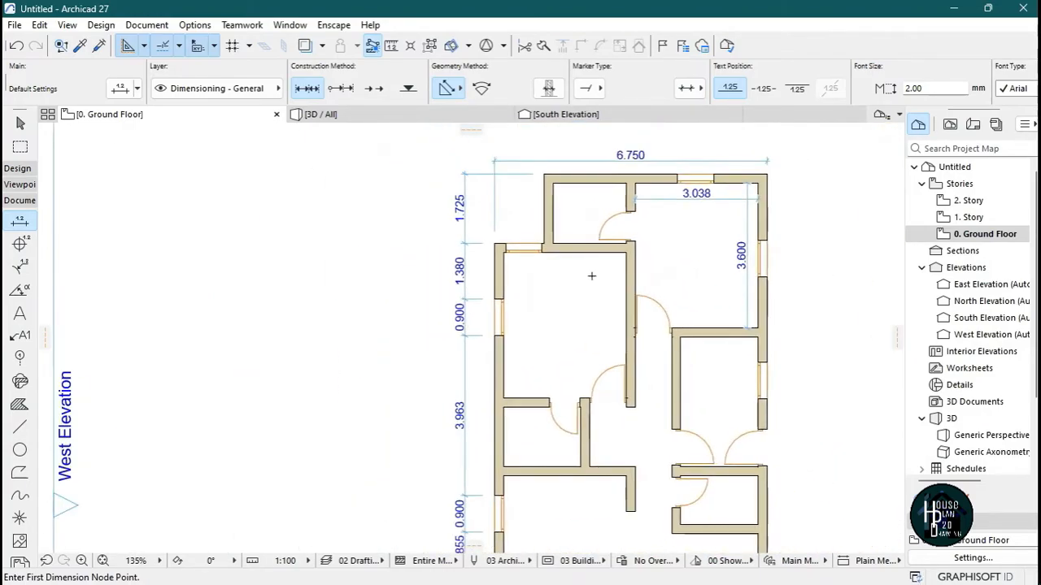
pyautogui.scroll(3, 578, 163)
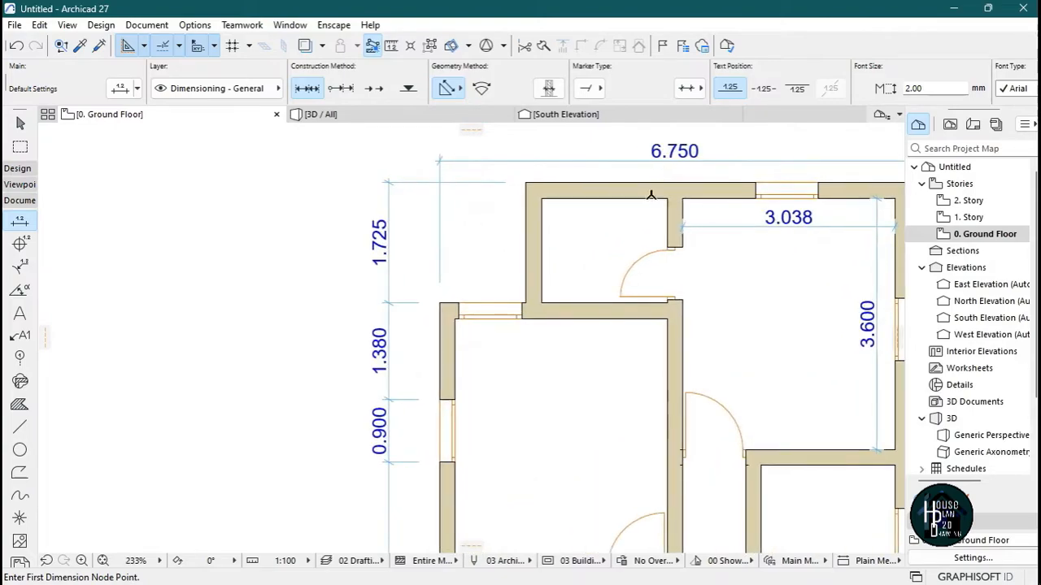
pyautogui.scroll(-2, 650, 195)
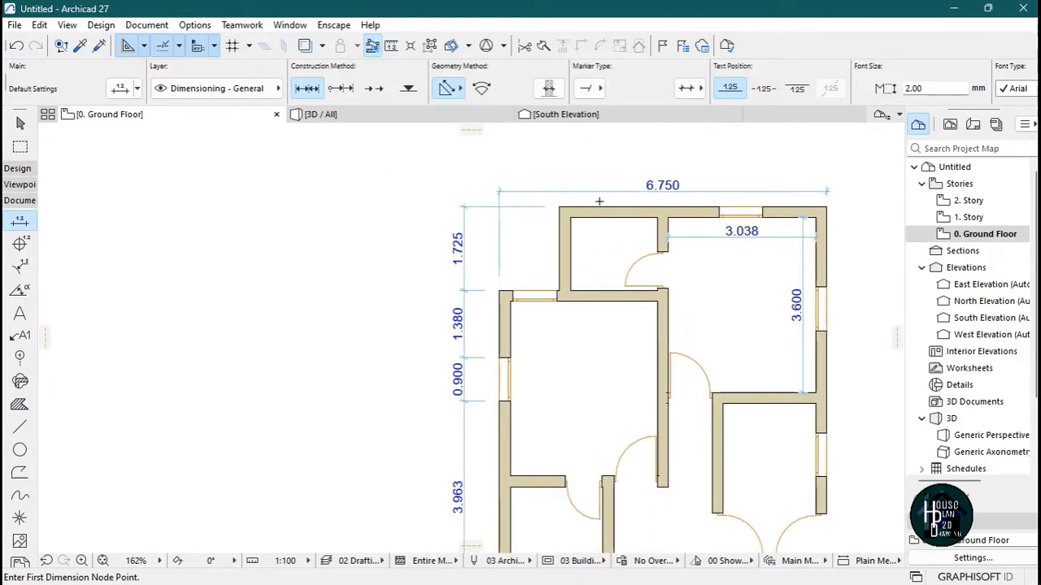
pyautogui.scroll(-2, 599, 200)
pyautogui.scroll(2, 599, 201)
pyautogui.scroll(1, 618, 204)
pyautogui.scroll(-3, 685, 222)
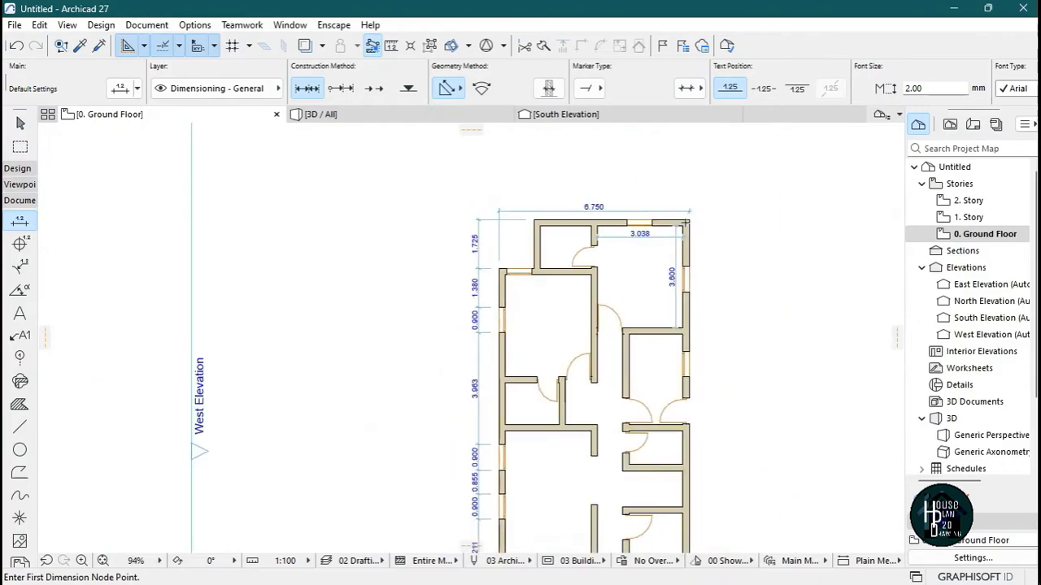
pyautogui.scroll(2, 568, 258)
# Switch the project's dimension standard to Plain Millimeter in the dimension preferences.
pyautogui.click(198, 25)
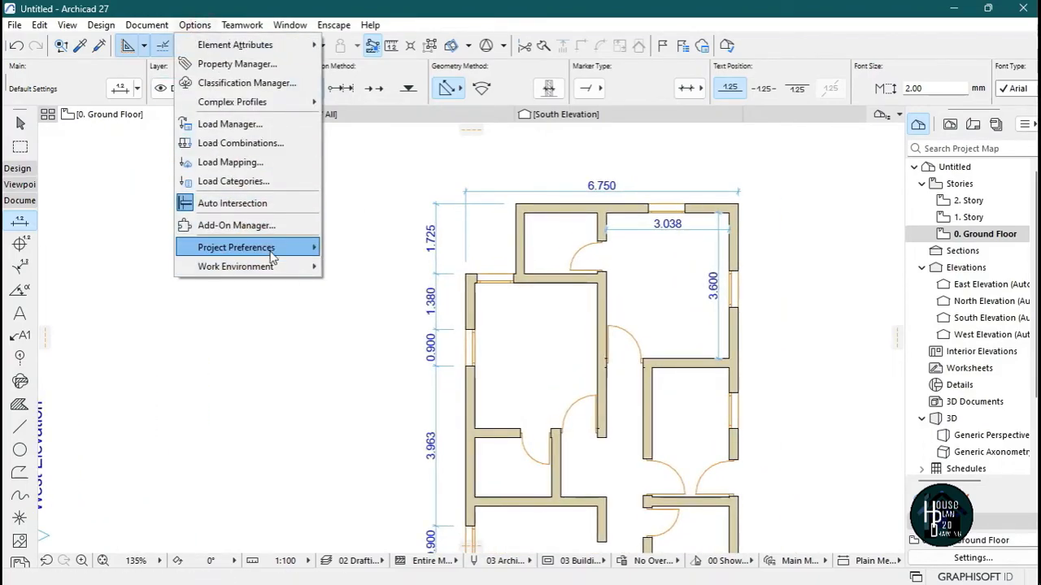
pyautogui.moveTo(272, 257)
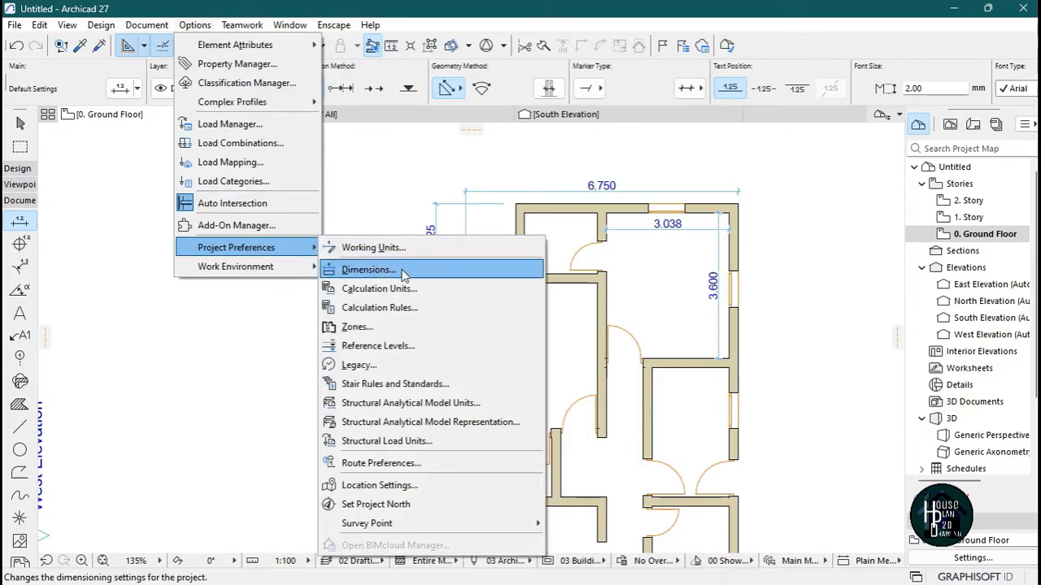
pyautogui.click(375, 272)
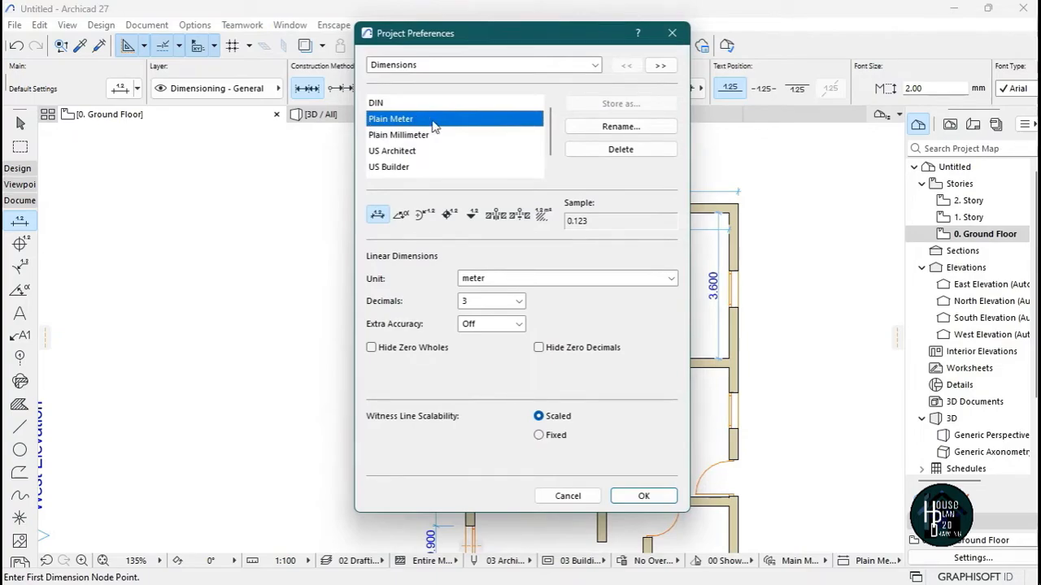
pyautogui.click(395, 135)
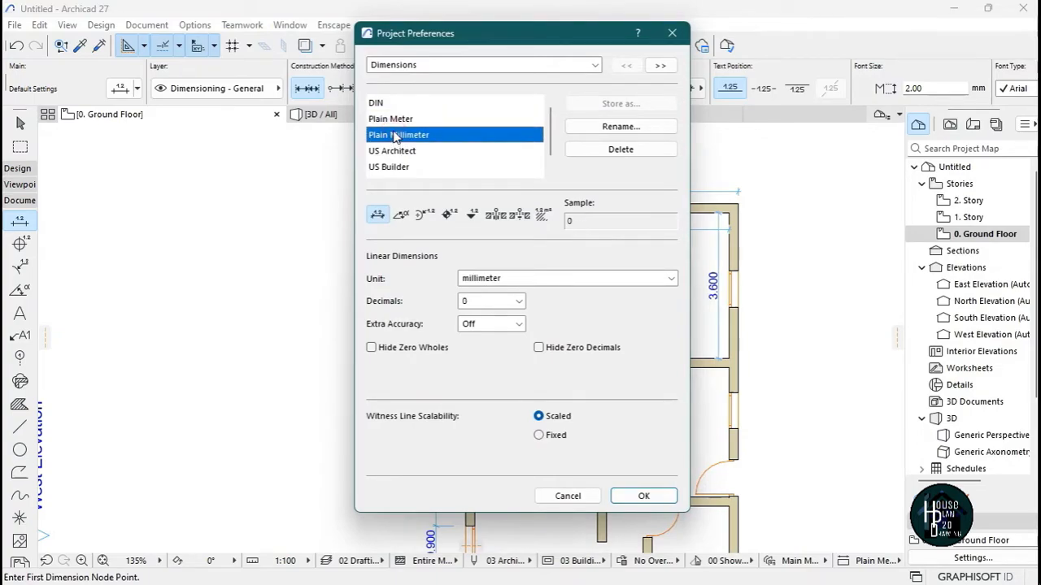
pyautogui.click(637, 495)
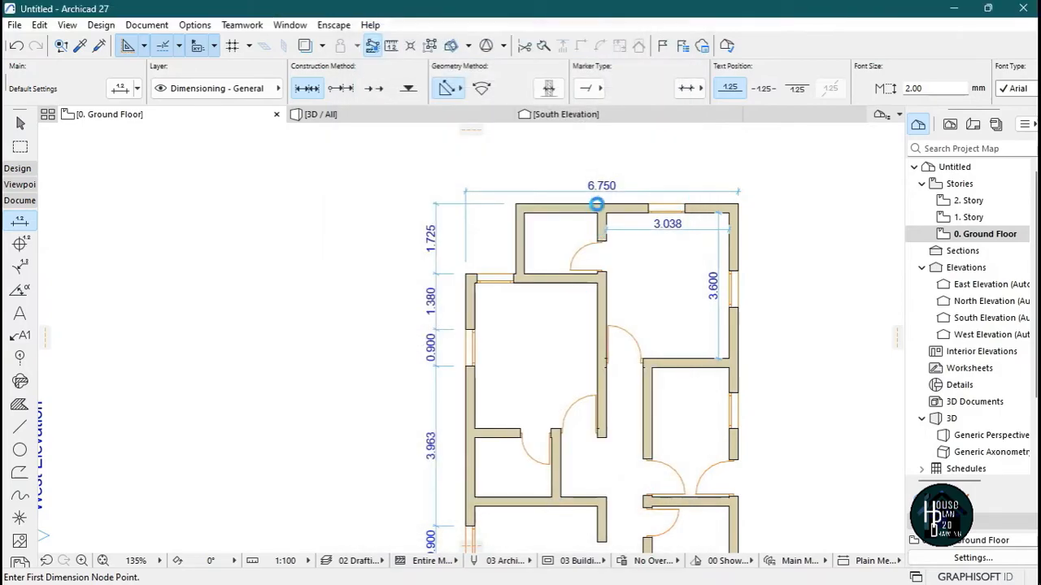
# Inspect the converted dimension texts along the plan's outer chains and in the upper room, leaving the Dimension tool.
pyautogui.scroll(5, 462, 316)
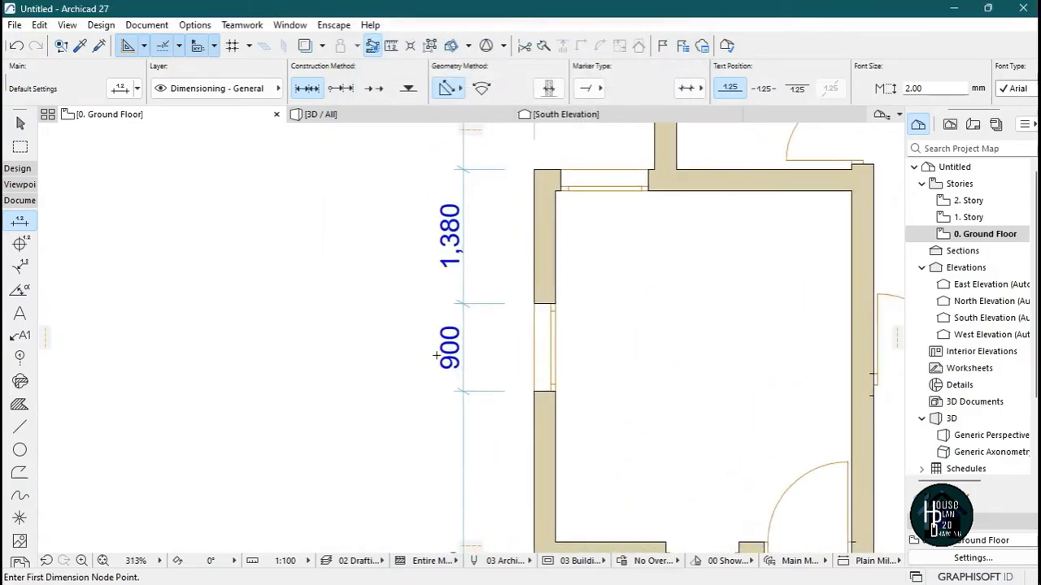
pyautogui.scroll(-4, 504, 260)
pyautogui.scroll(4, 560, 202)
pyautogui.scroll(-5, 622, 201)
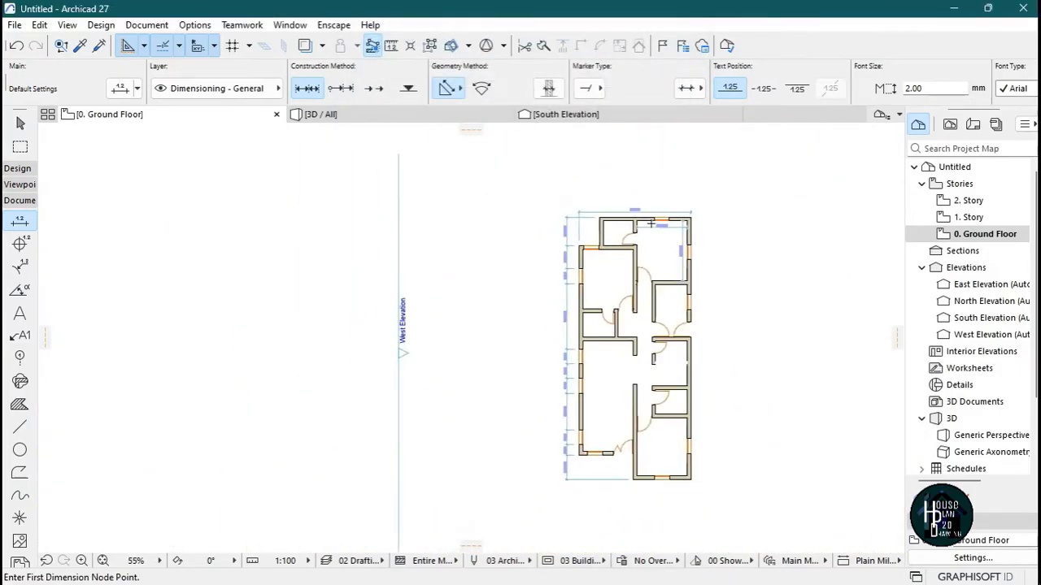
pyautogui.scroll(2, 455, 358)
pyautogui.scroll(-2, 444, 373)
pyautogui.scroll(3, 445, 373)
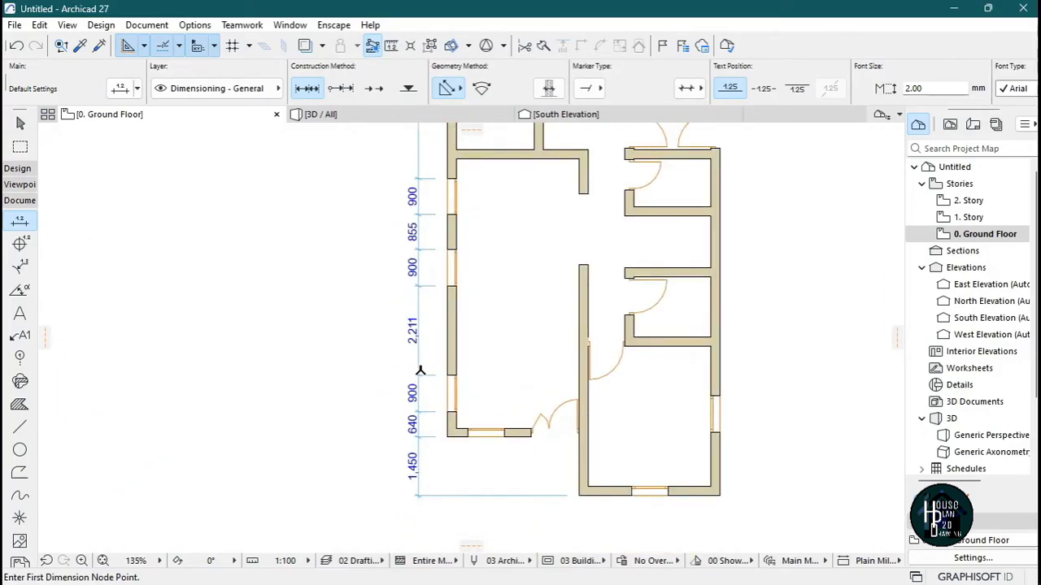
pyautogui.scroll(-3, 418, 371)
pyautogui.scroll(2, 531, 370)
pyautogui.scroll(2, 480, 279)
pyautogui.press('Escape')
pyautogui.scroll(-4, 509, 220)
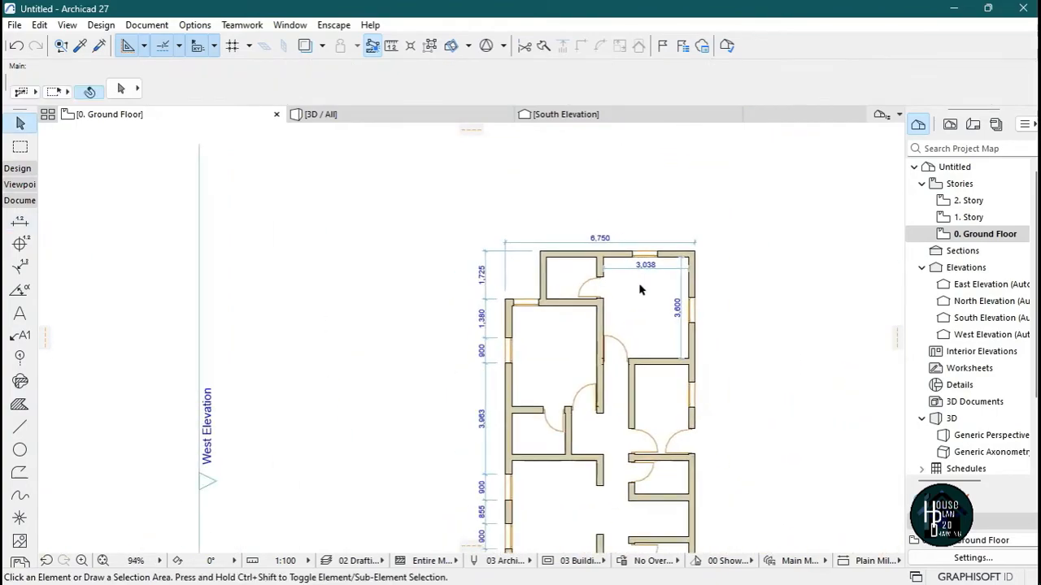
pyautogui.scroll(1, 637, 289)
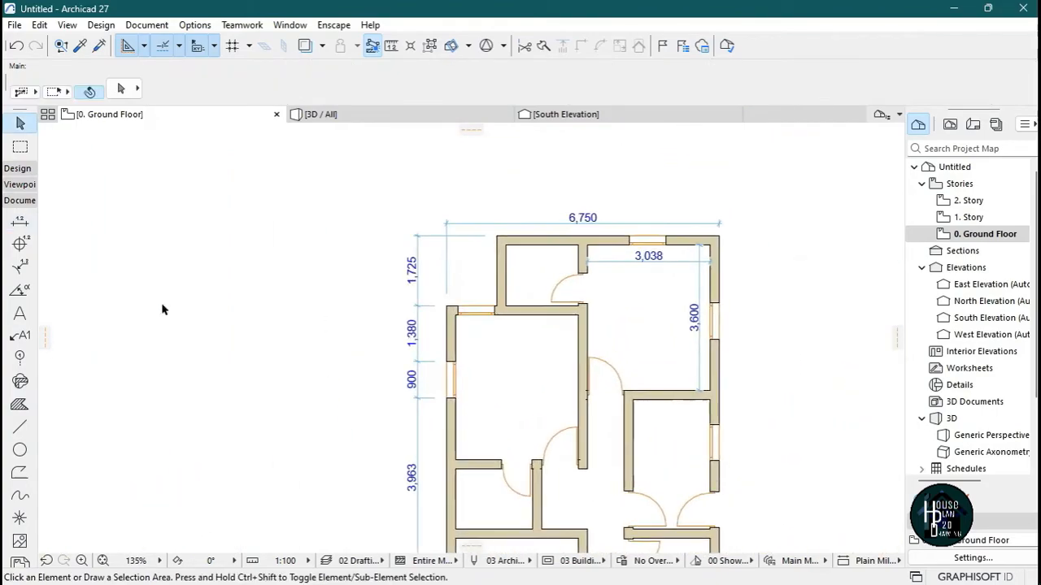
pyautogui.click(22, 222)
pyautogui.hotkey('ctrl', 'a')
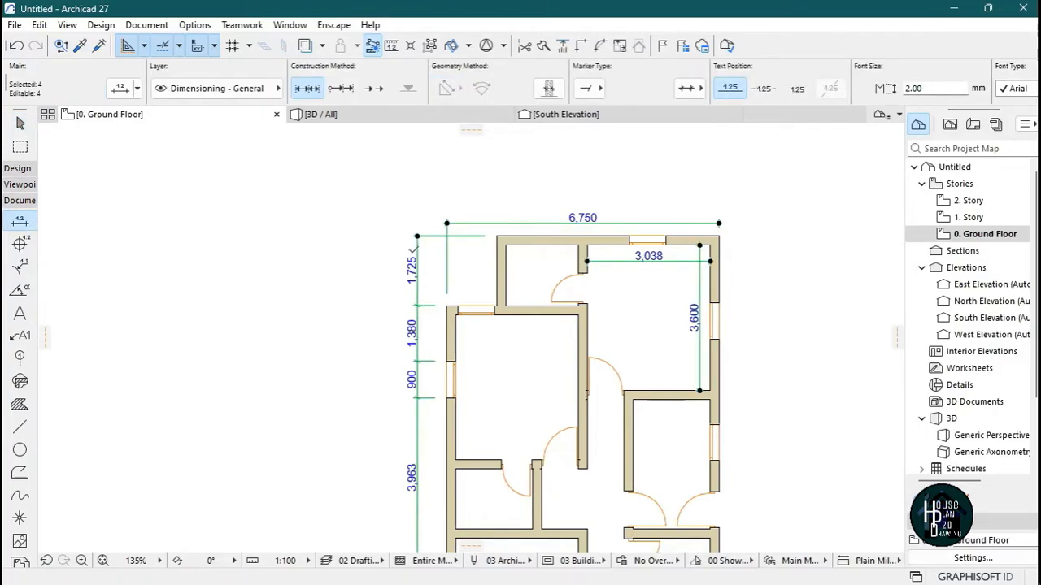
pyautogui.scroll(-3, 485, 210)
pyautogui.scroll(4, 520, 217)
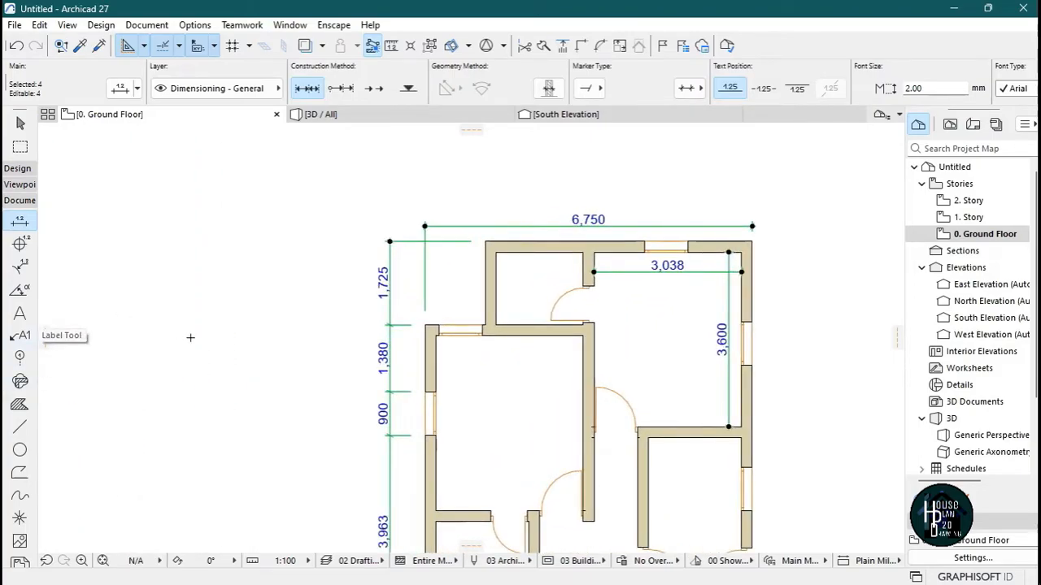
pyautogui.press('Escape')
# Change all existing linear dimensions on the ground floor from dynamic to short witness lines and deselect them.
pyautogui.click(20, 222)
pyautogui.hotkey('ctrl', 'a')
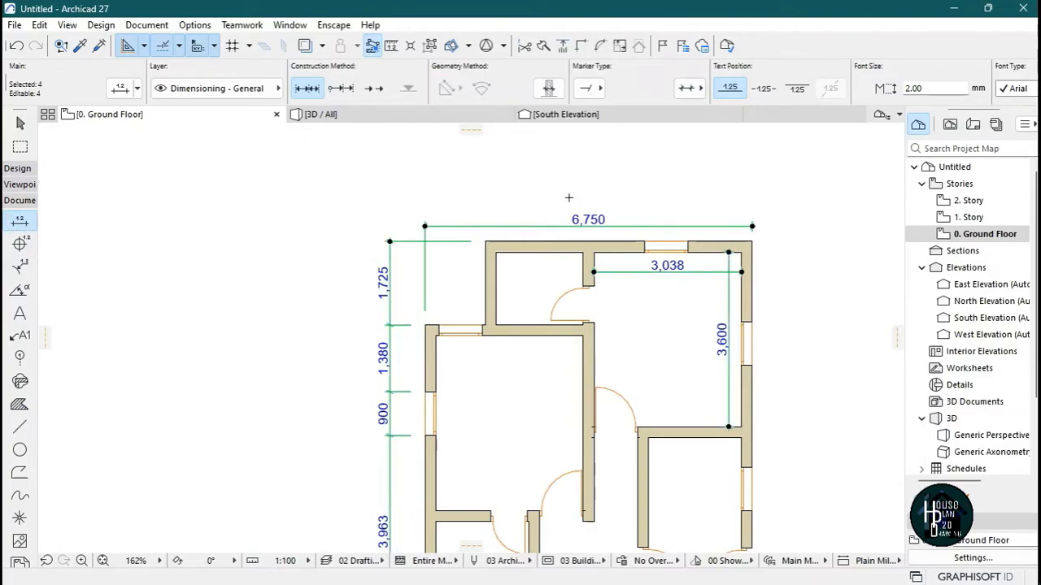
pyautogui.scroll(-5, 568, 193)
pyautogui.scroll(5, 361, 208)
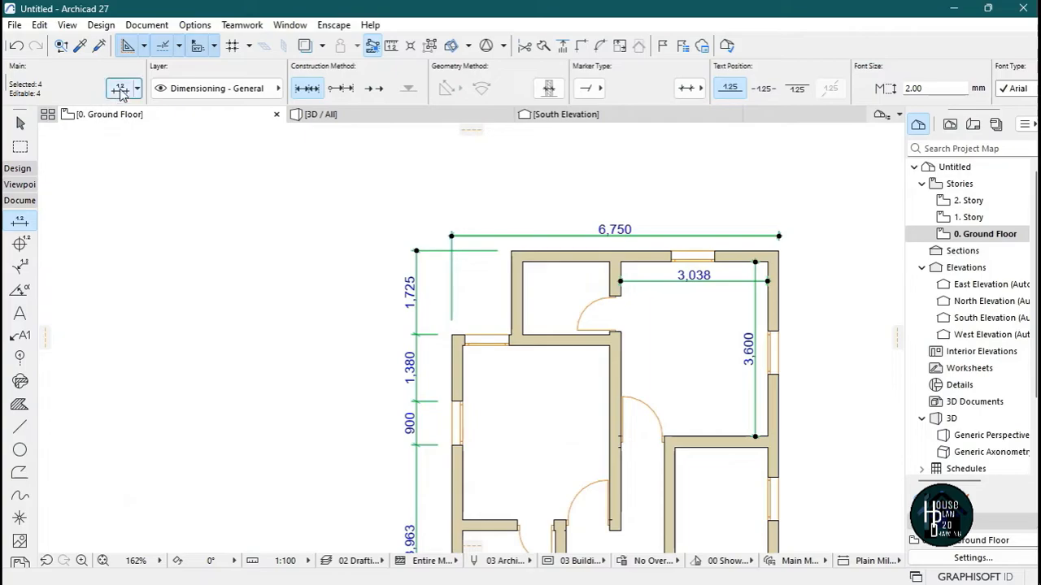
pyautogui.hotkey('ctrl', 't')
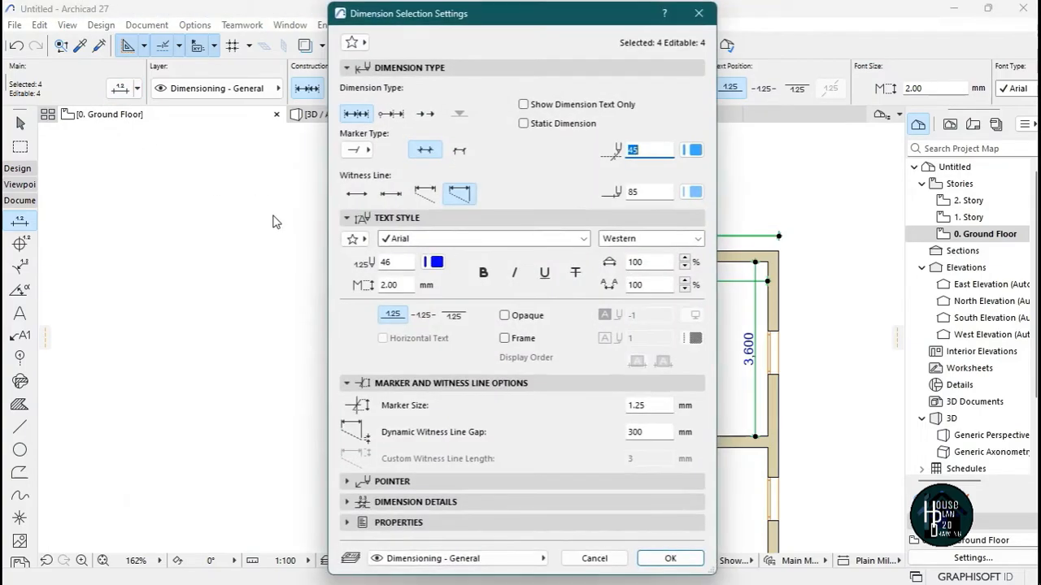
pyautogui.click(391, 194)
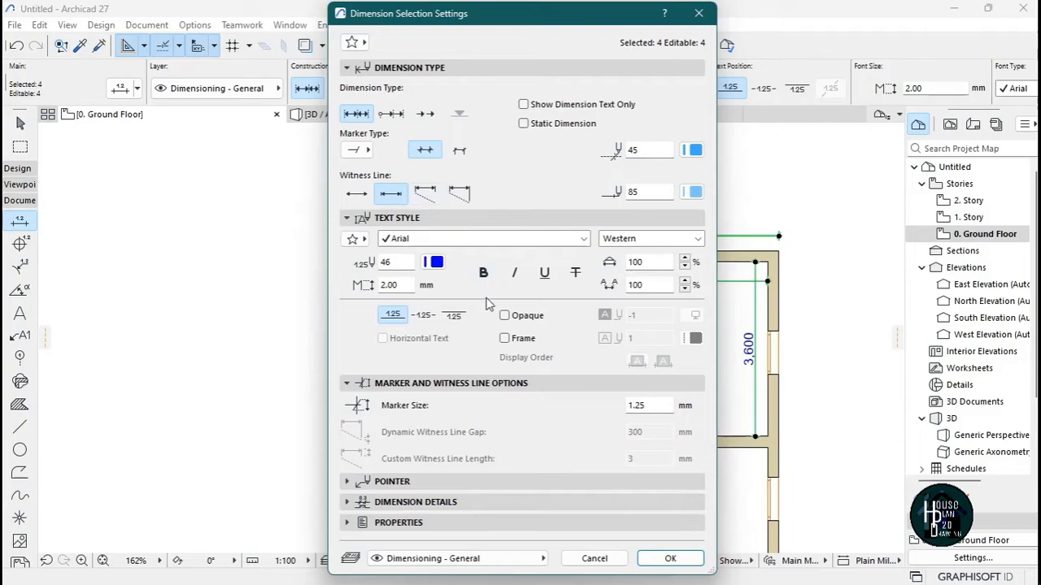
pyautogui.click(671, 558)
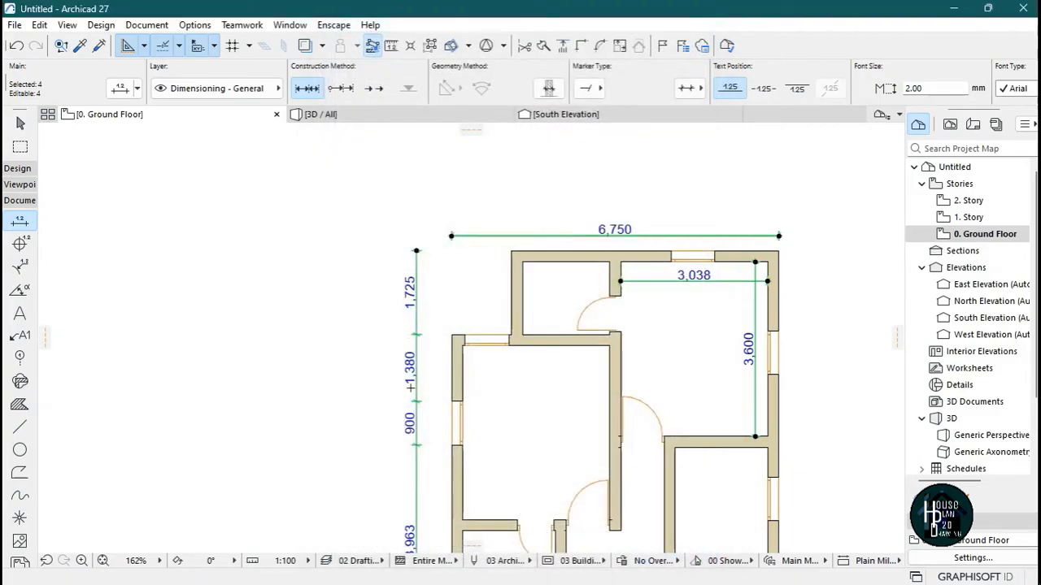
pyautogui.scroll(-3, 532, 250)
pyautogui.press('Escape')
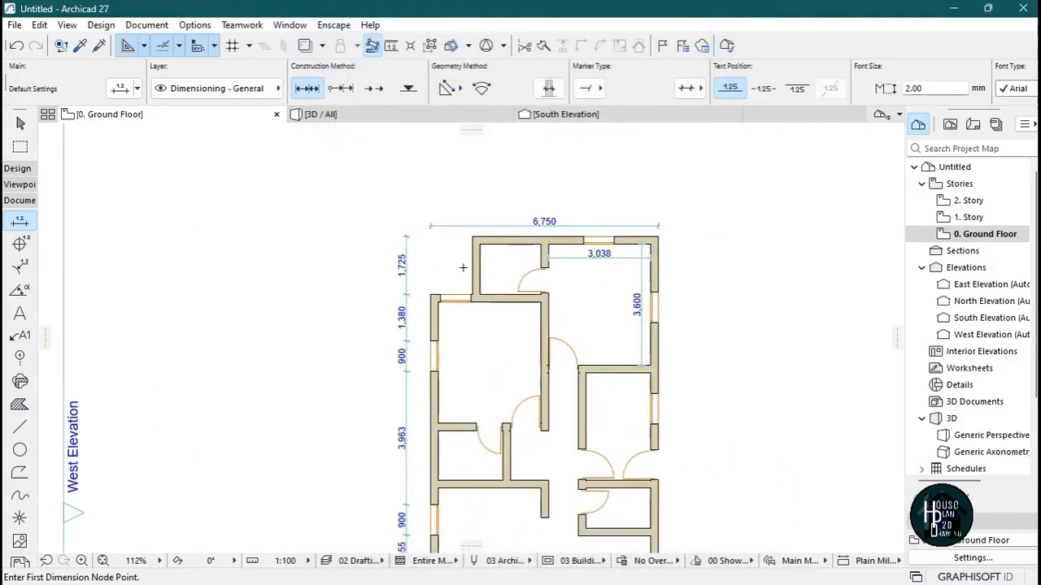
# Pick up the settings of the 3,038 room-width dimension to activate the Dimension tool with them.
pyautogui.scroll(2, 629, 255)
pyautogui.scroll(-5, 629, 255)
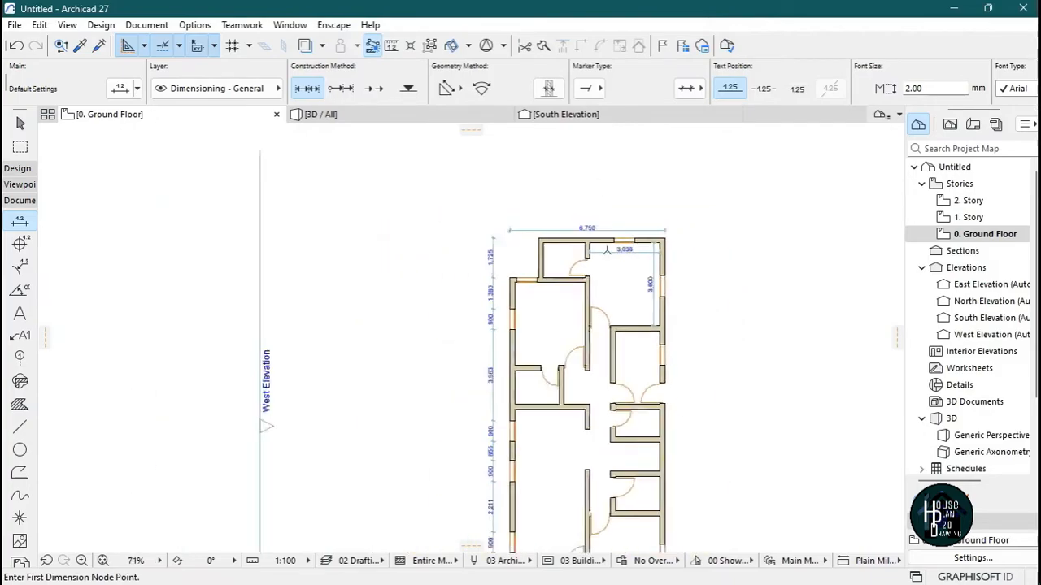
pyautogui.scroll(3, 629, 253)
pyautogui.press('Escape')
pyautogui.scroll(3, 593, 286)
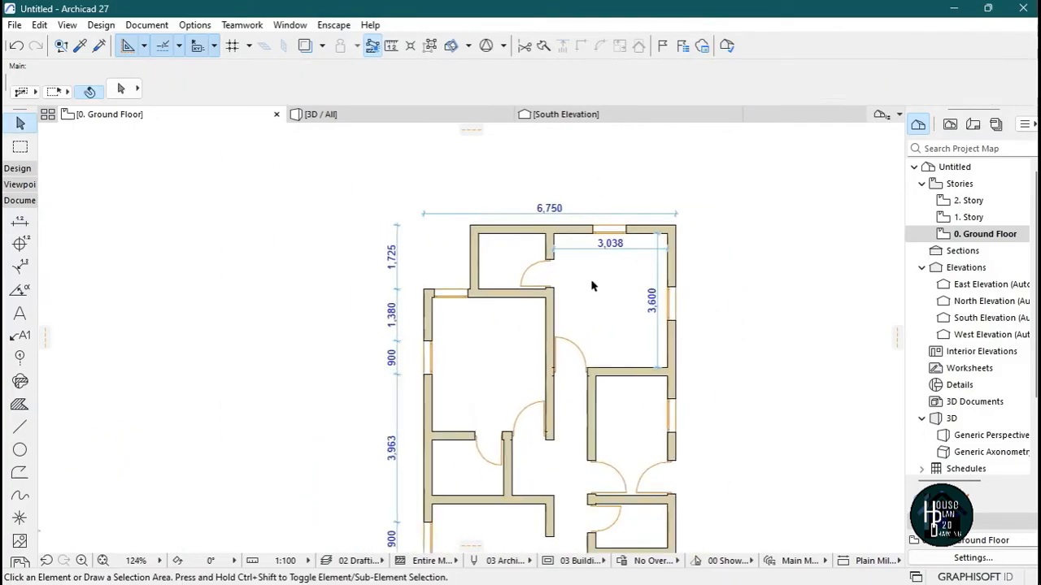
pyautogui.scroll(-3, 648, 256)
pyautogui.scroll(4, 662, 220)
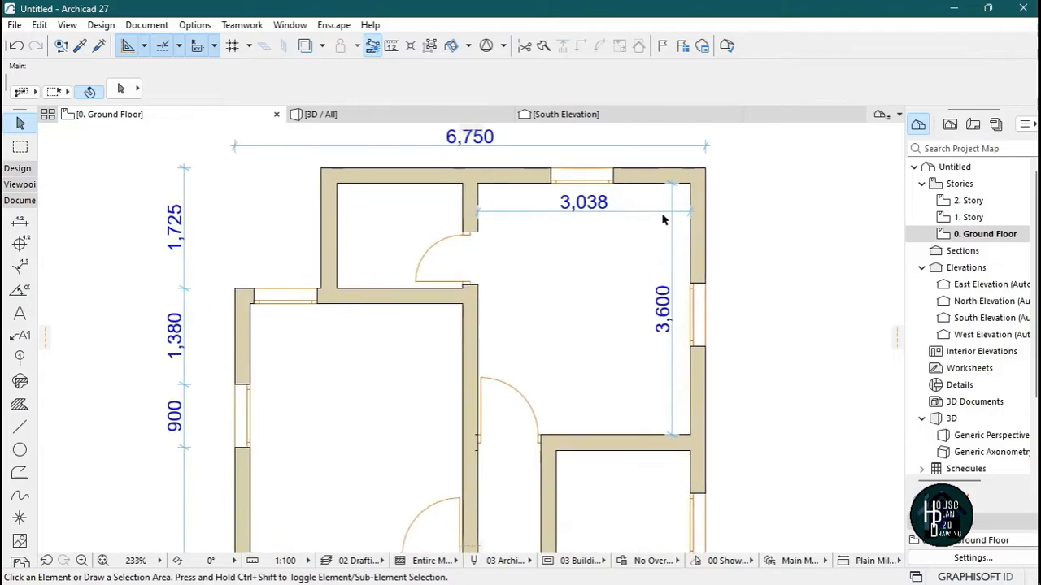
pyautogui.click(665, 209)
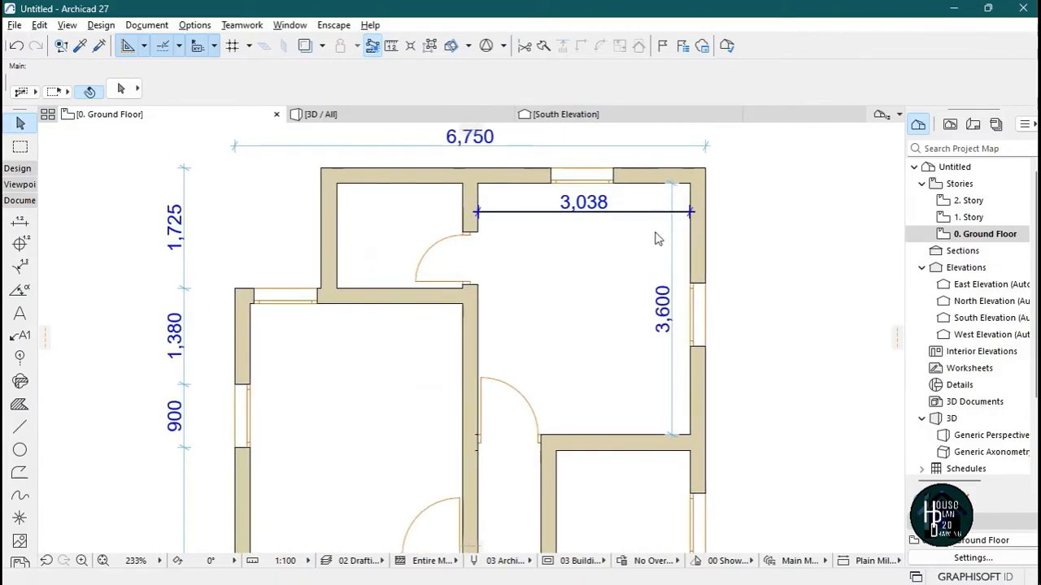
pyautogui.click(658, 221)
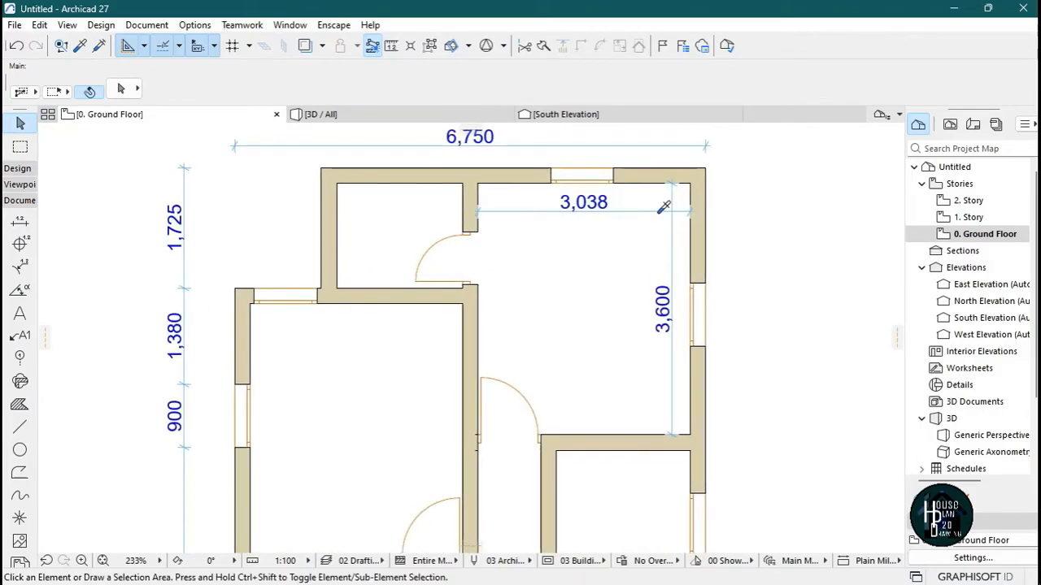
pyautogui.click(664, 205)
pyautogui.keyDown('alt'); pyautogui.click(592, 227); pyautogui.keyUp('alt')
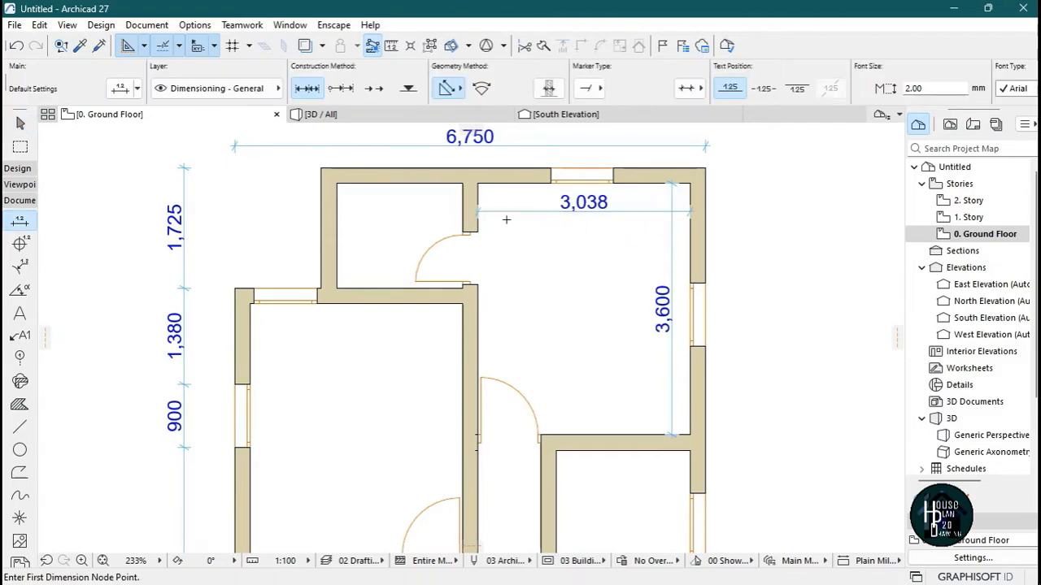
# Dimension the interior width of the small room beside the upper room, placing the dimension line inside below its upper wall.
pyautogui.scroll(-4, 444, 227)
pyautogui.scroll(7, 397, 210)
pyautogui.click(378, 216)
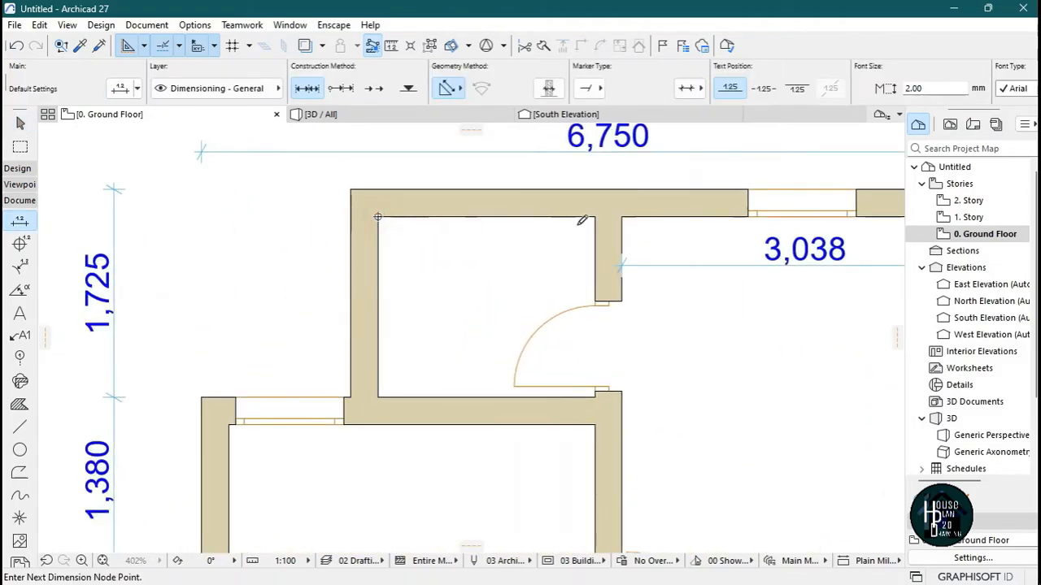
pyautogui.click(595, 217)
pyautogui.rightClick(413, 247)
pyautogui.click(521, 348)
pyautogui.click(500, 244)
pyautogui.scroll(-5, 528, 261)
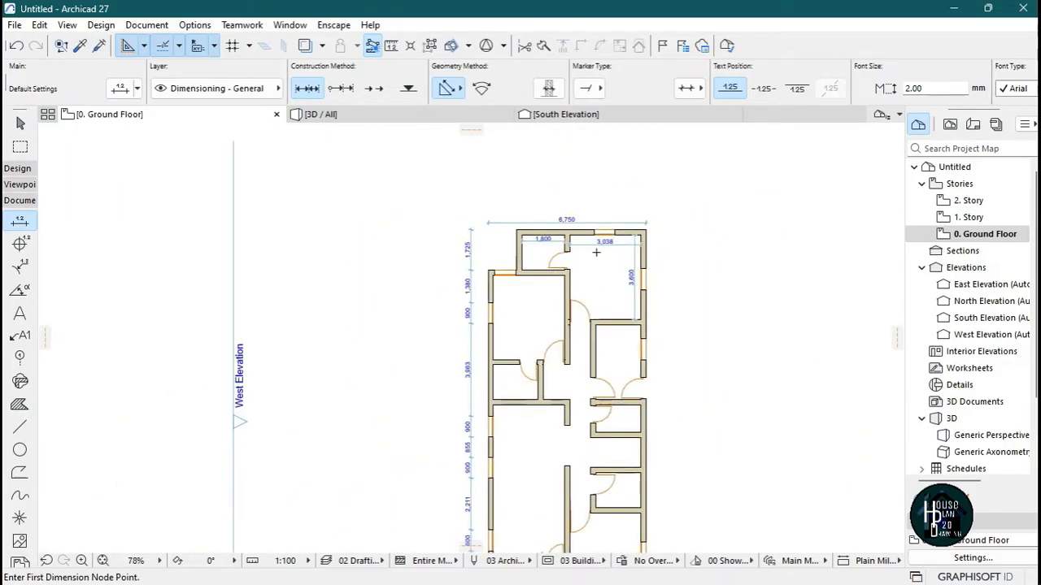
pyautogui.press('Escape')
# Copy the settings of the 900 x 1500 window in the plan's southernmost wall and place one in the east wall of the small room directly above.
pyautogui.scroll(6, 557, 286)
pyautogui.scroll(1, 495, 282)
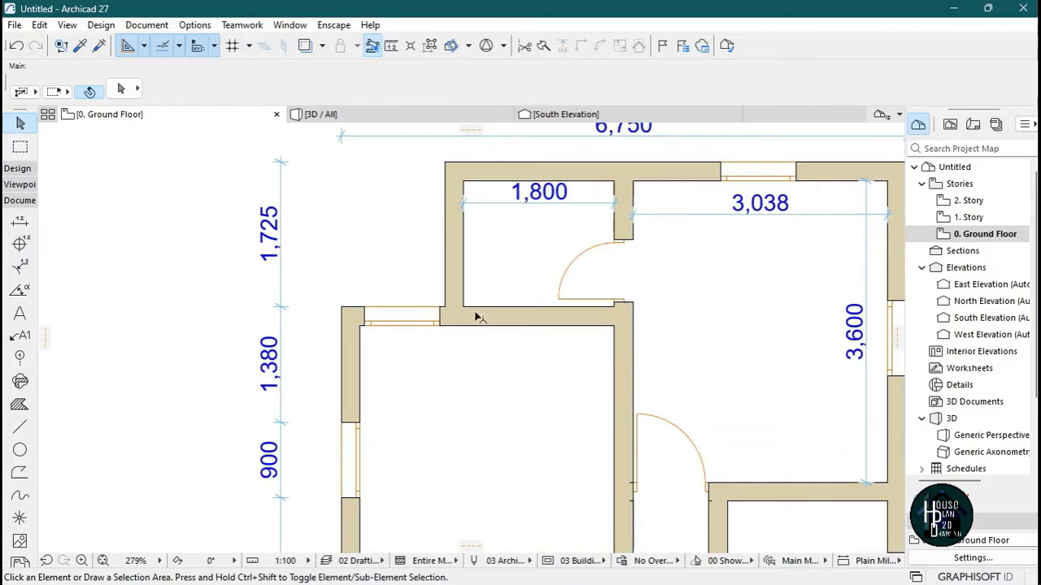
pyautogui.scroll(-6, 521, 255)
pyautogui.scroll(3, 558, 344)
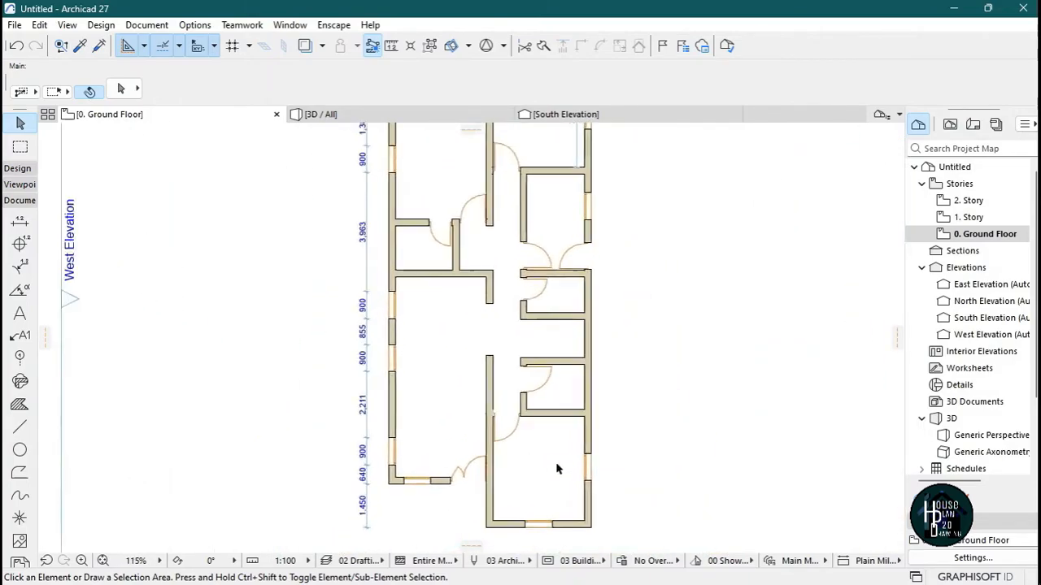
pyautogui.scroll(-3, 561, 355)
pyautogui.scroll(10, 560, 428)
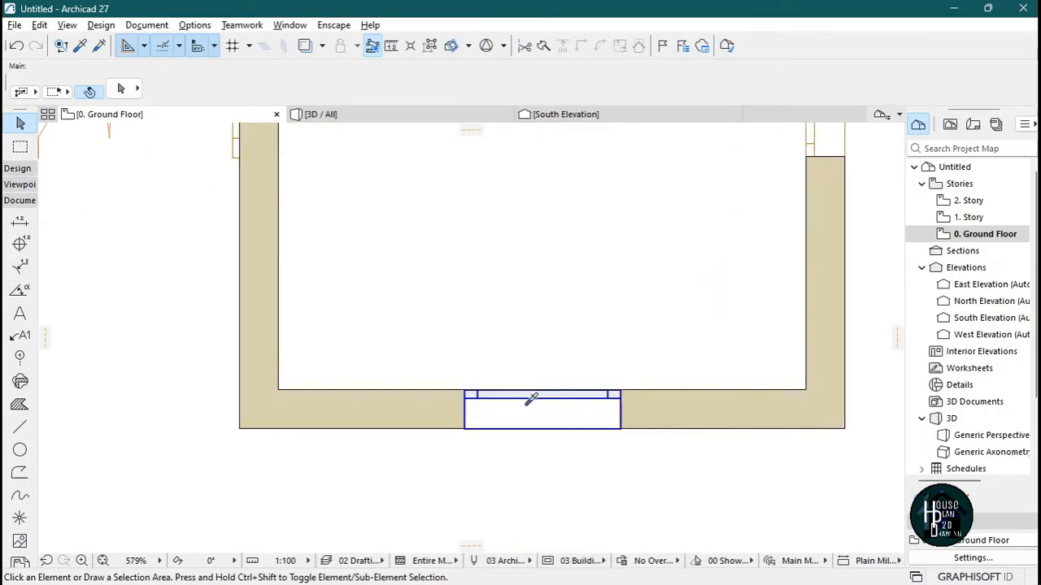
pyautogui.moveTo(545, 405)
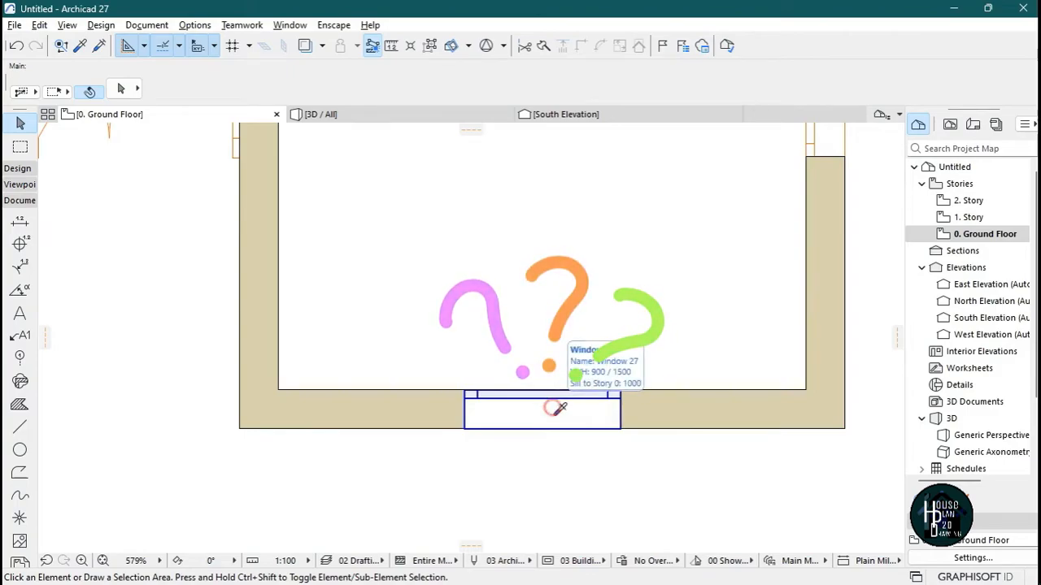
pyautogui.keyDown('alt'); pyautogui.click(543, 407); pyautogui.keyUp('alt')
pyautogui.scroll(-10, 591, 460)
pyautogui.scroll(8, 615, 392)
pyautogui.scroll(-3, 632, 372)
pyautogui.scroll(4, 647, 363)
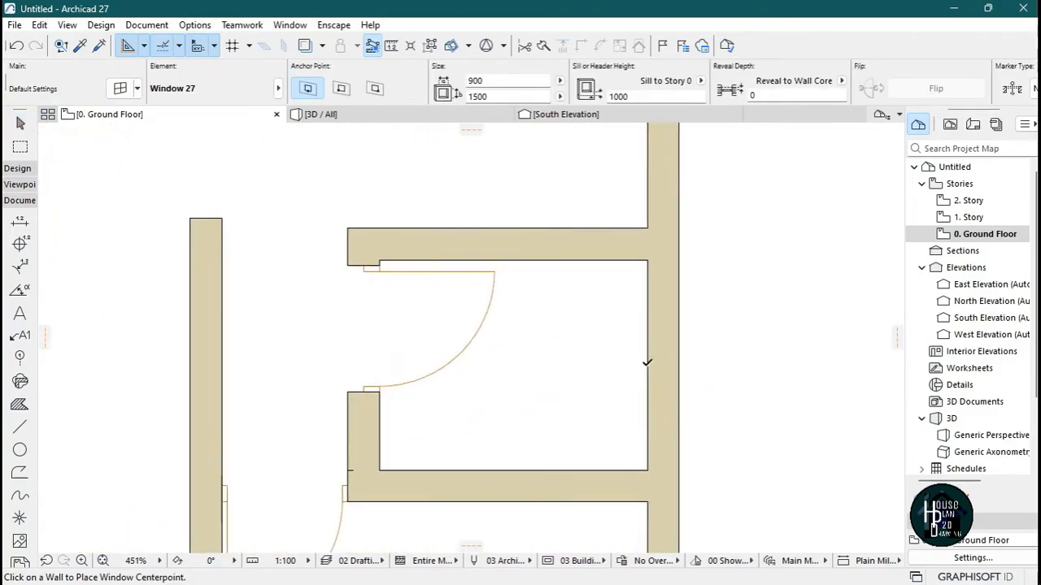
pyautogui.scroll(1, 647, 363)
pyautogui.click(638, 334)
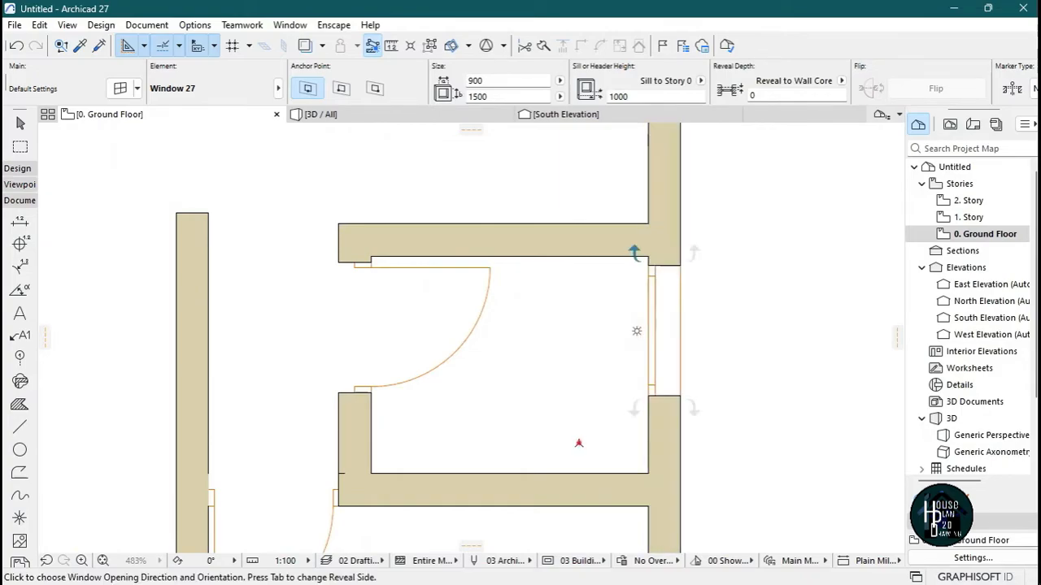
pyautogui.click(631, 409)
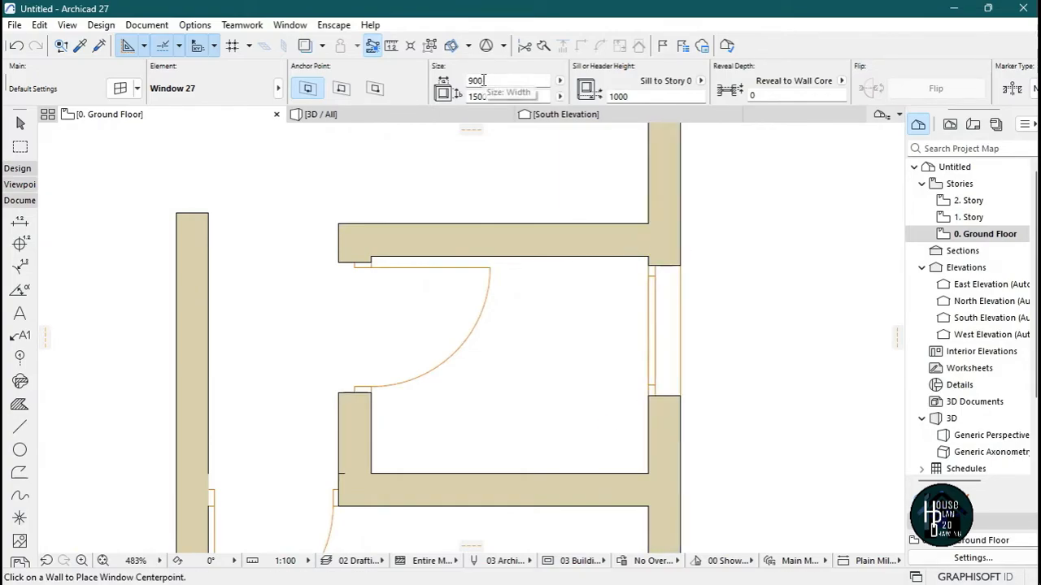
# Set the width of the new window in the small room's east wall to 600 mm and deselect it.
pyautogui.press('Escape')
pyautogui.click(668, 318)
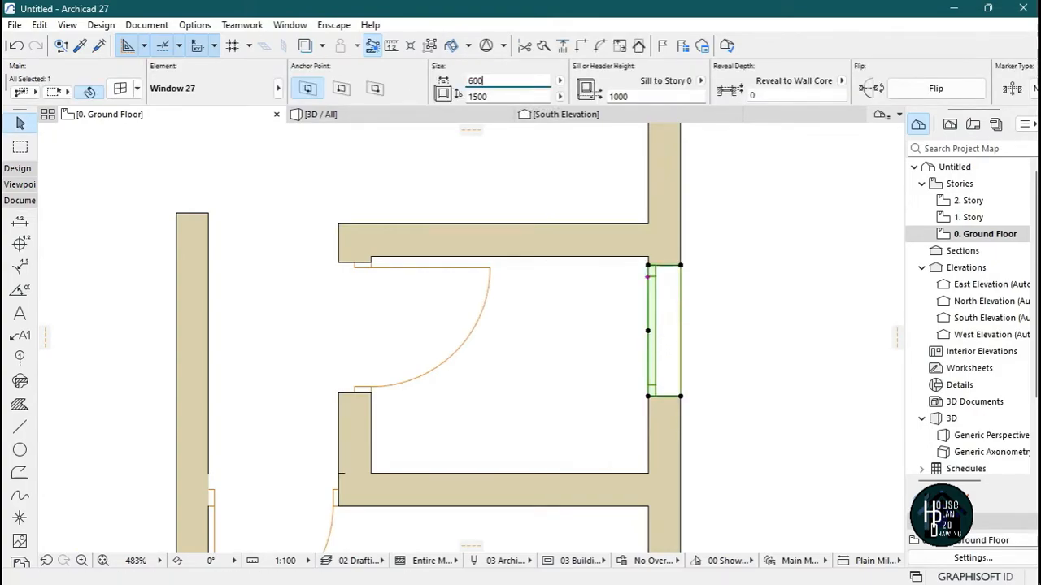
pyautogui.press('Return')
pyautogui.press('Escape')
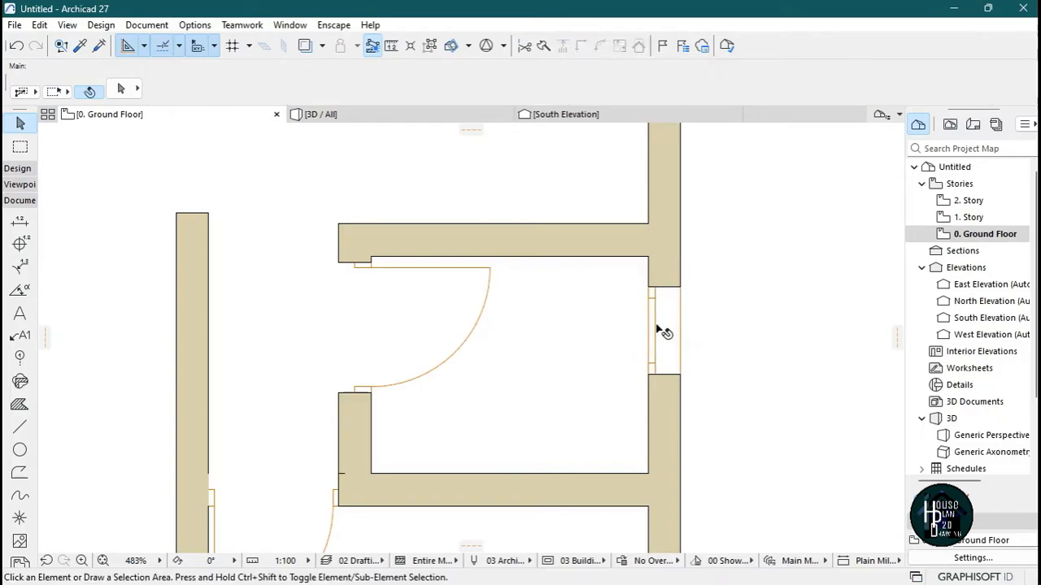
# Move the 600 mm window south along the east wall towards the middle of the small room and deselect it.
pyautogui.click(658, 330)
pyautogui.click(648, 332)
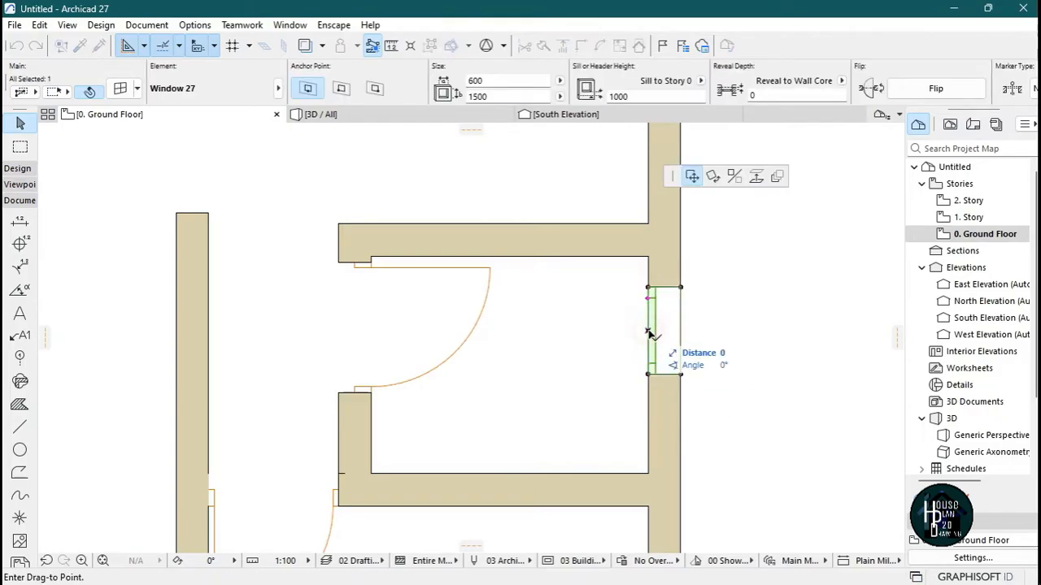
pyautogui.click(650, 364)
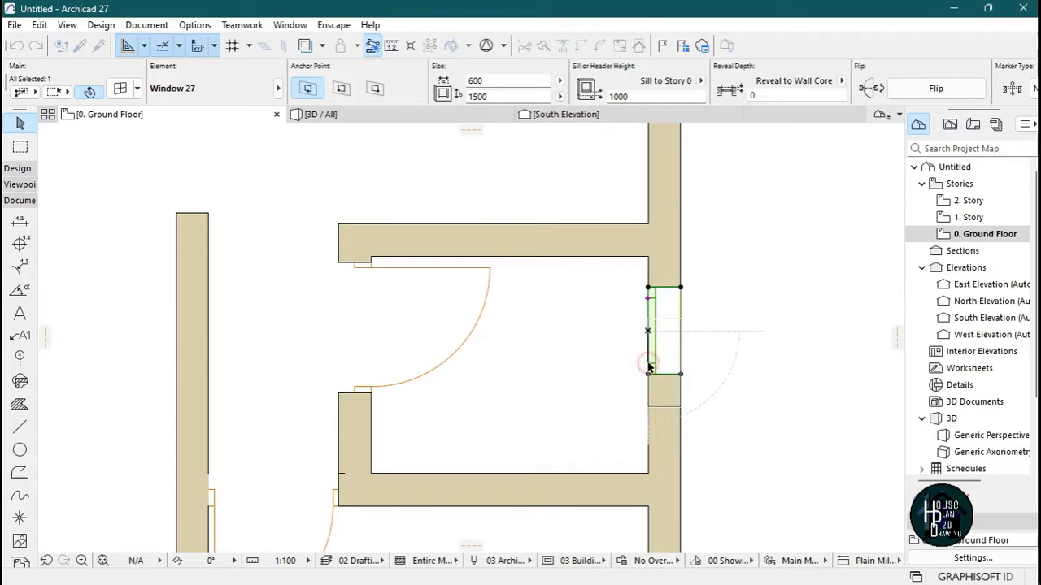
pyautogui.press('Escape')
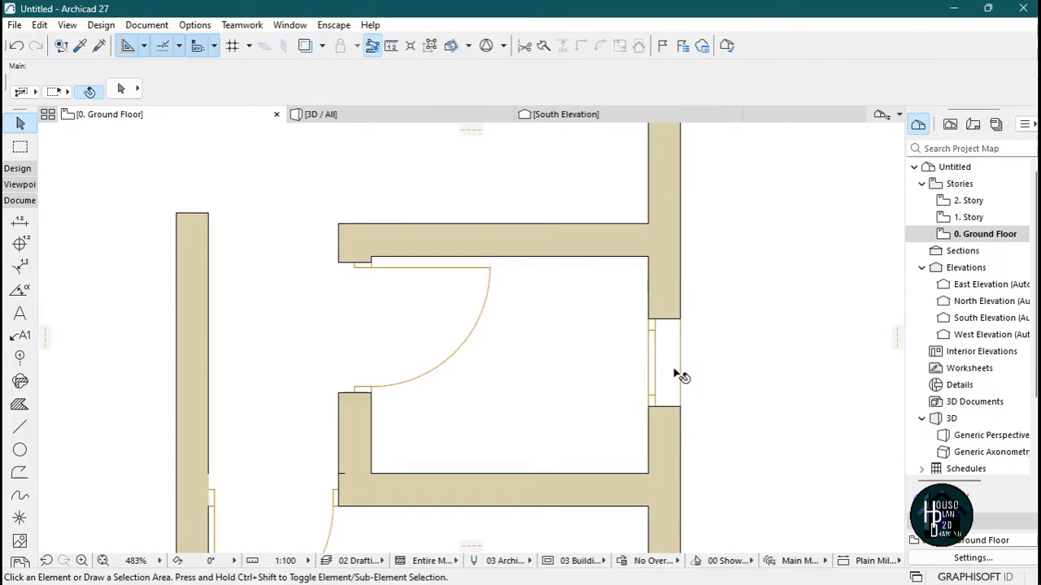
# Copy the 600 mm window's settings and place another one in the east wall of the small room just below the side entrance.
pyautogui.keyDown('alt'); pyautogui.click(667, 353); pyautogui.keyUp('alt')
pyautogui.scroll(-8, 693, 391)
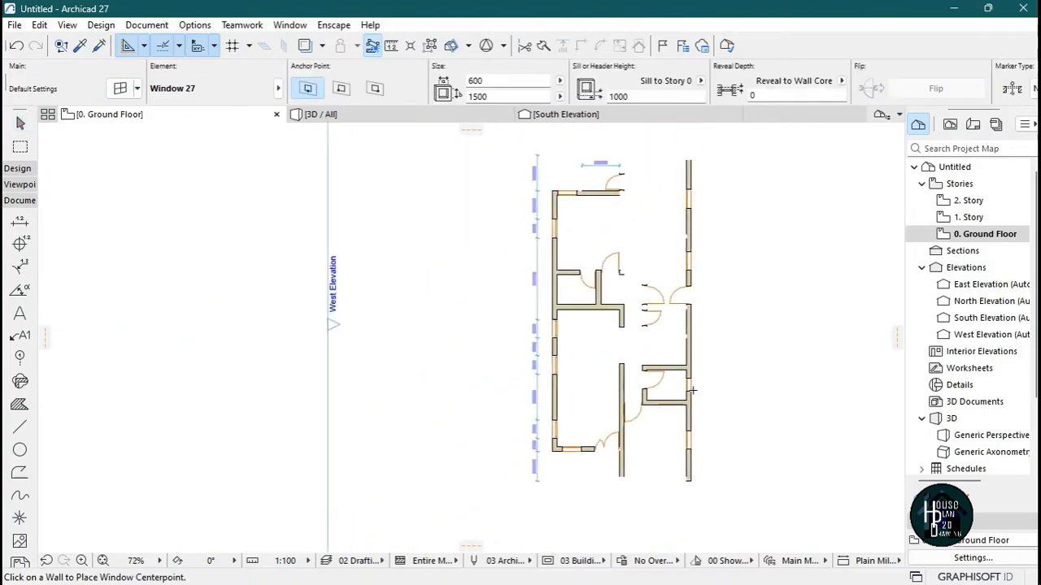
pyautogui.scroll(1, 694, 260)
pyautogui.scroll(3, 673, 409)
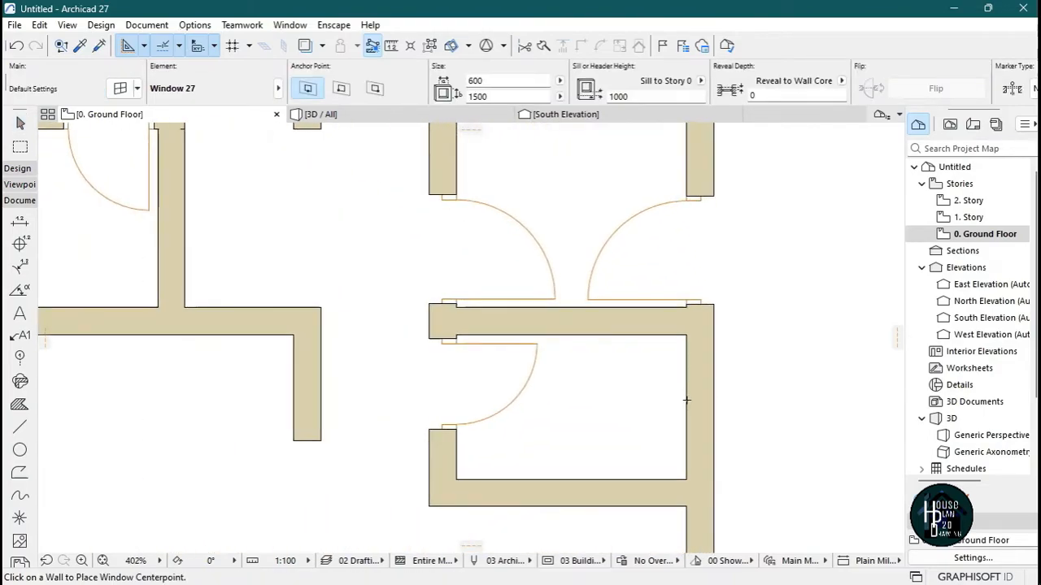
pyautogui.scroll(-2, 681, 398)
pyautogui.scroll(-3, 700, 416)
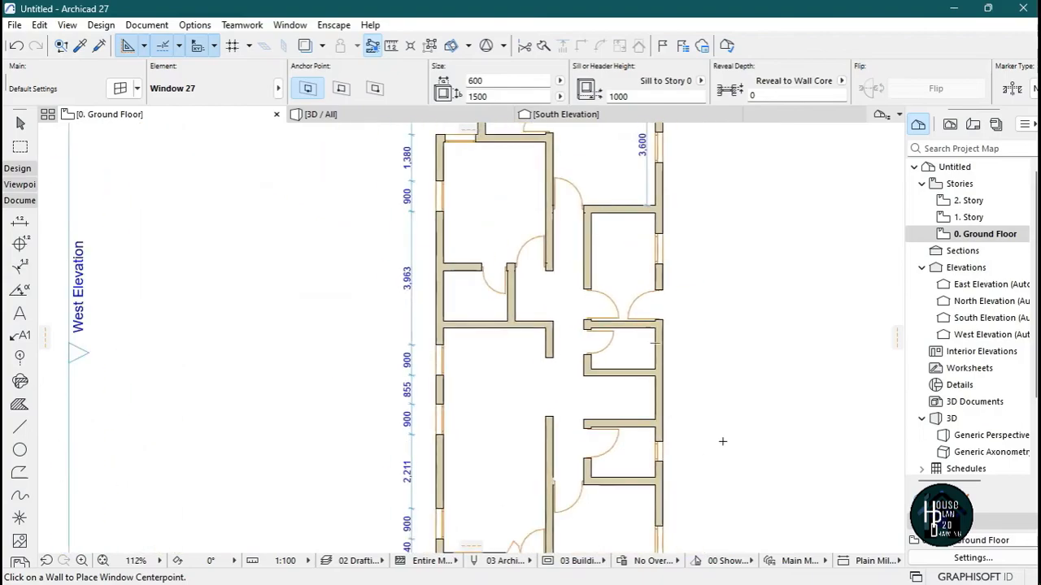
pyautogui.scroll(4, 657, 349)
pyautogui.click(665, 330)
pyautogui.click(704, 354)
# Place a 600 mm wide window in the west exterior wall of the small room above the large living space.
pyautogui.scroll(-4, 716, 386)
pyautogui.scroll(3, 496, 331)
pyautogui.click(501, 330)
pyautogui.click(565, 431)
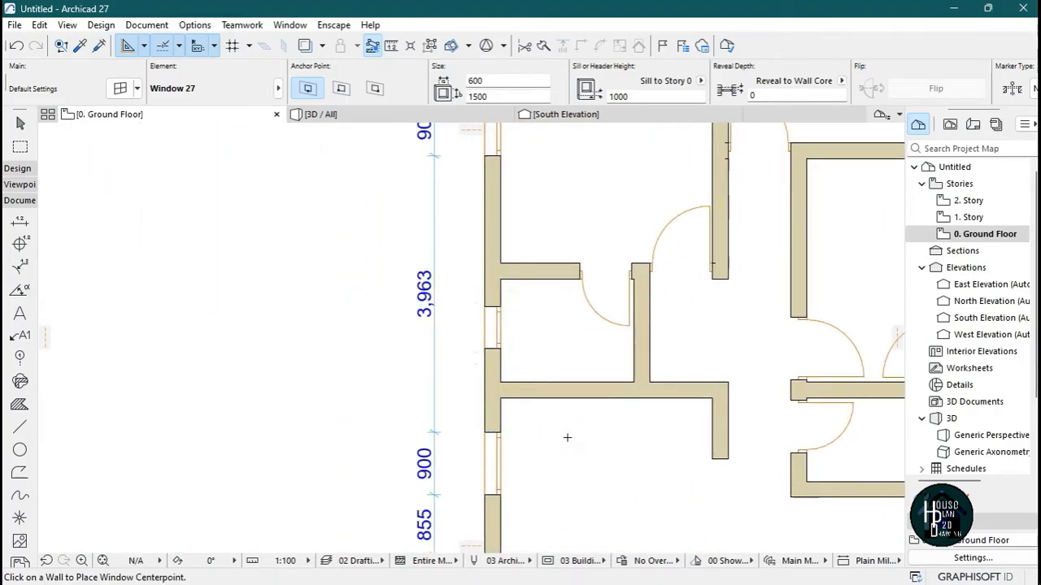
# Place a 600 mm wide window in the west wall of the small northern room with the 1,800 dimension and leave the Window tool.
pyautogui.scroll(-4, 568, 464)
pyautogui.scroll(4, 566, 390)
pyautogui.click(565, 430)
pyautogui.click(579, 429)
pyautogui.scroll(-6, 552, 247)
pyautogui.scroll(2, 561, 420)
pyautogui.scroll(-1, 570, 506)
pyautogui.press('Escape')
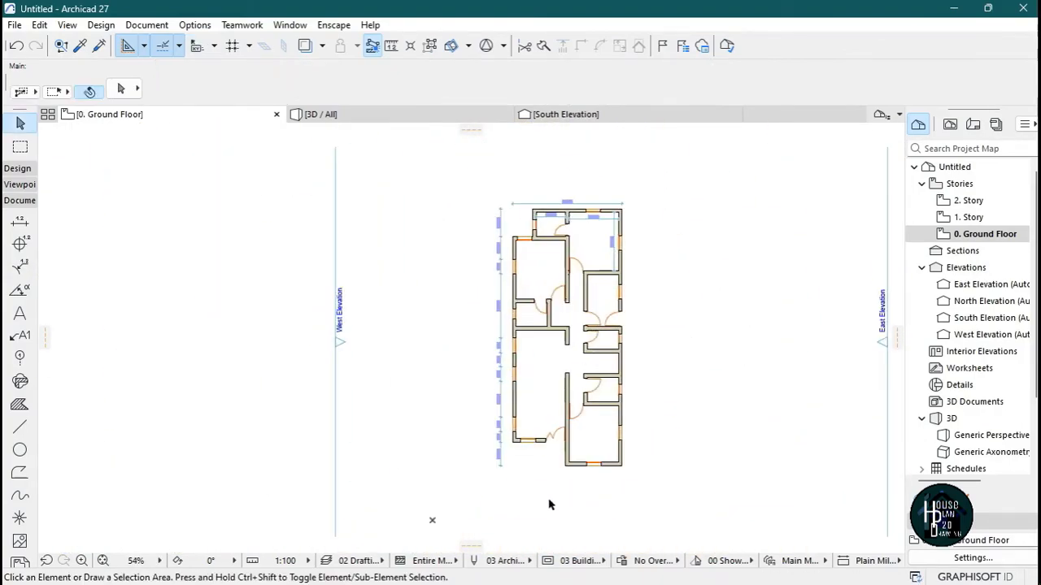
# Fly around the building's exterior in the 3D perspective view to examine the windows and doors on all sides.
pyautogui.scroll(2, 578, 439)
pyautogui.scroll(-3, 584, 434)
pyautogui.scroll(3, 602, 357)
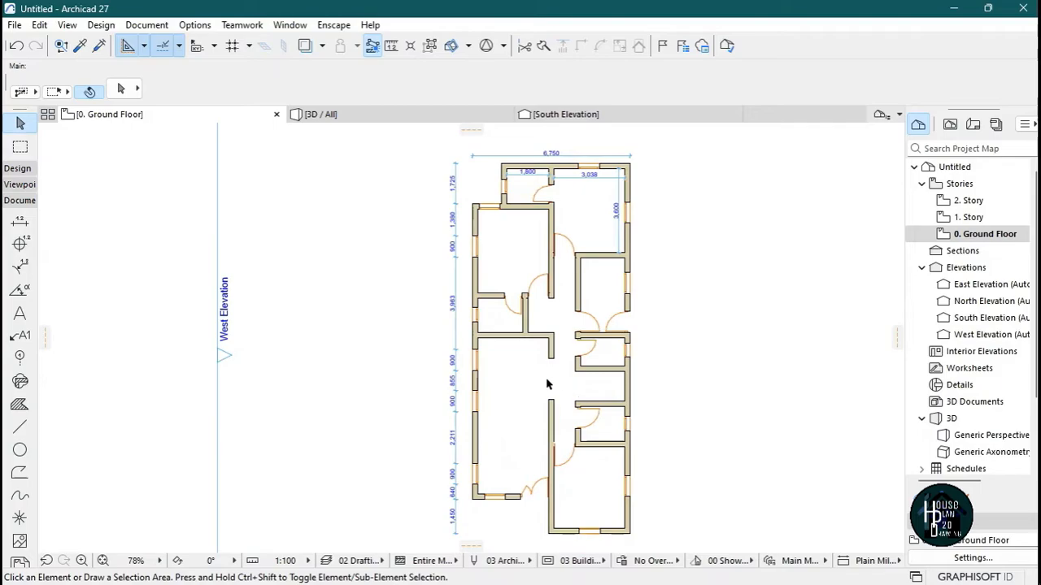
pyautogui.scroll(-1, 547, 384)
pyautogui.click(367, 113)
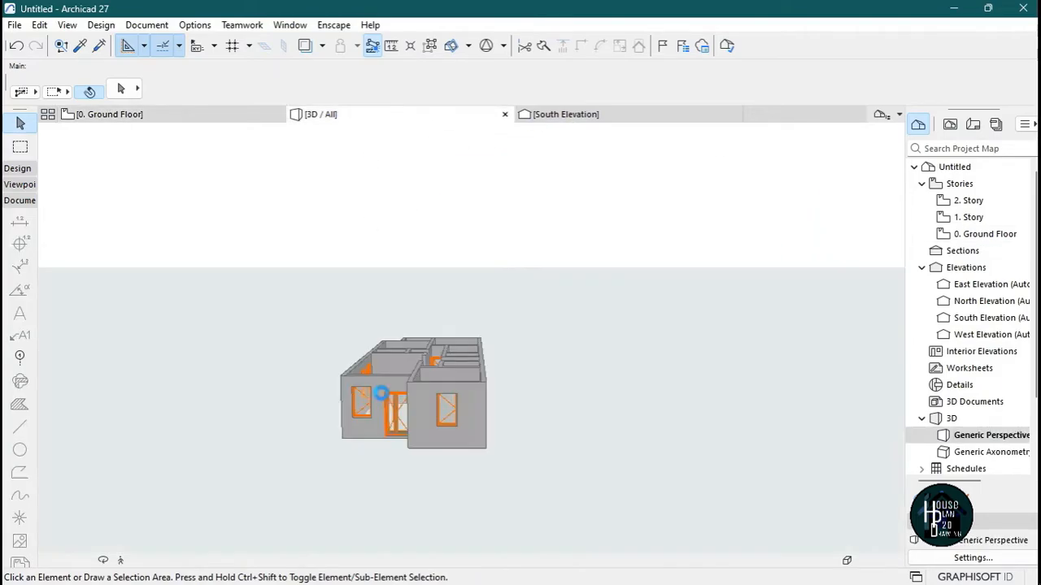
pyautogui.click(121, 561)
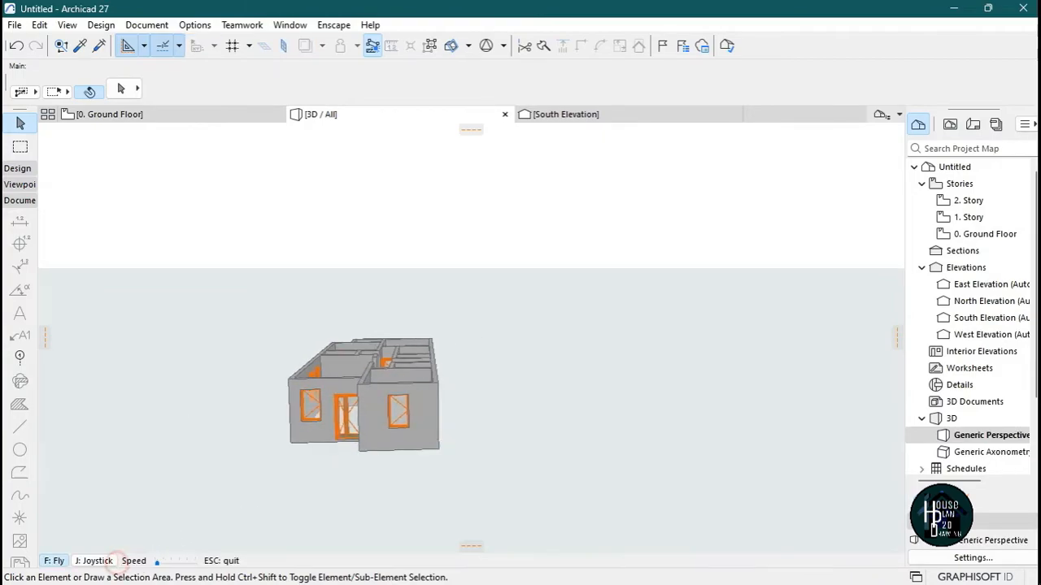
pyautogui.press('Left')
pyautogui.press('Up')
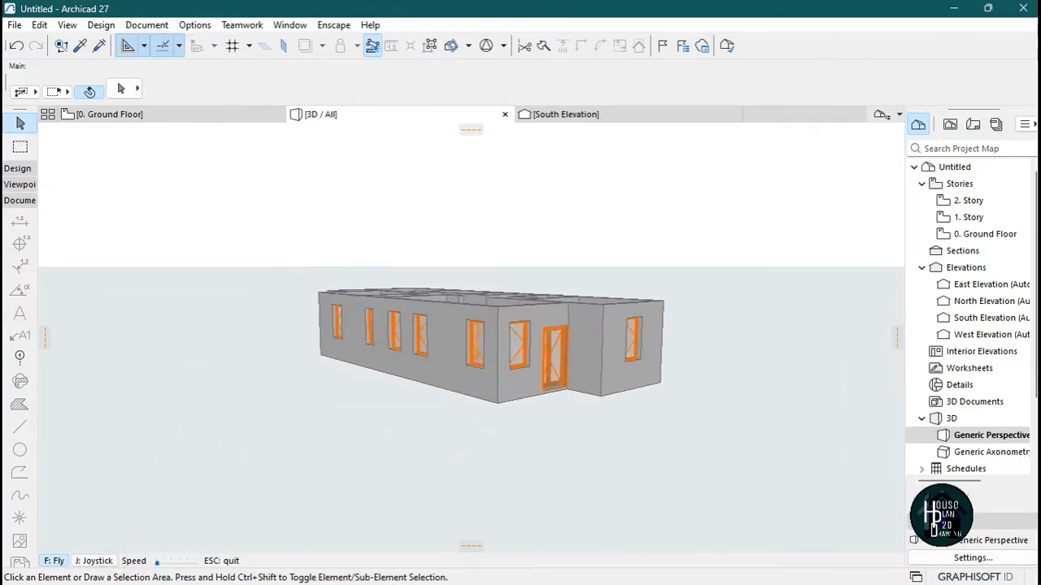
pyautogui.press('Right')
pyautogui.press('Right')
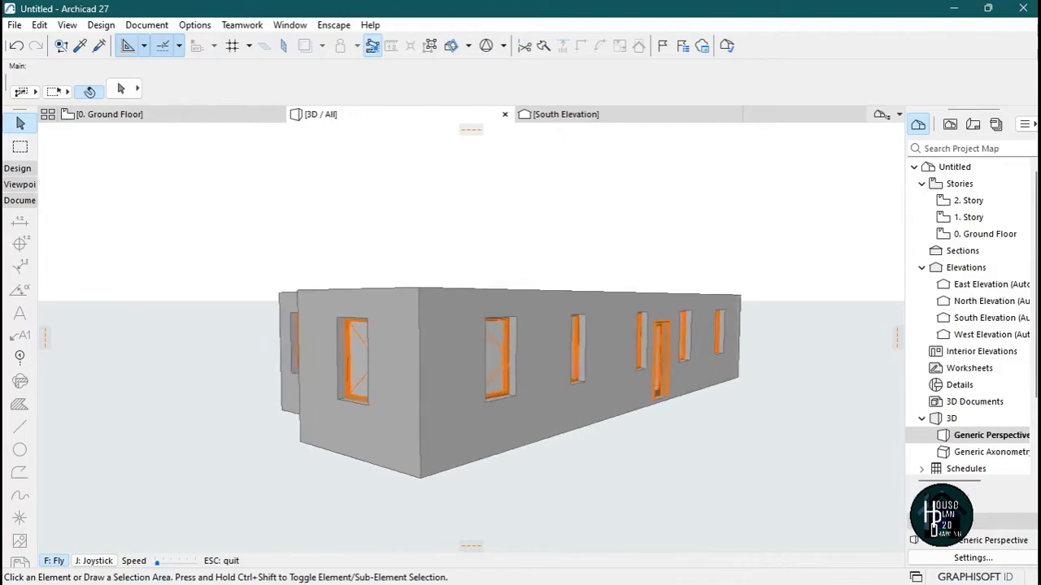
pyautogui.press('Right')
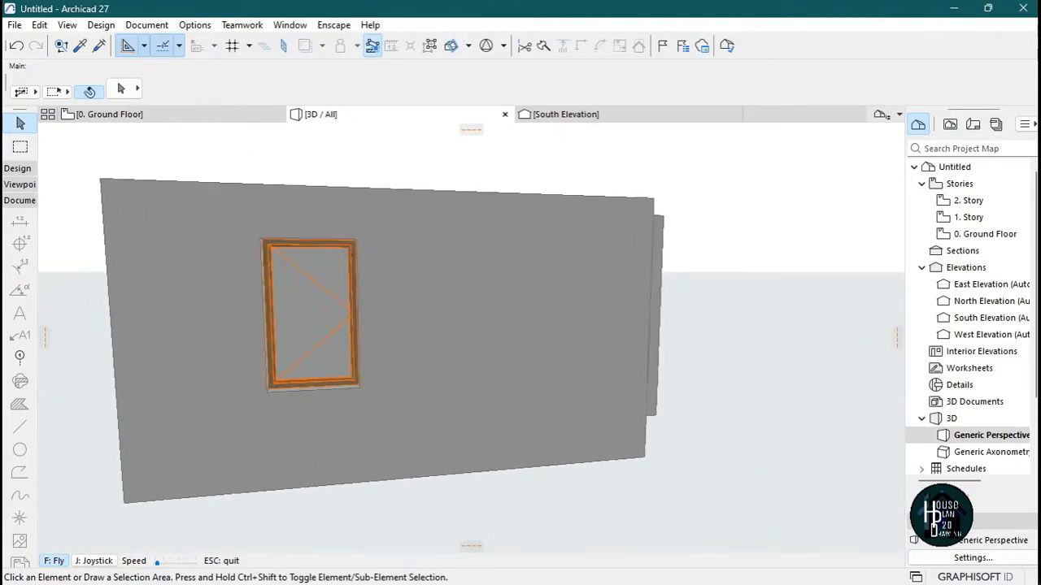
pyautogui.press('Right')
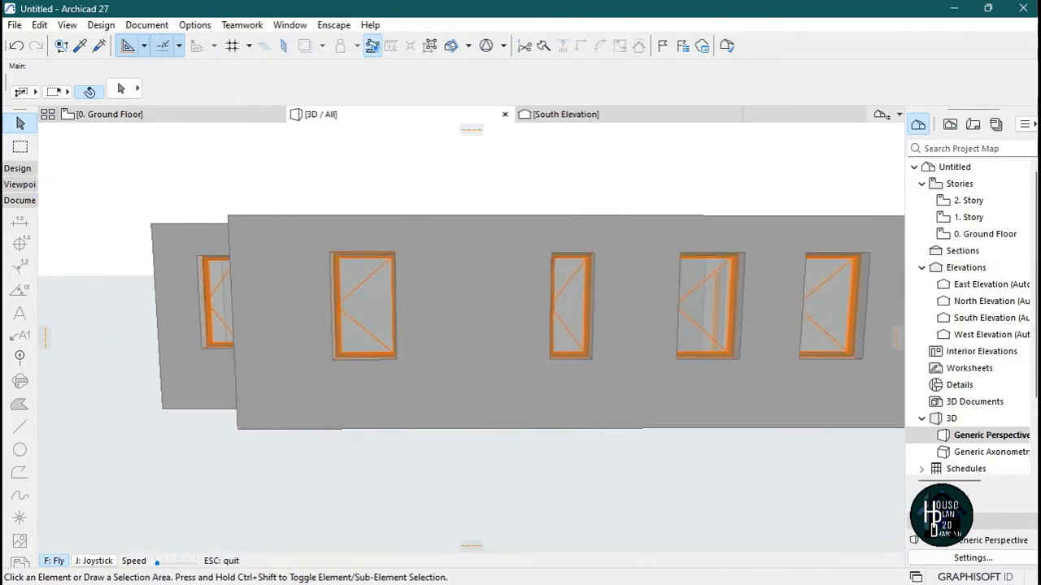
pyautogui.press('Right')
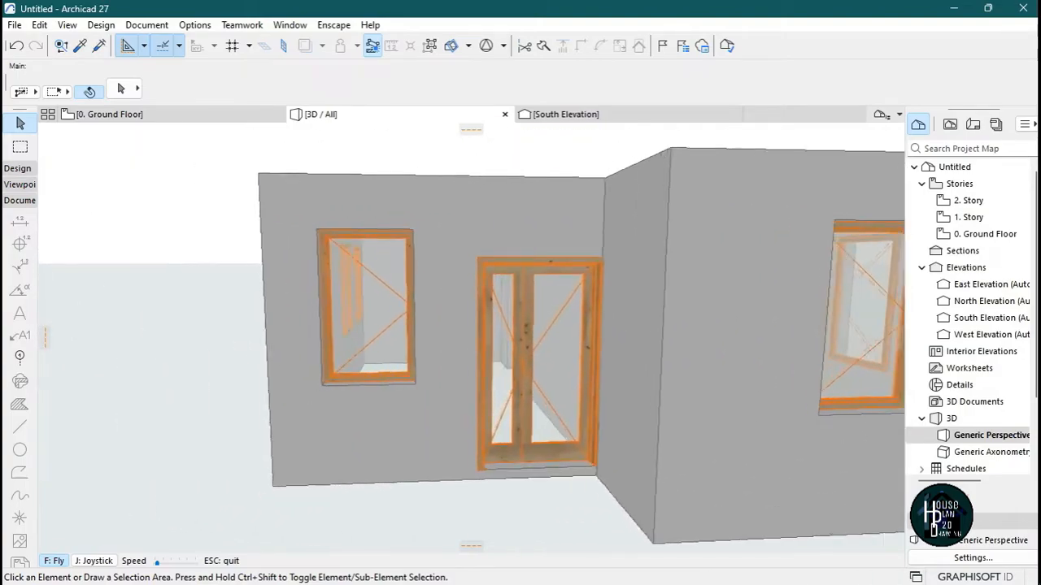
pyautogui.press('Right')
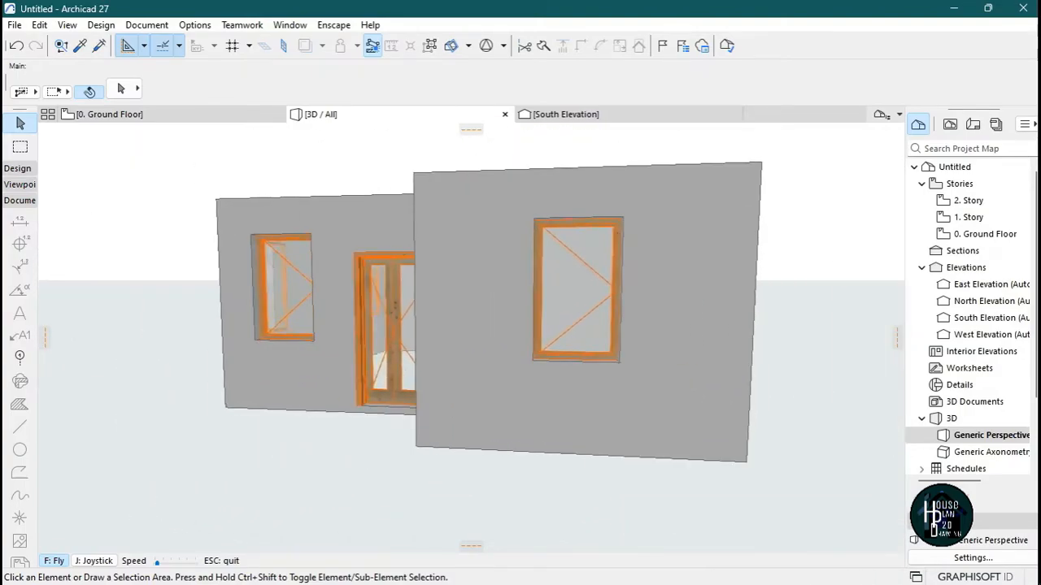
pyautogui.press('Right')
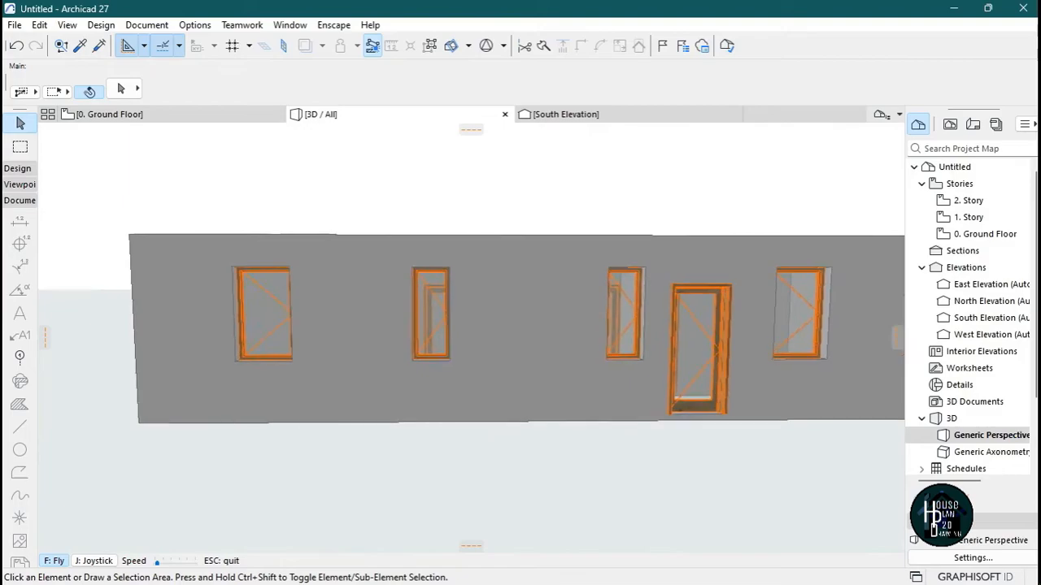
pyautogui.press('Right')
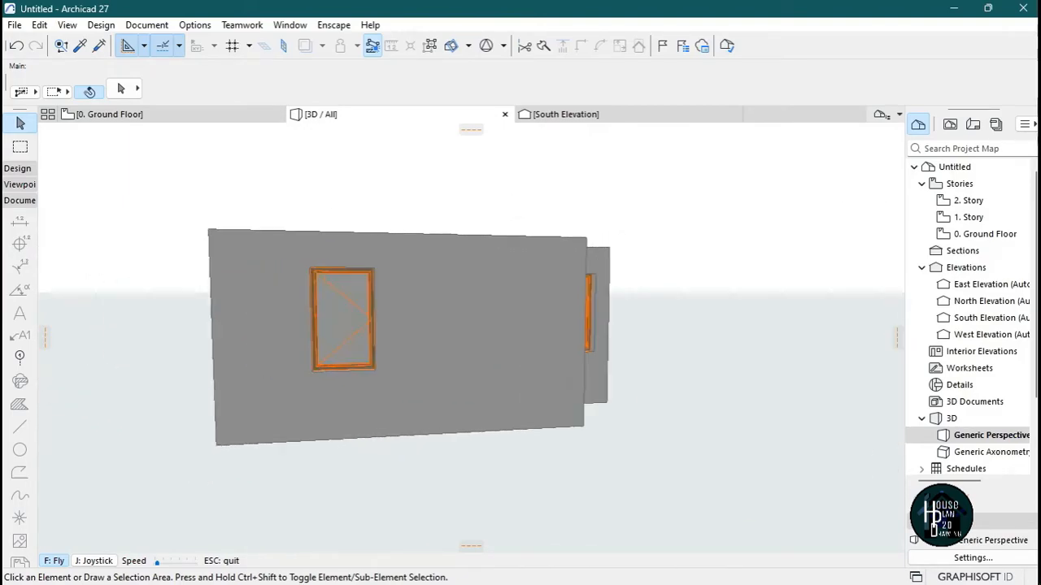
pyautogui.press('Right')
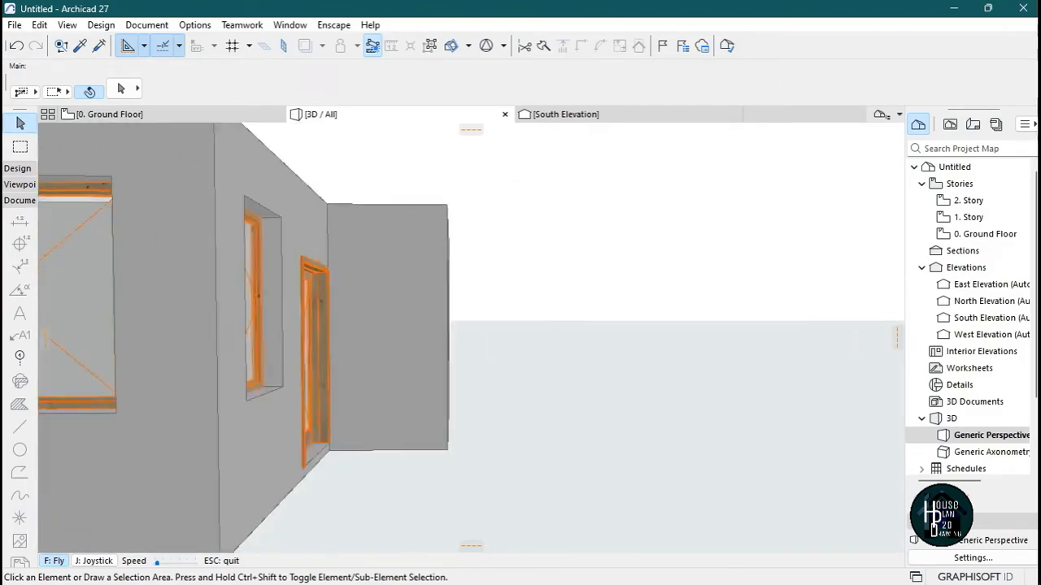
pyautogui.press('Right')
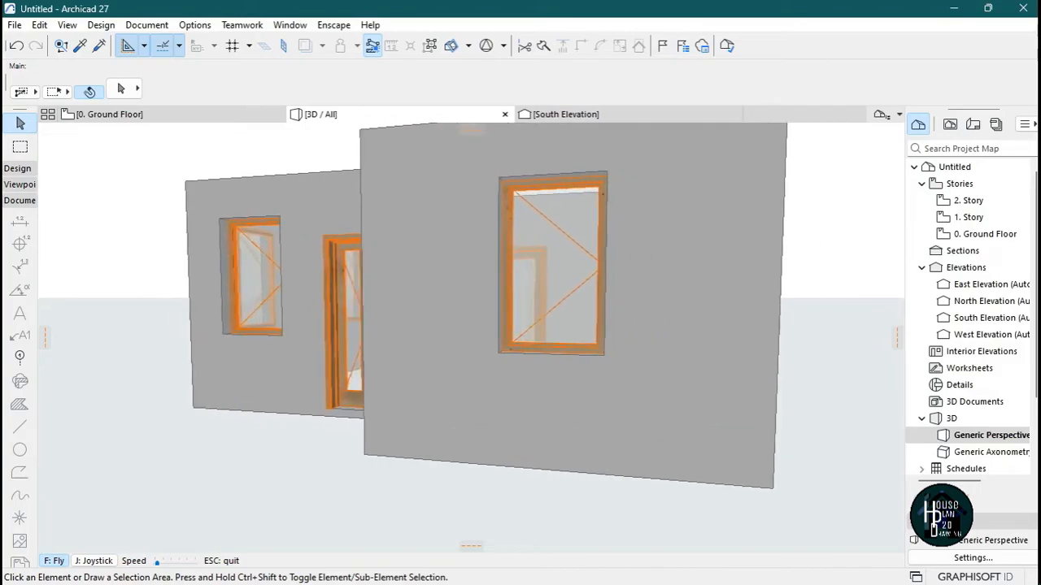
pyautogui.press('Right')
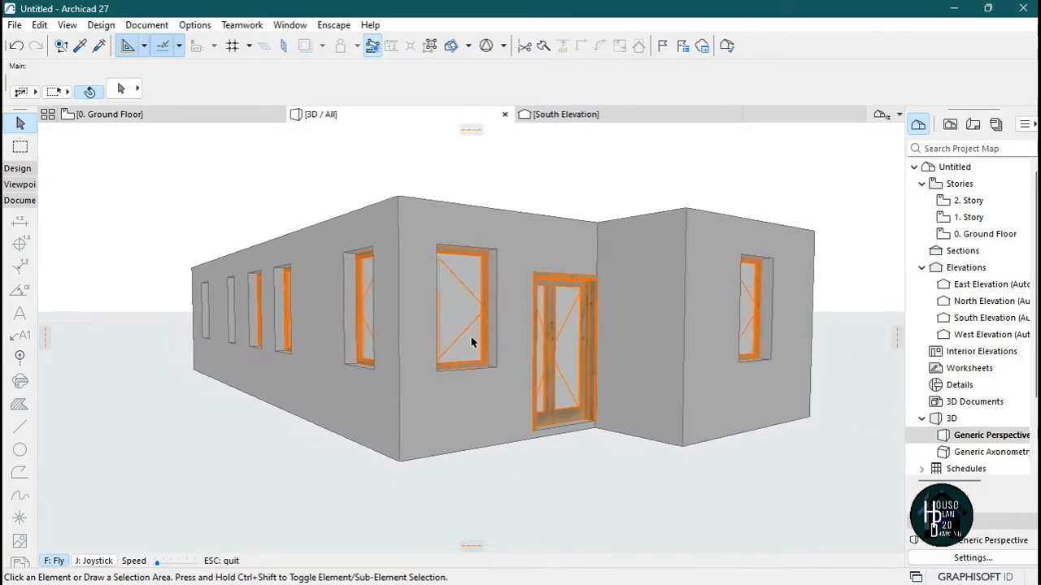
pyautogui.press('Escape')
# Return to the ground floor plan and examine its rooms, new windows and existing dimensions.
pyautogui.click(216, 119)
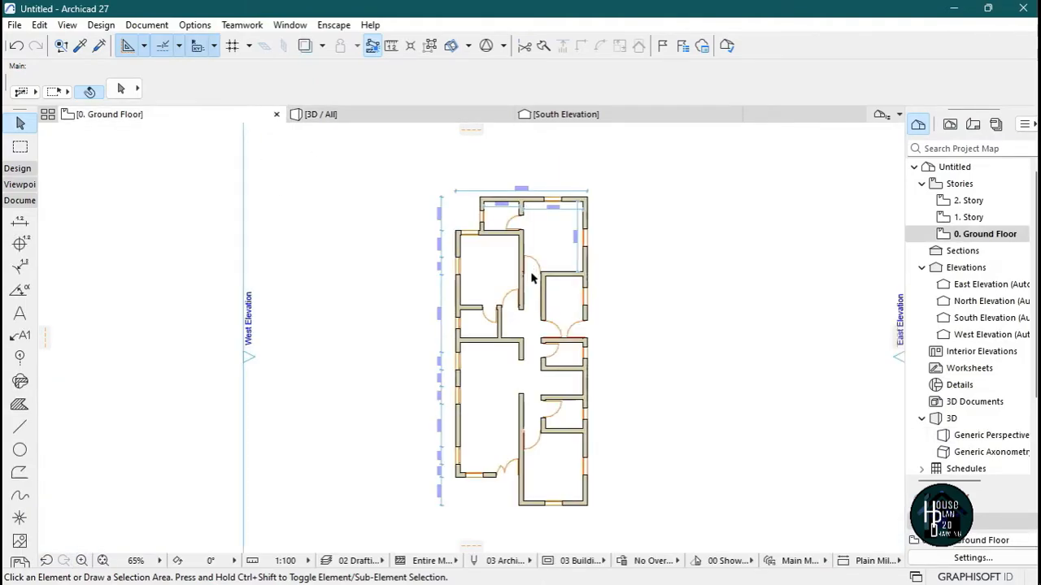
pyautogui.scroll(4, 533, 467)
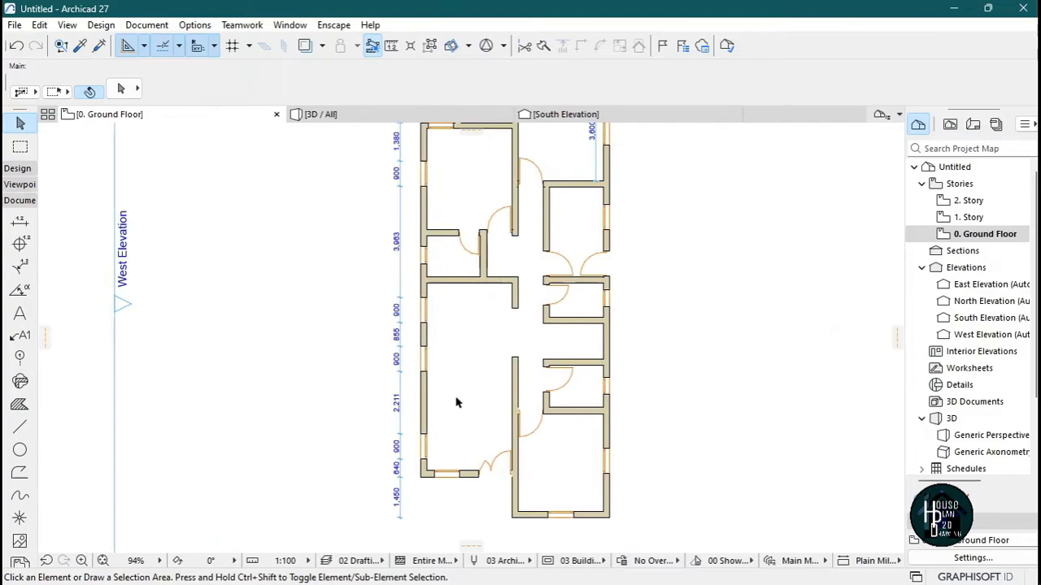
pyautogui.scroll(3, 468, 396)
pyautogui.scroll(-3, 480, 407)
pyautogui.scroll(3, 569, 431)
pyautogui.scroll(-5, 626, 406)
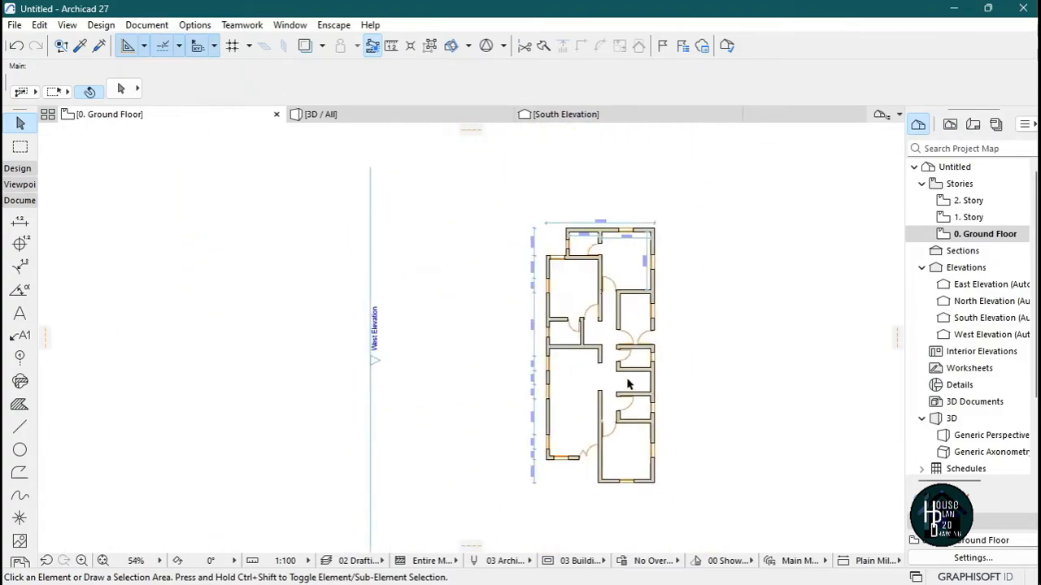
pyautogui.scroll(6, 627, 384)
pyautogui.scroll(-2, 495, 279)
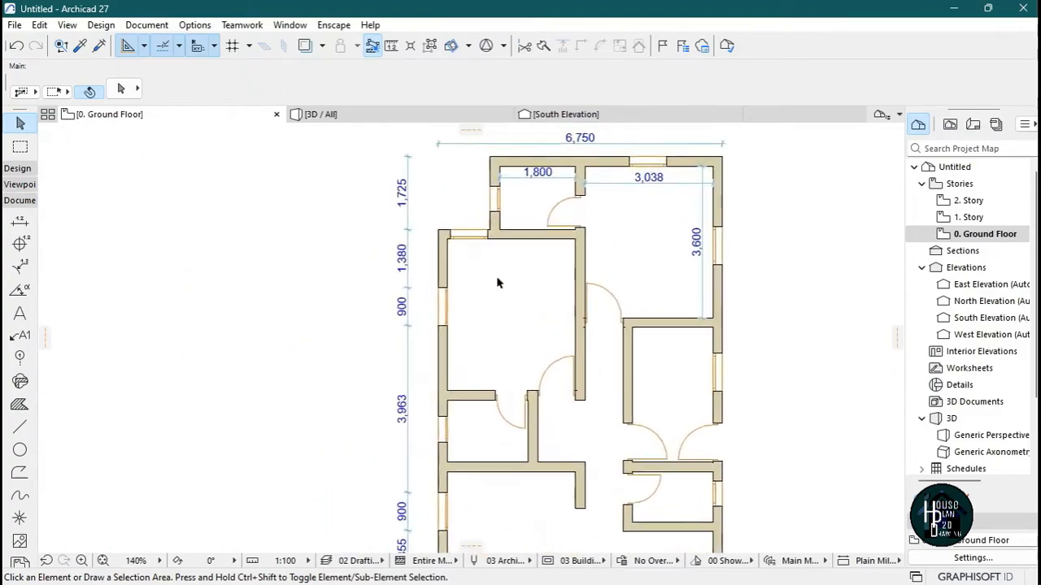
# Add a 3 mm text label reading BEDROOM in the western room beside the 900 mm window.
pyautogui.scroll(4, 490, 333)
pyautogui.scroll(-1, 498, 300)
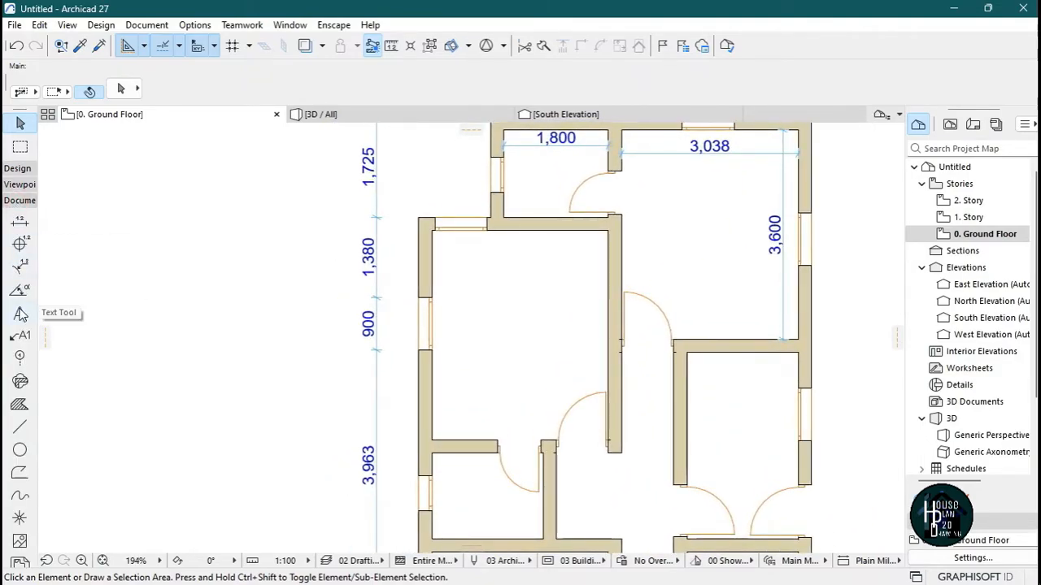
pyautogui.click(20, 317)
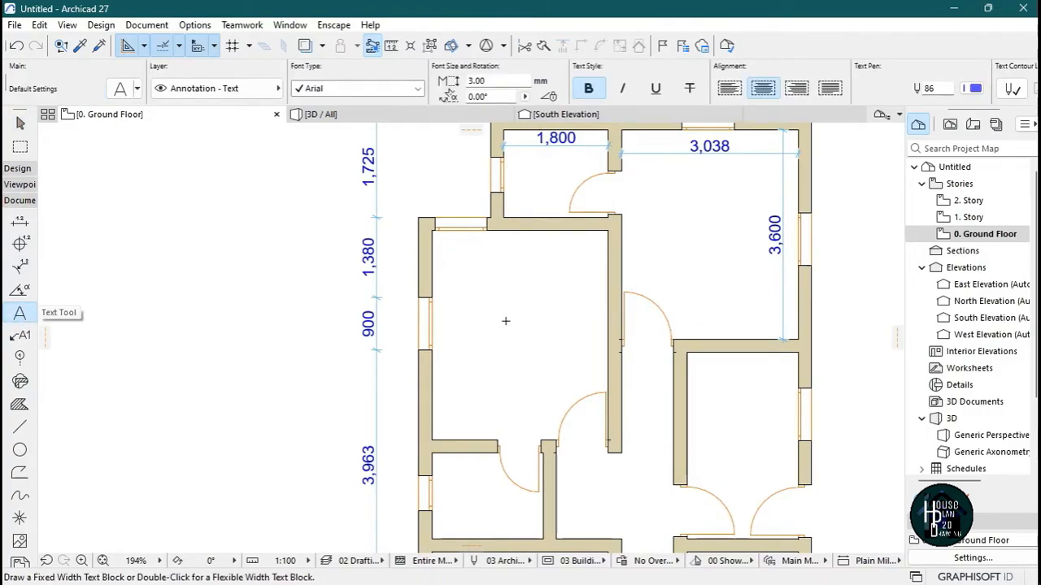
pyautogui.scroll(4, 493, 314)
pyautogui.click(395, 261)
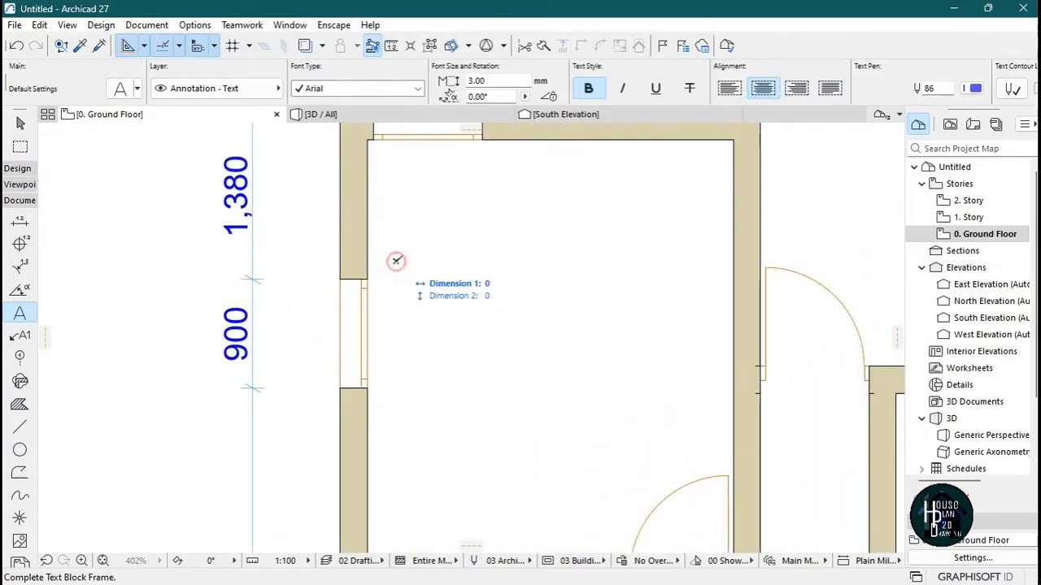
pyautogui.click(696, 375)
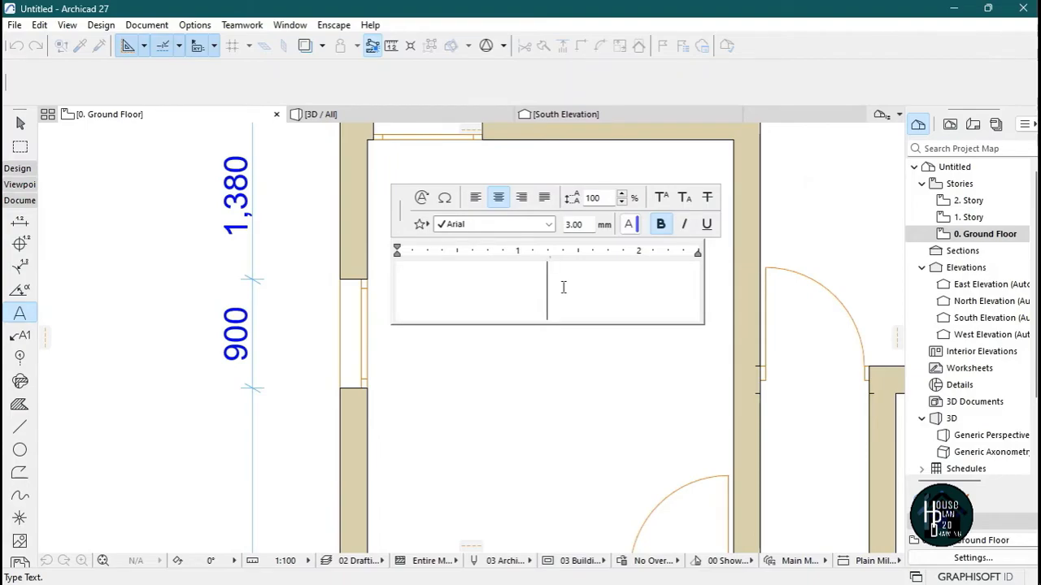
pyautogui.write('BEDROOM')
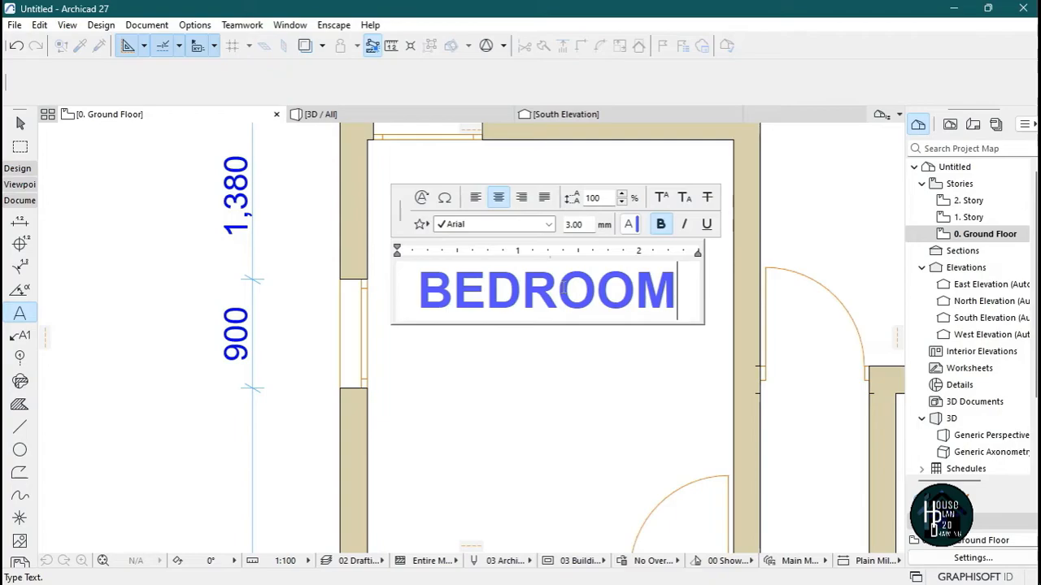
pyautogui.click(563, 423)
pyautogui.press('Escape')
# Move the BEDROOM label straight down towards the middle of the western room.
pyautogui.scroll(-3, 574, 264)
pyautogui.scroll(4, 574, 264)
pyautogui.click(558, 216)
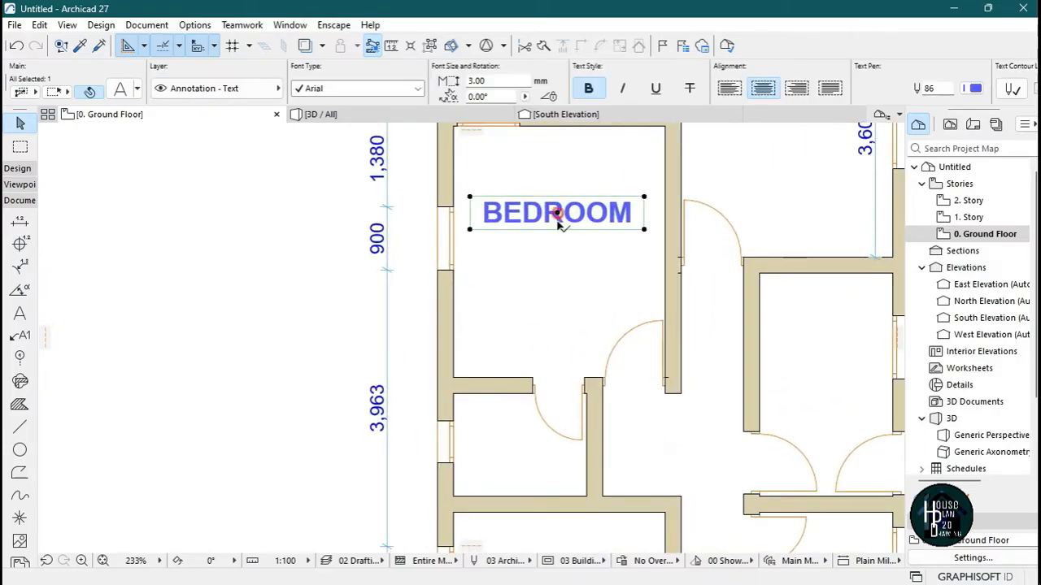
pyautogui.moveTo(558, 223); pyautogui.dragTo(558, 257)
pyautogui.click(557, 302)
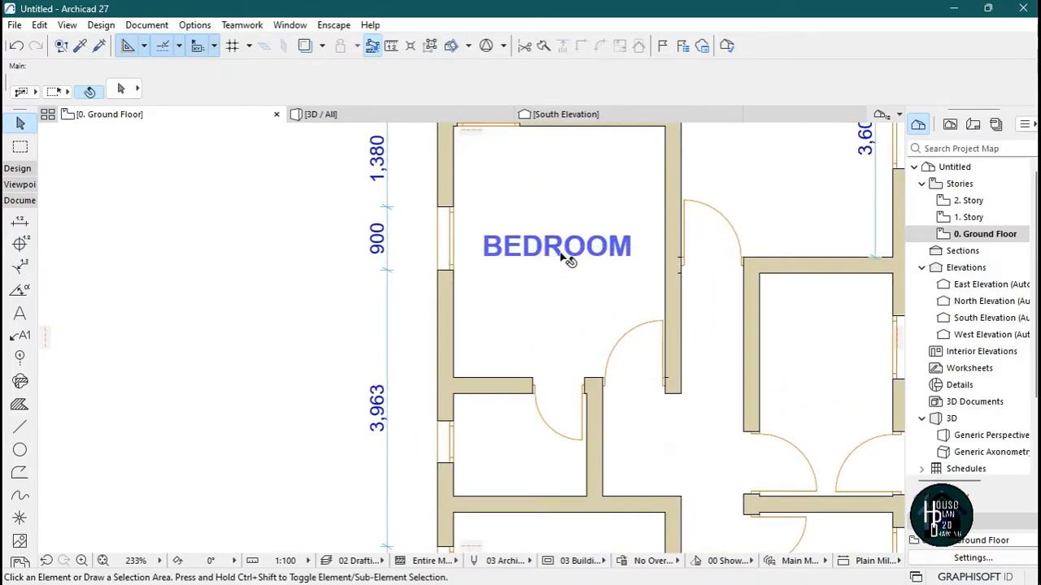
# Fine-tune the BEDROOM label's vertical position so that it sits near the centre of the western room.
pyautogui.click(559, 266)
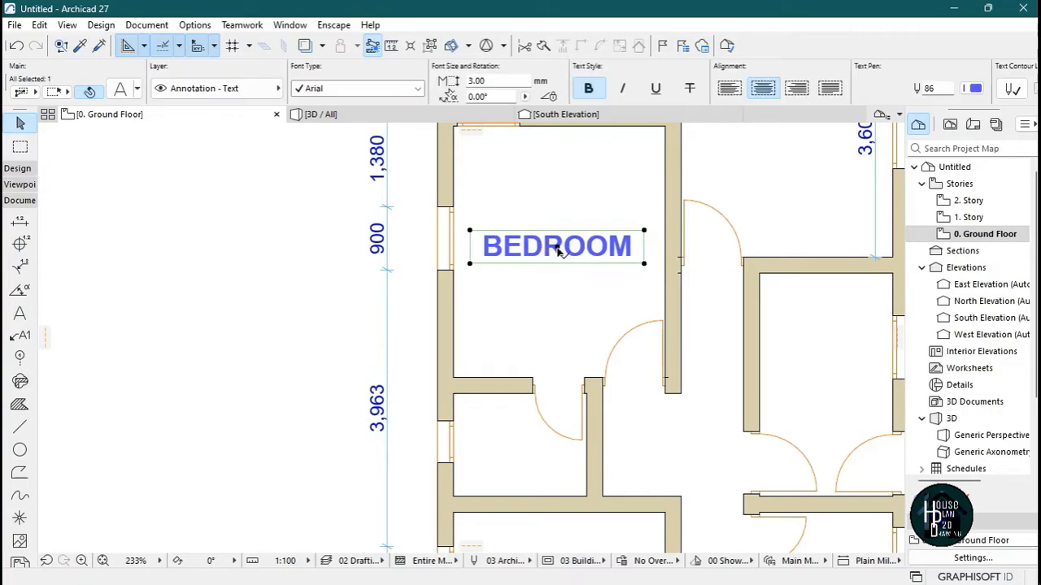
pyautogui.click(558, 252)
pyautogui.scroll(6, 557, 252)
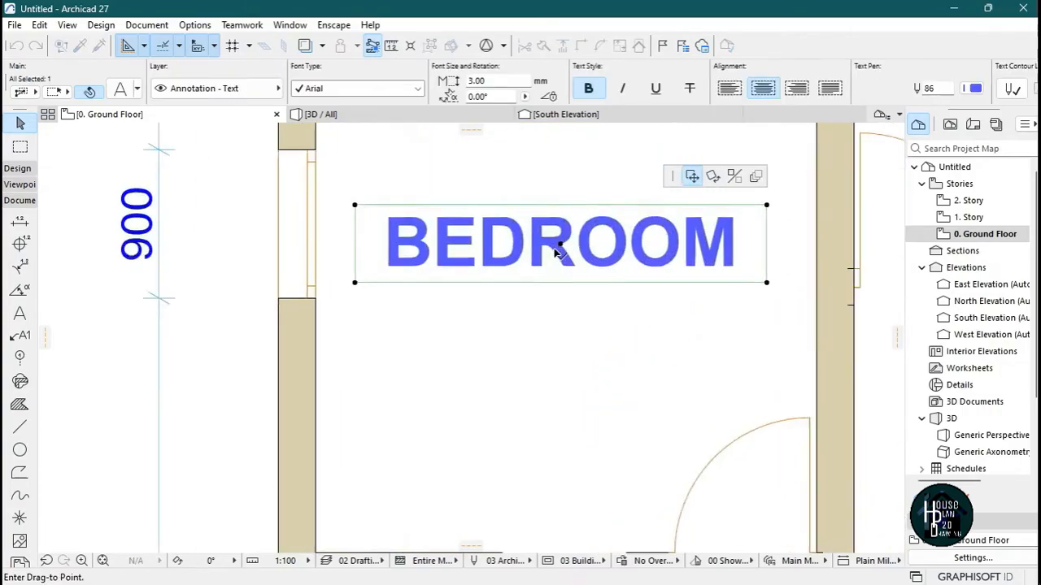
pyautogui.click(560, 295)
pyautogui.scroll(-4, 576, 225)
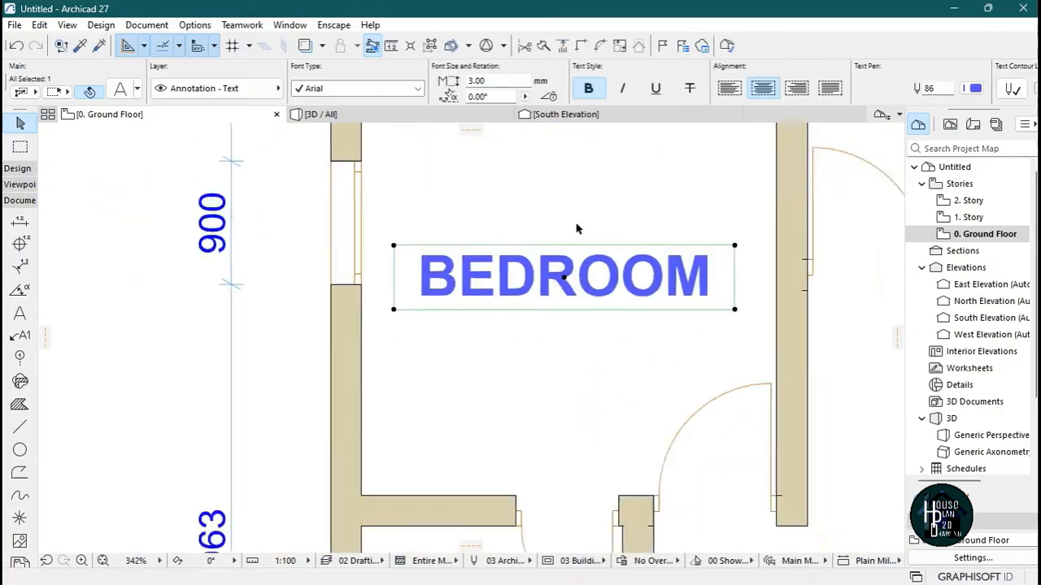
pyautogui.scroll(3, 570, 203)
pyautogui.click(573, 333)
pyautogui.click(574, 305)
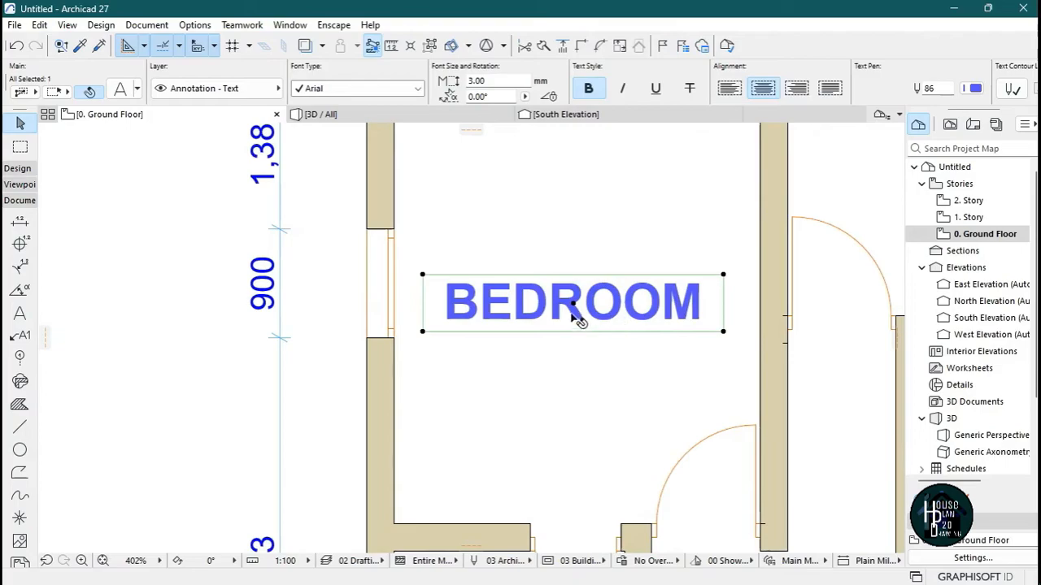
pyautogui.scroll(-3, 590, 313)
pyautogui.scroll(3, 577, 260)
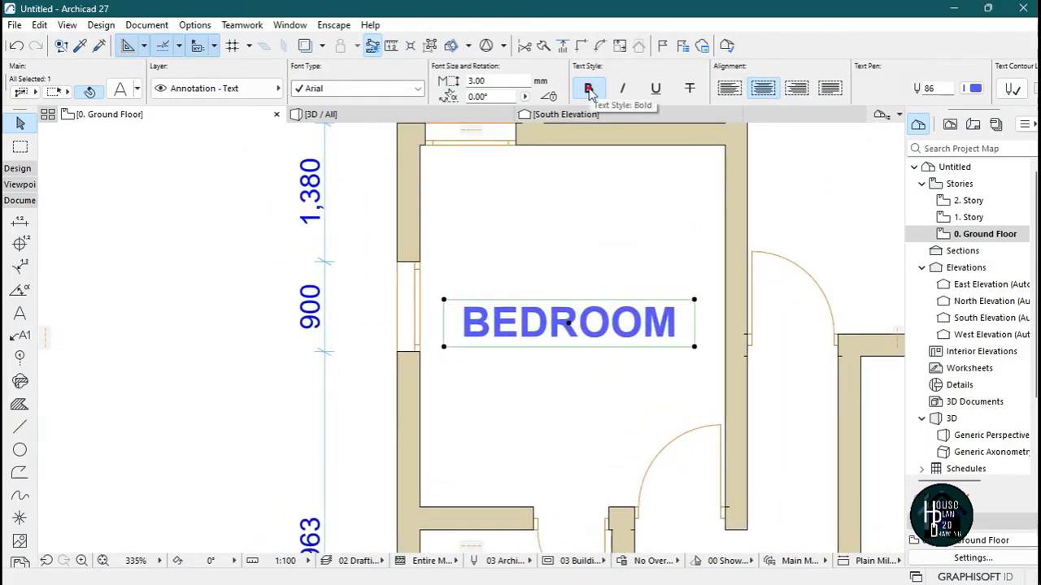
# Remove the bold style from the BEDROOM label and set its text pen to black pen 1.
pyautogui.click(589, 89)
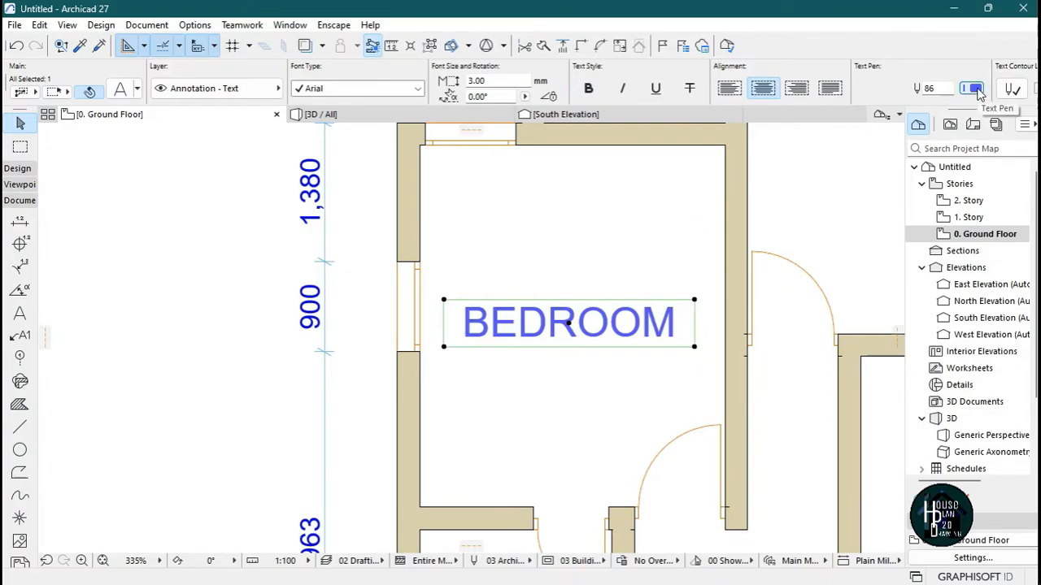
pyautogui.click(974, 89)
pyautogui.click(715, 117)
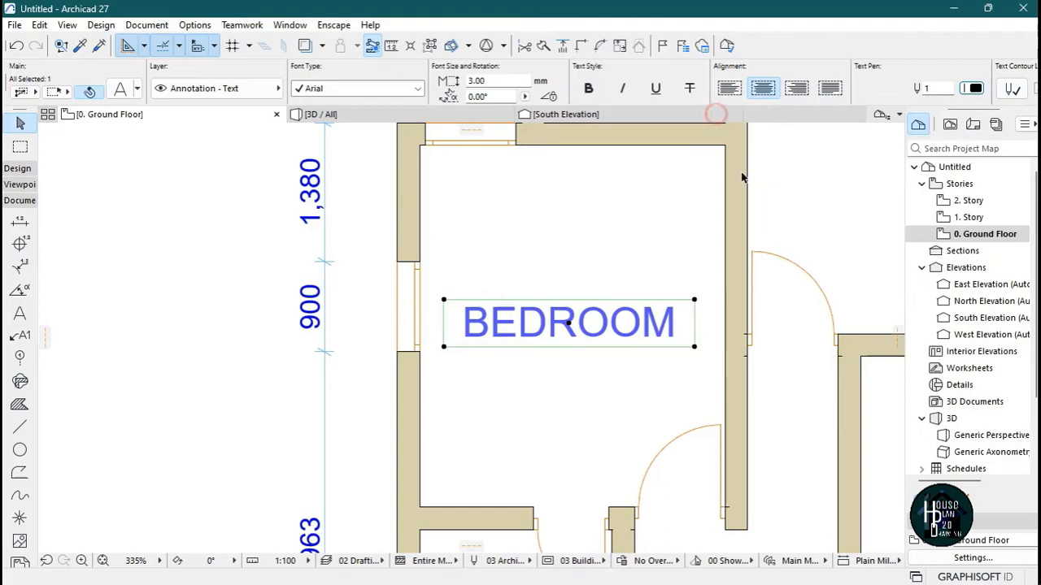
# Try the red pen 20 and the green pens 80 and 24 as the BEDROOM label's text colour.
pyautogui.click(974, 88)
pyautogui.click(975, 118)
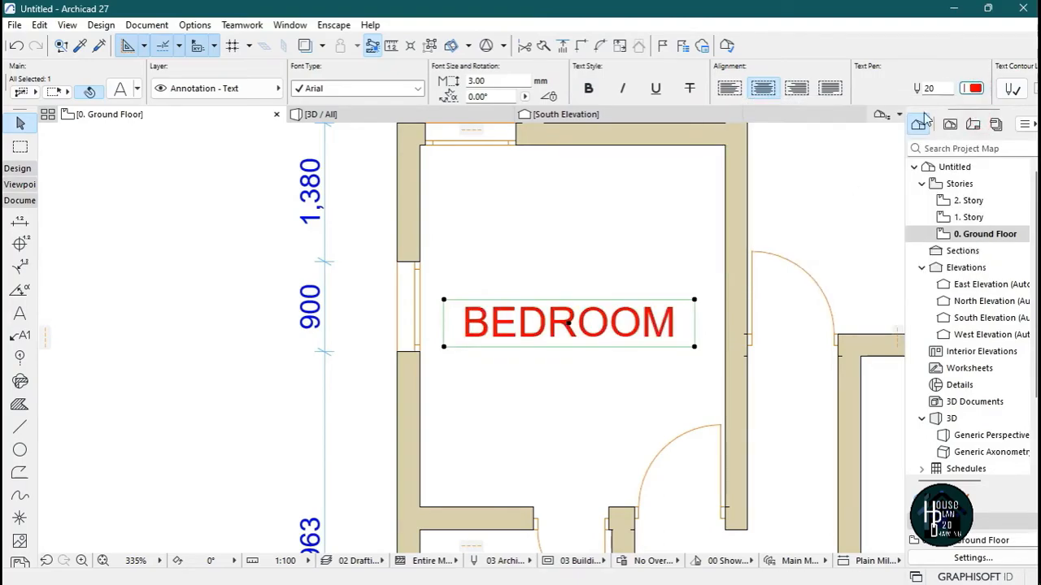
pyautogui.click(974, 89)
pyautogui.click(975, 161)
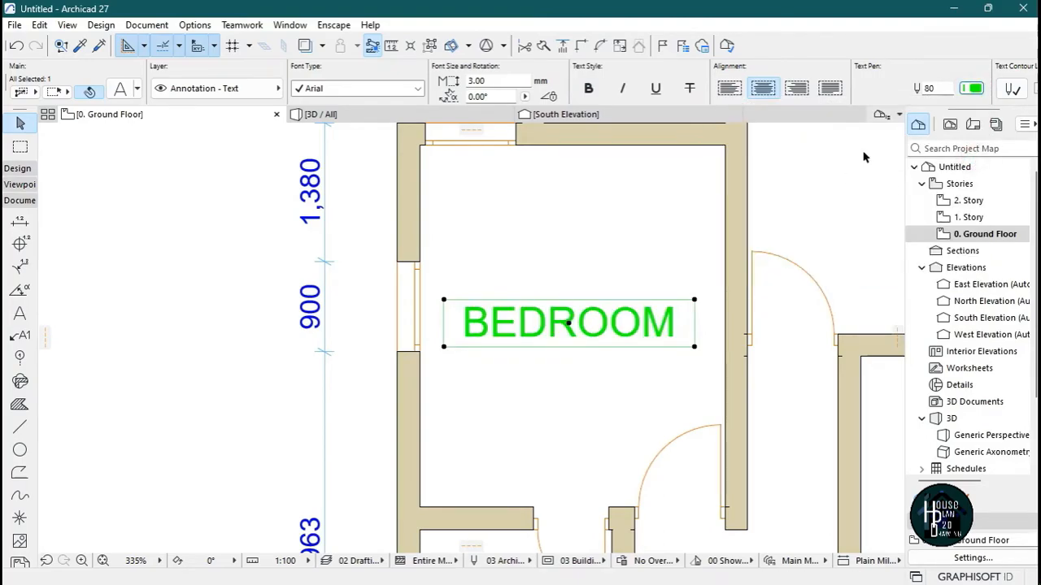
pyautogui.click(974, 89)
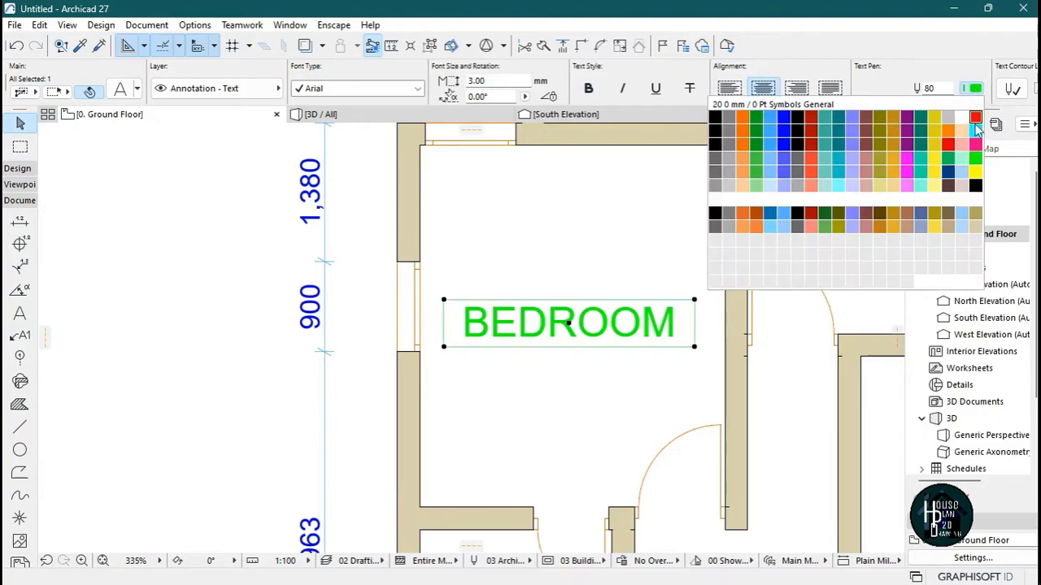
pyautogui.click(975, 160)
# Set the BEDROOM label's text pen to black pen 1 and its text size to 1.5 mm.
pyautogui.click(974, 89)
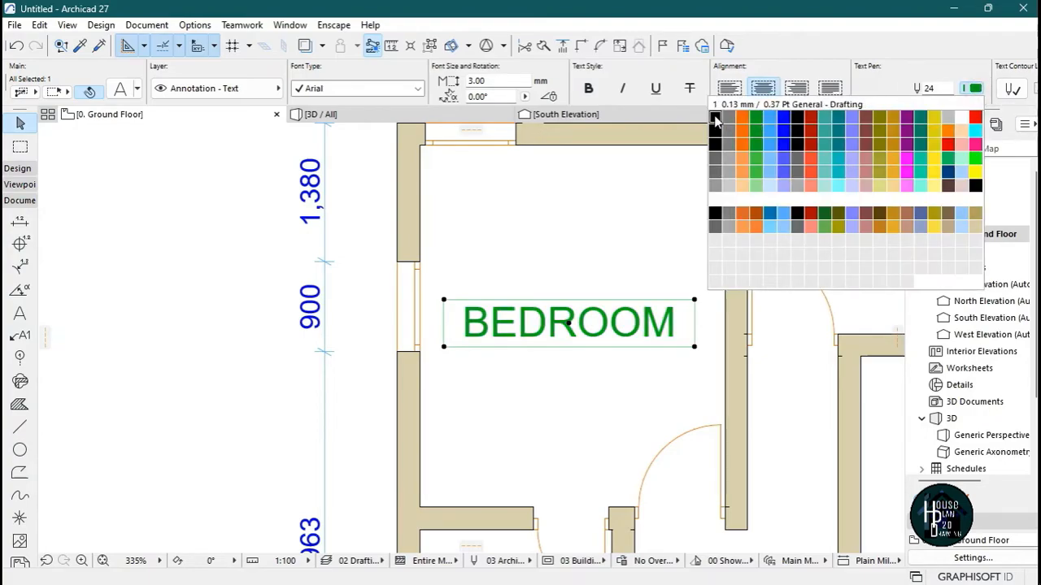
pyautogui.click(715, 119)
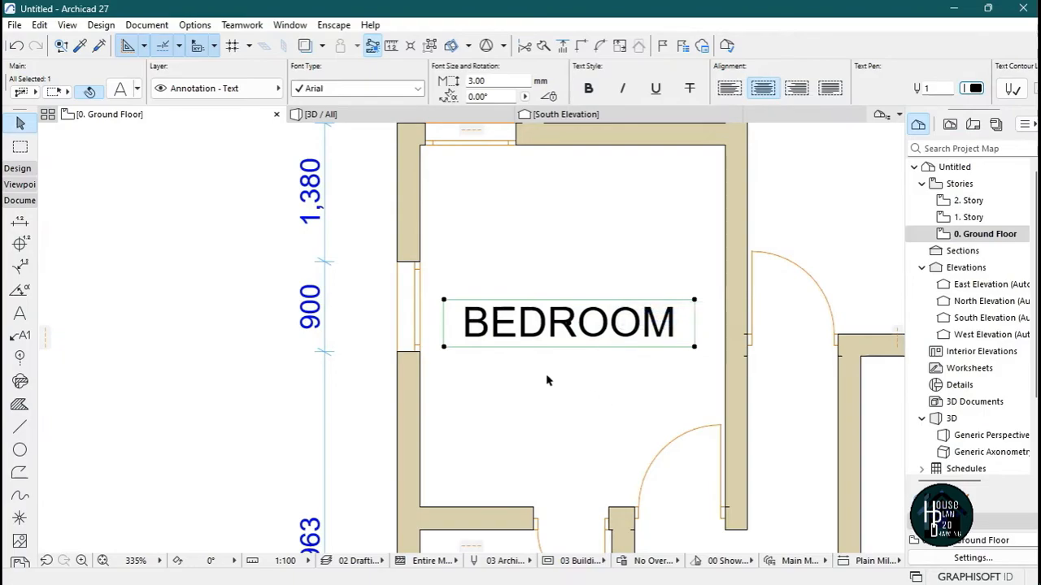
pyautogui.scroll(-5, 505, 313)
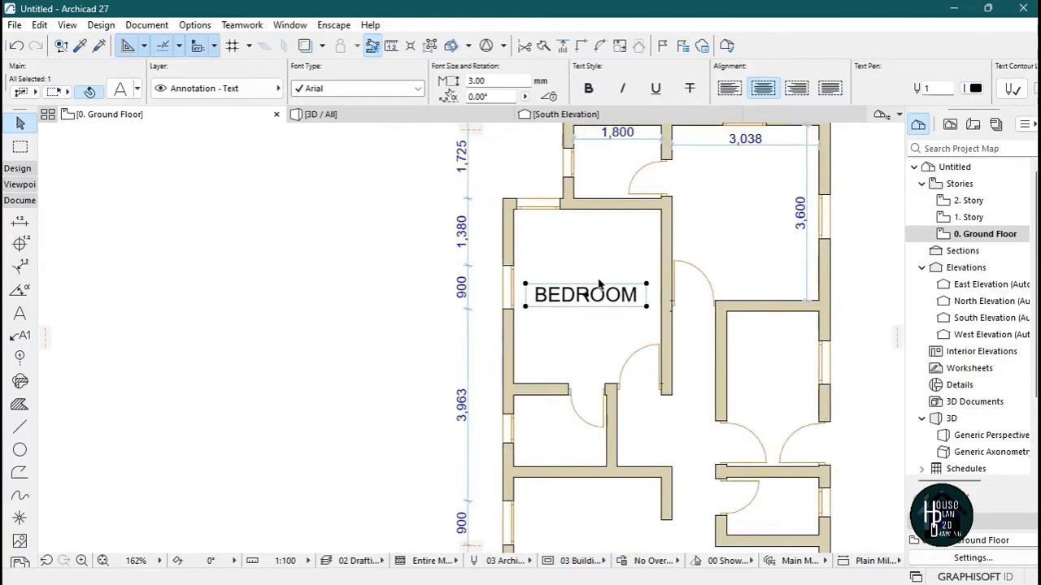
pyautogui.scroll(5, 539, 163)
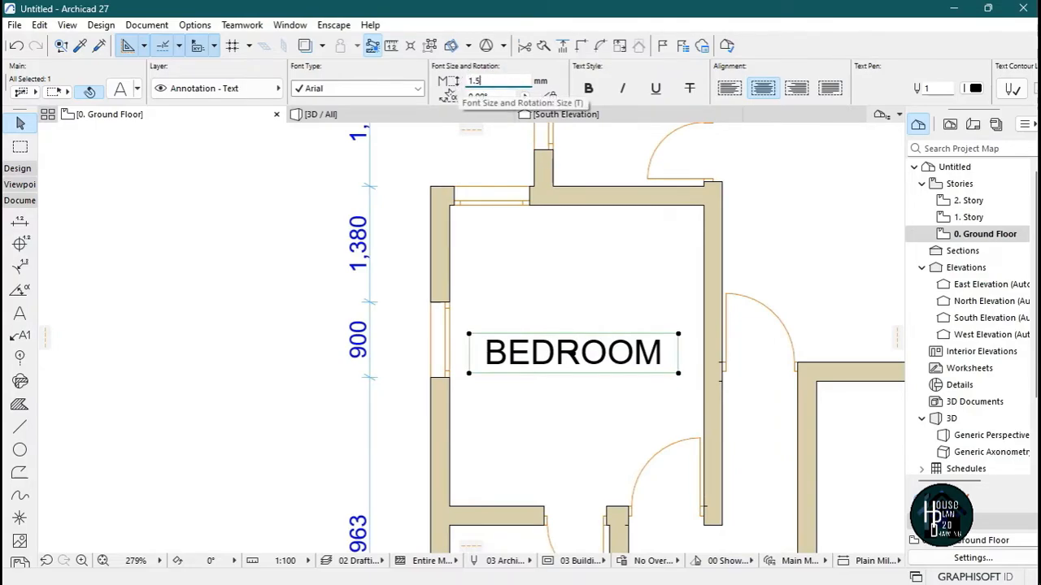
pyautogui.press('Return')
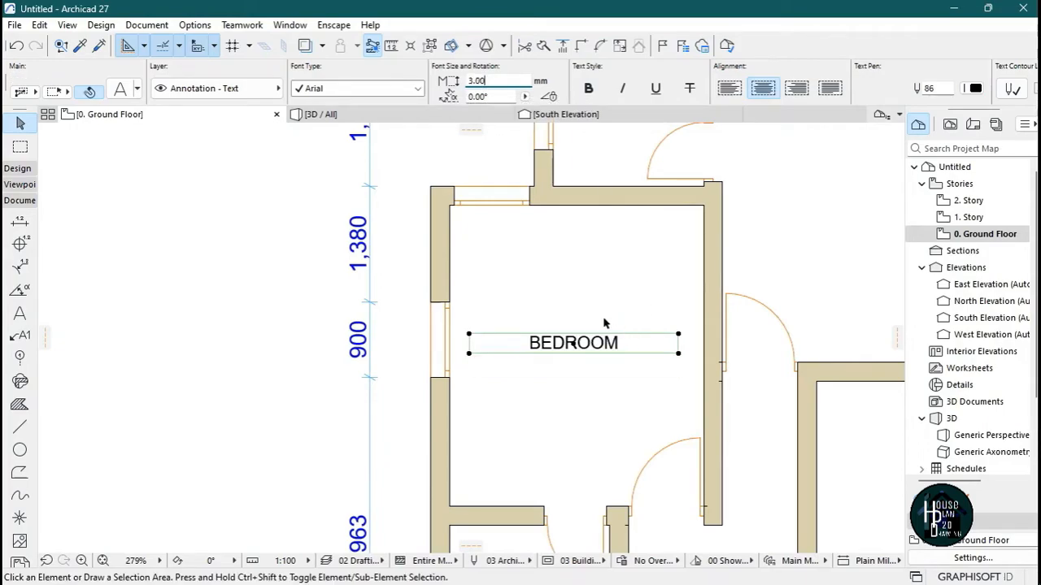
pyautogui.press('Escape')
# Reselect the BEDROOM label and set its text size to 2 mm.
pyautogui.scroll(-2, 578, 368)
pyautogui.scroll(1, 578, 369)
pyautogui.moveTo(584, 356); pyautogui.dragTo(608, 363)
pyautogui.press('Escape')
pyautogui.click(606, 359)
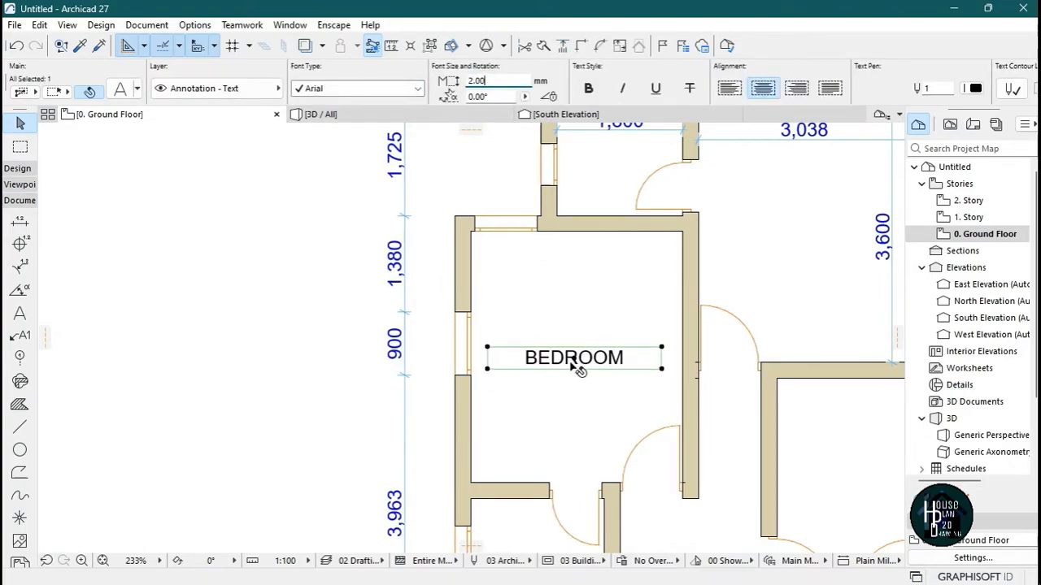
pyautogui.press('Escape')
# Drag a copy of the BEDROOM label into the middle of the northeastern room with the 3,600 dimension.
pyautogui.scroll(-2, 609, 355)
pyautogui.scroll(1, 597, 346)
pyautogui.scroll(2, 697, 352)
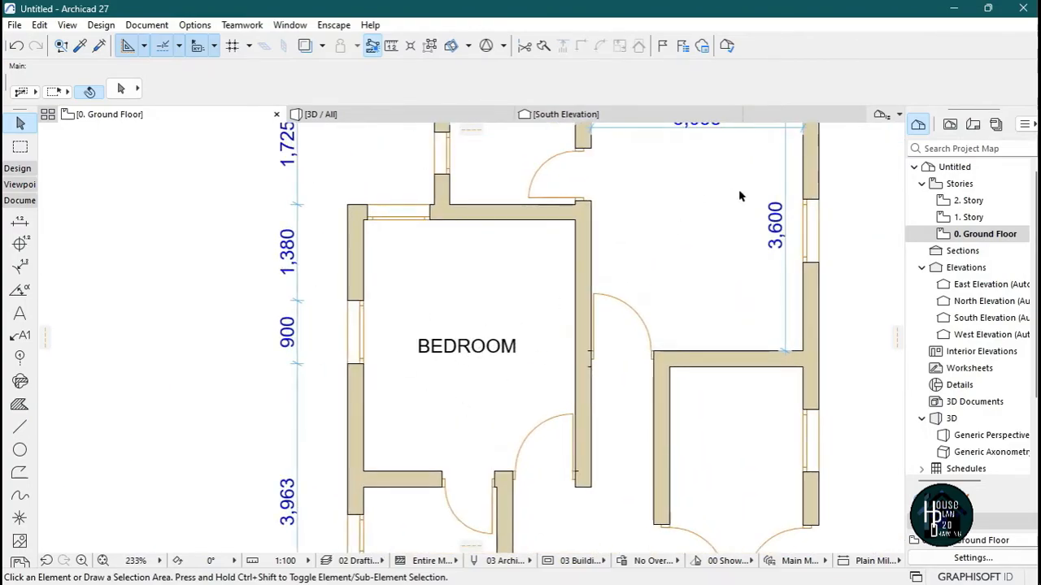
pyautogui.scroll(-4, 558, 318)
pyautogui.scroll(3, 504, 368)
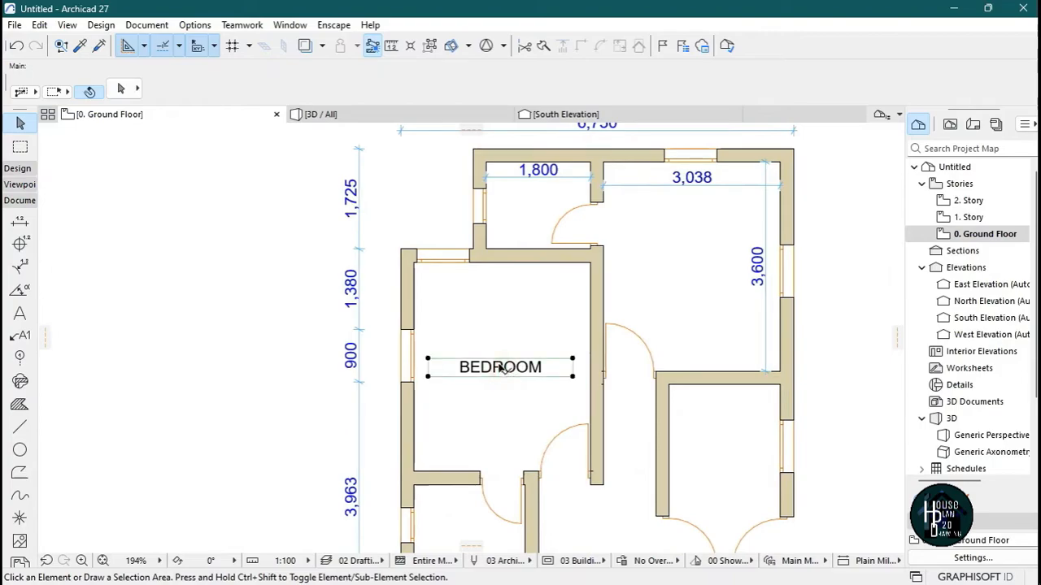
pyautogui.click(503, 367)
pyautogui.rightClick(502, 367)
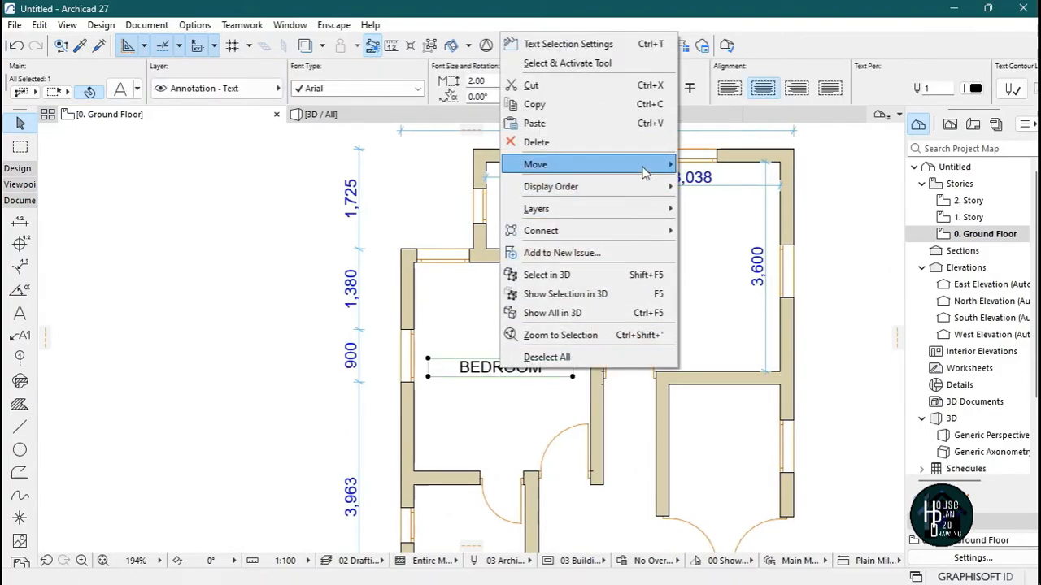
pyautogui.moveTo(643, 171)
pyautogui.click(743, 245)
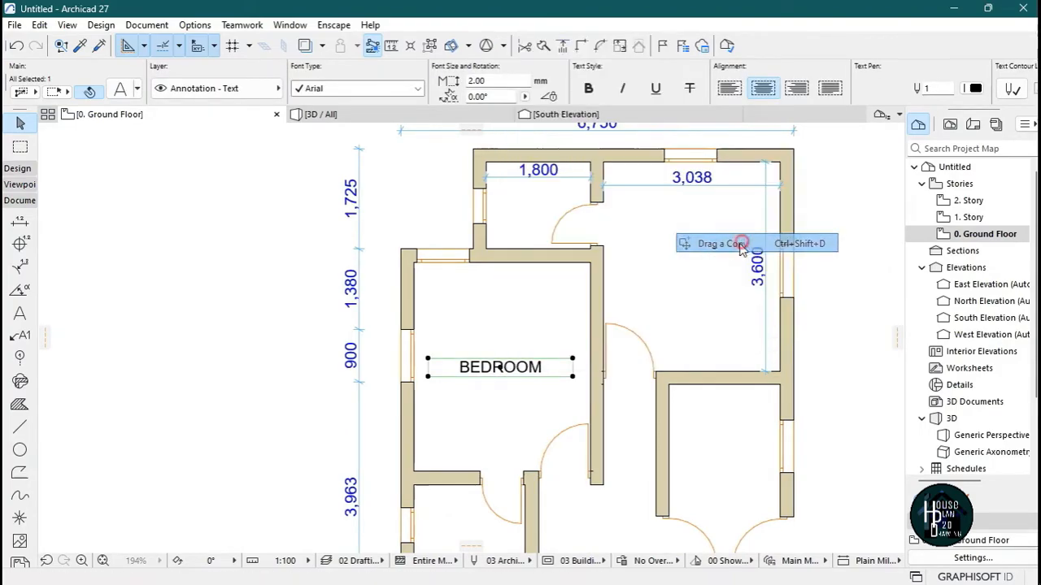
pyautogui.click(502, 367)
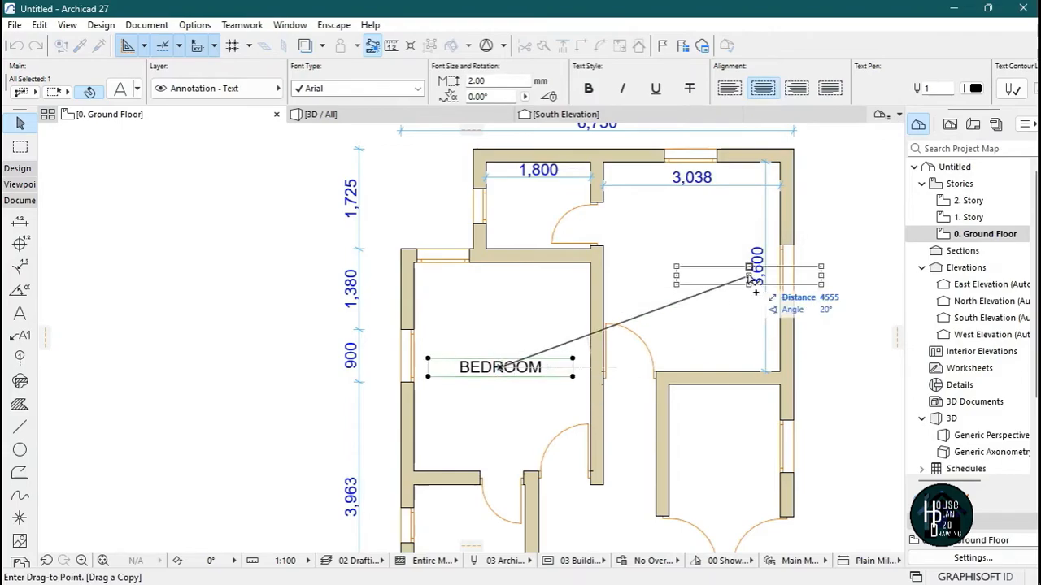
pyautogui.click(700, 267)
# Examine the copied BEDROOM label's placement in the northeastern room and the rest of the ground floor plan.
pyautogui.scroll(-3, 659, 309)
pyautogui.scroll(5, 683, 257)
pyautogui.scroll(-4, 683, 258)
pyautogui.scroll(2, 667, 236)
pyautogui.scroll(-2, 571, 332)
pyautogui.scroll(-2, 572, 332)
pyautogui.scroll(3, 593, 460)
pyautogui.scroll(-2, 586, 342)
pyautogui.scroll(3, 583, 209)
pyautogui.scroll(-2, 585, 258)
pyautogui.scroll(5, 580, 349)
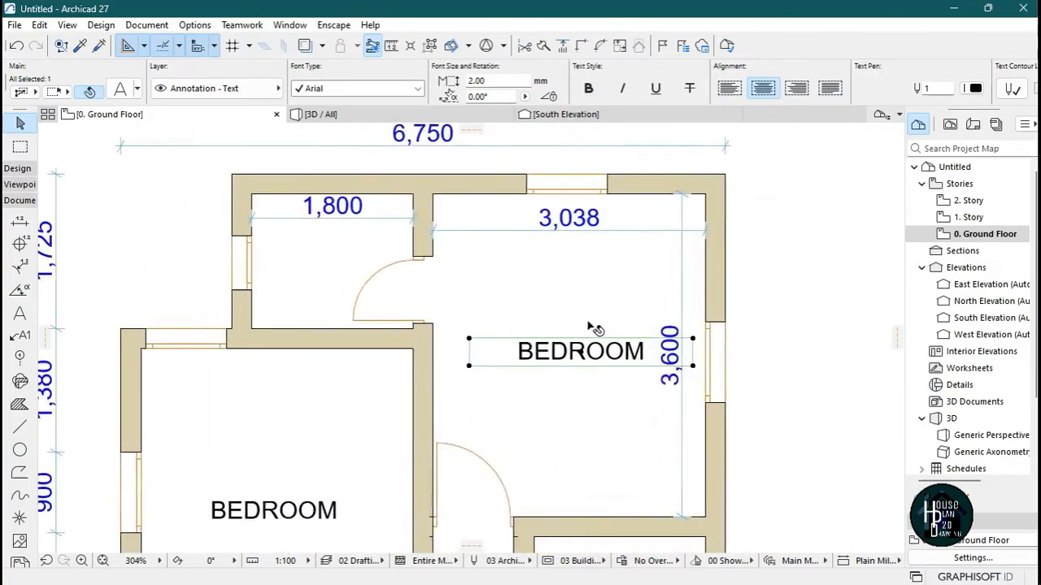
# Drag a copy of the northeastern BEDROOM label into the middle of the southeastern room and deselect it.
pyautogui.rightClick(574, 399)
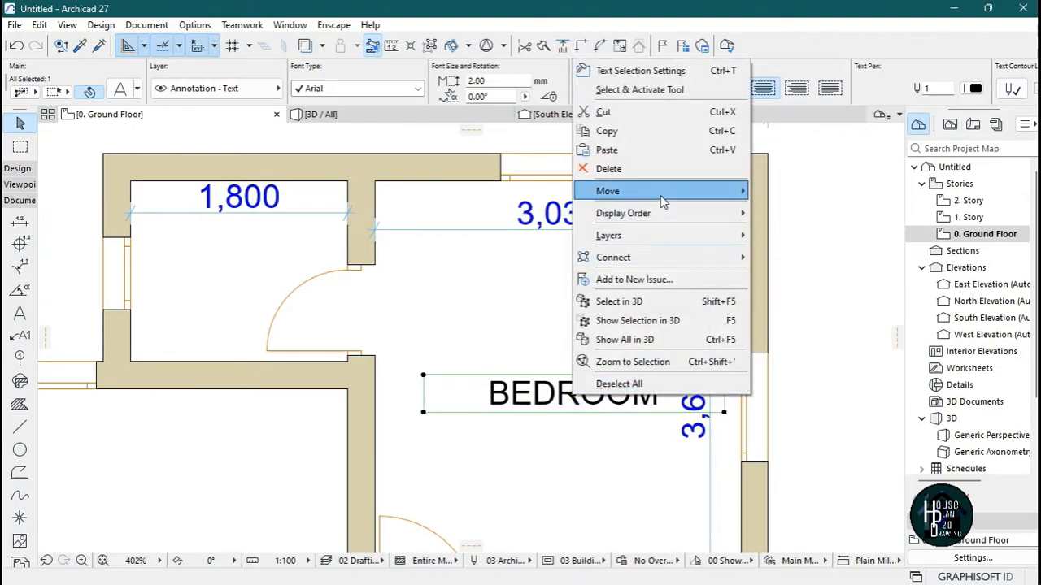
pyautogui.moveTo(643, 191)
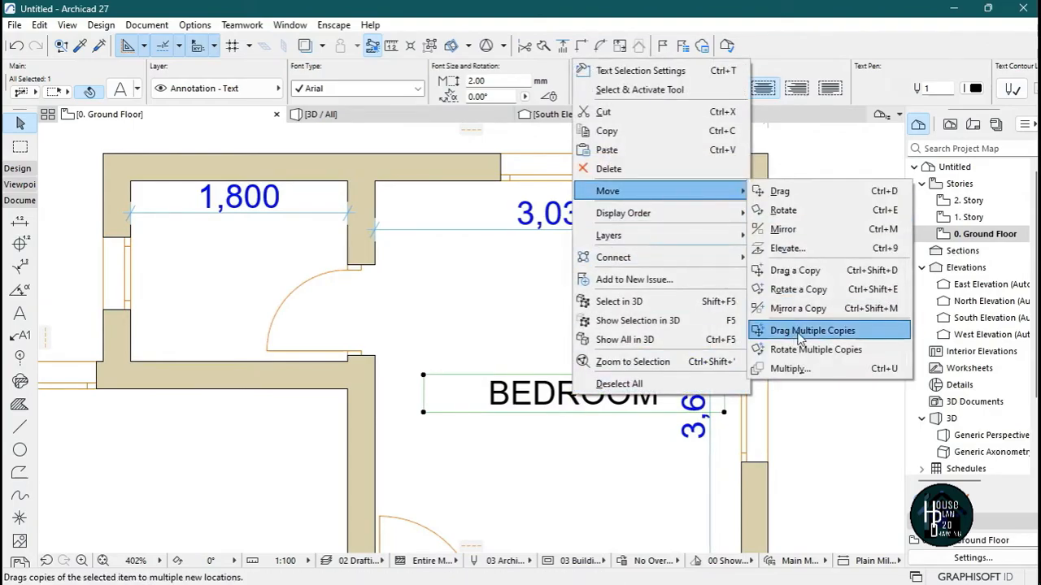
pyautogui.click(793, 270)
pyautogui.click(573, 395)
pyautogui.scroll(-15, 574, 396)
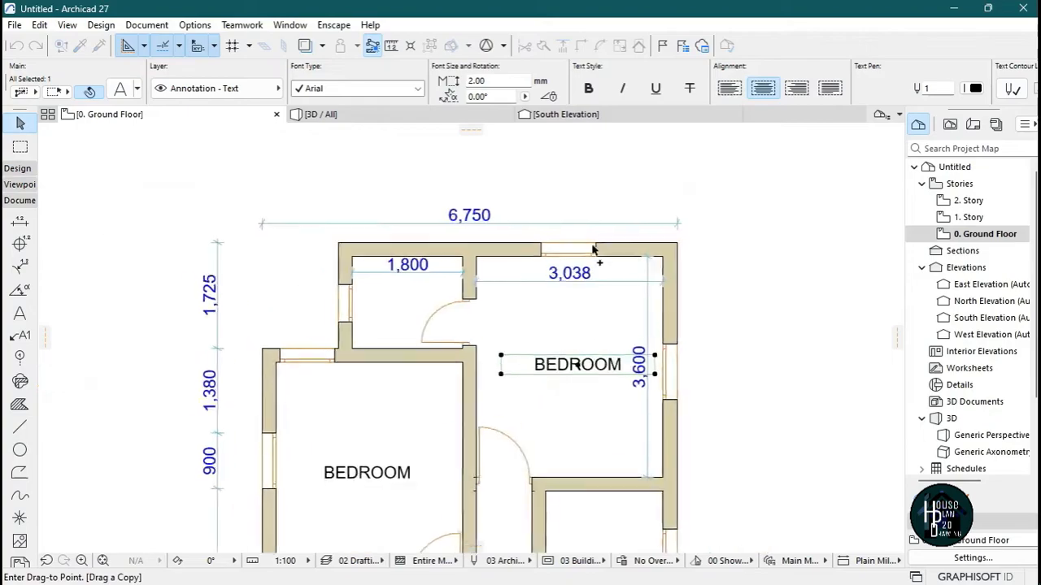
pyautogui.scroll(3, 591, 384)
pyautogui.scroll(8, 591, 384)
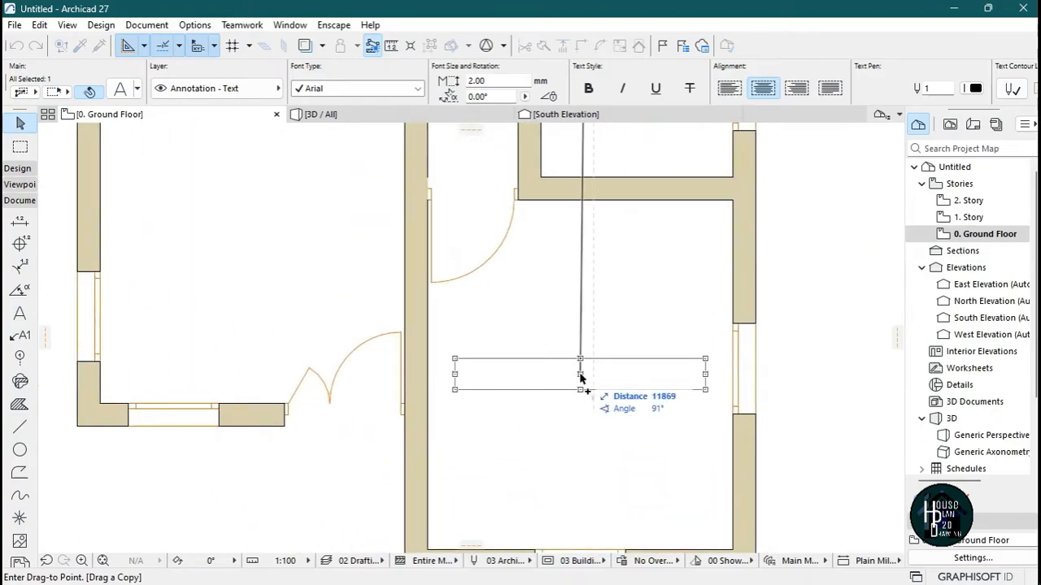
pyautogui.click(581, 377)
pyautogui.scroll(-4, 607, 423)
pyautogui.click(619, 412)
pyautogui.scroll(-5, 619, 412)
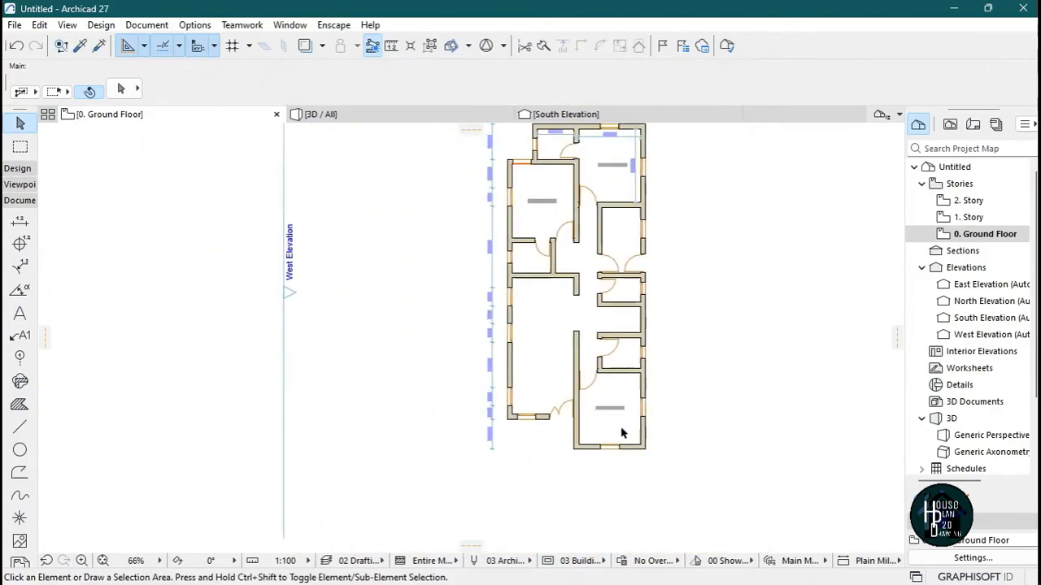
pyautogui.scroll(5, 606, 172)
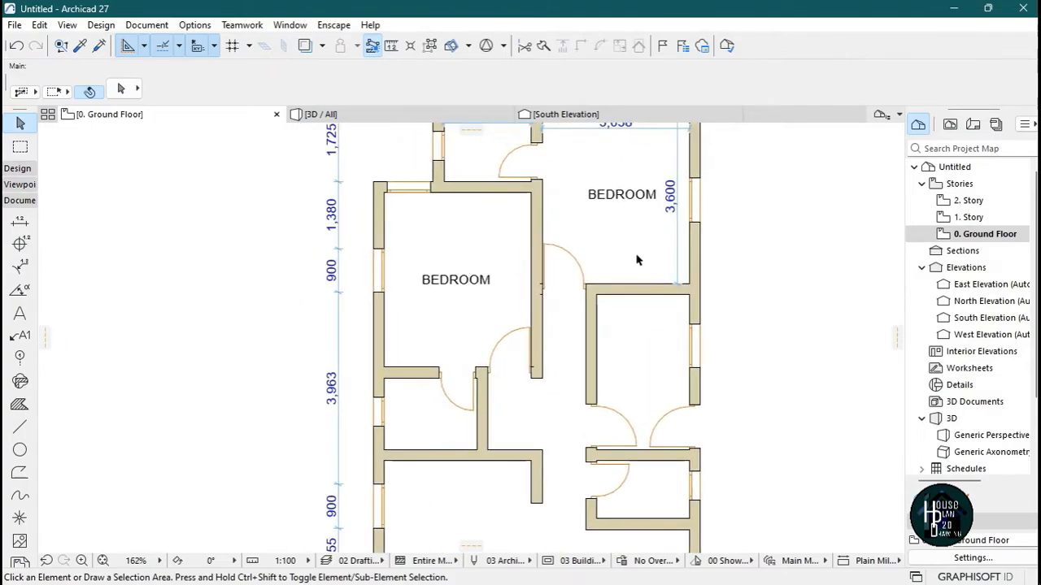
# Switch to the Vertex Manor project in ARCHICAD 25, bring up its ground floor plan and examine the window and door markers.
pyautogui.scroll(-4, 616, 301)
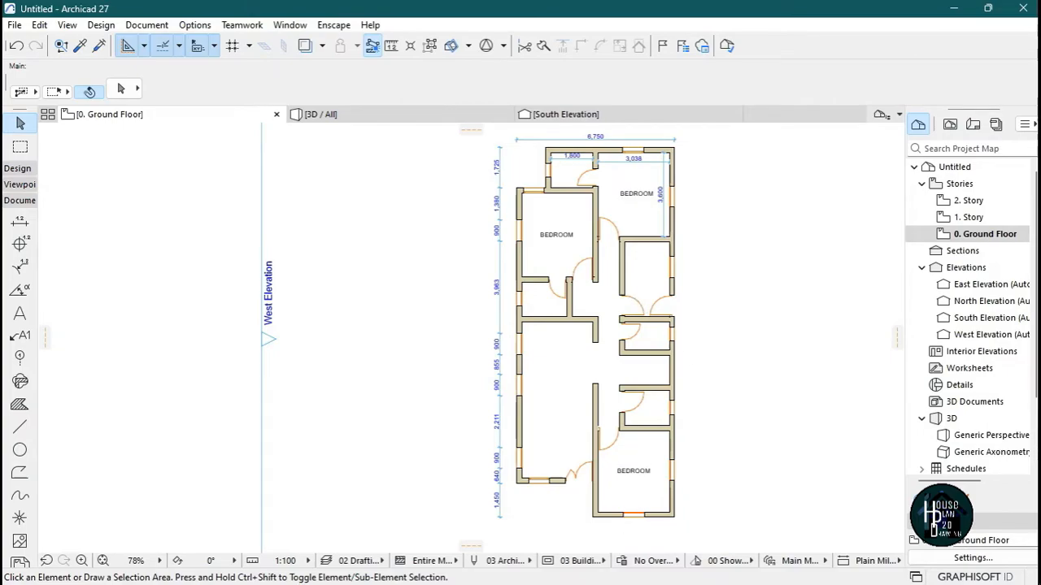
pyautogui.click(641, 574)
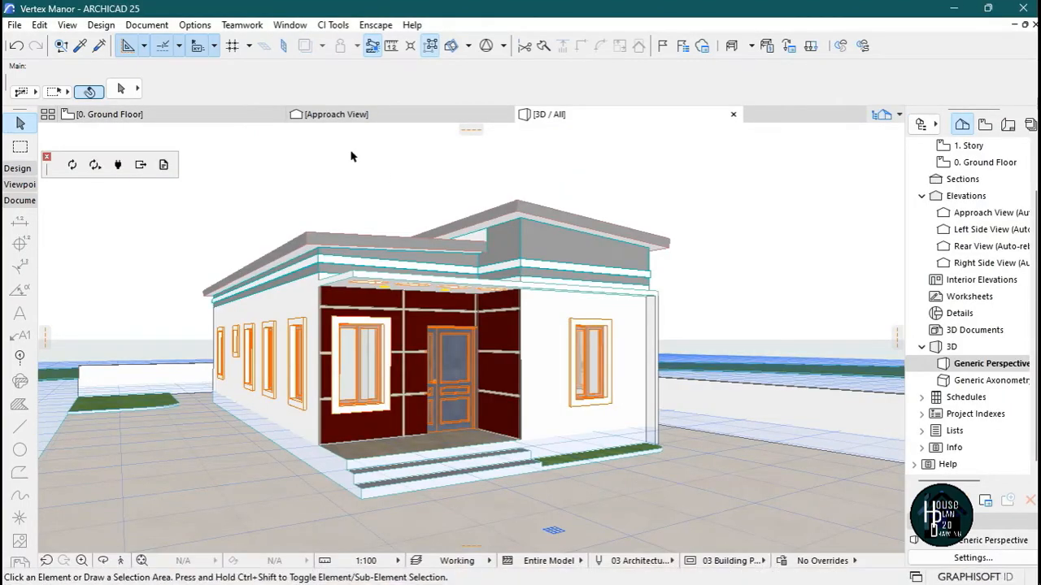
pyautogui.click(227, 119)
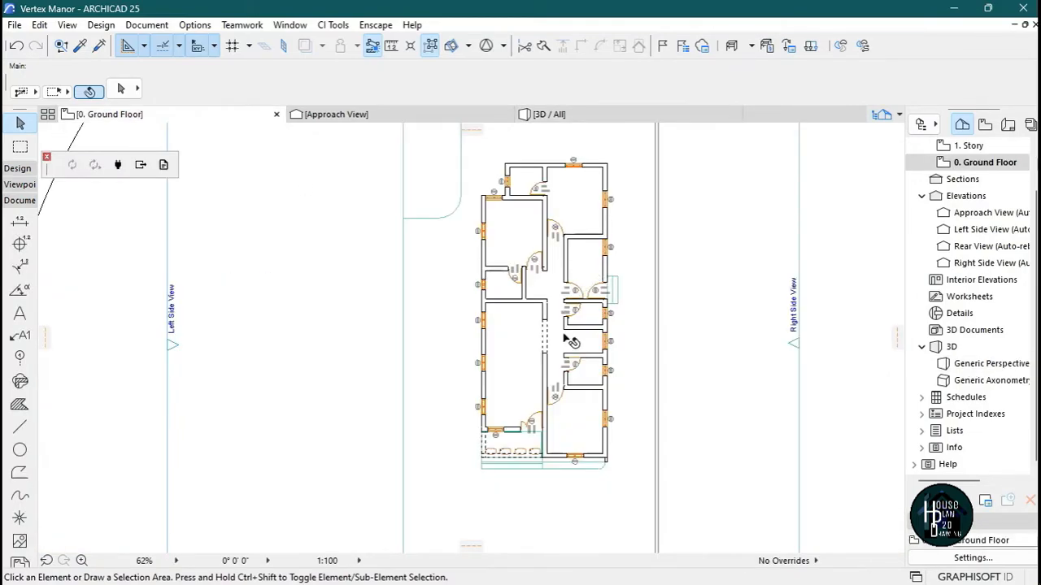
pyautogui.scroll(6, 566, 169)
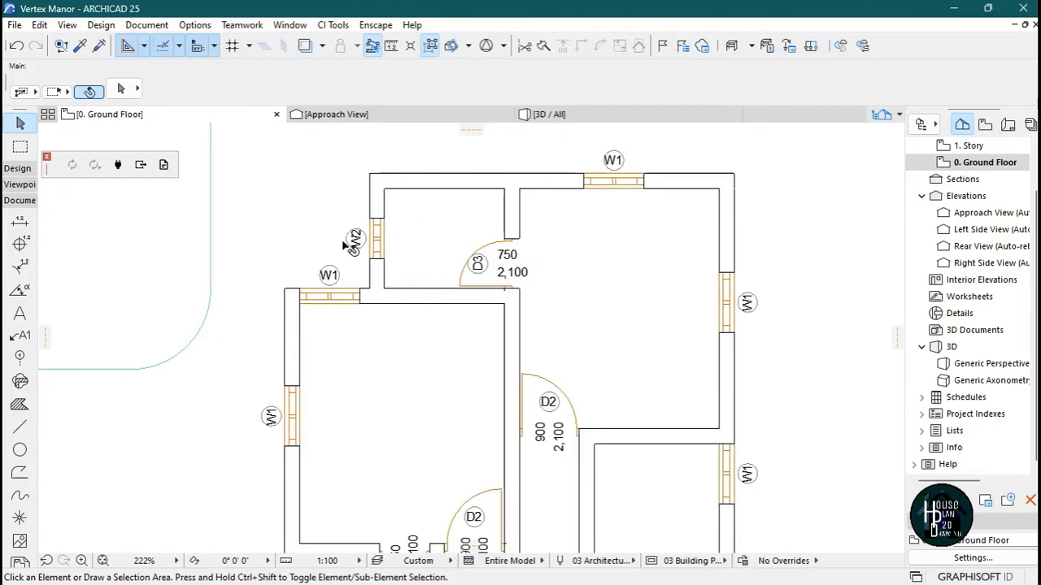
pyautogui.scroll(-2, 468, 257)
pyautogui.scroll(8, 651, 211)
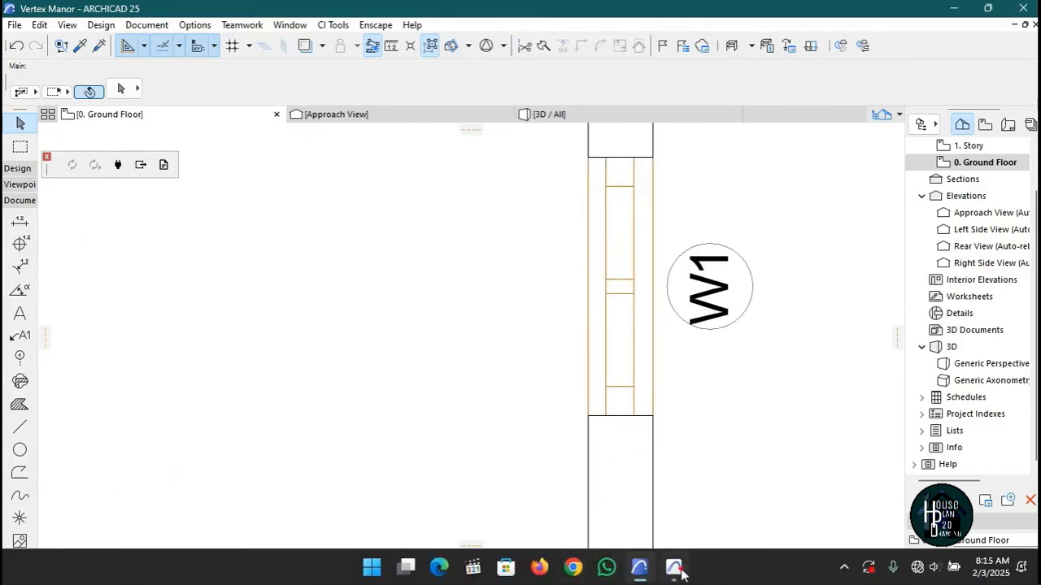
pyautogui.click(673, 566)
pyautogui.scroll(3, 672, 344)
pyautogui.scroll(2, 667, 306)
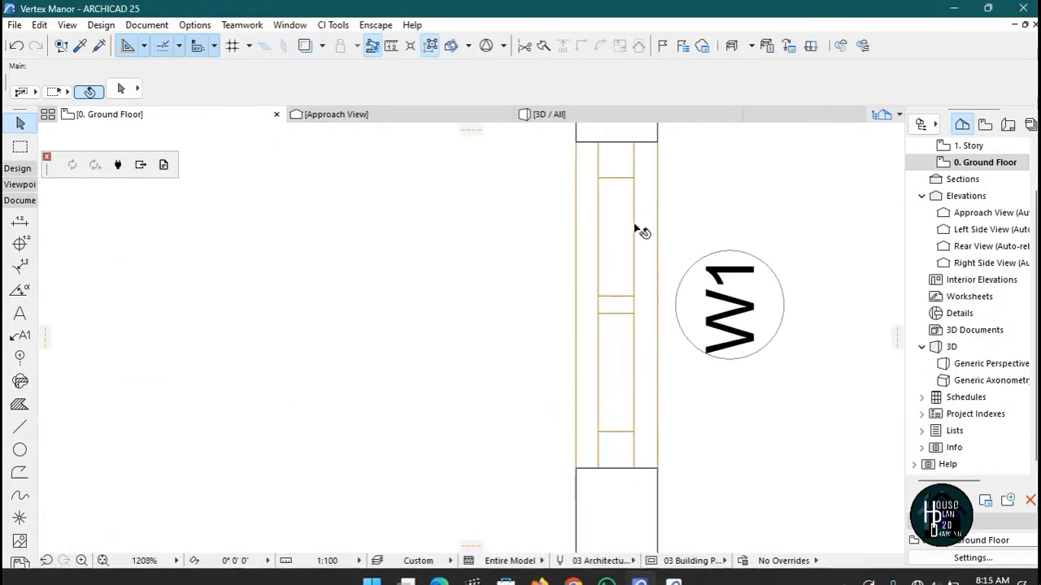
# Show the Dimensions and Text layers on the Vertex Manor ground floor plan.
pyautogui.scroll(-15, 643, 234)
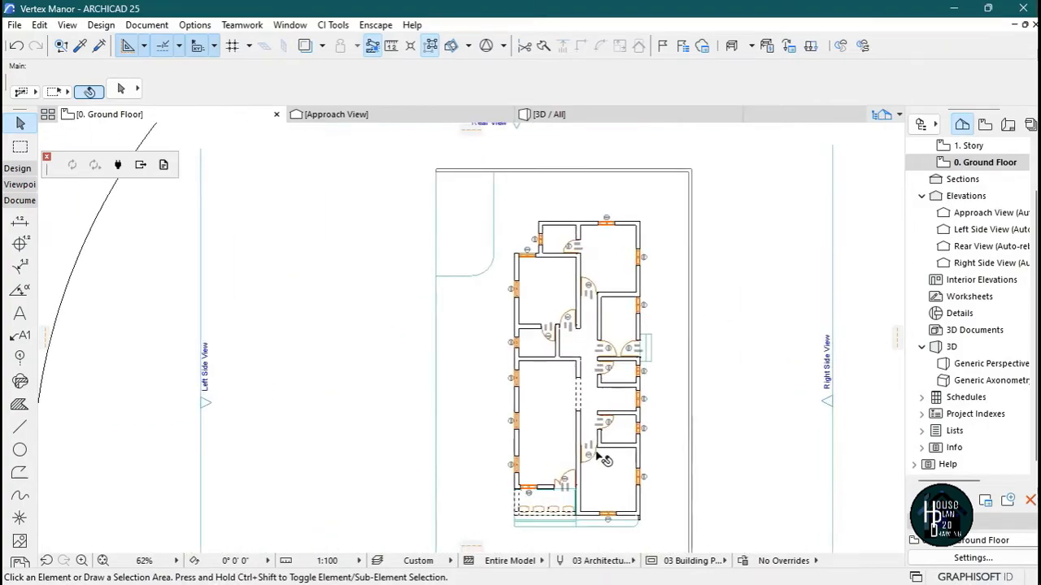
pyautogui.scroll(3, 599, 444)
pyautogui.scroll(-3, 597, 363)
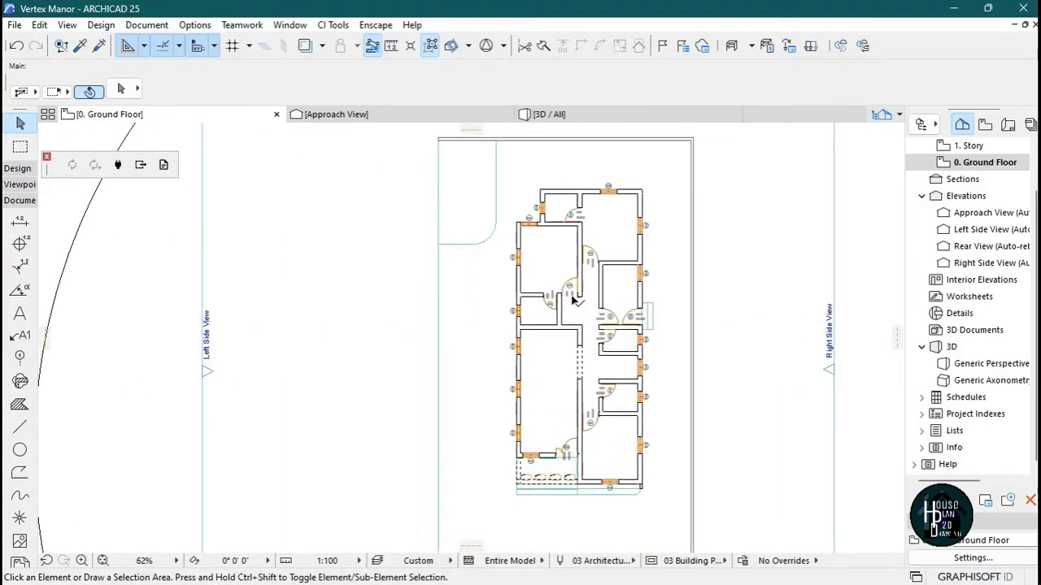
pyautogui.scroll(3, 573, 301)
pyautogui.scroll(-4, 581, 355)
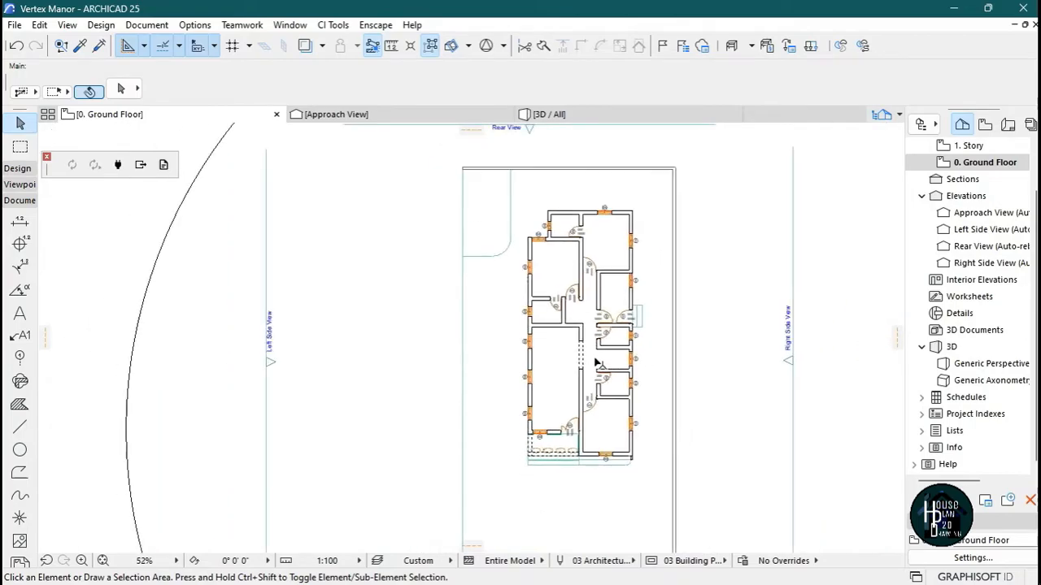
pyautogui.scroll(2, 598, 363)
pyautogui.hotkey('ctrl', 'l')
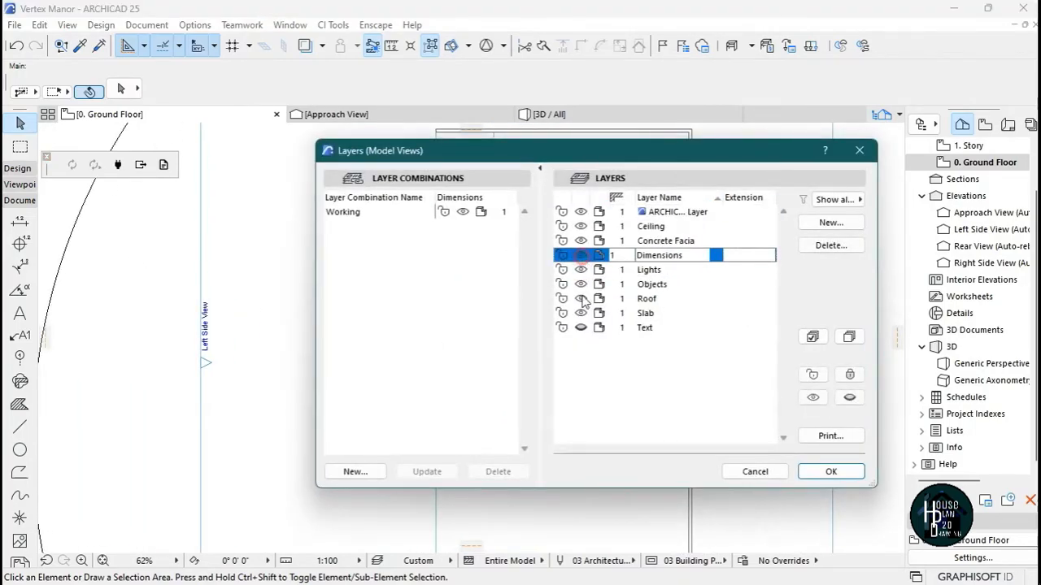
pyautogui.click(831, 474)
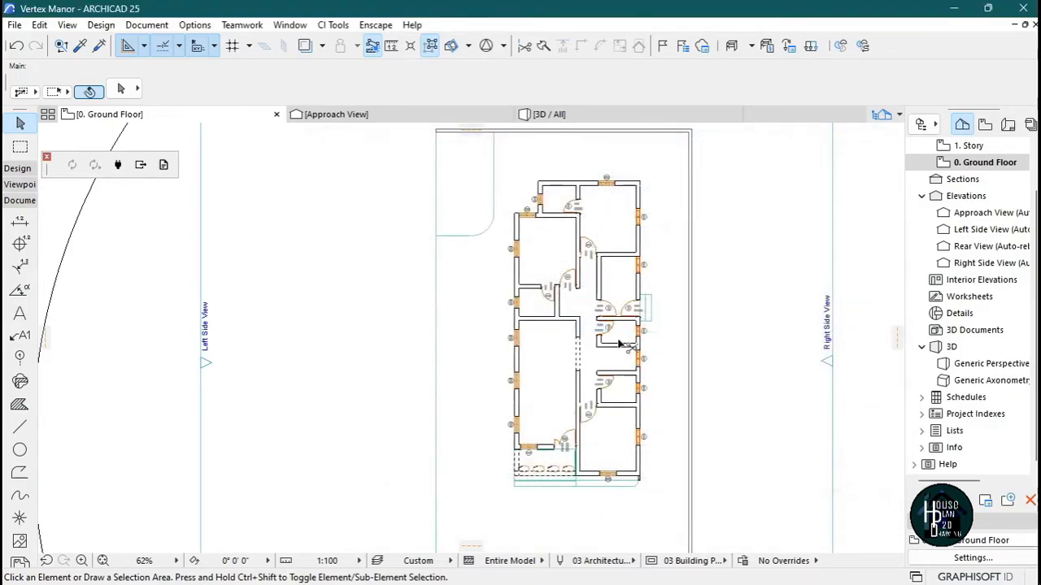
# Examine the room labels, dimensions and door and window tags across the Vertex Manor ground floor plan, from the bedrooms to the veranda.
pyautogui.scroll(6, 611, 363)
pyautogui.scroll(-4, 611, 364)
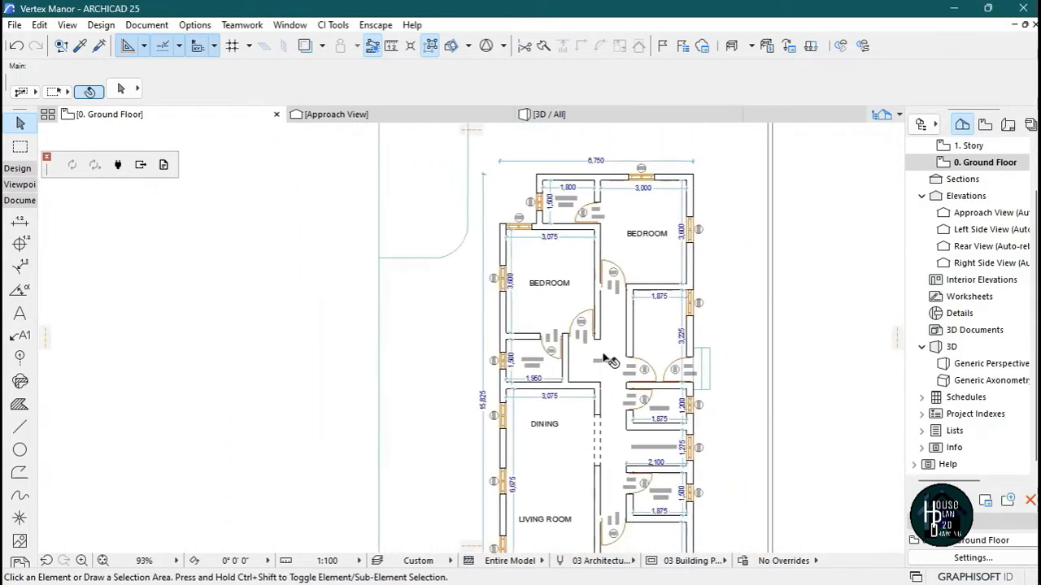
pyautogui.scroll(5, 721, 209)
pyautogui.scroll(-5, 561, 230)
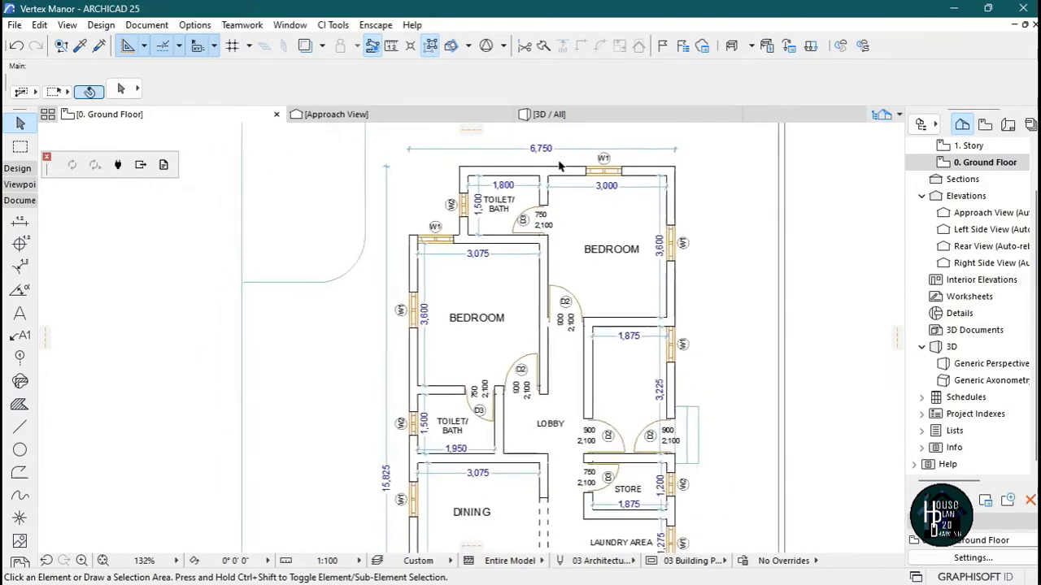
pyautogui.scroll(2, 590, 379)
pyautogui.scroll(-2, 590, 378)
pyautogui.scroll(4, 561, 250)
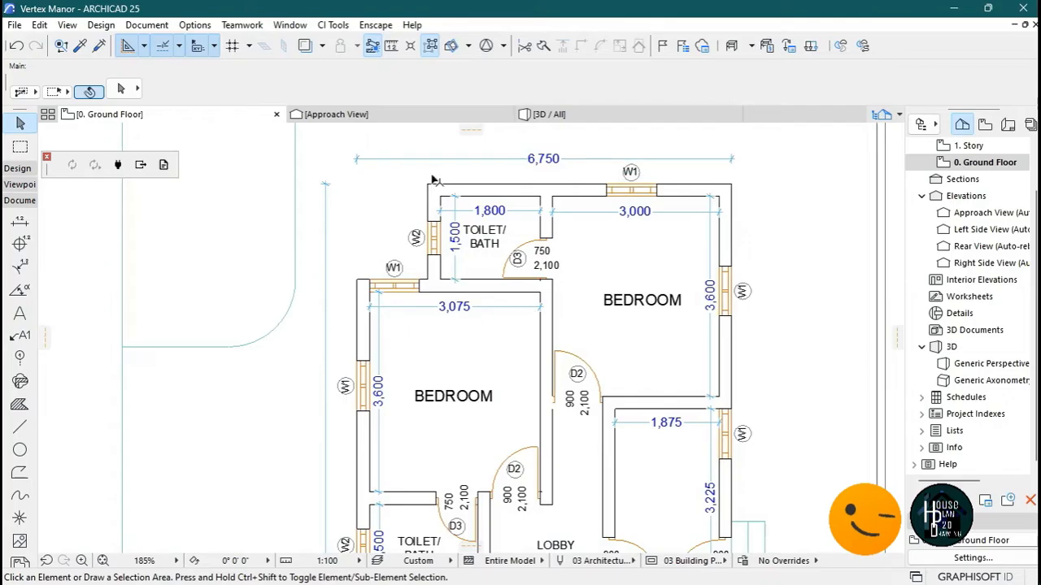
pyautogui.scroll(-5, 606, 302)
pyautogui.scroll(3, 609, 379)
pyautogui.scroll(-5, 598, 481)
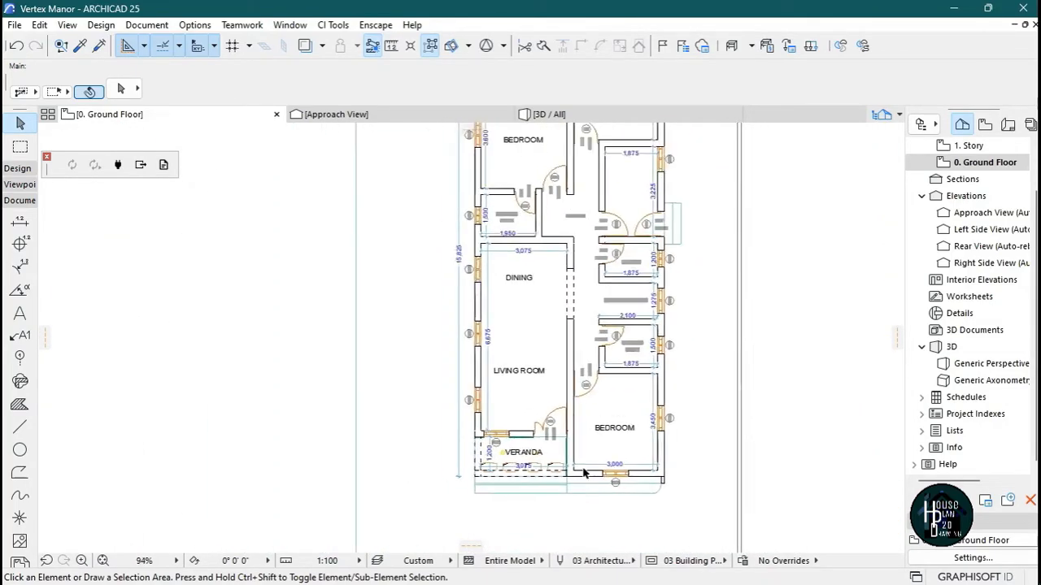
pyautogui.scroll(3, 573, 449)
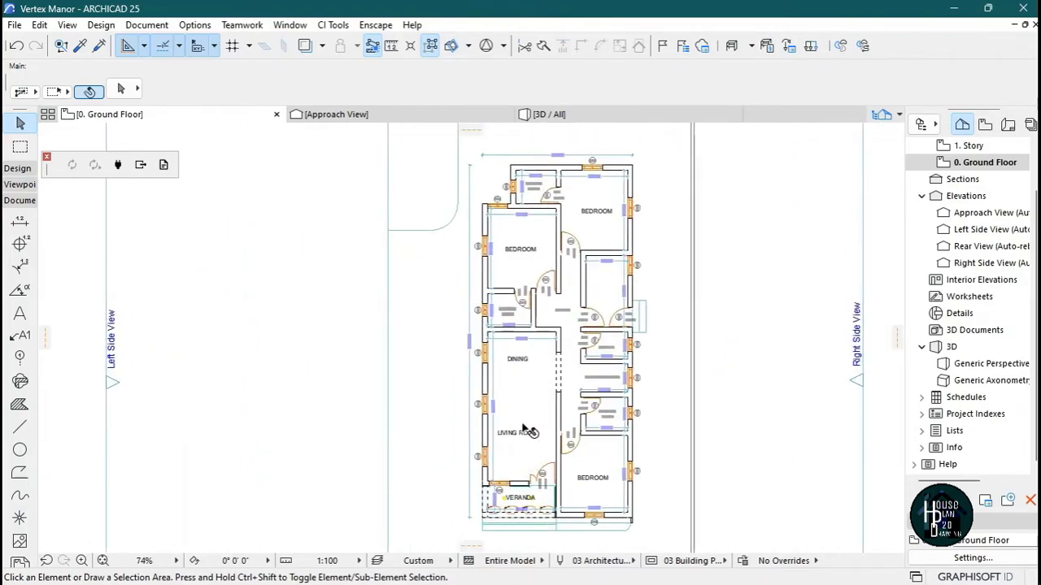
# Open the Vertex Manor 3D perspective and fly around the house to examine its facades, roof, openings and entrance veranda.
pyautogui.click(569, 114)
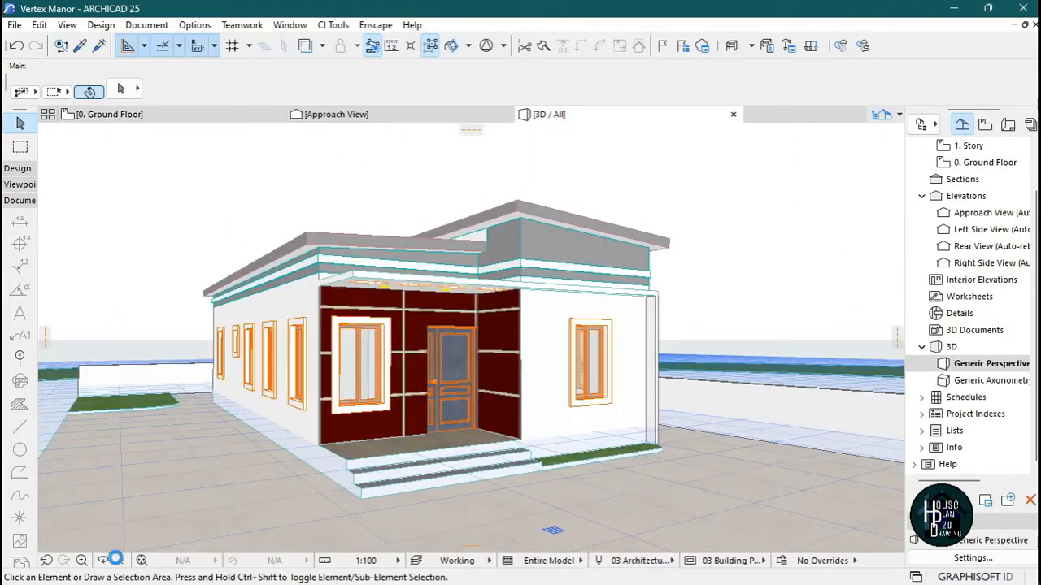
pyautogui.click(120, 561)
pyautogui.press('Up')
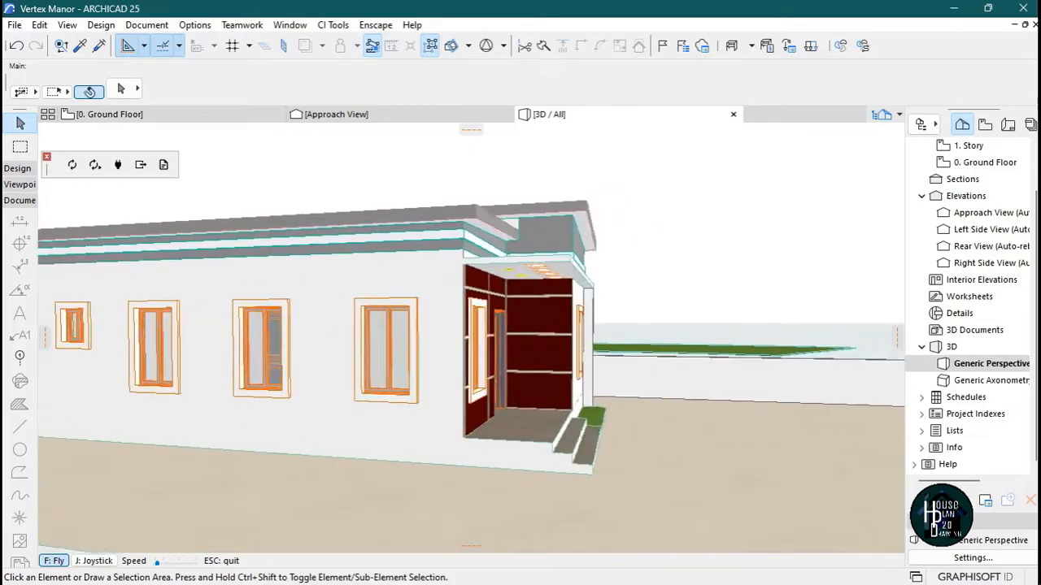
pyautogui.press('Left')
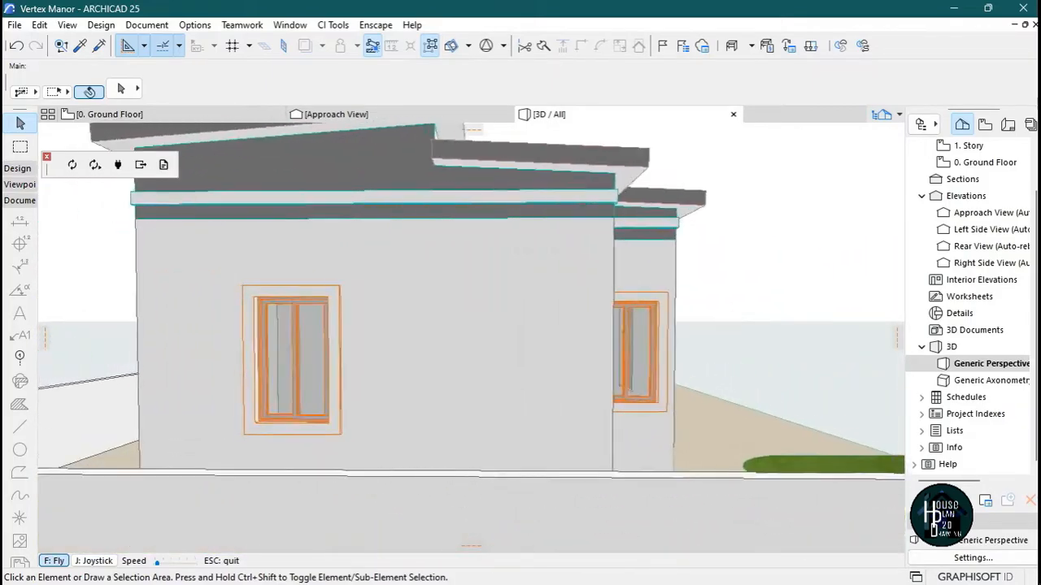
pyautogui.press('Left')
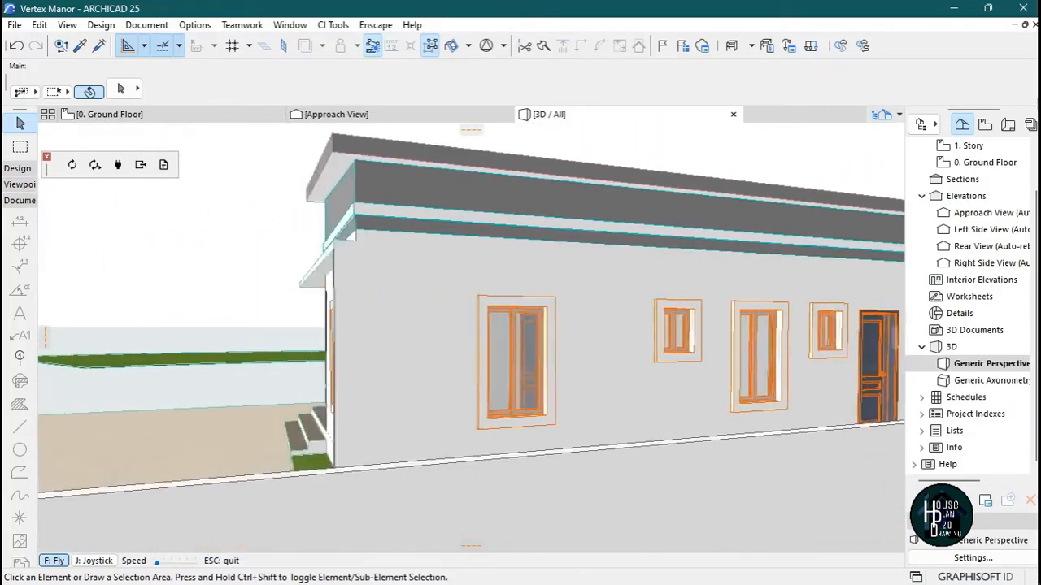
pyautogui.press('Left')
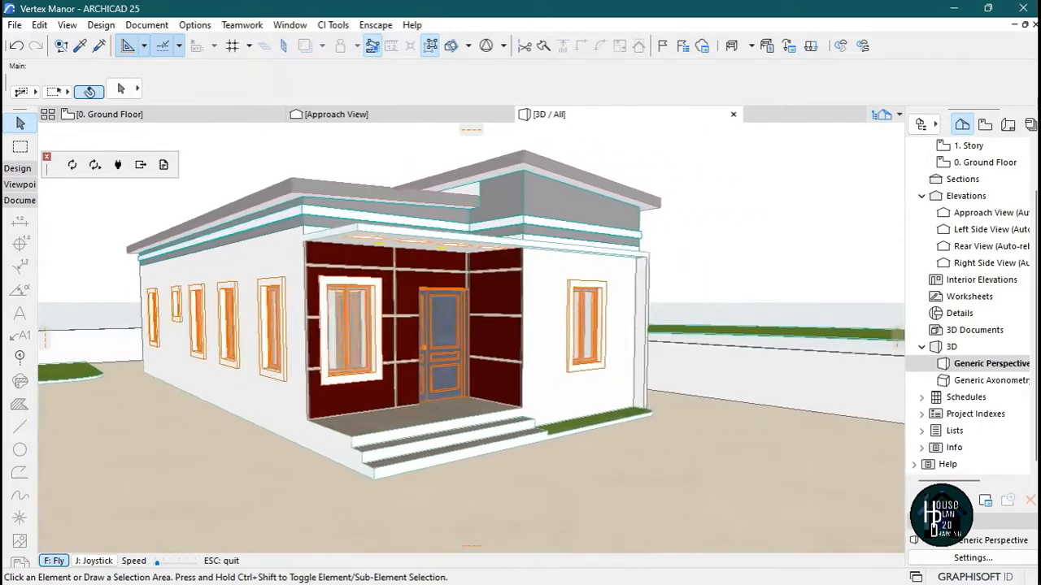
pyautogui.press('Left')
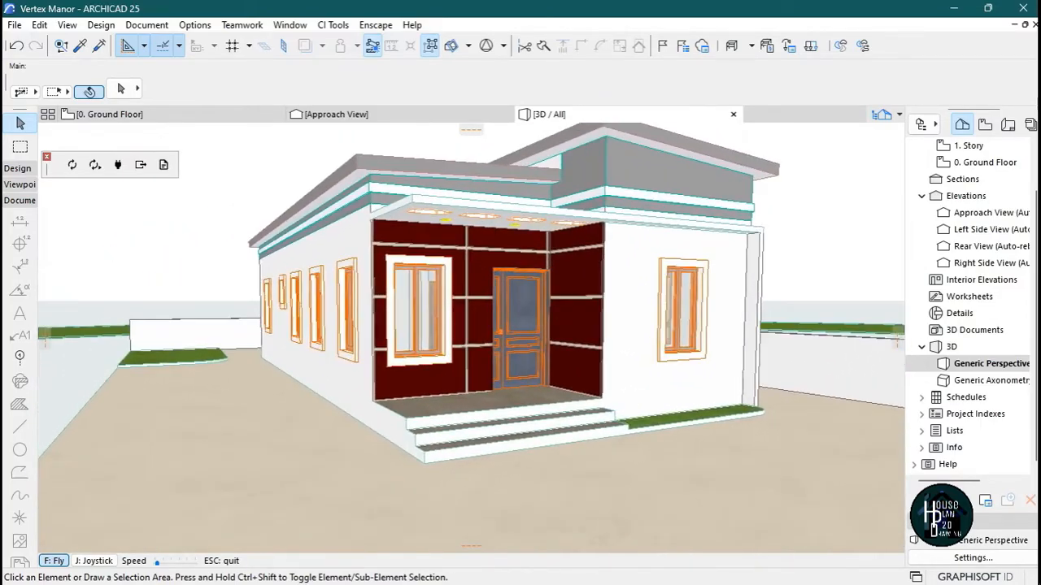
pyautogui.press('Right')
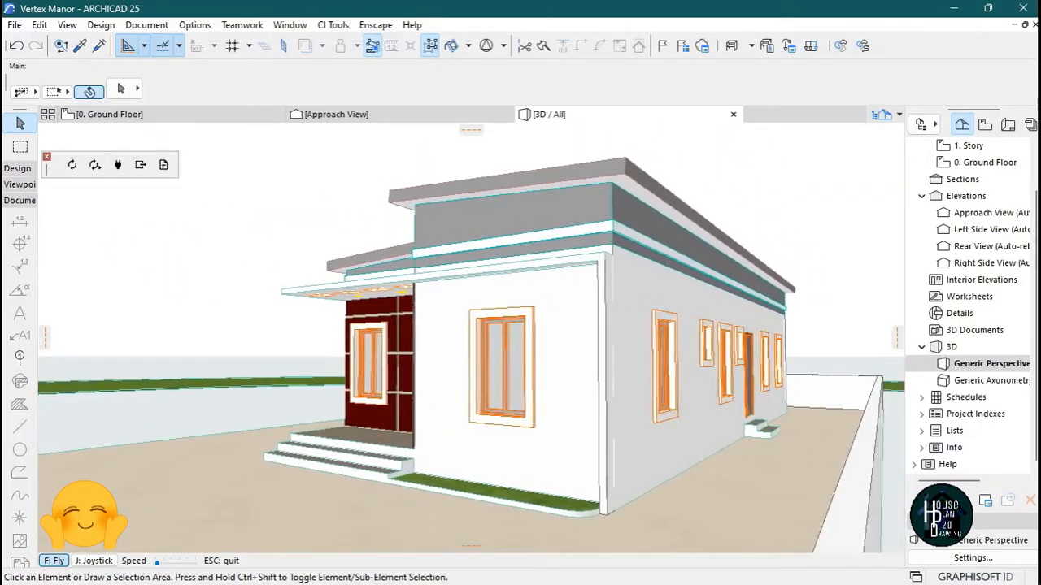
pyautogui.press('Left')
pyautogui.press('Left')
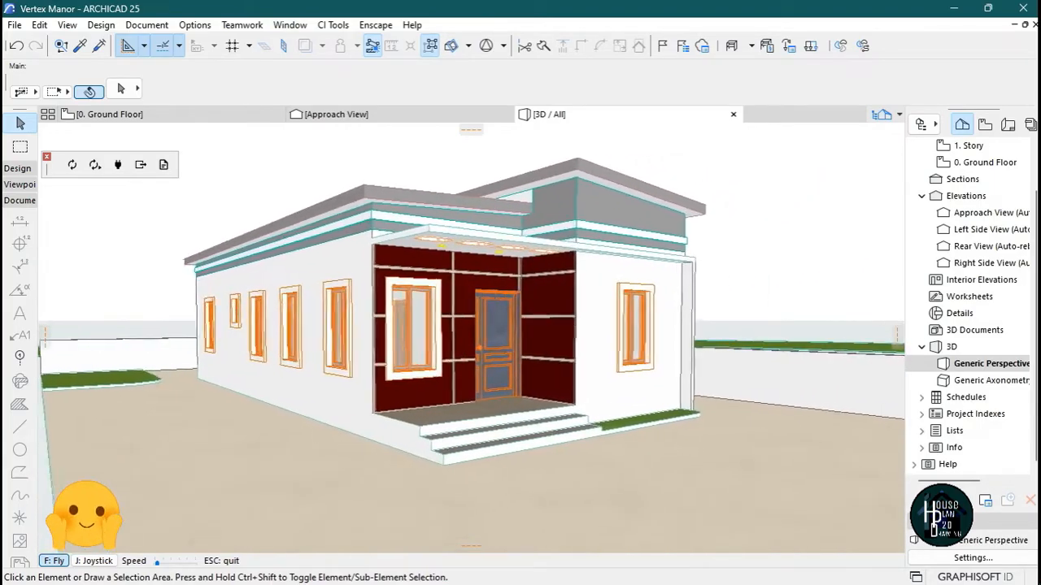
pyautogui.press('Right')
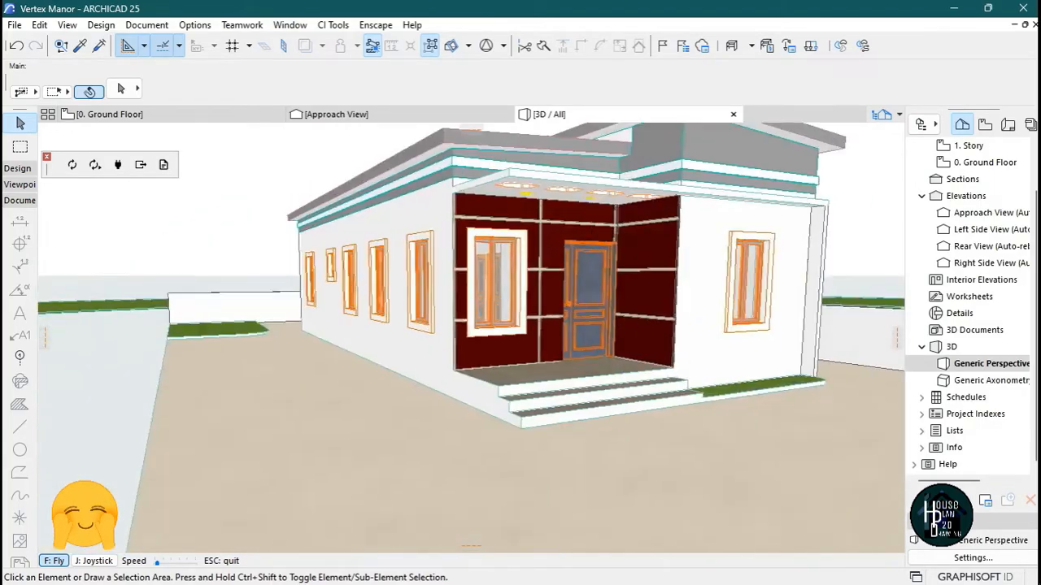
pyautogui.press('Right')
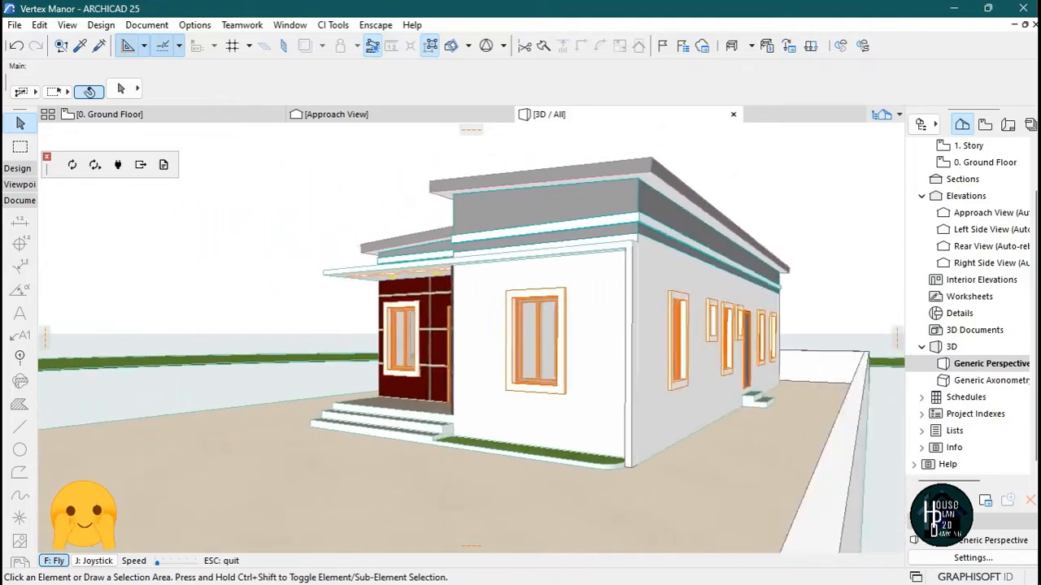
pyautogui.press('Left')
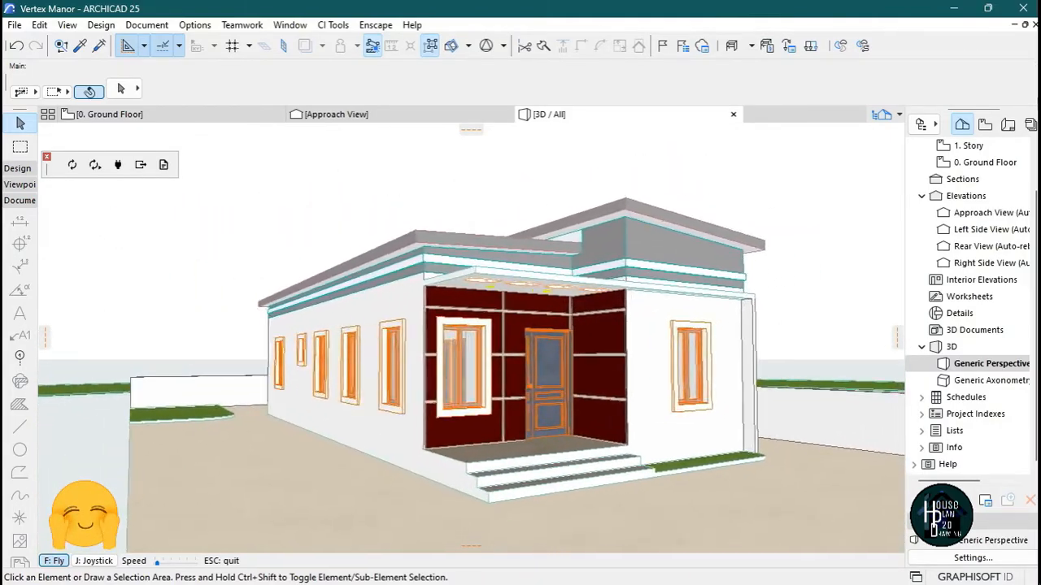
pyautogui.press('Escape')
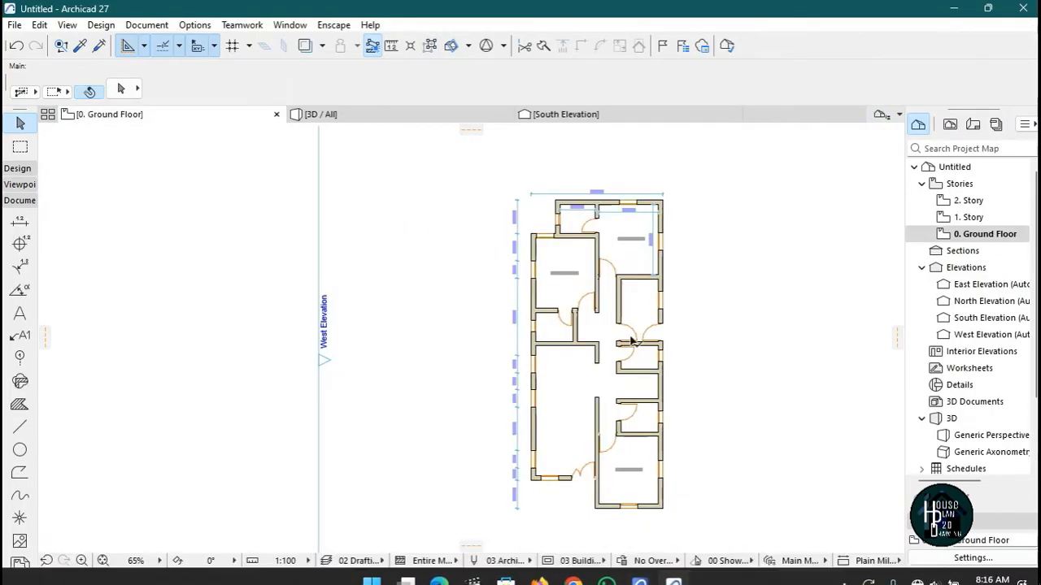
# Switch back to the Untitled project in Archicad 27 and fly through its 3D perspective to inspect the front walls and windows up close.
pyautogui.scroll(3, 629, 302)
pyautogui.click(404, 118)
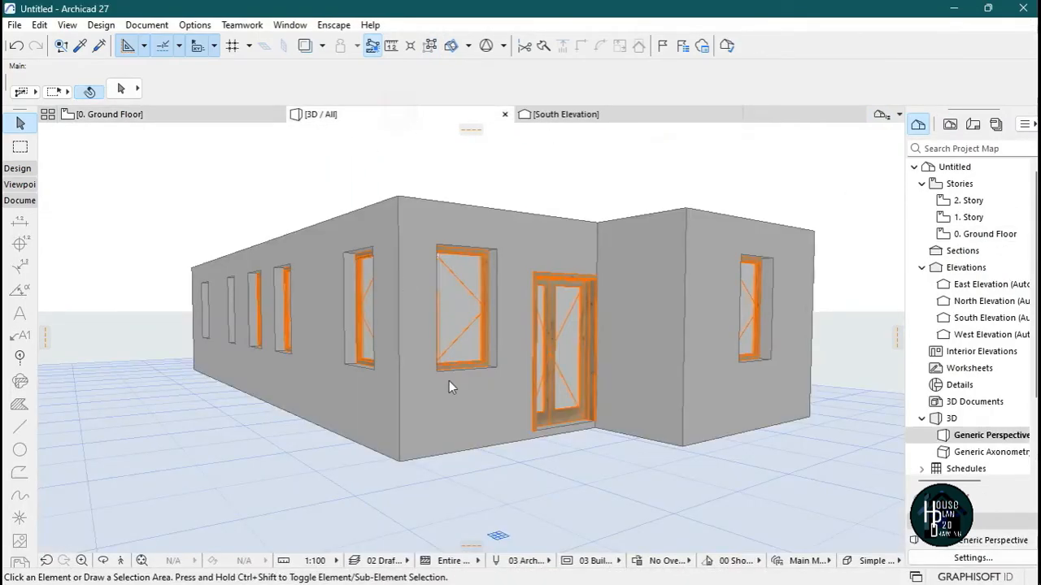
pyautogui.click(122, 563)
pyautogui.press('Right')
pyautogui.press('Up')
pyautogui.press('Down')
pyautogui.press('Left')
pyautogui.press('Up')
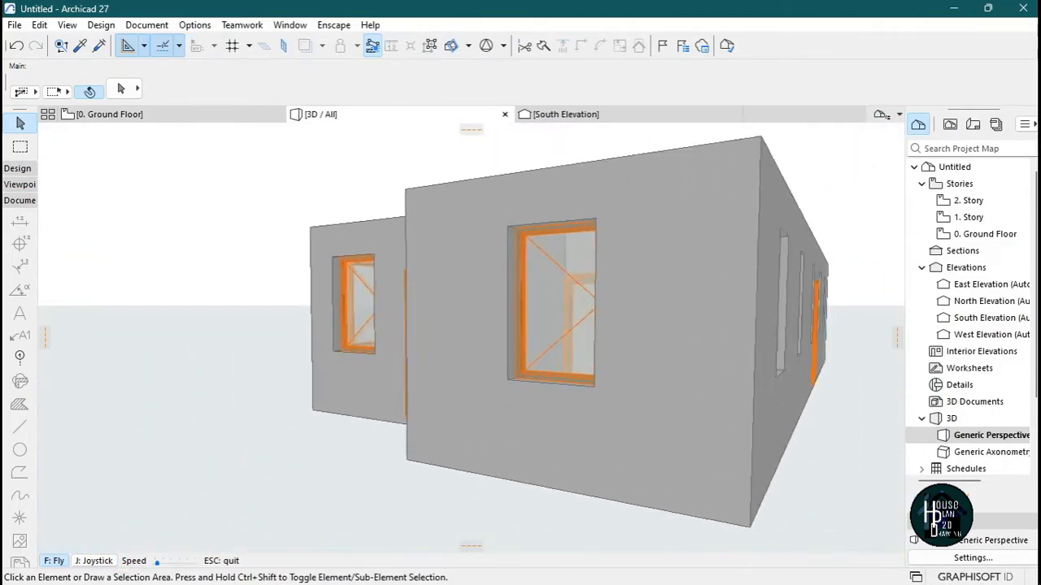
pyautogui.press('Up')
pyautogui.press('Escape')
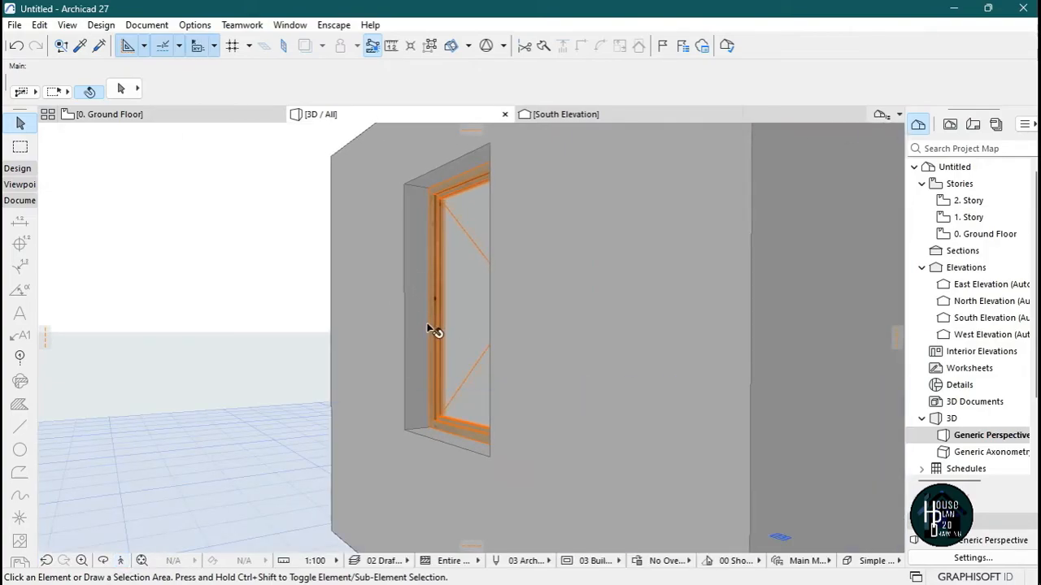
# Fly back and around the house in 3D to compare the window heights with the front double door.
pyautogui.click(122, 562)
pyautogui.press('Down')
pyautogui.press('Left')
pyautogui.press('Down')
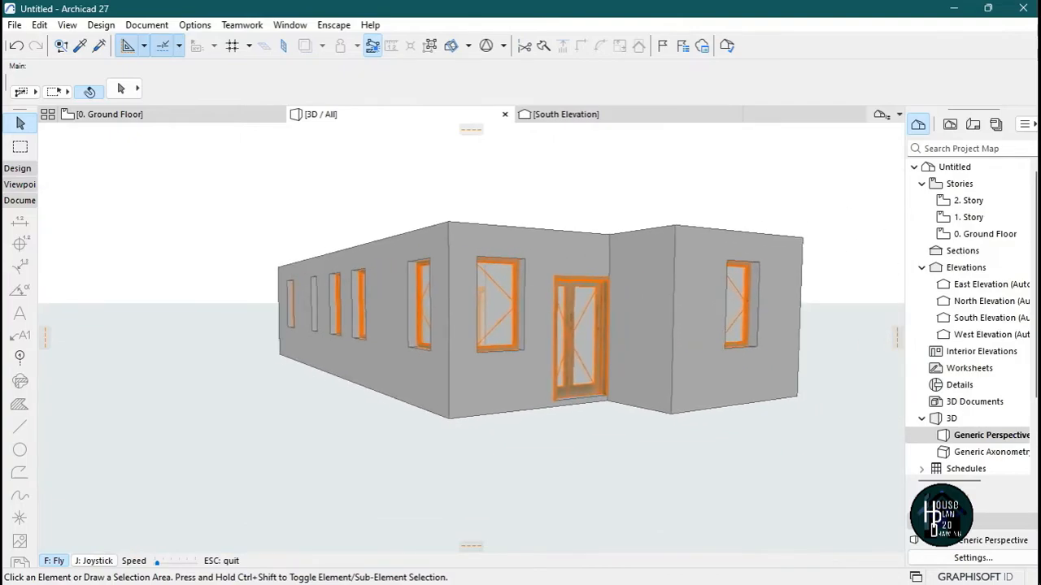
pyautogui.press('Up')
pyautogui.press('Down')
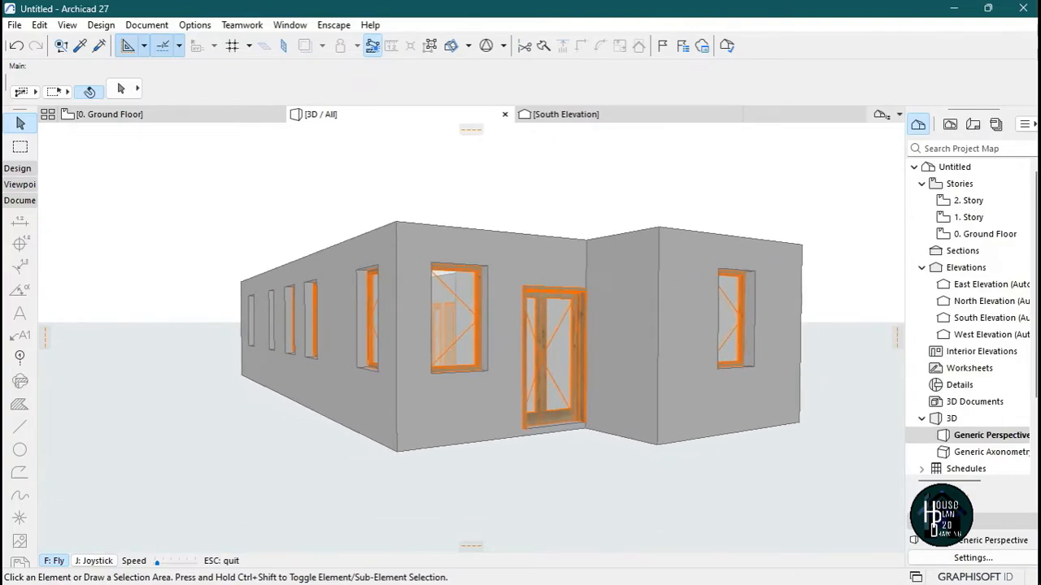
pyautogui.press('Escape')
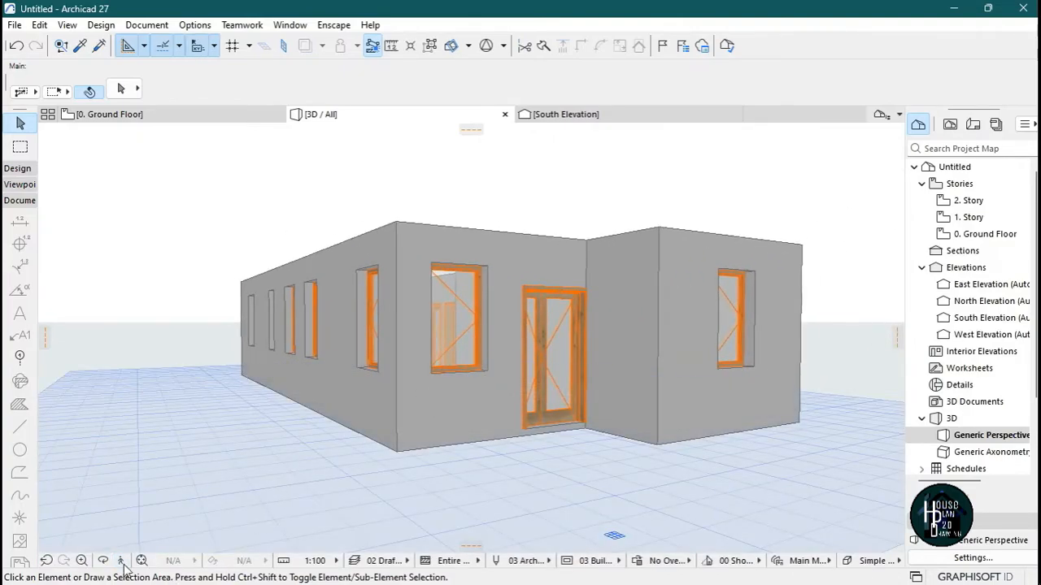
pyautogui.press('Right')
pyautogui.press('Up')
pyautogui.press('Down')
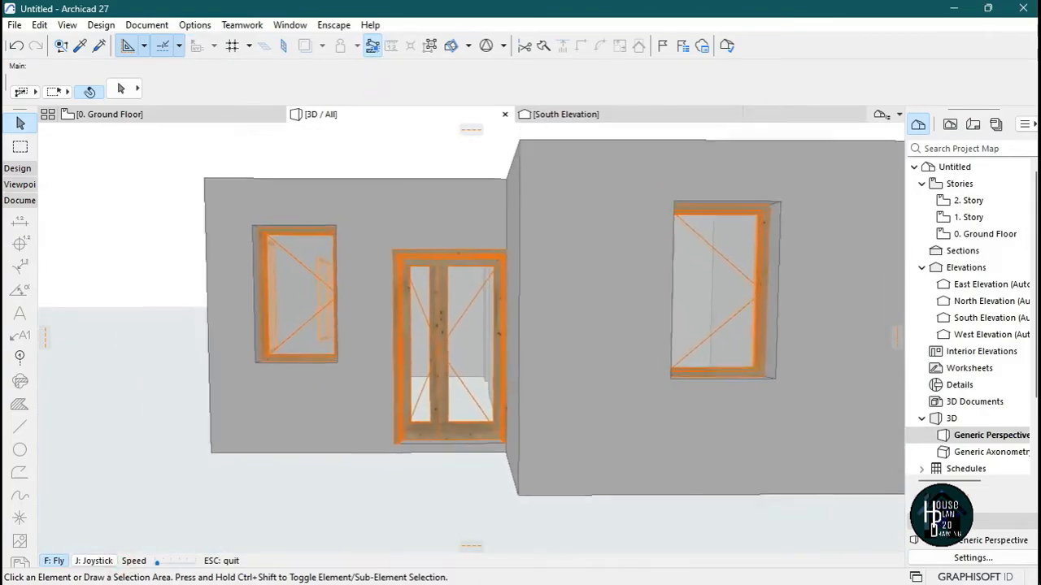
pyautogui.press('Escape')
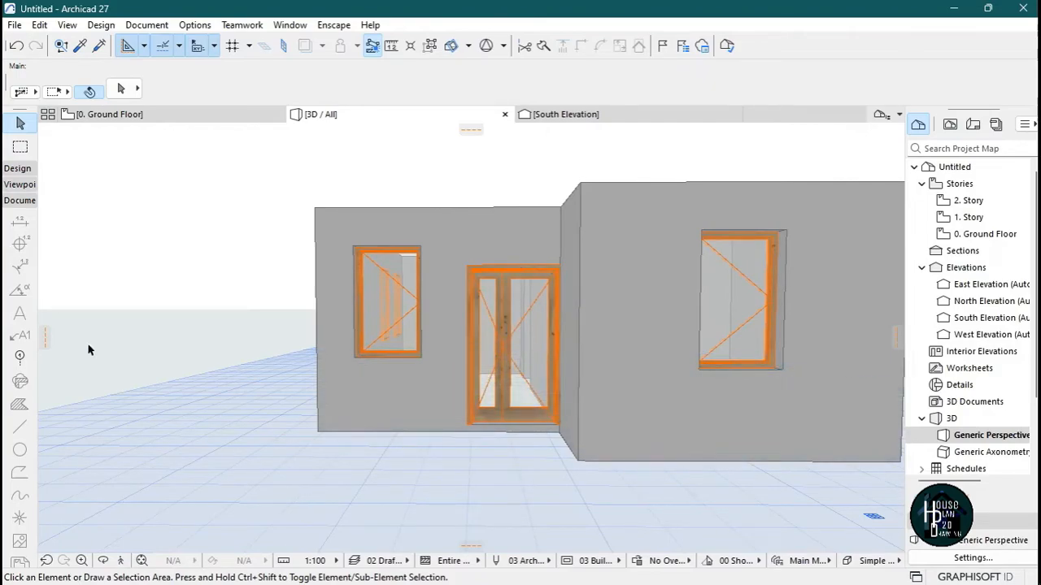
# Select all windows in the 3D model and lower them vertically until their heads align with the top of the front double door.
pyautogui.click(20, 149)
pyautogui.click(18, 166)
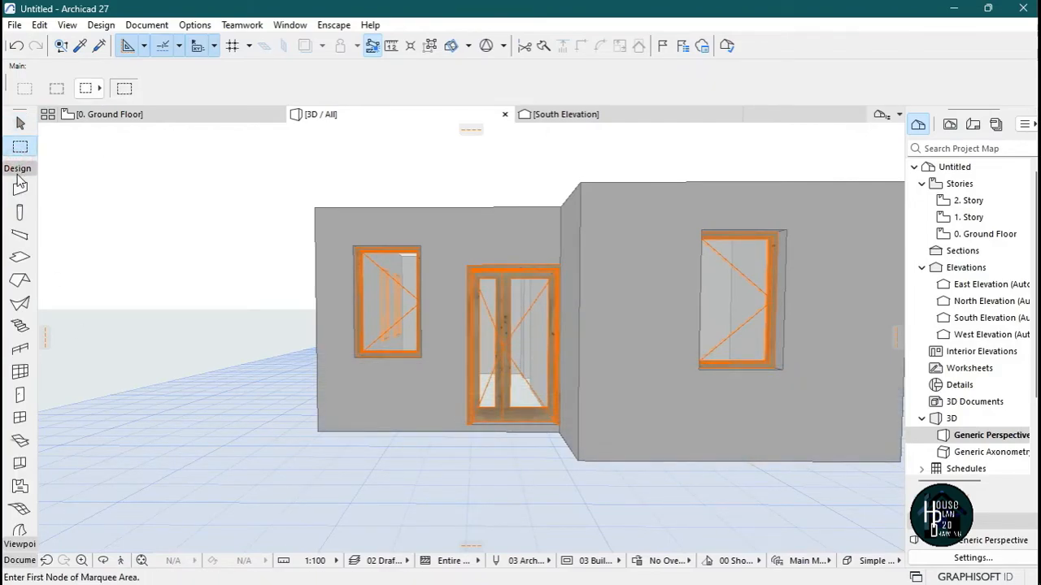
pyautogui.click(19, 418)
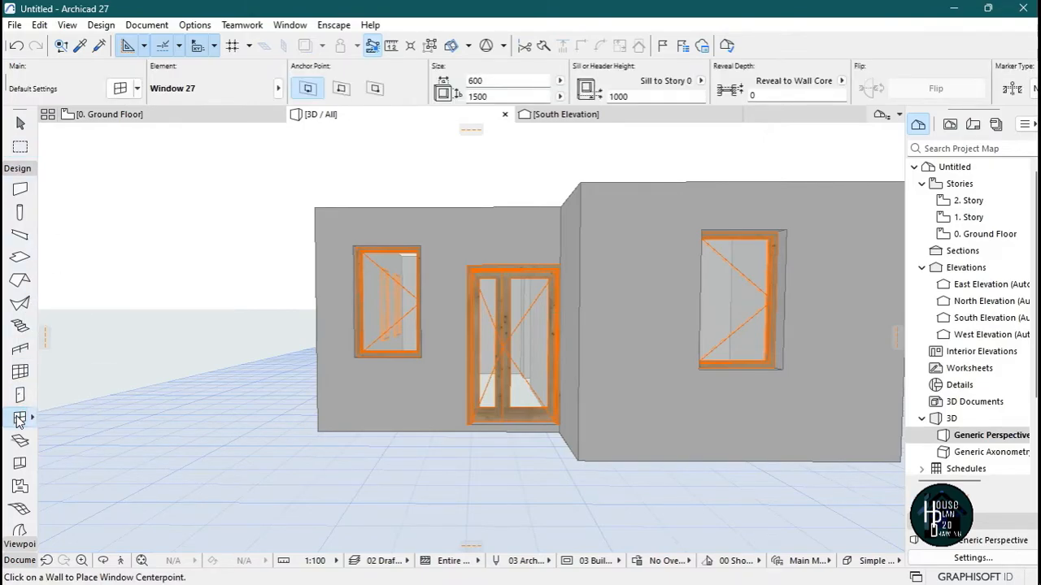
pyautogui.hotkey('ctrl', 'a')
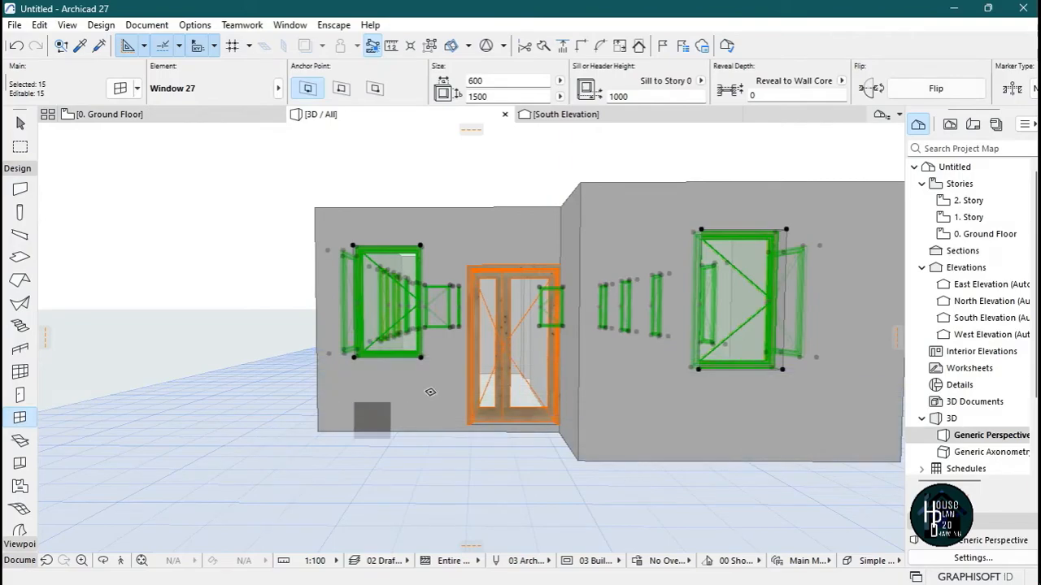
pyautogui.scroll(4, 438, 231)
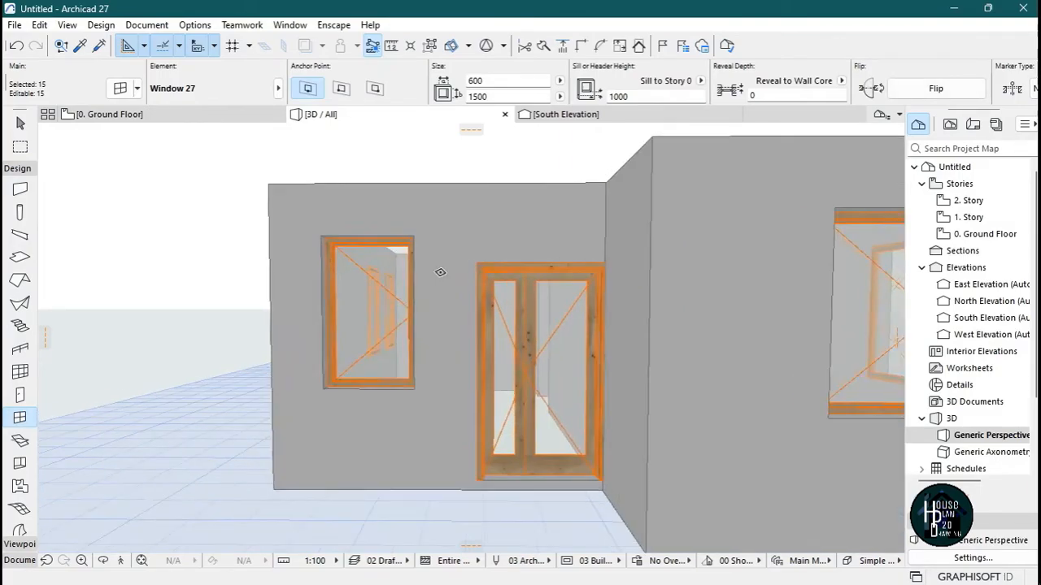
pyautogui.click(405, 225)
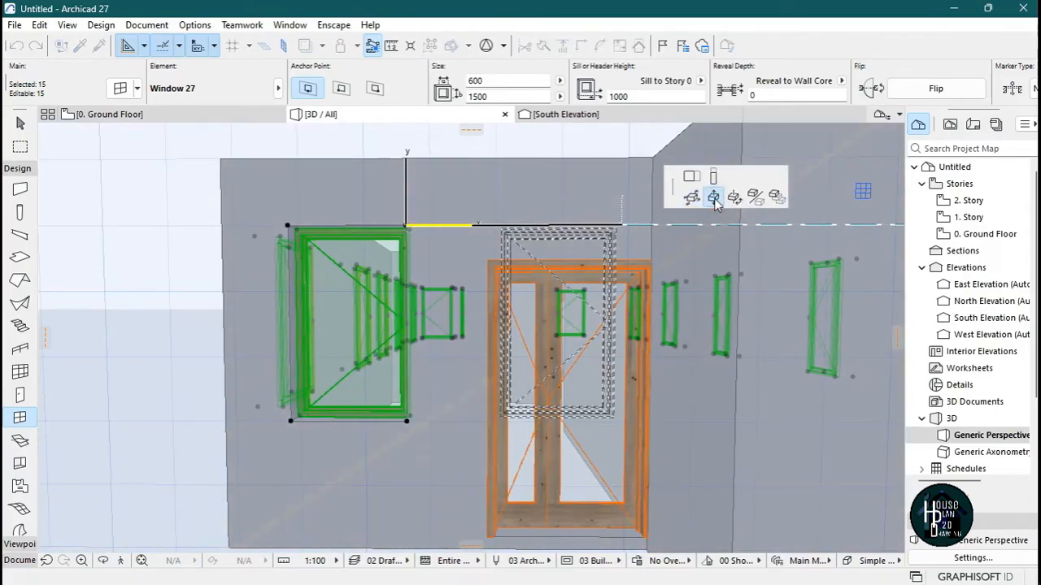
pyautogui.click(713, 197)
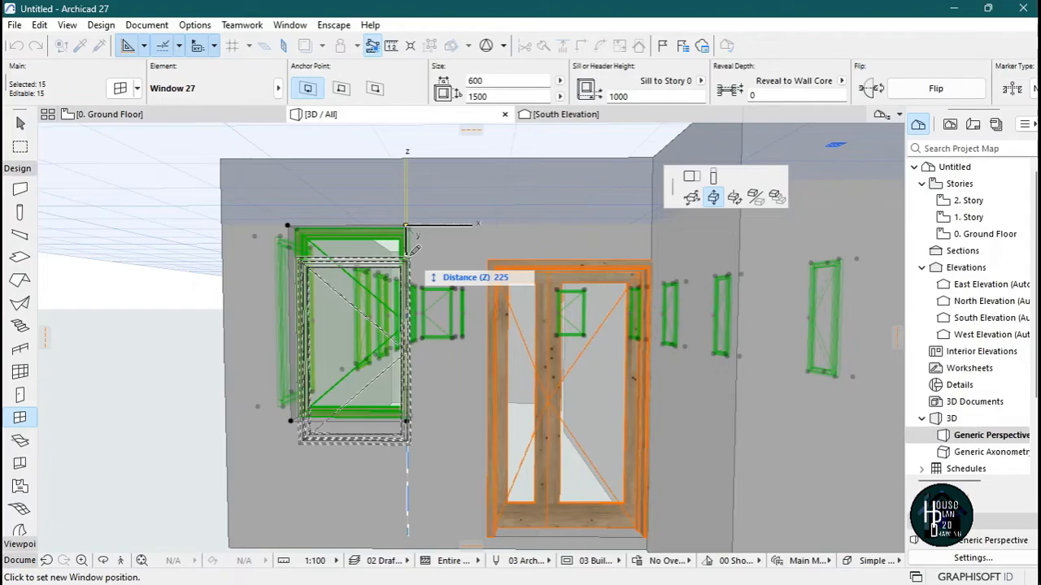
pyautogui.click(488, 260)
pyautogui.press('Escape')
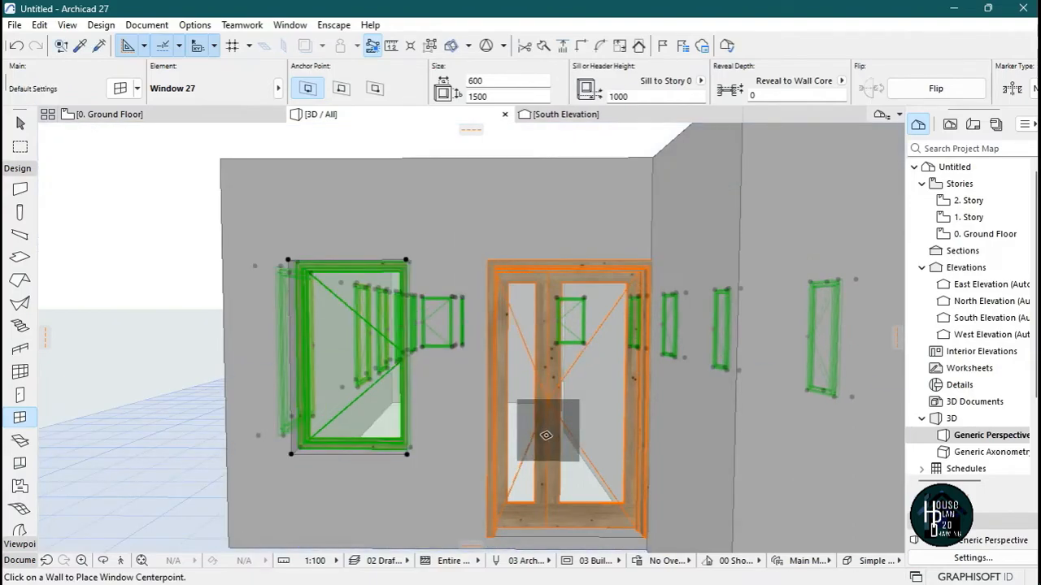
# Fly around the whole house in 3D to check the window head alignment on every facade.
pyautogui.click(122, 561)
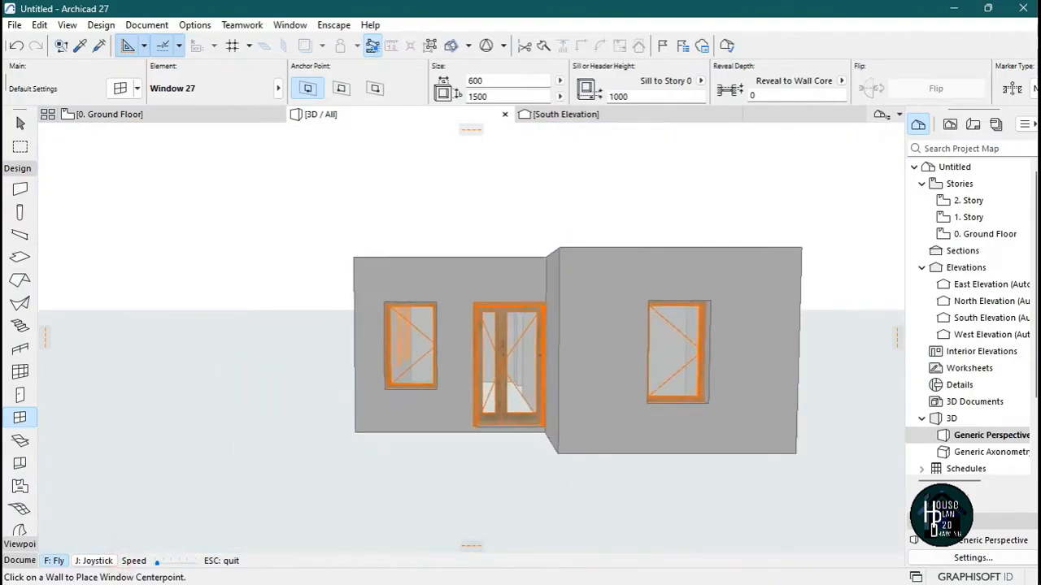
pyautogui.press('Left')
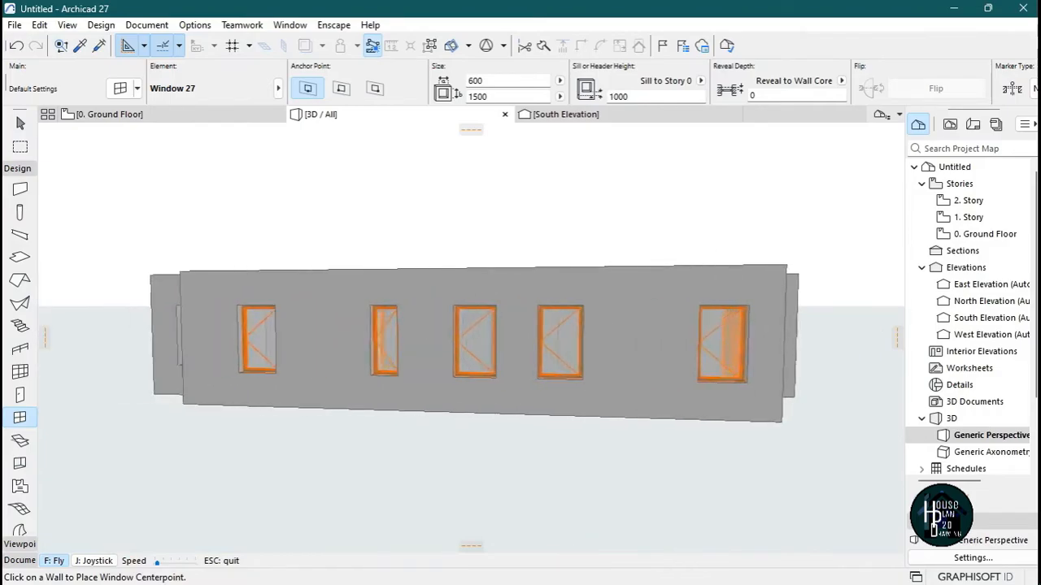
pyautogui.press('Left')
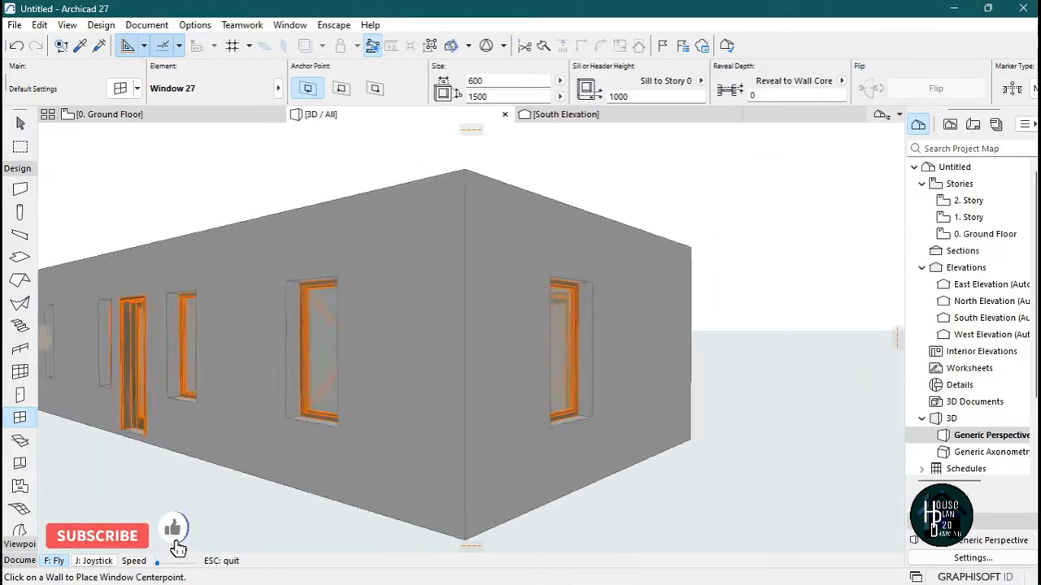
pyautogui.press('Left')
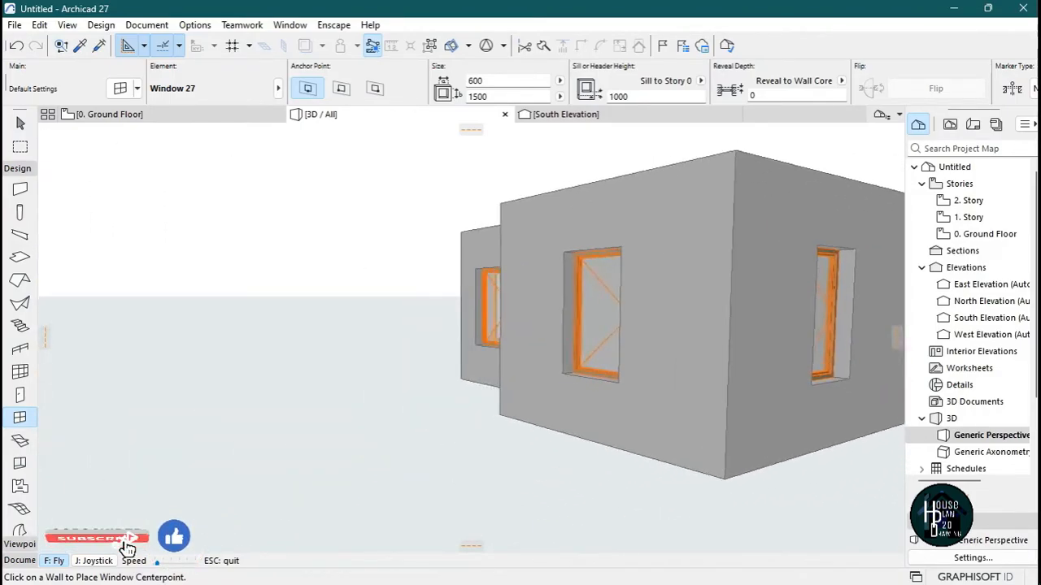
pyautogui.press('Up')
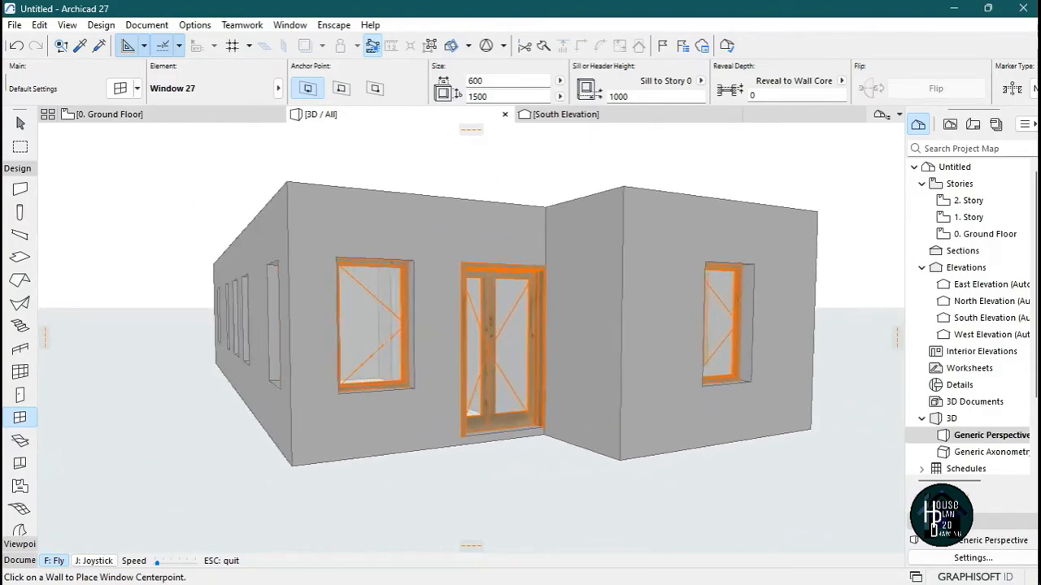
pyautogui.press('Down')
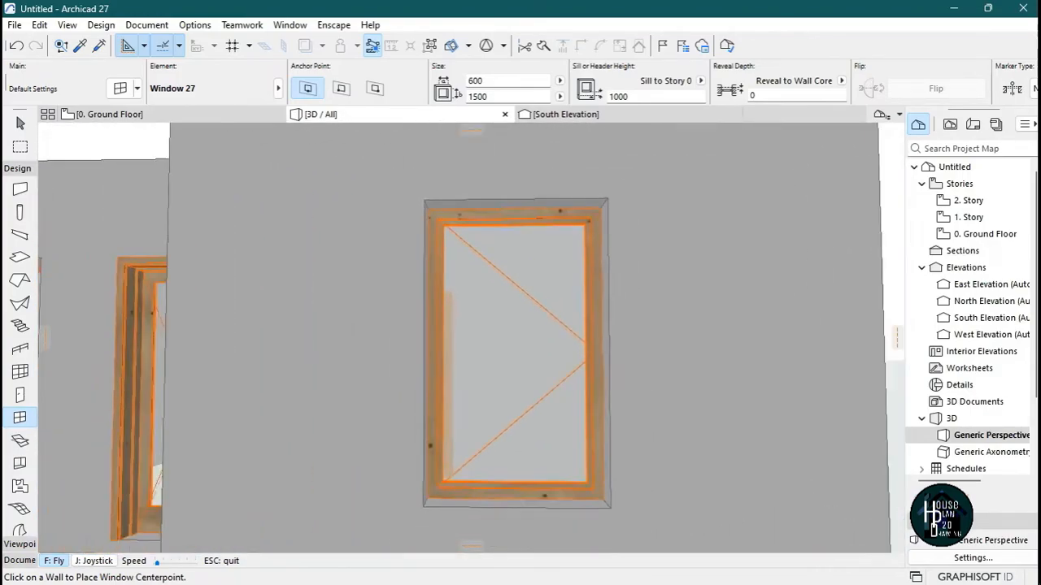
pyautogui.press('Up')
pyautogui.press('Up')
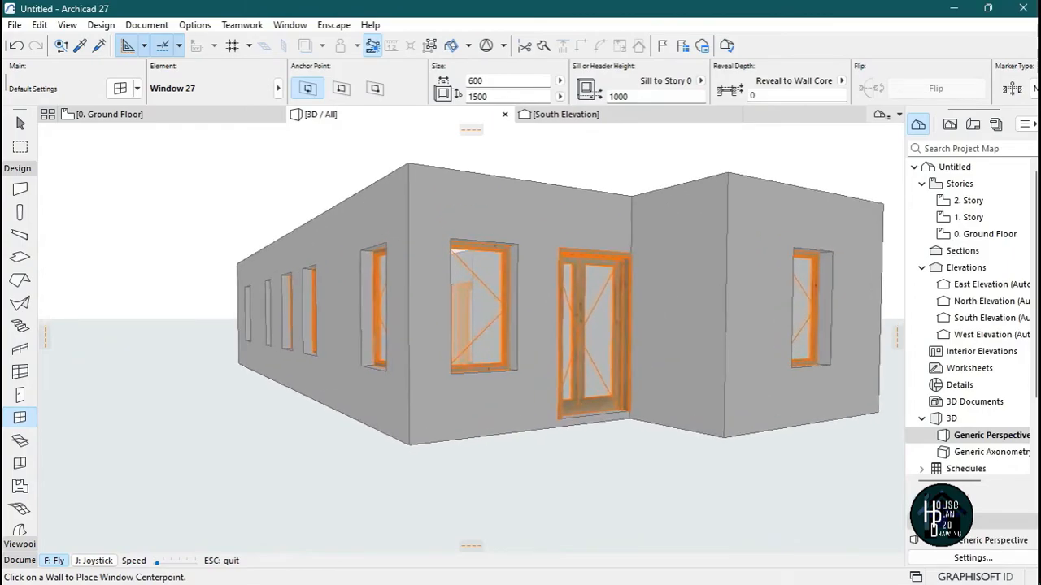
pyautogui.press('Down')
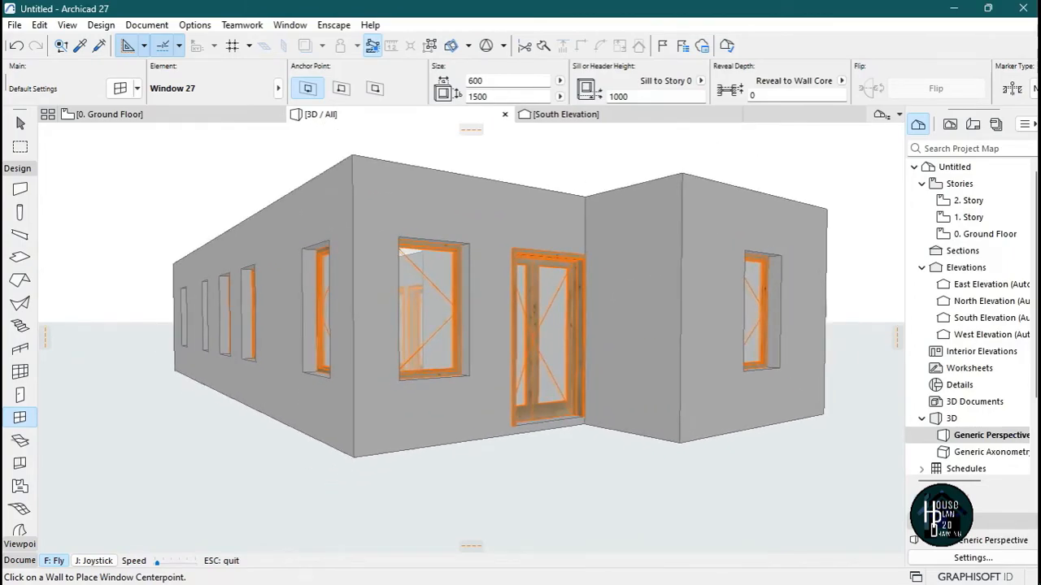
pyautogui.press('Escape')
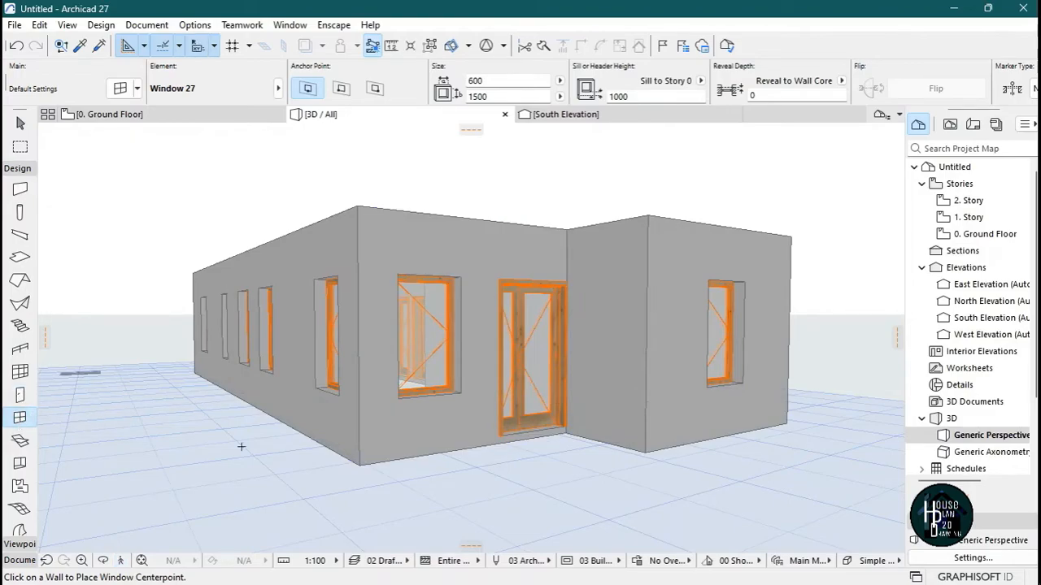
# Change all windows to 2-Sash Sliding Window 27 from the Sliding Windows 27 library and reduce their width.
pyautogui.hotkey('ctrl', 'a')
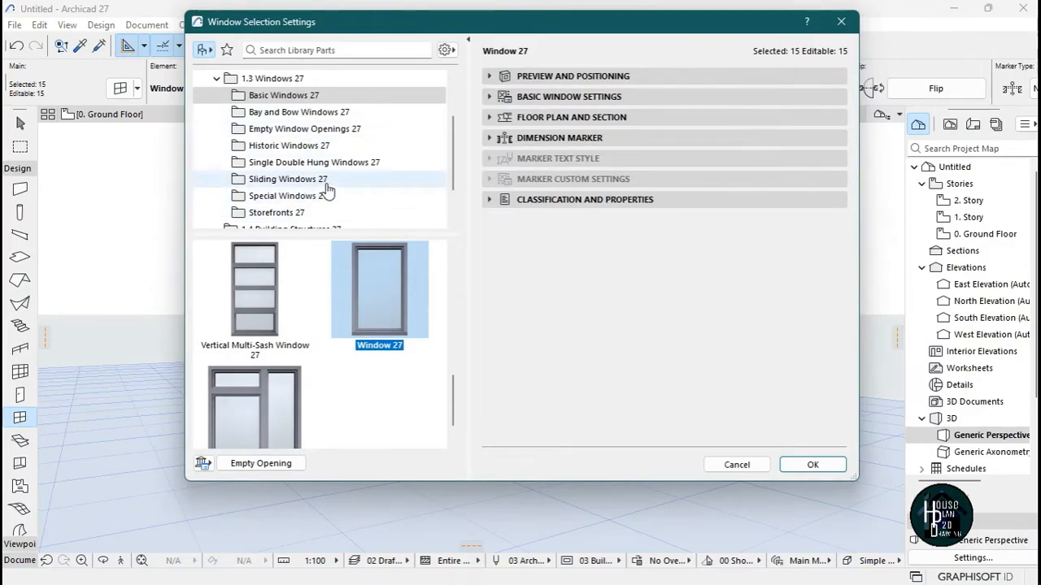
pyautogui.click(298, 184)
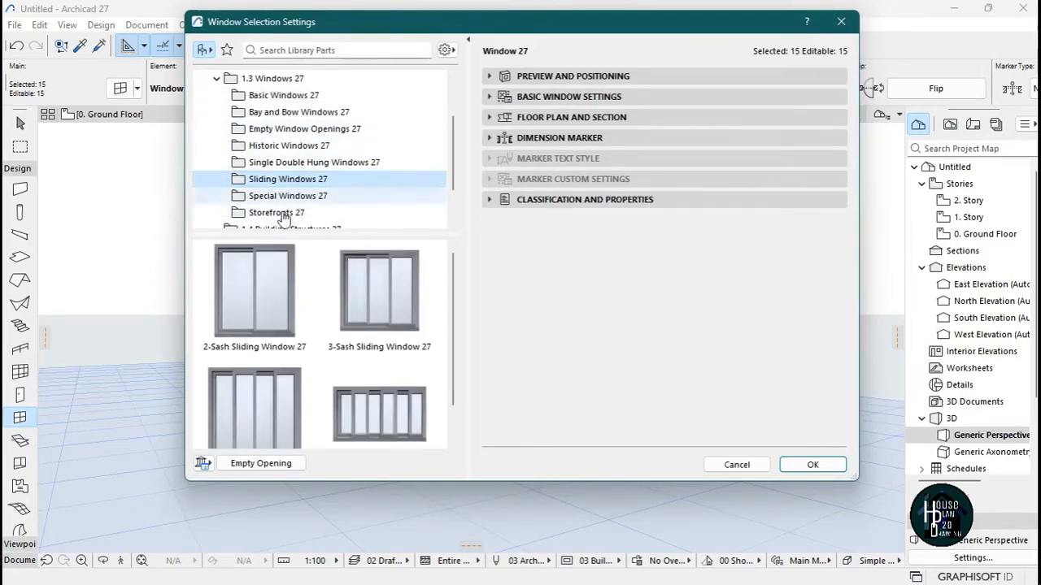
pyautogui.click(248, 307)
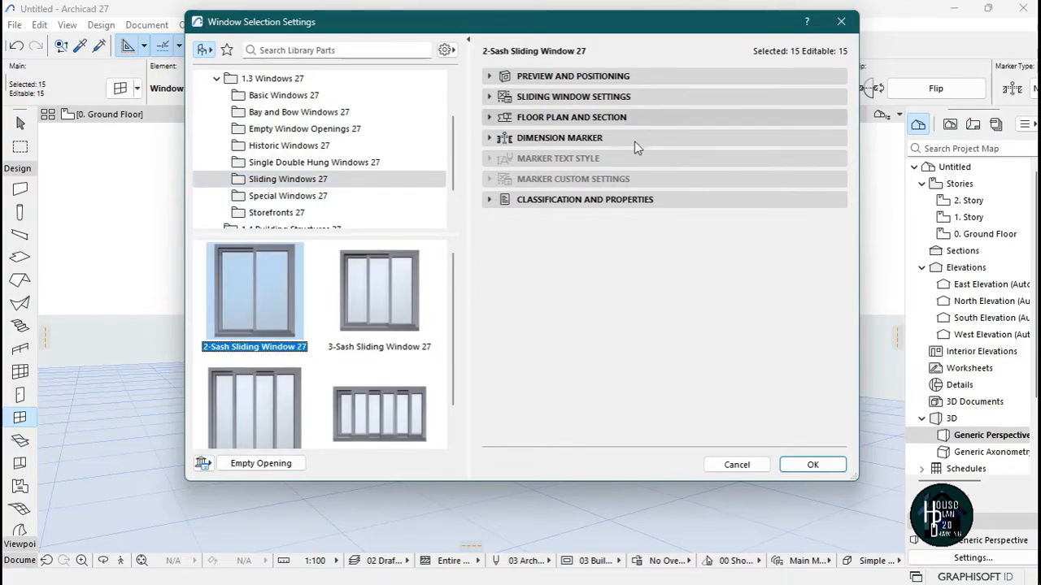
pyautogui.click(812, 465)
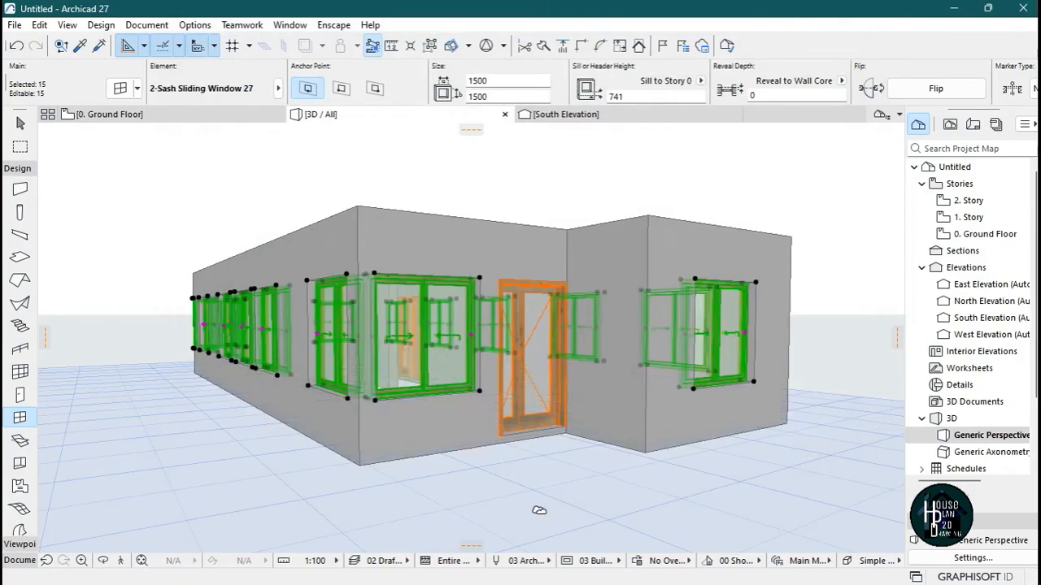
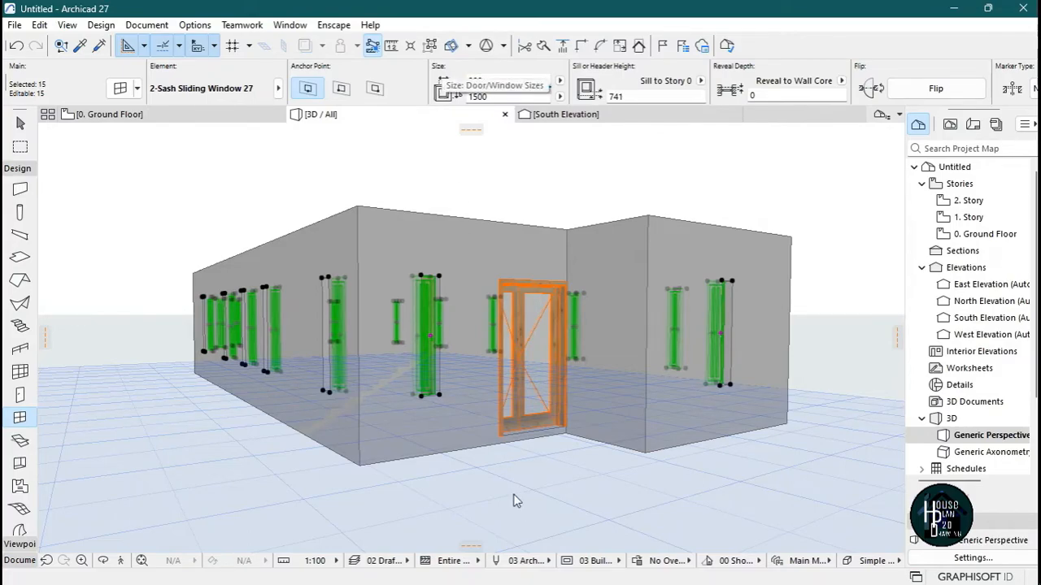
pyautogui.press('Escape')
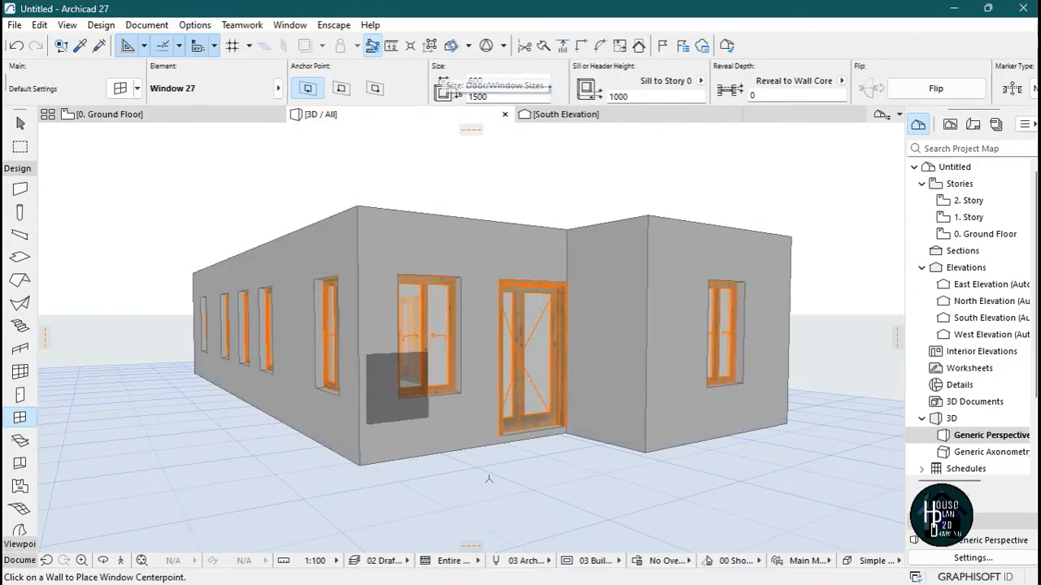
pyautogui.press('Escape')
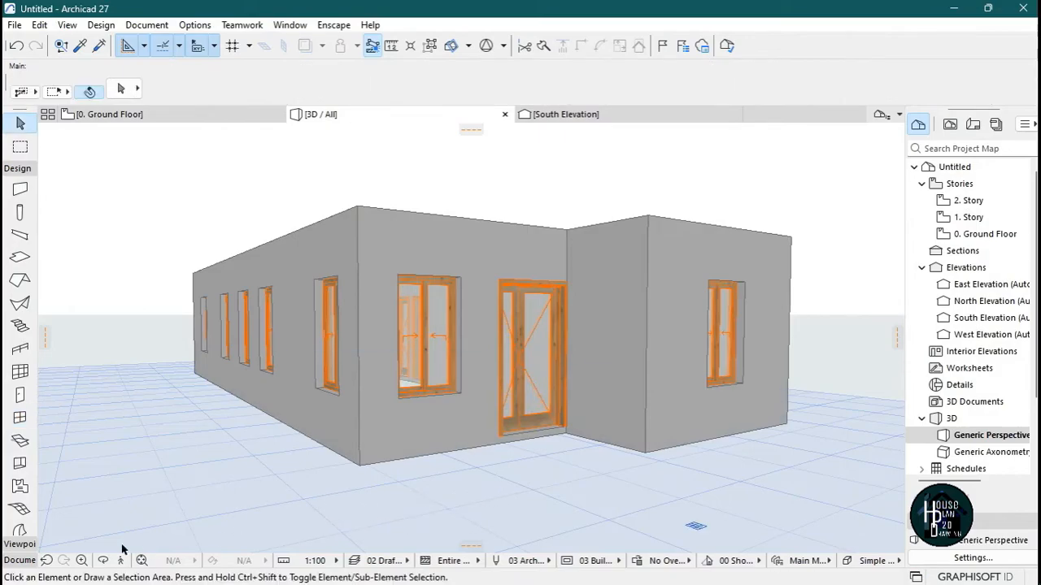
# Fly around the house in 3D to inspect the sliding windows up close and along each facade.
pyautogui.click(123, 561)
pyautogui.press('Up')
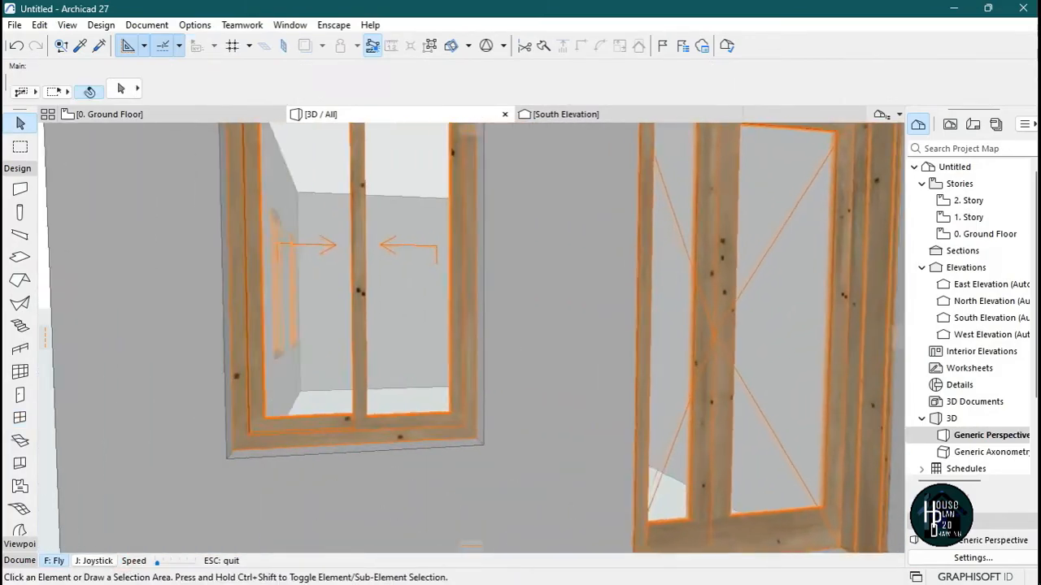
pyautogui.press('Down')
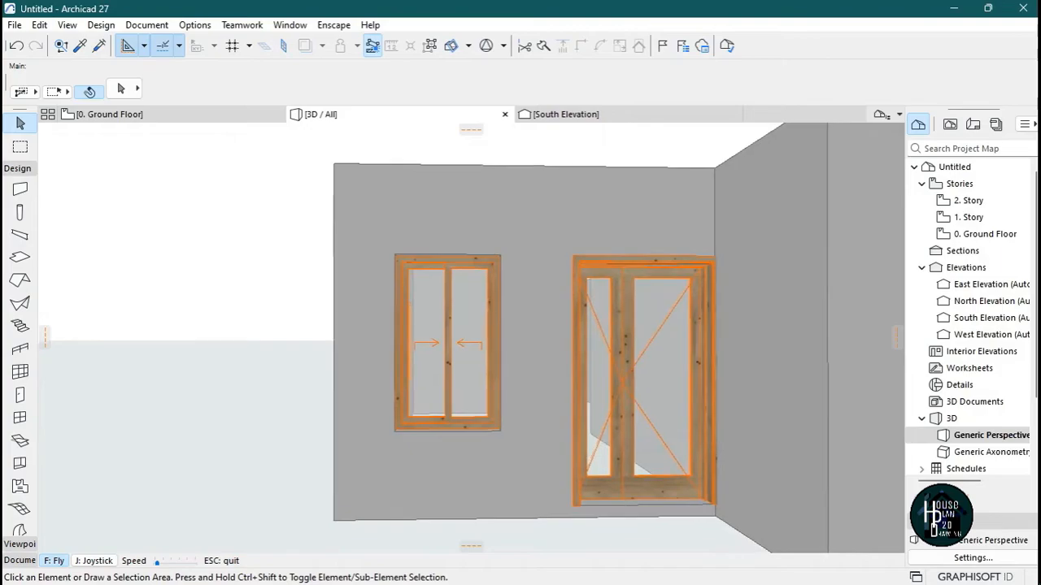
pyautogui.press('Left')
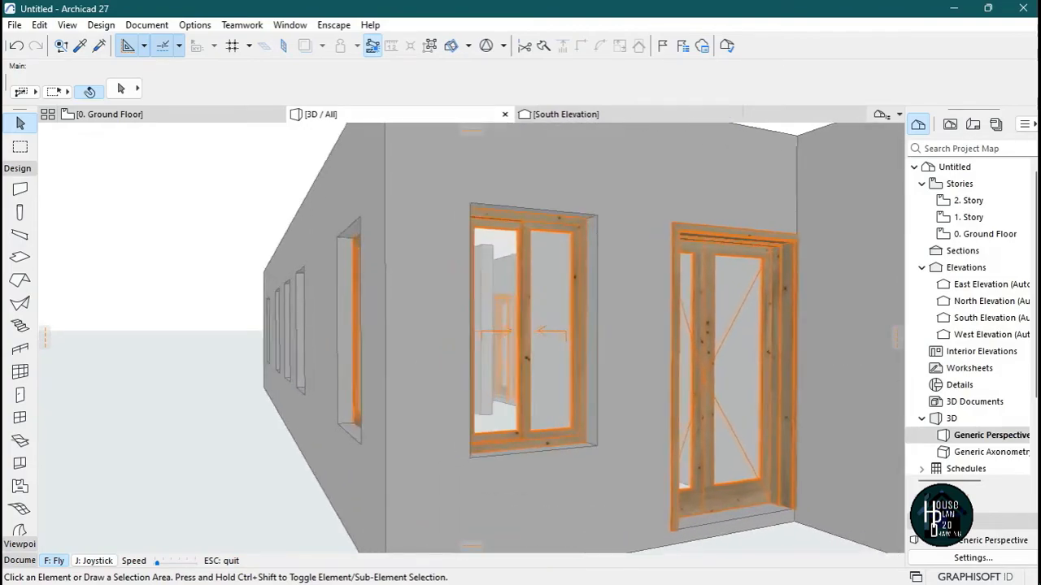
pyautogui.press('Down')
pyautogui.press('Right')
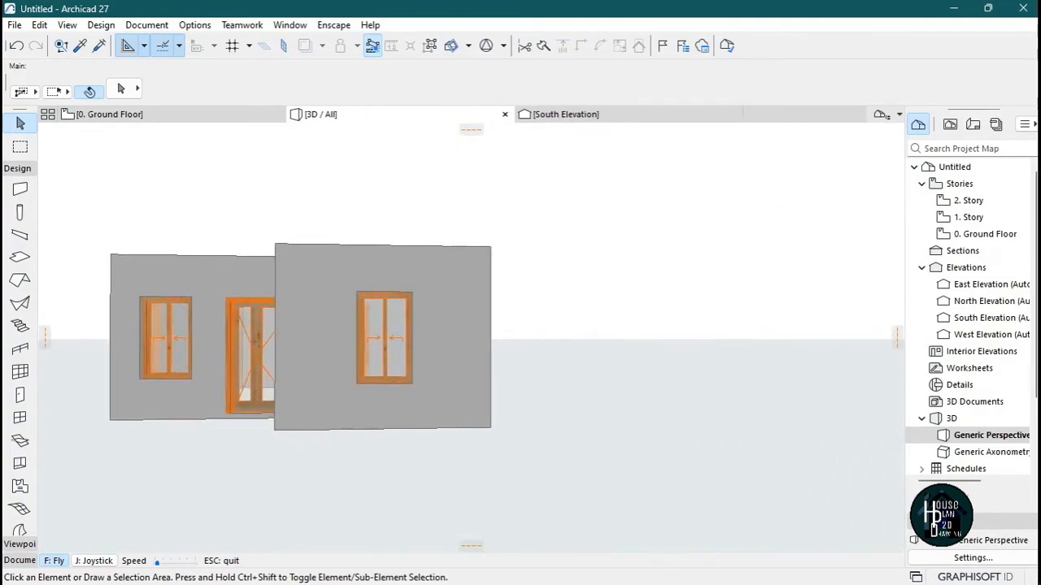
pyautogui.press('Right')
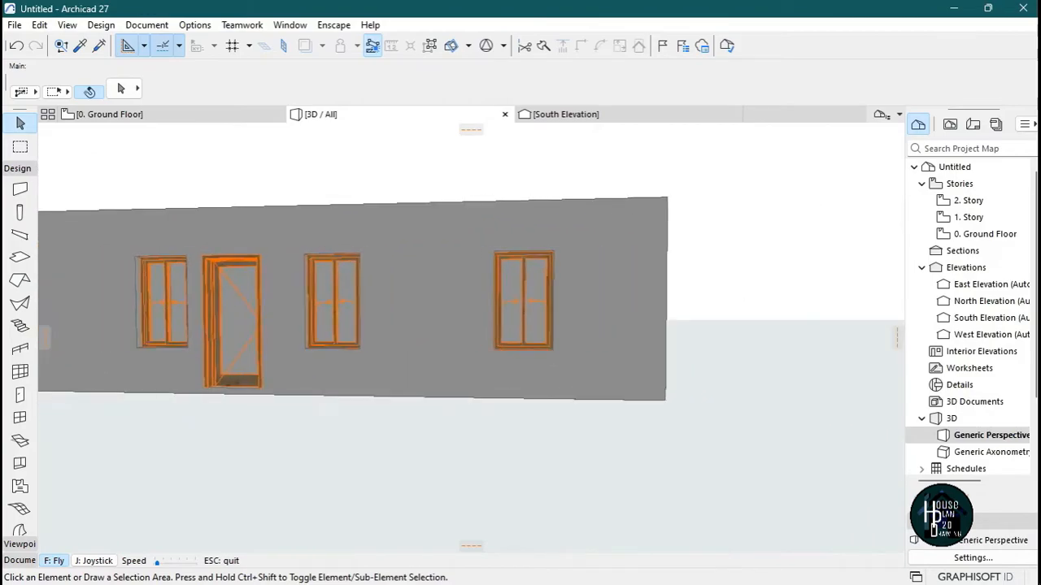
pyautogui.press('Right')
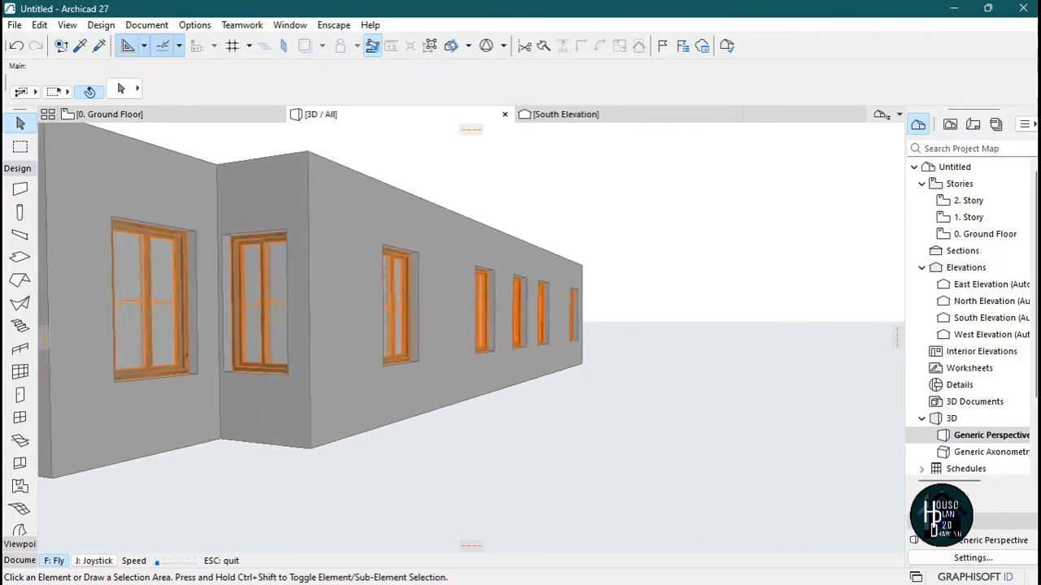
pyautogui.press('Down')
pyautogui.press('Escape')
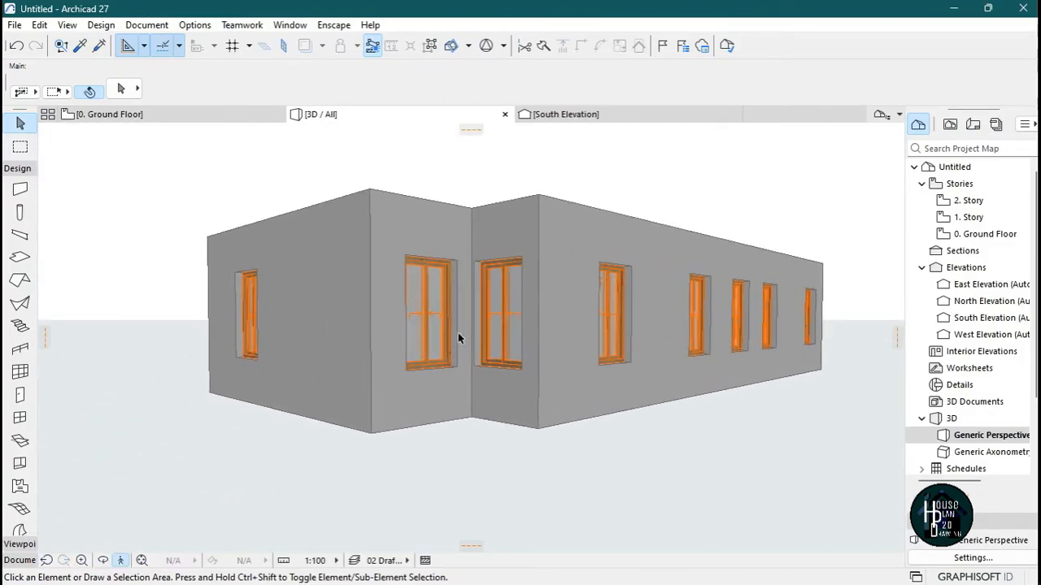
# In the ground floor plan, set the width of the west window in the small room measuring 1,800 across to 600.
pyautogui.rightClick(449, 351)
pyautogui.click(399, 452)
pyautogui.click(388, 435)
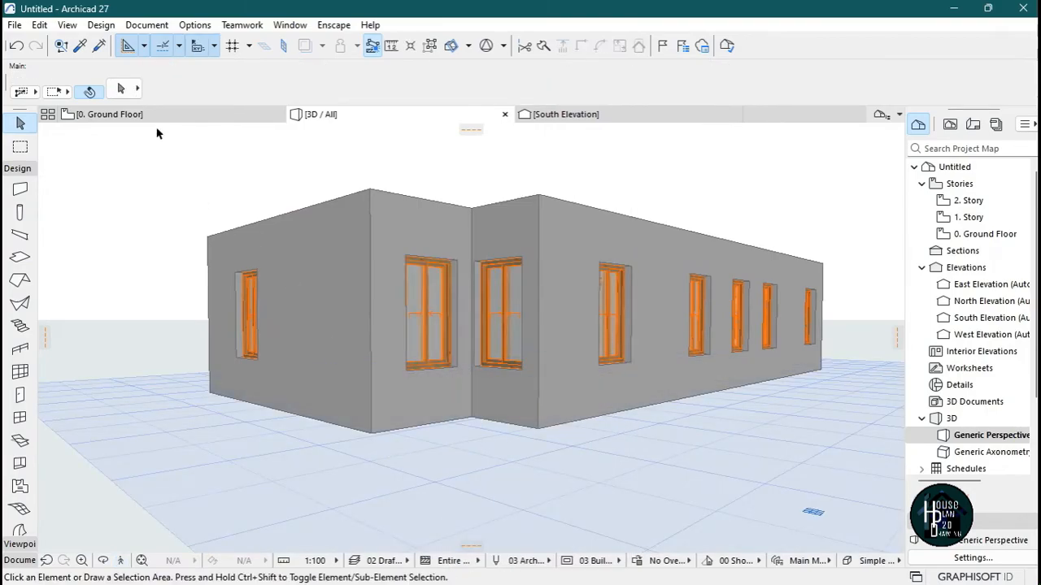
pyautogui.click(156, 116)
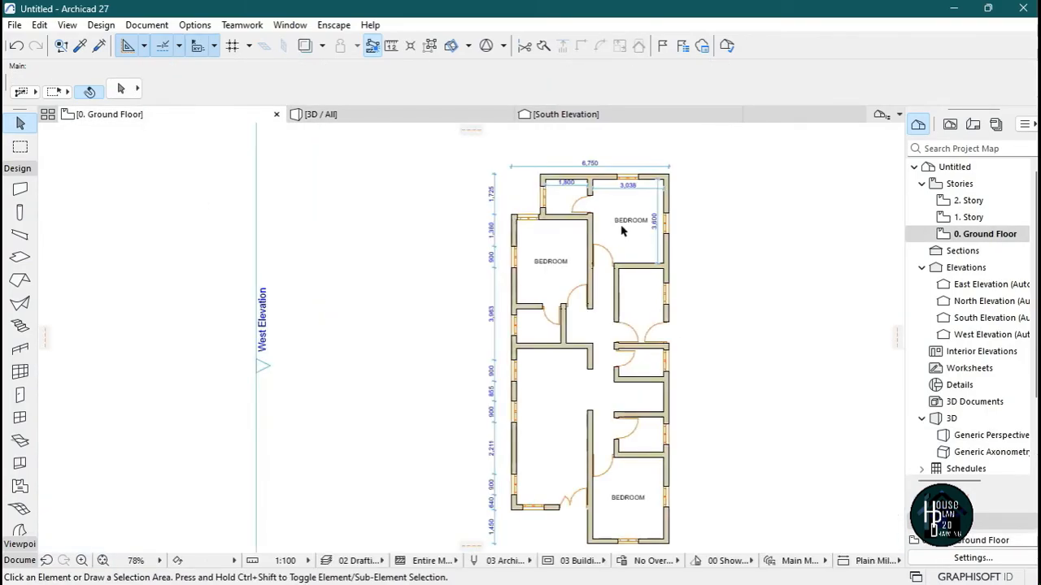
pyautogui.scroll(10, 564, 157)
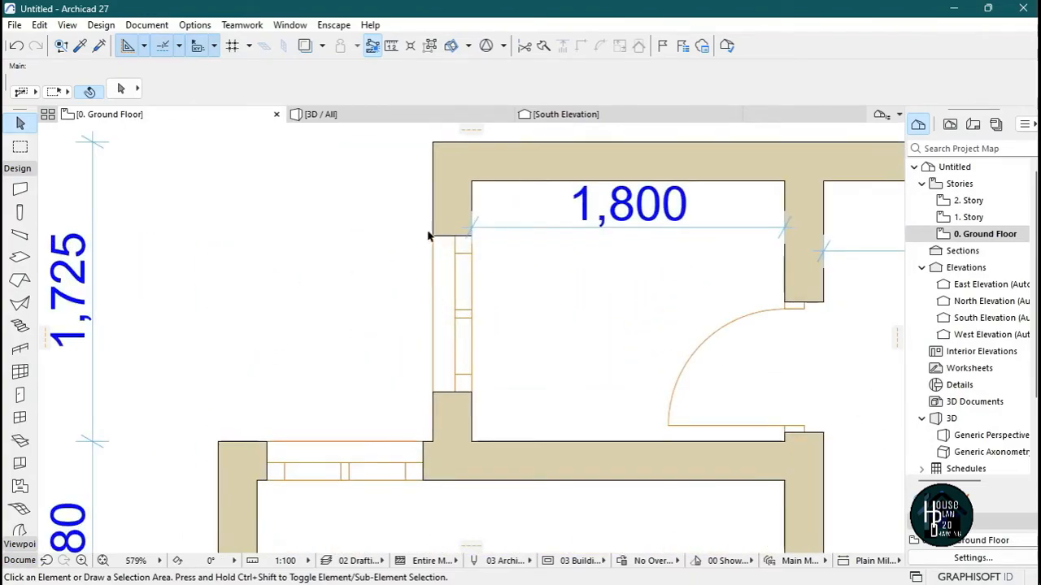
pyautogui.scroll(1, 433, 323)
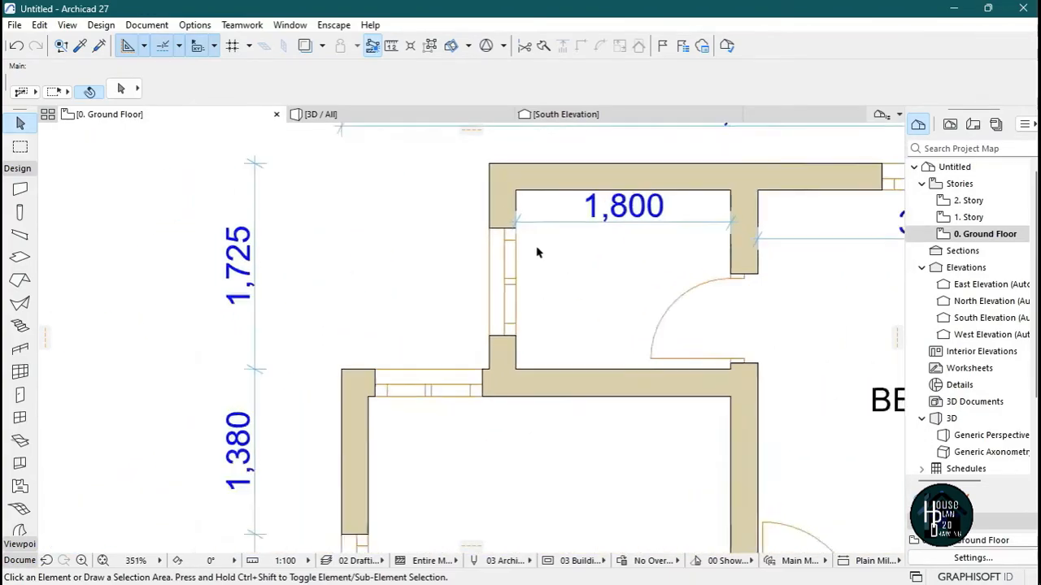
pyautogui.scroll(-4, 504, 260)
pyautogui.scroll(4, 514, 200)
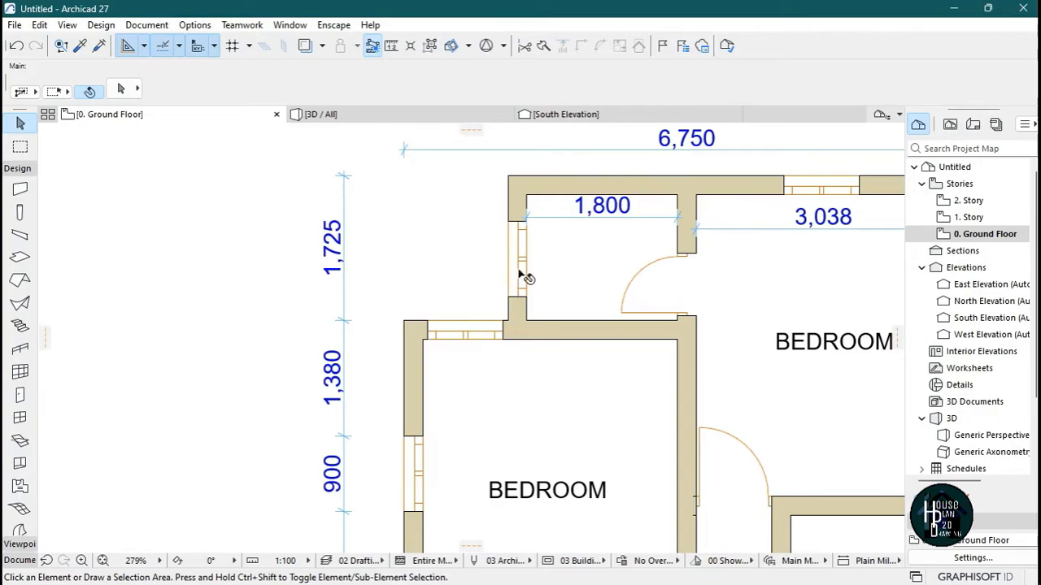
pyautogui.scroll(3, 639, 246)
pyautogui.click(443, 260)
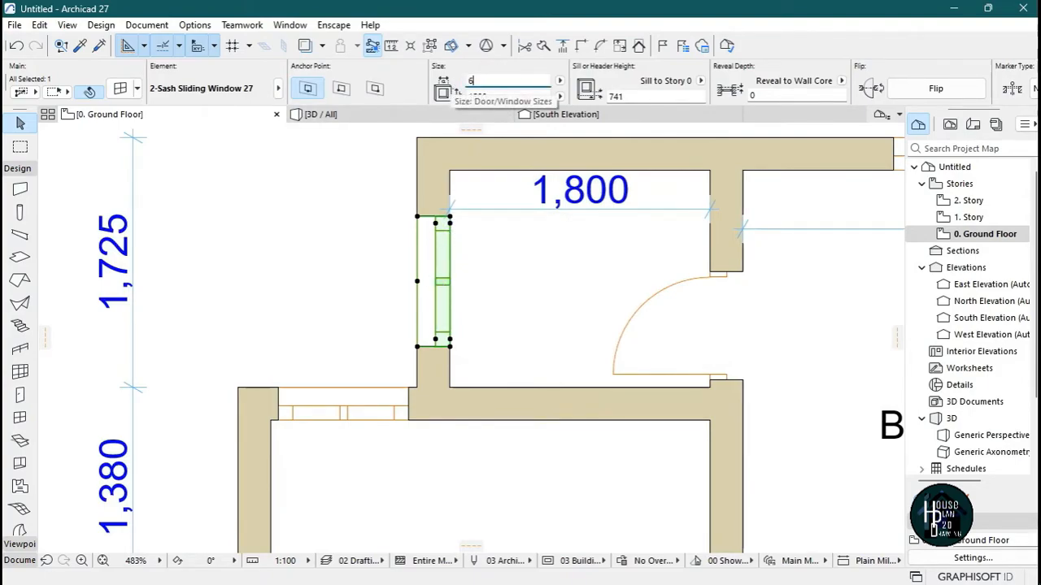
pyautogui.write('600')
pyautogui.press('Return')
pyautogui.press('Escape')
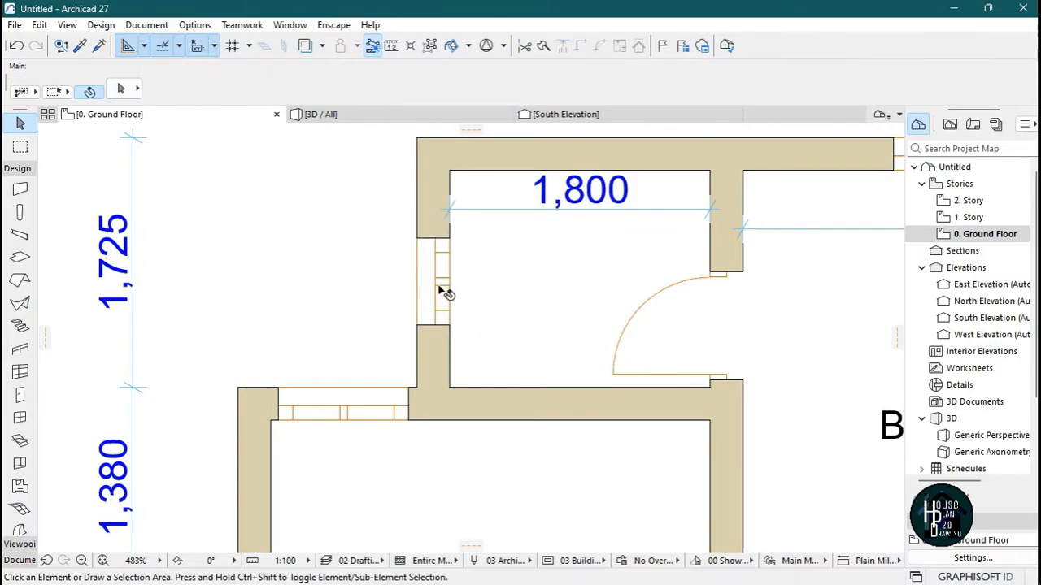
# In the 3D view, raise the bottom edge of the 600-wide window to give it a height of 600.
pyautogui.click(363, 115)
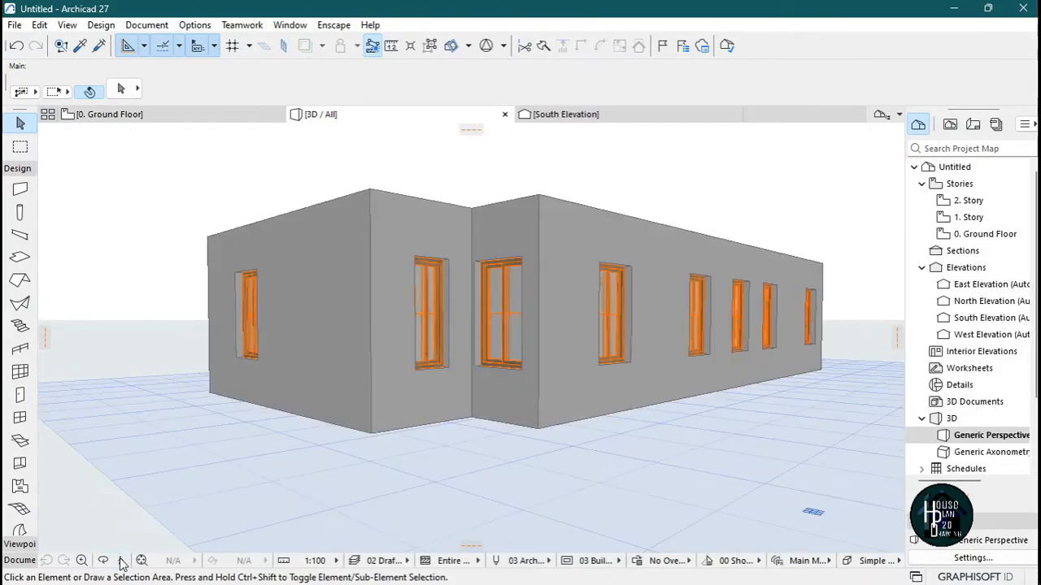
pyautogui.click(122, 561)
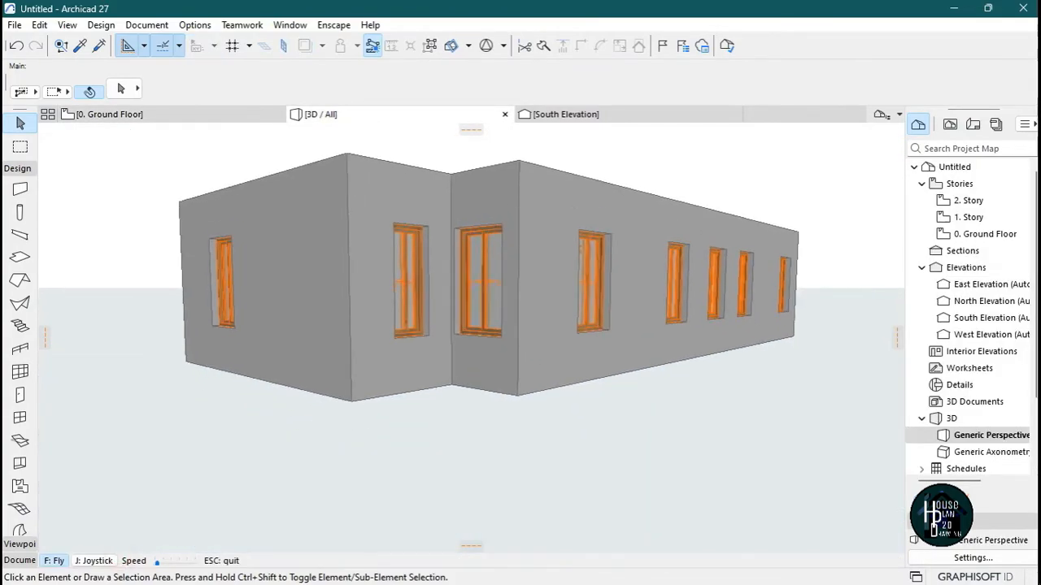
pyautogui.press('Up')
pyautogui.press('Escape')
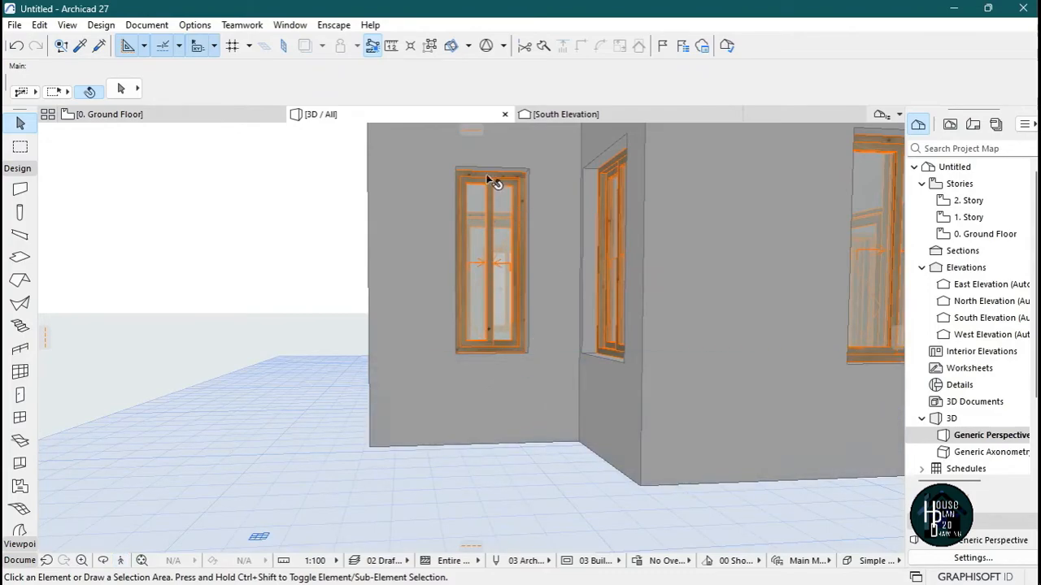
pyautogui.click(488, 189)
pyautogui.click(527, 353)
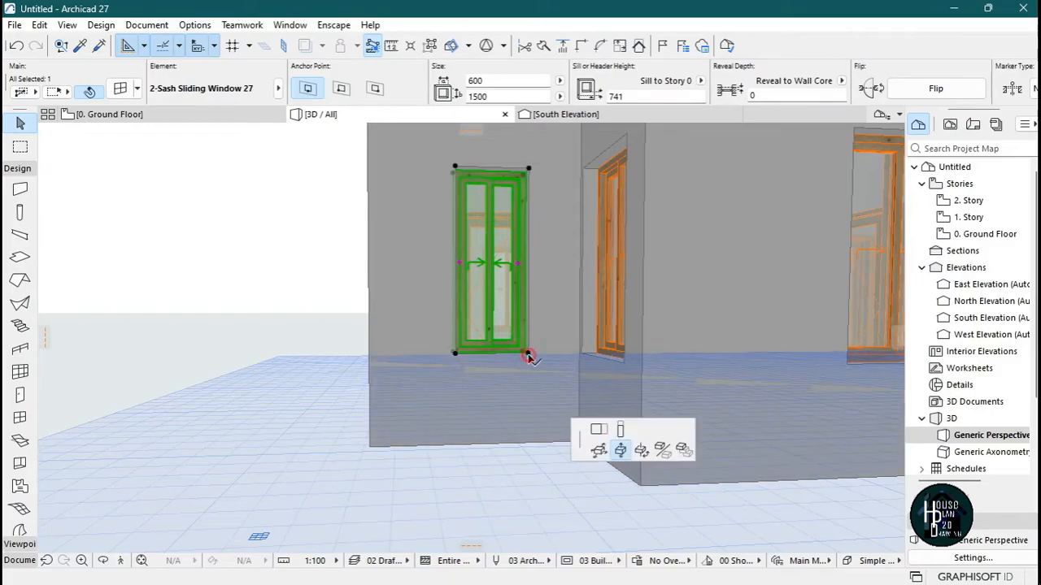
pyautogui.click(619, 450)
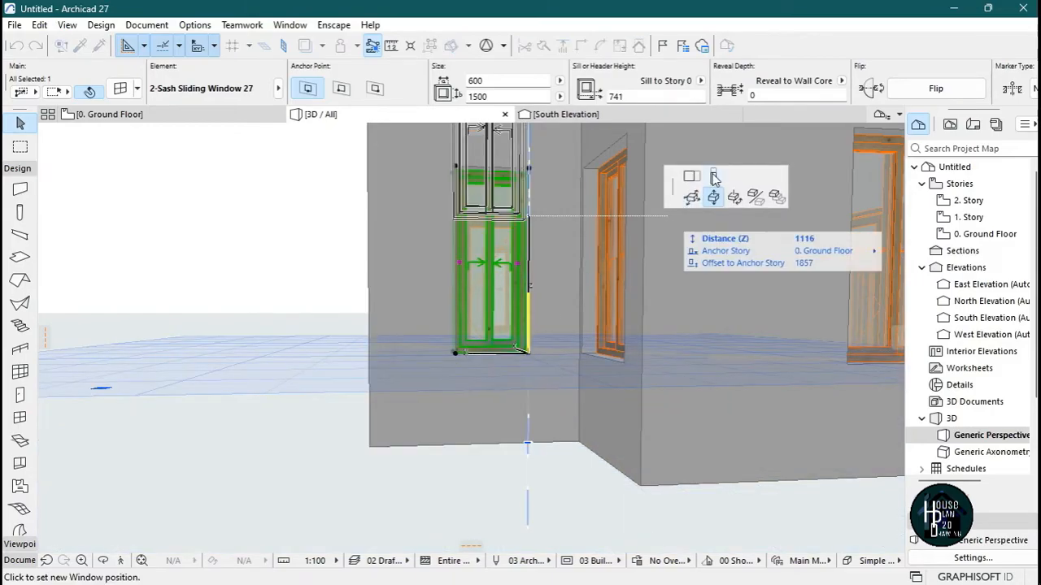
pyautogui.click(713, 178)
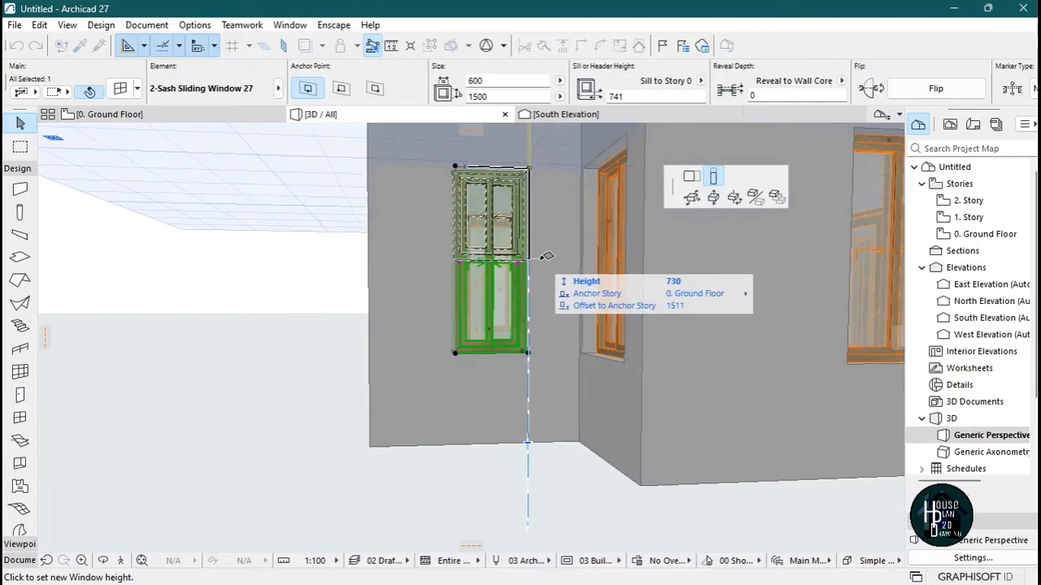
pyautogui.write('6')
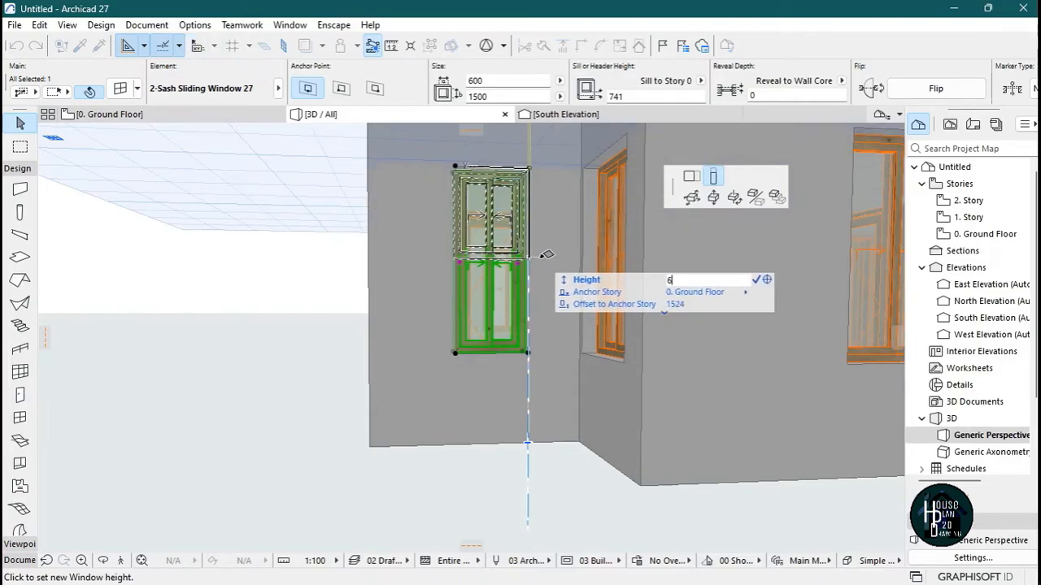
pyautogui.write('00')
pyautogui.press('Return')
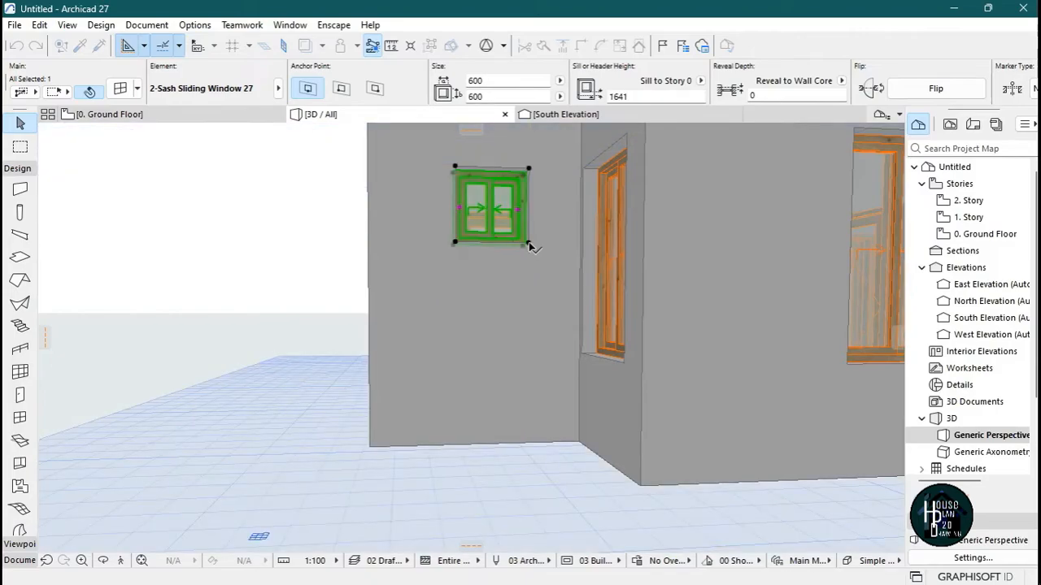
pyautogui.press('Escape')
# Inspect the shortened window from outside the house, then stretch its bottom edge to a window height of 700.
pyautogui.click(121, 561)
pyautogui.press('Down')
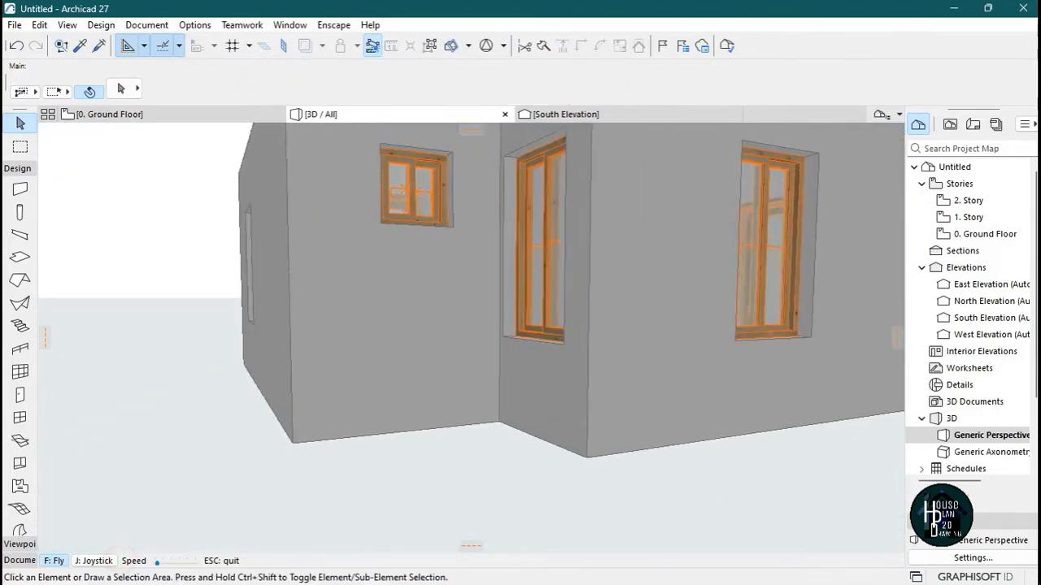
pyautogui.press('Left')
pyautogui.press('Up')
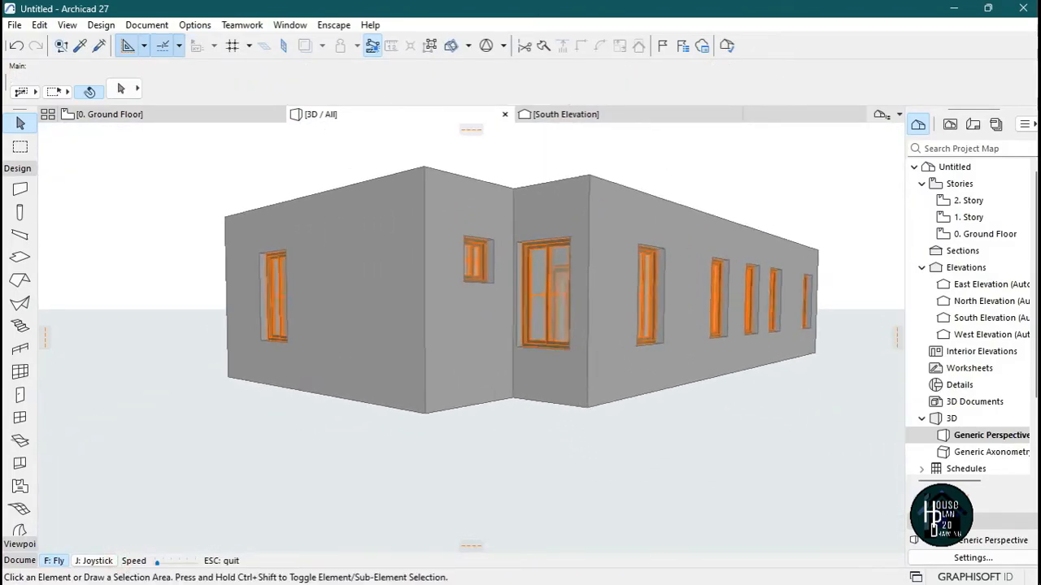
pyautogui.press('Escape')
pyautogui.click(476, 270)
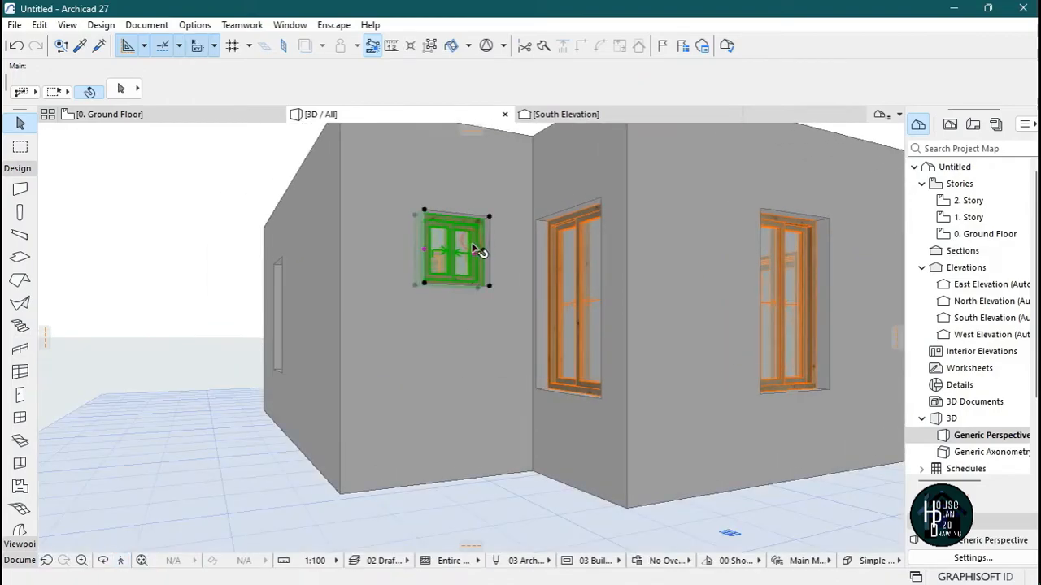
pyautogui.click(491, 298)
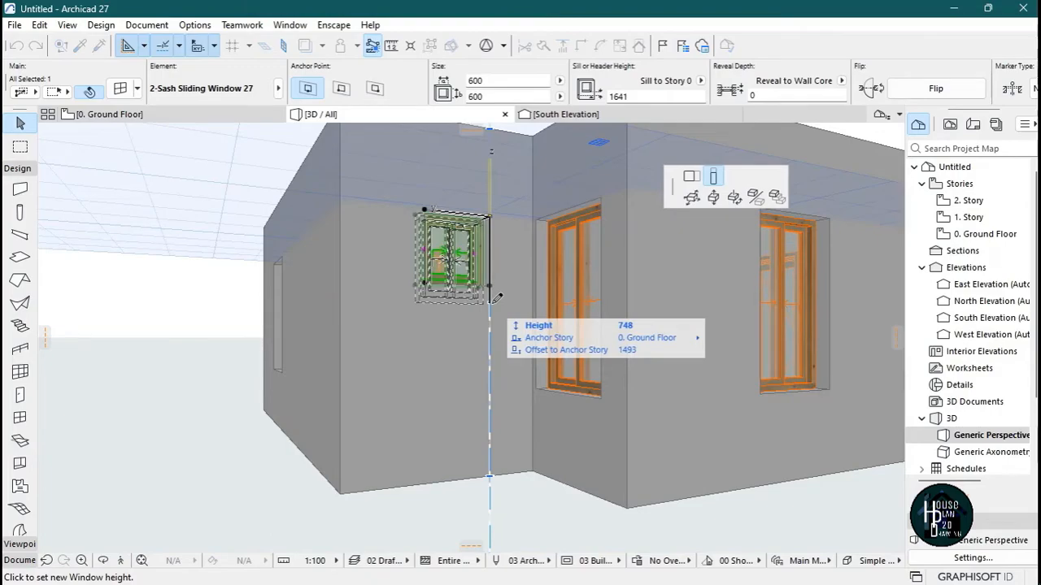
pyautogui.write('7')
pyautogui.write('00')
pyautogui.press('Return')
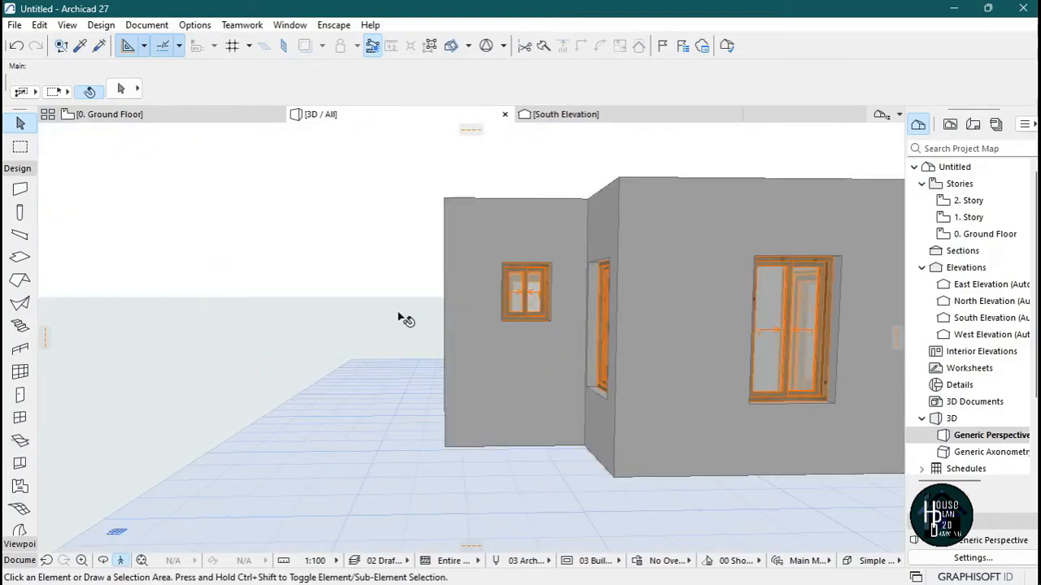
# Pick up the settings of the 600 × 700 window in the ground floor plan as the Window tool defaults.
pyautogui.click(190, 114)
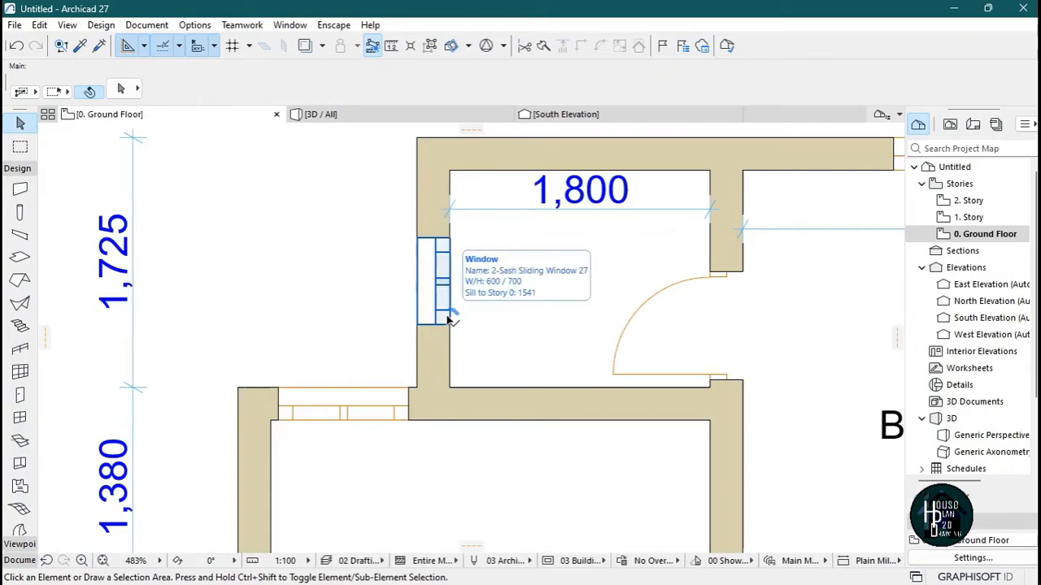
pyautogui.scroll(-5, 444, 299)
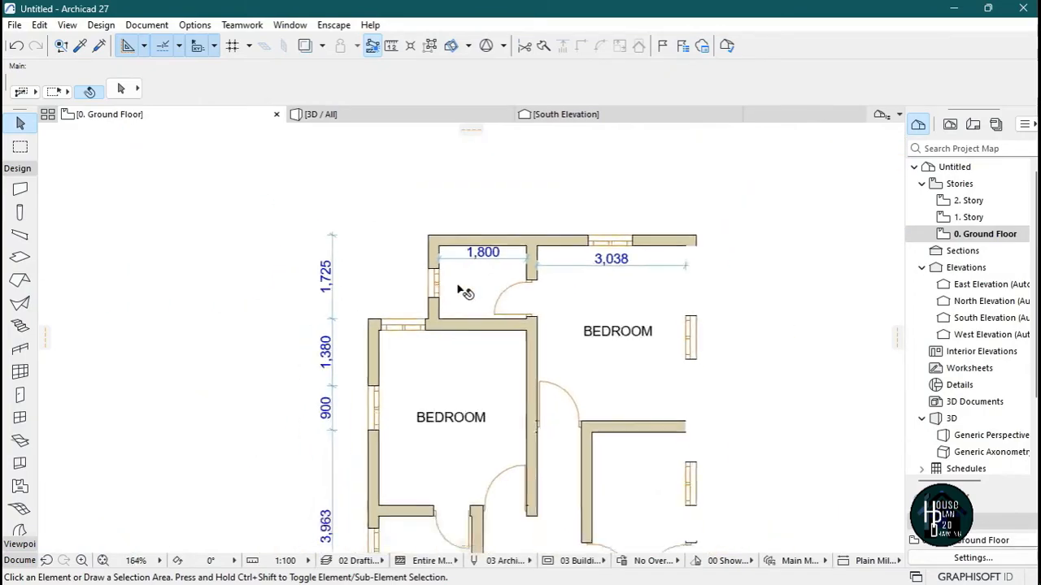
pyautogui.scroll(6, 444, 286)
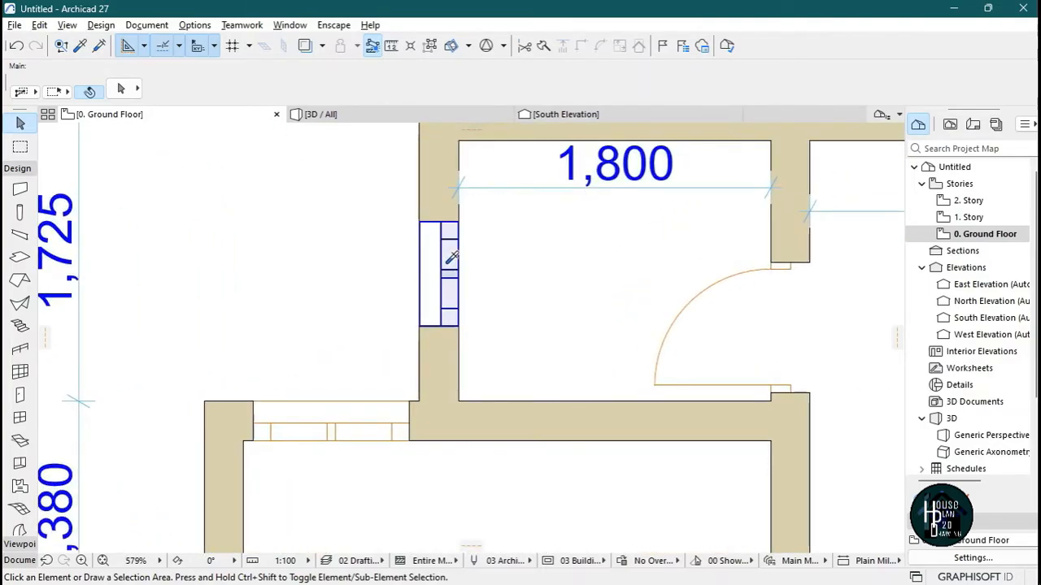
pyautogui.keyDown('alt'); pyautogui.click(468, 287); pyautogui.keyUp('alt')
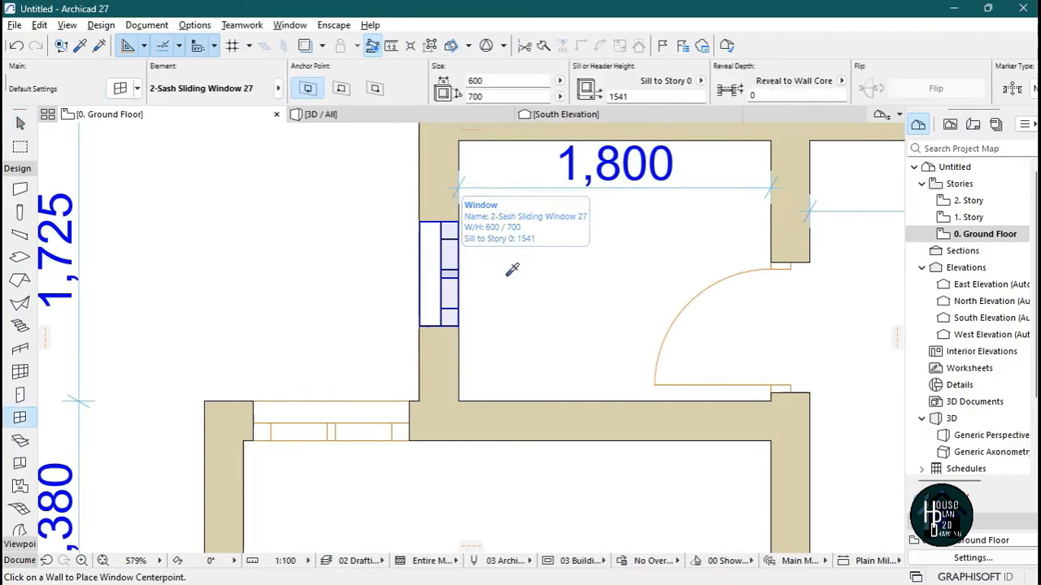
pyautogui.scroll(-10, 512, 277)
pyautogui.scroll(4, 521, 308)
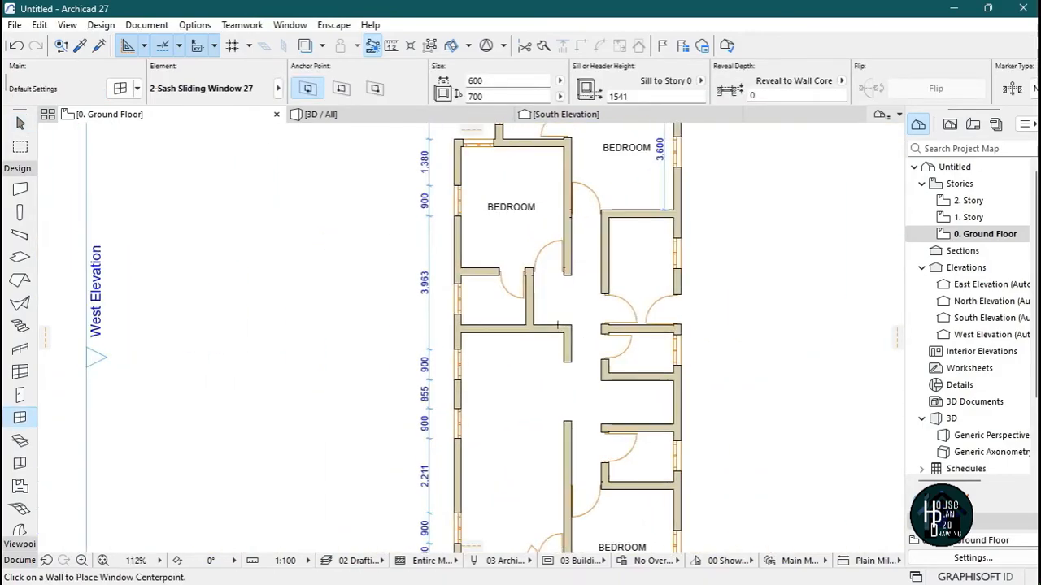
pyautogui.scroll(5, 657, 298)
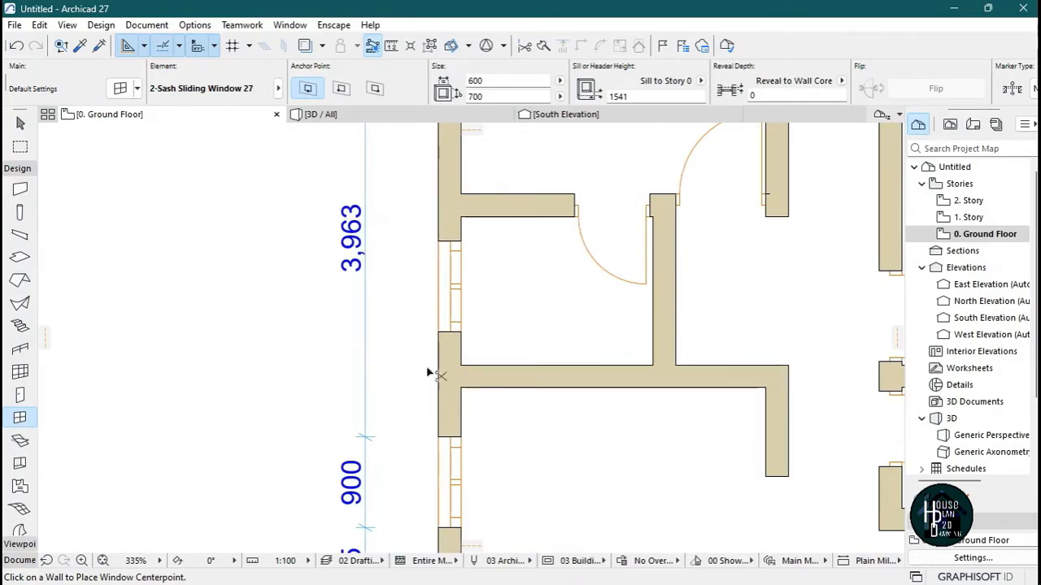
pyautogui.scroll(-7, 564, 398)
pyautogui.press('Escape')
pyautogui.scroll(6, 561, 278)
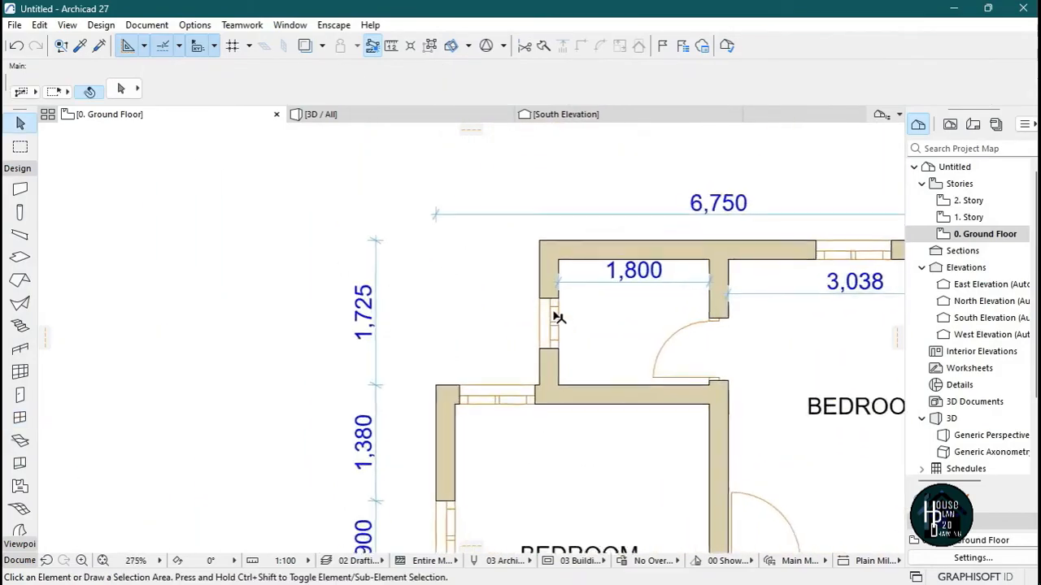
pyautogui.scroll(5, 558, 317)
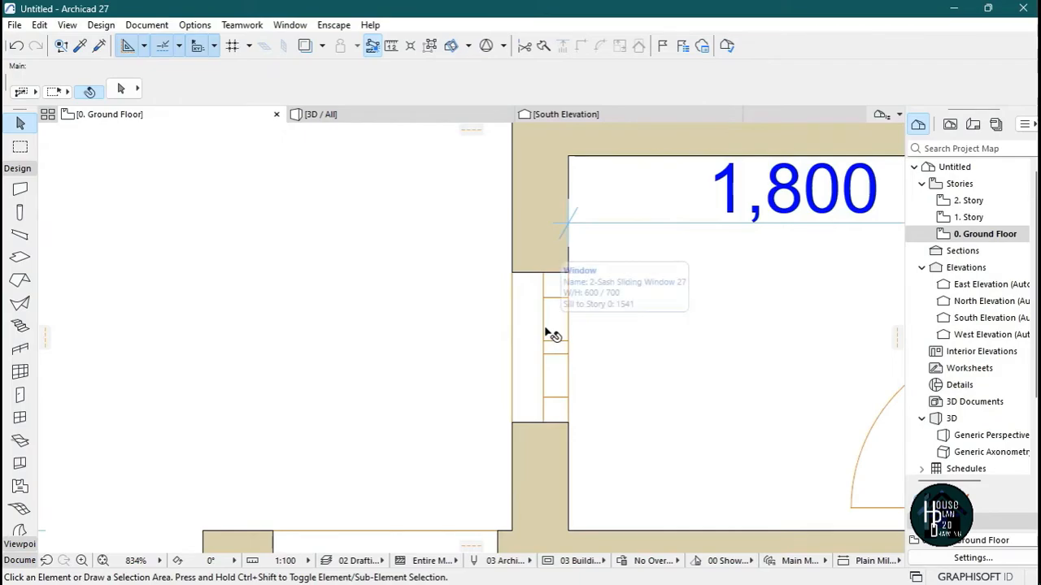
pyautogui.press('alt')
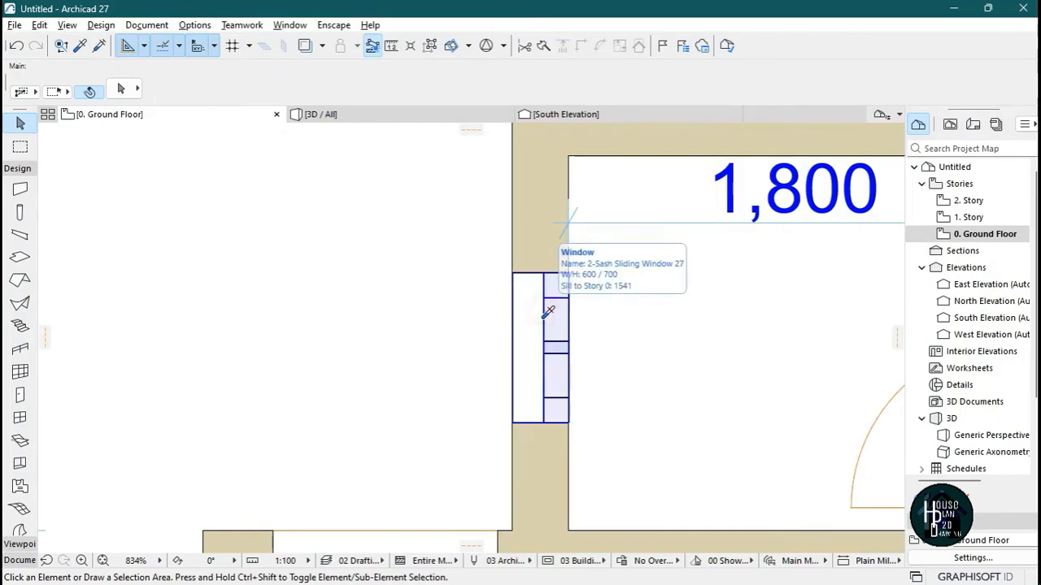
pyautogui.keyDown('alt'); pyautogui.click(549, 303); pyautogui.keyUp('alt')
# Transfer the picked-up 600 × 700 window settings to the west window of the small room beside the 3,963 dimension.
pyautogui.scroll(-6, 550, 264)
pyautogui.scroll(-7, 550, 264)
pyautogui.scroll(5, 549, 370)
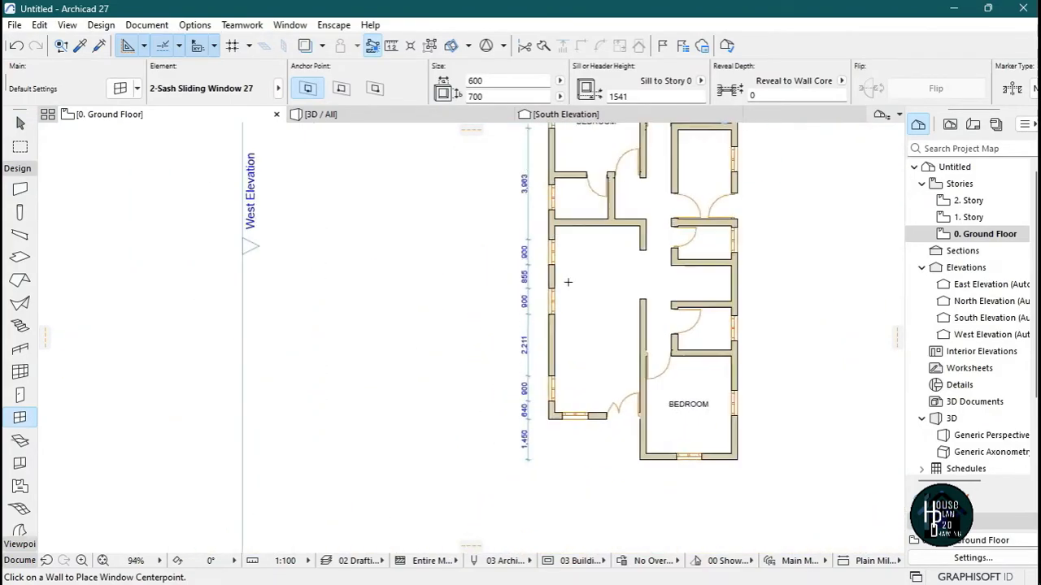
pyautogui.scroll(6, 556, 168)
pyautogui.scroll(3, 556, 168)
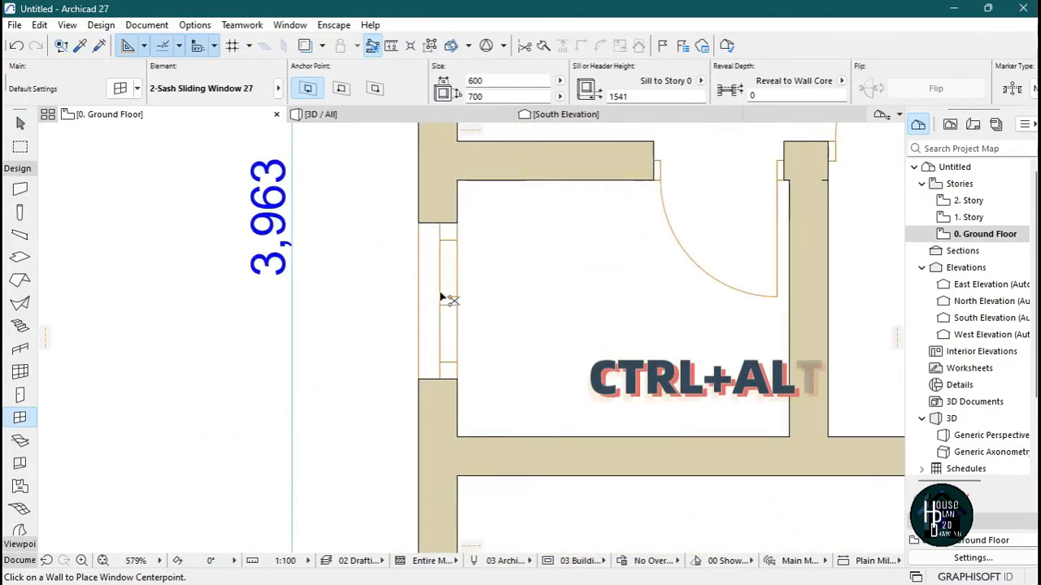
pyautogui.keyDown('ctrl'); pyautogui.keyDown('alt'); pyautogui.click(436, 288); pyautogui.keyUp('alt'); pyautogui.keyUp('ctrl')
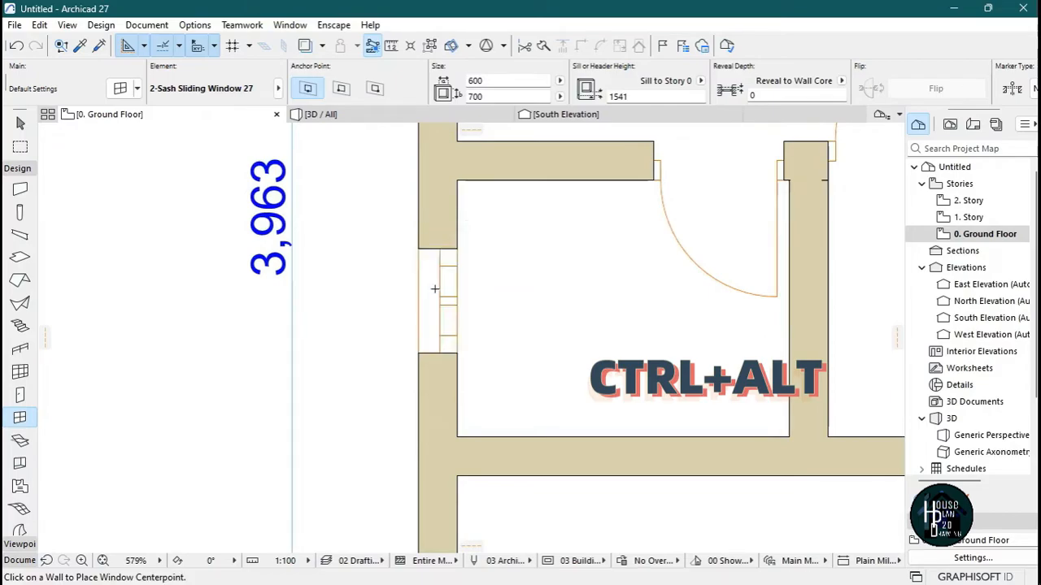
# Transfer the same 600 × 700 window settings to the windows of the two small single-door rooms along the east wall.
pyautogui.scroll(-12, 437, 289)
pyautogui.scroll(5, 561, 395)
pyautogui.scroll(4, 566, 292)
pyautogui.scroll(4, 566, 293)
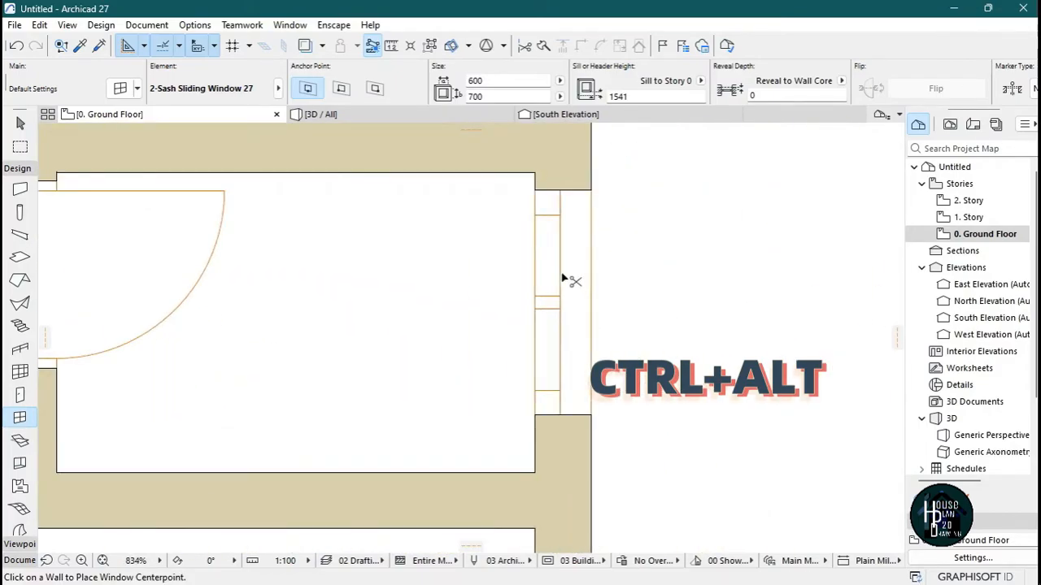
pyautogui.scroll(-7, 561, 272)
pyautogui.scroll(6, 542, 280)
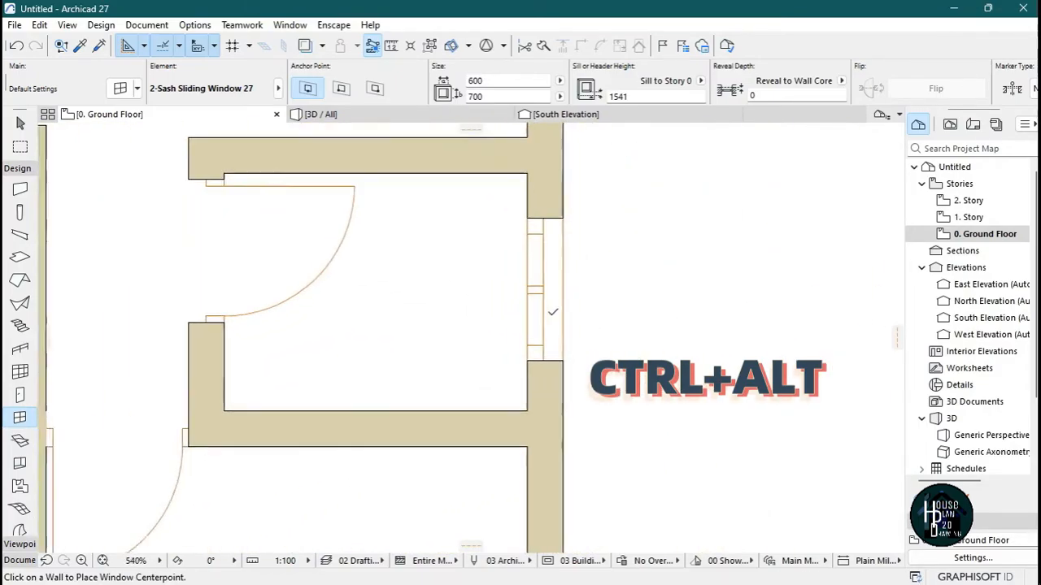
pyautogui.scroll(-8, 594, 335)
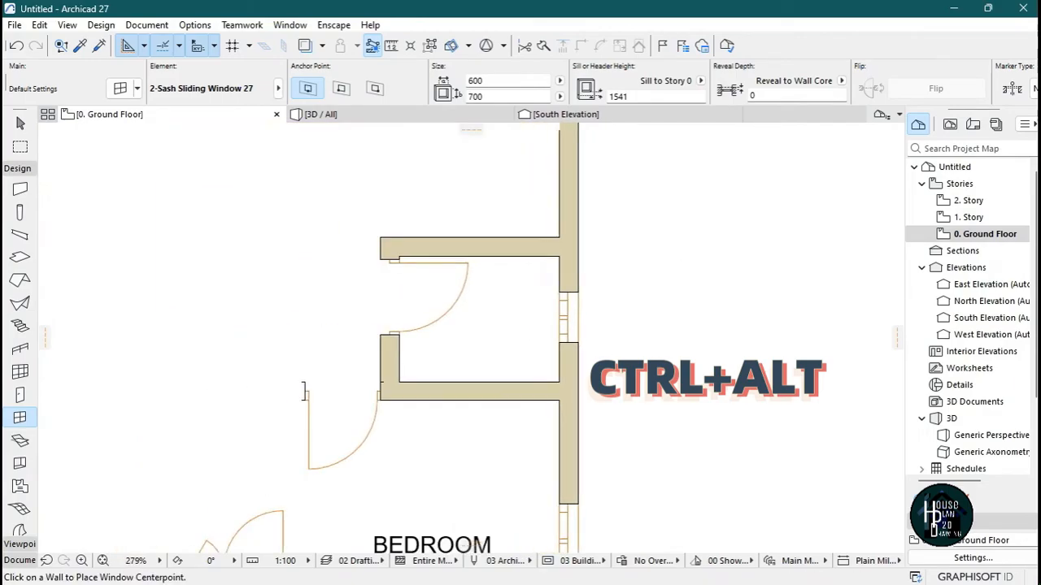
# Return to the 3D view and walk around the house to check the resized small windows on every outside wall.
pyautogui.scroll(-1, 591, 365)
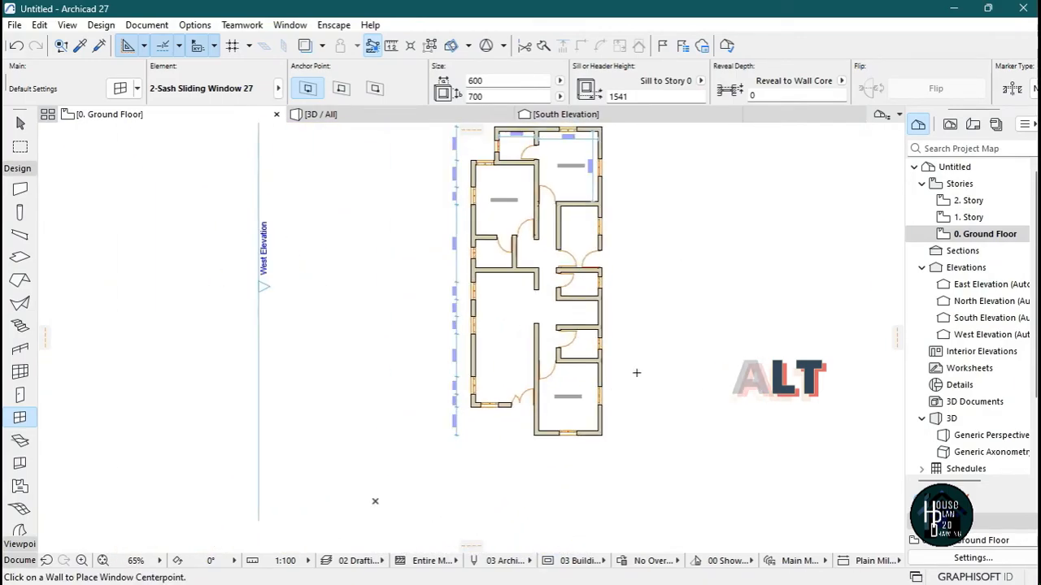
pyautogui.press('Escape')
pyautogui.click(348, 116)
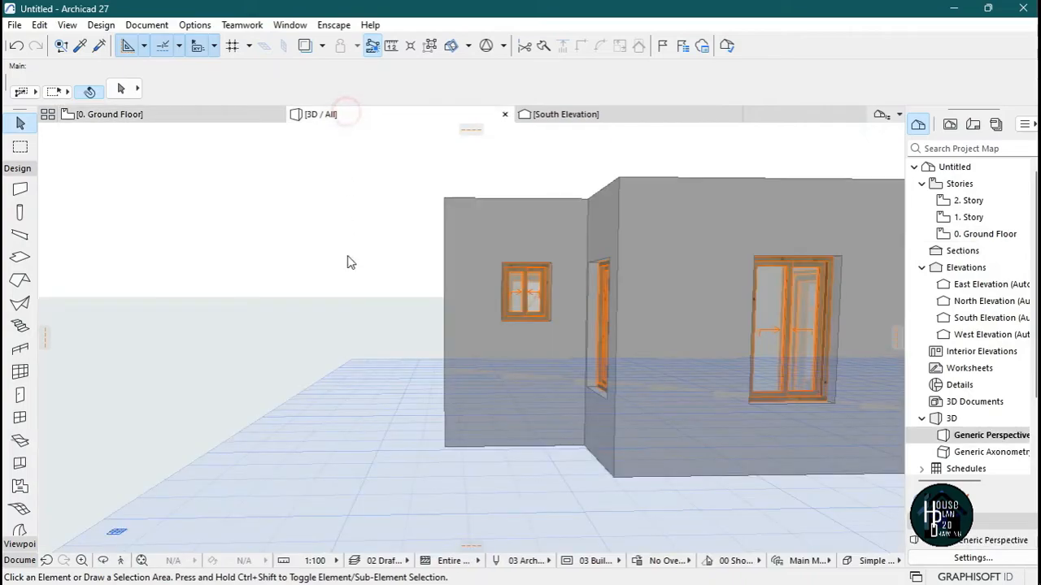
pyautogui.click(121, 561)
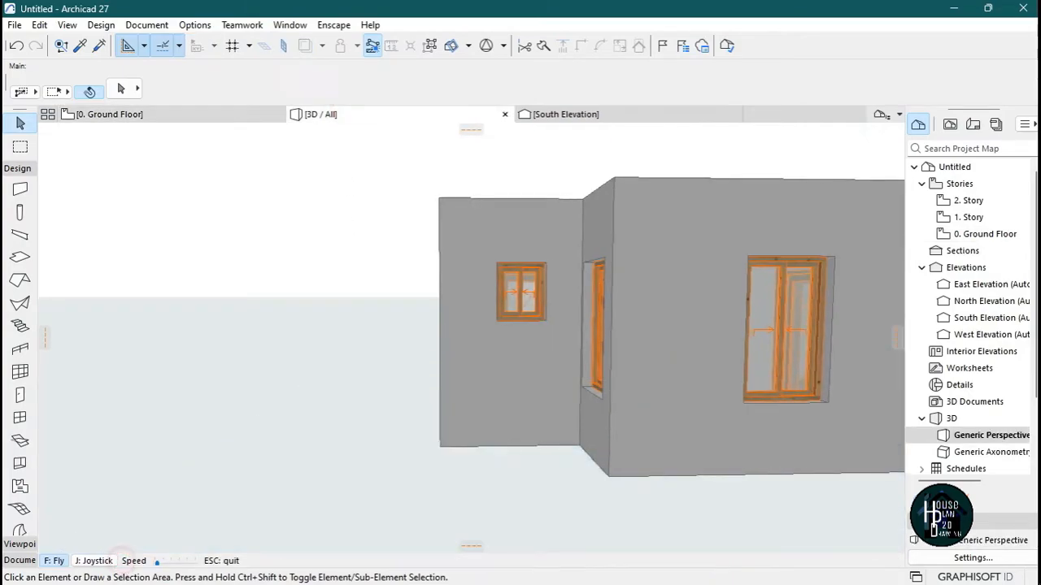
pyautogui.press('Right')
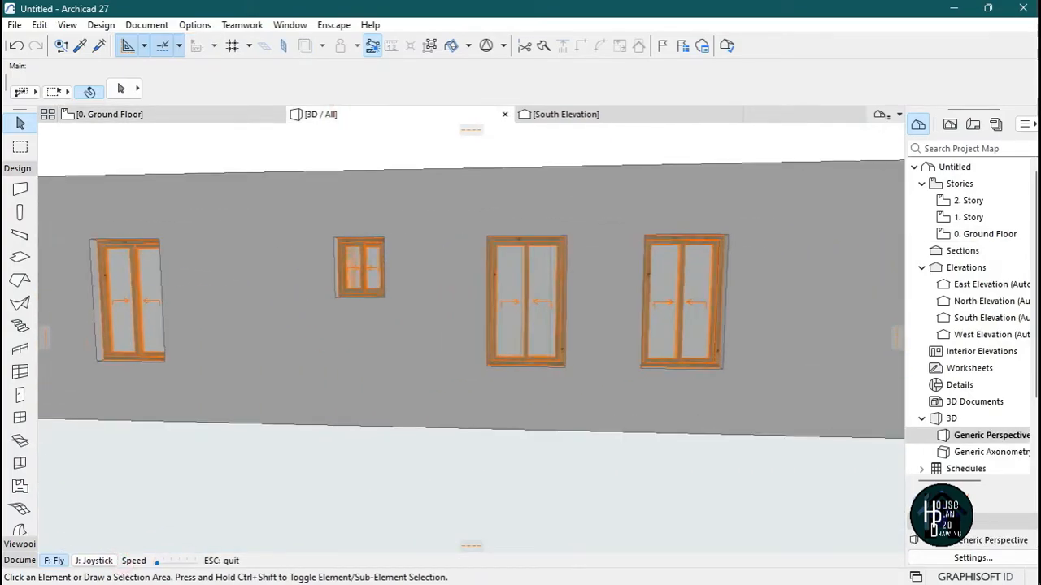
pyautogui.press('Right')
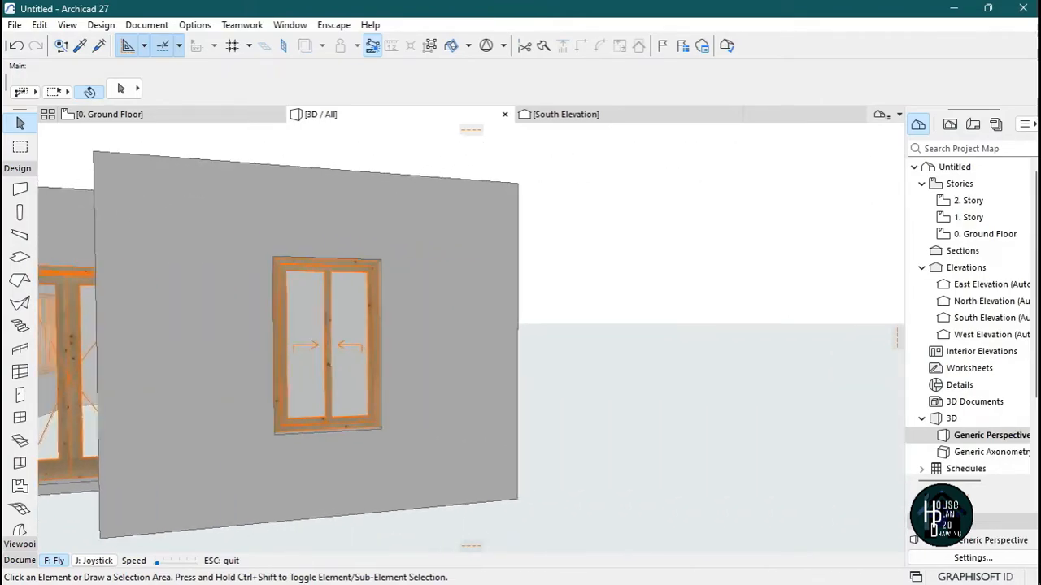
pyautogui.press('Right')
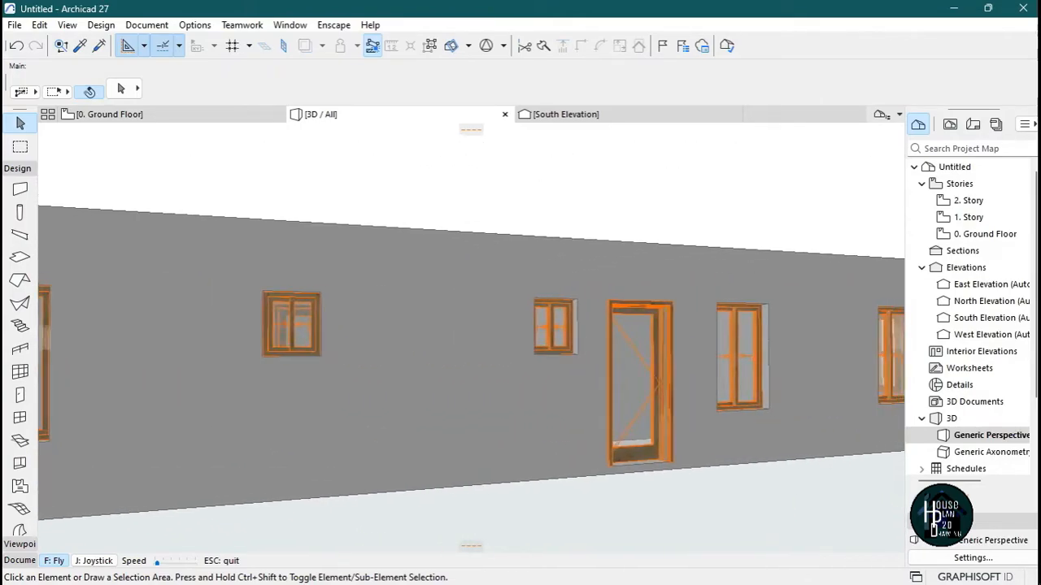
pyautogui.press('Right')
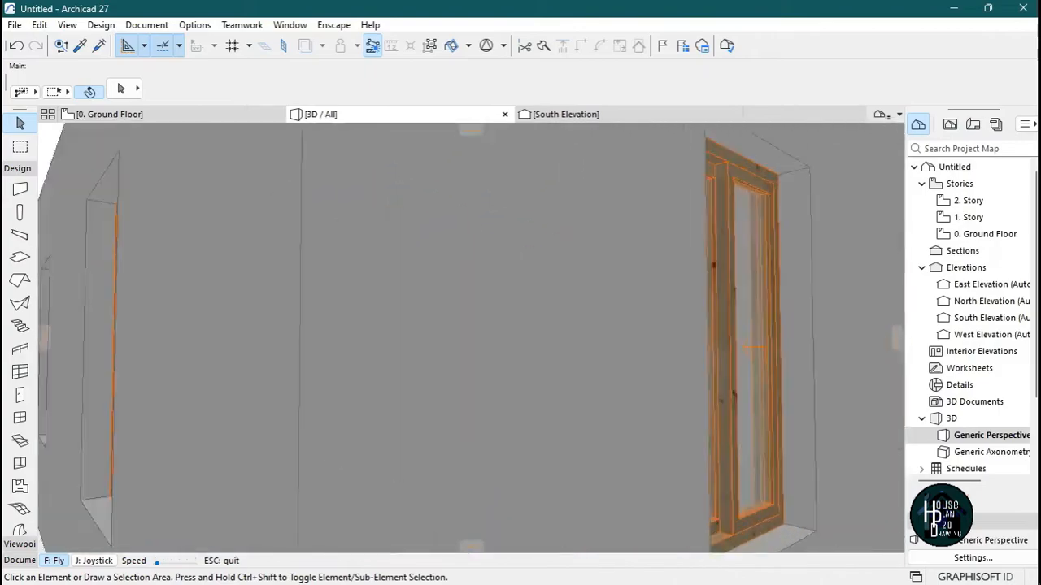
pyautogui.press('Right')
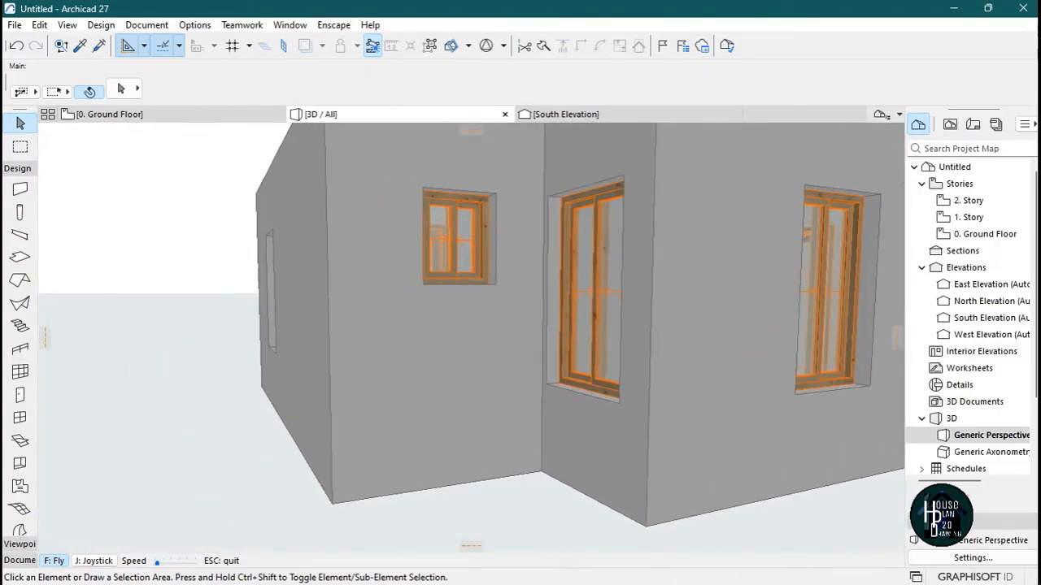
pyautogui.press('Escape')
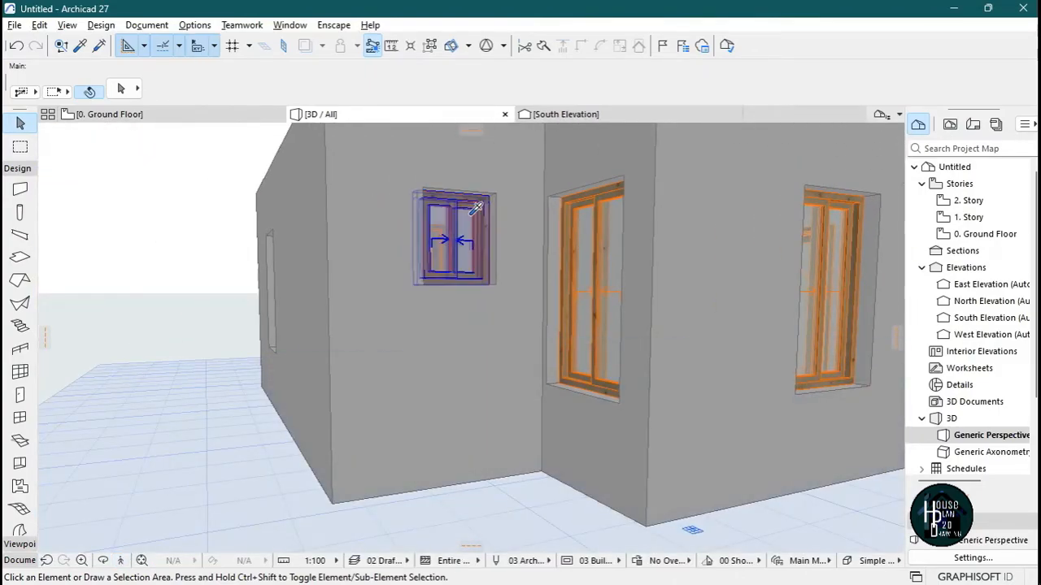
# Try transferring the small 600 × 700 window's settings to the northernmost tall window of the long west wall, and undo the change.
pyautogui.keyDown('alt'); pyautogui.click(475, 208); pyautogui.keyUp('alt')
pyautogui.click(119, 561)
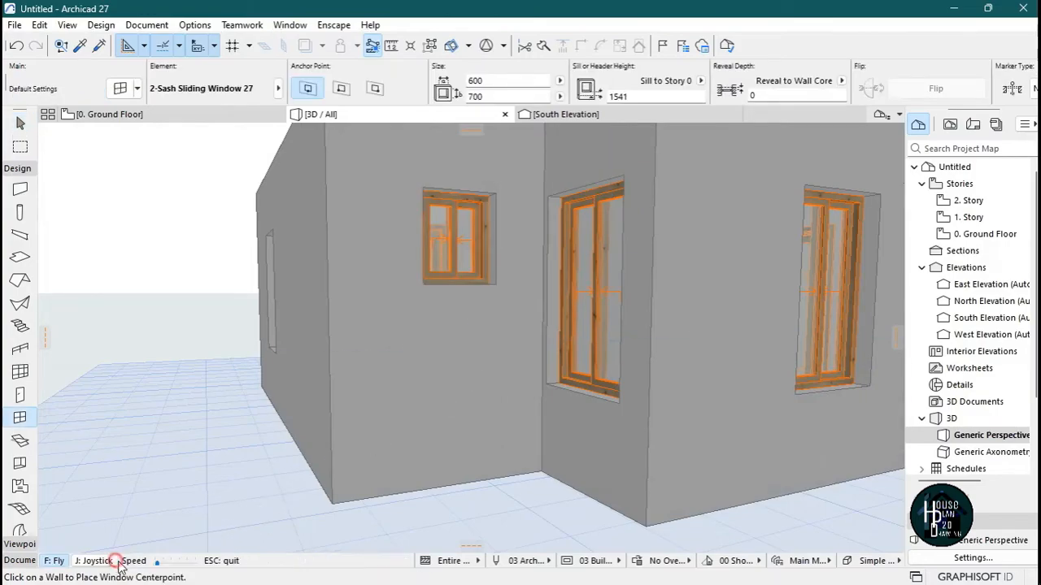
pyautogui.press('Down')
pyautogui.press('Right')
pyautogui.press('Escape')
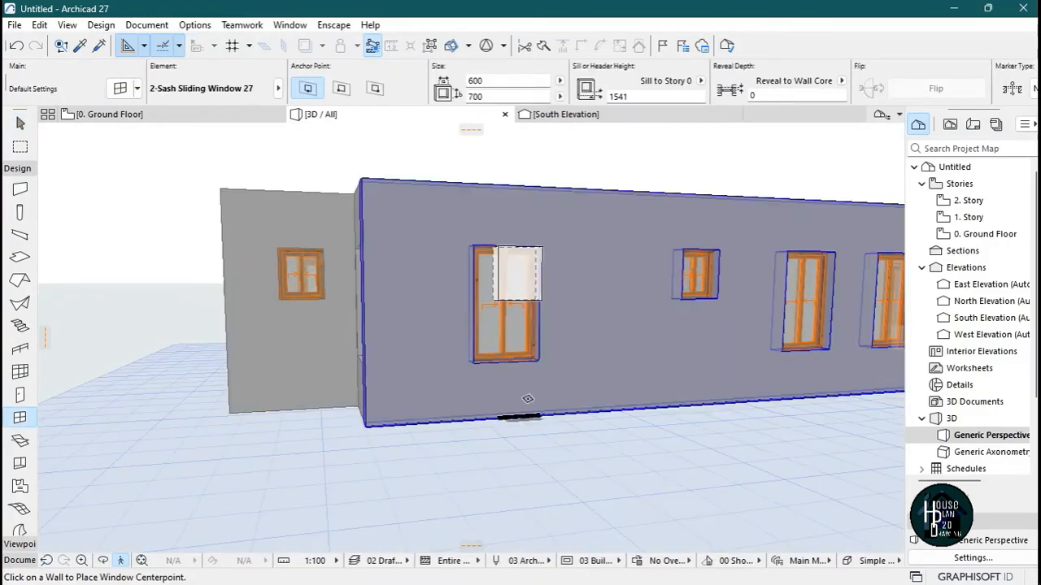
pyautogui.keyDown('ctrl'); pyautogui.keyDown('alt'); pyautogui.click(517, 292); pyautogui.keyUp('alt'); pyautogui.keyUp('ctrl')
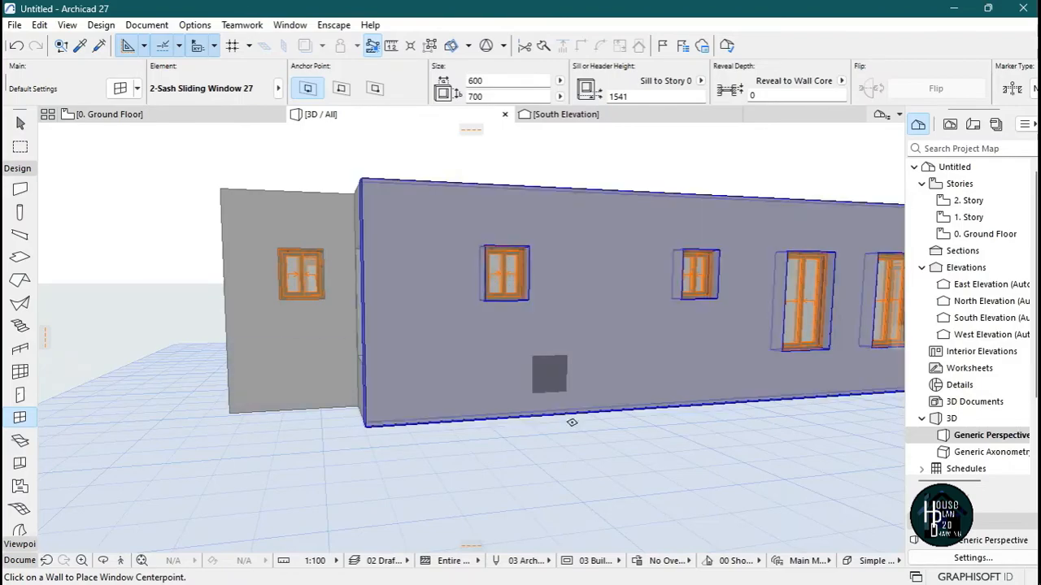
pyautogui.press('Escape')
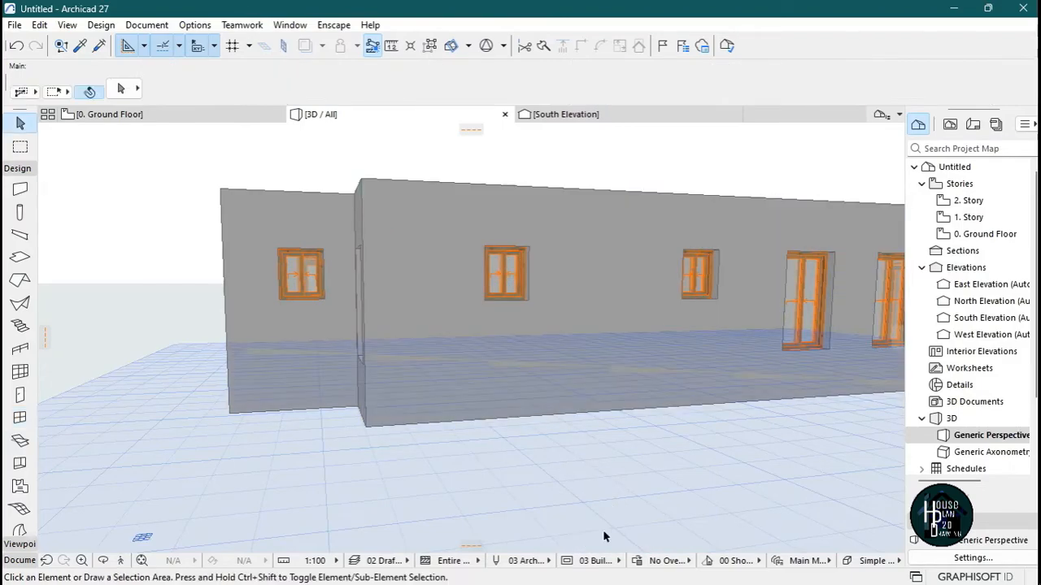
pyautogui.hotkey('ctrl', 'z')
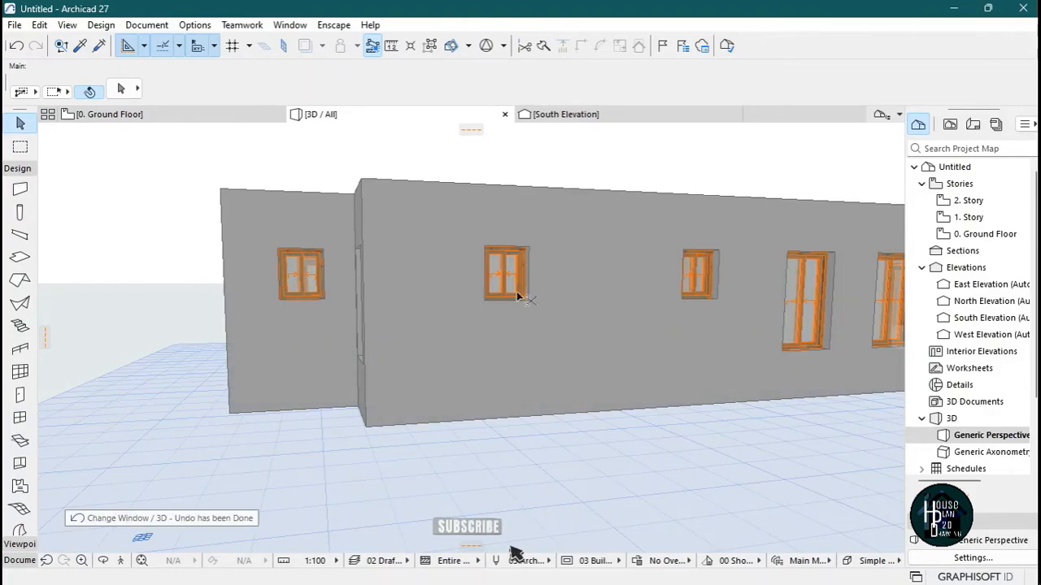
pyautogui.press('Escape')
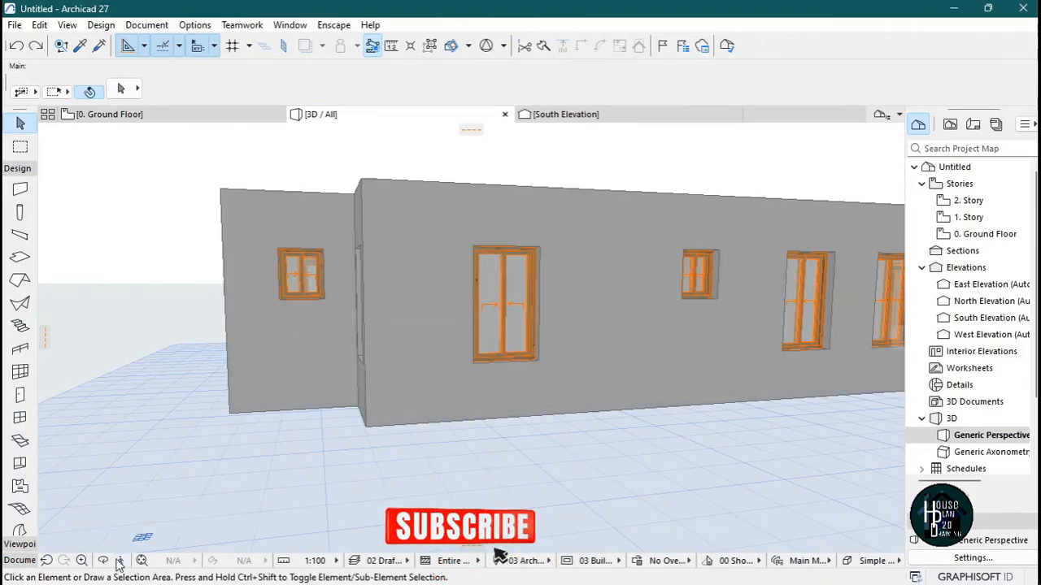
# Inspect the house from its front entrance side at ground level and from a raised viewpoint.
pyautogui.hotkey('shift', 'F3')
pyautogui.press('Escape')
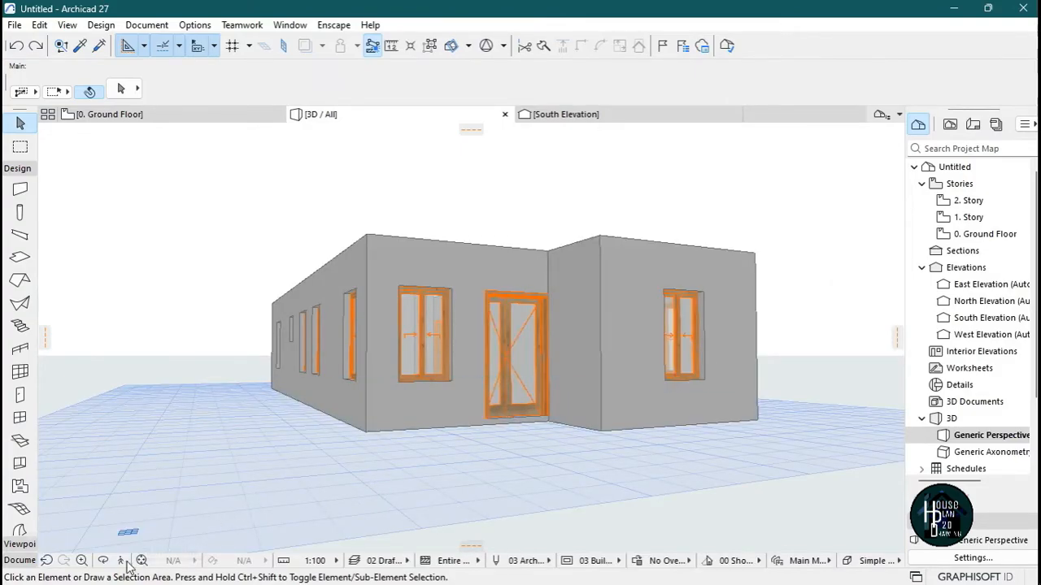
pyautogui.hotkey('shift', 'F3')
pyautogui.press('pageup')
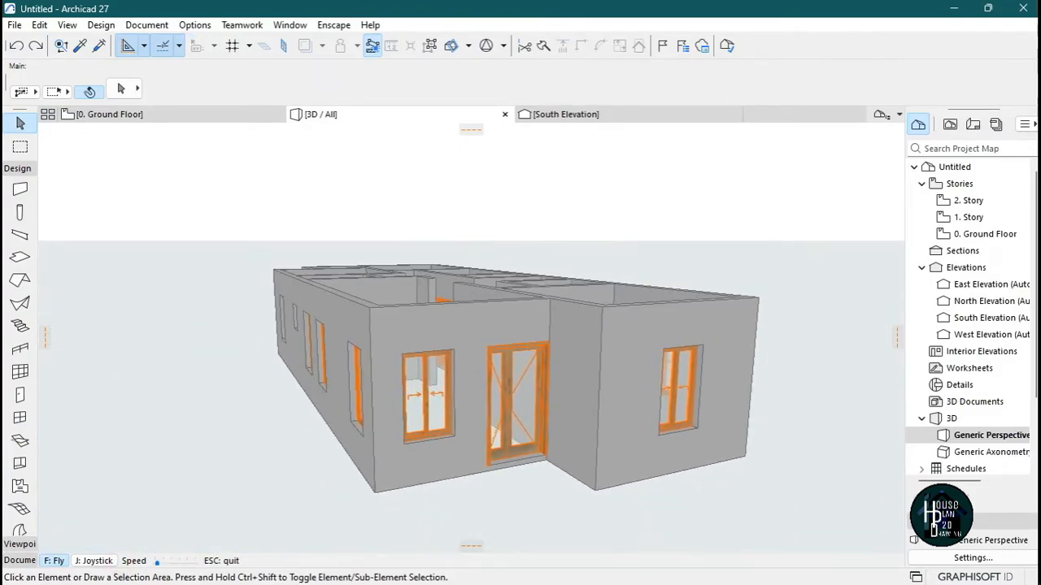
pyautogui.press('Escape')
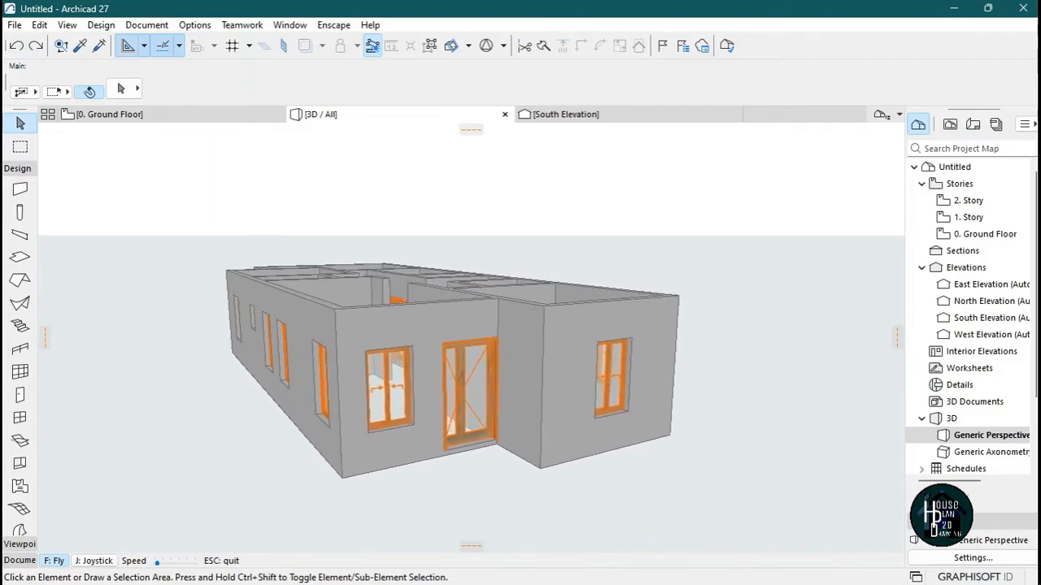
# In the ground floor plan, set the Slab tool defaults to a basic structure of Concrete - Structural.
pyautogui.click(204, 114)
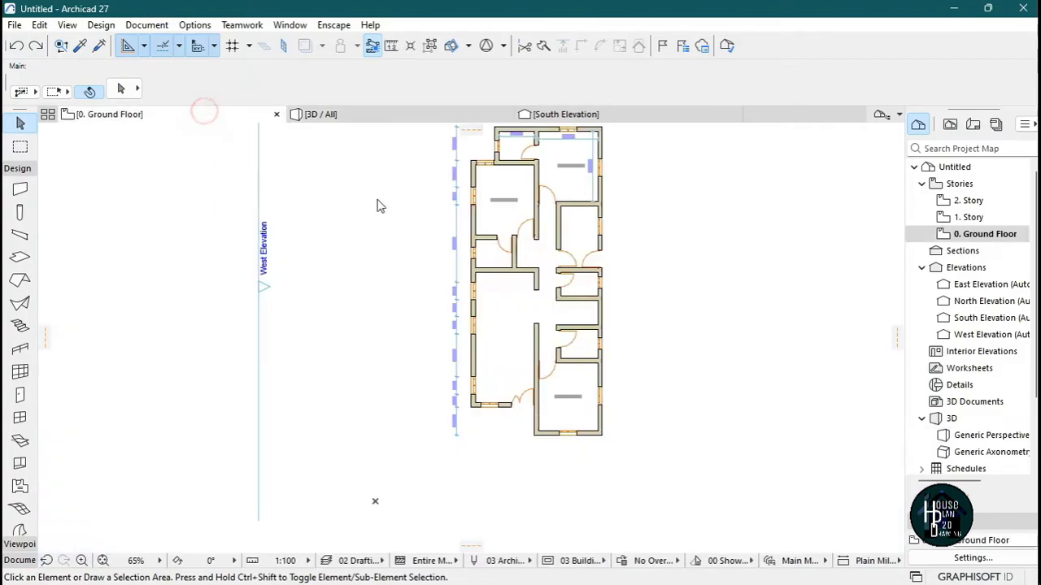
pyautogui.click(20, 258)
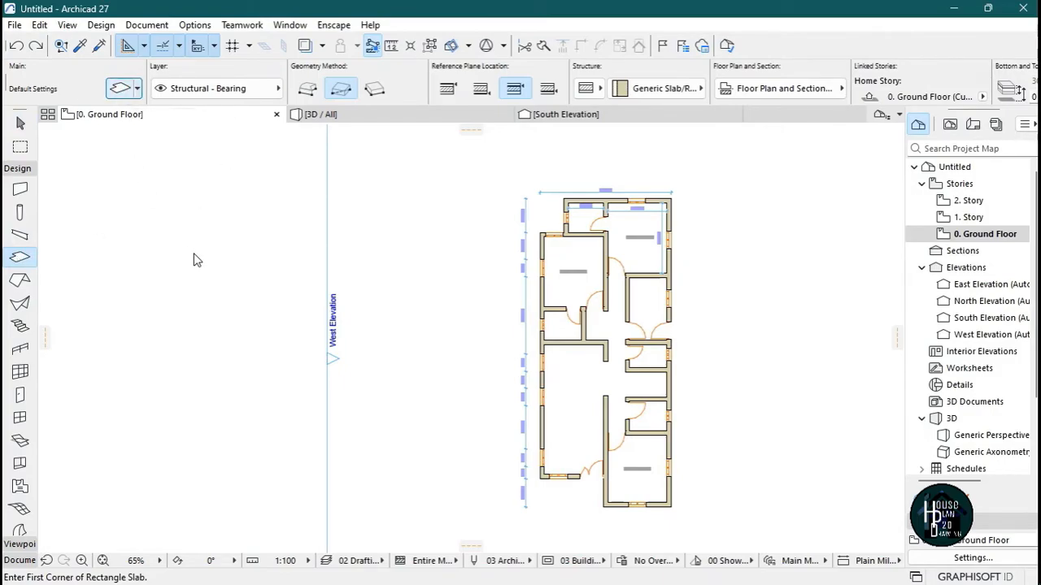
pyautogui.hotkey('ctrl', 't')
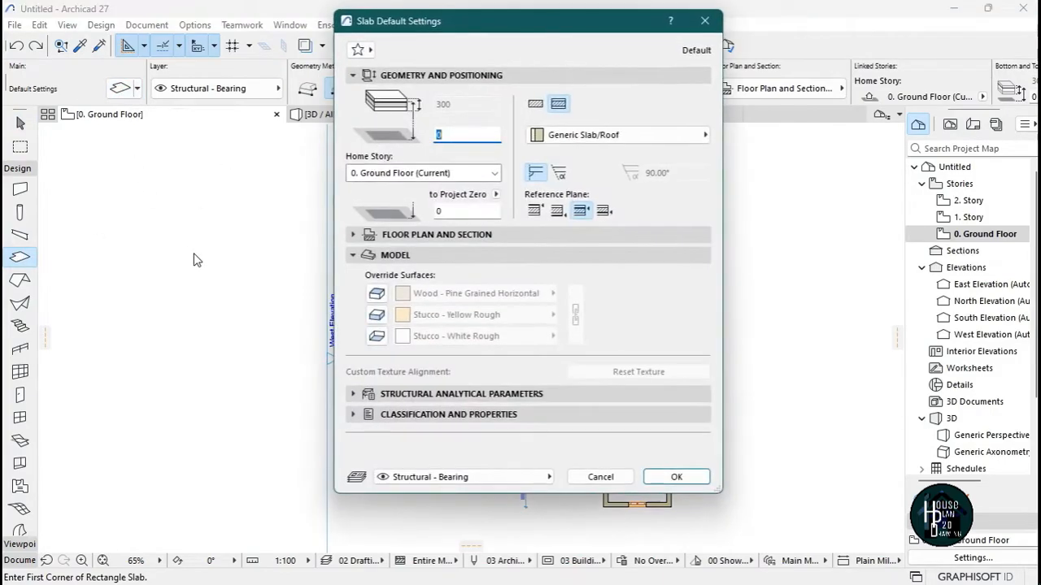
pyautogui.click(536, 107)
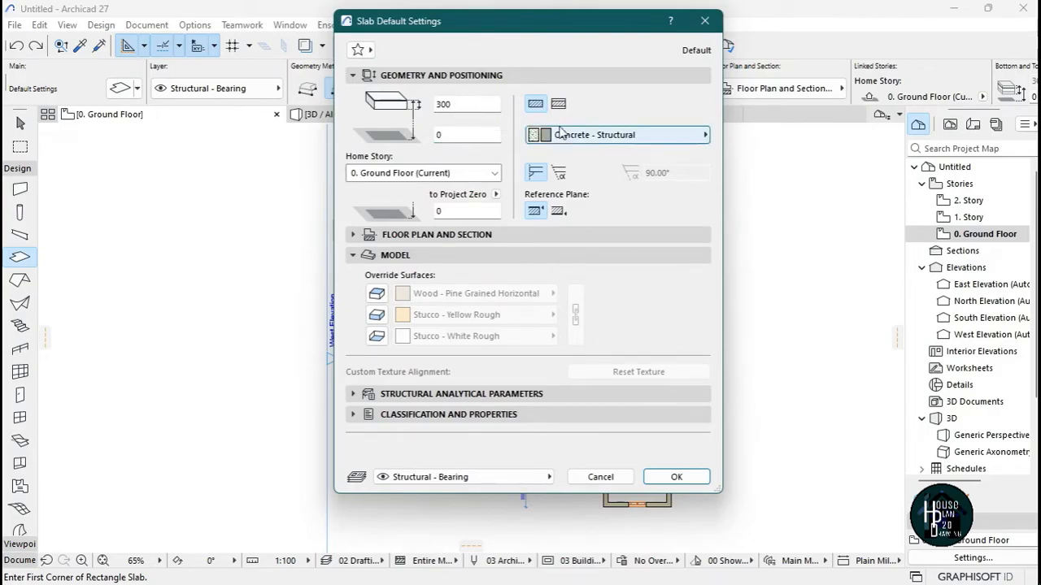
pyautogui.click(676, 477)
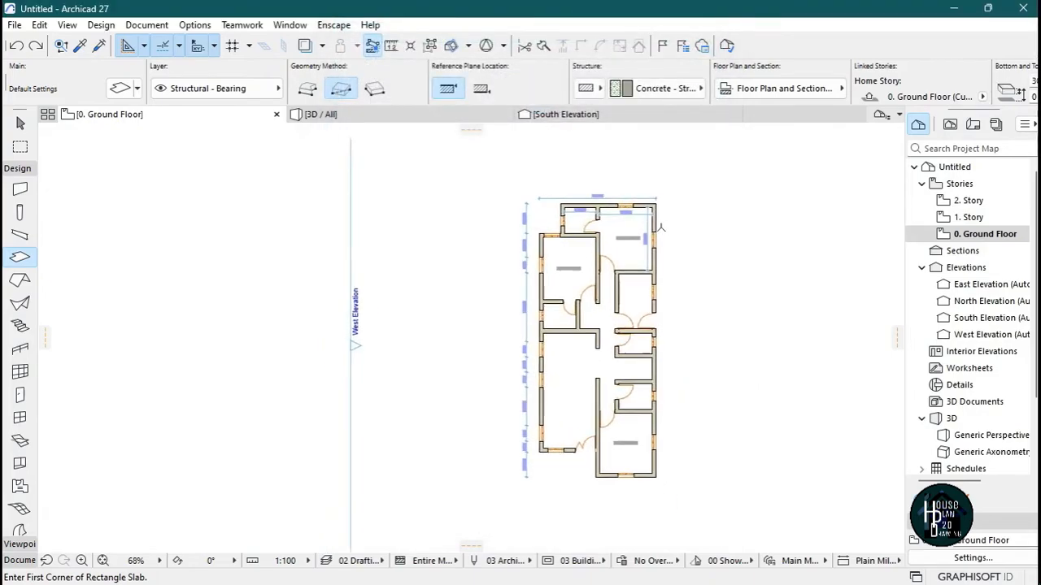
# Draw a rectangular slab from the northwest outer corner of the top small room to the southeast outer corner of the bottom bedroom.
pyautogui.scroll(3, 625, 214)
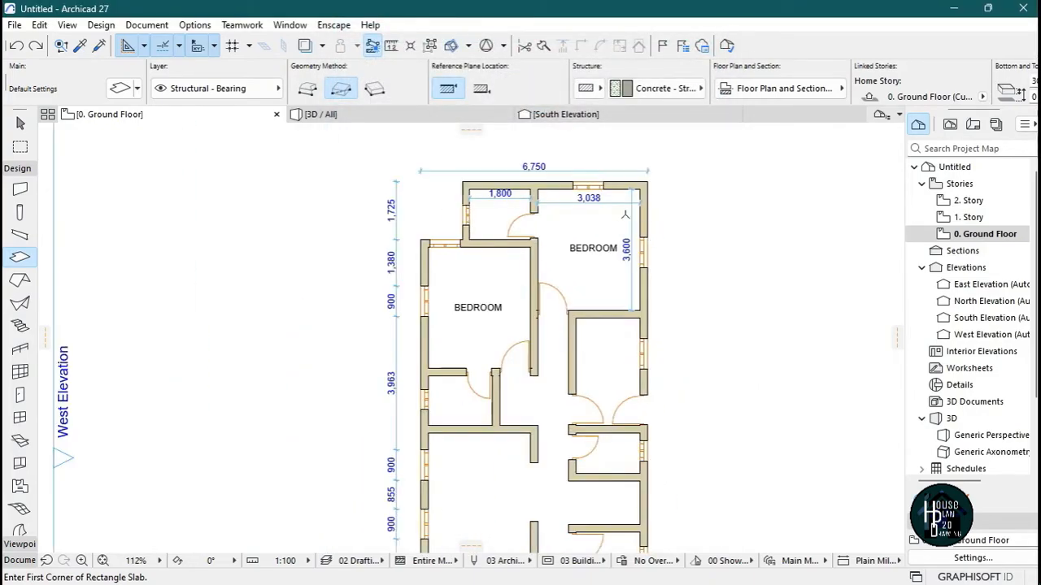
pyautogui.click(462, 181)
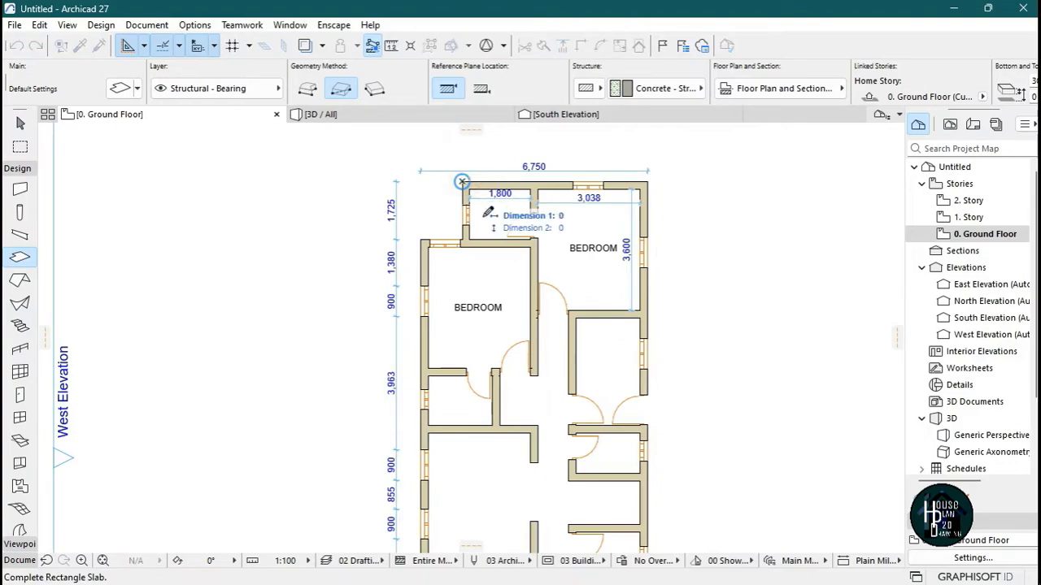
pyautogui.scroll(-5, 488, 220)
pyautogui.scroll(6, 588, 344)
pyautogui.scroll(2, 624, 299)
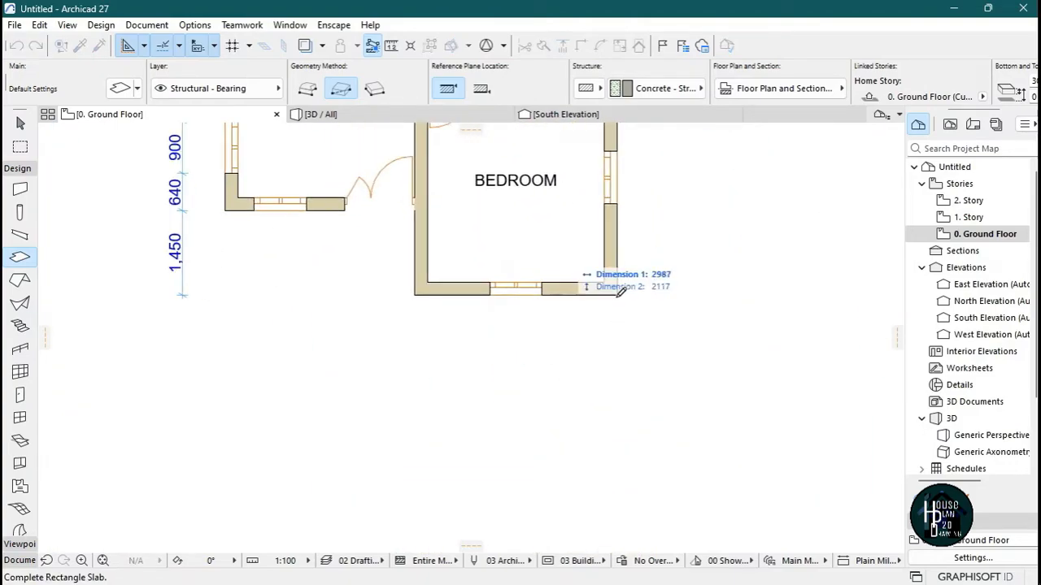
pyautogui.click(617, 298)
# Examine how the new slab's outline fits the outer walls in the floor plan and the 3D view, and return to the plan.
pyautogui.scroll(-5, 617, 288)
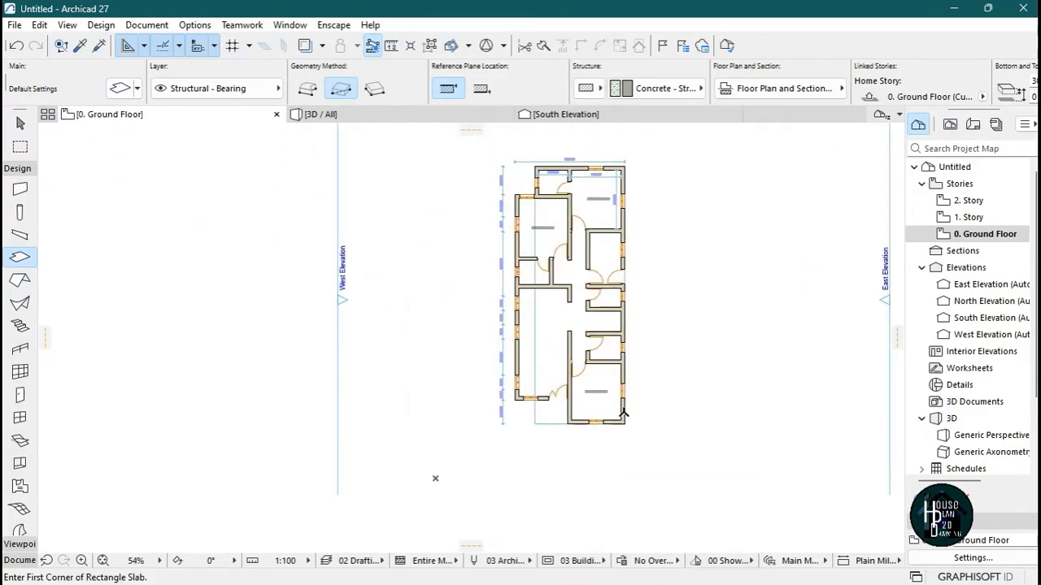
pyautogui.scroll(-2, 615, 378)
pyautogui.scroll(3, 622, 399)
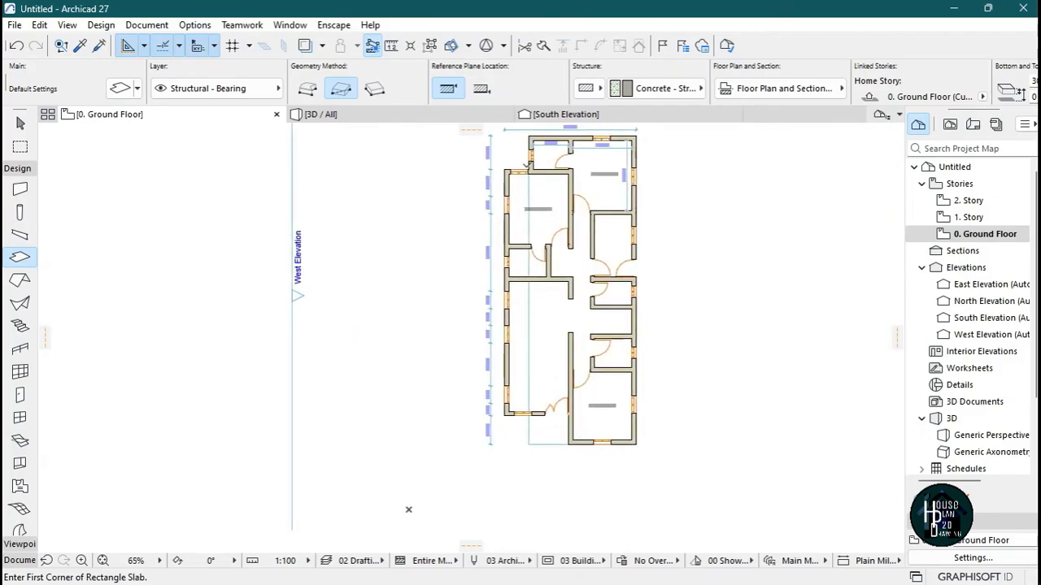
pyautogui.scroll(5, 549, 456)
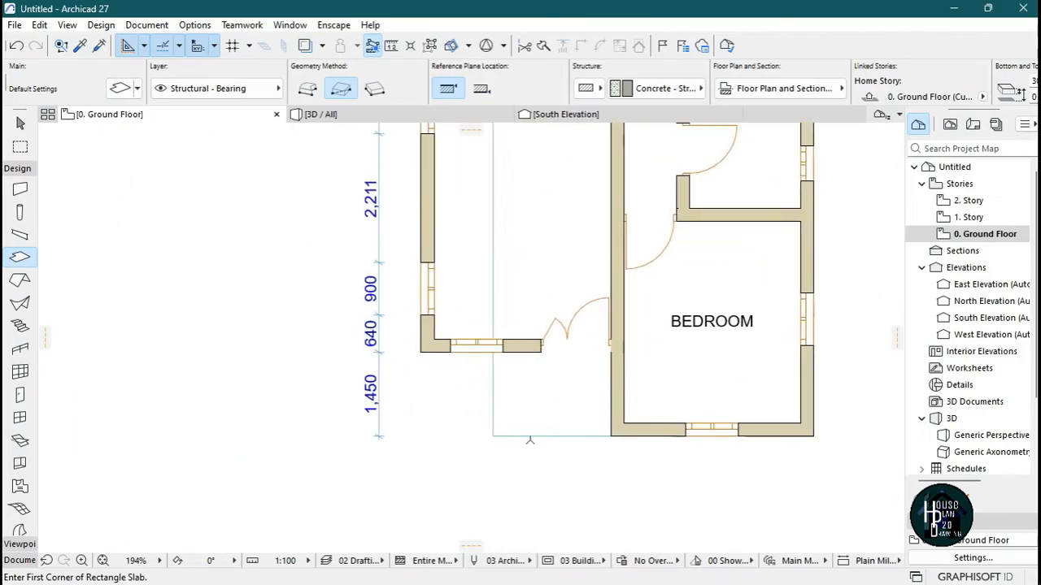
pyautogui.press('Escape')
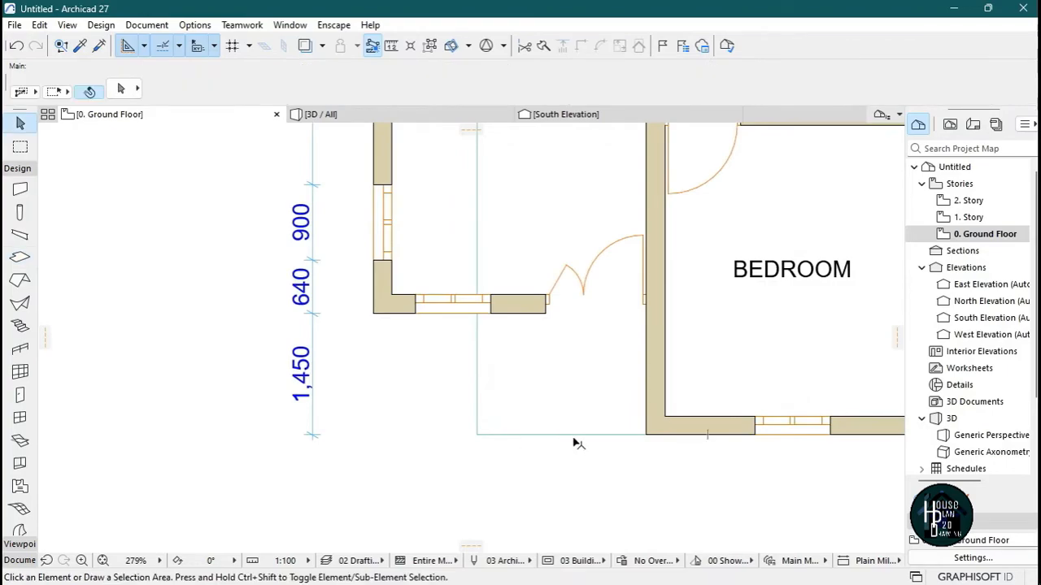
pyautogui.scroll(-2, 509, 466)
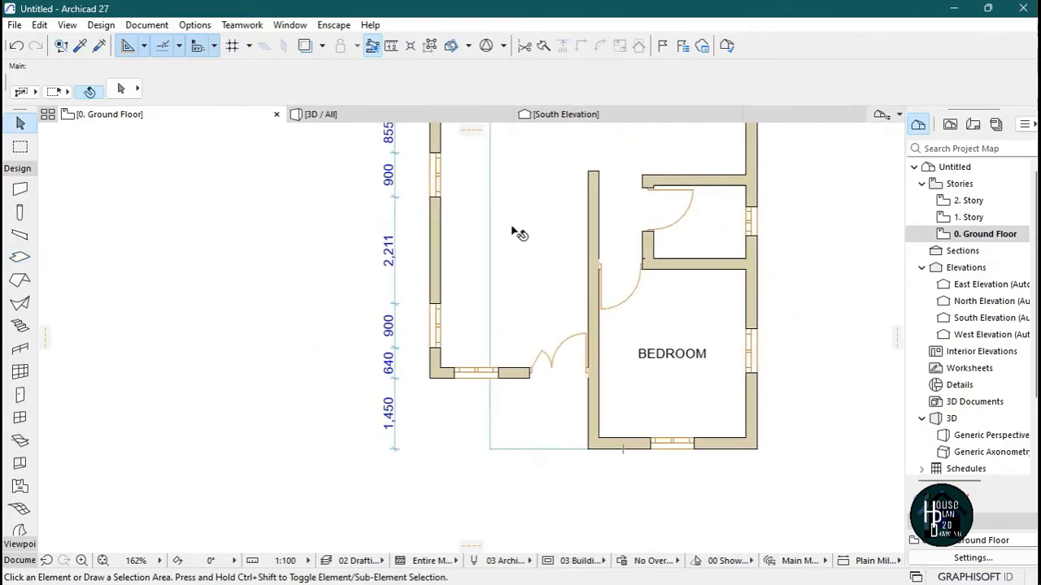
pyautogui.click(512, 218)
pyautogui.press('Escape')
pyautogui.scroll(-5, 690, 404)
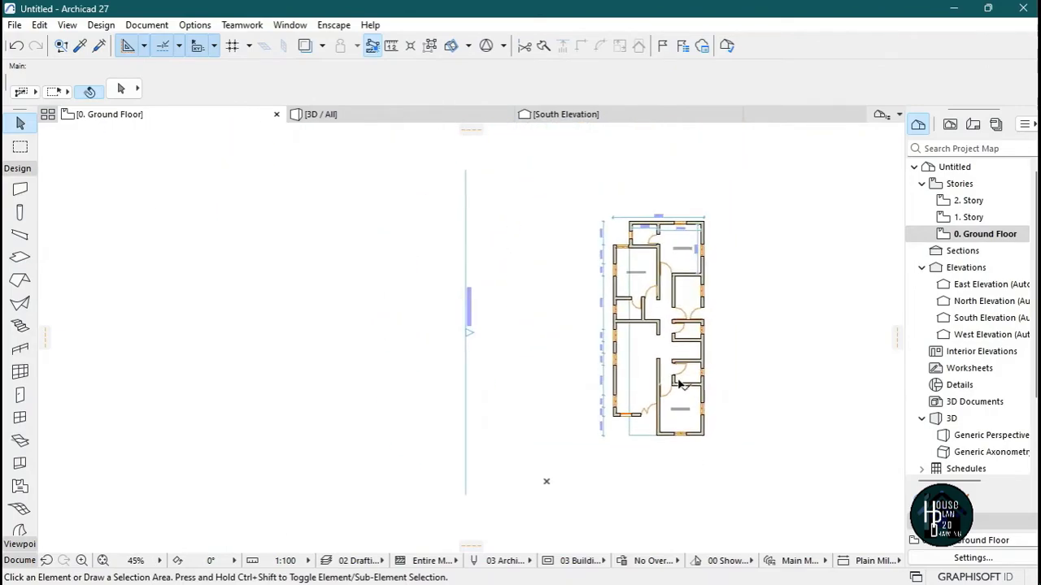
pyautogui.scroll(2, 689, 378)
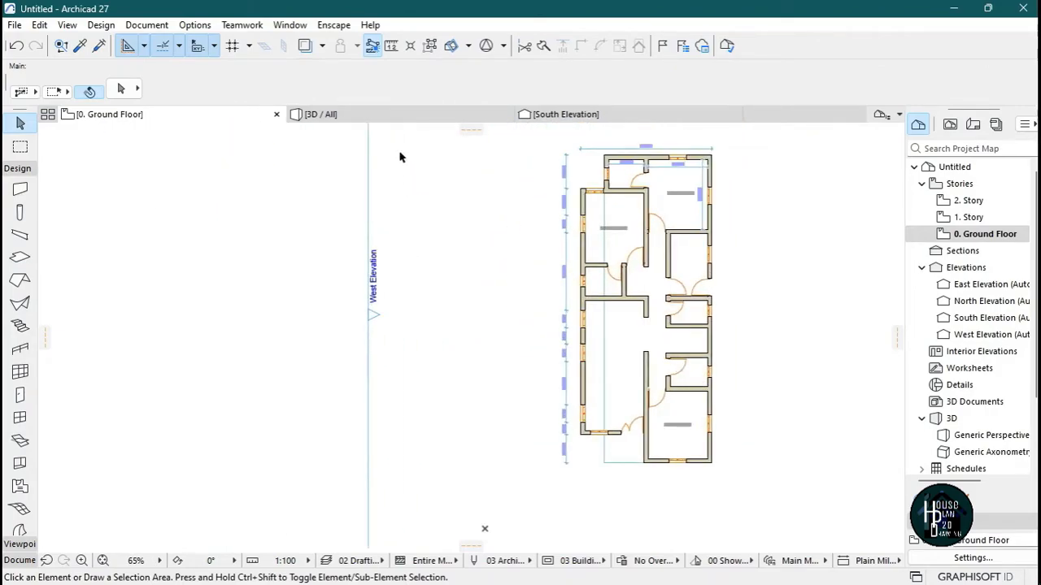
pyautogui.click(402, 114)
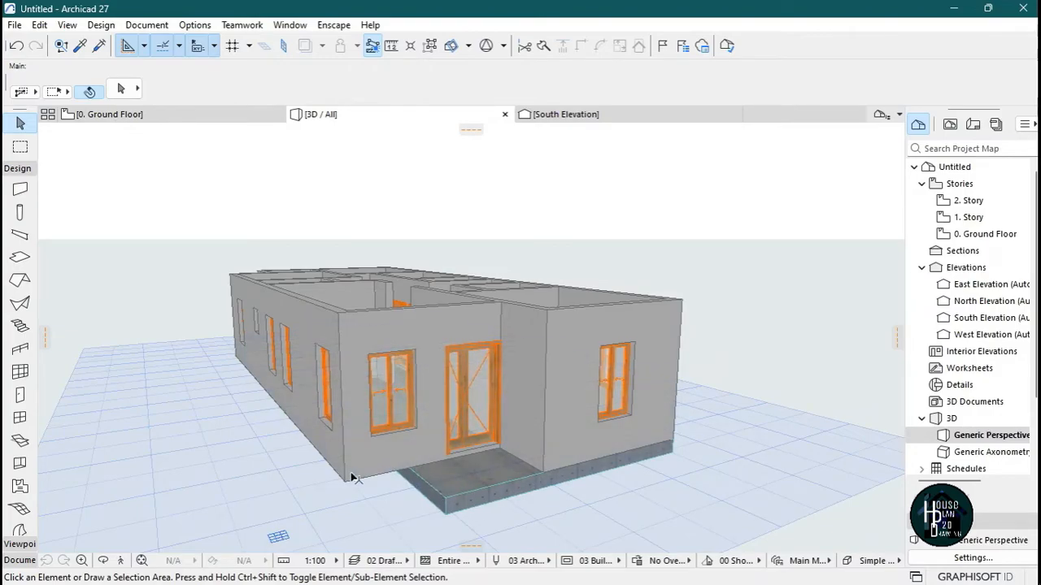
pyautogui.click(203, 116)
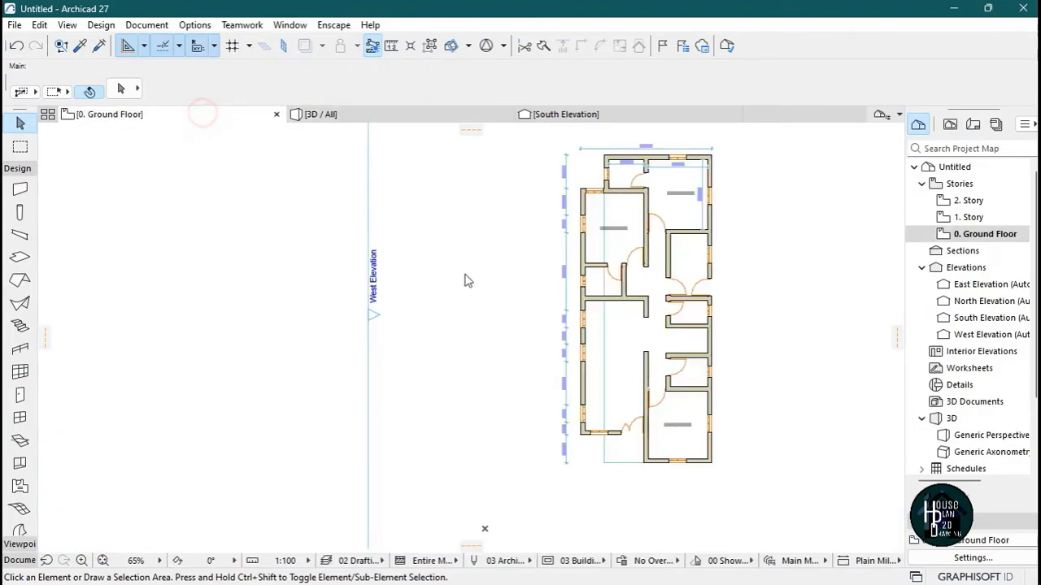
# Extend the floor slab by adding a rectangle from its southwest corner to the northwest outer corner of the west bedroom.
pyautogui.scroll(3, 626, 329)
pyautogui.click(634, 309)
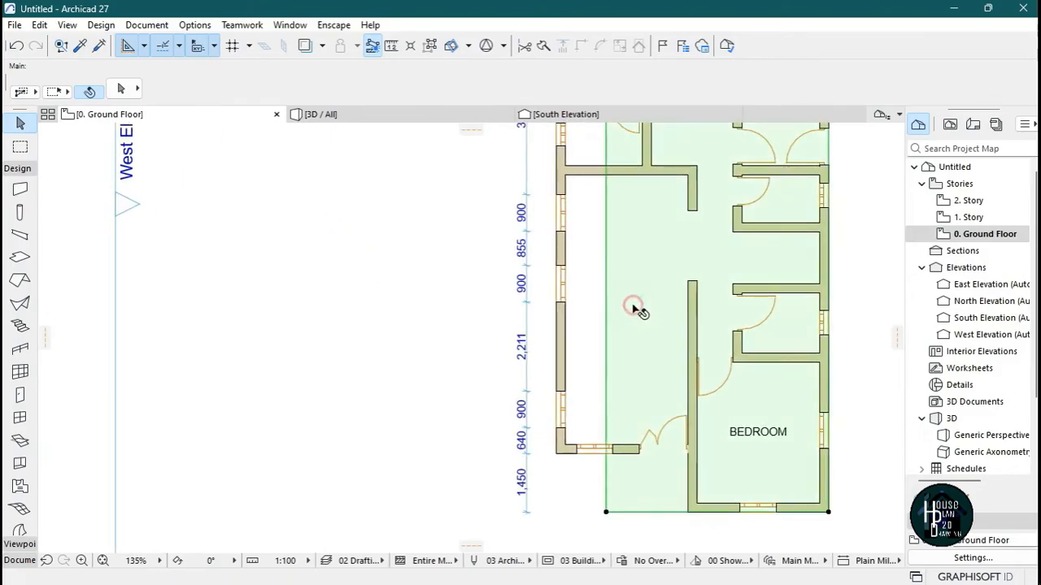
pyautogui.scroll(-3, 648, 352)
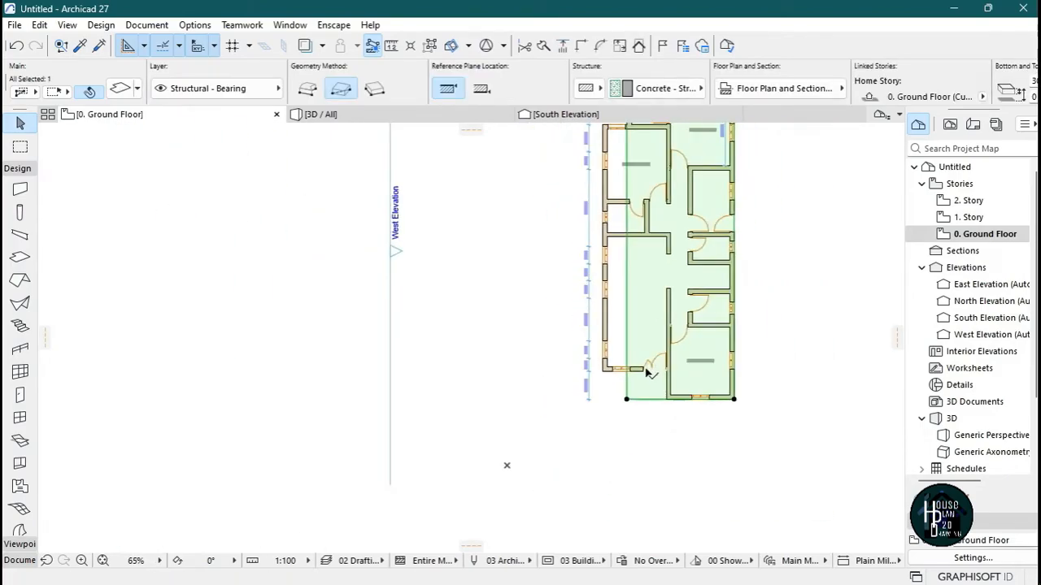
pyautogui.scroll(4, 648, 374)
pyautogui.click(596, 405)
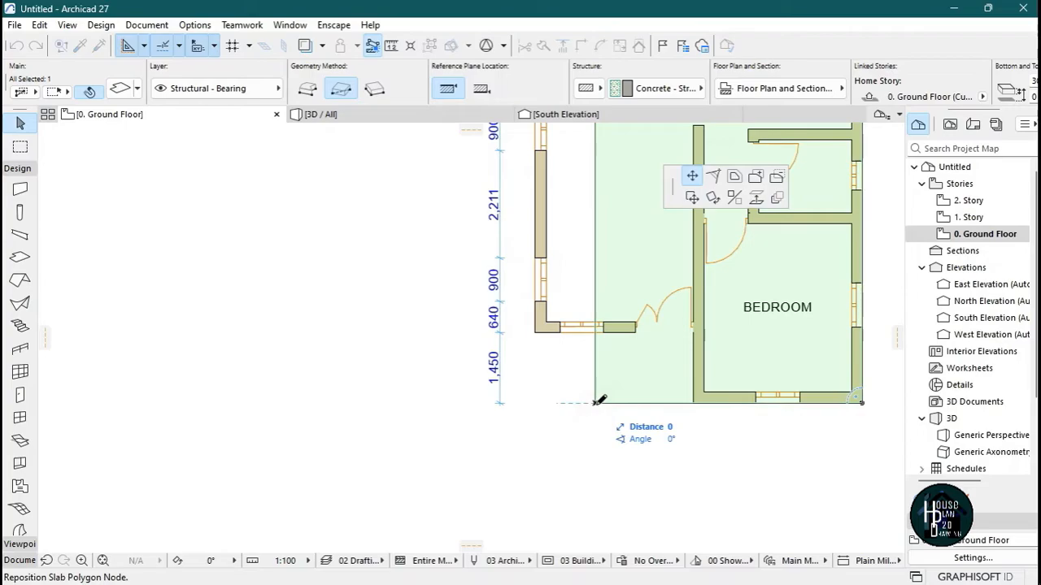
pyautogui.click(756, 178)
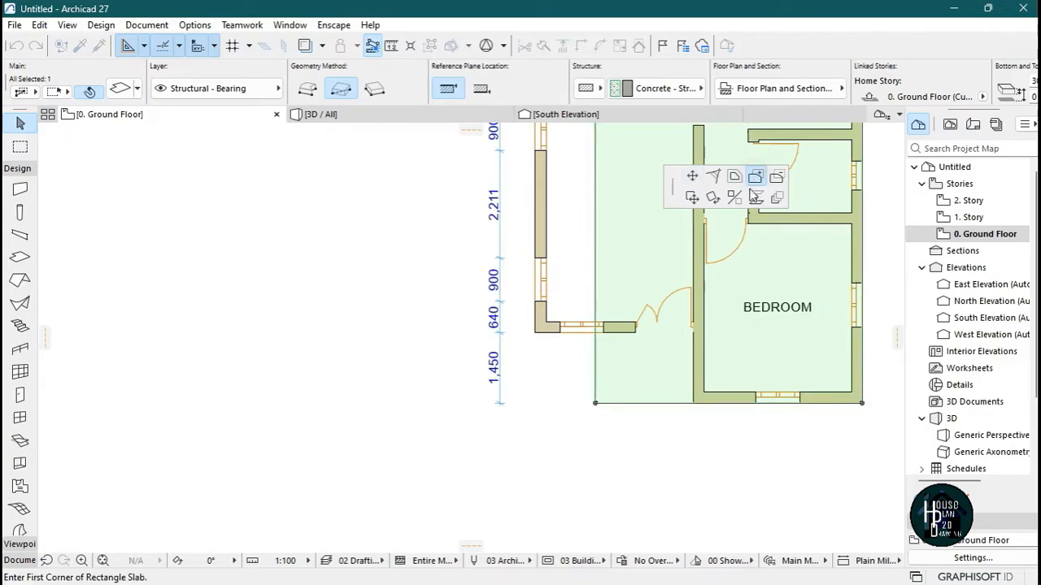
pyautogui.click(594, 406)
pyautogui.scroll(-5, 593, 411)
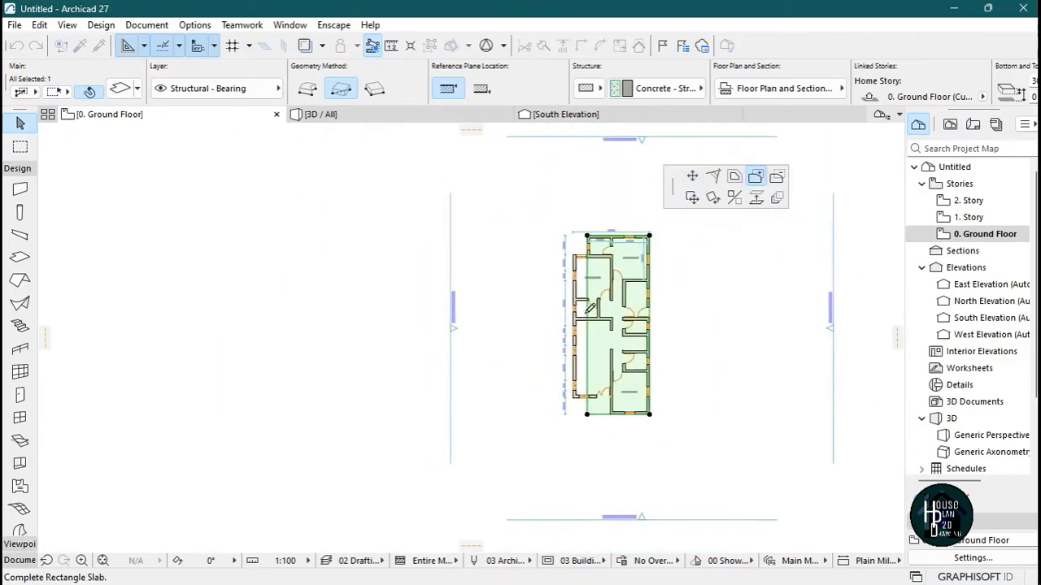
pyautogui.scroll(8, 583, 243)
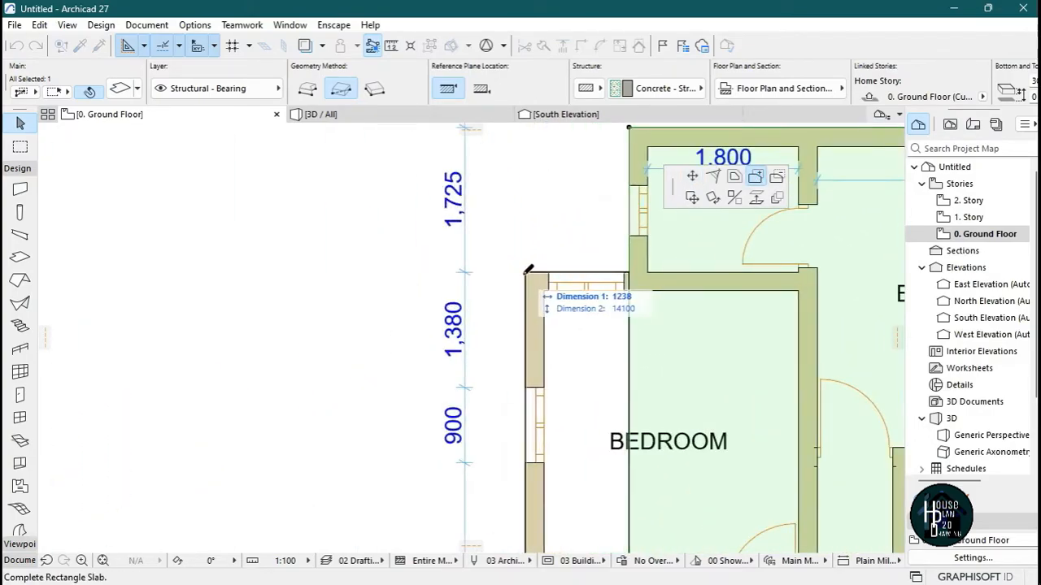
pyautogui.click(566, 344)
# Check the extended slab's outline in the floor plan, and fly around the house in 3D to inspect its edges below the walls.
pyautogui.scroll(-6, 566, 344)
pyautogui.scroll(4, 533, 506)
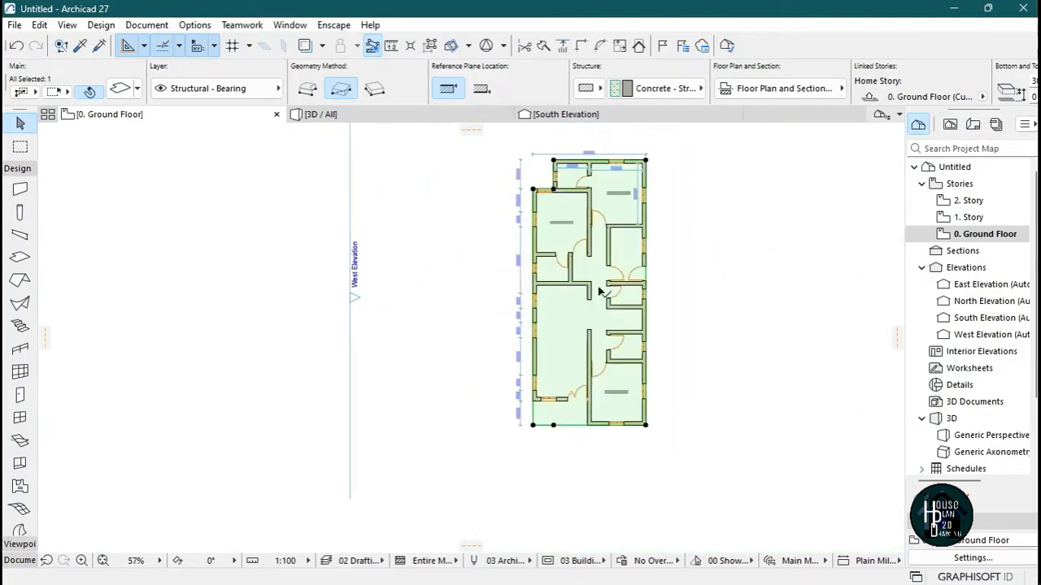
pyautogui.scroll(-4, 551, 425)
pyautogui.scroll(3, 550, 425)
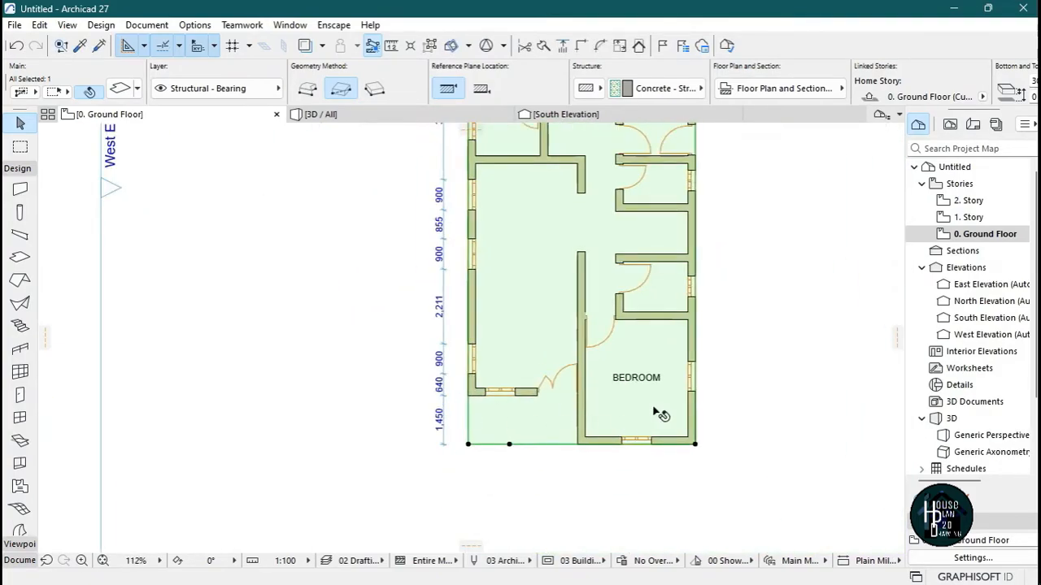
pyautogui.scroll(-2, 619, 425)
pyautogui.scroll(-2, 620, 422)
pyautogui.scroll(2, 629, 367)
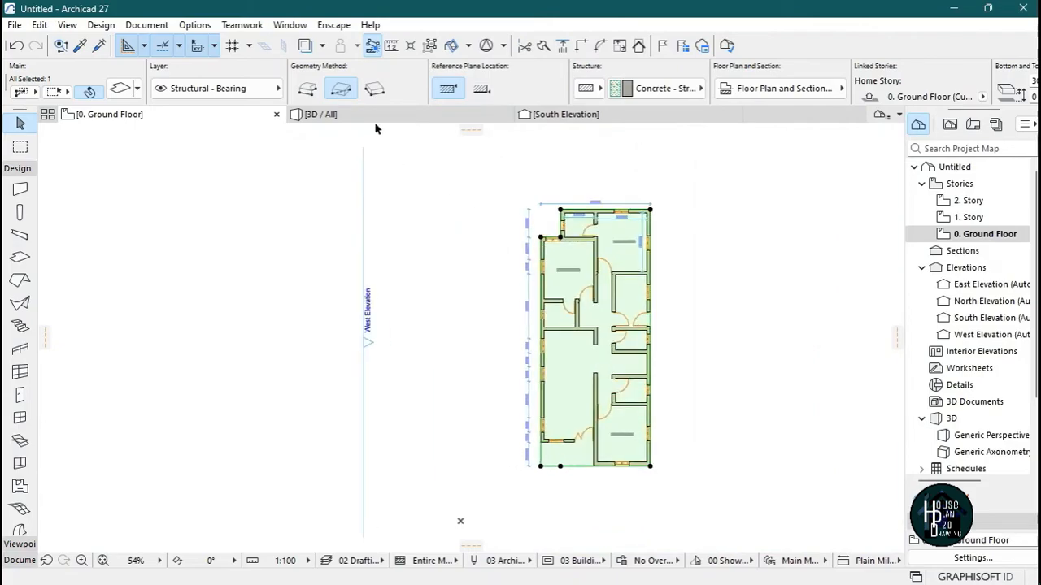
pyautogui.click(377, 114)
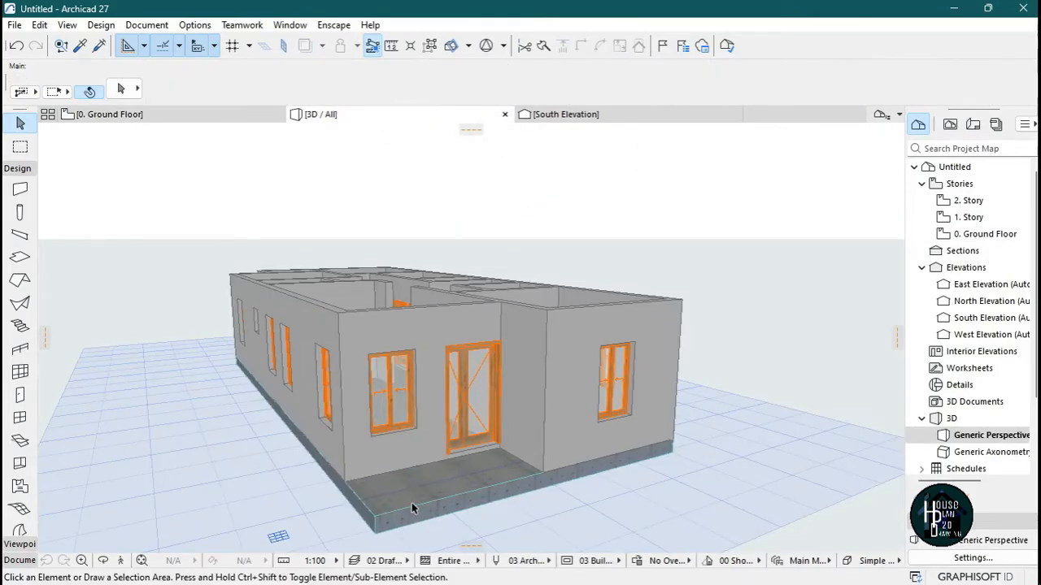
pyautogui.click(122, 561)
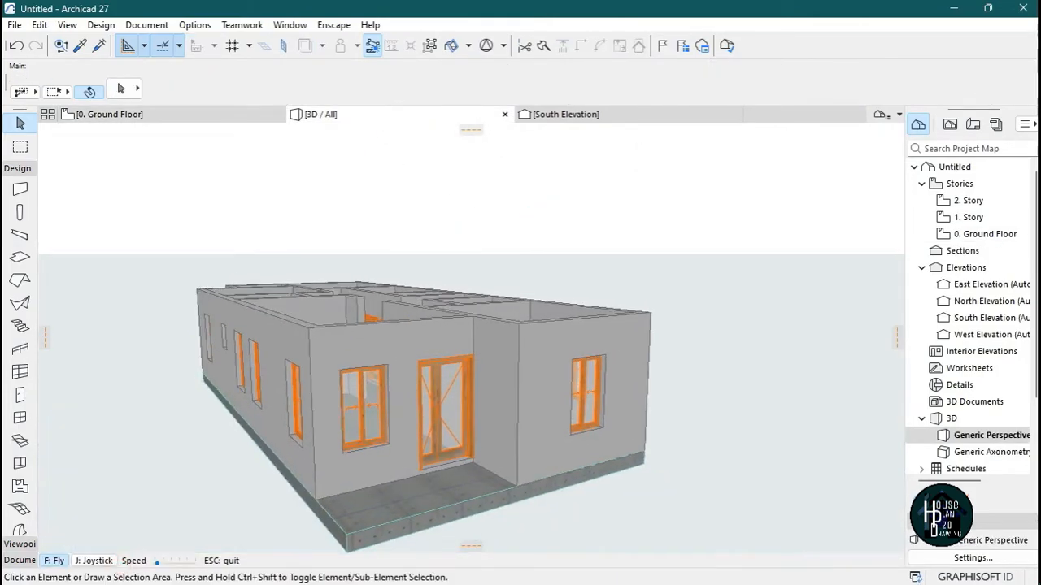
pyautogui.keyDown('shift'); pyautogui.moveTo(325, 325); pyautogui.dragTo(642, 346, button='middle'); pyautogui.keyUp('shift')
pyautogui.keyDown('shift'); pyautogui.moveTo(521, 342); pyautogui.dragTo(780, 325, button='middle'); pyautogui.keyUp('shift')
pyautogui.press('Left')
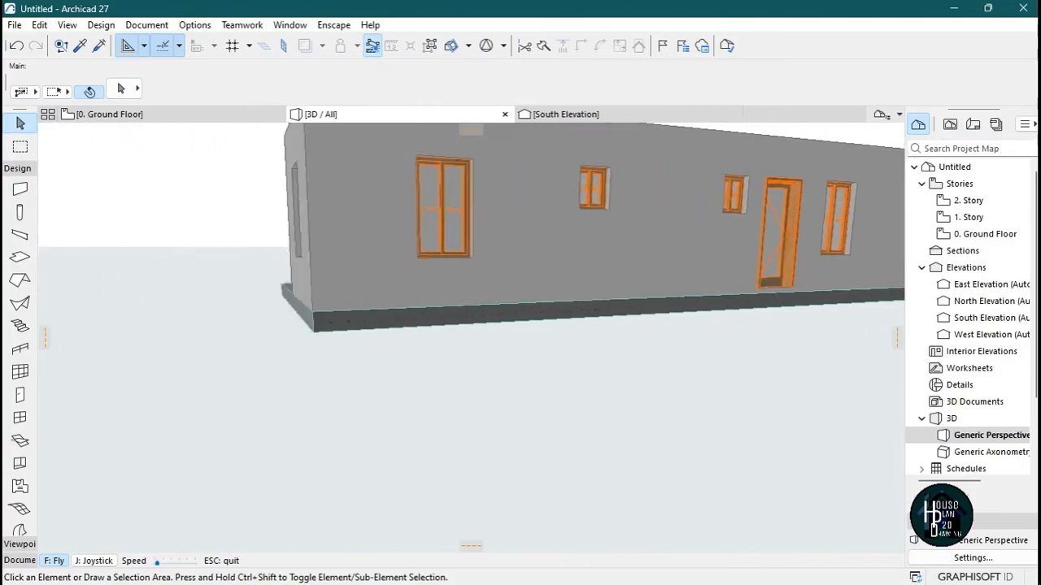
pyautogui.press('Escape')
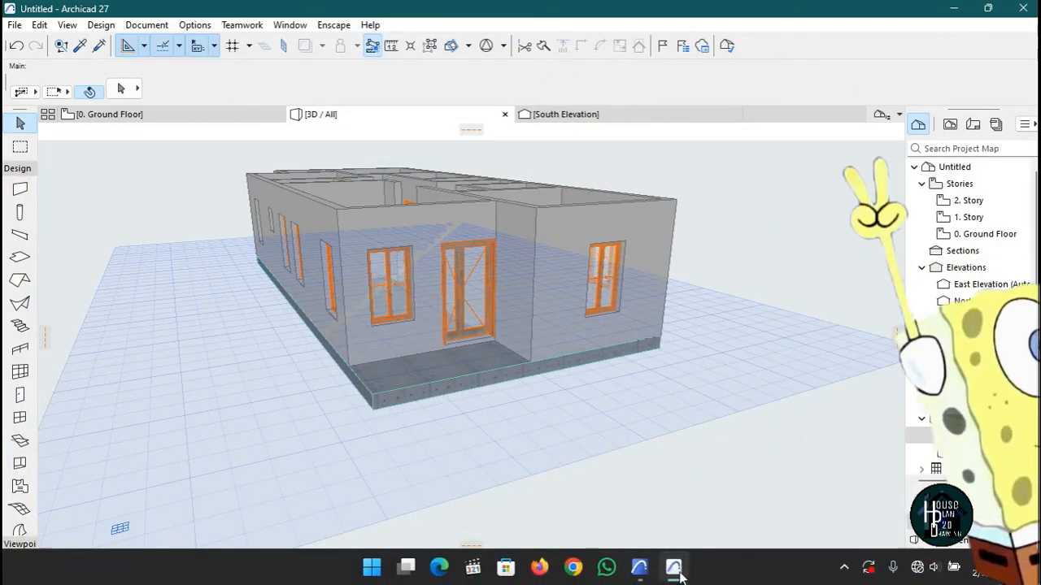
# Look at the front of the Vertex Manor reference model, and return to the untitled house's 3D view.
pyautogui.click(645, 569)
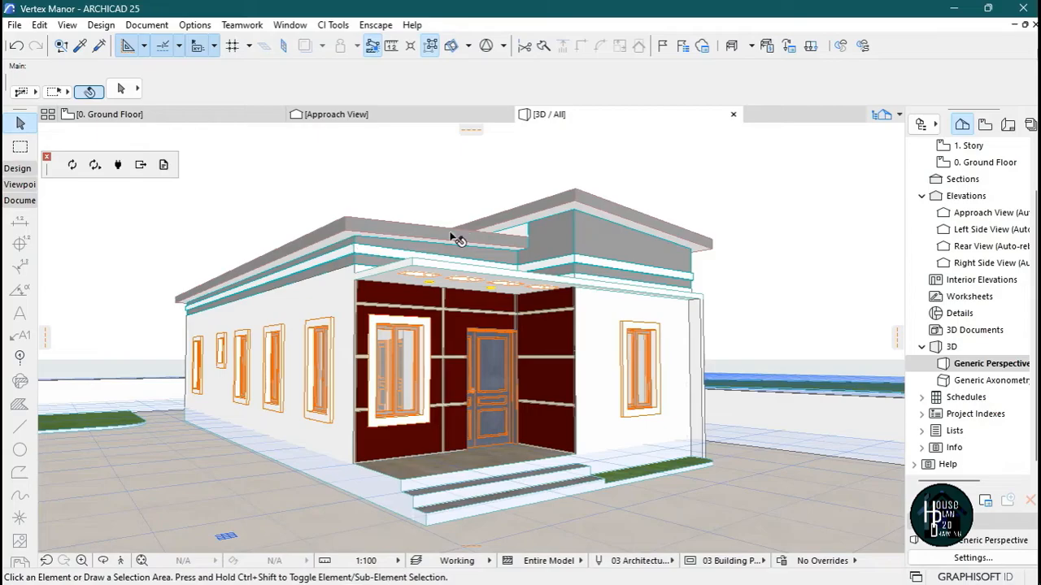
pyautogui.click(943, 8)
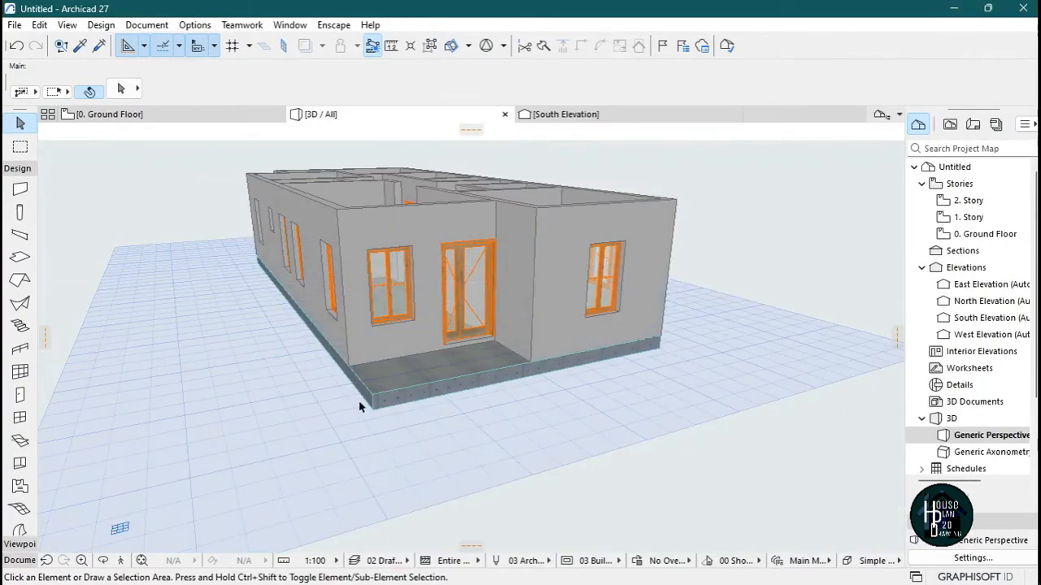
pyautogui.moveTo(411, 346); pyautogui.dragTo(409, 359, button='middle')
# Create a new, non-duplicated complex profile named "A Parapet Wall" in the Structural Brick folder.
pyautogui.click(203, 26)
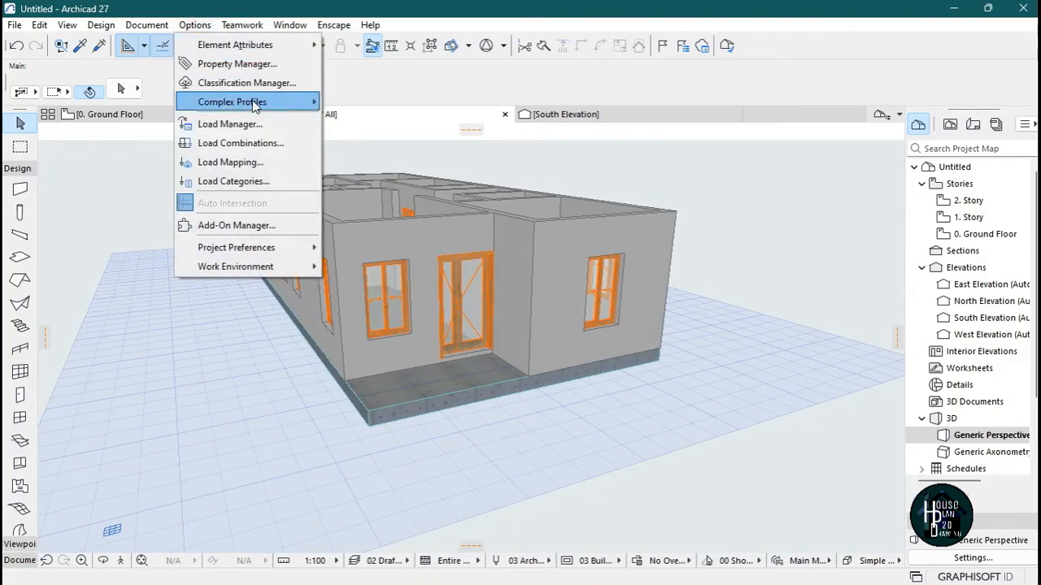
pyautogui.moveTo(251, 101)
pyautogui.click(436, 107)
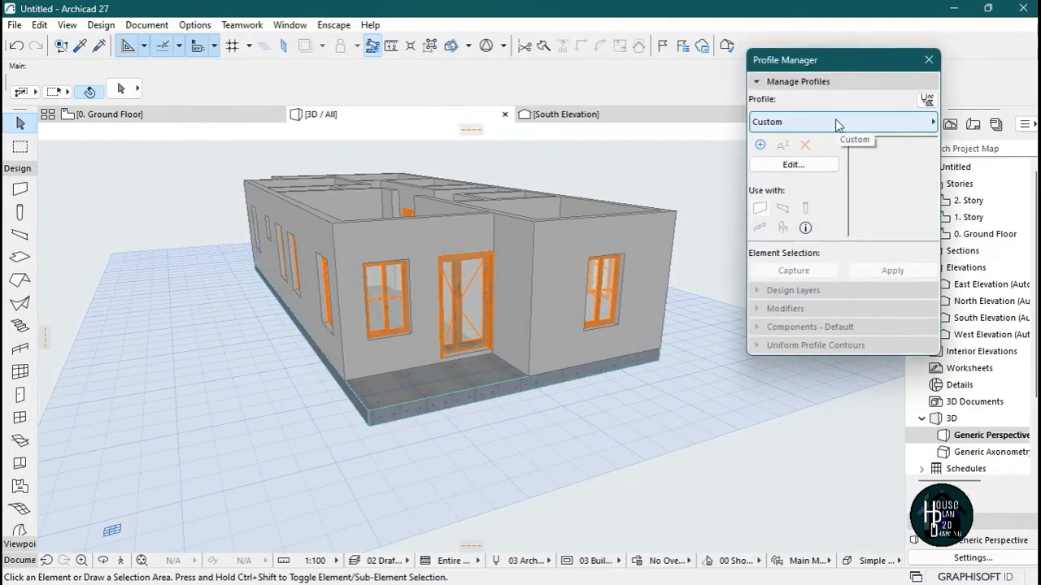
pyautogui.click(760, 147)
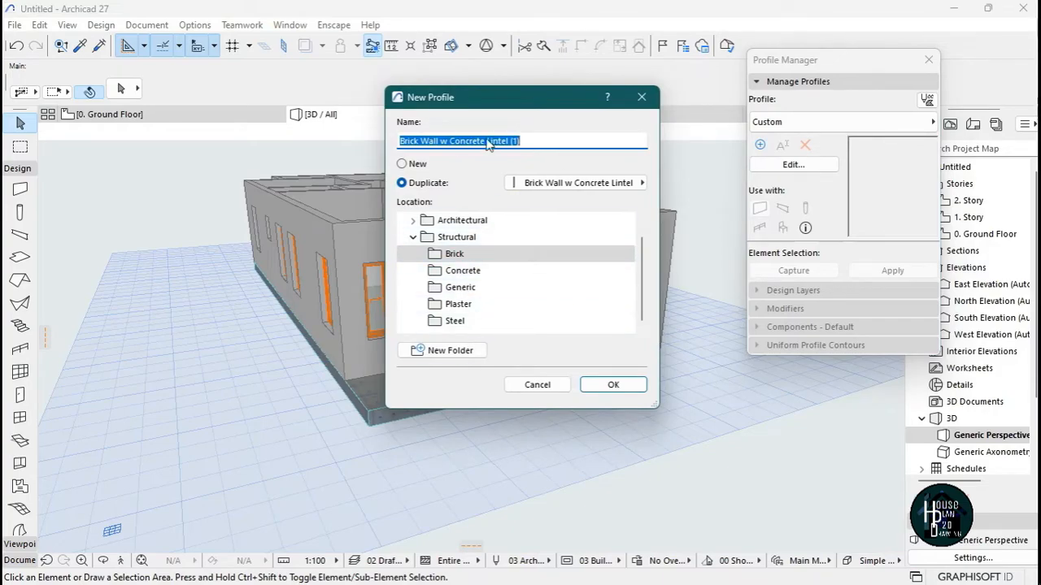
pyautogui.click(416, 166)
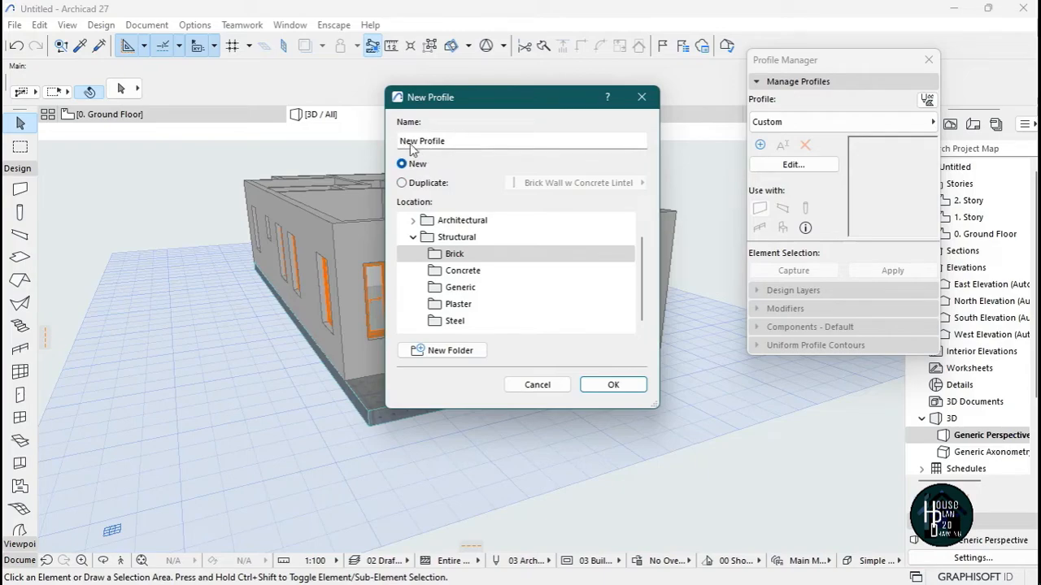
pyautogui.moveTo(471, 143); pyautogui.dragTo(400, 144)
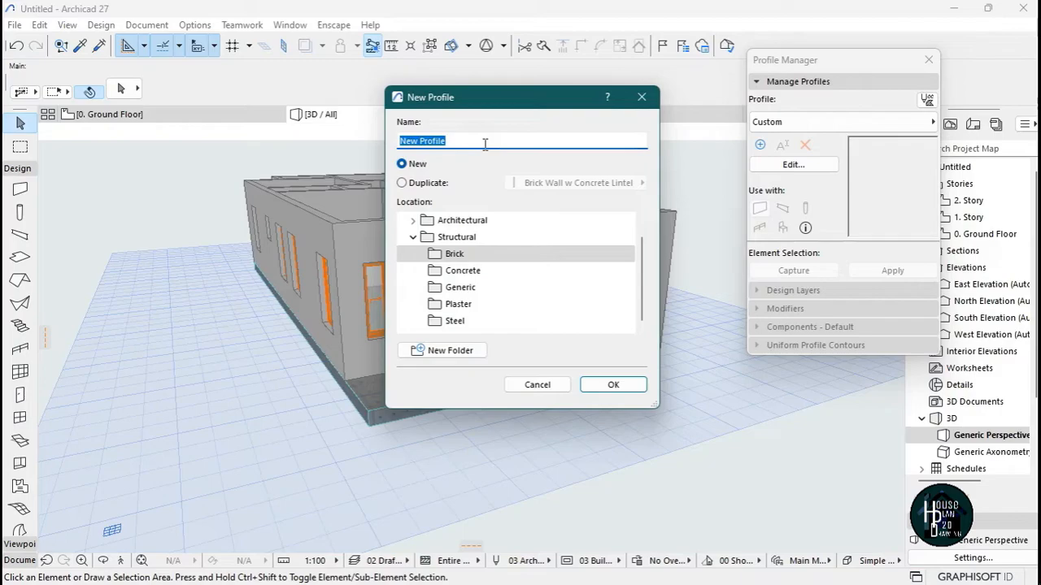
pyautogui.write('A Parapet Wall')
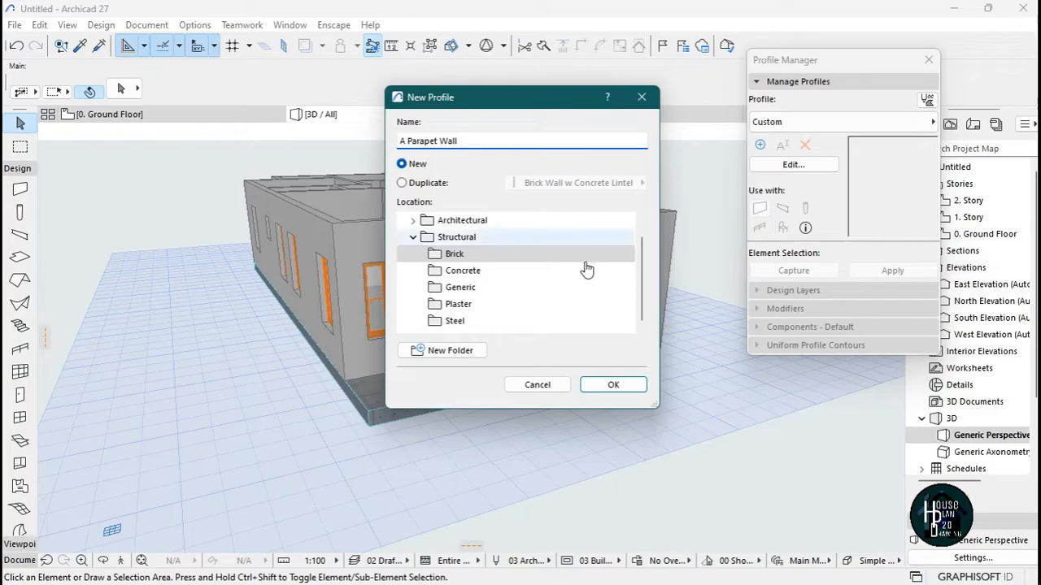
pyautogui.click(613, 385)
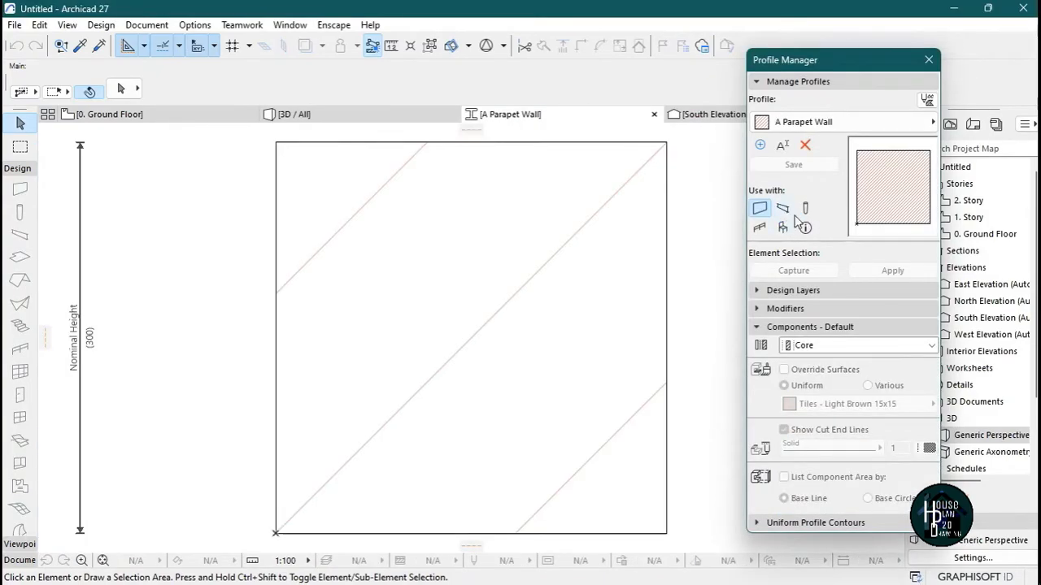
# Make the parapet profile usable with beams instead of walls, and delete its default square fill.
pyautogui.click(779, 209)
pyautogui.click(761, 210)
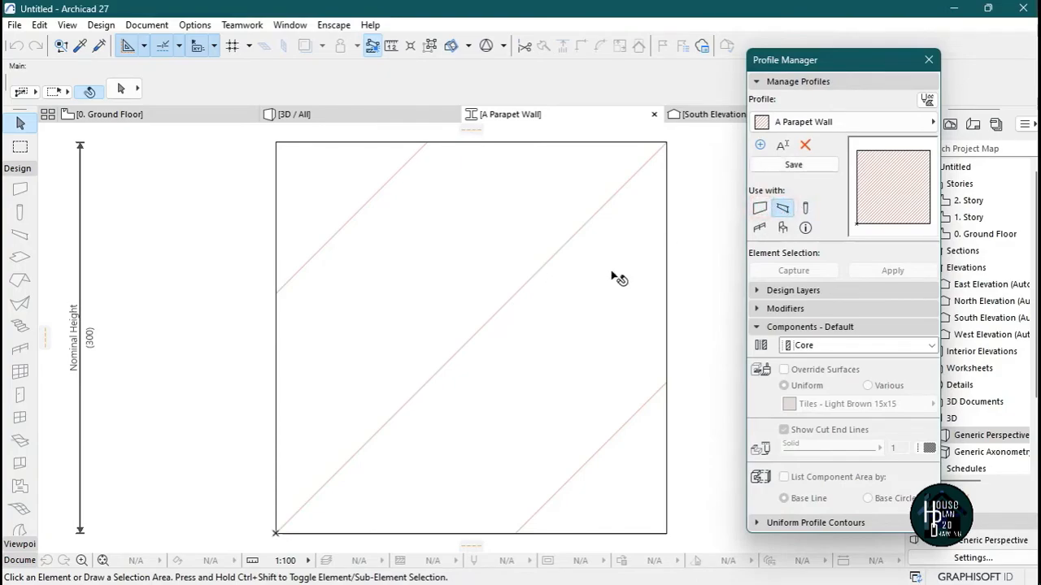
pyautogui.scroll(-7, 609, 275)
pyautogui.click(407, 173)
pyautogui.click(627, 379)
pyautogui.press('Delete')
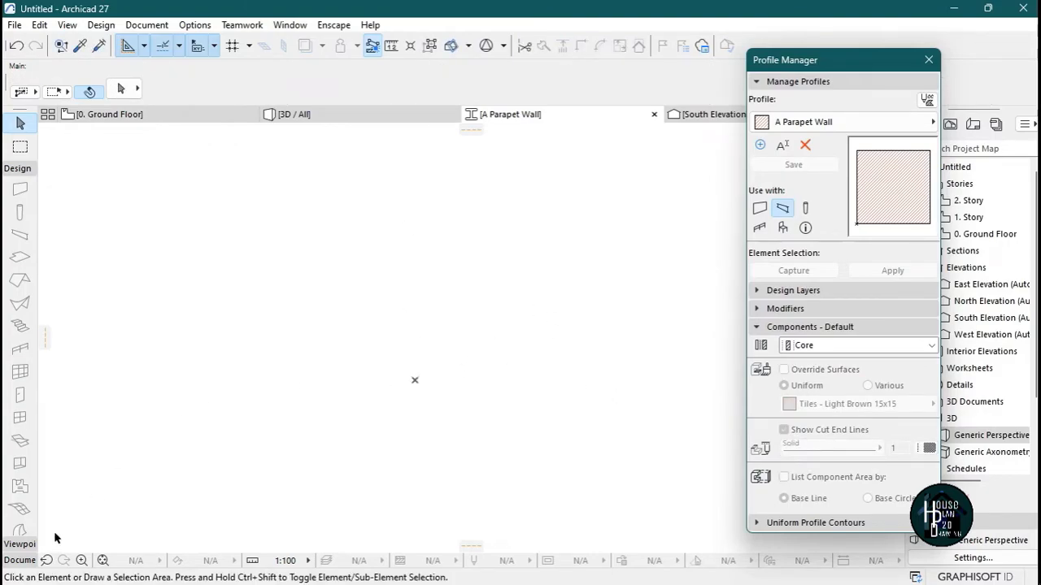
# Set up the Line tool with pen 1 and the polyline geometry method.
pyautogui.click(18, 560)
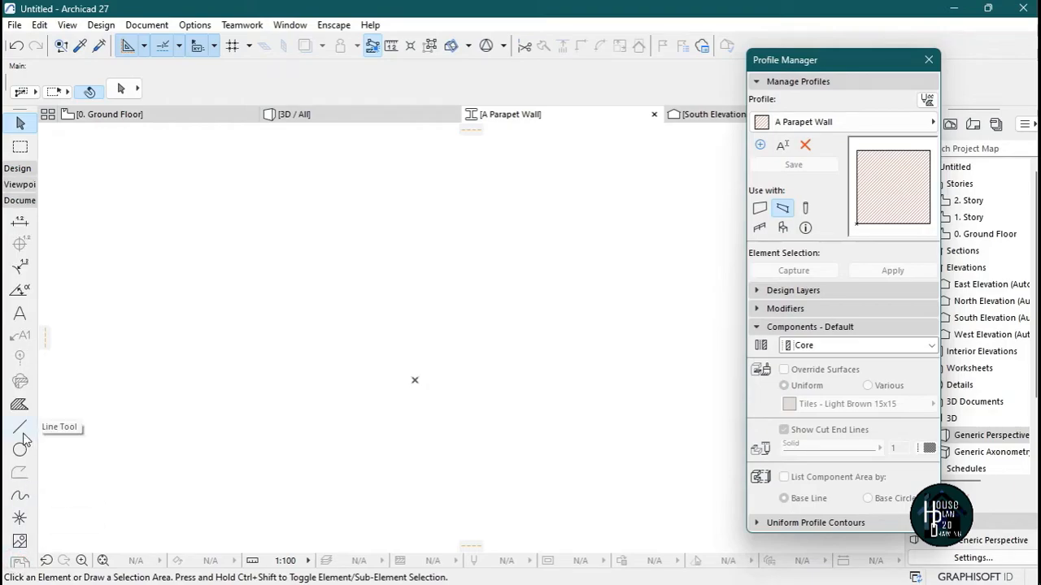
pyautogui.click(22, 435)
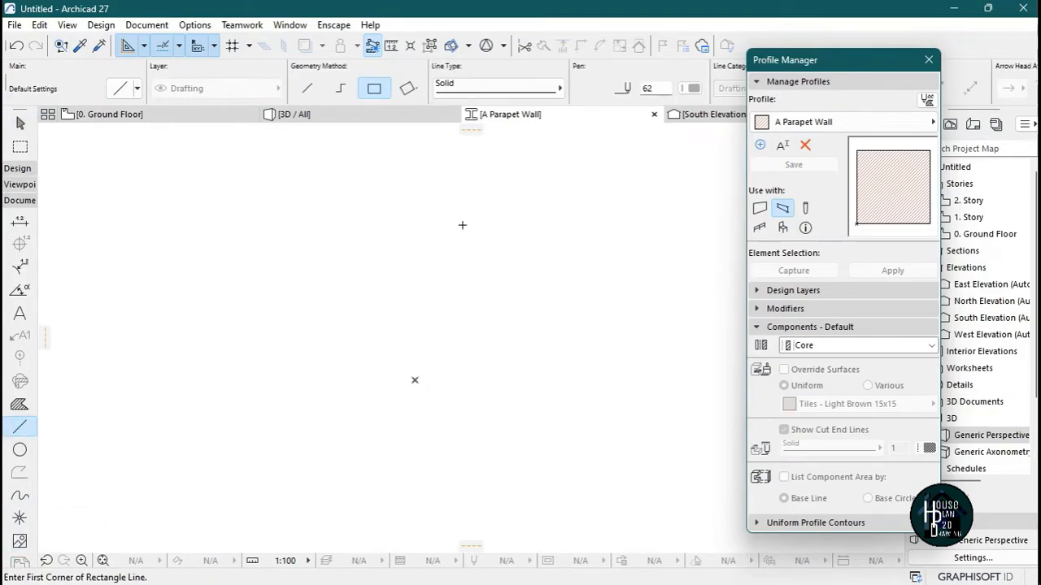
pyautogui.click(689, 88)
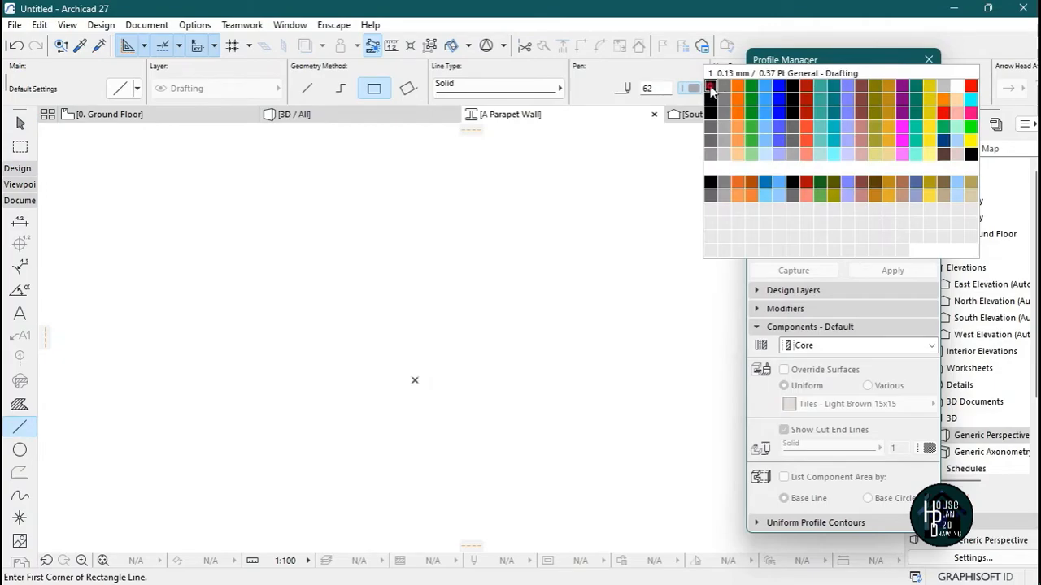
pyautogui.click(710, 90)
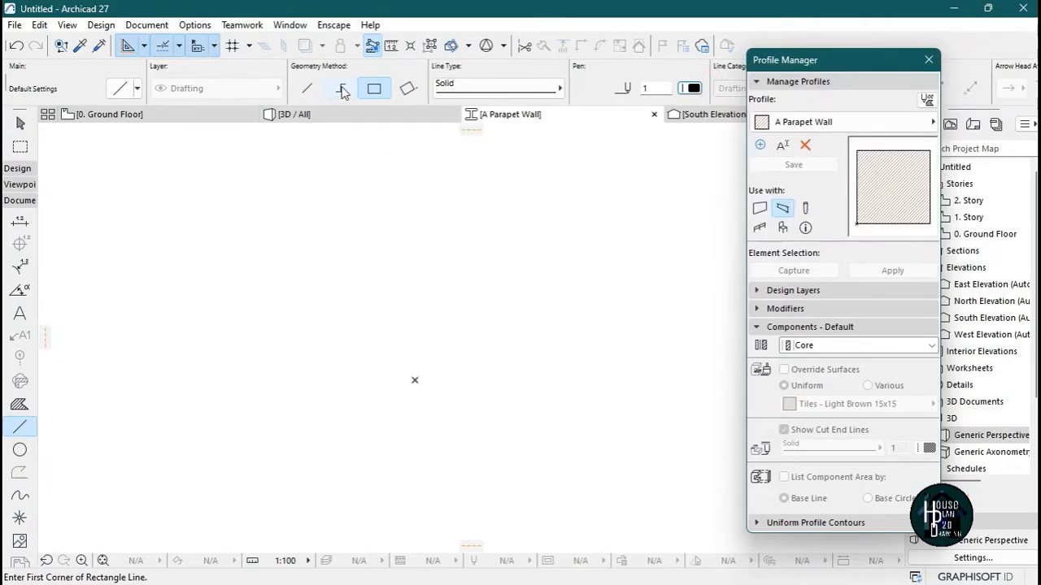
pyautogui.click(341, 91)
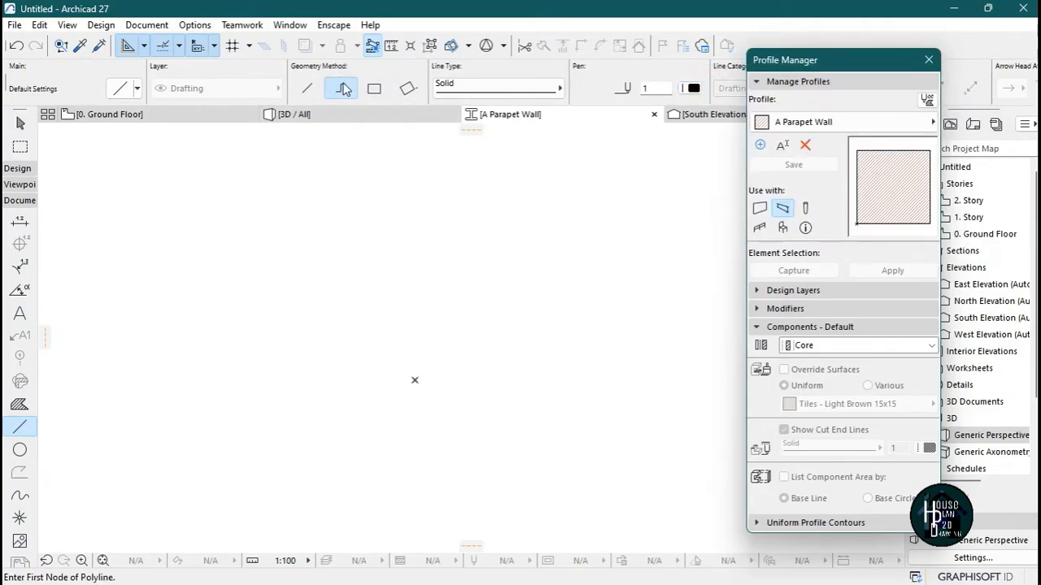
pyautogui.click(361, 93)
pyautogui.click(340, 89)
# Draw a closed rectangular polyline 750 high and 225 wide, starting upward from the profile origin.
pyautogui.click(419, 379)
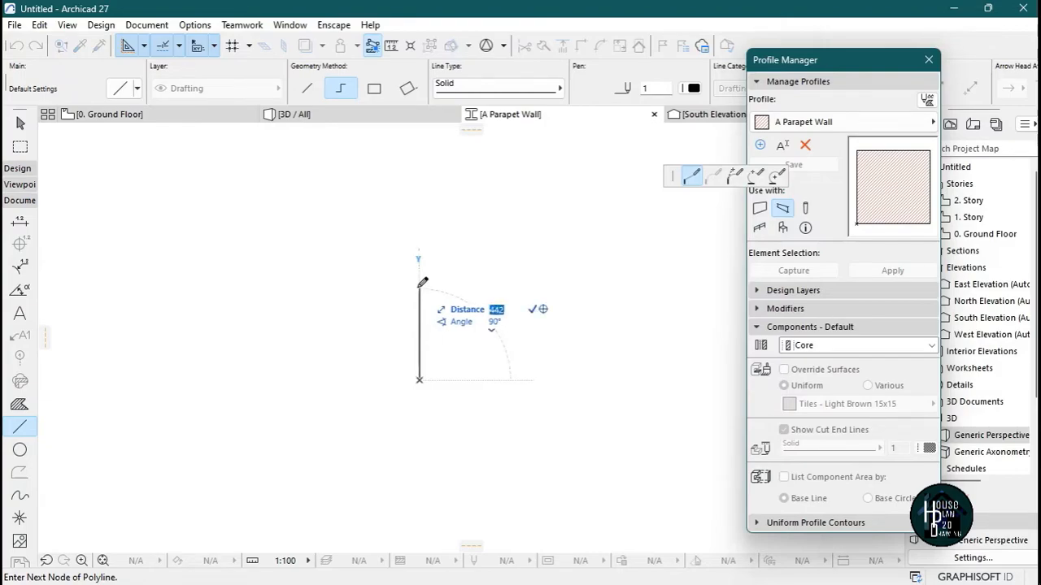
pyautogui.write('750')
pyautogui.press('Return')
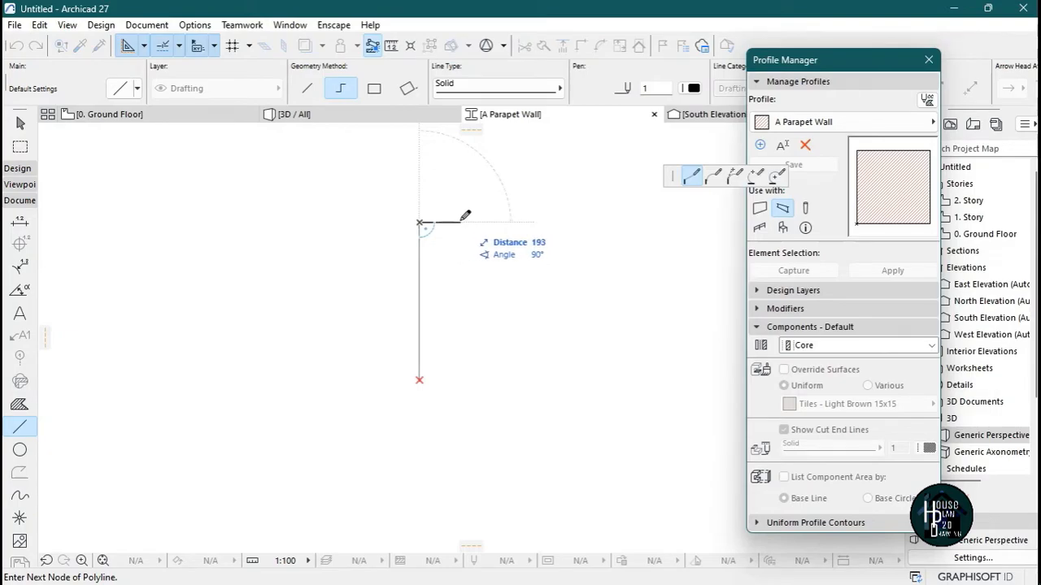
pyautogui.write('225')
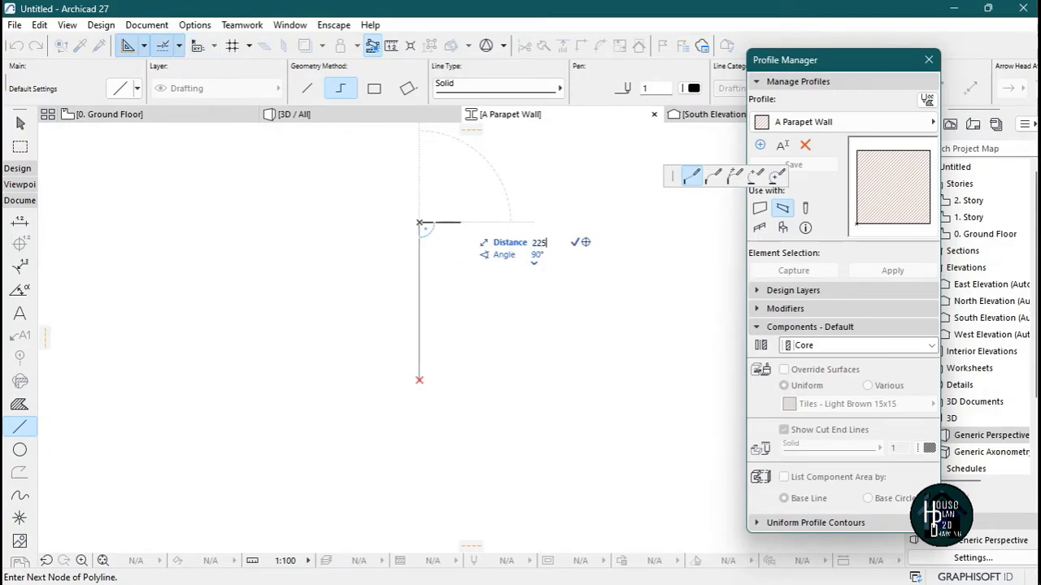
pyautogui.press('Return')
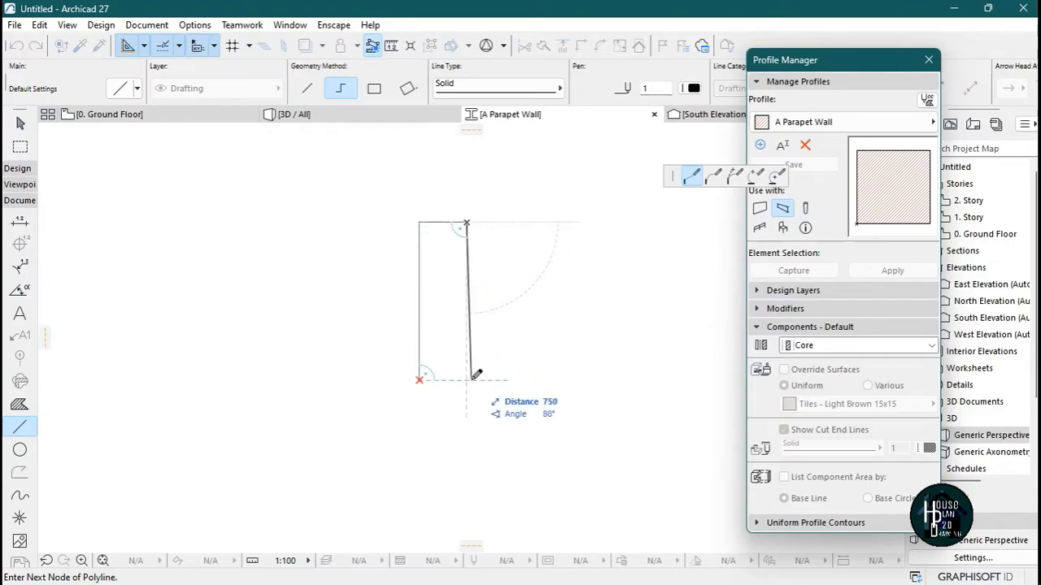
pyautogui.scroll(5, 439, 369)
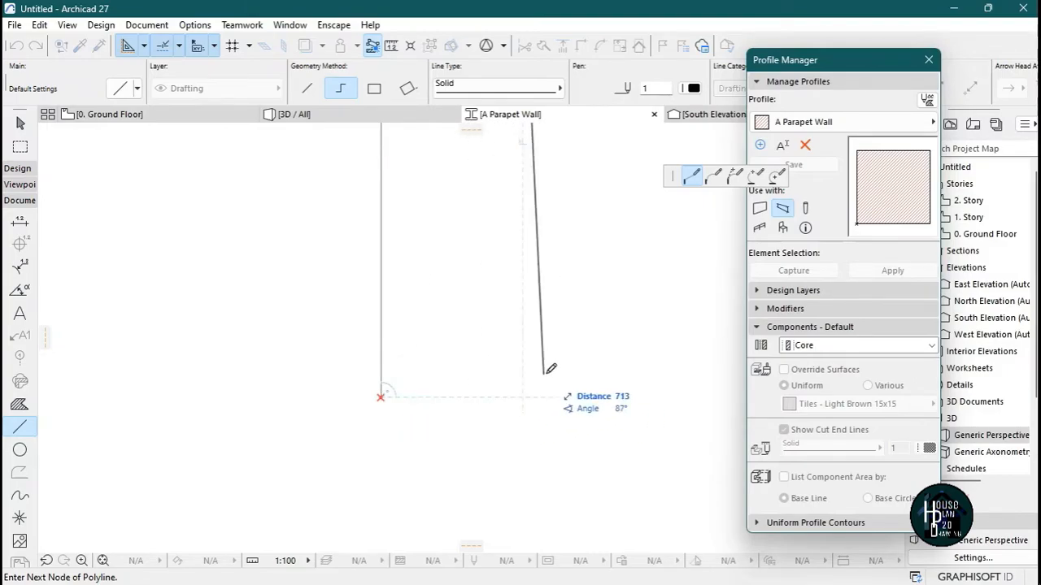
pyautogui.click(523, 398)
pyautogui.click(380, 398)
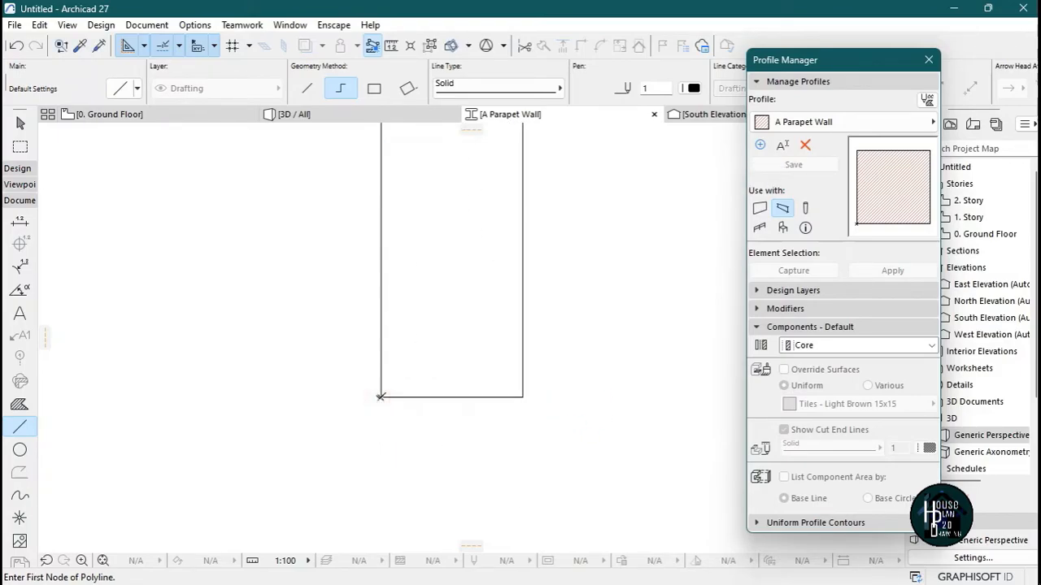
# Draw a small rectangular ledge as an open polyline projecting outward from the profile's left edge, just below its top corner.
pyautogui.click(380, 398)
pyautogui.scroll(-2, 409, 411)
pyautogui.scroll(-2, 452, 397)
pyautogui.scroll(2, 410, 374)
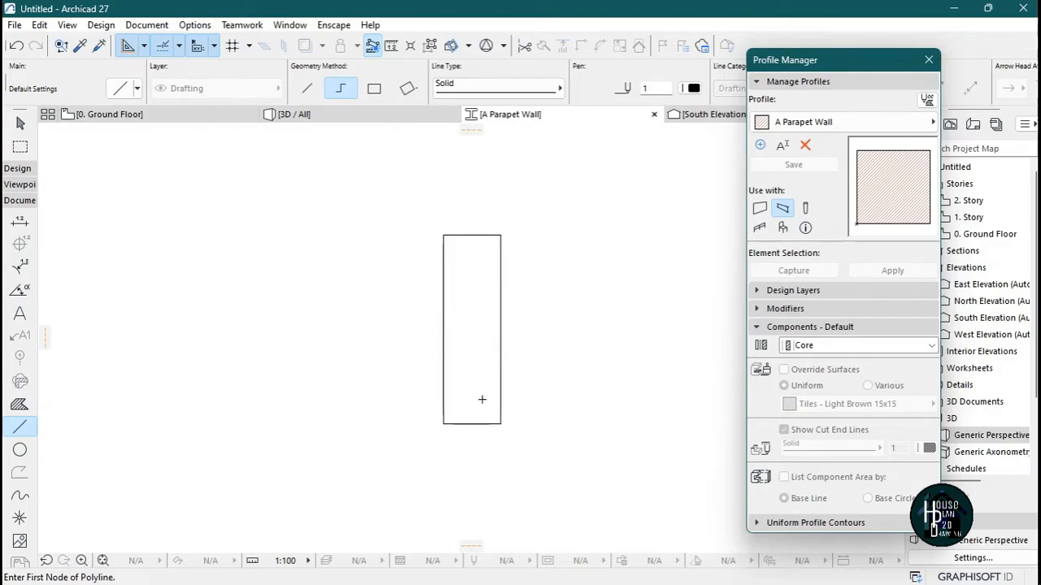
pyautogui.scroll(3, 451, 230)
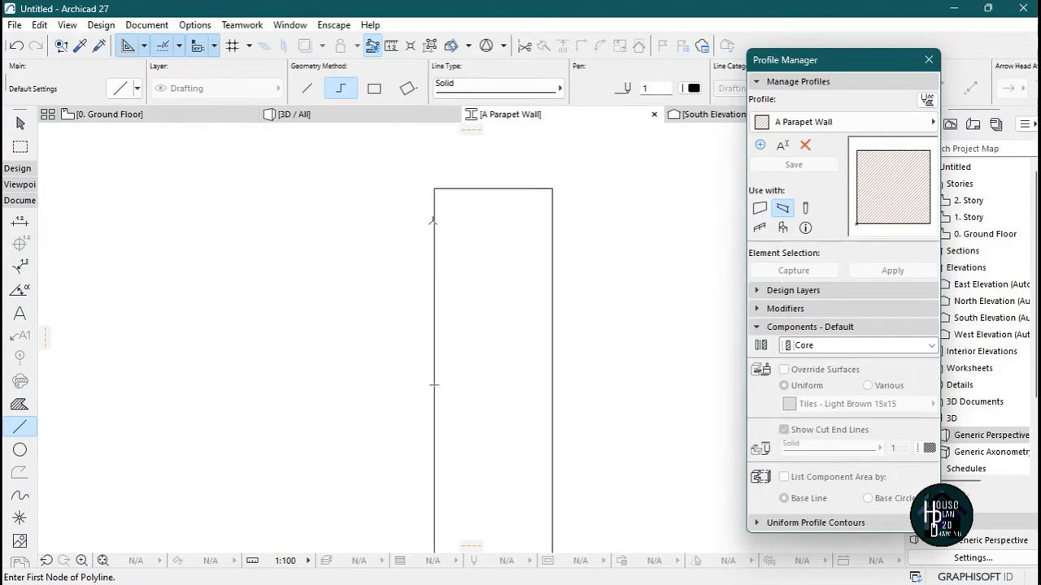
pyautogui.click(435, 214)
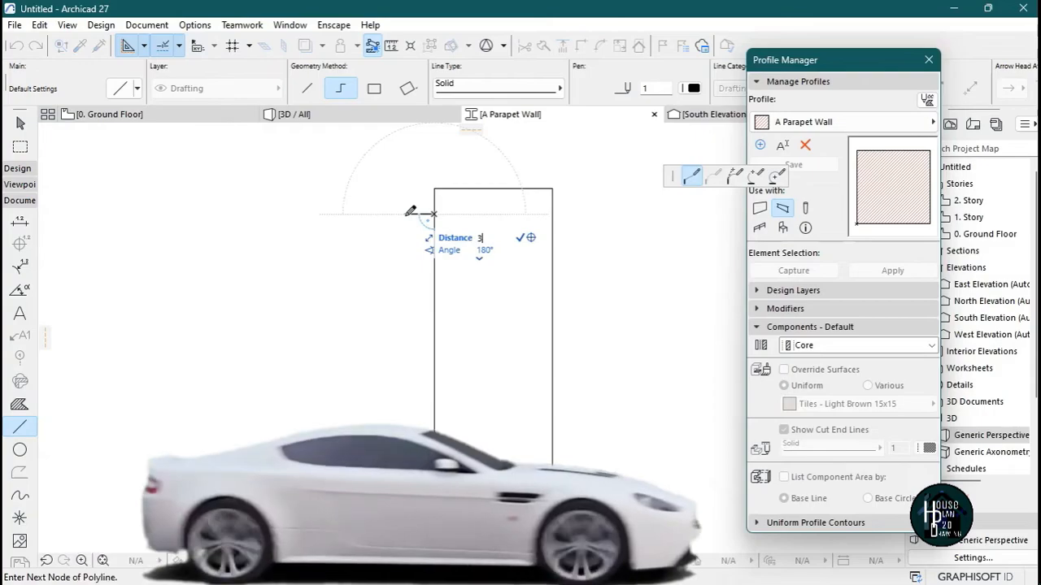
pyautogui.click(419, 214)
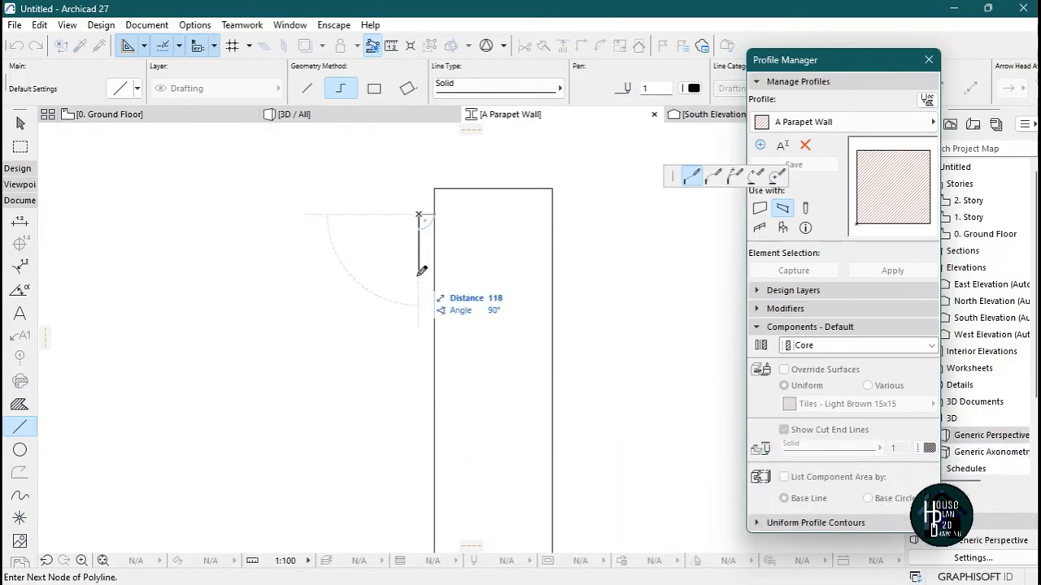
pyautogui.write('7')
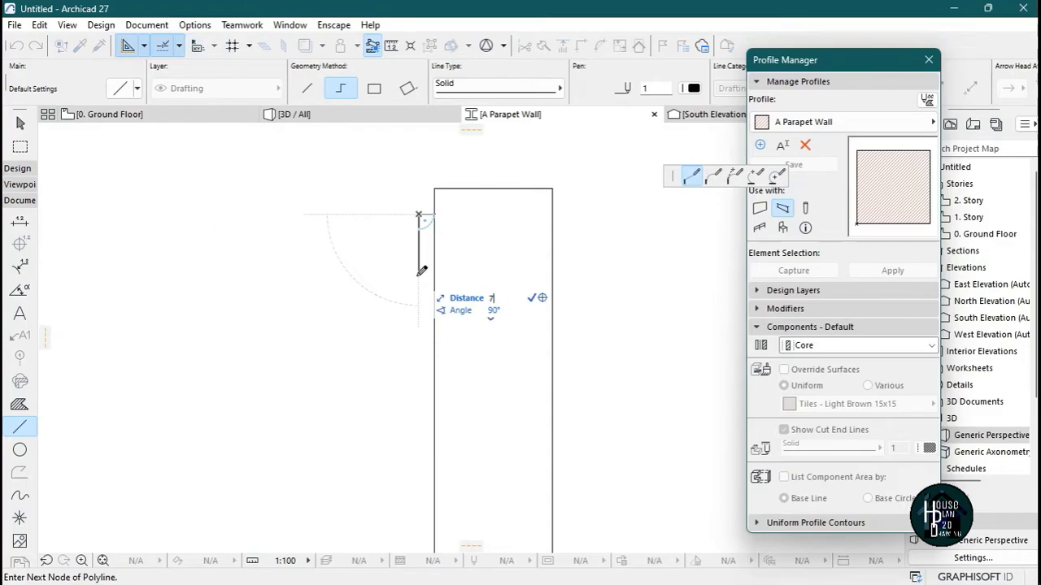
pyautogui.press('Return')
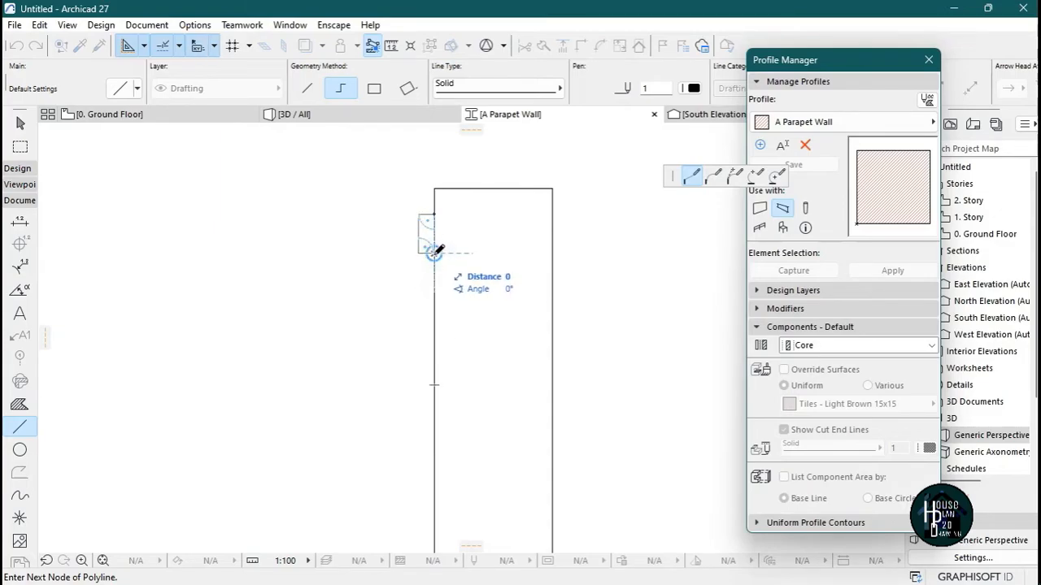
pyautogui.doubleClick(438, 254)
# Select the ledge polyline and suspend grouping so that its individual lines can be edited separately.
pyautogui.scroll(-2, 469, 227)
pyautogui.scroll(2, 469, 248)
pyautogui.scroll(-1, 468, 250)
pyautogui.scroll(2, 500, 216)
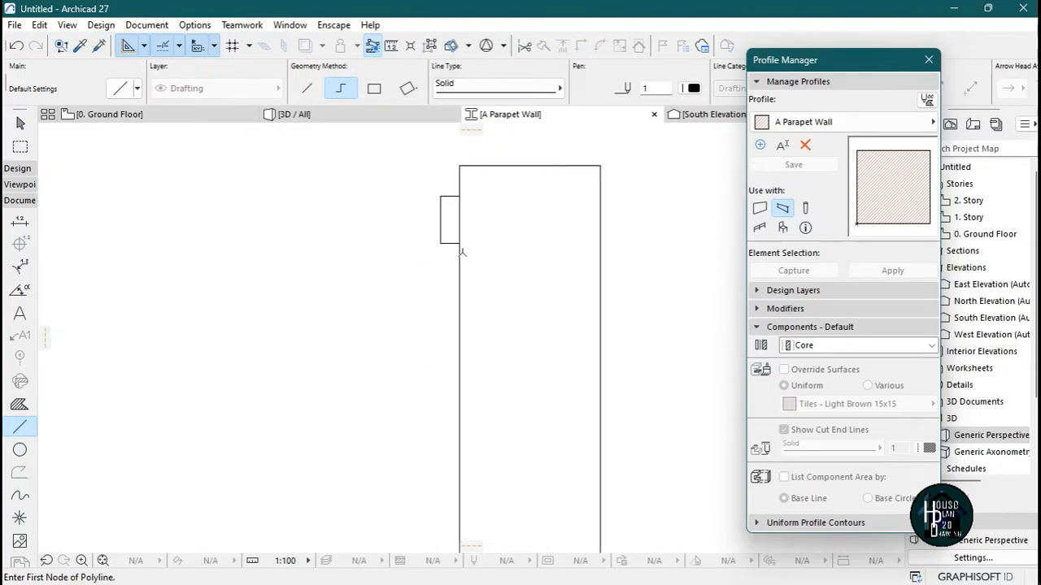
pyautogui.press('Escape')
pyautogui.click(440, 230)
pyautogui.press('Escape')
pyautogui.moveTo(462, 252); pyautogui.dragTo(436, 233, button='middle')
pyautogui.click(430, 227)
pyautogui.scroll(-1, 413, 260)
pyautogui.scroll(3, 385, 217)
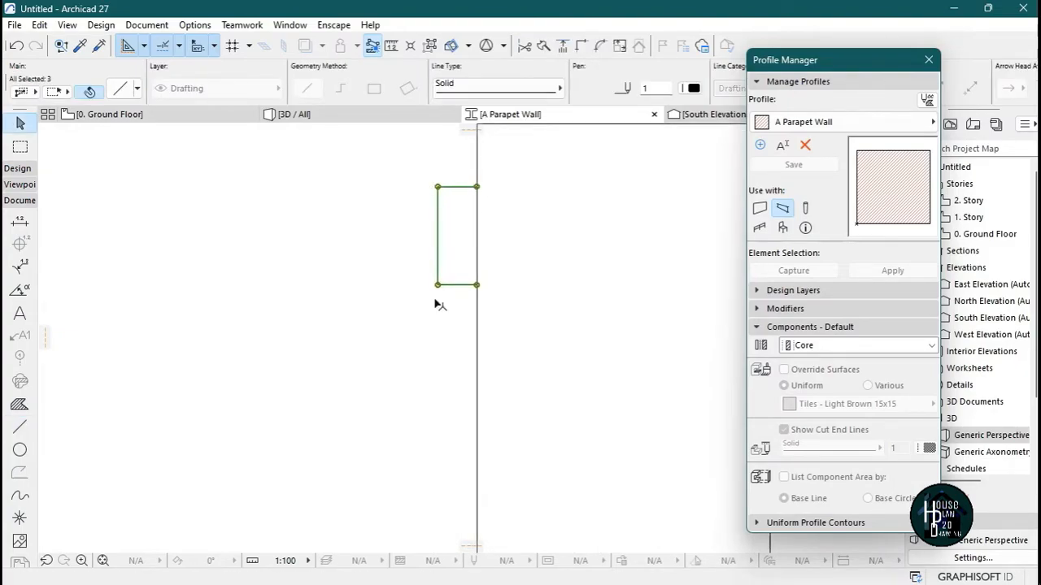
pyautogui.scroll(-3, 481, 276)
pyautogui.scroll(4, 458, 316)
pyautogui.scroll(-4, 481, 268)
pyautogui.scroll(3, 477, 271)
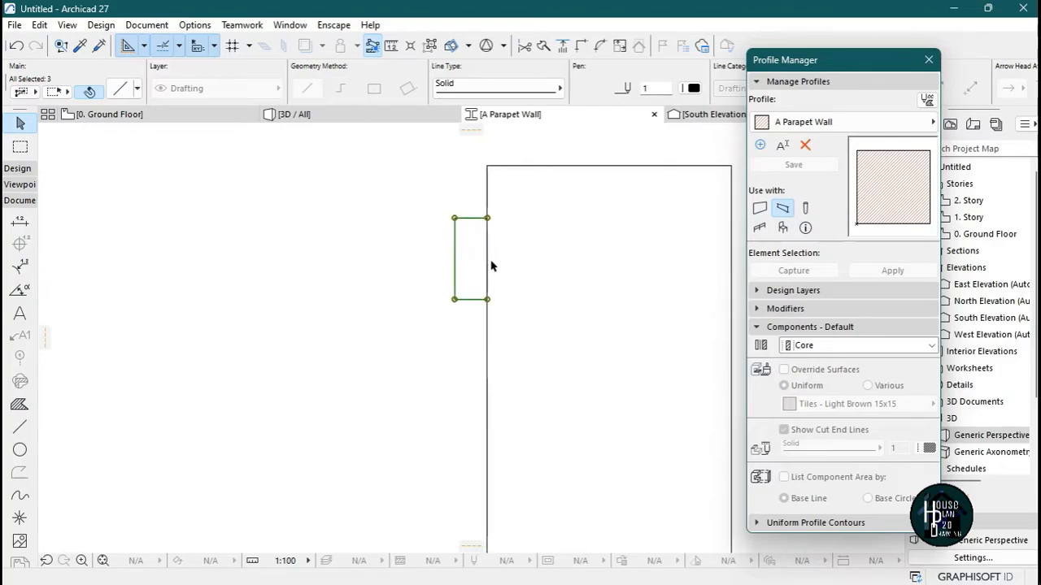
pyautogui.click(430, 45)
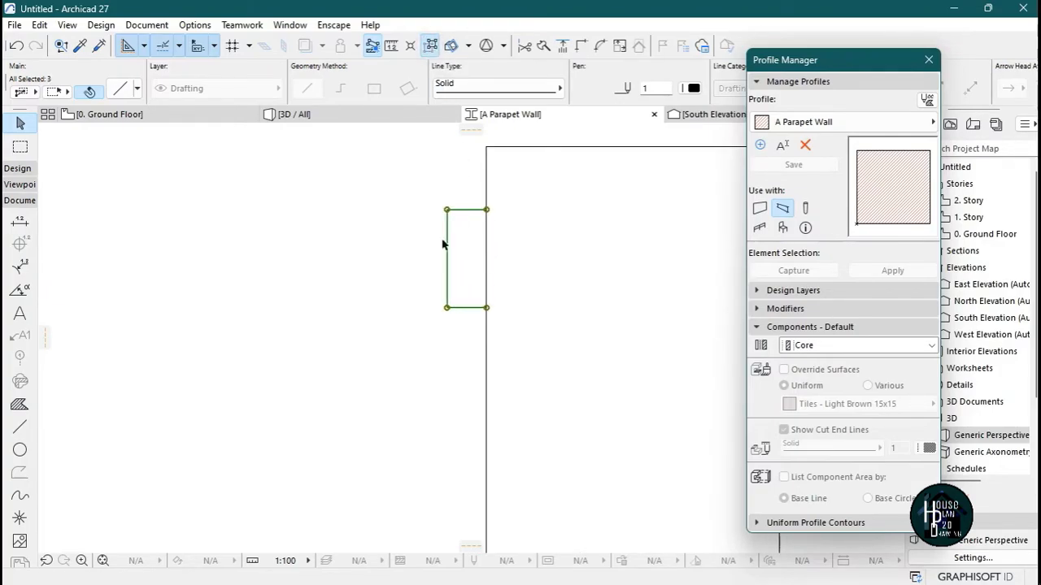
pyautogui.click(447, 279)
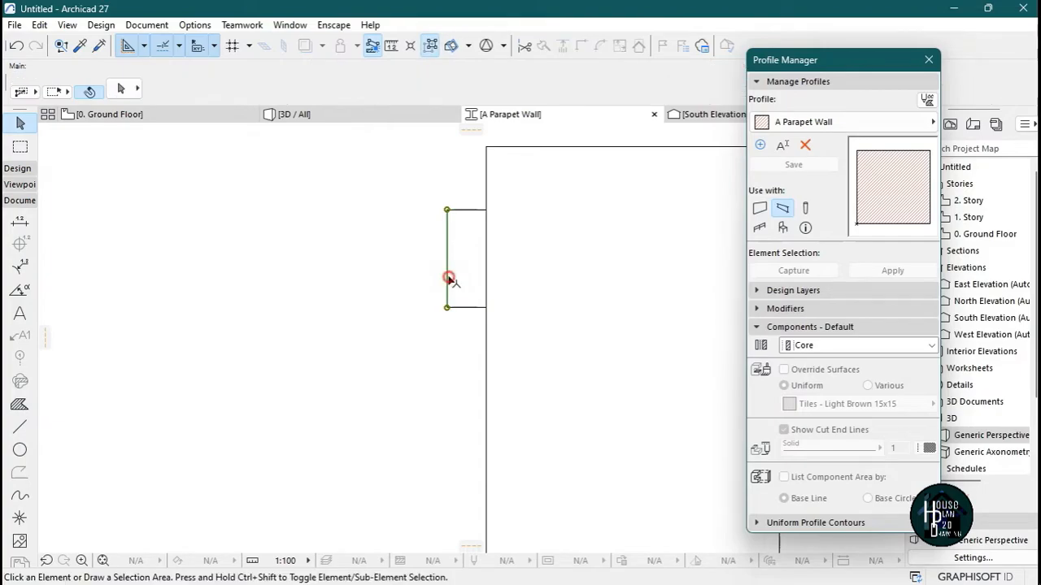
pyautogui.click(467, 211)
pyautogui.press('Escape')
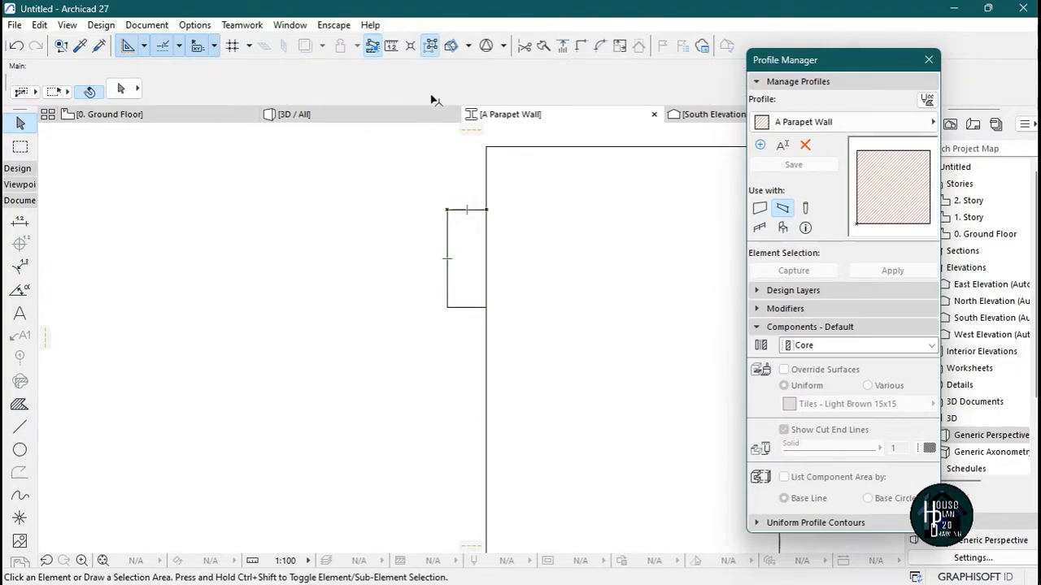
# Stretch the lower end of the ledge's outer vertical line straight down to make the ledge taller.
pyautogui.click(448, 230)
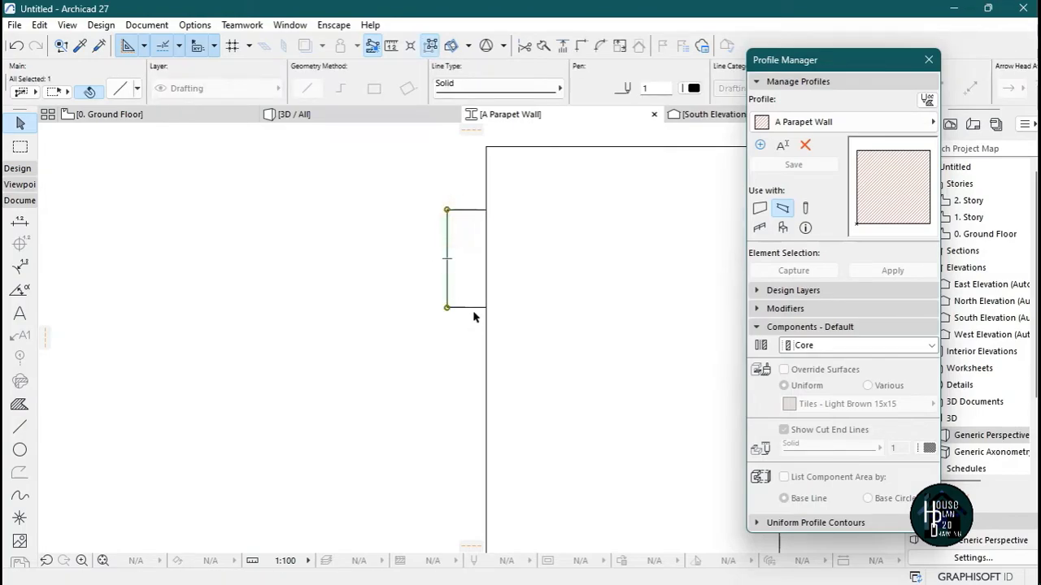
pyautogui.click(467, 315)
pyautogui.click(448, 291)
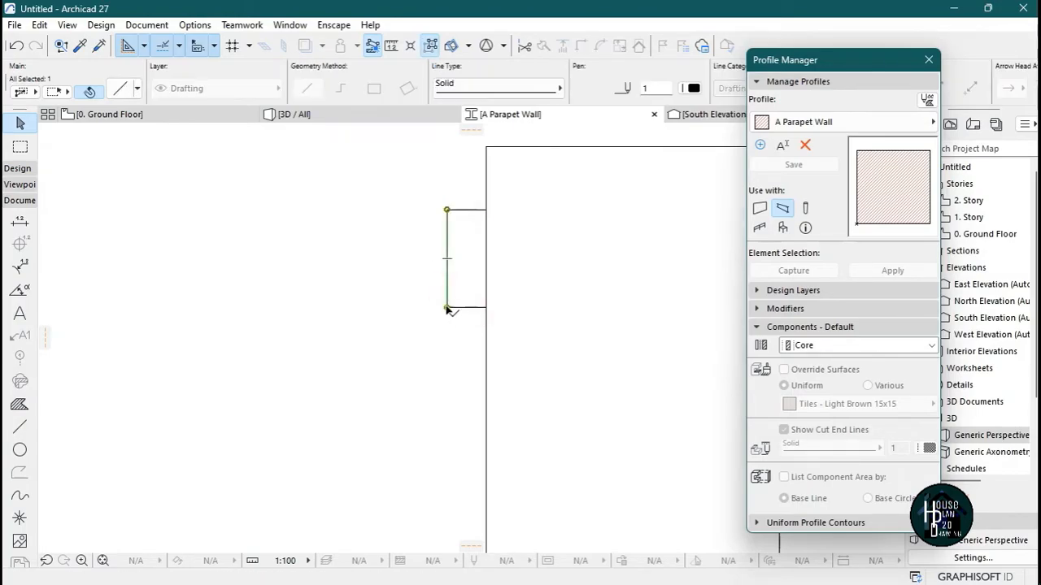
pyautogui.click(447, 307)
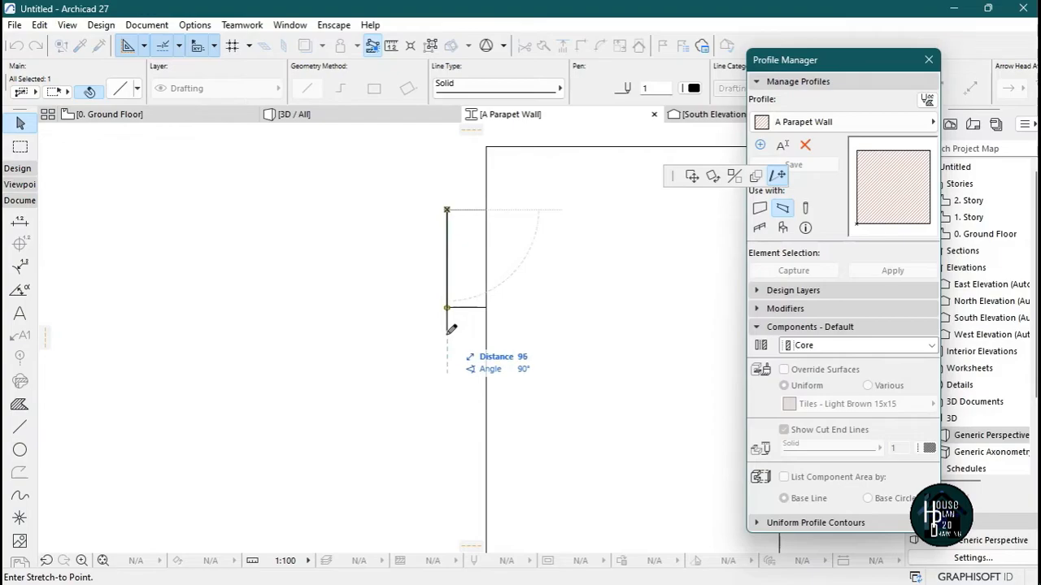
pyautogui.click(446, 340)
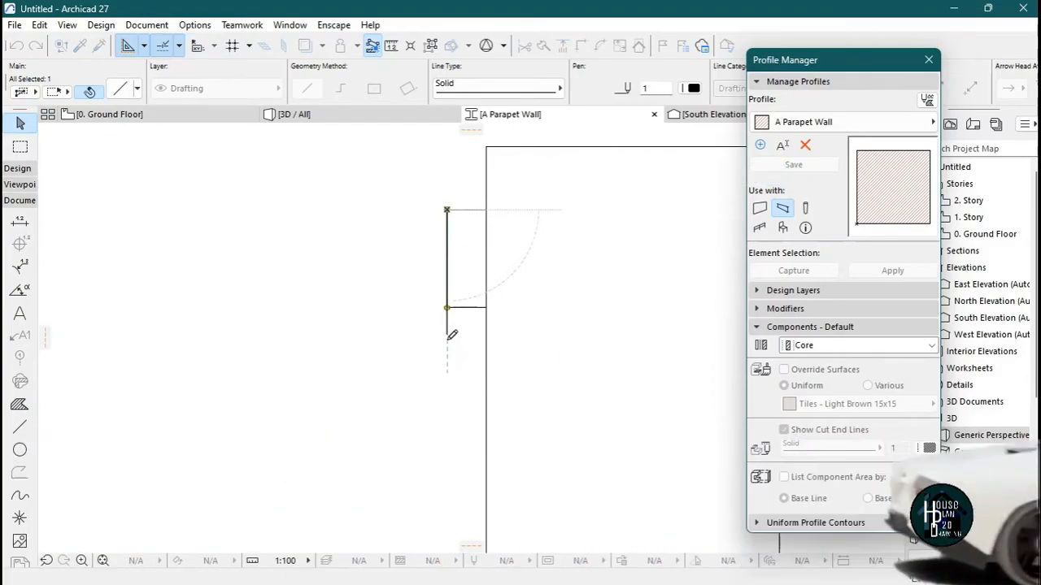
pyautogui.click(454, 380)
# Lower both ends of the ledge's bottom line so that it closes the ledge at the extended vertical line's end.
pyautogui.click(461, 308)
pyautogui.click(447, 307)
pyautogui.click(446, 340)
pyautogui.click(486, 309)
pyautogui.click(486, 340)
pyautogui.click(504, 282)
# Mirror a copy of the ledge's three lines to the profile's opposite side, about a vertical axis through the top edge's midpoint.
pyautogui.scroll(-4, 516, 278)
pyautogui.moveTo(548, 369); pyautogui.dragTo(506, 348, button='middle')
pyautogui.scroll(2, 497, 266)
pyautogui.scroll(1, 504, 267)
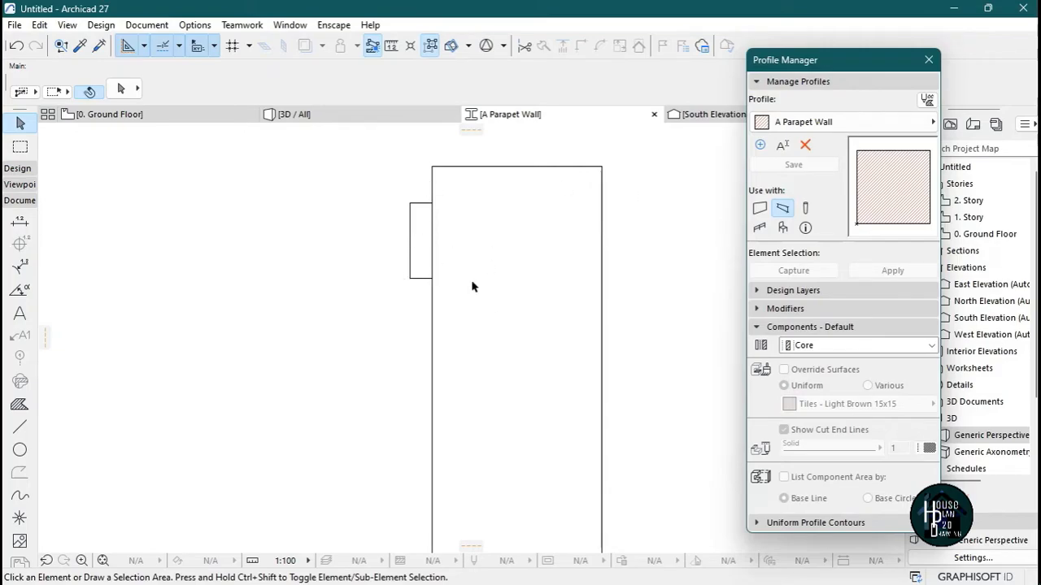
pyautogui.click(385, 169)
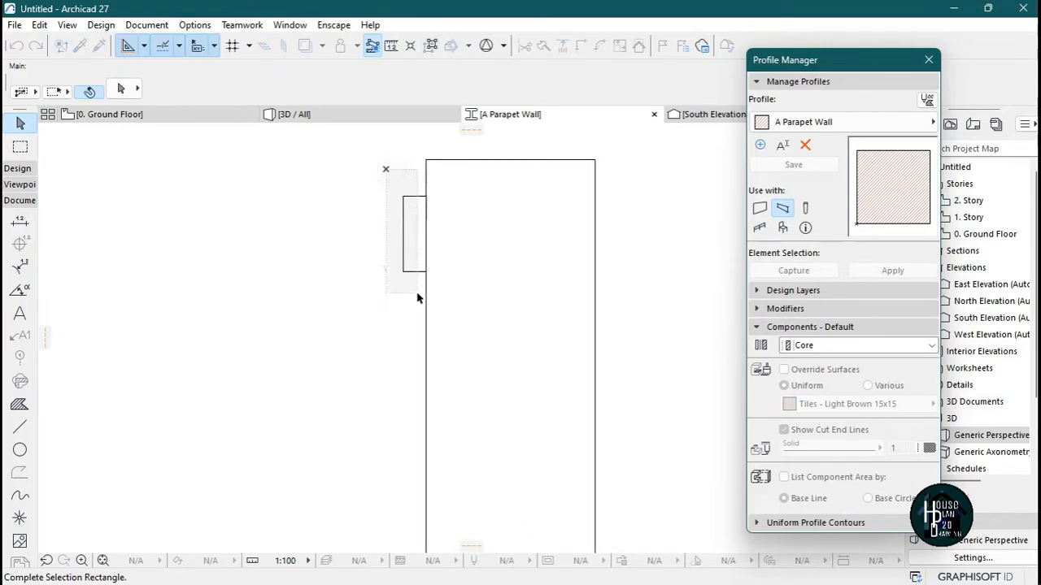
pyautogui.click(416, 299)
pyautogui.scroll(-2, 569, 269)
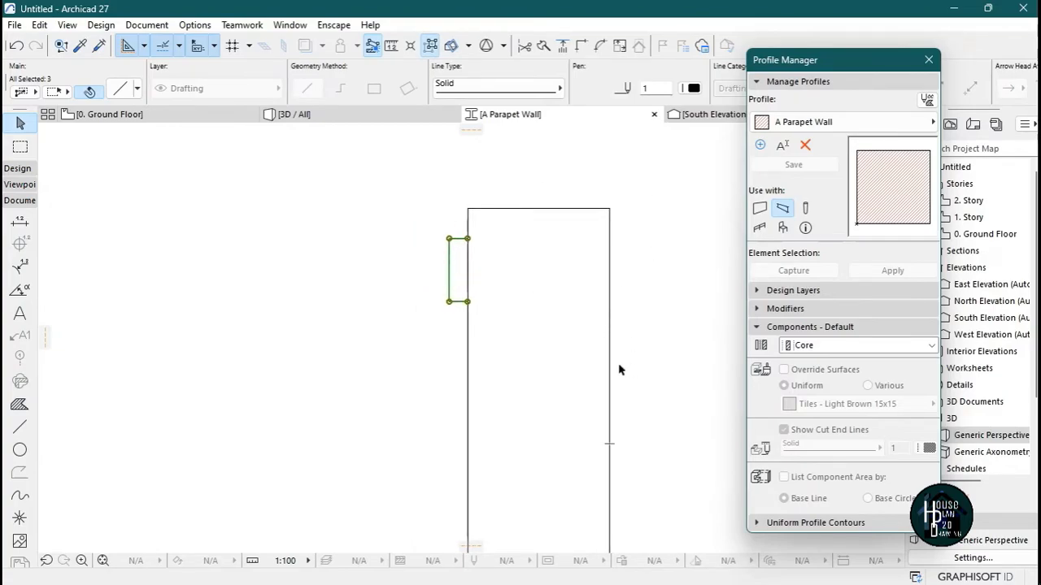
pyautogui.rightClick(469, 239)
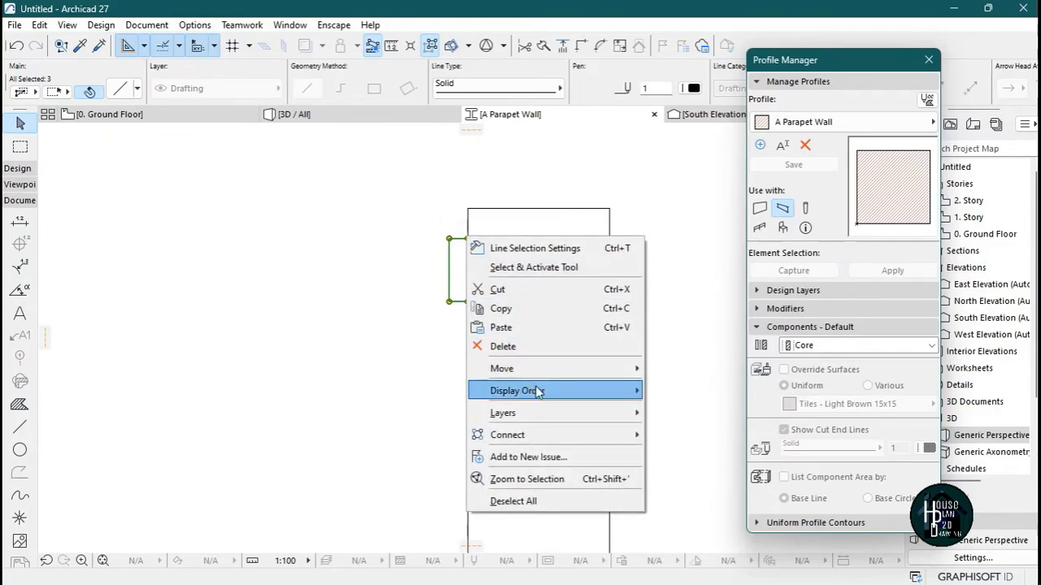
pyautogui.moveTo(544, 378)
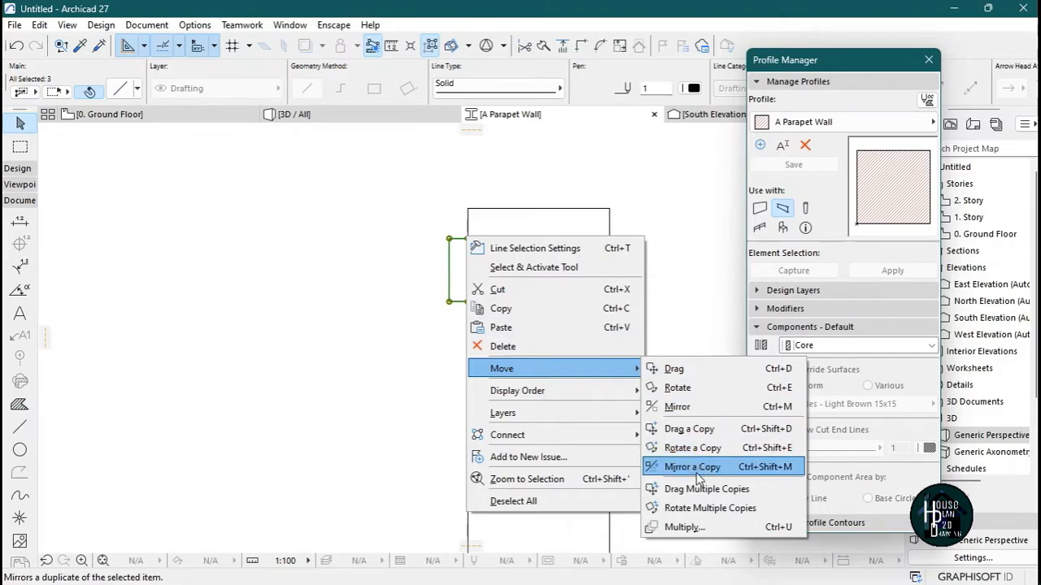
pyautogui.click(720, 475)
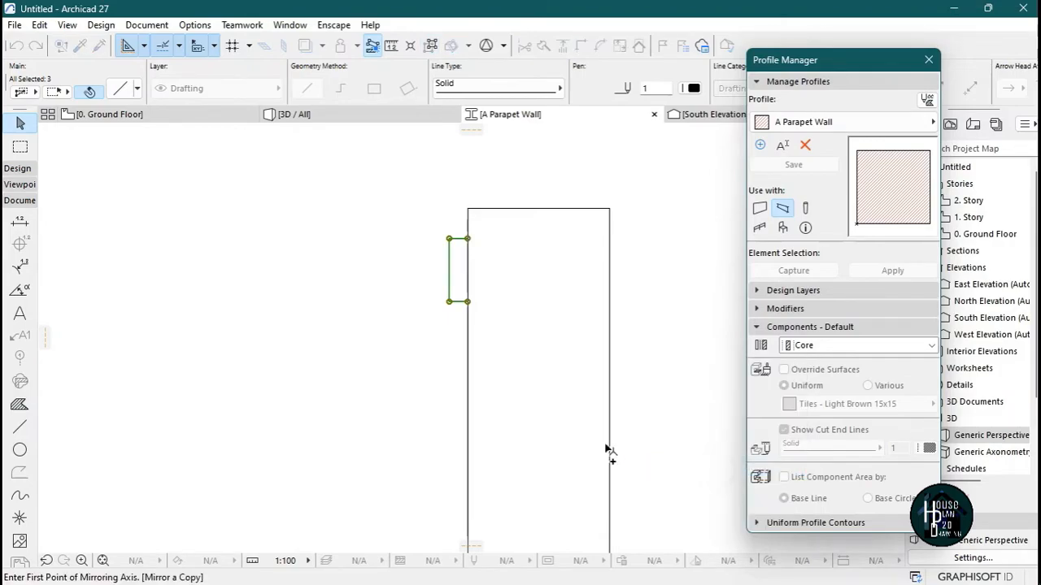
pyautogui.click(538, 209)
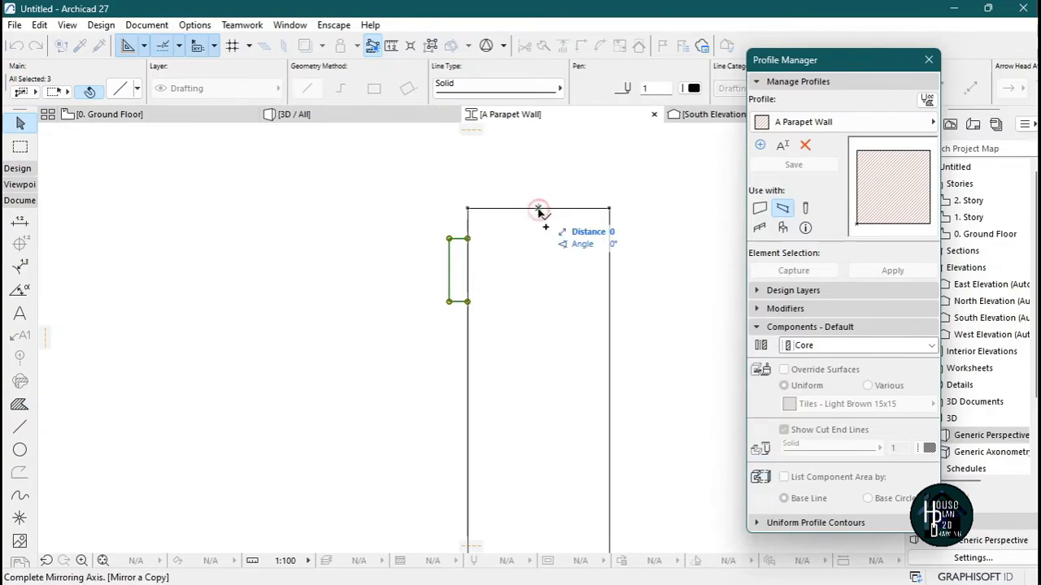
pyautogui.click(540, 262)
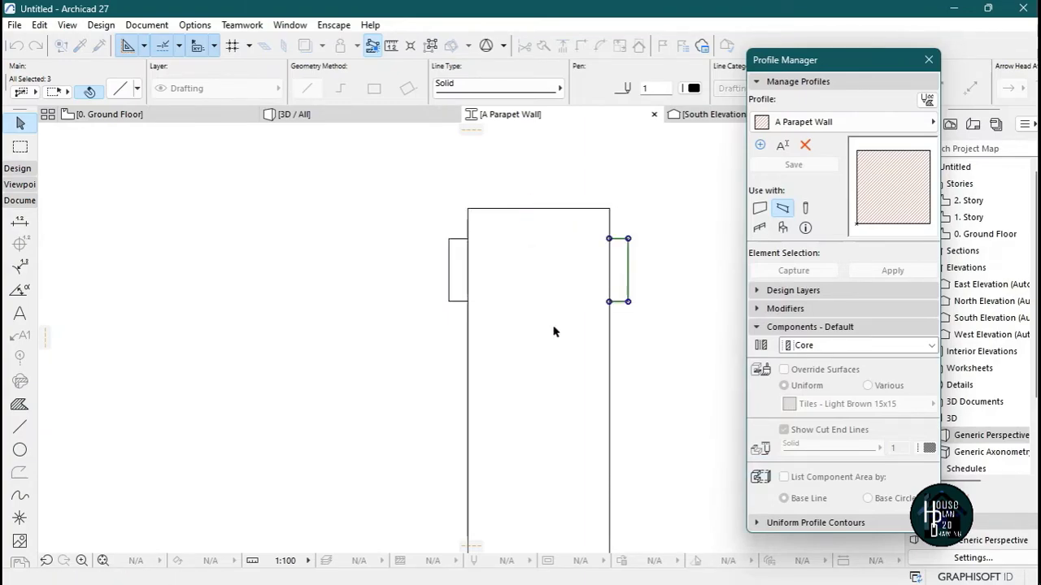
pyautogui.press('Escape')
# Draw a vertical centre line with pen 1 from the midpoint of the profile's top edge to its bottom edge.
pyautogui.scroll(-4, 506, 255)
pyautogui.moveTo(505, 256); pyautogui.dragTo(563, 230, button='middle')
pyautogui.scroll(2, 593, 294)
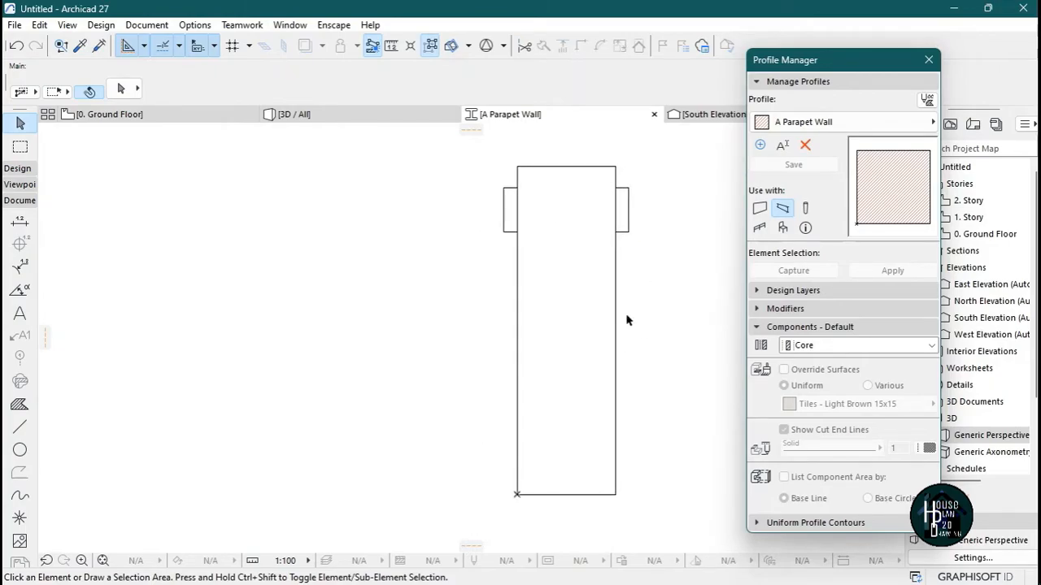
pyautogui.click(21, 429)
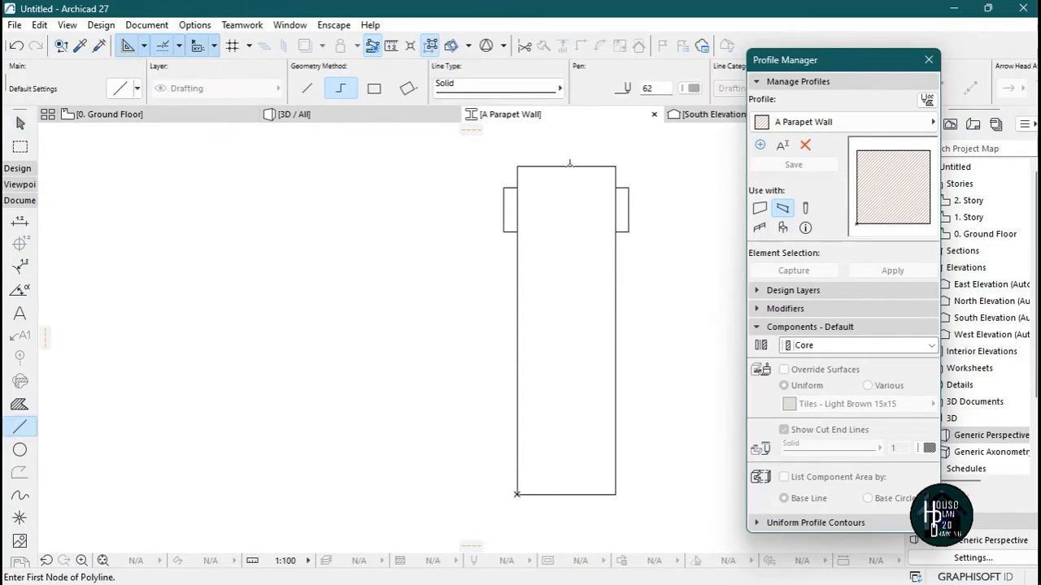
pyautogui.click(692, 88)
pyautogui.click(711, 89)
pyautogui.click(566, 165)
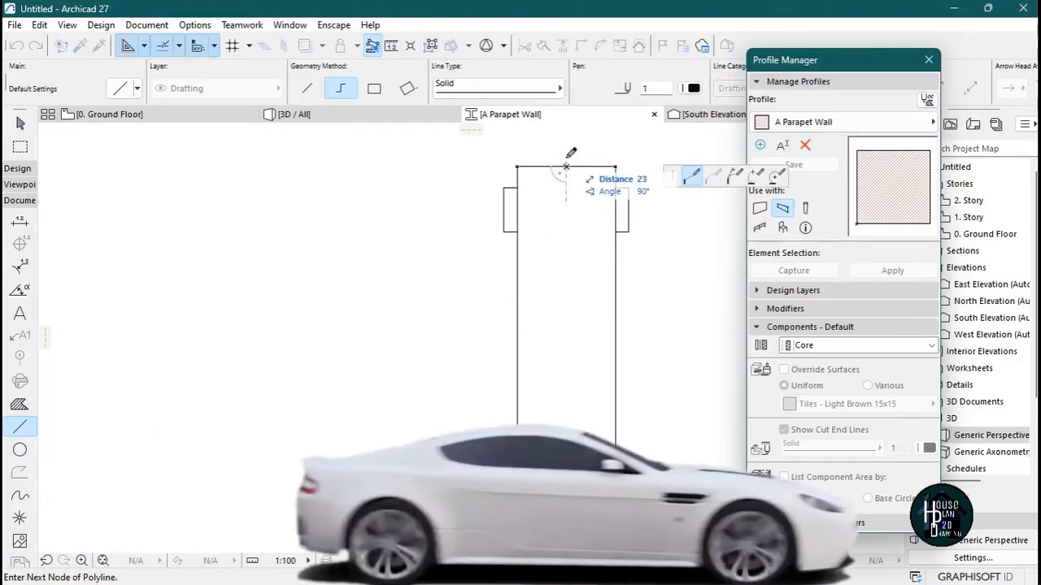
pyautogui.doubleClick(566, 493)
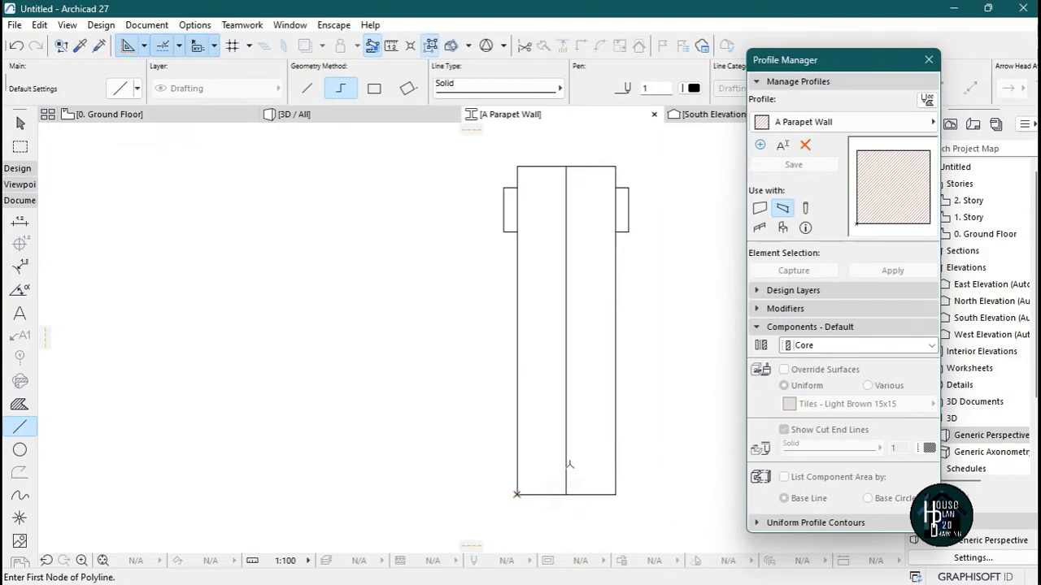
pyautogui.press('Escape')
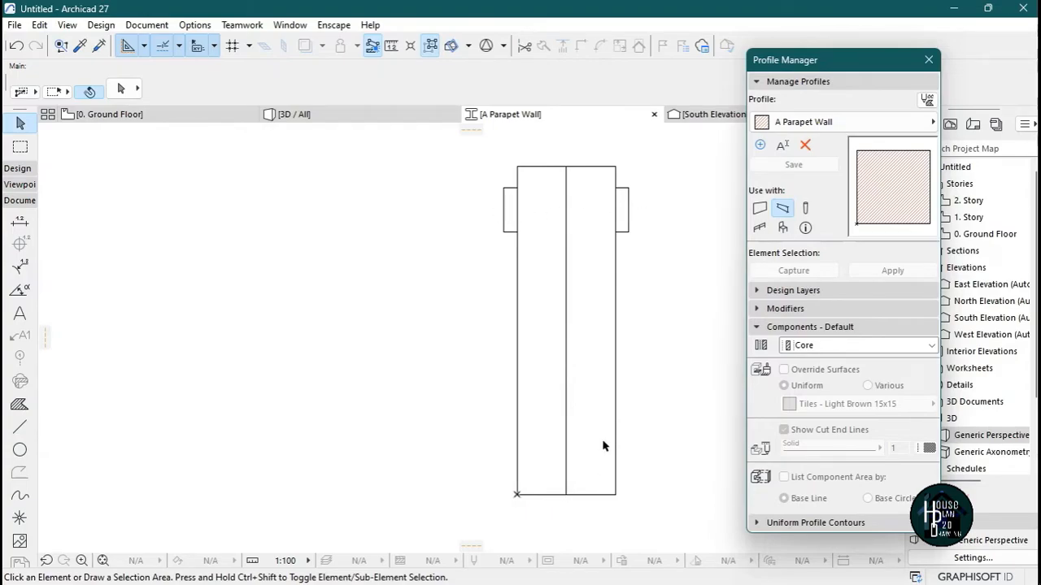
# Mirror a copy of both upper ledges to the profile's lower end, about a horizontal axis through the centre line's midpoint.
pyautogui.moveTo(486, 165); pyautogui.dragTo(510, 252)
pyautogui.scroll(1, 651, 208)
pyautogui.keyDown('shift'); pyautogui.moveTo(639, 159); pyautogui.dragTo(597, 266); pyautogui.keyUp('shift')
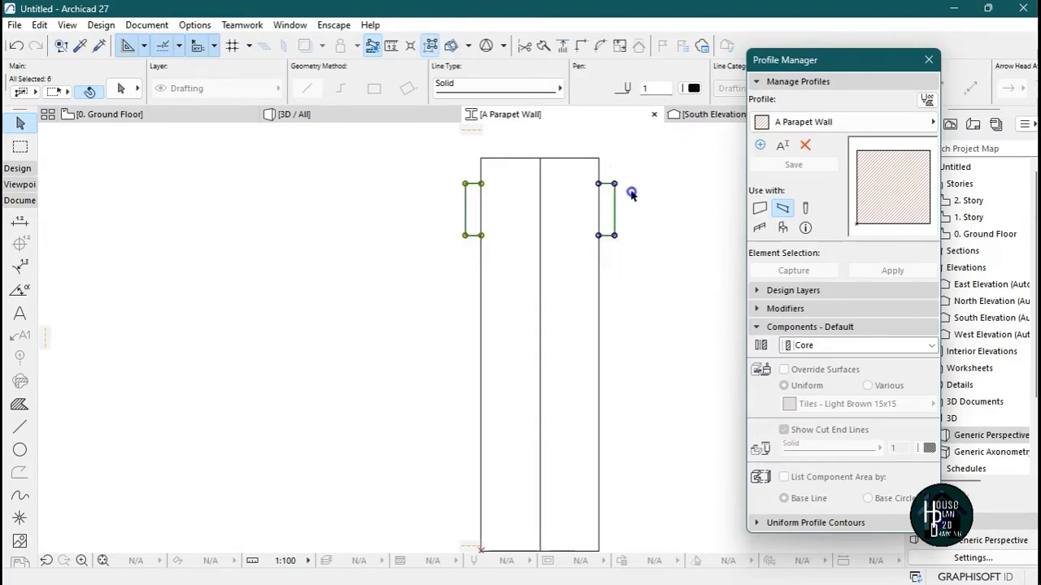
pyautogui.rightClick(631, 194)
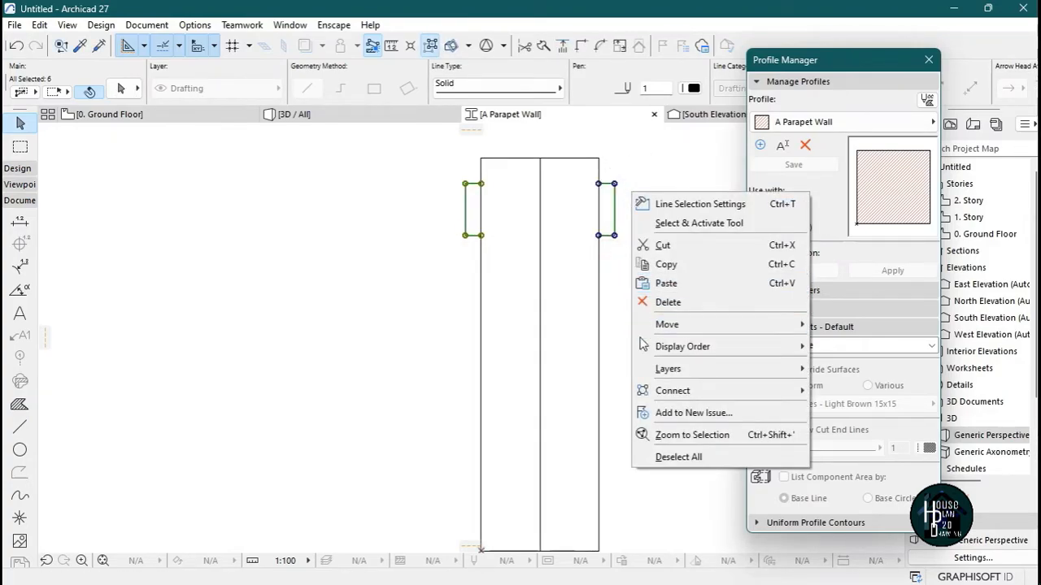
pyautogui.click(648, 225)
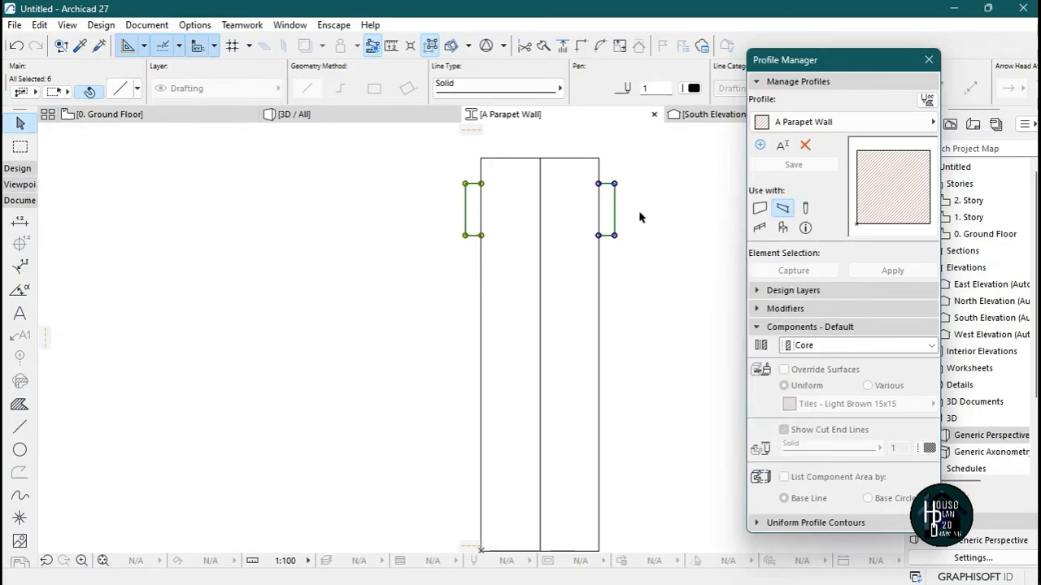
pyautogui.rightClick(639, 217)
pyautogui.moveTo(692, 347)
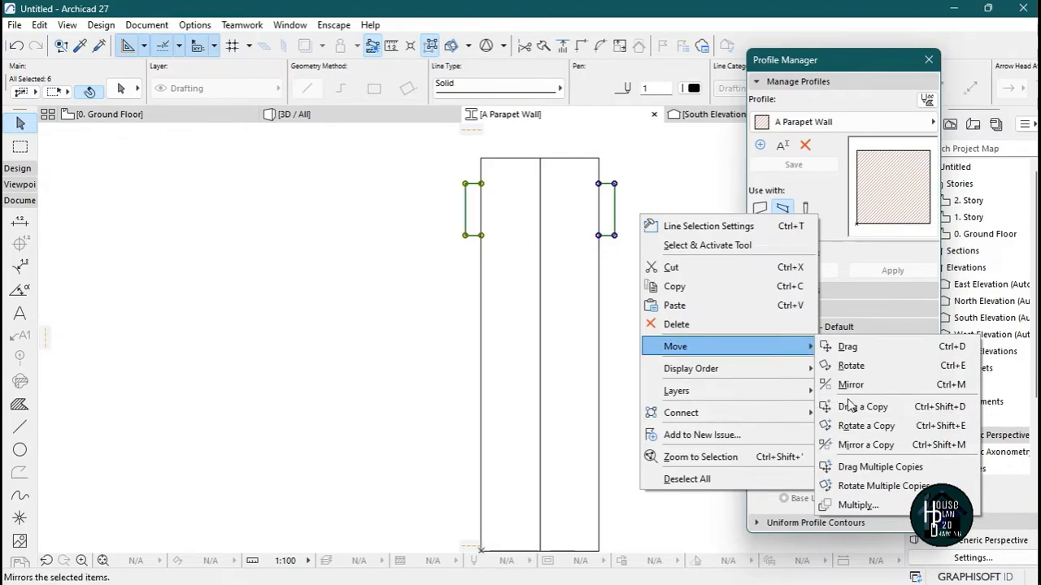
pyautogui.click(866, 445)
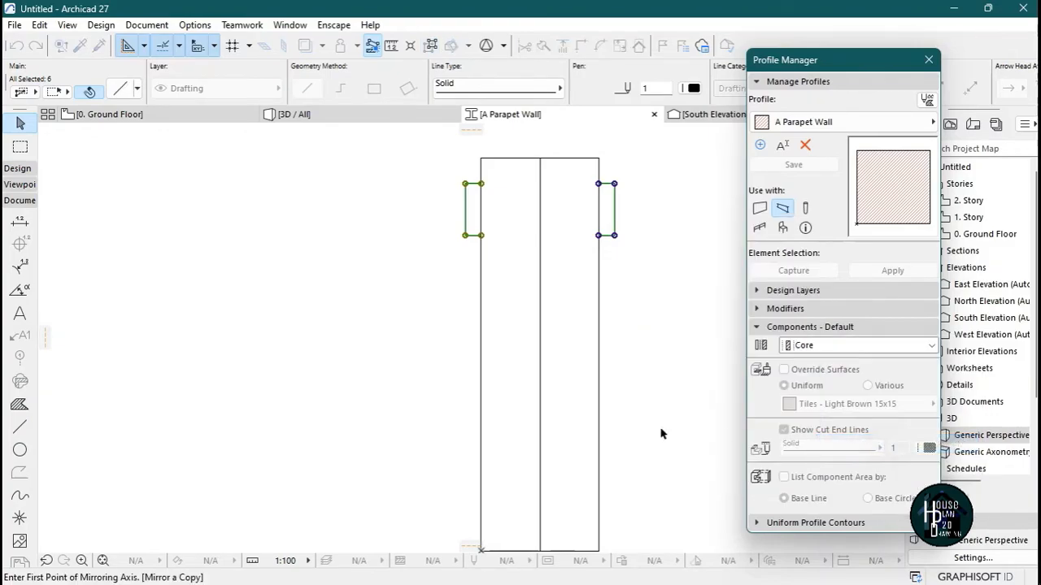
pyautogui.click(539, 355)
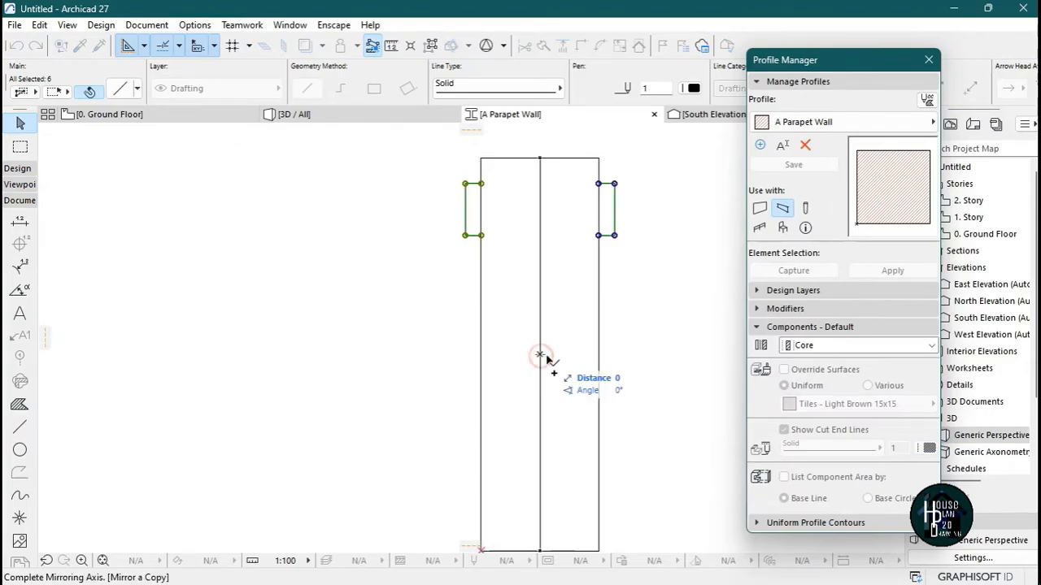
pyautogui.click(589, 362)
pyautogui.scroll(-3, 609, 332)
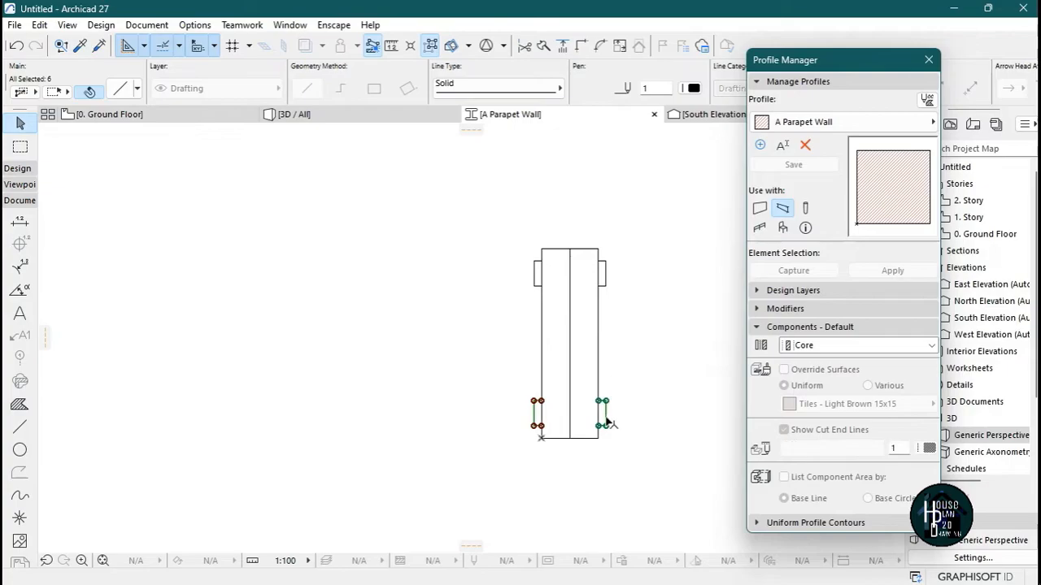
pyautogui.press('Escape')
# Delete the vertical centre line from the parapet wall profile.
pyautogui.scroll(3, 585, 412)
pyautogui.click(557, 288)
pyautogui.click(556, 291)
pyautogui.click(559, 302)
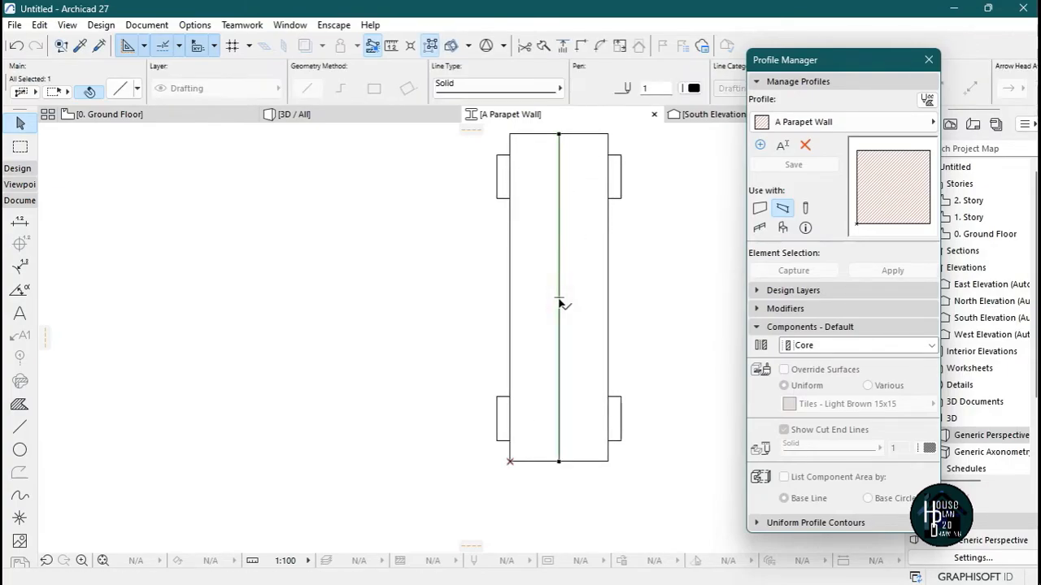
pyautogui.press('Delete')
pyautogui.scroll(-2, 576, 325)
pyautogui.scroll(3, 576, 306)
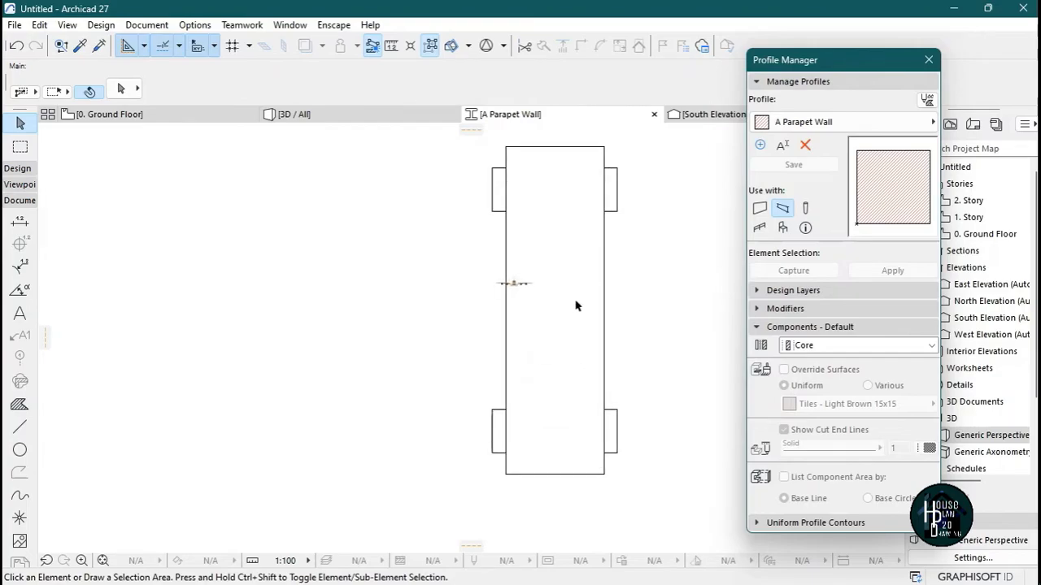
pyautogui.scroll(-2, 576, 305)
pyautogui.scroll(1, 593, 282)
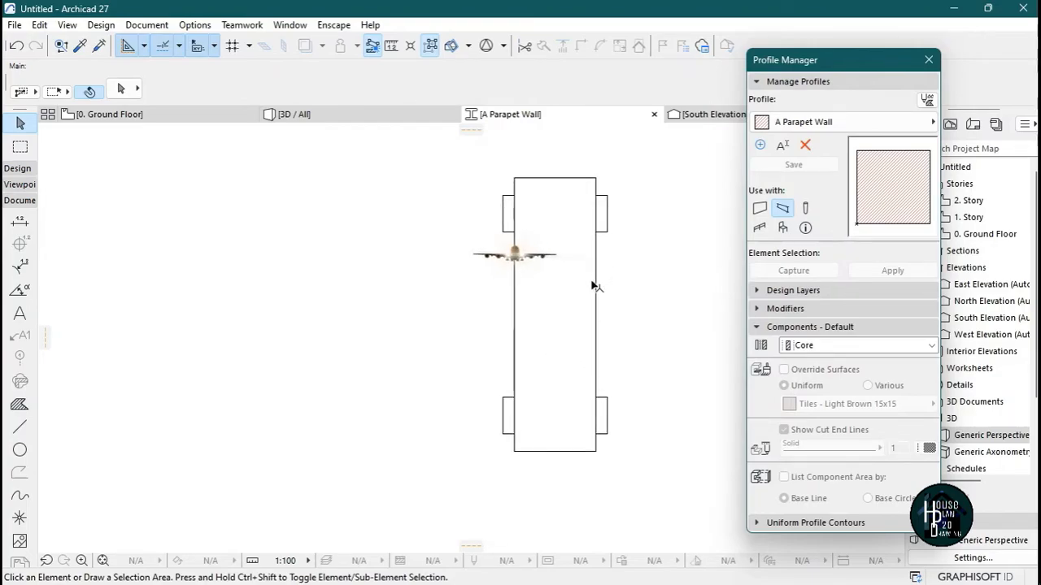
pyautogui.scroll(1, 562, 274)
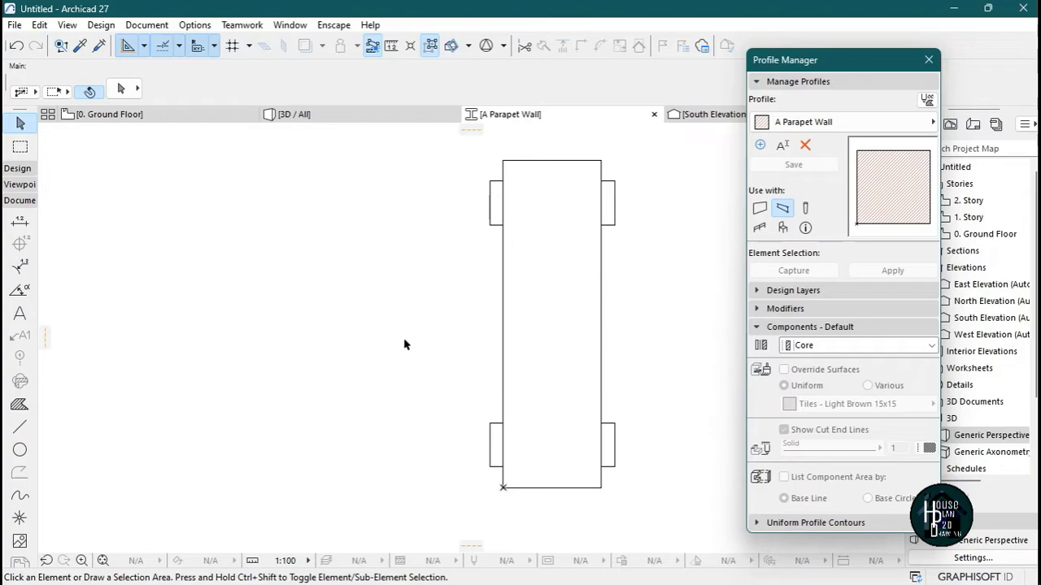
# Fill the profile's tall central rectangle with the Tile - Wall fill by automatic boundary detection.
pyautogui.click(19, 405)
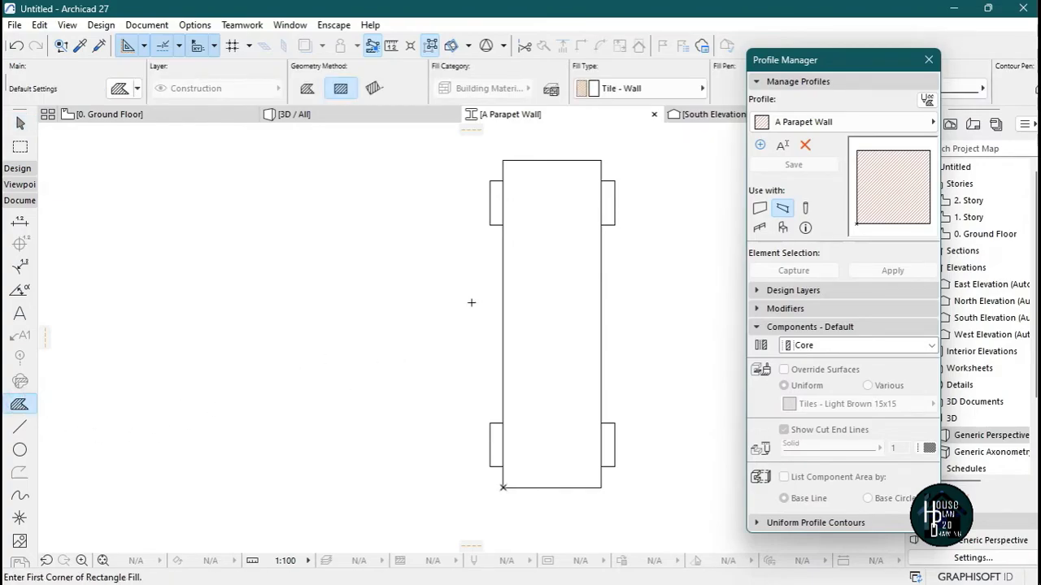
pyautogui.press('space')
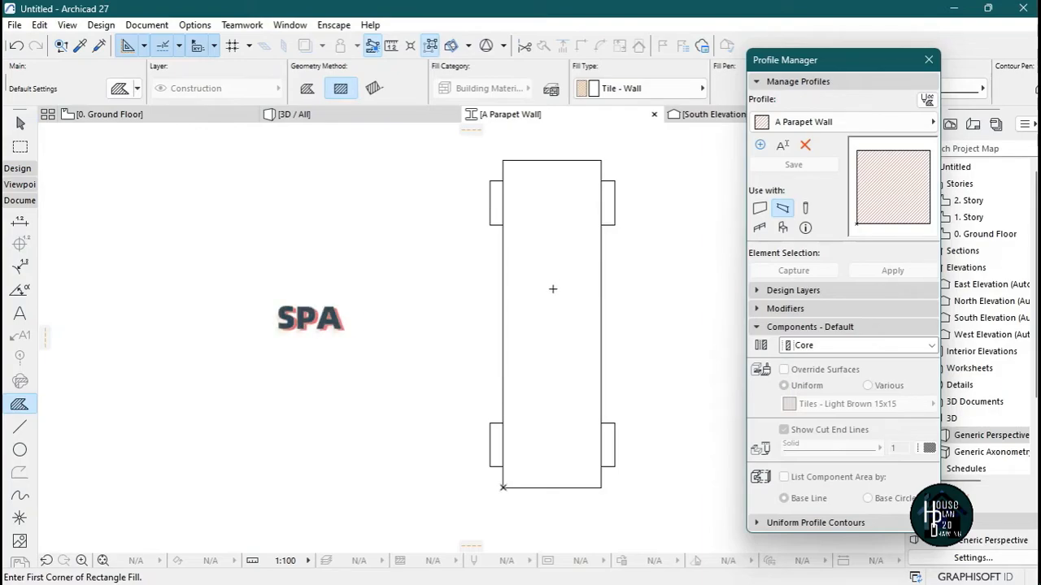
pyautogui.click(555, 287)
pyautogui.scroll(3, 508, 215)
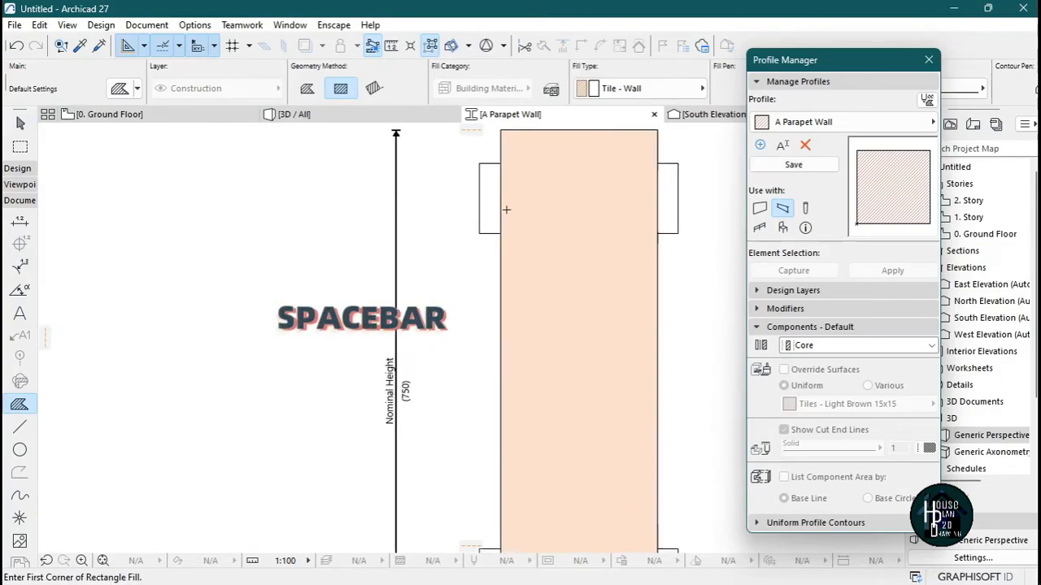
# Fill the two upper ledges of the profile with Tile - Wall, one on each side of the central rectangle.
pyautogui.click(475, 187)
pyautogui.scroll(-4, 496, 207)
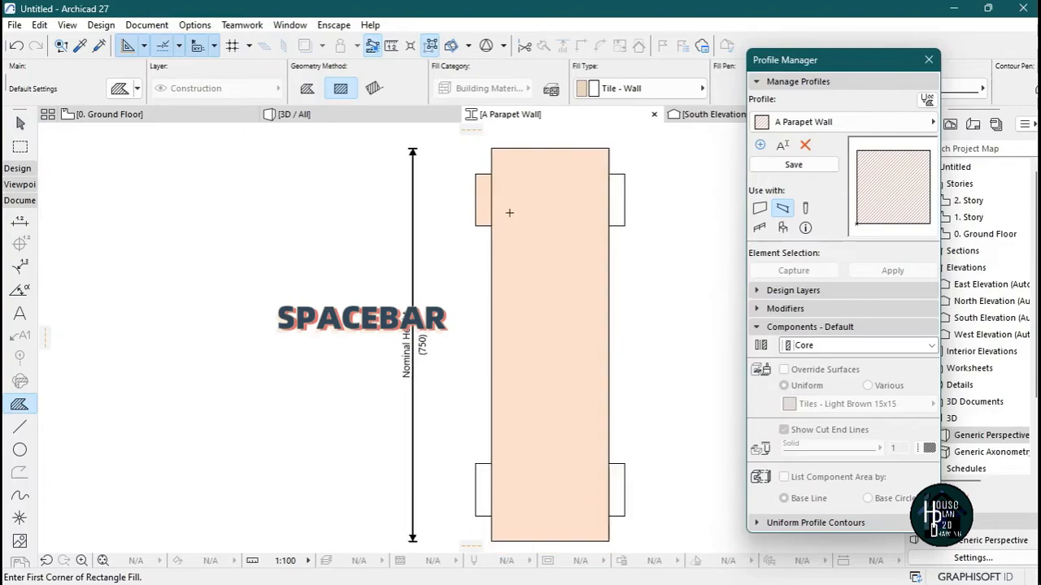
pyautogui.scroll(3, 573, 203)
pyautogui.press('space')
pyautogui.click(561, 190)
pyautogui.scroll(-4, 441, 464)
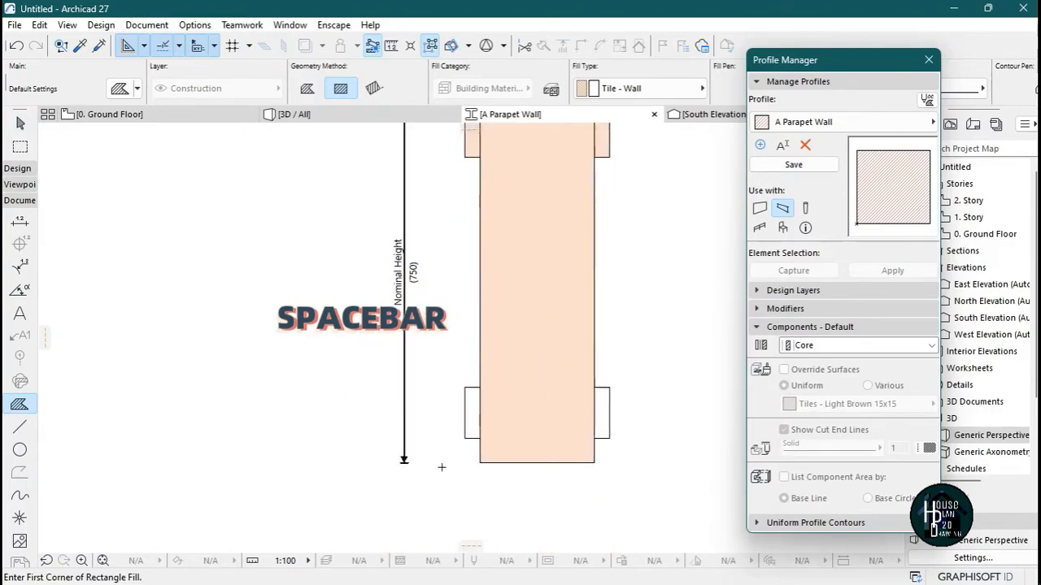
# Fill the two lower ledges of the profile with the same Tile - Wall fill and finish filling.
pyautogui.scroll(5, 488, 390)
pyautogui.click(472, 392)
pyautogui.scroll(-3, 496, 378)
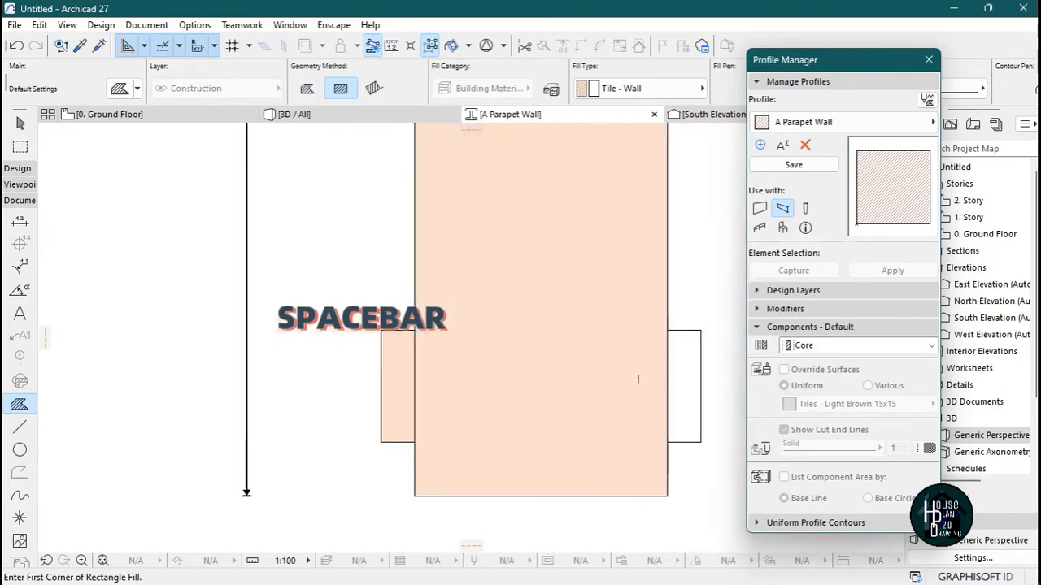
pyautogui.scroll(4, 591, 358)
pyautogui.click(590, 356)
pyautogui.scroll(-5, 590, 356)
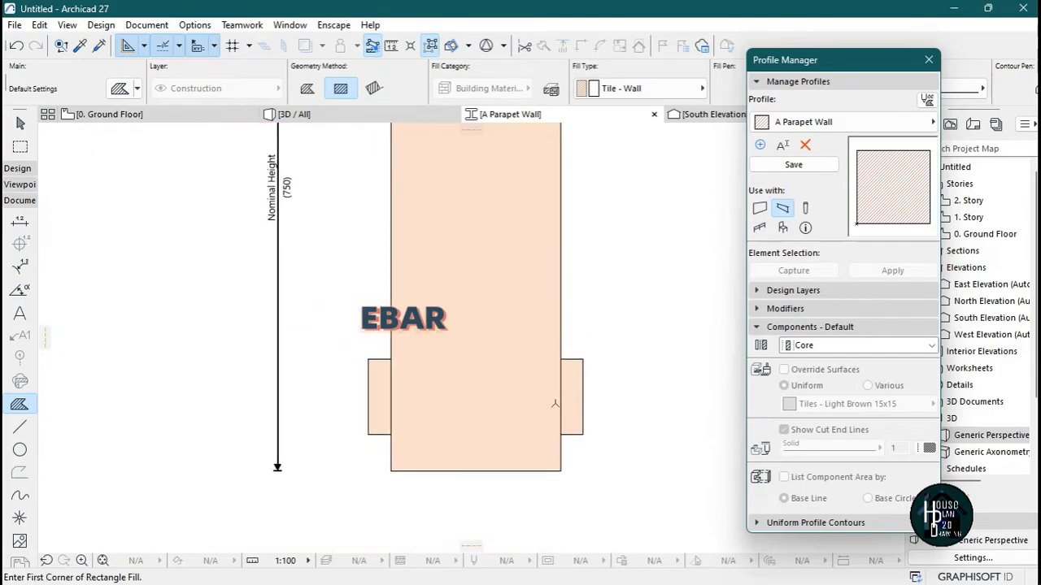
pyautogui.scroll(5, 529, 384)
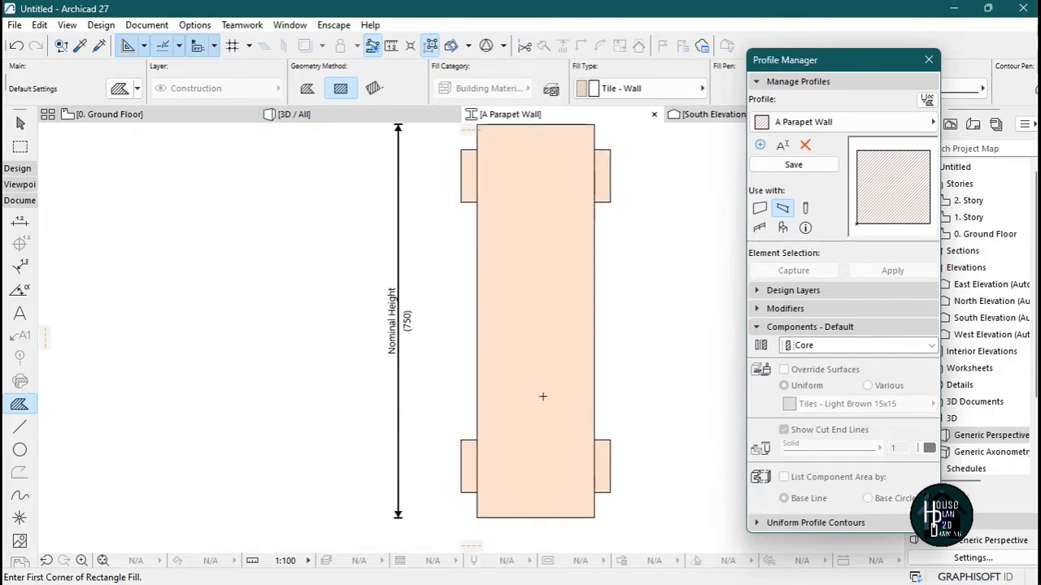
pyautogui.scroll(-3, 549, 439)
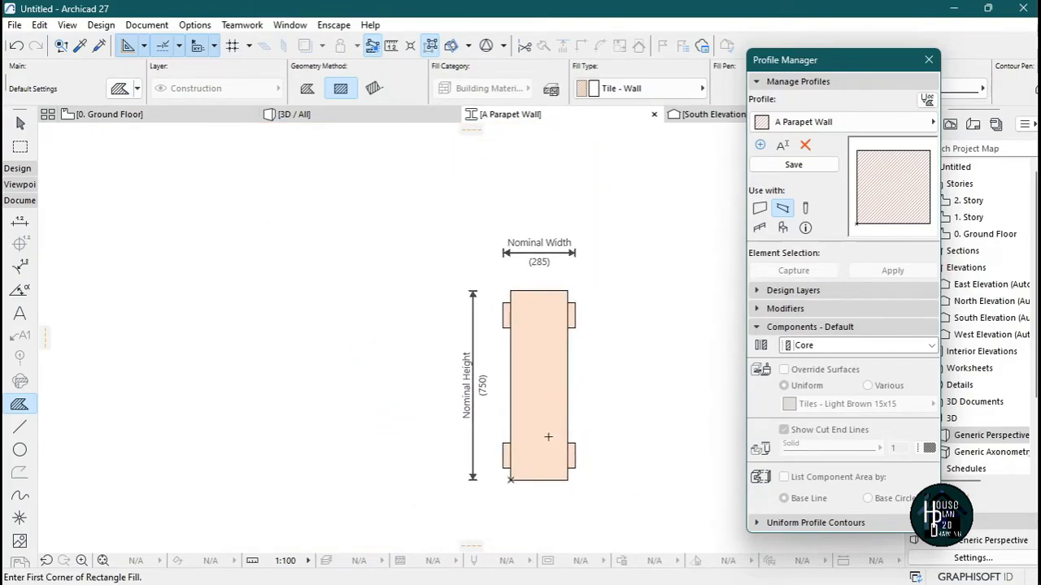
pyautogui.press('Escape')
# Select the central rectangle's fill and enable the profile's Width Stretch and Height Stretch modifiers.
pyautogui.scroll(2, 532, 435)
pyautogui.click(550, 297)
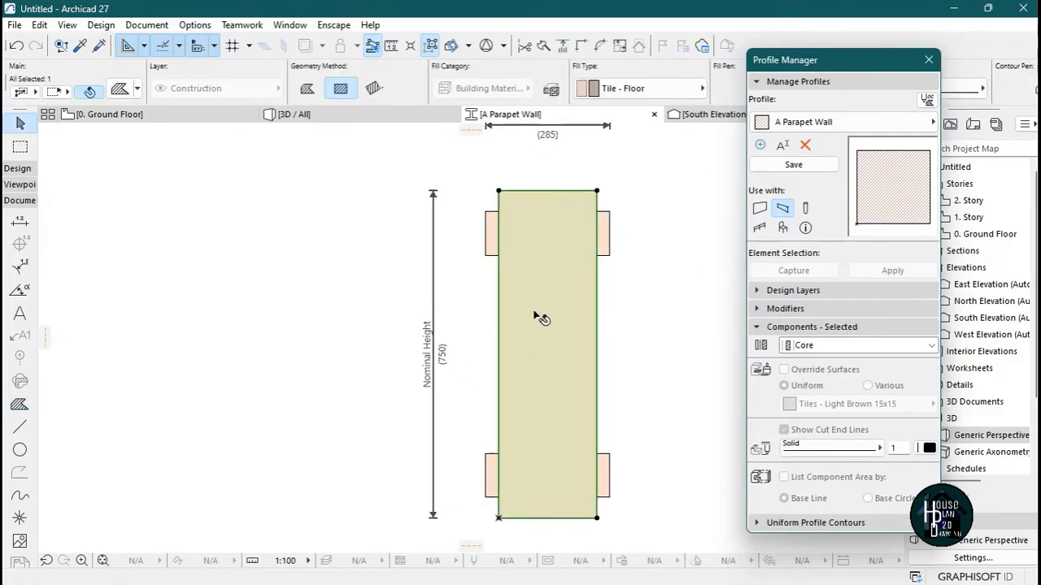
pyautogui.click(818, 326)
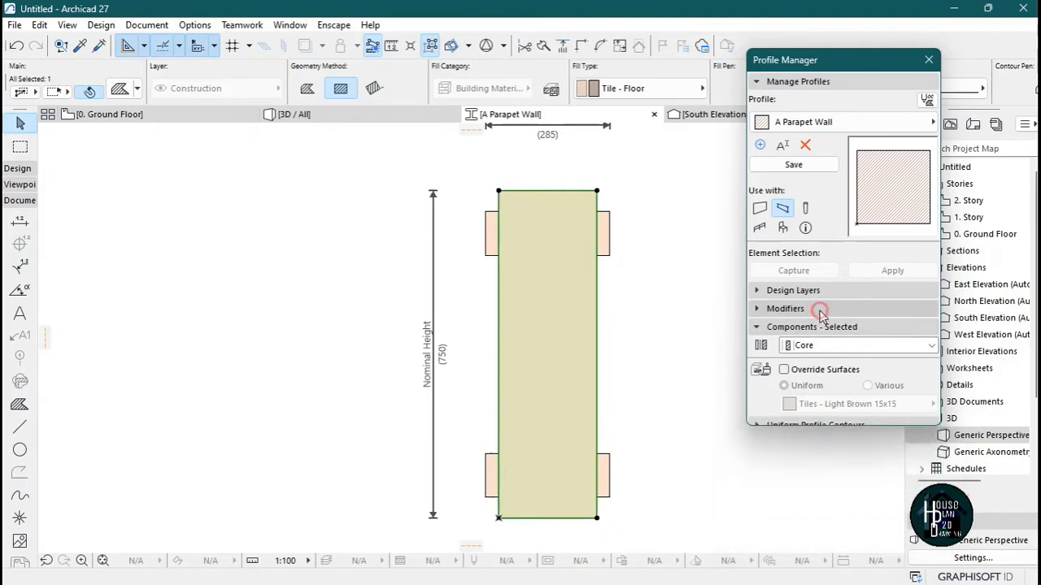
pyautogui.click(816, 308)
pyautogui.click(754, 340)
pyautogui.click(755, 356)
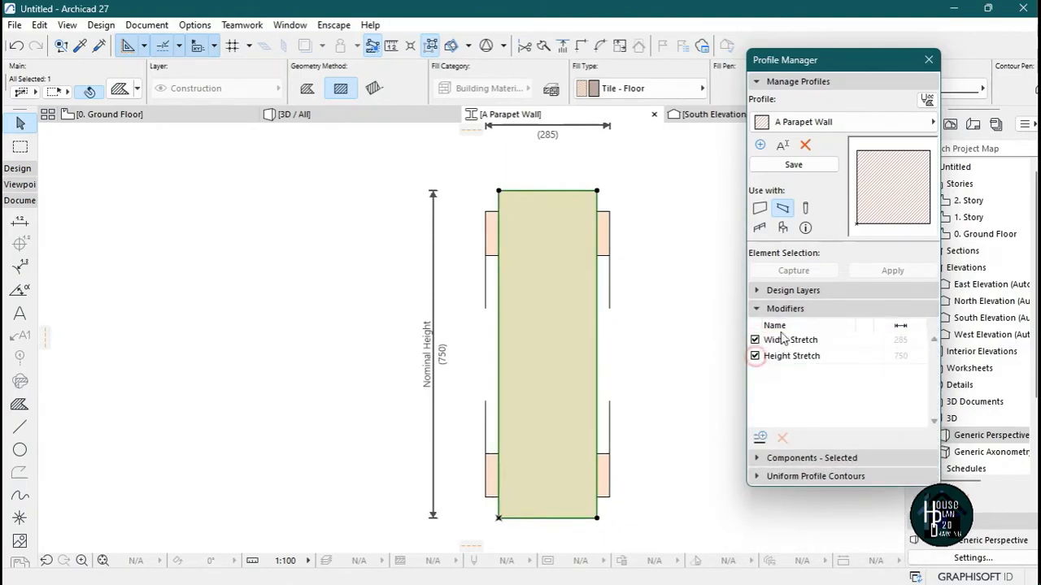
pyautogui.click(800, 311)
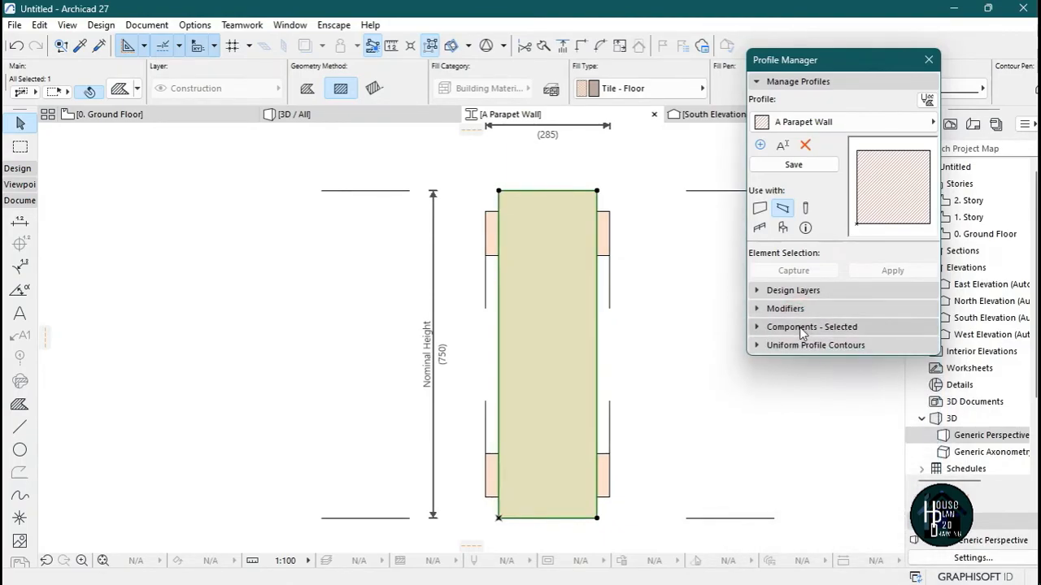
pyautogui.click(802, 308)
pyautogui.click(802, 308)
# Classify the central rectangle's fill as a Finish component.
pyautogui.click(804, 327)
pyautogui.click(813, 346)
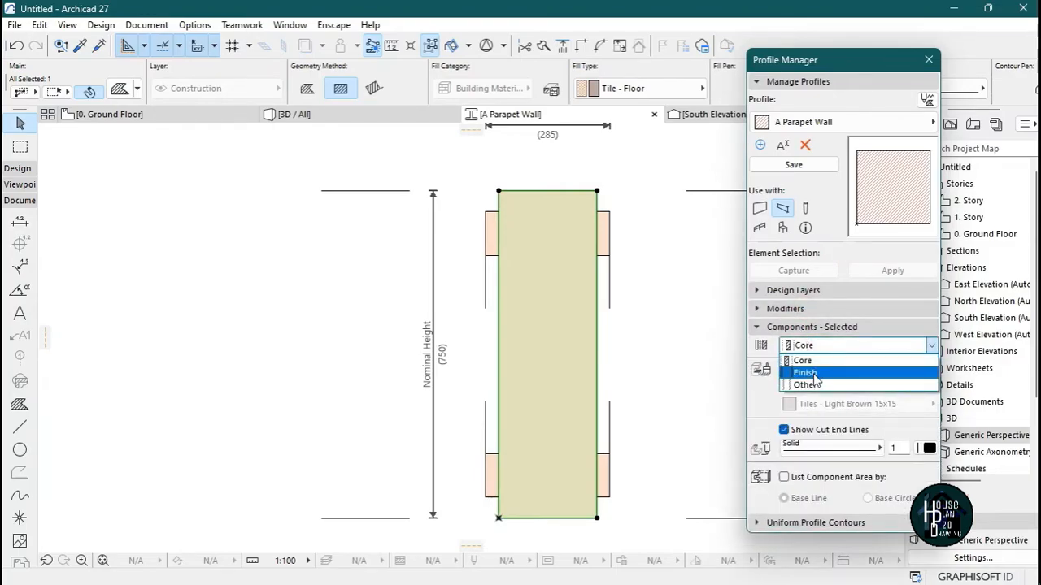
pyautogui.click(813, 374)
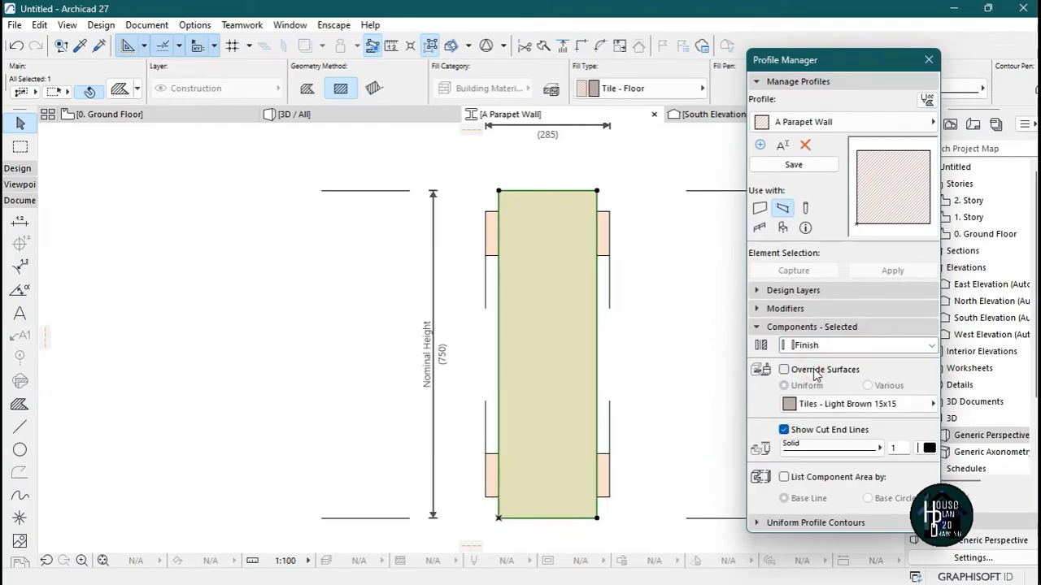
# Turn on a uniform surface override for the central rectangle's fill and browse the surfaces for a paint finish.
pyautogui.click(809, 370)
pyautogui.click(829, 405)
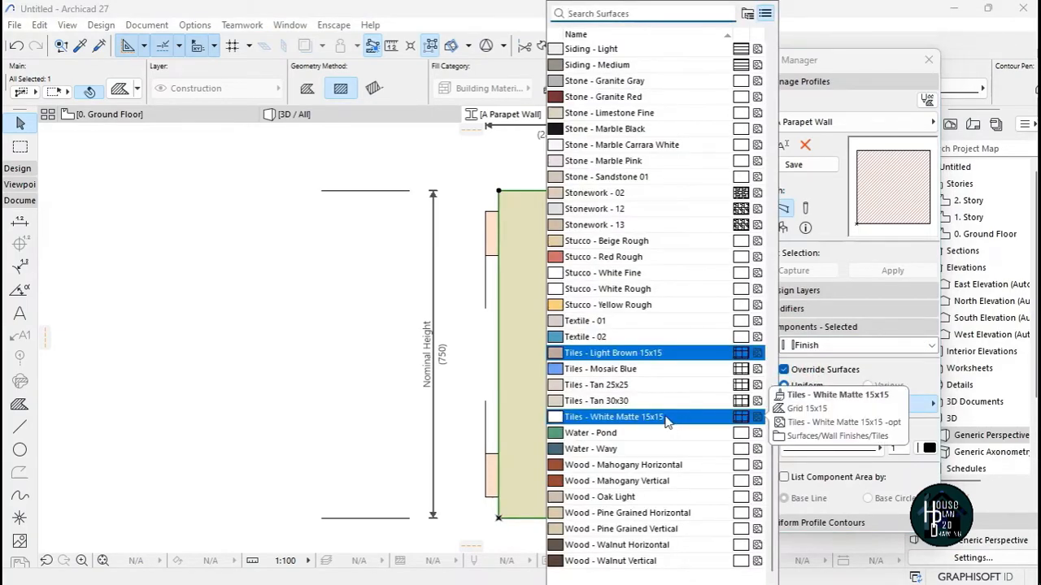
pyautogui.scroll(12, 675, 258)
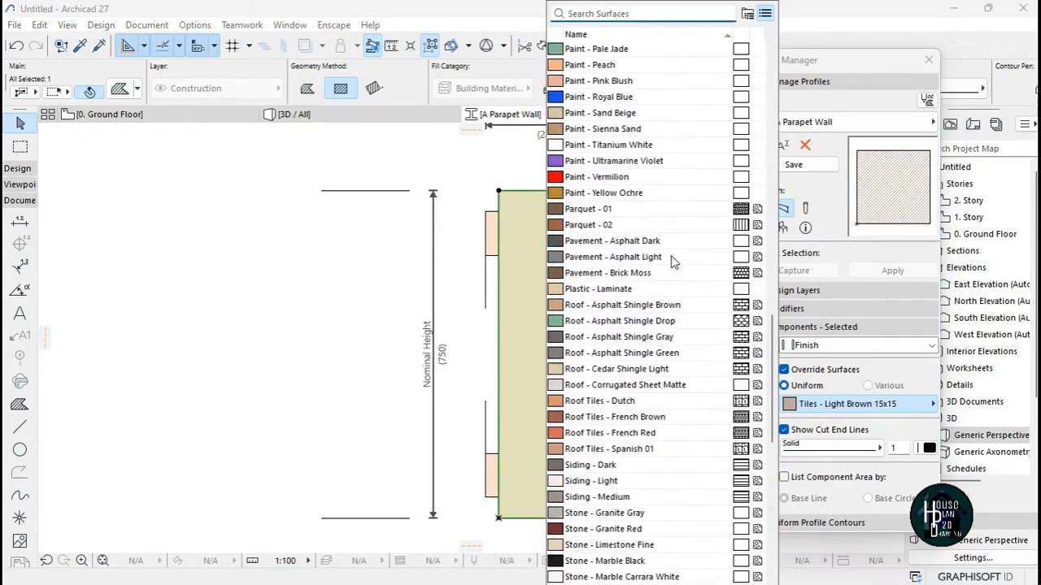
pyautogui.scroll(6, 674, 258)
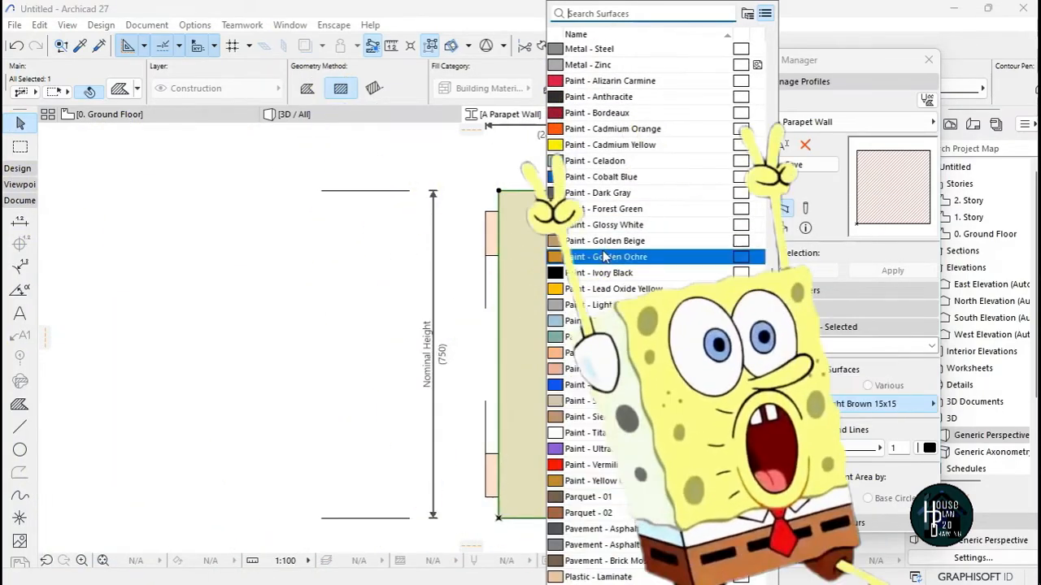
# Override the surface of the parapet profile's large central body with Paint - Light Gray.
pyautogui.scroll(-5, 617, 259)
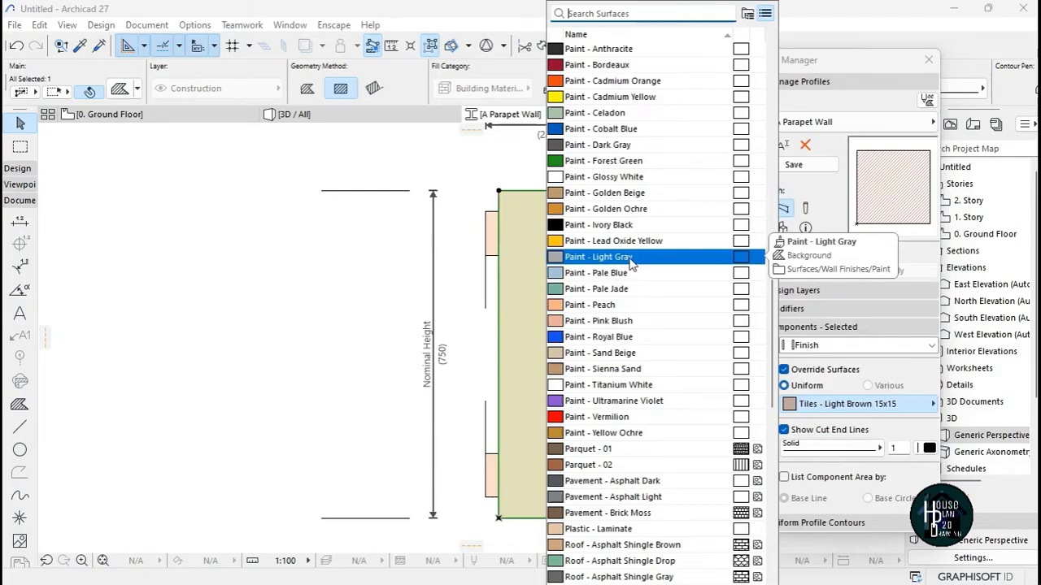
pyautogui.click(631, 262)
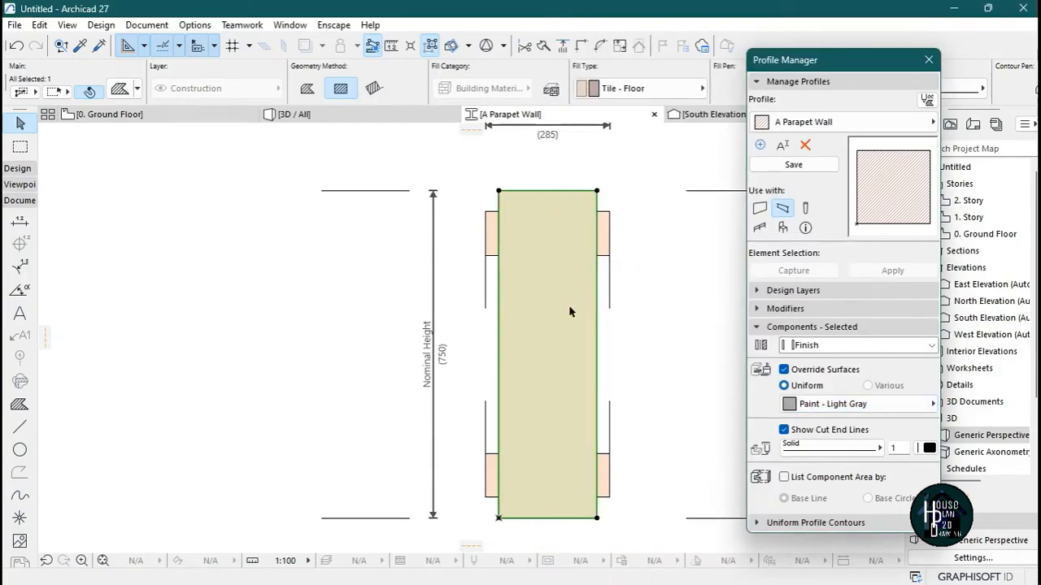
# Select the four small side bands of the parapet profile and classify them as Finish components.
pyautogui.scroll(1, 501, 245)
pyautogui.click(493, 234)
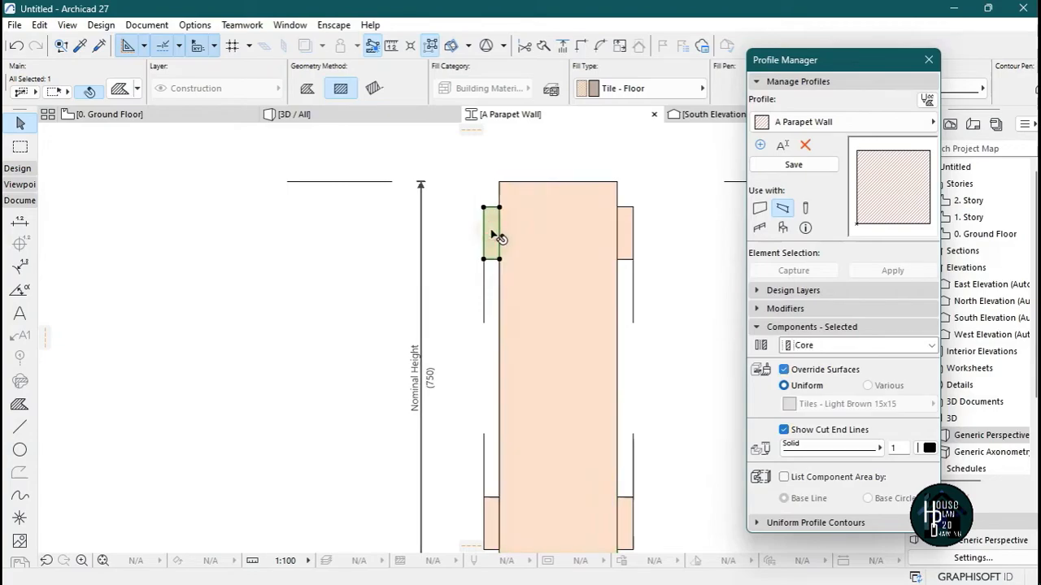
pyautogui.keyDown('shift'); pyautogui.click(626, 231); pyautogui.keyUp('shift')
pyautogui.keyDown('shift'); pyautogui.click(493, 524); pyautogui.keyUp('shift')
pyautogui.keyDown('shift'); pyautogui.click(626, 524); pyautogui.keyUp('shift')
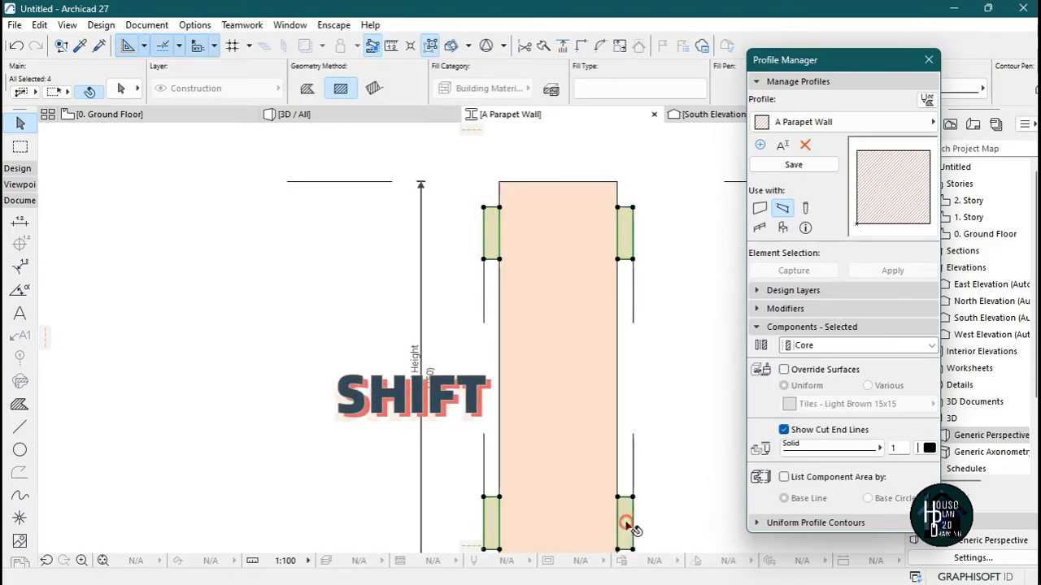
pyautogui.click(829, 345)
pyautogui.click(826, 375)
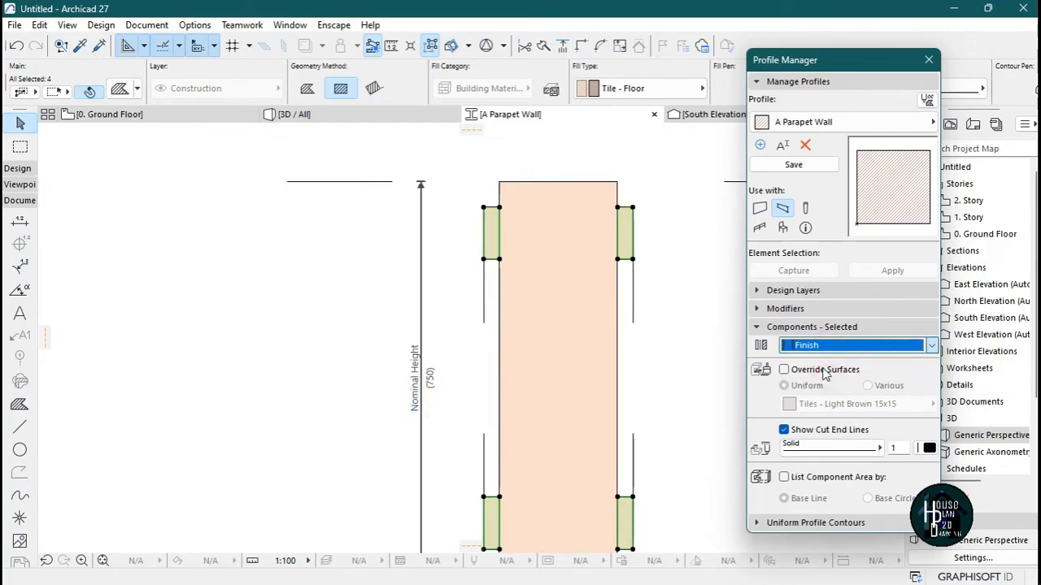
# Override the four bands' surfaces with Paint - Titanium White, save the A Parapet Wall profile and close the Profile Manager.
pyautogui.click(825, 371)
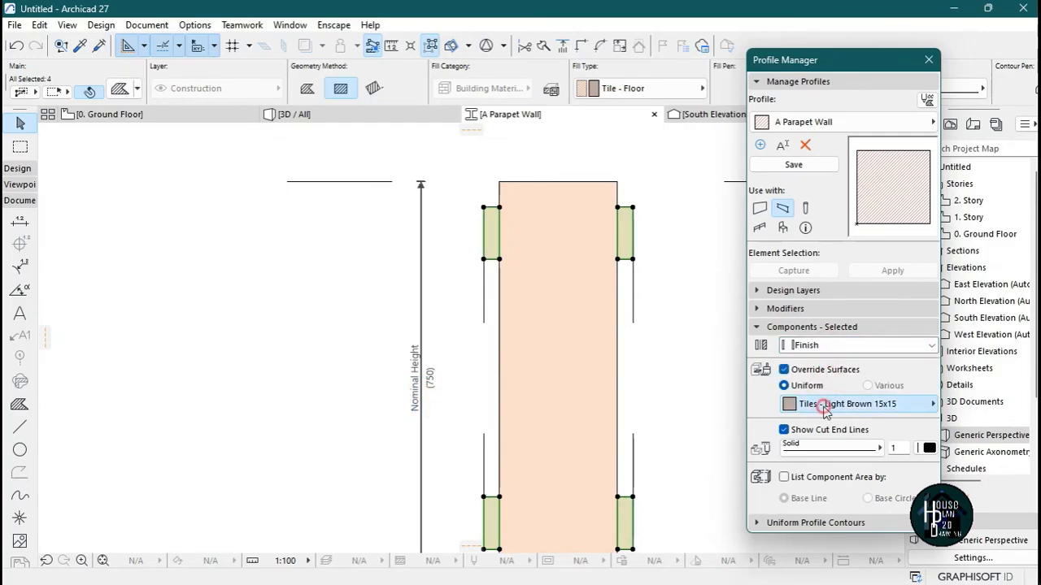
pyautogui.click(824, 406)
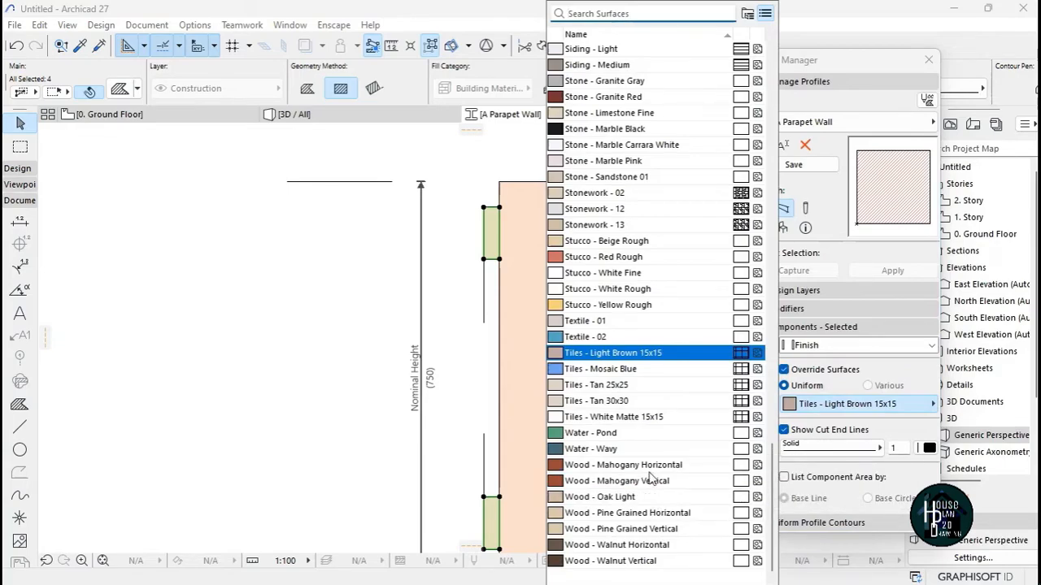
pyautogui.scroll(3, 634, 467)
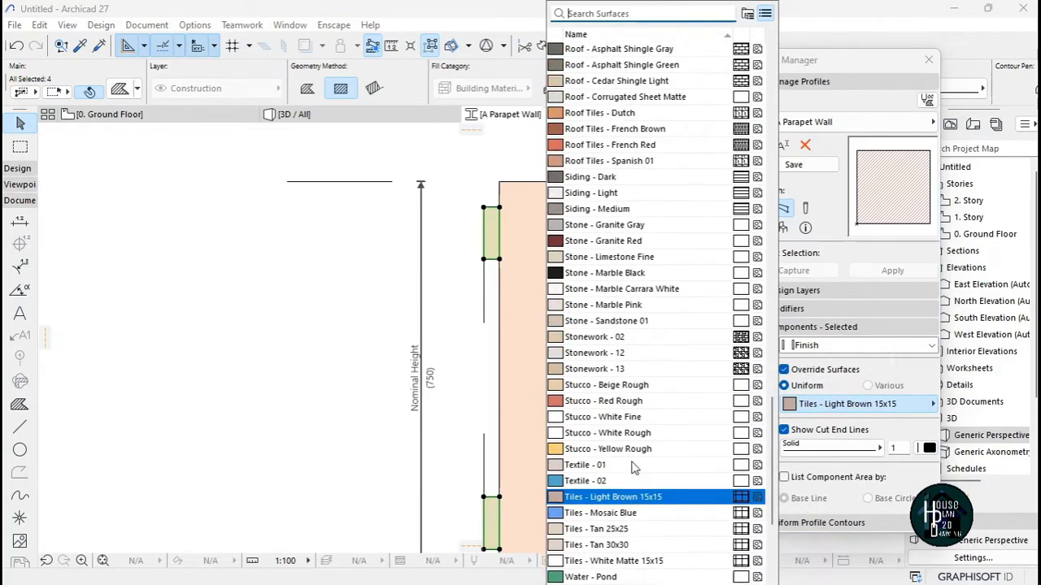
pyautogui.scroll(6, 634, 390)
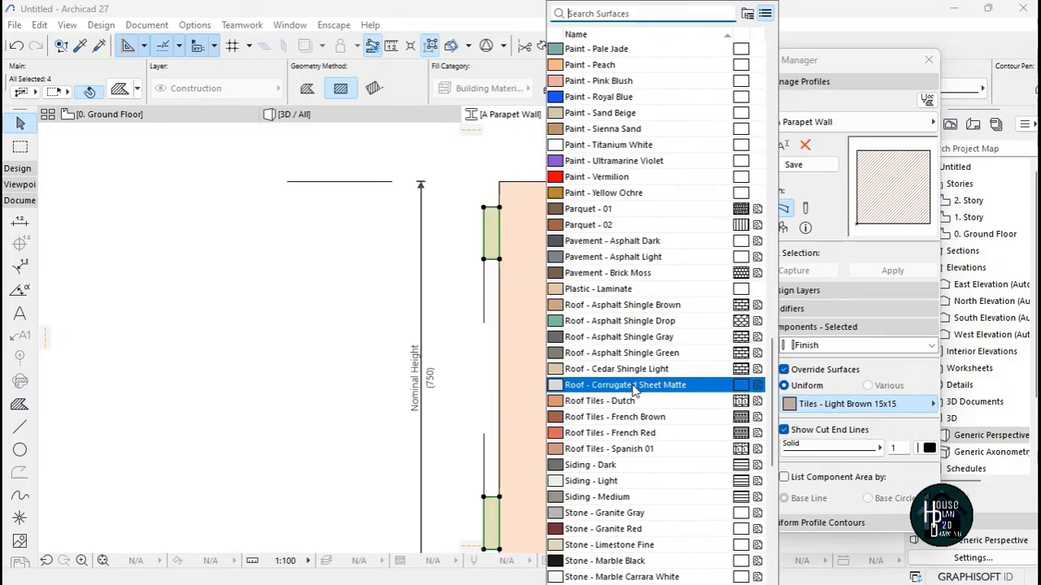
pyautogui.click(613, 147)
pyautogui.click(793, 165)
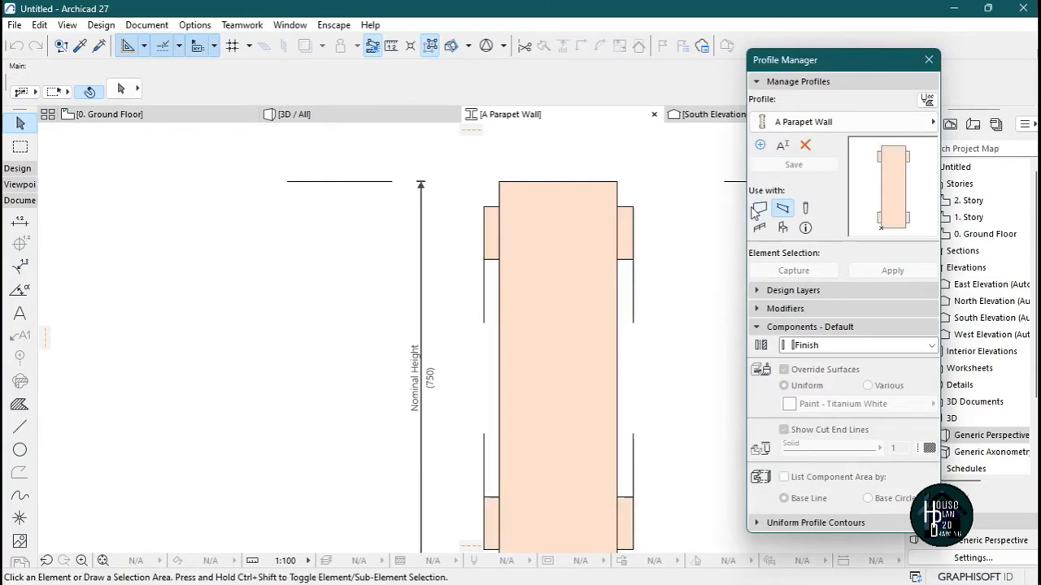
pyautogui.click(930, 60)
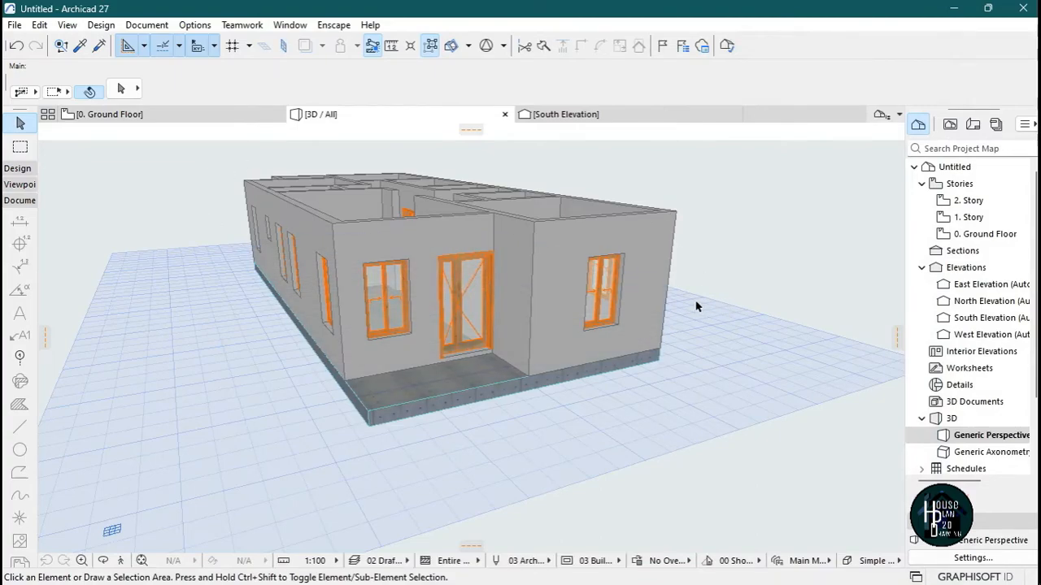
# Switch to the Ground Floor plan with nothing selected and the whole house in view.
pyautogui.click(180, 115)
pyautogui.scroll(-3, 504, 325)
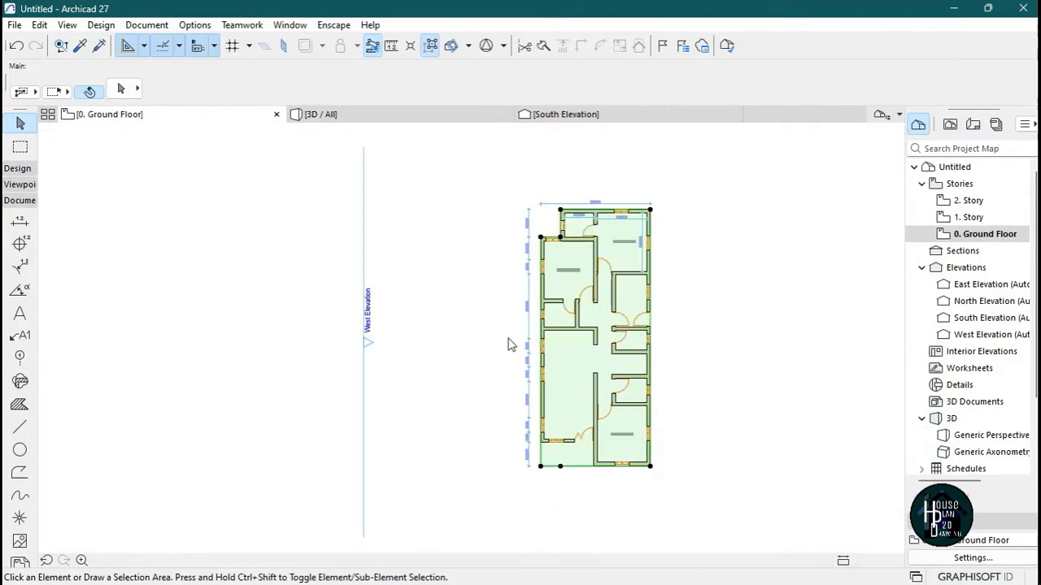
pyautogui.click(583, 339)
pyautogui.press('Escape')
pyautogui.scroll(-1, 663, 320)
pyautogui.scroll(2, 618, 378)
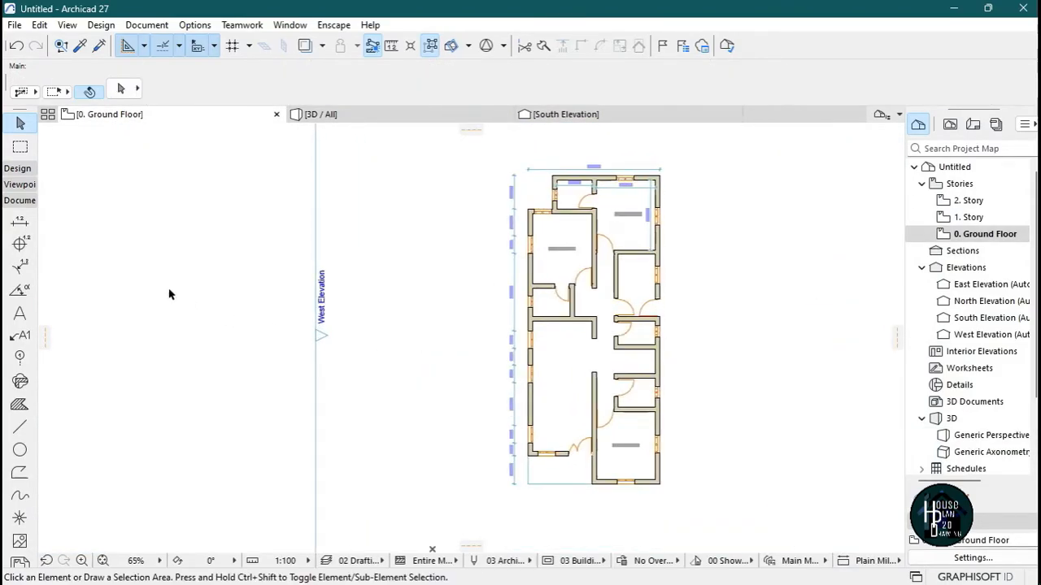
# Configure the default beam segment as a complex profile using A Parapet Wall, and accept the settings.
pyautogui.click(17, 170)
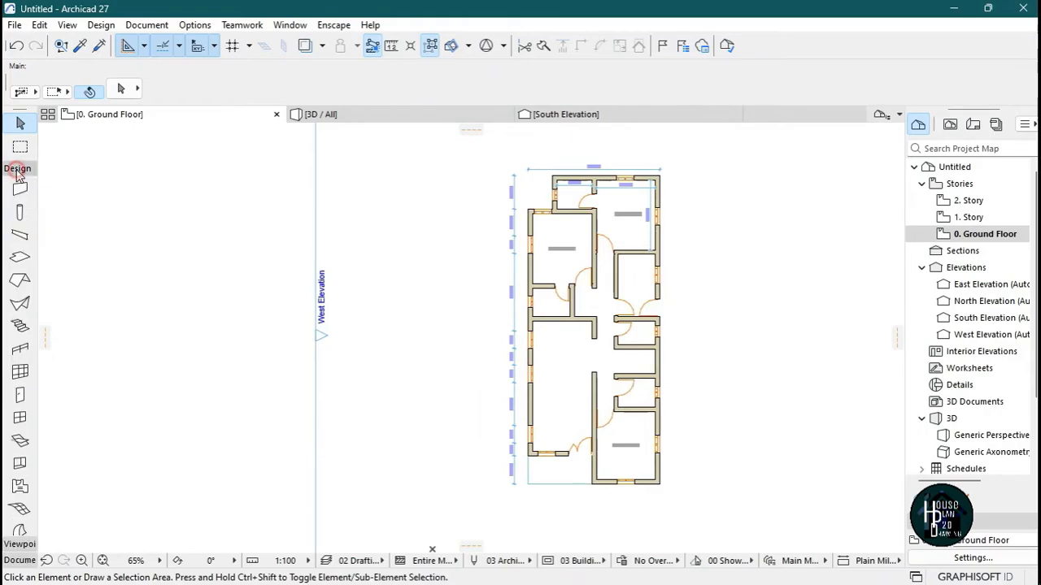
pyautogui.click(20, 235)
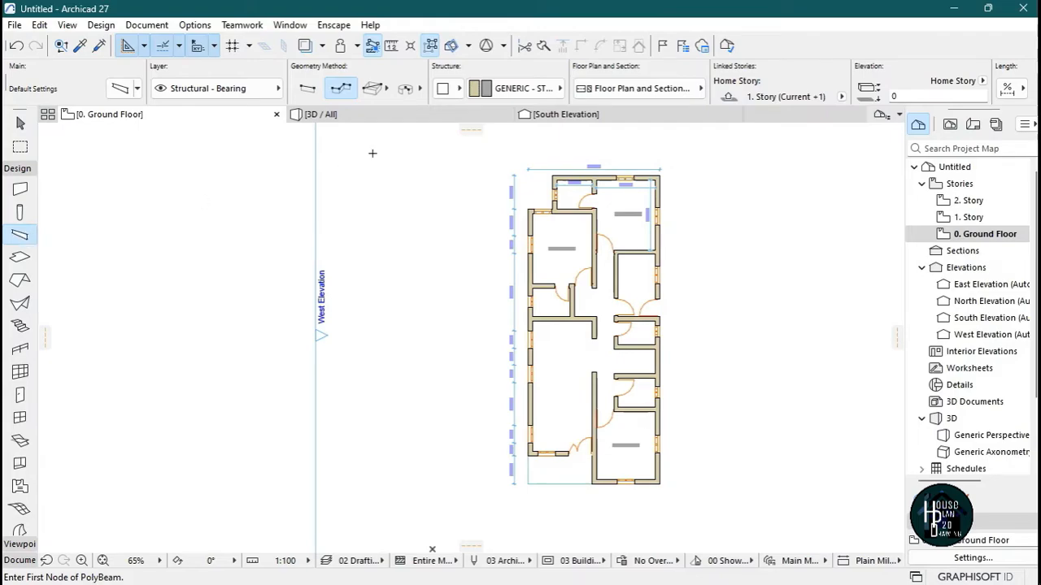
pyautogui.click(120, 87)
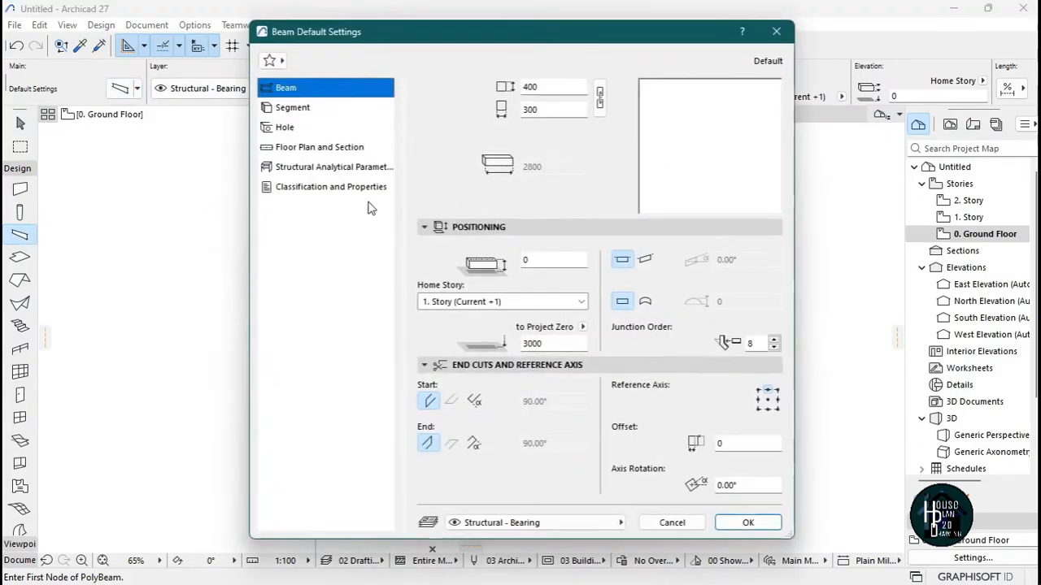
pyautogui.click(293, 110)
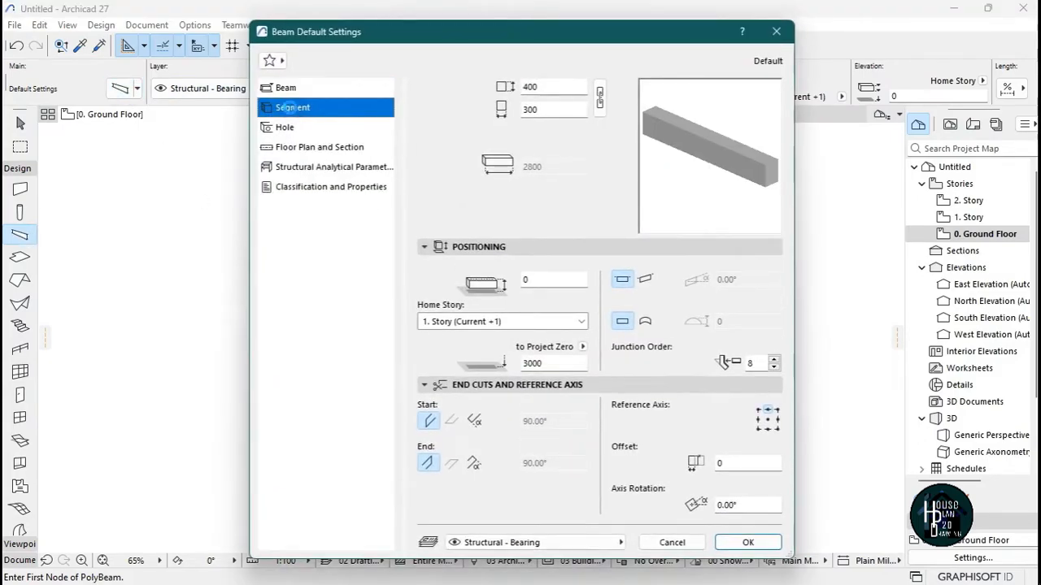
pyautogui.click(476, 250)
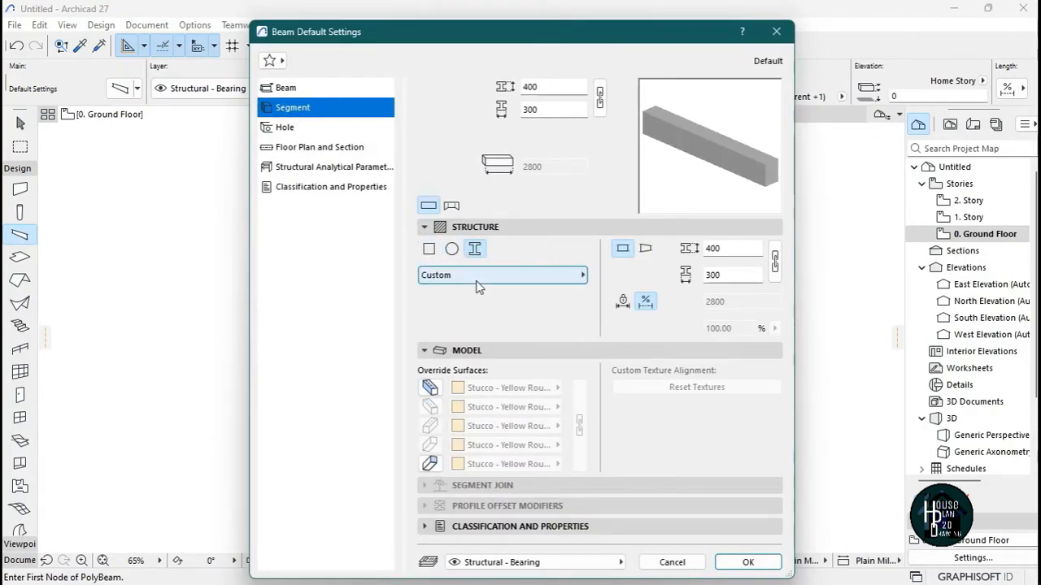
pyautogui.click(478, 278)
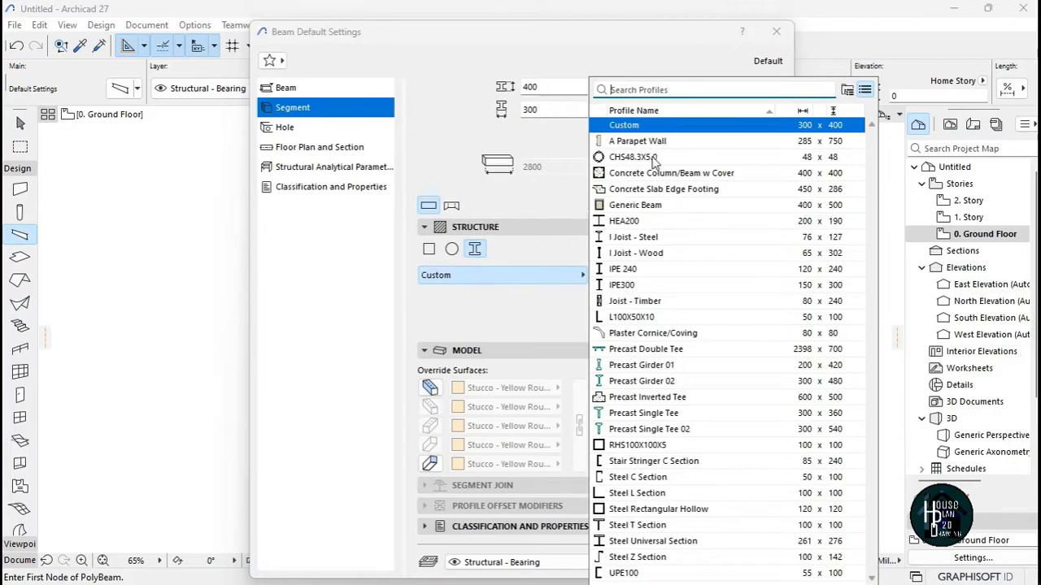
pyautogui.moveTo(650, 144)
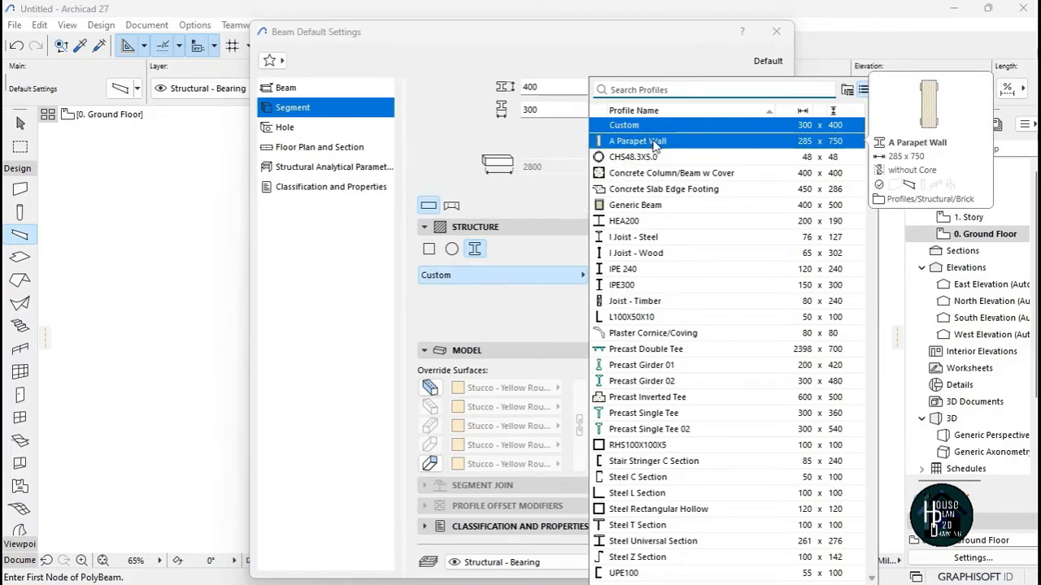
pyautogui.doubleClick(654, 143)
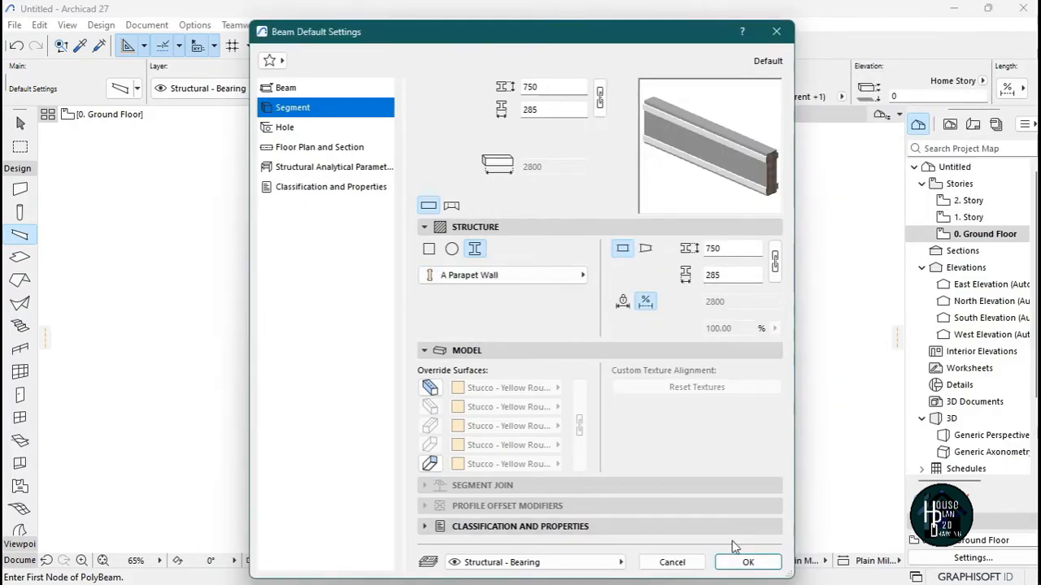
pyautogui.click(747, 562)
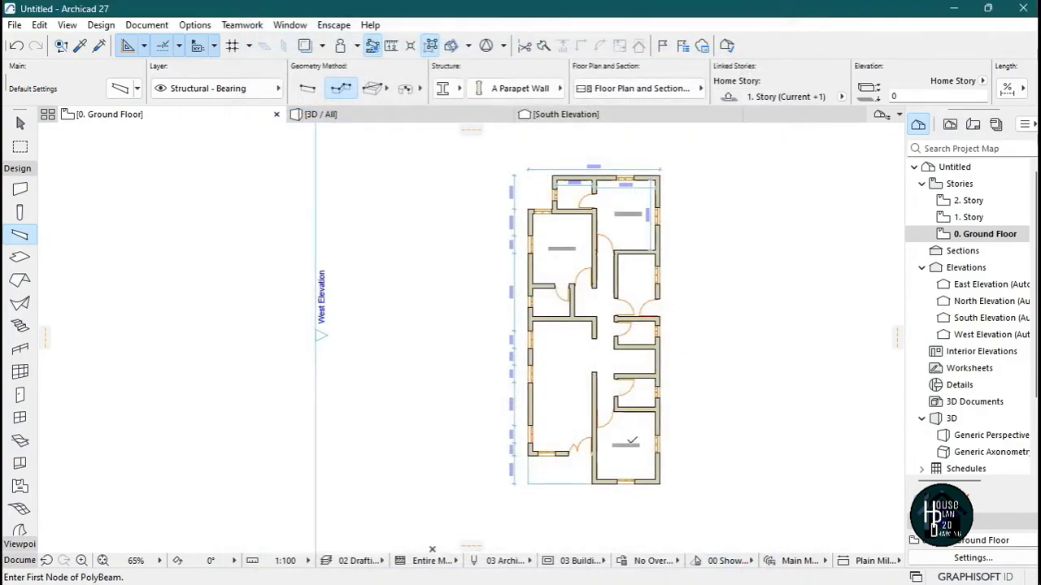
# Start a parapet PolyBeam at the plan's top-left outer corner and trace the top and right exterior walls to the front bedroom's bottom-right corner.
pyautogui.scroll(-2, 494, 234)
pyautogui.scroll(2, 557, 203)
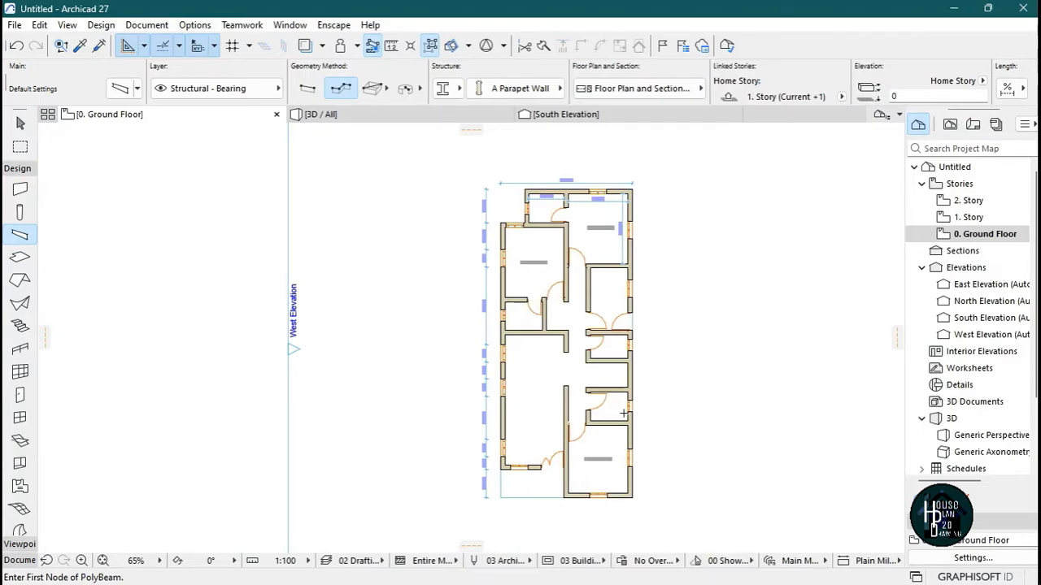
pyautogui.scroll(5, 545, 183)
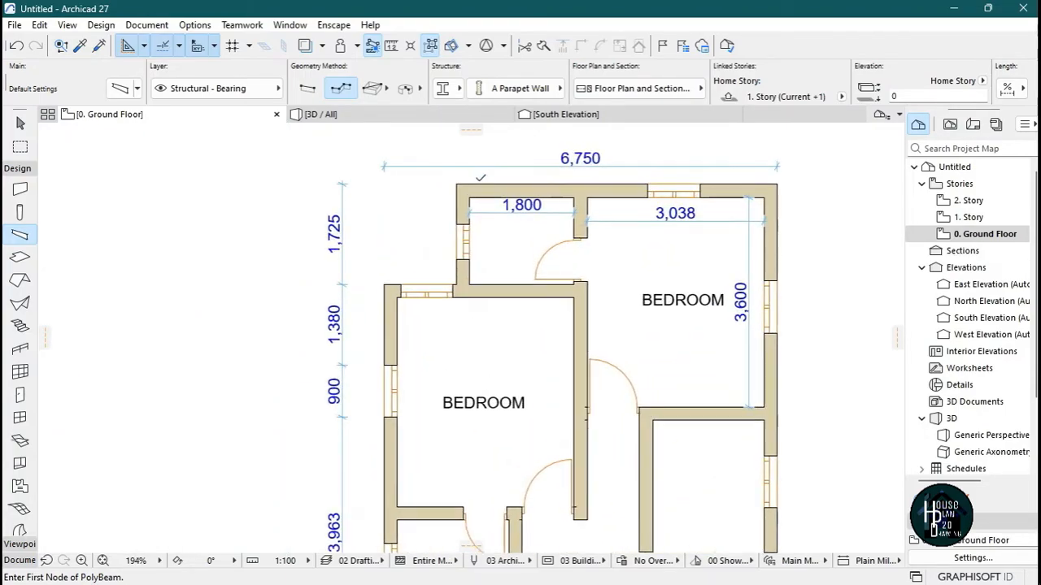
pyautogui.click(458, 182)
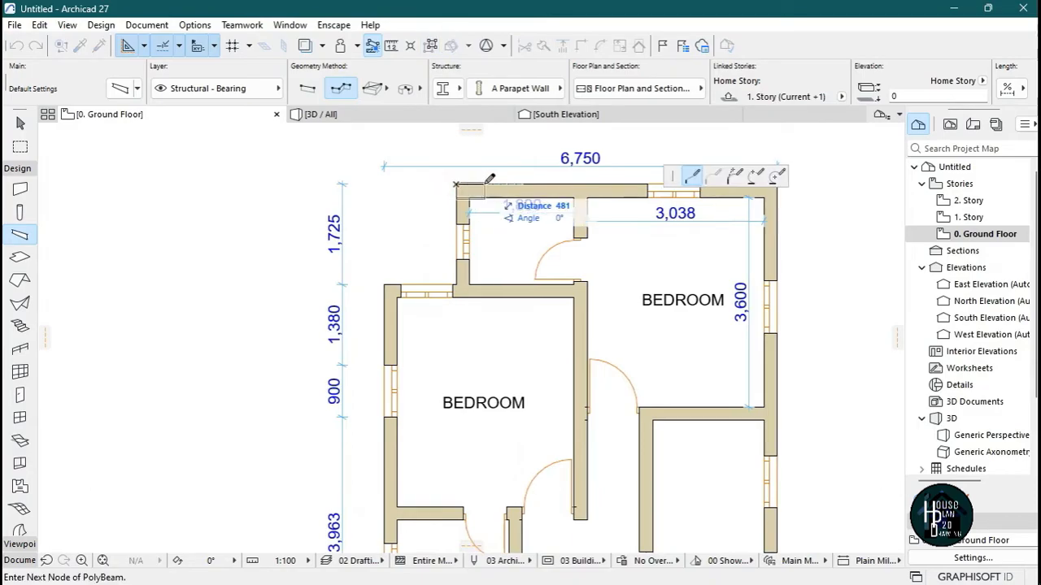
pyautogui.scroll(4, 692, 200)
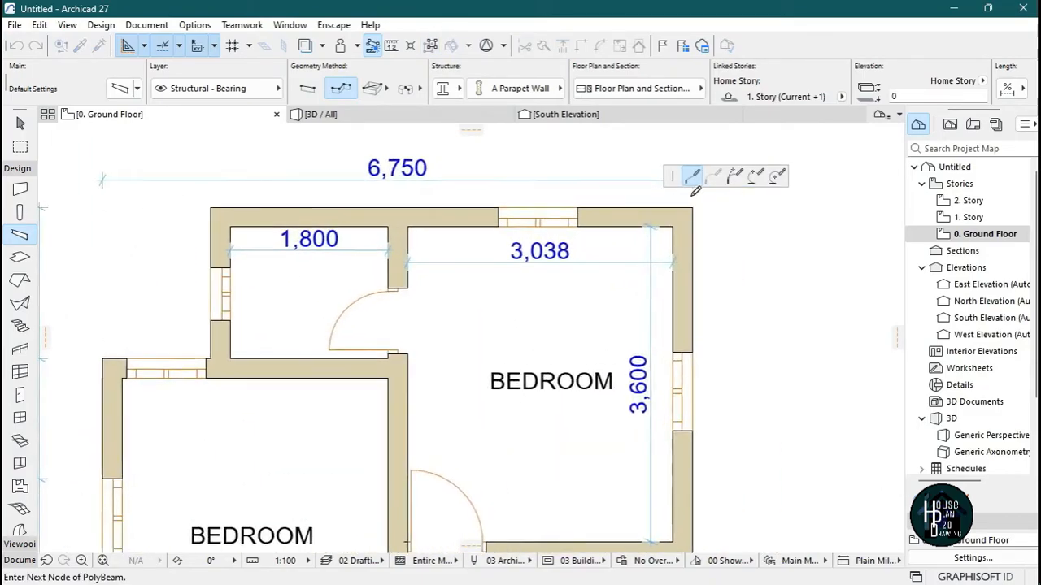
pyautogui.scroll(-6, 704, 293)
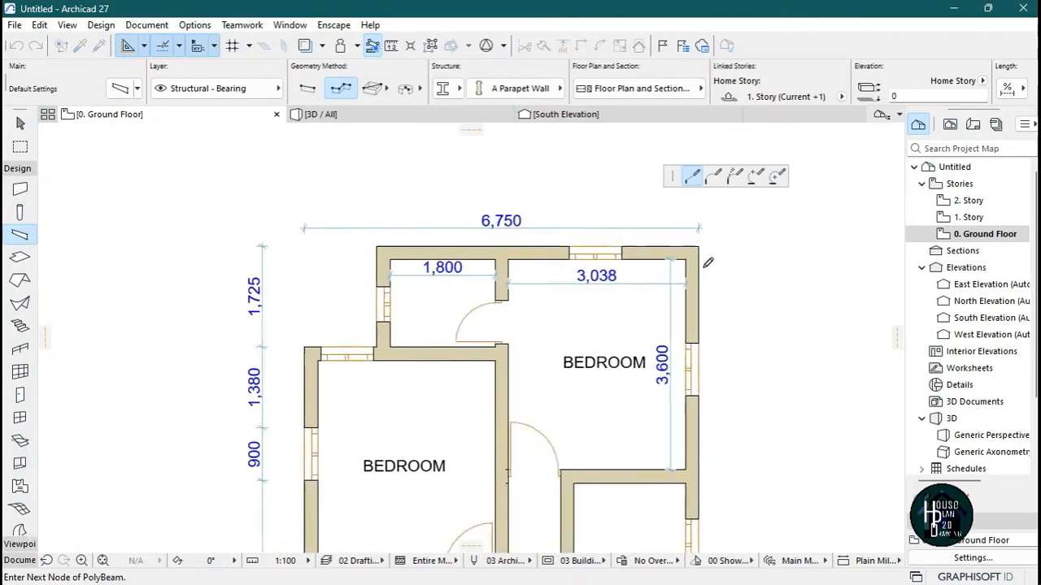
pyautogui.scroll(3, 703, 470)
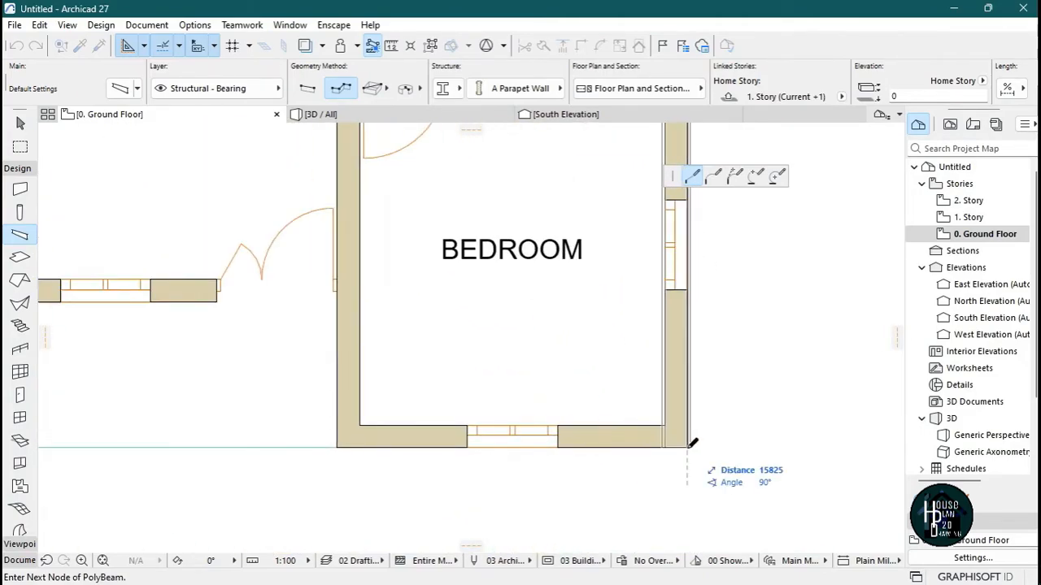
pyautogui.scroll(-2, 688, 443)
pyautogui.scroll(3, 640, 458)
# Continue the parapet PolyBeam along the front bedroom, entrance recess and stepped left exterior walls, closing it at its starting corner.
pyautogui.click(641, 458)
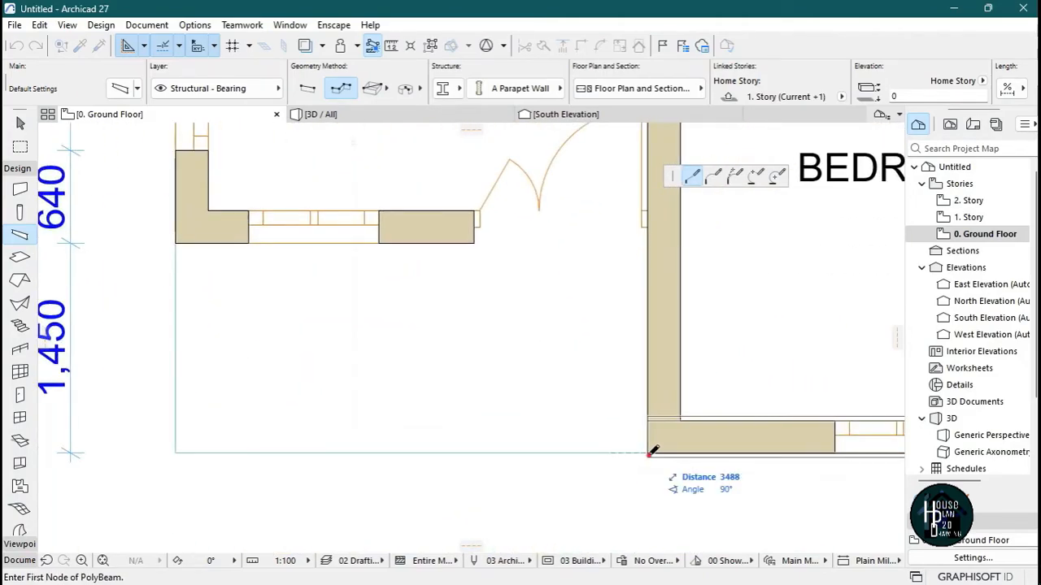
pyautogui.click(649, 243)
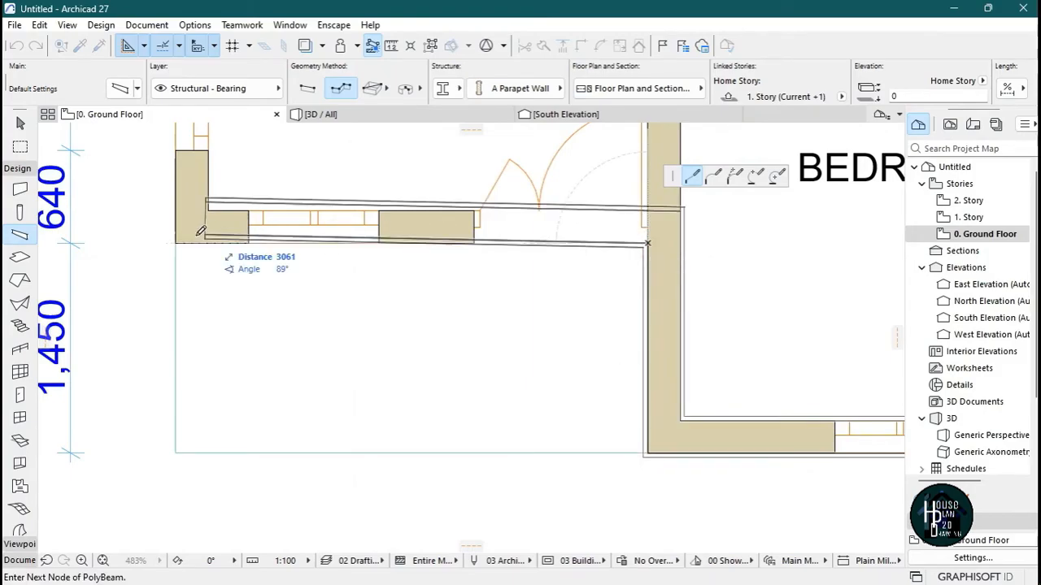
pyautogui.scroll(-8, 383, 405)
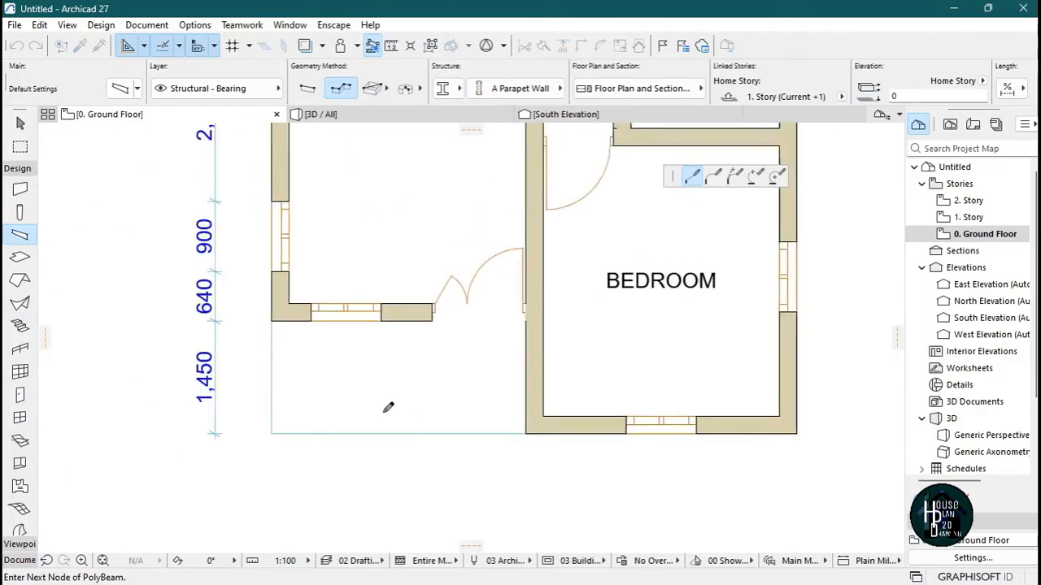
pyautogui.scroll(6, 364, 165)
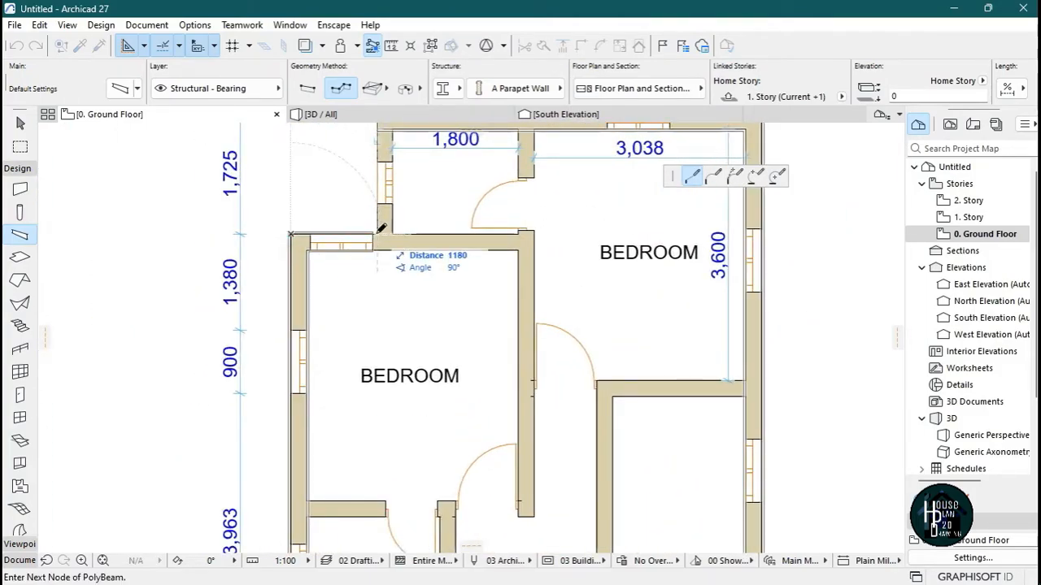
pyautogui.scroll(-4, 379, 229)
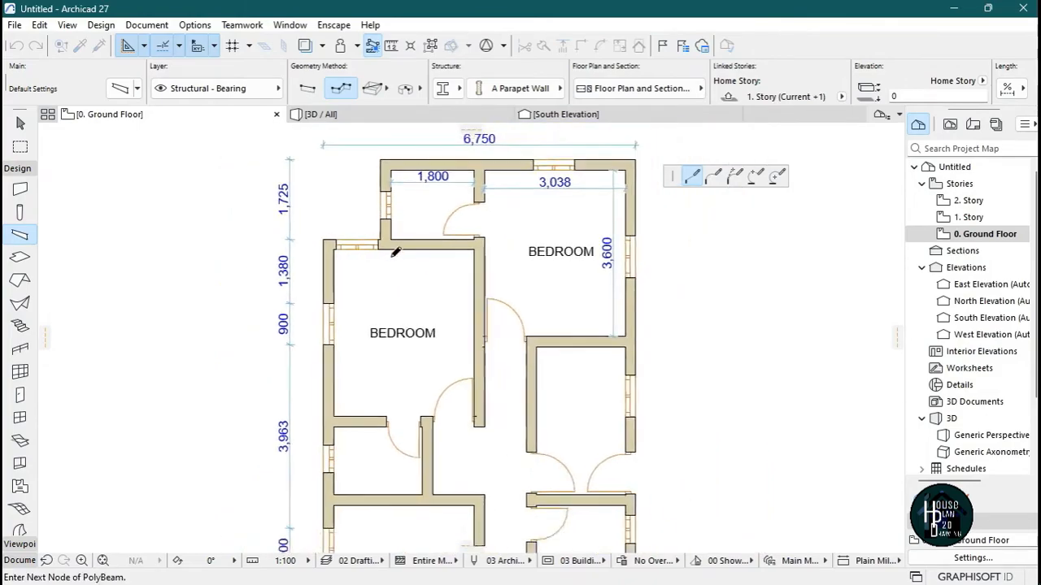
pyautogui.scroll(6, 379, 212)
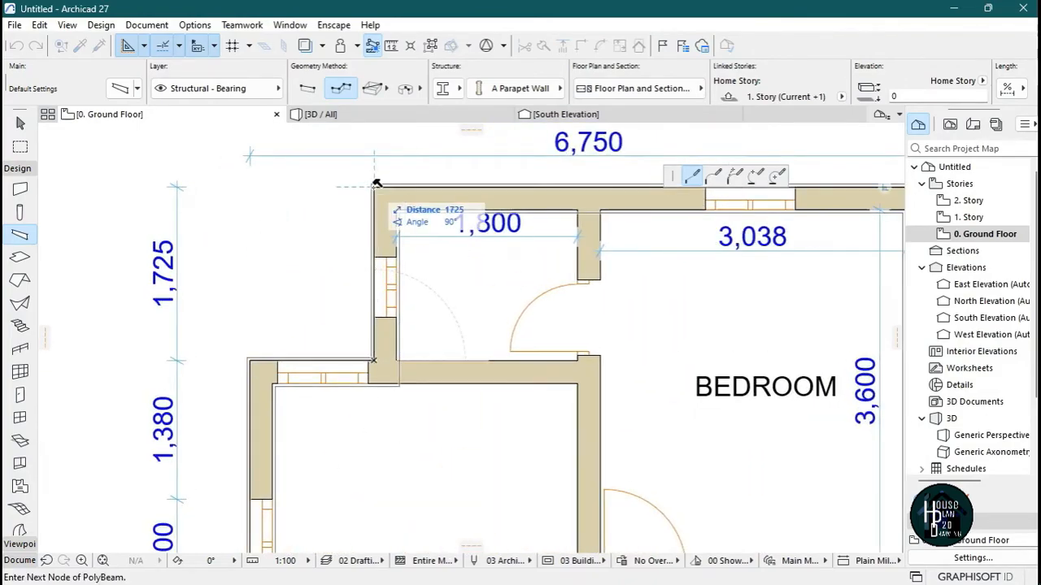
pyautogui.doubleClick(373, 186)
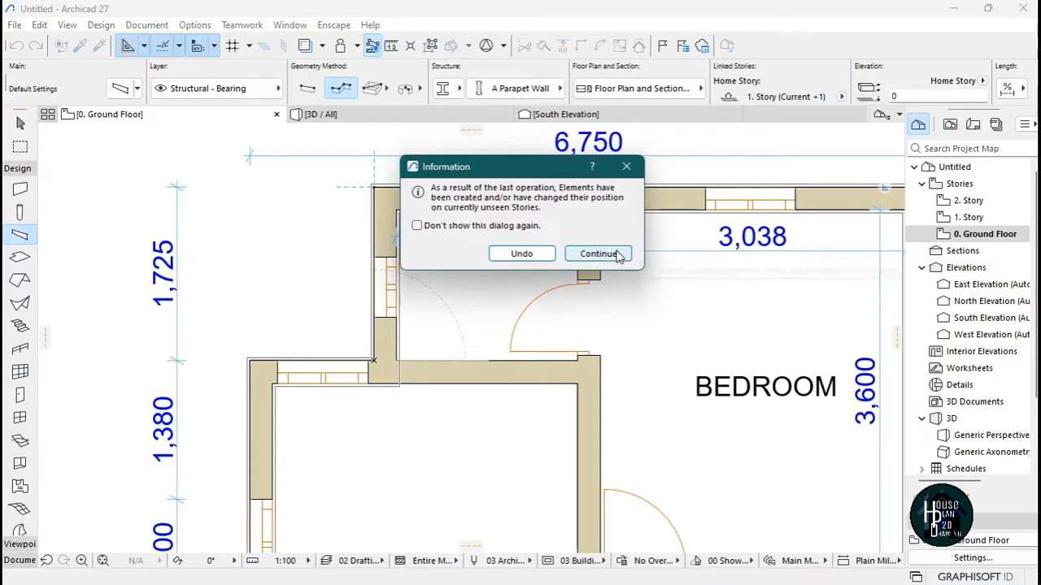
# Accept the closed parapet PolyBeam's placement and inspect it from the front and above in 3D.
pyautogui.click(598, 253)
pyautogui.scroll(-5, 570, 239)
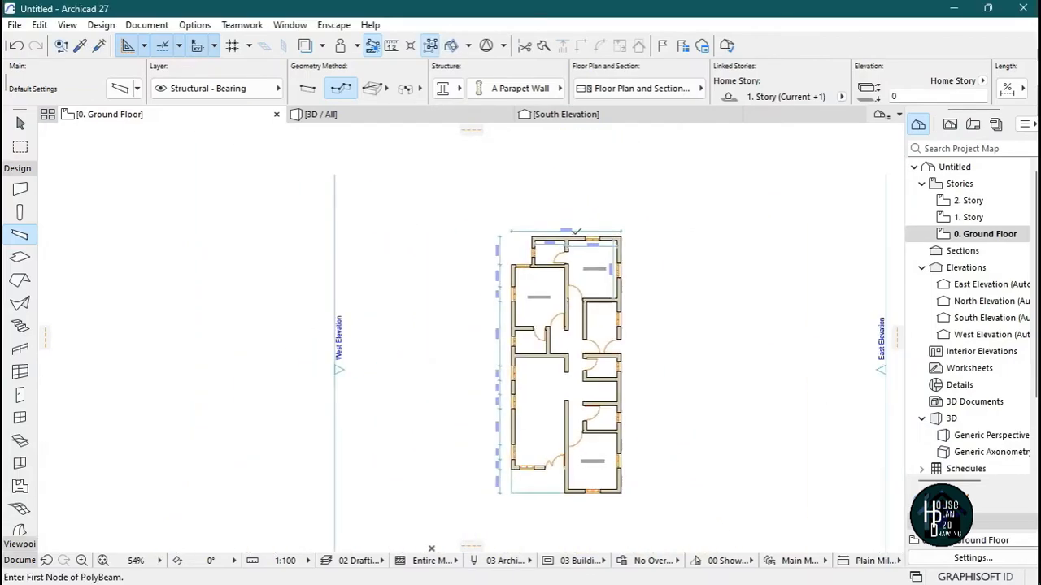
pyautogui.scroll(-1, 576, 232)
pyautogui.click(413, 117)
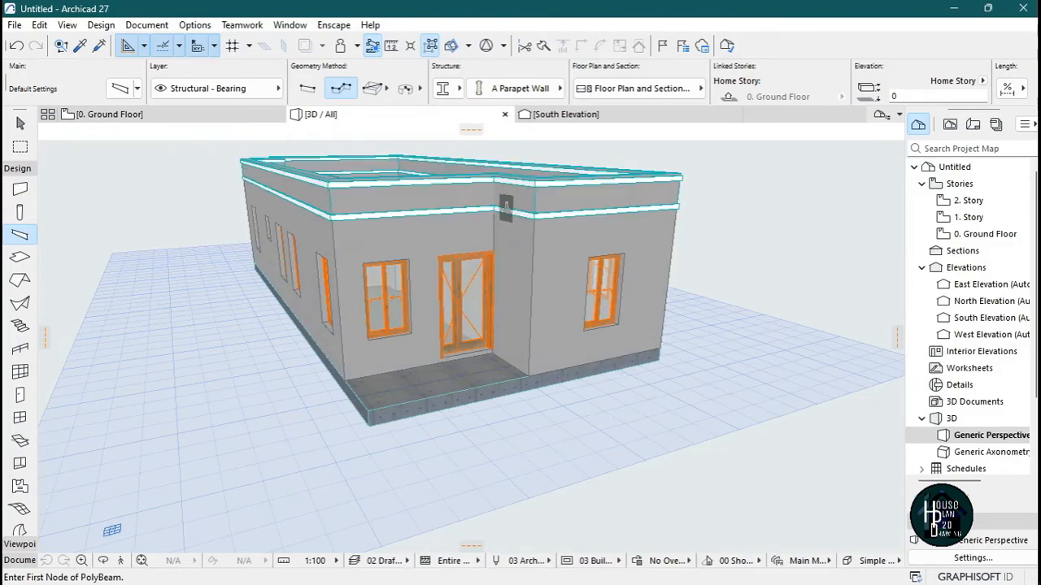
pyautogui.click(122, 561)
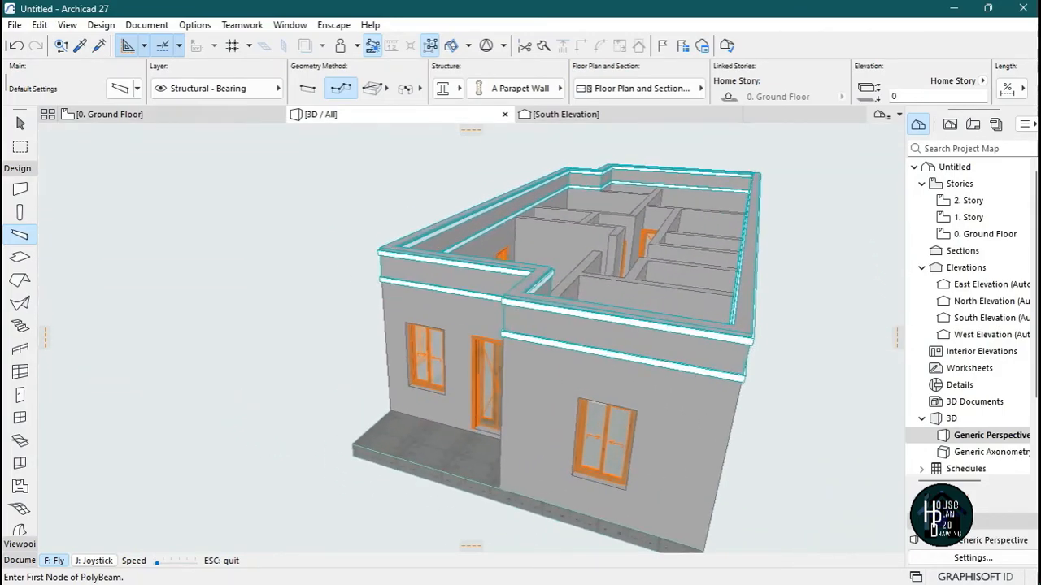
pyautogui.press('Escape')
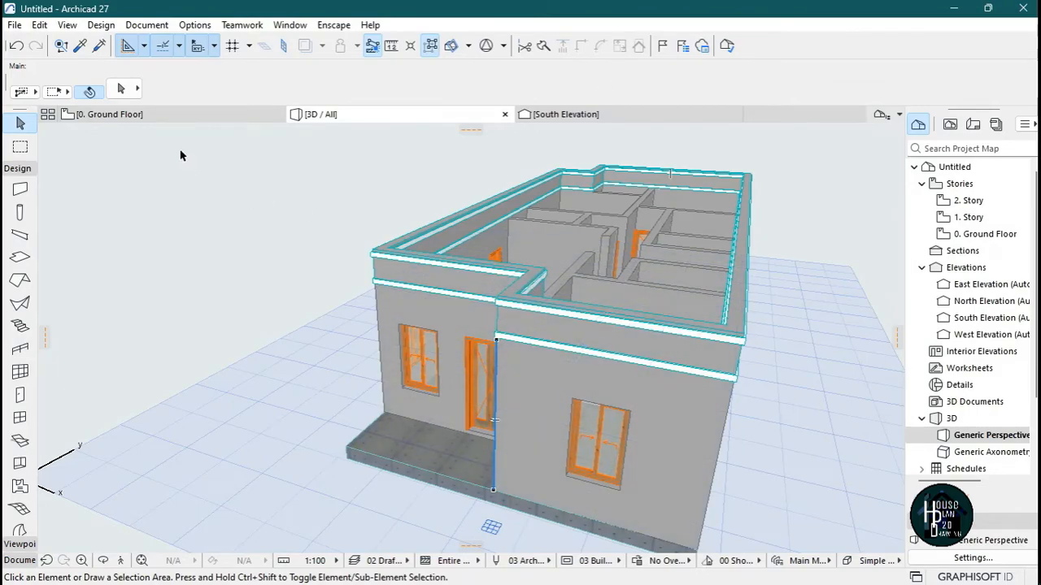
# Open the 1. Story floor plan and frame the parapet outline around the front recess.
pyautogui.click(162, 114)
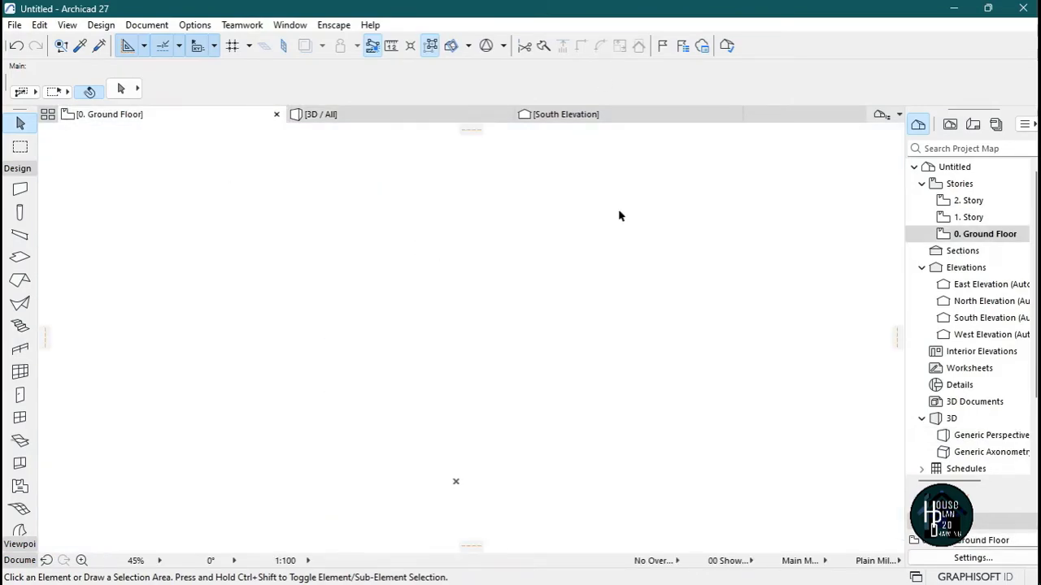
pyautogui.scroll(5, 618, 214)
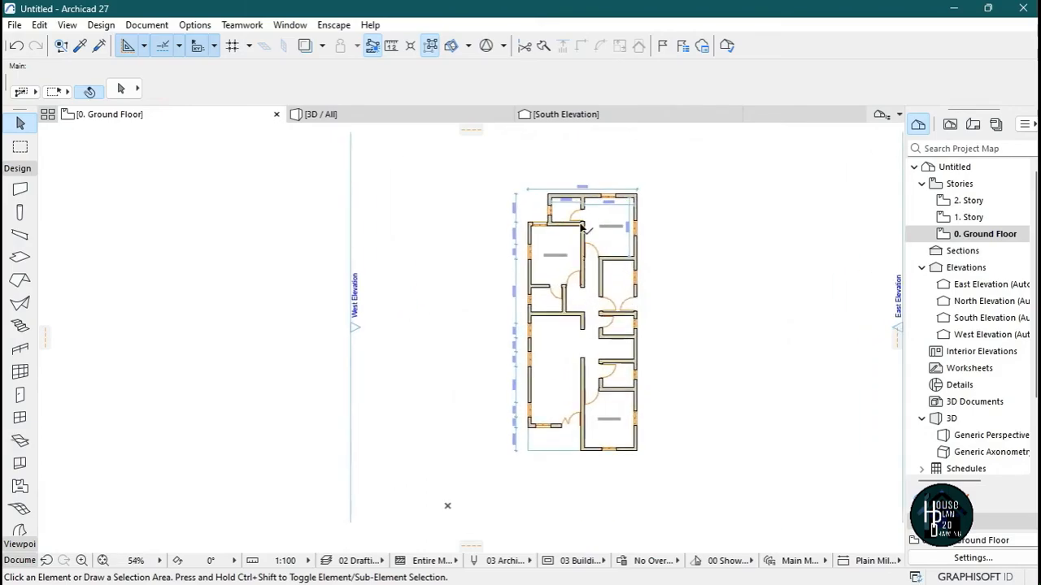
pyautogui.doubleClick(982, 219)
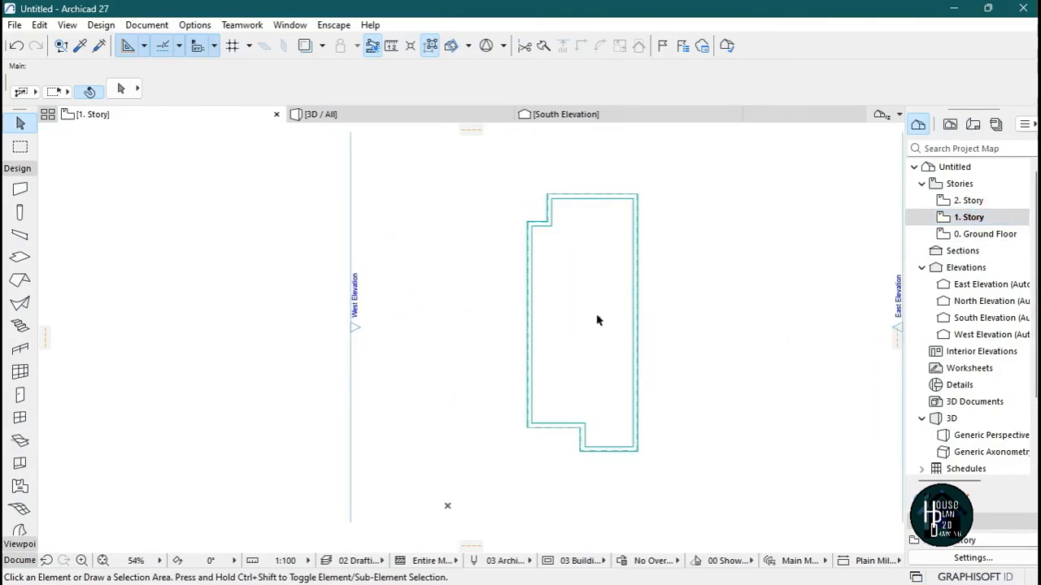
pyautogui.scroll(8, 564, 425)
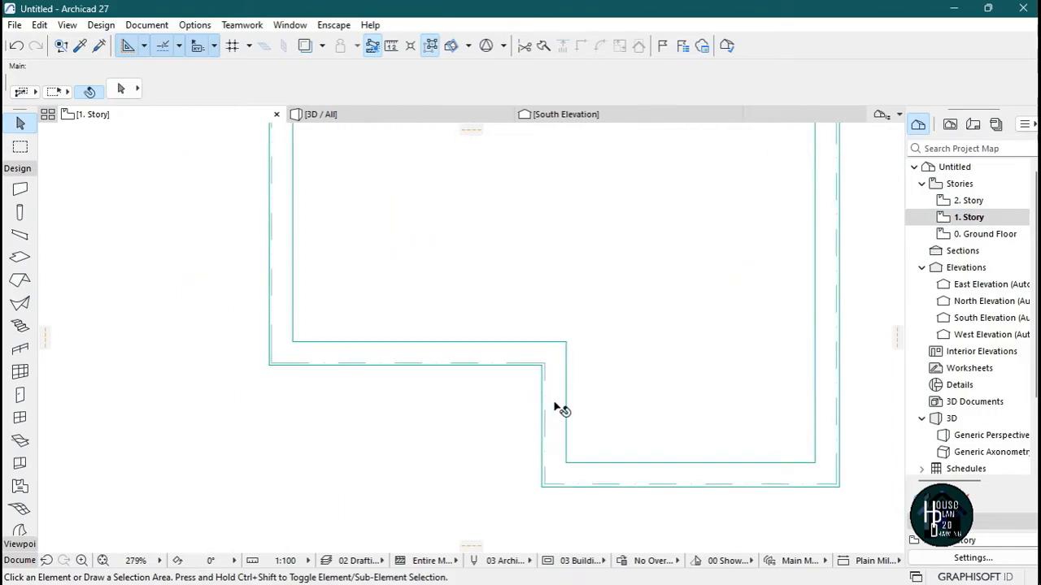
# Stretch the short parapet segment beside the entrance recess up through the house to the rear parapet's reference line.
pyautogui.click(554, 405)
pyautogui.click(545, 366)
pyautogui.scroll(-3, 548, 440)
pyautogui.scroll(-6, 549, 440)
pyautogui.scroll(12, 545, 342)
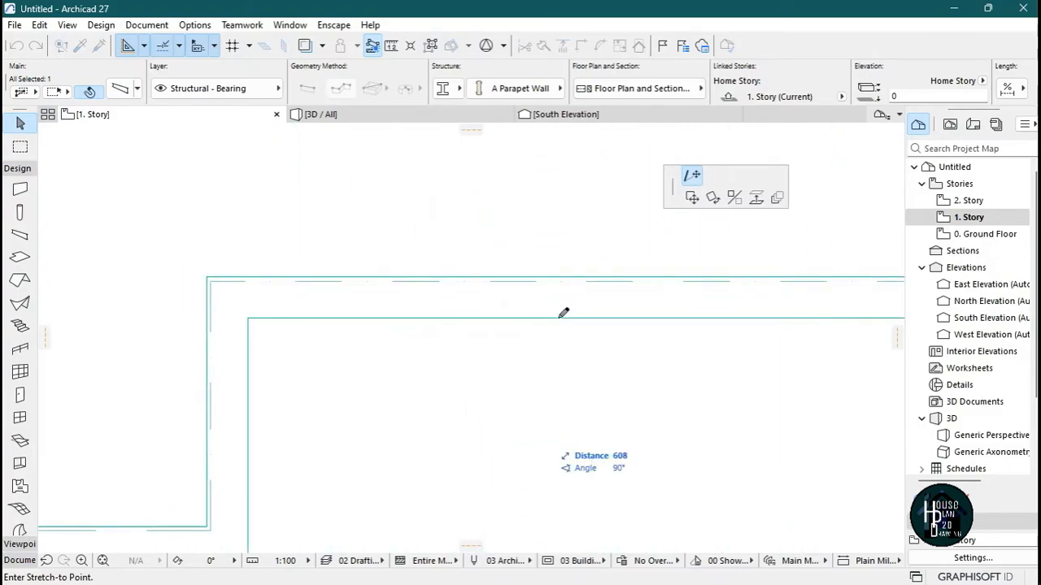
pyautogui.click(502, 317)
pyautogui.click(503, 318)
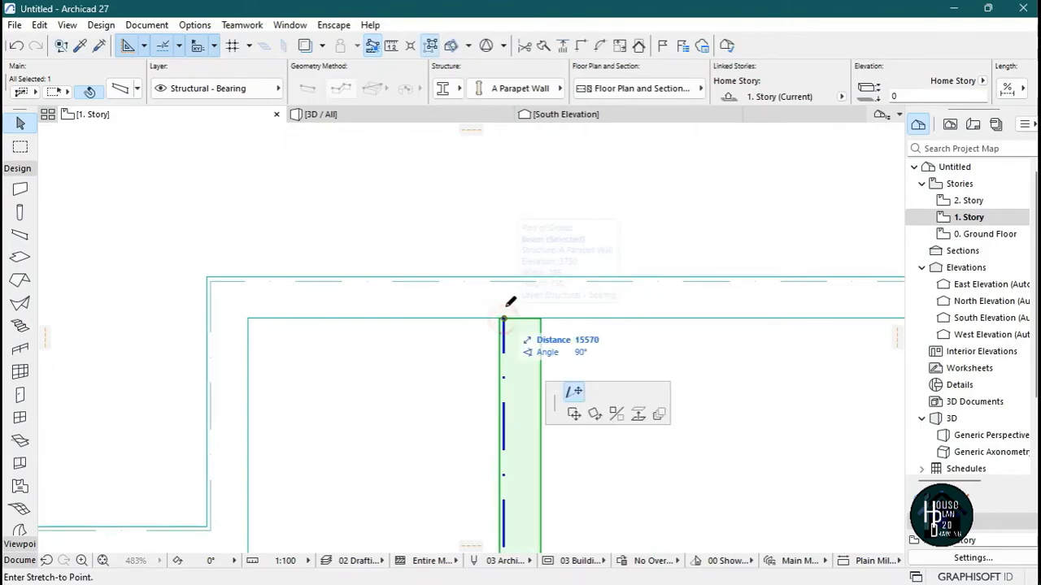
pyautogui.click(504, 282)
pyautogui.press('Escape')
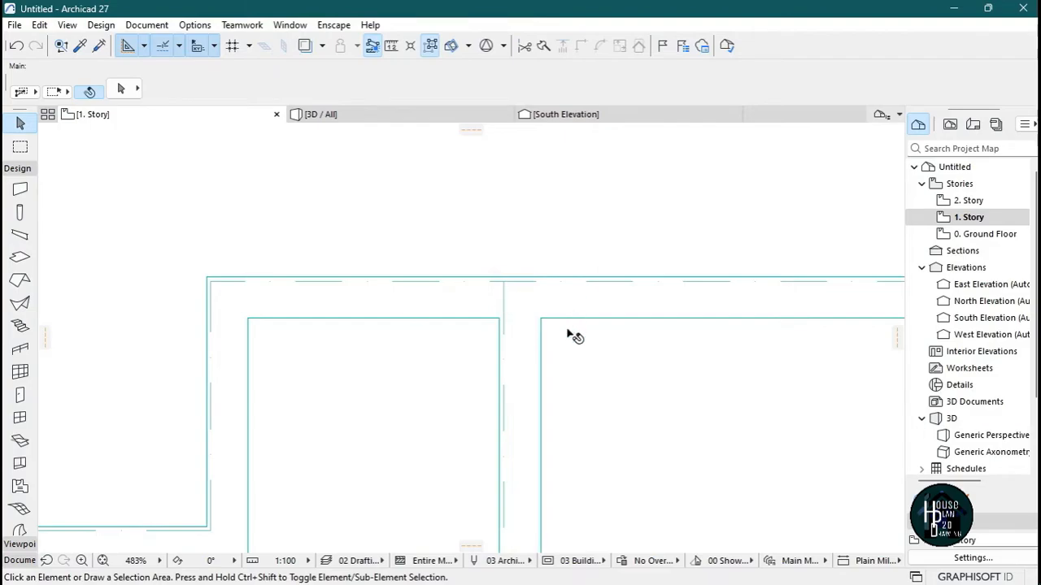
# Inspect the extended central parapet beam and the front corners of the house in 3D.
pyautogui.scroll(-12, 568, 333)
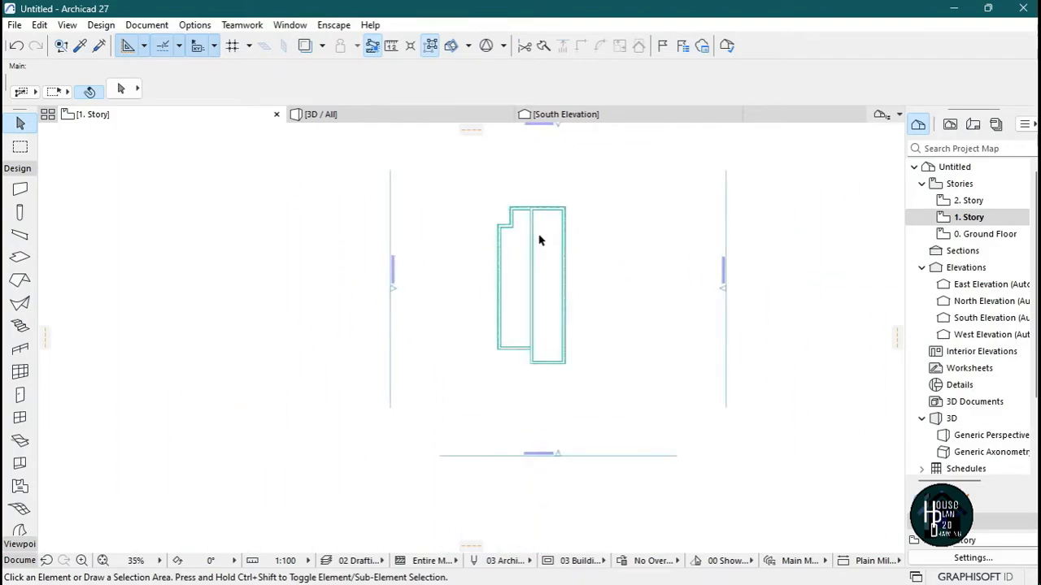
pyautogui.click(405, 114)
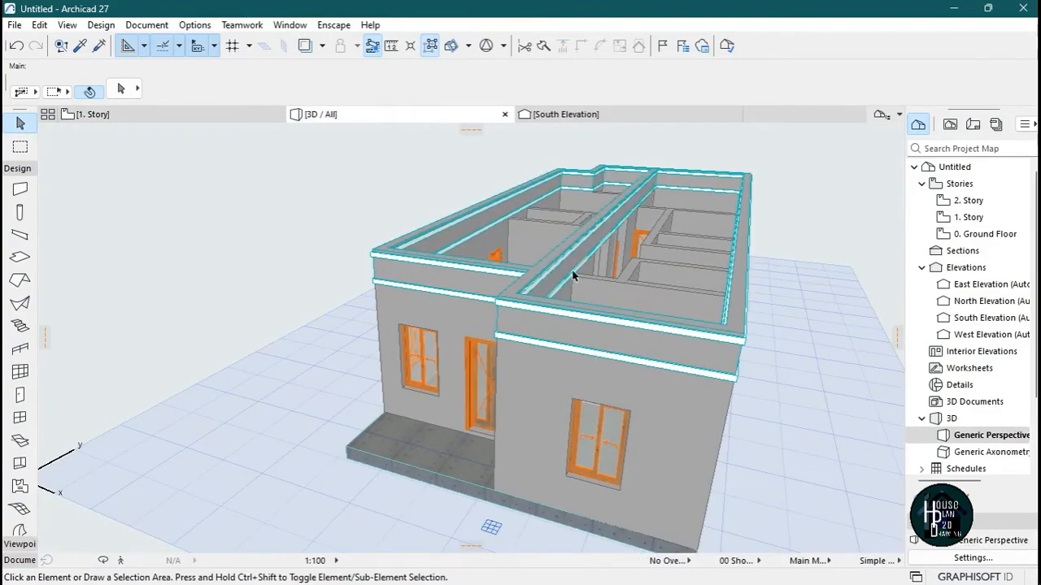
pyautogui.click(122, 560)
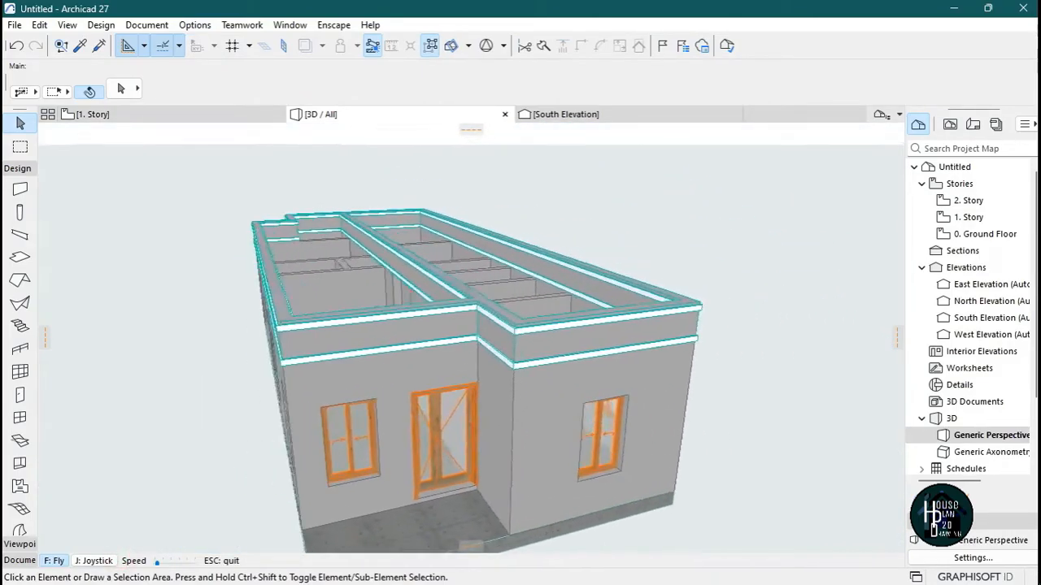
pyautogui.press('Escape')
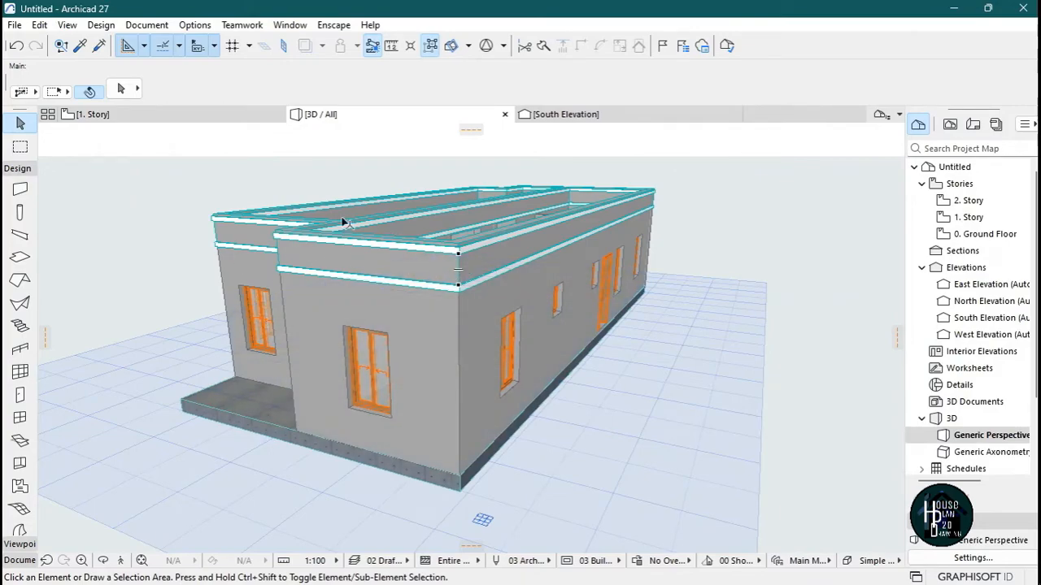
# Stretch the front bedroom's parapet segment vertically to a greater height than the adjoining parapets, and clear the selection.
pyautogui.click(432, 258)
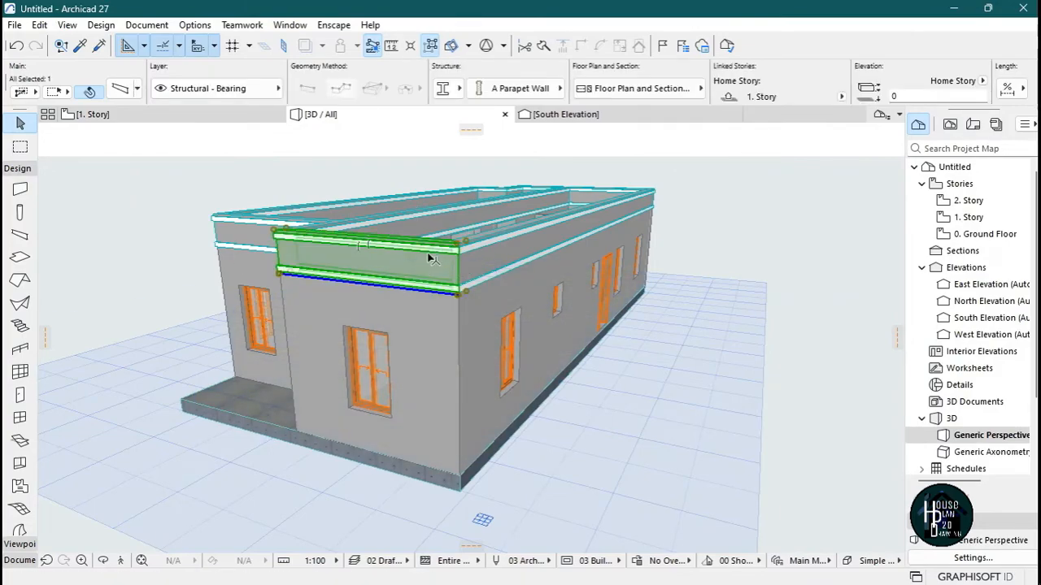
pyautogui.click(431, 46)
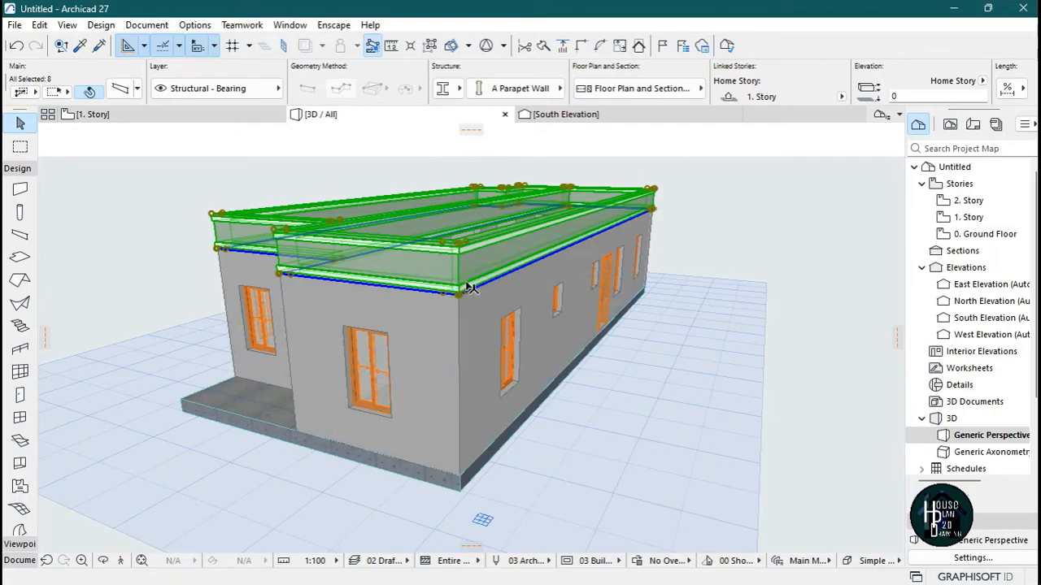
pyautogui.click(431, 50)
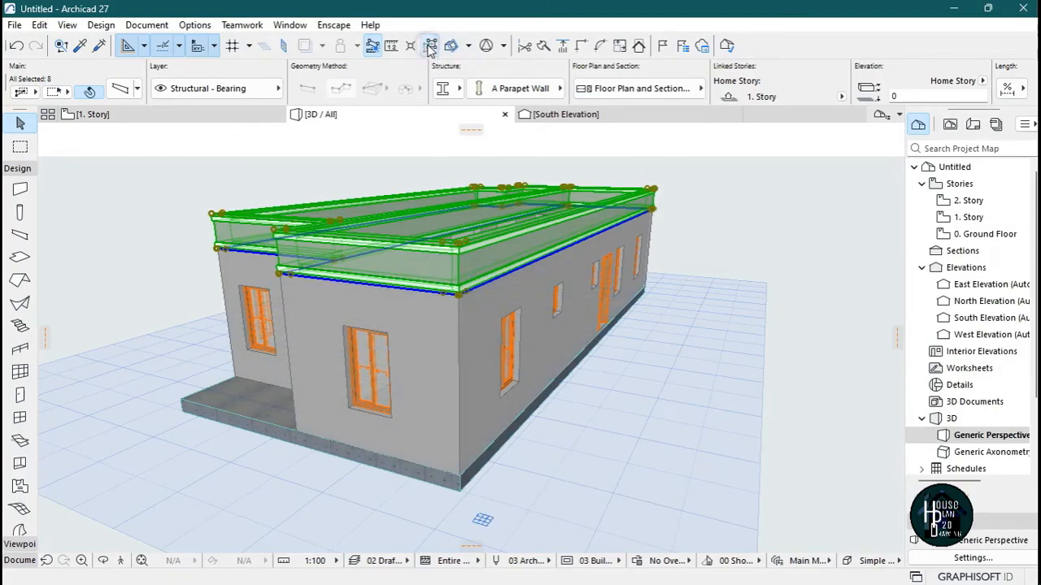
pyautogui.click(459, 247)
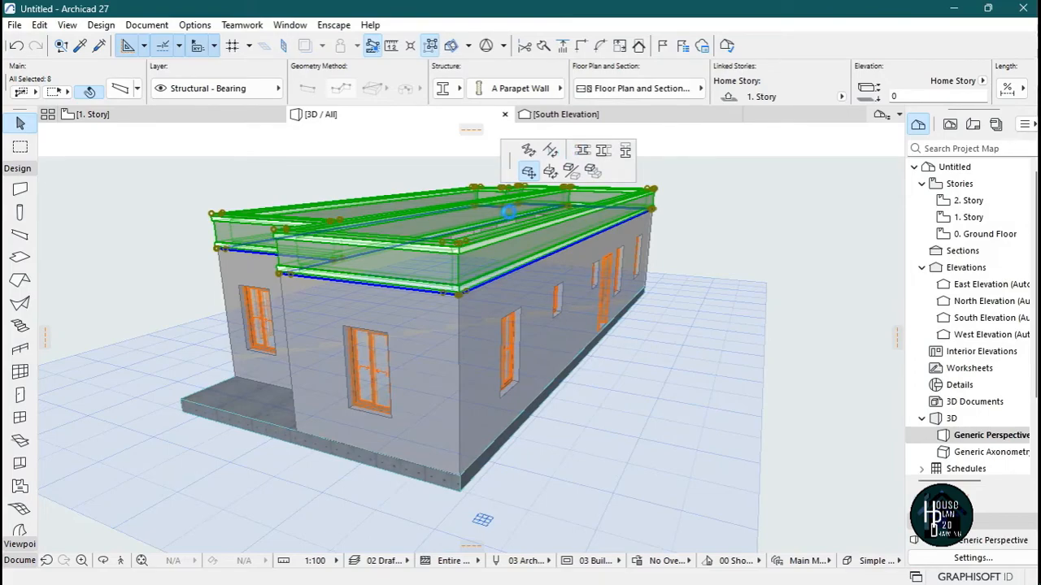
pyautogui.click(529, 171)
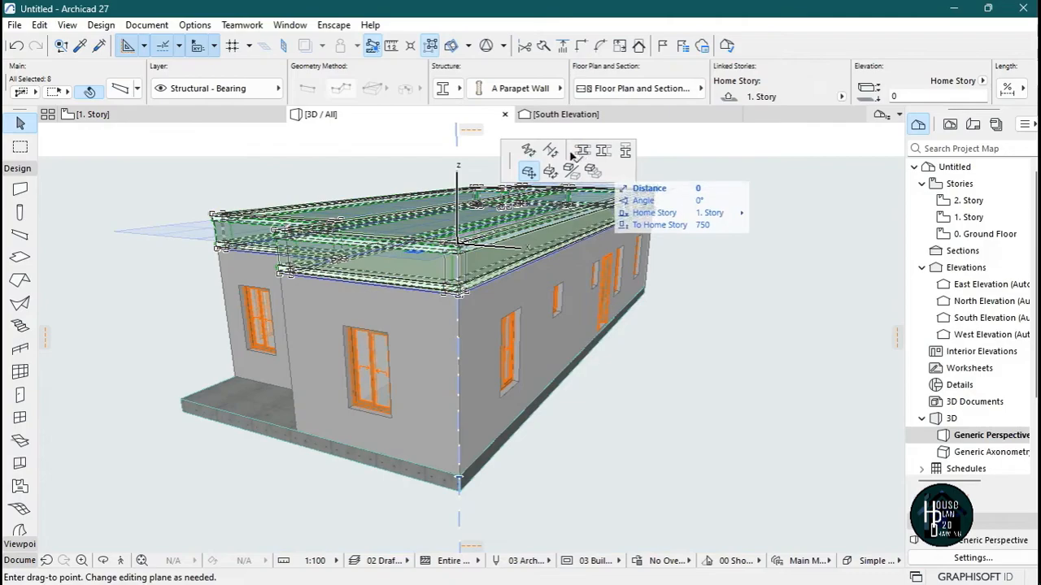
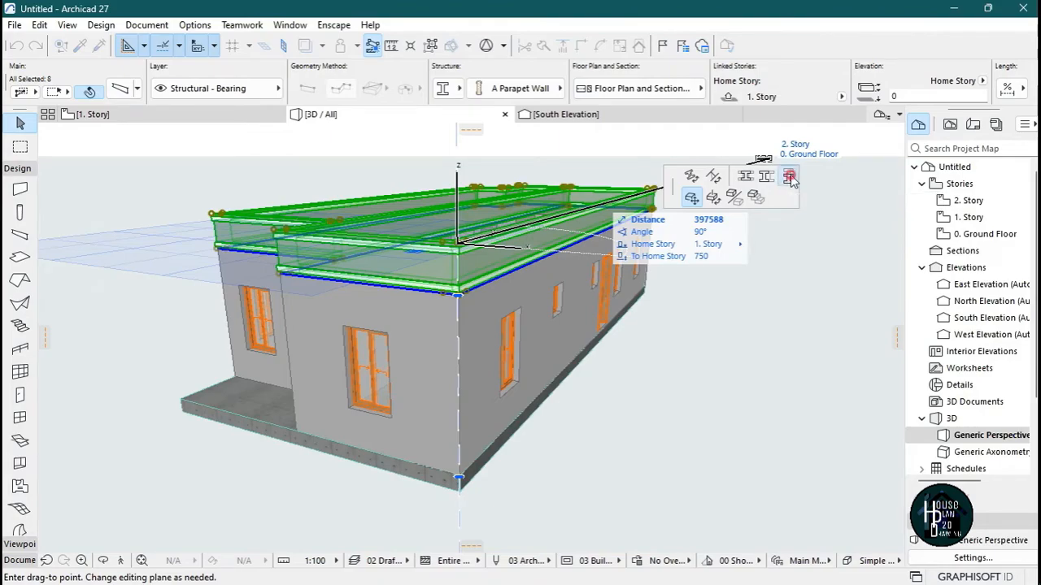
pyautogui.click(789, 177)
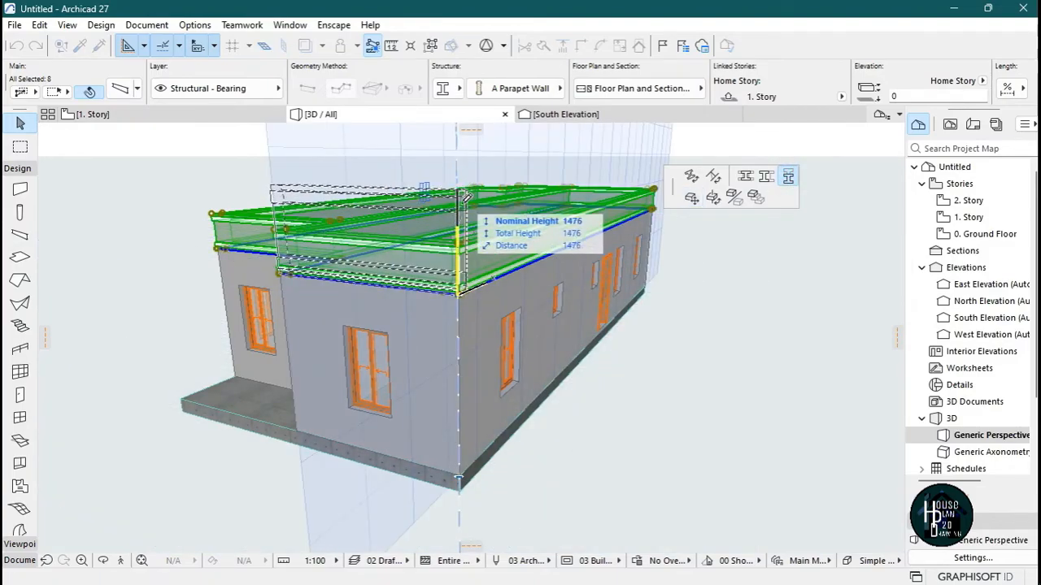
pyautogui.click(468, 195)
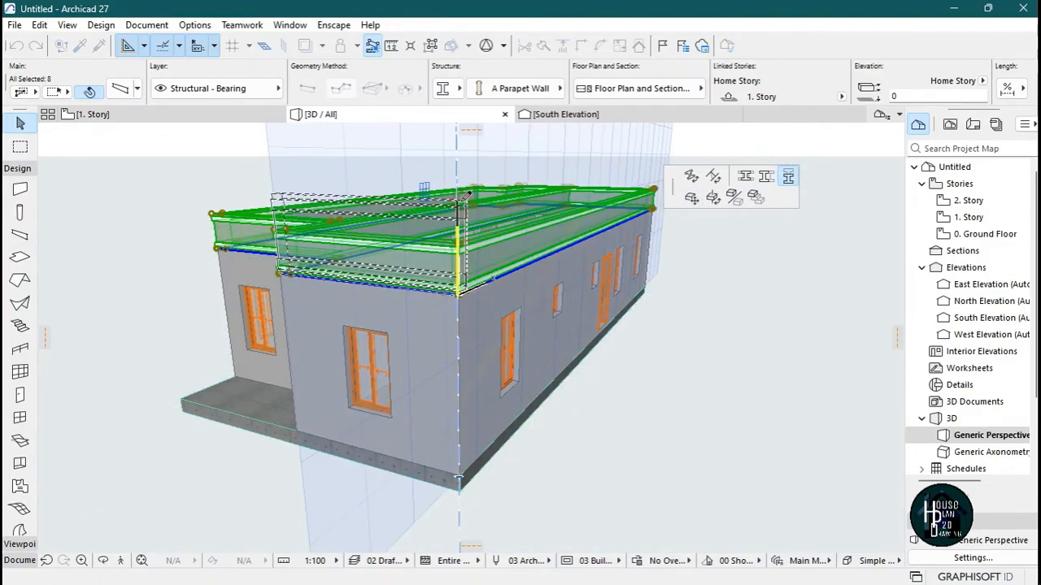
pyautogui.click(639, 376)
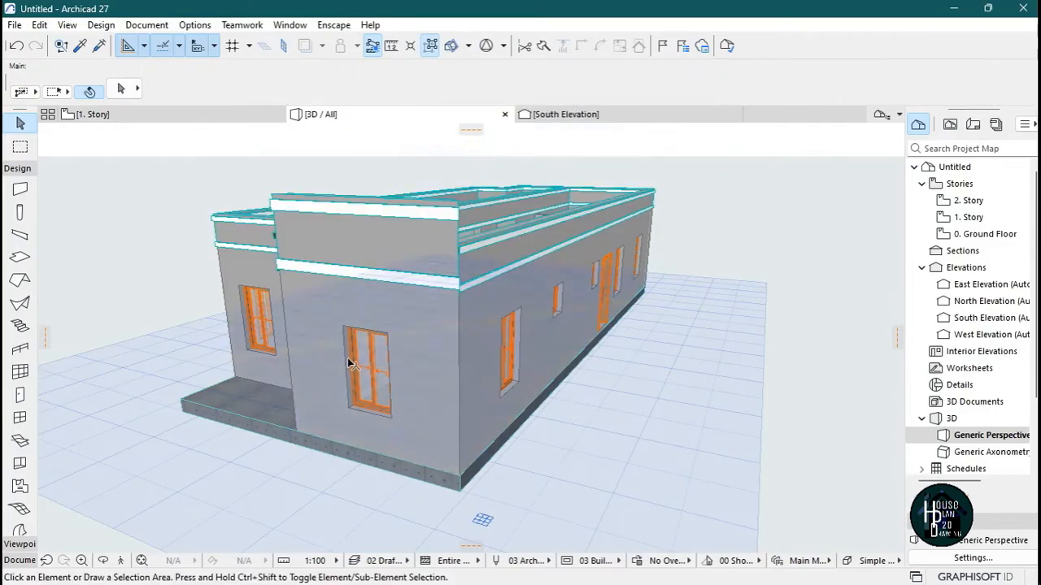
# Pick up the raised front parapet's settings and transfer them to the east side and central parapet segments.
pyautogui.click(123, 561)
pyautogui.press('Up')
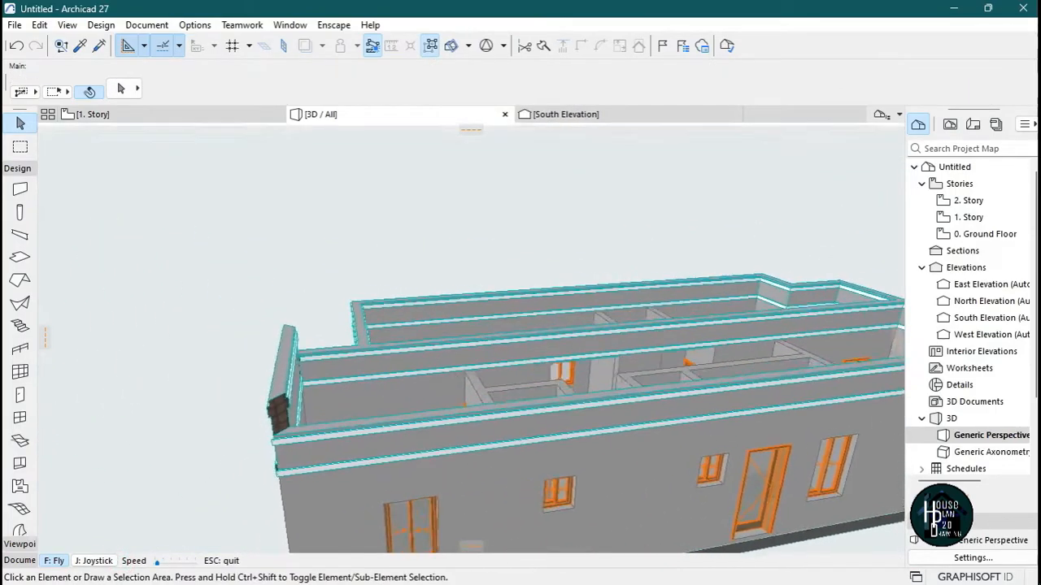
pyautogui.press('Left')
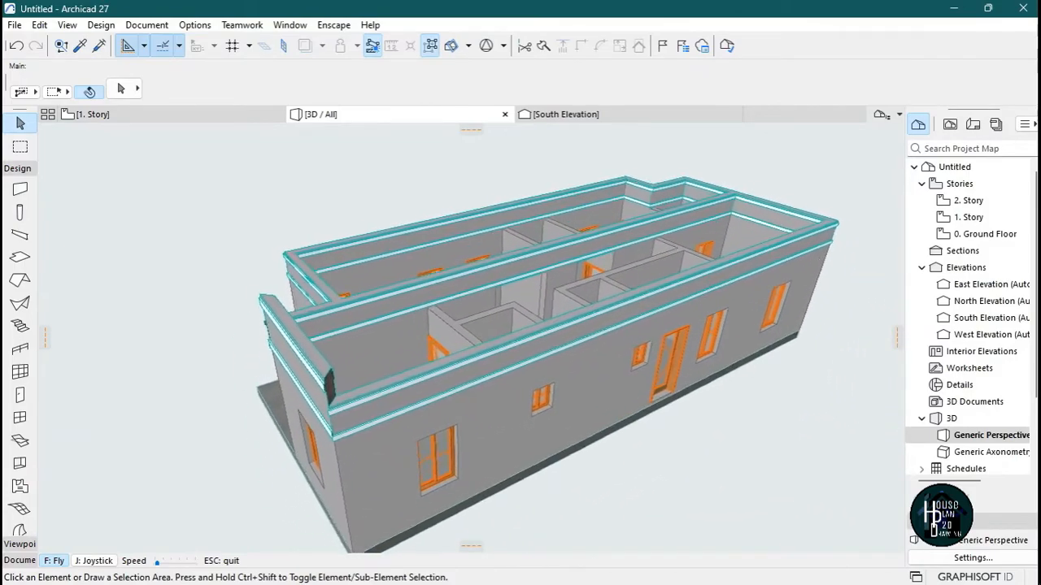
pyautogui.press('Escape')
pyautogui.press('alt')
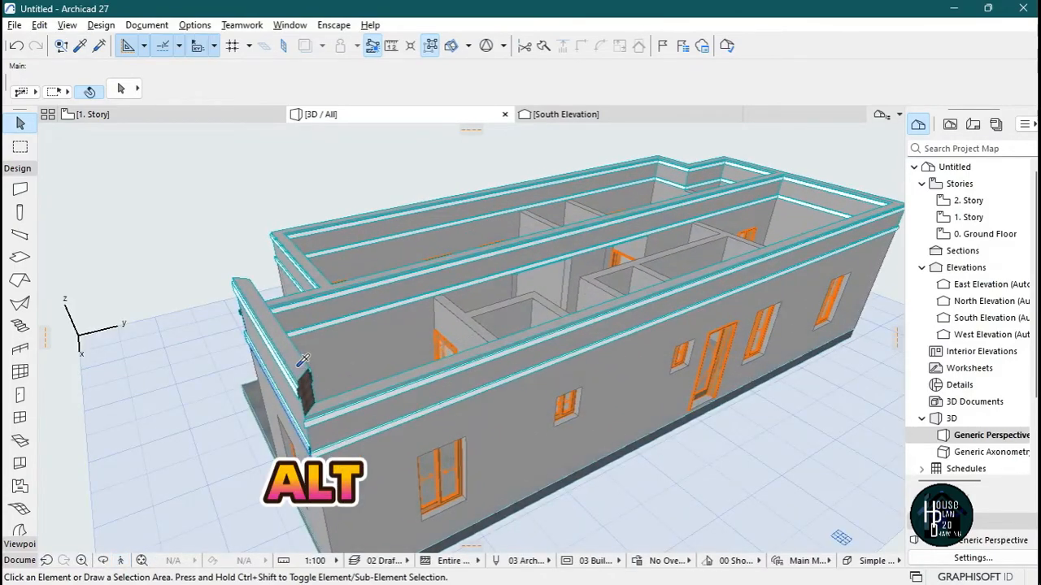
pyautogui.keyDown('alt'); pyautogui.click(298, 366); pyautogui.keyUp('alt')
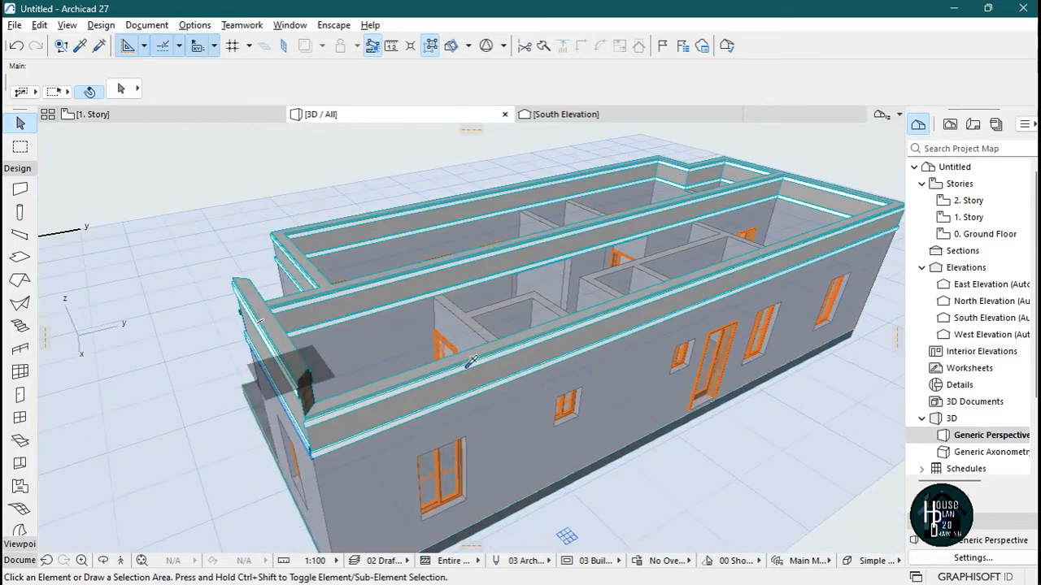
pyautogui.press('c')
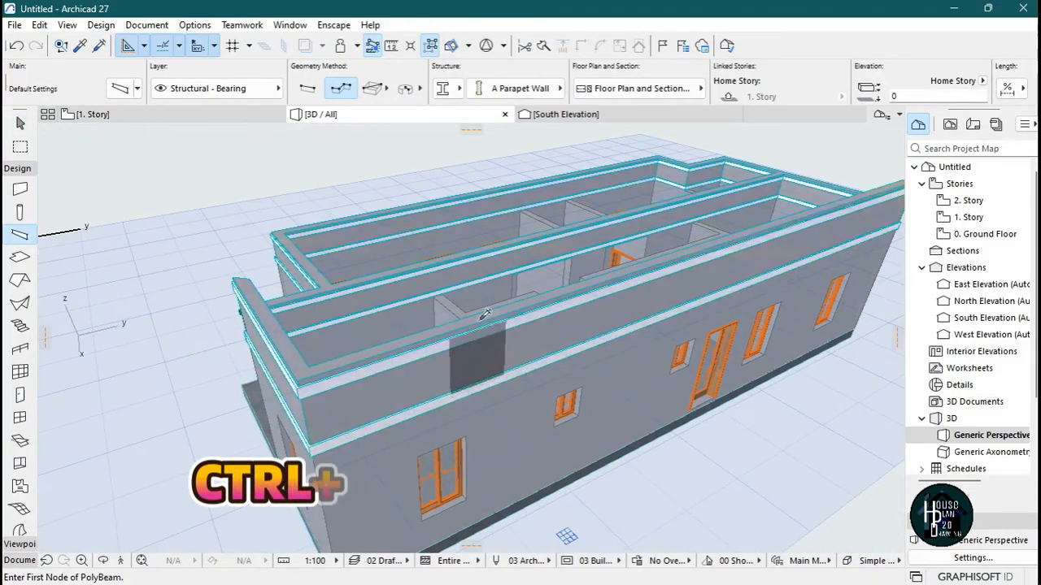
pyautogui.keyDown('ctrl'); pyautogui.keyDown('alt'); pyautogui.click(481, 256); pyautogui.keyUp('alt'); pyautogui.keyUp('ctrl')
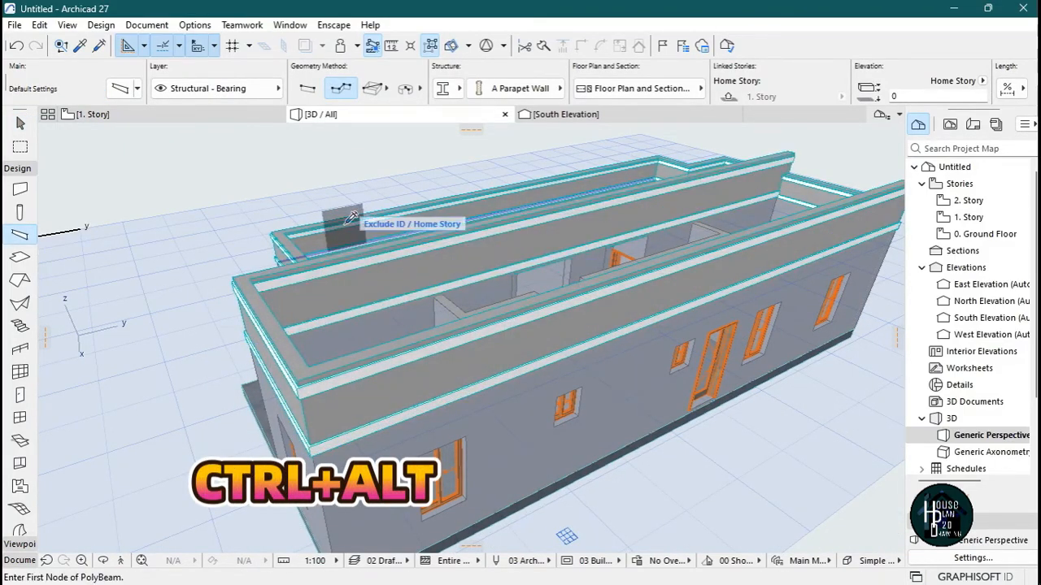
# Transfer the raised parapet's settings to the entrance front, the stepped rear-left segments and the rear wall's parapet.
pyautogui.keyDown('ctrl'); pyautogui.keyDown('alt'); pyautogui.click(300, 243); pyautogui.keyUp('alt'); pyautogui.keyUp('ctrl')
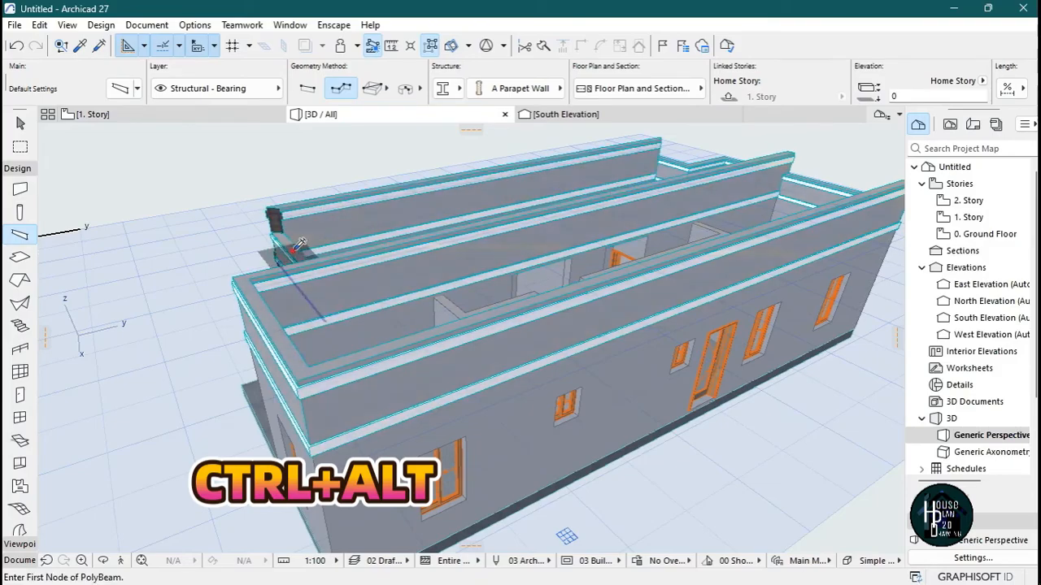
pyautogui.keyDown('ctrl'); pyautogui.keyDown('alt'); pyautogui.click(671, 177); pyautogui.keyUp('alt'); pyautogui.keyUp('ctrl')
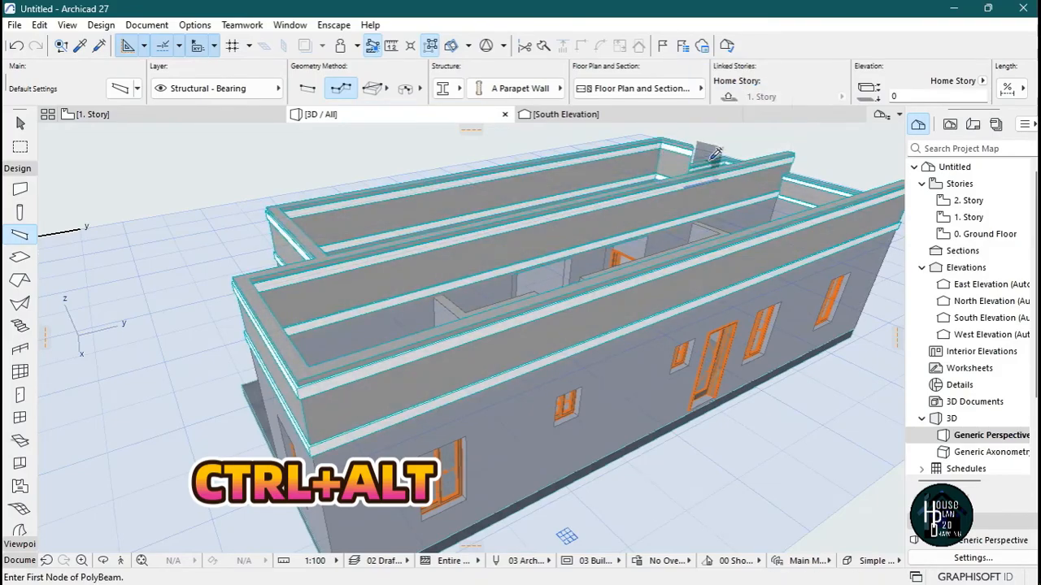
pyautogui.keyDown('ctrl'); pyautogui.keyDown('alt'); pyautogui.click(729, 153); pyautogui.keyUp('alt'); pyautogui.keyUp('ctrl')
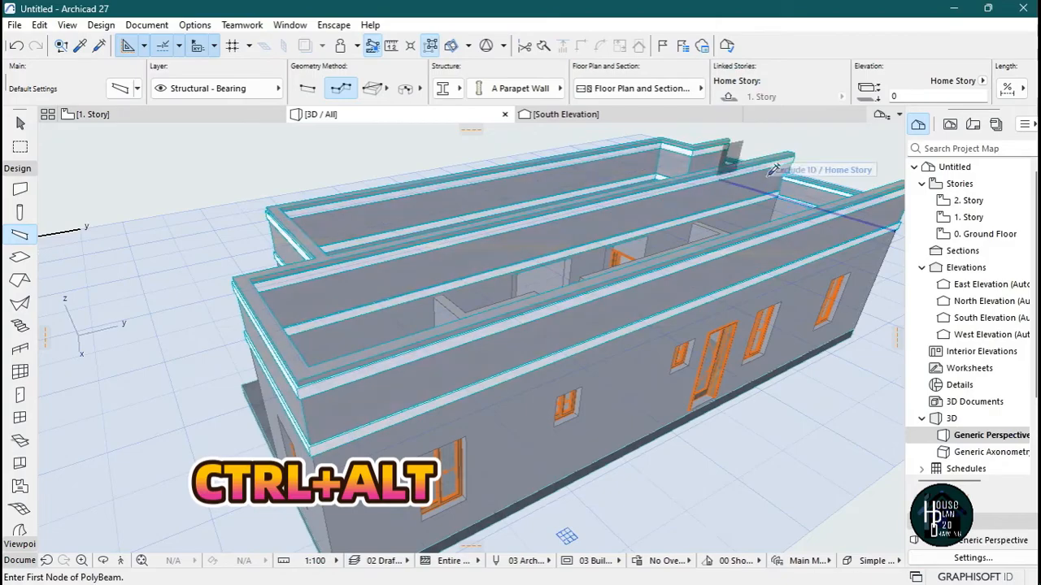
pyautogui.keyDown('ctrl'); pyautogui.keyDown('alt'); pyautogui.click(817, 184); pyautogui.keyUp('alt'); pyautogui.keyUp('ctrl')
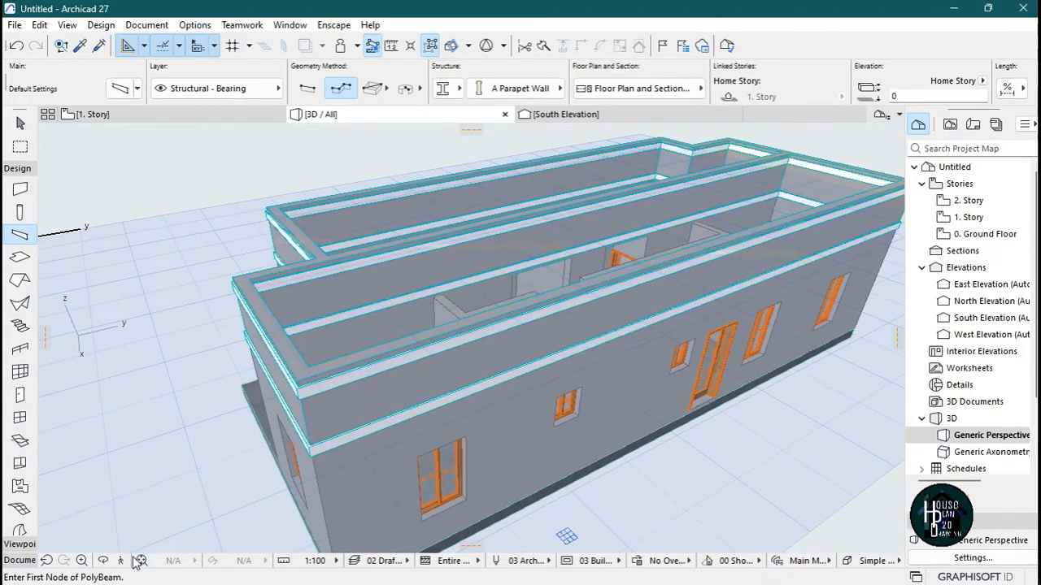
# Fly around the house in 3D to examine the raised parapet along the side walls and the stepped entrance front.
pyautogui.hotkey('shift', 'F3')
pyautogui.keyDown('shift'); pyautogui.moveTo(422, 325); pyautogui.dragTo(667, 273, button='middle'); pyautogui.keyUp('shift')
pyautogui.press('Left')
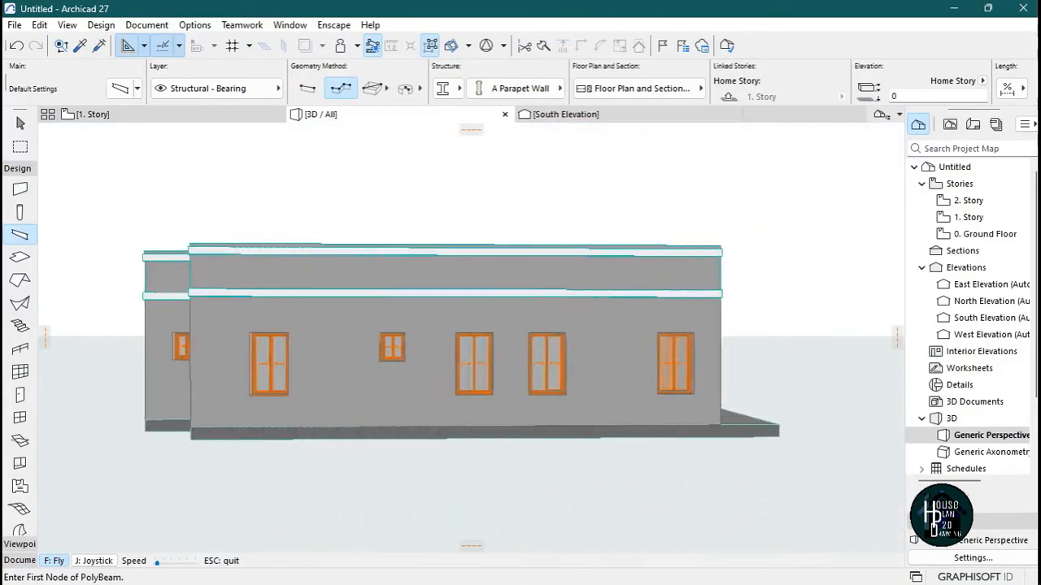
pyautogui.press('Up')
pyautogui.press('Left')
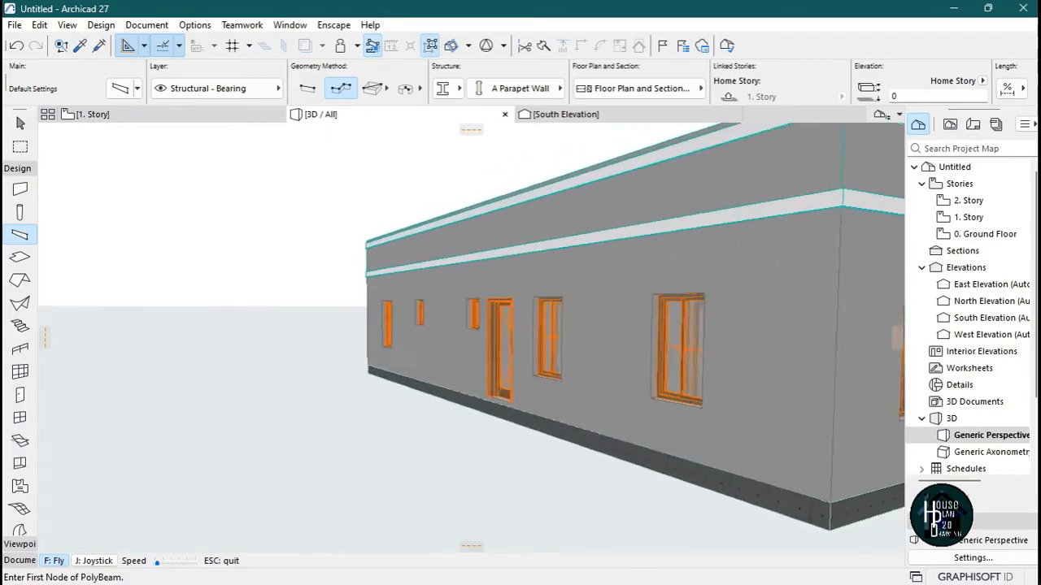
pyautogui.press('Left')
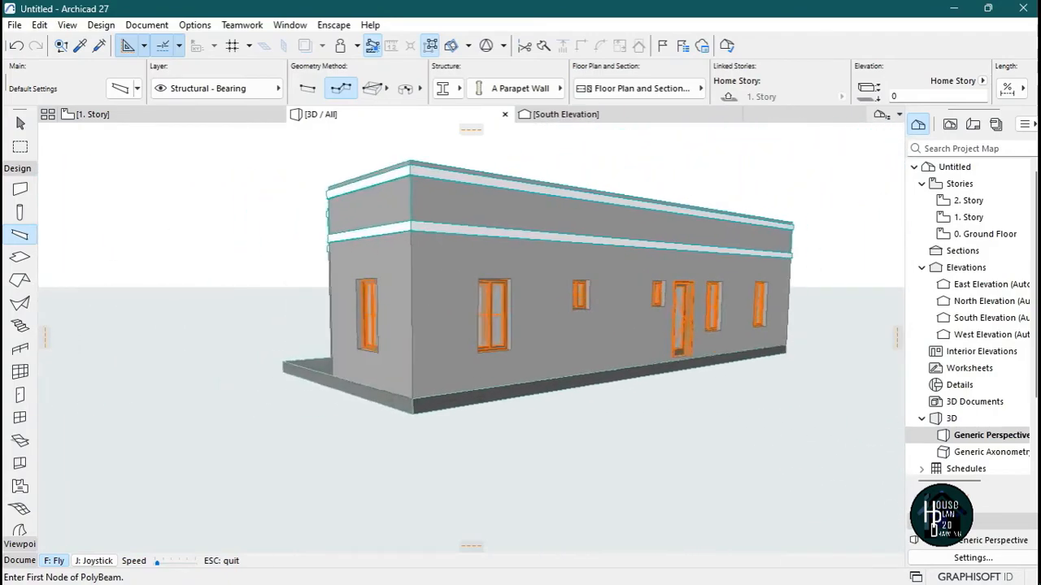
pyautogui.press('Up')
pyautogui.press('Left')
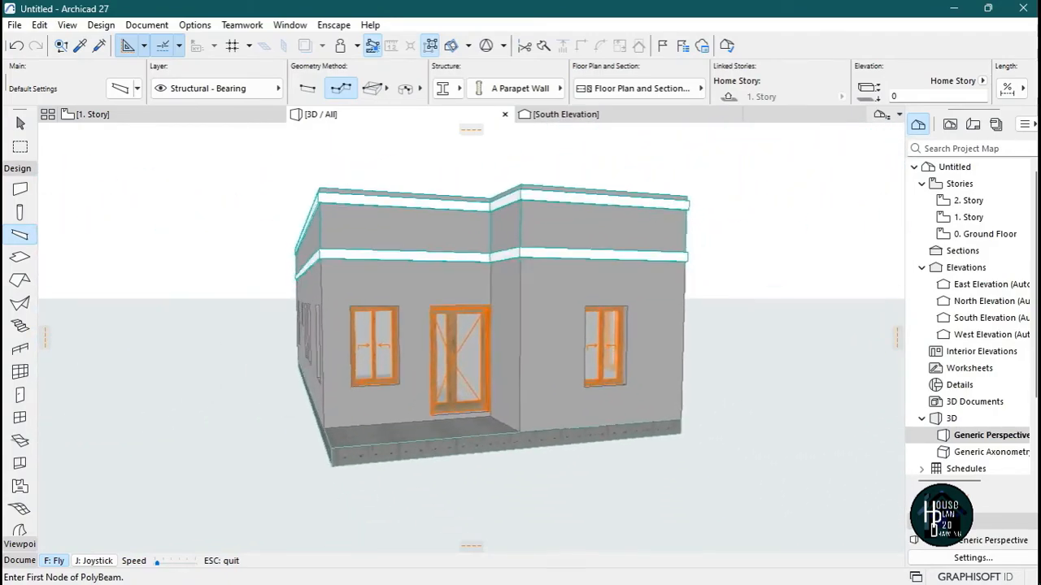
pyautogui.press('Left')
pyautogui.press('Escape')
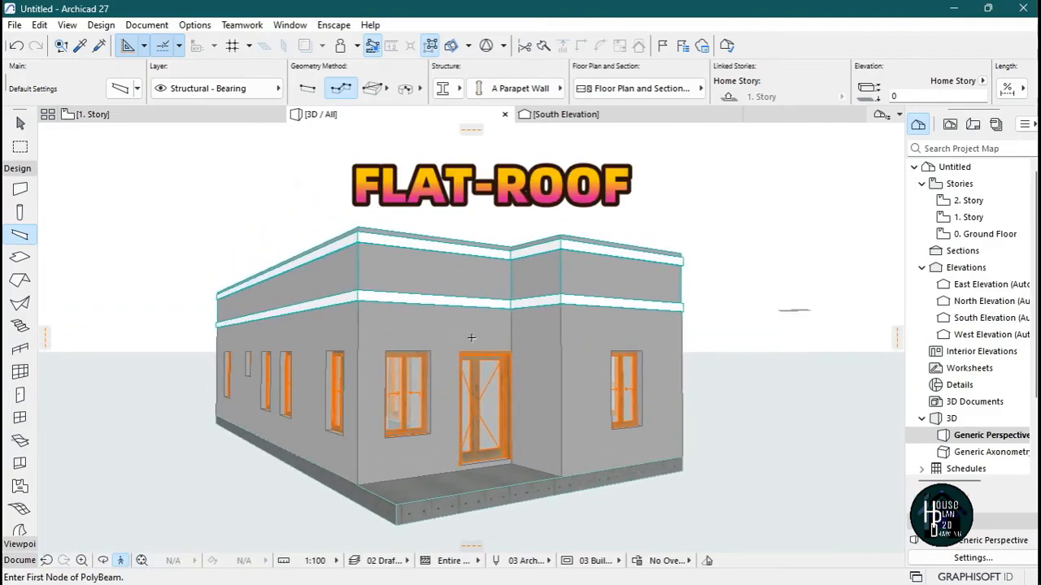
pyautogui.press('Escape')
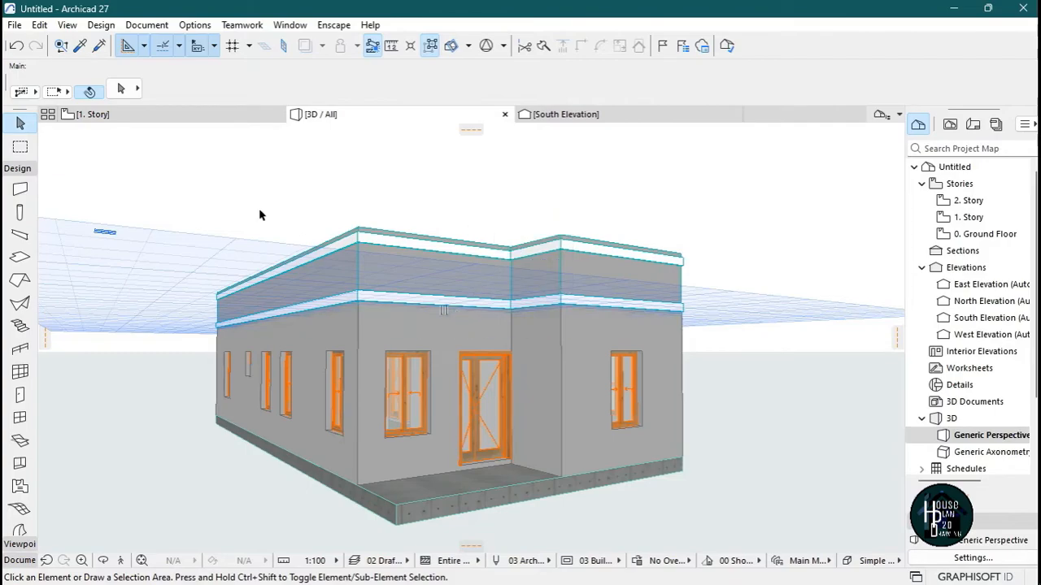
# On the 1. Story plan, set the Roof defaults to a basic structure with the Timber - Roof material.
pyautogui.click(185, 116)
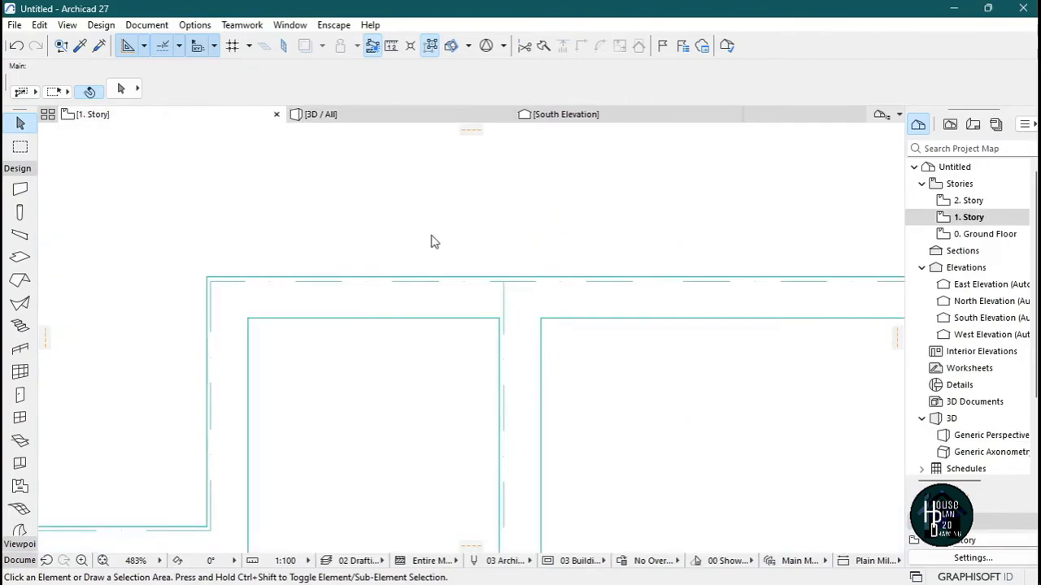
pyautogui.scroll(4, 537, 252)
pyautogui.scroll(-5, 532, 323)
pyautogui.scroll(2, 569, 357)
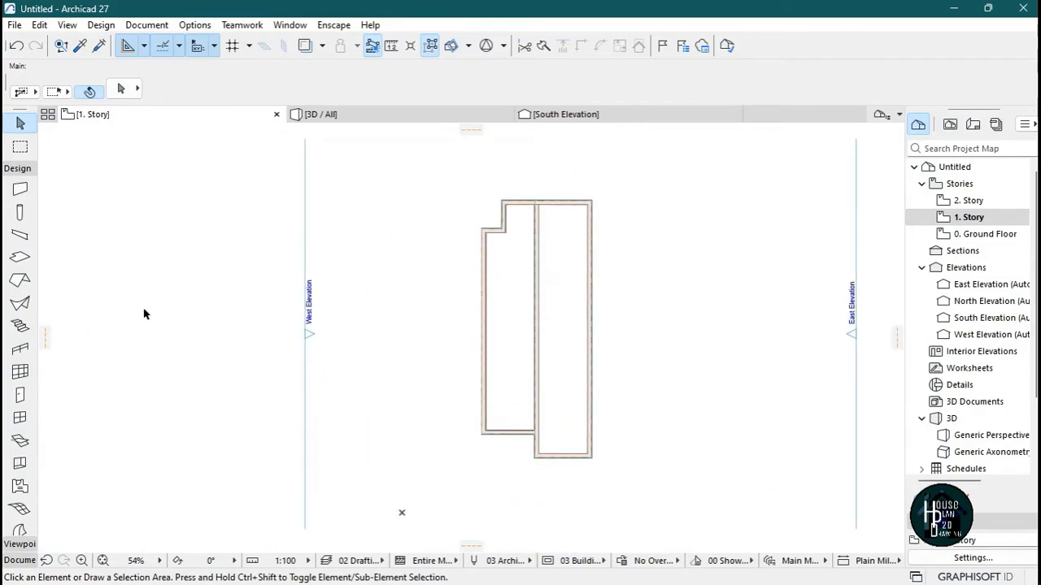
pyautogui.click(23, 171)
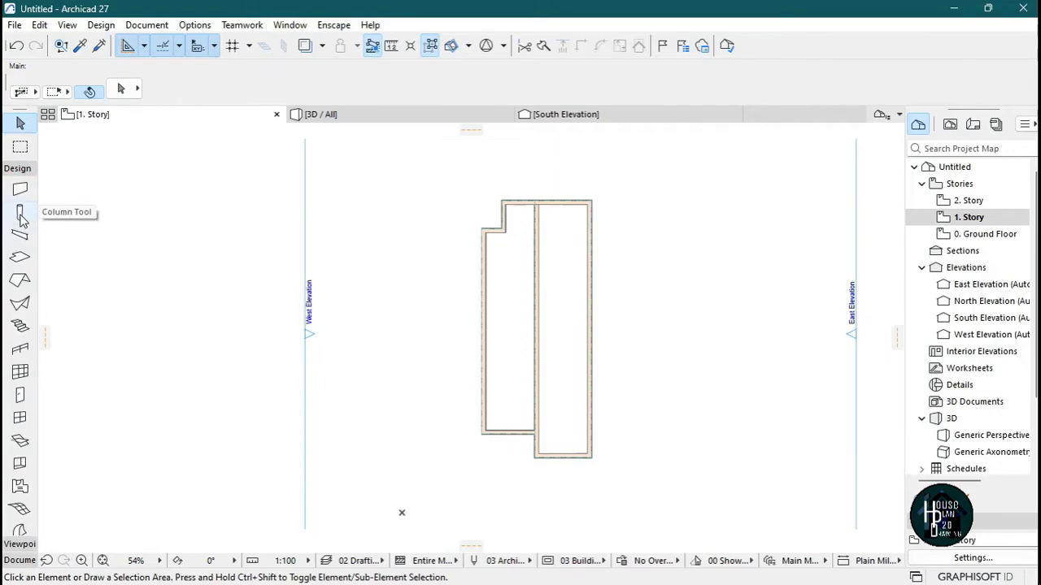
pyautogui.click(20, 281)
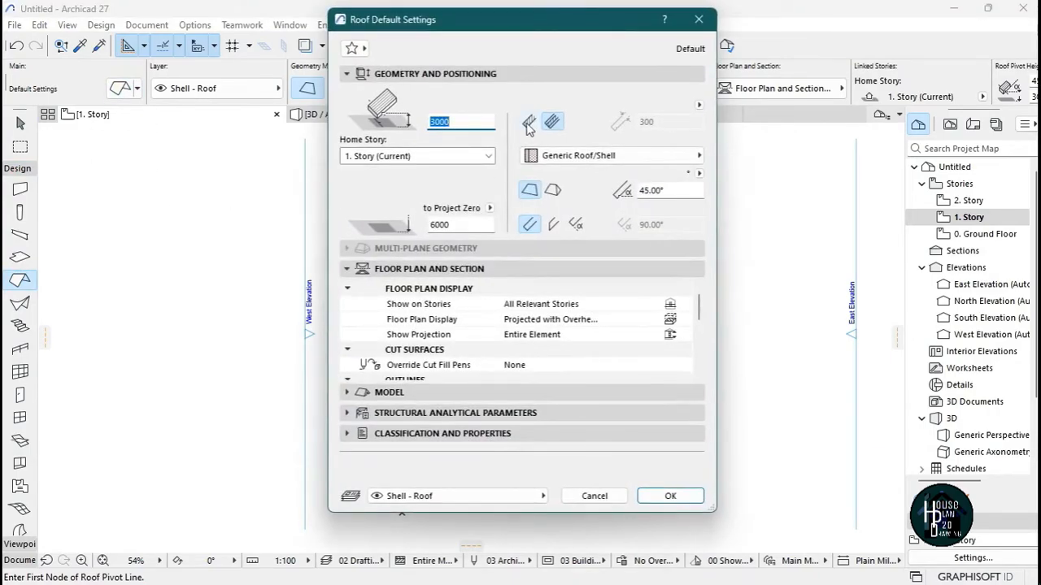
pyautogui.click(528, 123)
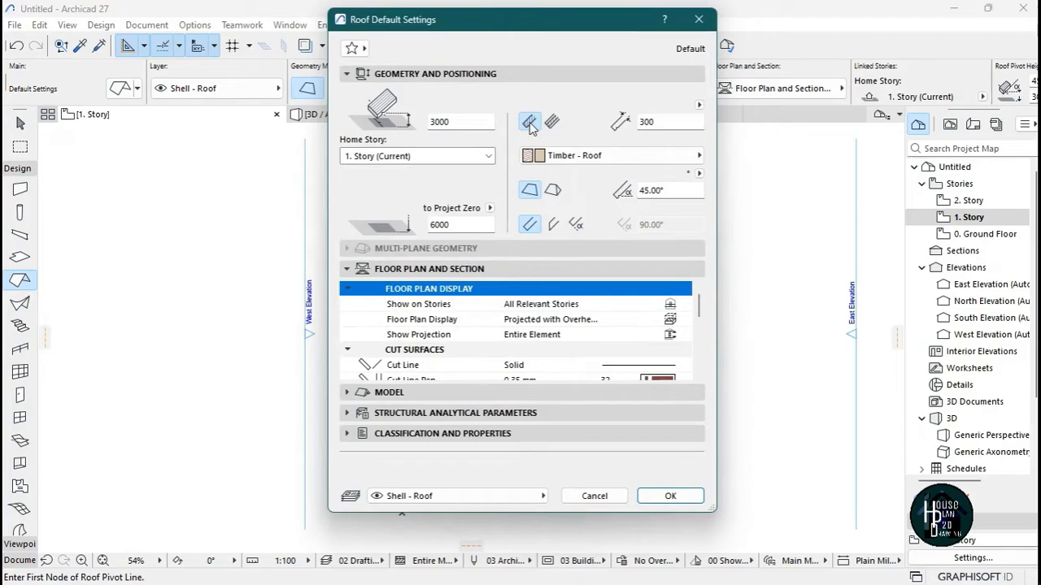
pyautogui.click(682, 501)
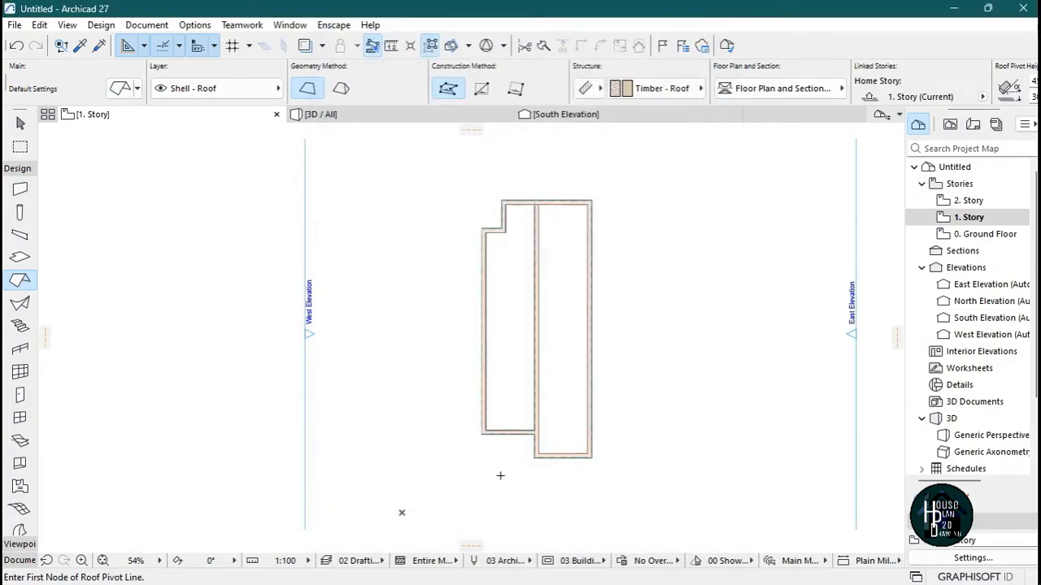
# Draw the roof's pivot line along the central parapet's west edge, from the entrance front to the rear outer edge, with the upward pitch to the east.
pyautogui.scroll(4, 548, 169)
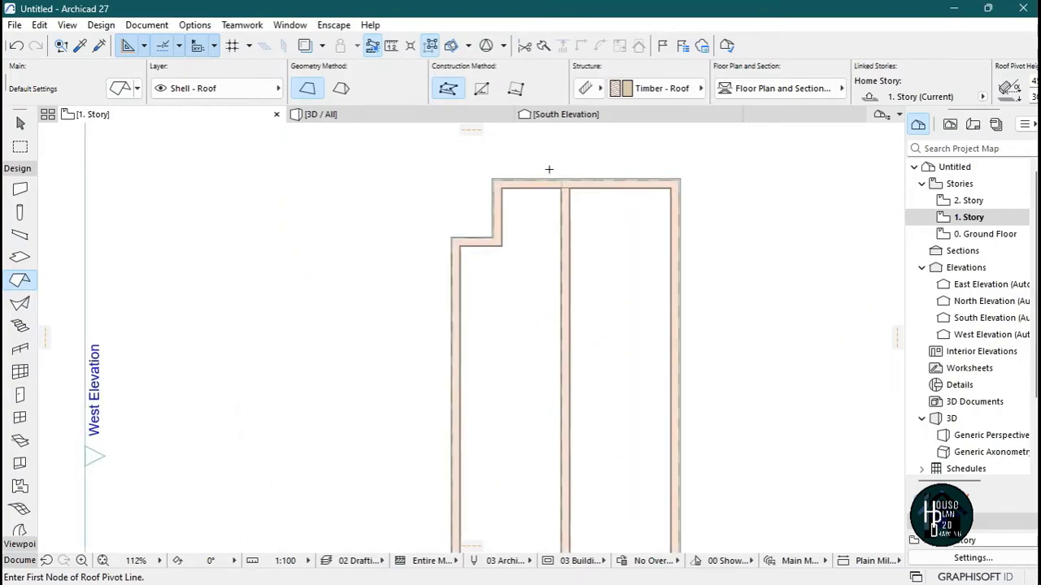
pyautogui.scroll(15, 566, 457)
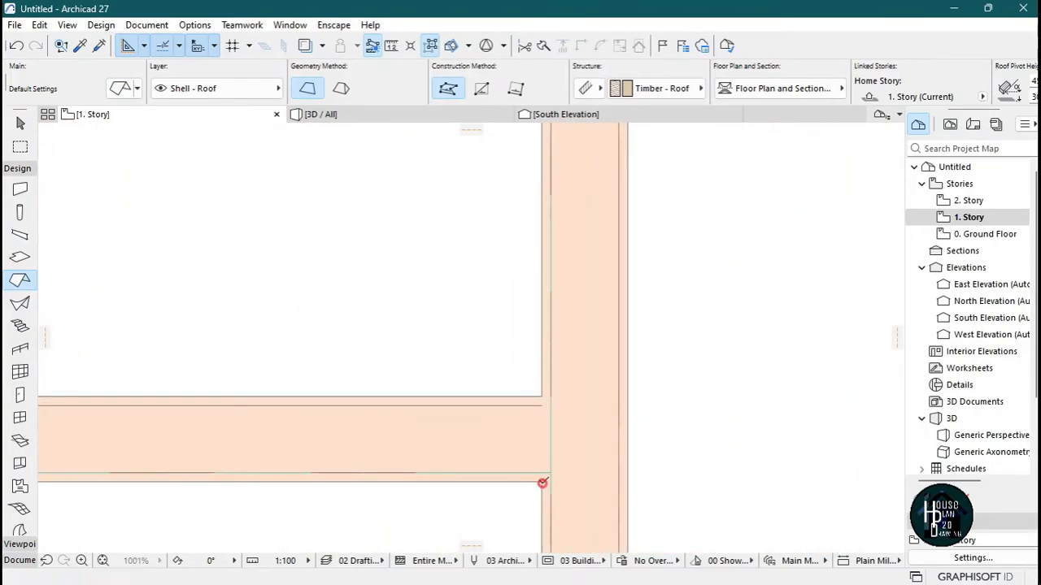
pyautogui.click(542, 483)
pyautogui.scroll(-12, 553, 406)
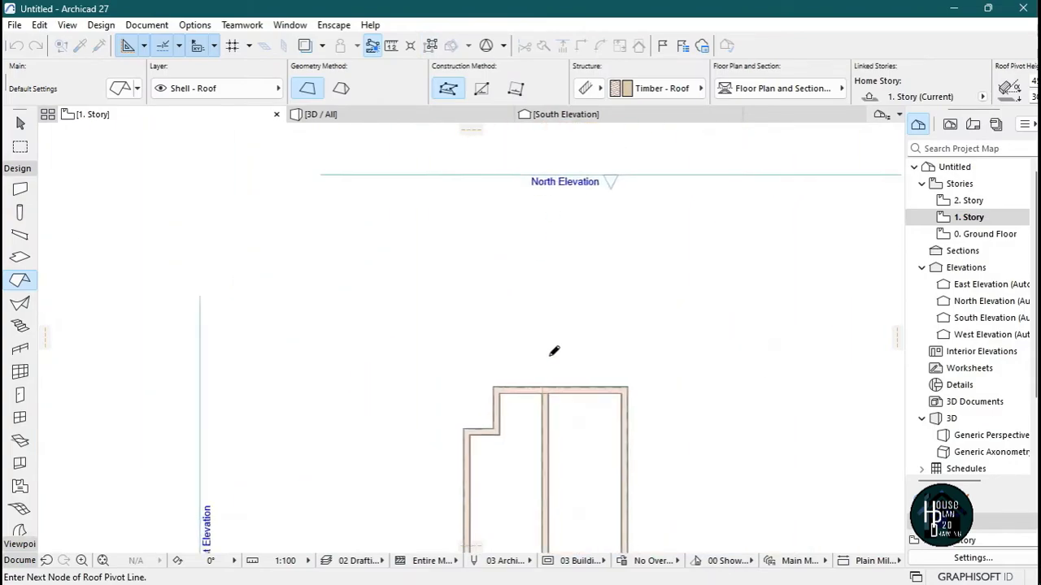
pyautogui.scroll(10, 542, 407)
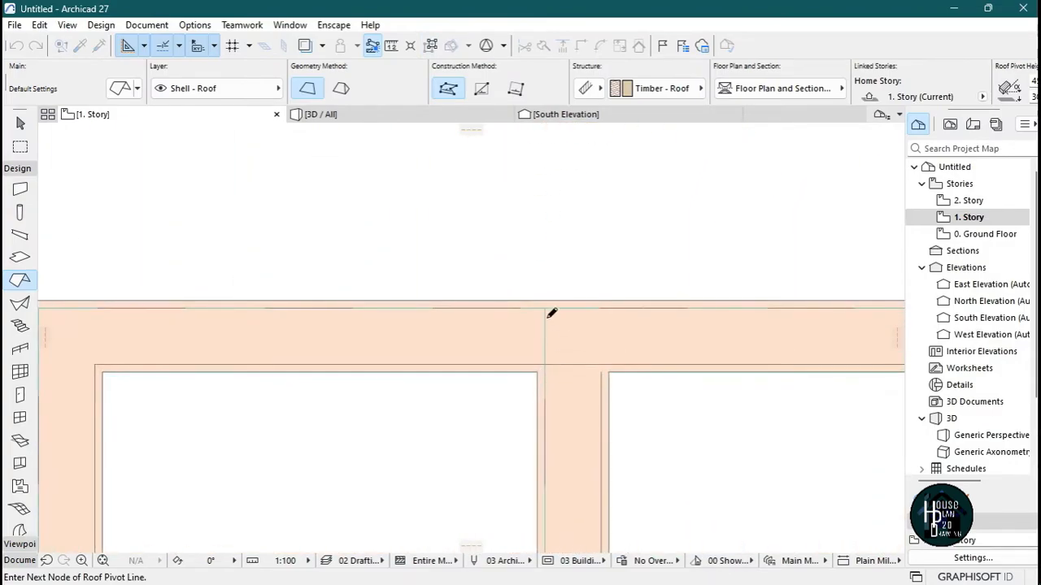
pyautogui.click(537, 299)
pyautogui.scroll(-10, 550, 257)
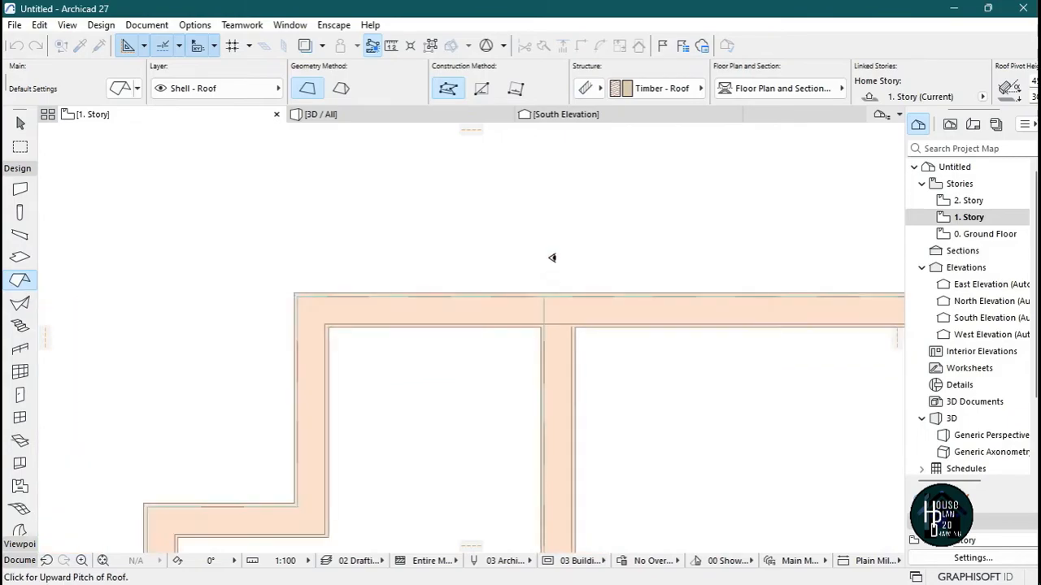
pyautogui.scroll(5, 567, 367)
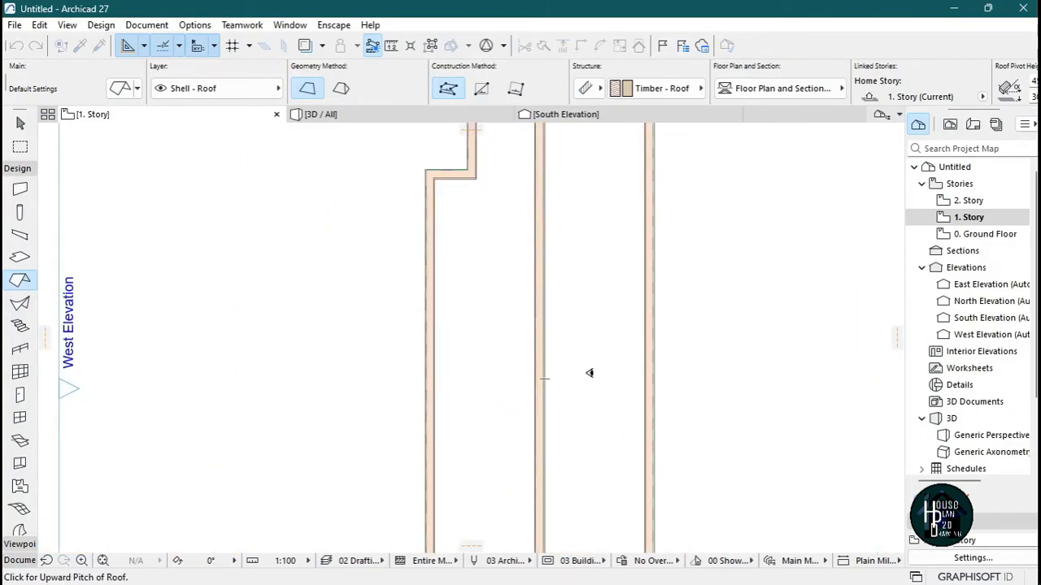
pyautogui.scroll(-5, 591, 368)
pyautogui.scroll(8, 566, 476)
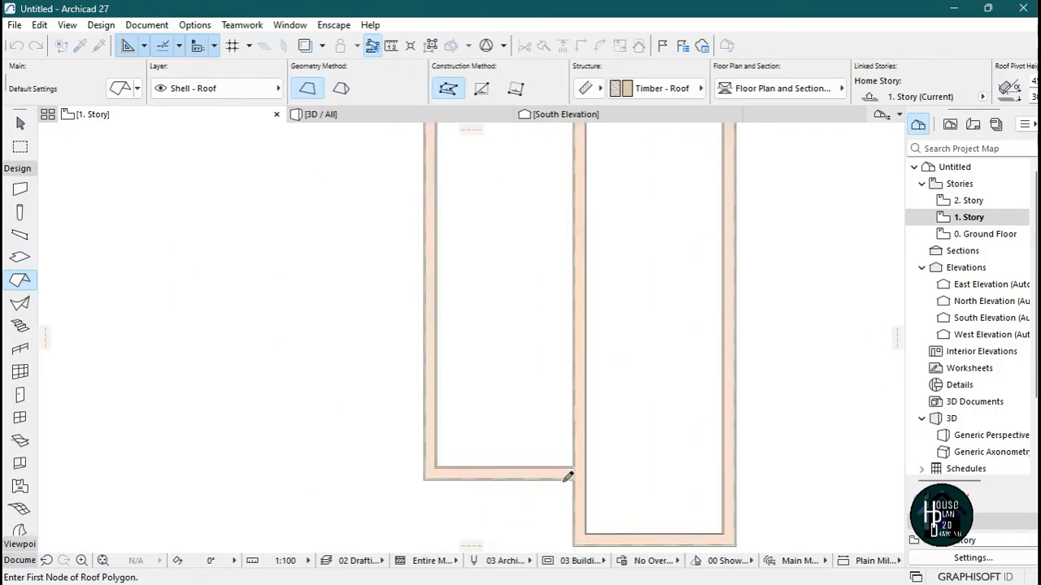
# Start the roof polygon at the entrance front's junction with the central parapet and run its first edge to the rear outer edge.
pyautogui.scroll(4, 583, 471)
pyautogui.click(588, 448)
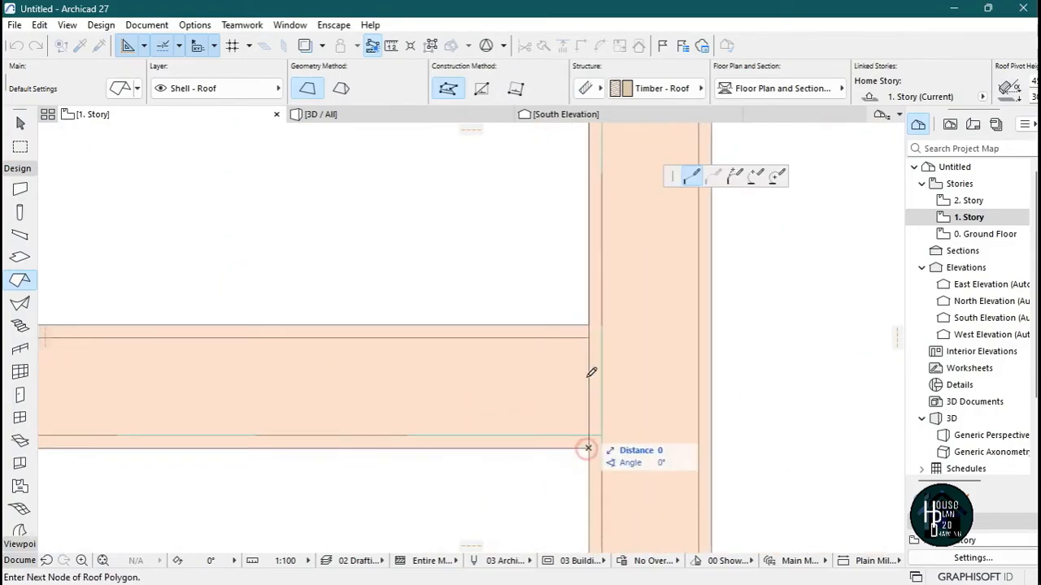
pyautogui.scroll(-6, 603, 488)
pyautogui.scroll(3, 607, 245)
pyautogui.scroll(4, 586, 264)
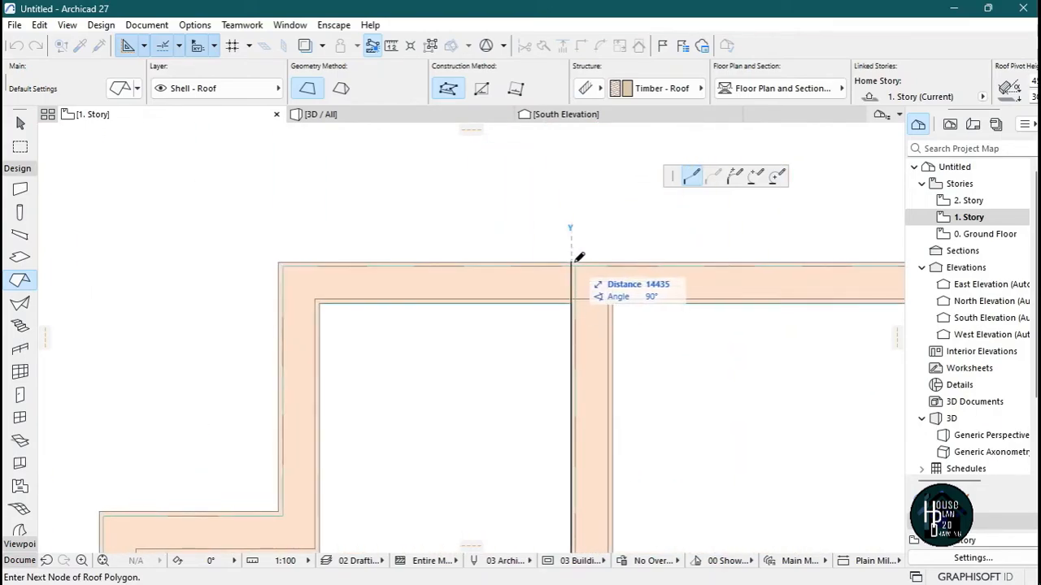
pyautogui.click(570, 263)
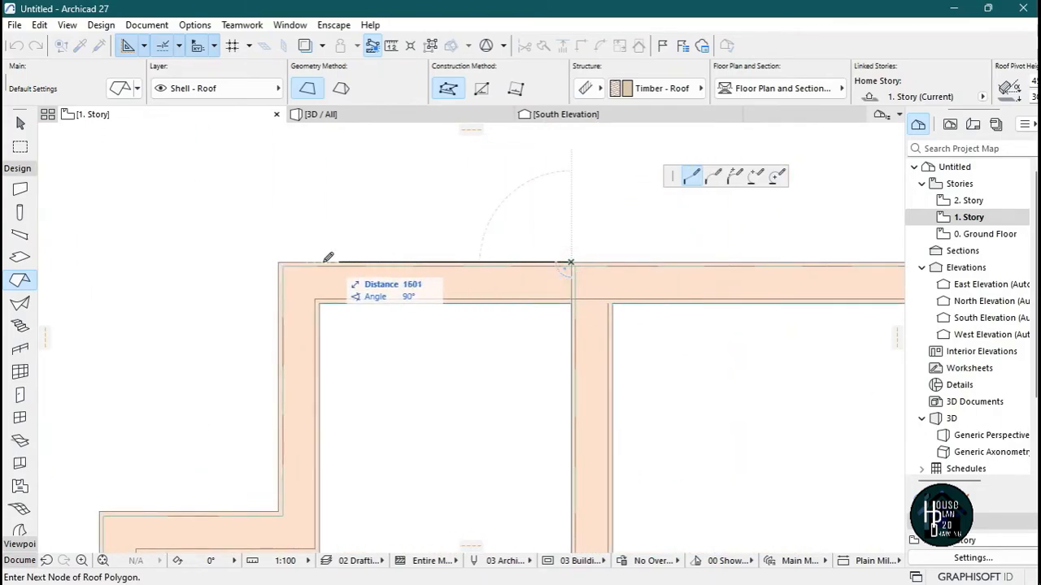
pyautogui.click(282, 263)
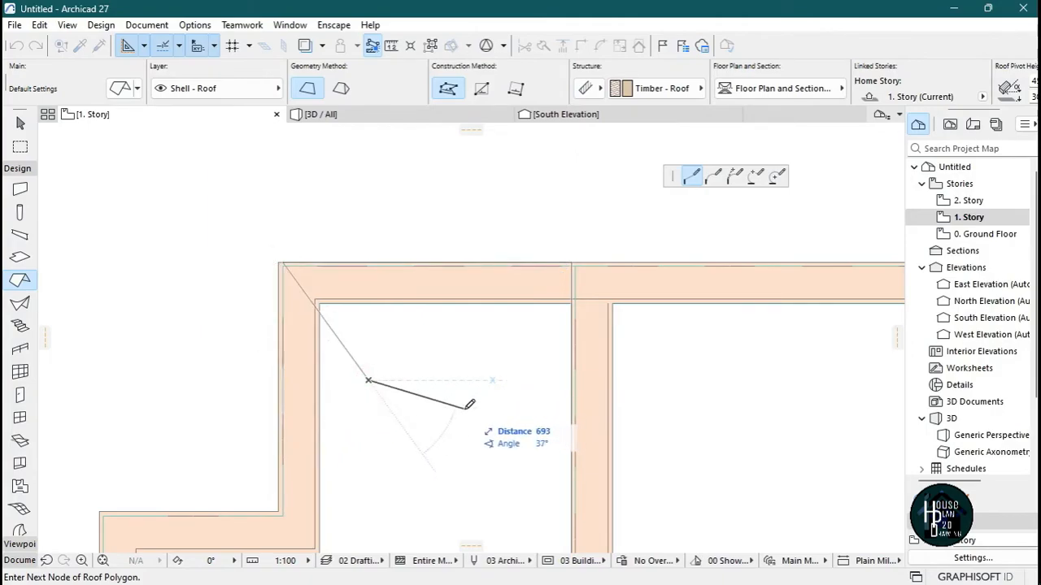
pyautogui.press('BackSpace')
pyautogui.click(570, 263)
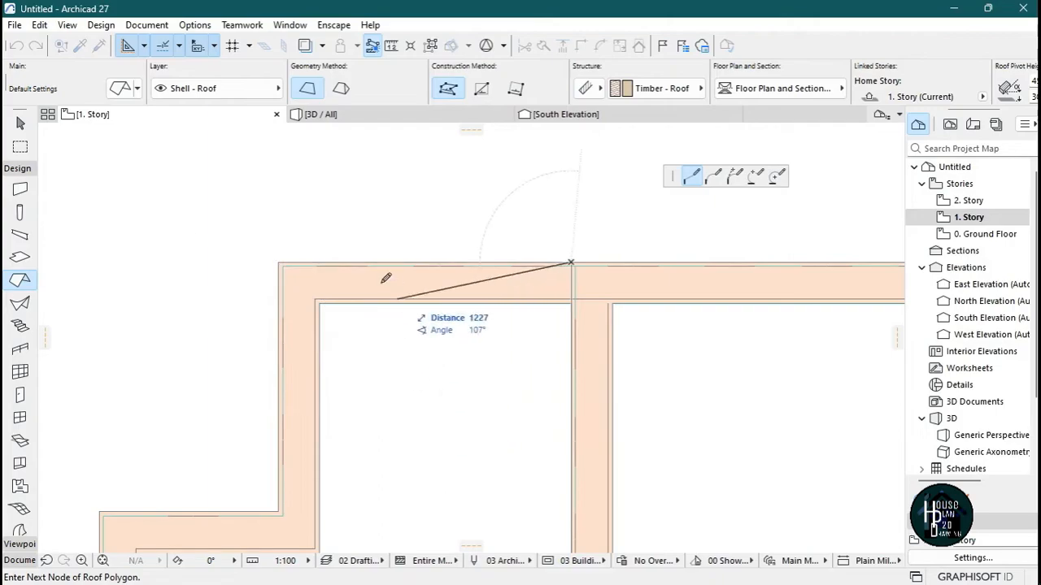
# Trace the roof polygon along the rear wall, around the stepped northwest corners and down the west side, and close it along the entrance front.
pyautogui.scroll(-2, 634, 236)
pyautogui.scroll(5, 497, 230)
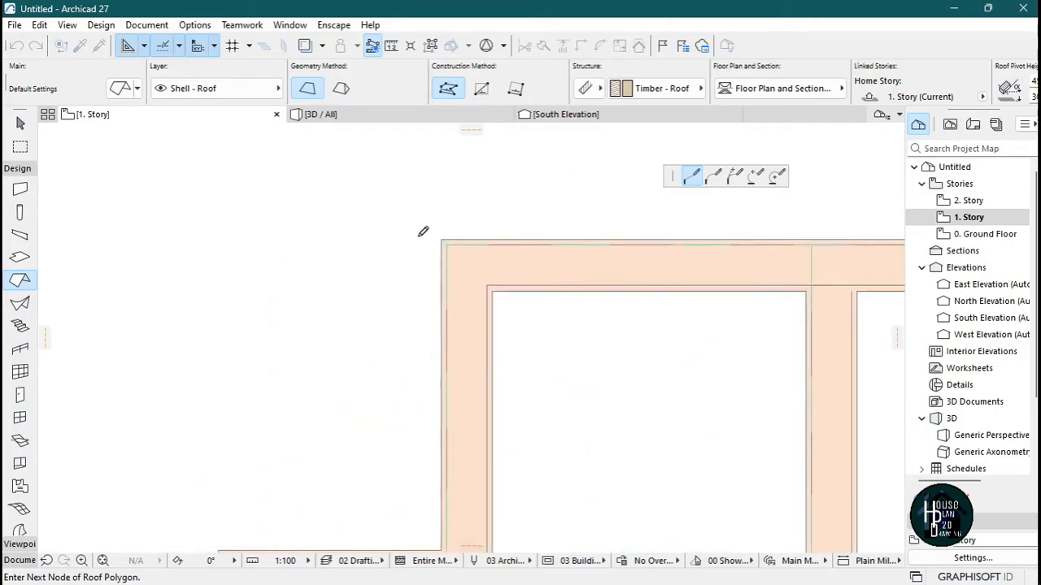
pyautogui.click(455, 249)
pyautogui.scroll(-3, 542, 228)
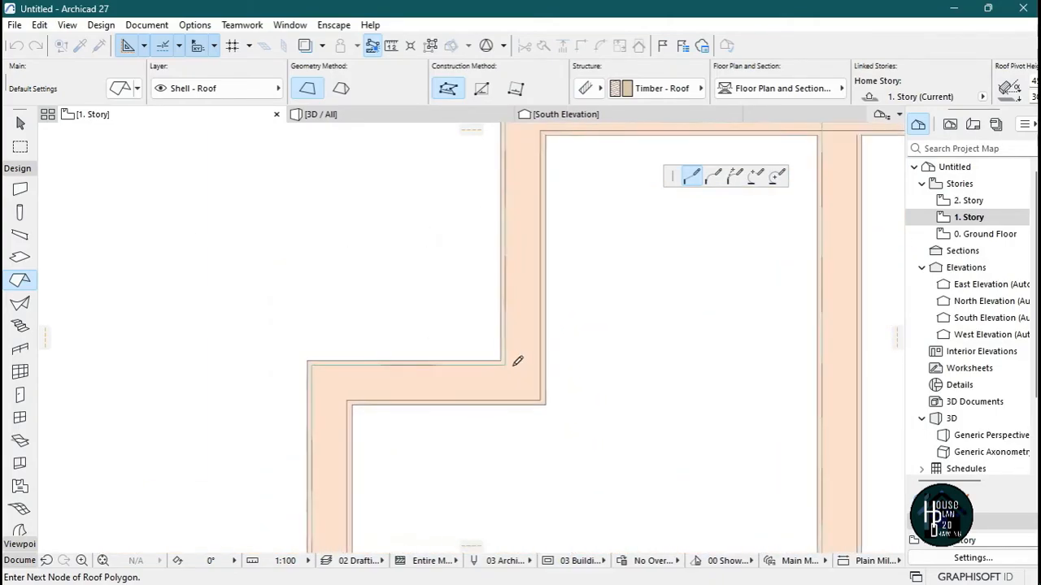
pyautogui.scroll(3, 516, 360)
pyautogui.click(499, 336)
pyautogui.scroll(-3, 481, 285)
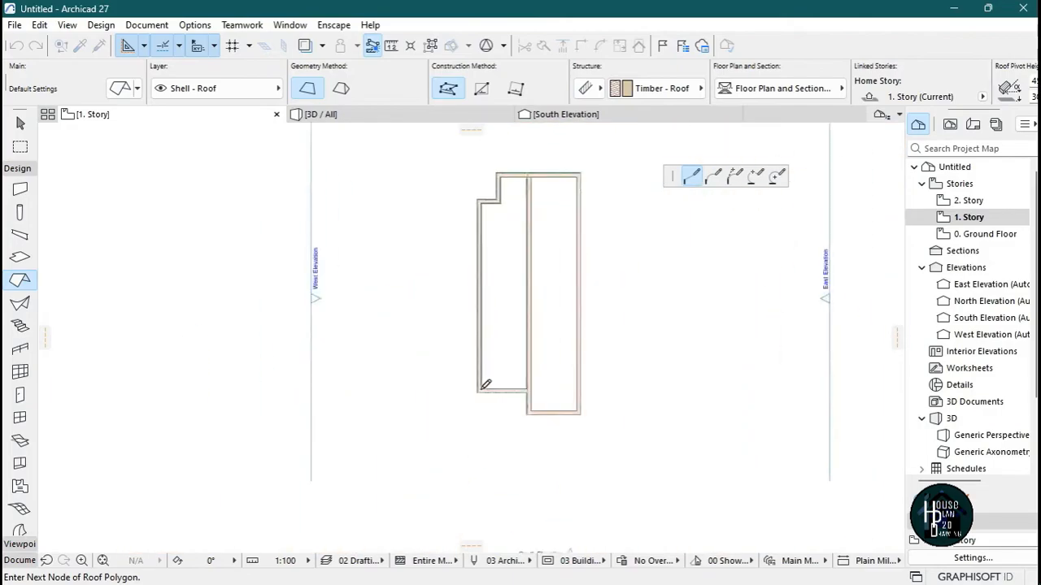
pyautogui.scroll(4, 483, 379)
pyautogui.click(431, 355)
pyautogui.scroll(-3, 548, 372)
pyautogui.scroll(4, 635, 348)
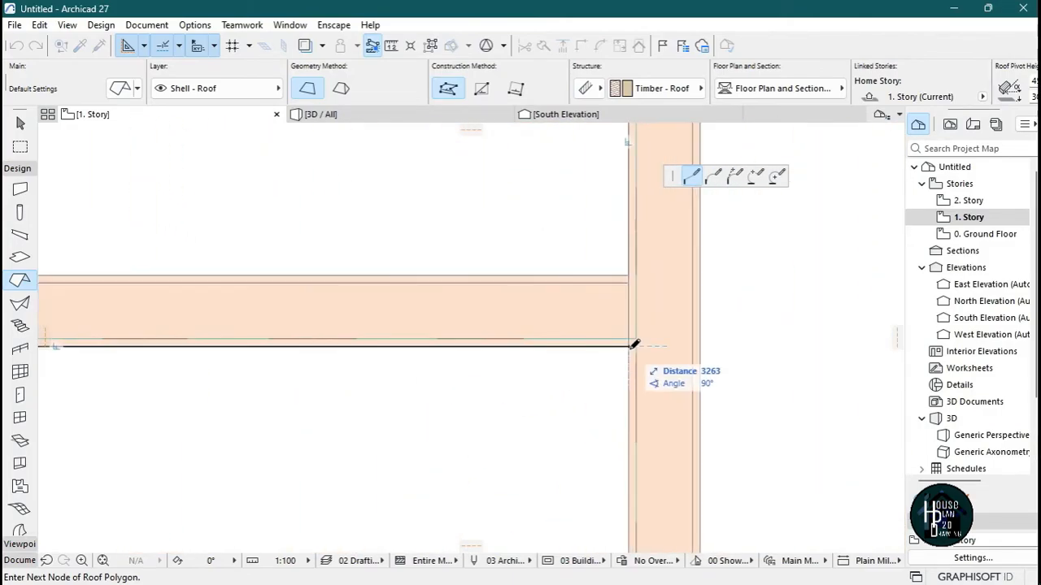
pyautogui.scroll(-4, 517, 417)
pyautogui.scroll(3, 520, 425)
pyautogui.scroll(-2, 520, 428)
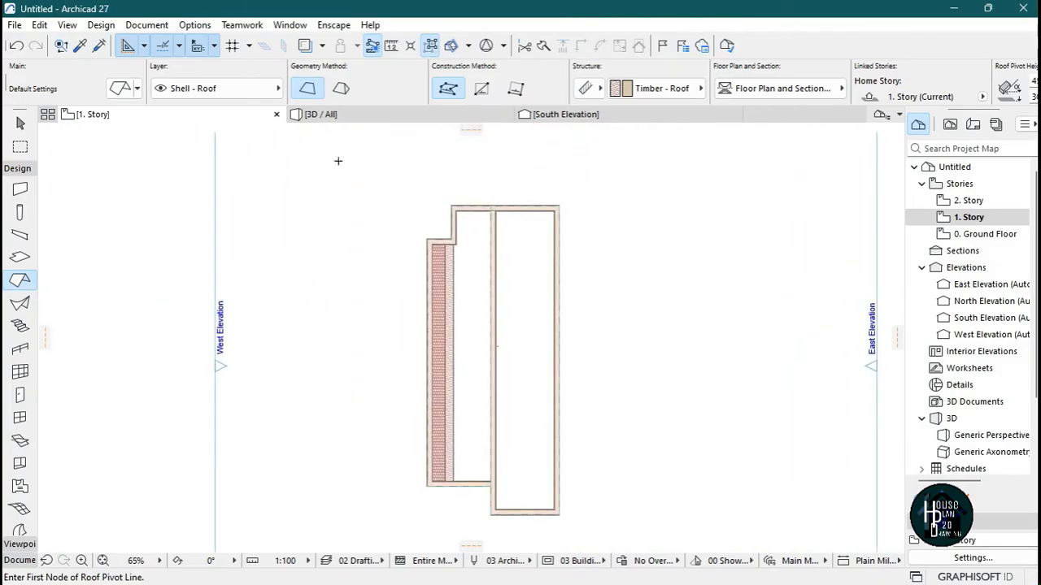
# Examine the new roof's slope and height against the parapet in 3D and in the South Elevation.
pyautogui.click(358, 120)
pyautogui.click(122, 561)
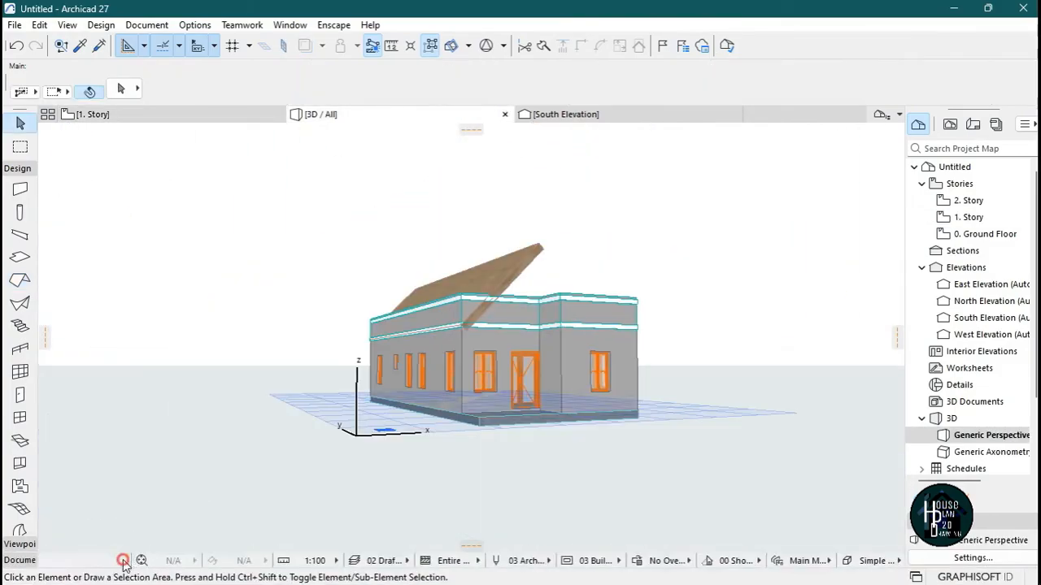
pyautogui.press('Right')
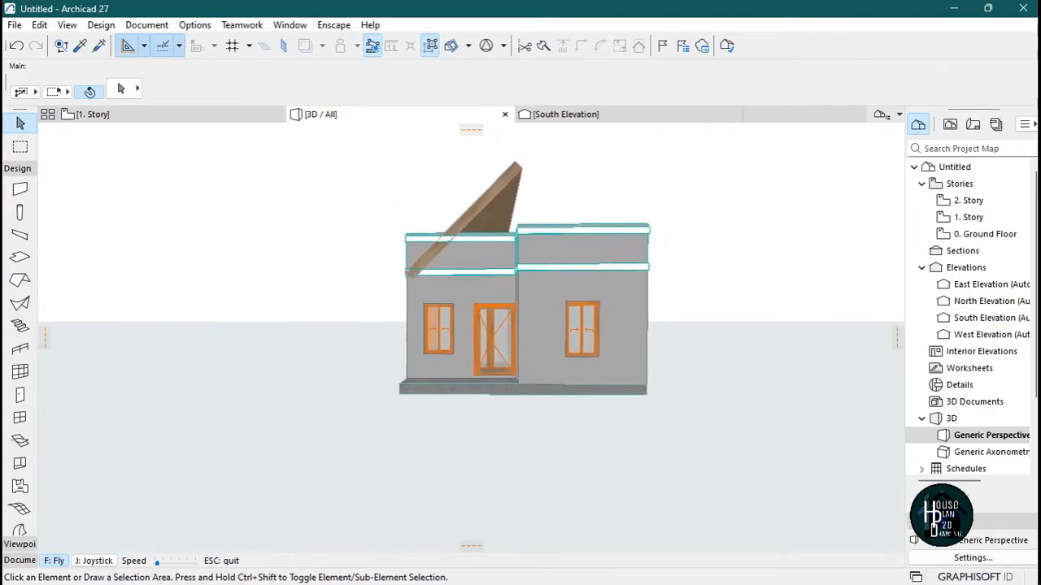
pyautogui.press('Escape')
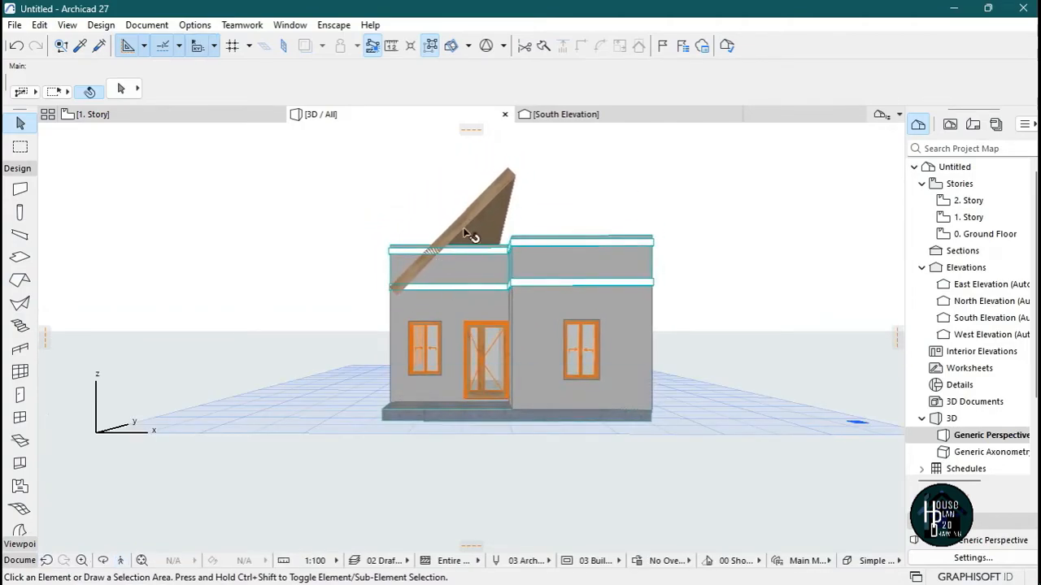
pyautogui.doubleClick(975, 319)
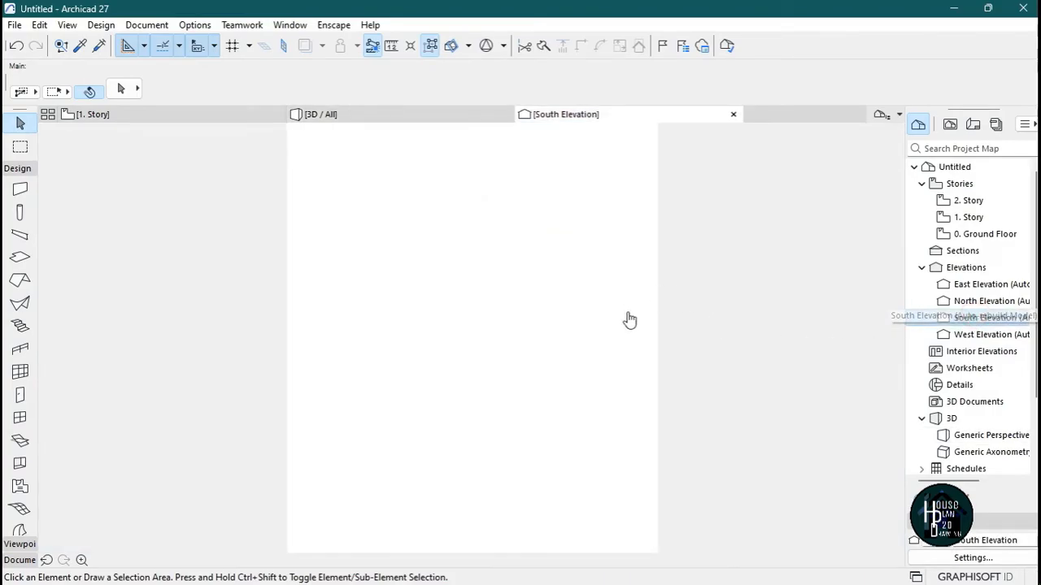
pyautogui.scroll(5, 384, 346)
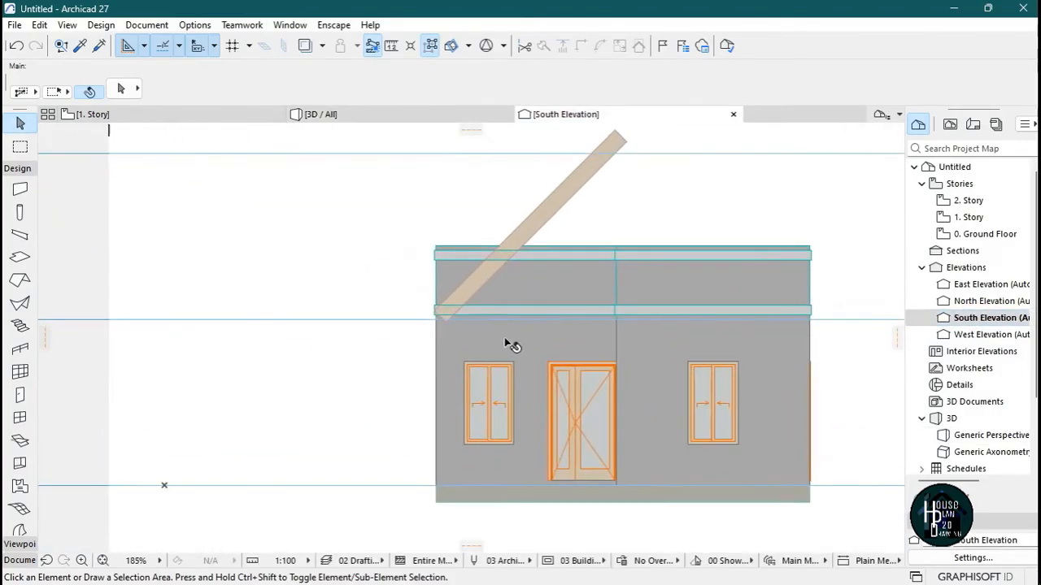
pyautogui.scroll(-3, 506, 344)
pyautogui.scroll(3, 545, 263)
pyautogui.scroll(-2, 542, 293)
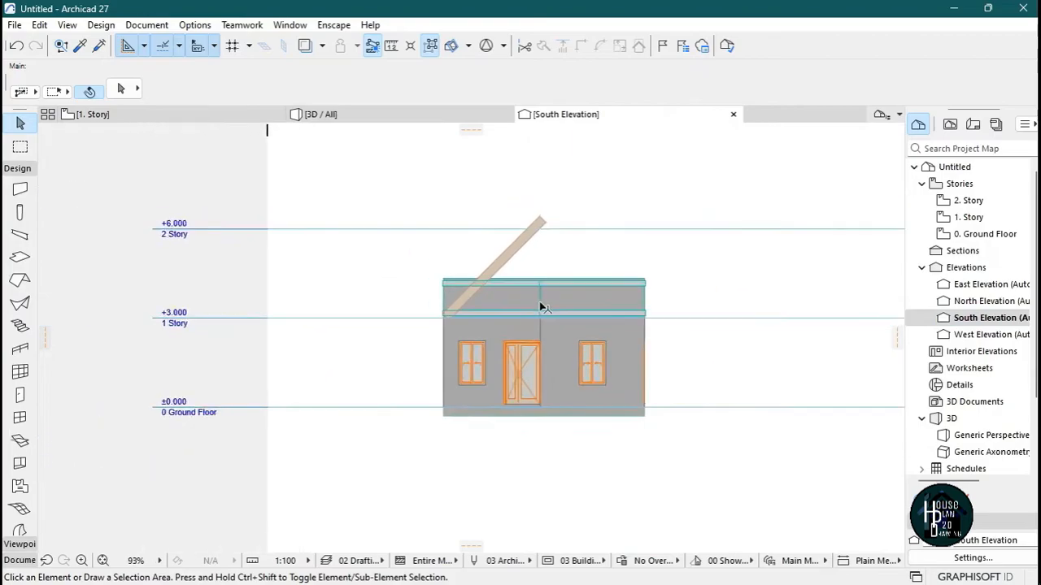
# Examine the ground floor plan and the elevation markers around it to identify the view direction.
pyautogui.scroll(2, 521, 308)
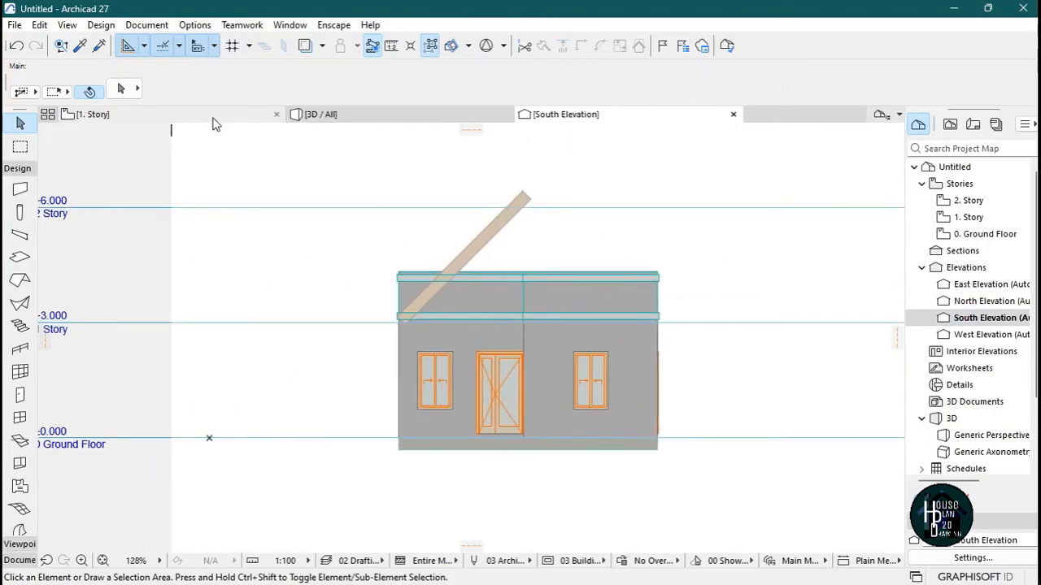
pyautogui.click(215, 115)
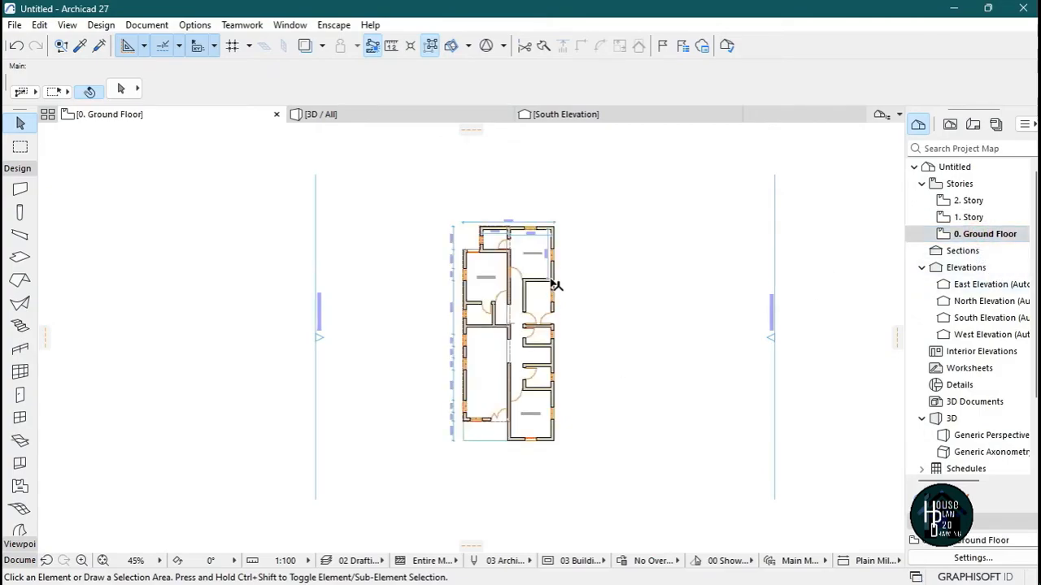
pyautogui.scroll(-4, 556, 286)
pyautogui.scroll(4, 527, 404)
pyautogui.scroll(4, 525, 439)
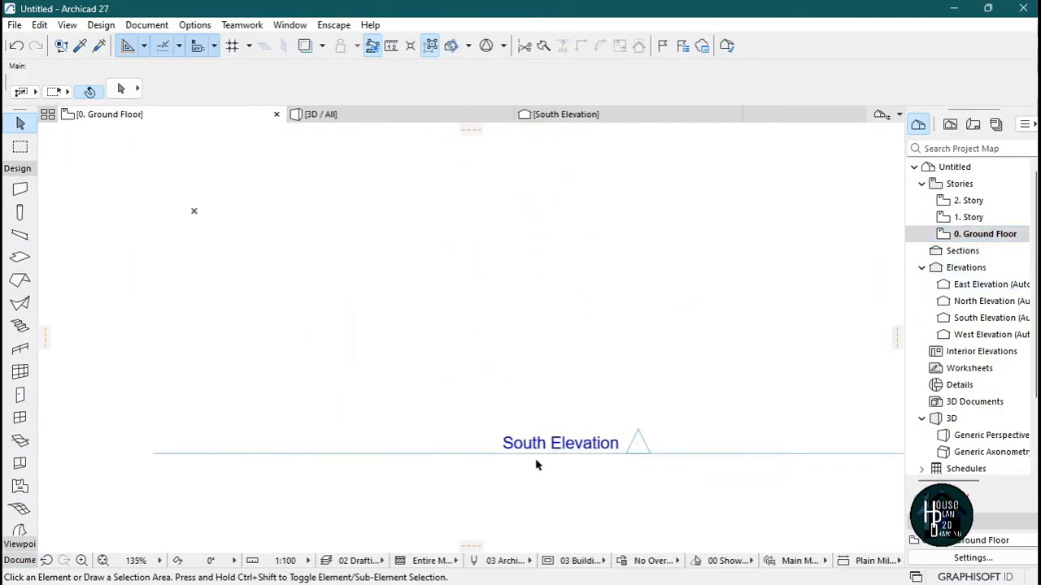
pyautogui.scroll(-4, 534, 464)
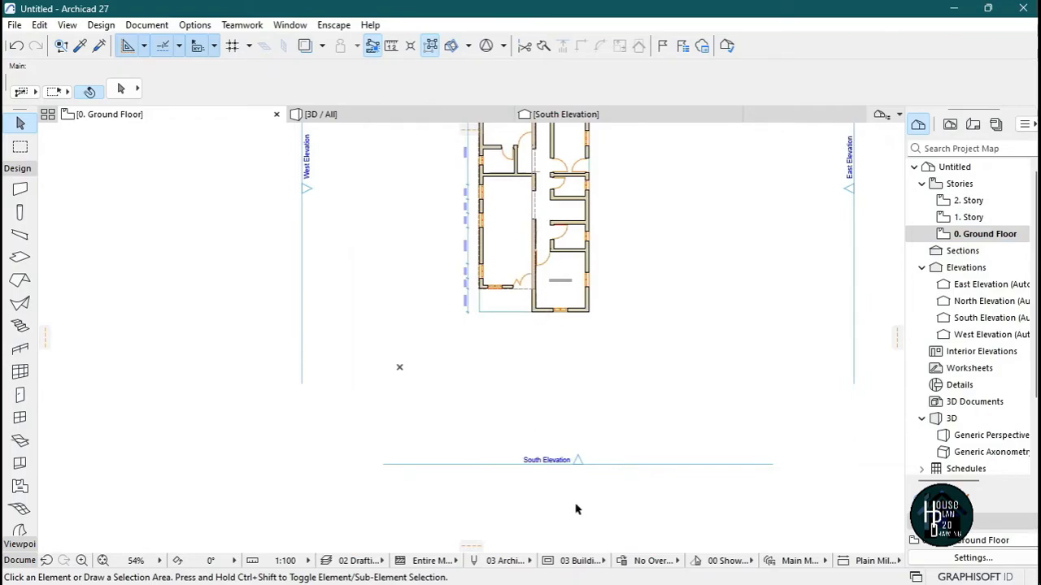
pyautogui.scroll(-3, 594, 463)
pyautogui.scroll(3, 587, 340)
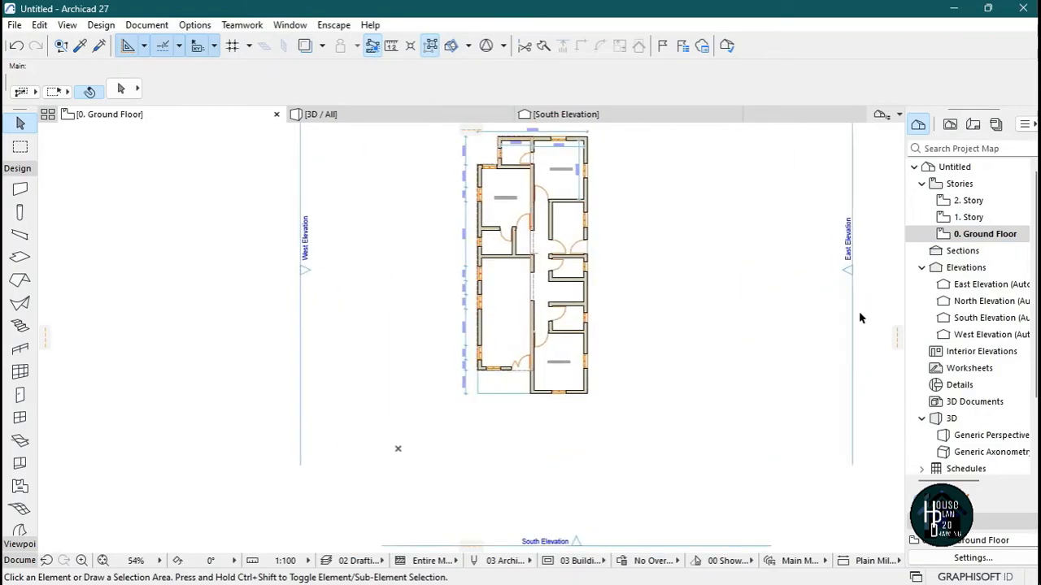
pyautogui.scroll(-3, 704, 196)
pyautogui.scroll(4, 620, 350)
pyautogui.scroll(-5, 614, 305)
pyautogui.scroll(5, 611, 413)
pyautogui.scroll(-2, 611, 419)
pyautogui.scroll(-3, 606, 375)
pyautogui.scroll(4, 612, 264)
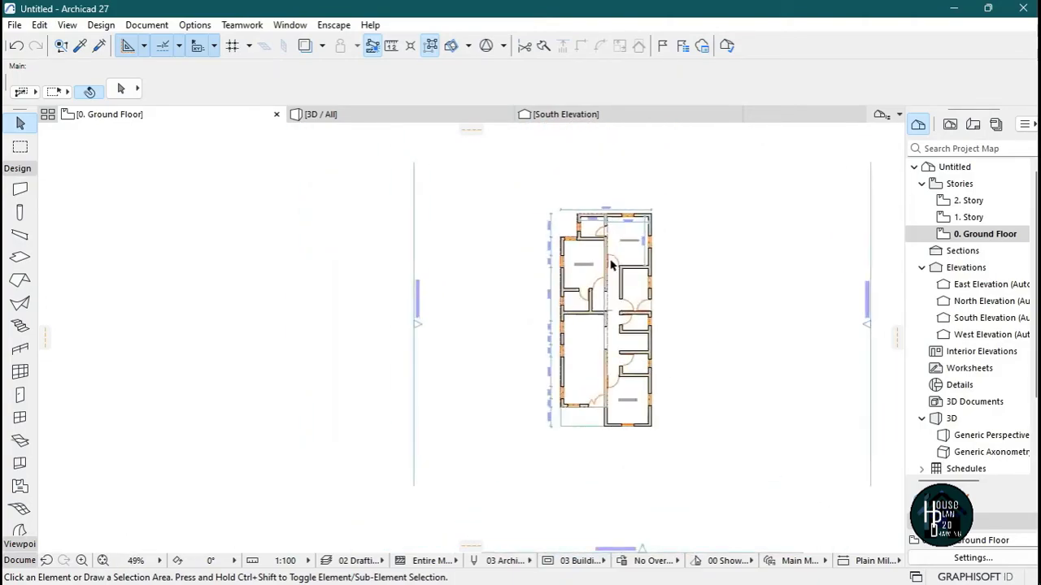
# In the South Elevation, move the timber roof straight down until its high end is just above the parapet's top edge.
pyautogui.doubleClick(984, 317)
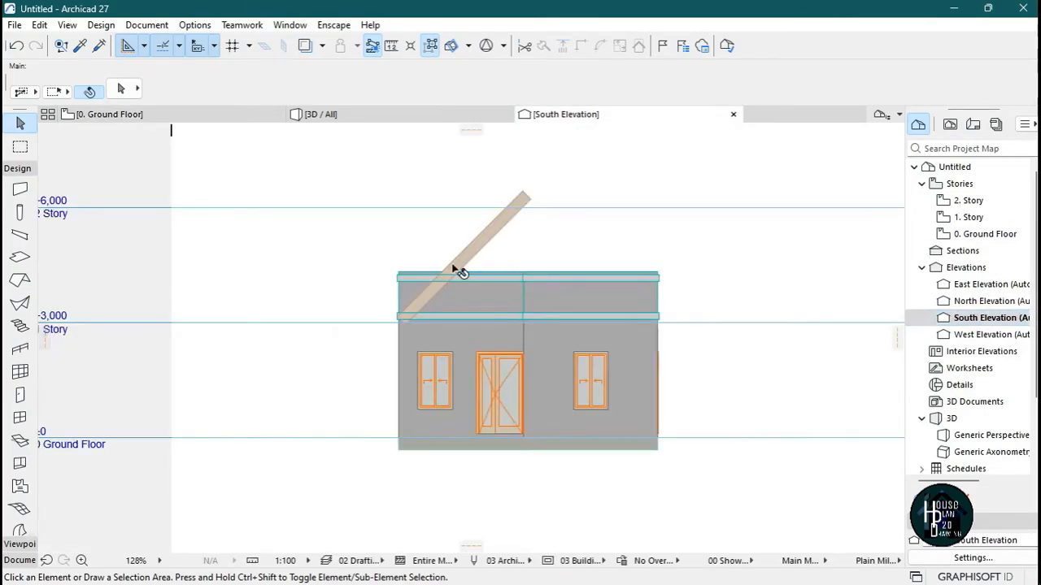
pyautogui.scroll(3, 457, 271)
pyautogui.click(521, 212)
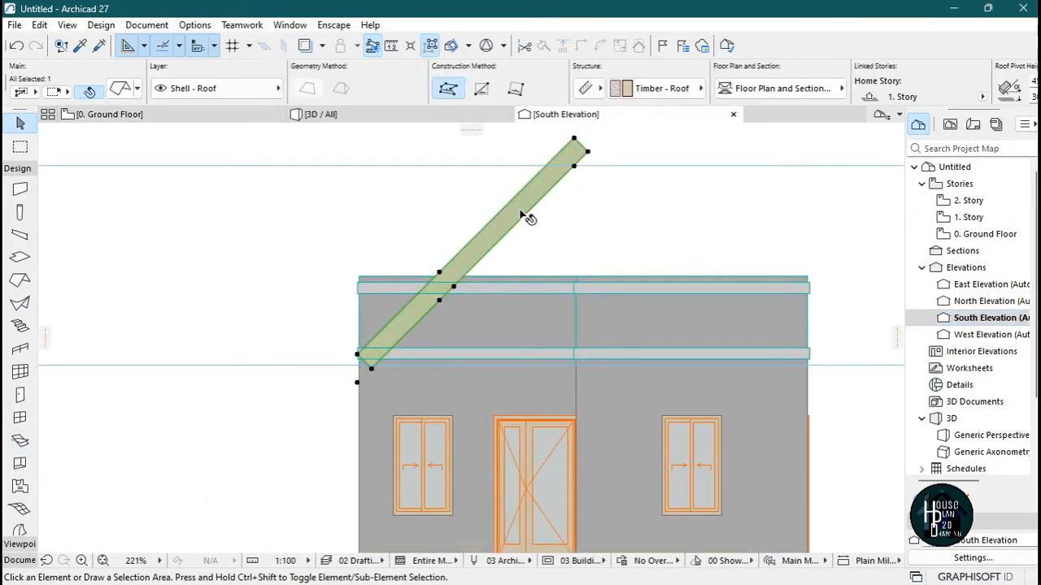
pyautogui.click(587, 151)
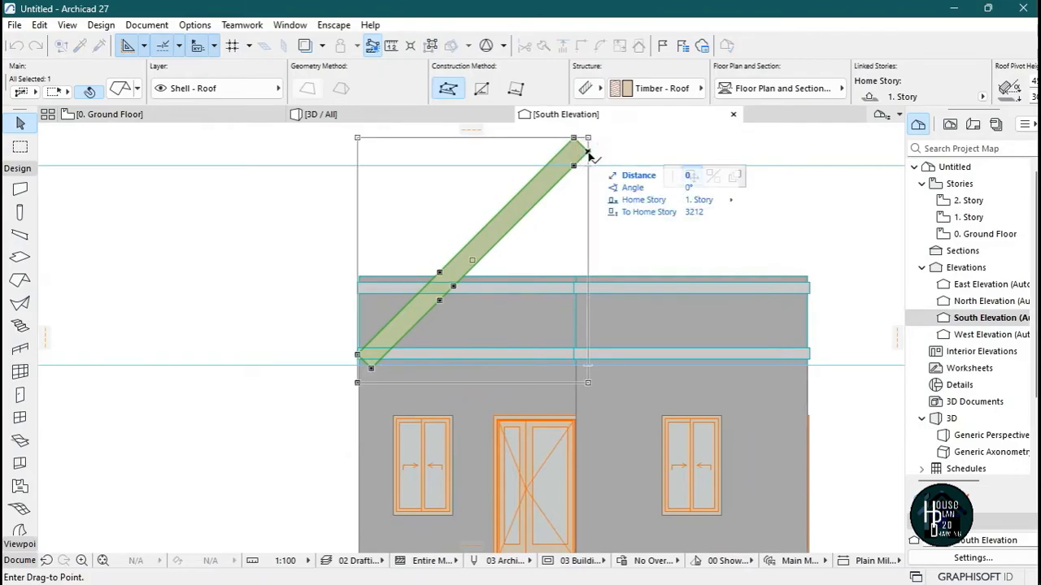
pyautogui.click(592, 274)
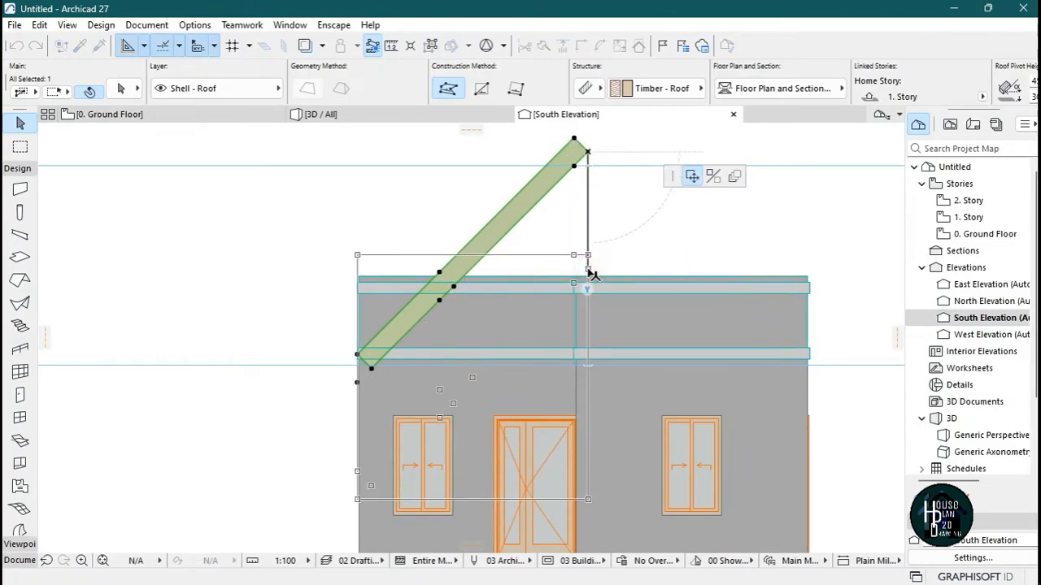
# Flatten the roof to a pitch of about 6° by raising its low west end to the parapet's top.
pyautogui.click(358, 472)
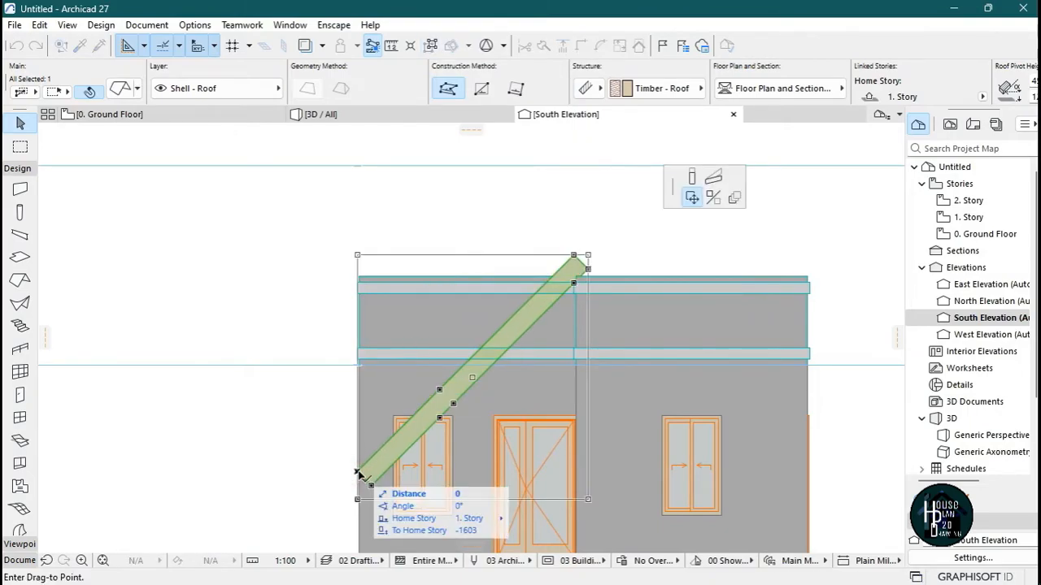
pyautogui.click(357, 472)
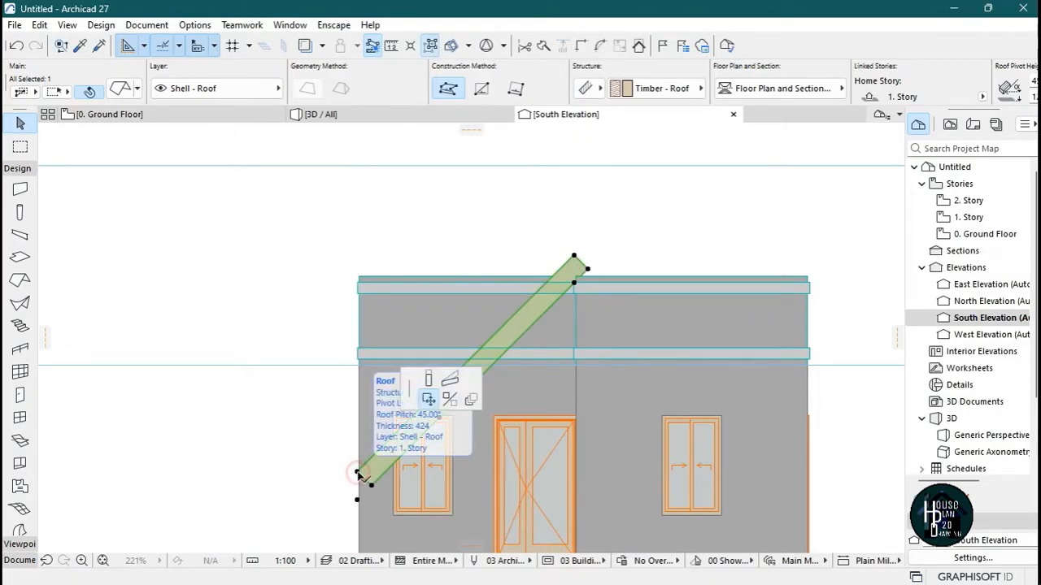
pyautogui.click(357, 473)
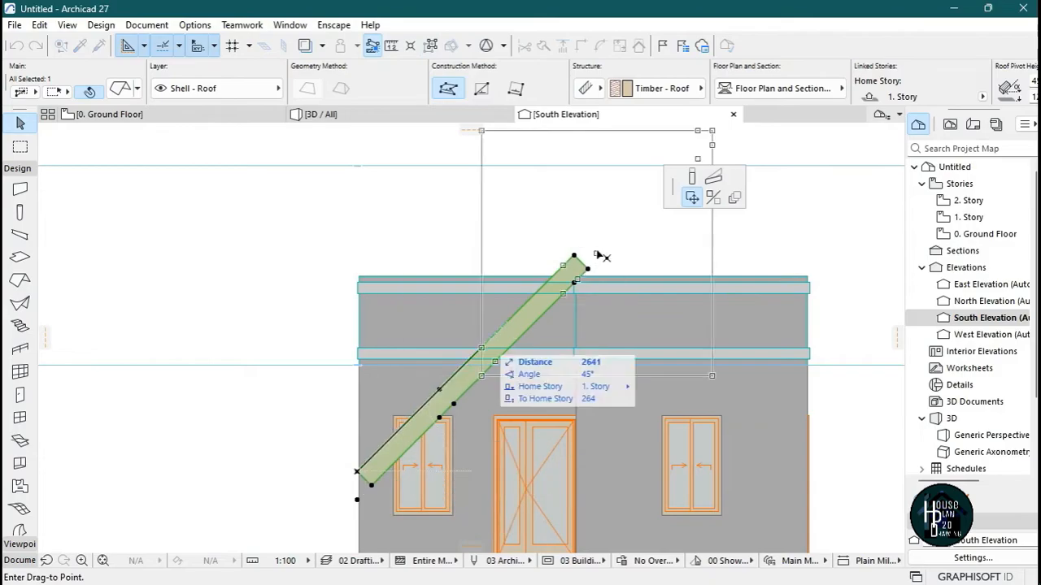
pyautogui.click(713, 181)
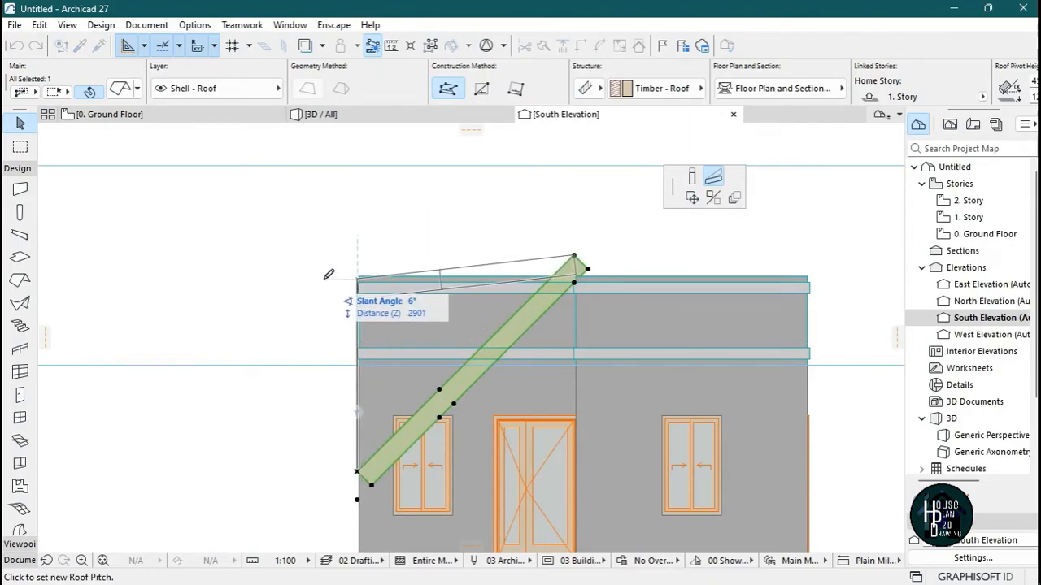
pyautogui.click(523, 269)
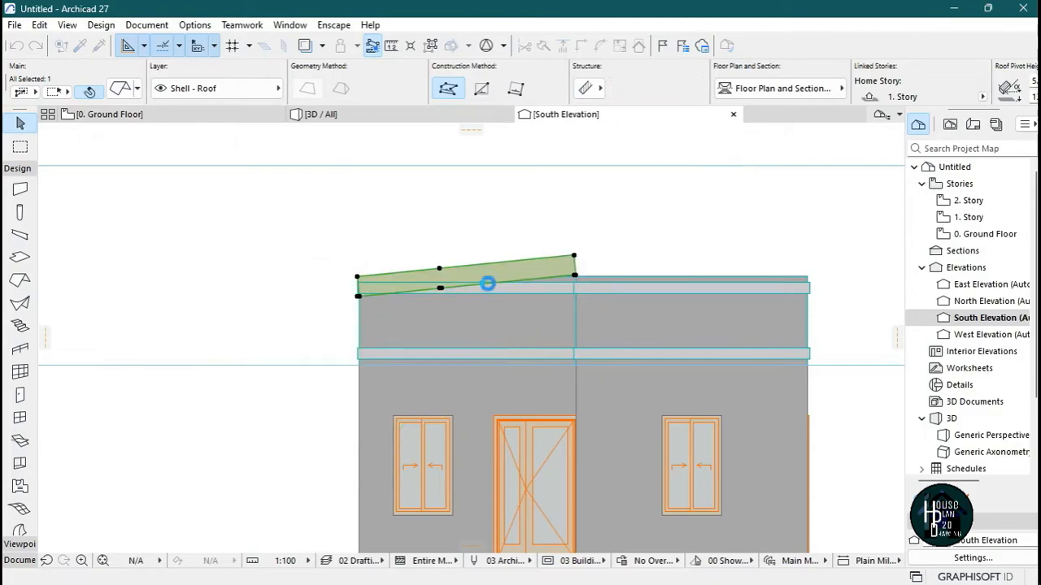
# Move the roof straight down until its high corner lies within the parapet's upper band, about 1119 mm above its home story.
pyautogui.scroll(4, 488, 284)
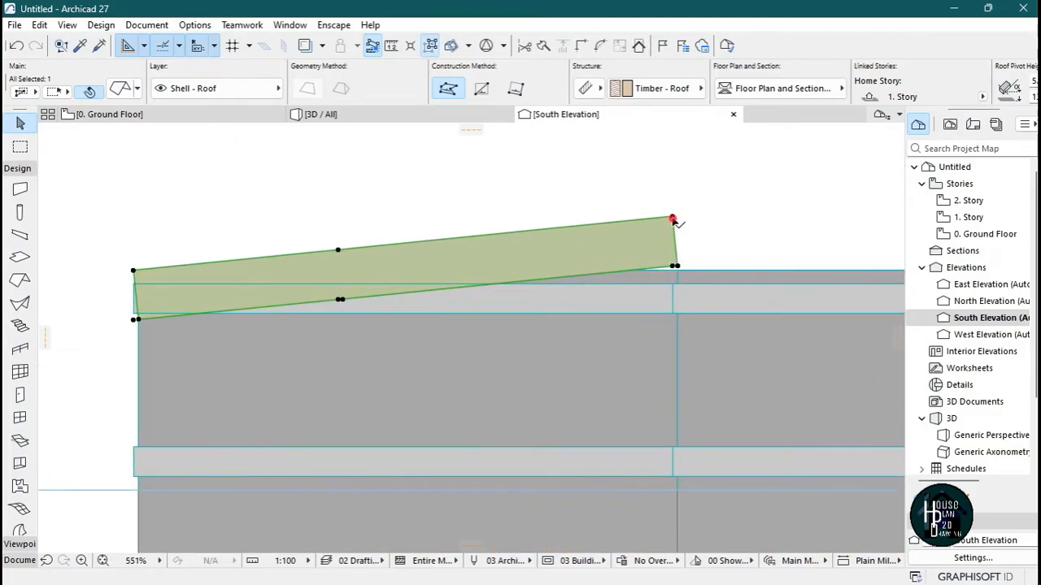
pyautogui.click(672, 219)
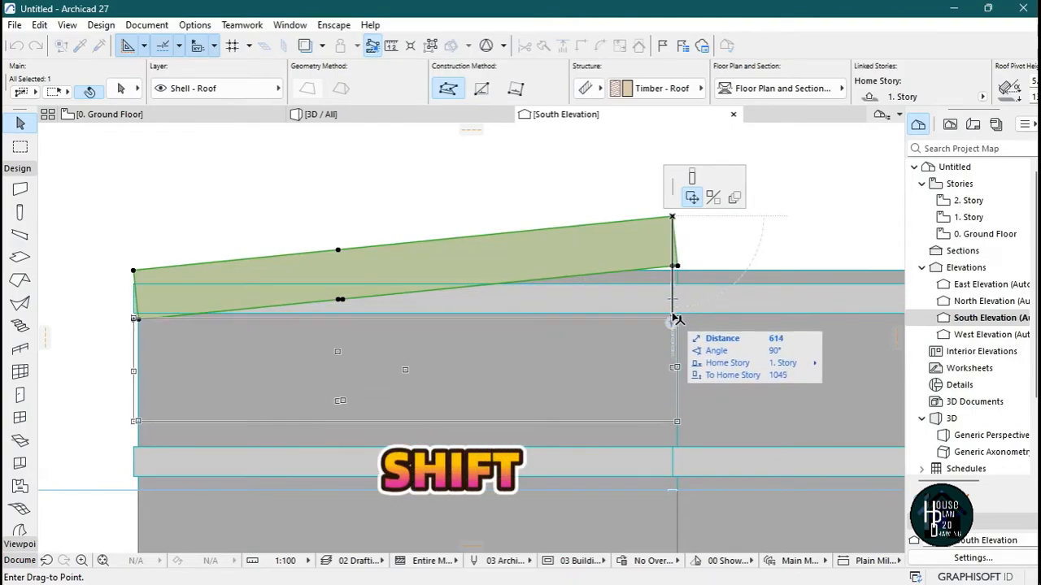
pyautogui.click(673, 307)
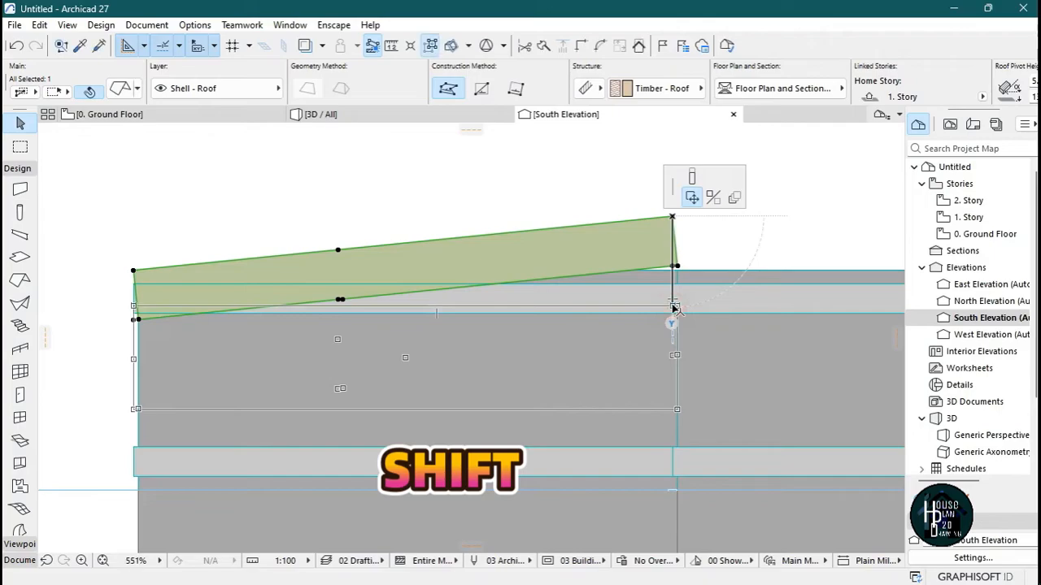
pyautogui.scroll(-2, 614, 321)
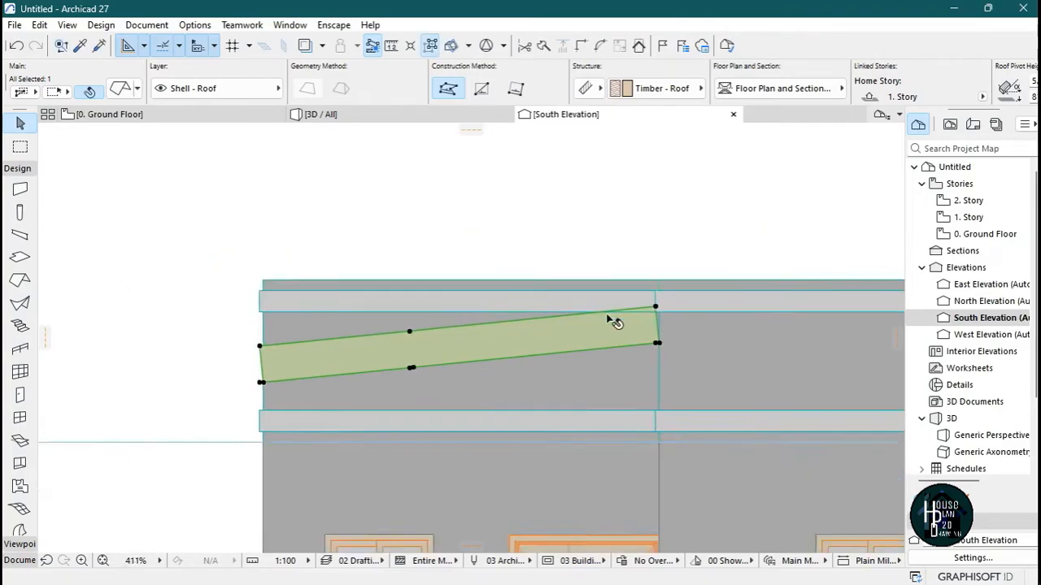
pyautogui.scroll(-4, 614, 322)
pyautogui.press('Escape')
pyautogui.scroll(4, 594, 309)
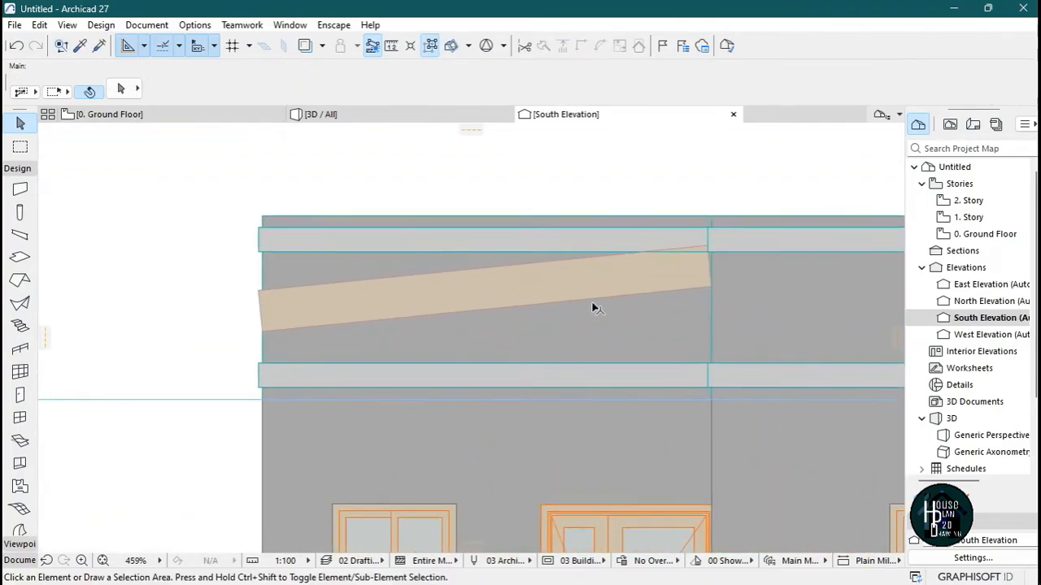
# Examine the lowered roof in 3D from the entrance front and the west side.
pyautogui.click(362, 115)
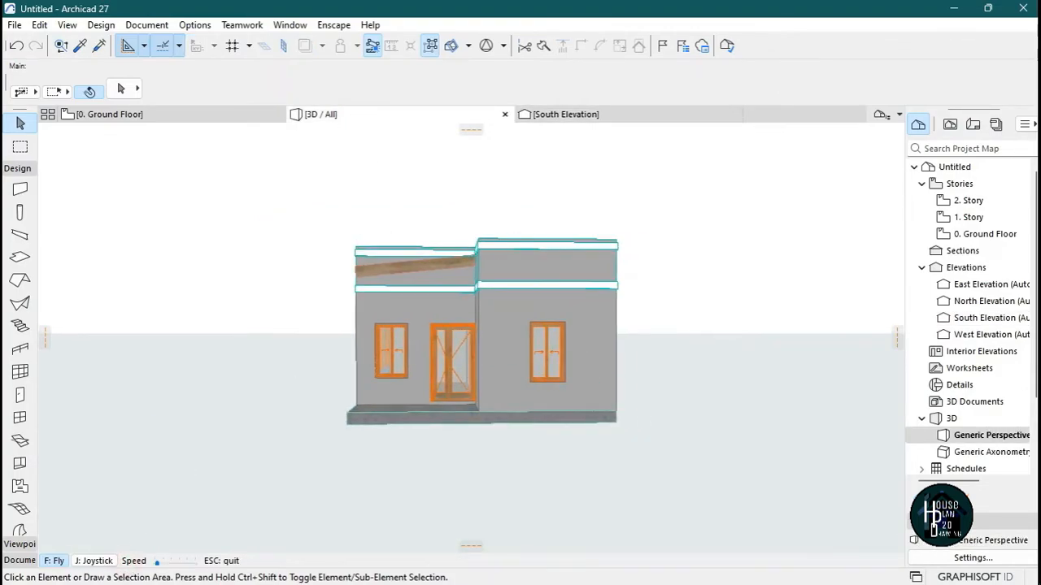
pyautogui.press('Left')
pyautogui.press('Right')
pyautogui.press('Up')
pyautogui.press('Right')
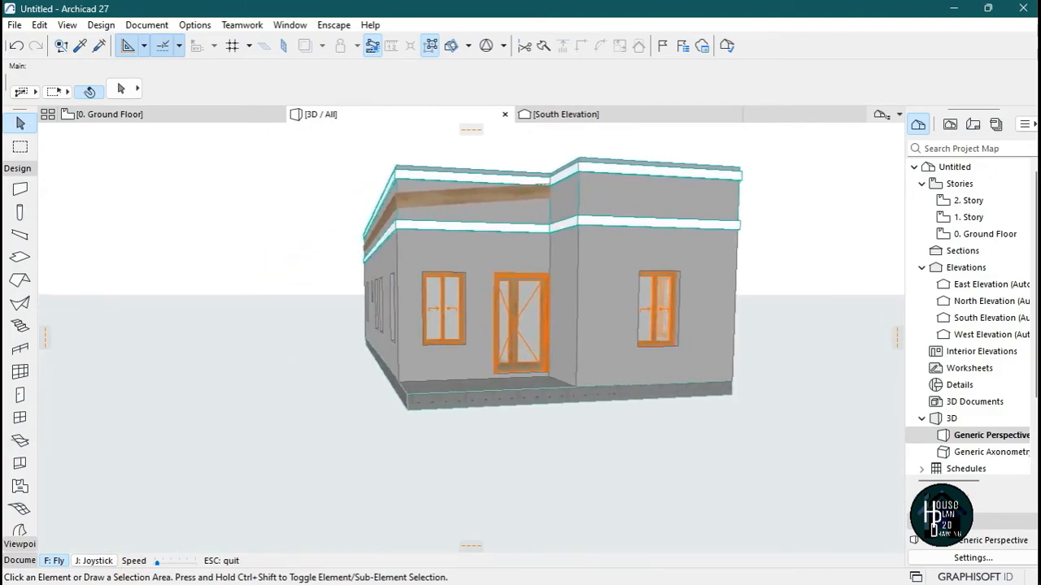
pyautogui.press('Down')
pyautogui.press('Escape')
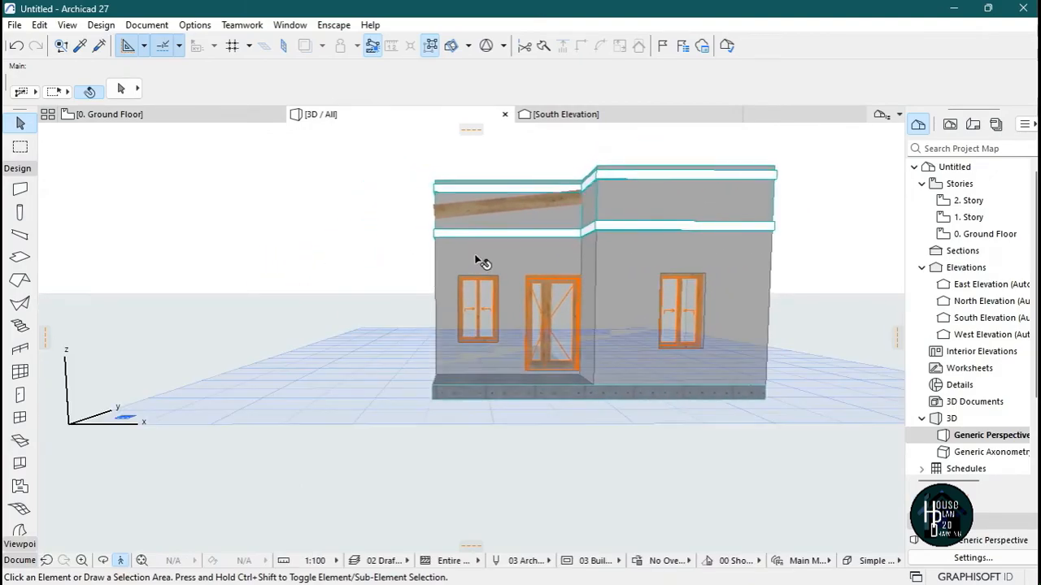
# In the South Elevation, move the roof slightly further down so its high end sits below the parapet's upper band.
pyautogui.click(599, 118)
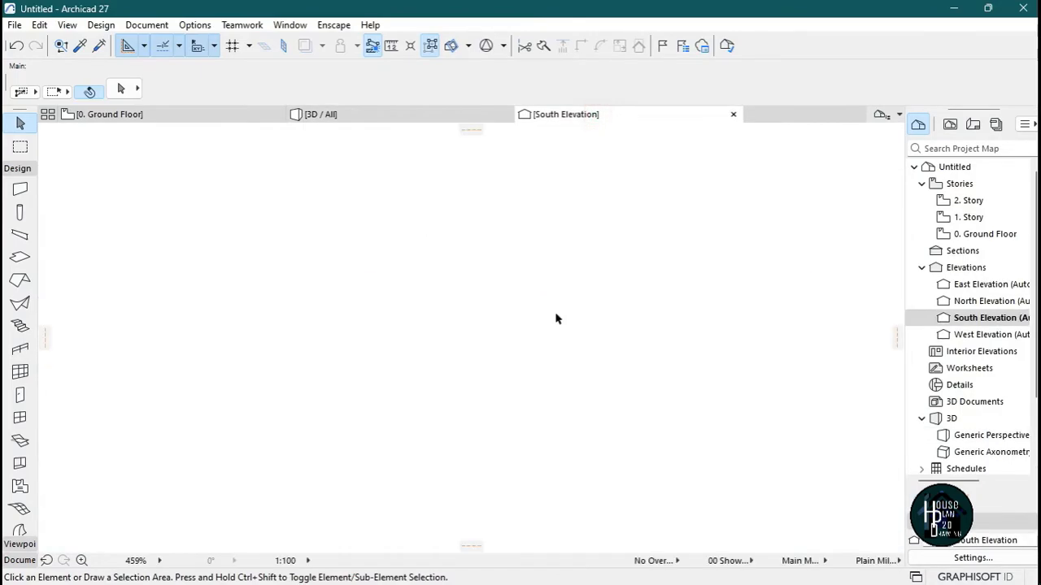
pyautogui.scroll(2, 515, 341)
pyautogui.scroll(-1, 627, 257)
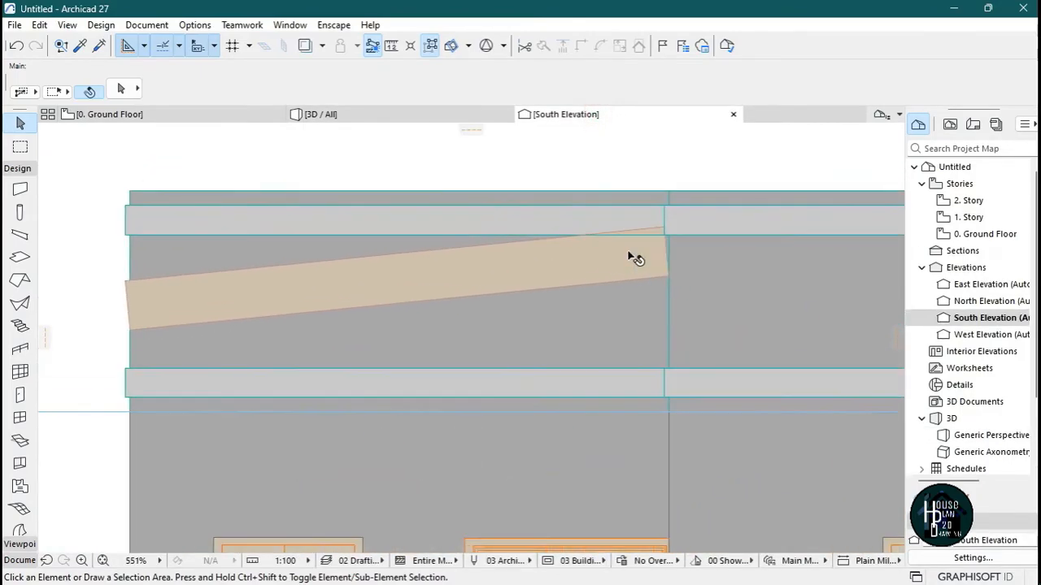
pyautogui.click(646, 264)
pyautogui.click(665, 229)
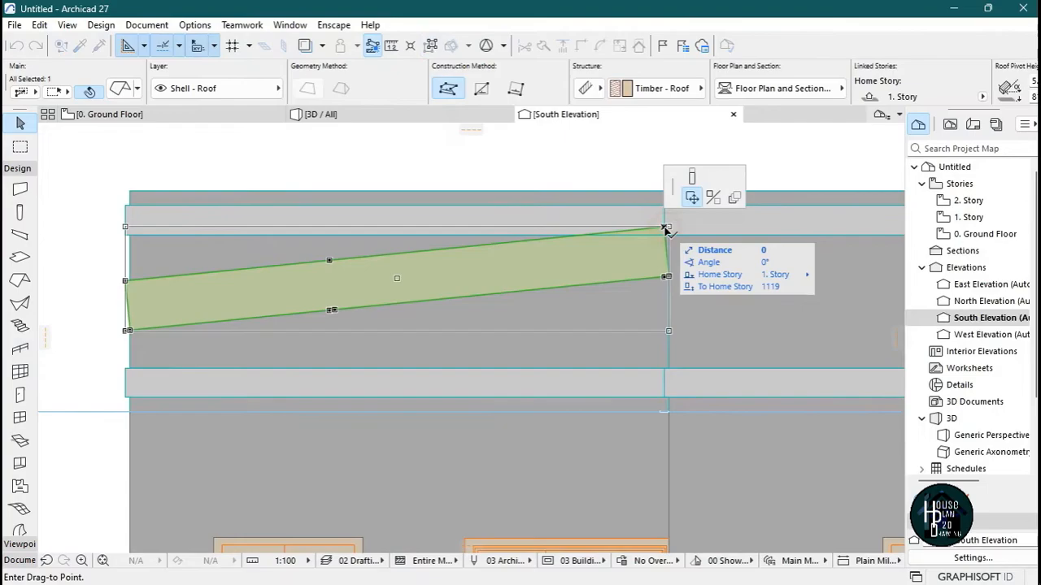
pyautogui.click(664, 249)
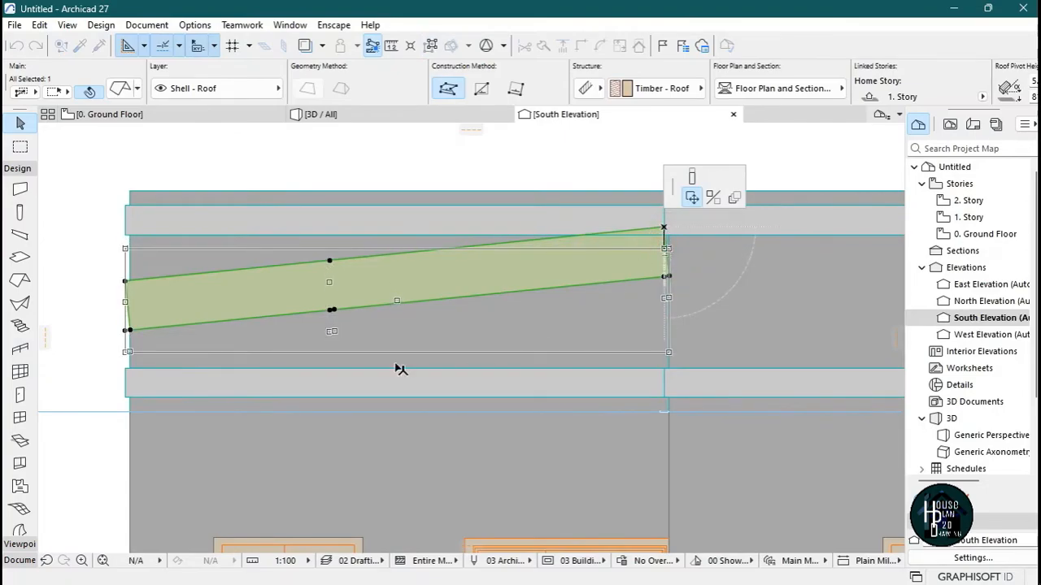
# Reduce the roof pitch by raising its low west end slightly, and check the roof in the elevation and in 3D.
pyautogui.click(125, 302)
pyautogui.click(713, 177)
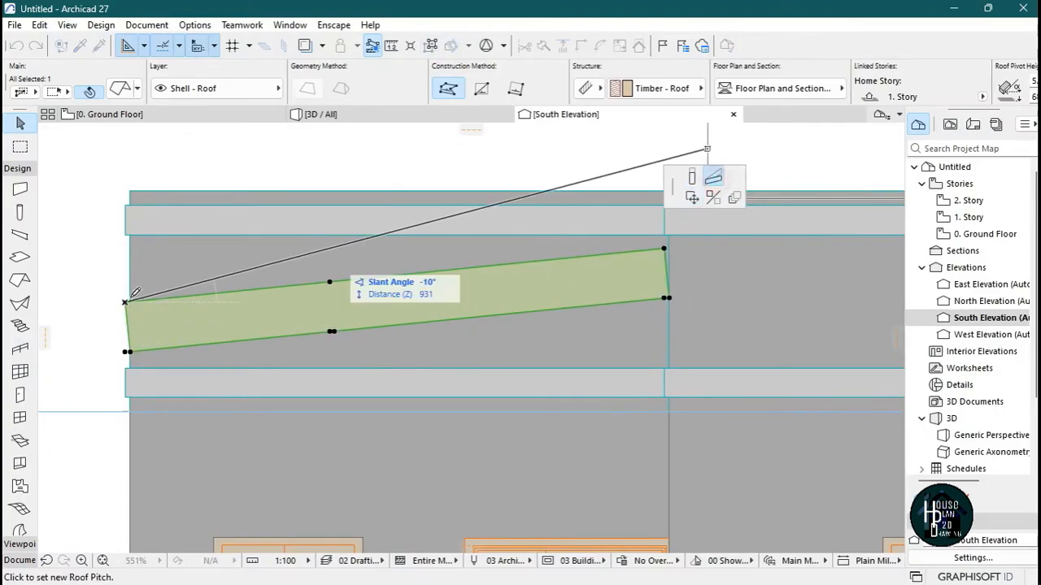
pyautogui.click(124, 281)
pyautogui.press('Escape')
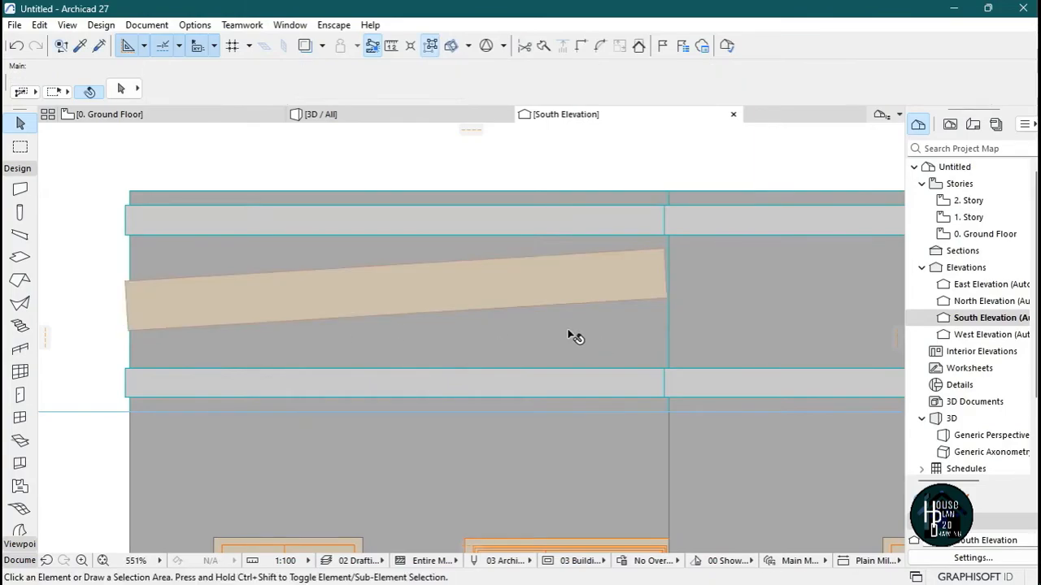
pyautogui.scroll(-9, 570, 327)
pyautogui.scroll(8, 585, 317)
pyautogui.scroll(-9, 561, 313)
pyautogui.scroll(2, 569, 301)
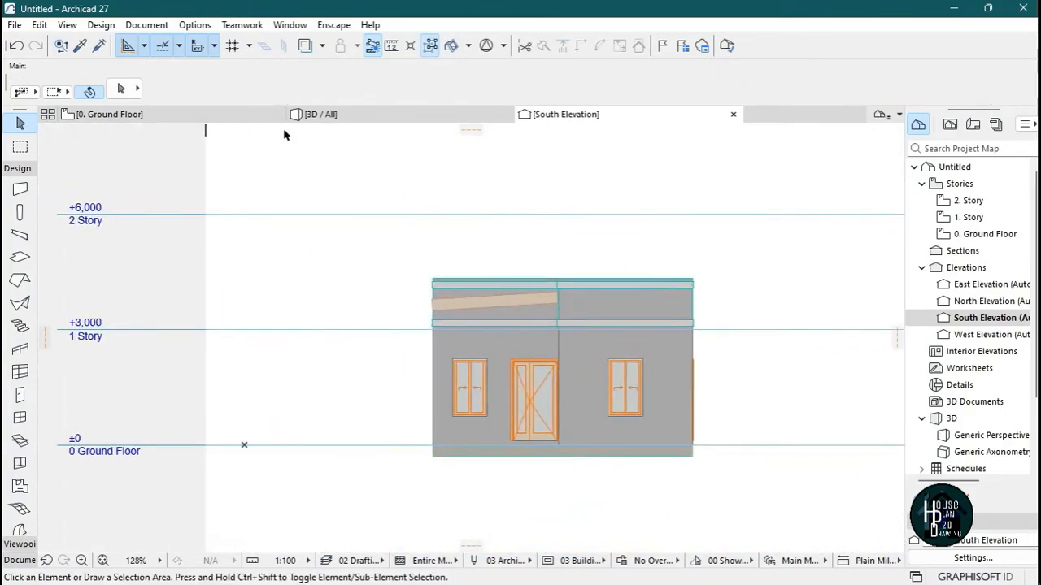
pyautogui.click(367, 118)
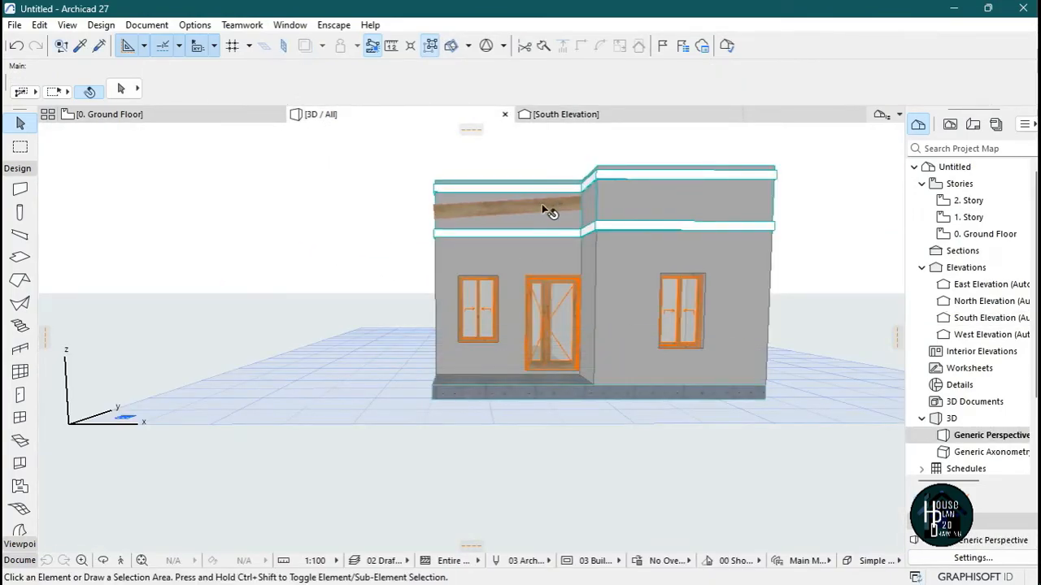
# On 1. Story, offset all edges of the roof polygon outward by 300 mm and bring up the 3D view.
pyautogui.click(158, 117)
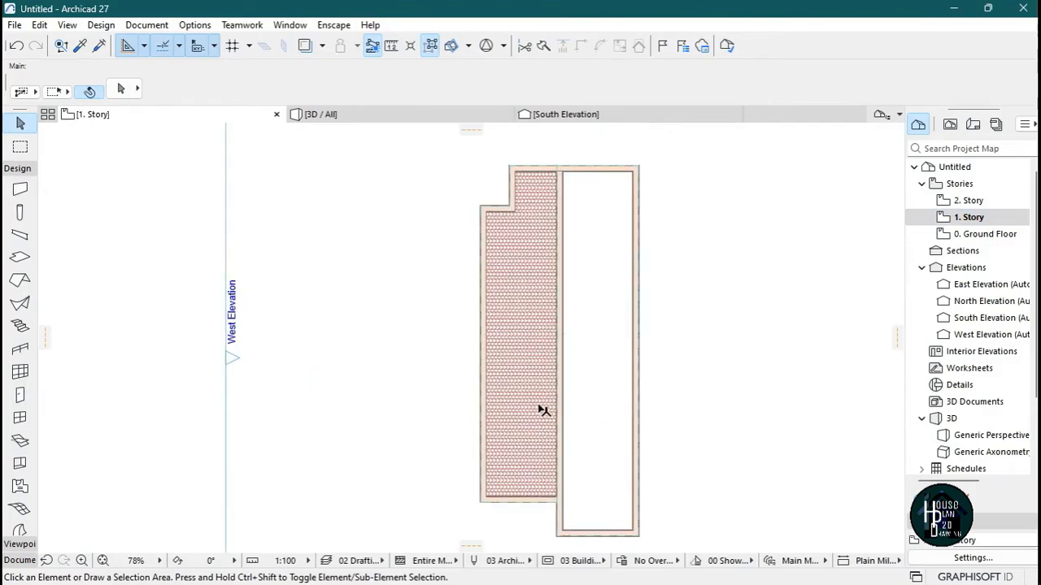
pyautogui.click(524, 292)
pyautogui.scroll(-2, 504, 344)
pyautogui.scroll(4, 504, 432)
pyautogui.scroll(4, 501, 418)
pyautogui.scroll(-4, 525, 407)
pyautogui.scroll(3, 488, 406)
pyautogui.click(458, 390)
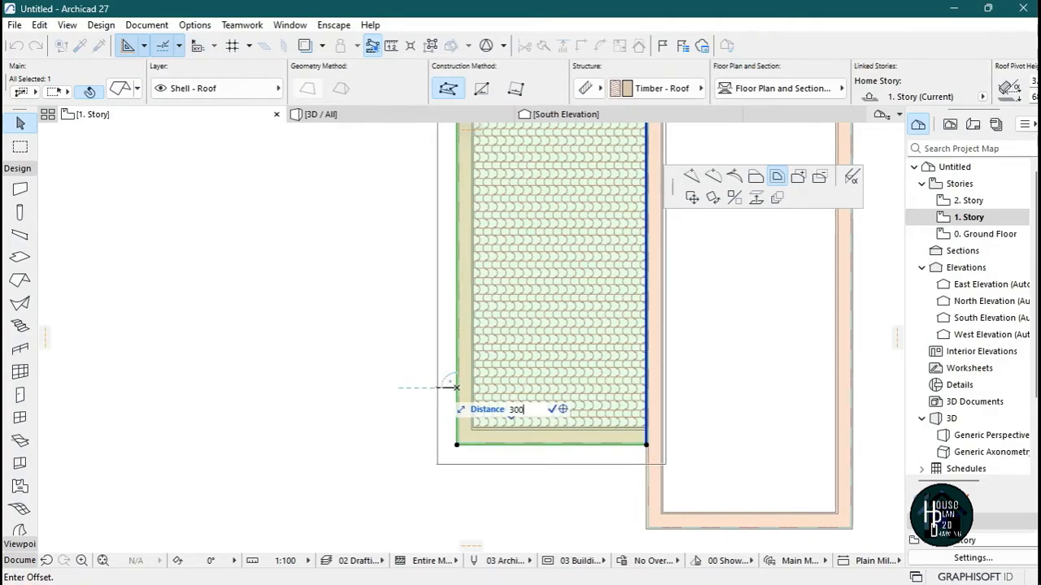
pyautogui.press('Return')
pyautogui.press('Escape')
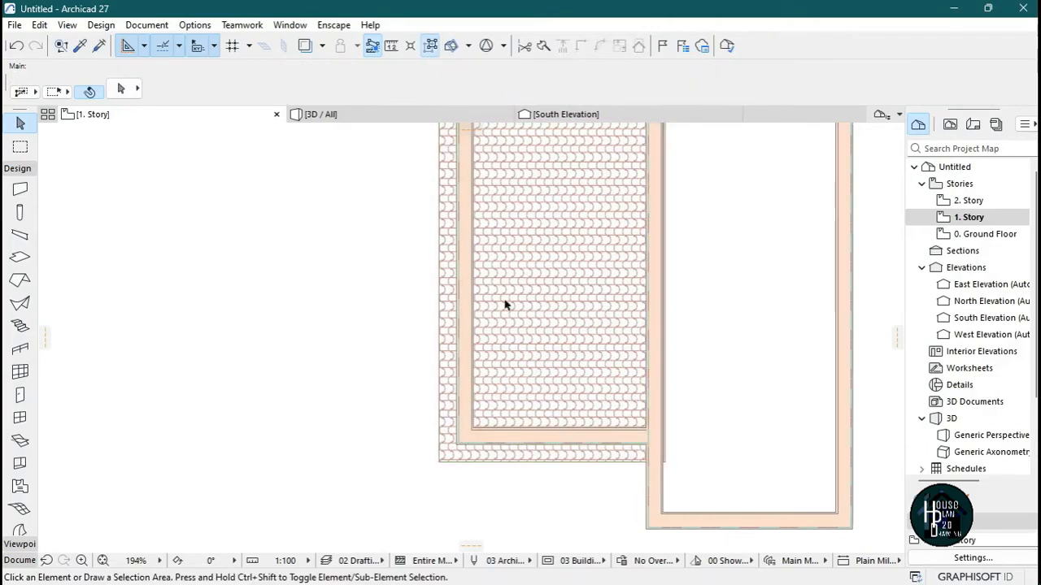
pyautogui.click(391, 114)
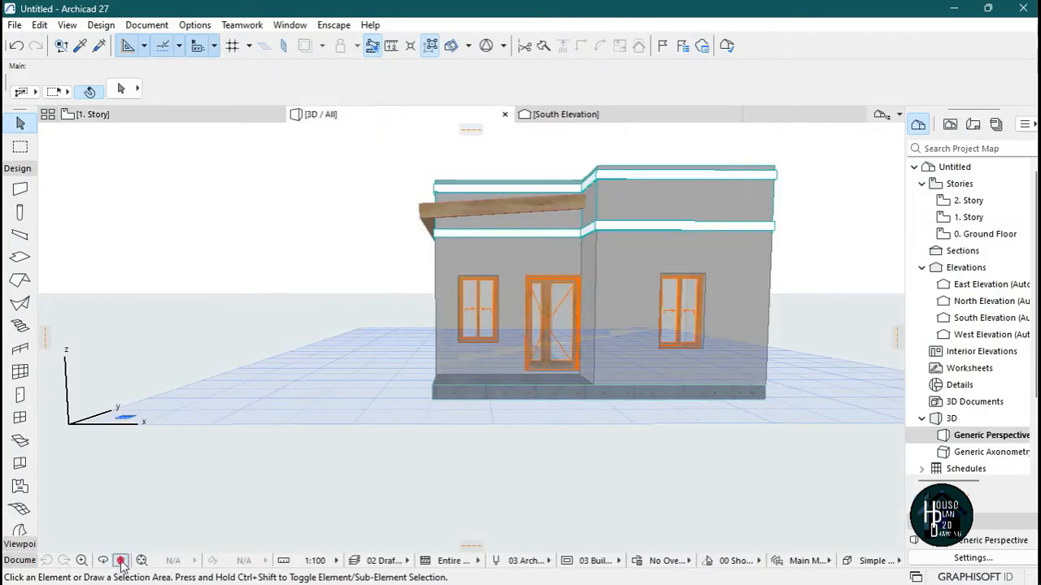
# Examine the overhanging roof in 3D by flying around the outside of the house.
pyautogui.click(121, 560)
pyautogui.press('Up')
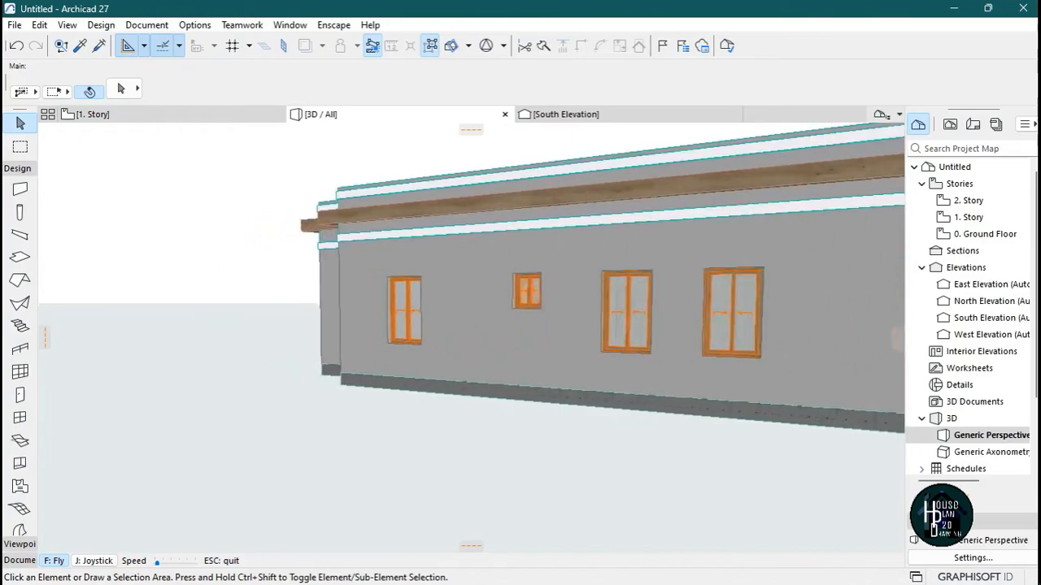
pyautogui.press('Left')
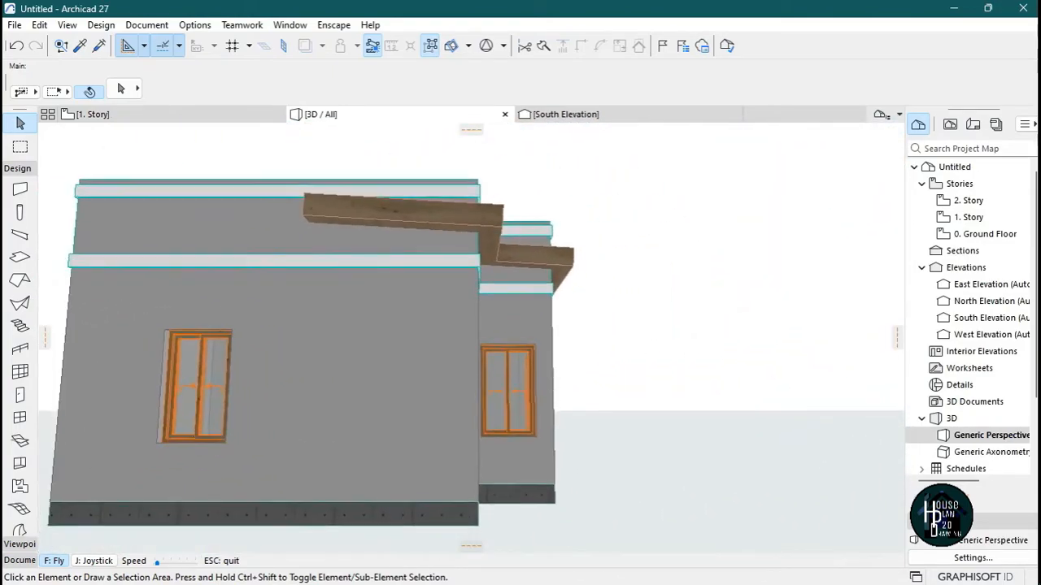
pyautogui.press('Right')
pyautogui.press('Down')
pyautogui.press('Up')
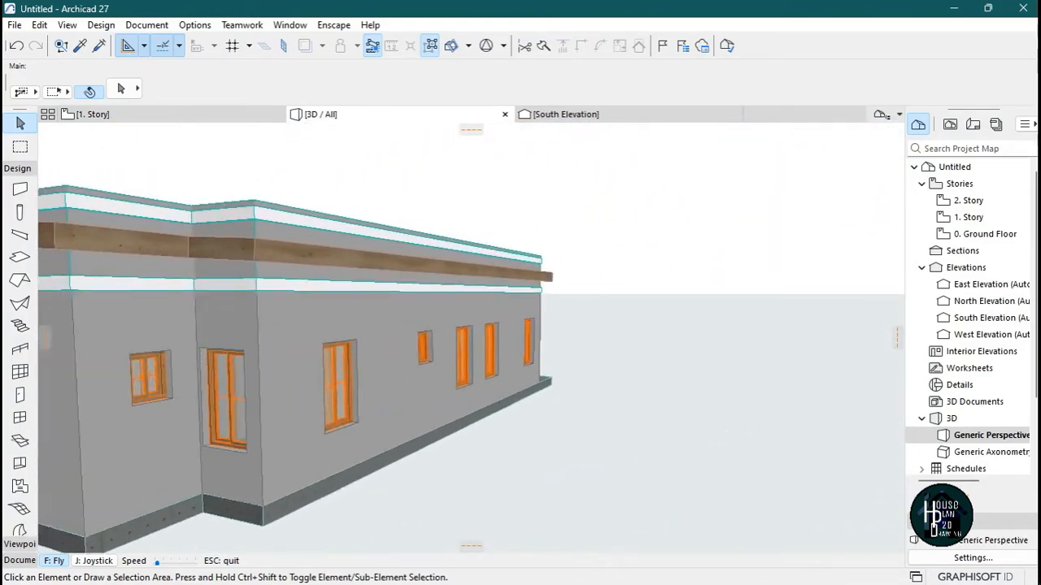
pyautogui.press('Down')
pyautogui.press('Up')
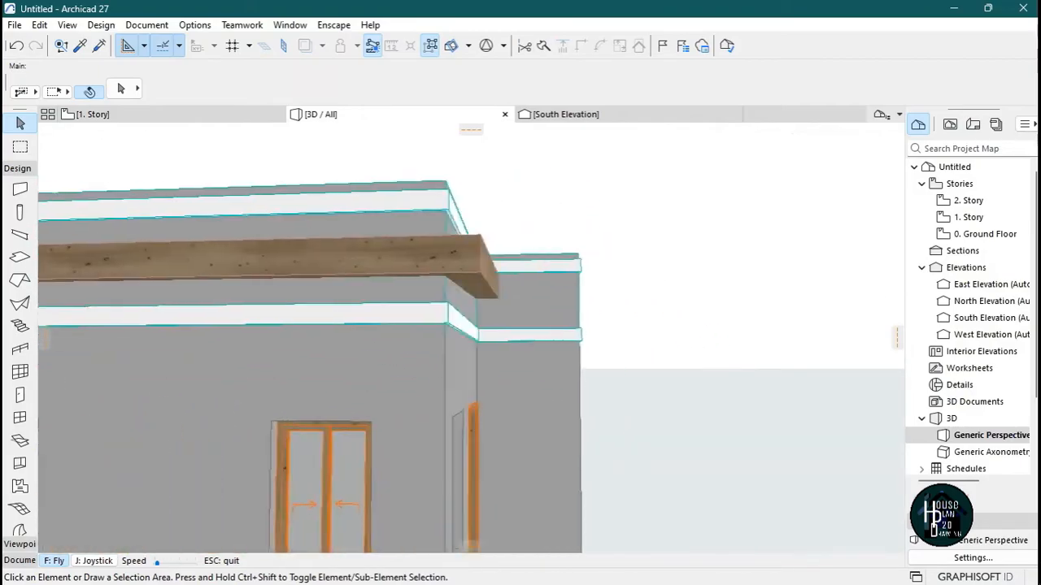
pyautogui.press('Down')
pyautogui.press('Right')
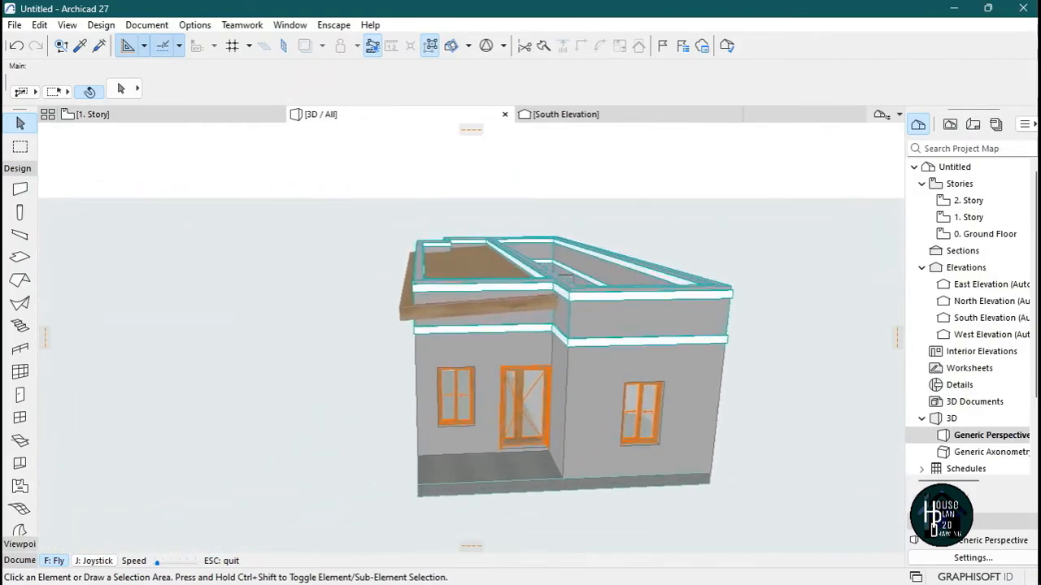
# Inspect from above the roof's east edge where it meets the parapet wall between the two blocks.
pyautogui.press('Up')
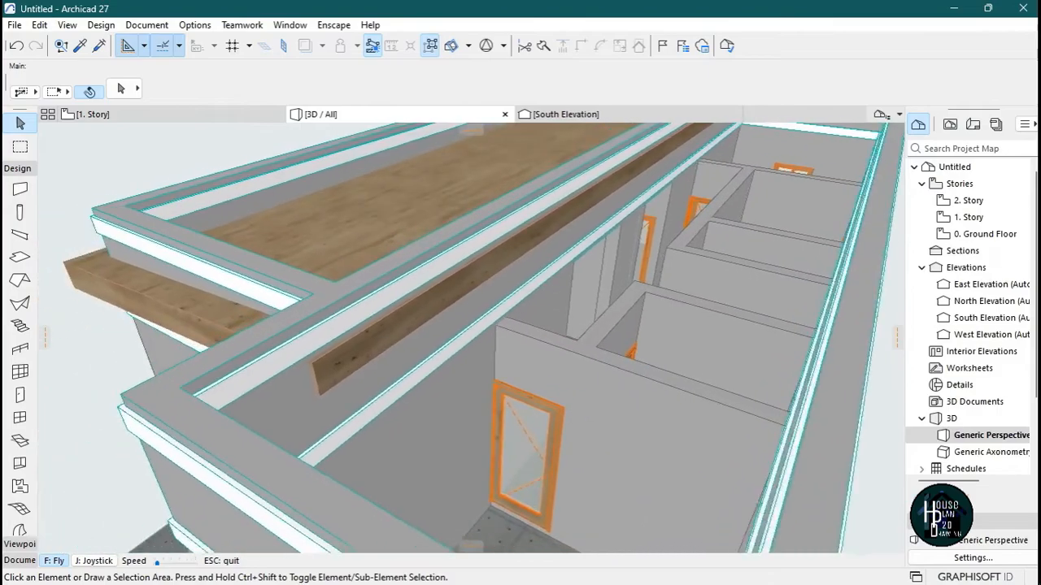
pyautogui.press('Up')
pyautogui.press('Escape')
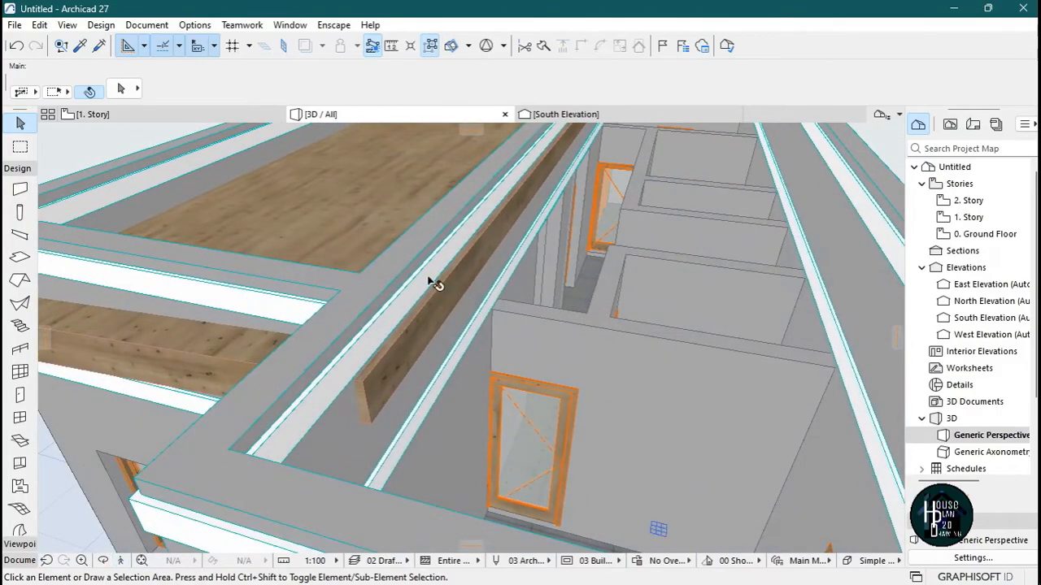
pyautogui.click(120, 561)
pyautogui.press('Down')
pyautogui.press('Escape')
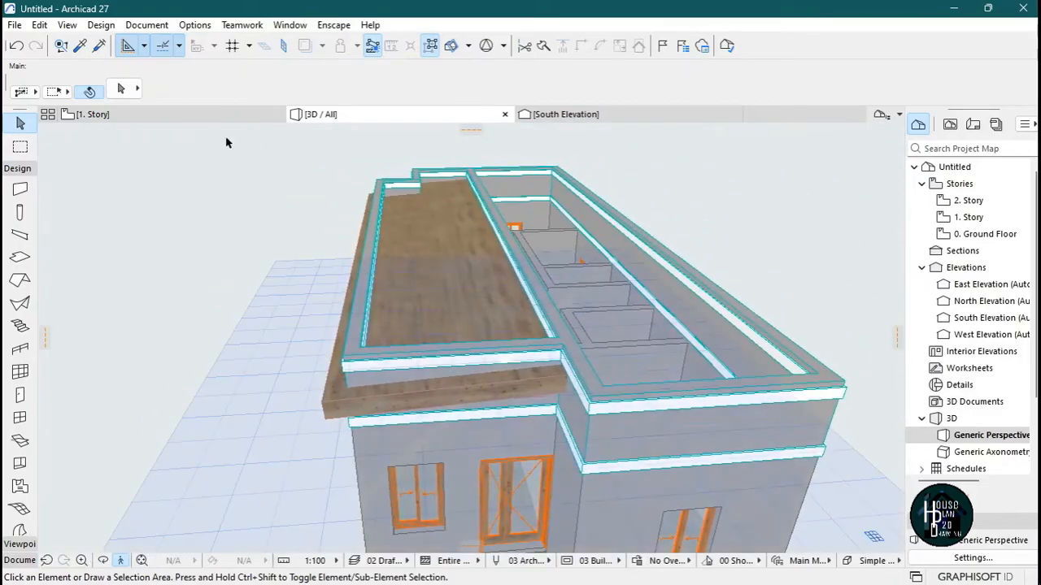
# On 1. Story, offset only the roof's east edge inward to the west face of the parapet between the two blocks.
pyautogui.click(168, 115)
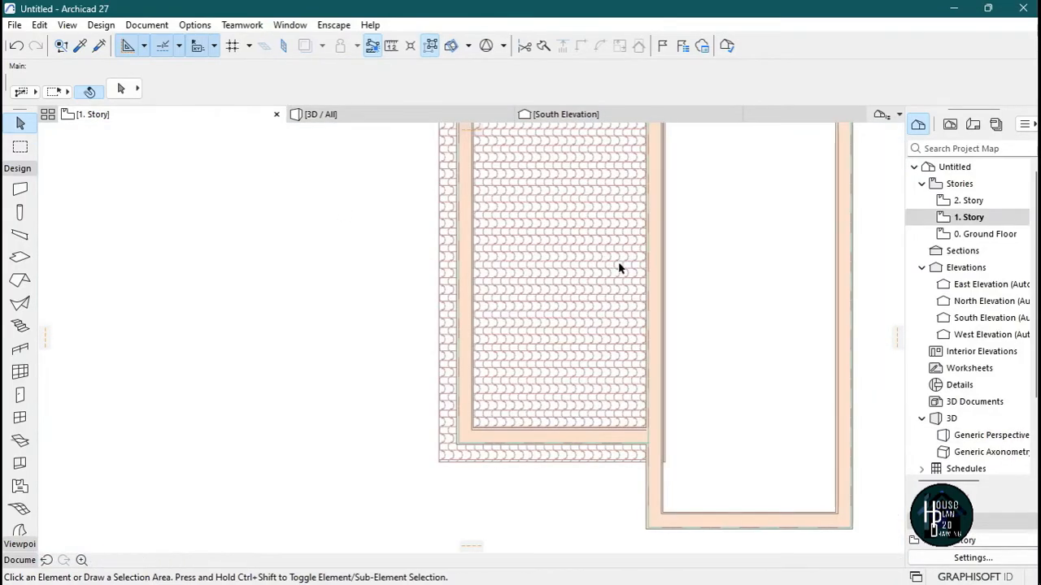
pyautogui.click(609, 246)
pyautogui.scroll(6, 671, 483)
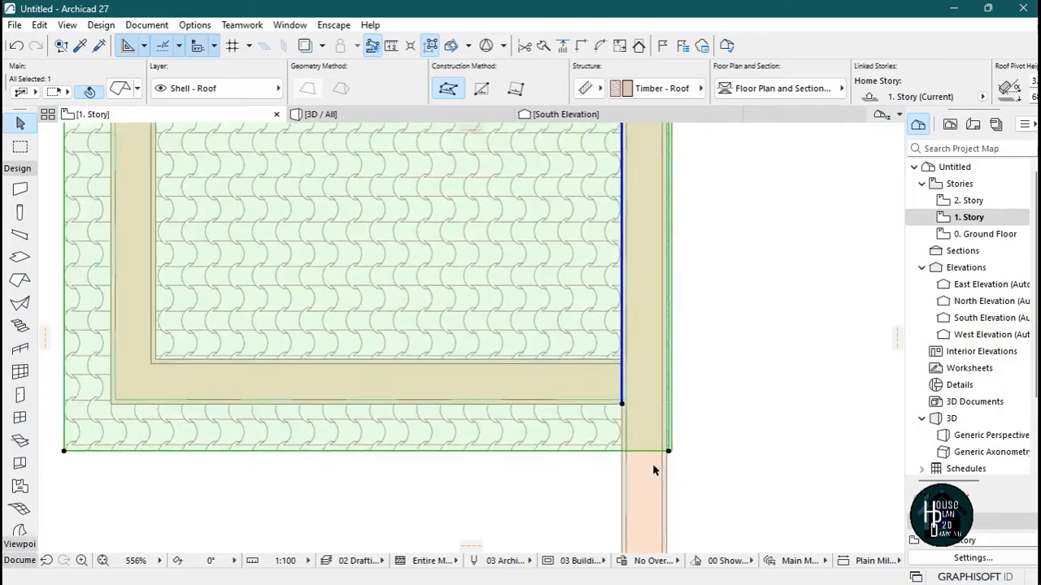
pyautogui.click(674, 357)
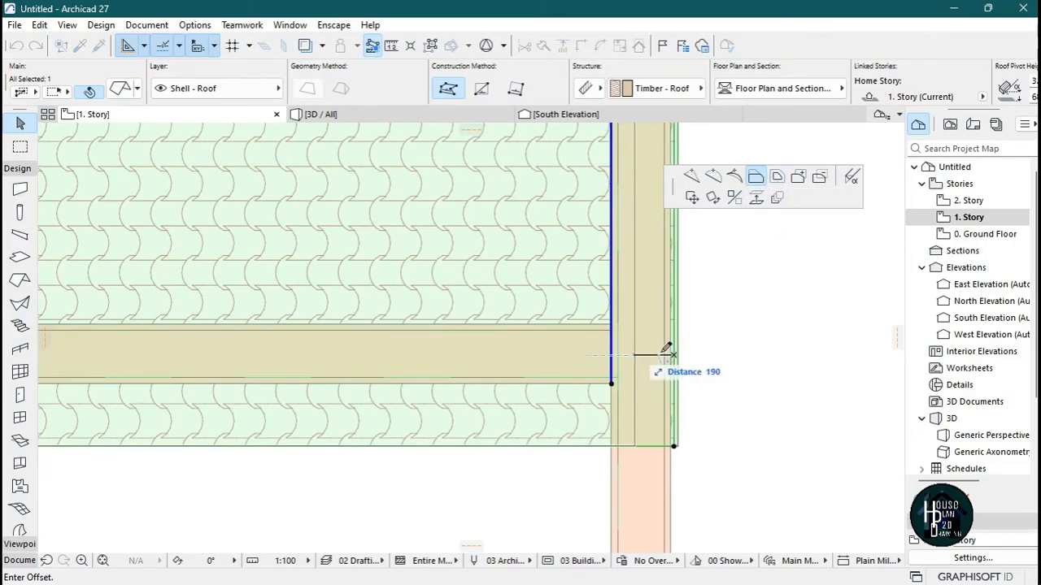
pyautogui.click(612, 327)
pyautogui.scroll(-7, 626, 386)
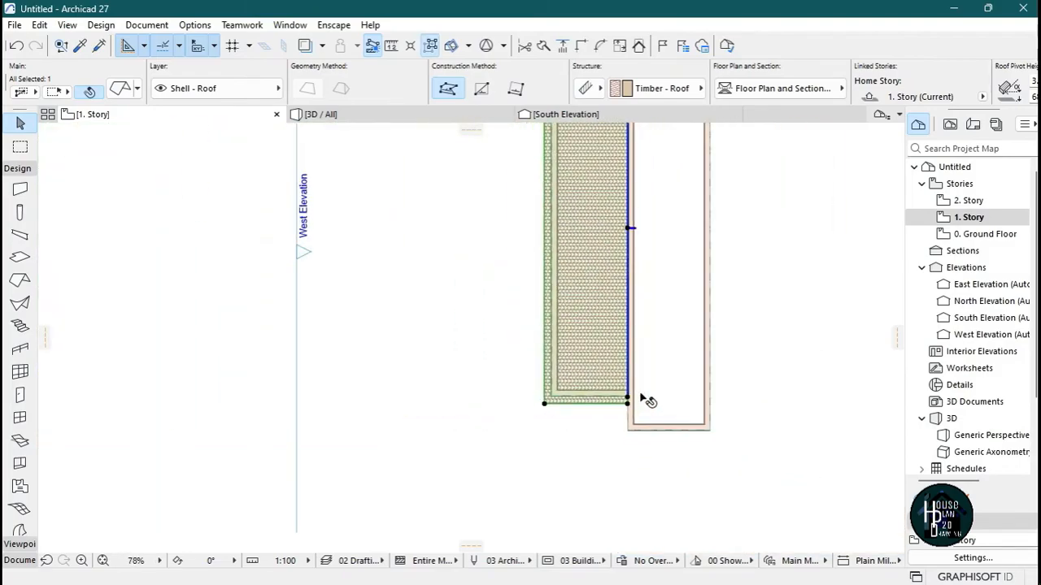
pyautogui.press('Escape')
pyautogui.scroll(-2, 623, 297)
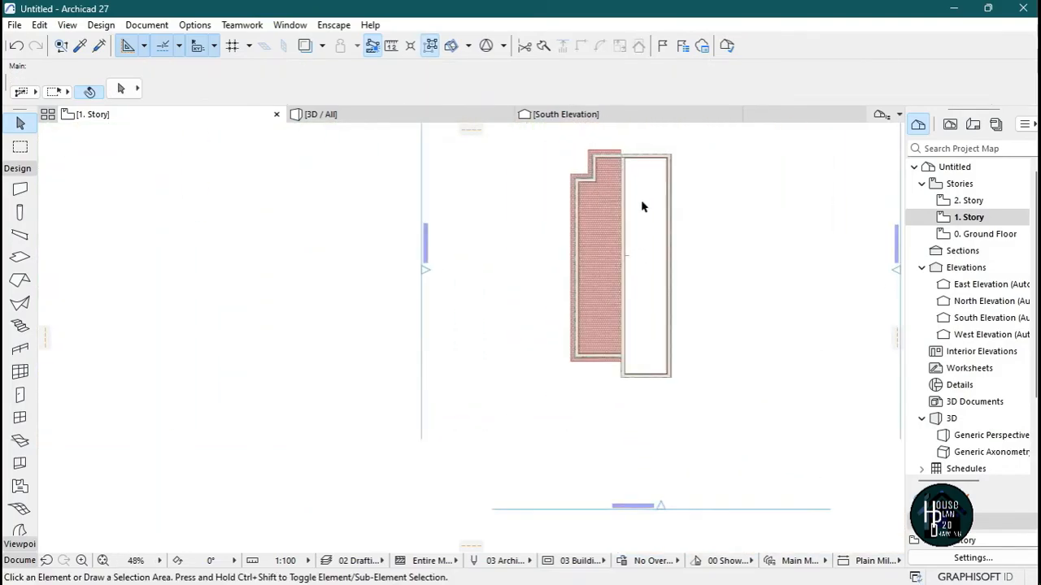
# Check the trimmed roof edge in 3D from above and from the entrance front.
pyautogui.click(350, 119)
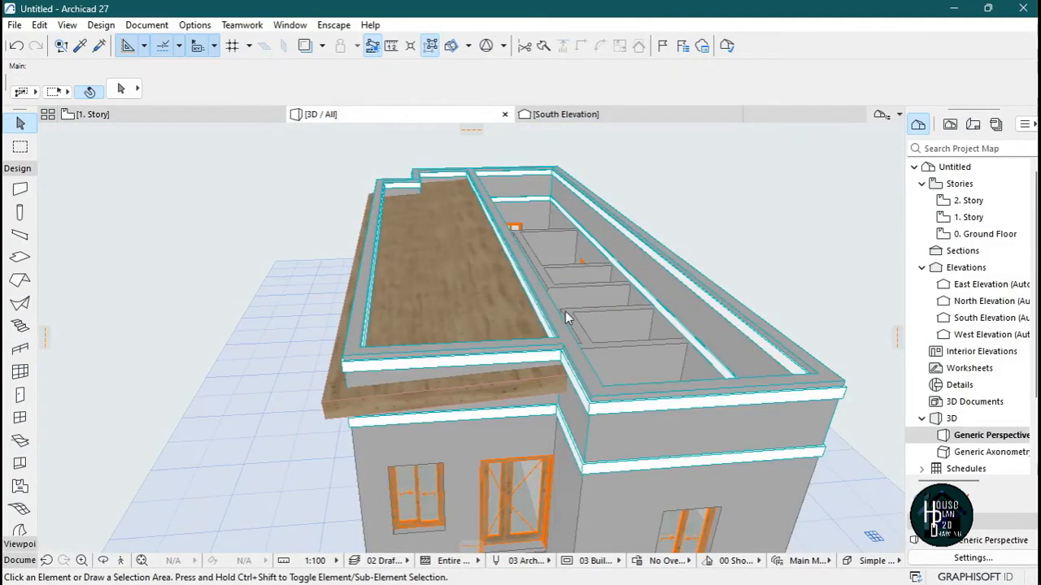
pyautogui.click(120, 560)
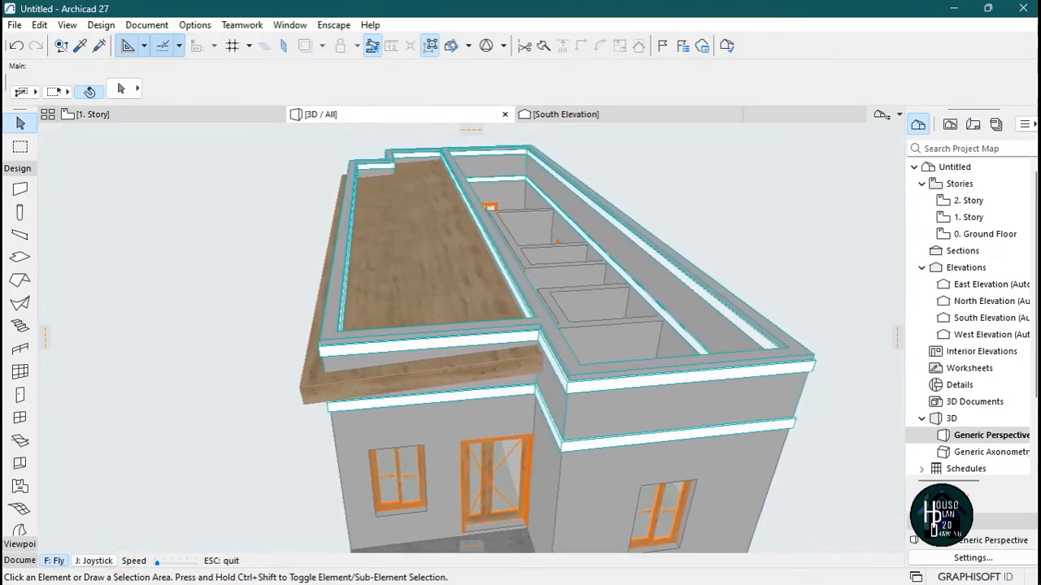
pyautogui.press('Up')
pyautogui.press('Up')
pyautogui.press('Down')
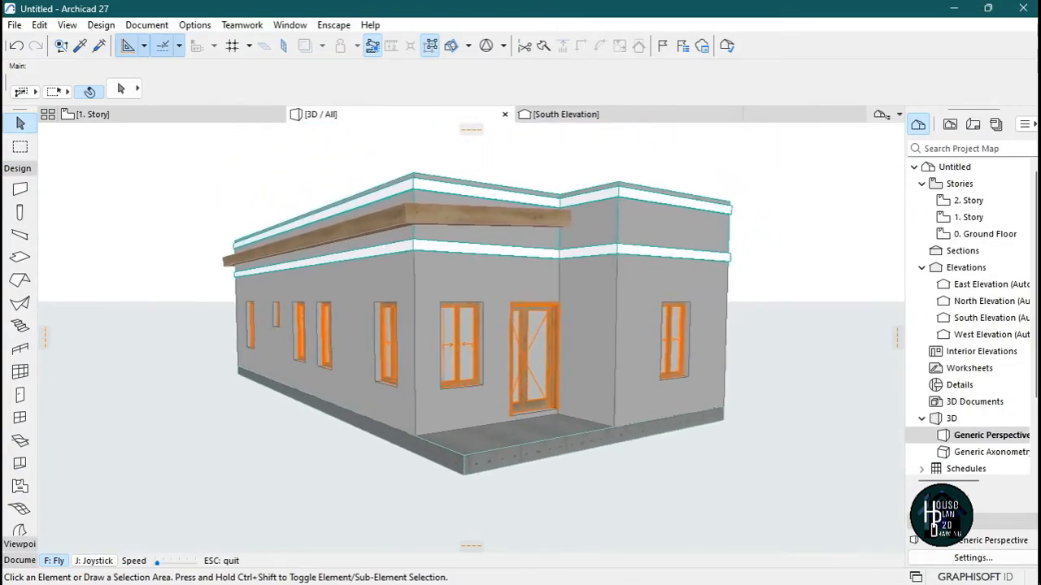
pyautogui.press('Right')
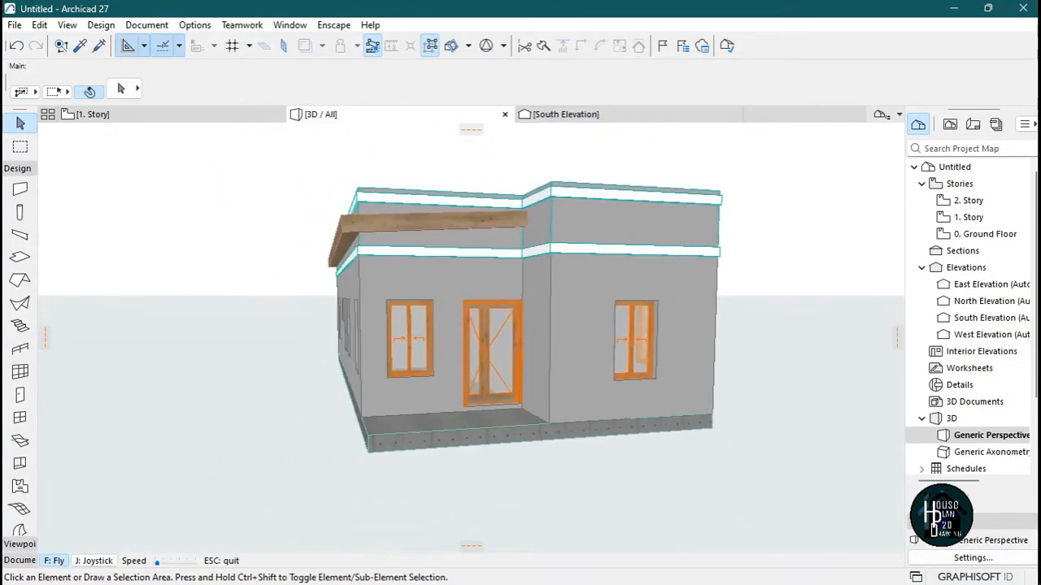
pyautogui.press('Escape')
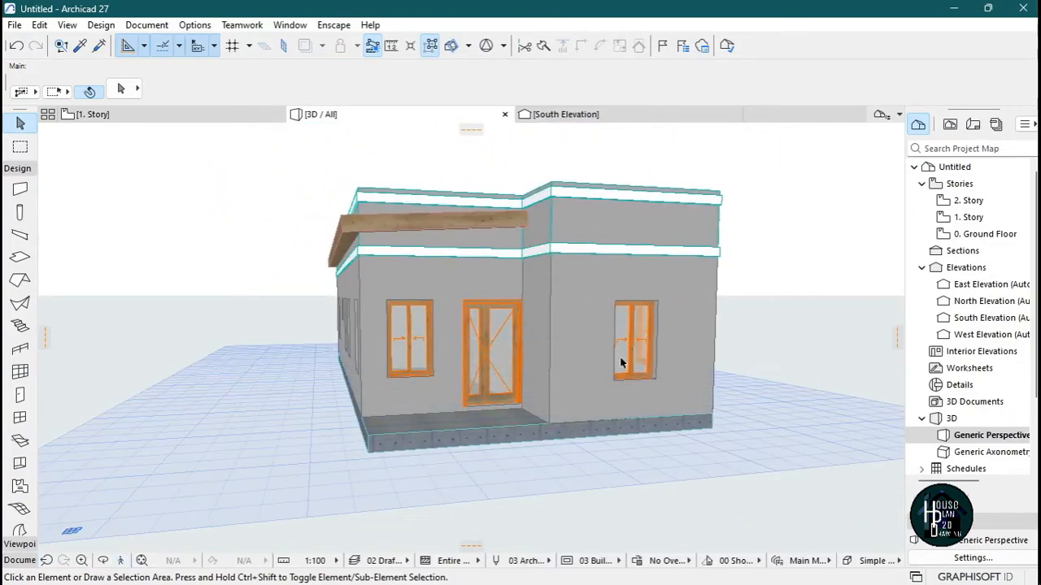
# On 1. Story, copy the existing timber roof's settings and set a new roof's pivot line and pitch direction along the east block's west parapet edge.
pyautogui.click(144, 118)
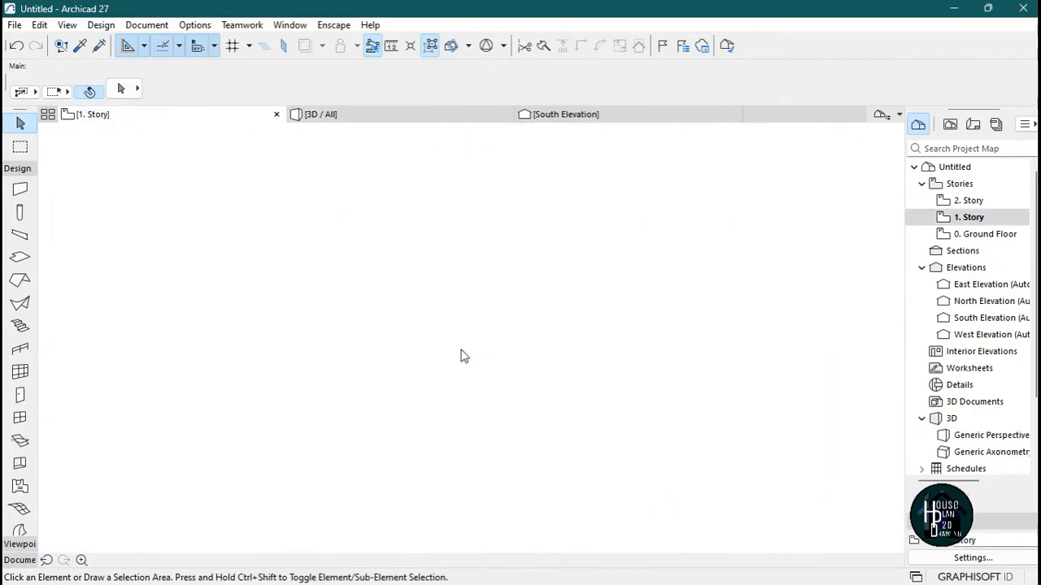
pyautogui.scroll(3, 602, 292)
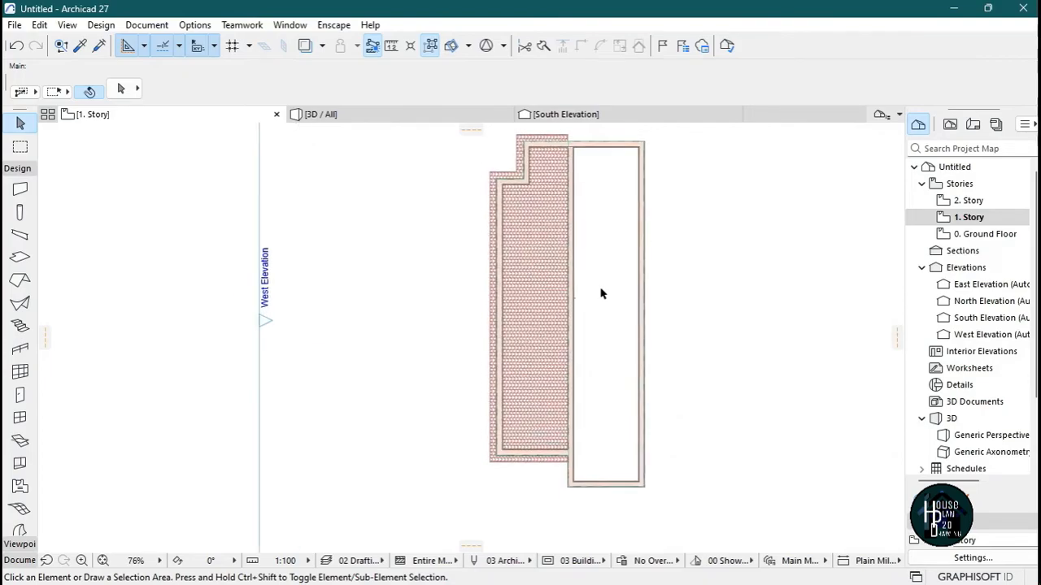
pyautogui.keyDown('alt'); pyautogui.click(547, 264); pyautogui.keyUp('alt')
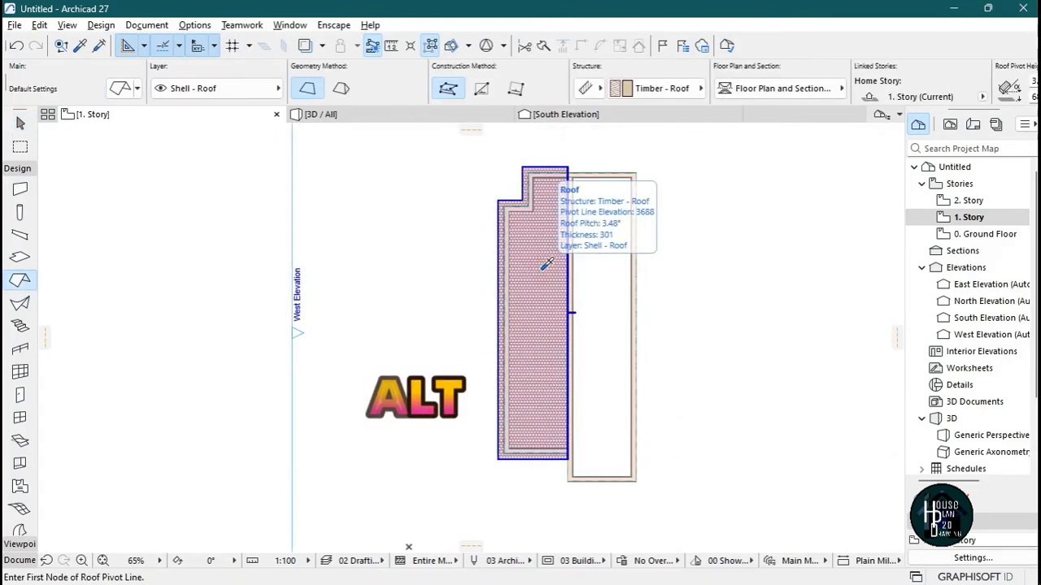
pyautogui.scroll(10, 578, 479)
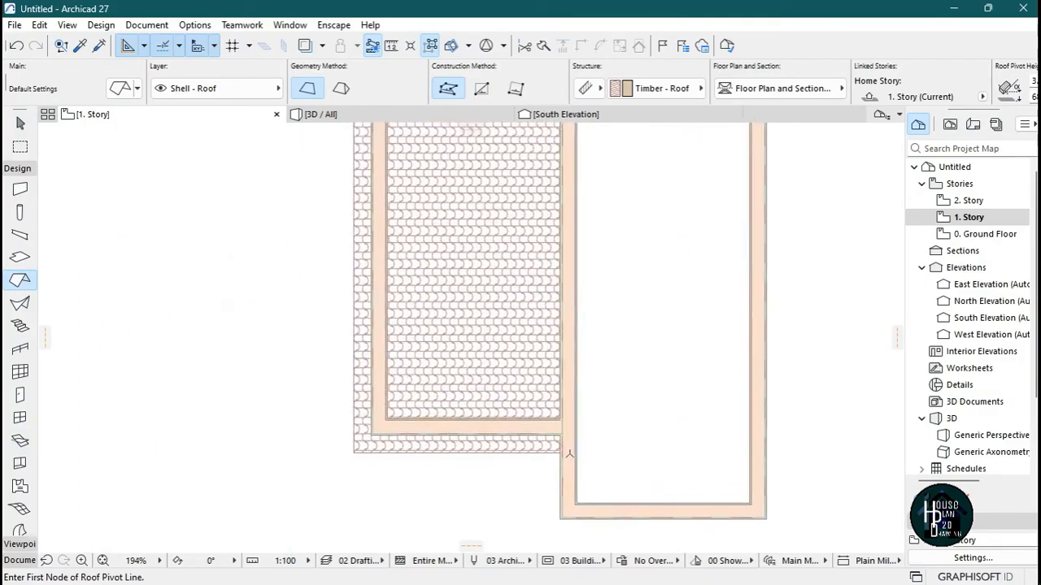
pyautogui.scroll(12, 583, 525)
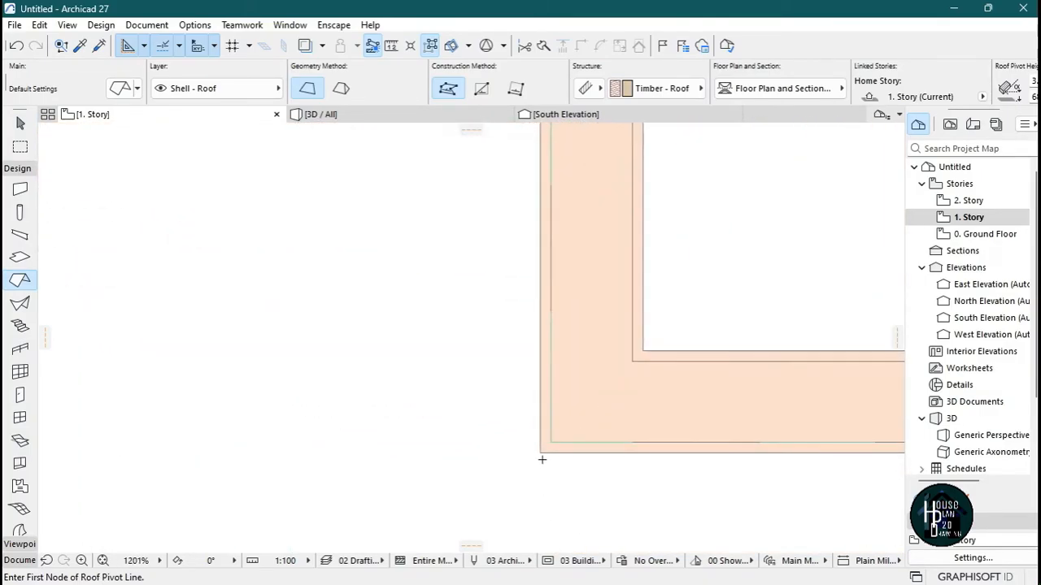
pyautogui.scroll(-8, 537, 372)
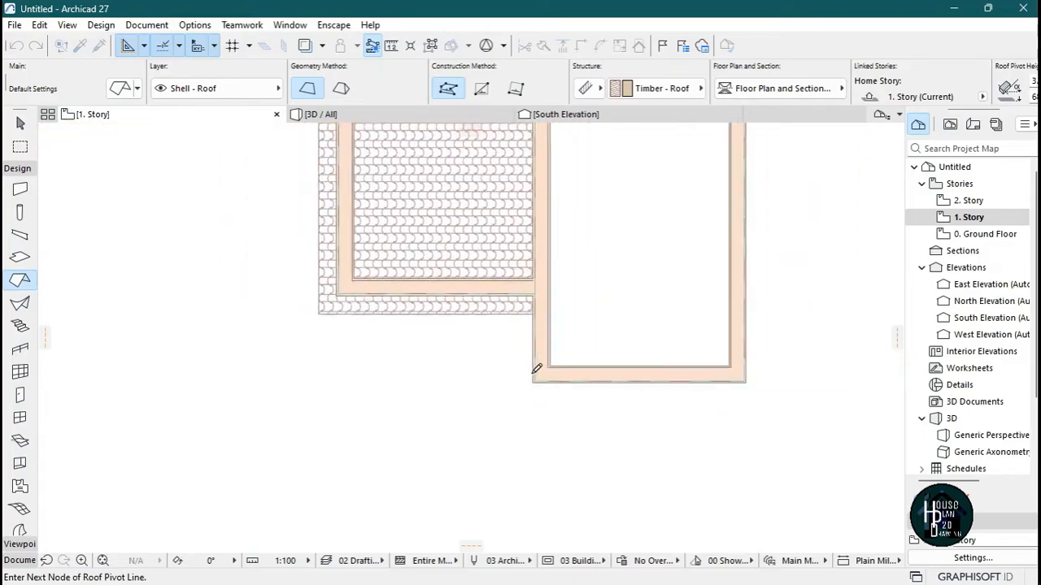
pyautogui.scroll(4, 537, 188)
pyautogui.scroll(2, 525, 200)
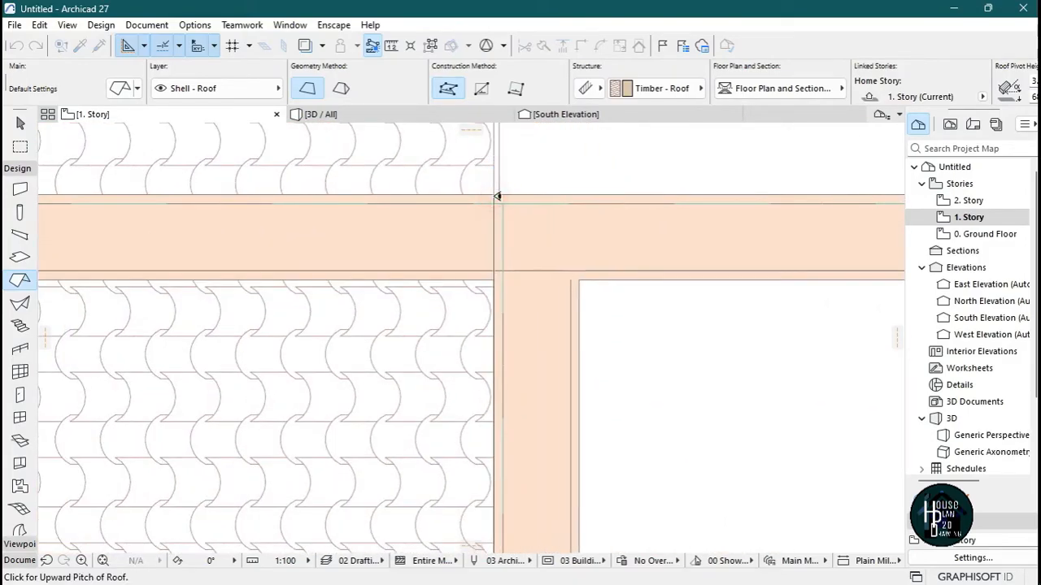
pyautogui.scroll(-5, 497, 196)
pyautogui.scroll(-4, 543, 176)
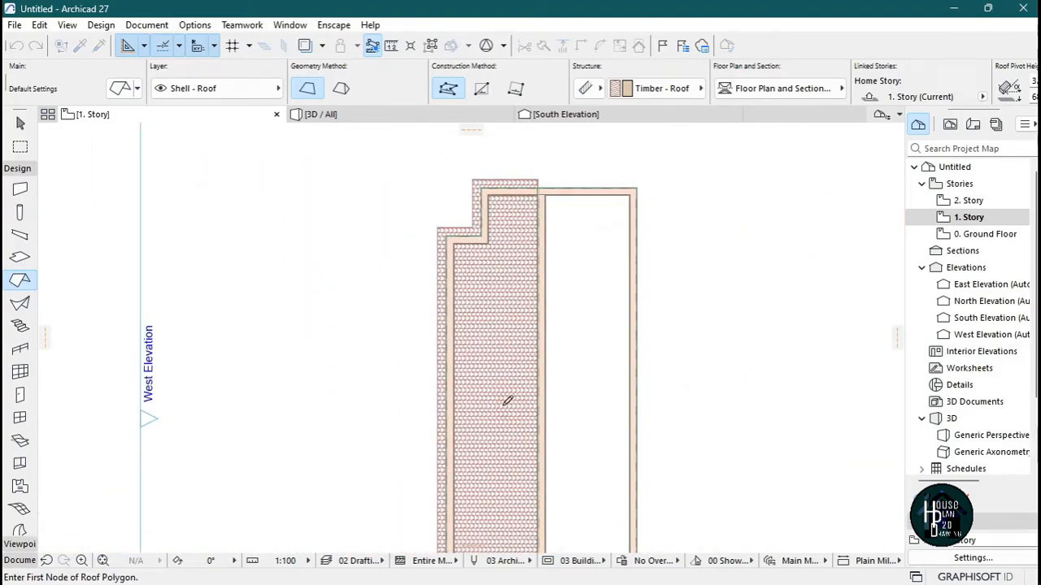
# Outline the new roof over the east block as a rectangular polygon through the four outer corners of its parapet.
pyautogui.scroll(5, 471, 378)
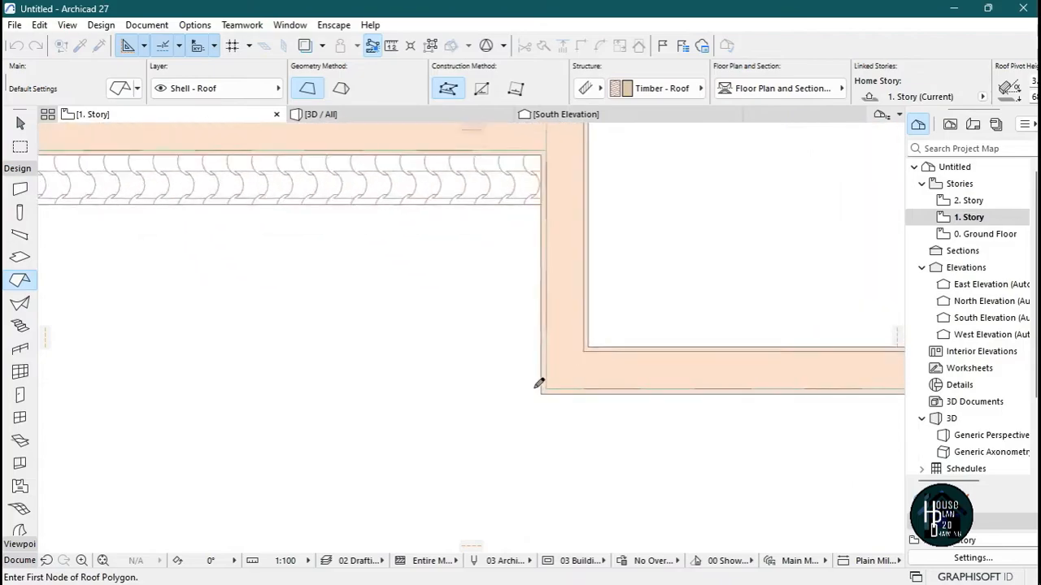
pyautogui.scroll(2, 544, 388)
pyautogui.scroll(-5, 551, 406)
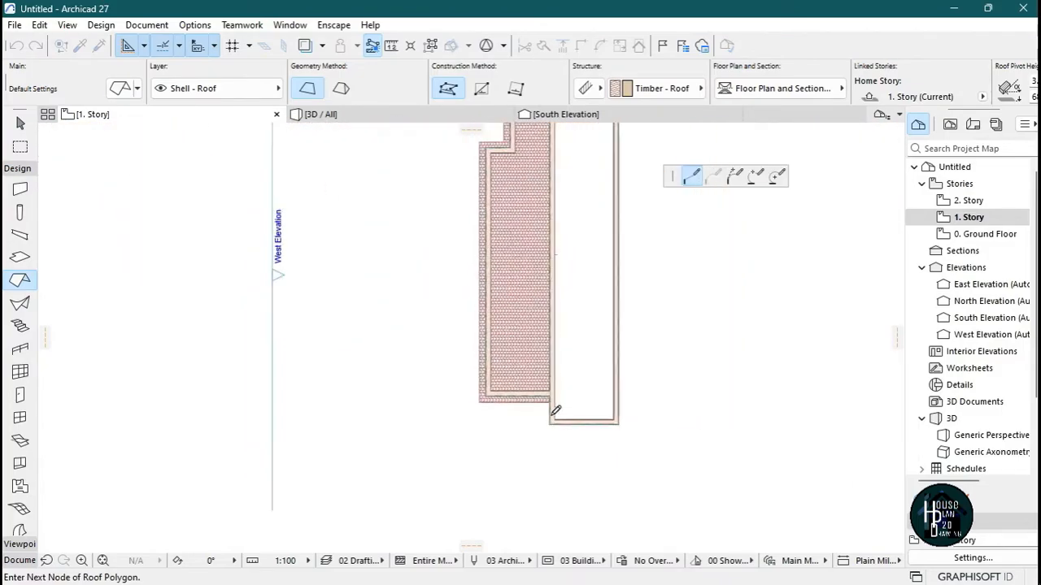
pyautogui.scroll(2, 536, 368)
pyautogui.scroll(4, 537, 368)
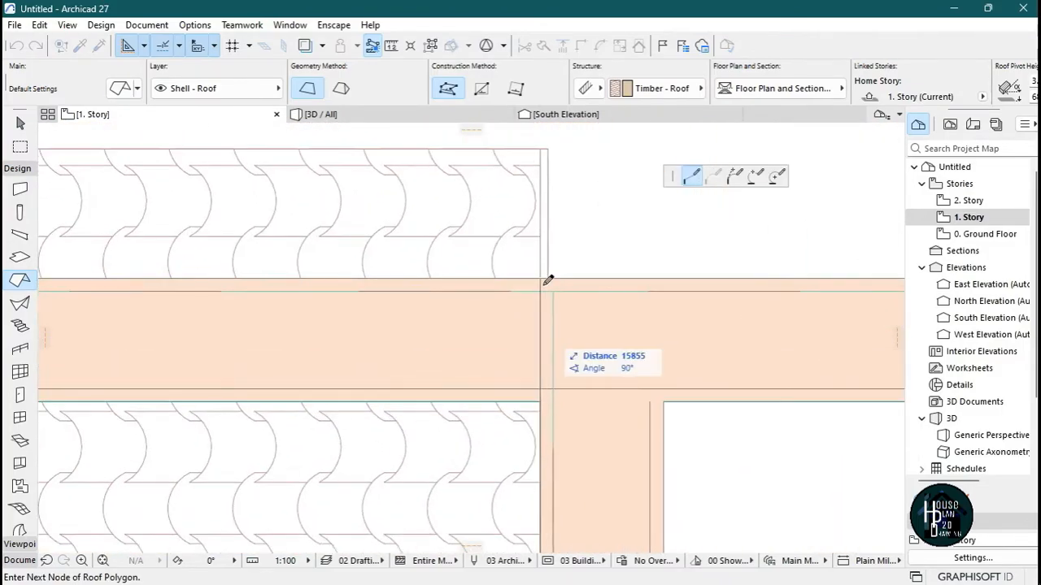
pyautogui.scroll(-3, 534, 299)
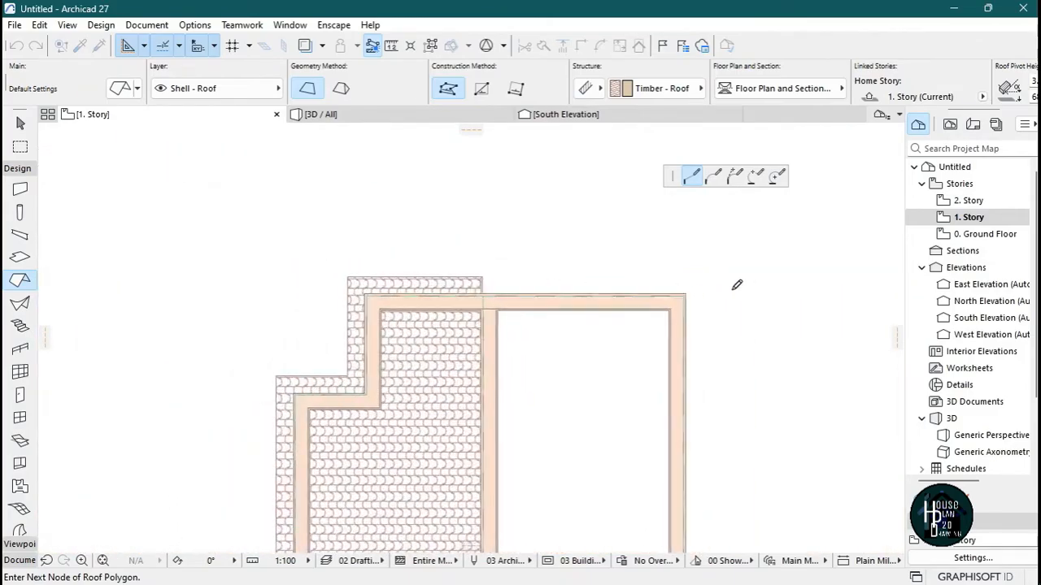
pyautogui.scroll(3, 655, 288)
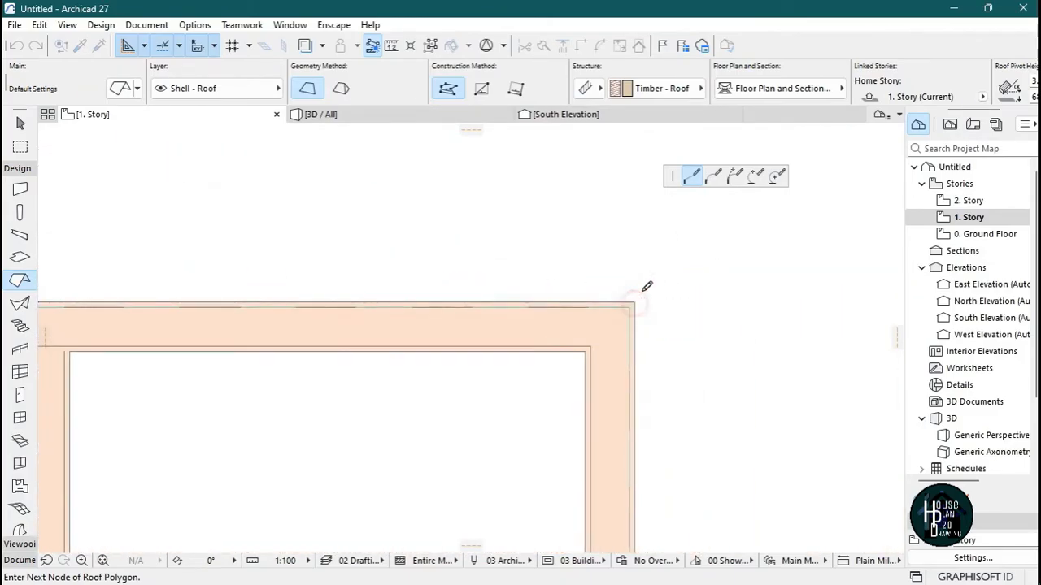
pyautogui.scroll(-5, 648, 286)
pyautogui.scroll(4, 657, 365)
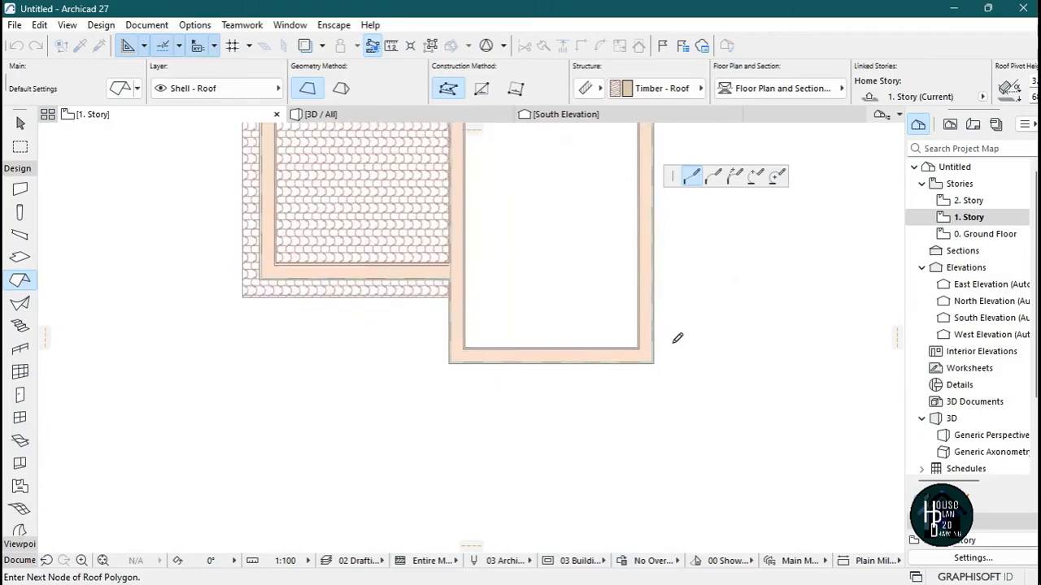
pyautogui.scroll(4, 677, 337)
pyautogui.scroll(-3, 680, 352)
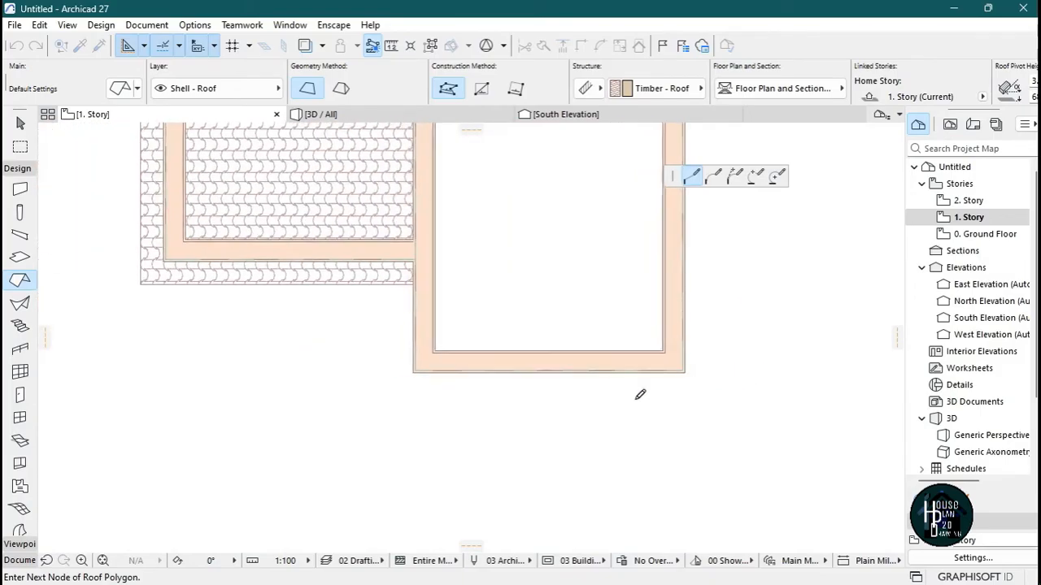
pyautogui.scroll(4, 442, 363)
pyautogui.click(379, 374)
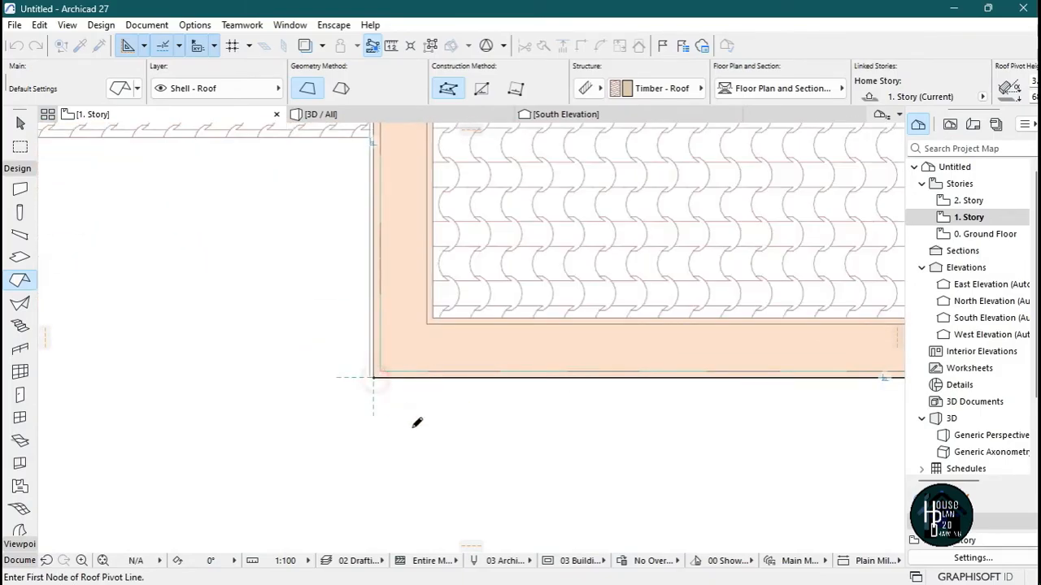
pyautogui.scroll(-5, 417, 422)
pyautogui.scroll(-4, 597, 237)
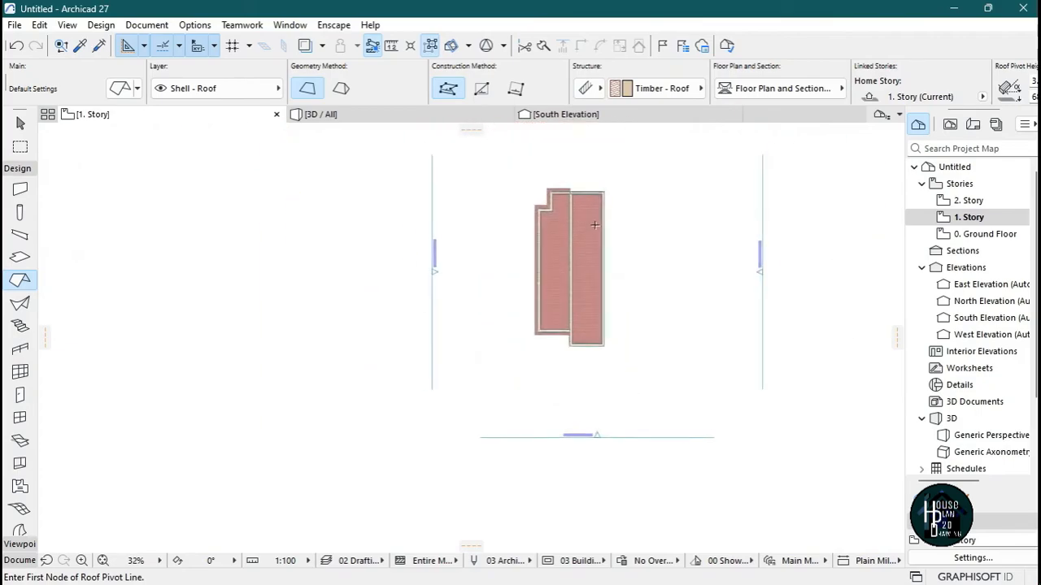
# In the South Elevation, move the east block's timber roof upward so it sits near the top of the parapet, above the west roof.
pyautogui.scroll(5, 592, 223)
pyautogui.press('Escape')
pyautogui.click(384, 116)
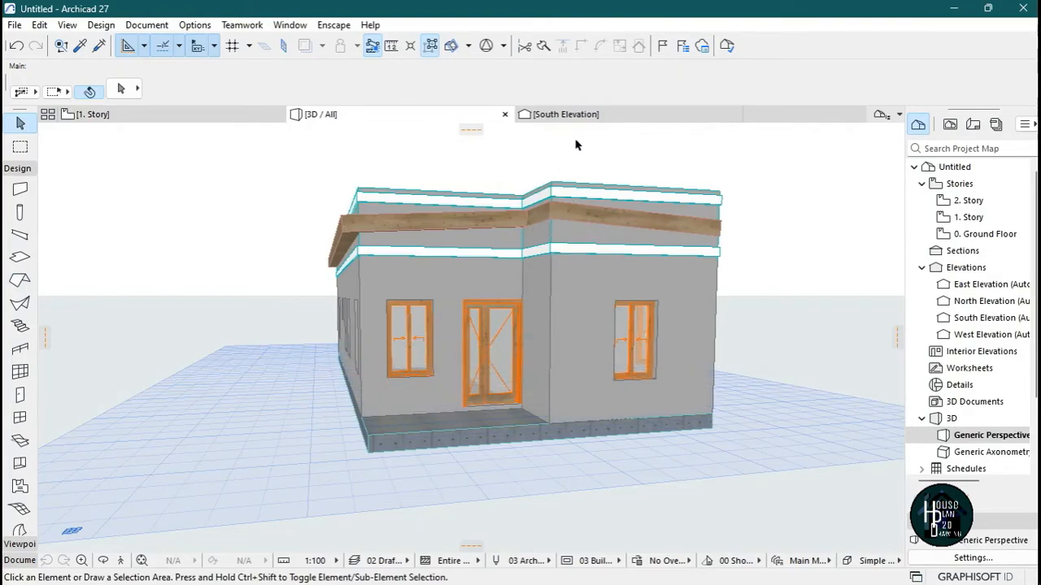
pyautogui.click(579, 113)
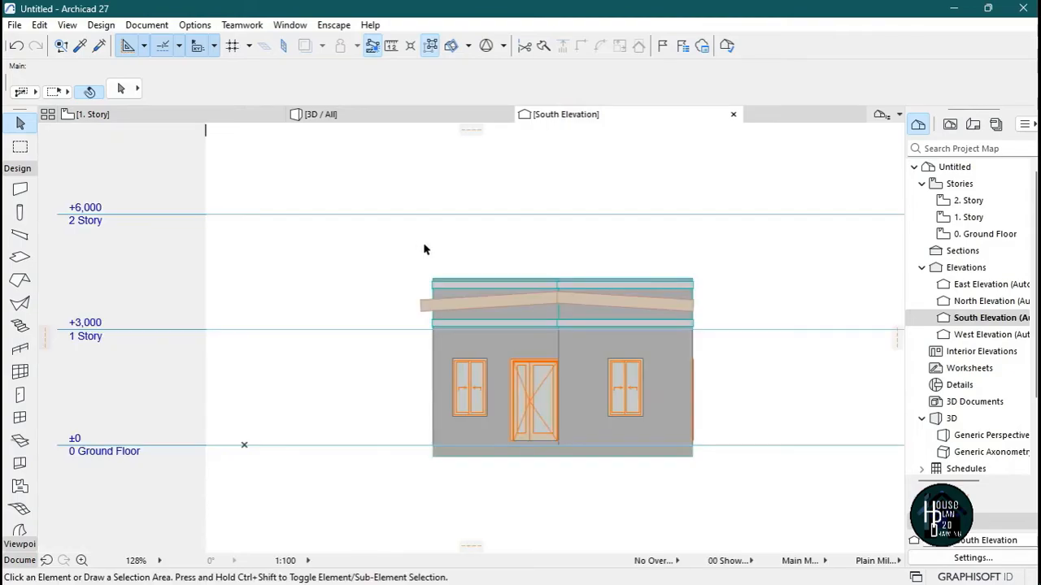
pyautogui.scroll(5, 600, 310)
pyautogui.click(560, 291)
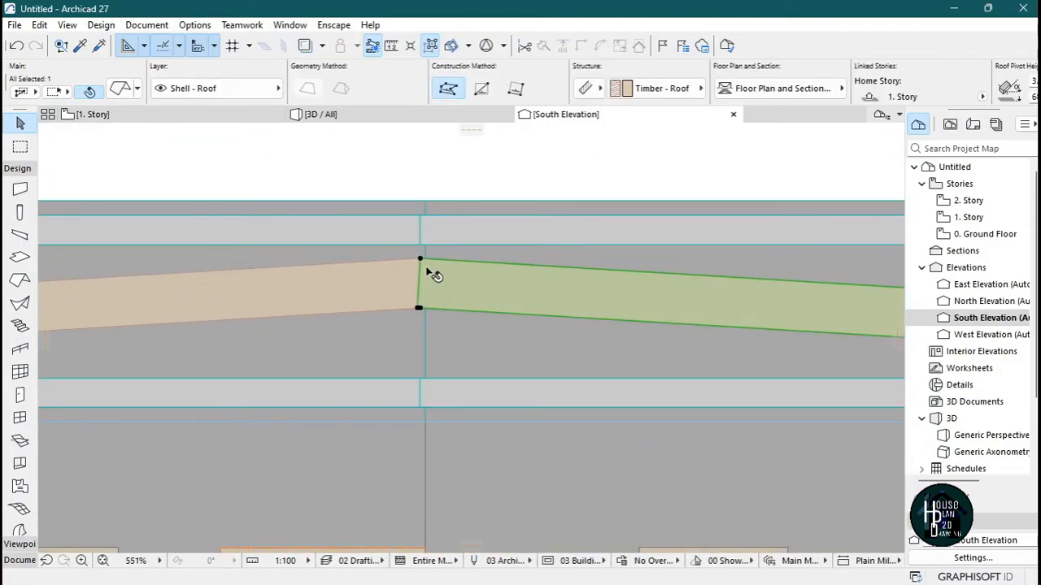
pyautogui.click(420, 260)
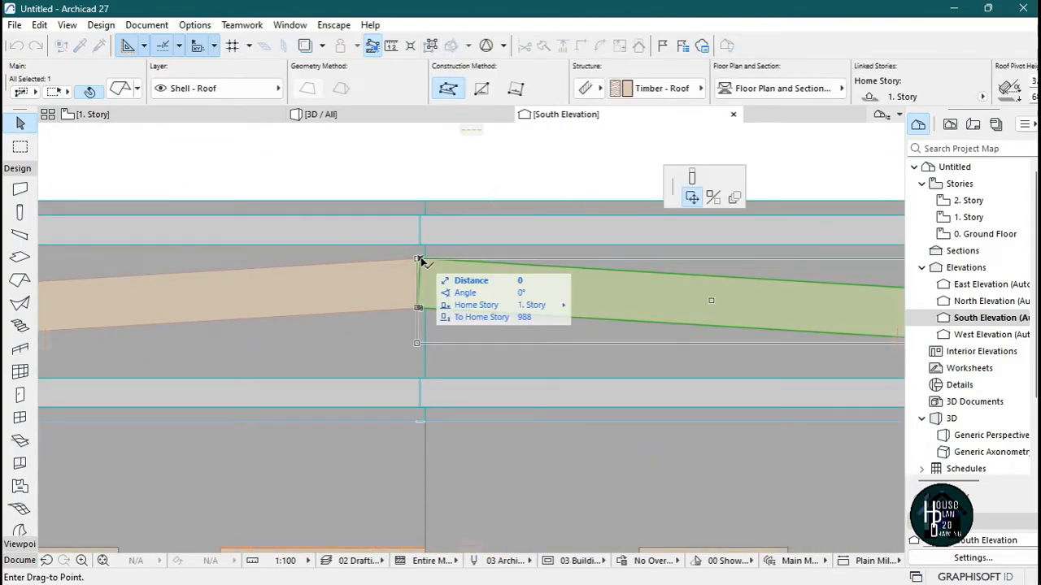
pyautogui.click(424, 190)
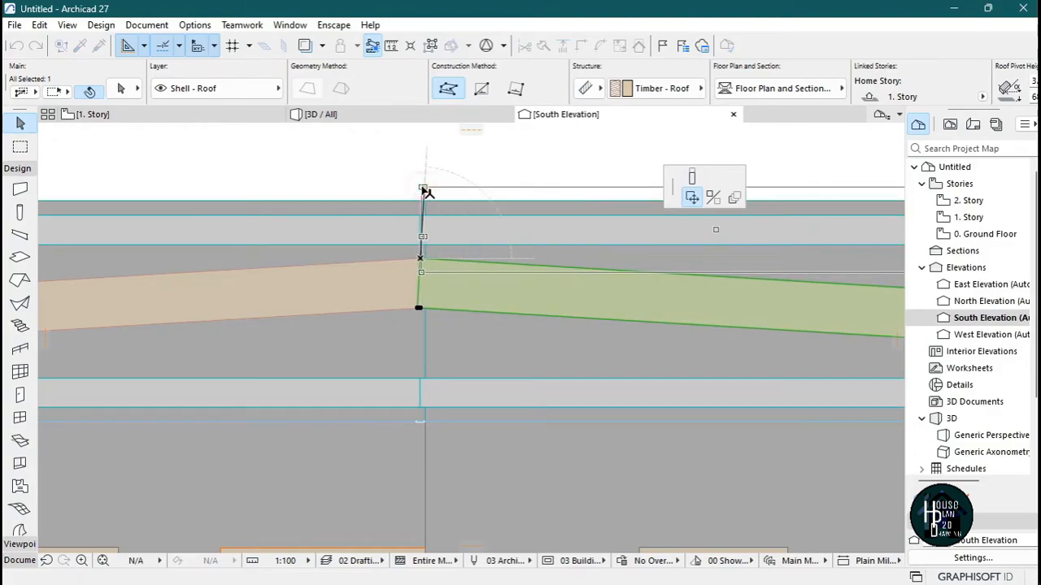
pyautogui.scroll(-3, 415, 228)
pyautogui.scroll(5, 439, 234)
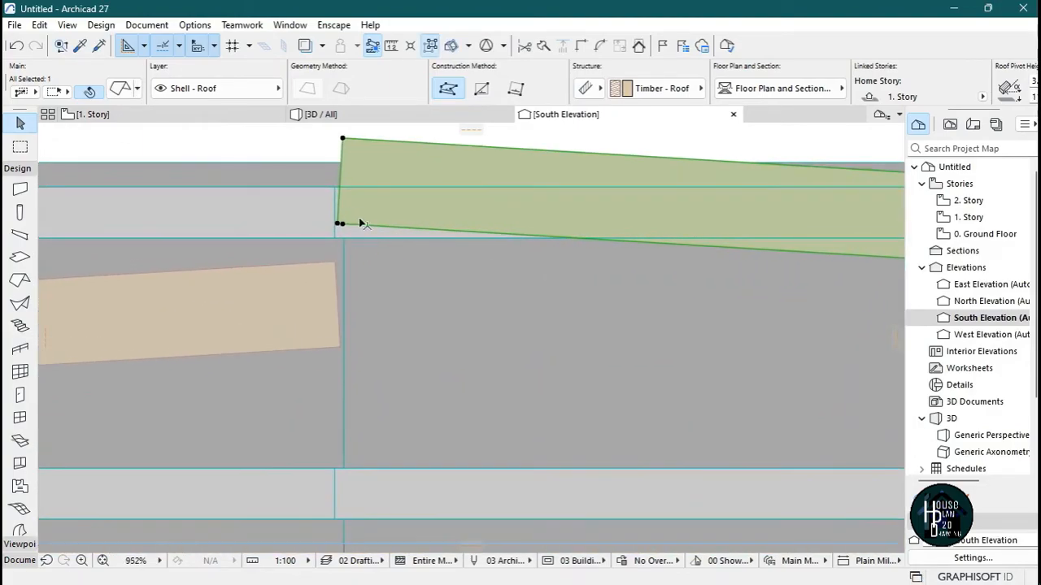
pyautogui.scroll(1, 342, 244)
pyautogui.scroll(-6, 452, 252)
pyautogui.scroll(3, 425, 246)
pyautogui.press('Escape')
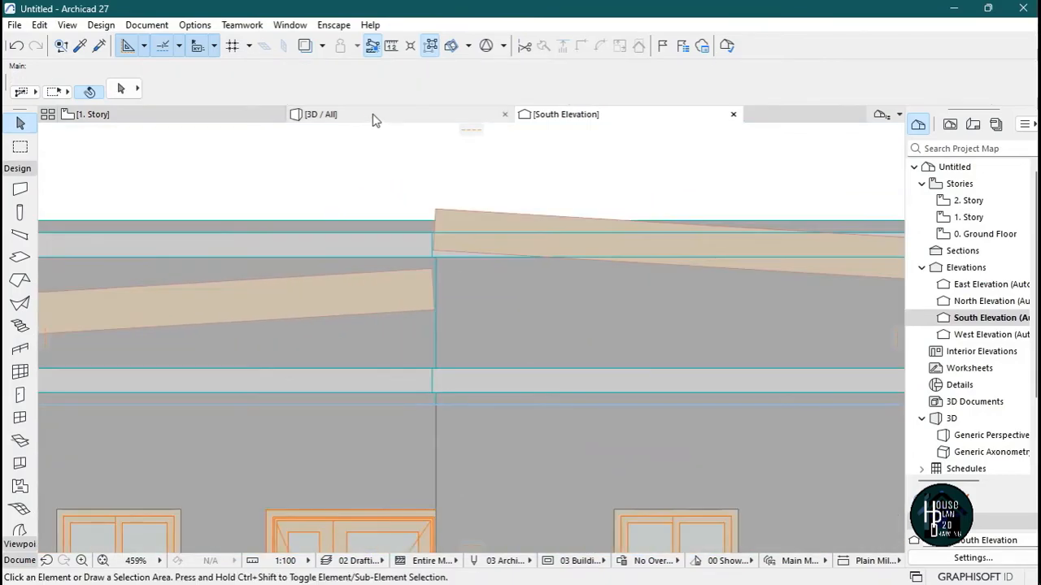
# Inspect the raised east roof in 3D from the entrance front and from above its outer corner.
pyautogui.click(373, 116)
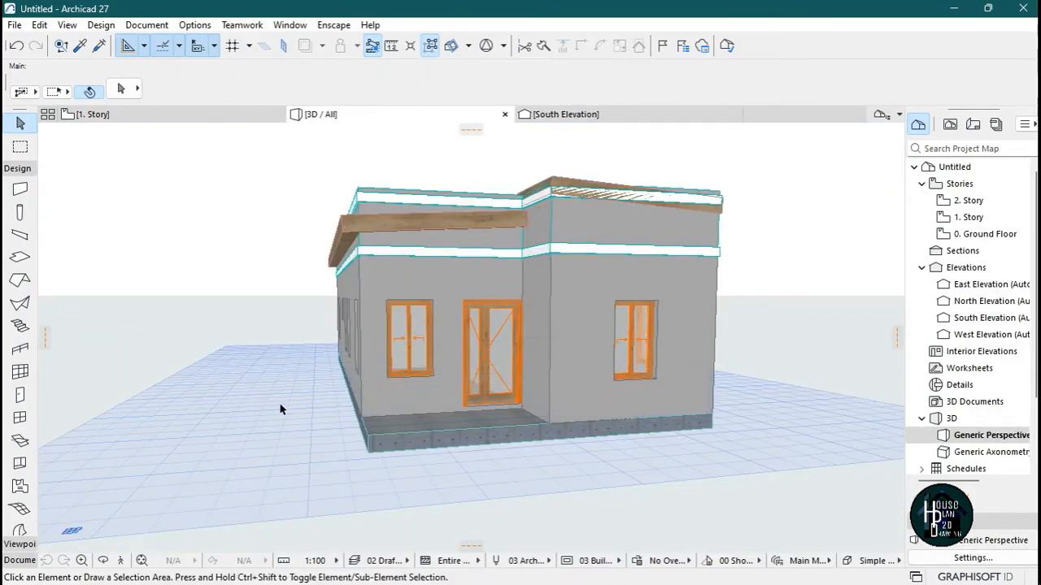
pyautogui.click(120, 560)
pyautogui.press('Down')
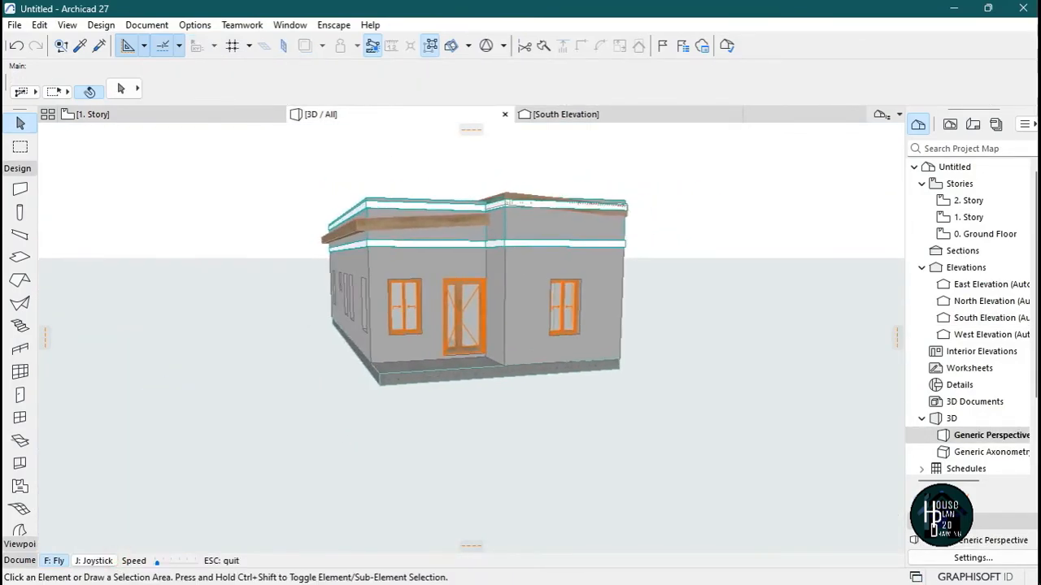
pyautogui.press('Up')
pyautogui.press('Right')
pyautogui.press('Down')
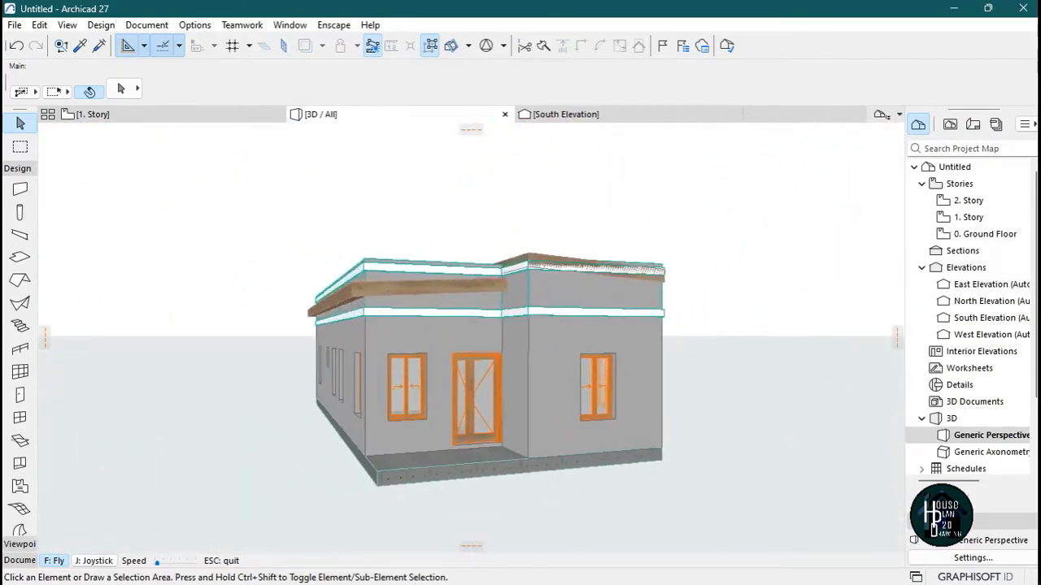
pyautogui.press('Up')
pyautogui.press('pageup')
pyautogui.press('Right')
pyautogui.press('Down')
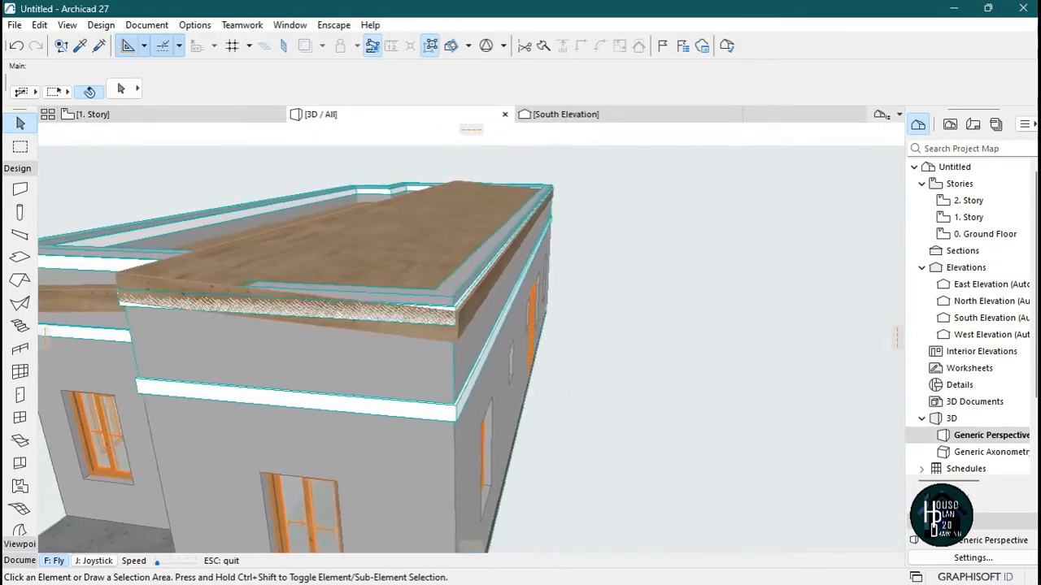
pyautogui.press('Escape')
# On 1. Story, offset all edges of the east roof outward to form an overhang beyond the parapet.
pyautogui.click(237, 117)
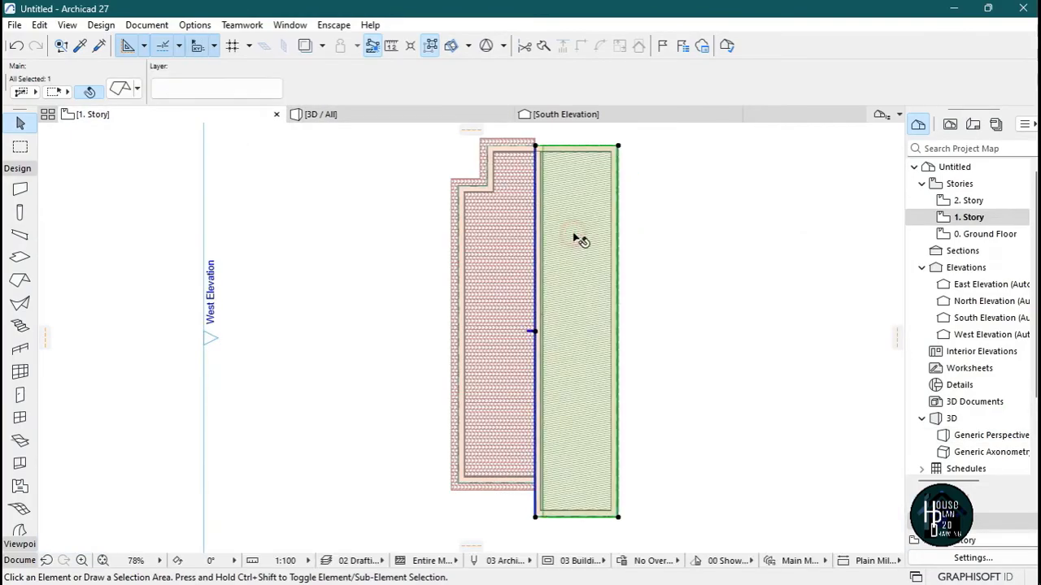
pyautogui.click(620, 280)
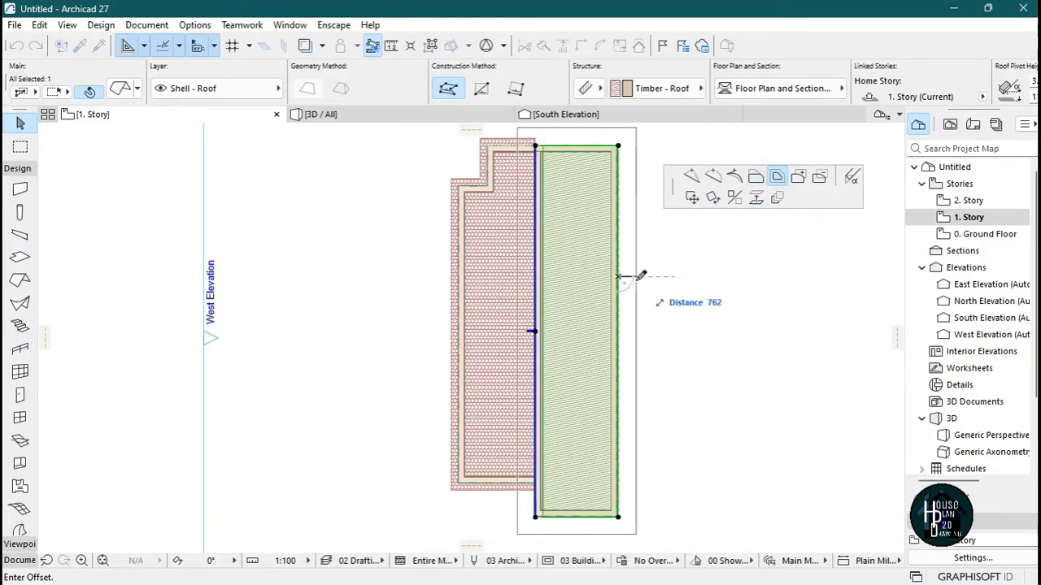
pyautogui.press('Return')
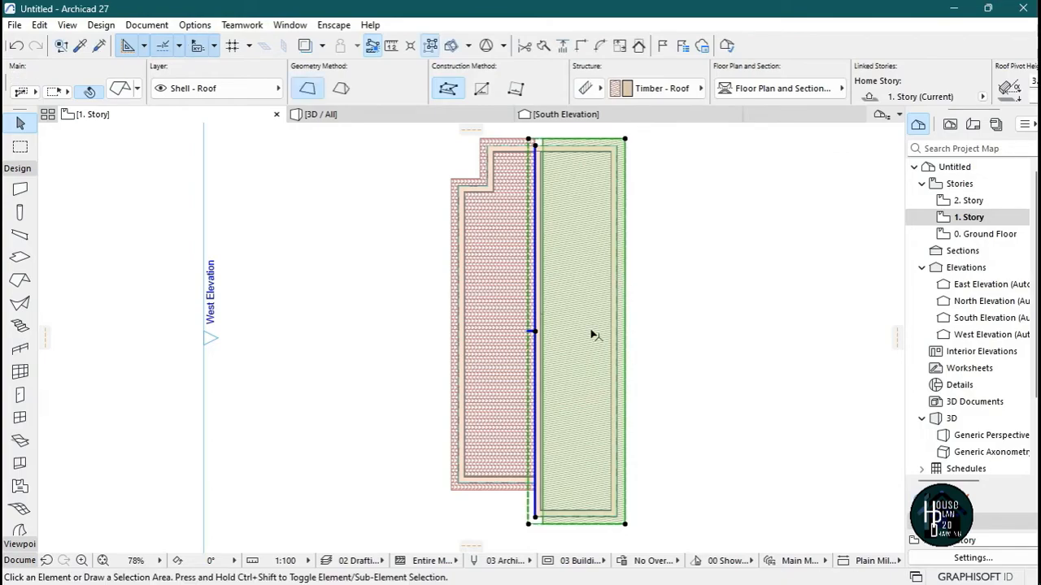
pyautogui.press('Escape')
pyautogui.scroll(-2, 536, 355)
pyautogui.scroll(4, 537, 355)
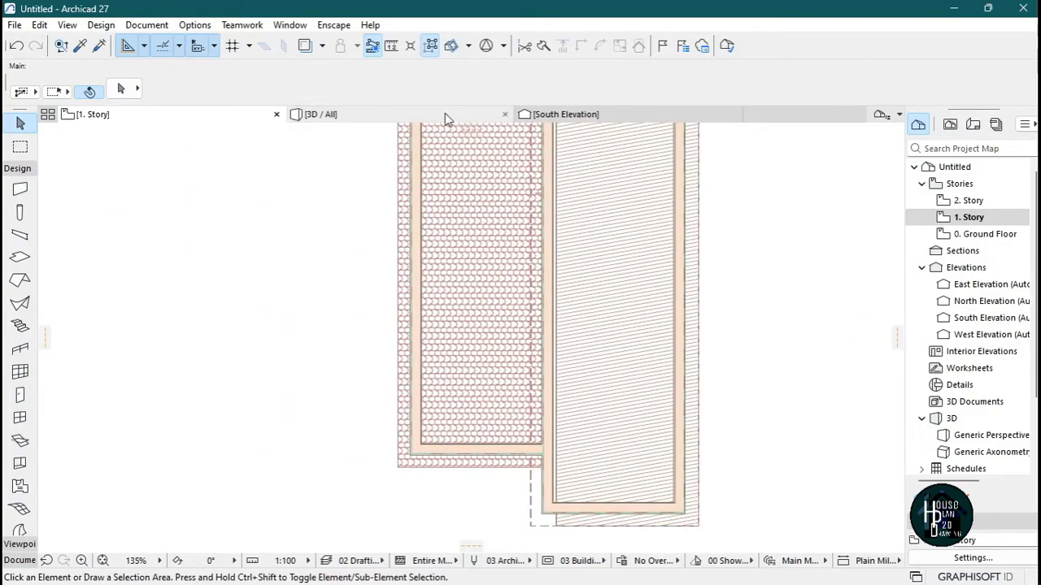
# Examine the east roof's overhang in 3D from above and from the entrance front.
pyautogui.click(366, 118)
pyautogui.keyDown('shift'); pyautogui.moveTo(679, 406); pyautogui.dragTo(457, 359, button='middle'); pyautogui.keyUp('shift')
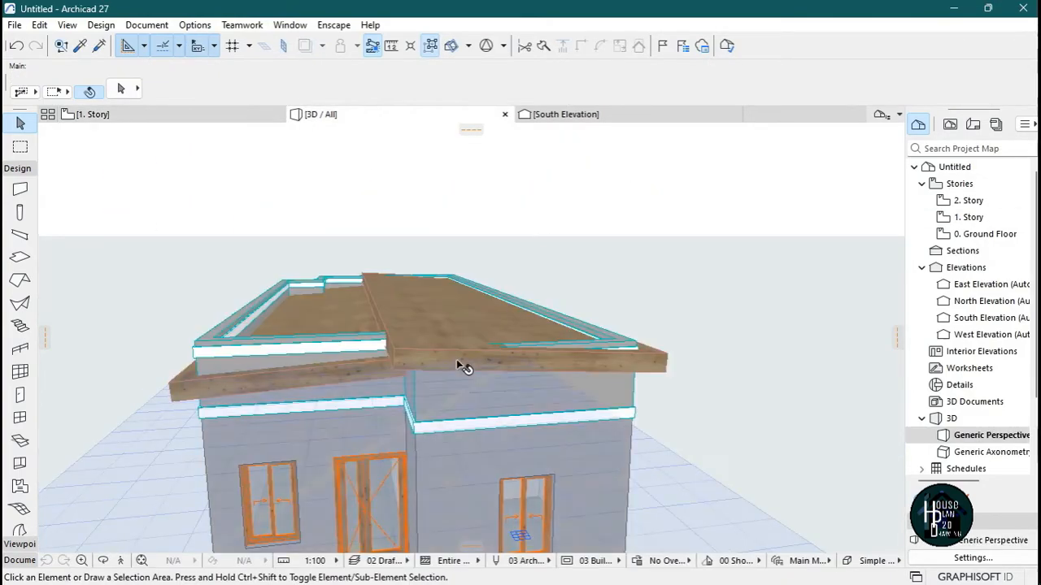
pyautogui.click(121, 560)
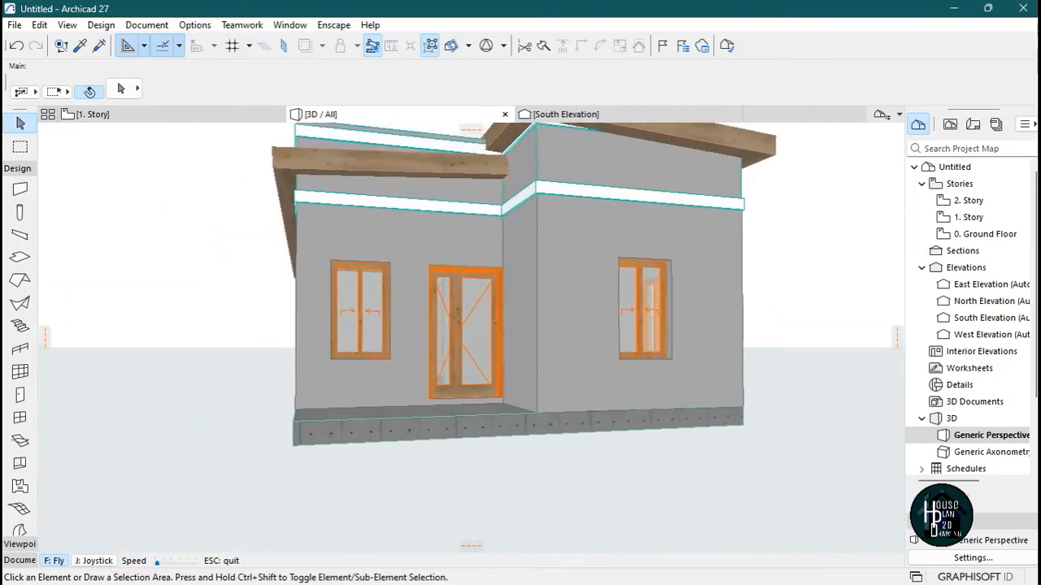
pyautogui.press('Down')
pyautogui.press('Left')
pyautogui.press('Up')
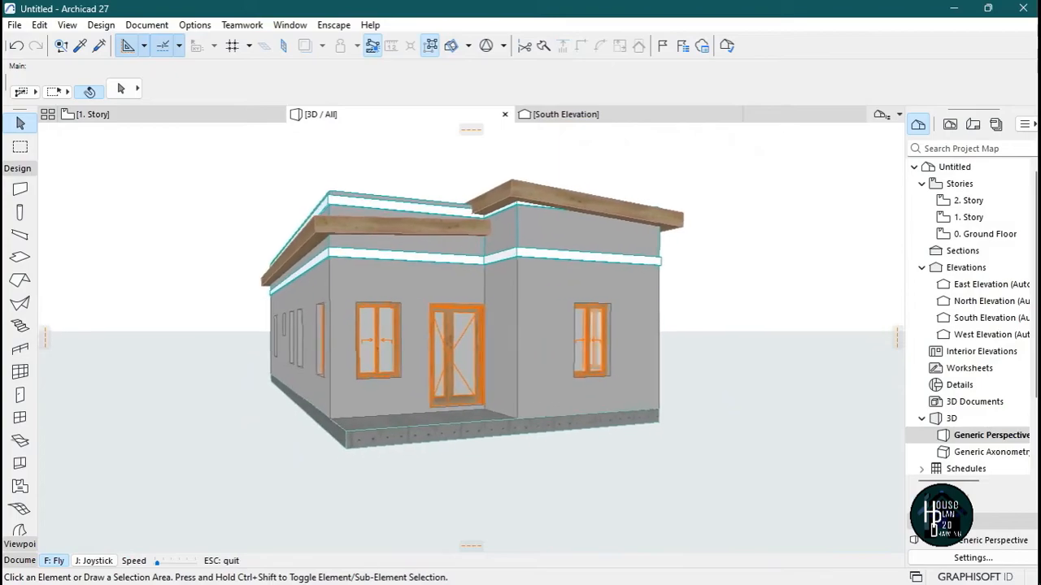
pyautogui.press('Escape')
pyautogui.click(640, 569)
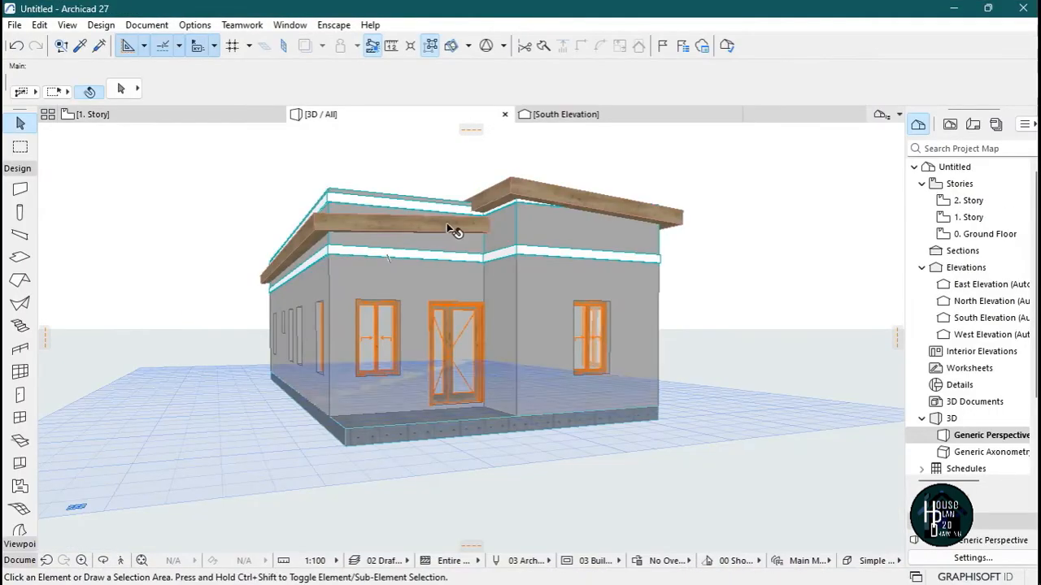
# In the South Elevation, move the west block's timber roof slightly straight down between the parapet's two bands.
pyautogui.click(565, 114)
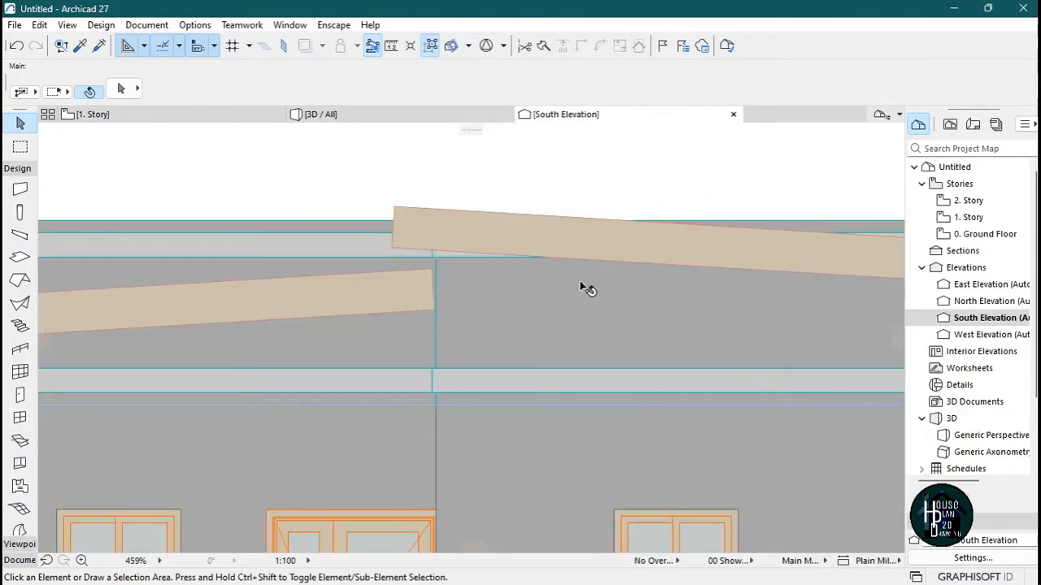
pyautogui.scroll(-5, 604, 271)
pyautogui.scroll(5, 495, 291)
pyautogui.click(598, 268)
pyautogui.click(765, 225)
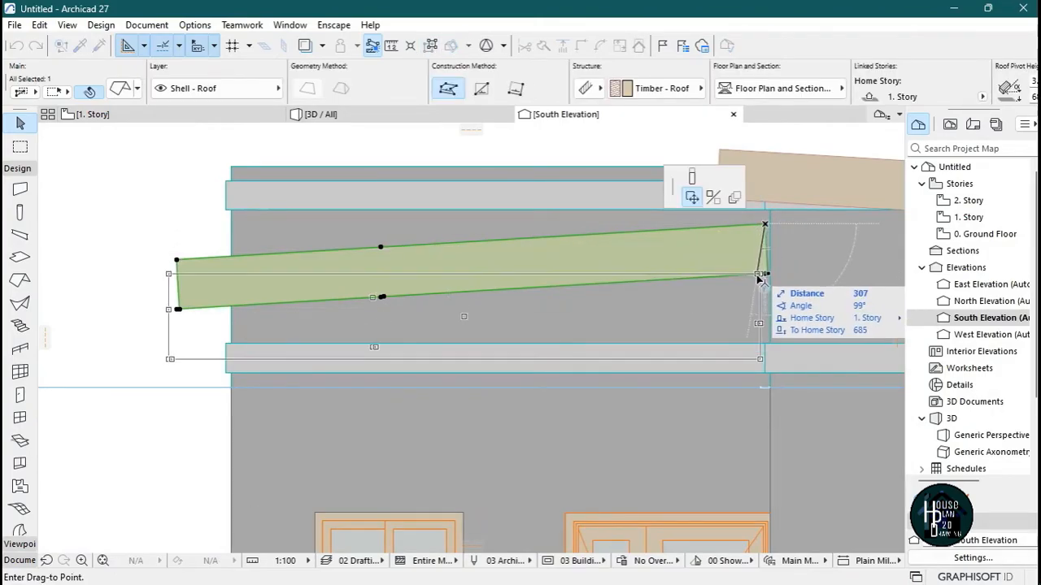
pyautogui.click(764, 254)
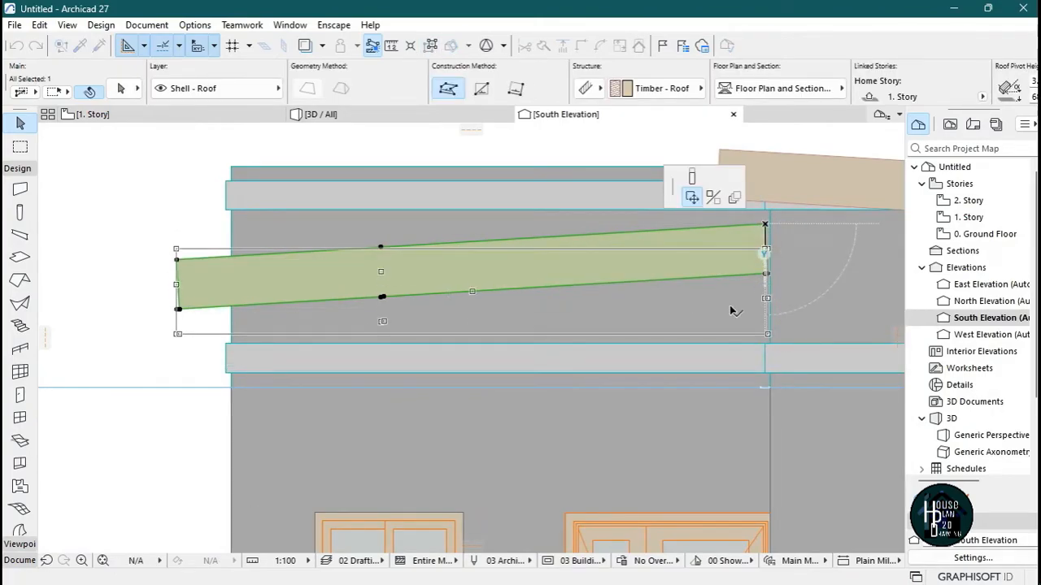
pyautogui.scroll(-5, 627, 347)
pyautogui.scroll(5, 642, 280)
pyautogui.scroll(-4, 555, 283)
pyautogui.scroll(2, 690, 281)
pyautogui.scroll(1, 671, 258)
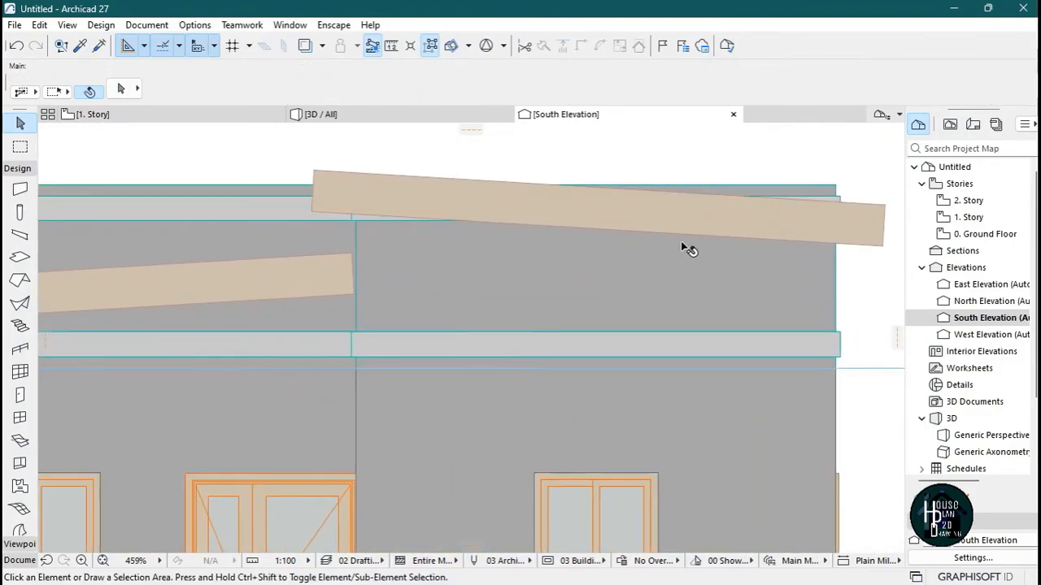
# Stretch the east block's front parapet beam upward to a height of about 1914 mm.
pyautogui.scroll(-3, 685, 249)
pyautogui.click(629, 246)
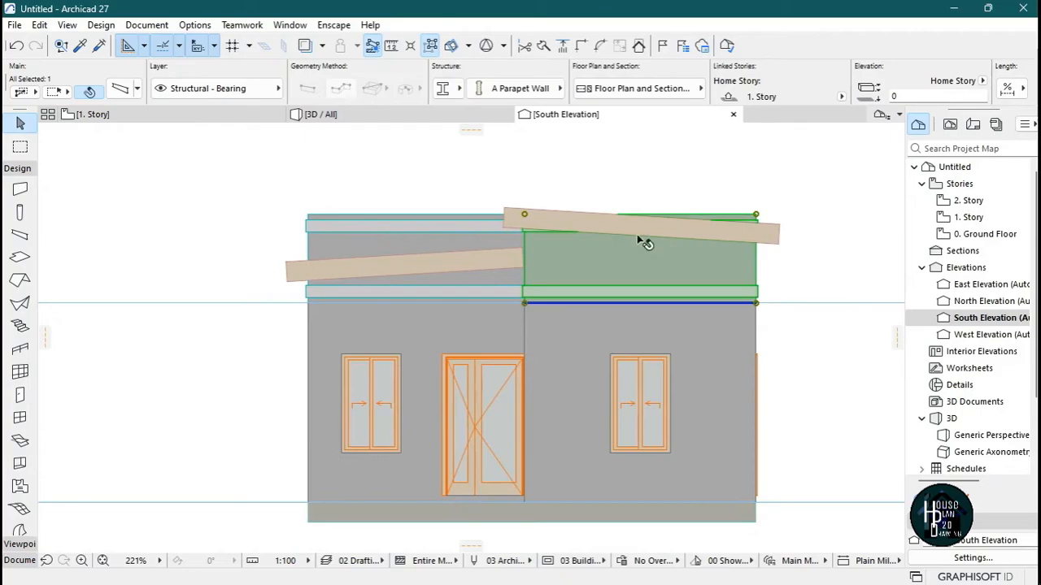
pyautogui.click(756, 216)
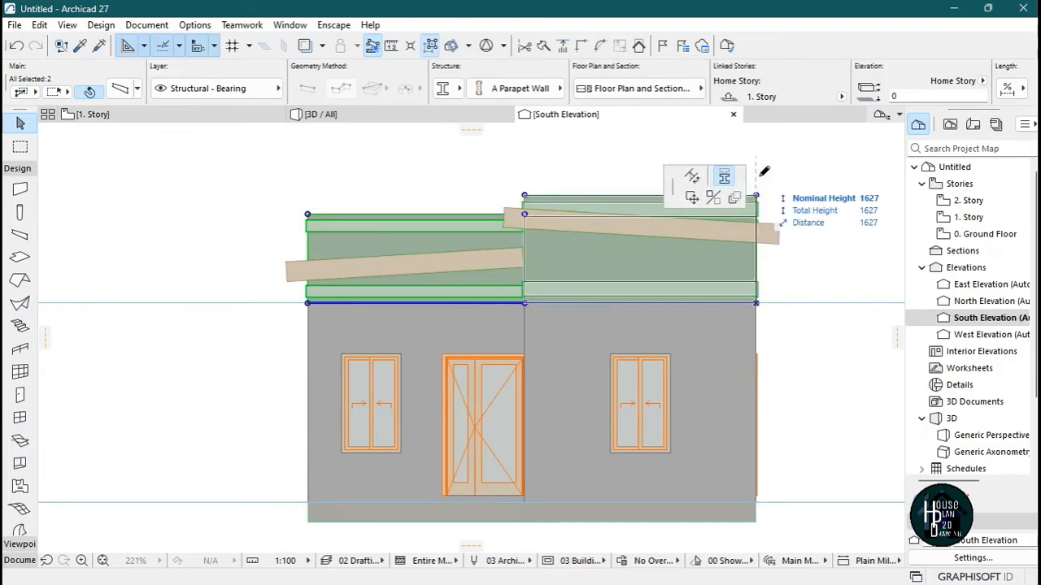
pyautogui.click(761, 171)
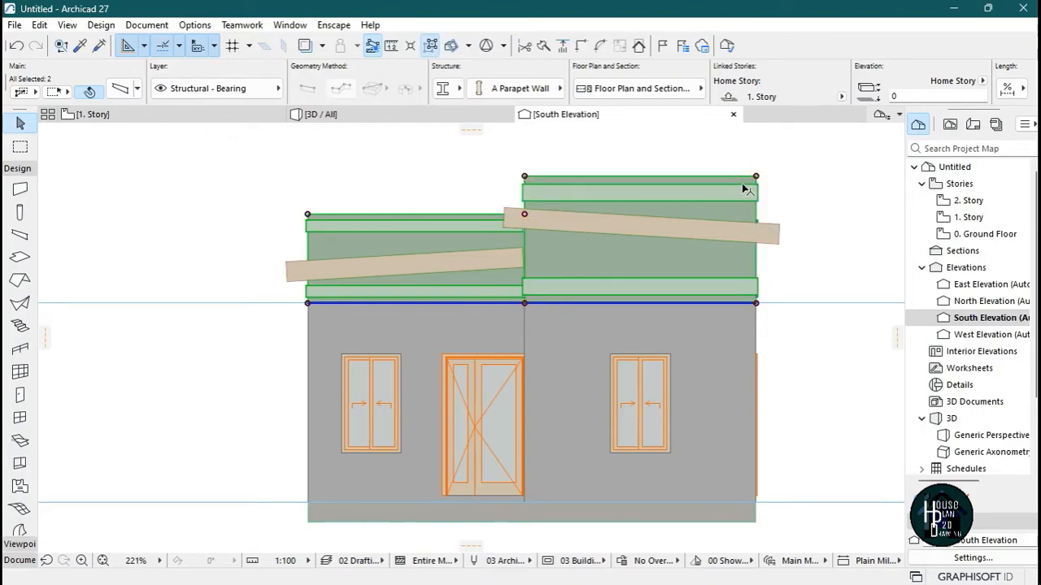
# Move the east block's timber roof up a little farther within the heightened front parapet.
pyautogui.scroll(3, 741, 183)
pyautogui.click(276, 279)
pyautogui.click(248, 233)
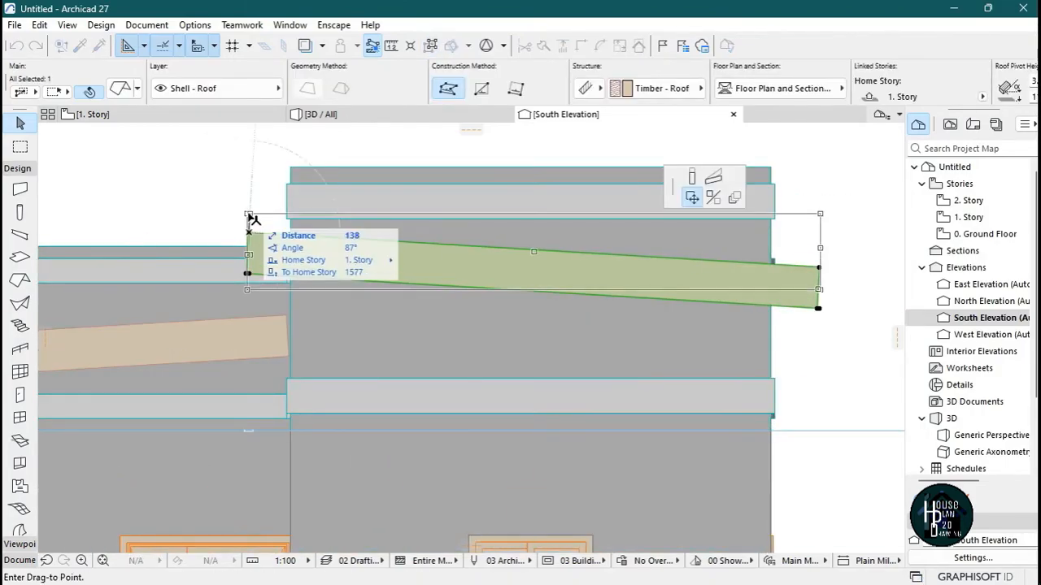
pyautogui.scroll(-5, 495, 222)
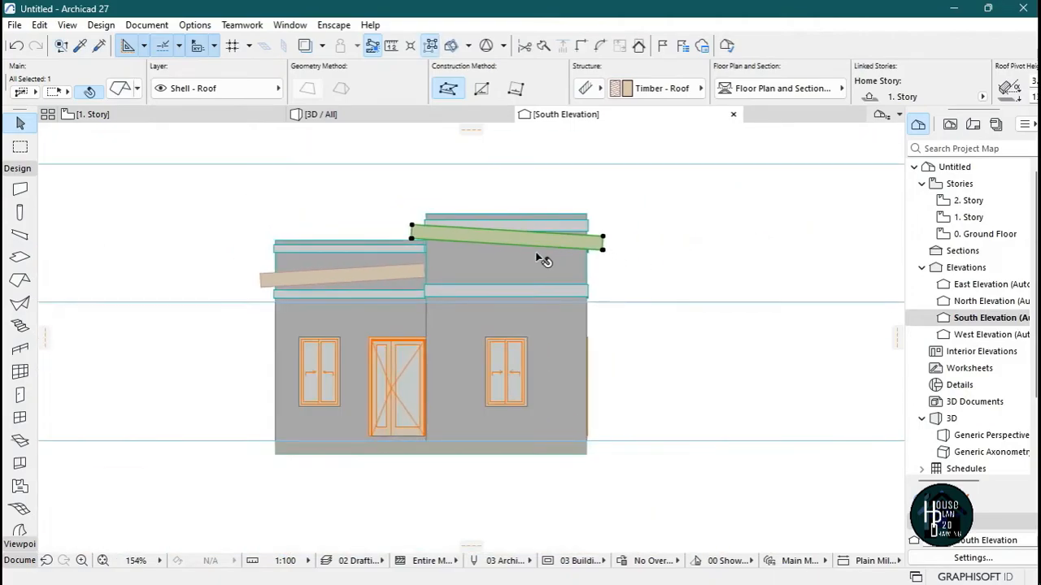
pyautogui.click(381, 259)
pyautogui.scroll(4, 372, 246)
# Check in 3D how both roofs sit against the front parapets, from the entrance side and from above.
pyautogui.press('F3')
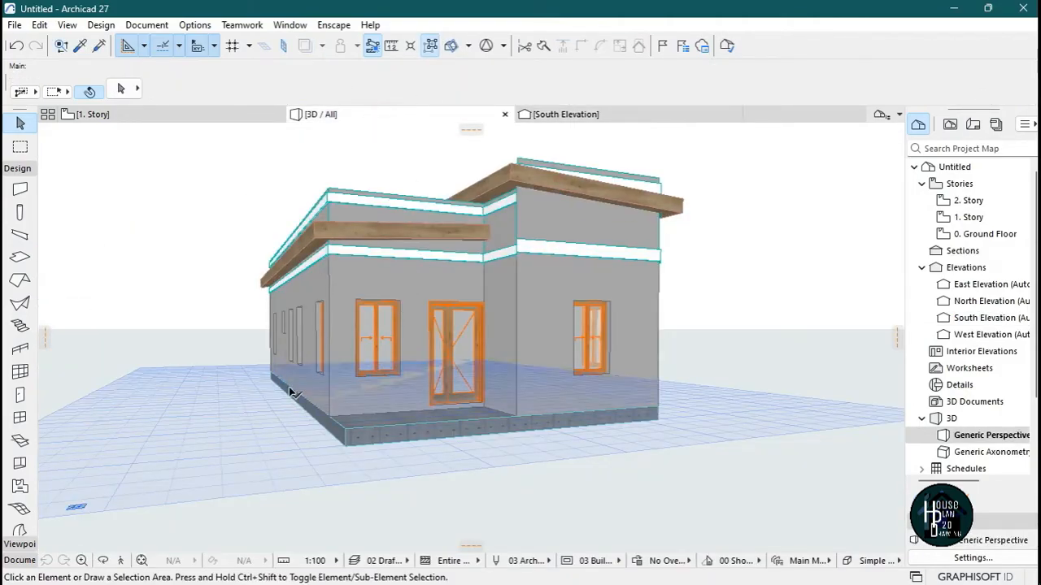
pyautogui.hotkey('shift', 'F3')
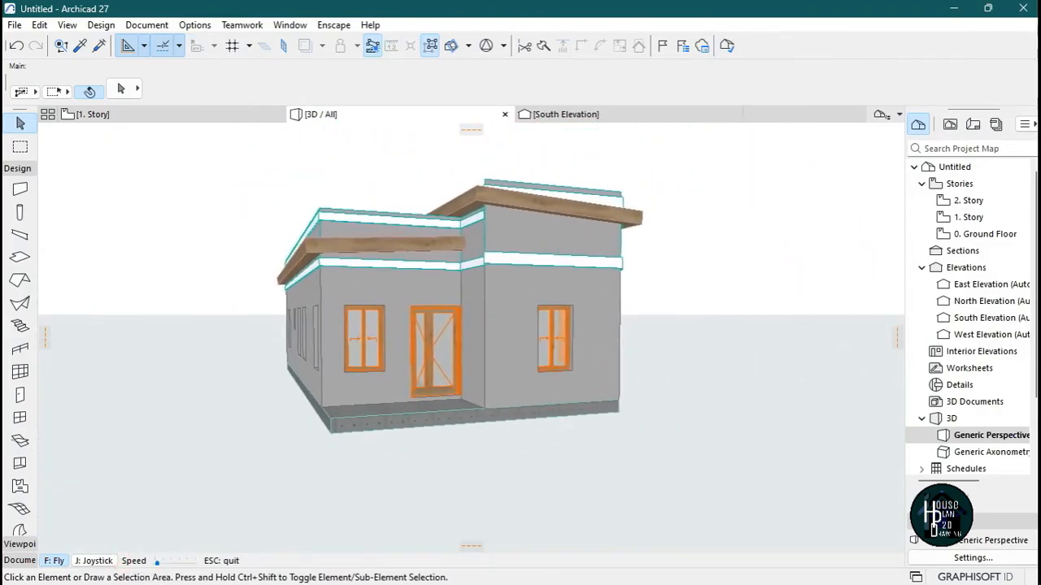
pyautogui.press('pageup')
pyautogui.press('Up')
pyautogui.press('Down')
pyautogui.press('pagedown')
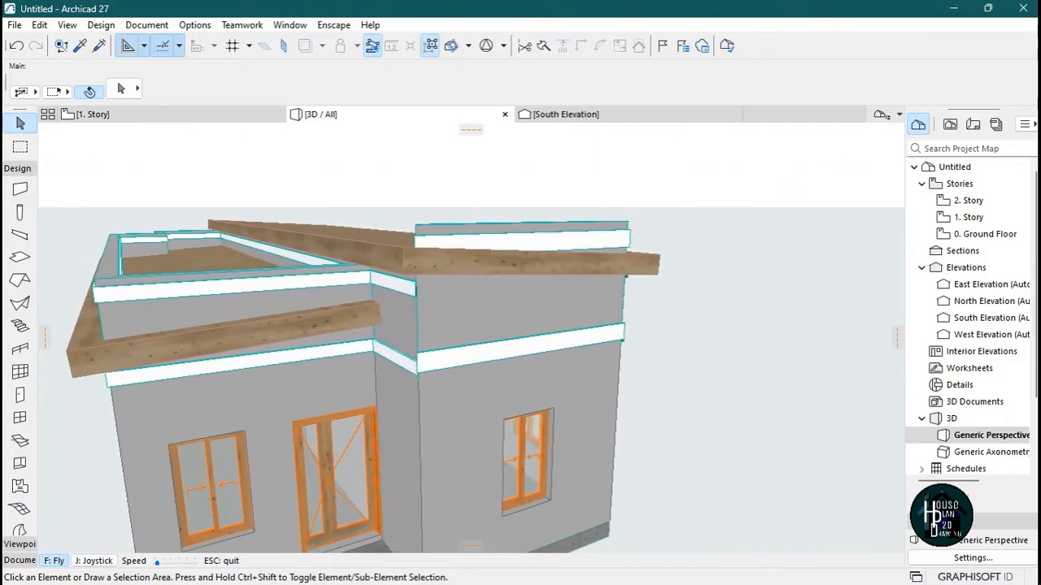
pyautogui.press('Escape')
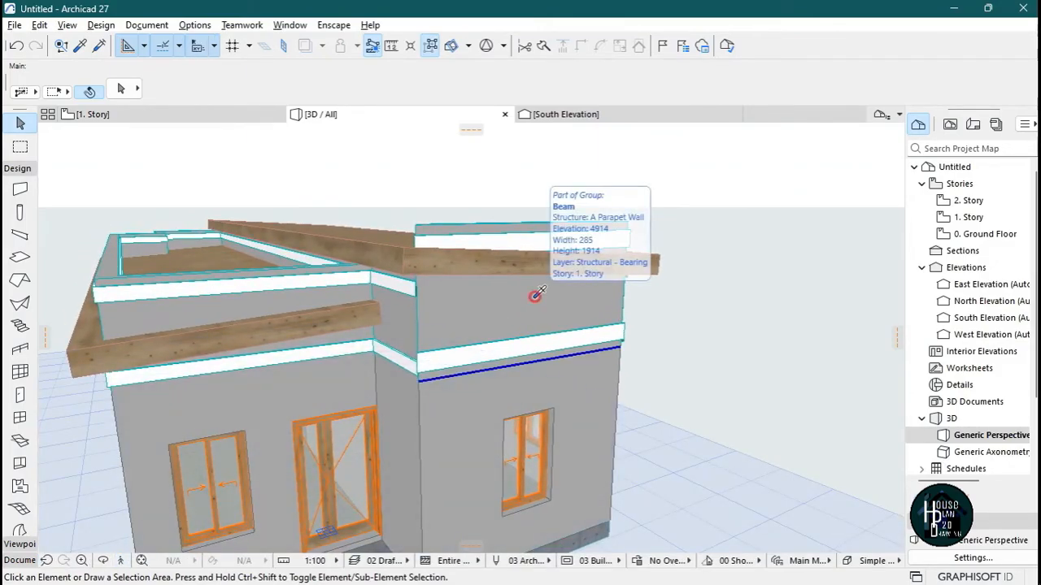
# Inspect the parapet and both timber roofs in 3D from above, along the side walls and from the entrance front.
pyautogui.keyDown('alt'); pyautogui.click(486, 321); pyautogui.keyUp('alt')
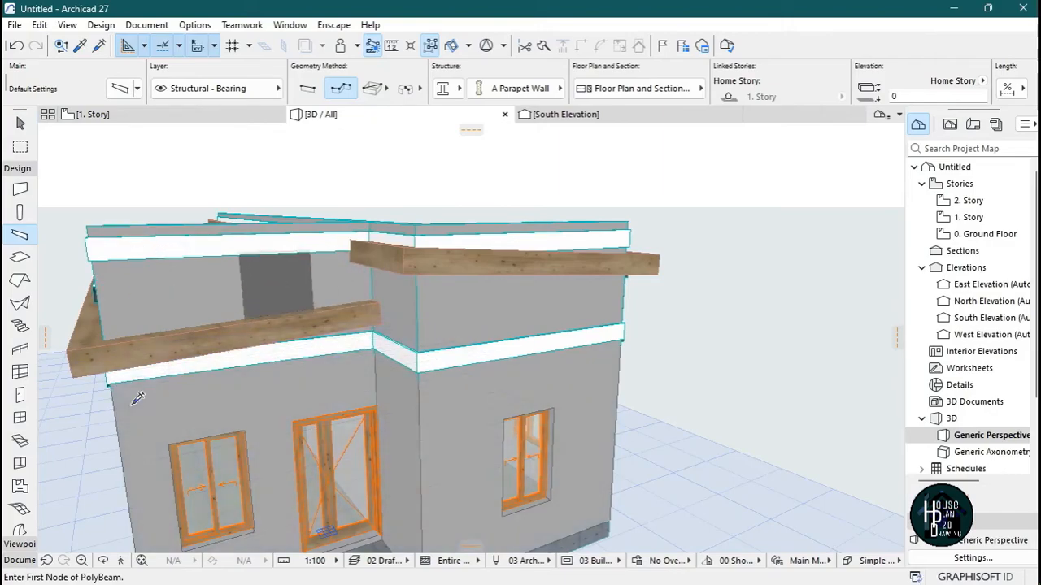
pyautogui.click(120, 561)
pyautogui.press('pageup')
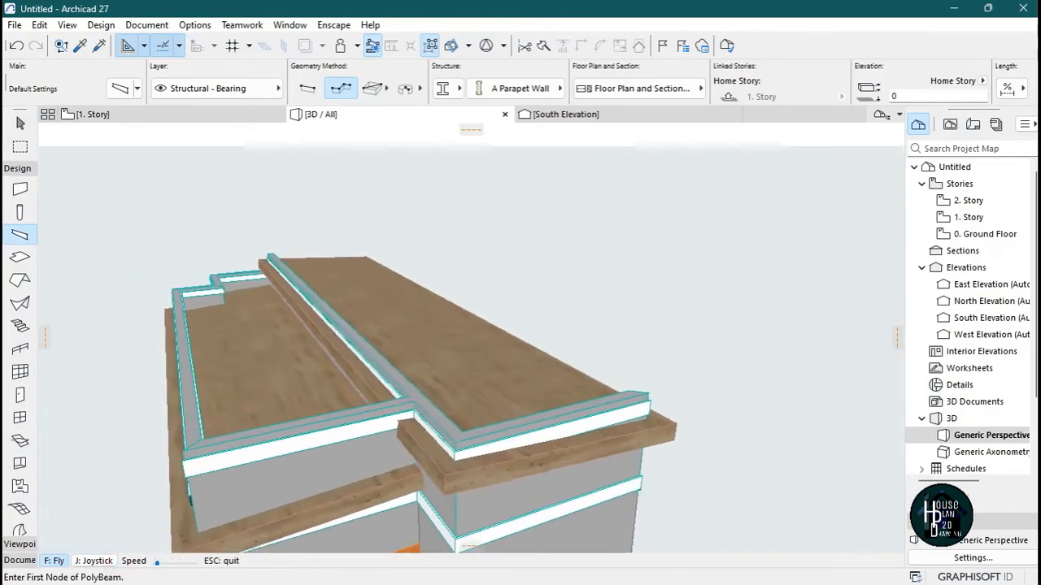
pyautogui.press('Escape')
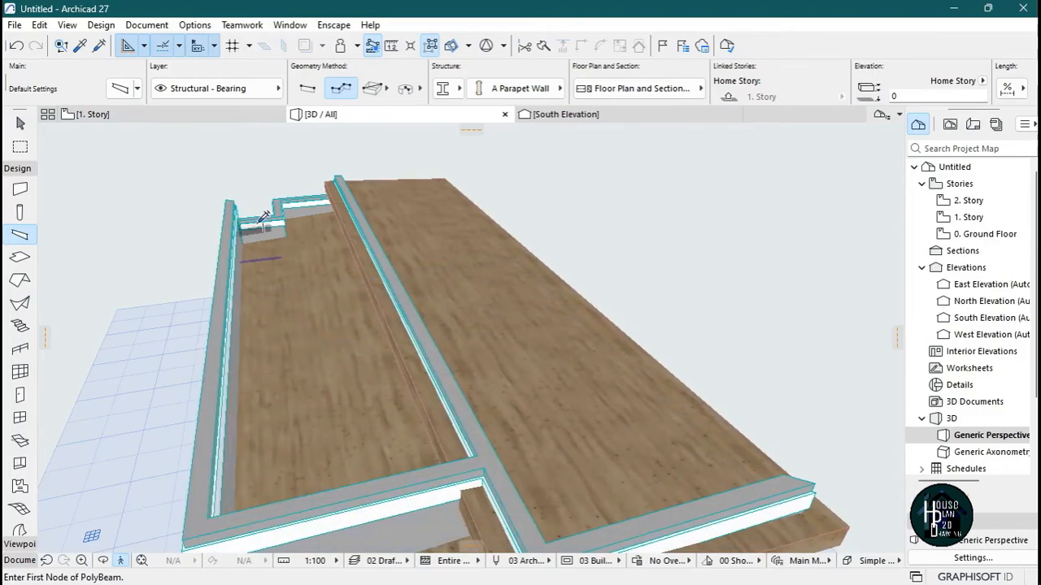
pyautogui.click(121, 560)
pyautogui.press('Right')
pyautogui.press('pagedown')
pyautogui.press('Escape')
pyautogui.click(468, 290)
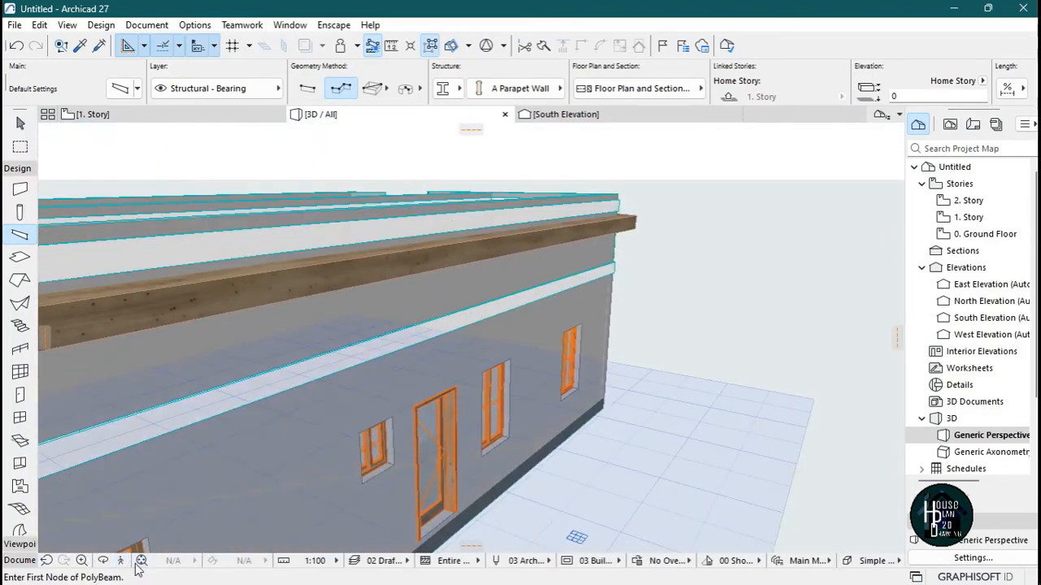
pyautogui.click(121, 561)
pyautogui.press('Left')
pyautogui.press('pageup')
pyautogui.press('Escape')
pyautogui.click(122, 561)
pyautogui.press('Left')
pyautogui.press('pagedown')
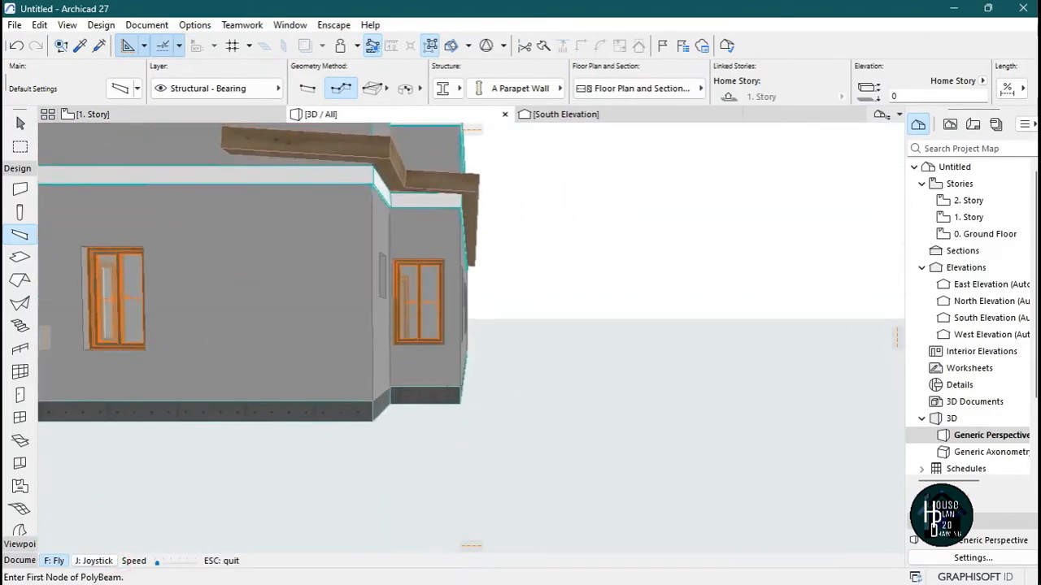
pyautogui.press('Right')
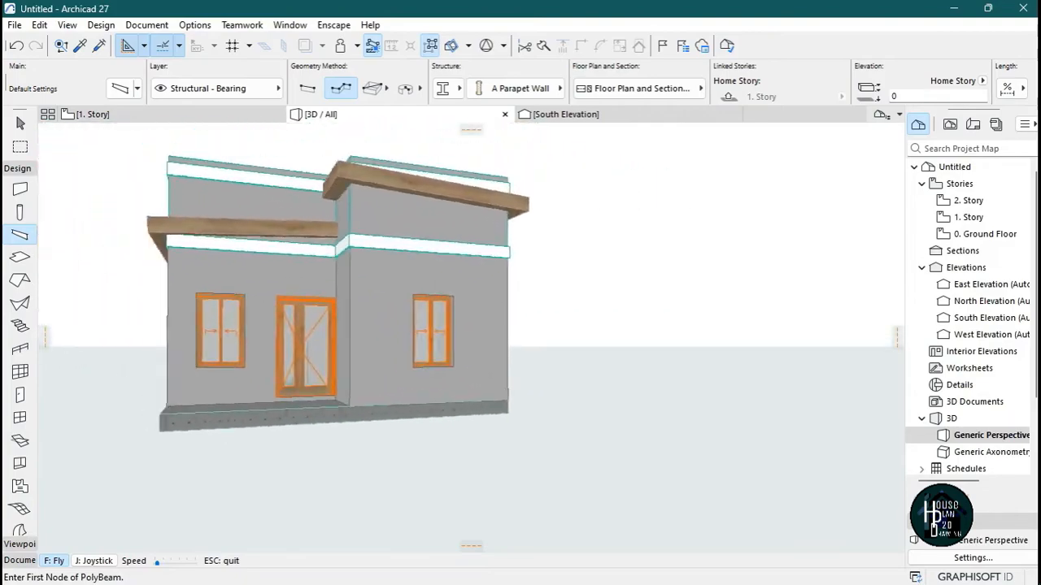
pyautogui.press('Right')
pyautogui.press('Left')
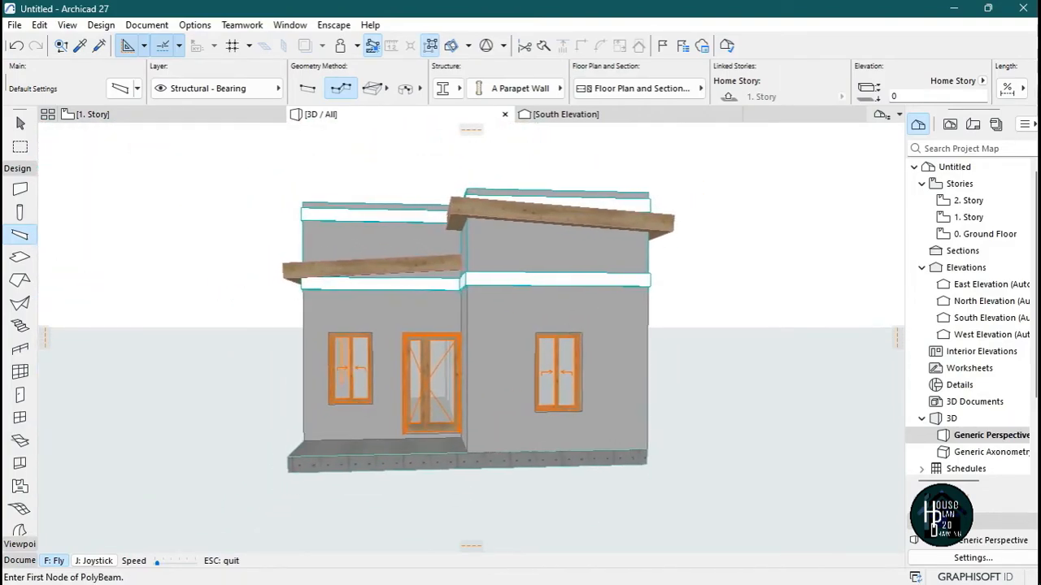
pyautogui.press('Left')
pyautogui.press('Escape')
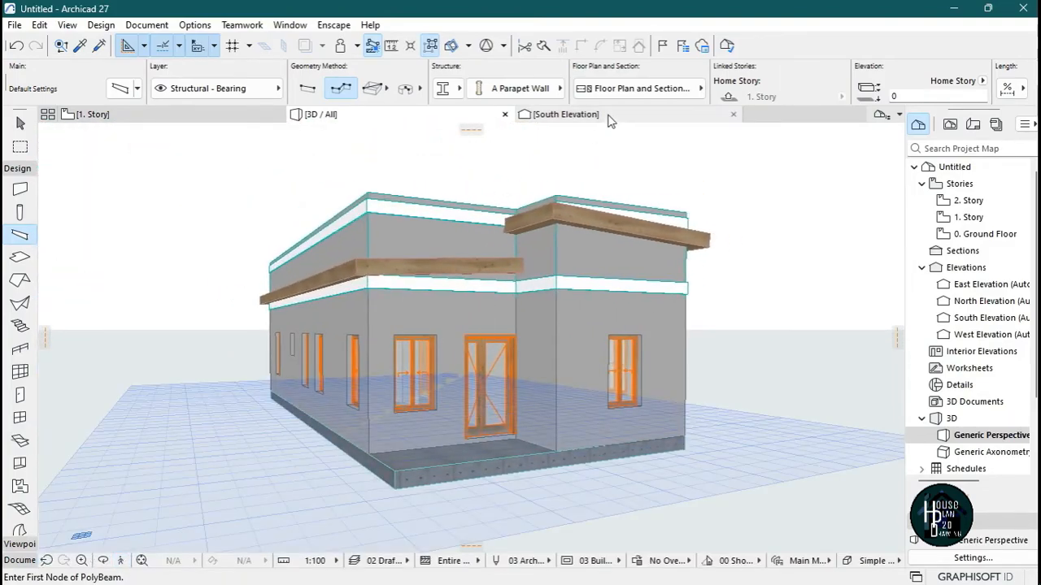
# In the South Elevation, move the west block's timber roof straight up, clear of the lower parapet band.
pyautogui.click(611, 117)
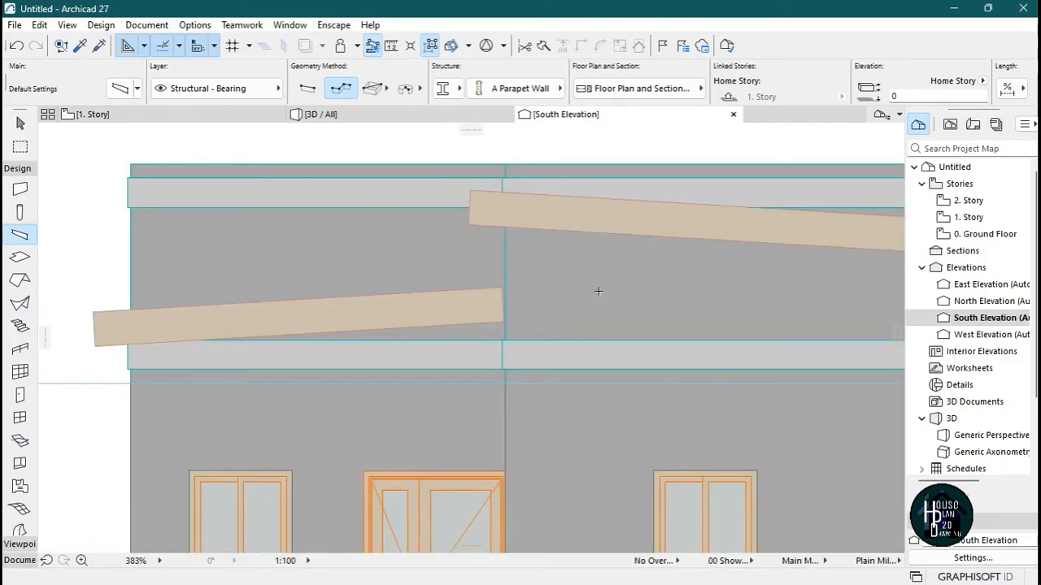
pyautogui.scroll(-5, 593, 295)
pyautogui.scroll(4, 555, 297)
pyautogui.press('Escape')
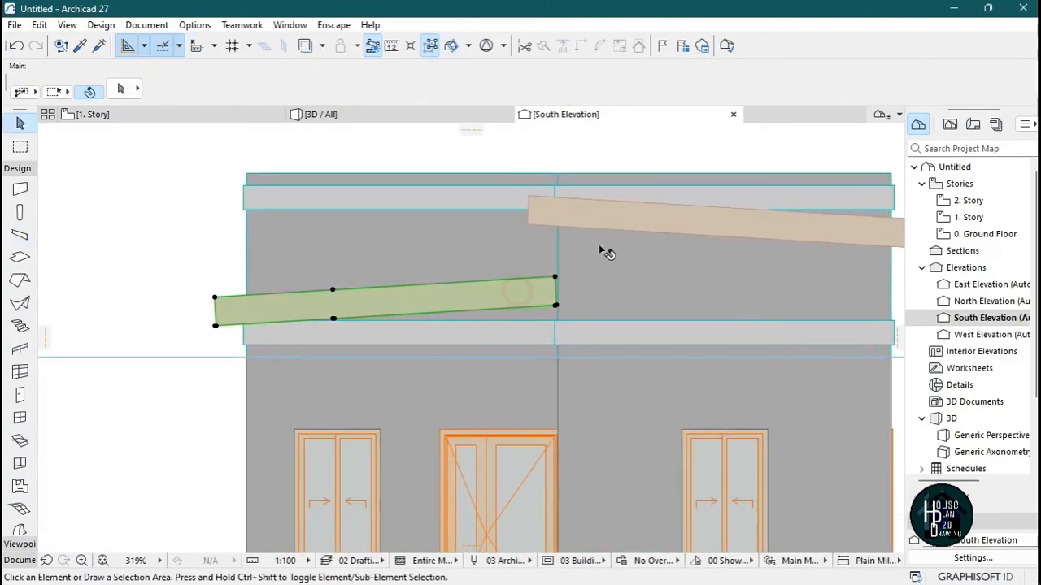
pyautogui.click(555, 279)
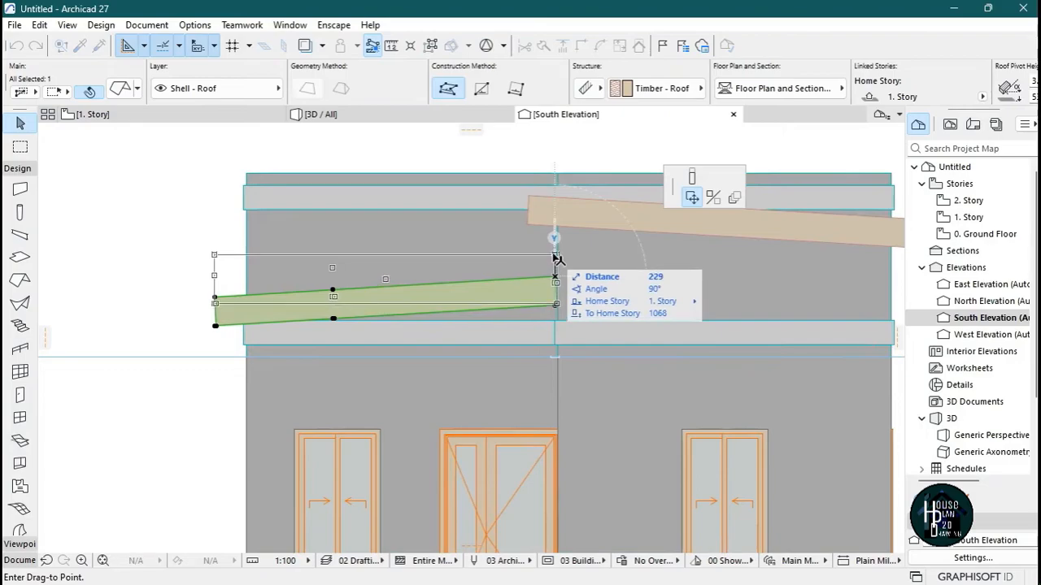
pyautogui.click(556, 252)
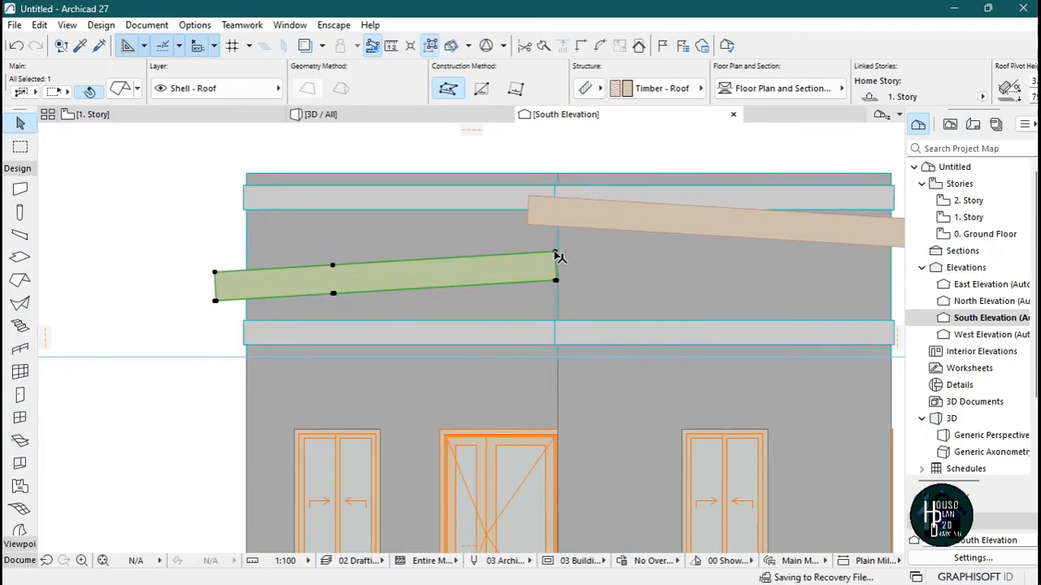
pyautogui.press('Escape')
# In the 3D view, start a Solid Element Operation with the whole group of parapet beams as its targets.
pyautogui.click(385, 116)
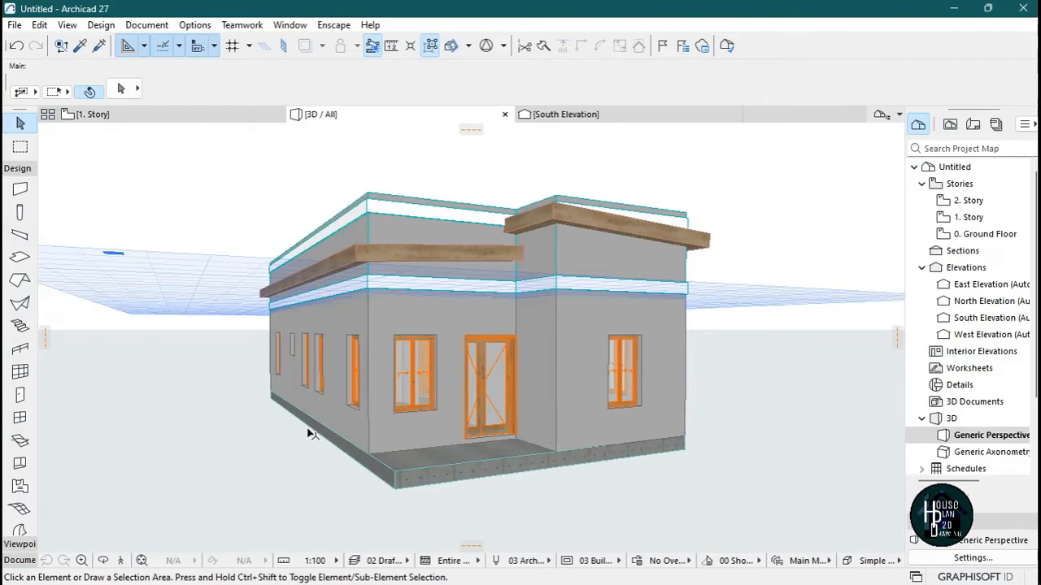
pyautogui.click(121, 561)
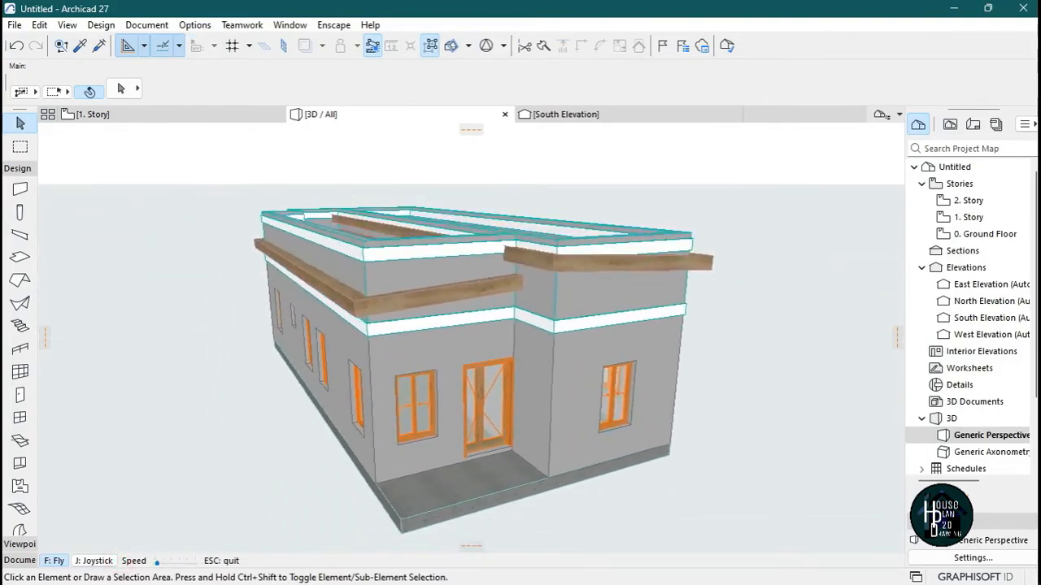
pyautogui.press('Down')
pyautogui.press('Right')
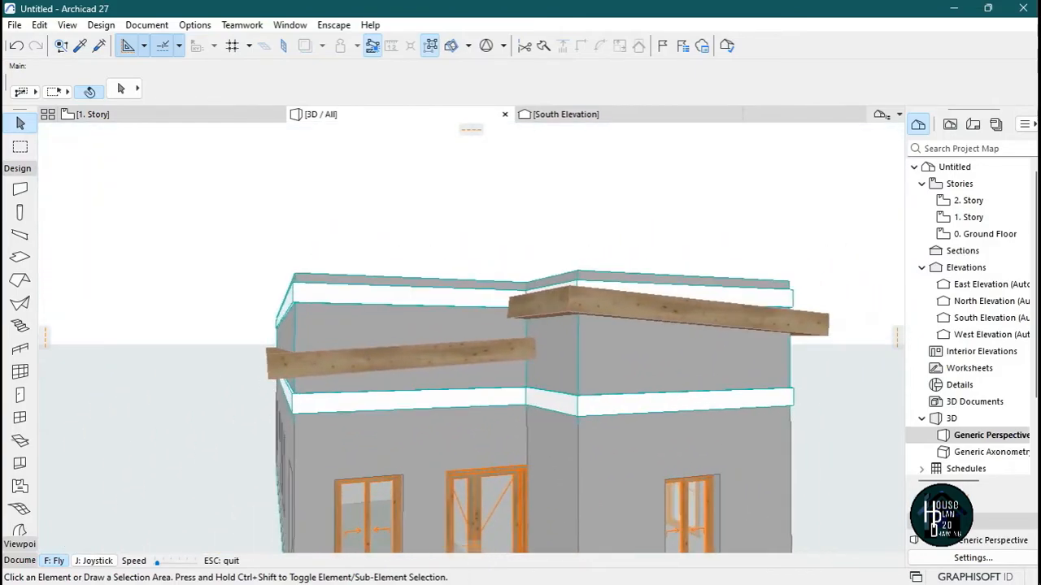
pyautogui.press('Escape')
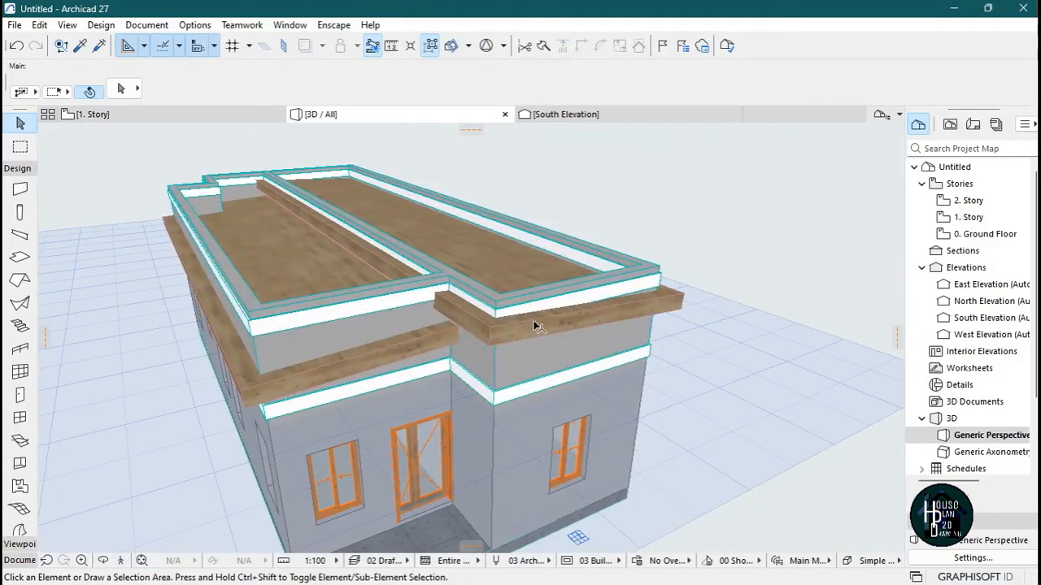
pyautogui.click(102, 26)
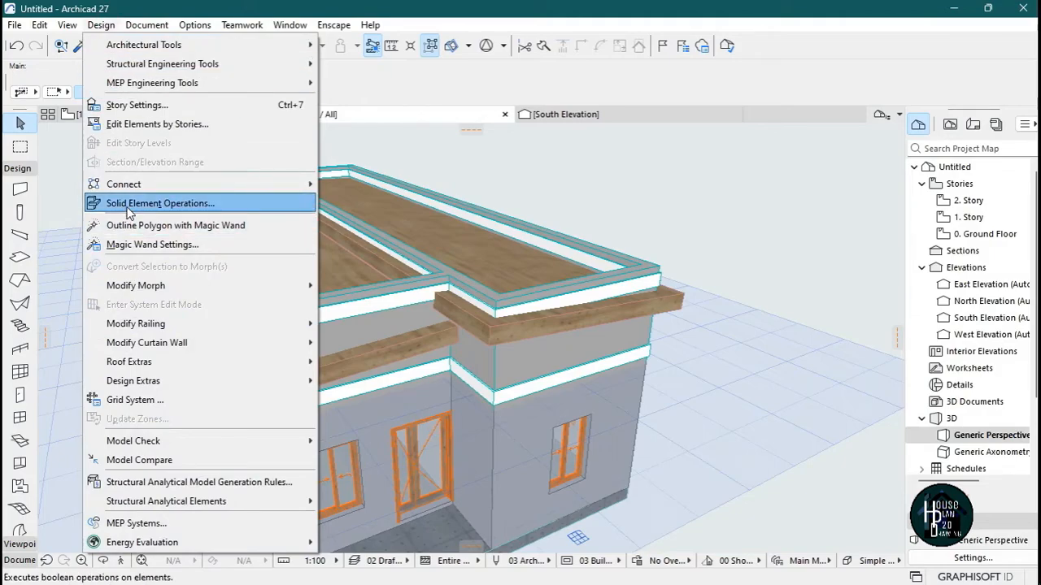
pyautogui.click(156, 205)
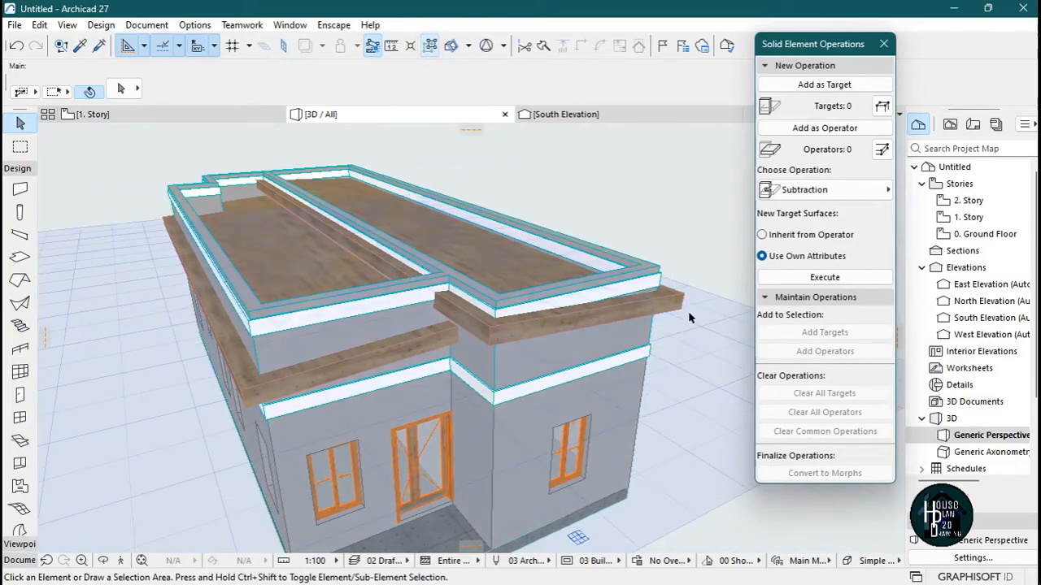
pyautogui.click(570, 352)
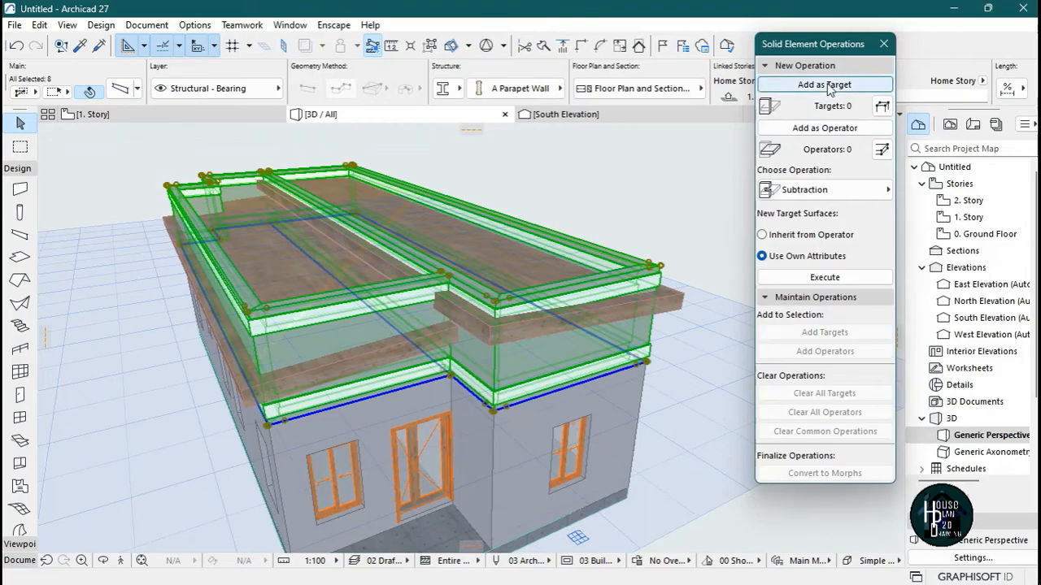
pyautogui.click(653, 403)
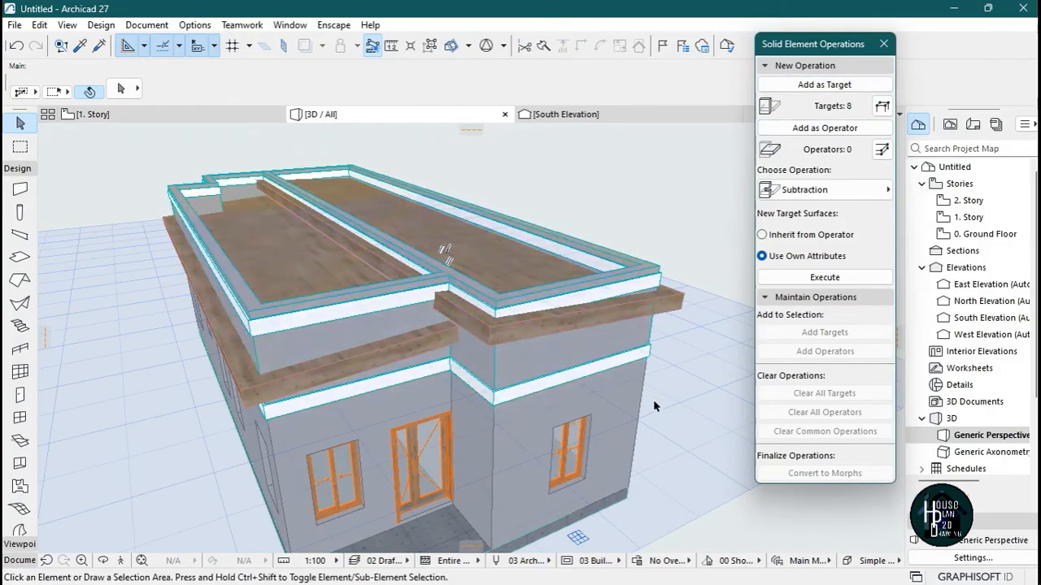
# Use both timber roofs as operators and cut the parapet beams with Subtraction with upward extrusion, keeping their own attributes.
pyautogui.click(503, 262)
pyautogui.keyDown('shift'); pyautogui.click(278, 259); pyautogui.keyUp('shift')
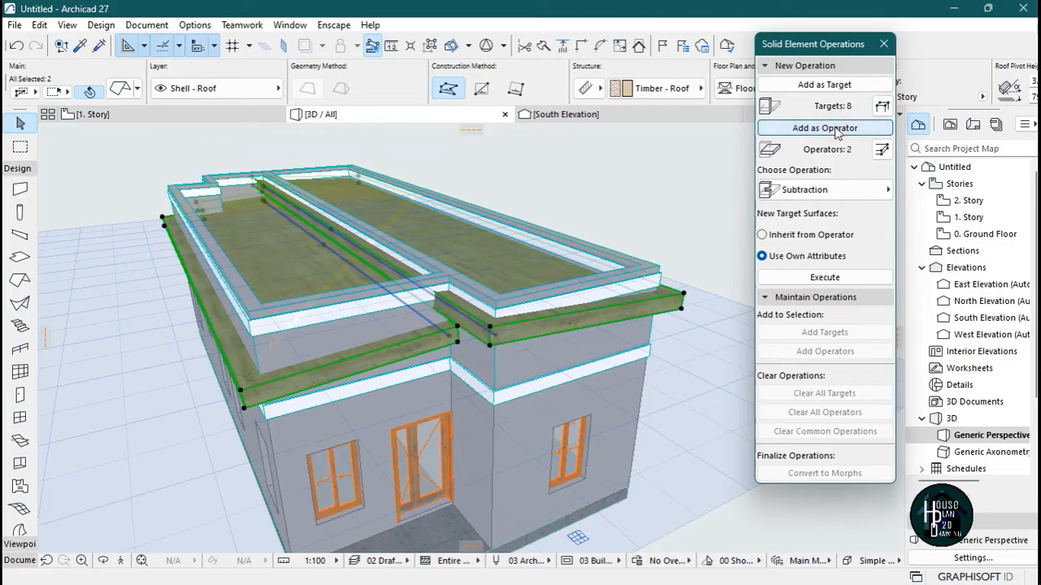
pyautogui.click(820, 194)
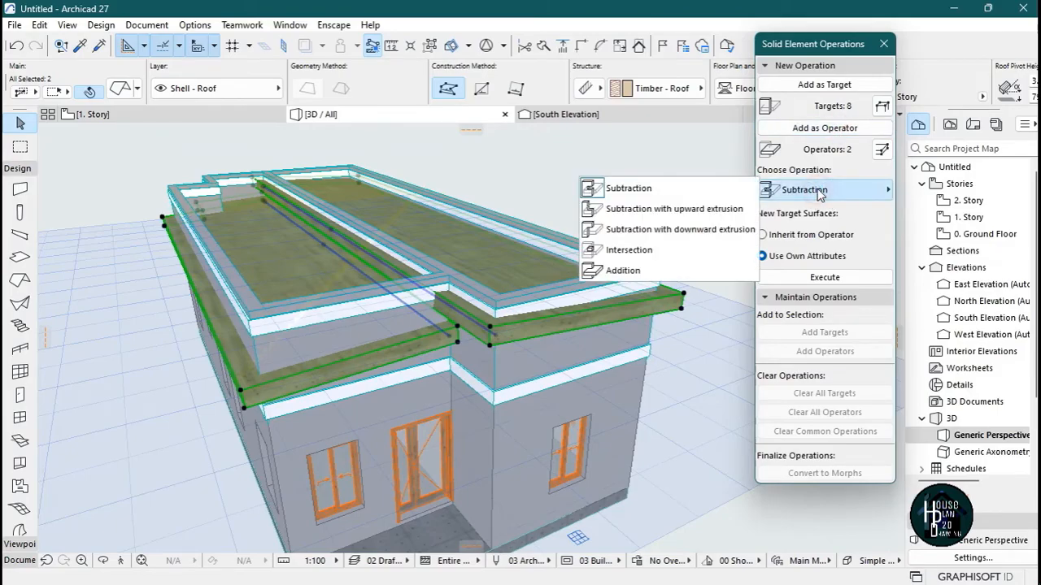
pyautogui.click(664, 213)
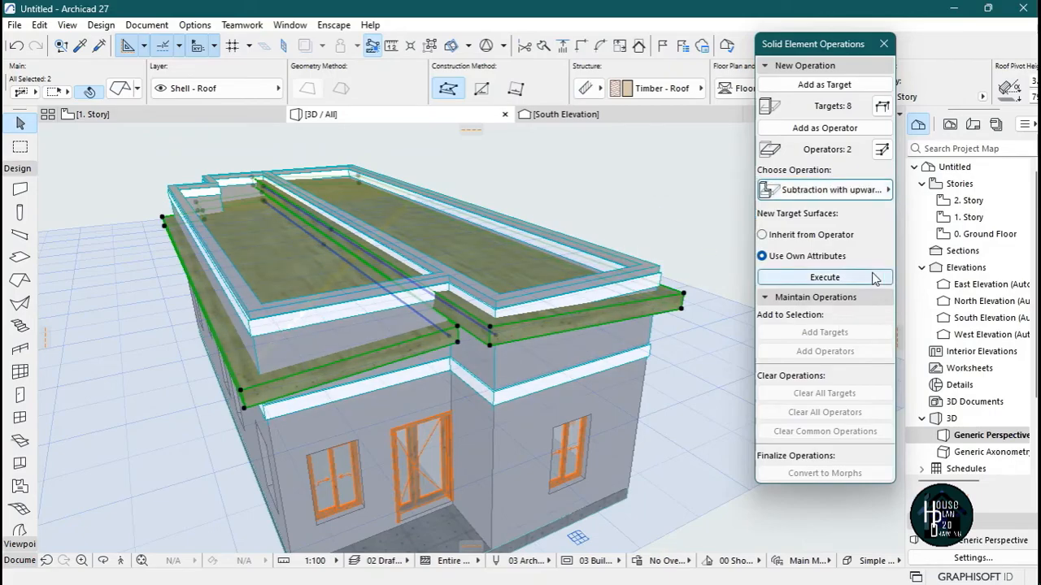
pyautogui.click(875, 278)
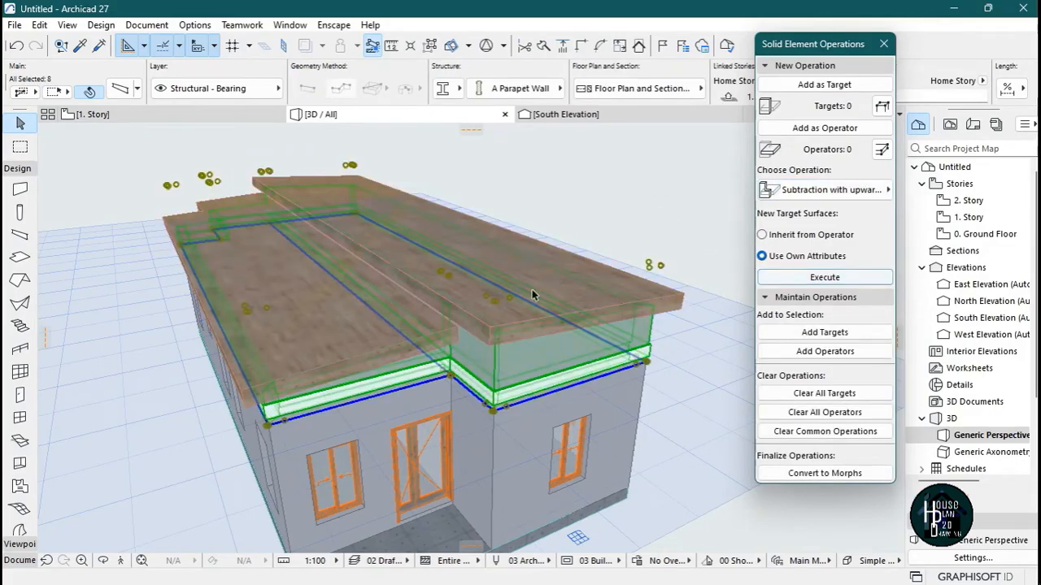
pyautogui.press('Escape')
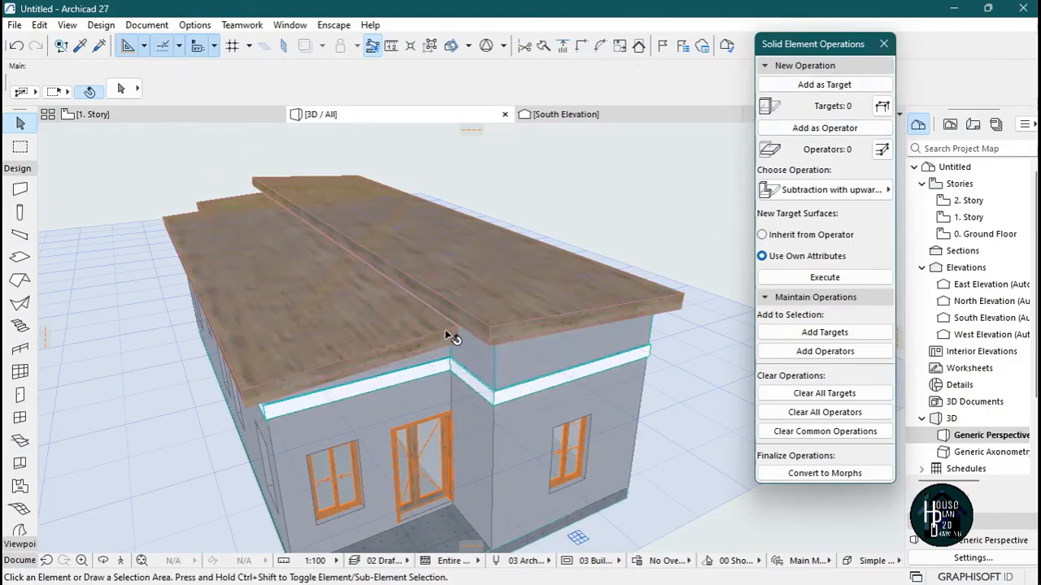
# Set the thickness of both timber roofs to 200 mm.
pyautogui.click(122, 561)
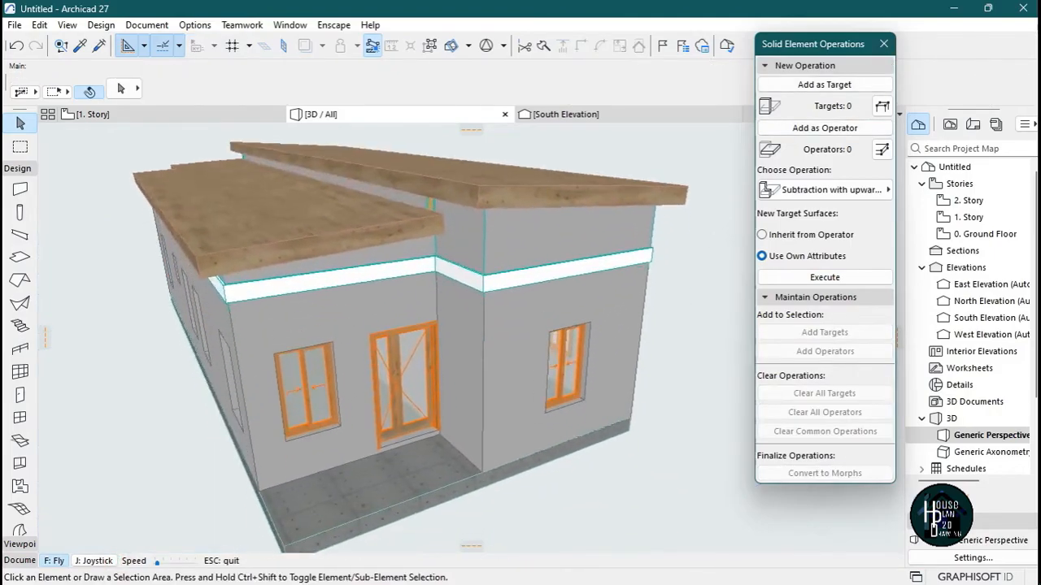
pyautogui.press('Down')
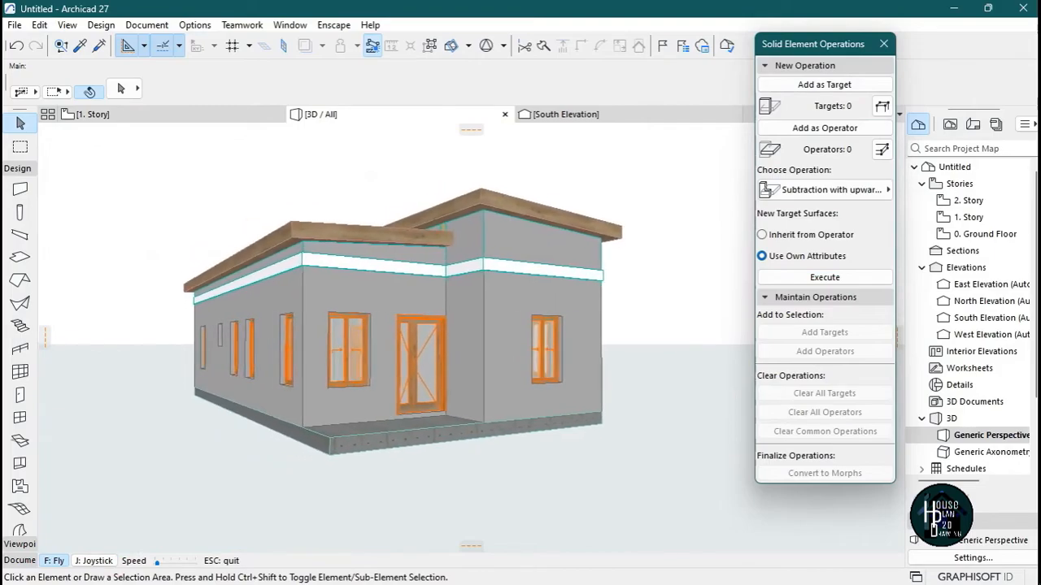
pyautogui.press('Up')
pyautogui.press('Up')
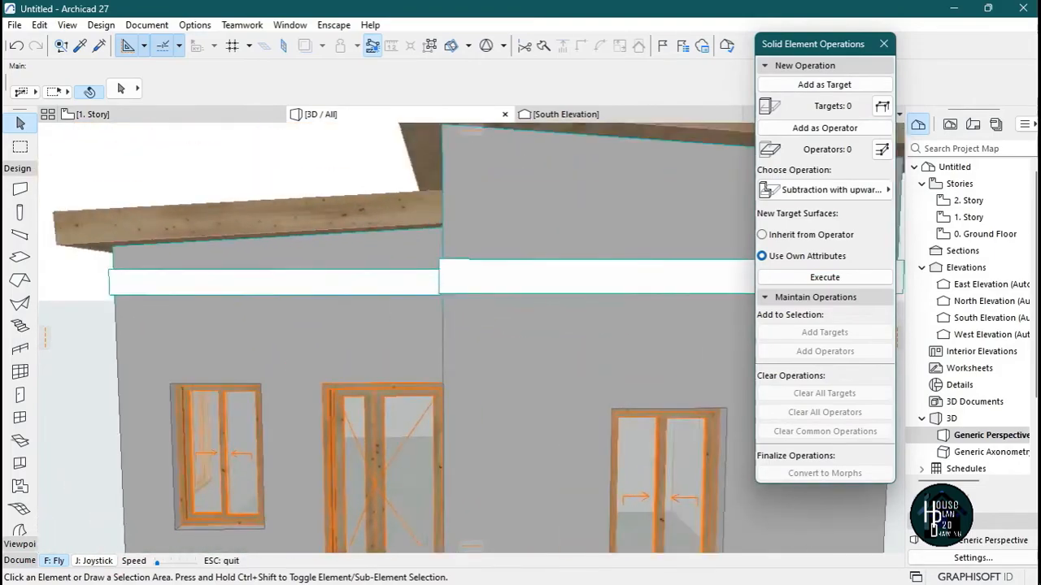
pyautogui.press('Down')
pyautogui.click(372, 255)
pyautogui.click(286, 254)
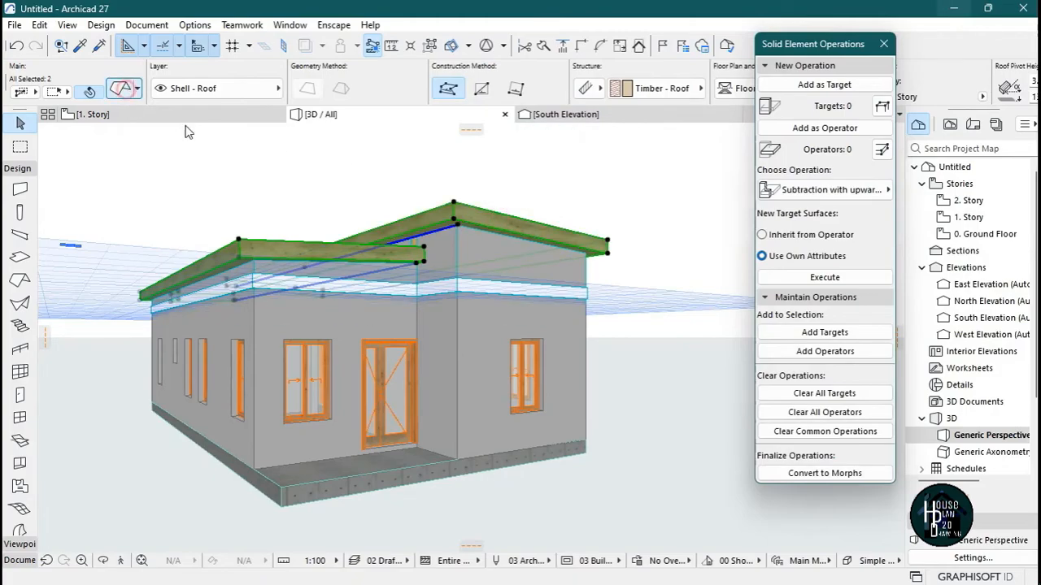
pyautogui.hotkey('ctrl', 't')
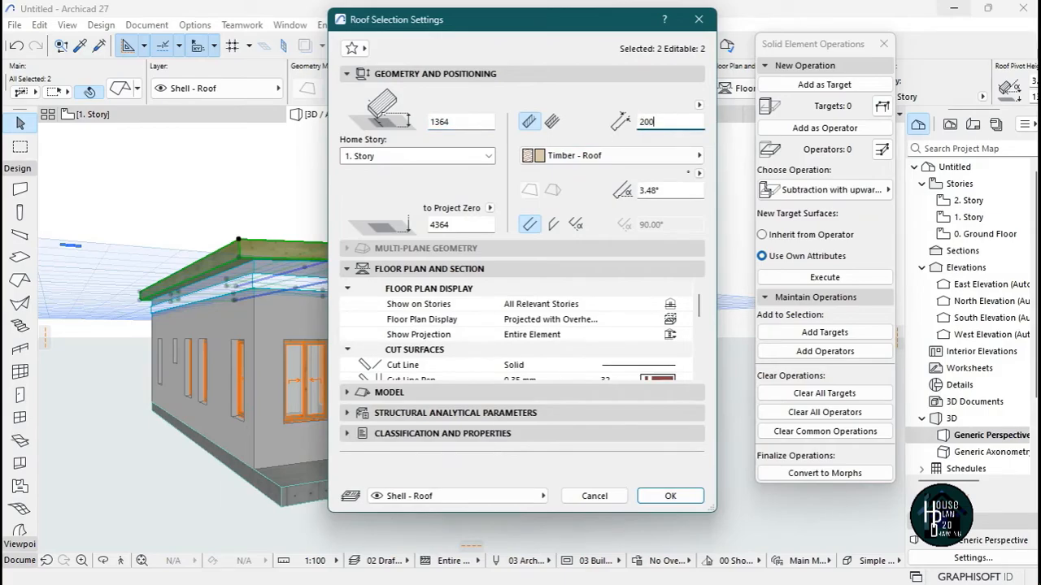
pyautogui.click(672, 496)
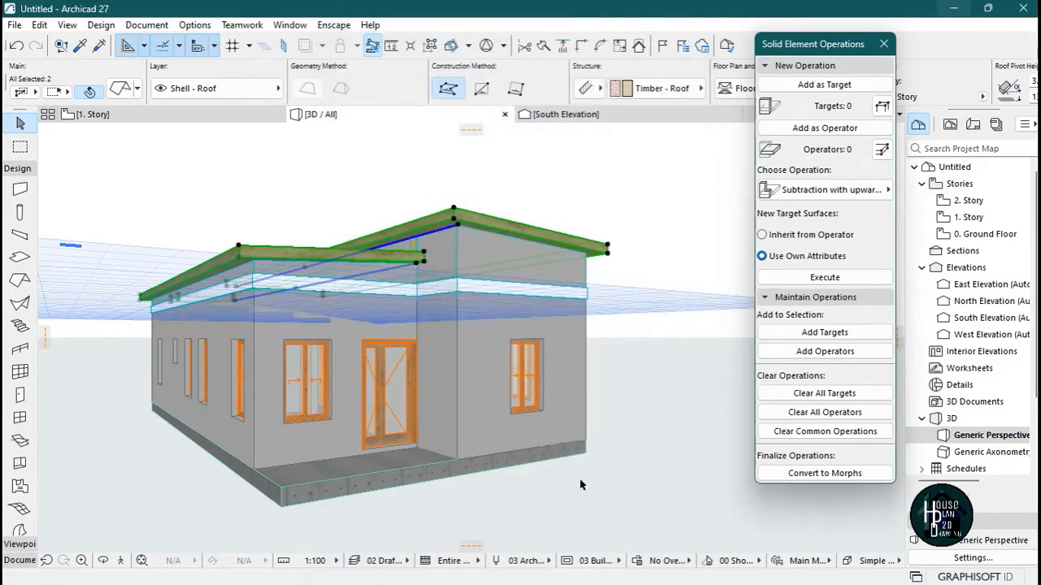
pyautogui.press('Escape')
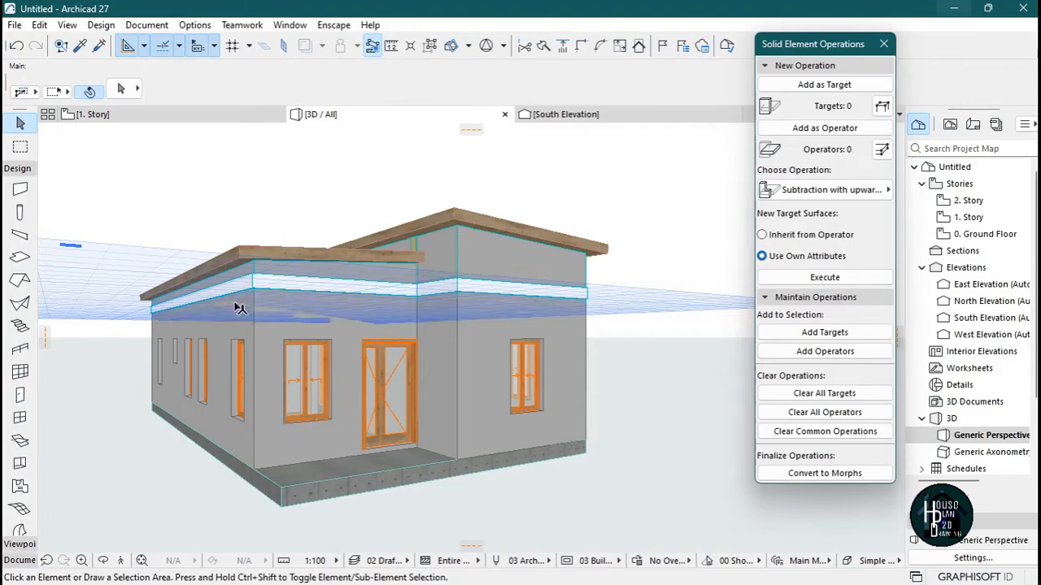
# Close the solid operations palette and view the trimmed walls and thinner roofs in 3D from the entrance corner.
pyautogui.click(728, 280)
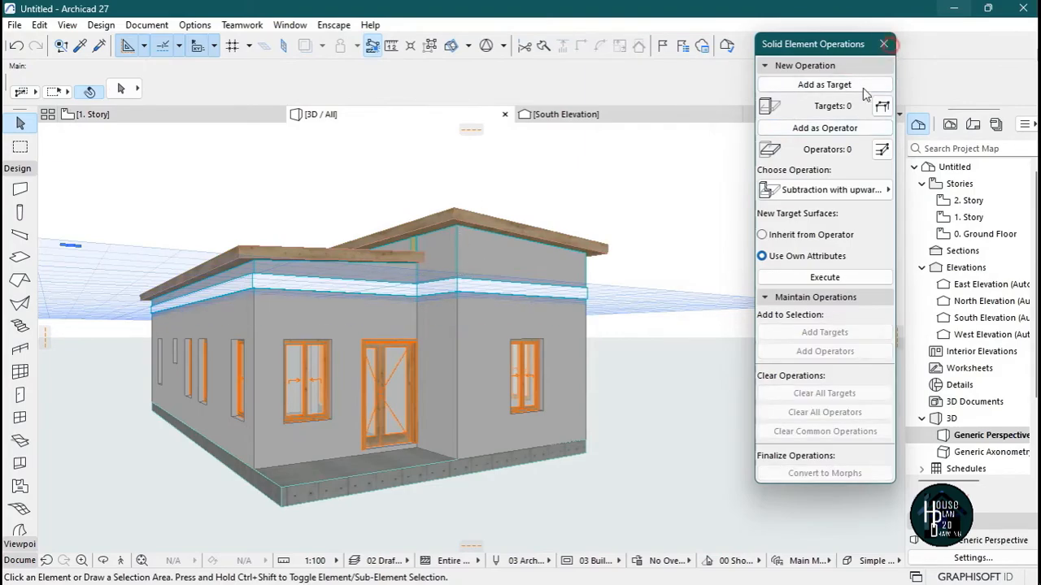
pyautogui.click(884, 44)
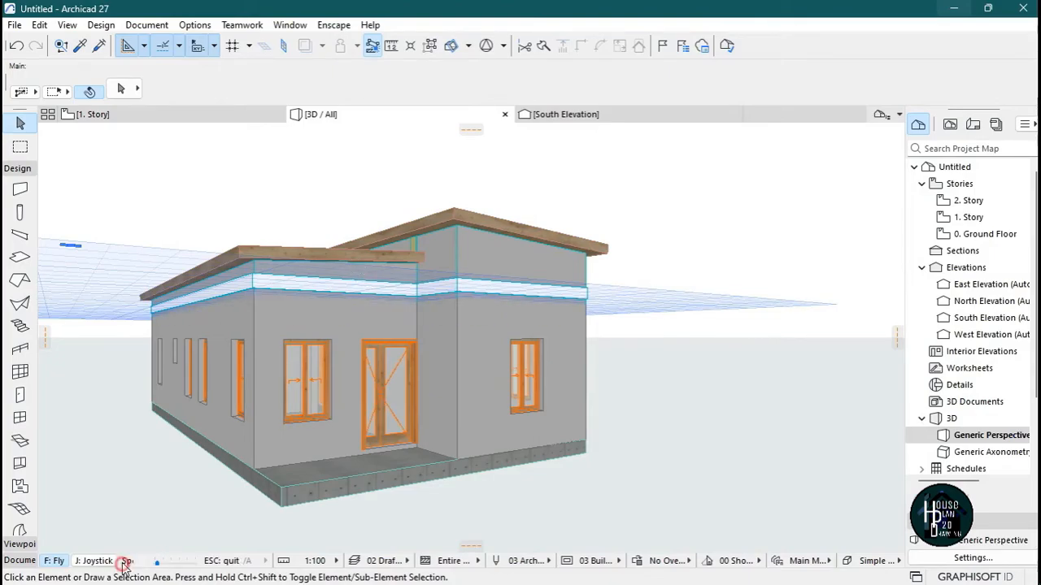
pyautogui.keyDown('shift'); pyautogui.moveTo(520, 342); pyautogui.dragTo(609, 223, button='middle'); pyautogui.keyUp('shift')
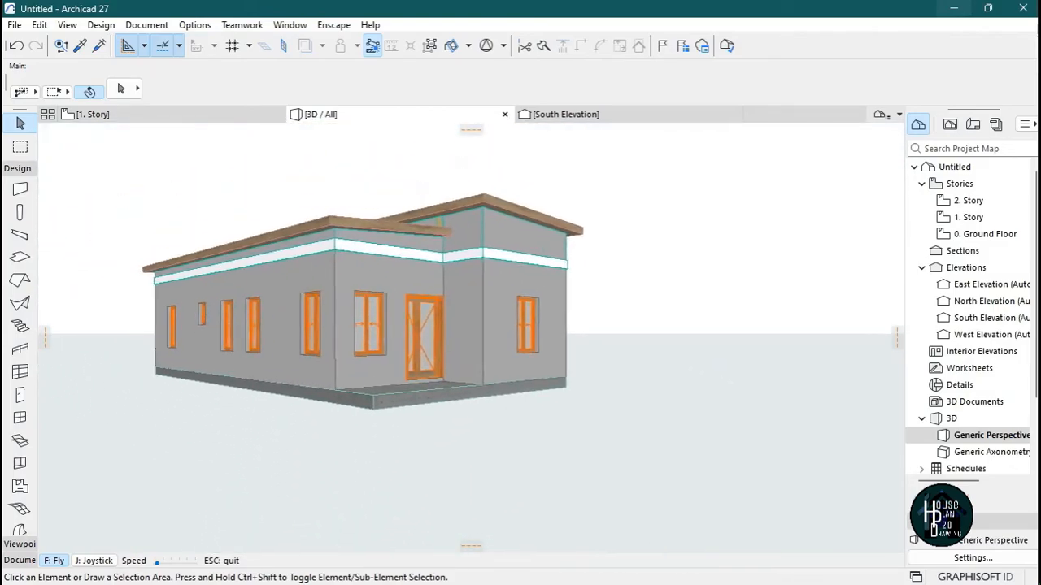
# Fly around the house in 3D and examine the roofs, overhangs and trimmed parapet beams from every side and from above.
pyautogui.press('Up')
pyautogui.press('Right')
pyautogui.press('Down')
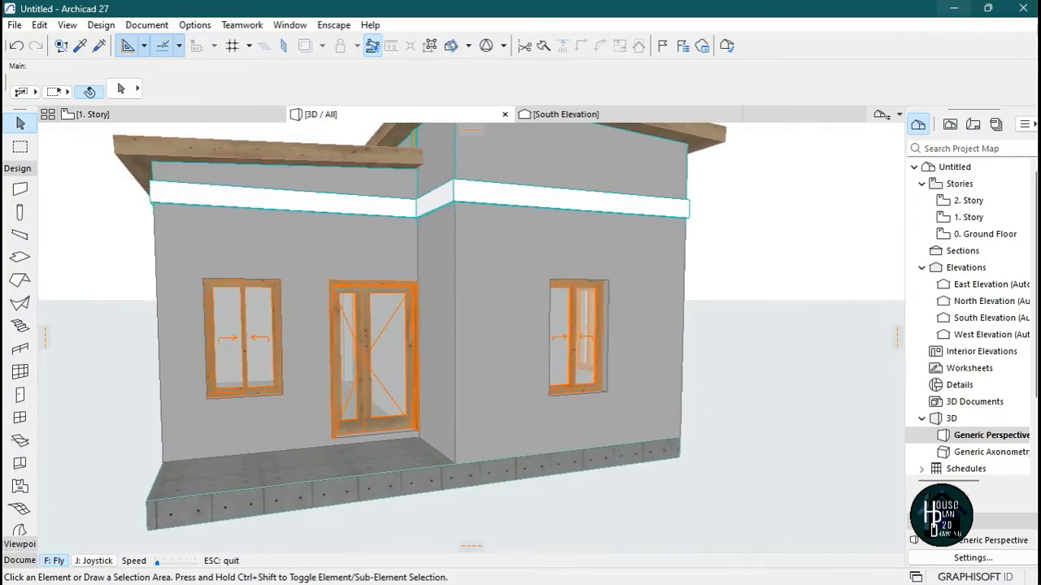
pyautogui.press('Right')
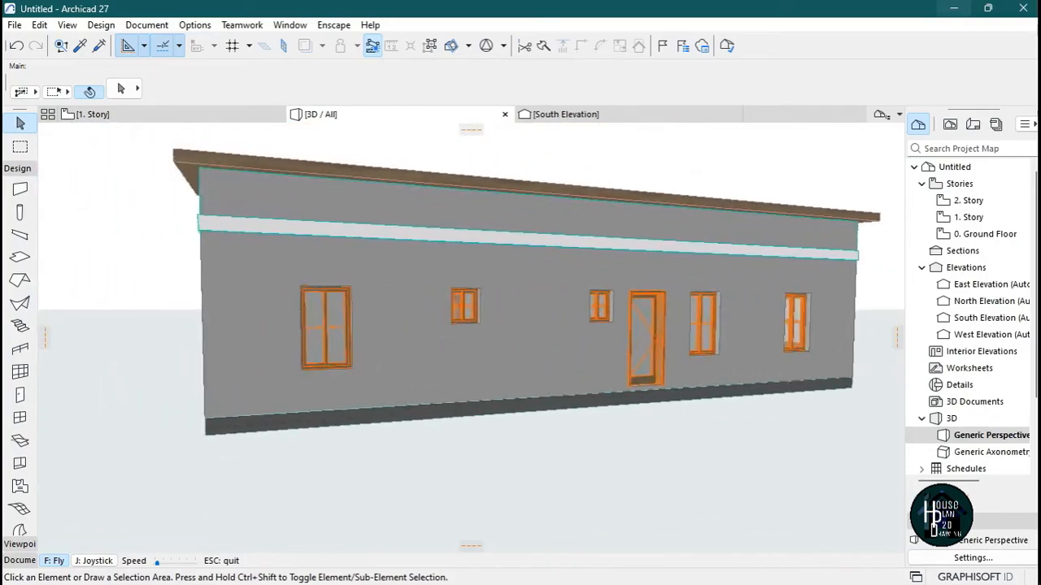
pyautogui.press('Right')
pyautogui.press('Up')
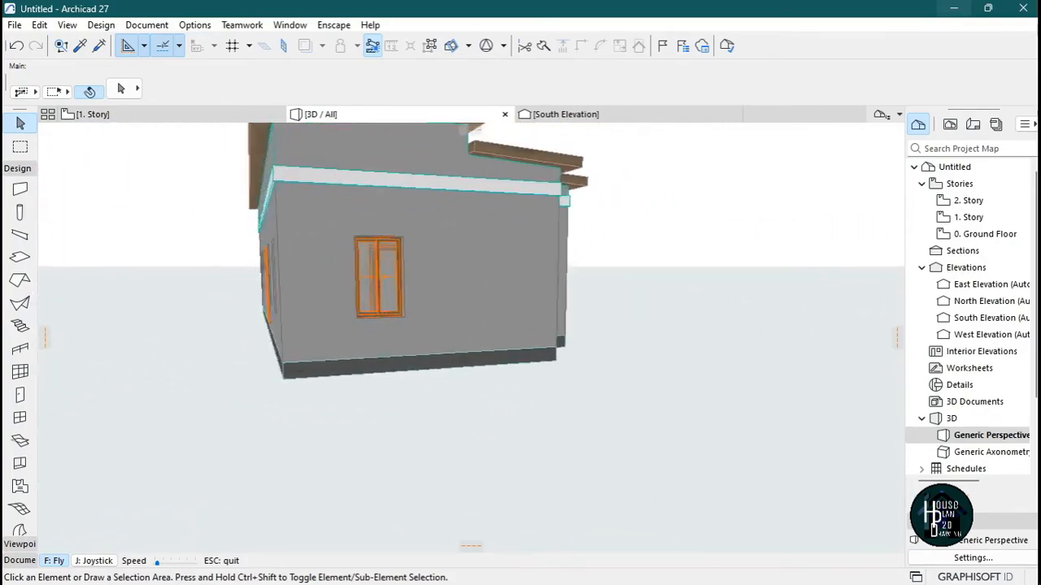
pyautogui.press('Right')
pyautogui.press('Up')
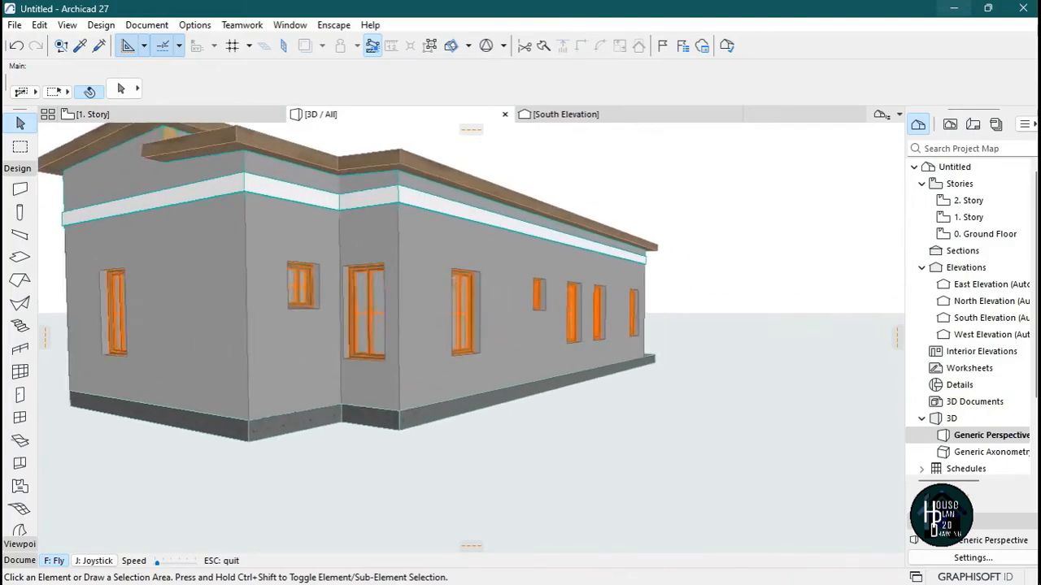
pyautogui.press('Right')
pyautogui.press('Down')
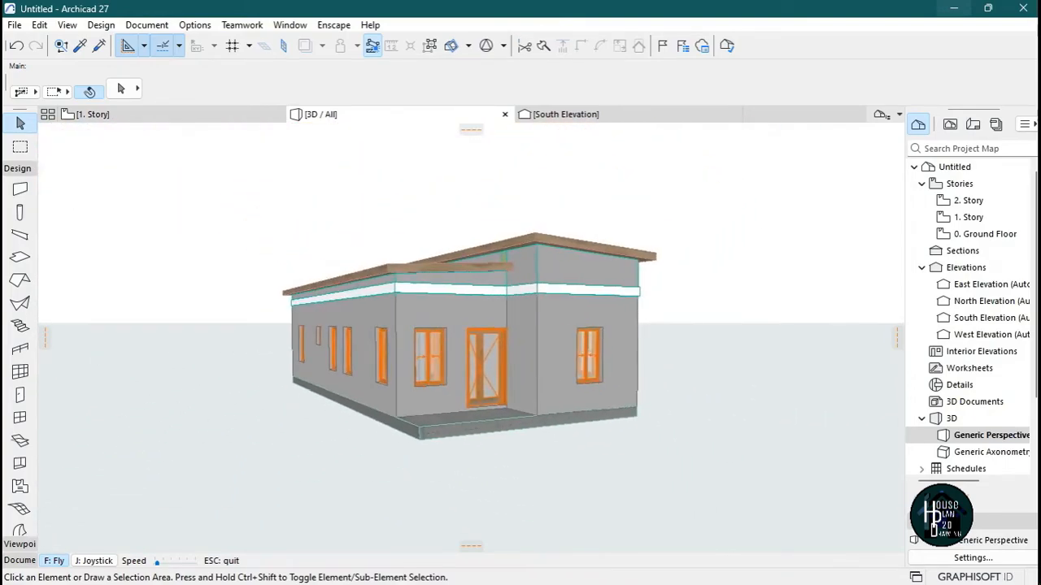
pyautogui.press('Up')
pyautogui.press('pageup')
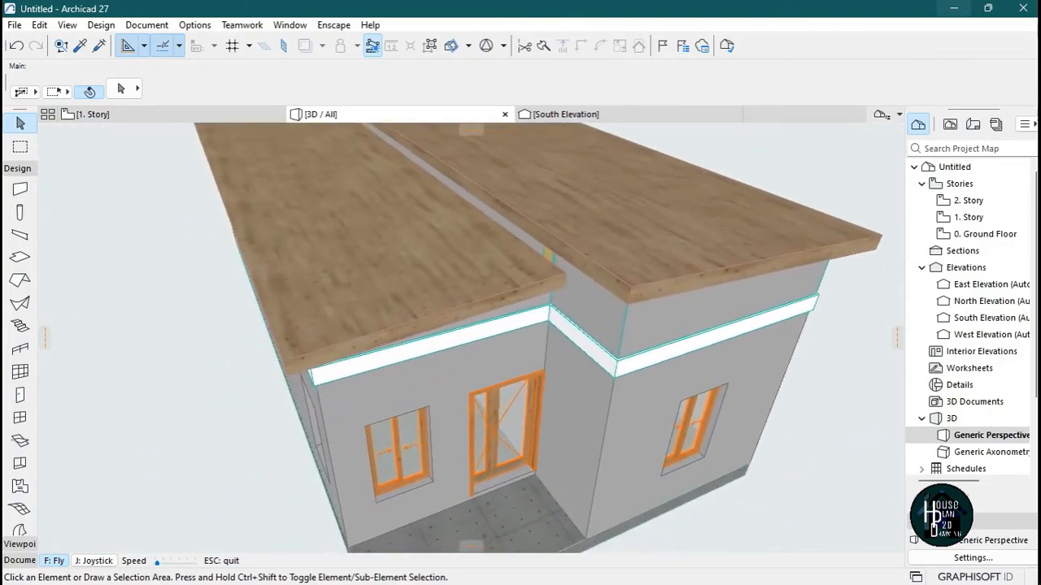
pyautogui.press('Down')
pyautogui.press('Escape')
# Select both timber roofs and override their edge surface with Paint - Light Gray.
pyautogui.click(371, 314)
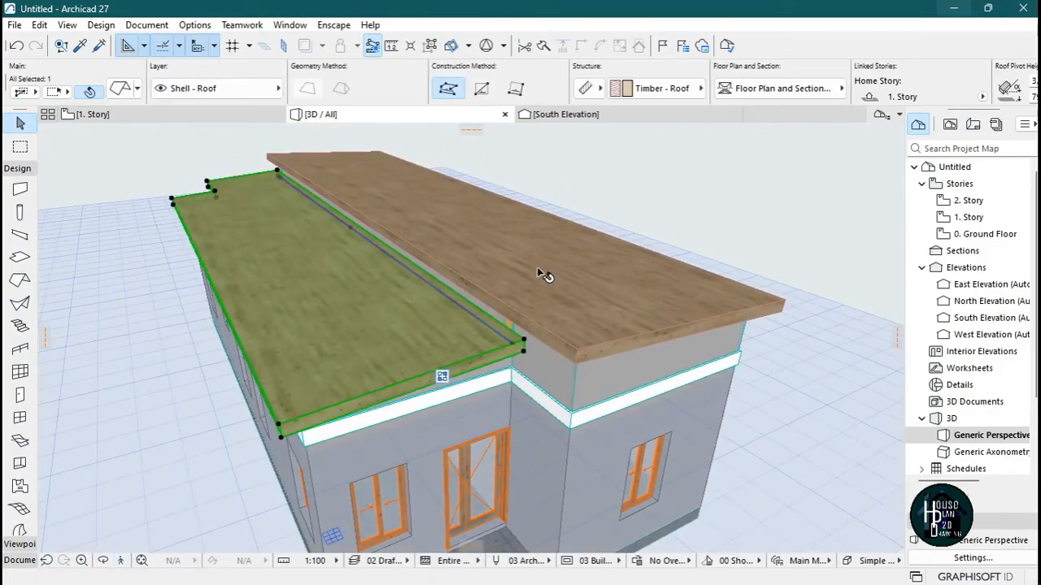
pyautogui.keyDown('shift'); pyautogui.click(544, 273); pyautogui.keyUp('shift')
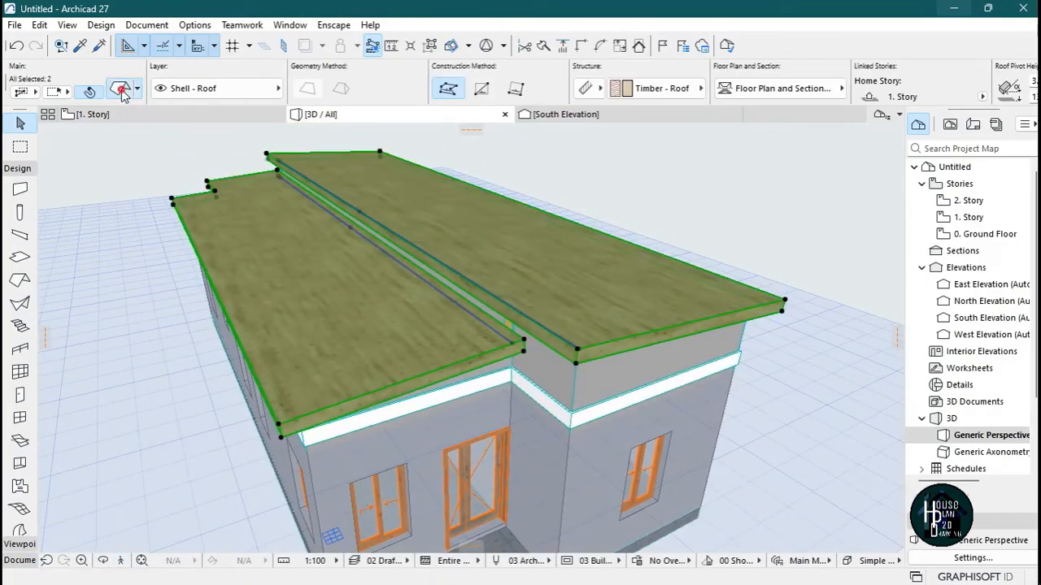
pyautogui.doubleClick(572, 239)
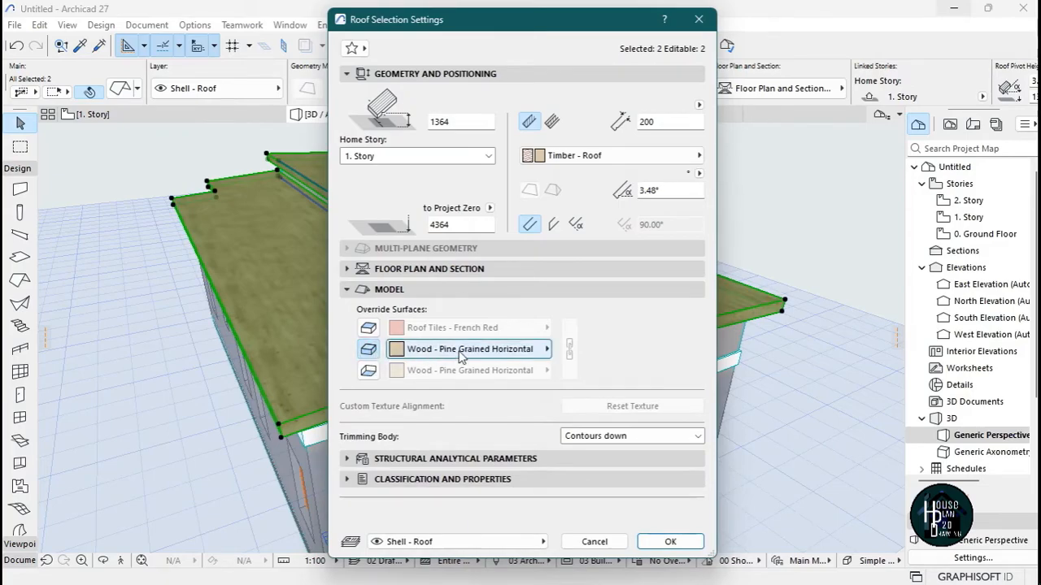
pyautogui.click(461, 351)
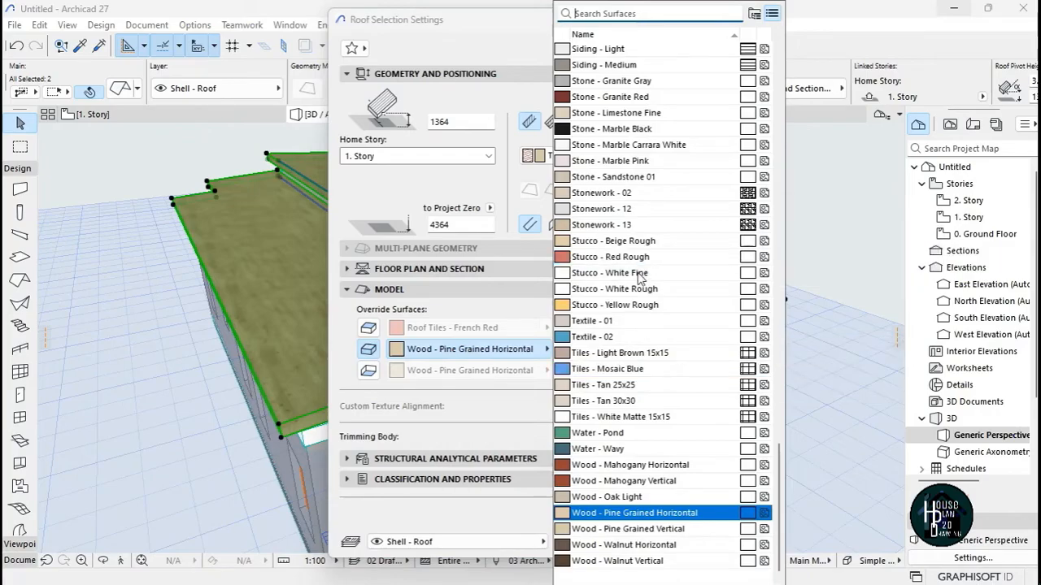
pyautogui.scroll(4, 640, 350)
pyautogui.scroll(7, 639, 349)
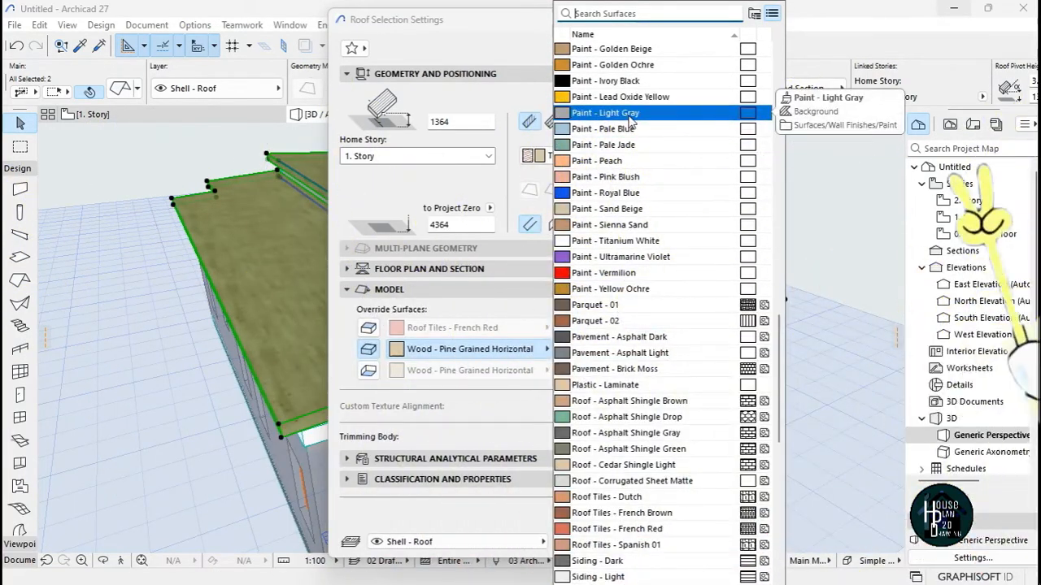
pyautogui.scroll(3, 633, 114)
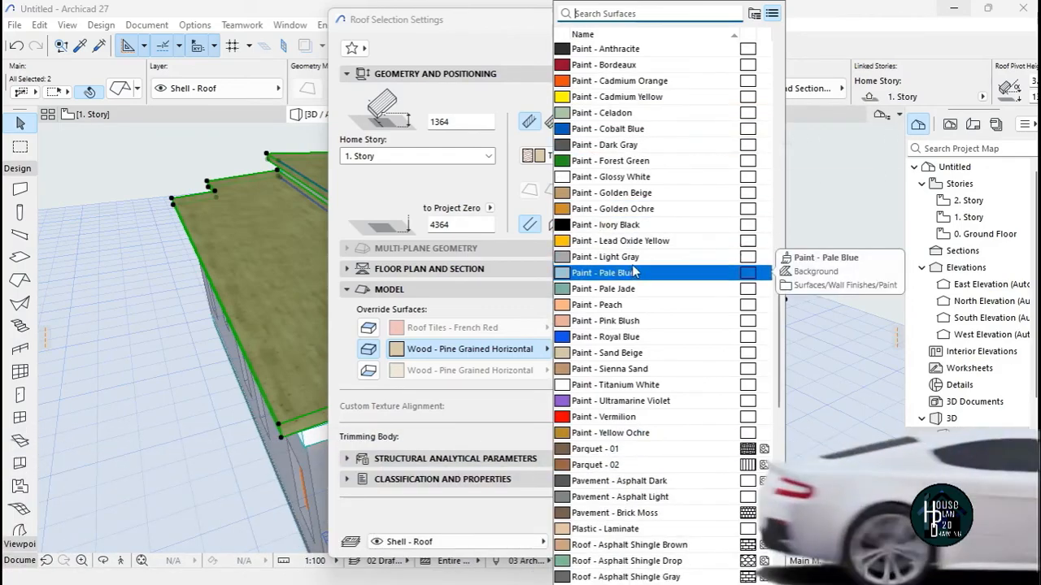
pyautogui.click(636, 258)
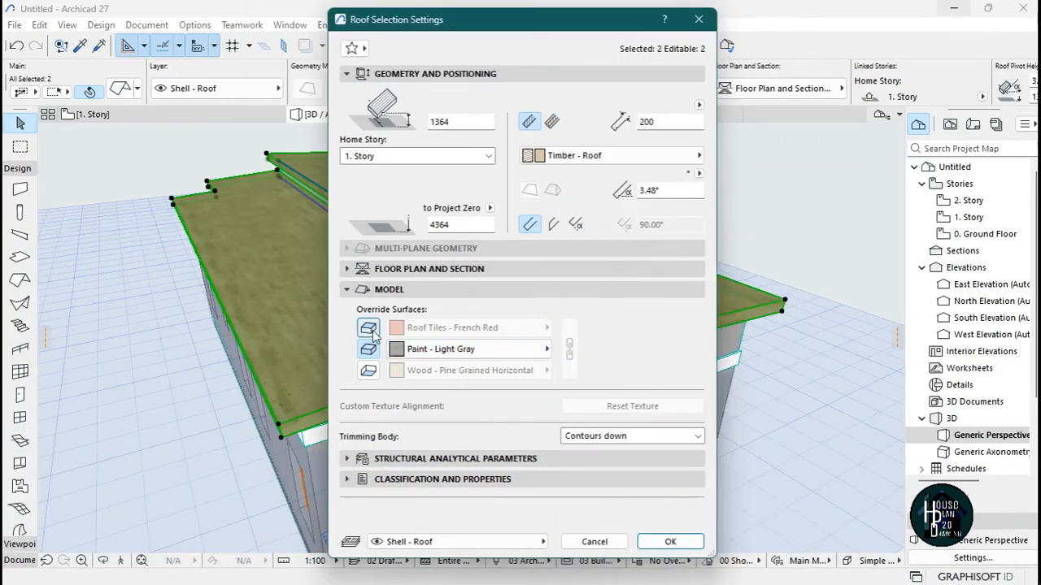
# Override the top surface of both roofs with Roof - Asphalt Shingle Drop and apply the settings.
pyautogui.click(441, 329)
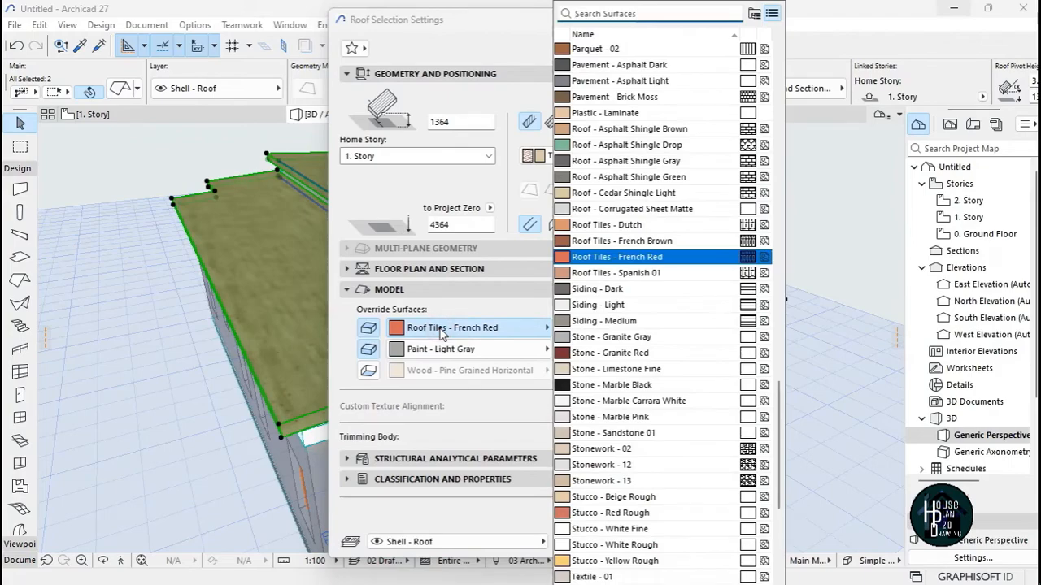
pyautogui.click(639, 146)
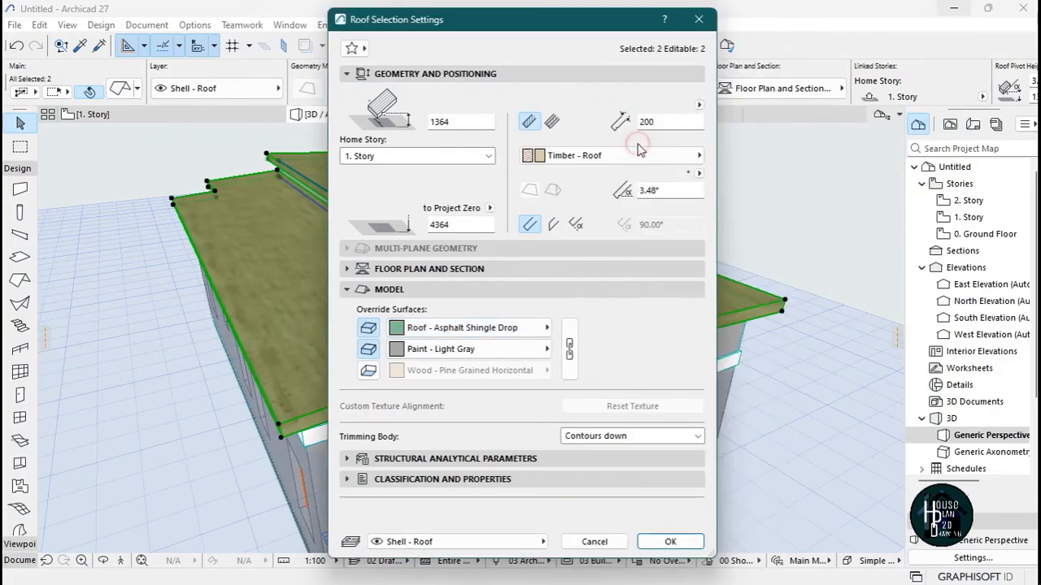
pyautogui.click(670, 542)
pyautogui.press('Escape')
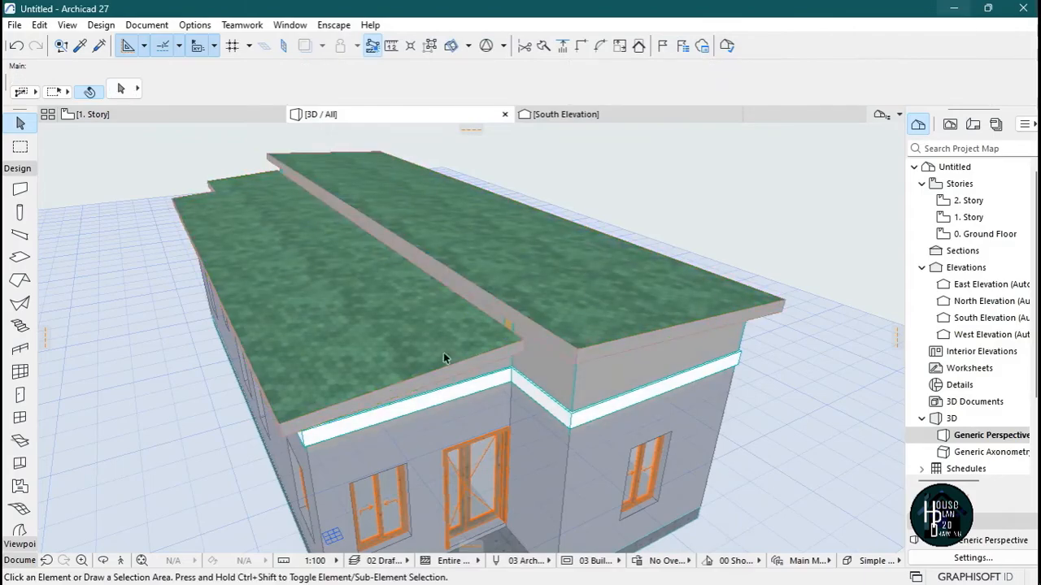
# Check the eaves from below, select both roofs again and override their underside surface with Paint - Titanium White.
pyautogui.click(121, 560)
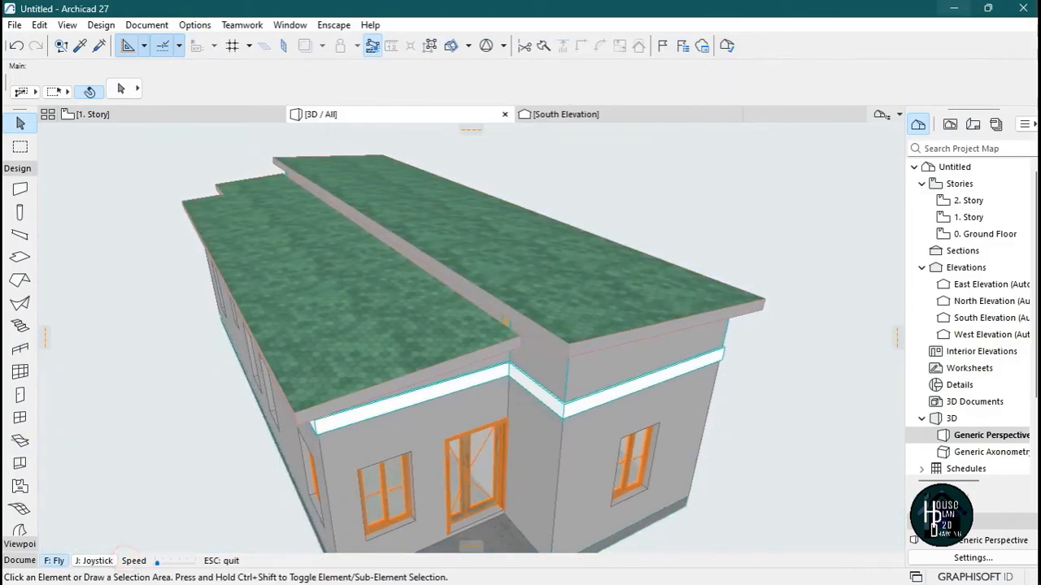
pyautogui.press('Down')
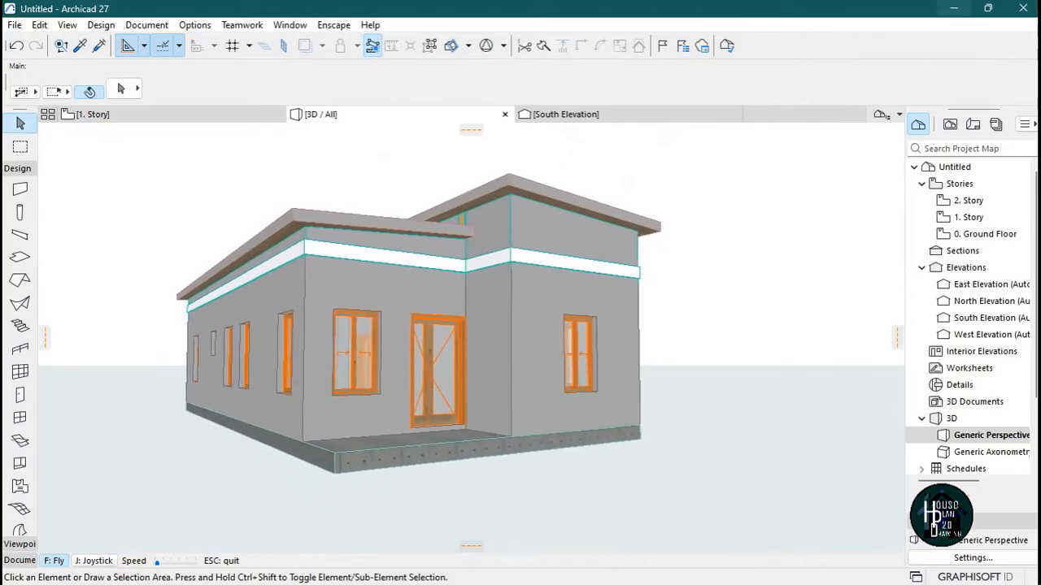
pyautogui.press('Up')
pyautogui.press('Up')
pyautogui.press('Down')
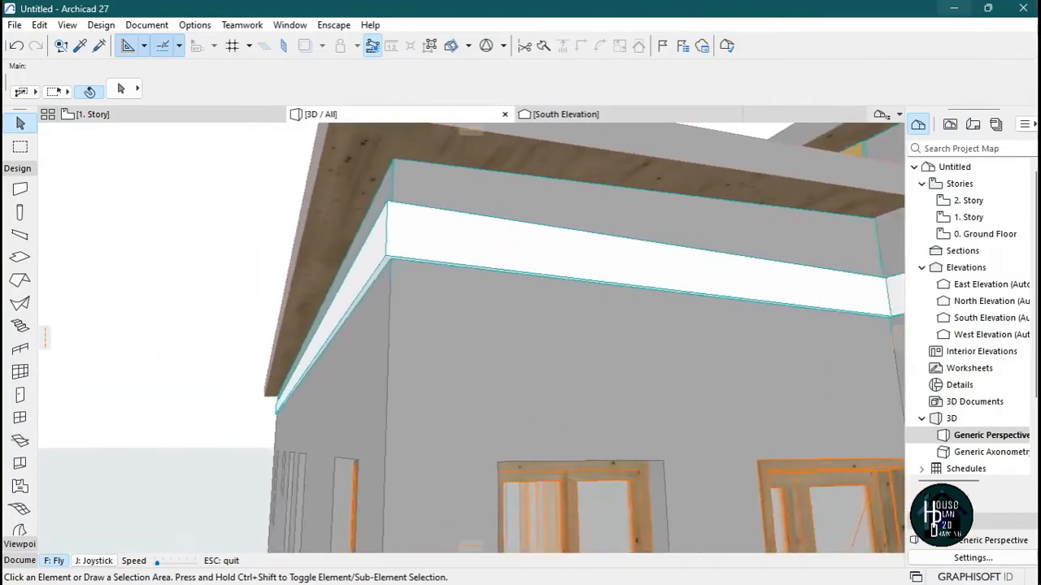
pyautogui.press('Escape')
pyautogui.click(349, 289)
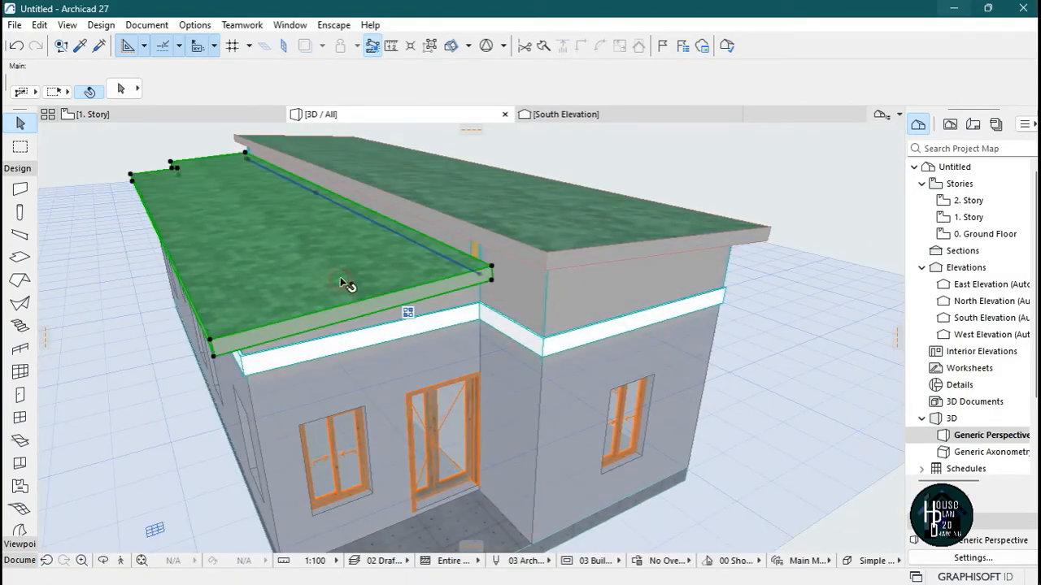
pyautogui.keyDown('shift'); pyautogui.click(560, 229); pyautogui.keyUp('shift')
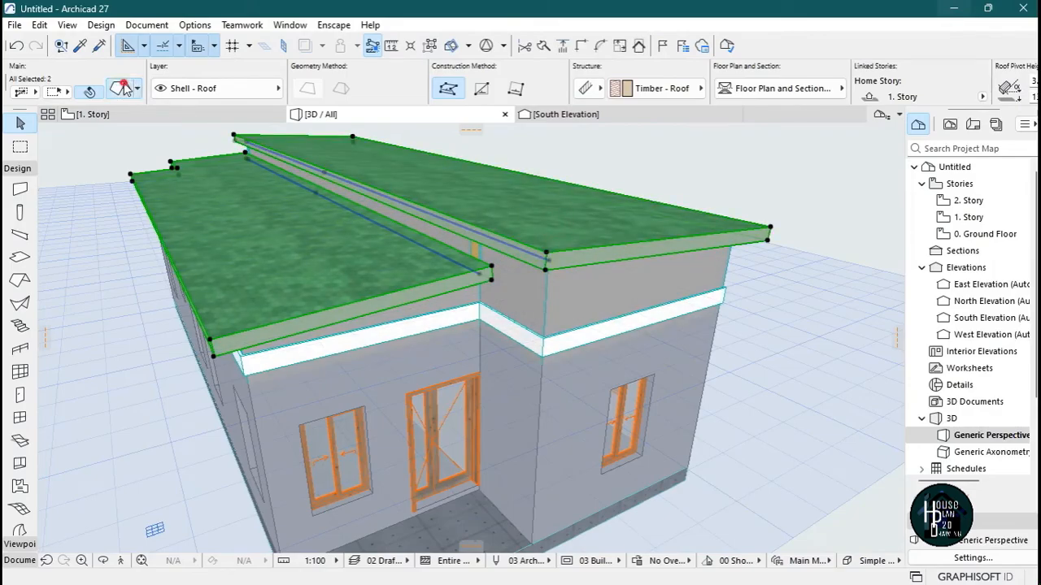
pyautogui.hotkey('ctrl', 't')
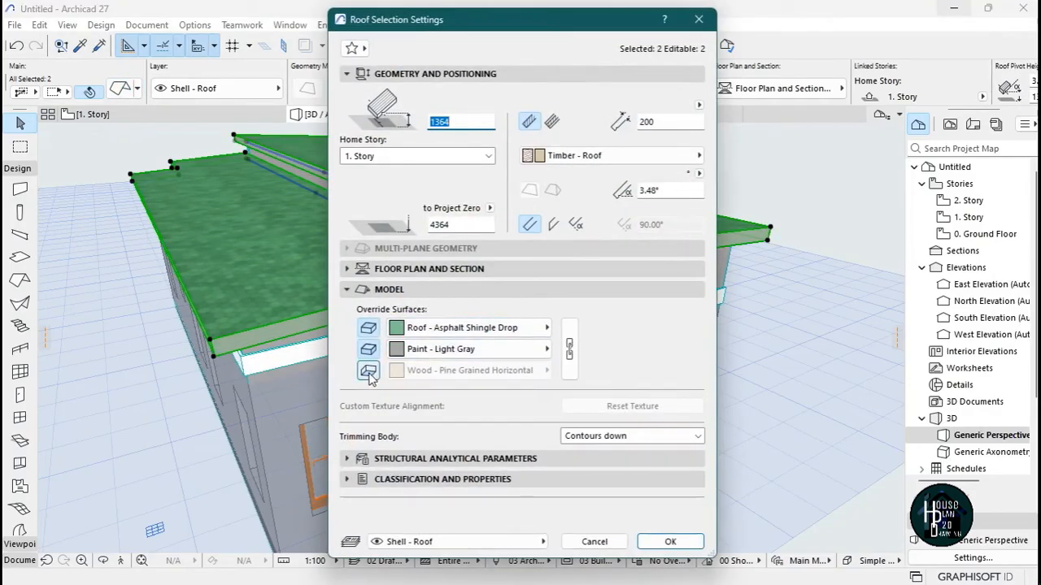
pyautogui.click(460, 371)
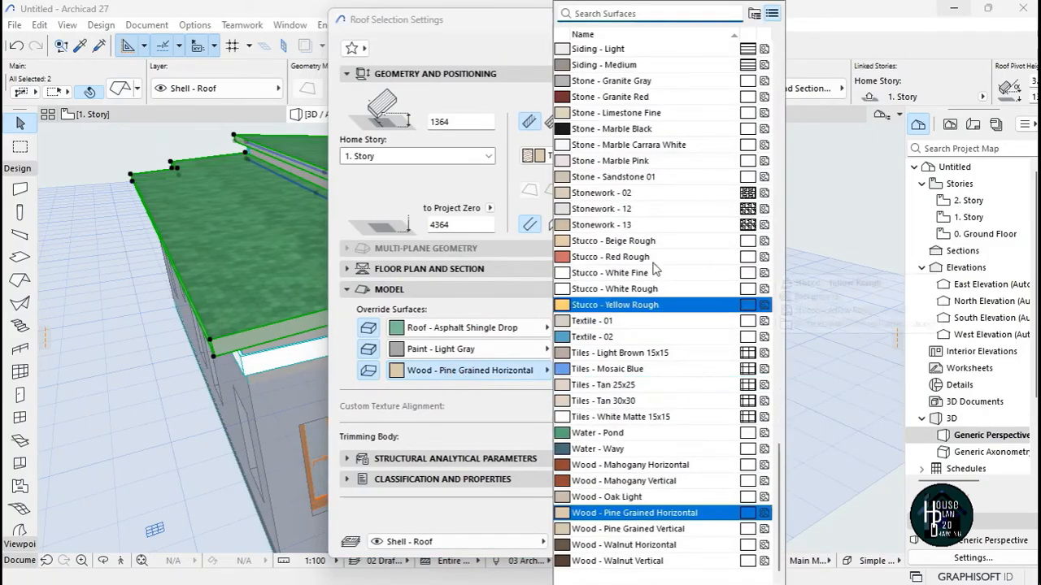
pyautogui.scroll(7, 642, 167)
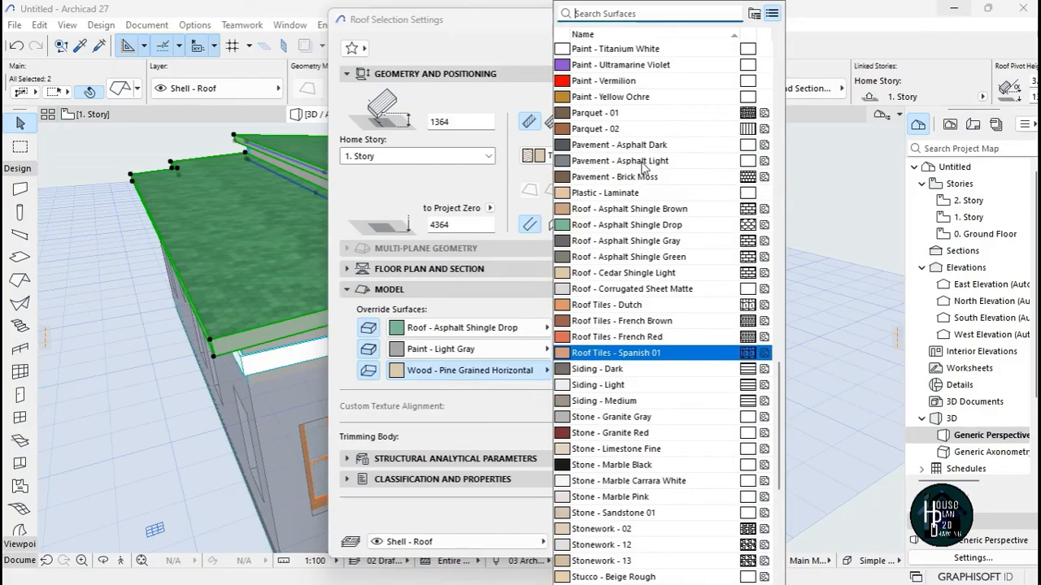
pyautogui.click(622, 49)
pyautogui.click(674, 543)
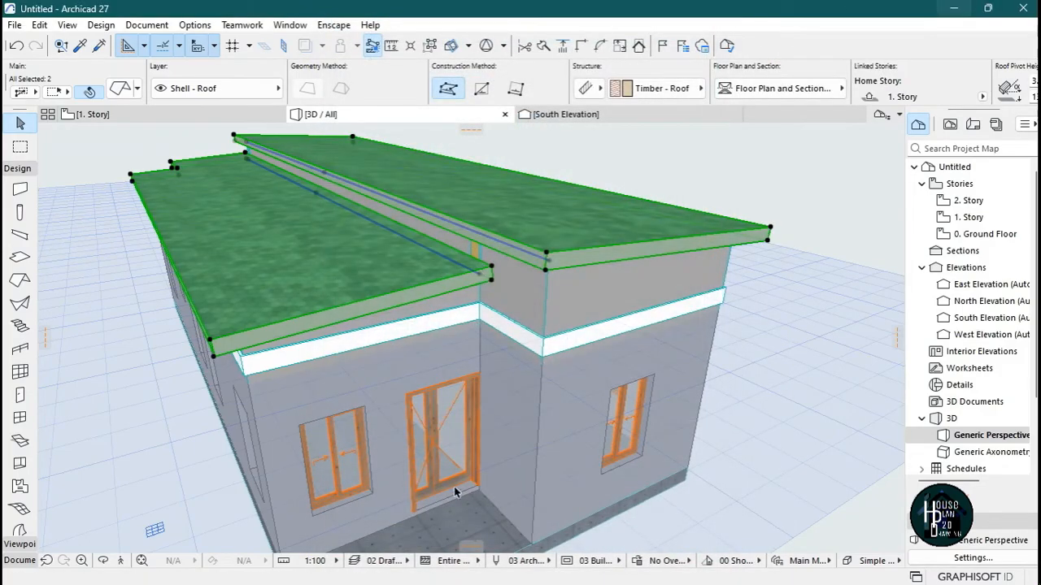
# Deselect the roofs, select all the walls and change their building material to Air Space - Frame.
pyautogui.click(120, 560)
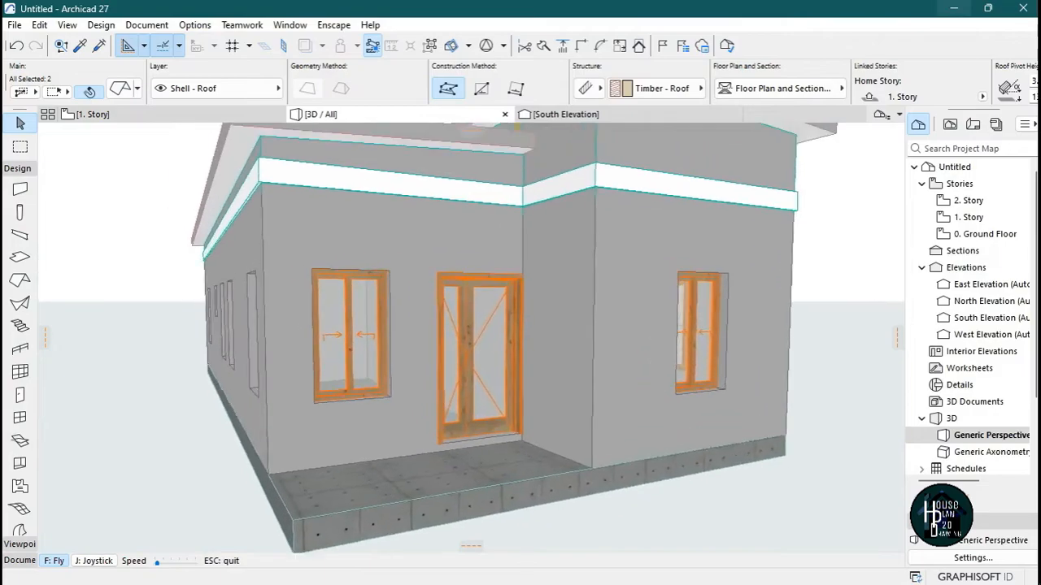
pyautogui.press('Escape')
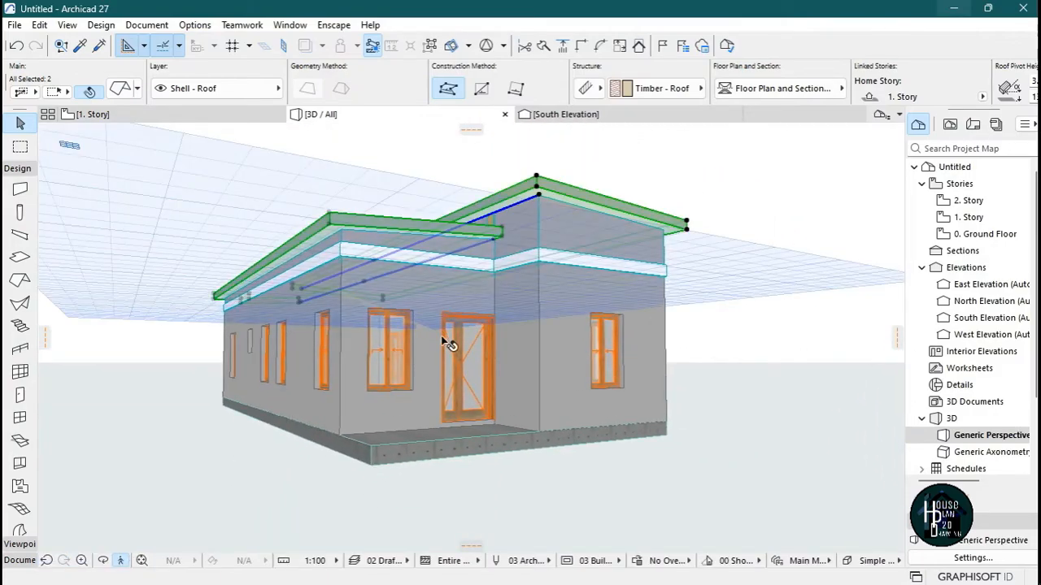
pyautogui.click(119, 560)
pyautogui.press('Escape')
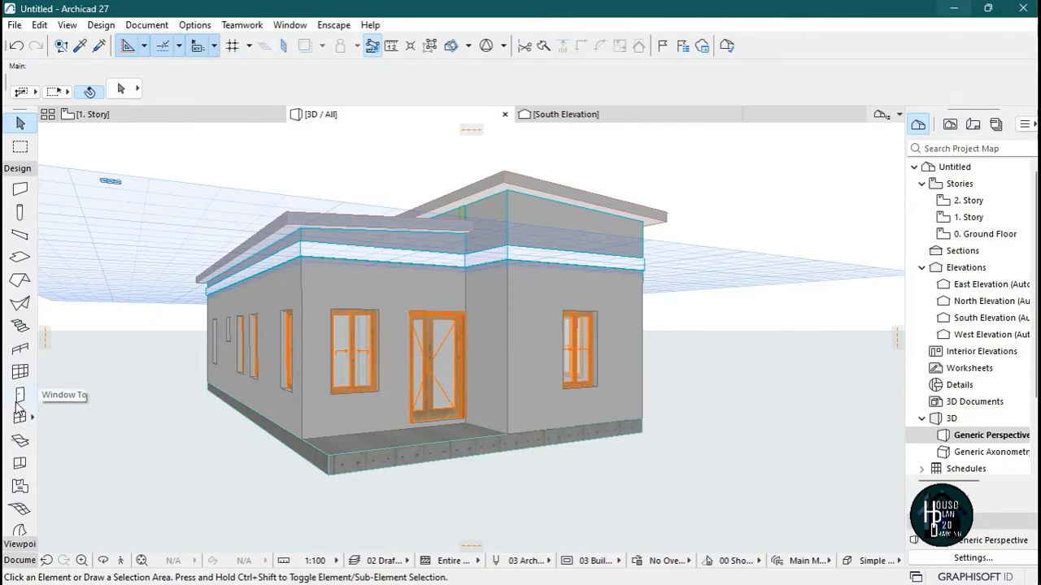
pyautogui.click(21, 191)
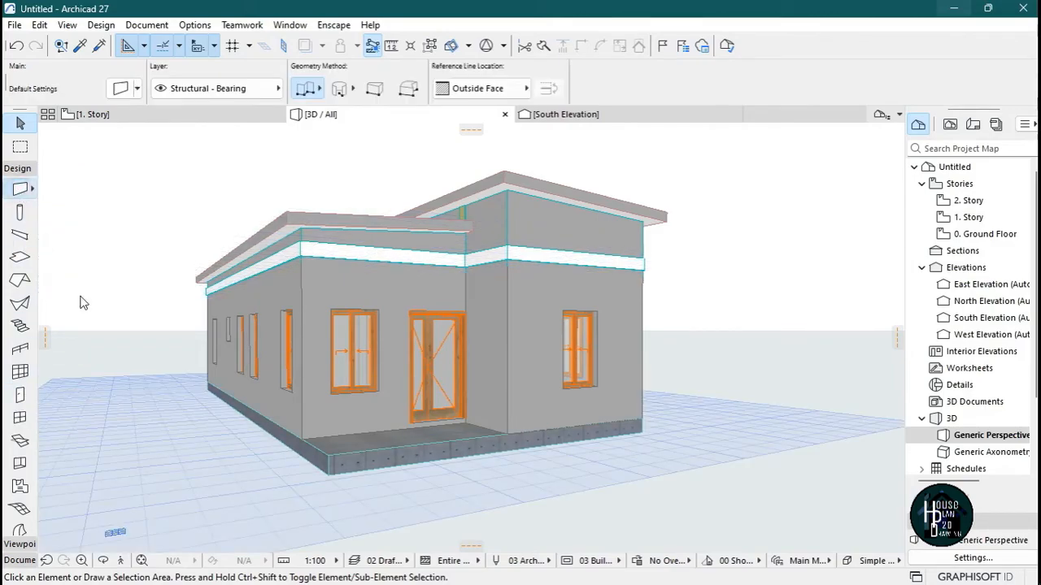
pyautogui.hotkey('ctrl', 'a')
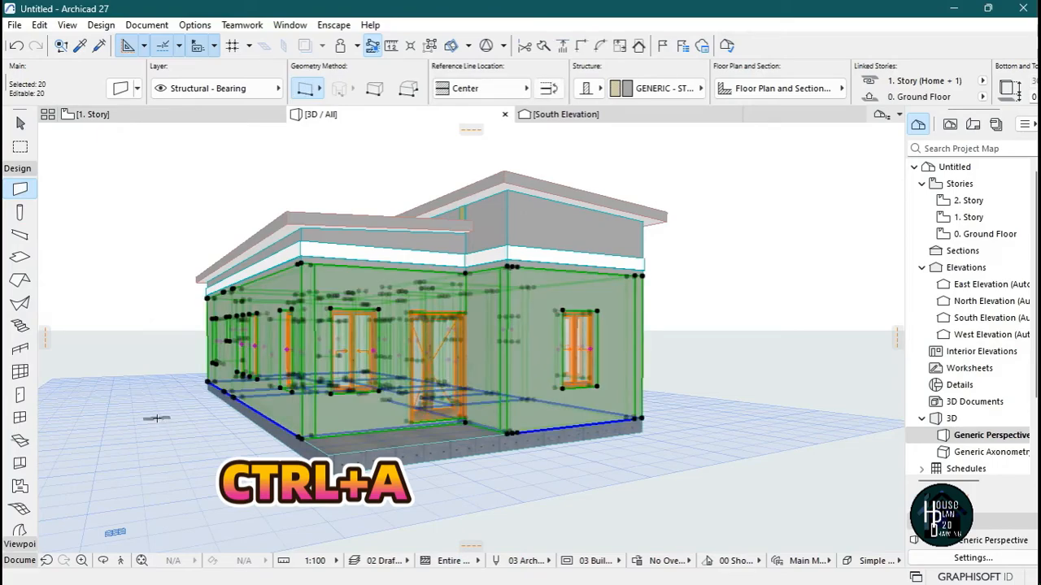
pyautogui.click(671, 95)
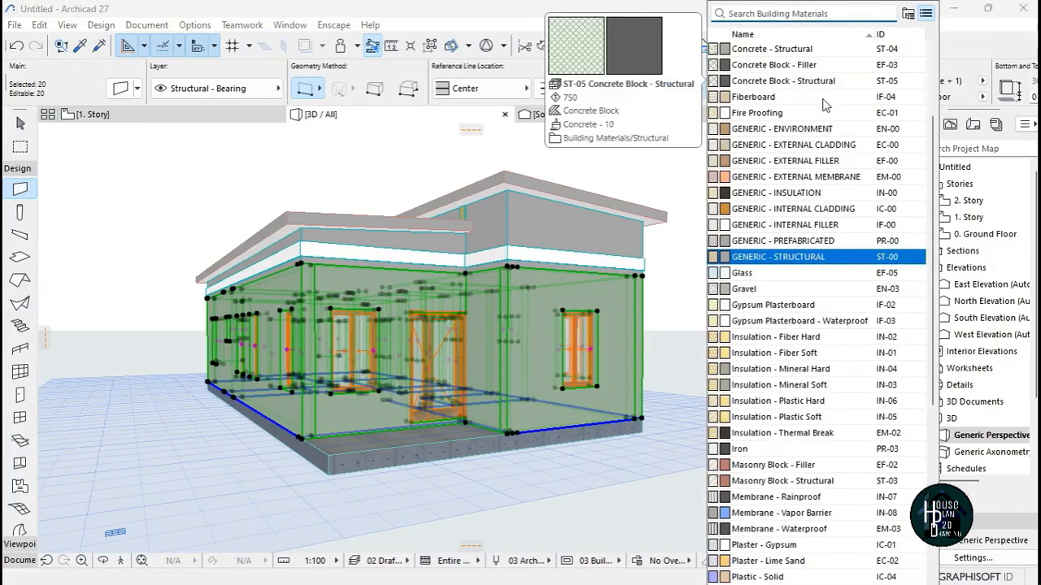
pyautogui.scroll(2, 827, 189)
pyautogui.scroll(3, 827, 189)
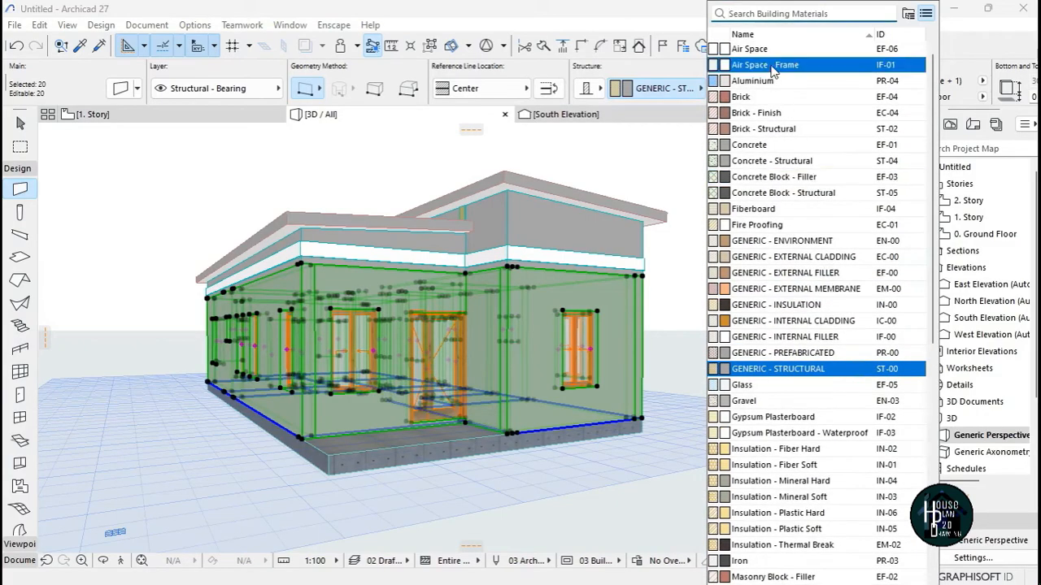
pyautogui.moveTo(765, 71)
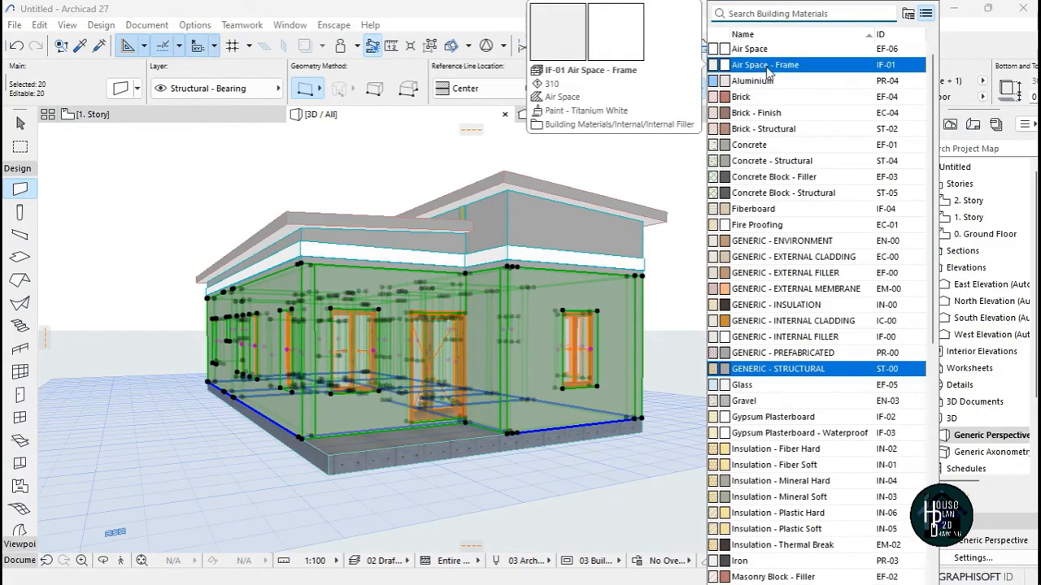
pyautogui.click(765, 66)
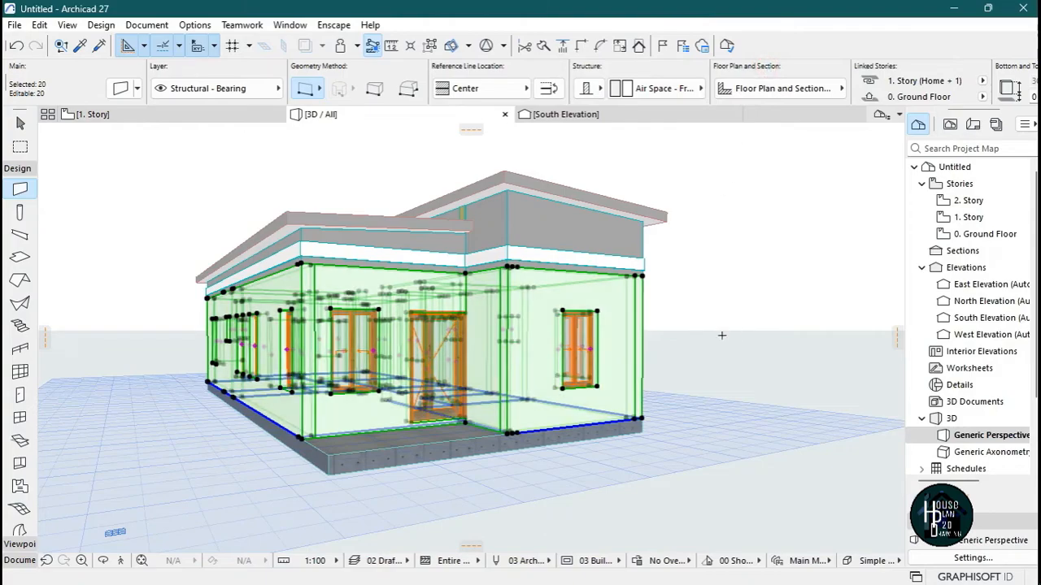
pyautogui.press('Escape')
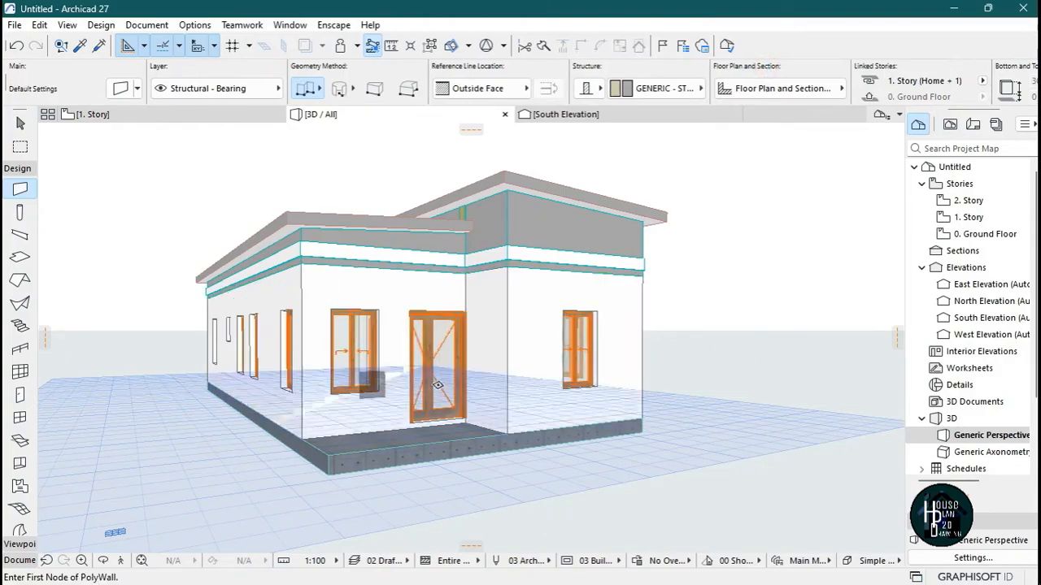
# Leave the wall command, select the ground-floor base slab and set its thickness to 450 mm.
pyautogui.press('Escape')
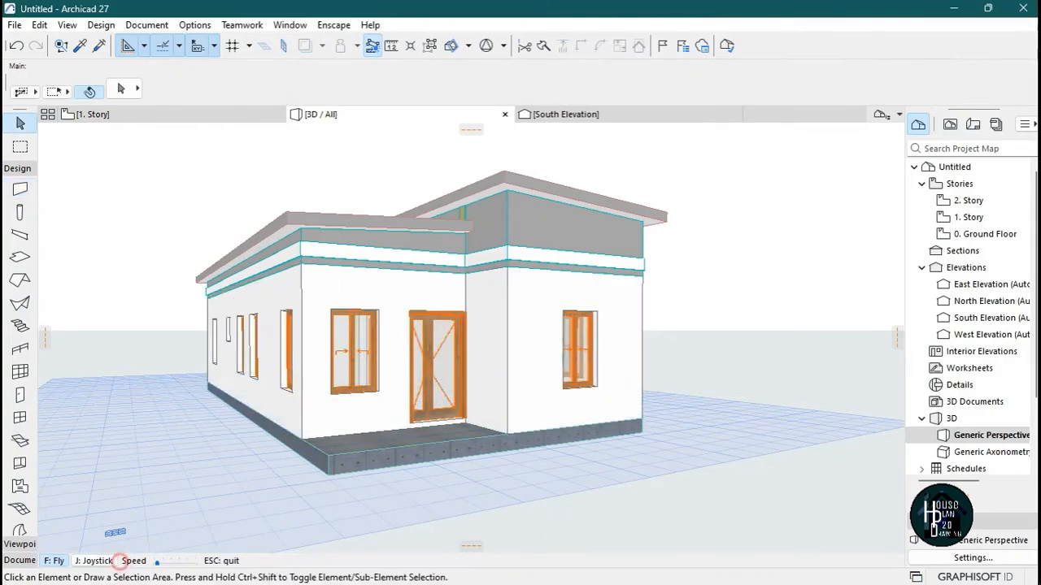
pyautogui.press('Escape')
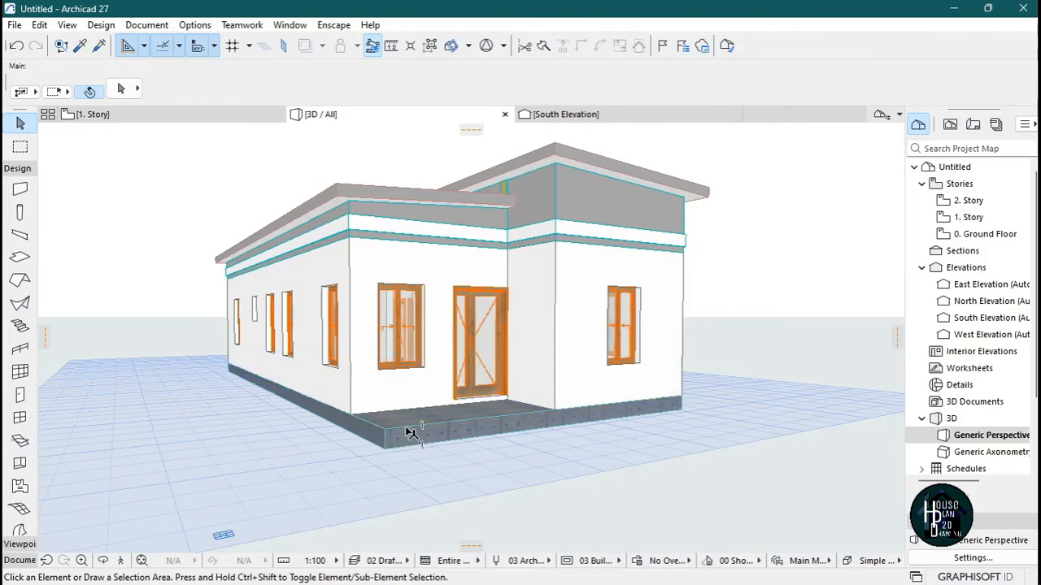
pyautogui.click(410, 431)
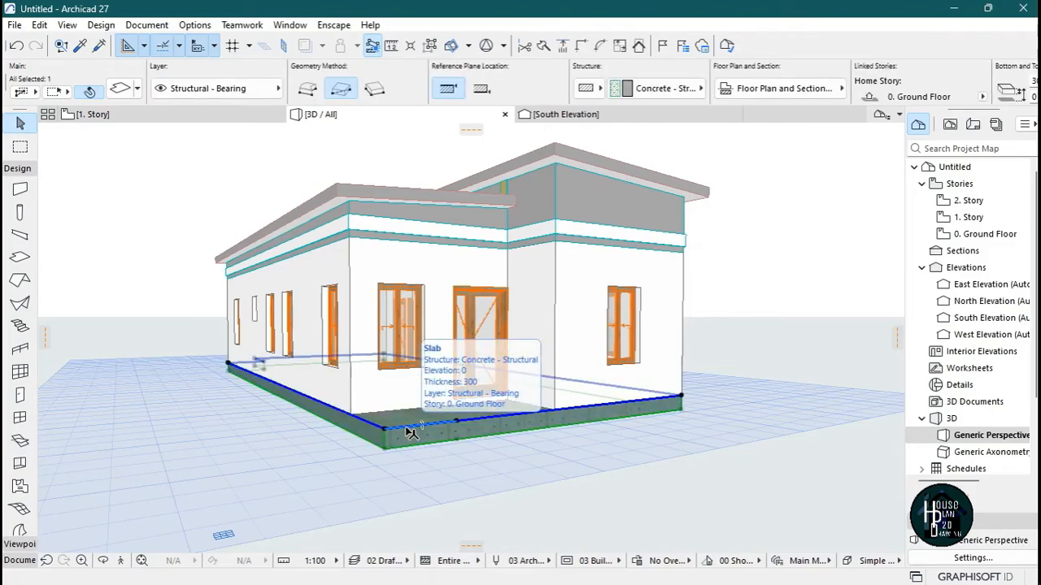
pyautogui.scroll(-4, 894, 90)
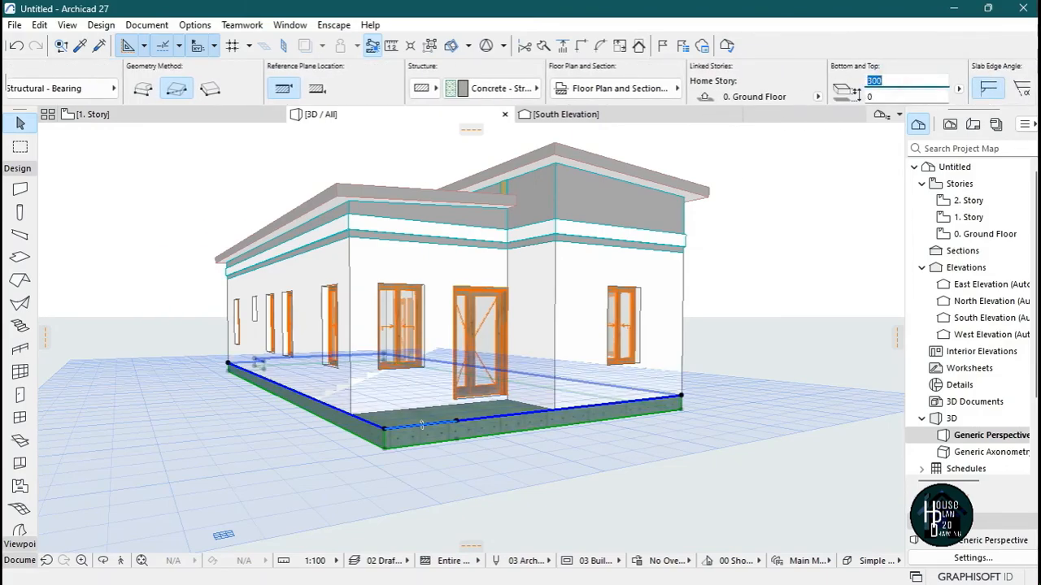
pyautogui.press('Return')
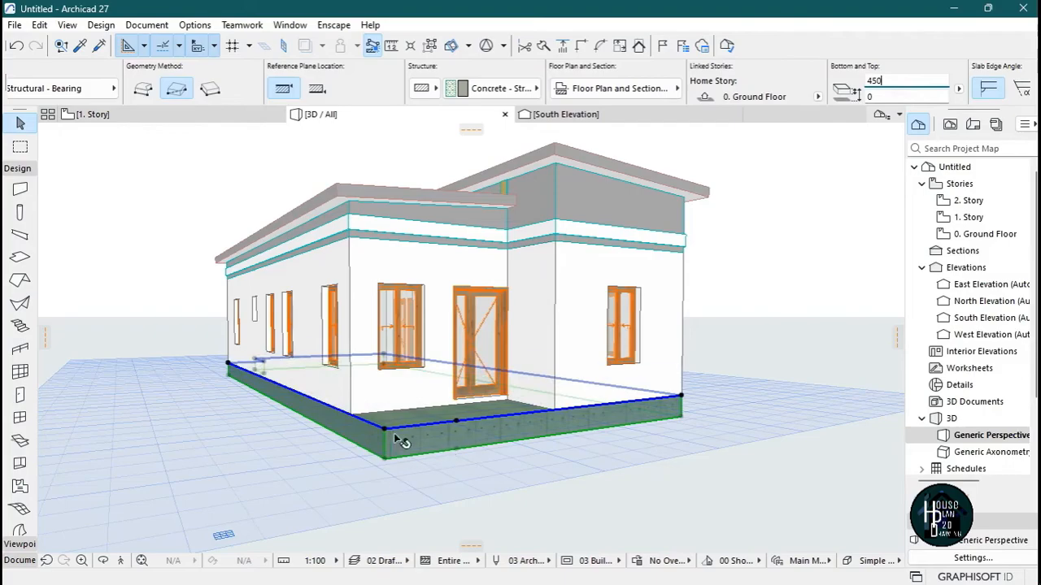
pyautogui.click(436, 475)
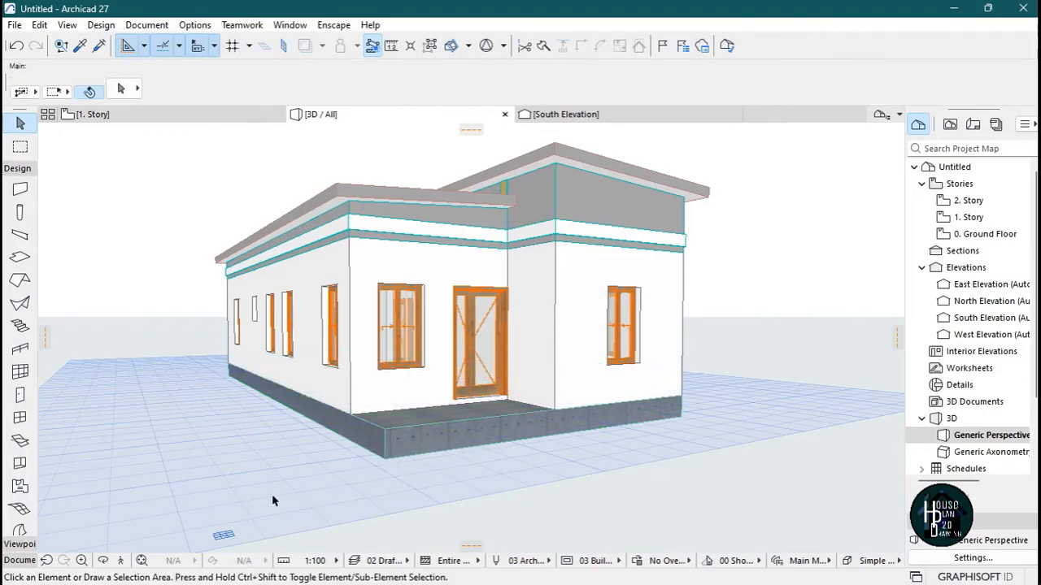
# Pick up the base slab's settings, draw a rectangular slab in front of the porch from its outer corner, and select it.
pyautogui.click(120, 560)
pyautogui.press('Up')
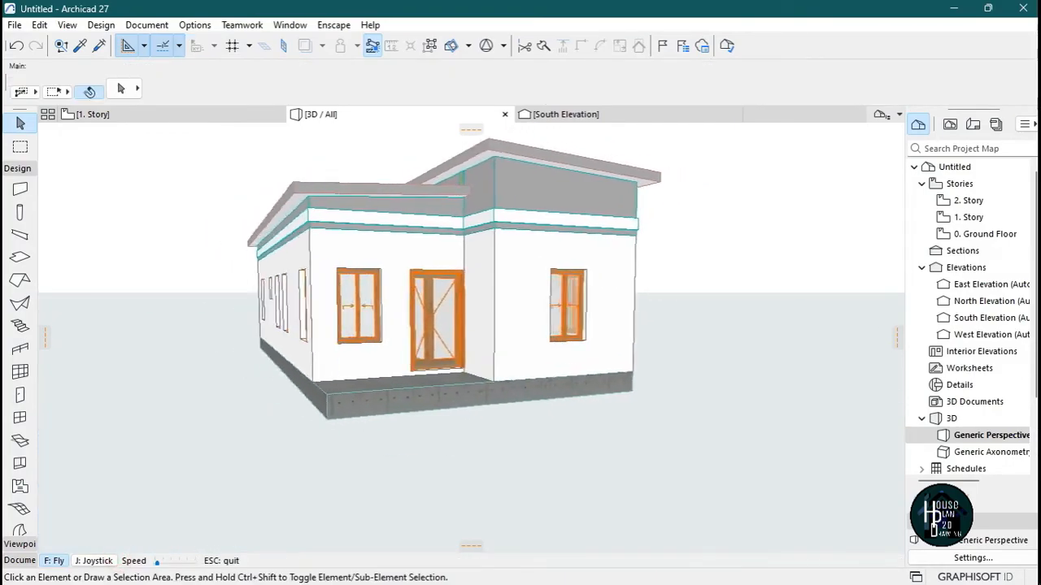
pyautogui.press('pageup')
pyautogui.press('Left')
pyautogui.press('Up')
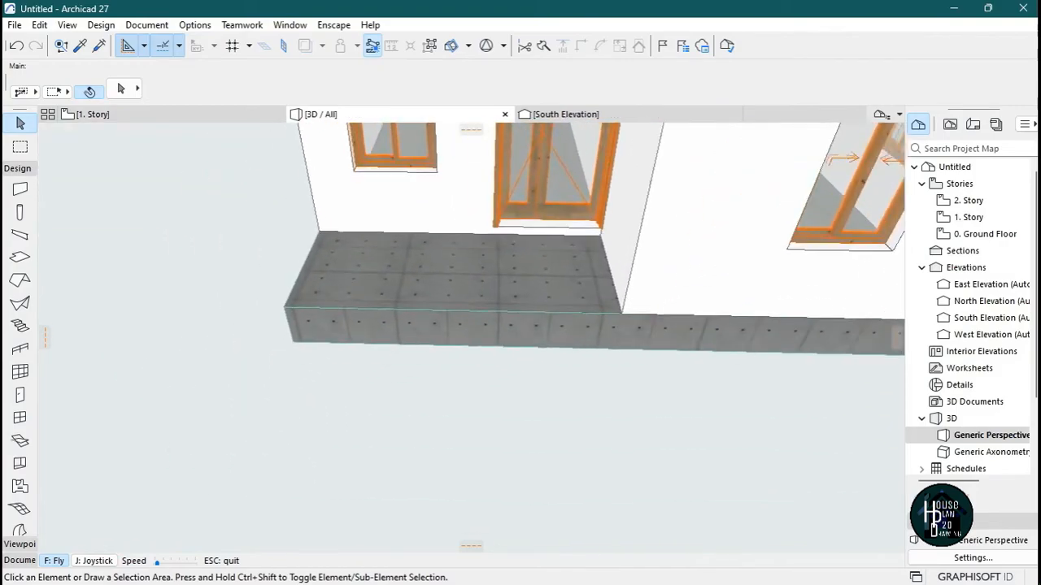
pyautogui.press('Down')
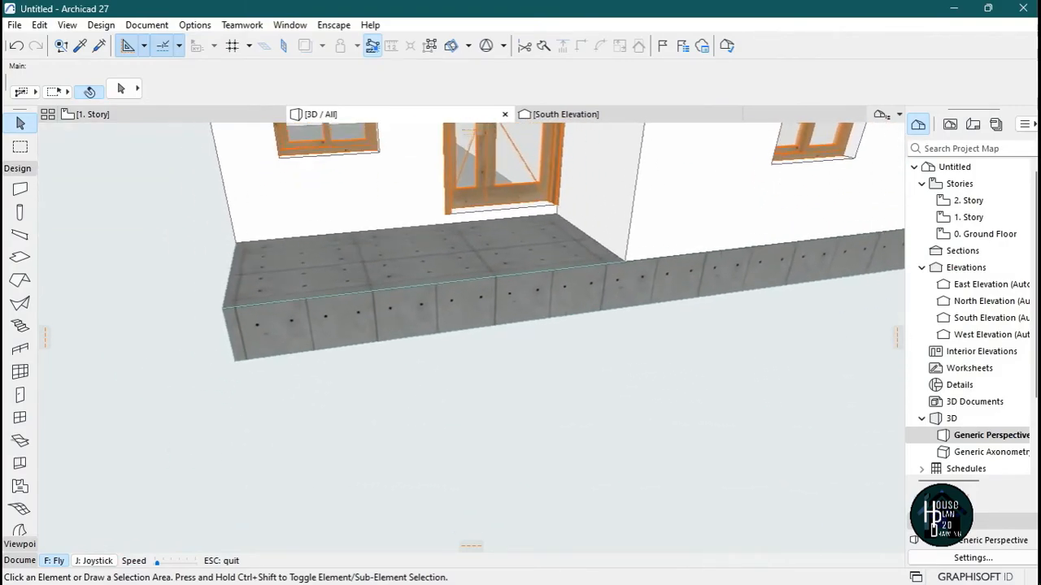
pyautogui.press('Escape')
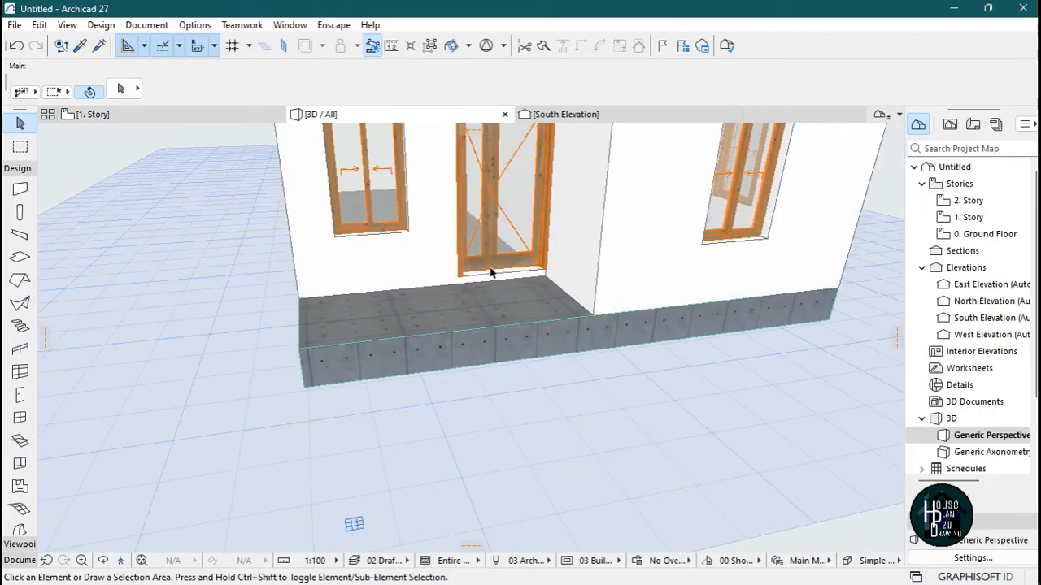
pyautogui.keyDown('alt'); pyautogui.click(495, 324); pyautogui.keyUp('alt')
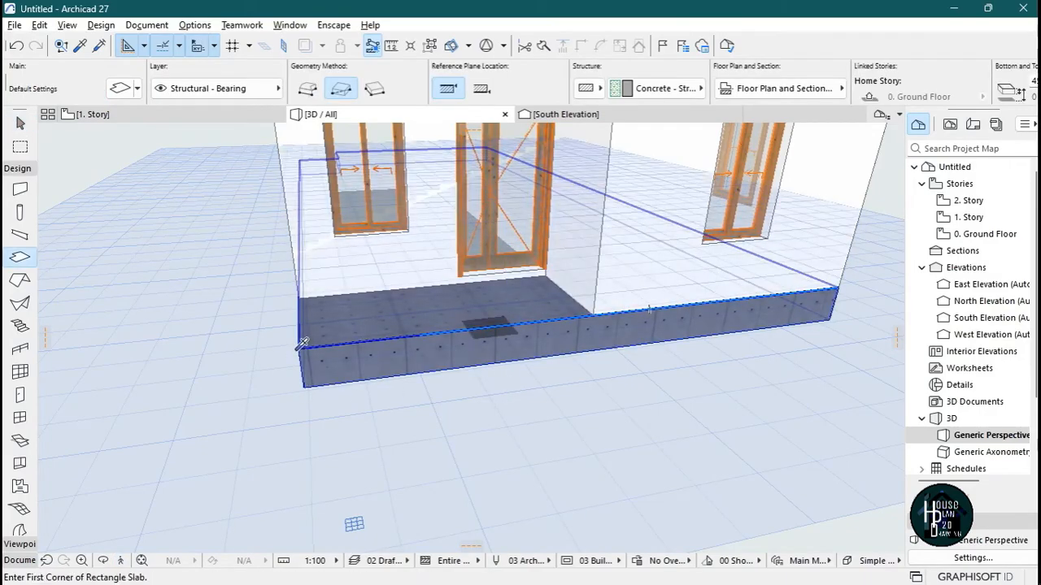
pyautogui.click(299, 348)
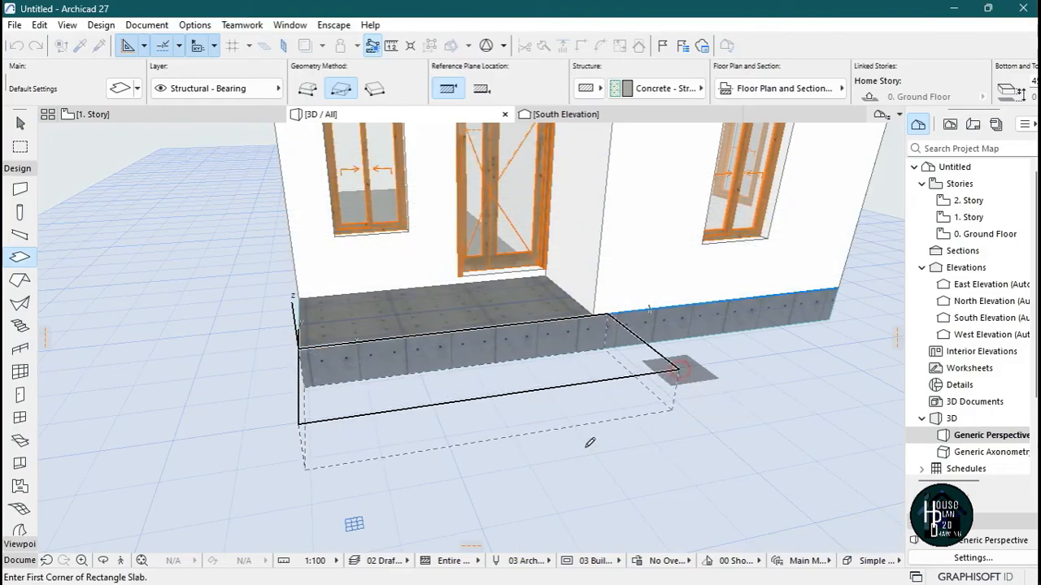
pyautogui.click(641, 399)
pyautogui.click(615, 388)
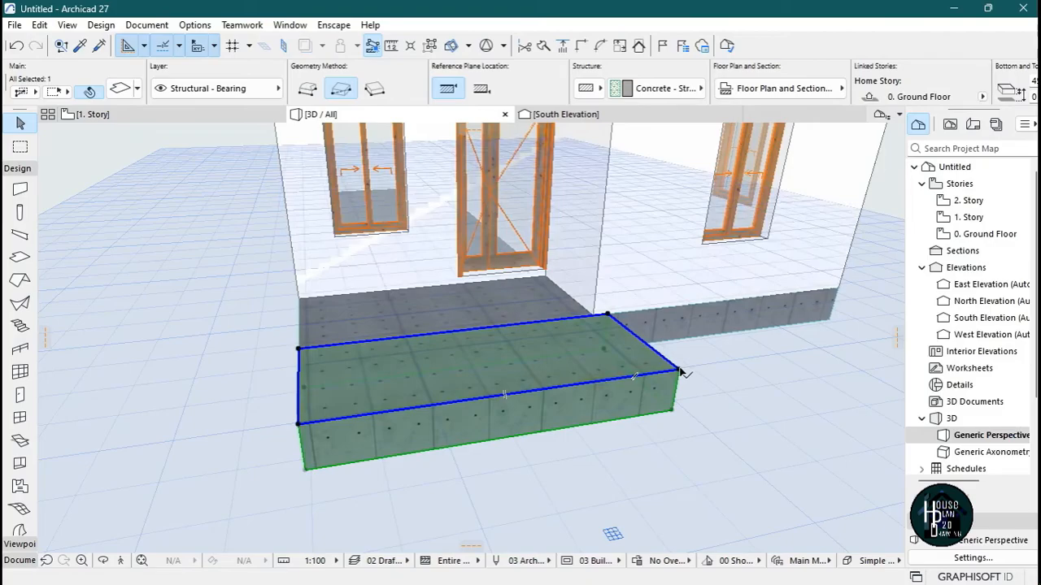
# Set the new front slab's thickness to 300 mm by lowering its top, keeping its bottom in place, and deselect it.
pyautogui.click(680, 370)
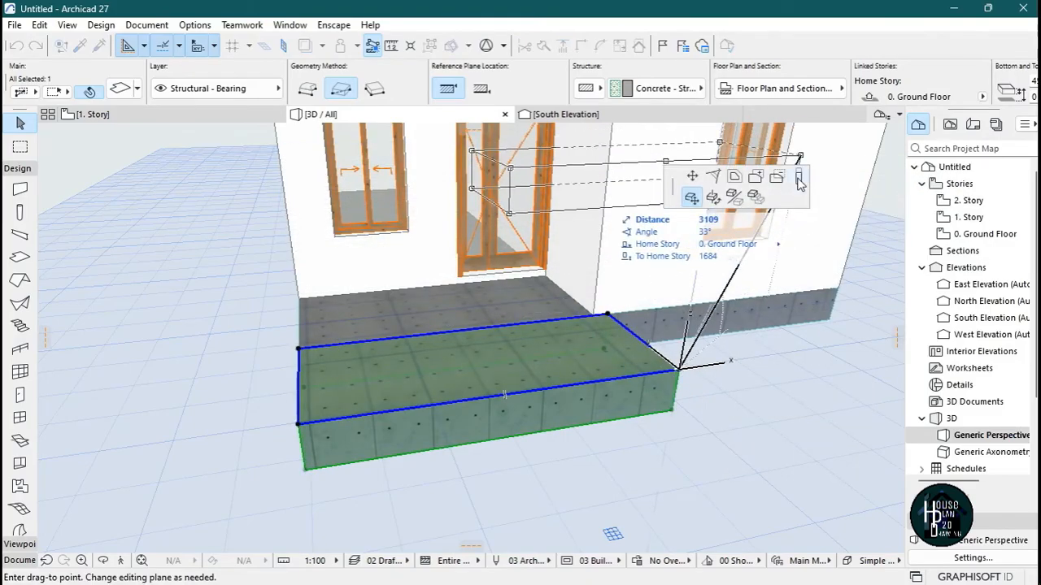
pyautogui.click(799, 180)
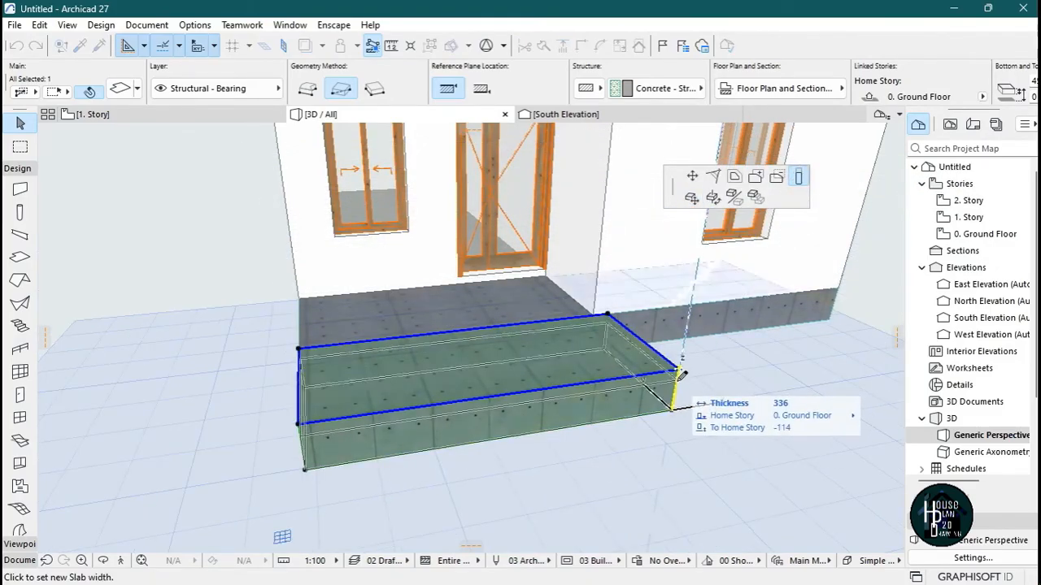
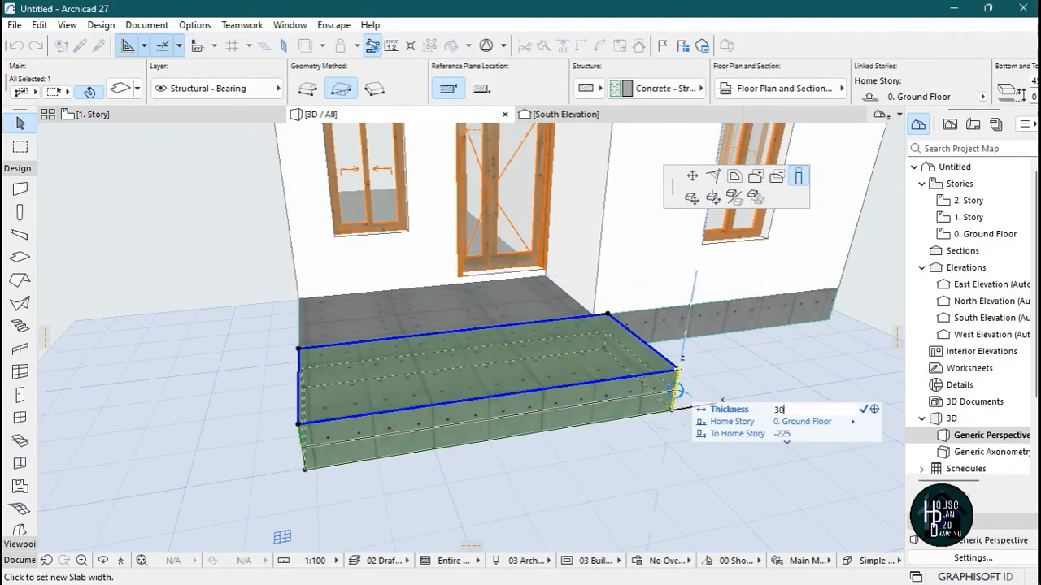
pyautogui.press('Return')
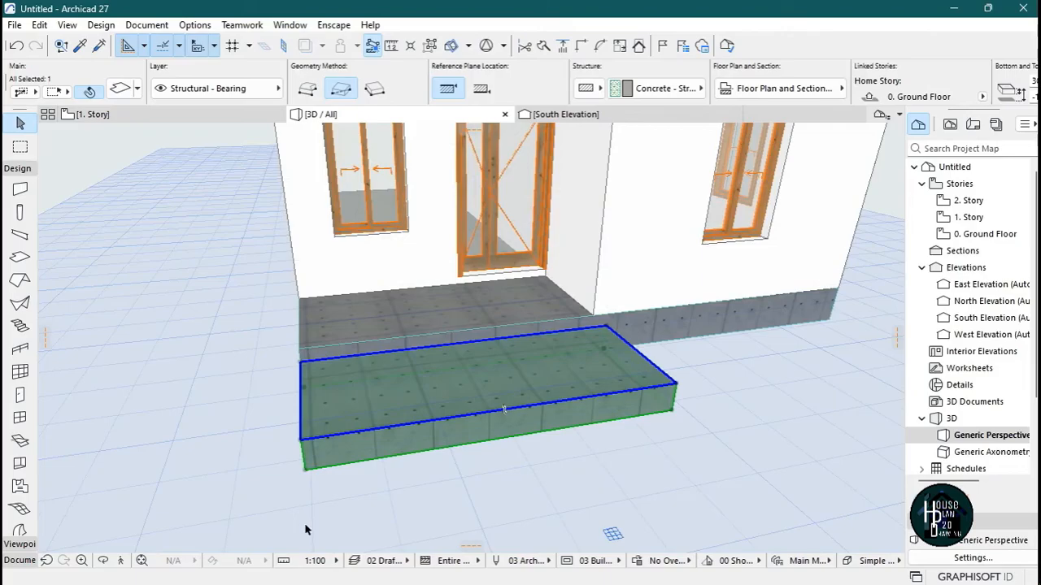
pyautogui.click(306, 530)
# Offset the step slab's outer edge toward the porch by 1150 mm and measure the remaining tread depth.
pyautogui.click(121, 561)
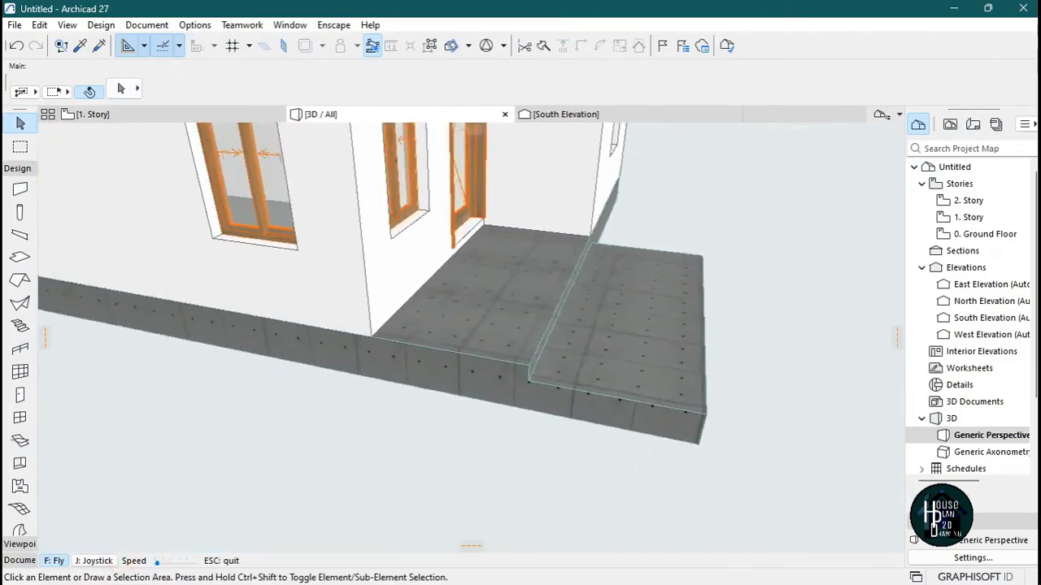
pyautogui.press('Escape')
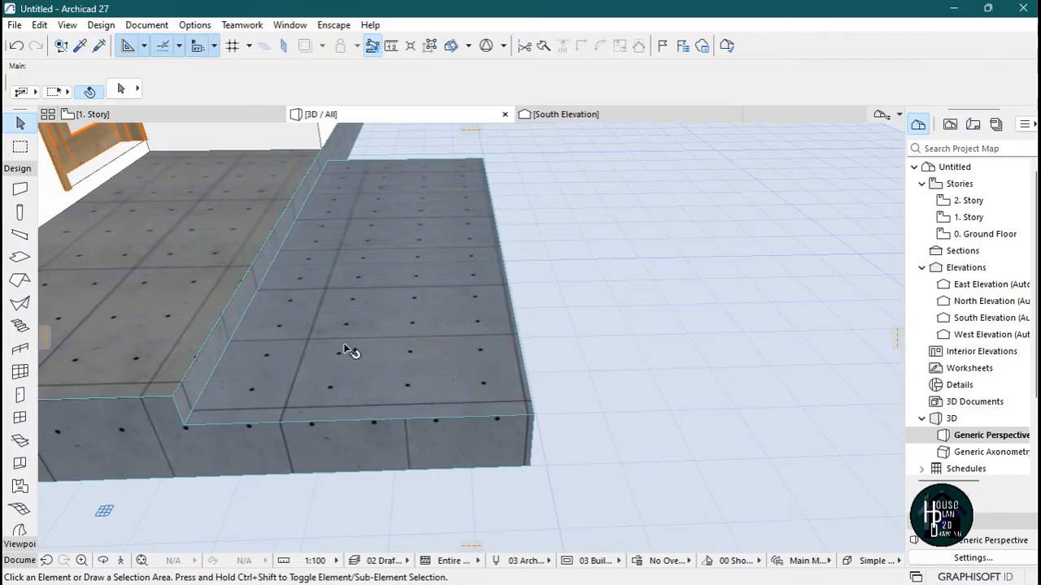
pyautogui.click(378, 315)
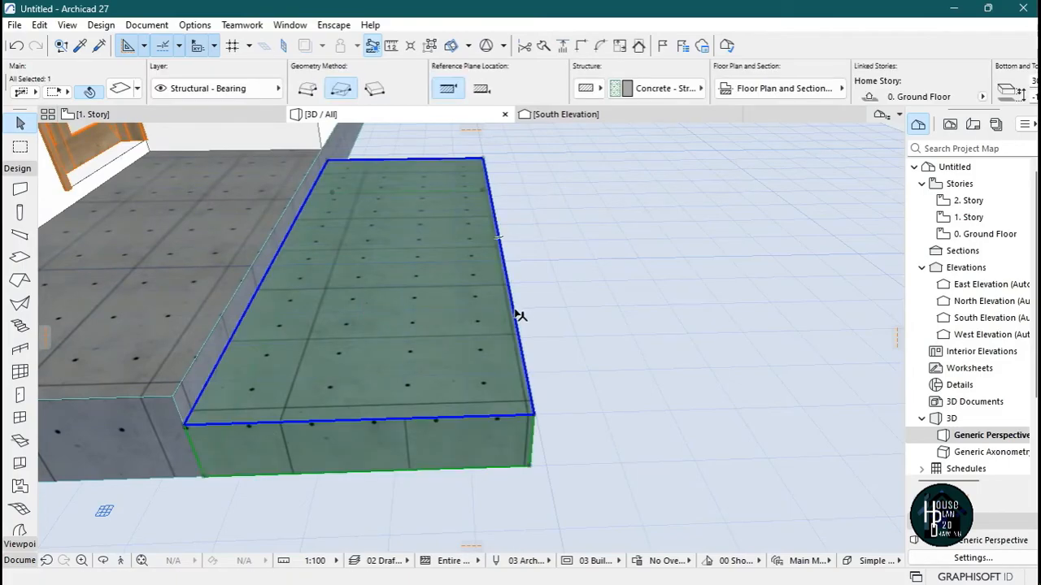
pyautogui.click(520, 315)
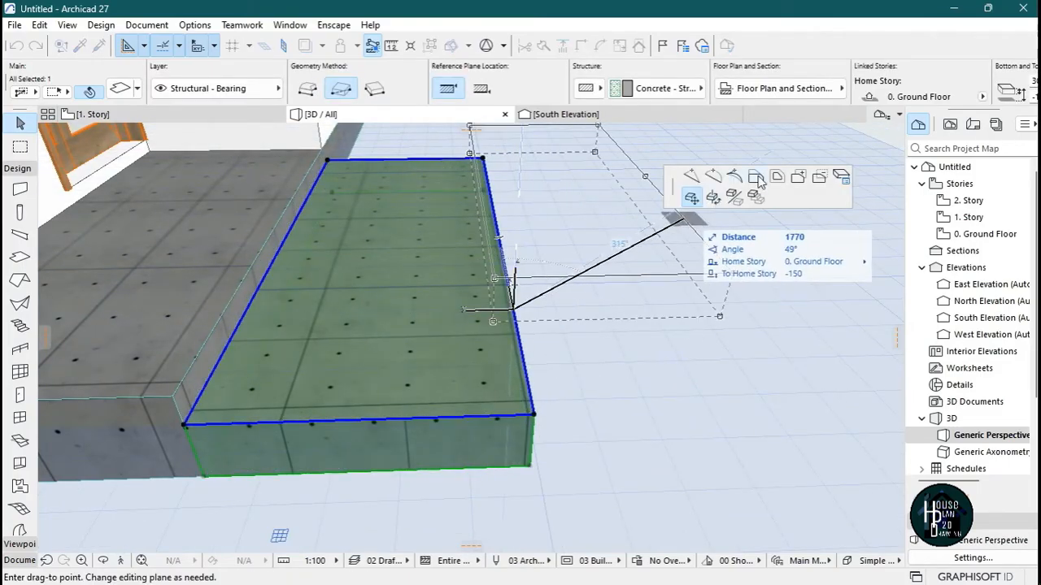
pyautogui.click(756, 178)
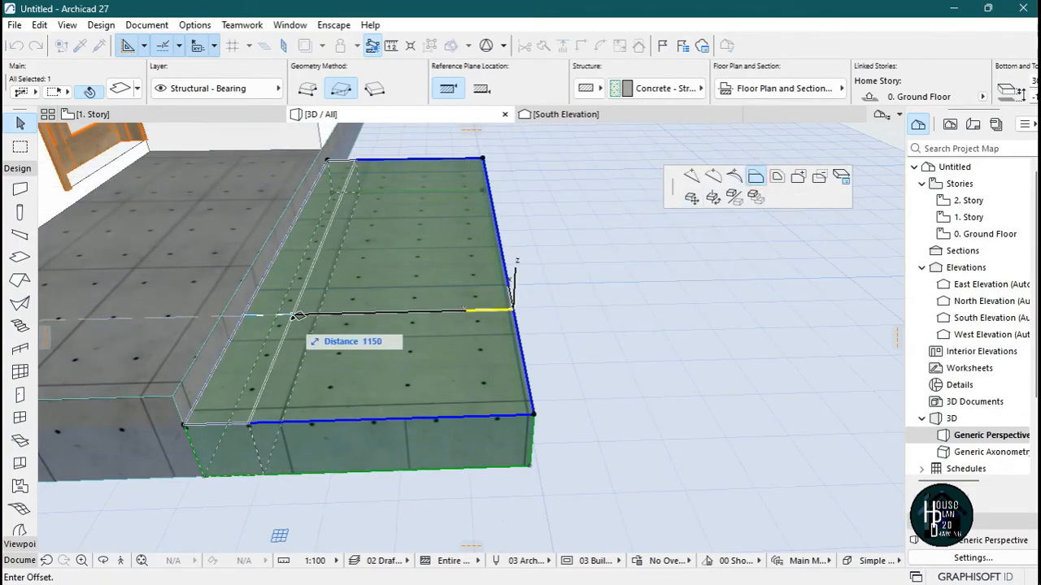
pyautogui.click(299, 315)
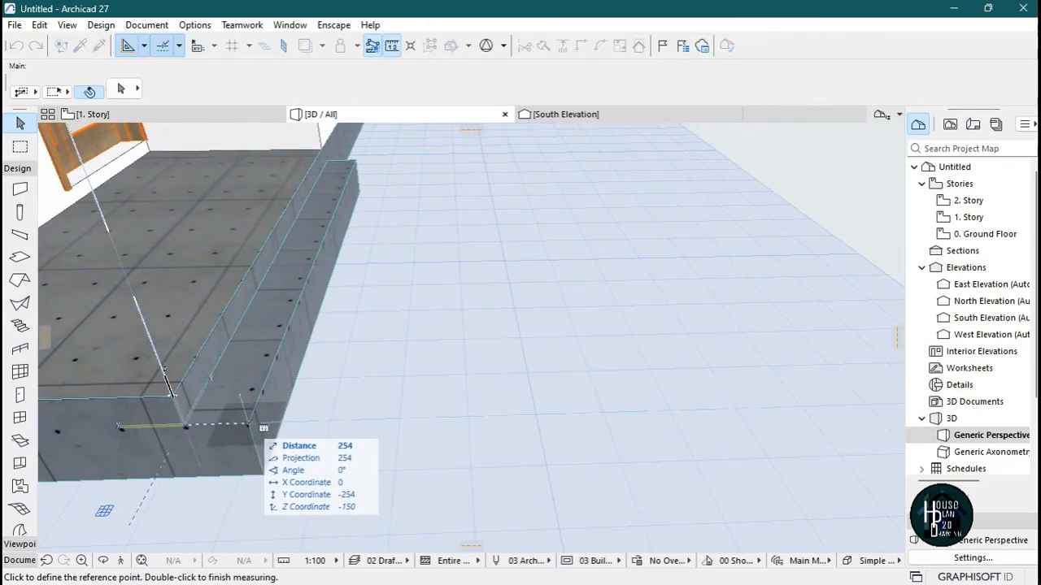
pyautogui.press('Escape')
# Offset the step's outer edge outward by about 49 mm and measure the tread depth again.
pyautogui.click(240, 398)
pyautogui.click(270, 372)
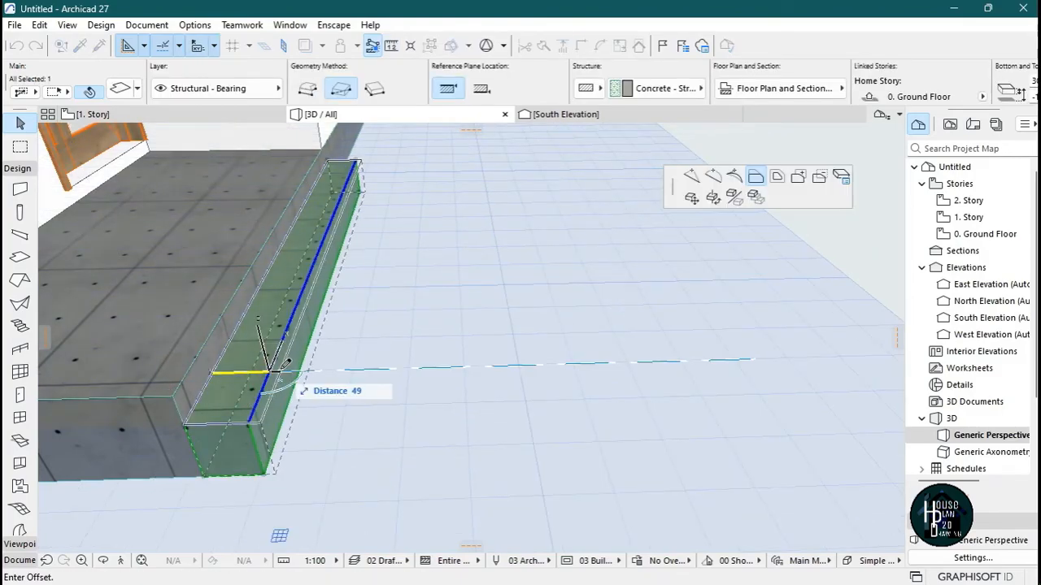
pyautogui.click(284, 365)
pyautogui.press('Escape')
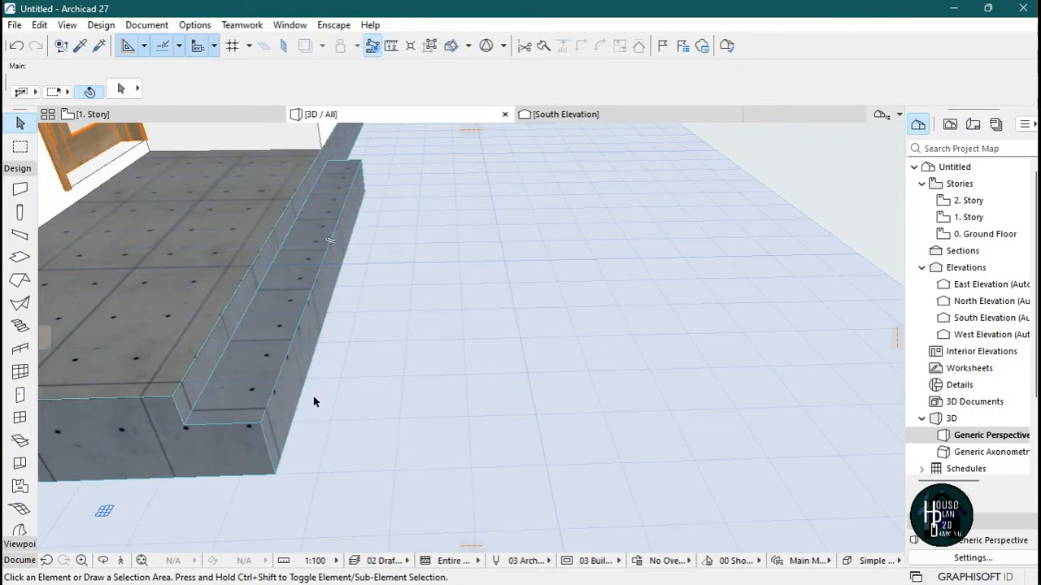
pyautogui.press('m')
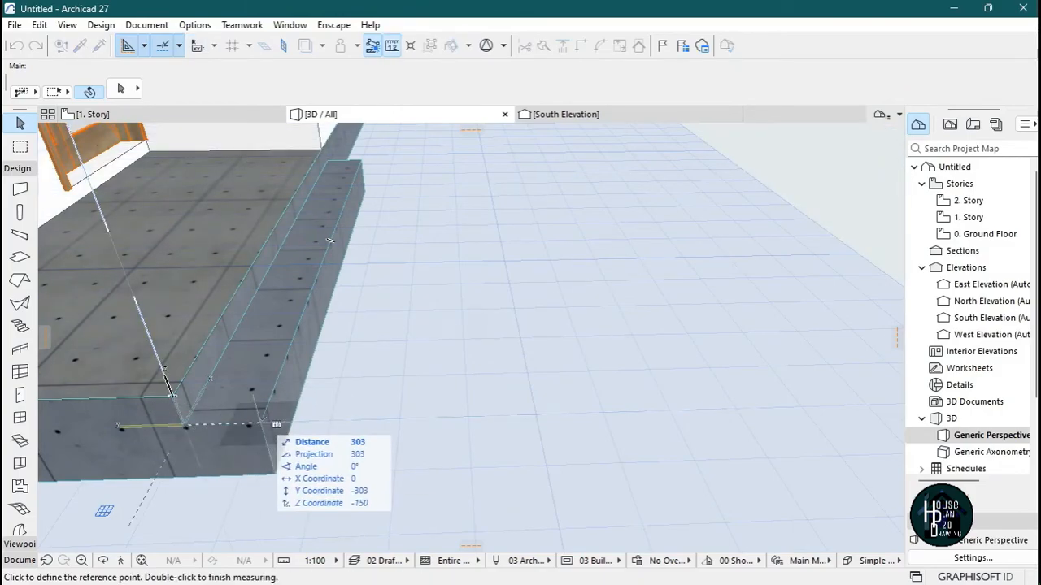
pyautogui.press('Escape')
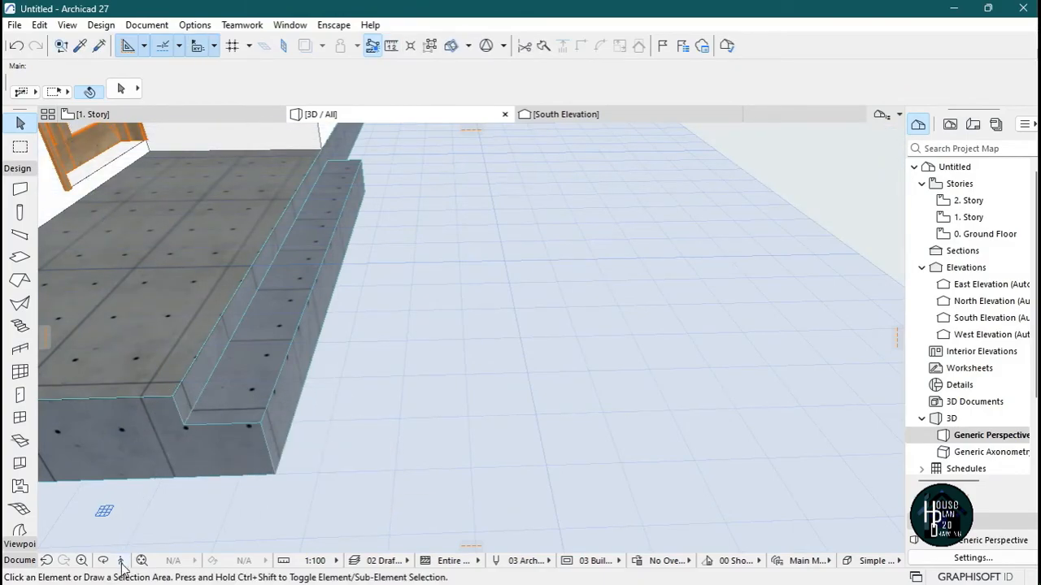
# Drag a copy of the step slab outward by one tread depth so it adjoins the first step's front edge.
pyautogui.click(120, 560)
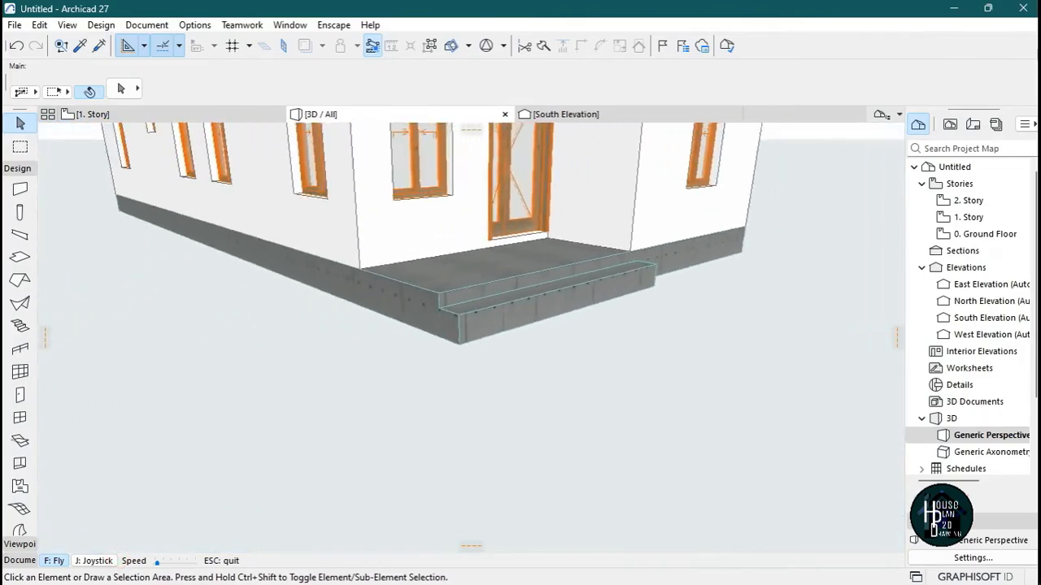
pyautogui.press('Escape')
pyautogui.click(398, 310)
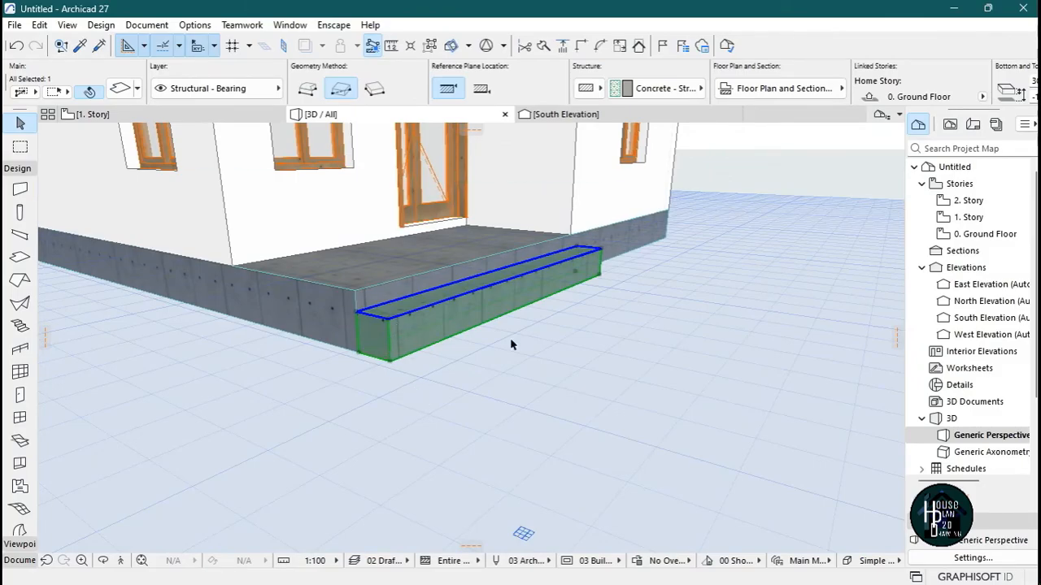
pyautogui.rightClick(383, 330)
pyautogui.moveTo(457, 282)
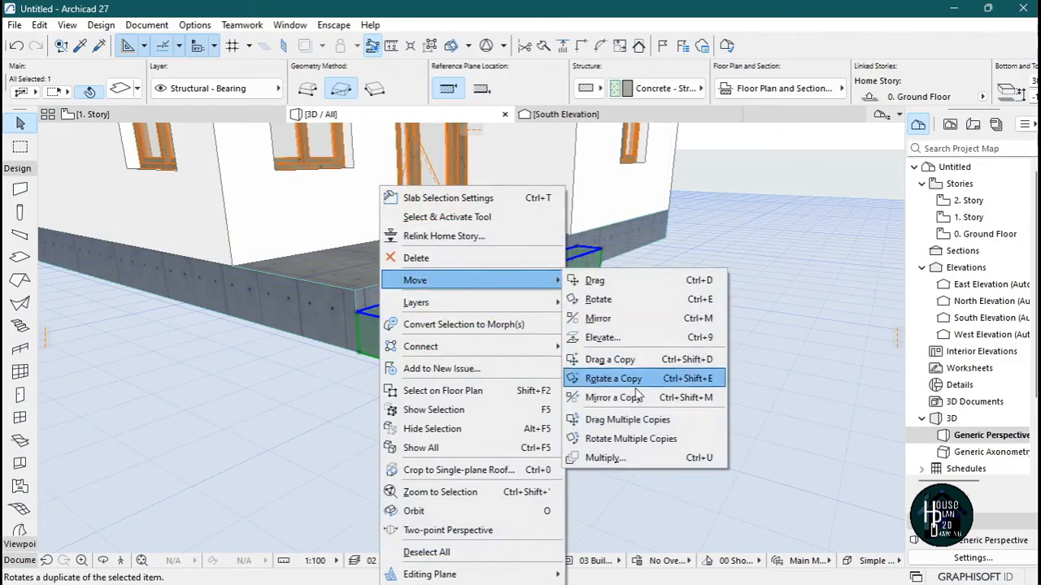
pyautogui.click(635, 360)
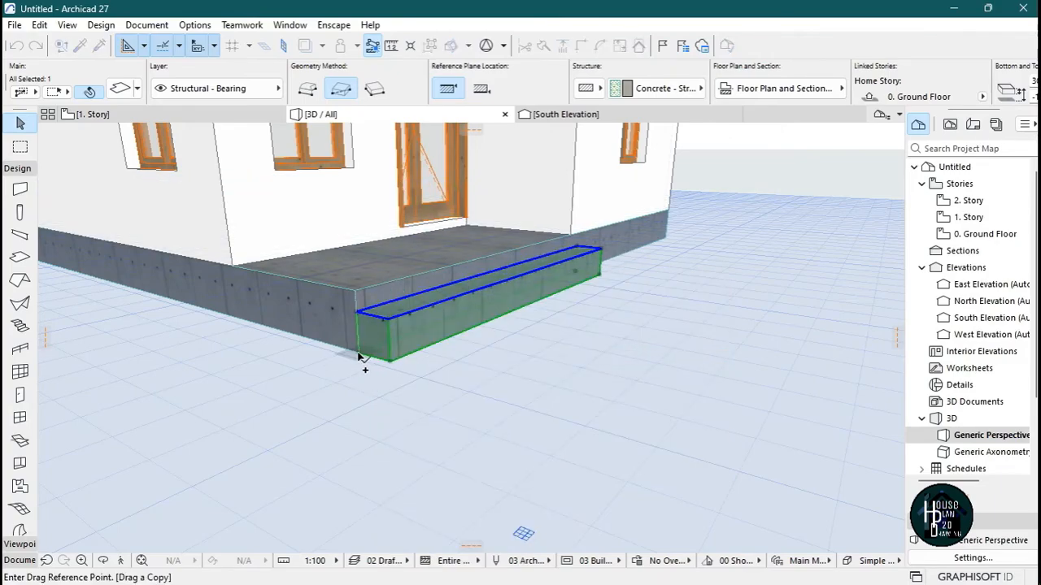
pyautogui.click(364, 355)
pyautogui.click(393, 366)
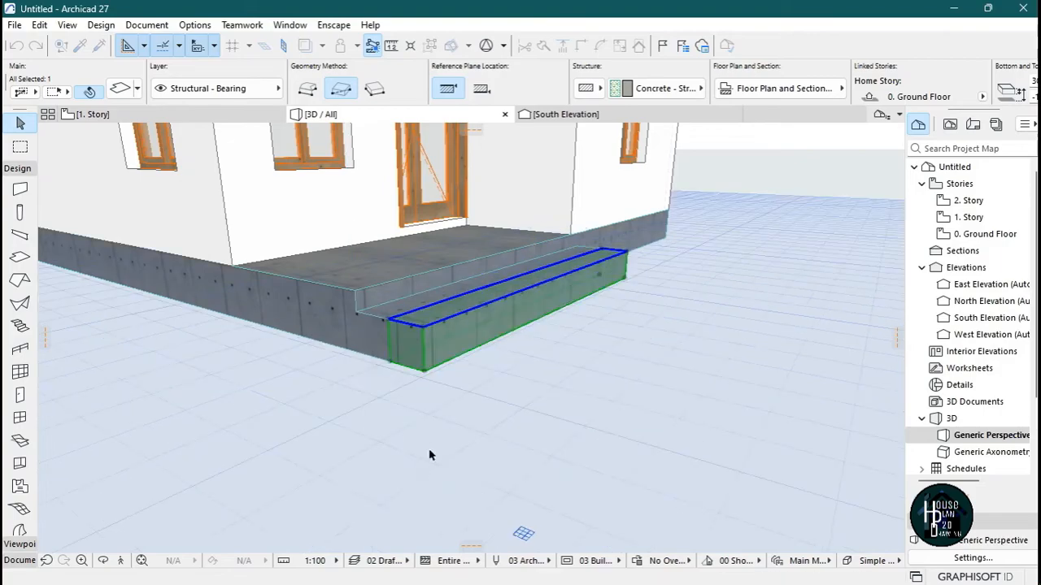
# Lower the top of the copied outer step to a thickness of 150 mm and deselect it.
pyautogui.click(424, 329)
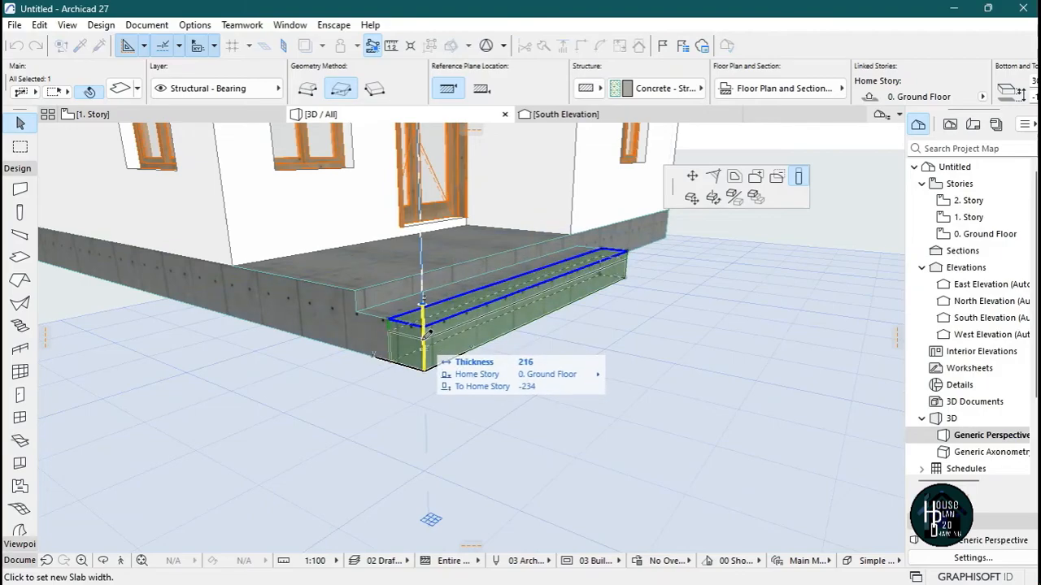
pyautogui.click(425, 349)
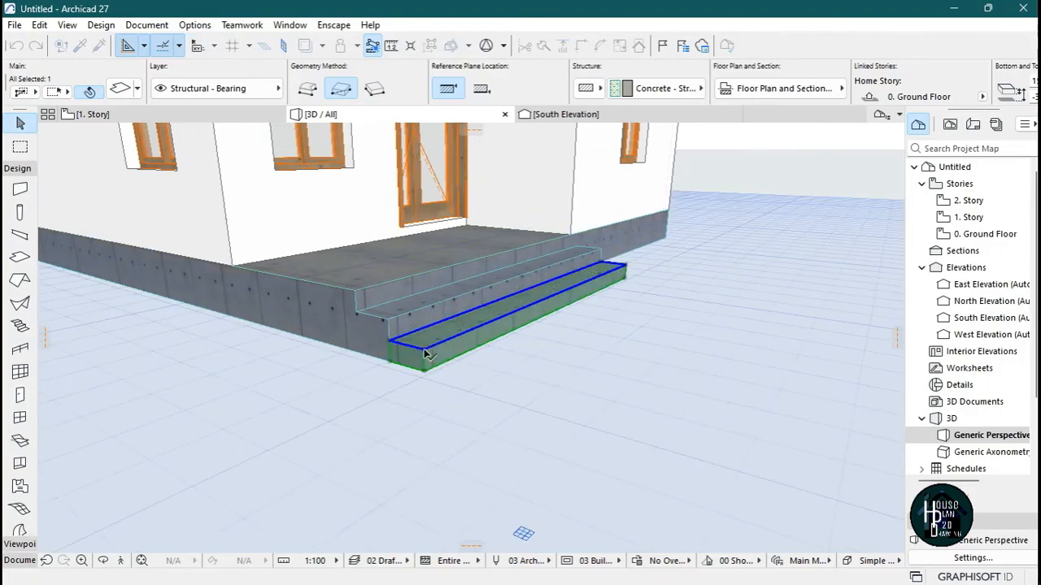
pyautogui.click(485, 375)
pyautogui.click(119, 561)
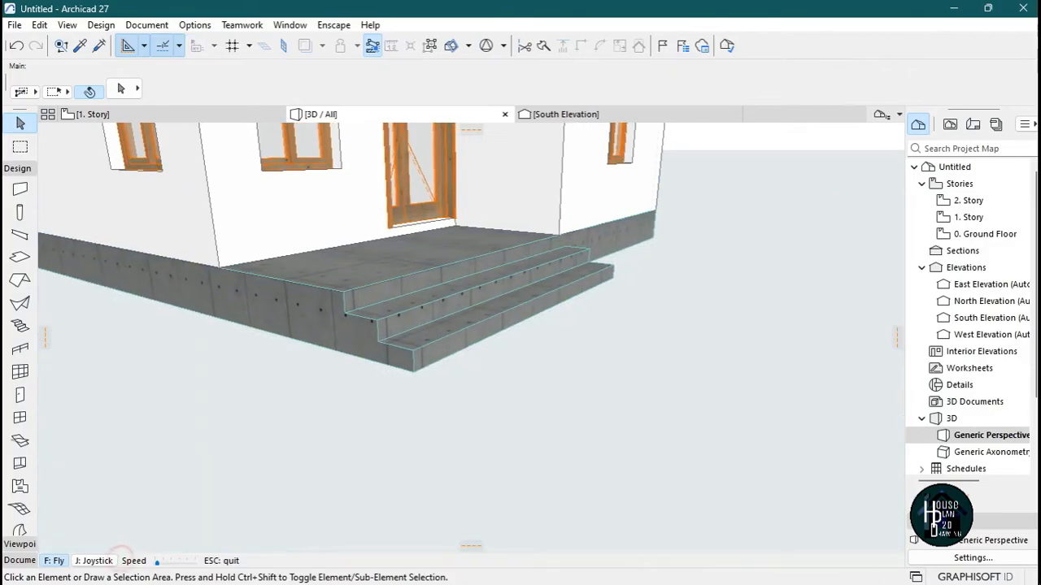
# Override the side surfaces of all three base and step slabs with Paint - Titanium White and deselect them.
pyautogui.press('Down')
pyautogui.press('Down')
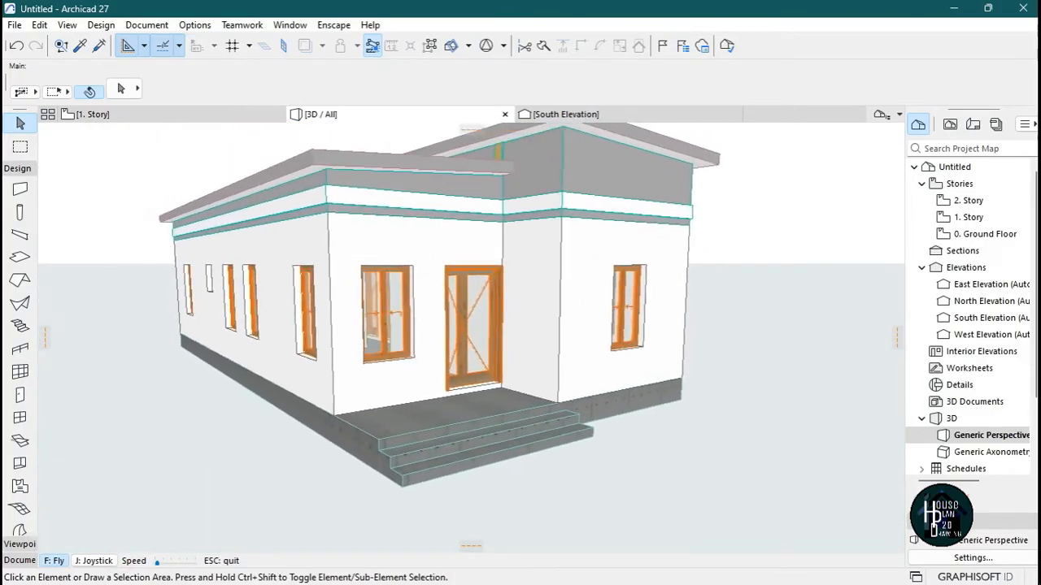
pyautogui.press('Escape')
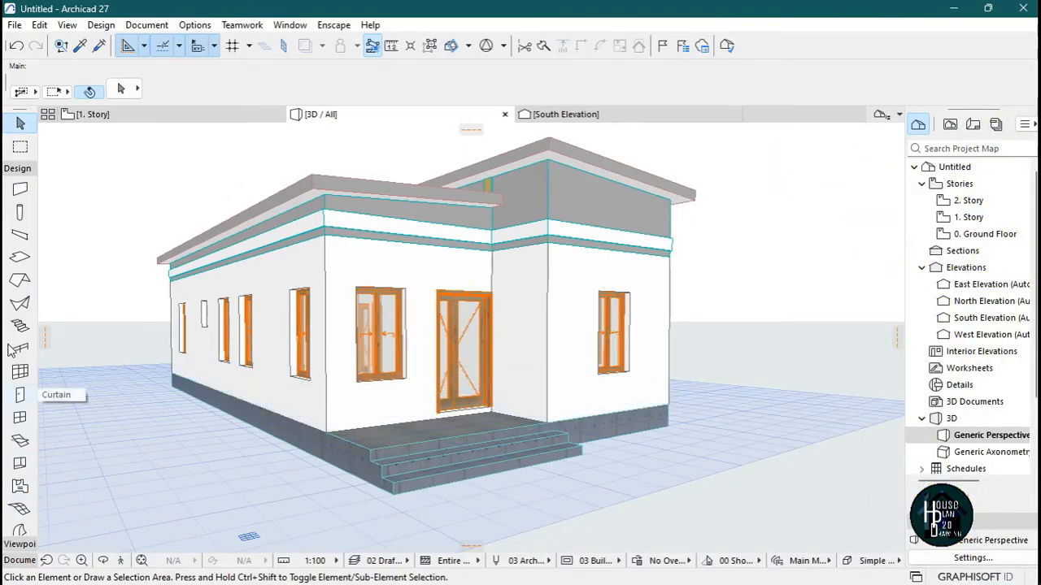
pyautogui.click(21, 256)
pyautogui.hotkey('ctrl', 'a')
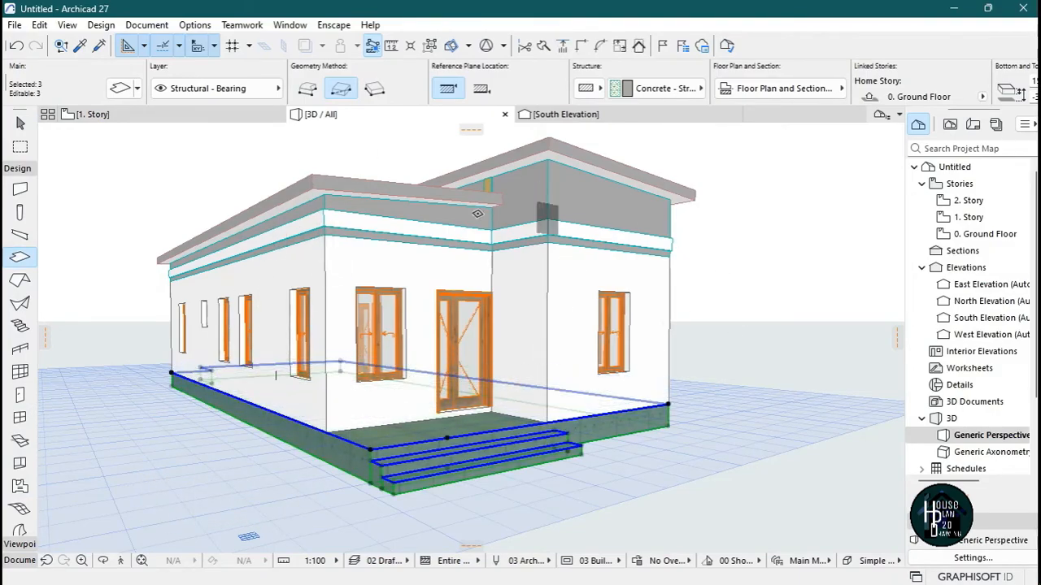
pyautogui.hotkey('ctrl', 't')
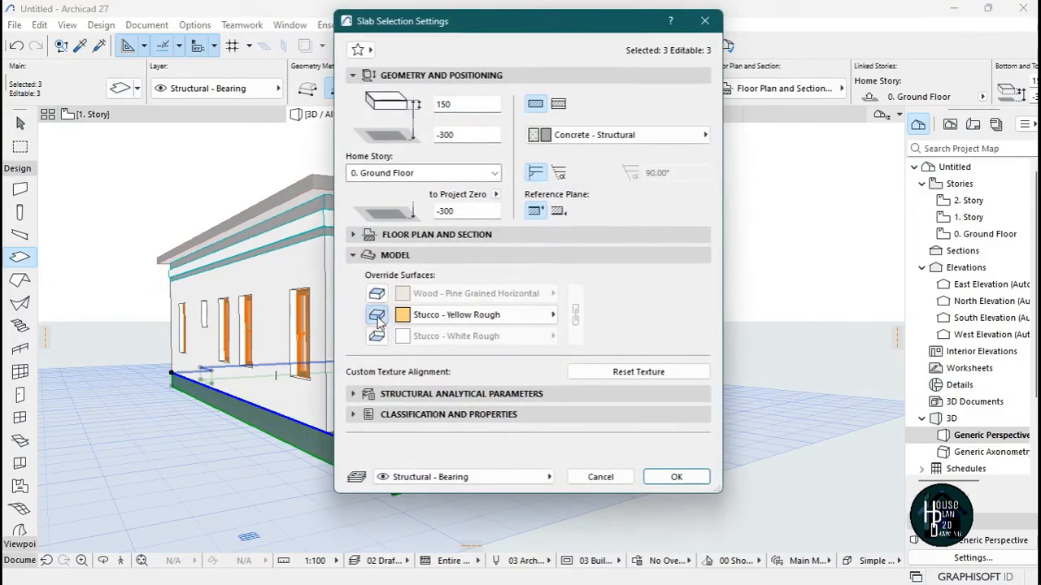
pyautogui.click(472, 315)
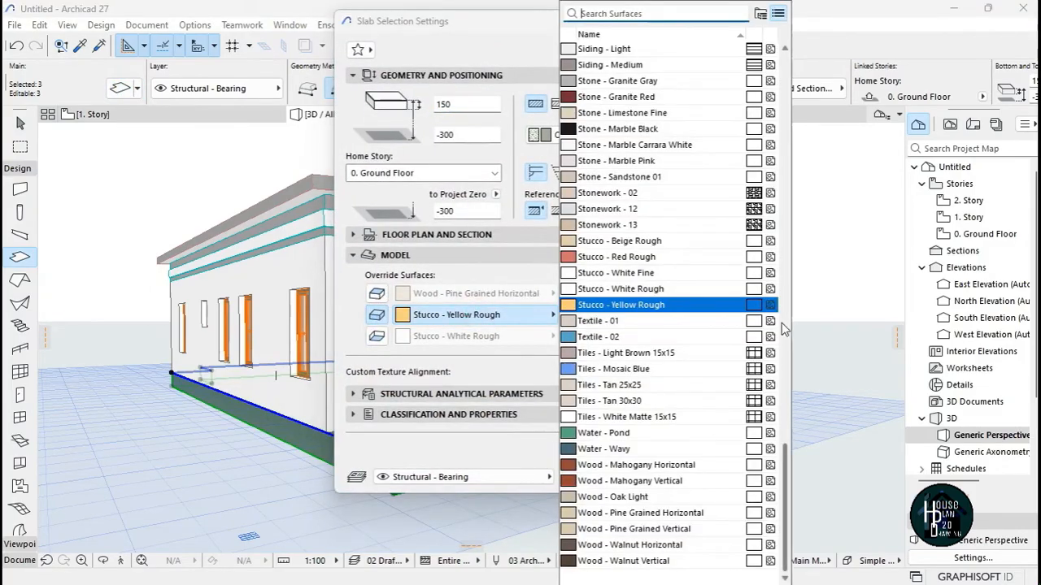
pyautogui.scroll(6, 650, 268)
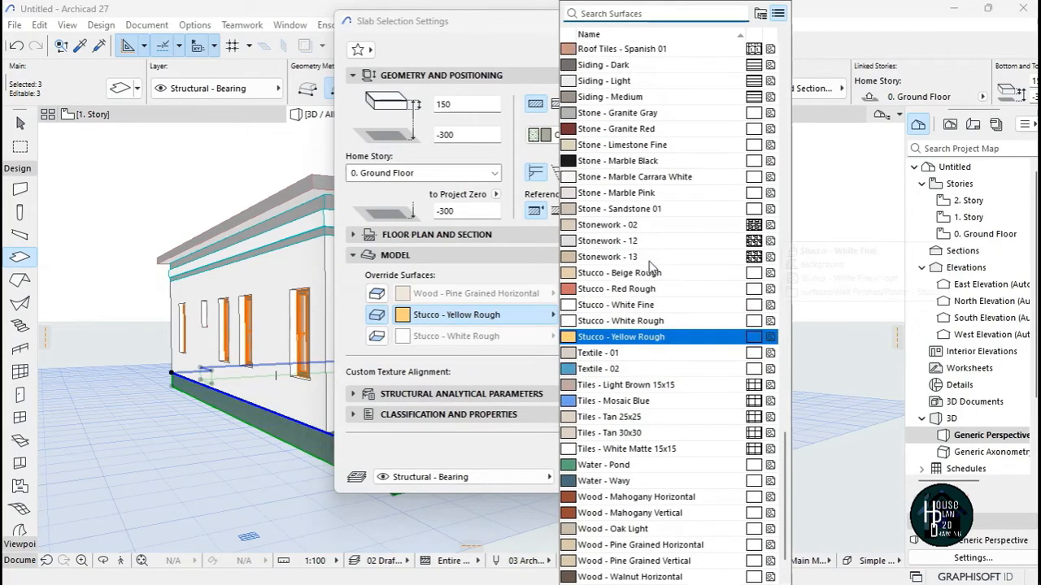
pyautogui.scroll(10, 650, 268)
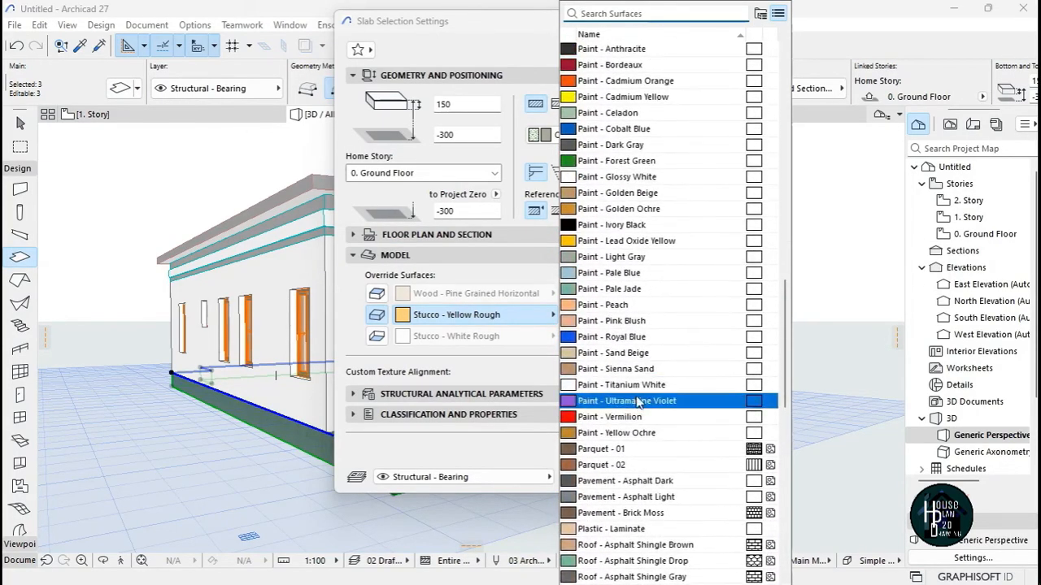
pyautogui.click(639, 391)
pyautogui.click(677, 478)
pyautogui.click(562, 500)
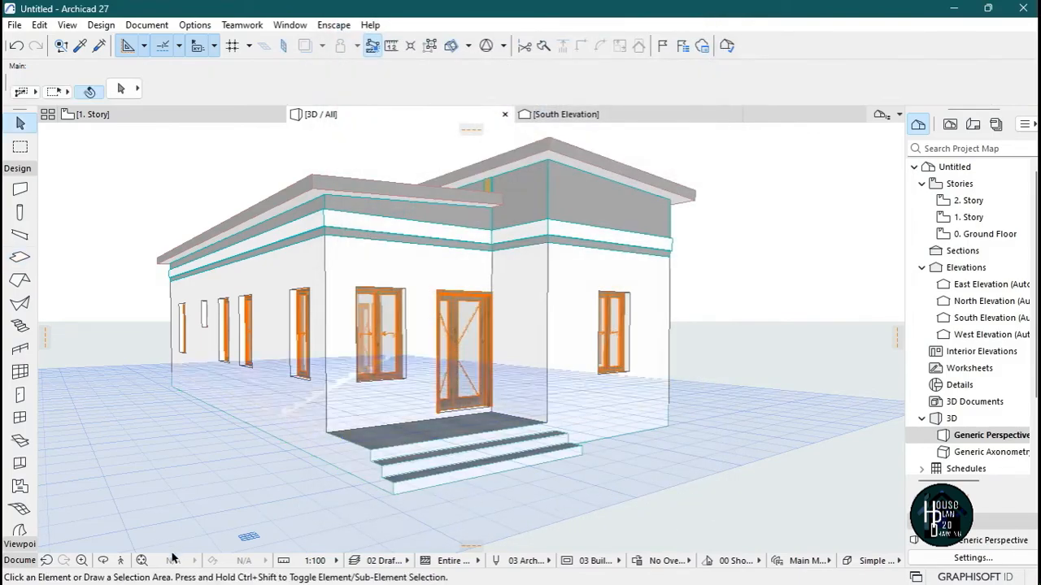
# Examine the repainted slab edges and compare them with the porch, canopy and steps of the Vertex Manor reference model in ARCHICAD 25.
pyautogui.click(122, 561)
pyautogui.press('Down')
pyautogui.press('Right')
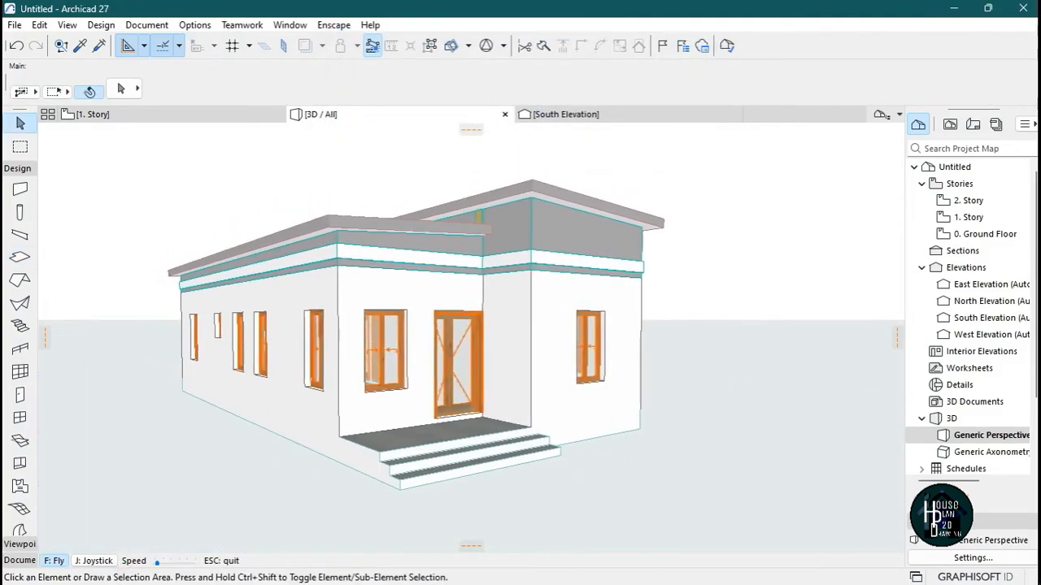
pyautogui.press('Up')
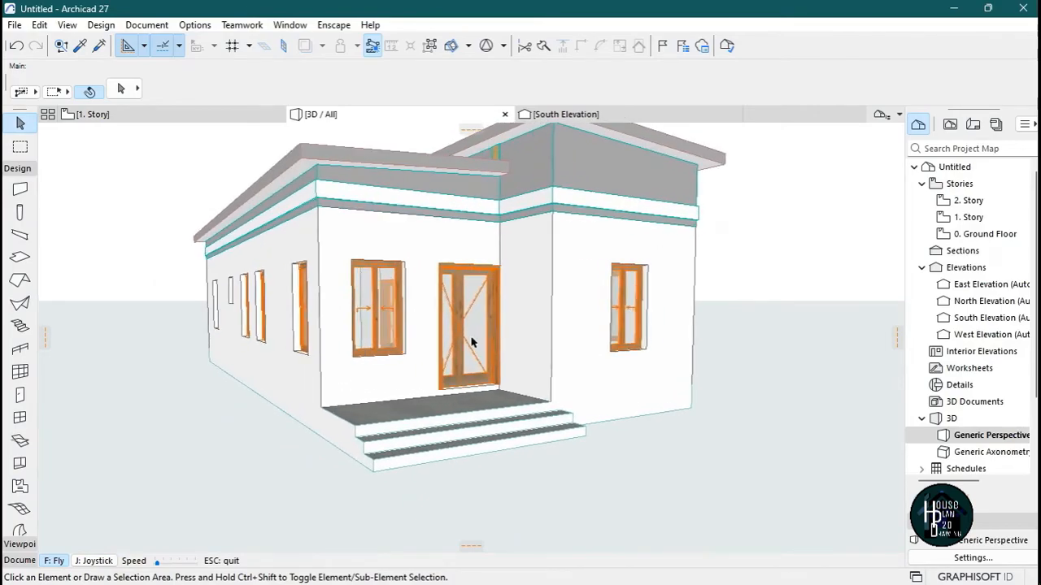
pyautogui.press('Escape')
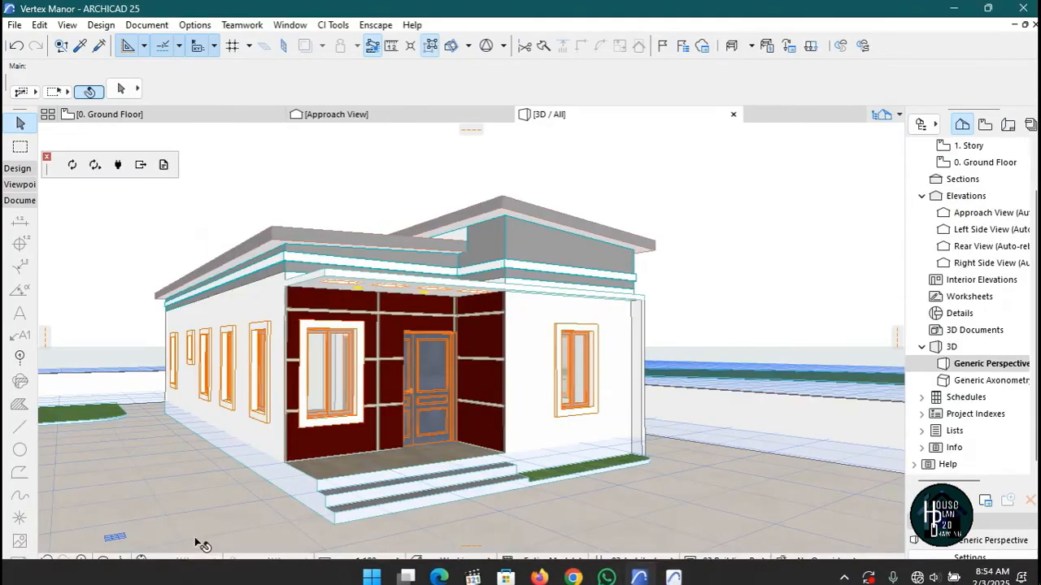
pyautogui.click(126, 561)
pyautogui.press('Up')
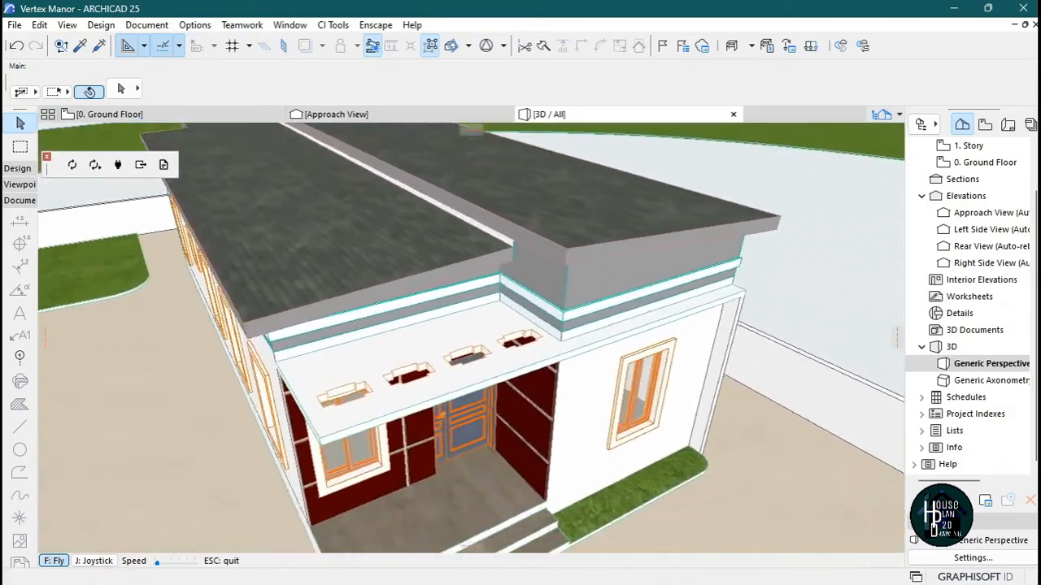
pyautogui.press('Escape')
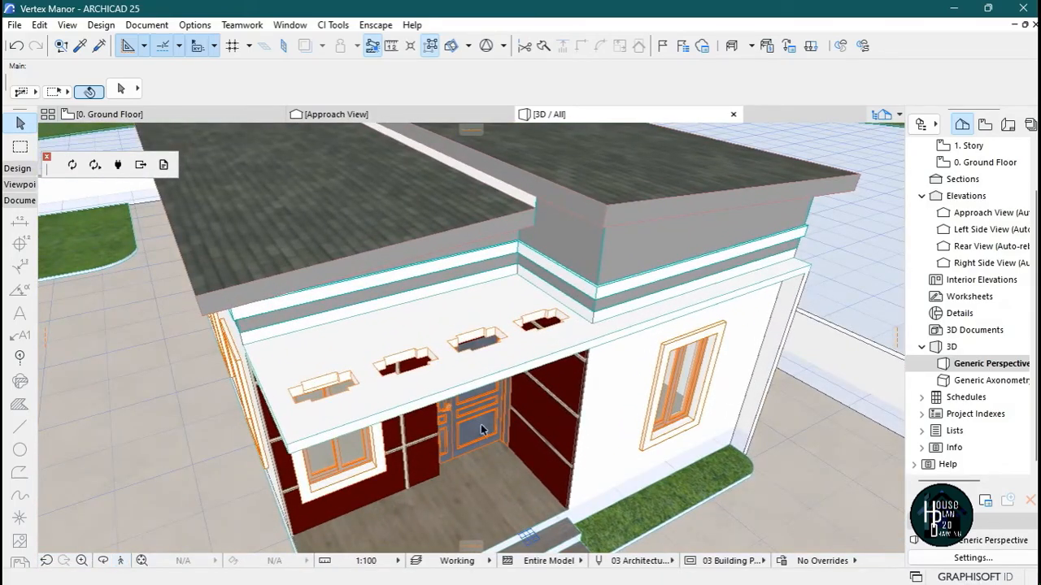
pyautogui.click(122, 563)
pyautogui.press('Down')
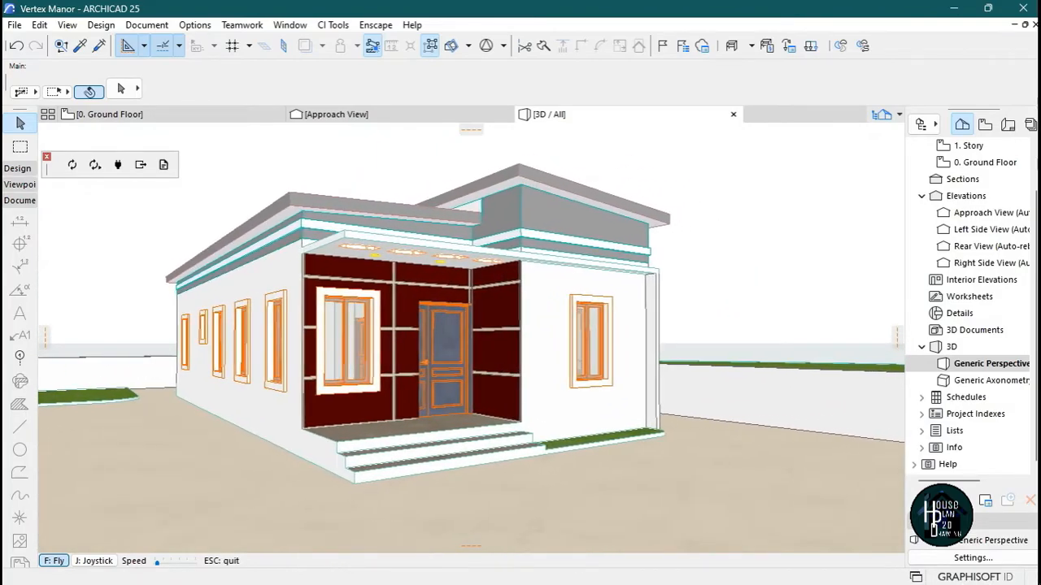
pyautogui.press('Escape')
pyautogui.click(674, 569)
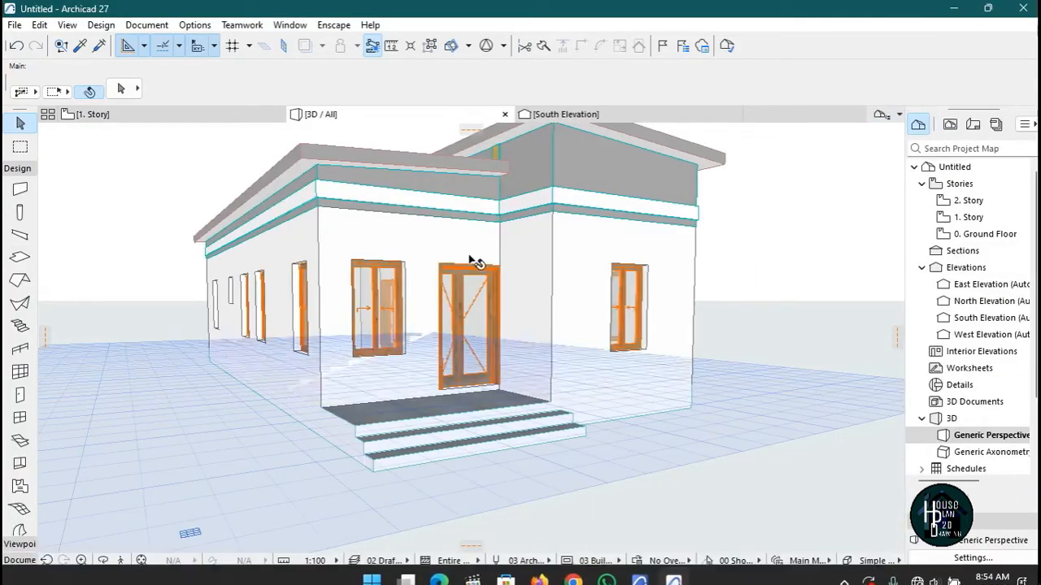
# Pick up the base slab's settings at the porch for drawing a new rectangular slab.
pyautogui.click(122, 561)
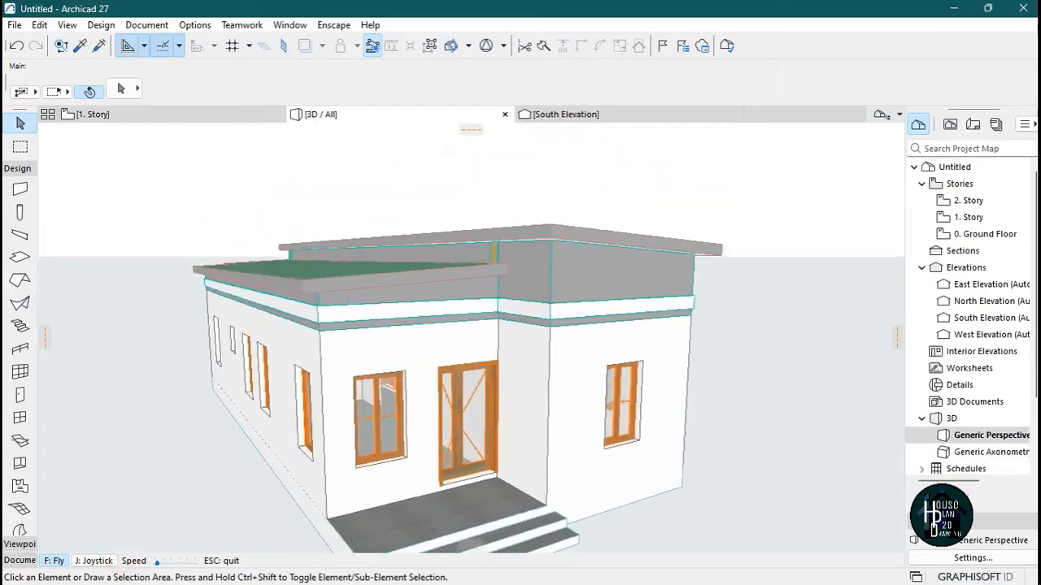
pyautogui.press('Up')
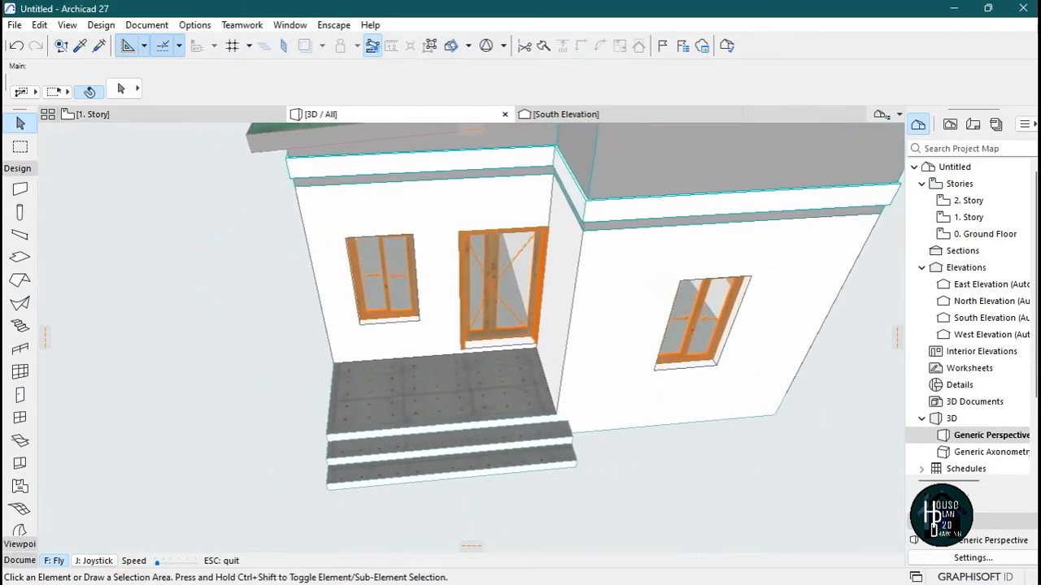
pyautogui.press('Left')
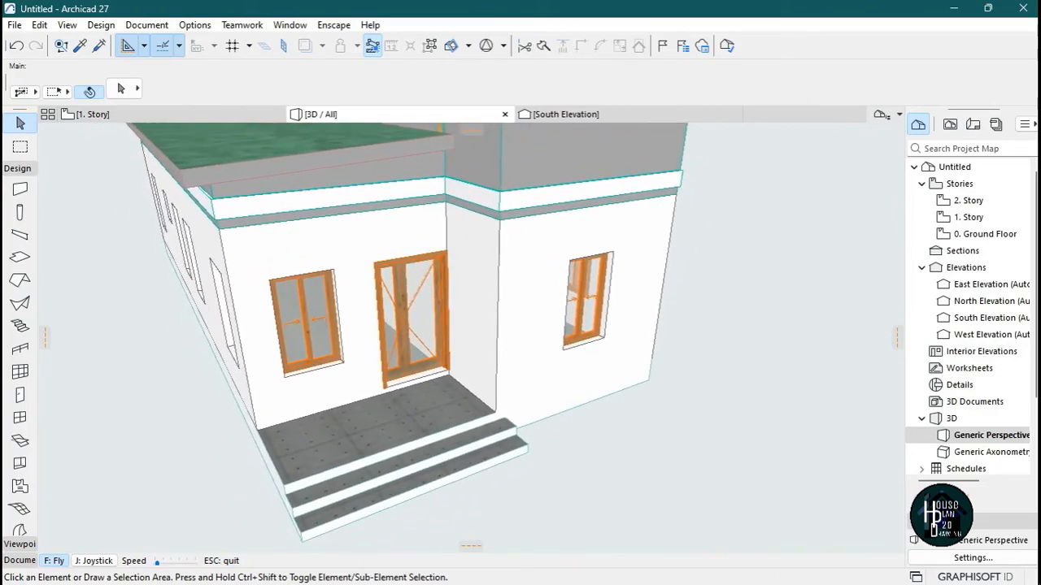
pyautogui.press('Escape')
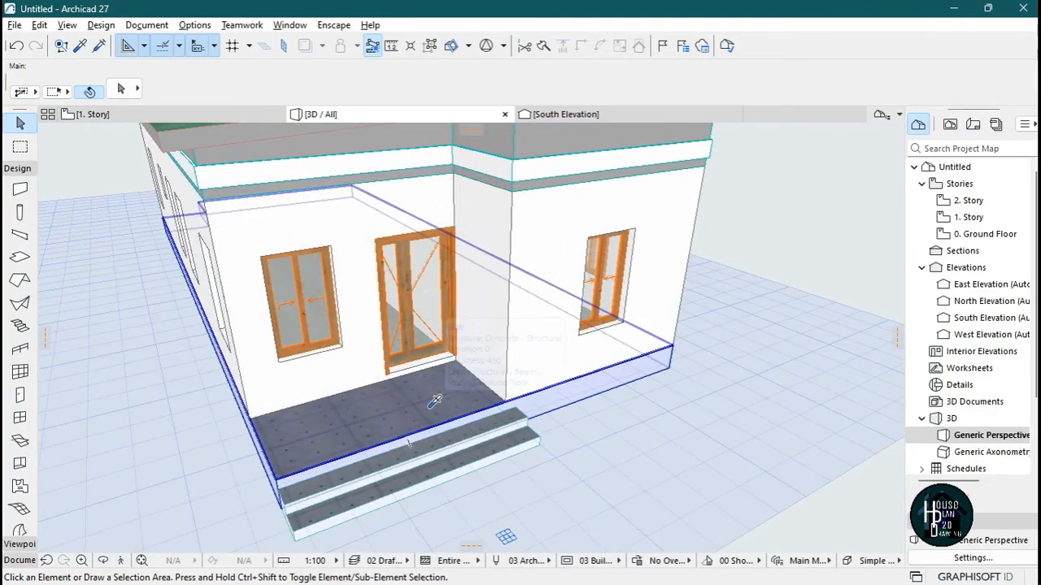
pyautogui.keyDown('alt'); pyautogui.click(429, 407); pyautogui.keyUp('alt')
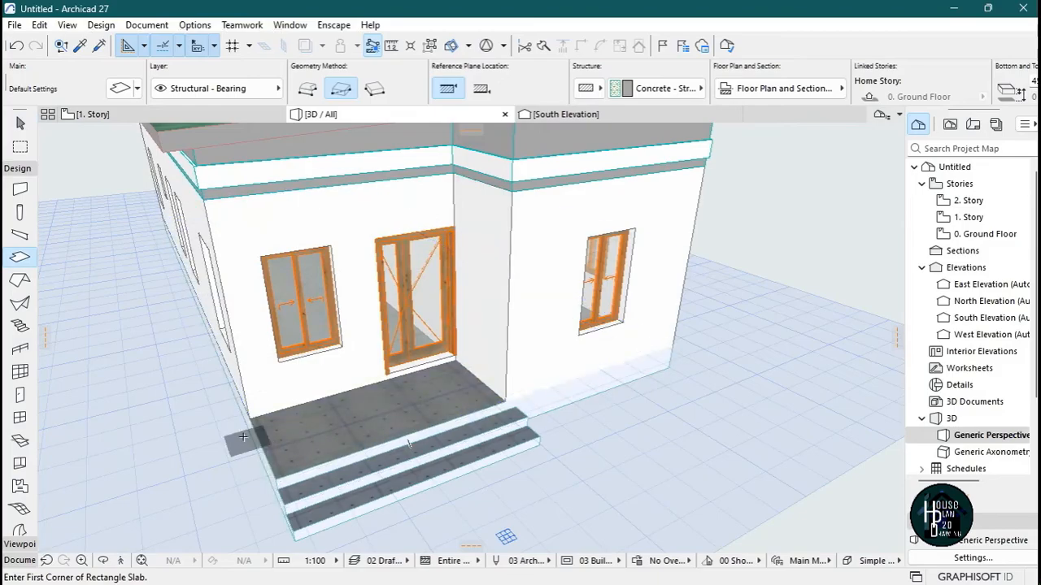
# Draw a rectangular slab over the porch, from the outer front wall corner to the corner of the projecting wall.
pyautogui.click(203, 193)
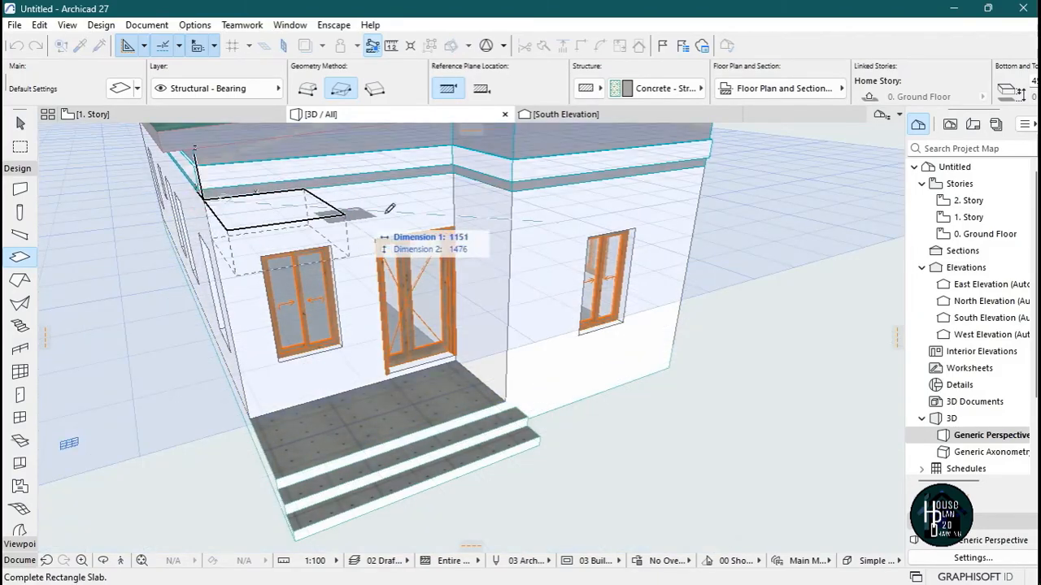
pyautogui.click(515, 188)
pyautogui.press('Escape')
# Try to reduce the porch canopy slab's thickness by stretching its lower corner upward.
pyautogui.hotkey('shift', 'F3')
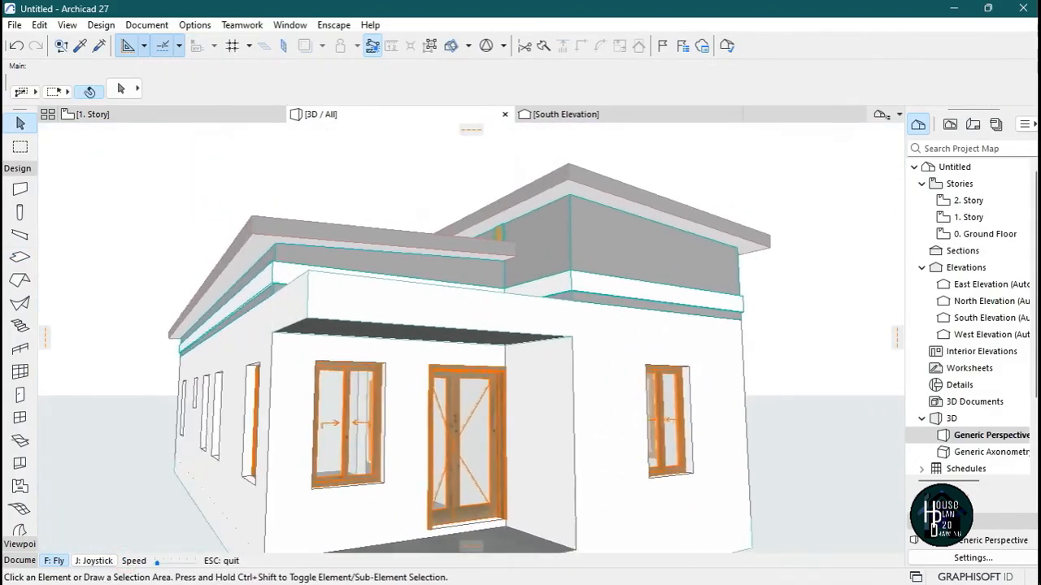
pyautogui.press('Up')
pyautogui.press('Down')
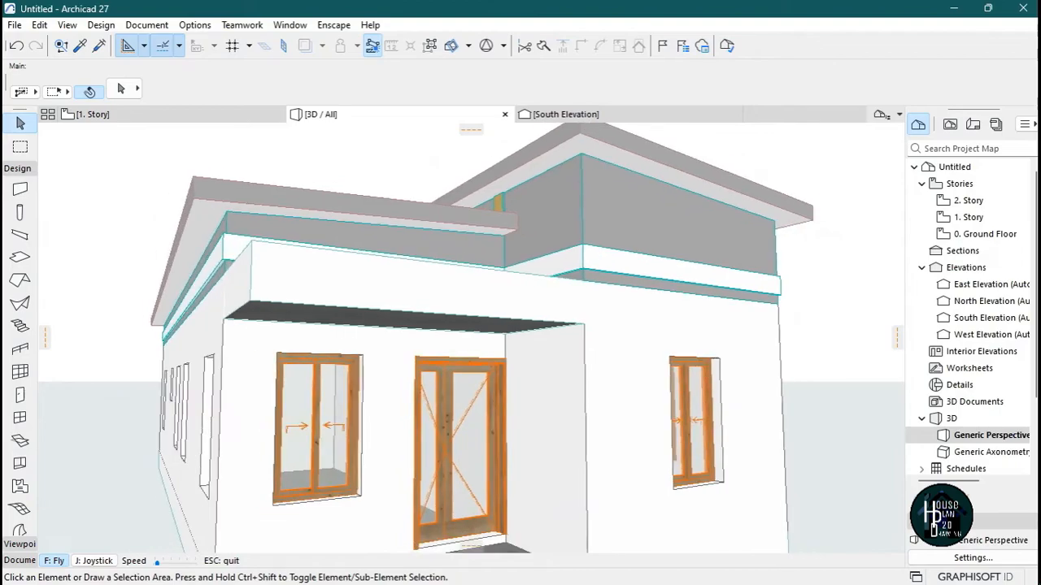
pyautogui.press('Escape')
pyautogui.click(495, 297)
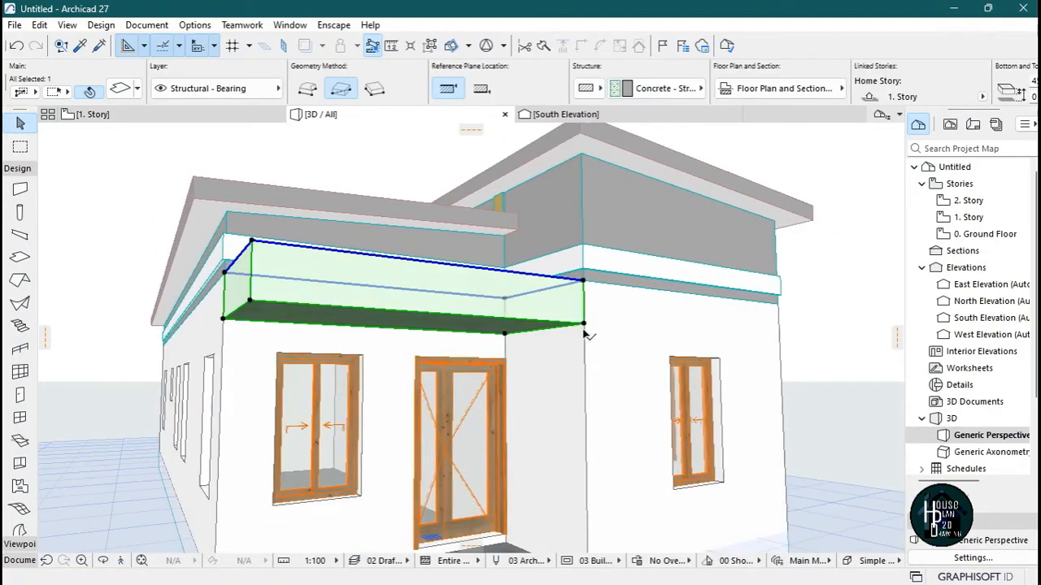
pyautogui.click(584, 325)
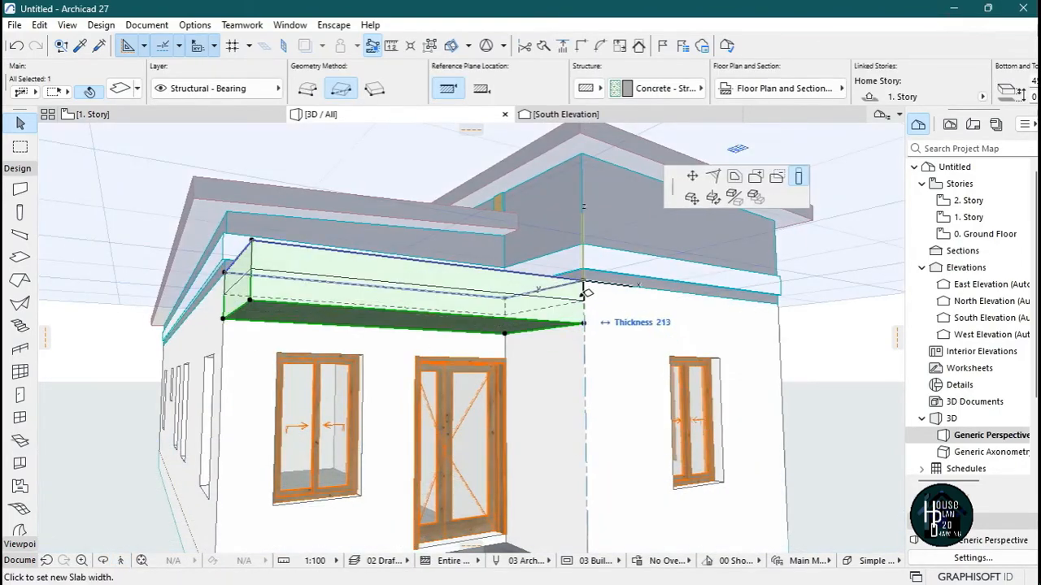
pyautogui.click(586, 301)
pyautogui.press('Escape')
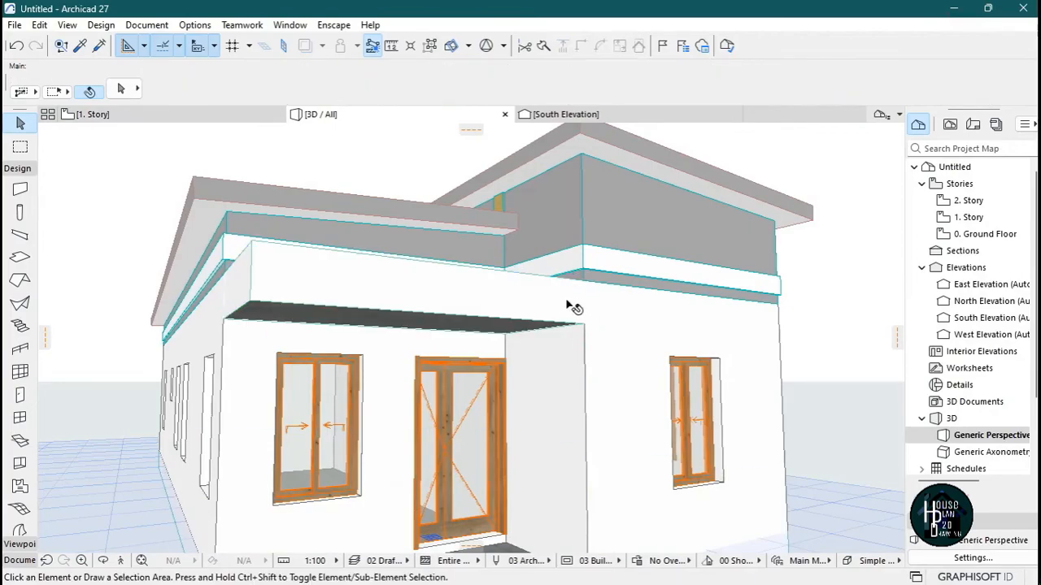
pyautogui.click(254, 270)
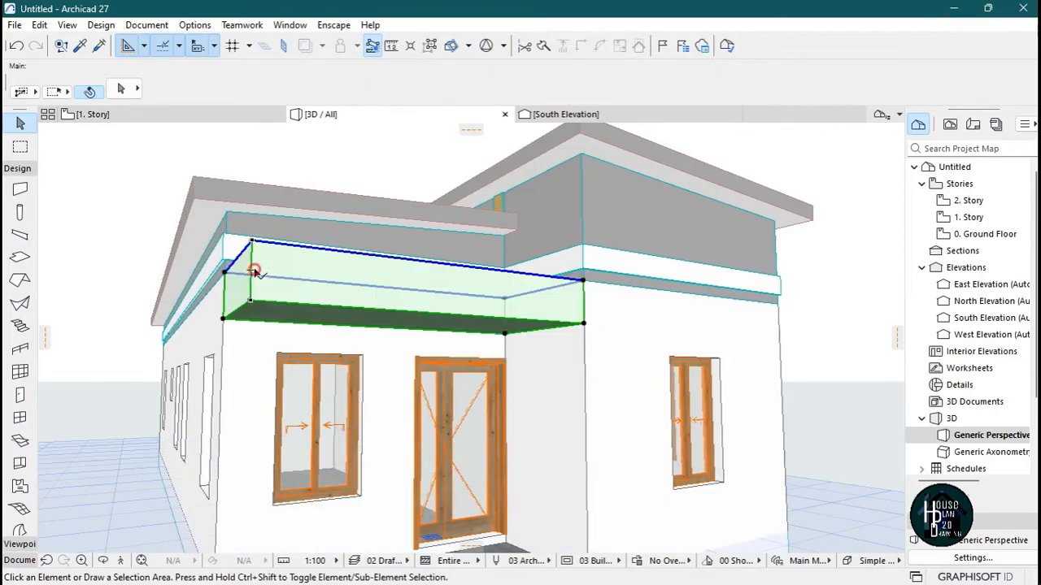
pyautogui.hscroll(5, 916, 85)
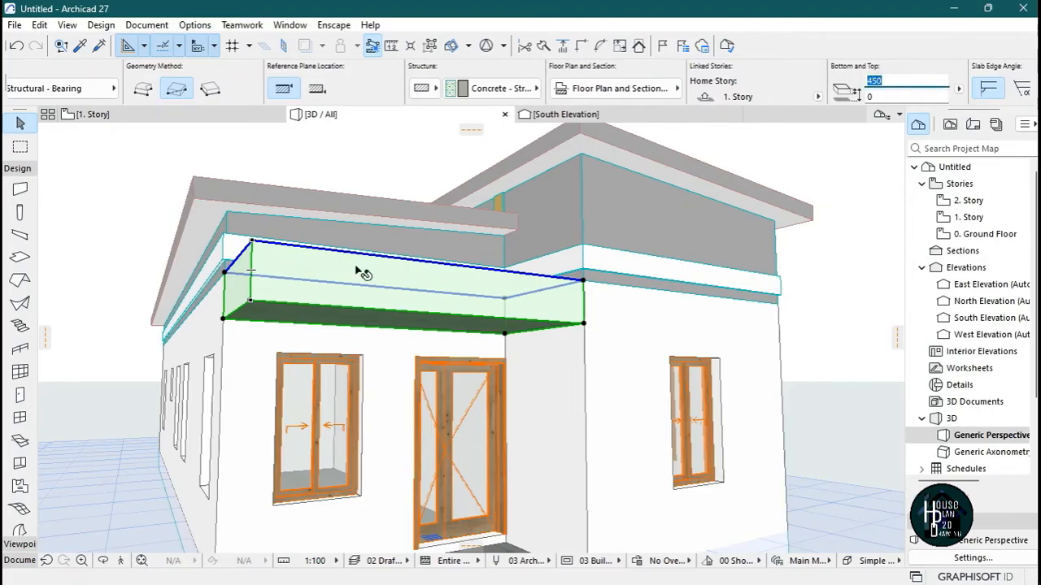
pyautogui.press('Escape')
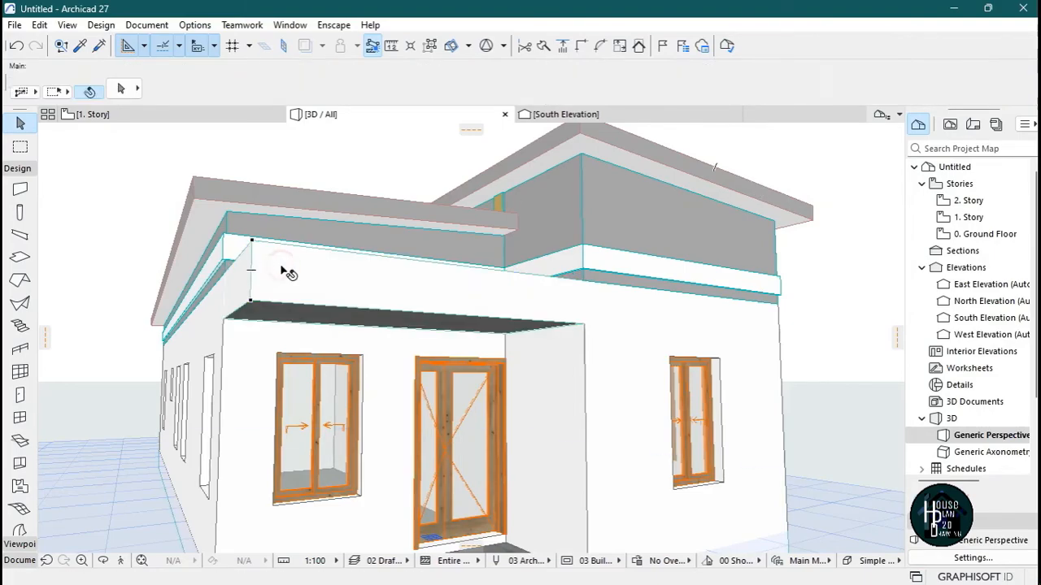
pyautogui.click(279, 282)
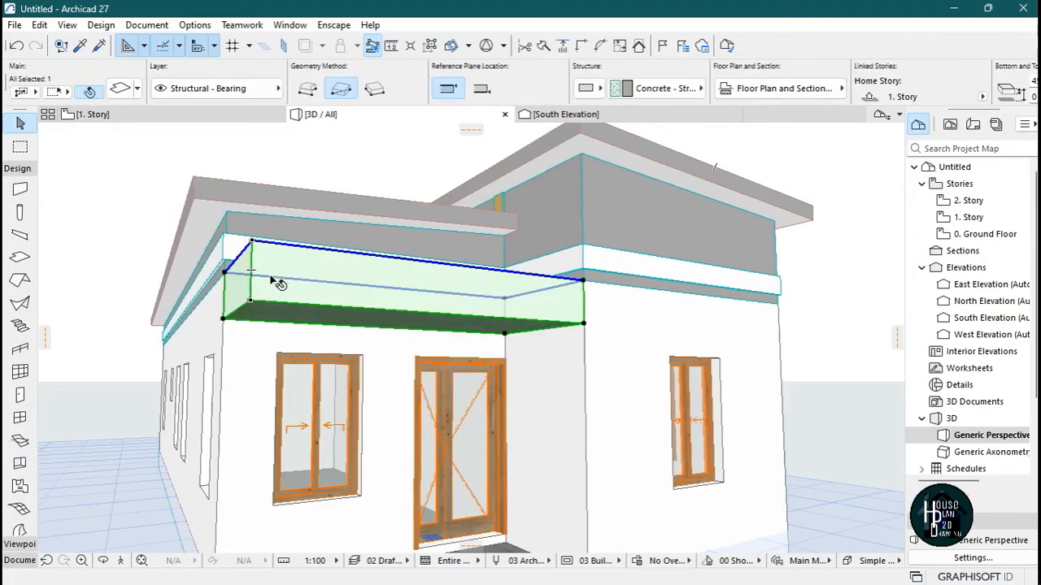
pyautogui.click(585, 325)
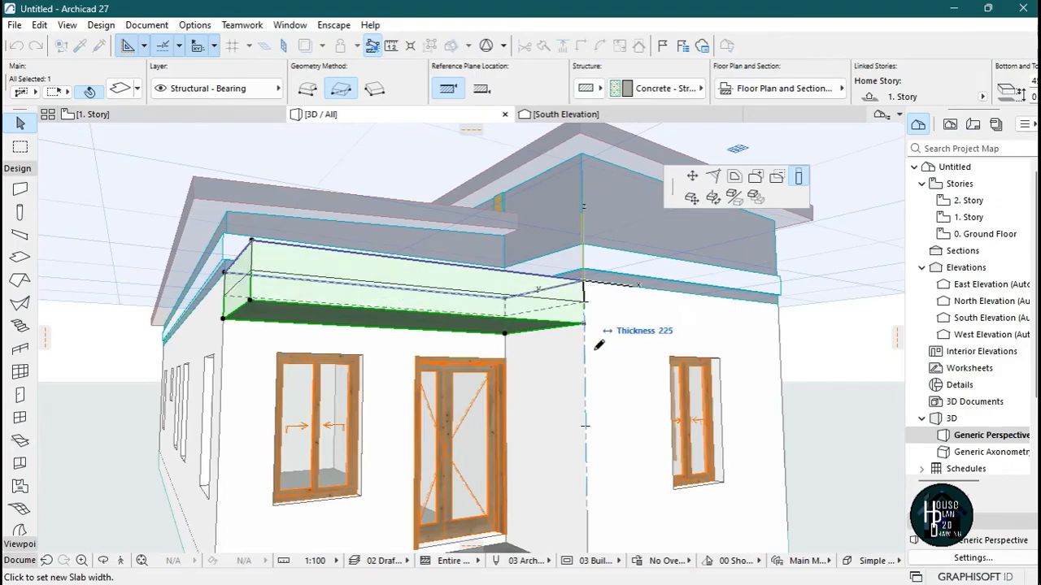
pyautogui.click(644, 333)
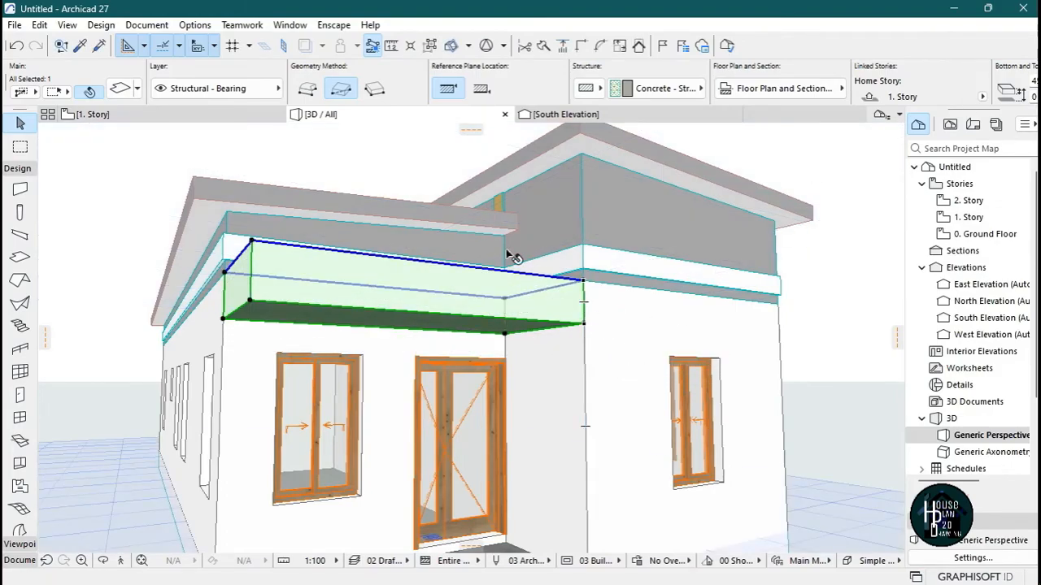
pyautogui.press('Escape')
# Set the porch canopy slab's thickness to 100 mm.
pyautogui.click(421, 290)
pyautogui.scroll(-2, 949, 88)
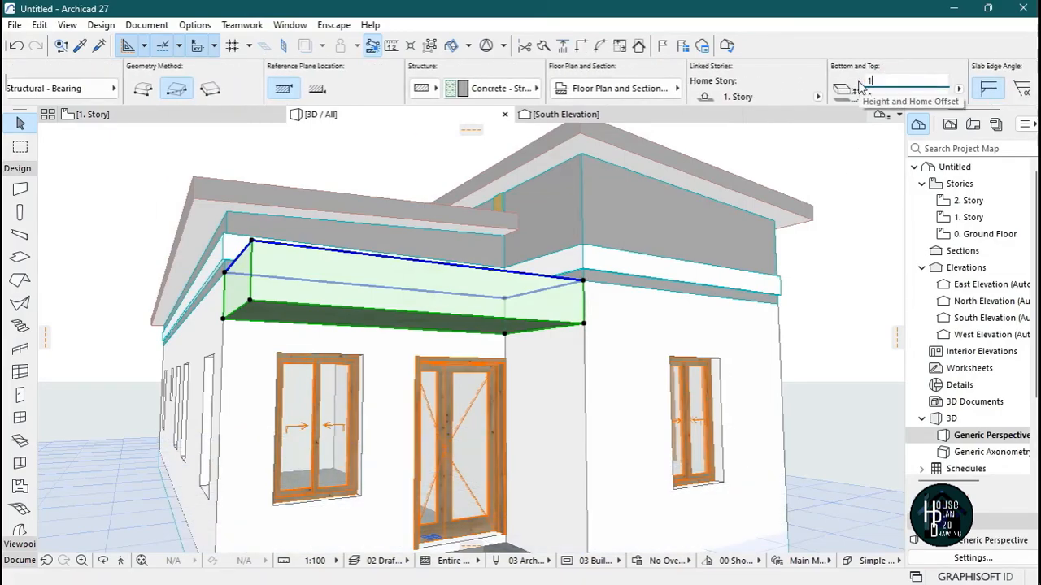
pyautogui.write('100')
pyautogui.press('Return')
pyautogui.press('Escape')
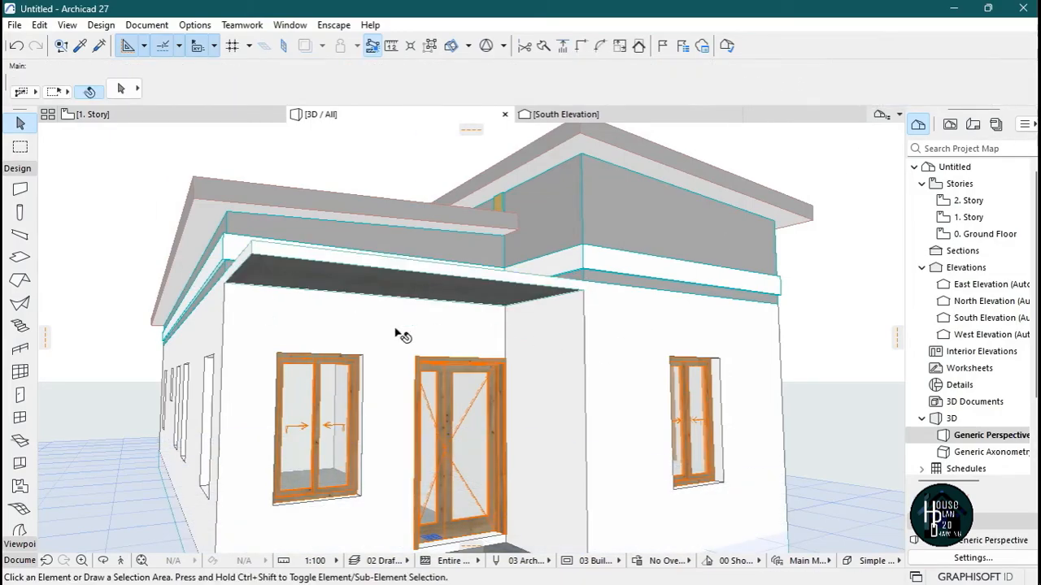
# Offset the front edge of the porch canopy slab outward by 100 mm.
pyautogui.click(121, 560)
pyautogui.press('Down')
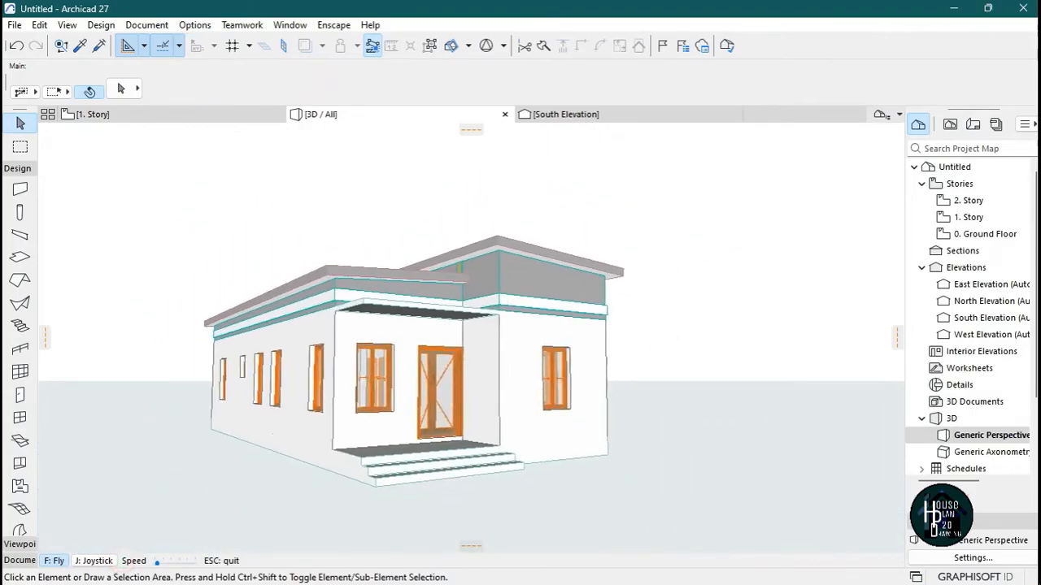
pyautogui.press('Up')
pyautogui.press('pageup')
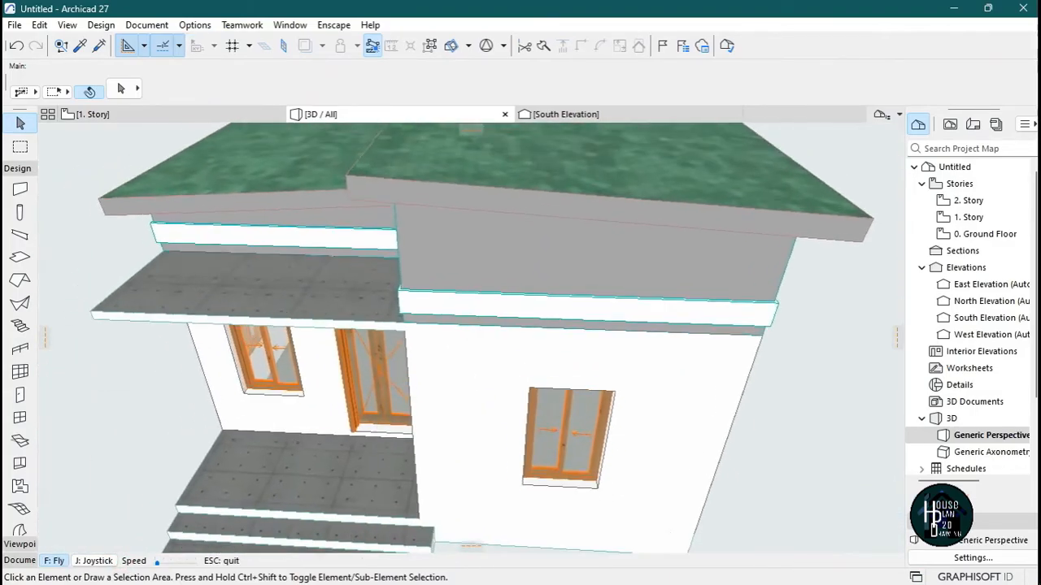
pyautogui.press('Up')
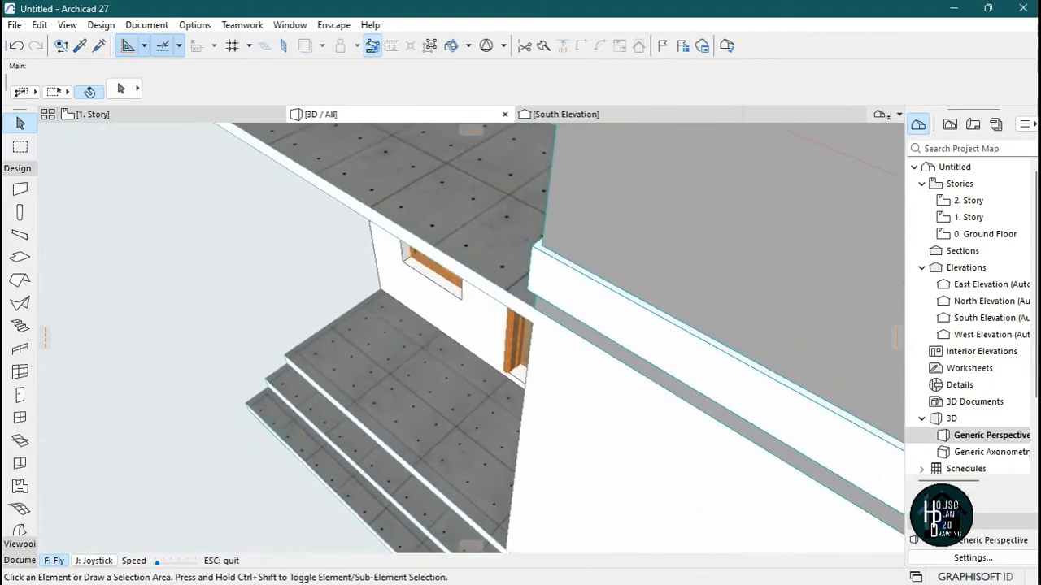
pyautogui.press('Escape')
pyautogui.click(478, 283)
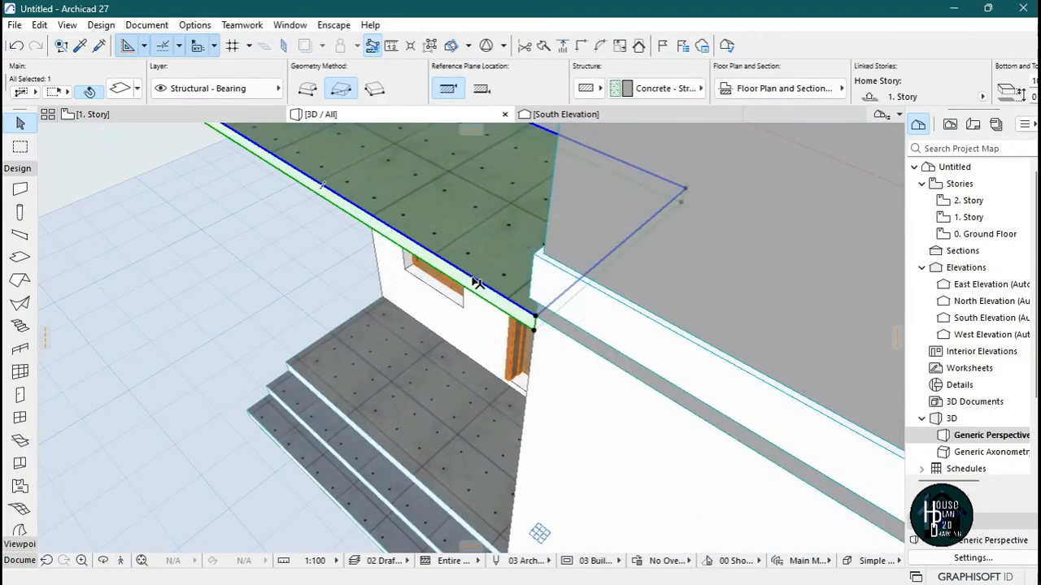
pyautogui.click(478, 283)
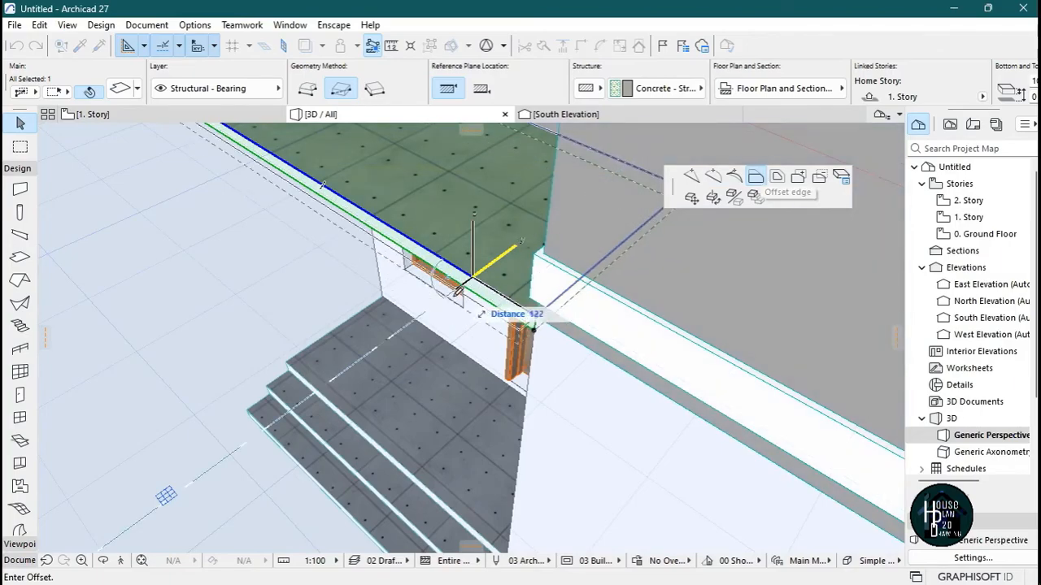
pyautogui.write('100')
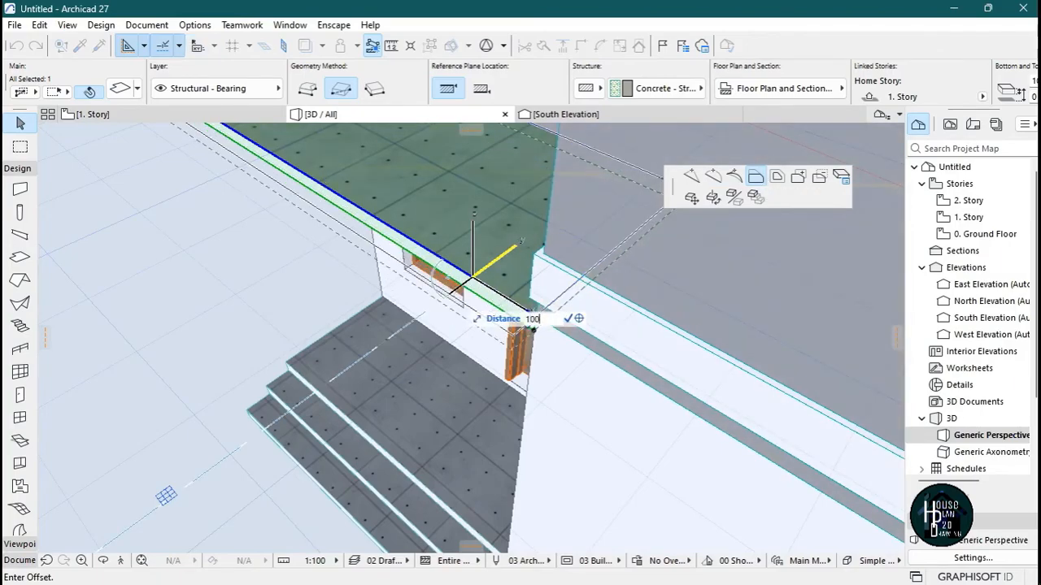
pyautogui.click(469, 283)
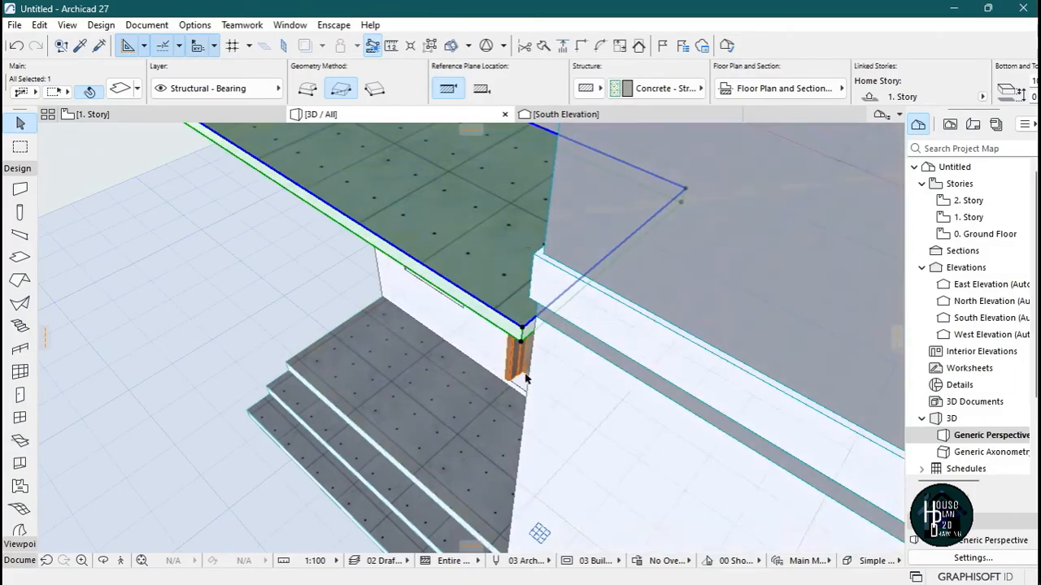
# Insert a new node on the canopy slab's side edge where it meets the corner of the projecting wall.
pyautogui.click(120, 561)
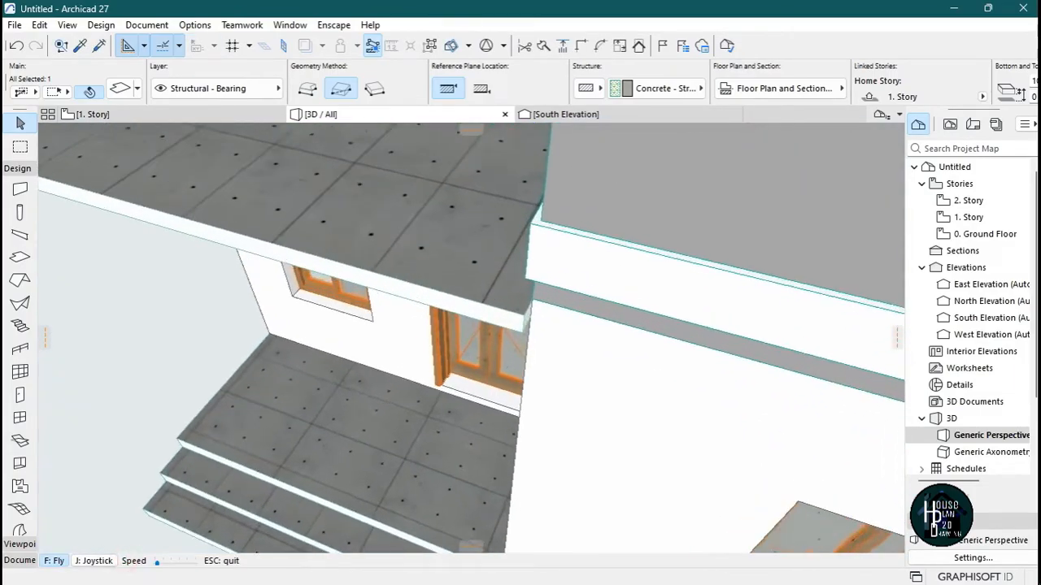
pyautogui.press('Escape')
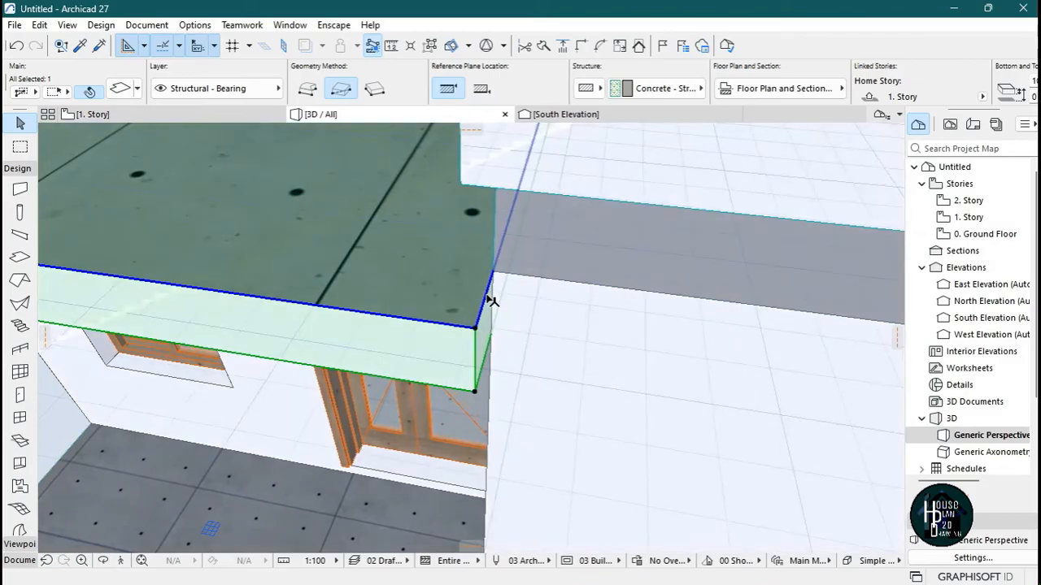
pyautogui.click(487, 301)
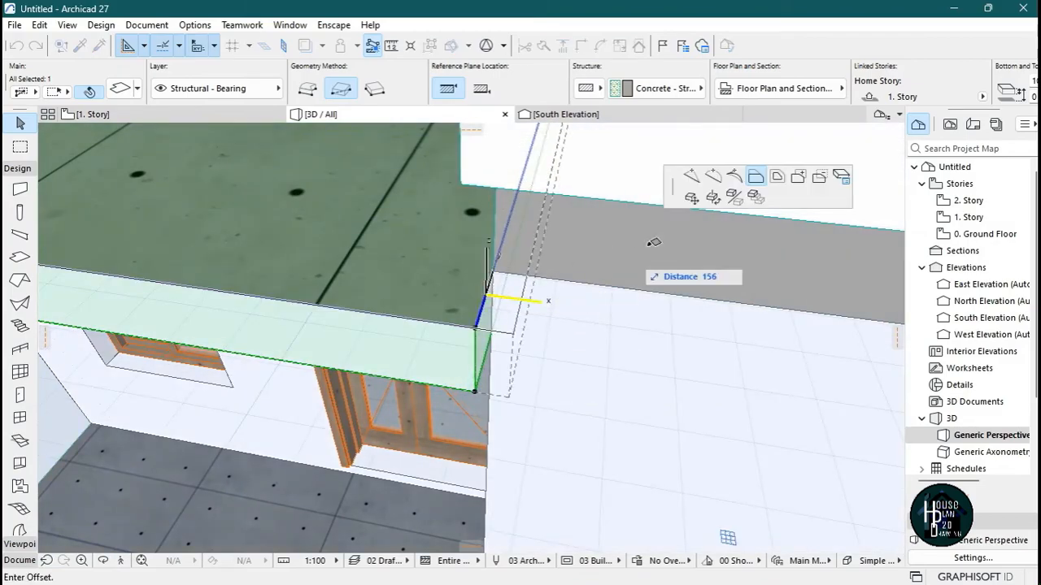
pyautogui.click(690, 179)
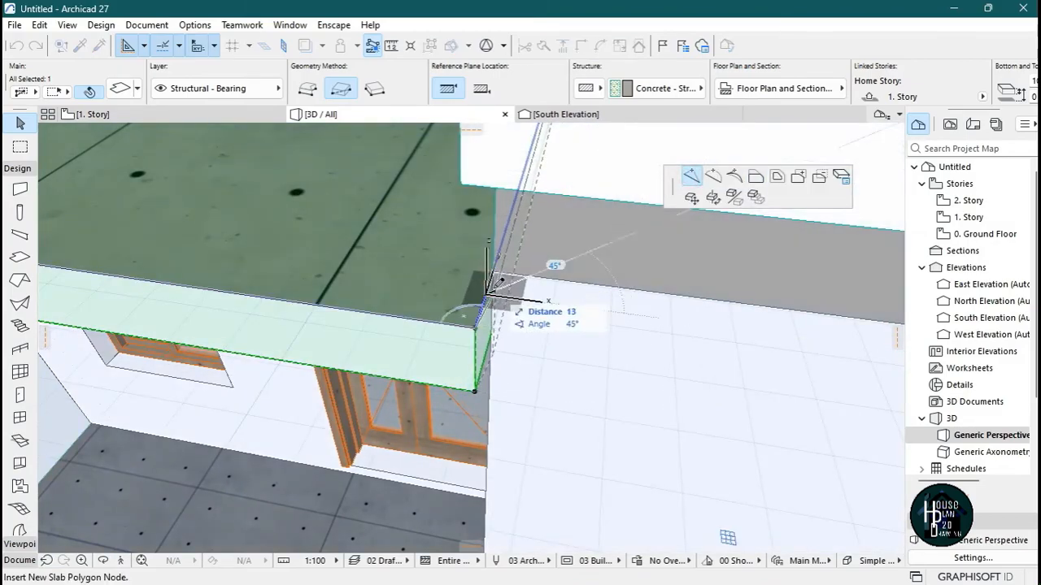
pyautogui.click(492, 269)
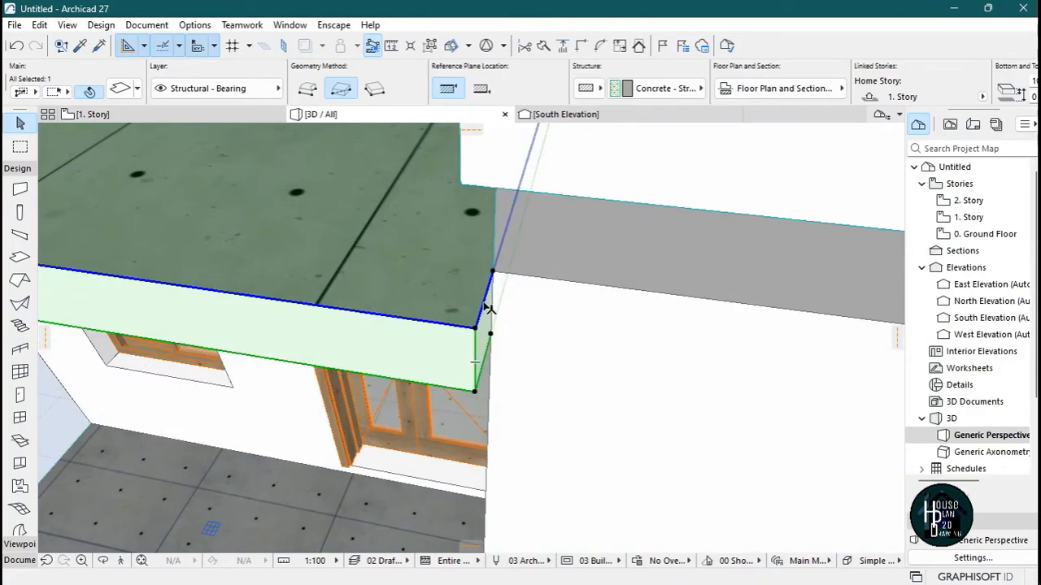
# Offset the slab's short protruding side edge to the far corner of the projecting front wall, forming a narrow ledge along it.
pyautogui.click(481, 329)
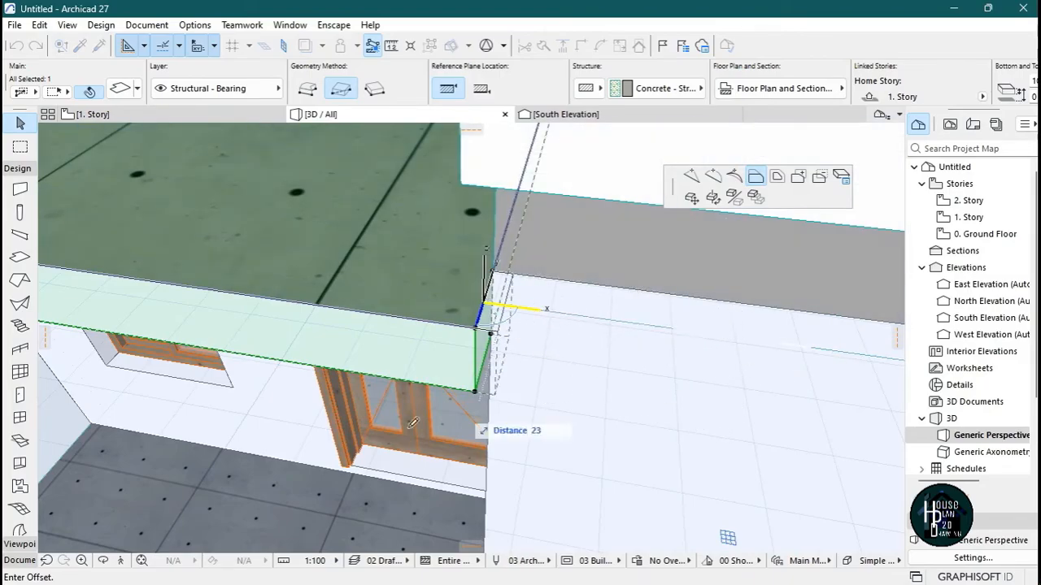
pyautogui.click(122, 561)
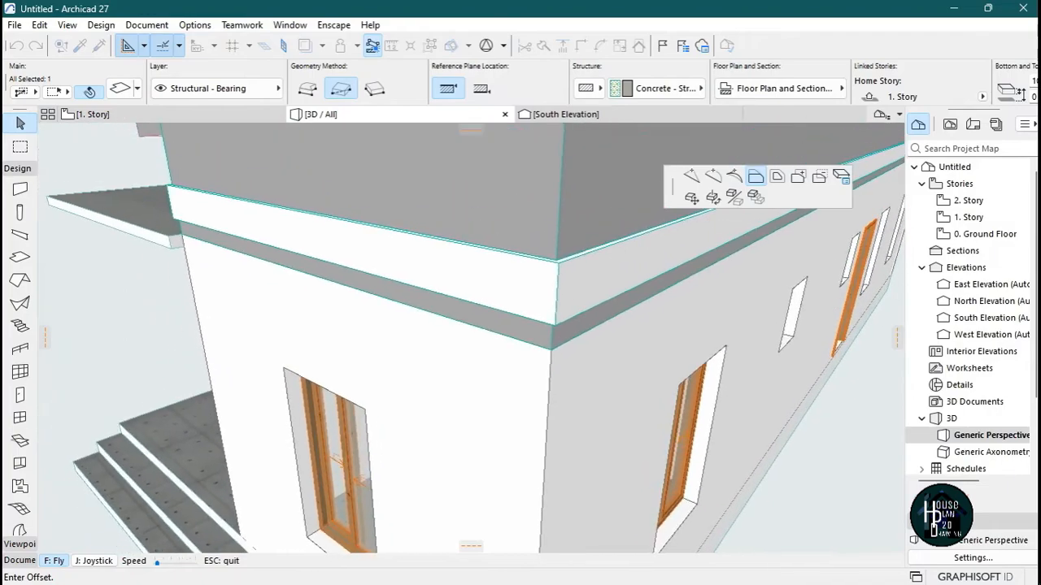
pyautogui.press('Escape')
pyautogui.click(550, 352)
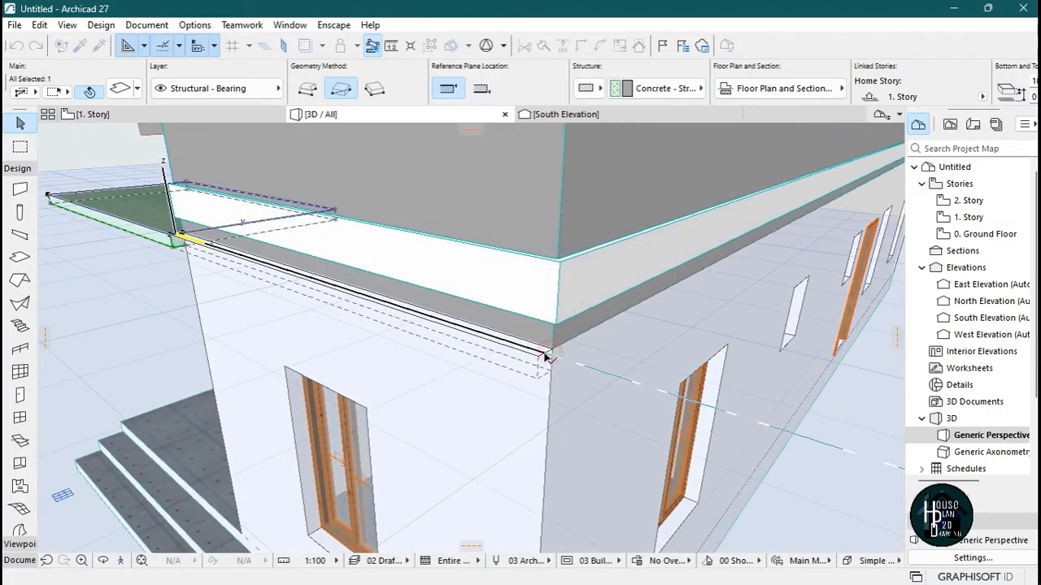
pyautogui.press('Escape')
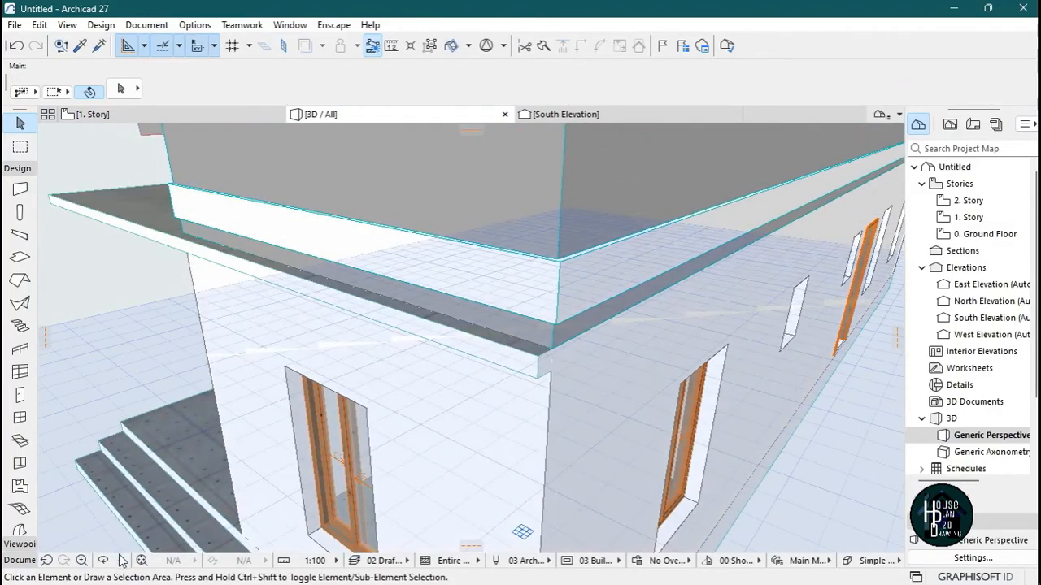
# Examine the extended canopy slab from the front and along both sides of the house.
pyautogui.click(122, 561)
pyautogui.press('Down')
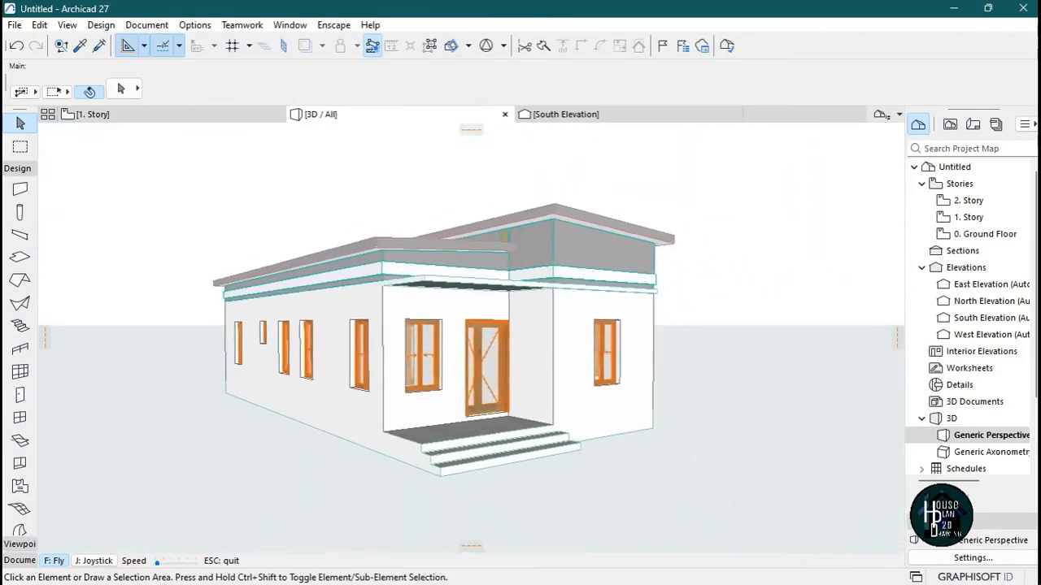
pyautogui.press('Right')
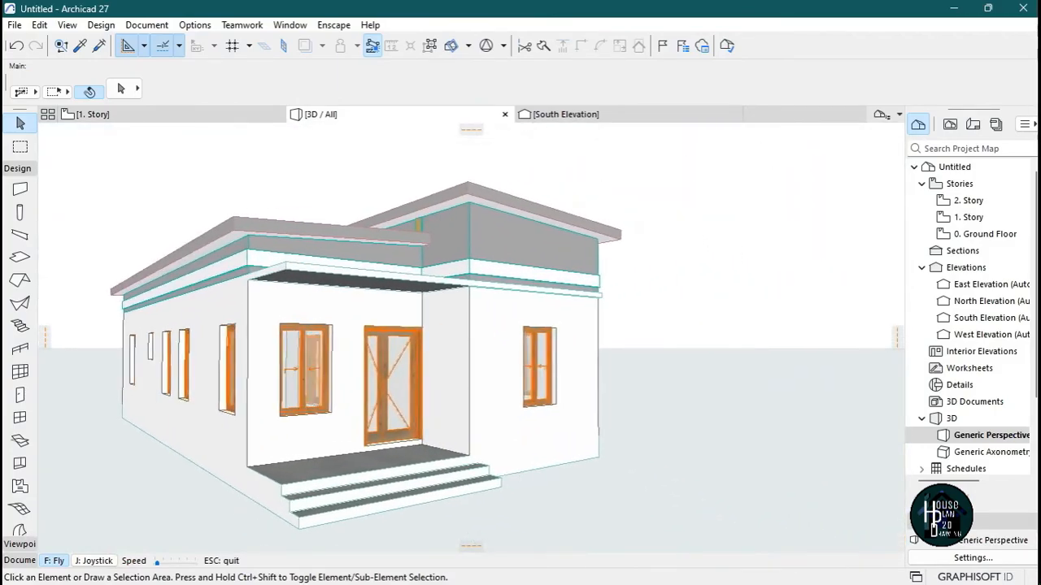
pyautogui.press('Up')
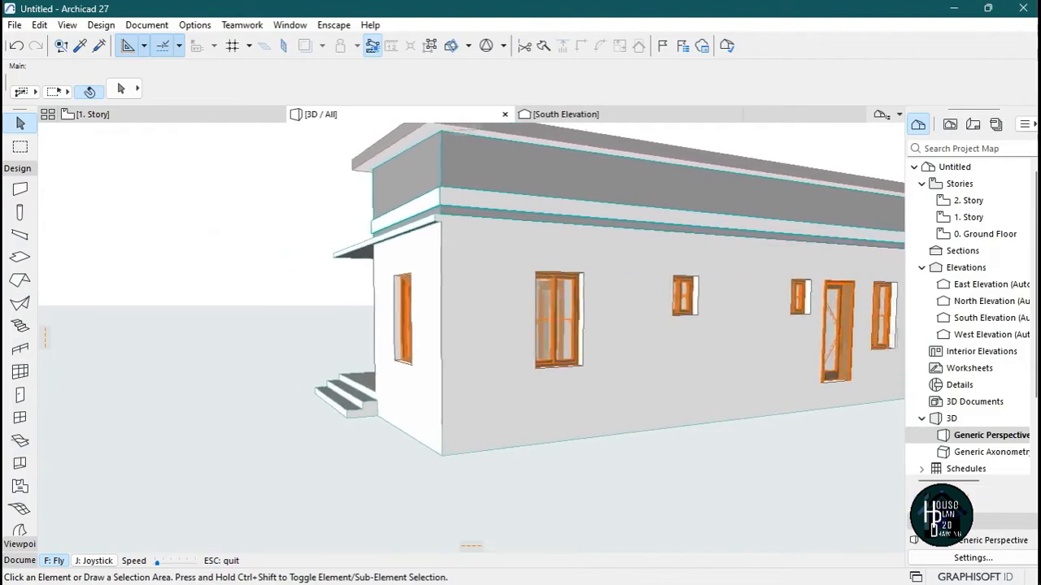
pyautogui.press('Down')
pyautogui.press('Left')
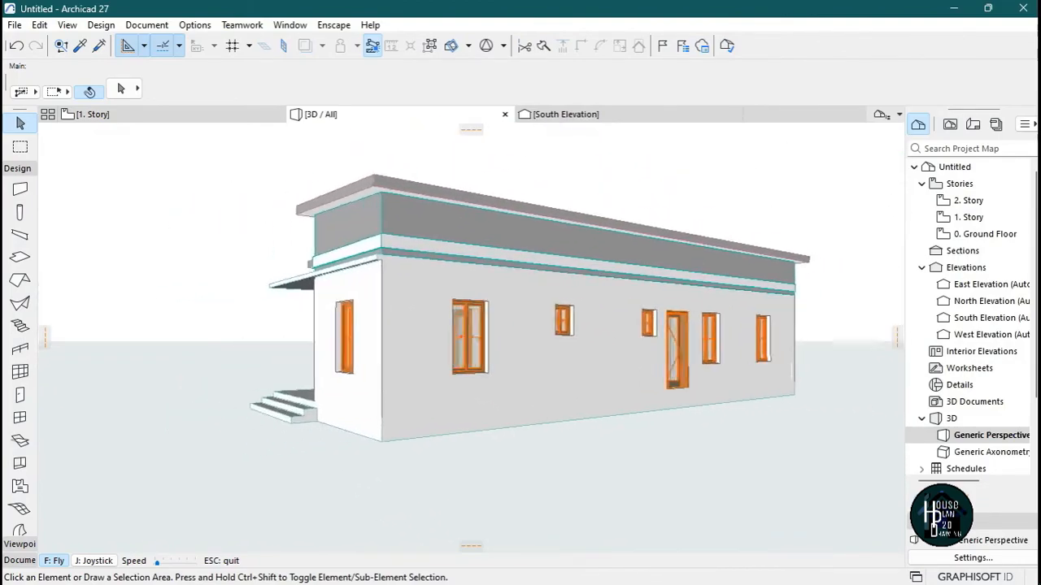
pyautogui.press('Left')
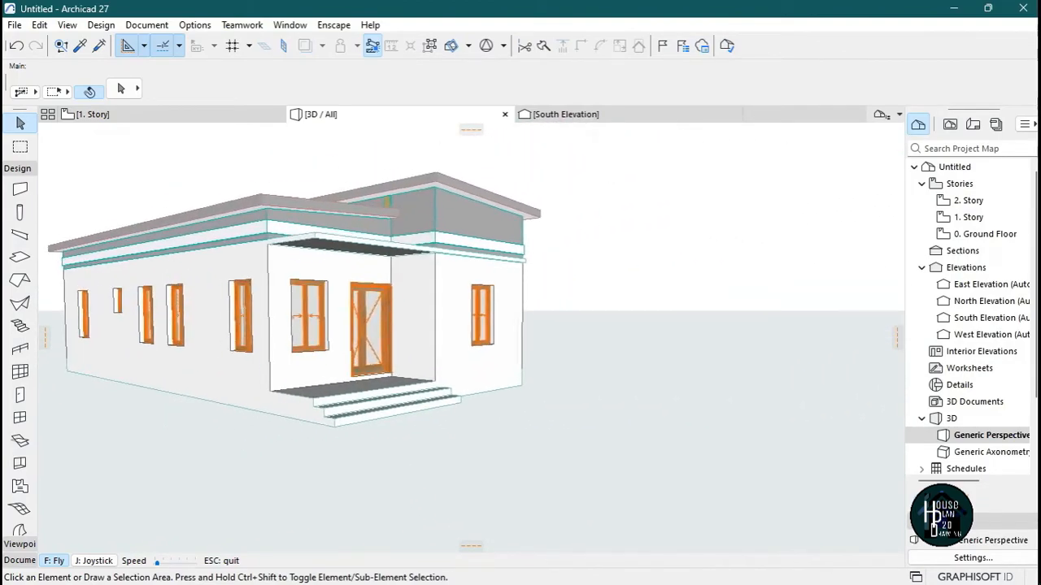
# Draw a short wall projecting forward from the outer corner of the projecting front wall, reusing the side wall's settings.
pyautogui.press('Right')
pyautogui.press('Right')
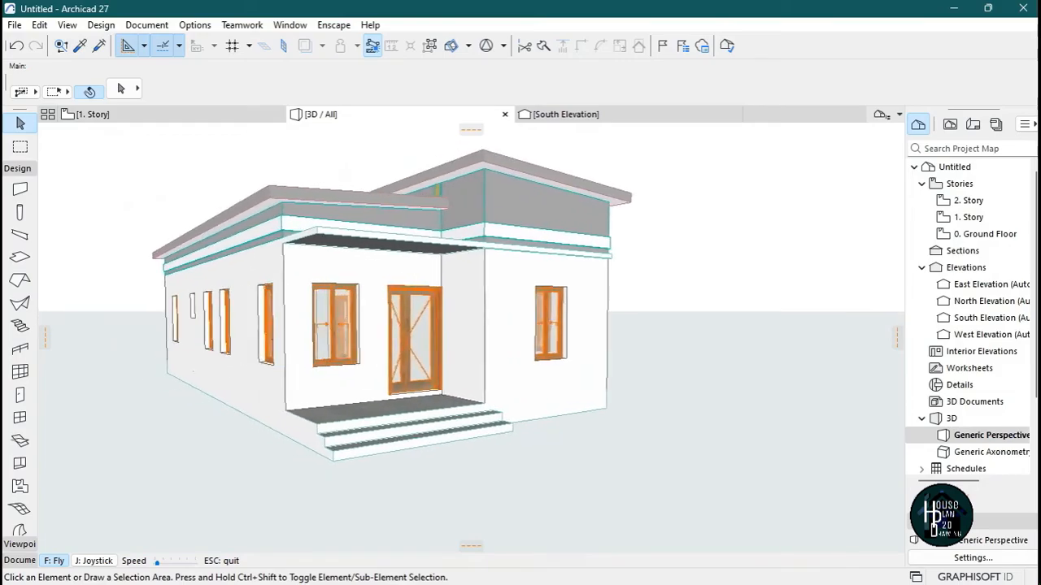
pyautogui.press('Up')
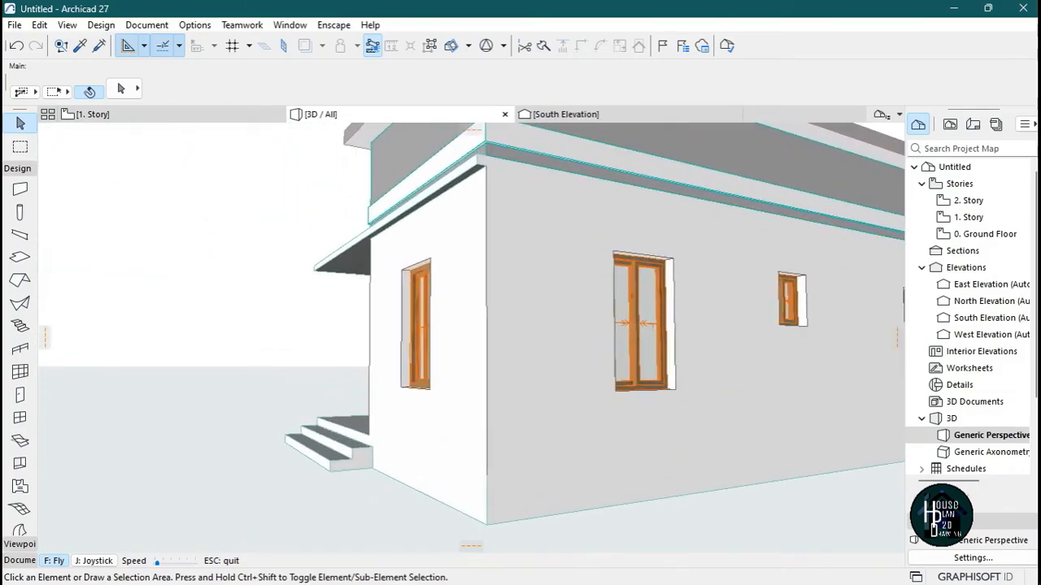
pyautogui.press('Escape')
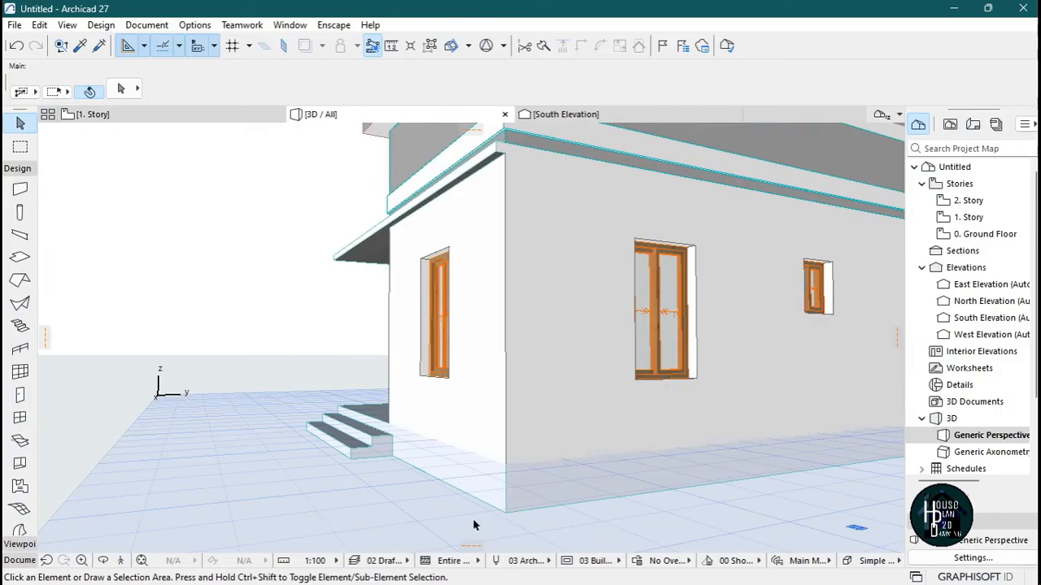
pyautogui.click(122, 561)
pyautogui.press('Up')
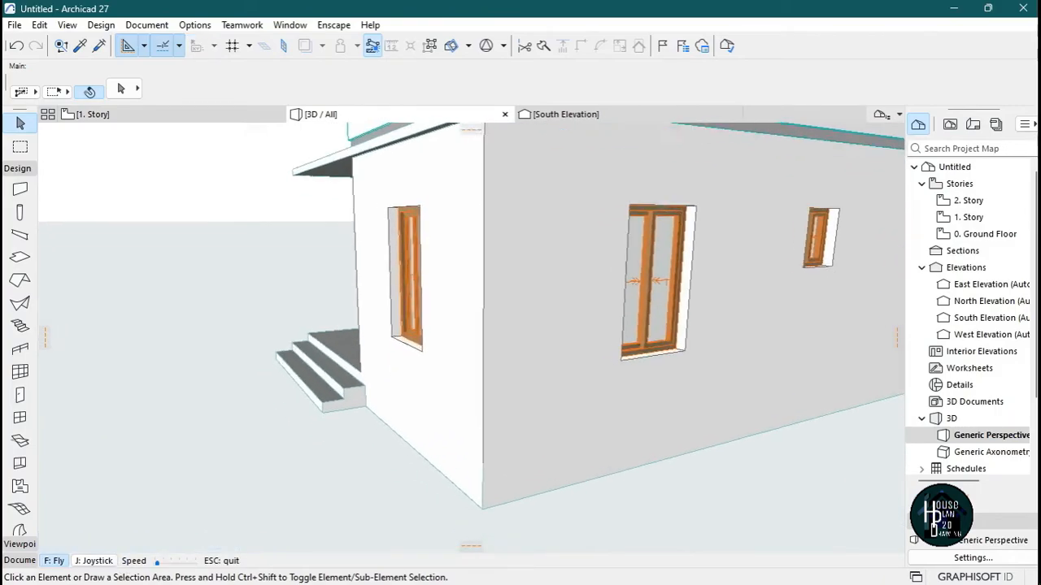
pyautogui.press('Escape')
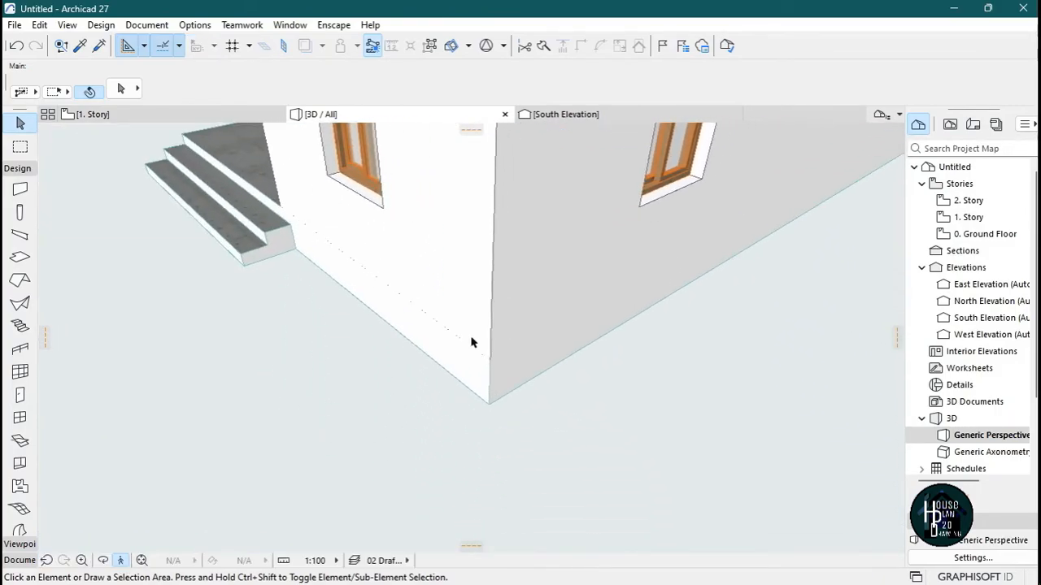
pyautogui.keyDown('alt'); pyautogui.click(538, 304); pyautogui.keyUp('alt')
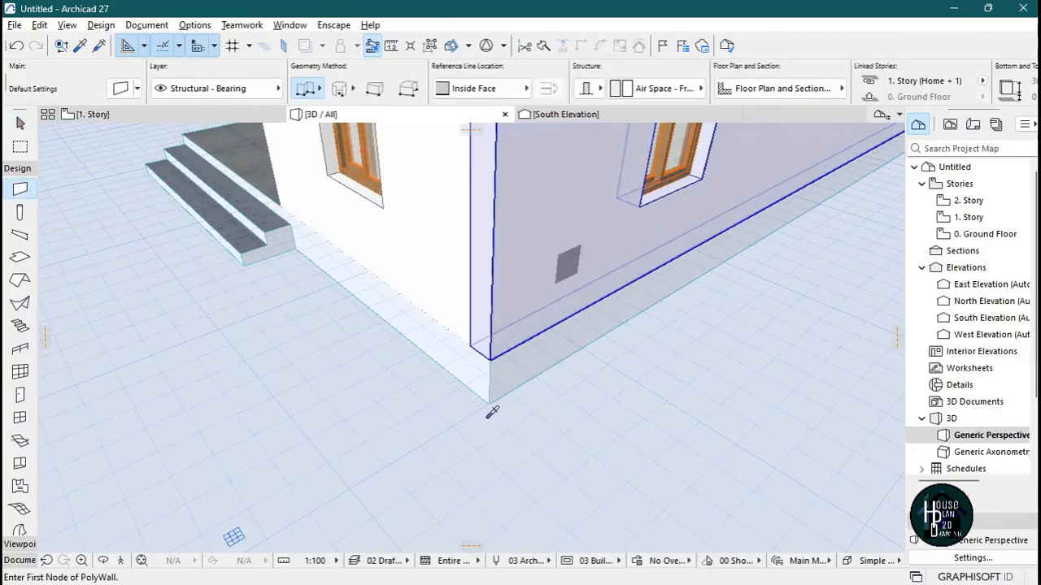
pyautogui.click(491, 400)
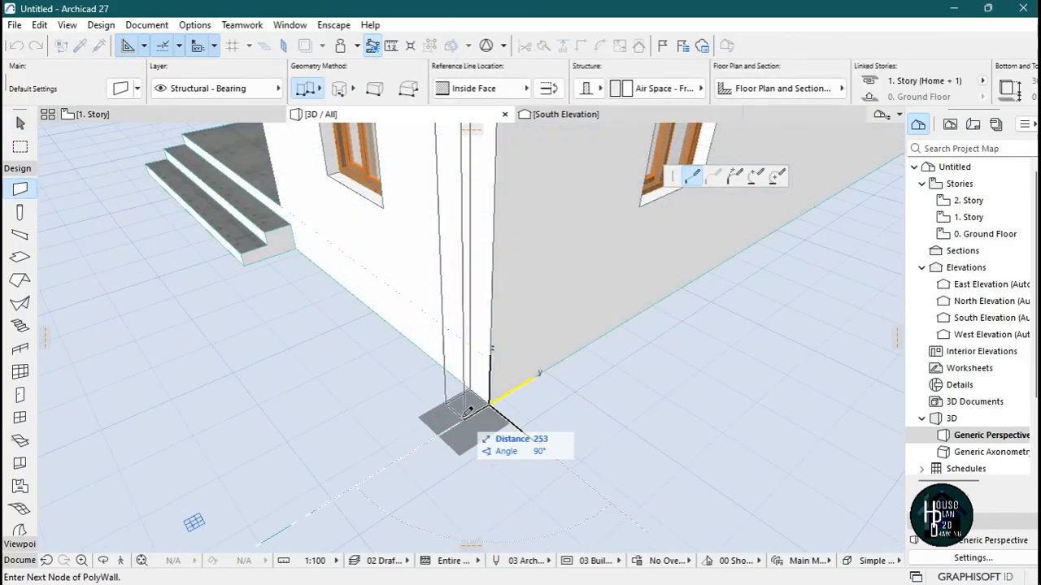
pyautogui.click(485, 405)
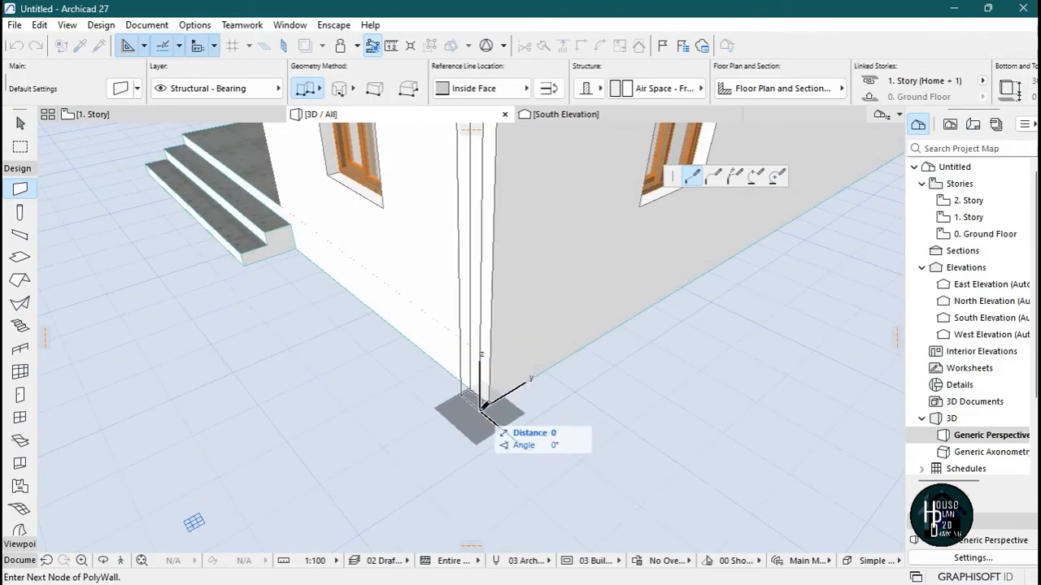
pyautogui.press('Escape')
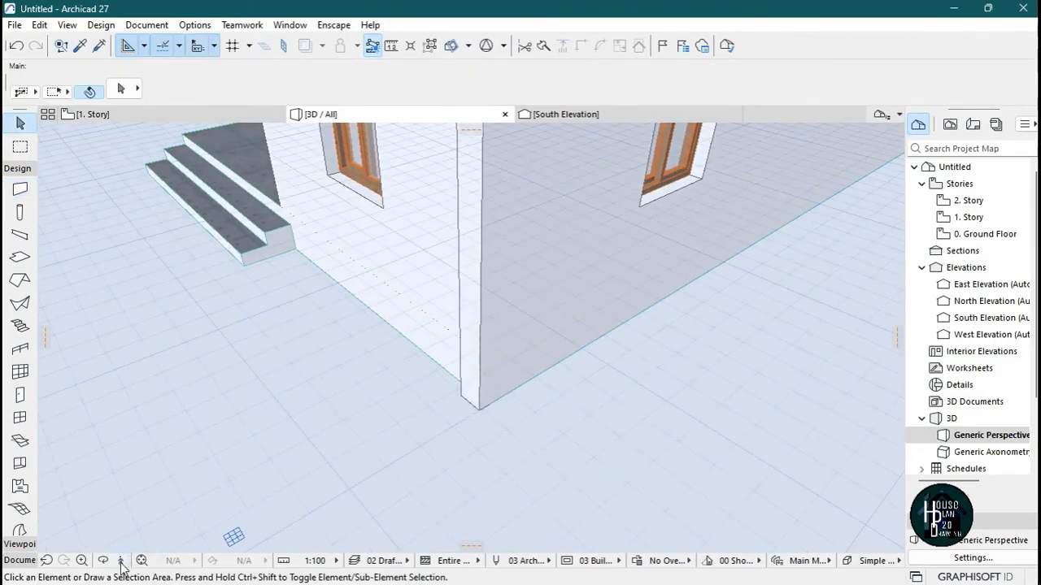
# Set the thickness of the short projecting corner wall to 100 mm.
pyautogui.click(122, 561)
pyautogui.press('Left')
pyautogui.press('Up')
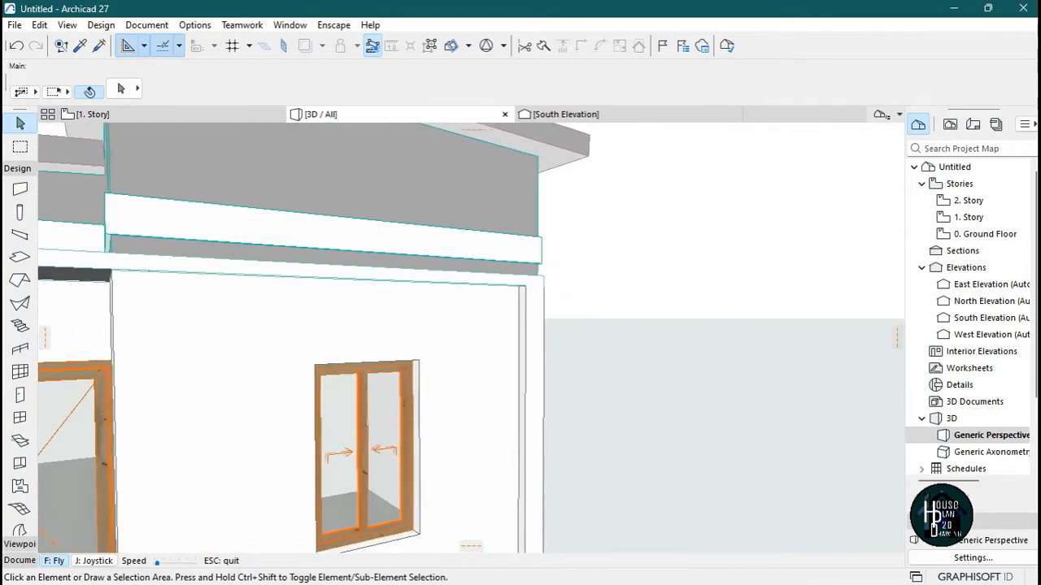
pyautogui.press('Right')
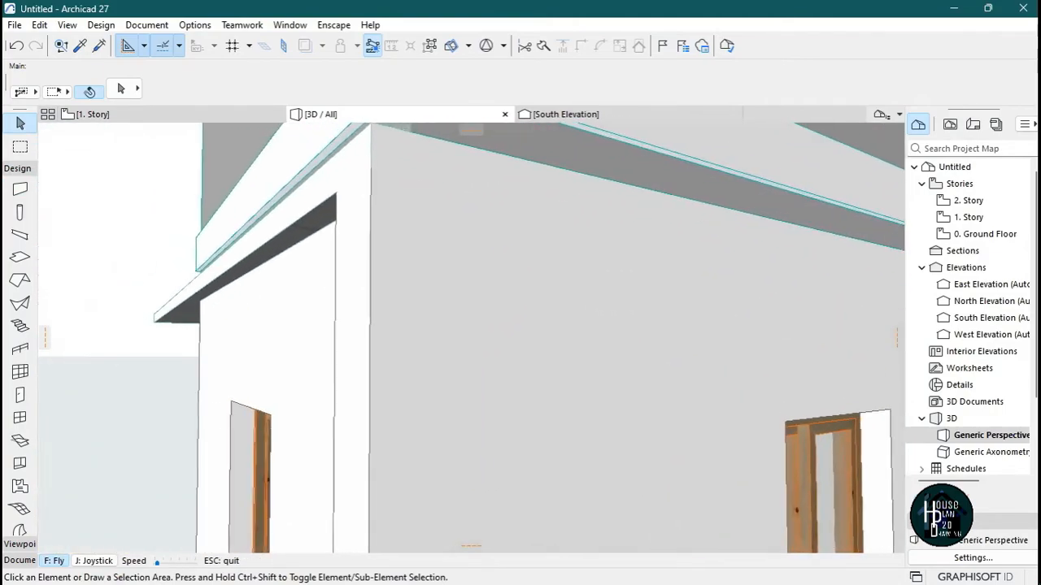
pyautogui.press('Left')
pyautogui.press('Left')
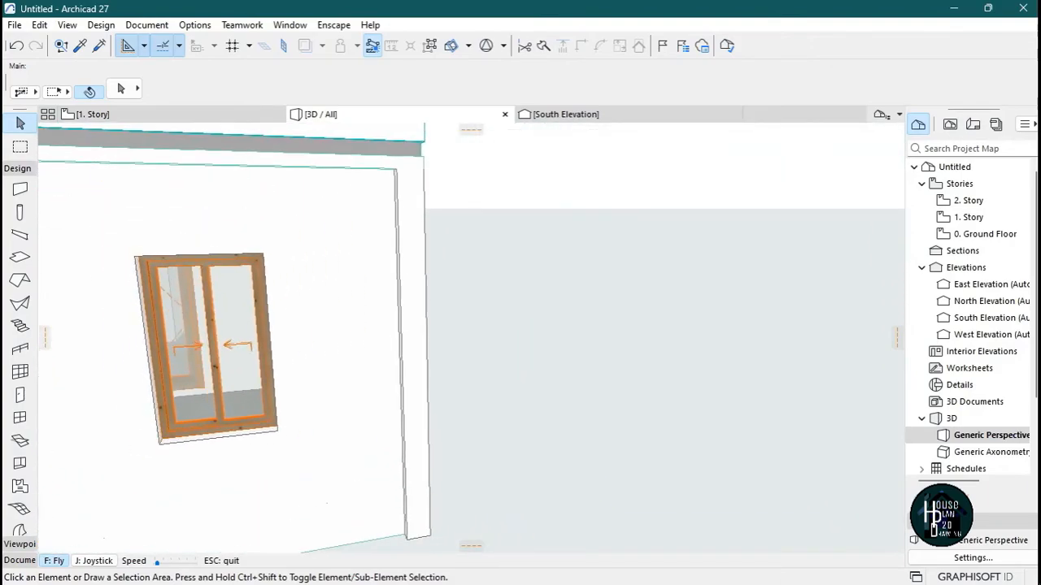
pyautogui.press('Escape')
pyautogui.click(413, 300)
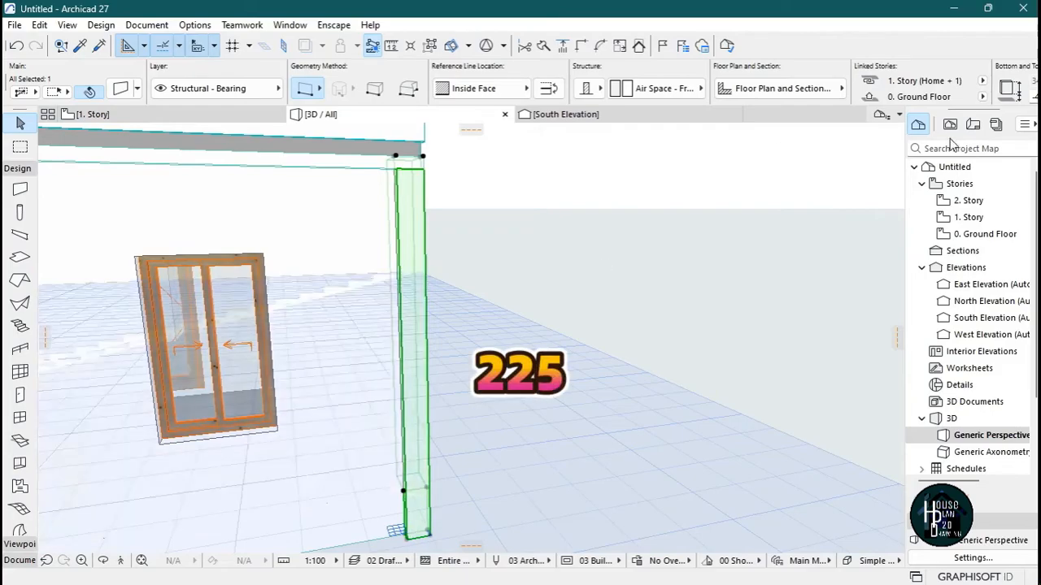
pyautogui.scroll(-8, 999, 97)
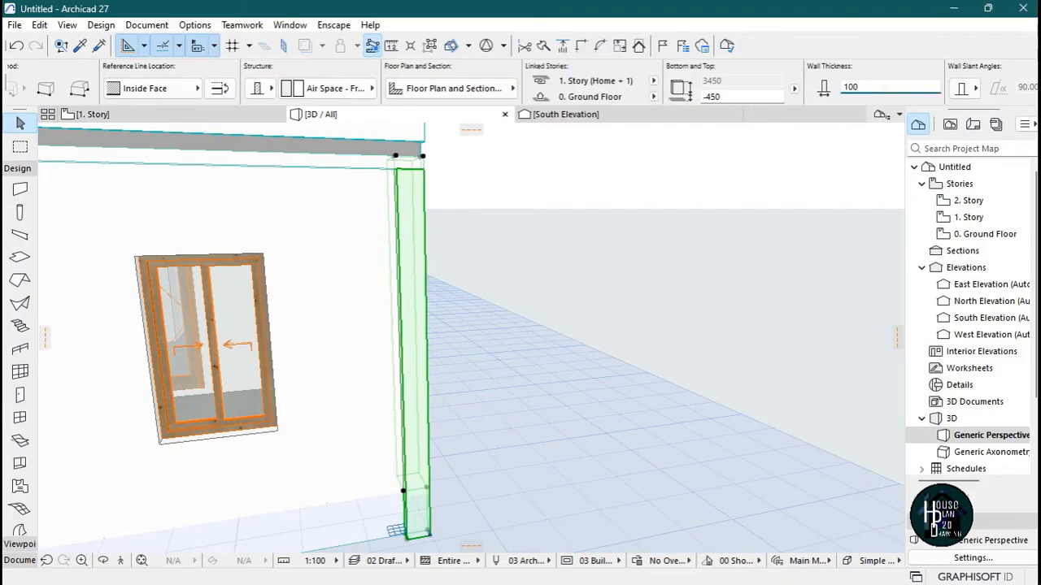
pyautogui.click(575, 226)
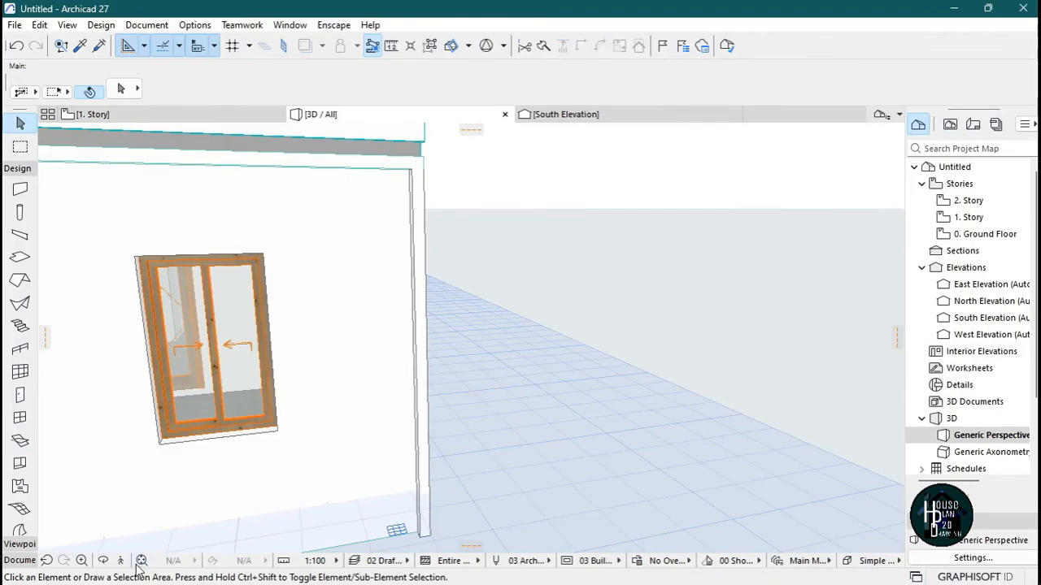
# Examine the thin corner wall from around the house and compare it with the finished Vertex Manor model.
pyautogui.press('Down')
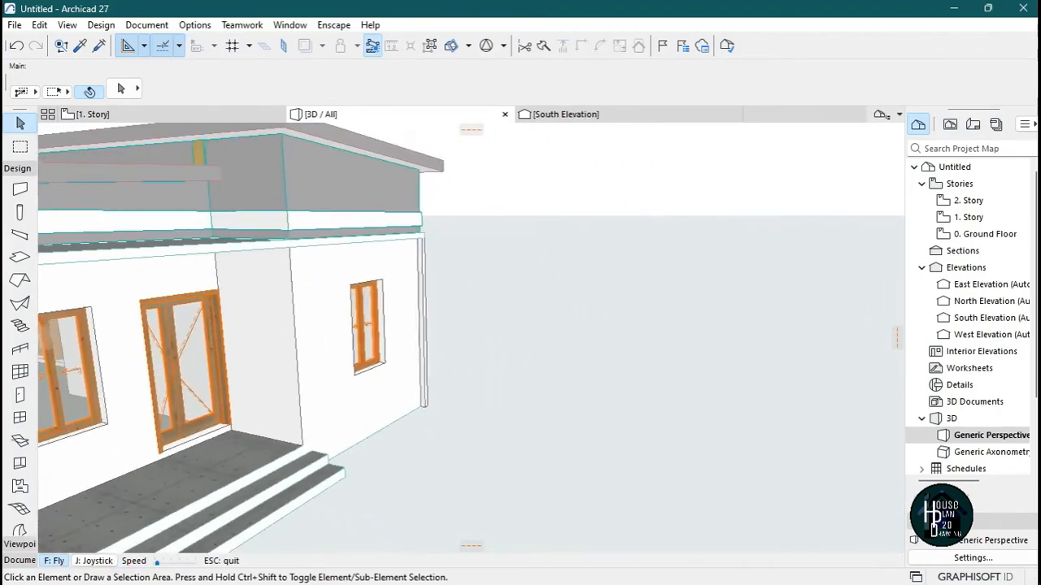
pyautogui.press('Down')
pyautogui.press('Up')
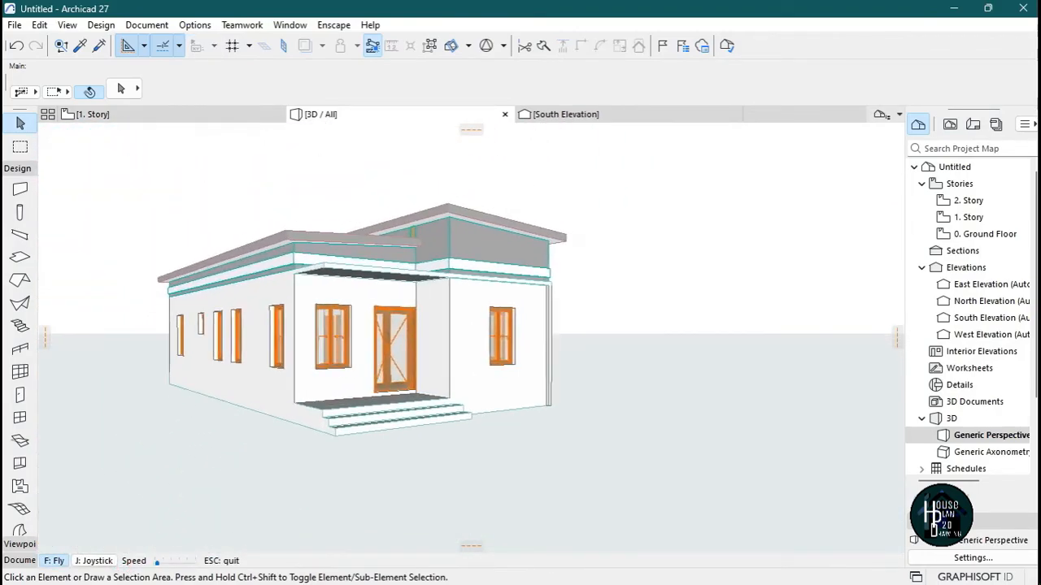
pyautogui.press('Up')
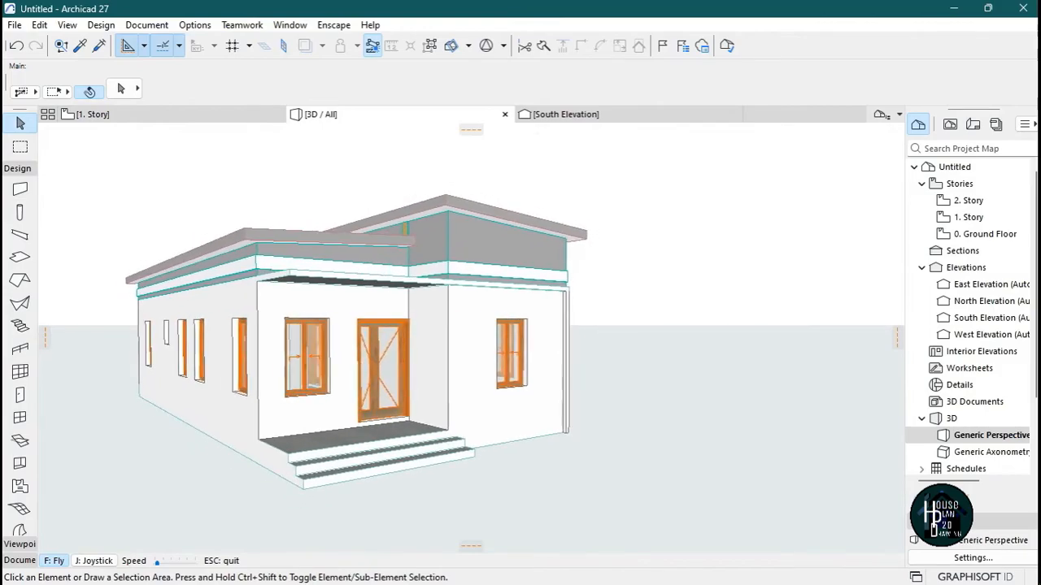
pyautogui.press('Right')
pyautogui.press('Right')
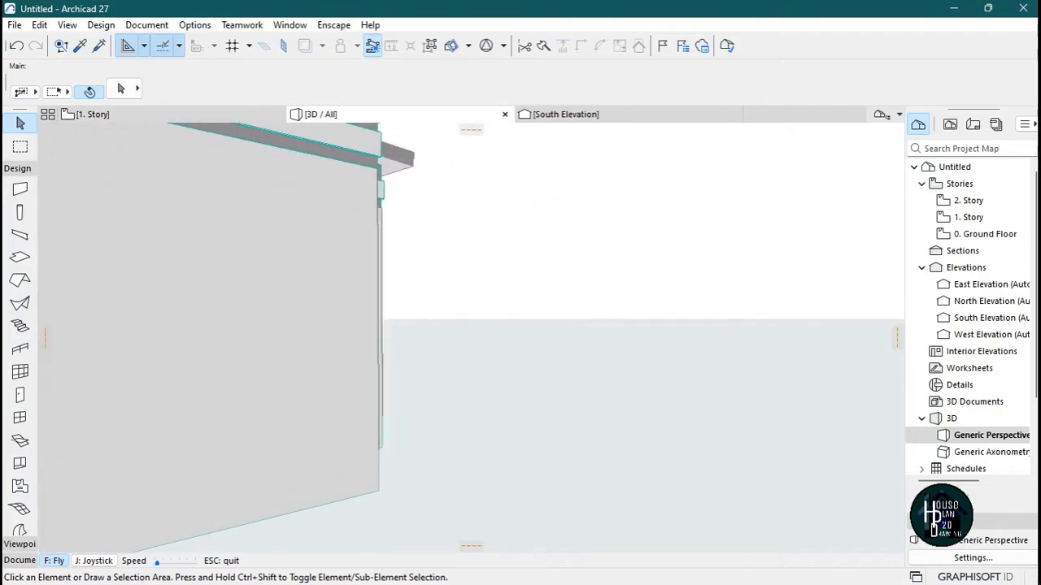
pyautogui.press('Right')
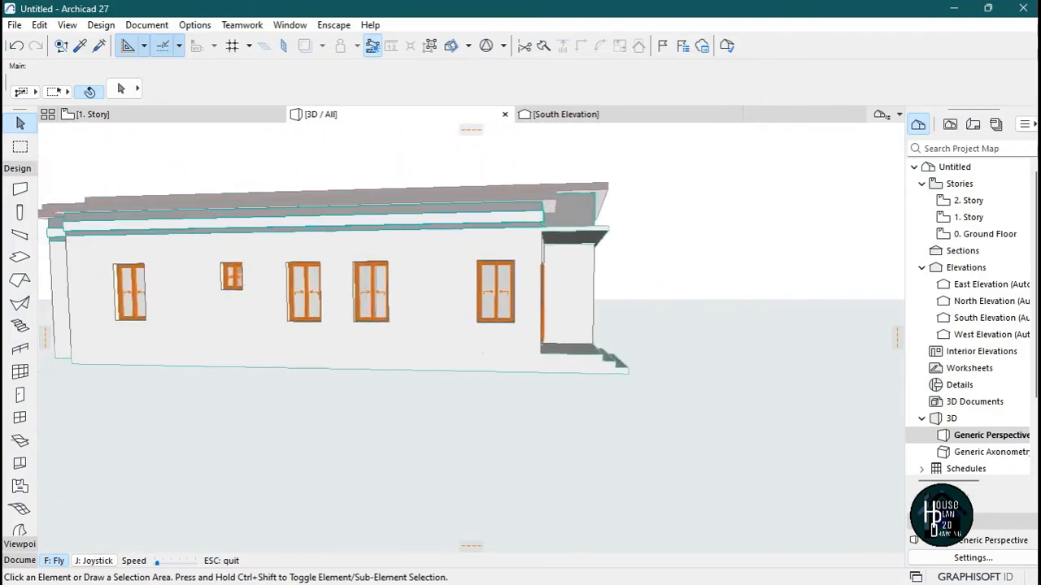
pyautogui.press('Right')
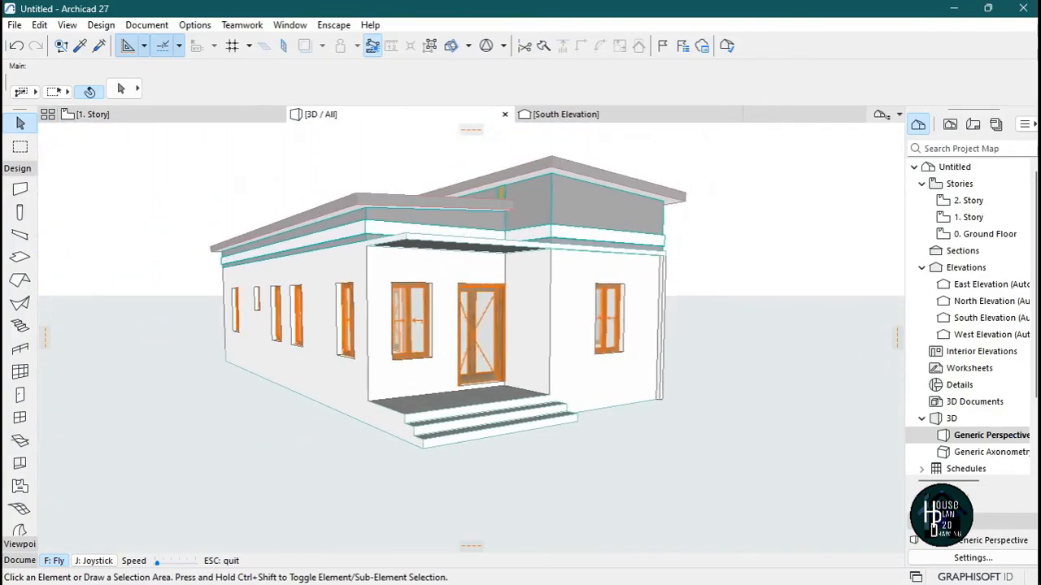
pyautogui.press('Right')
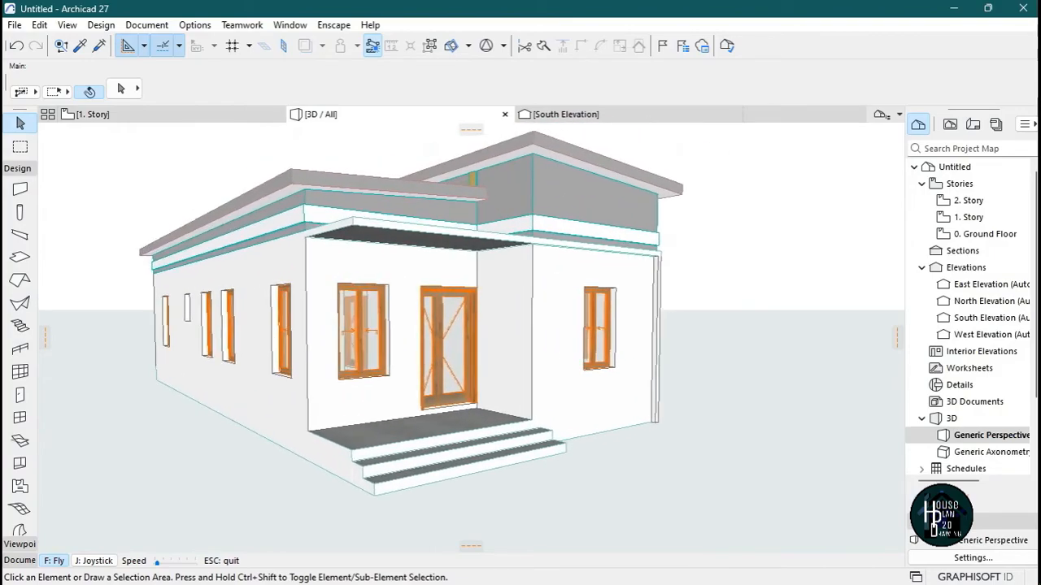
pyautogui.press('Up')
pyautogui.press('Escape')
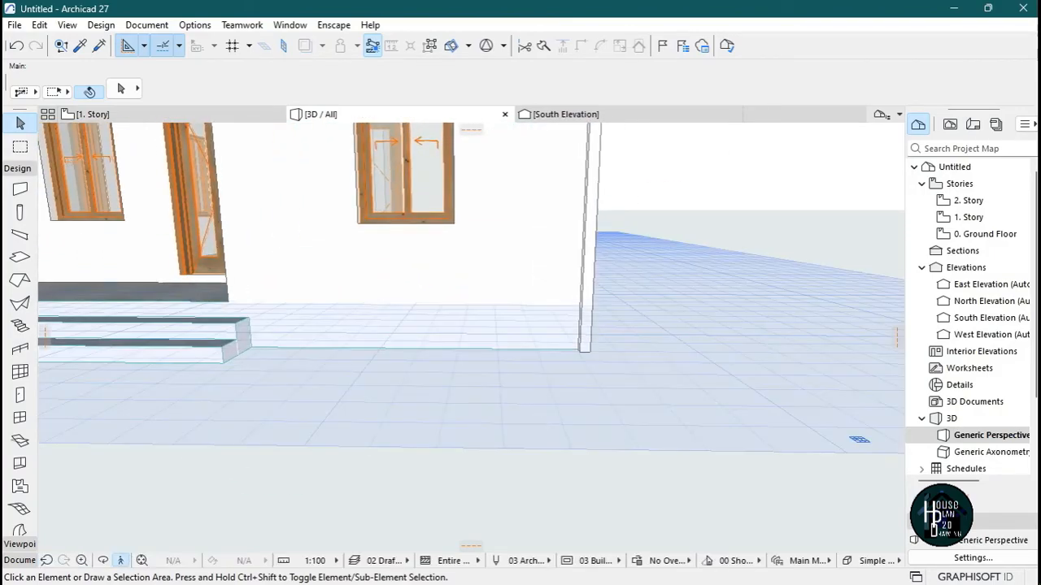
pyautogui.click(640, 569)
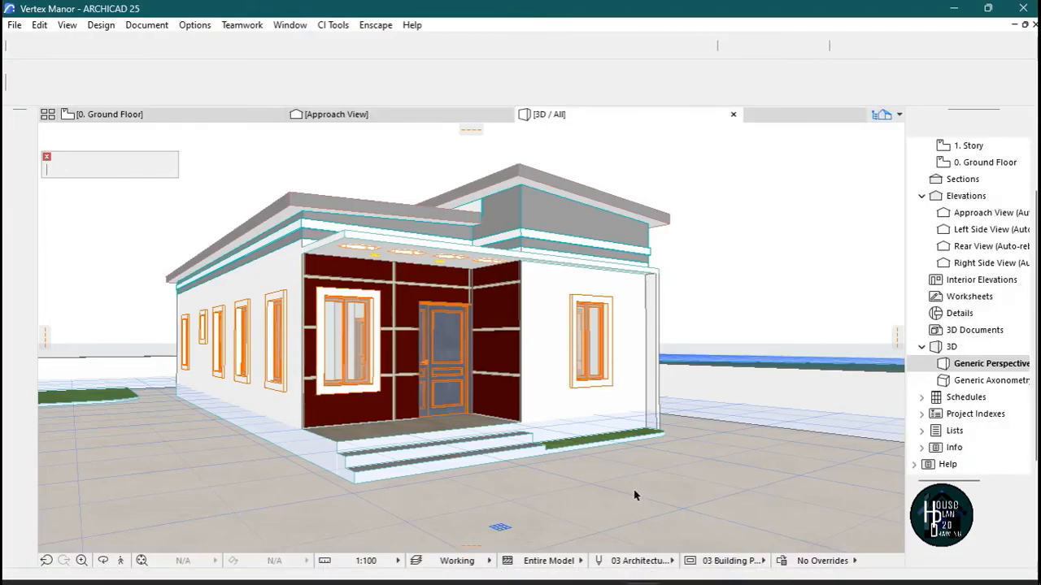
pyautogui.click(954, 16)
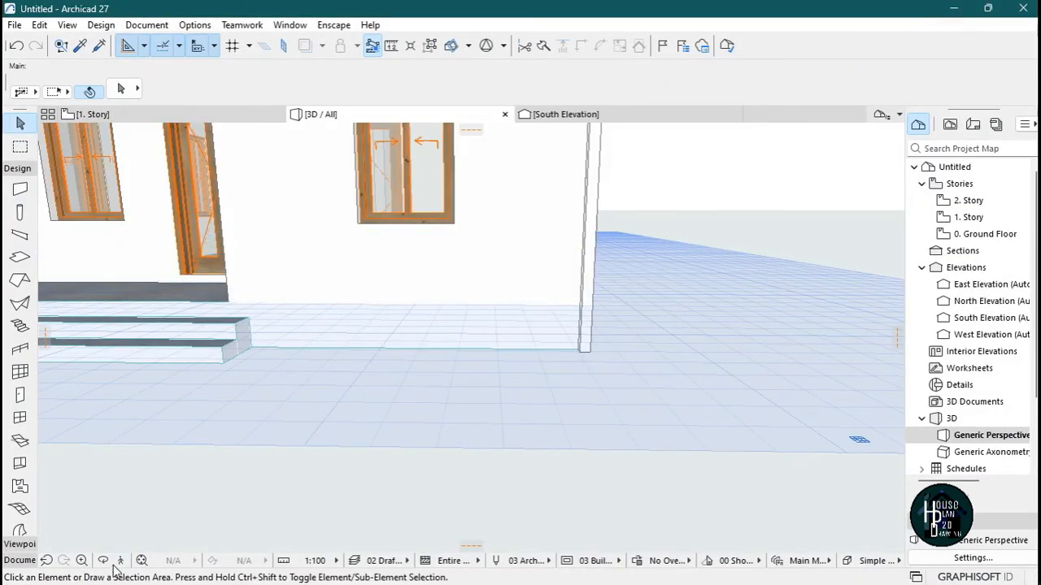
# Draw a rectangular slab along the foot of the projecting front wall, from the entrance steps to the thin corner wall, reusing the step slab's settings.
pyautogui.press('Up')
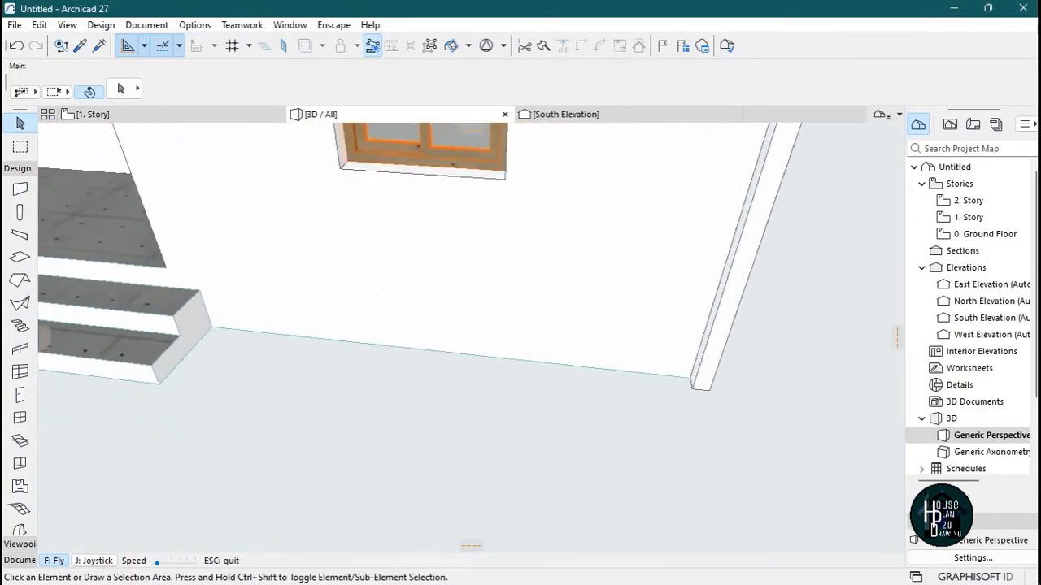
pyautogui.press('Escape')
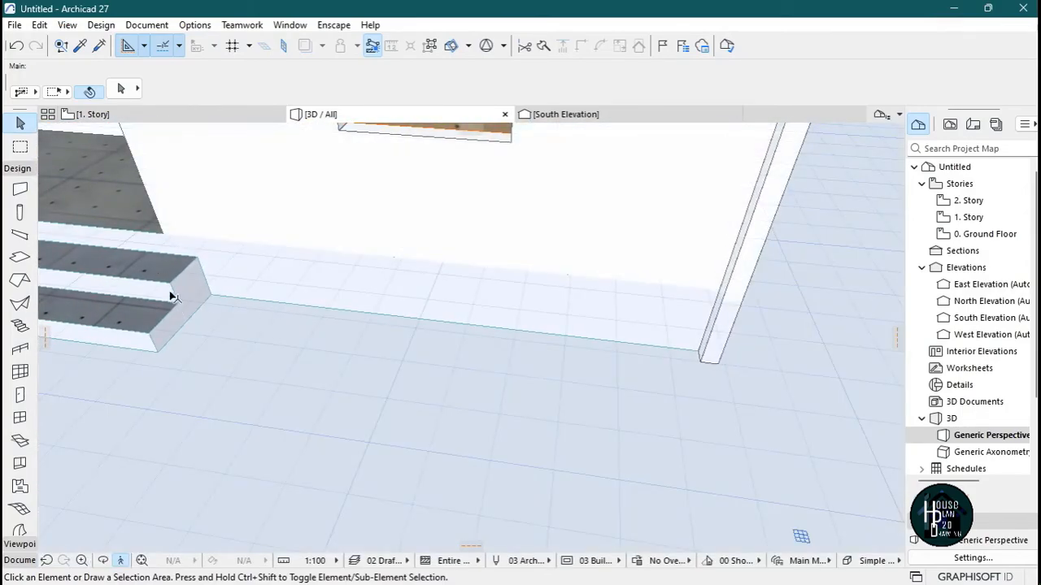
pyautogui.keyDown('alt'); pyautogui.click(166, 267); pyautogui.keyUp('alt')
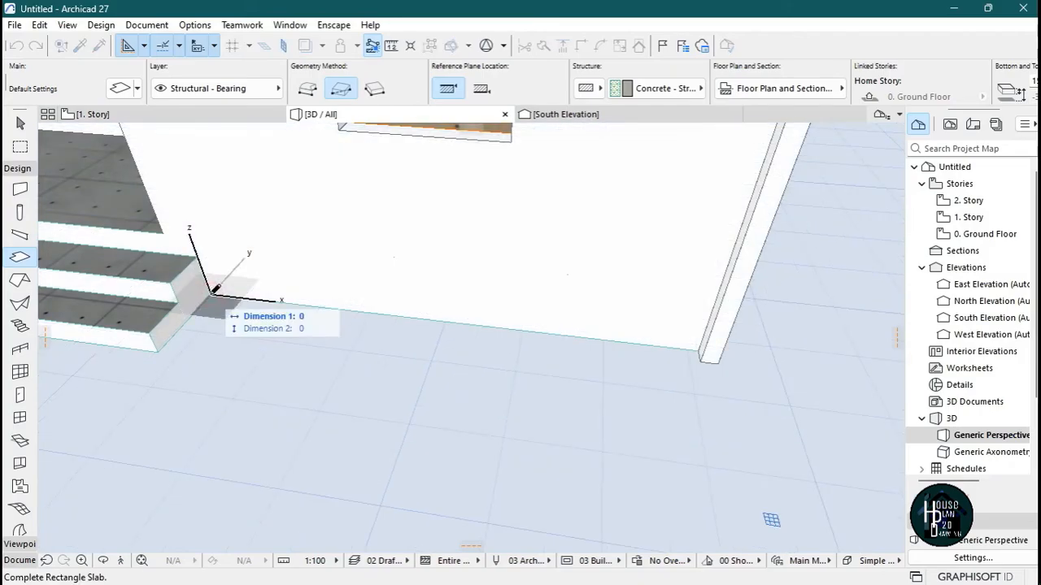
pyautogui.click(712, 398)
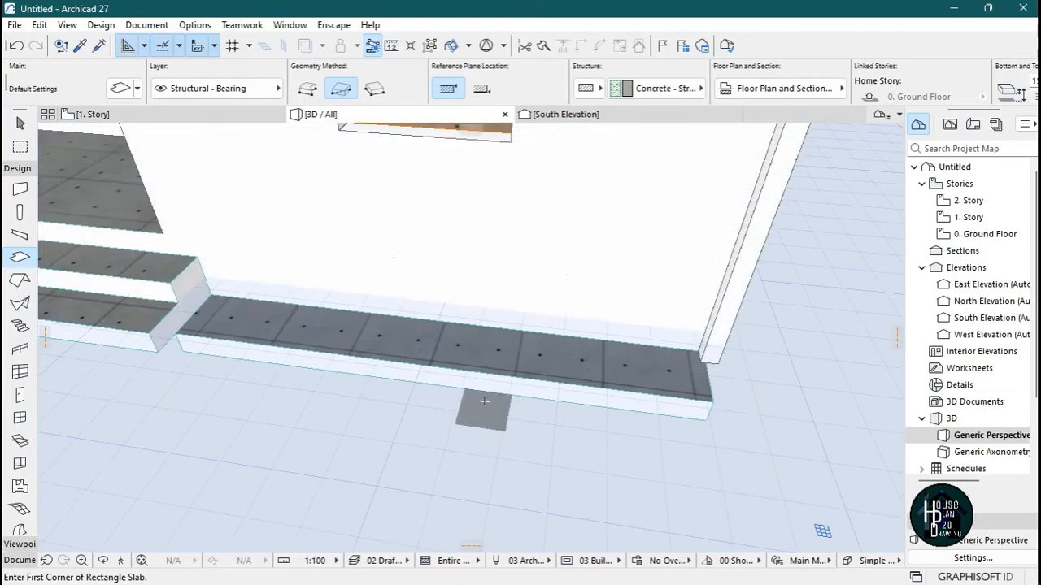
pyautogui.press('Escape')
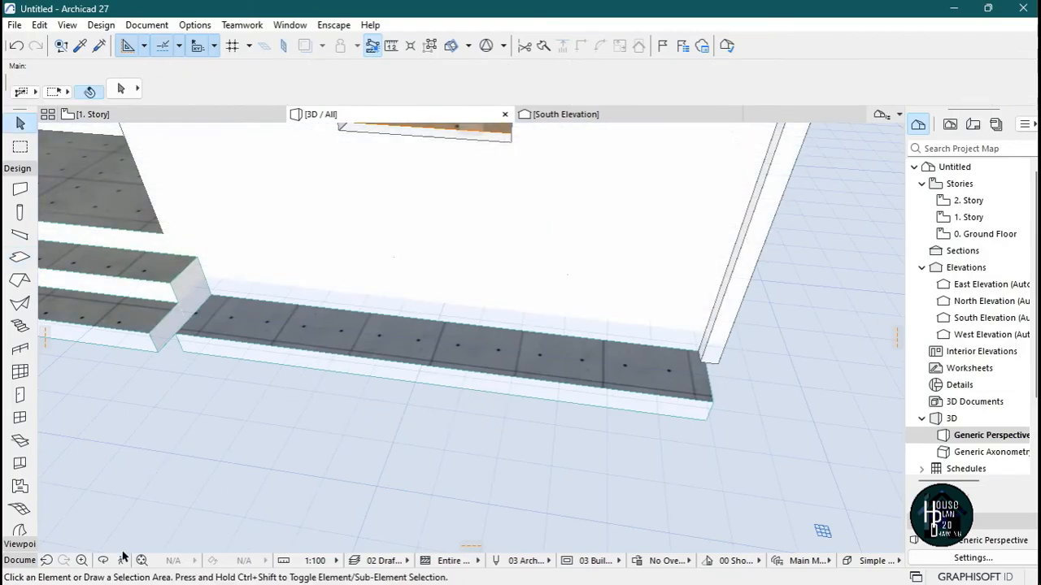
# Set the reference plane of the slab along the front wall to its bottom face, raising it to stand on the ground.
pyautogui.click(121, 561)
pyautogui.press('Right')
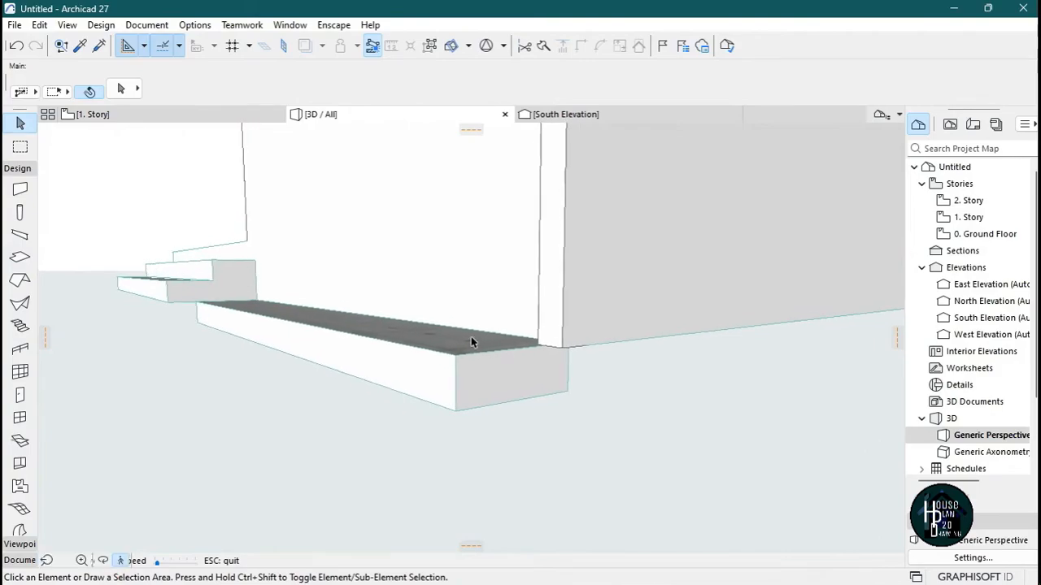
pyautogui.press('Escape')
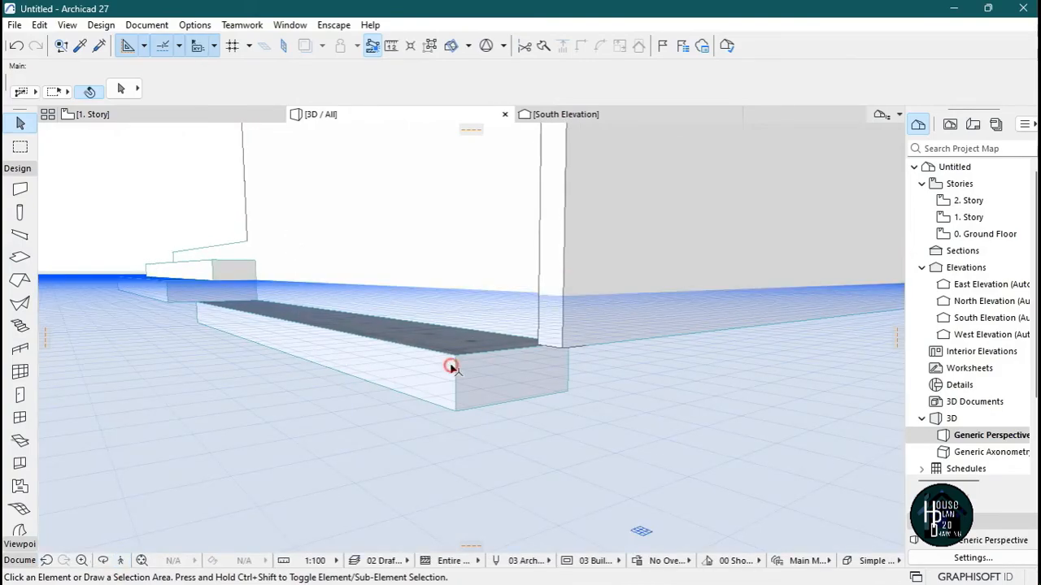
pyautogui.click(453, 368)
pyautogui.click(483, 92)
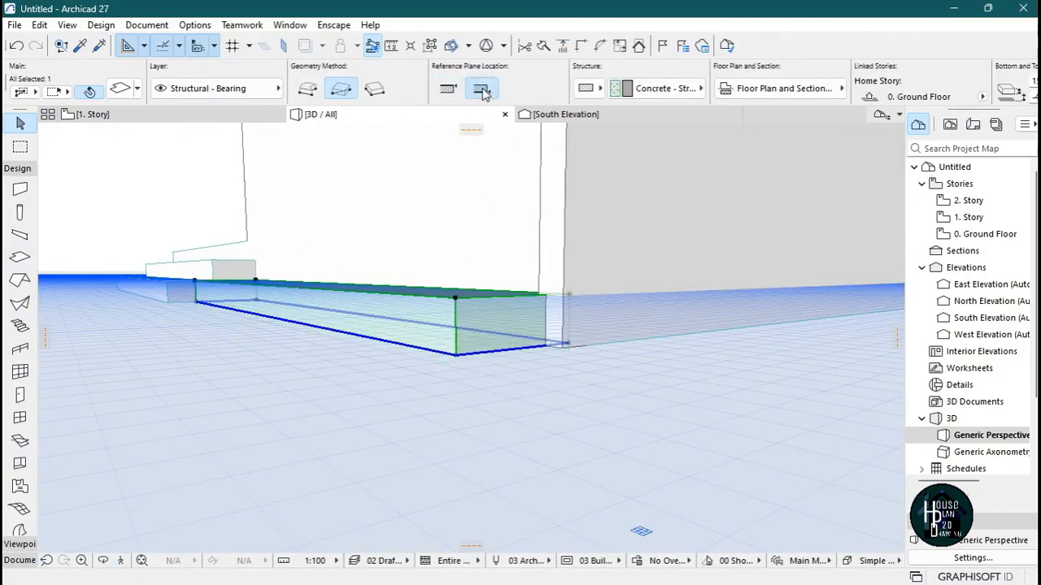
pyautogui.click(260, 406)
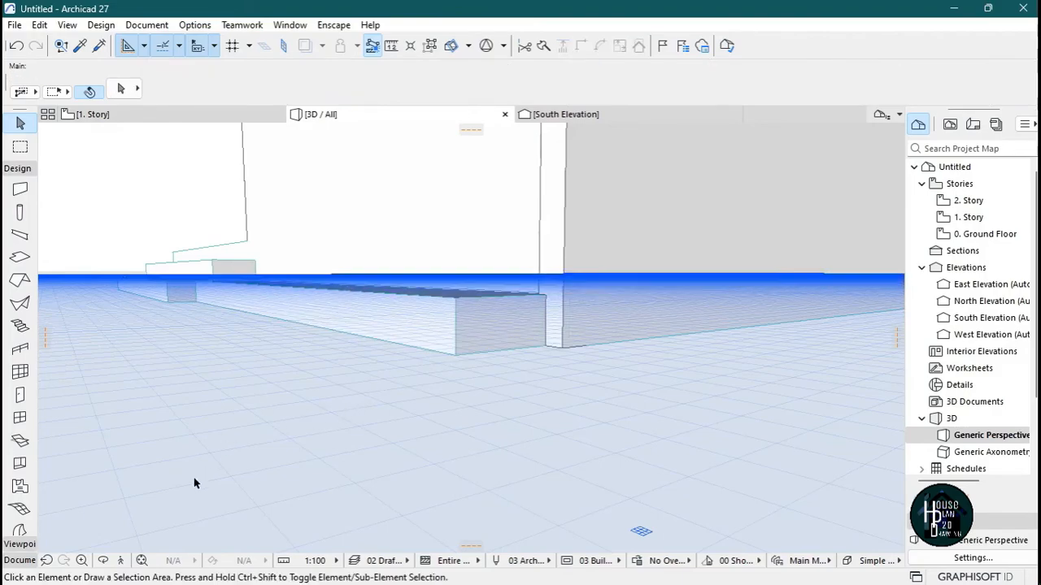
pyautogui.click(122, 561)
pyautogui.press('Escape')
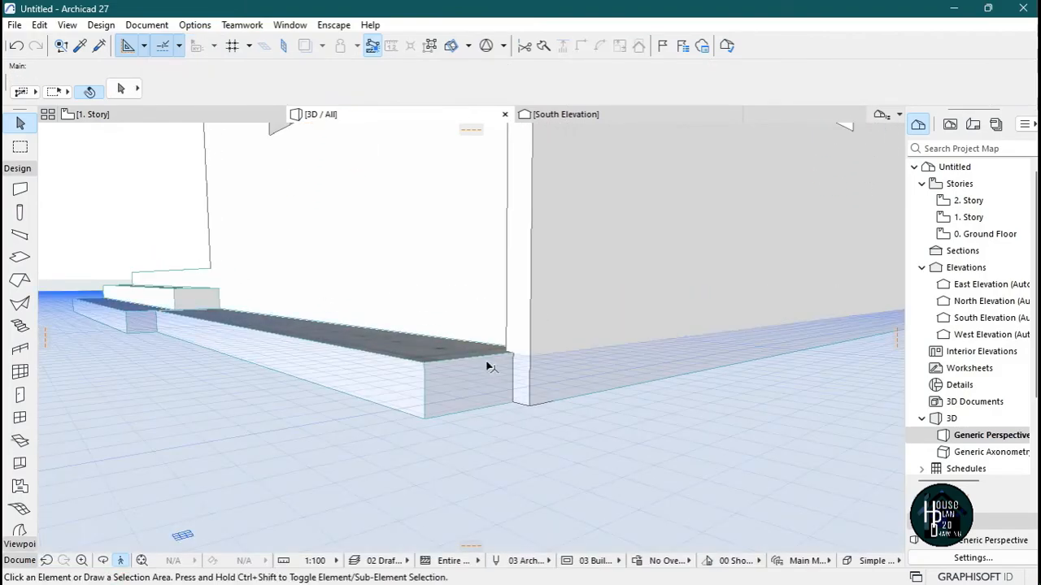
# Set the thickness of the slab along the front wall to 50 mm.
pyautogui.click(434, 372)
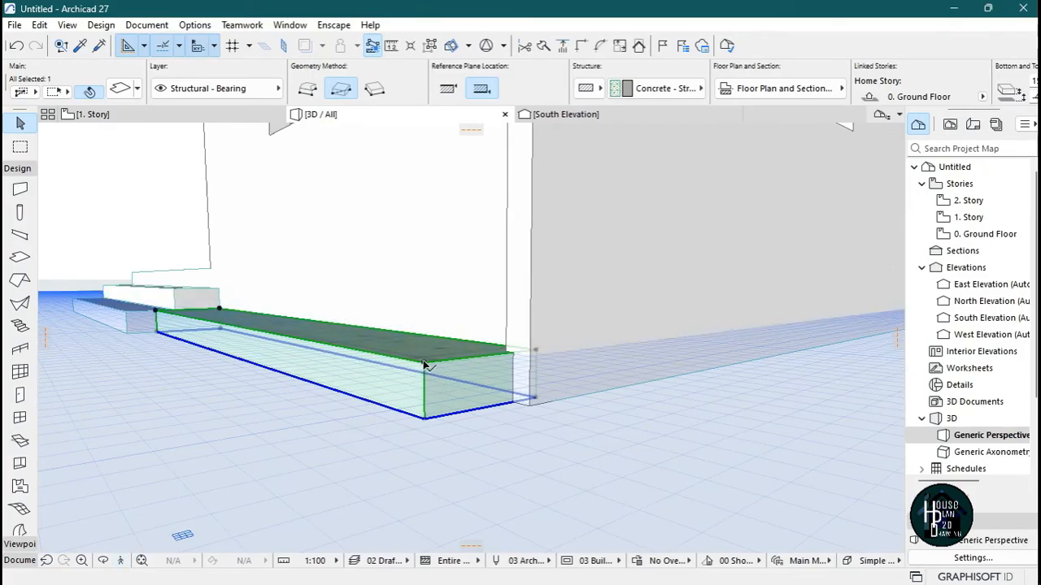
pyautogui.click(423, 365)
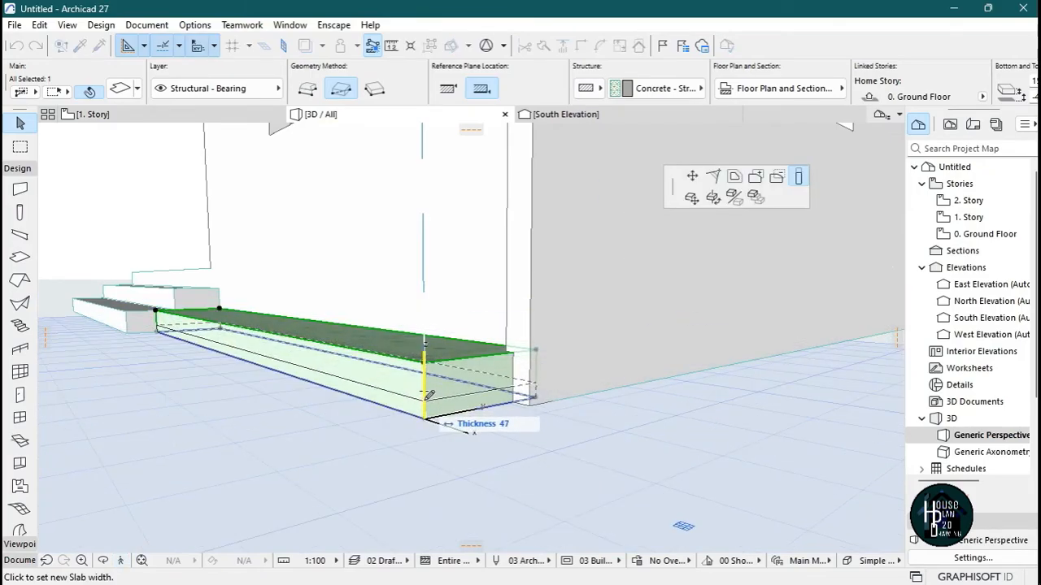
pyautogui.press('Return')
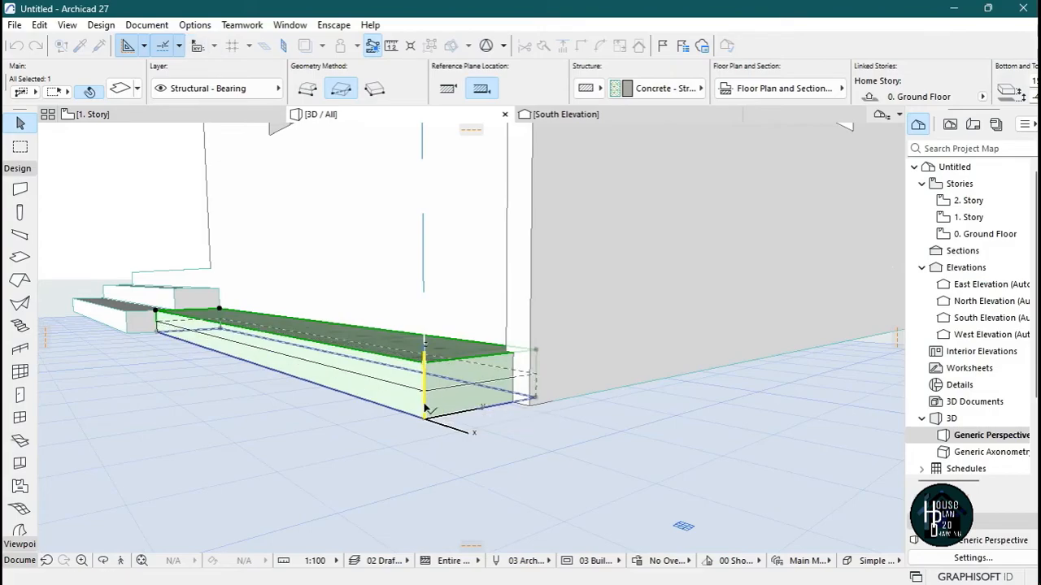
pyautogui.press('Escape')
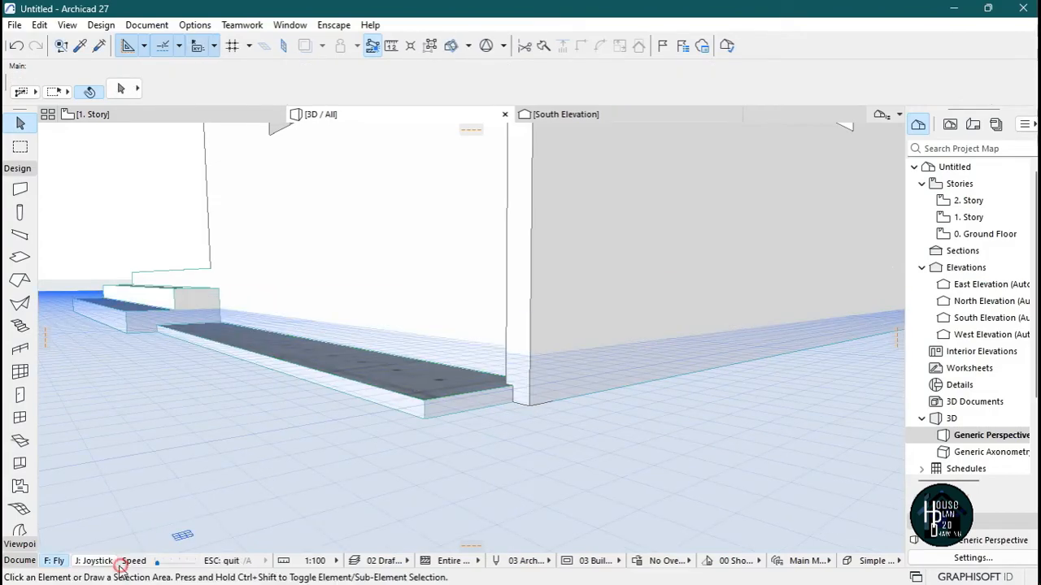
# Override the top surface of the slab along the front wall with Grass - Green.
pyautogui.press('Down')
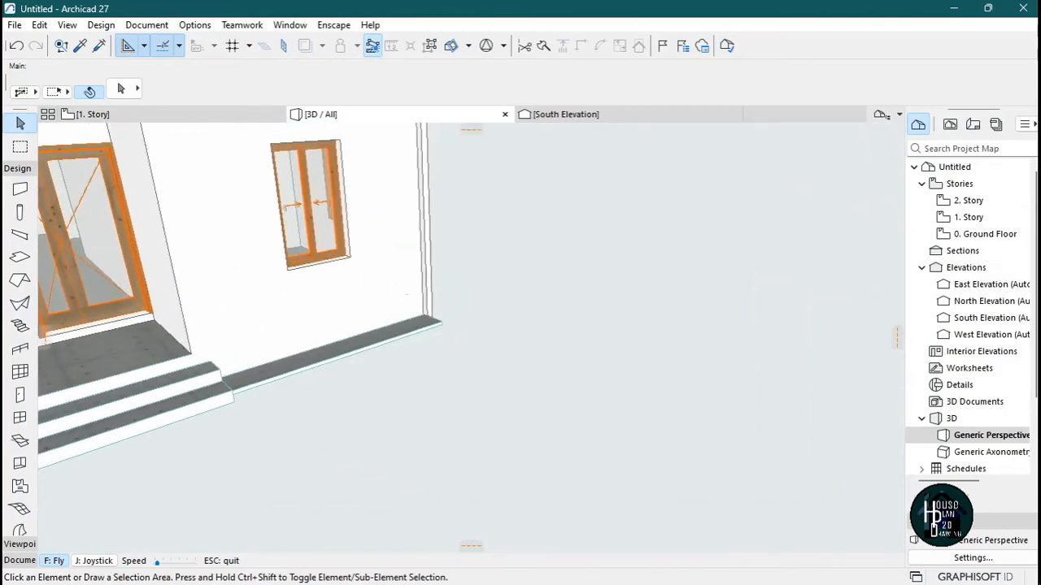
pyautogui.press('Down')
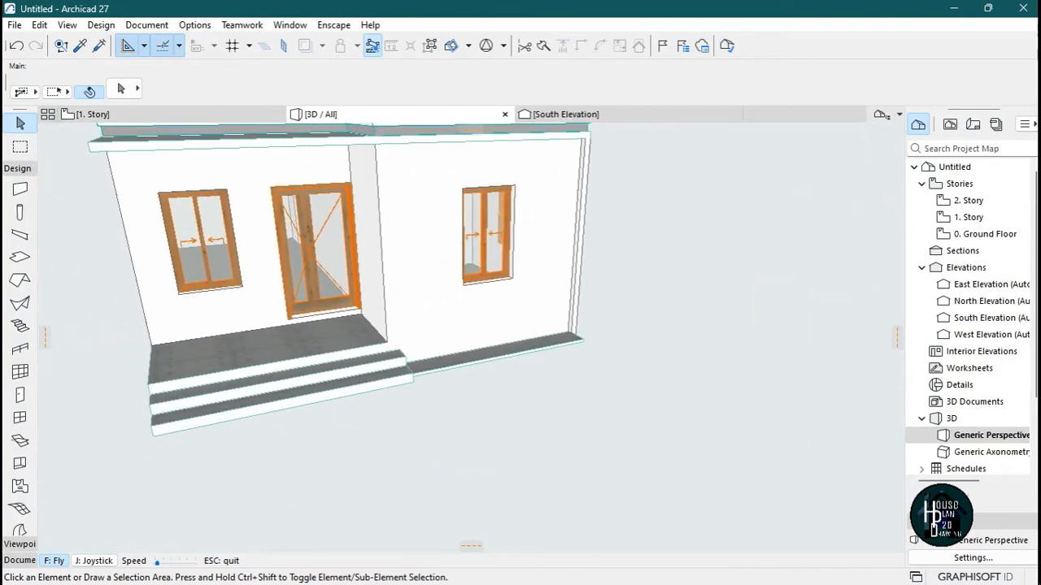
pyautogui.press('Escape')
pyautogui.click(510, 355)
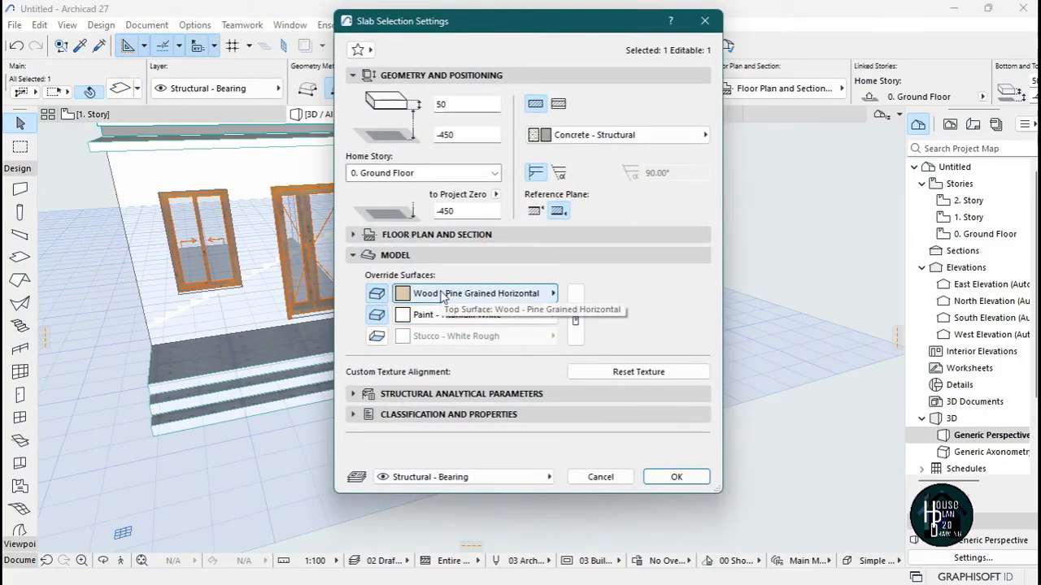
pyautogui.click(442, 297)
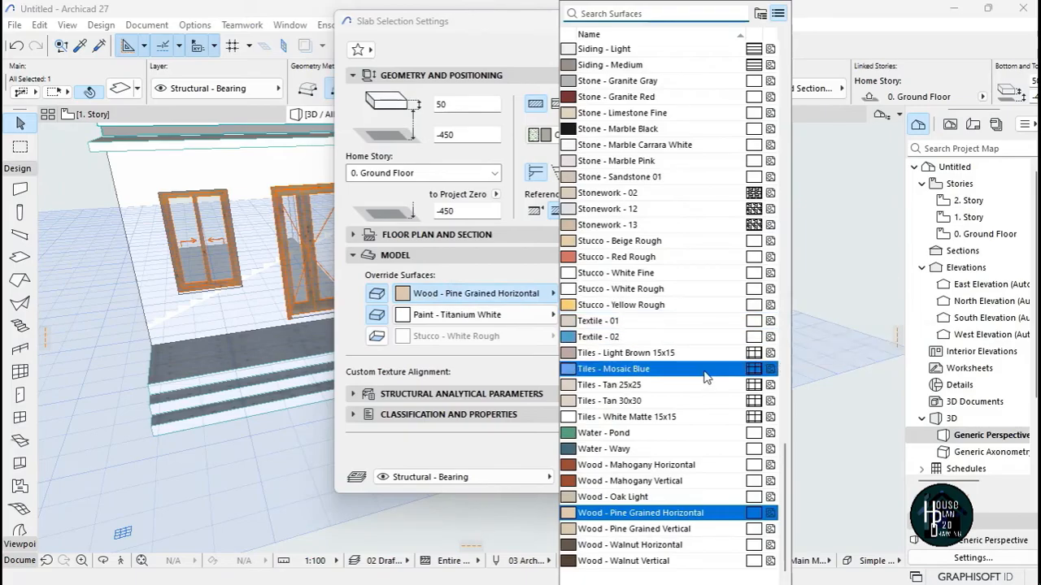
pyautogui.scroll(5, 634, 309)
pyautogui.scroll(15, 637, 304)
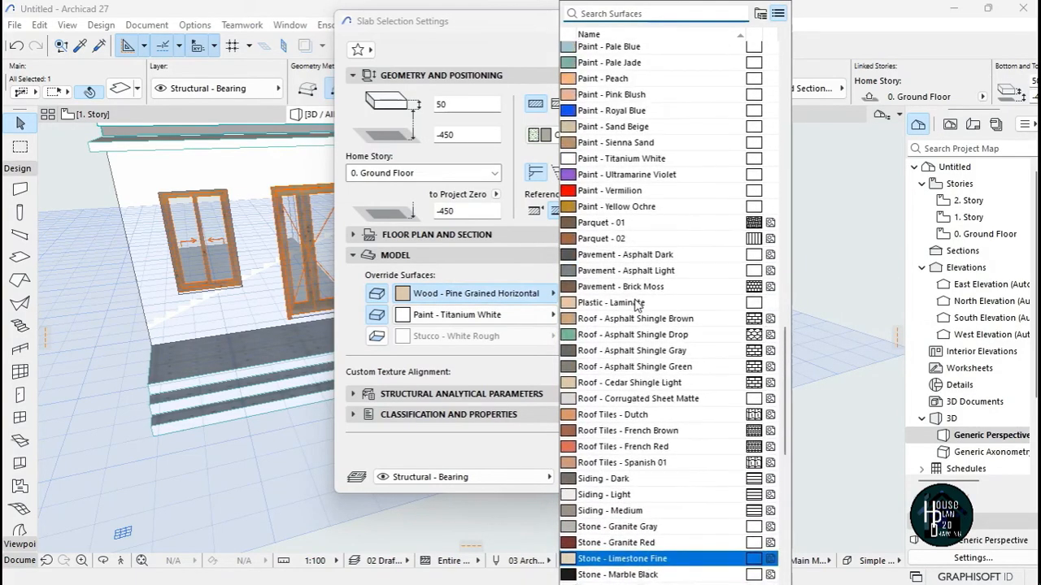
pyautogui.scroll(10, 637, 304)
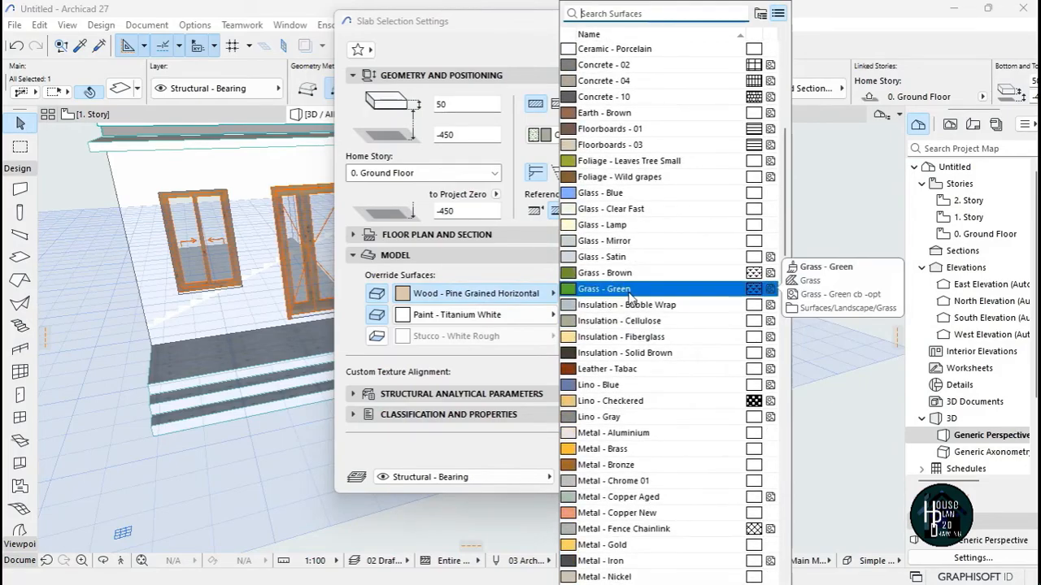
pyautogui.click(626, 290)
pyautogui.click(676, 477)
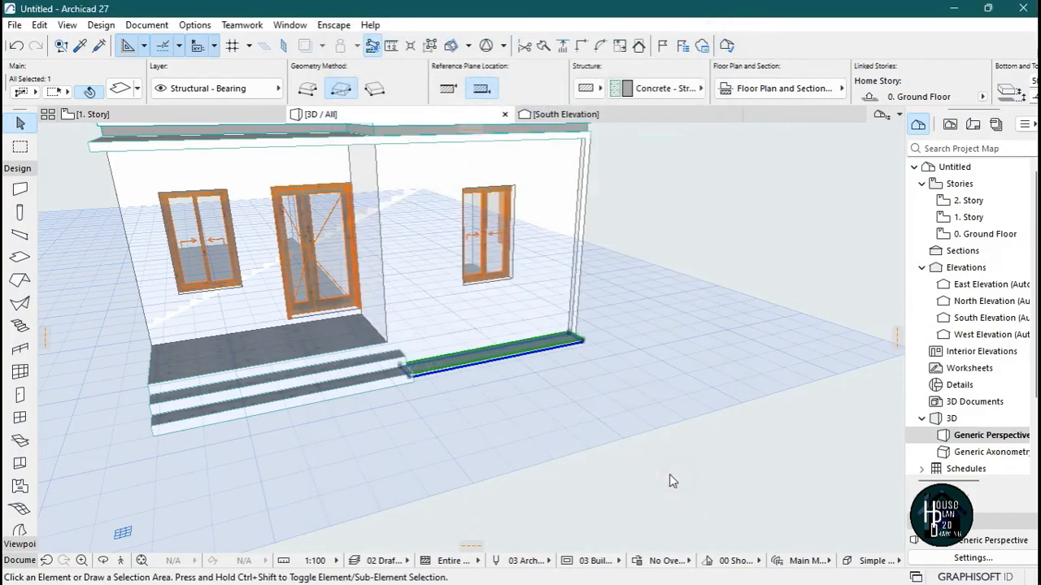
pyautogui.click(468, 403)
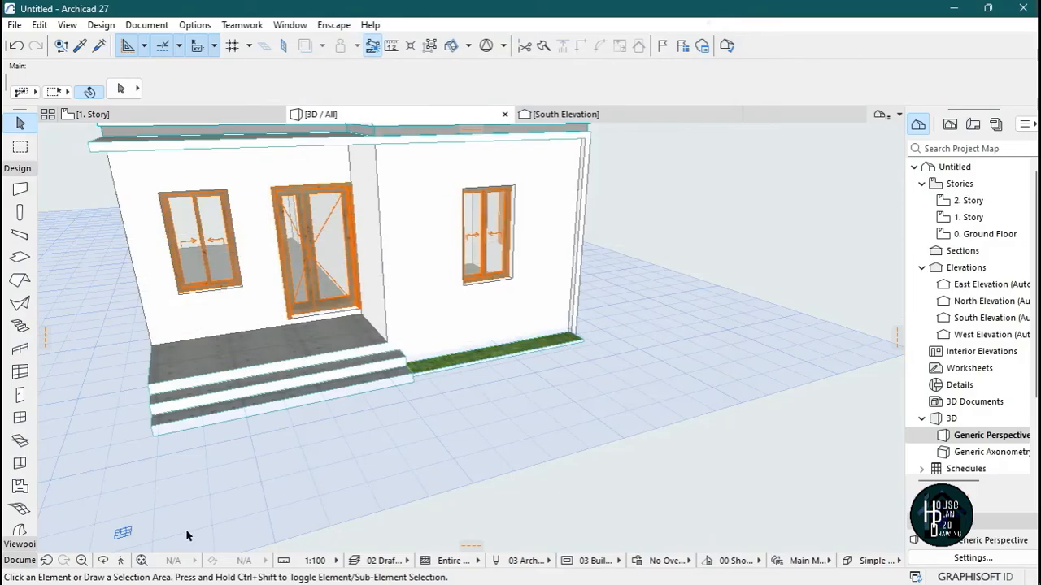
# Cut a 300 × 300 mm rectangular opening through the porch canopy slab above the front window.
pyautogui.click(121, 560)
pyautogui.press('Down')
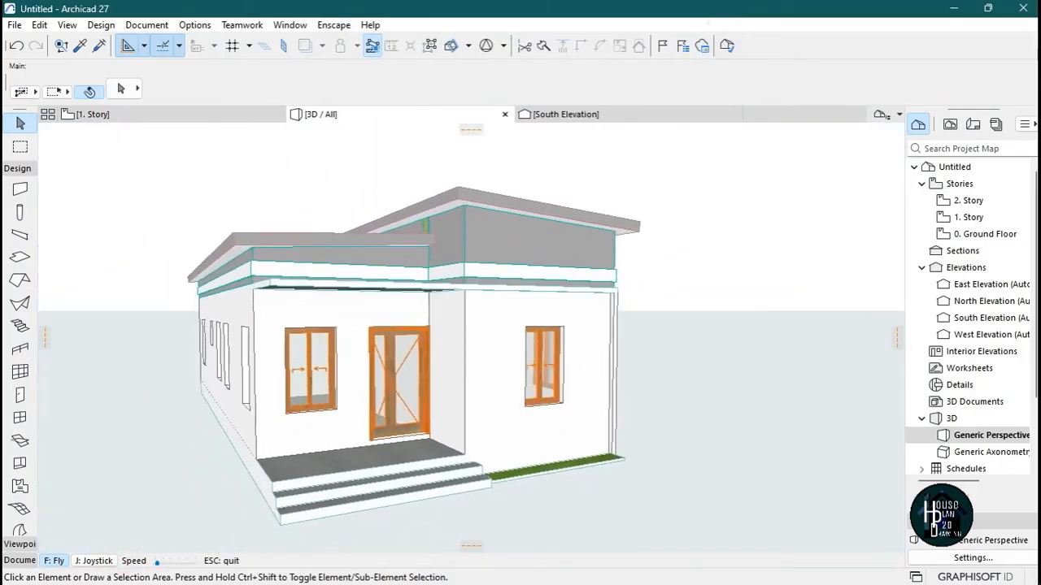
pyautogui.press('Up')
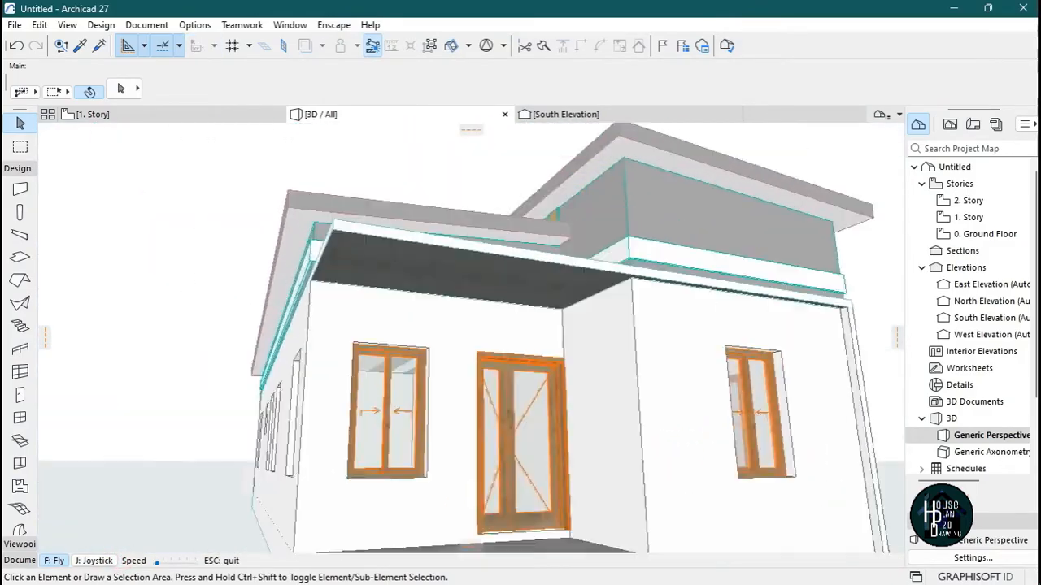
pyautogui.press('Escape')
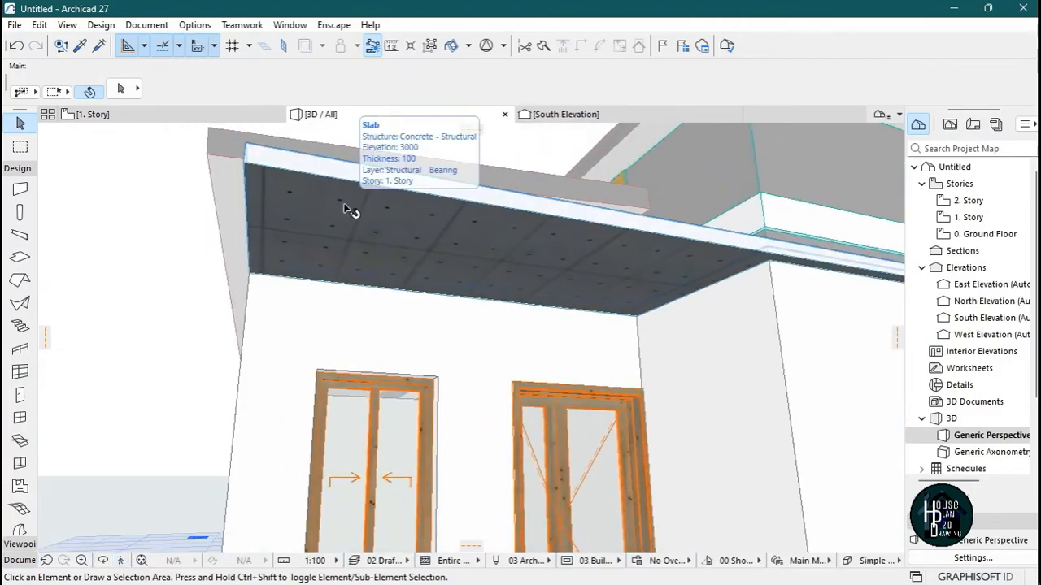
pyautogui.scroll(-3, 22, 418)
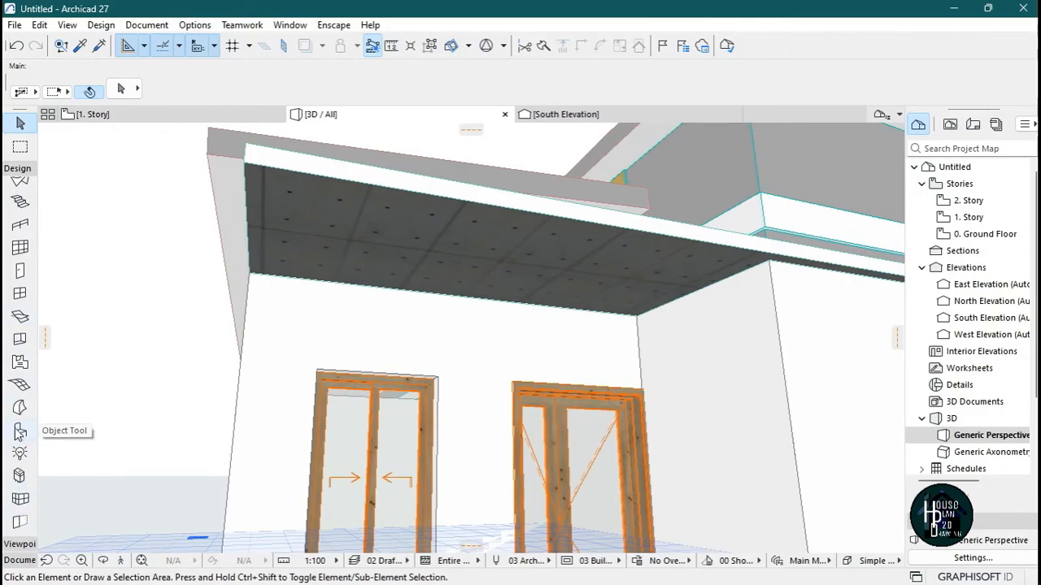
pyautogui.click(19, 339)
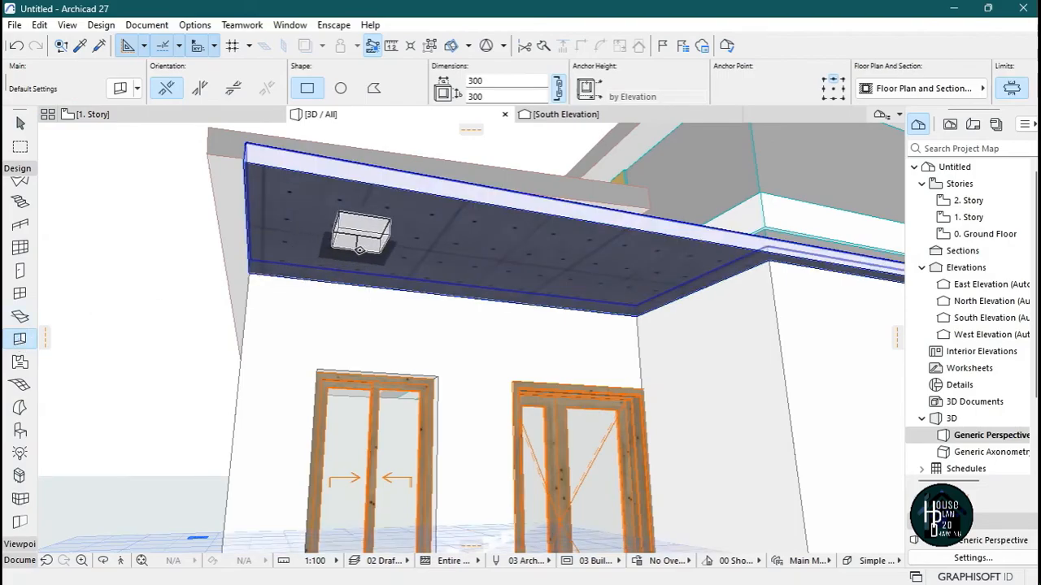
pyautogui.click(377, 255)
pyautogui.press('shift')
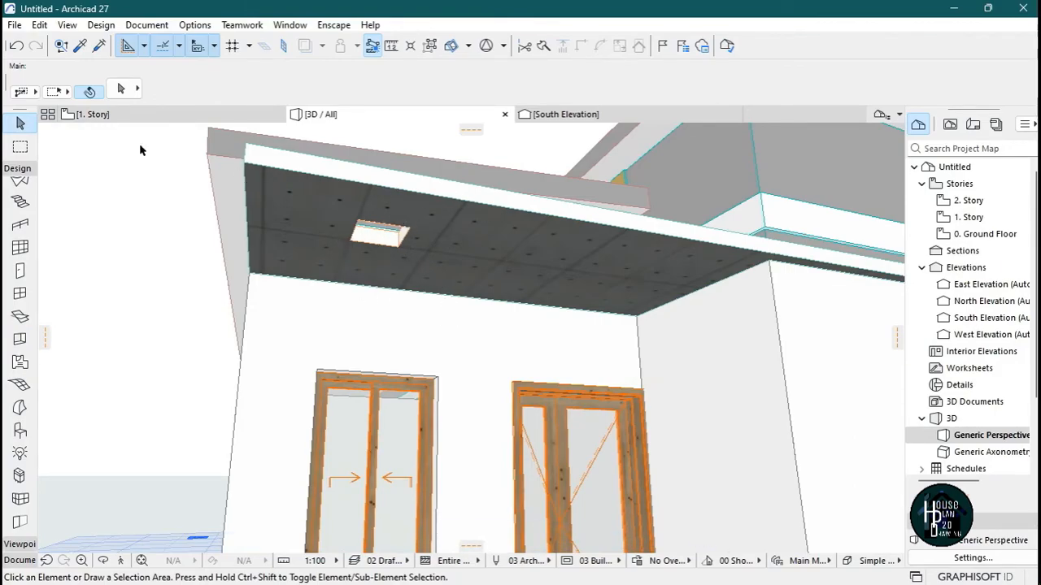
# On the 1. Story plan, move the square canopy opening closer to the slab's outer front corner.
pyautogui.doubleClick(982, 234)
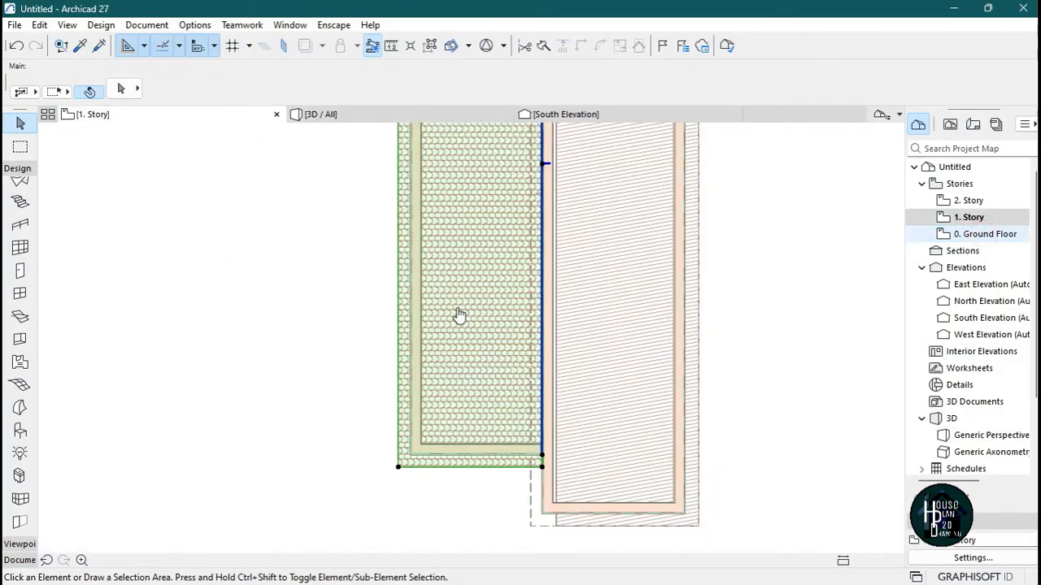
pyautogui.scroll(-2, 517, 394)
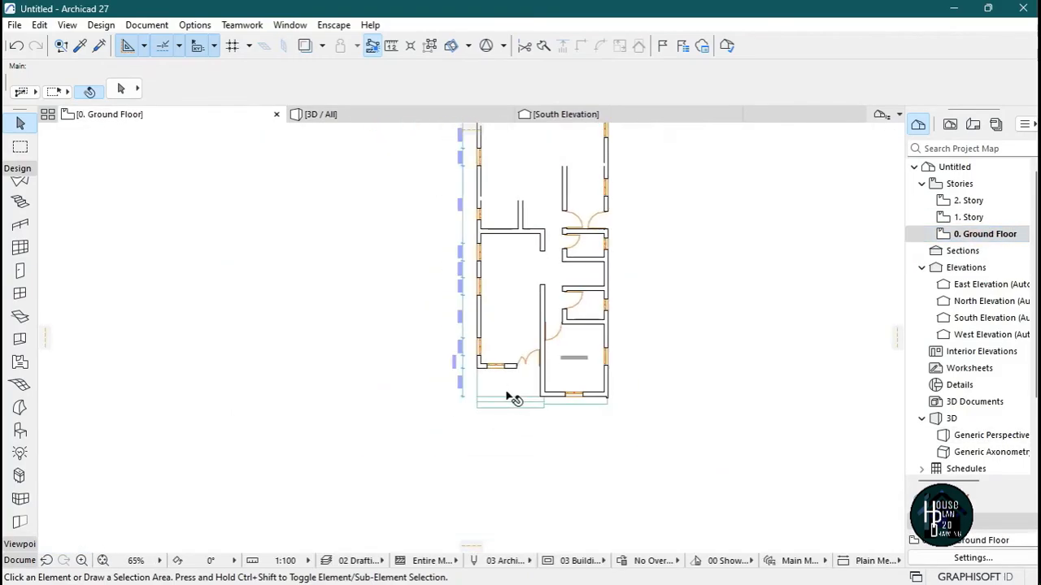
pyautogui.scroll(5, 500, 423)
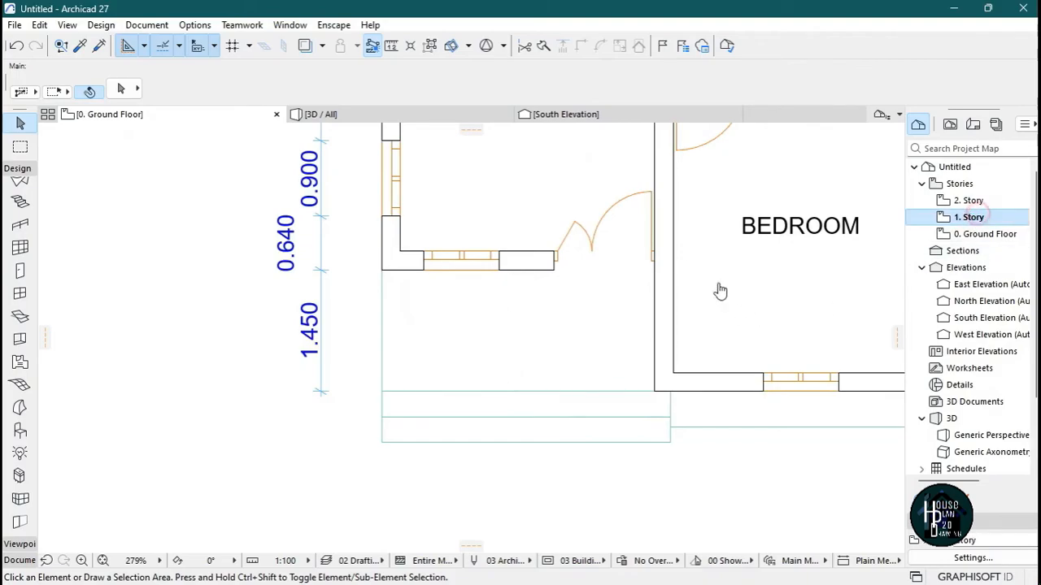
pyautogui.scroll(3, 479, 407)
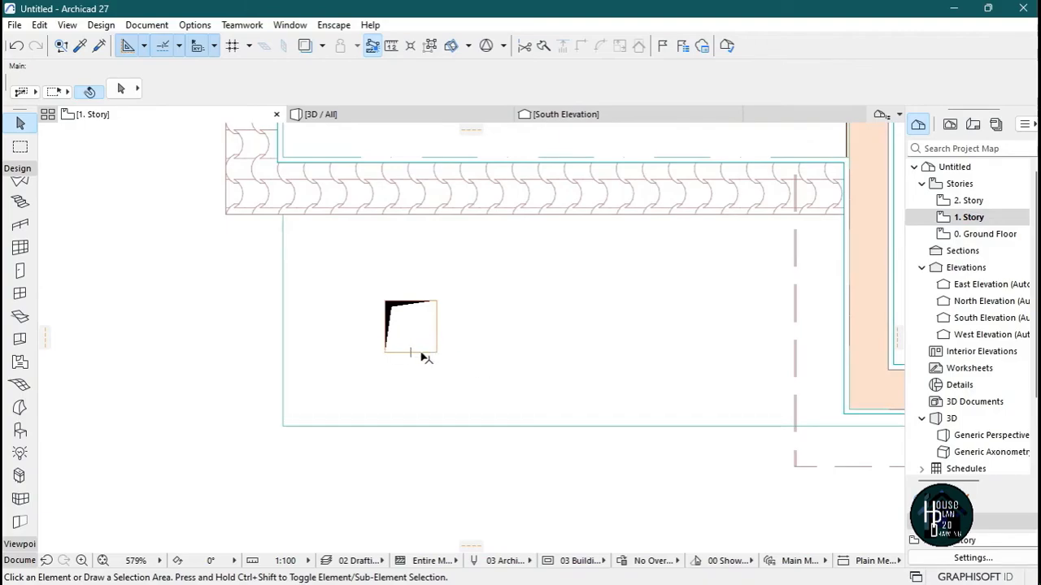
pyautogui.click(419, 325)
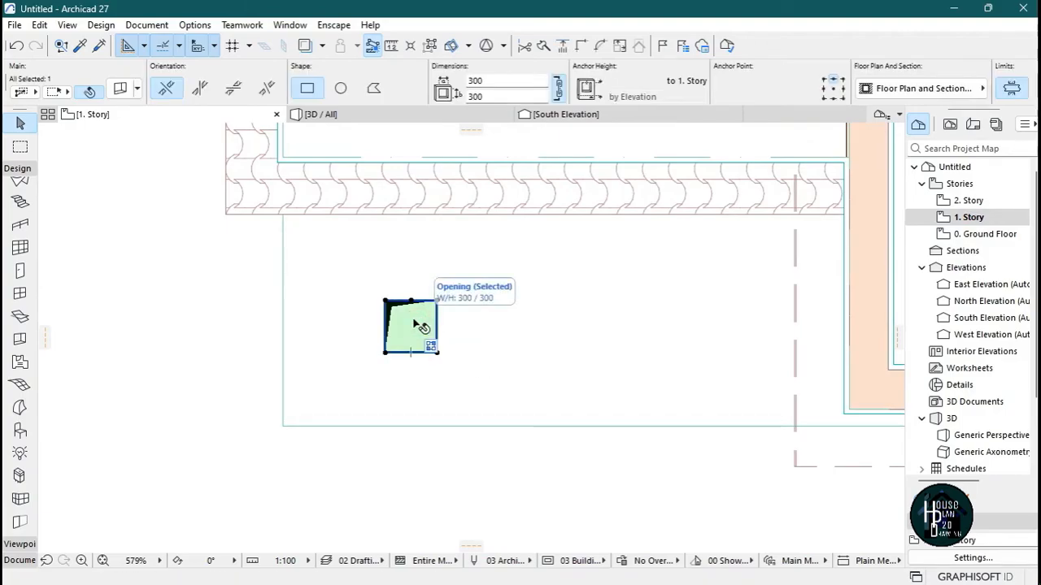
pyautogui.click(413, 326)
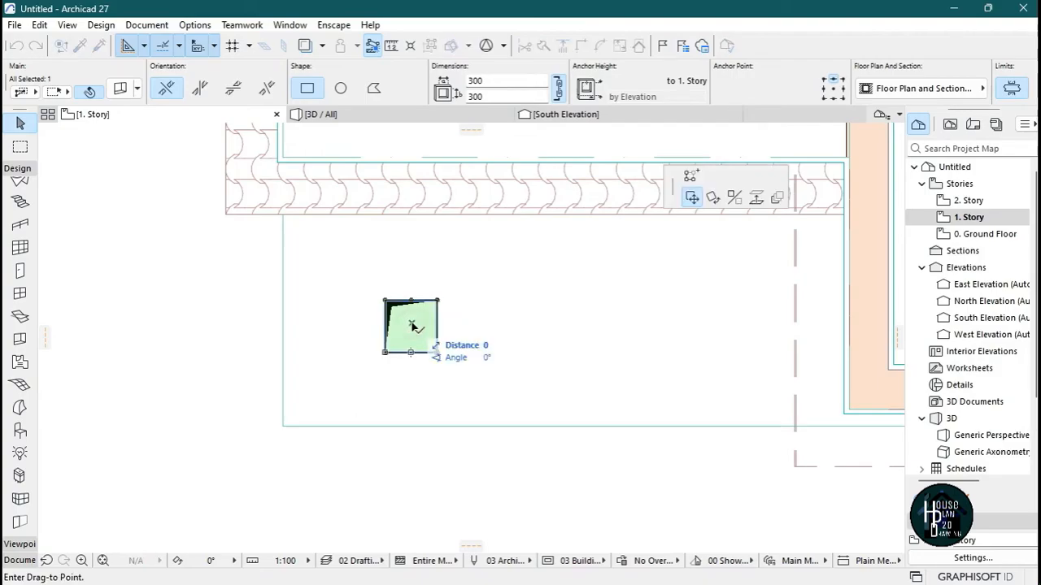
pyautogui.click(356, 368)
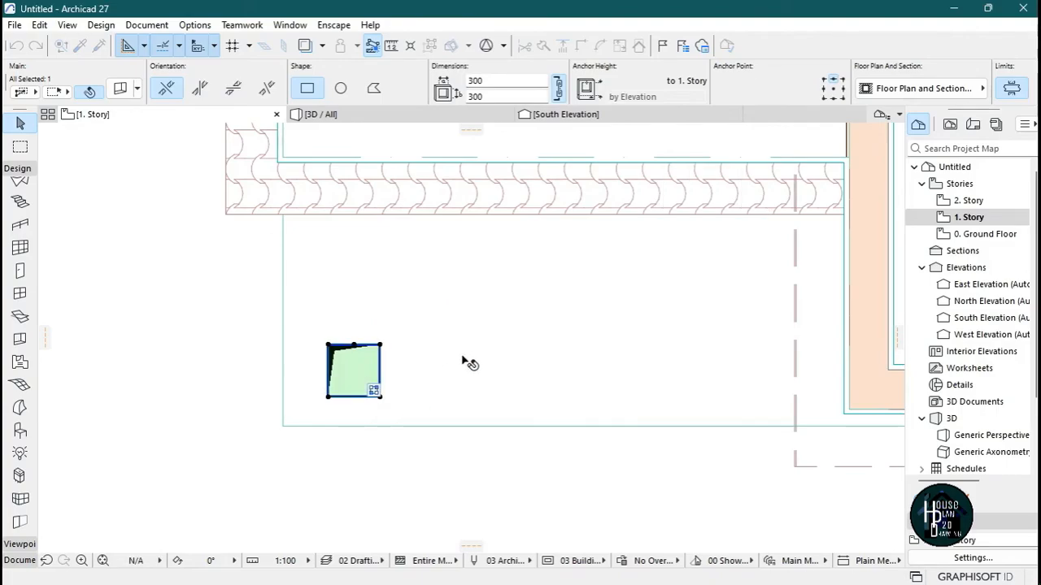
pyautogui.scroll(-2, 488, 358)
pyautogui.scroll(2, 536, 358)
pyautogui.scroll(-3, 488, 368)
pyautogui.scroll(3, 567, 351)
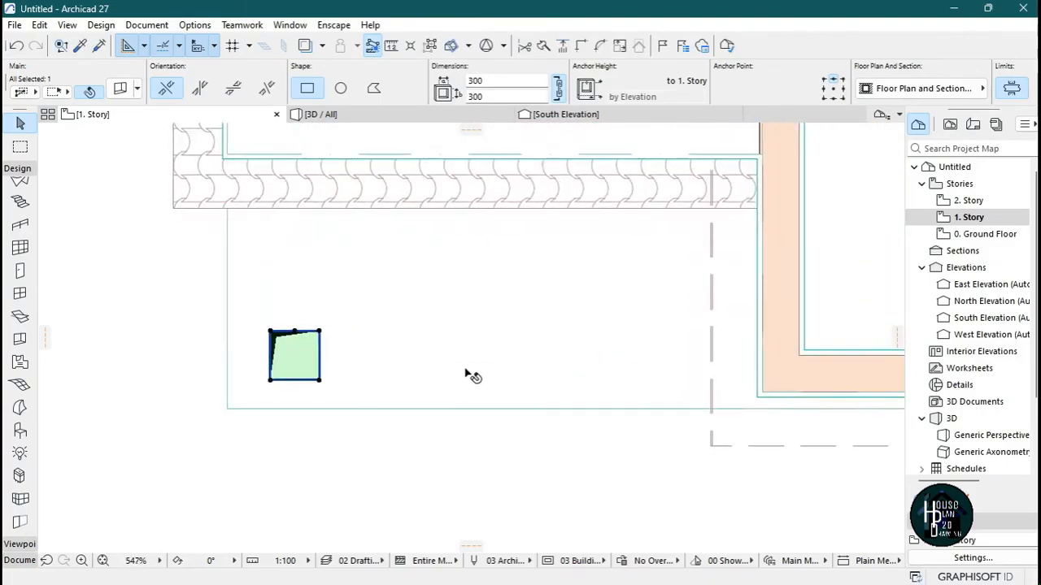
pyautogui.scroll(-2, 473, 415)
pyautogui.scroll(-2, 472, 365)
pyautogui.press('Escape')
# Multiply the canopy opening along the porch front with Spread at 900 mm spacing, making three copies.
pyautogui.scroll(7, 406, 316)
pyautogui.scroll(-4, 356, 305)
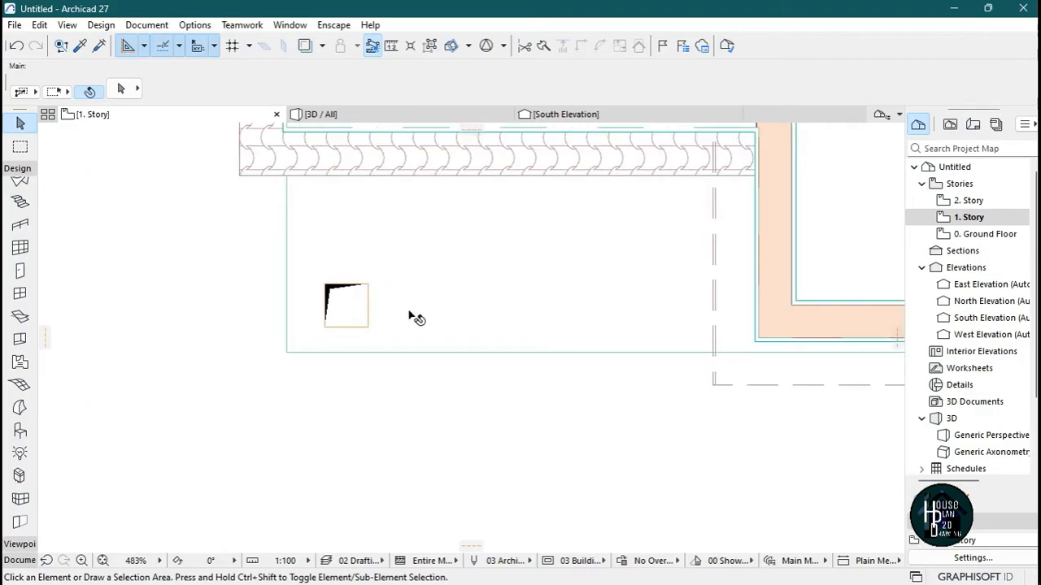
pyautogui.click(348, 302)
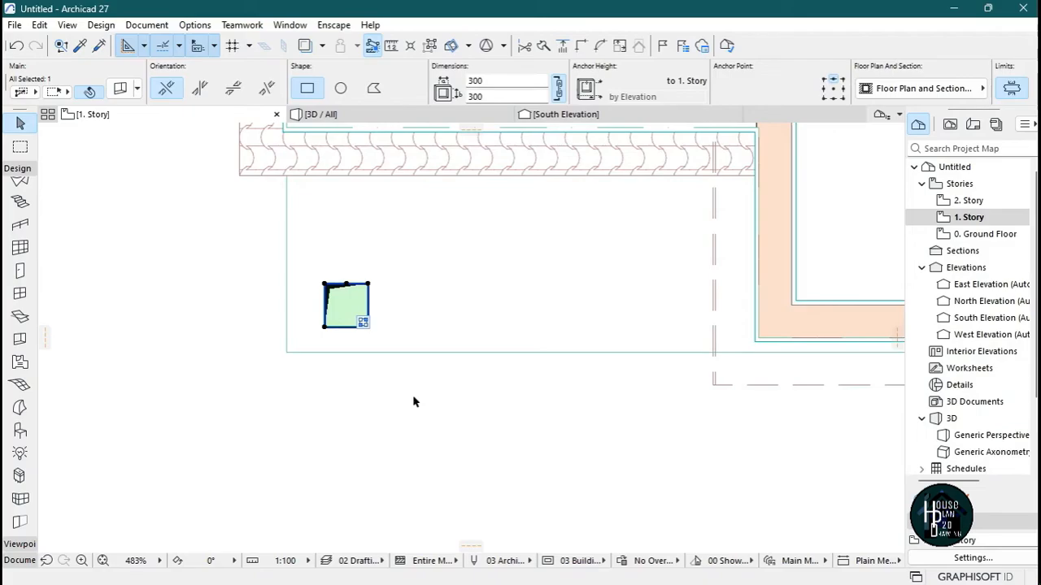
pyautogui.hotkey('ctrl', 'u')
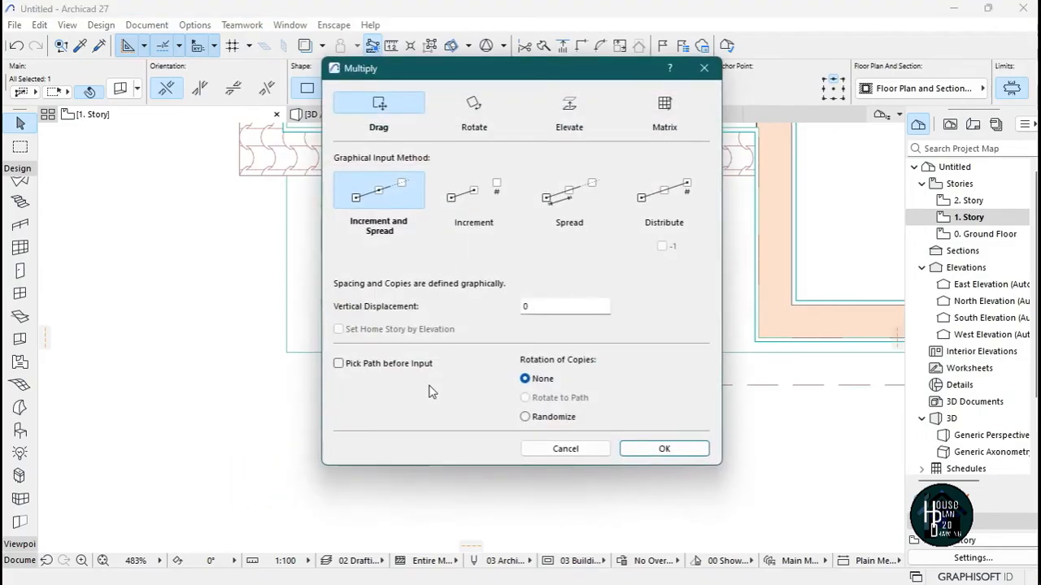
pyautogui.click(569, 199)
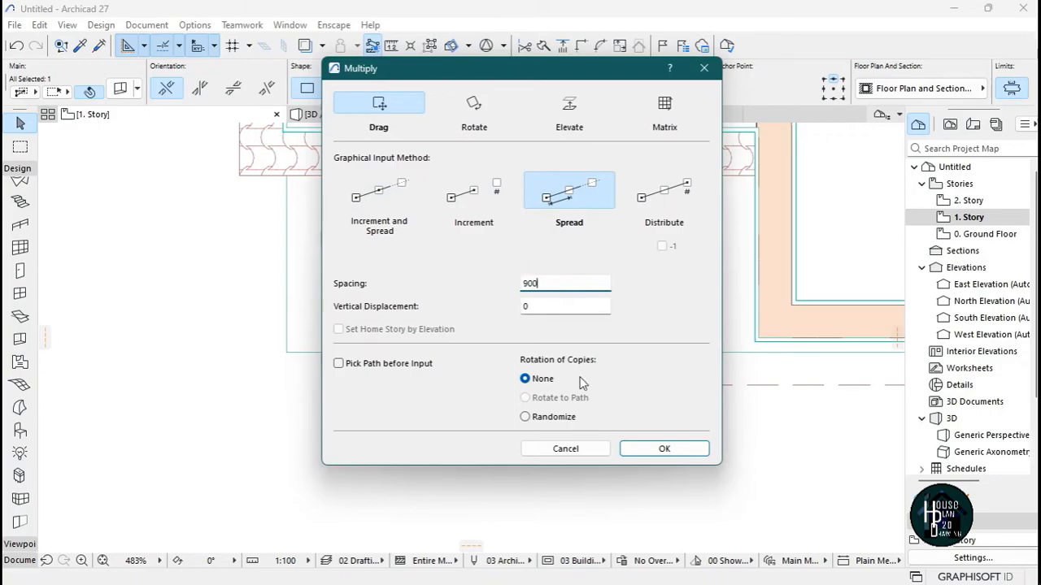
pyautogui.click(660, 450)
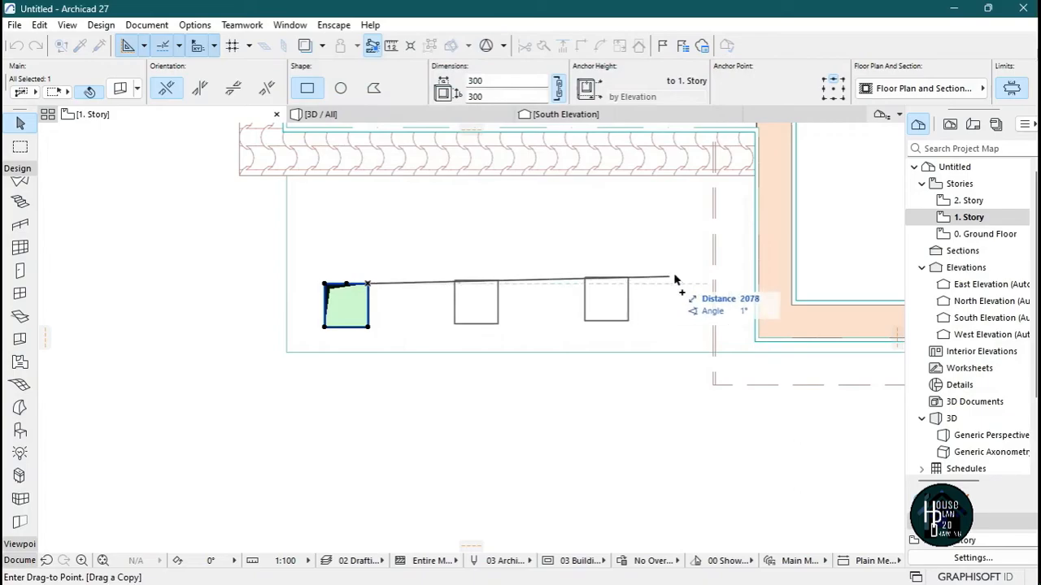
pyautogui.click(774, 288)
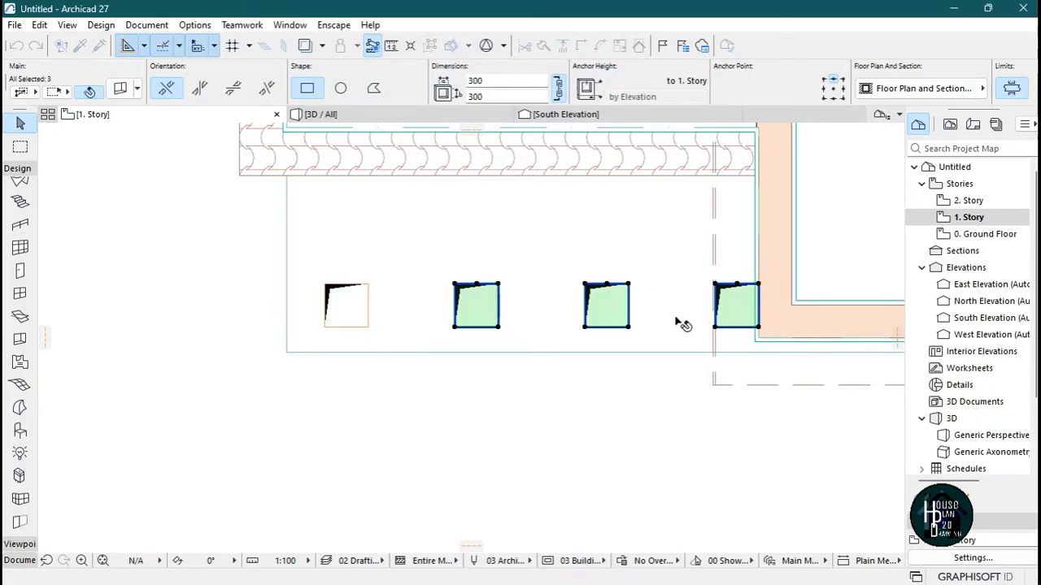
# Move all four square canopy openings together about 109 mm along the porch front, away from the projecting wall.
pyautogui.scroll(3, 700, 314)
pyautogui.scroll(-3, 699, 312)
pyautogui.scroll(3, 688, 322)
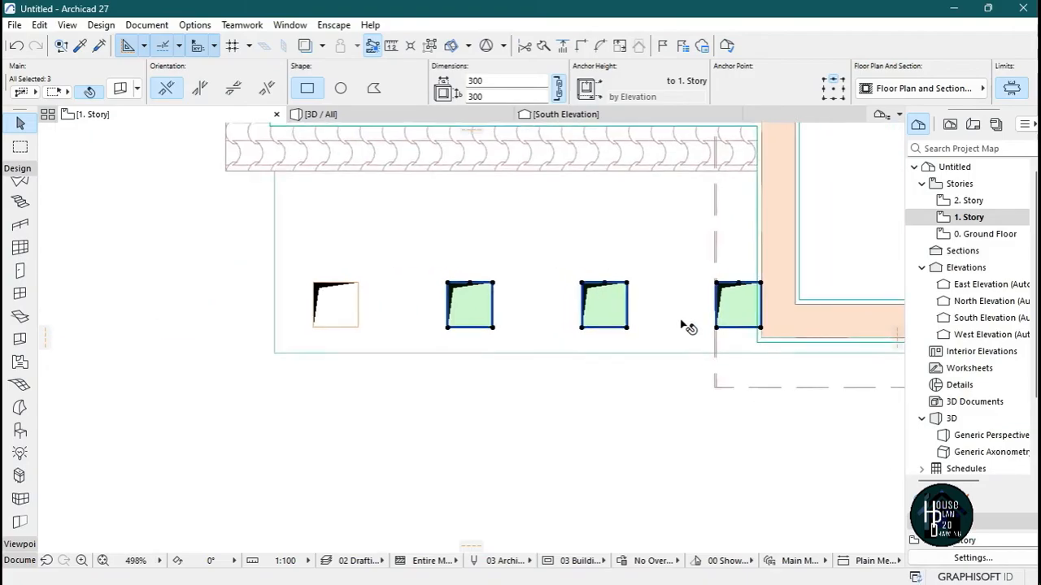
pyautogui.scroll(-3, 682, 324)
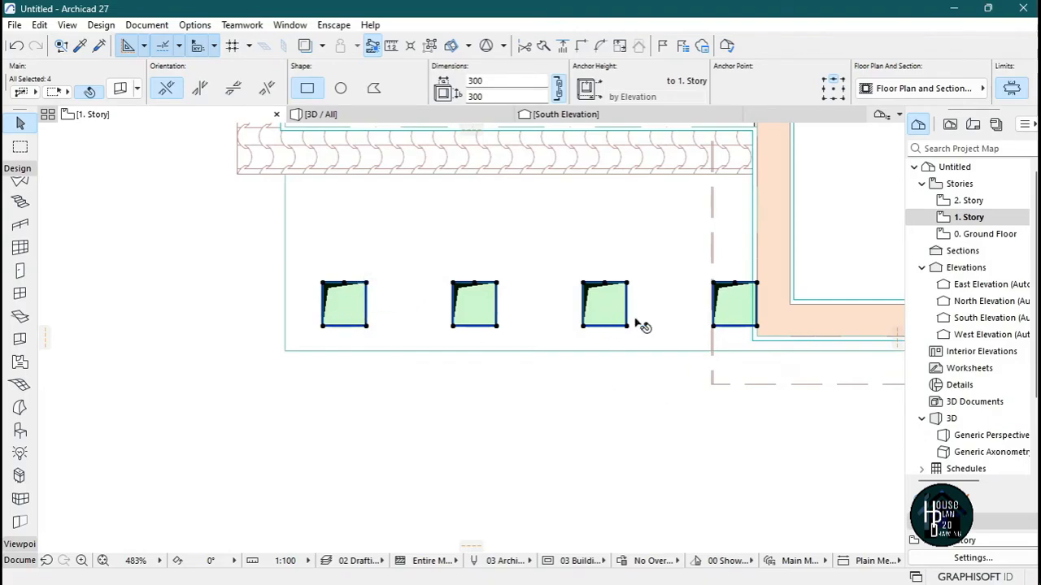
pyautogui.click(758, 327)
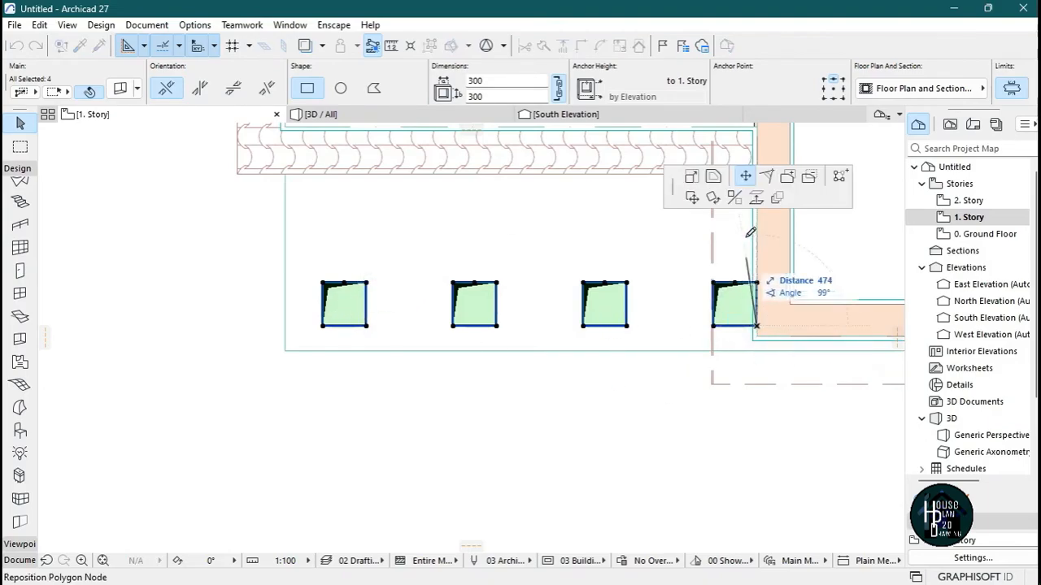
pyautogui.click(692, 199)
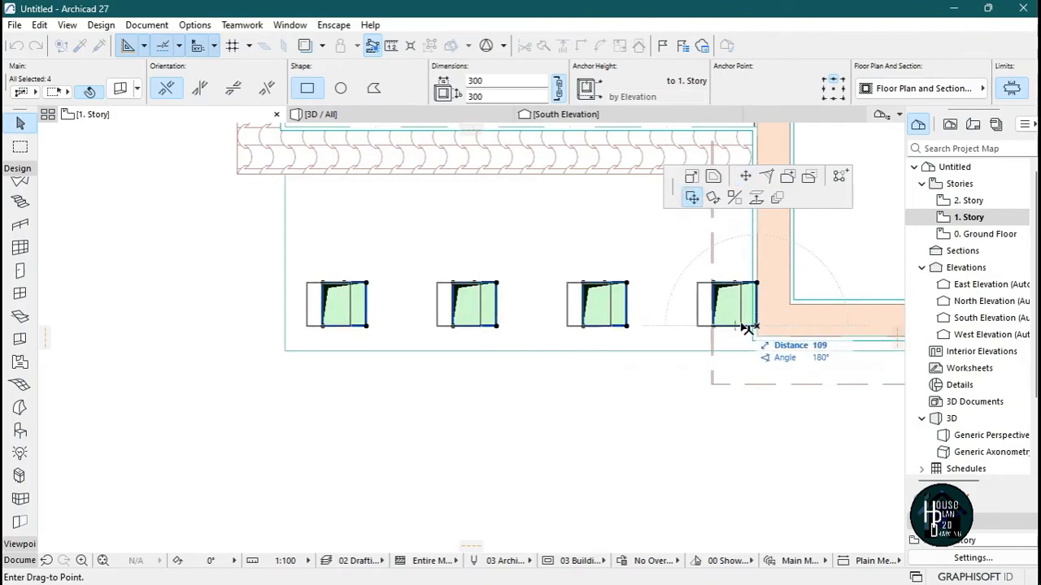
pyautogui.click(741, 326)
pyautogui.click(599, 352)
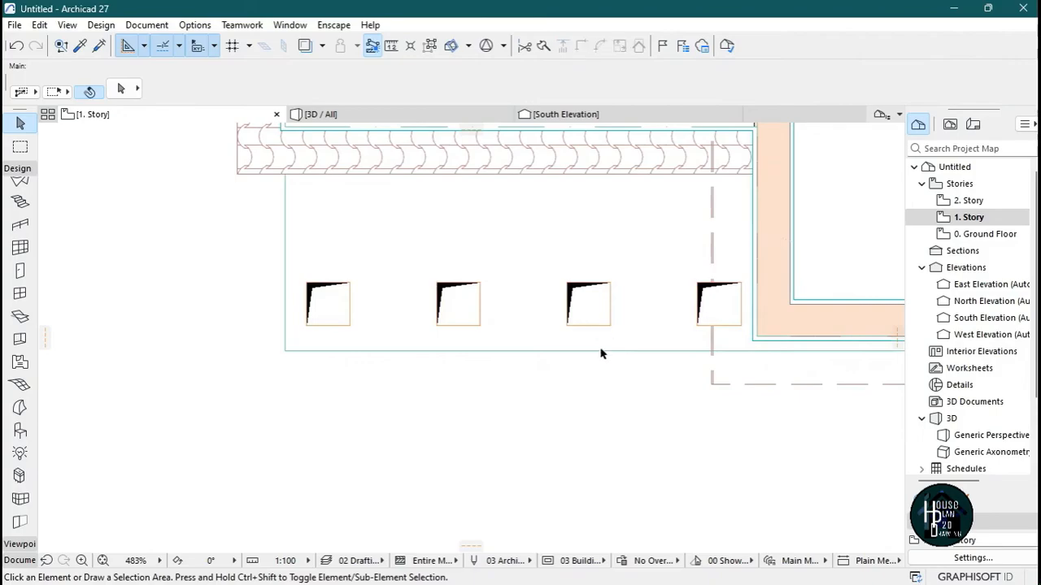
# Examine the row of canopy openings and the house's front and side facades by flying around the 3D model.
pyautogui.scroll(-3, 610, 382)
pyautogui.scroll(1, 618, 363)
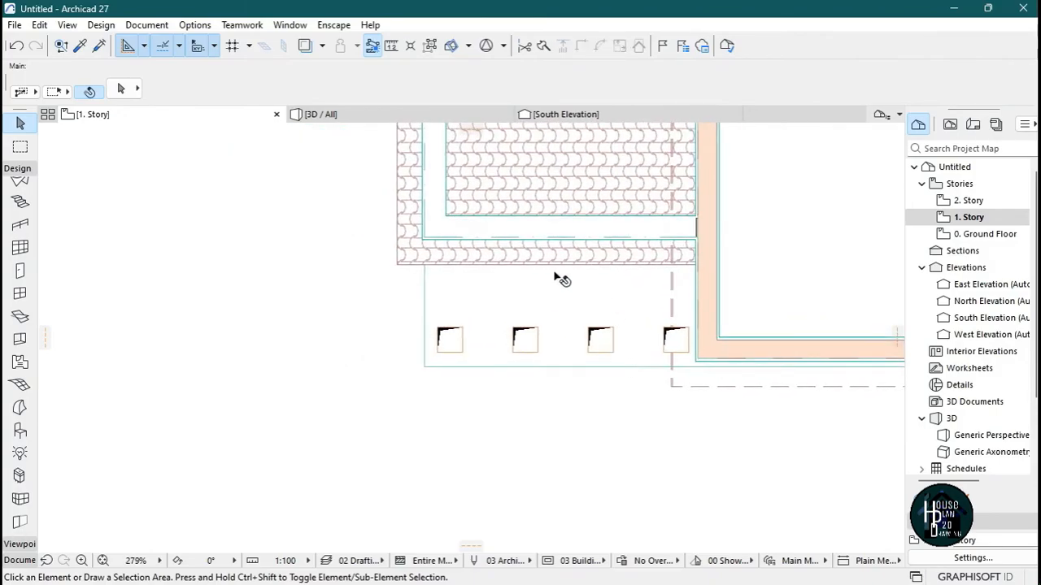
pyautogui.click(335, 114)
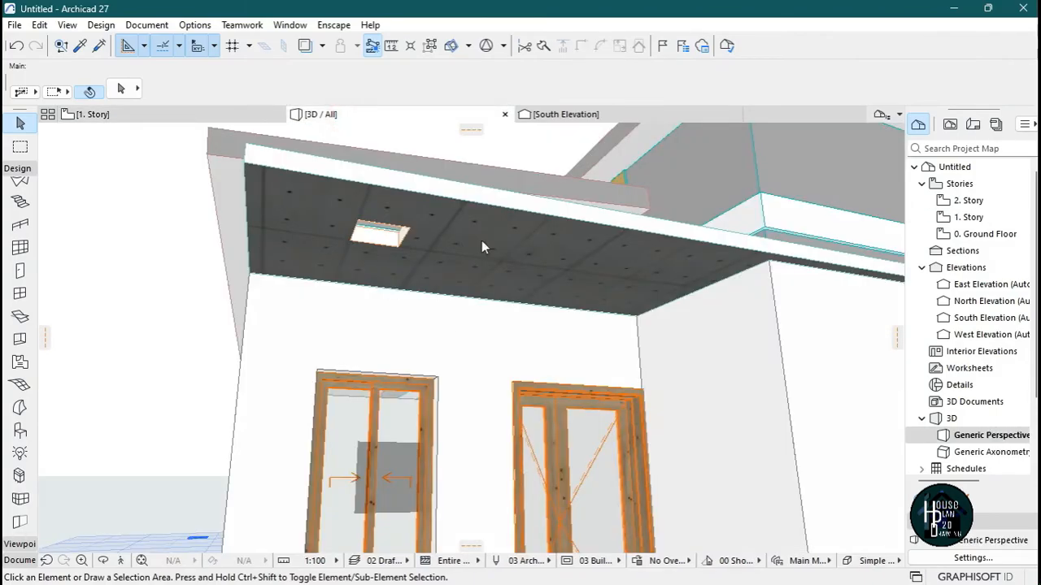
pyautogui.click(119, 561)
pyautogui.press('Right')
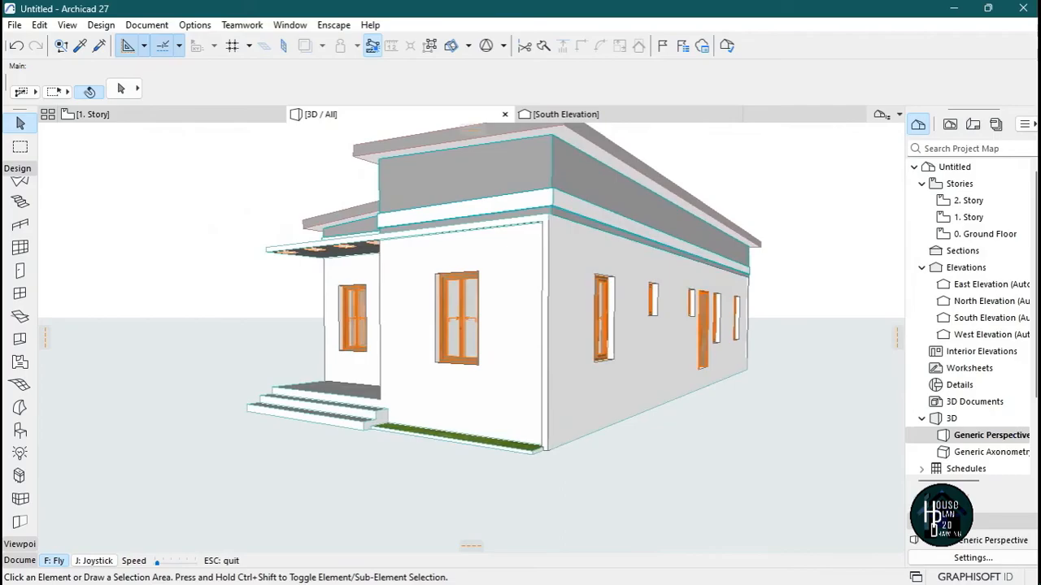
pyautogui.press('Left')
pyautogui.press('Up')
pyautogui.press('Down')
pyautogui.press('Right')
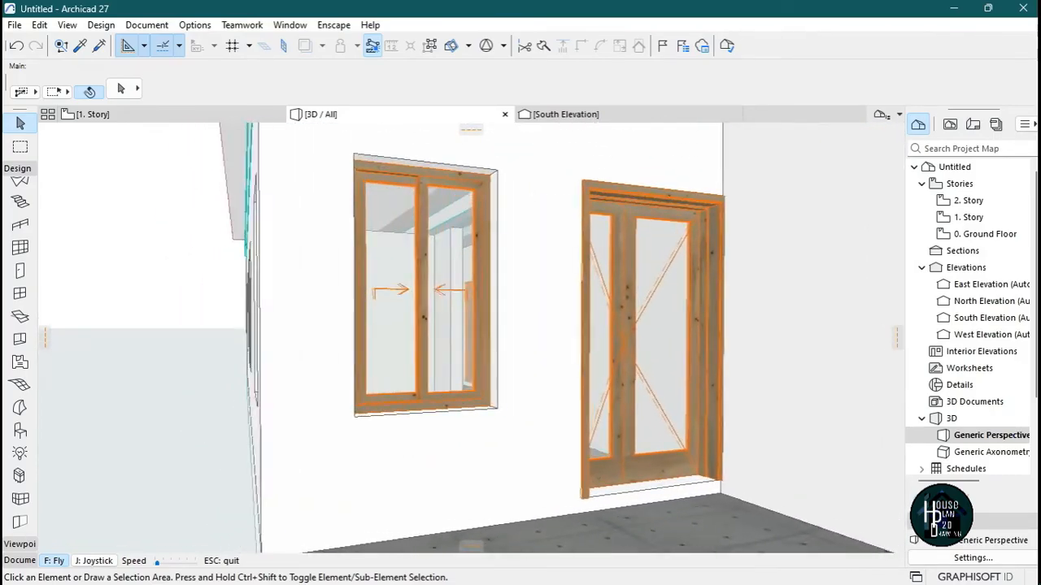
pyautogui.press('Up')
pyautogui.press('Down')
pyautogui.press('Right')
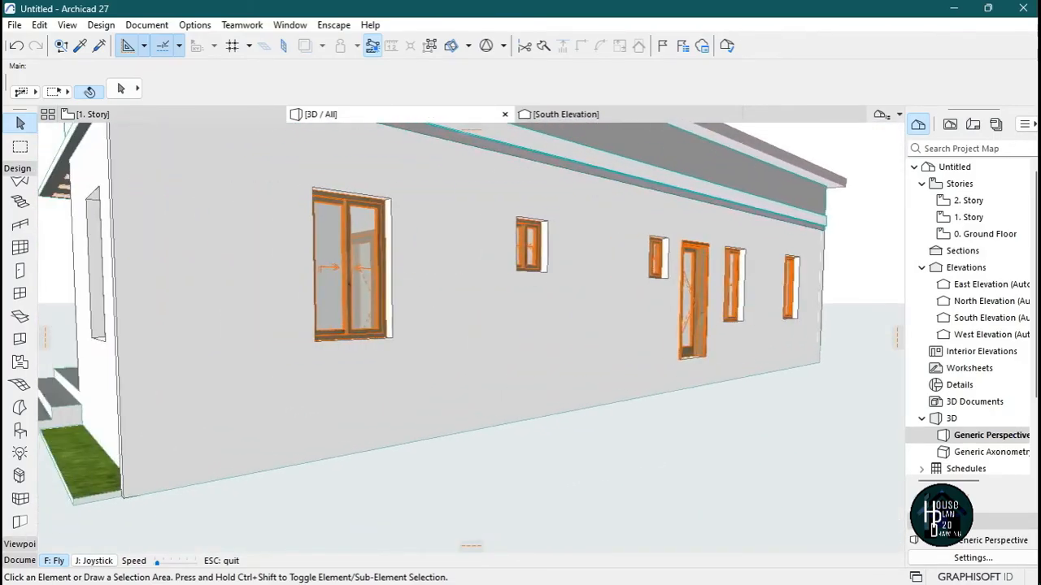
pyautogui.press('Left')
pyautogui.press('Down')
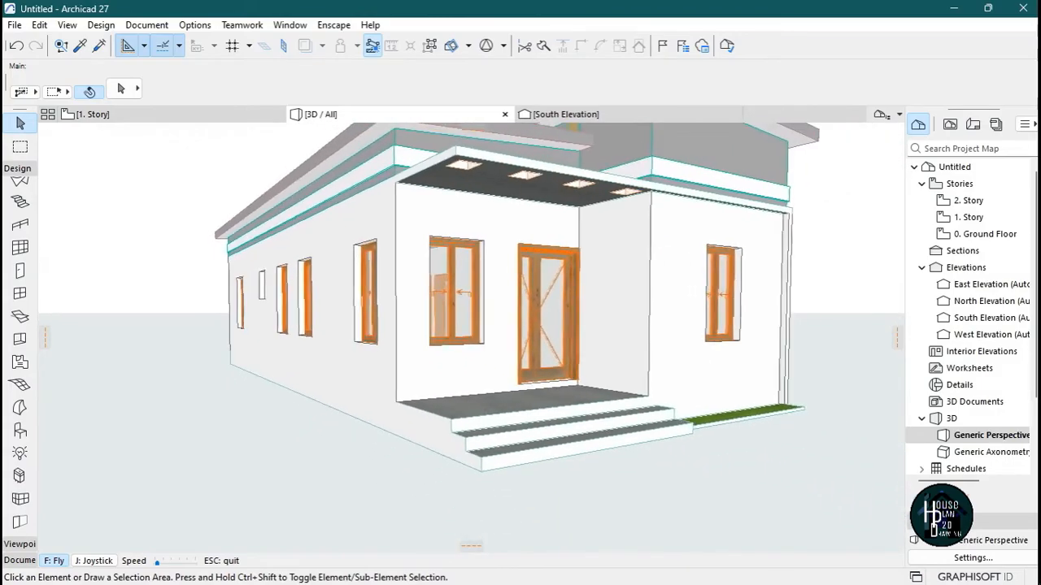
pyautogui.press('Up')
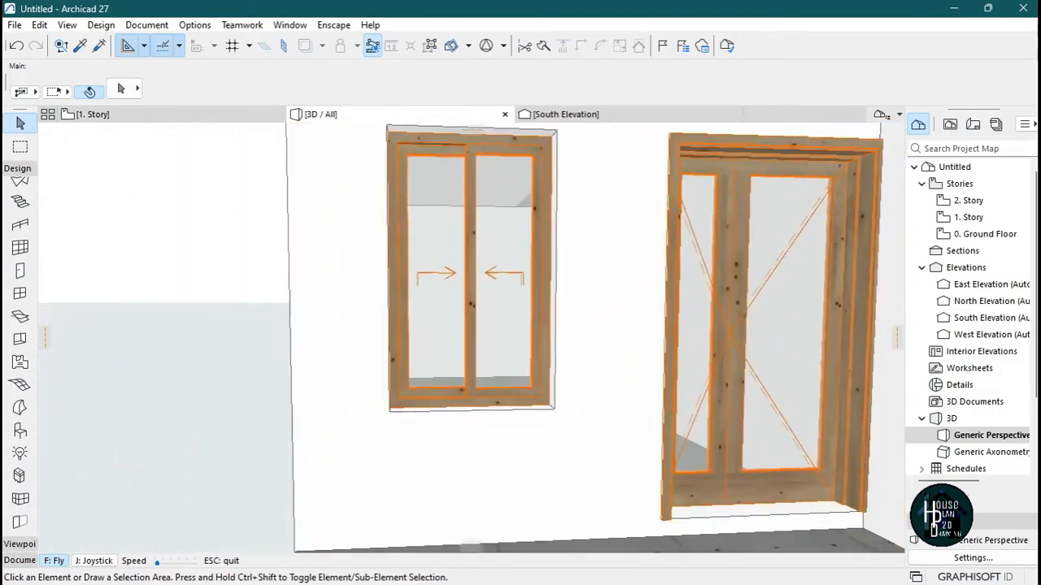
pyautogui.press('Up')
pyautogui.press('Down')
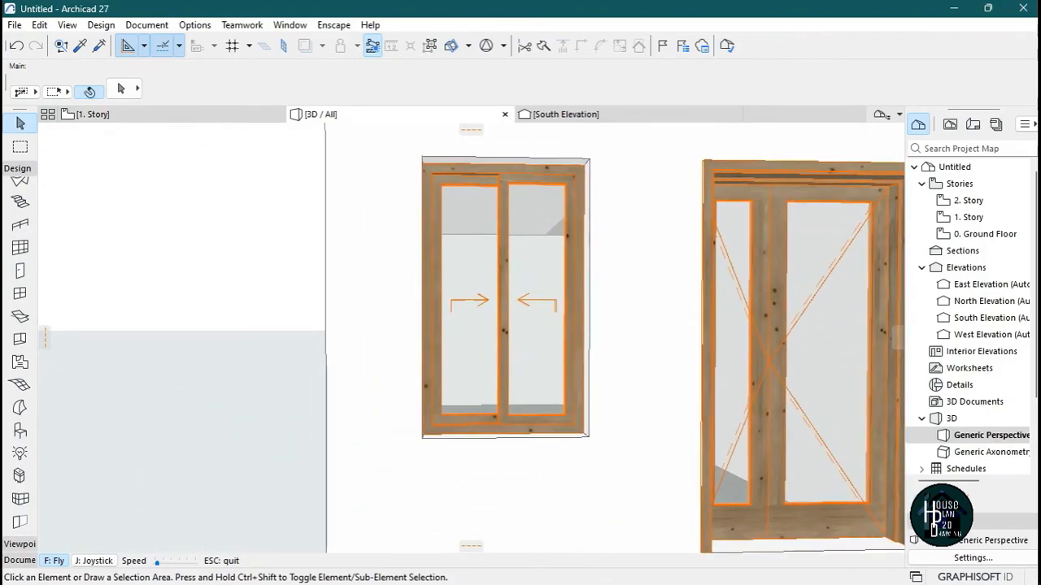
pyautogui.press('Down')
pyautogui.press('Left')
pyautogui.press('Down')
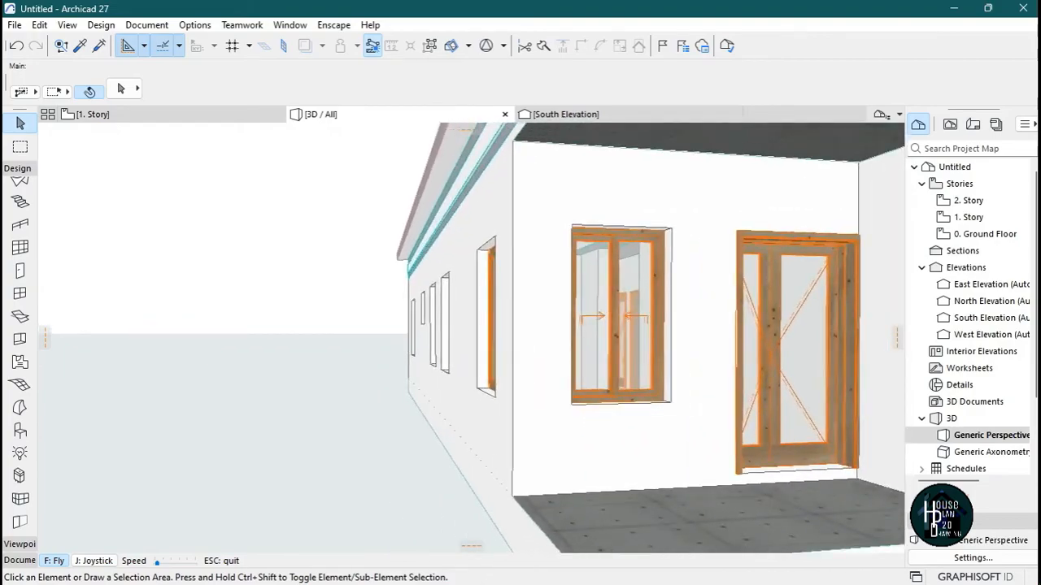
pyautogui.press('Down')
pyautogui.press('Escape')
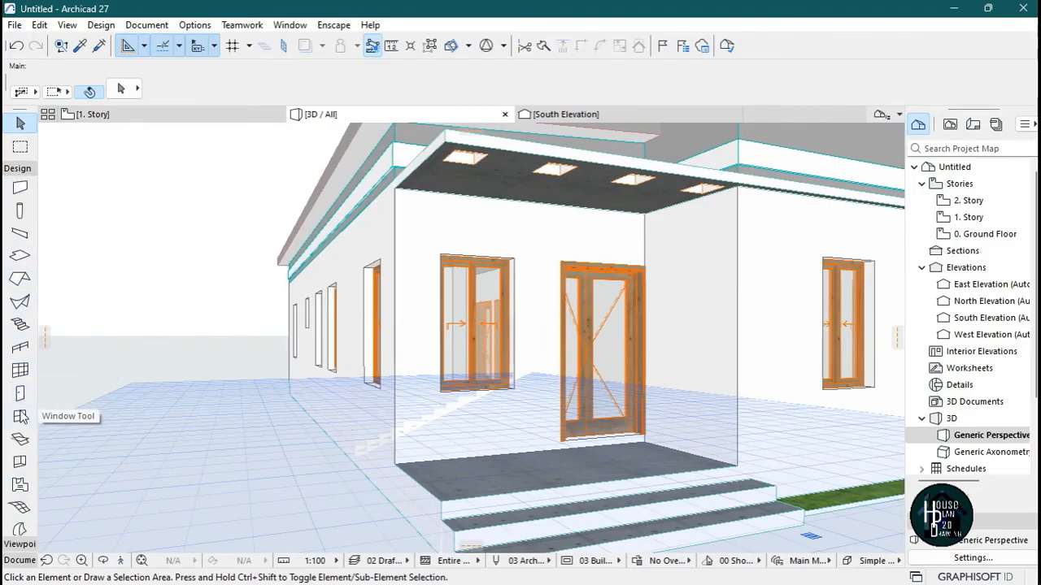
# For all doors in the model, use uniform door surfaces and set the outside frame surface to Metal - Iron.
pyautogui.click(19, 393)
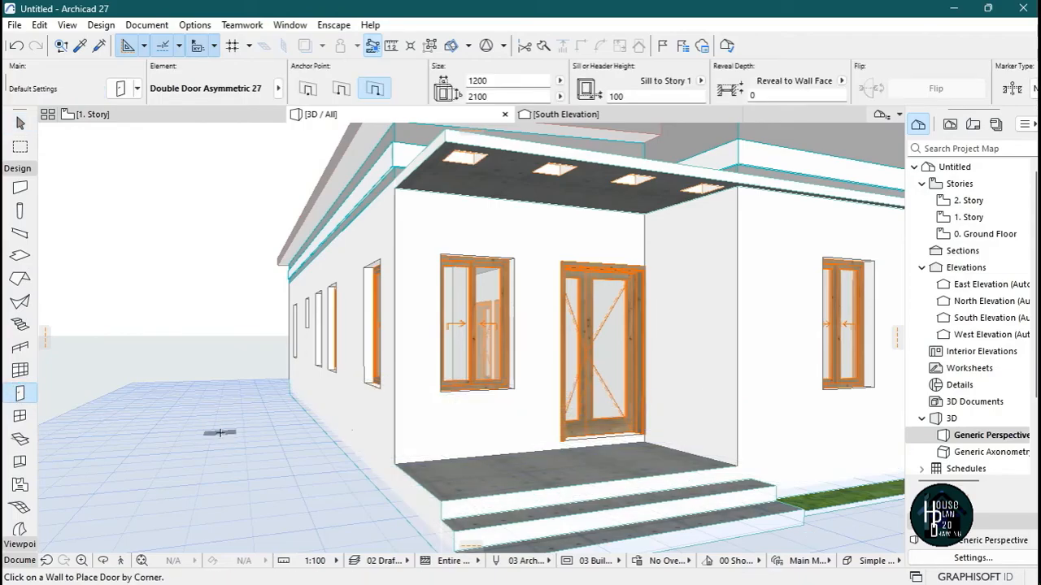
pyautogui.hotkey('ctrl', 'a')
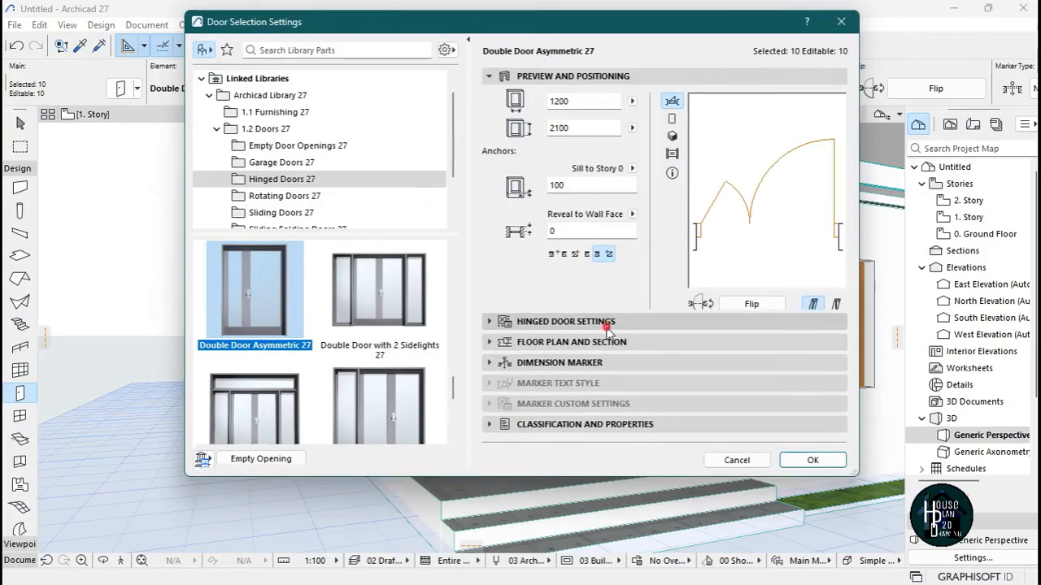
pyautogui.click(606, 327)
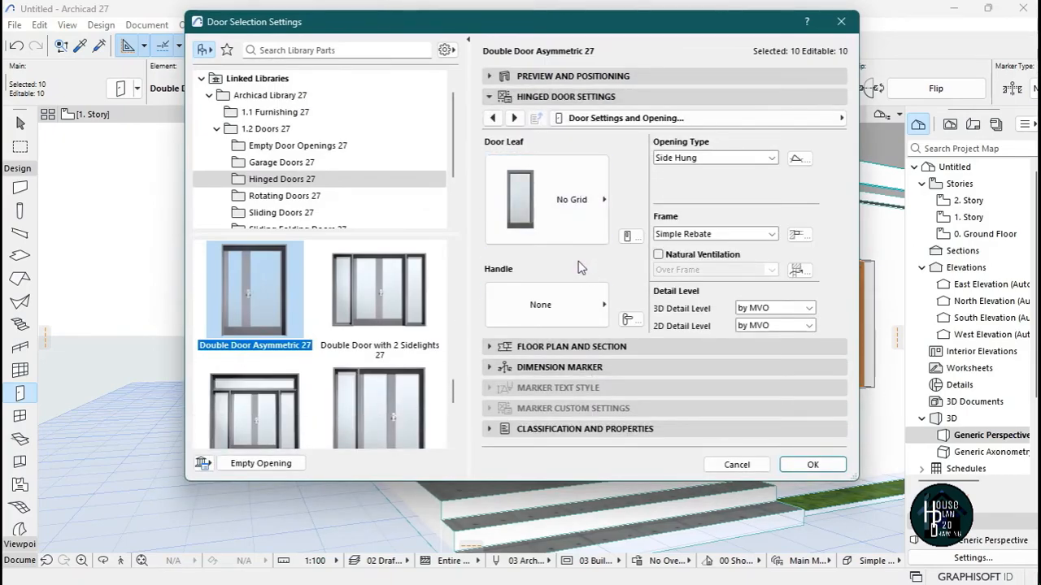
pyautogui.click(674, 119)
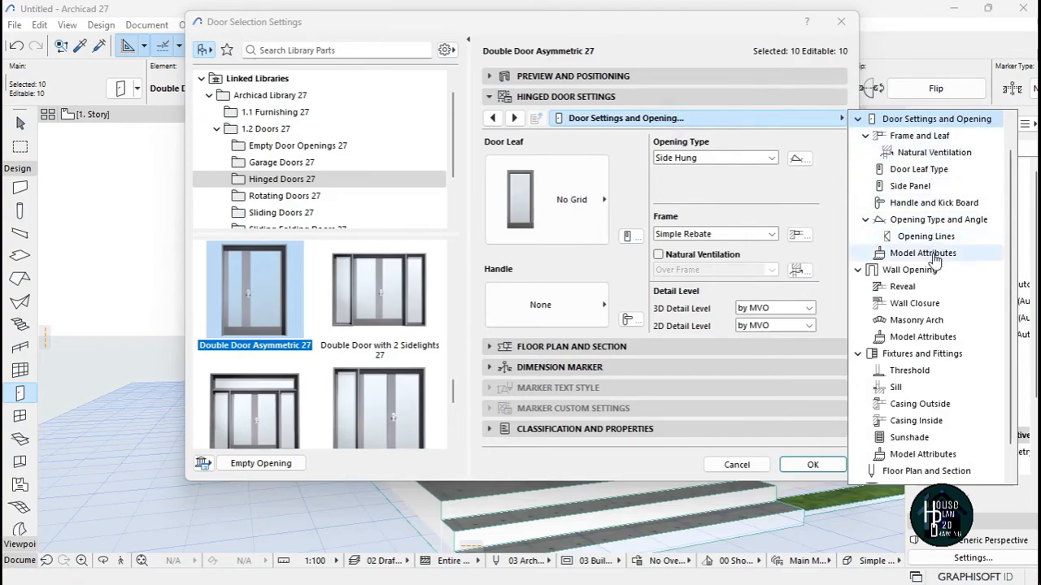
pyautogui.click(932, 253)
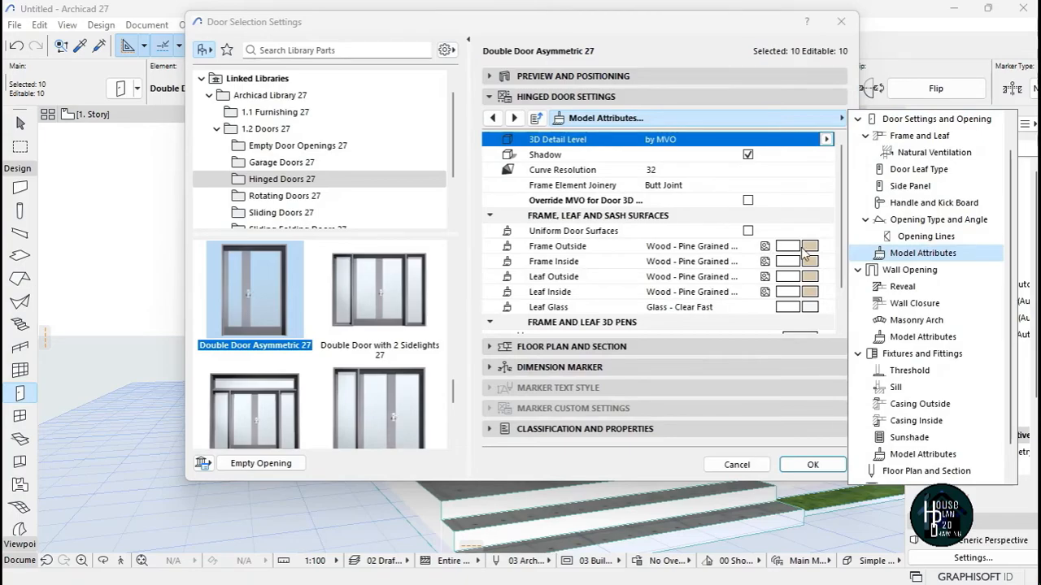
pyautogui.click(748, 232)
pyautogui.click(748, 232)
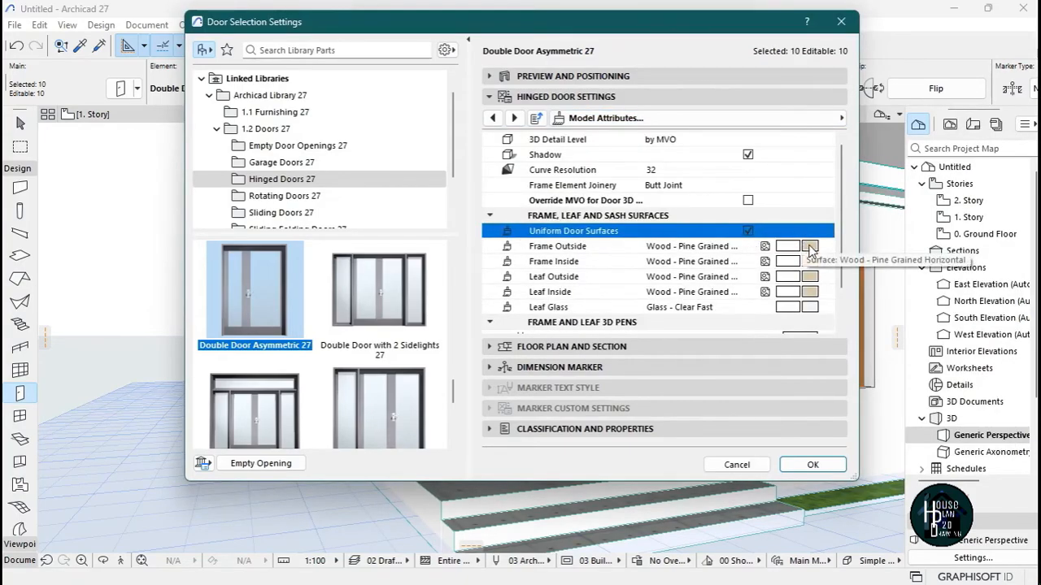
pyautogui.click(809, 249)
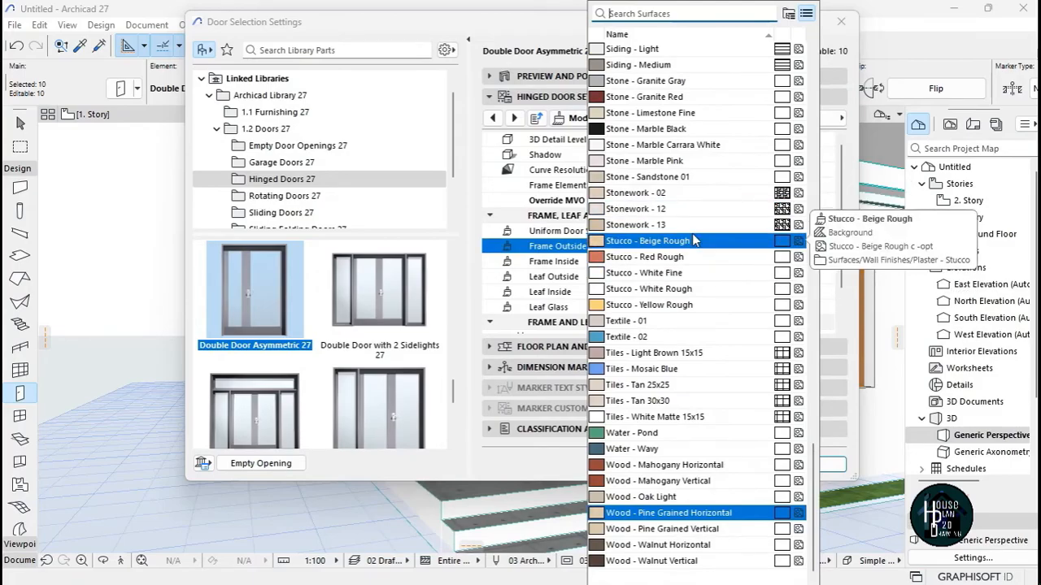
pyautogui.scroll(13, 693, 240)
pyautogui.scroll(5, 694, 235)
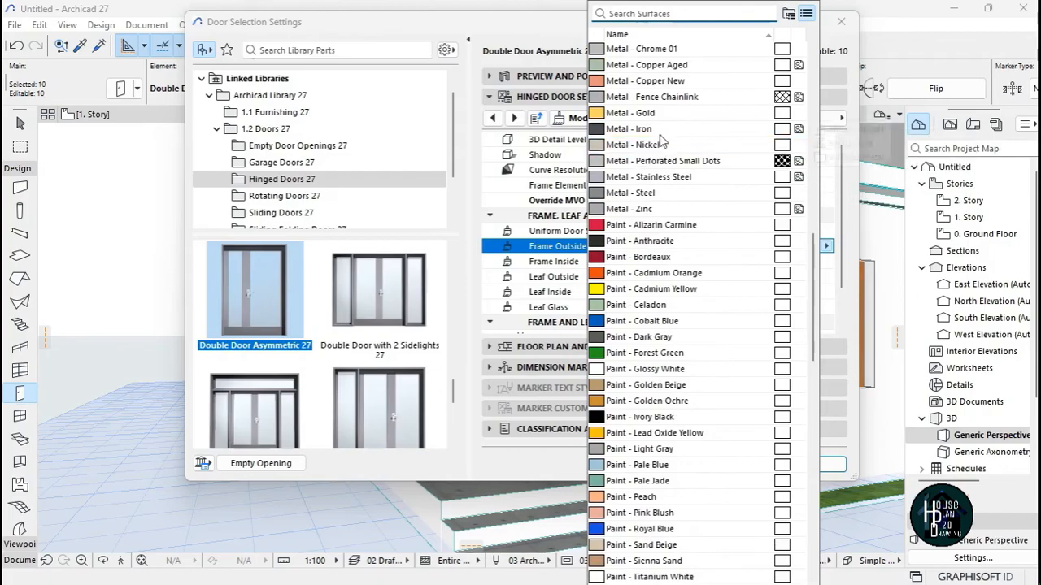
pyautogui.click(646, 130)
# Set the outside casing surface of all selected doors to Metal - Iron and apply the door settings.
pyautogui.click(803, 118)
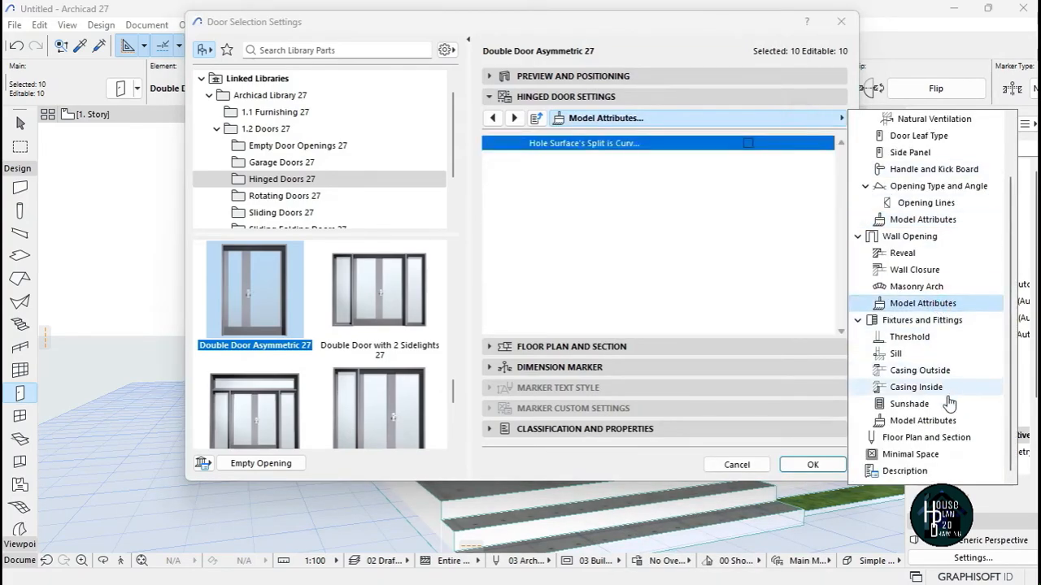
pyautogui.click(812, 176)
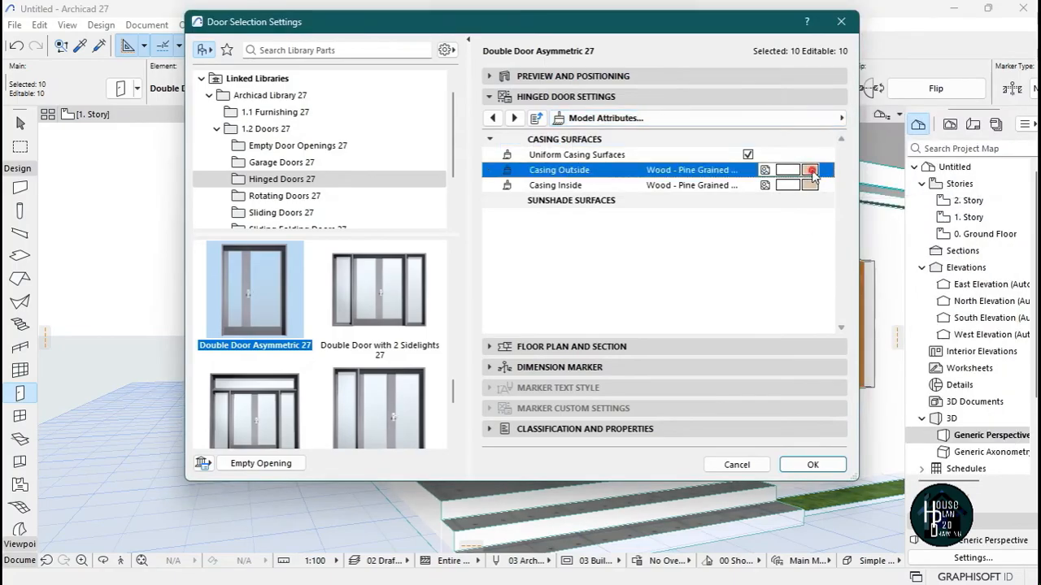
pyautogui.scroll(1, 686, 140)
pyautogui.scroll(15, 685, 140)
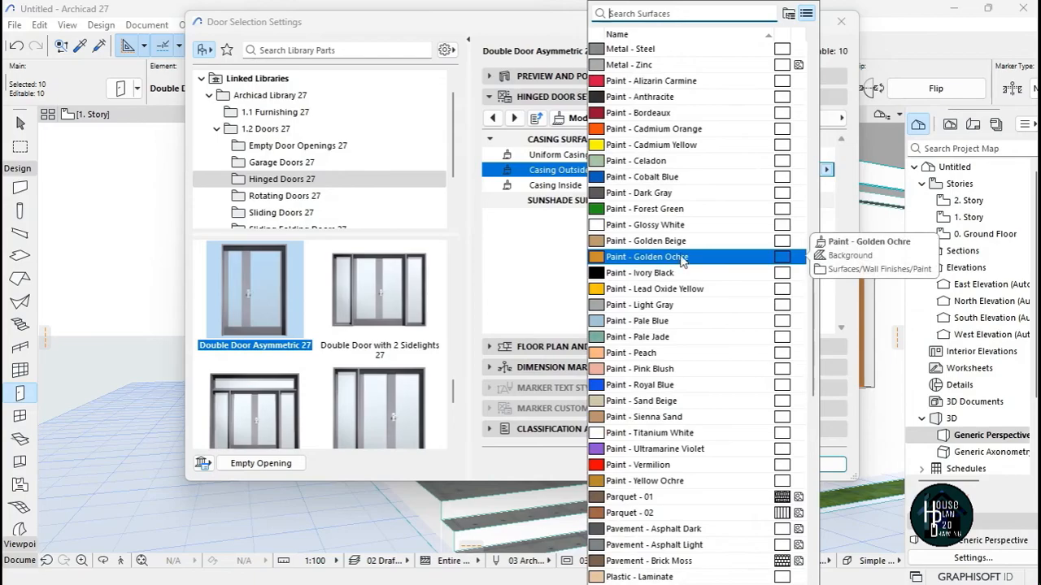
pyautogui.scroll(6, 683, 239)
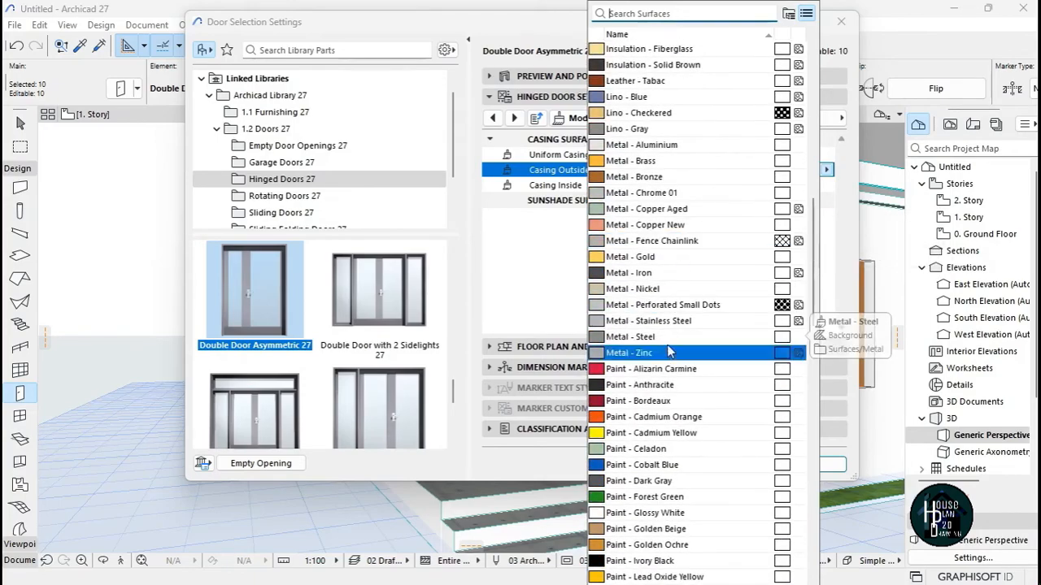
pyautogui.click(662, 280)
pyautogui.click(805, 464)
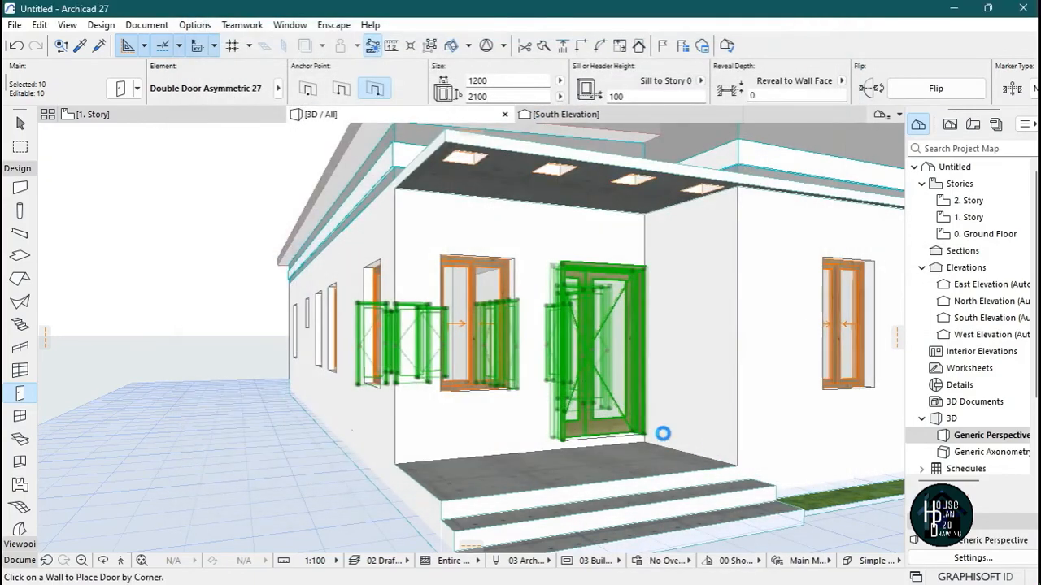
pyautogui.press('Escape')
pyautogui.press('Escape')
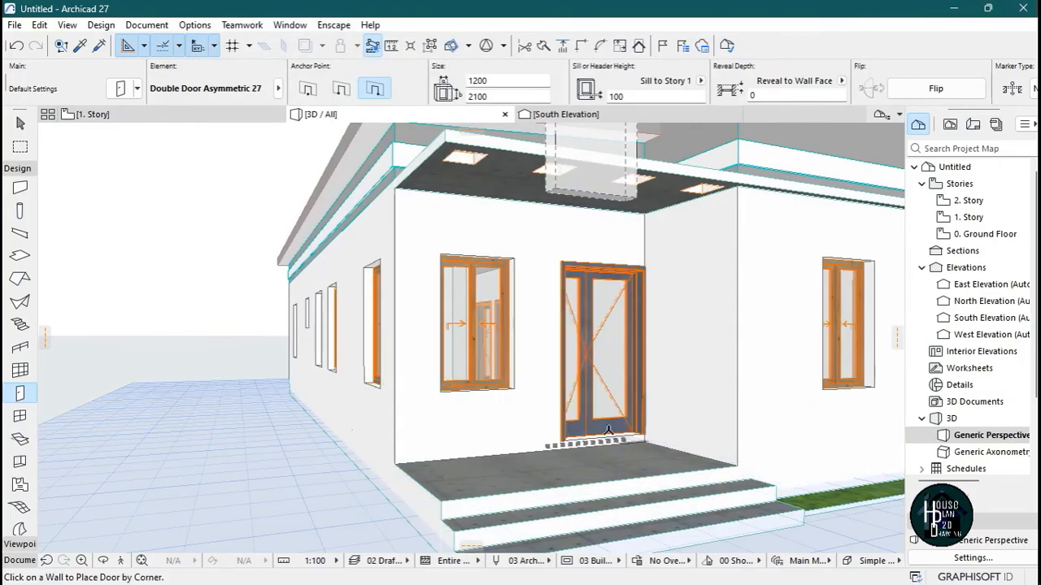
# Examine the front entrance door's new surface finish up close by flying through the 3D model.
pyautogui.click(121, 561)
pyautogui.press('Up')
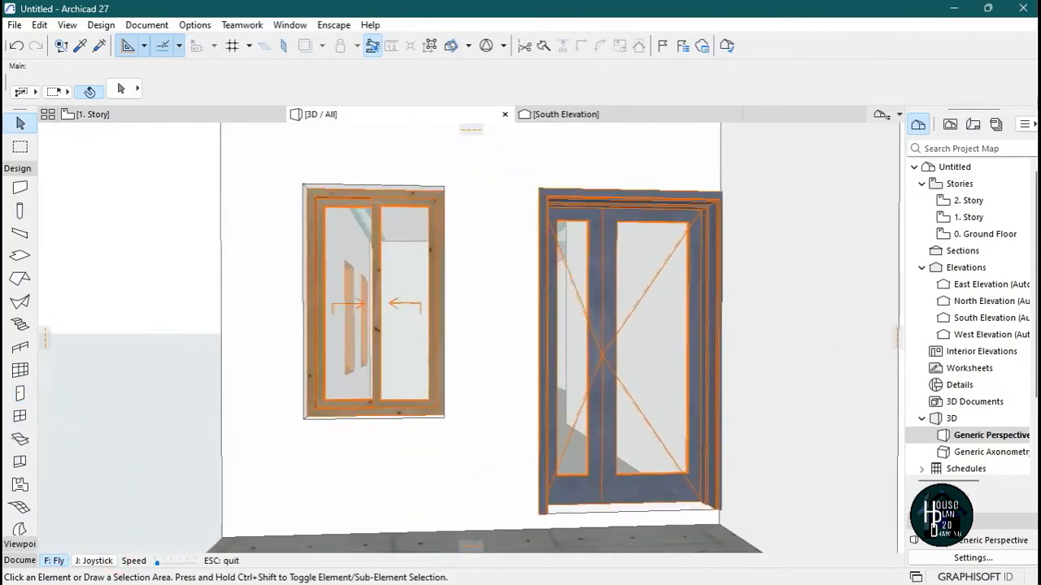
pyautogui.press('Down')
pyautogui.press('Left')
pyautogui.press('Up')
pyautogui.press('Escape')
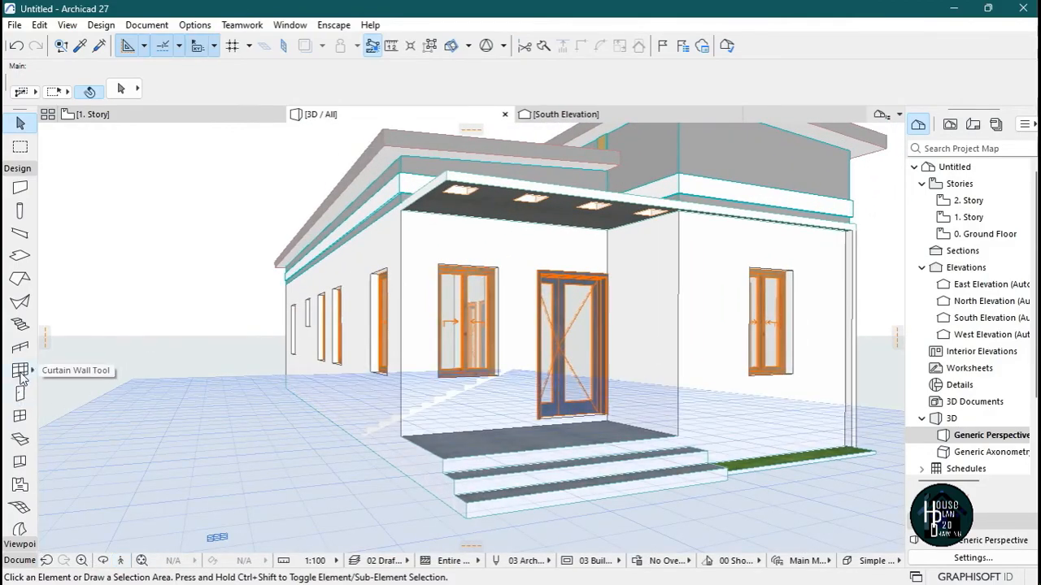
# Select all windows in the model and enable uniform window surfaces in their frame and sash model attributes.
pyautogui.click(18, 416)
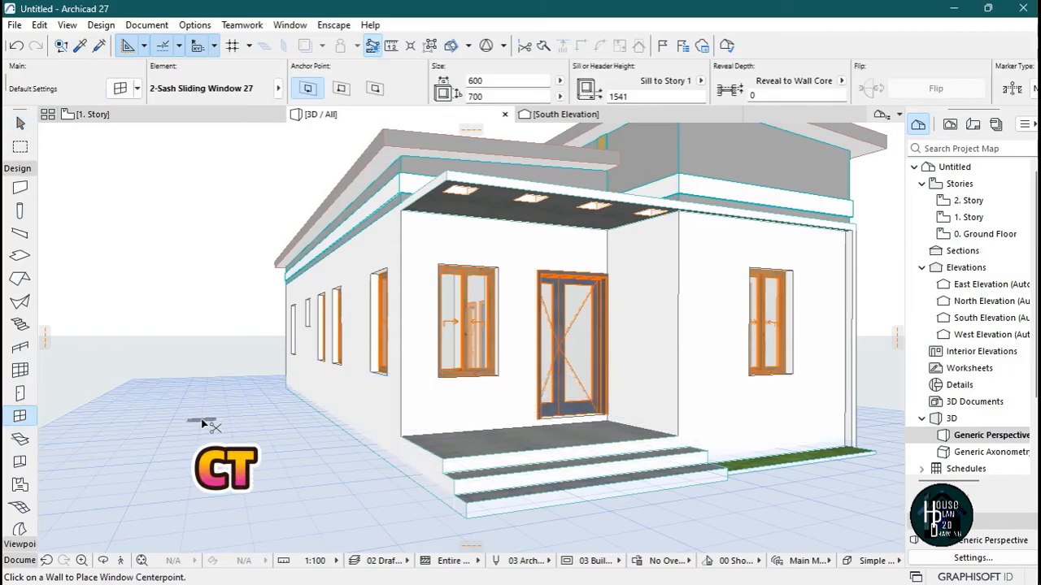
pyautogui.hotkey('ctrl', 'a')
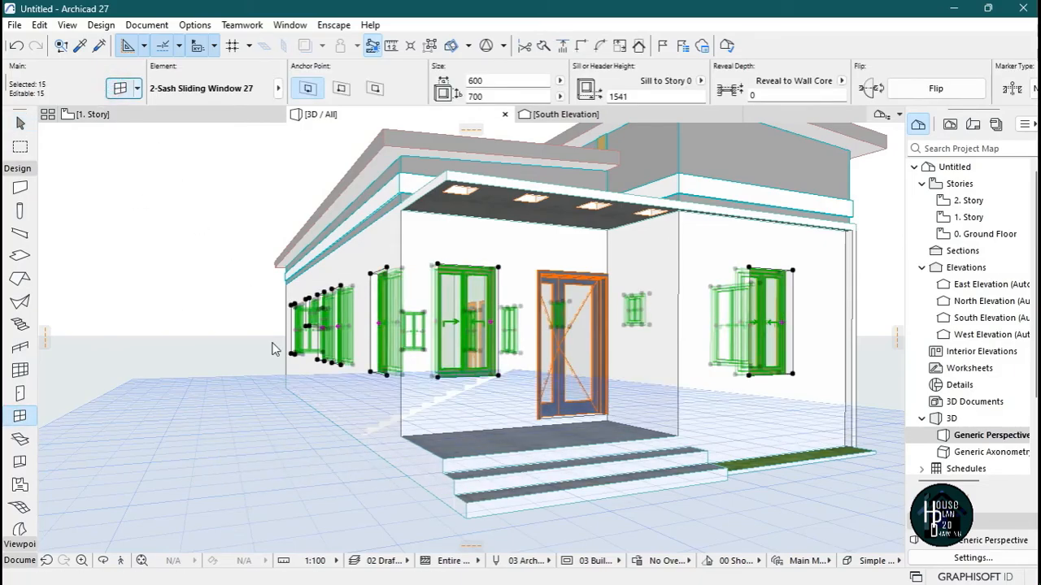
pyautogui.hotkey('ctrl', 't')
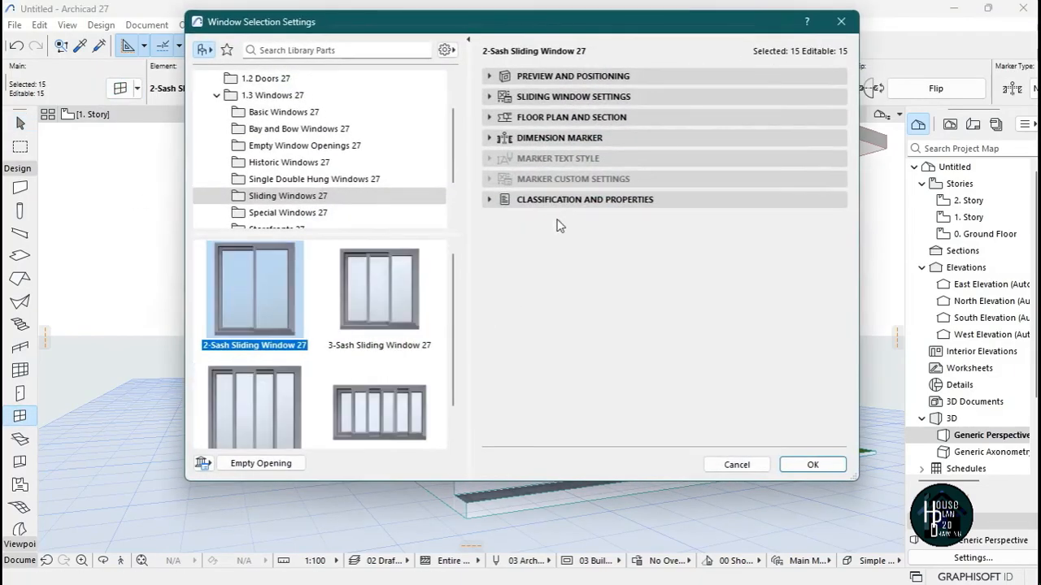
pyautogui.click(583, 96)
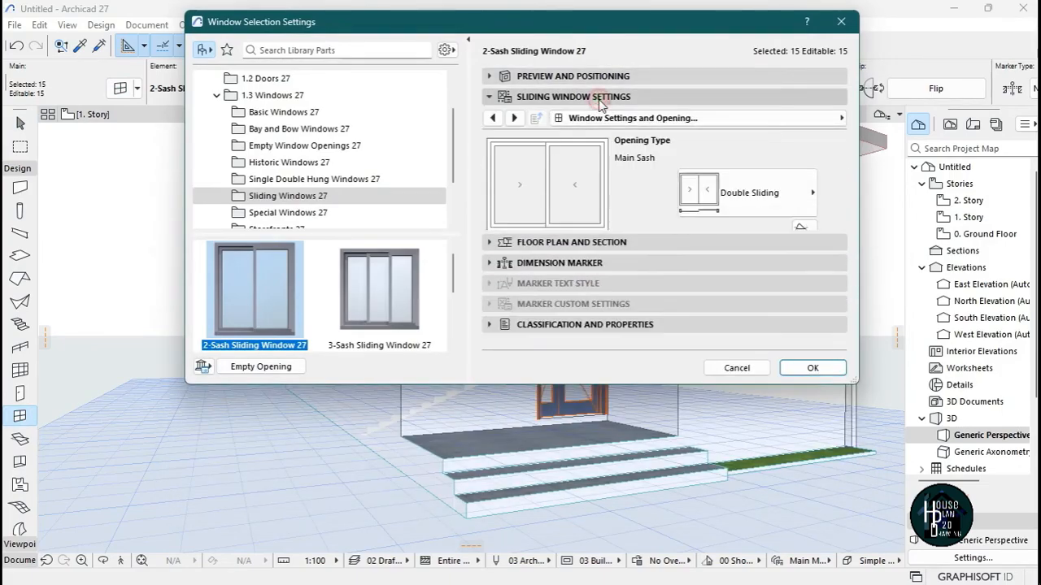
pyautogui.click(763, 120)
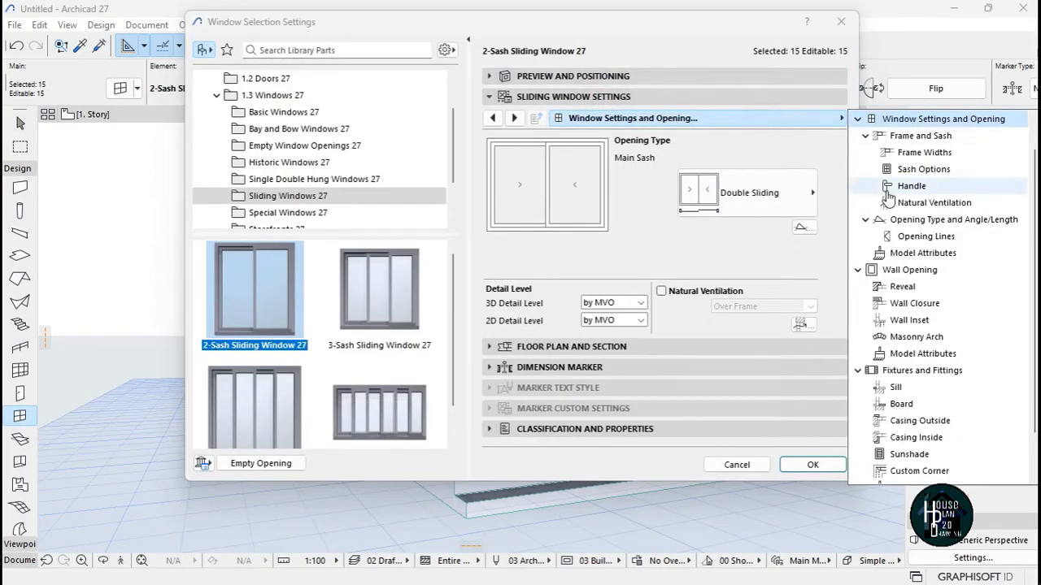
pyautogui.click(923, 254)
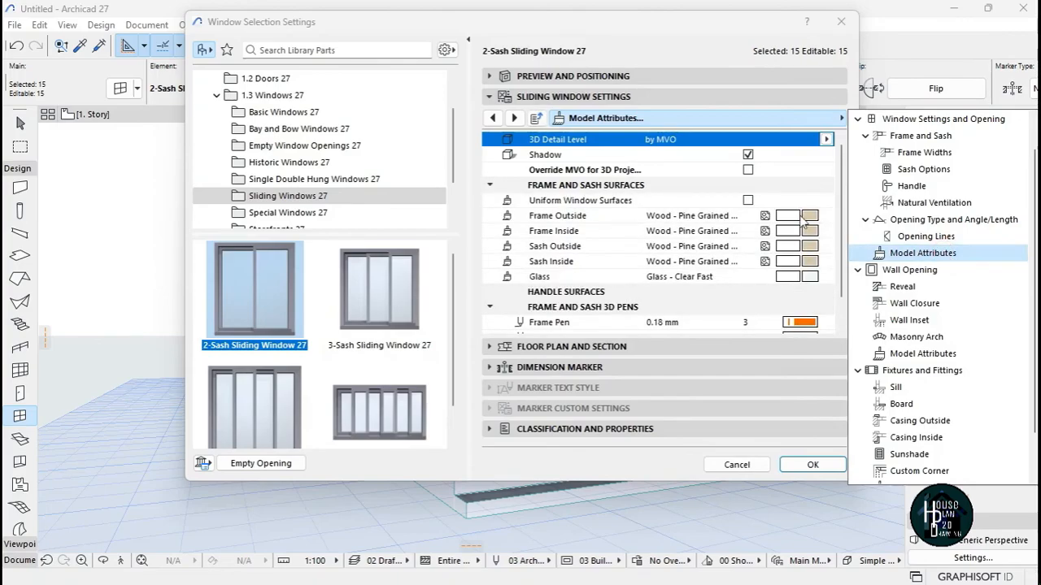
pyautogui.click(746, 202)
pyautogui.click(749, 202)
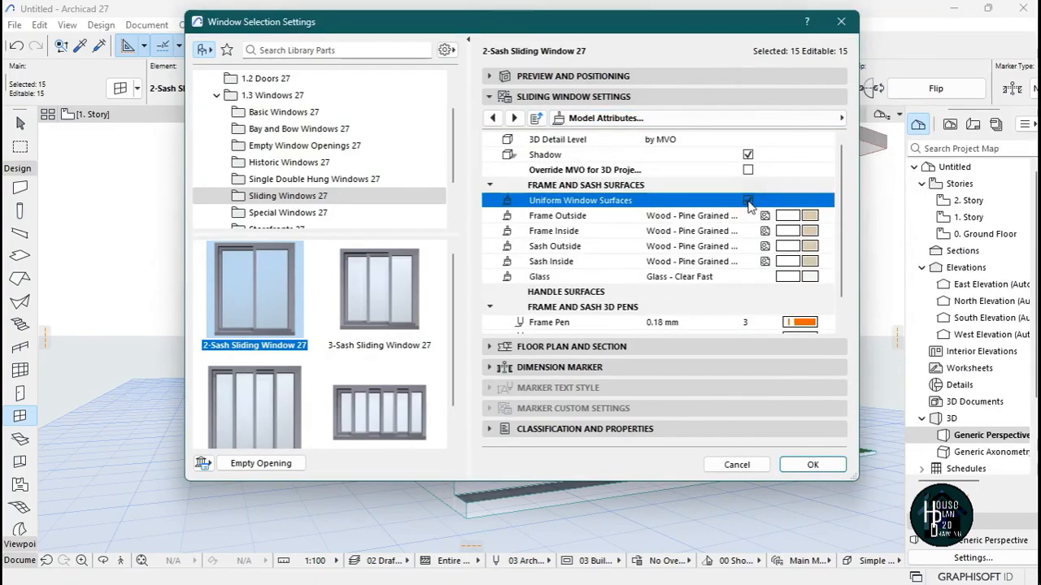
# Set the outside frame surface of all selected windows to Metal - Aluminium.
pyautogui.click(810, 216)
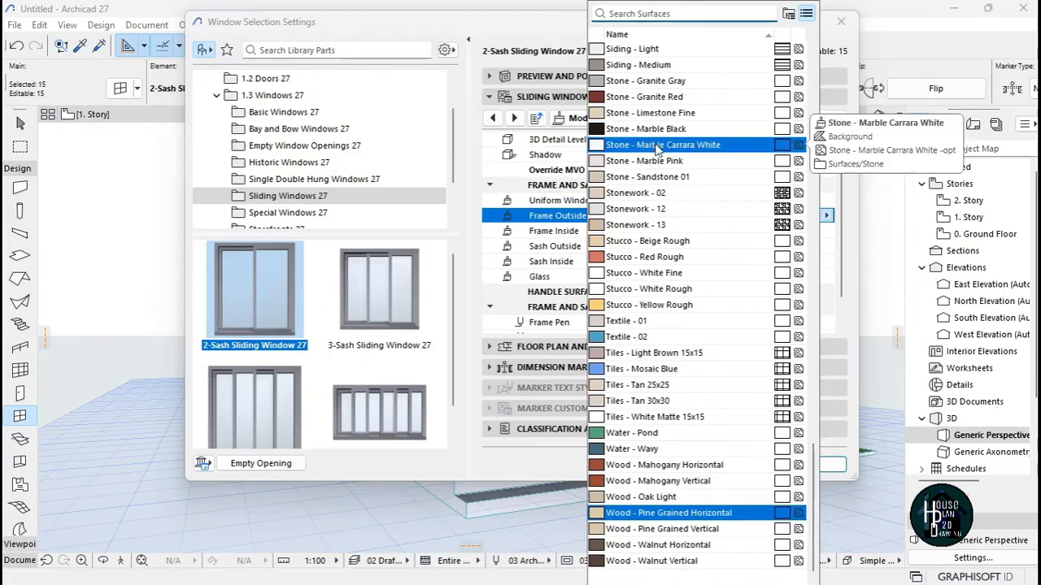
pyautogui.write('Al')
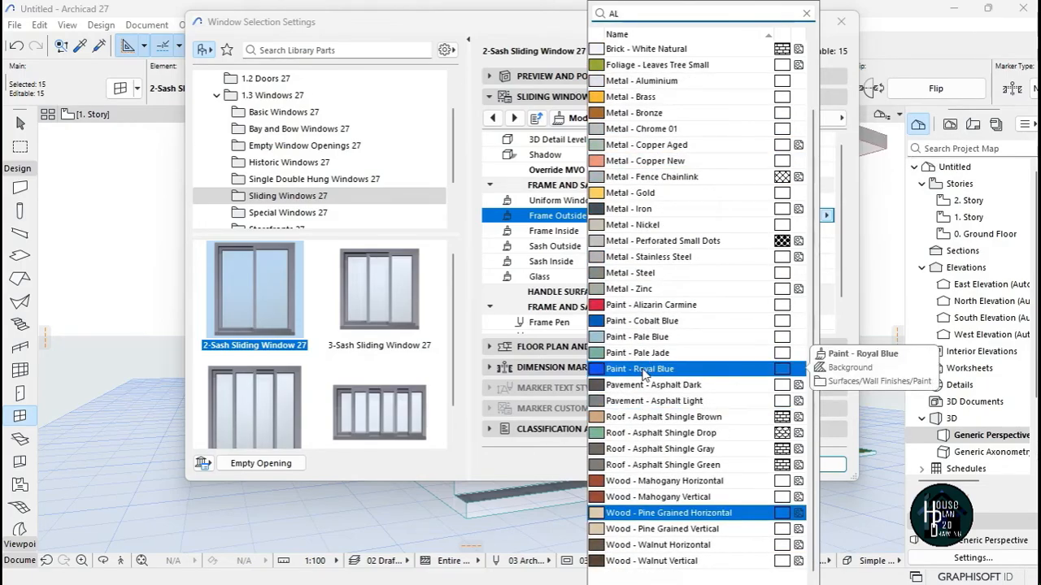
pyautogui.write('U')
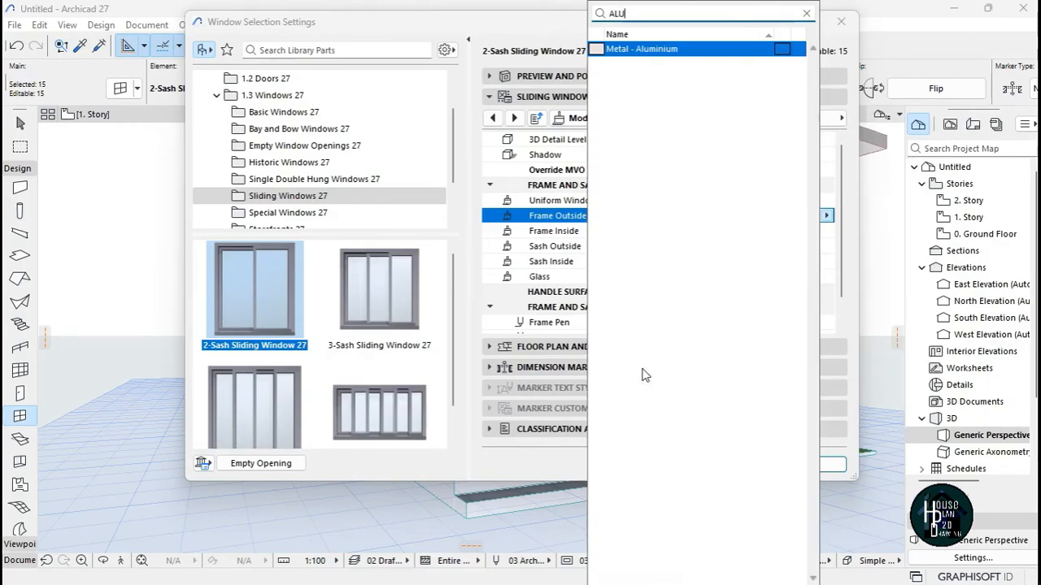
pyautogui.click(664, 51)
# Check the windows' wall opening and fittings model attributes, apply the window settings and clear the selection.
pyautogui.click(821, 118)
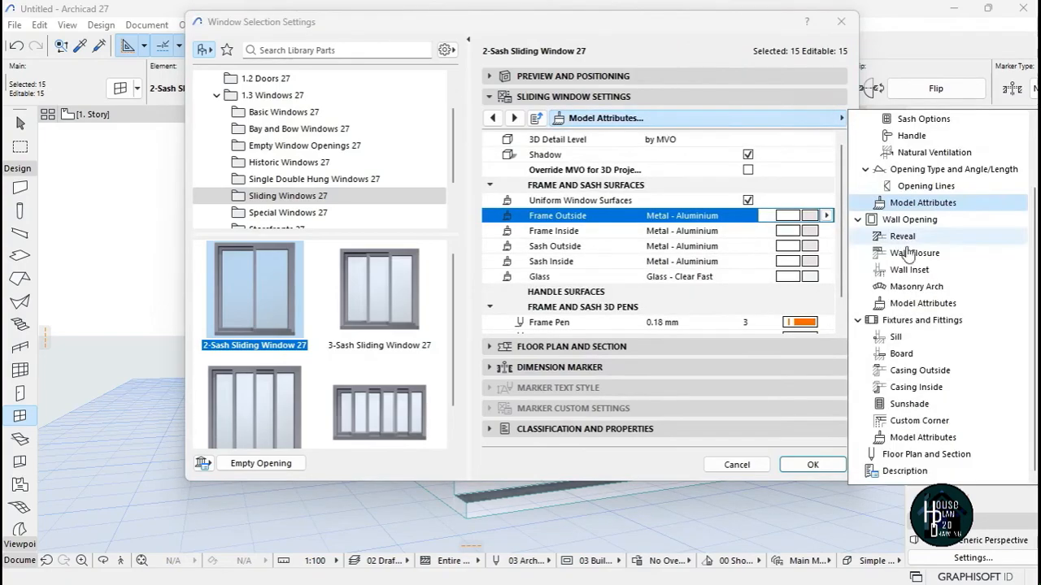
pyautogui.click(933, 303)
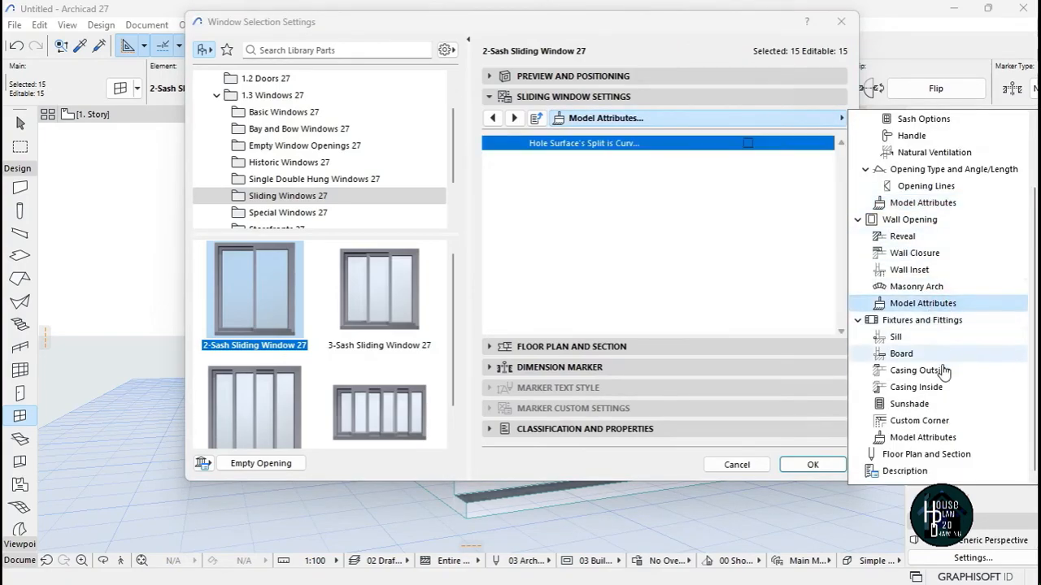
pyautogui.click(925, 437)
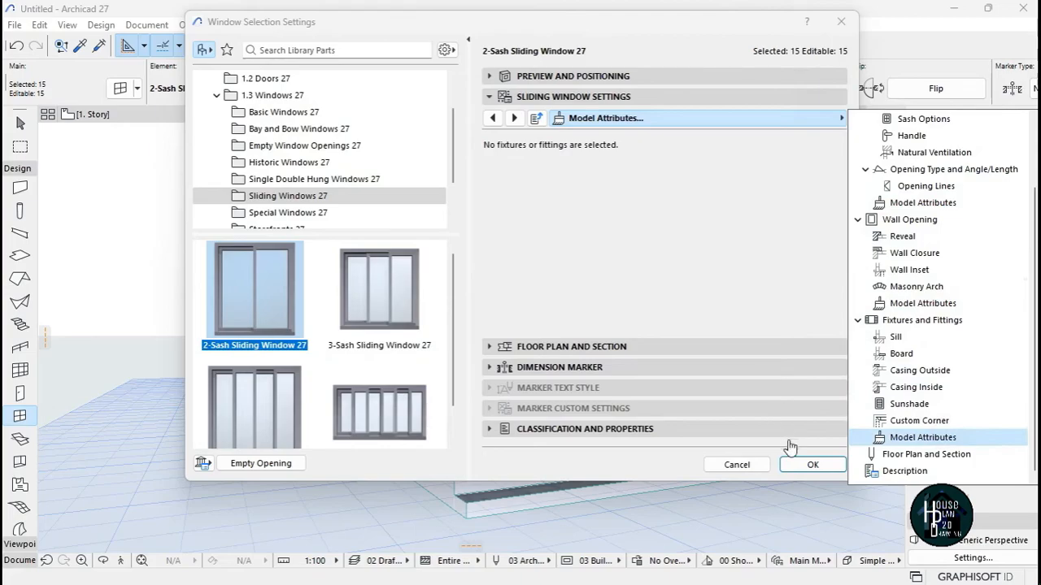
pyautogui.click(803, 465)
pyautogui.click(805, 466)
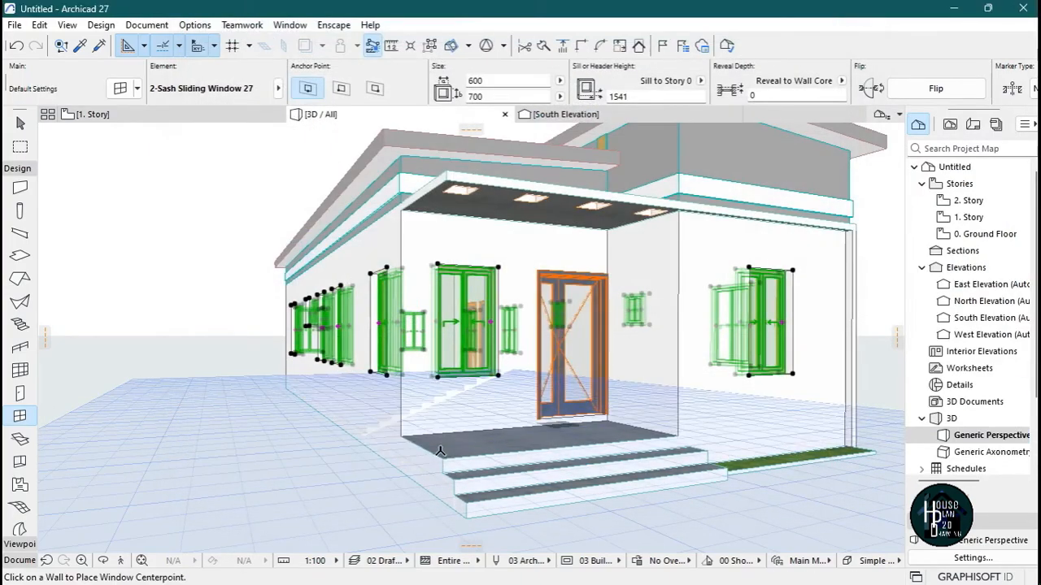
pyautogui.press('Escape')
# Examine the window and door finishes on the front, side and rear facades by flying around the house.
pyautogui.click(122, 561)
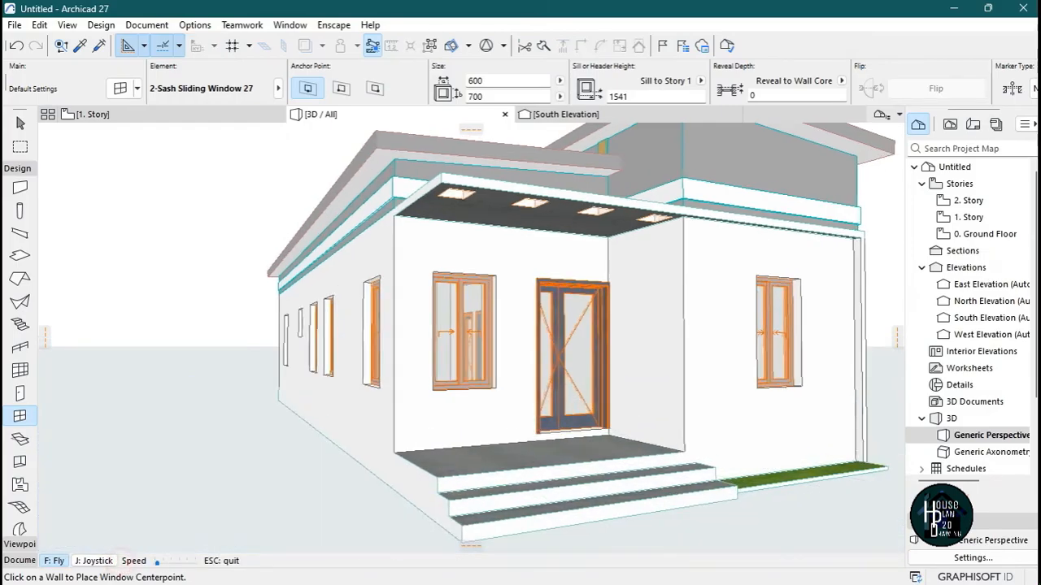
pyautogui.press('Up')
pyautogui.press('Down')
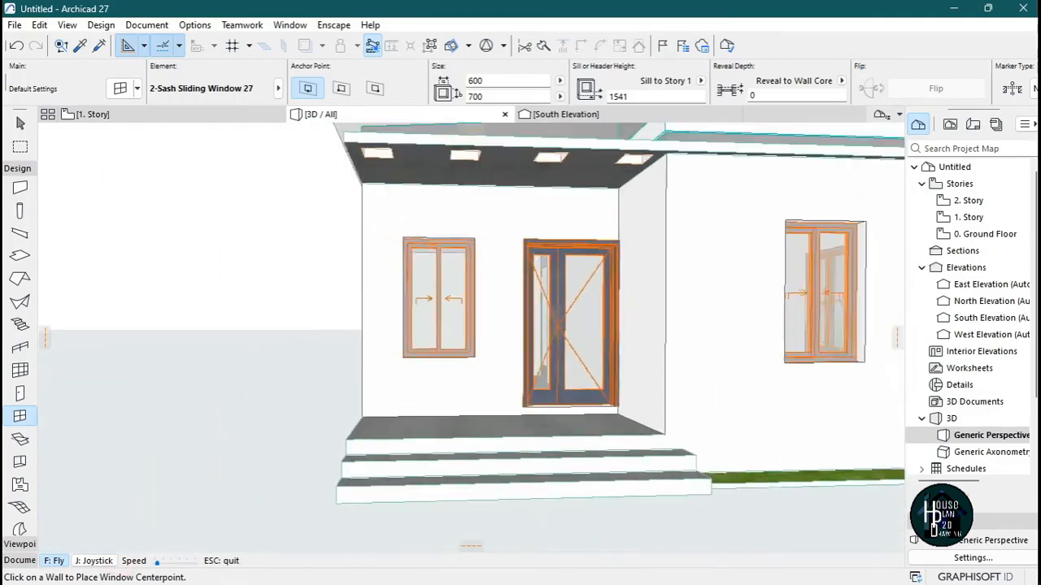
pyautogui.press('Right')
pyautogui.press('Right')
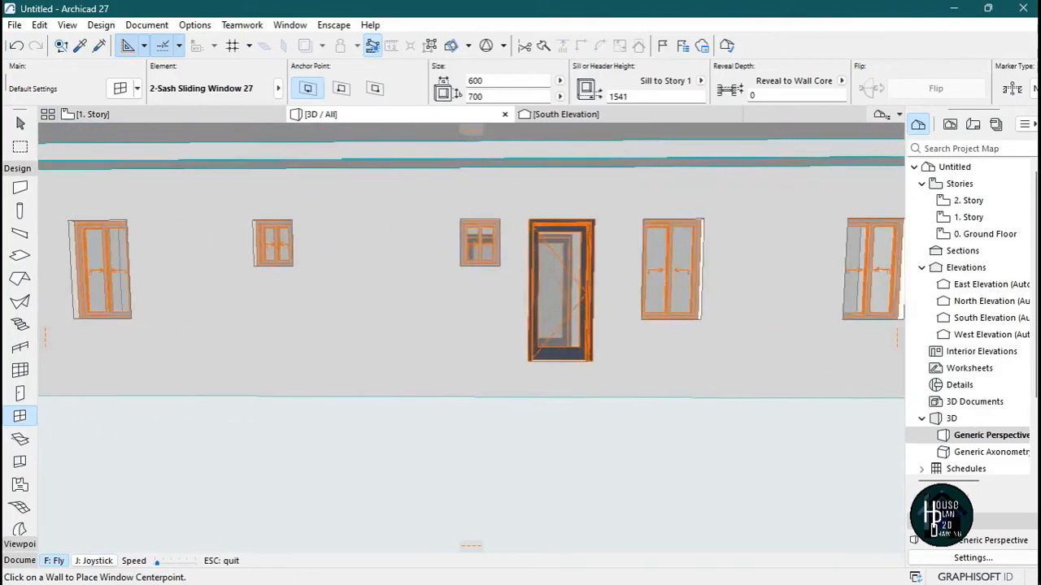
pyautogui.press('Right')
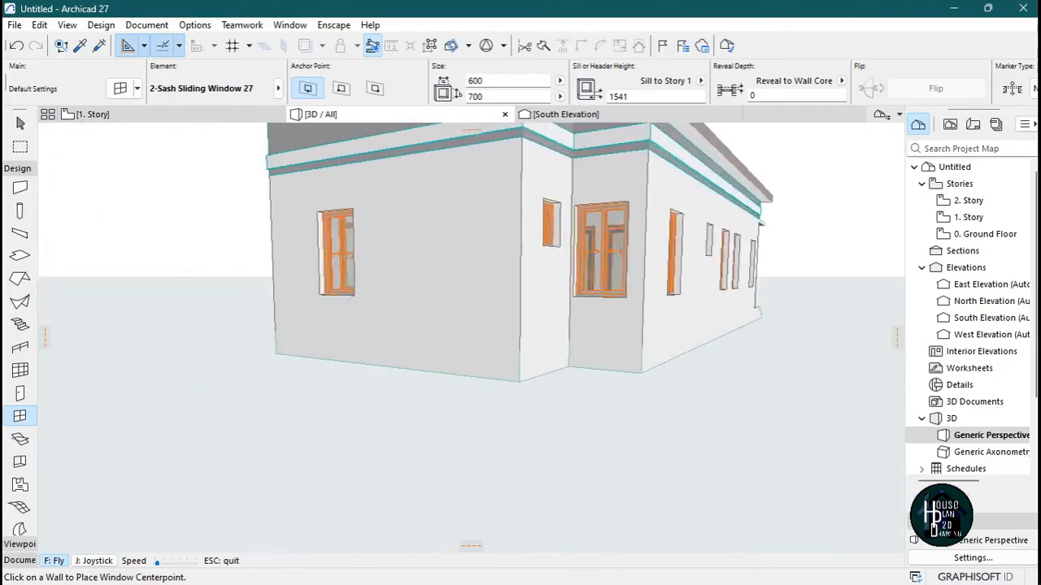
pyautogui.press('Down')
pyautogui.press('Right')
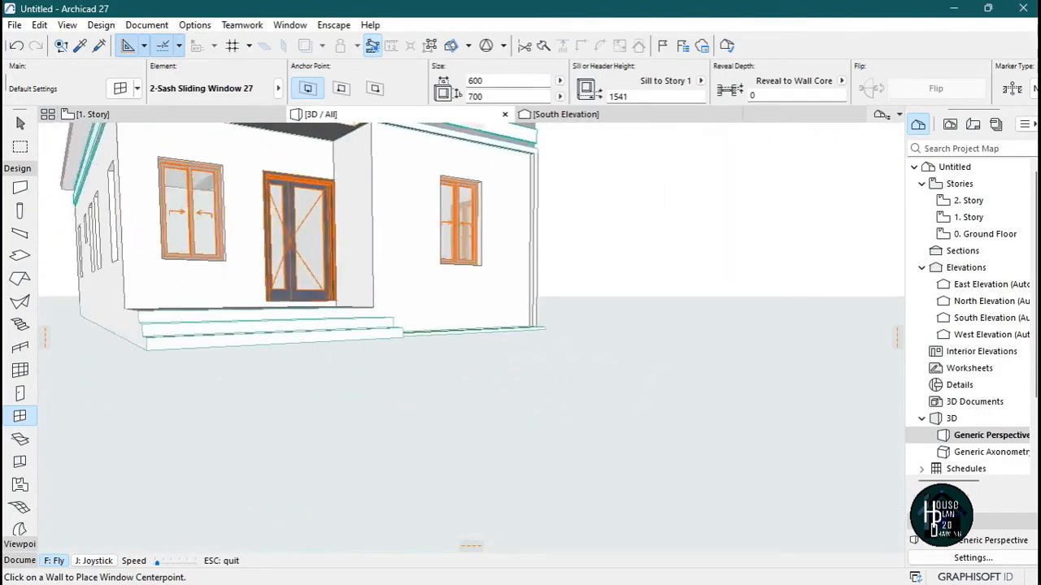
pyautogui.press('Right')
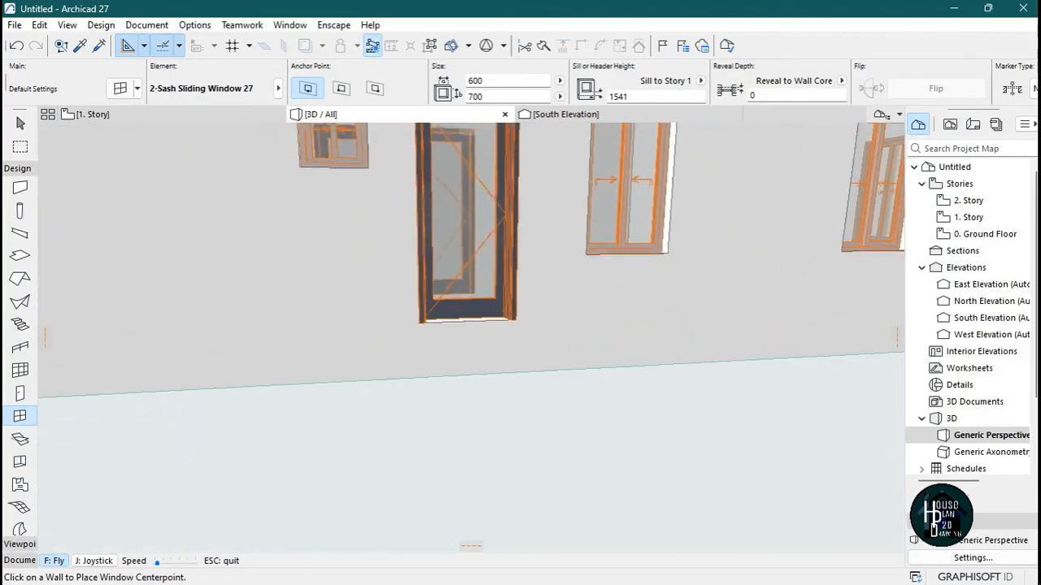
pyautogui.press('Left')
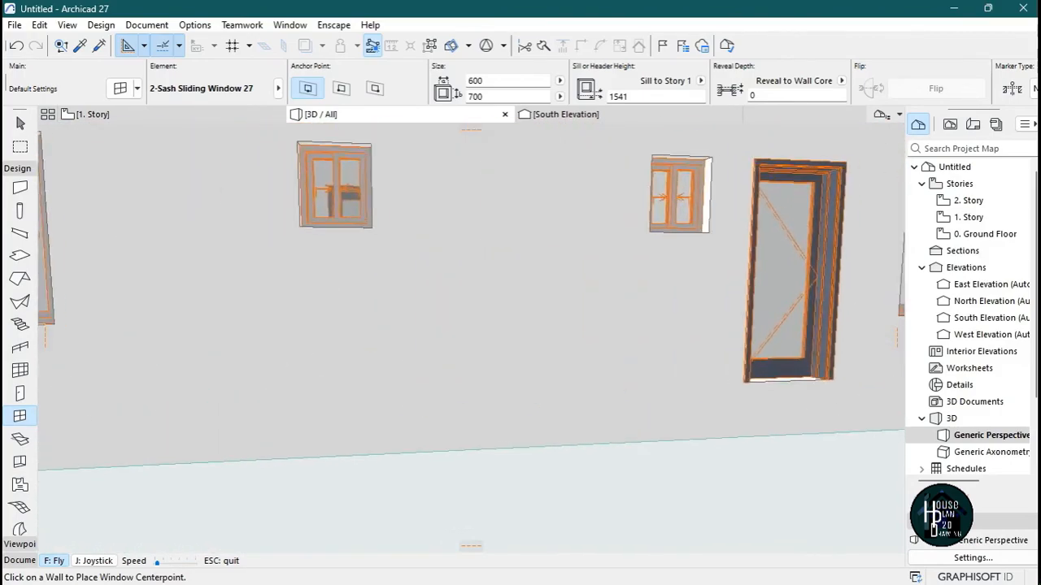
pyautogui.press('Right')
pyautogui.press('Left')
pyautogui.press('Left')
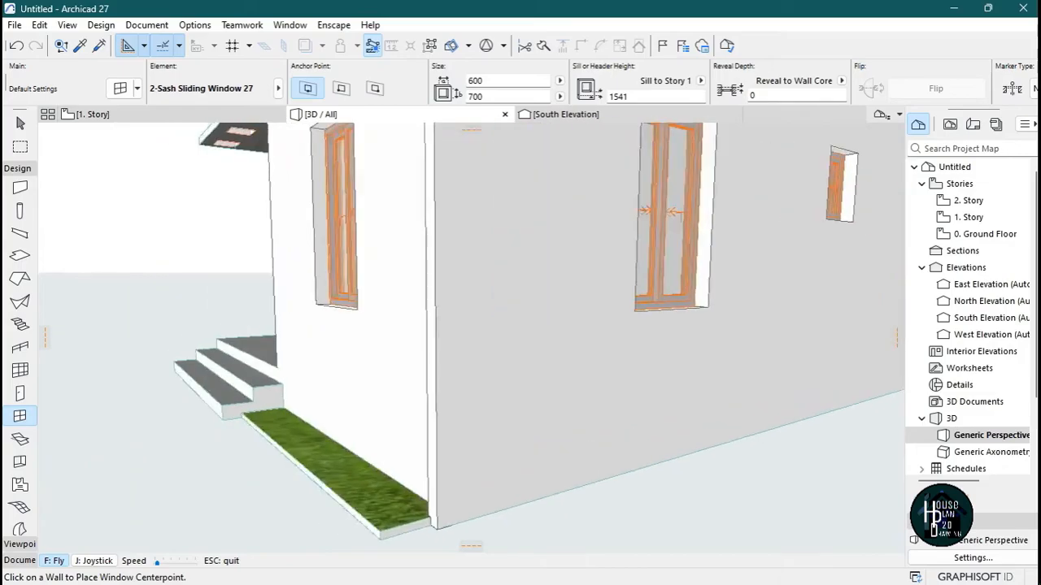
pyautogui.press('Left')
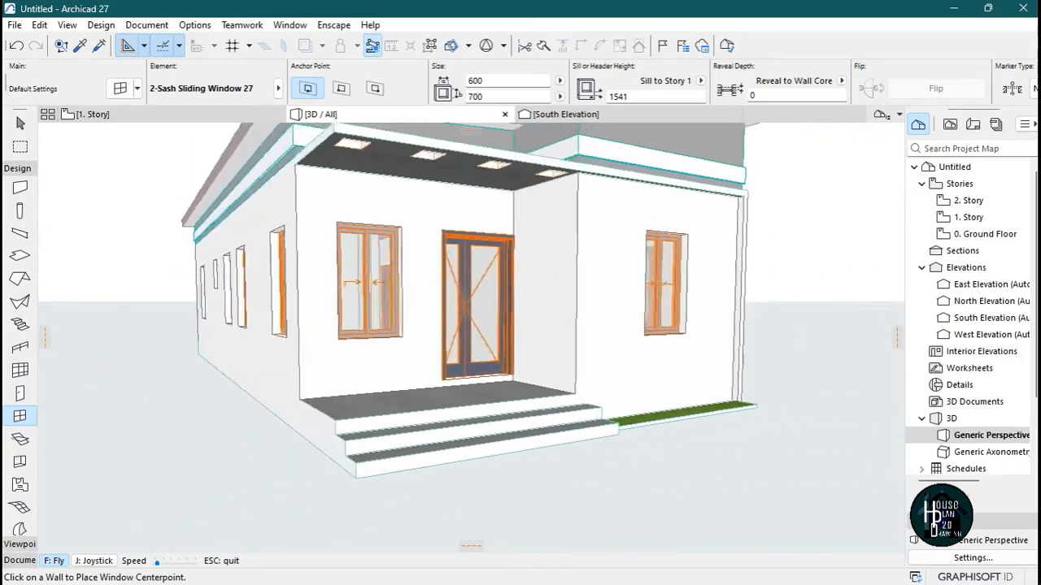
pyautogui.press('Down')
pyautogui.press('Up')
pyautogui.press('Down')
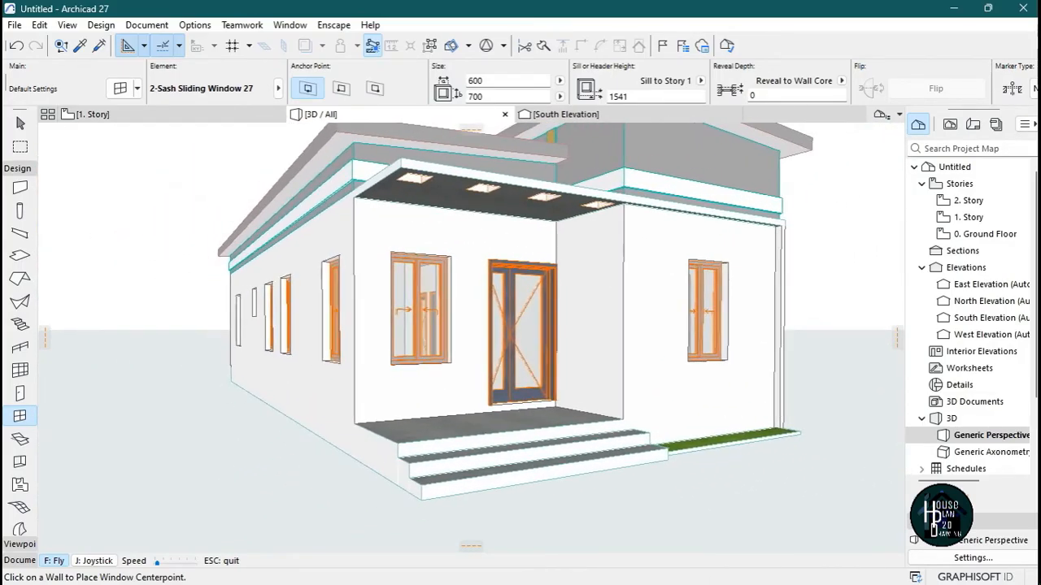
pyautogui.press('Escape')
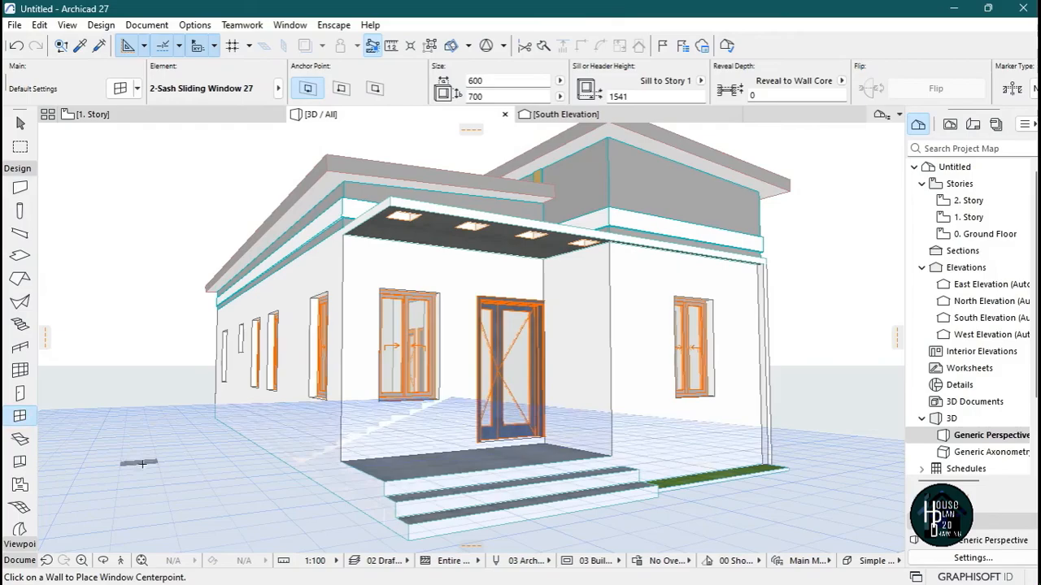
# Select all windows again and turn on the Simple inside casing in their sliding window settings.
pyautogui.hotkey('ctrl', 'a')
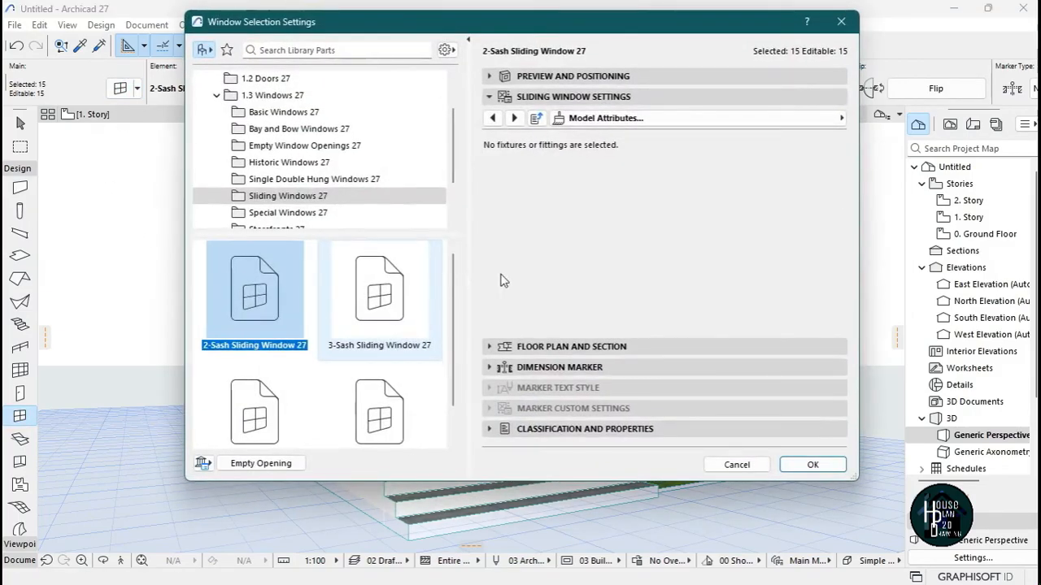
pyautogui.click(685, 120)
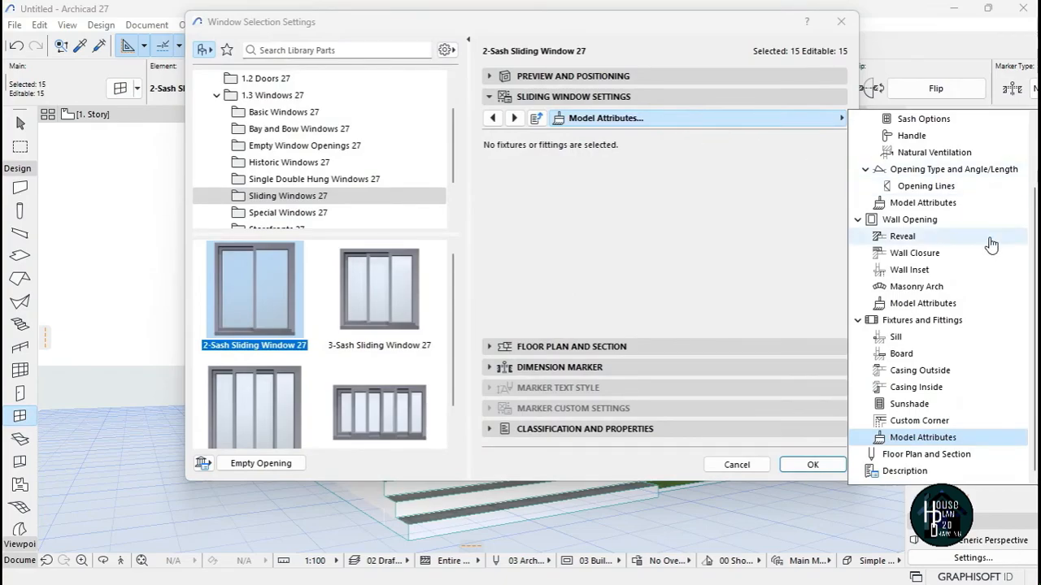
pyautogui.click(927, 389)
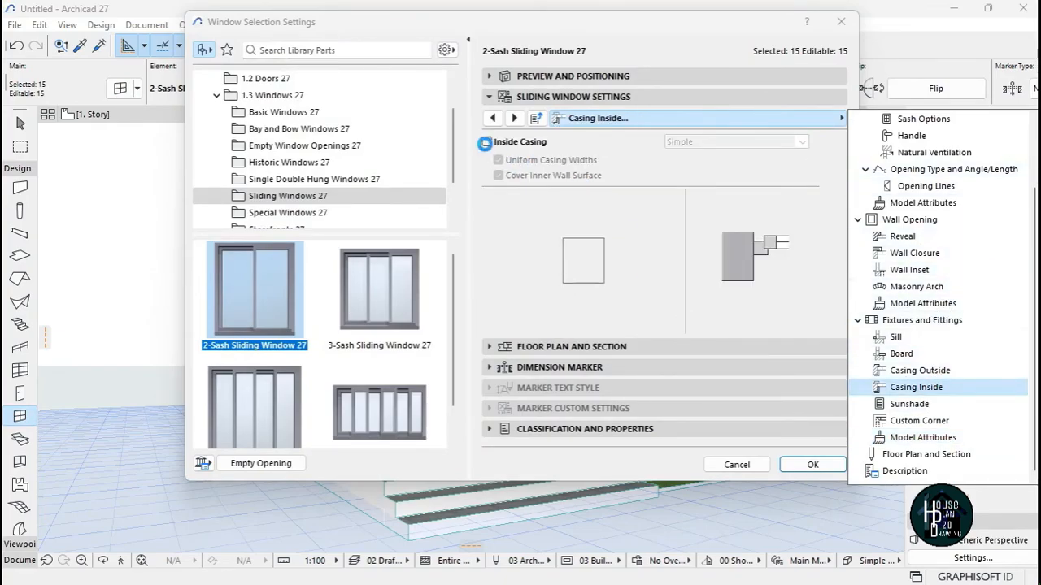
pyautogui.click(486, 142)
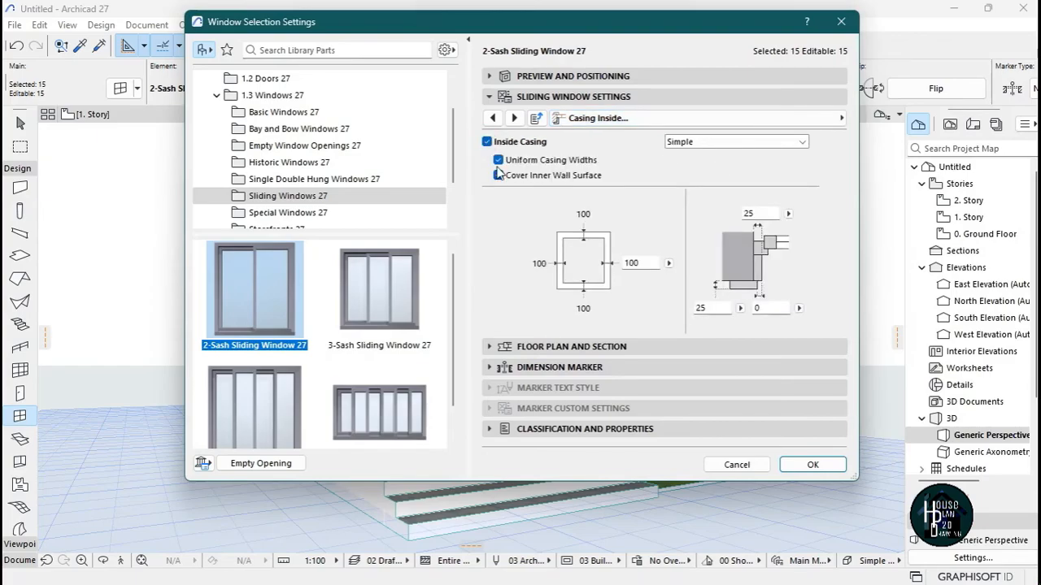
# Set the inside casing surface of all selected windows to Paint - Titanium White, apply the settings and clear the selection.
pyautogui.click(731, 118)
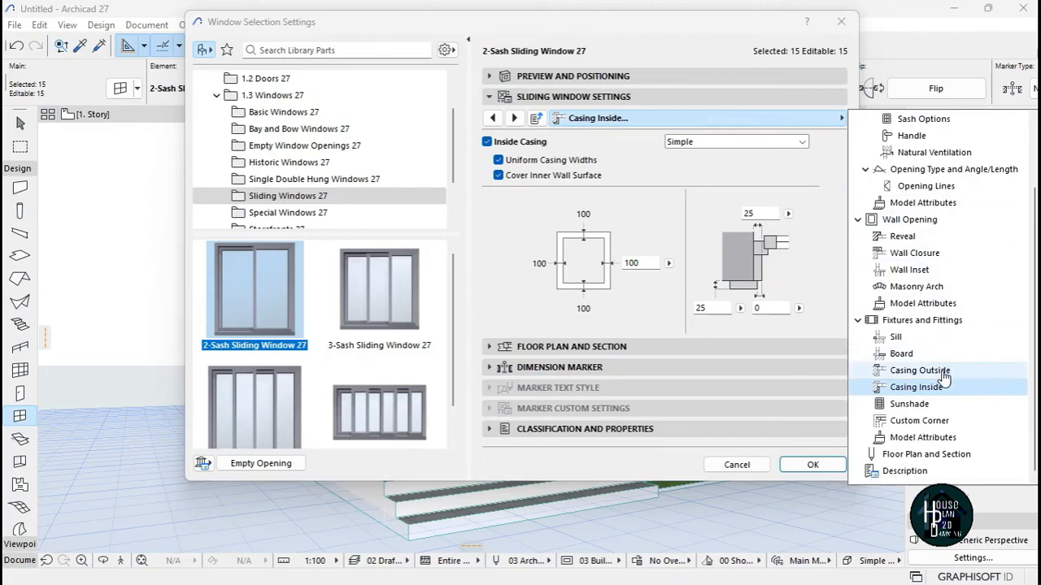
pyautogui.click(937, 302)
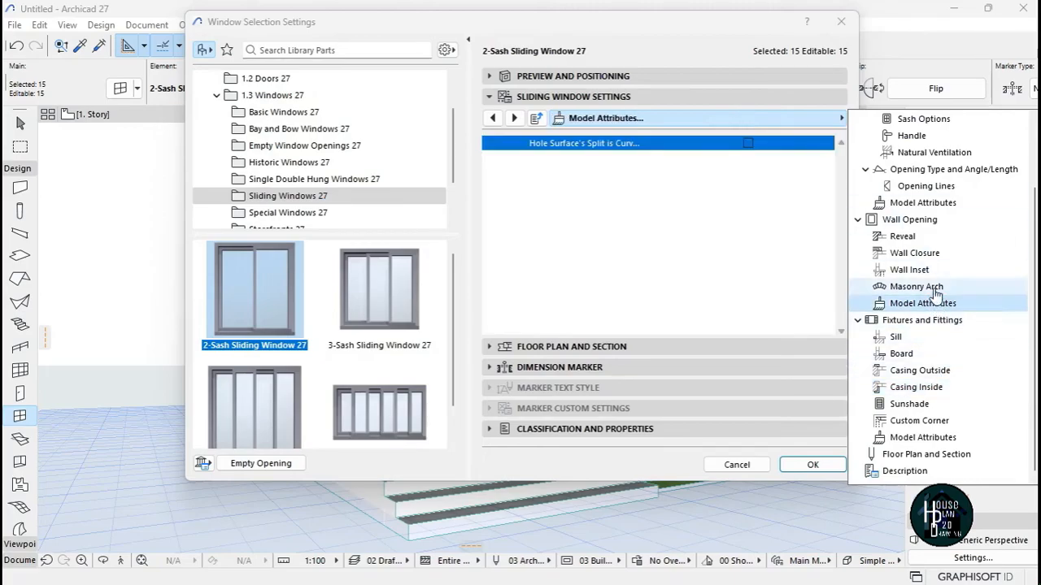
pyautogui.click(935, 437)
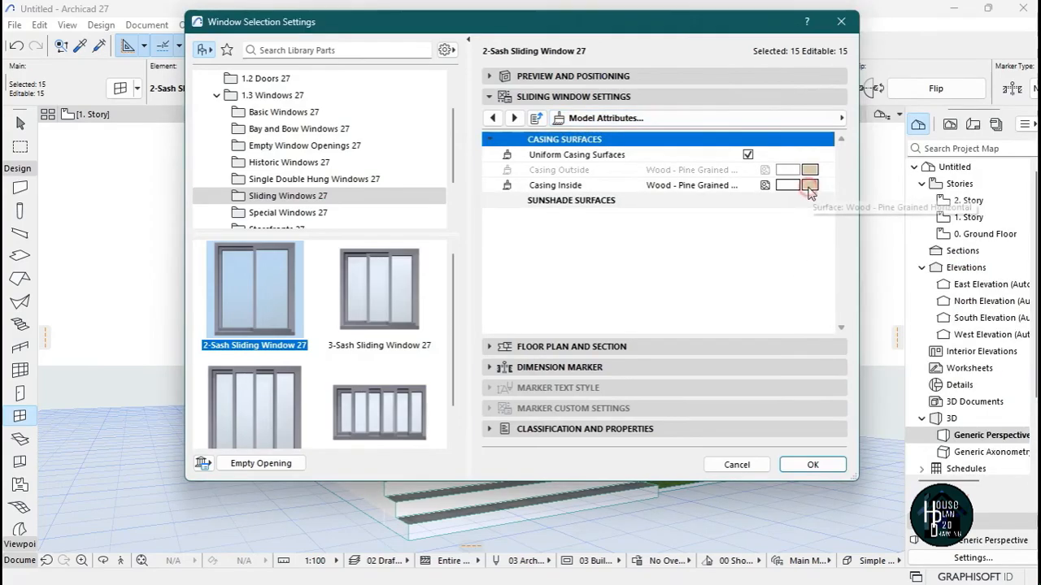
pyautogui.click(810, 185)
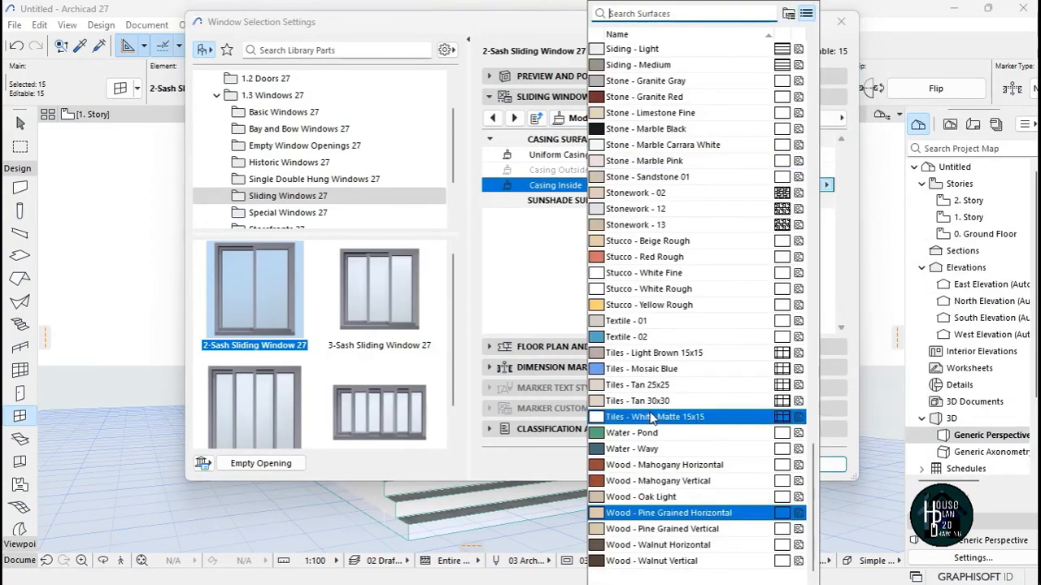
pyautogui.write('TIT')
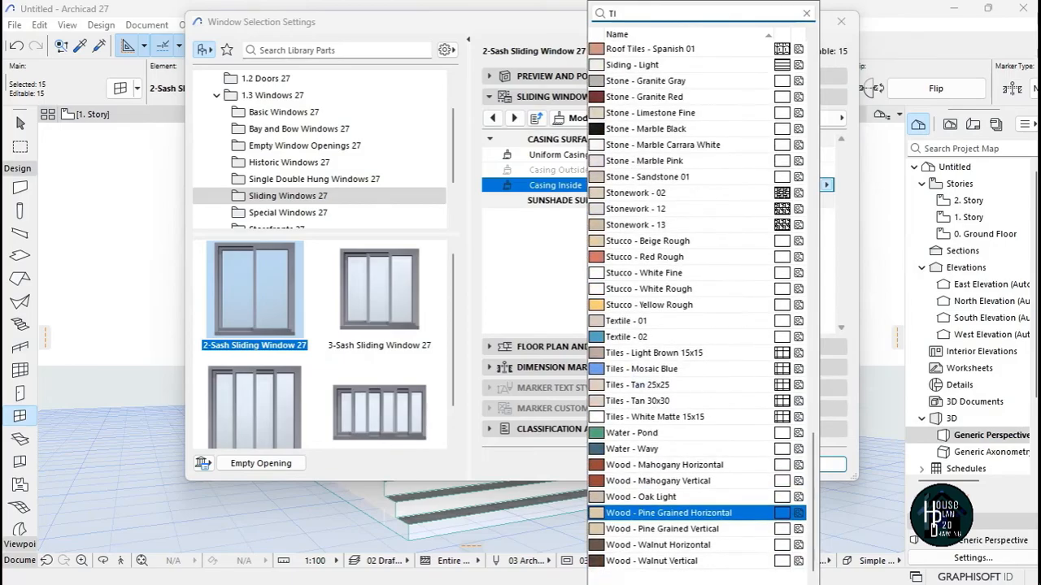
pyautogui.click(694, 50)
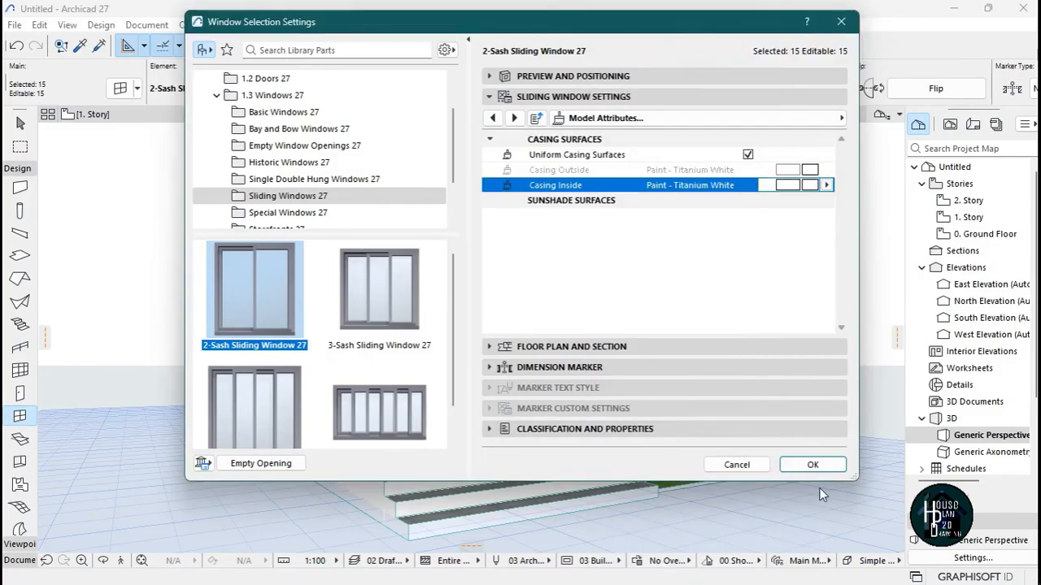
pyautogui.click(806, 465)
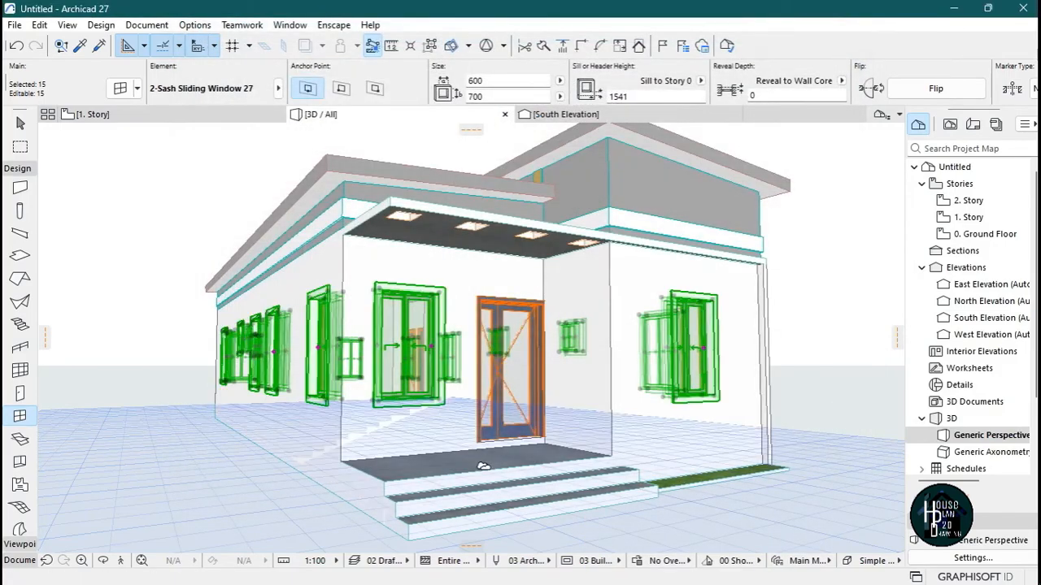
pyautogui.press('Escape')
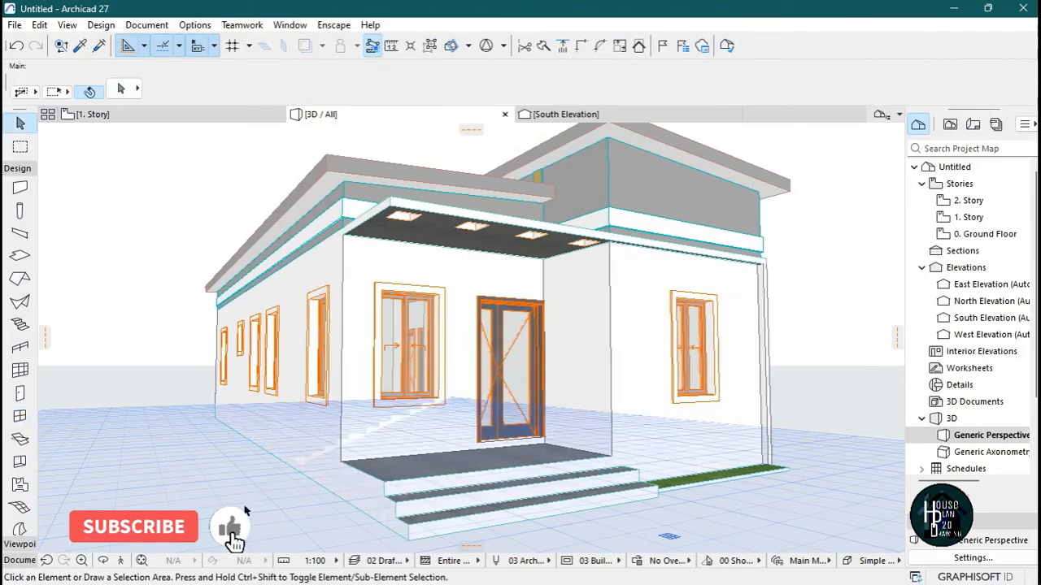
# Select the front entrance double door and change its door leaf to Style 21 in the hinged door settings.
pyautogui.keyDown('shift'); pyautogui.moveTo(406, 325); pyautogui.dragTo(504, 330, button='middle'); pyautogui.keyUp('shift')
pyautogui.press('Up')
pyautogui.press('Escape')
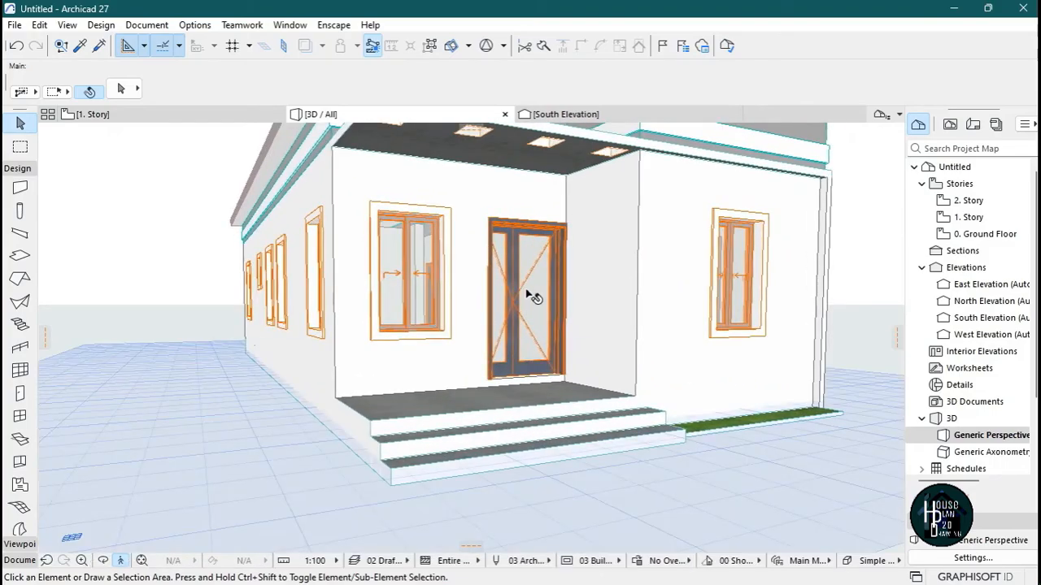
pyautogui.click(529, 294)
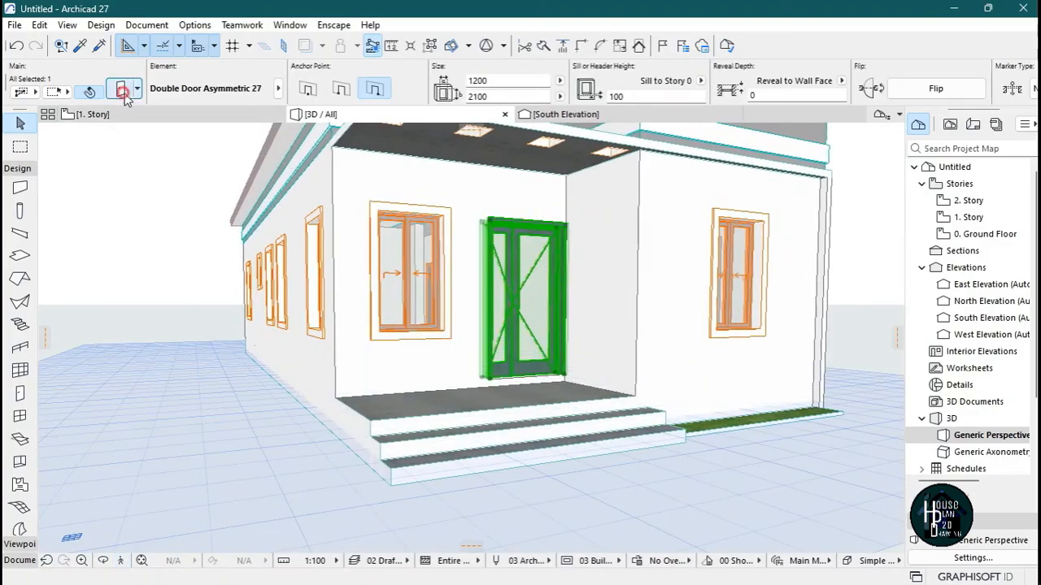
pyautogui.hotkey('ctrl', 't')
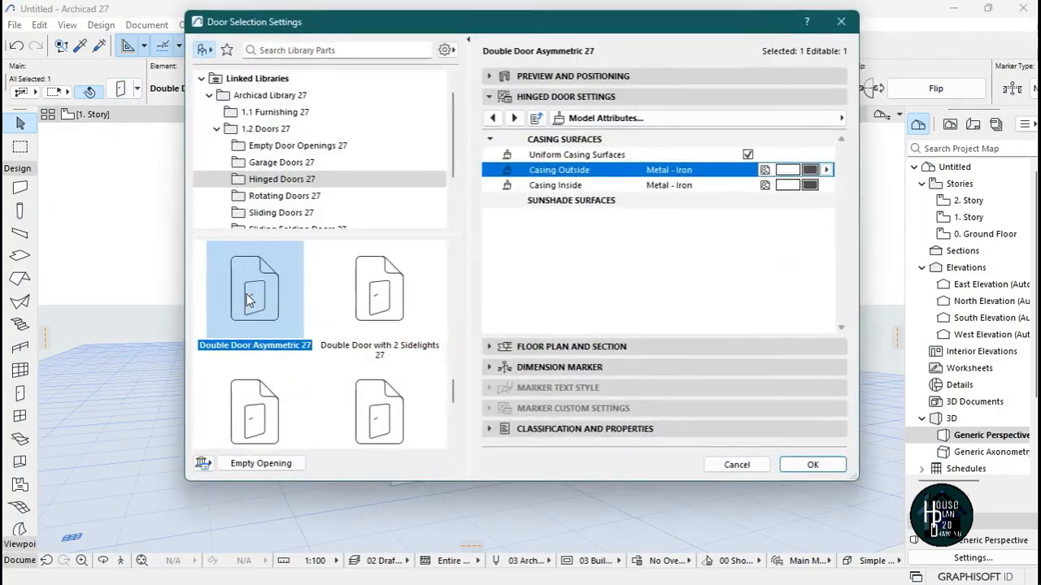
pyautogui.click(704, 120)
pyautogui.scroll(2, 939, 219)
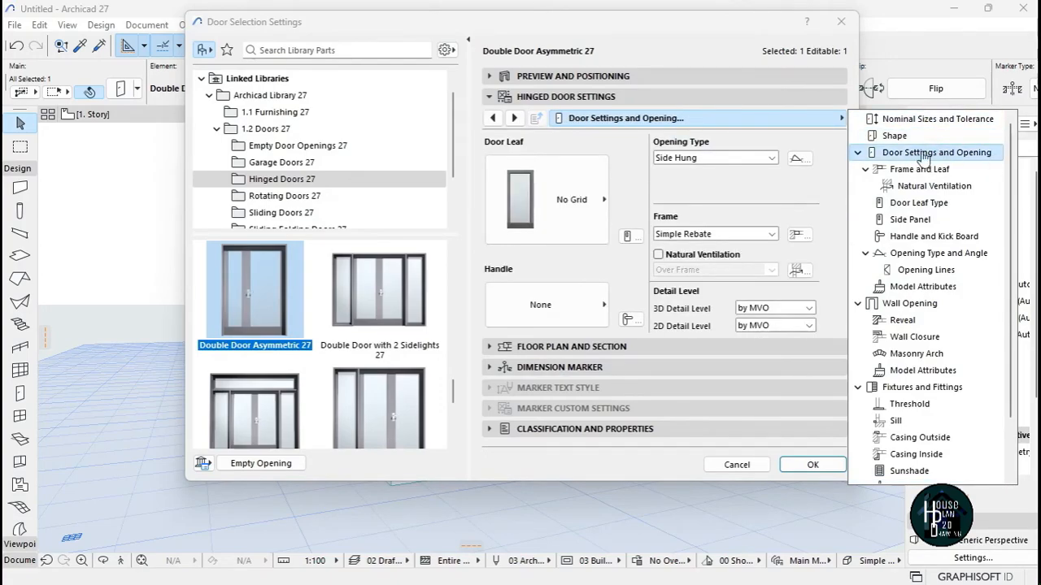
pyautogui.click(545, 208)
pyautogui.click(545, 208)
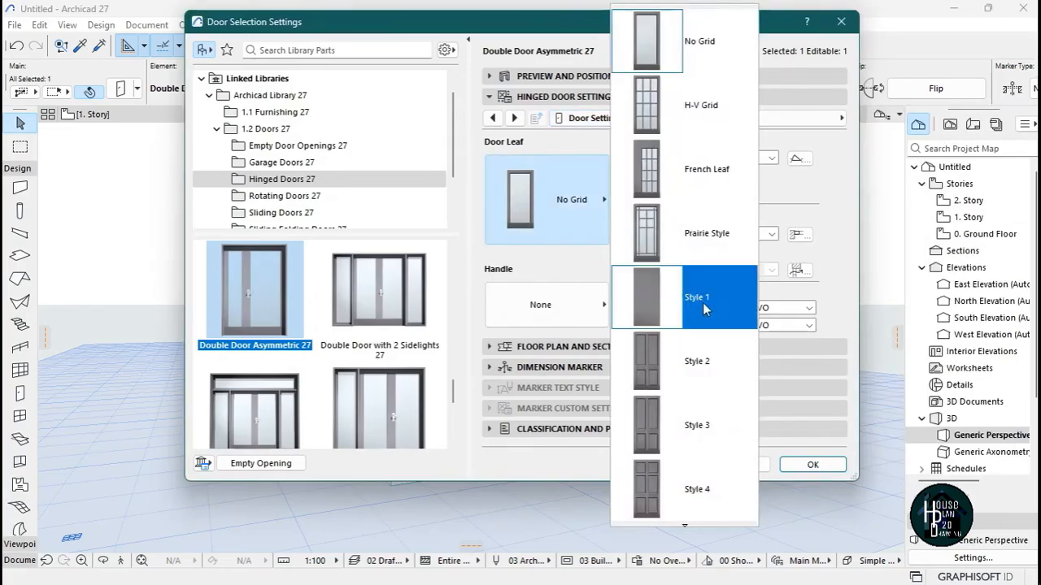
pyautogui.scroll(-4, 683, 422)
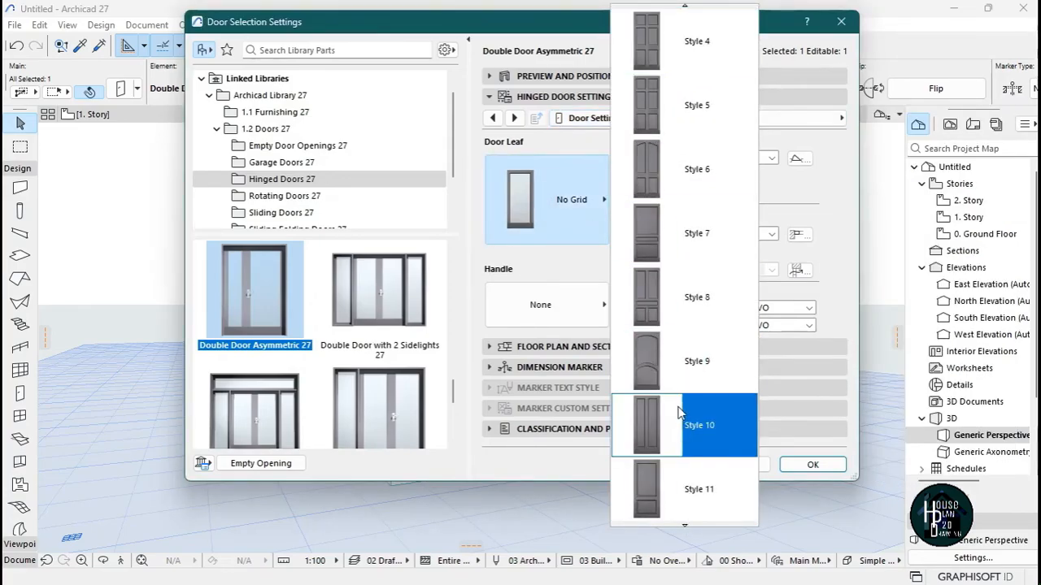
pyautogui.scroll(-2, 680, 413)
pyautogui.scroll(-1, 682, 411)
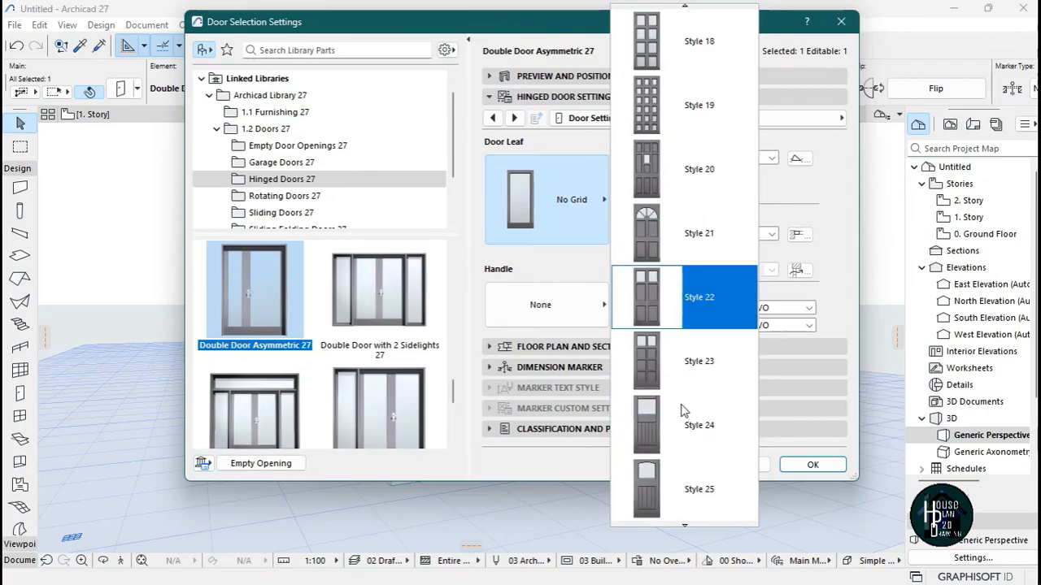
pyautogui.scroll(5, 679, 49)
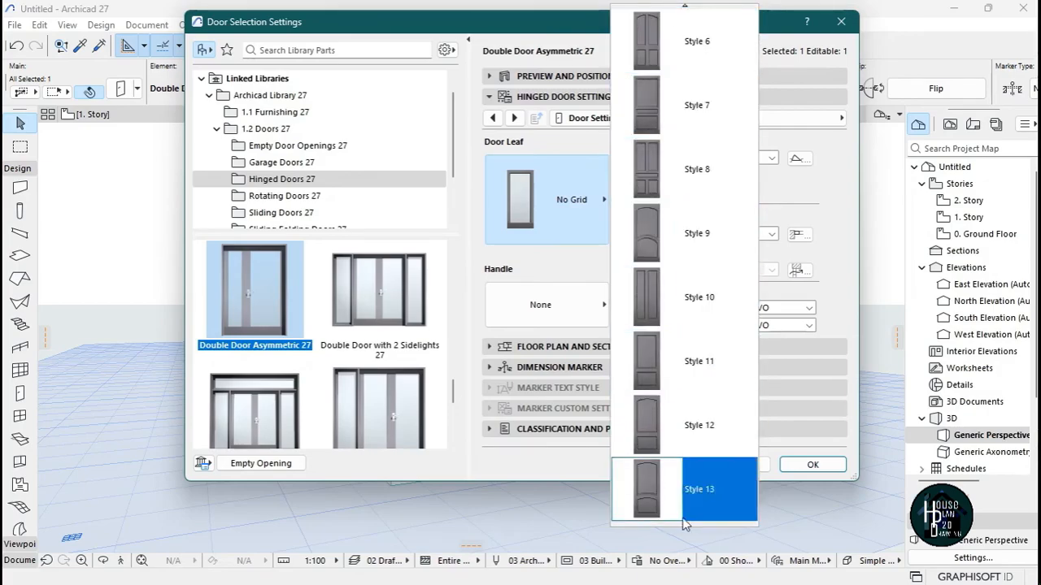
pyautogui.scroll(-5, 683, 524)
pyautogui.scroll(-1, 678, 271)
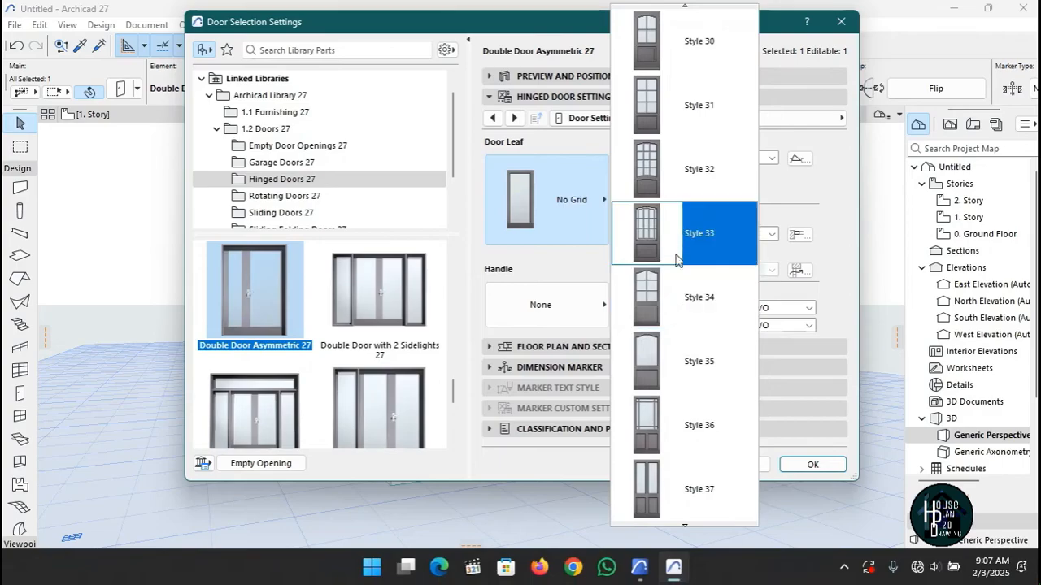
pyautogui.scroll(3, 681, 106)
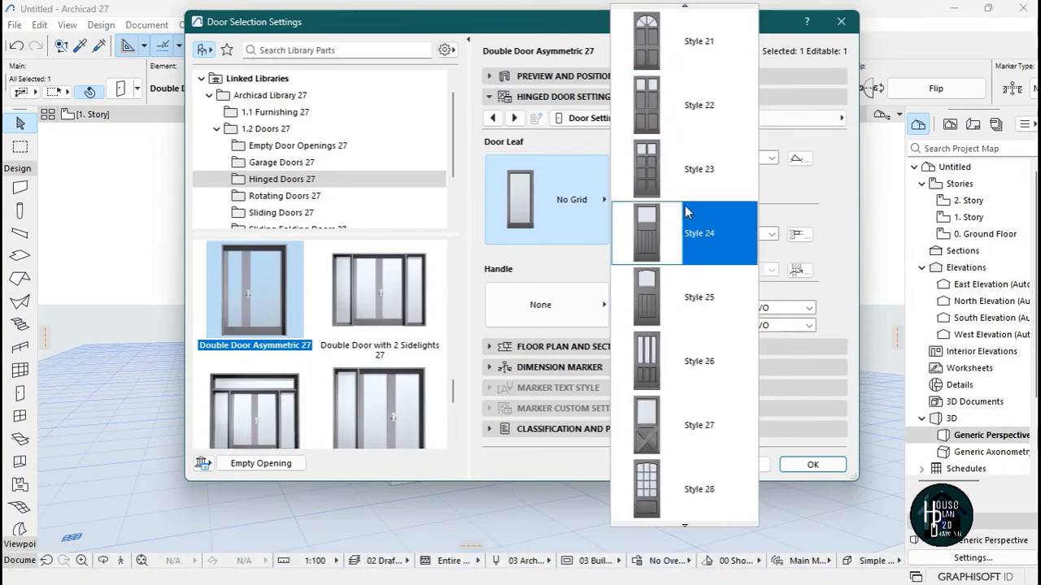
pyautogui.click(690, 51)
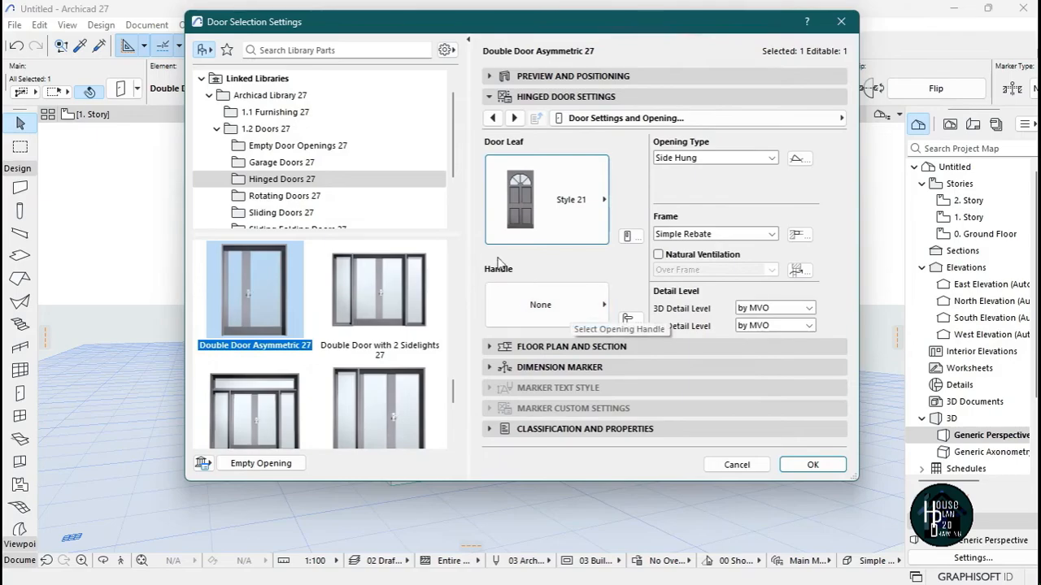
# Give the front entrance door a Knob 3 handle and apply the door settings.
pyautogui.click(589, 300)
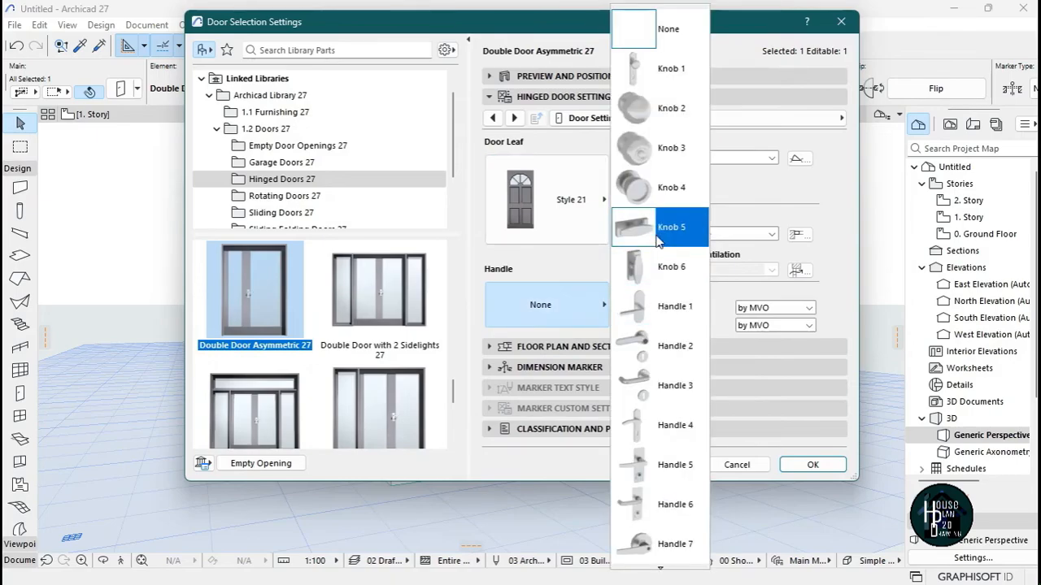
pyautogui.click(667, 155)
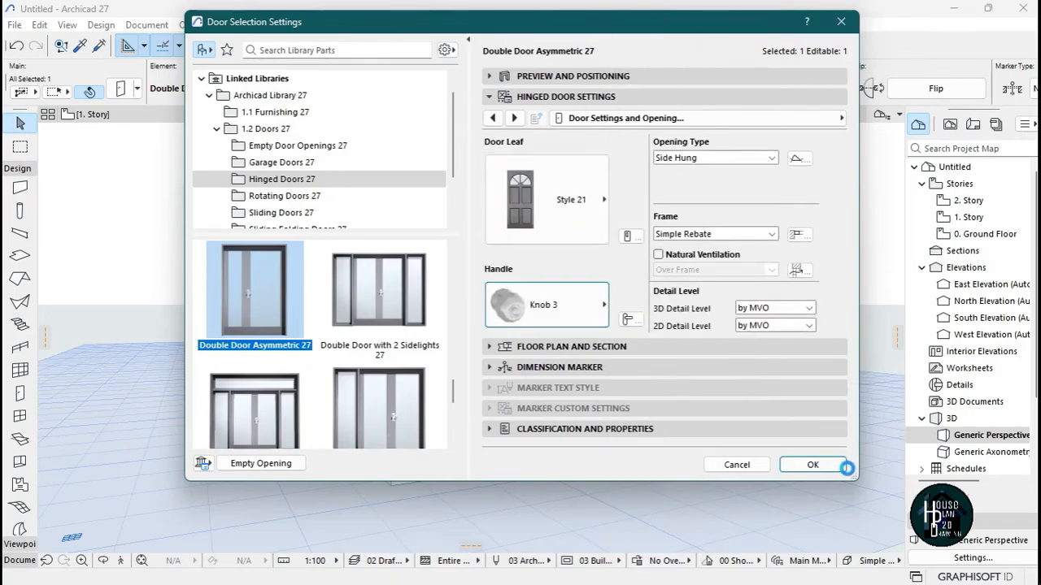
pyautogui.click(812, 465)
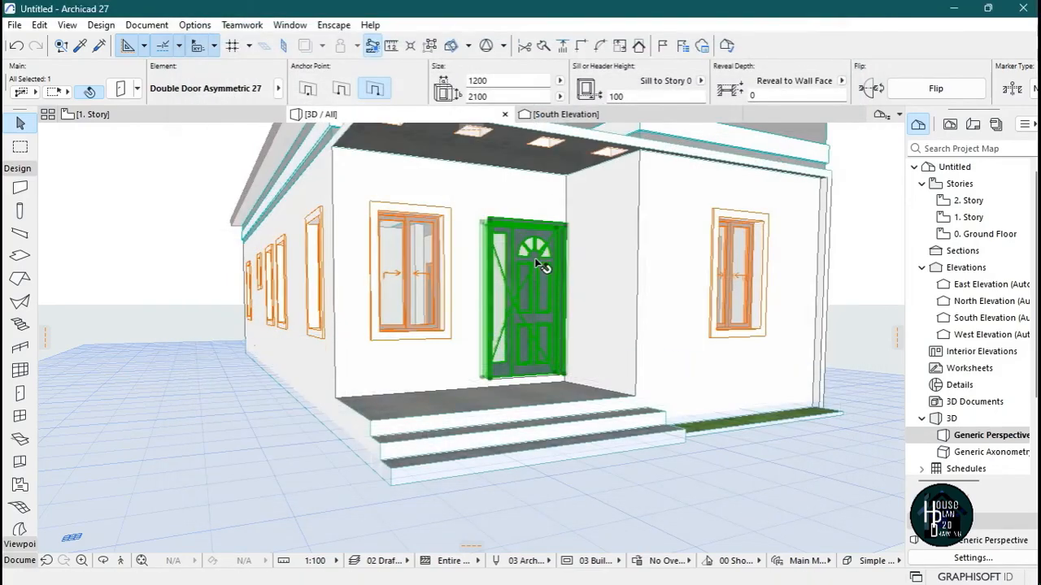
# Clear the door selection and examine the new front door and the front and side facades by flying around the house.
pyautogui.click(120, 561)
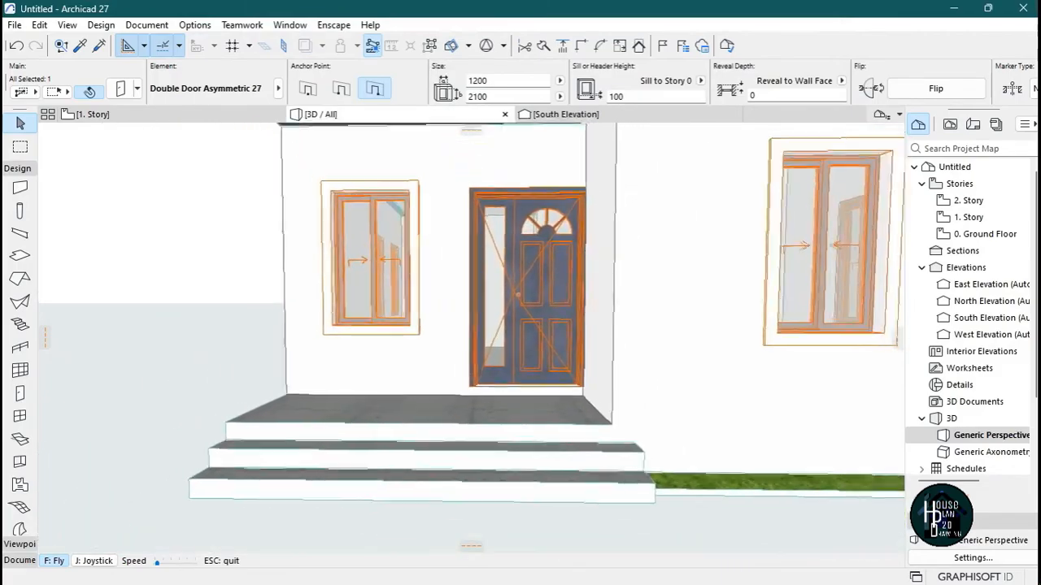
pyautogui.press('Down')
pyautogui.press('Left')
pyautogui.press('Up')
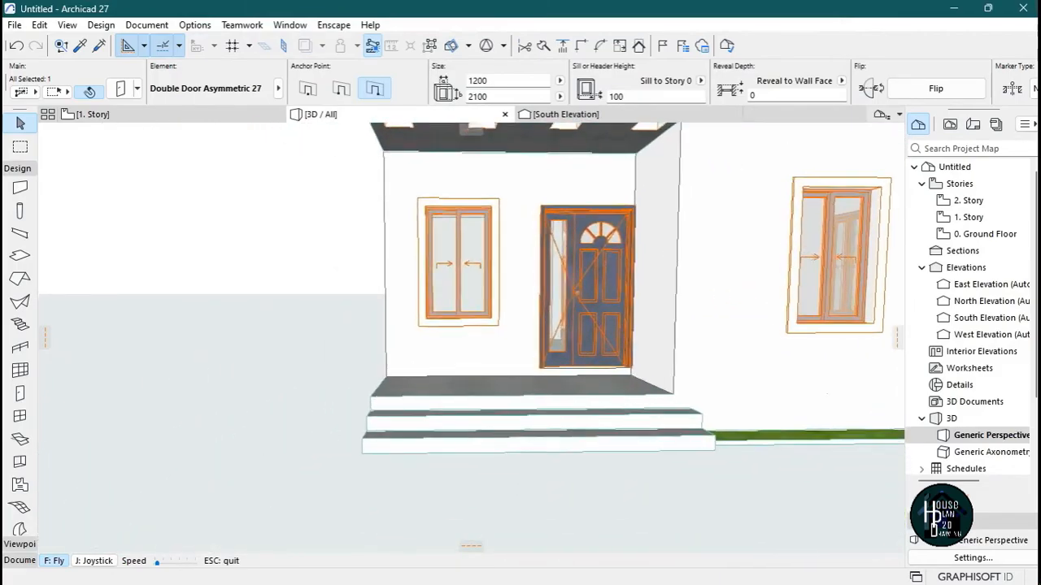
pyautogui.press('Down')
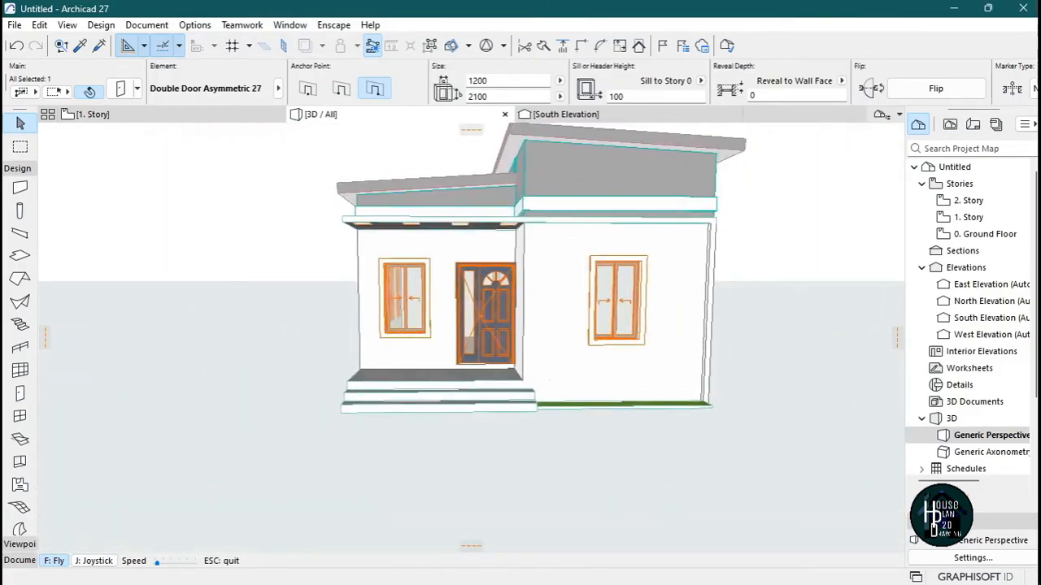
pyautogui.press('Escape')
pyautogui.press('Escape')
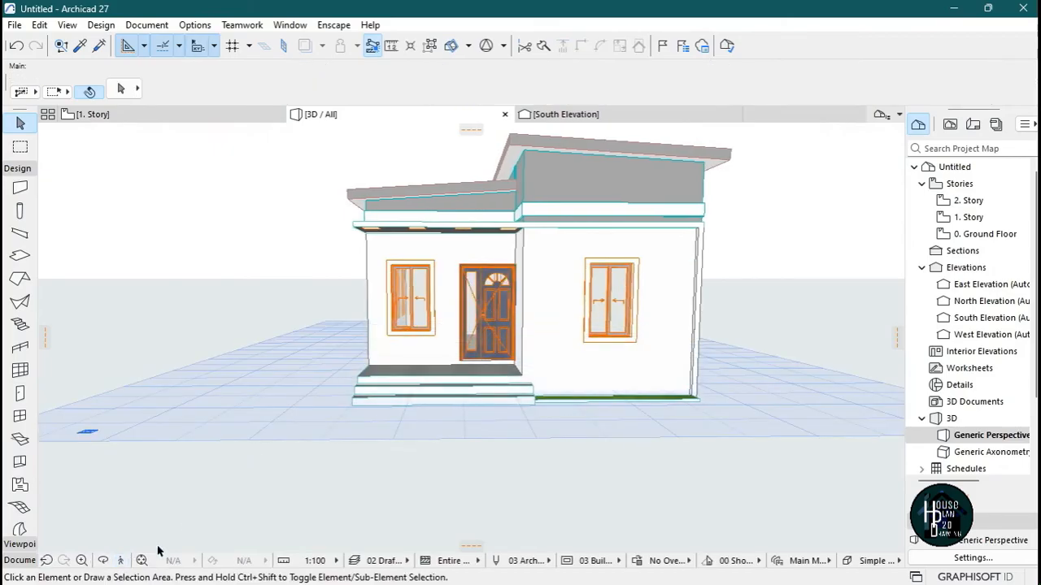
pyautogui.click(116, 563)
pyautogui.press('Left')
pyautogui.press('Up')
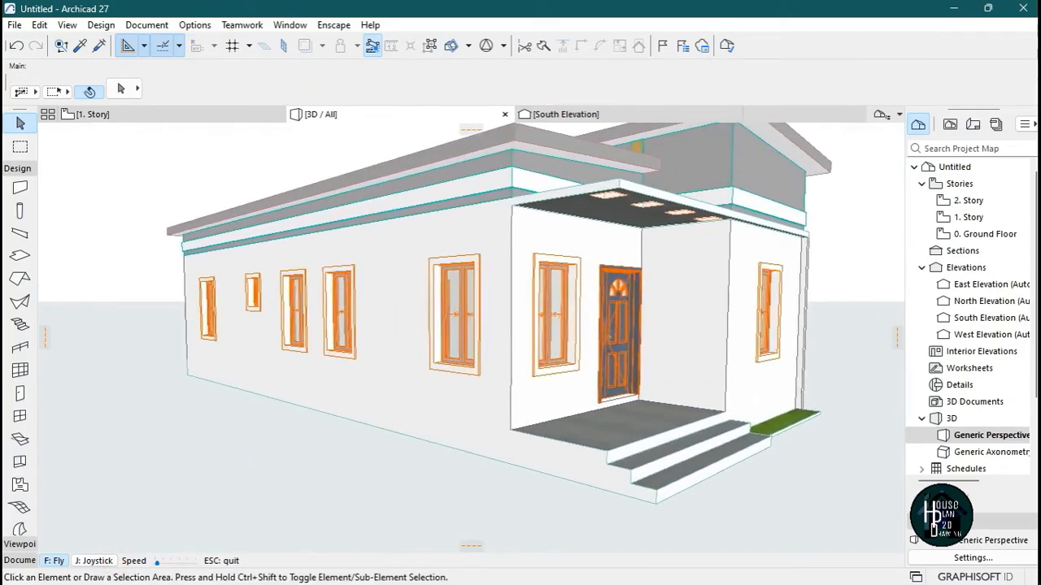
pyautogui.press('Right')
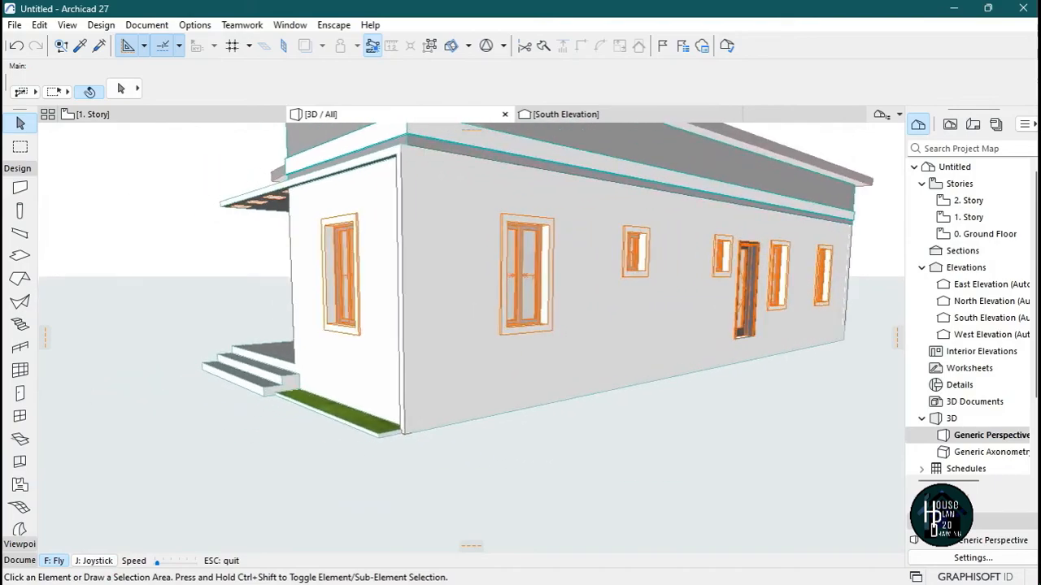
pyautogui.press('Up')
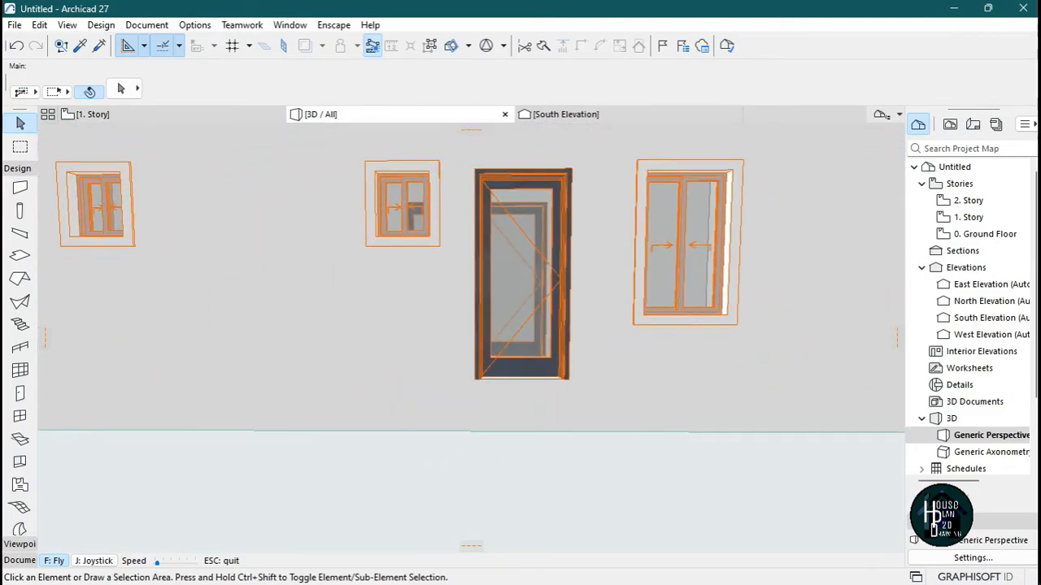
pyautogui.press('Escape')
# Select the single hinged door on the house's side facade and change its door leaf to Style 8.
pyautogui.click(542, 214)
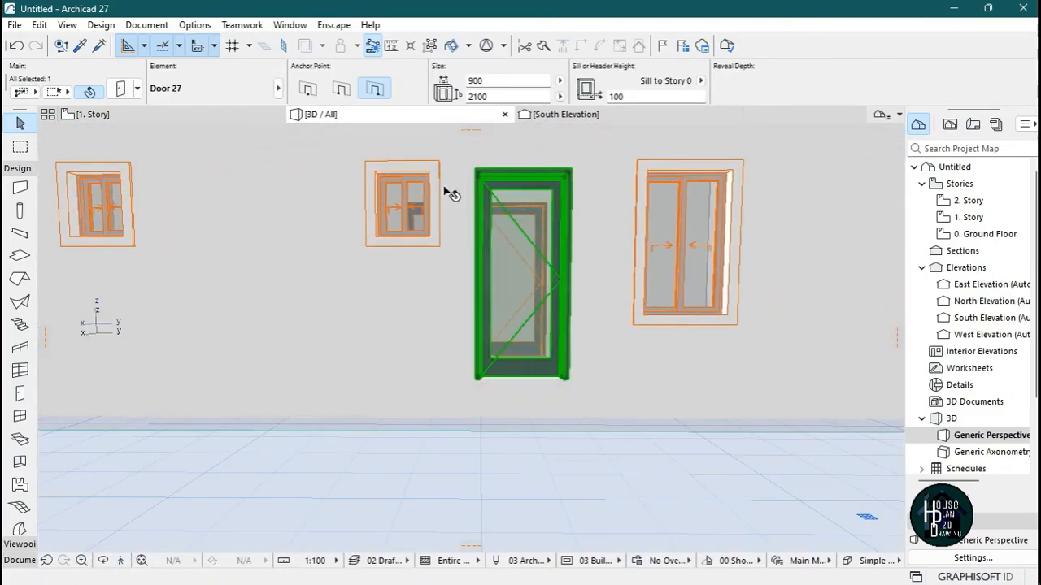
pyautogui.hotkey('ctrl', 't')
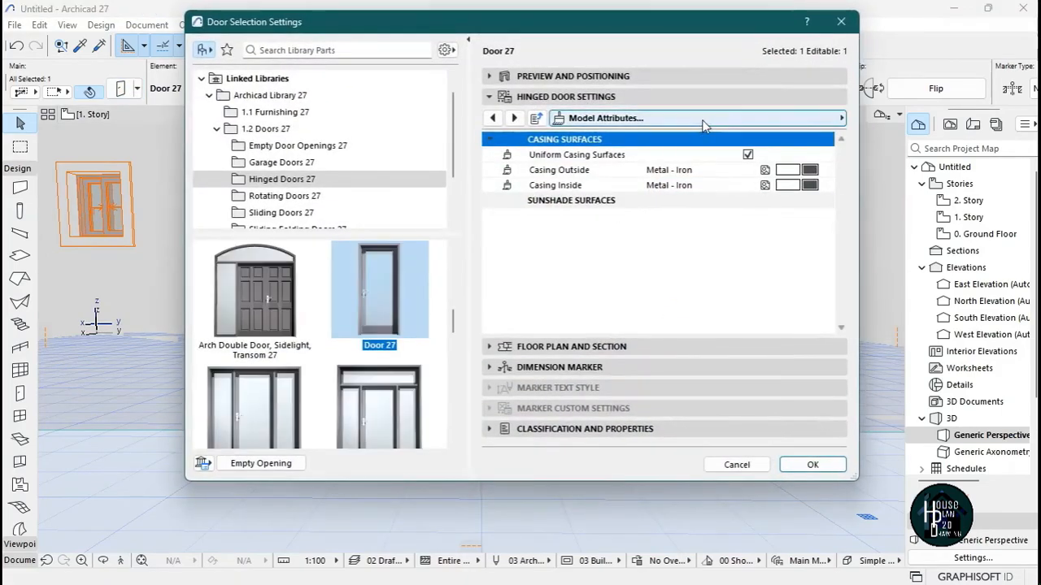
pyautogui.click(705, 118)
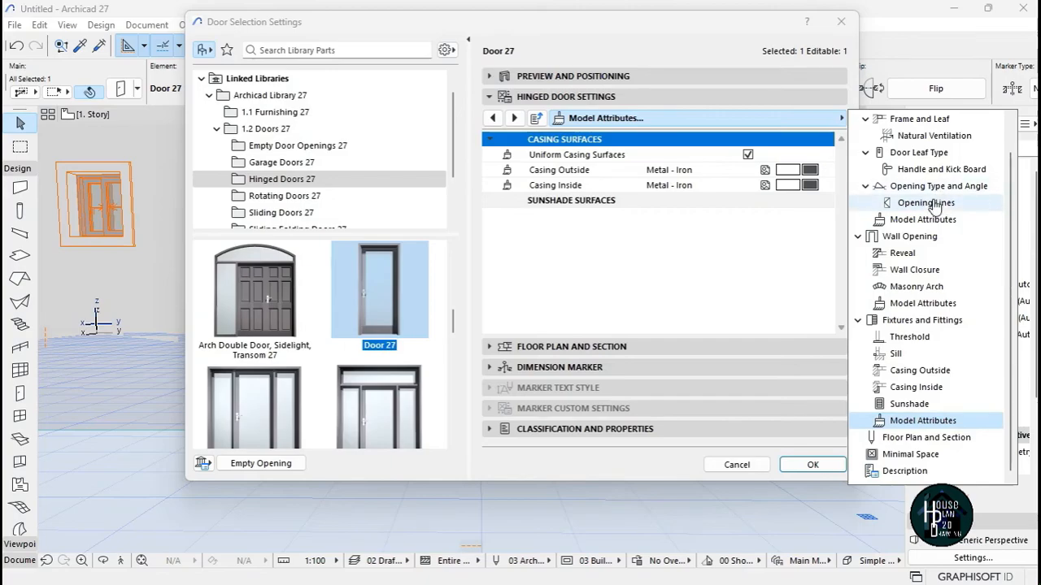
pyautogui.scroll(1, 932, 146)
pyautogui.click(932, 138)
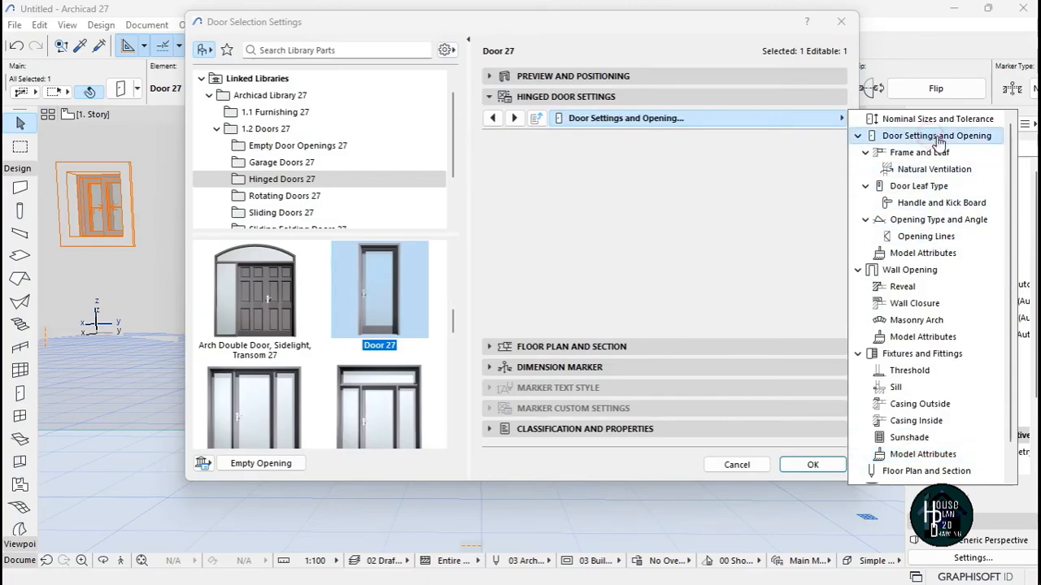
pyautogui.click(570, 199)
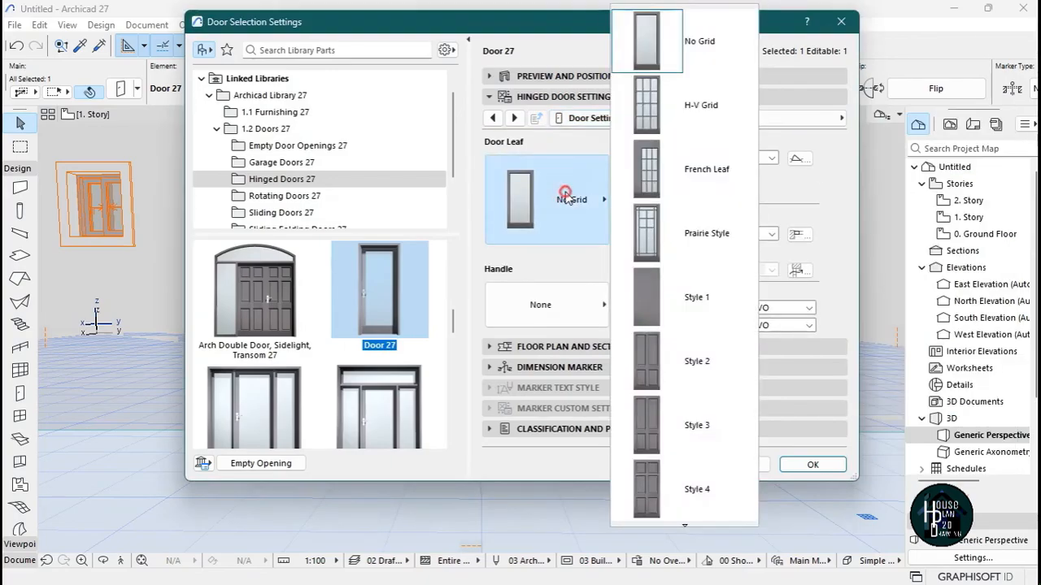
pyautogui.moveTo(685, 528)
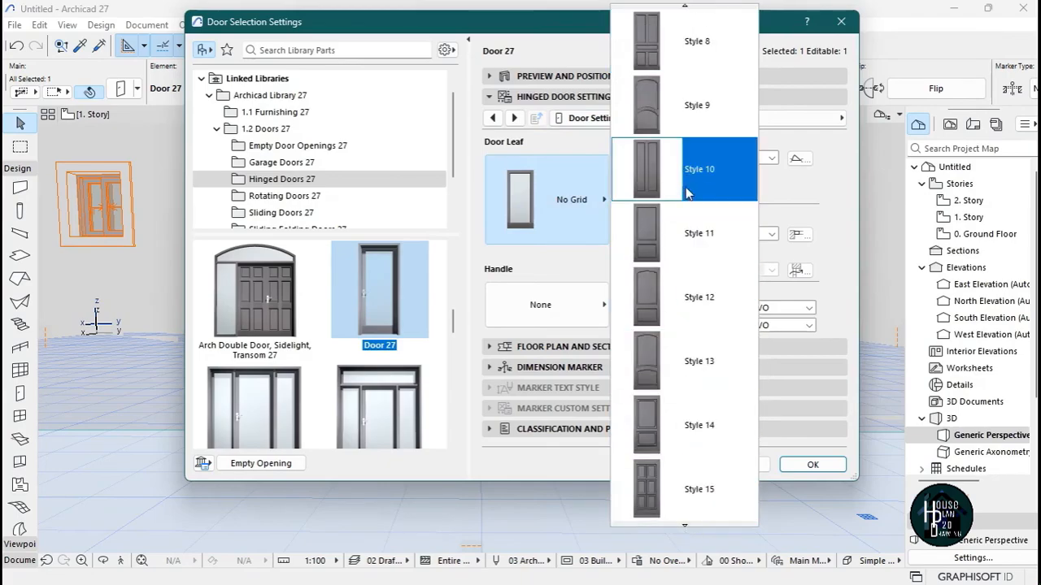
pyautogui.click(679, 49)
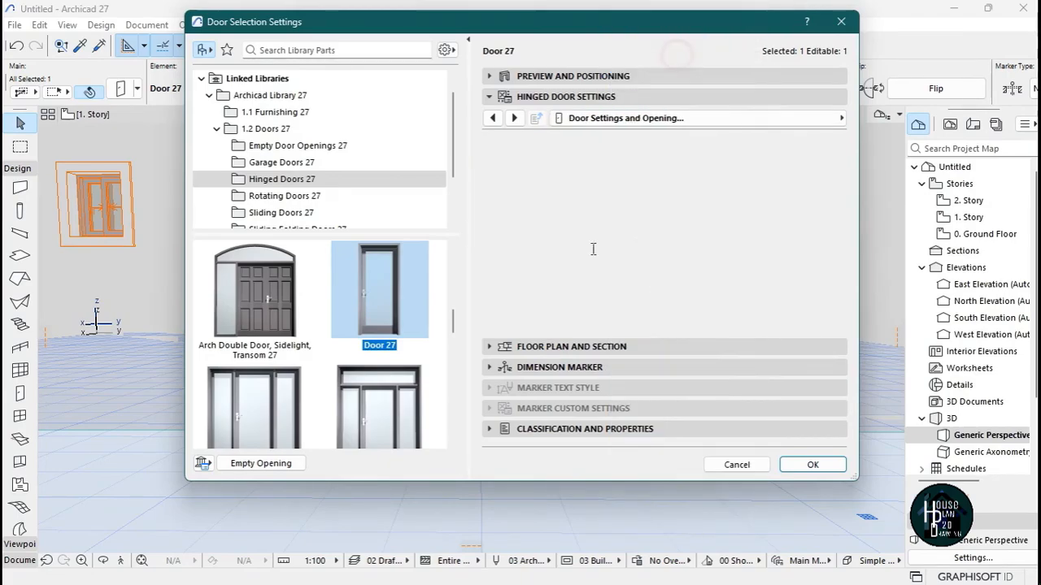
# Give the side door a Handle 3 handle, apply the door settings and clear the selection.
pyautogui.click(569, 304)
pyautogui.scroll(-3, 677, 368)
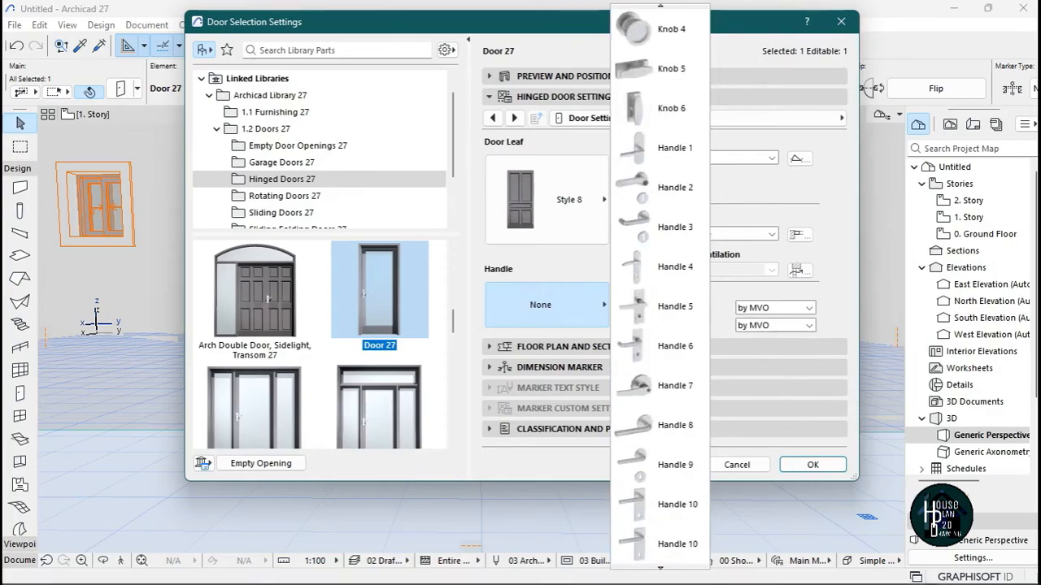
pyautogui.click(681, 225)
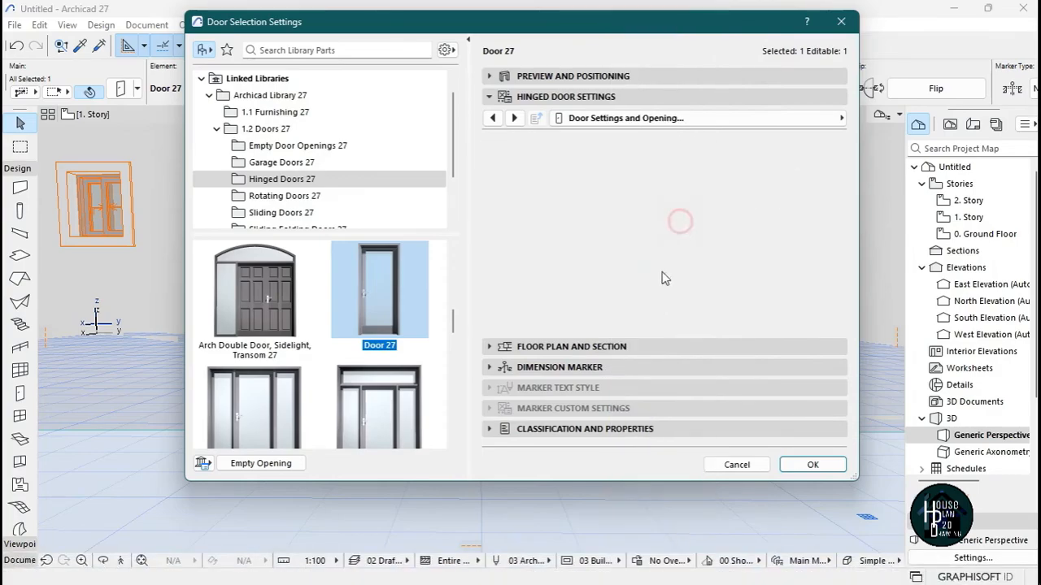
pyautogui.click(812, 465)
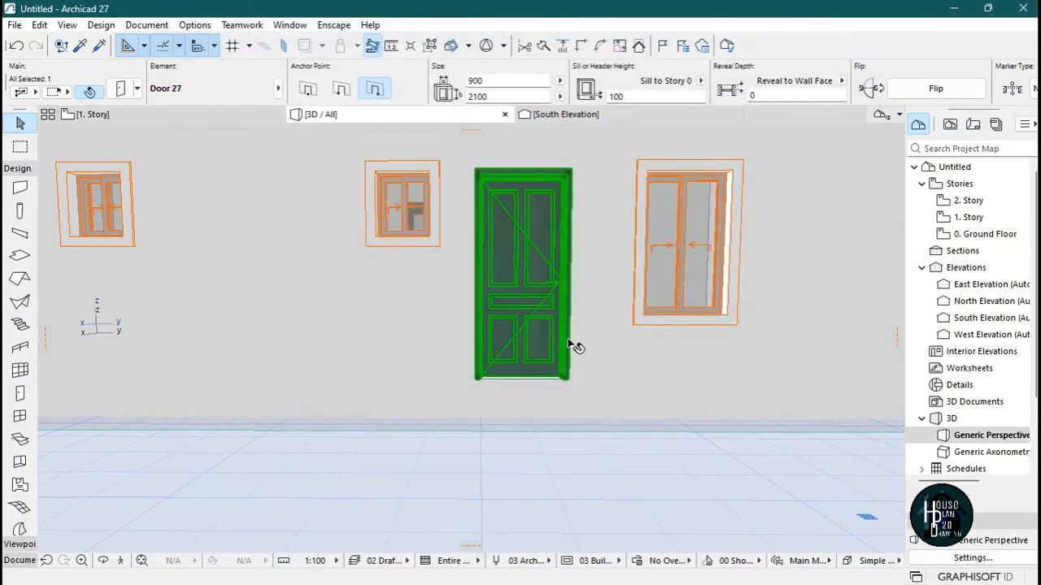
pyautogui.press('Escape')
# Pick up the slab settings of the upper step at the front entrance for drawing a matching slab.
pyautogui.click(120, 560)
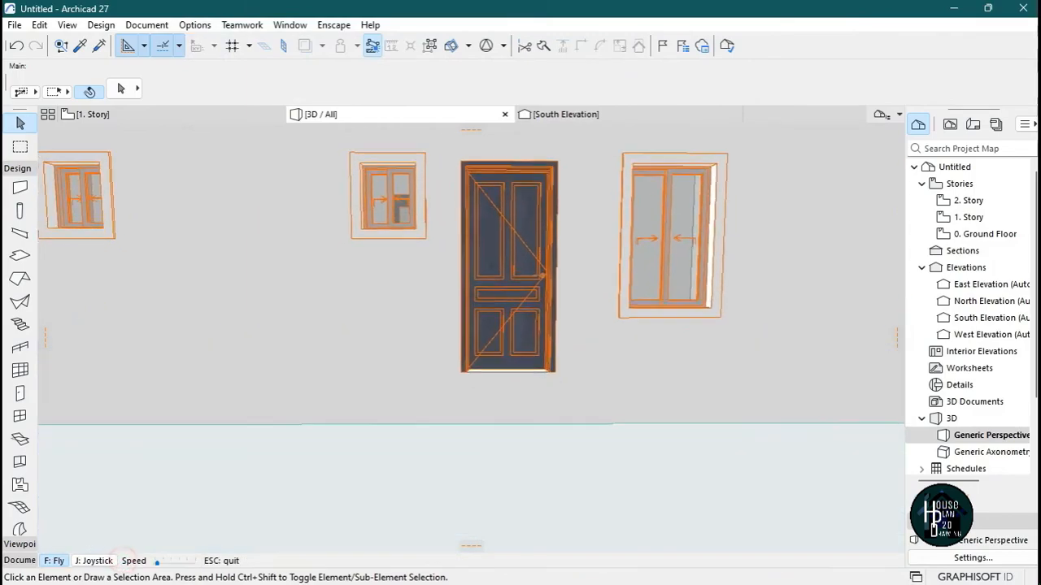
pyautogui.press('Up')
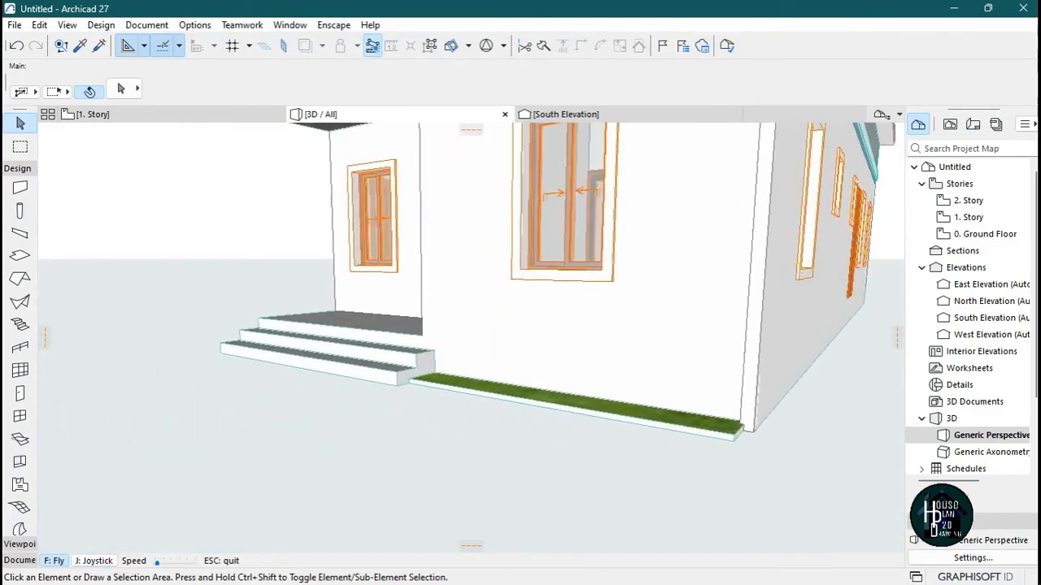
pyautogui.press('Escape')
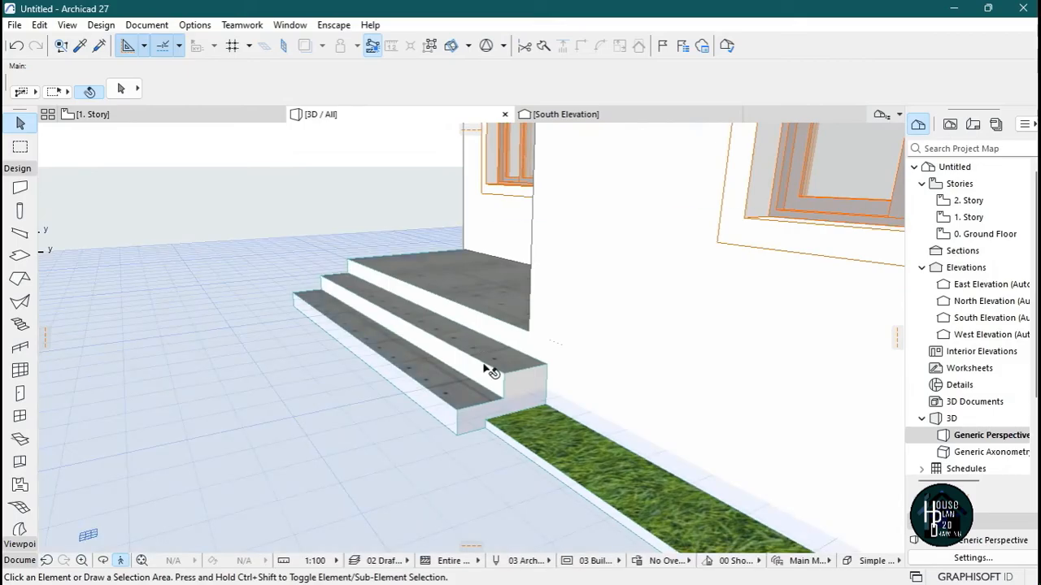
pyautogui.keyDown('alt'); pyautogui.click(508, 364); pyautogui.keyUp('alt')
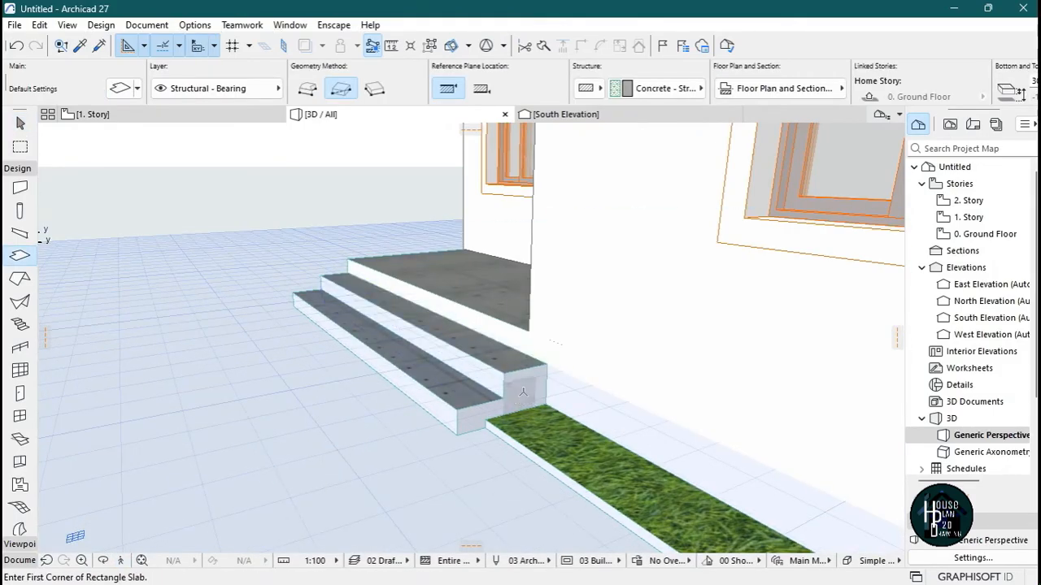
pyautogui.click(518, 362)
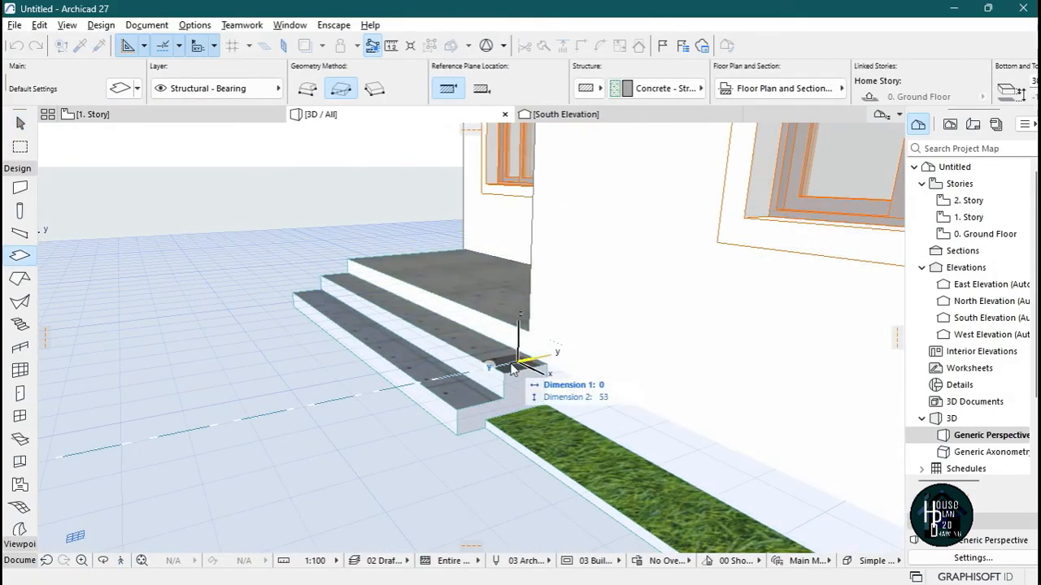
pyautogui.press('Escape')
# Draw a rectangular slab about 470 by 2367 mm against the wall below the side door as its upper step.
pyautogui.keyDown('alt'); pyautogui.click(331, 456); pyautogui.keyUp('alt')
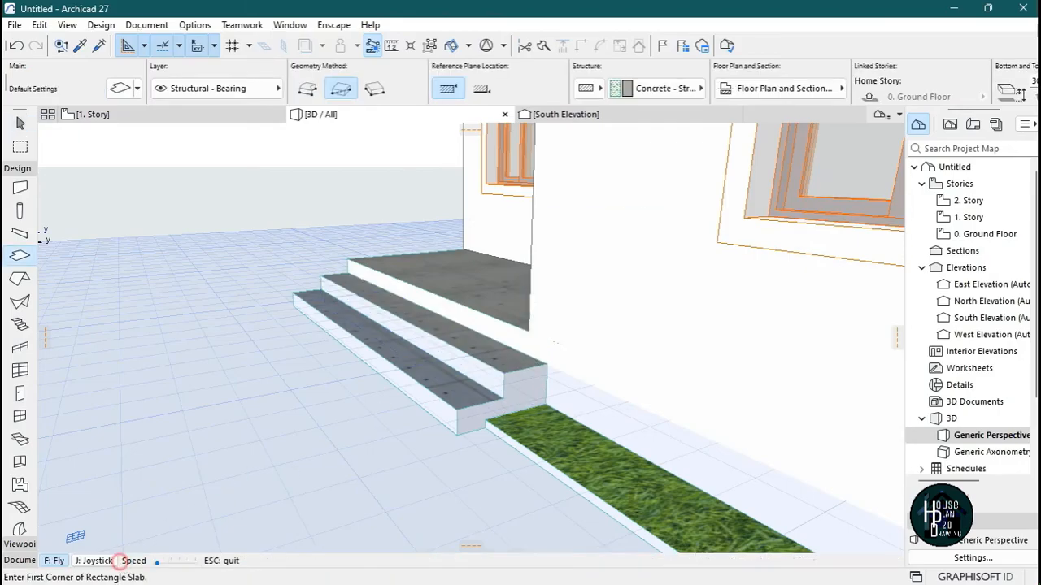
pyautogui.press('Down')
pyautogui.press('Right')
pyautogui.press('Up')
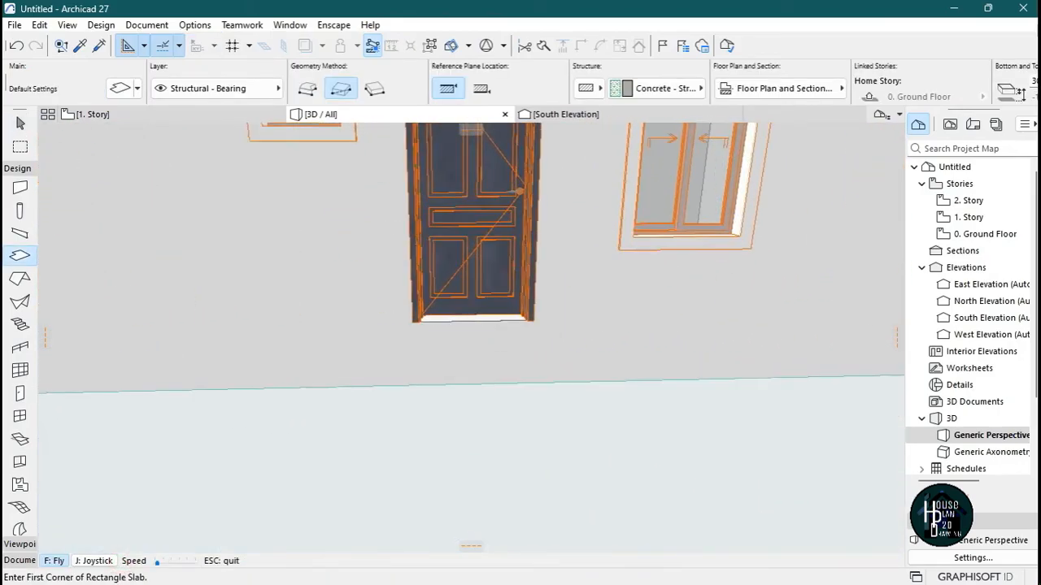
pyautogui.press('Escape')
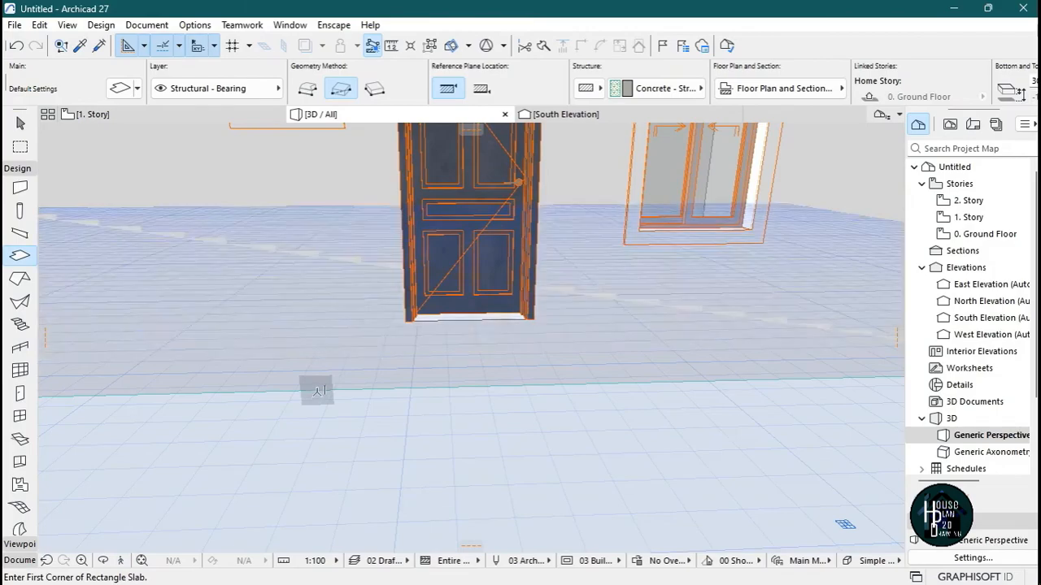
pyautogui.click(313, 362)
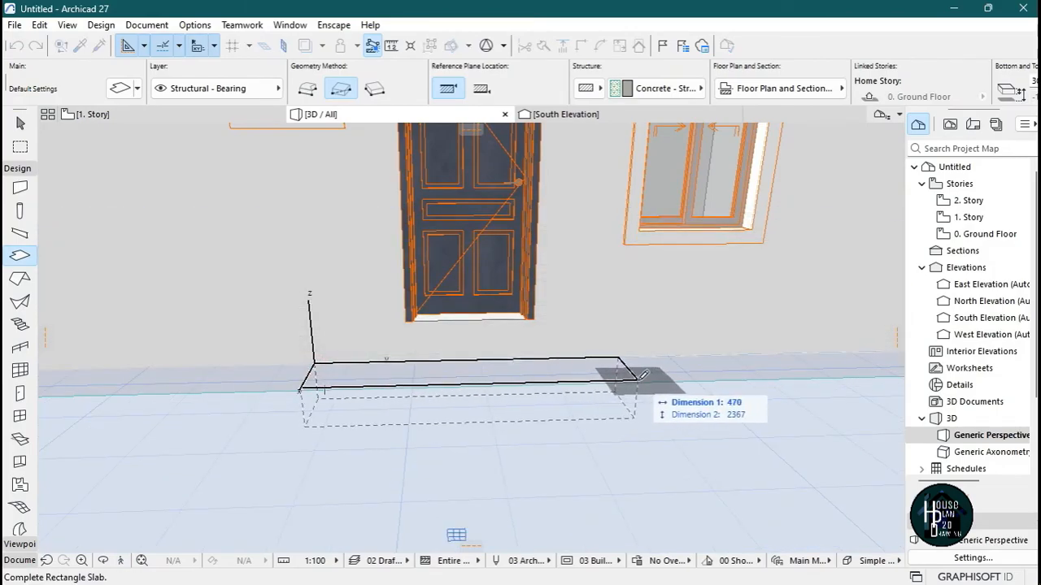
pyautogui.click(647, 372)
pyautogui.press('Escape')
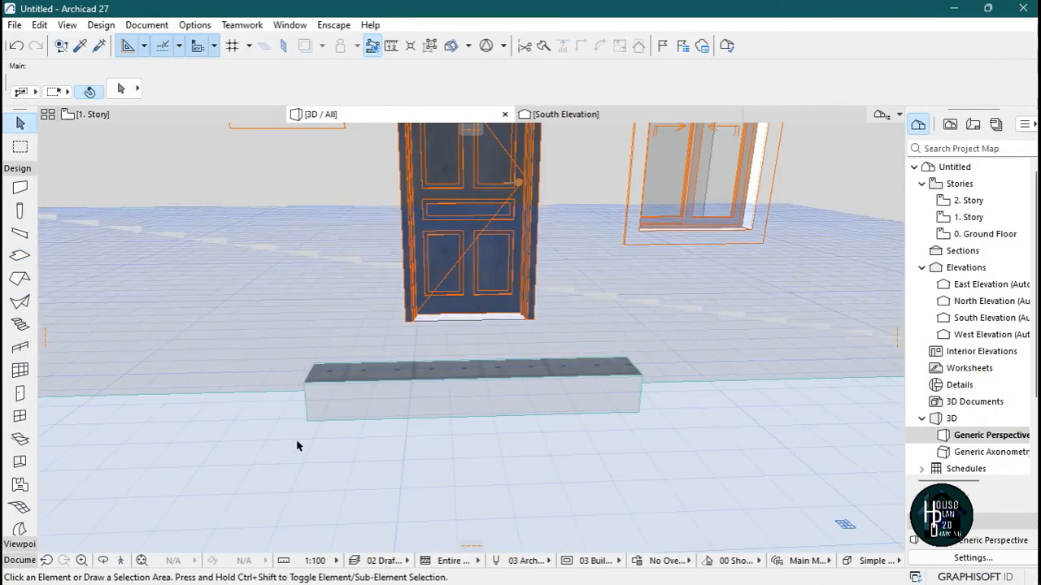
# Using the front entrance's lower step settings, draw a slab about 356 by 2443 mm along the front of the side door's upper step.
pyautogui.click(119, 560)
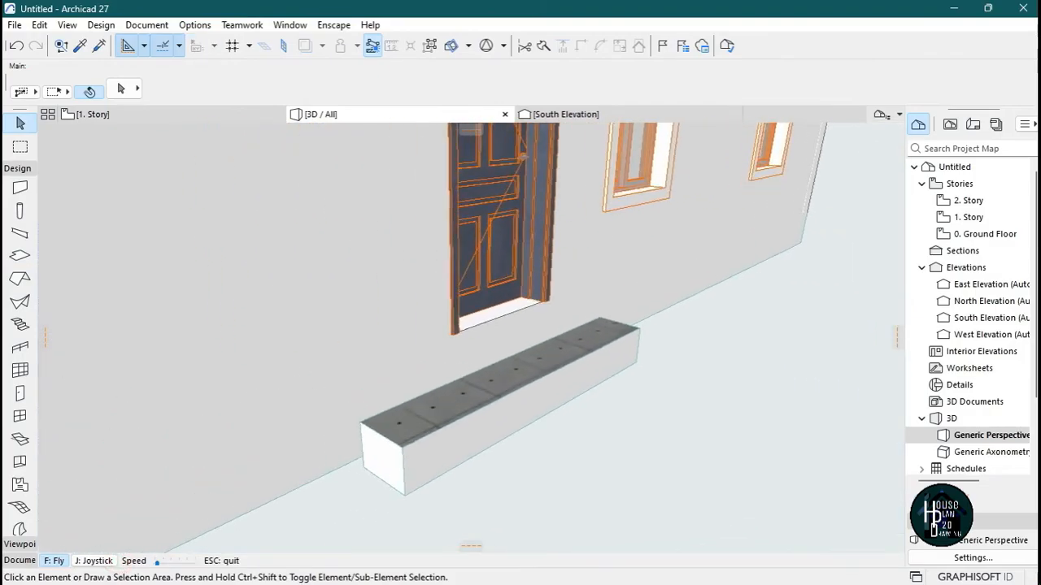
pyautogui.press('Escape')
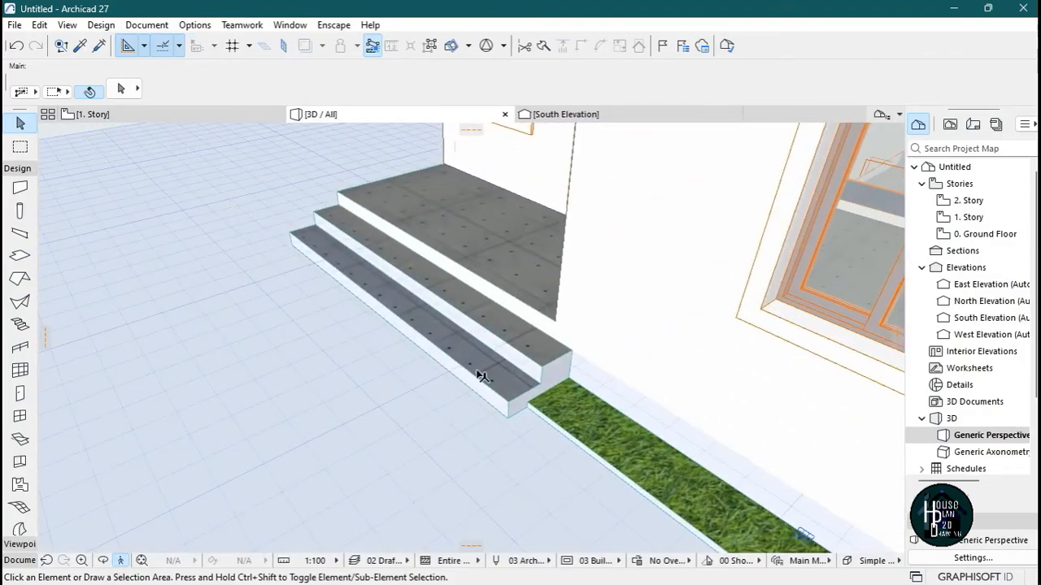
pyautogui.click(491, 376)
pyautogui.keyDown('alt'); pyautogui.click(448, 404); pyautogui.keyUp('alt')
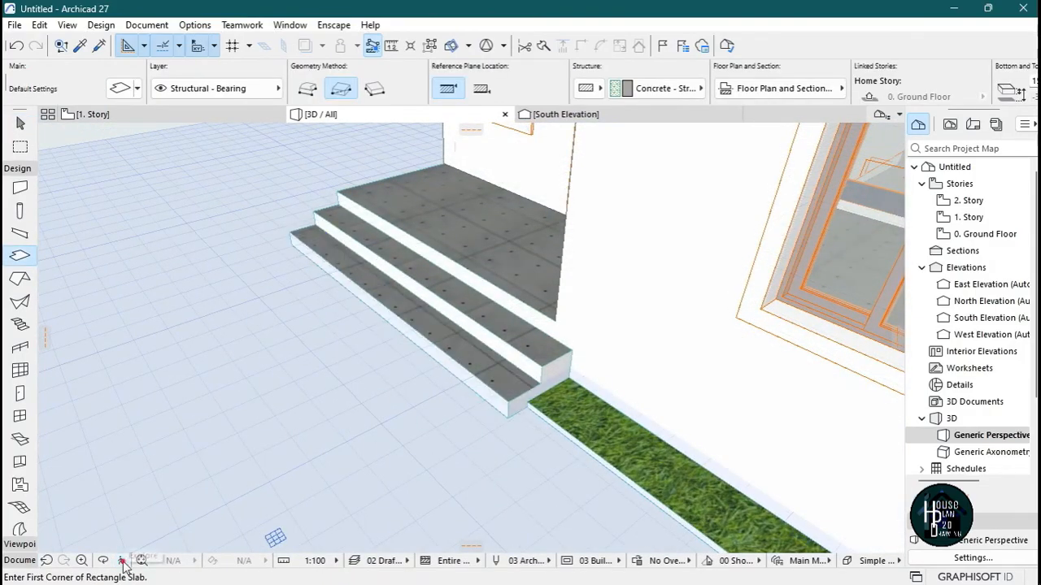
pyautogui.click(122, 561)
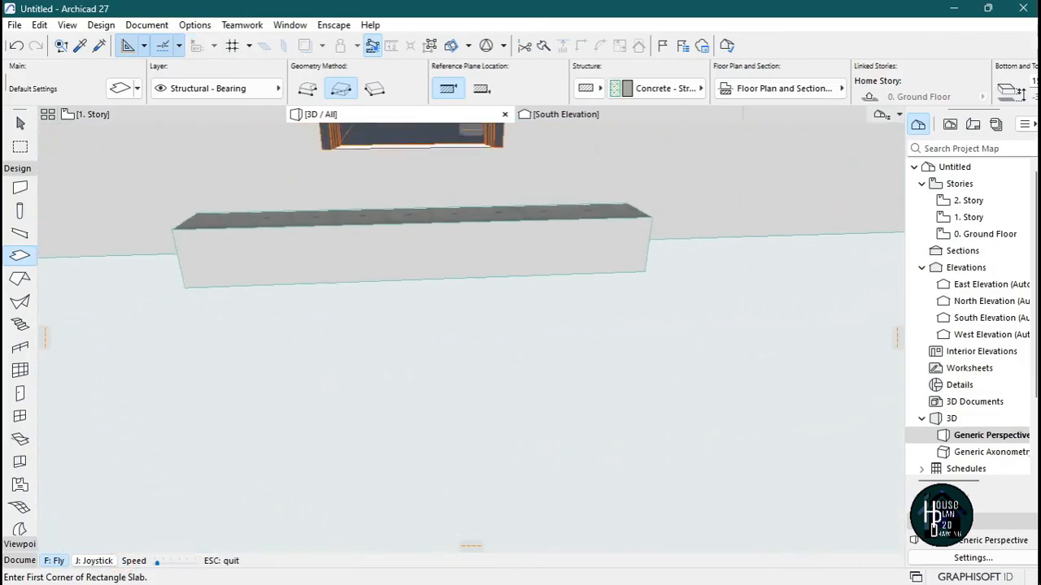
pyautogui.press('Escape')
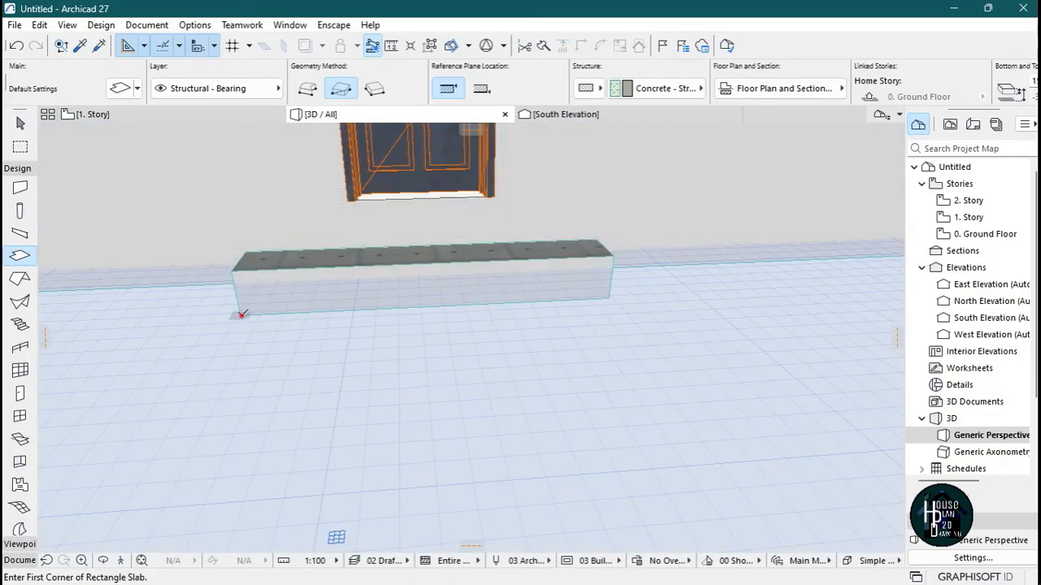
pyautogui.click(241, 315)
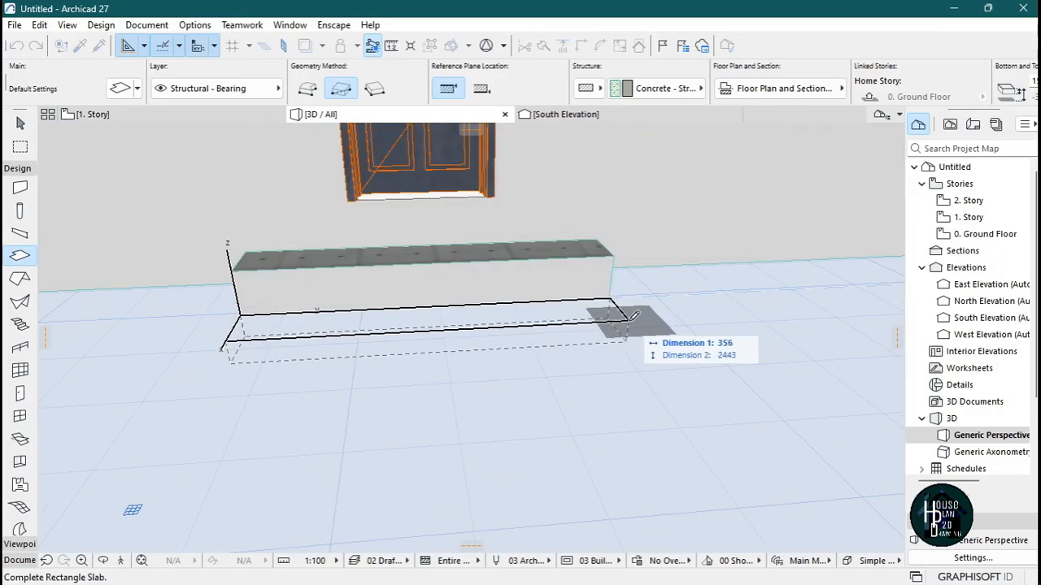
pyautogui.press('Escape')
# Set the reference plane of the side door's lower step slab to the bottom and clear the selection.
pyautogui.click(533, 323)
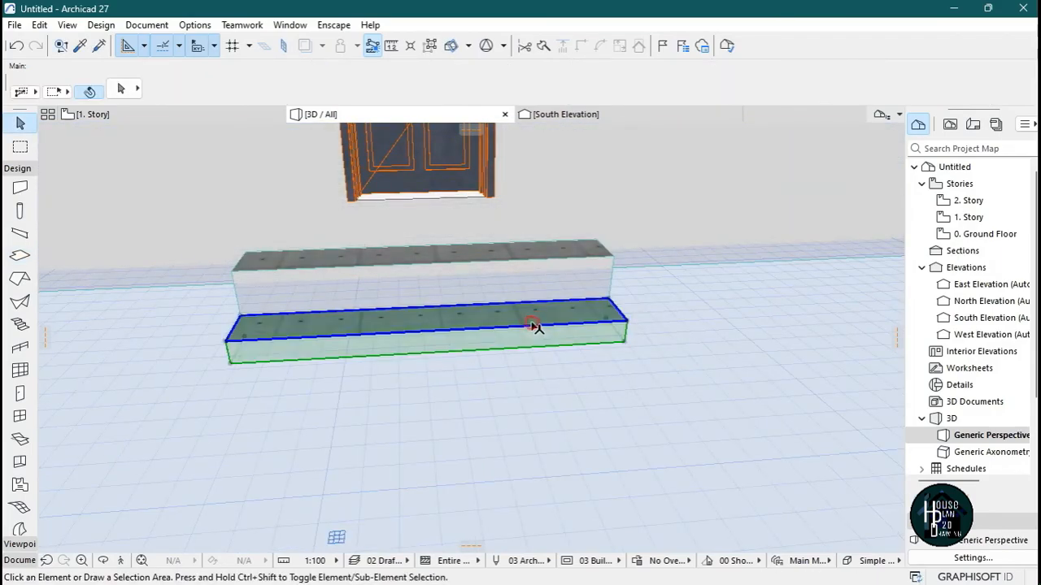
pyautogui.click(484, 88)
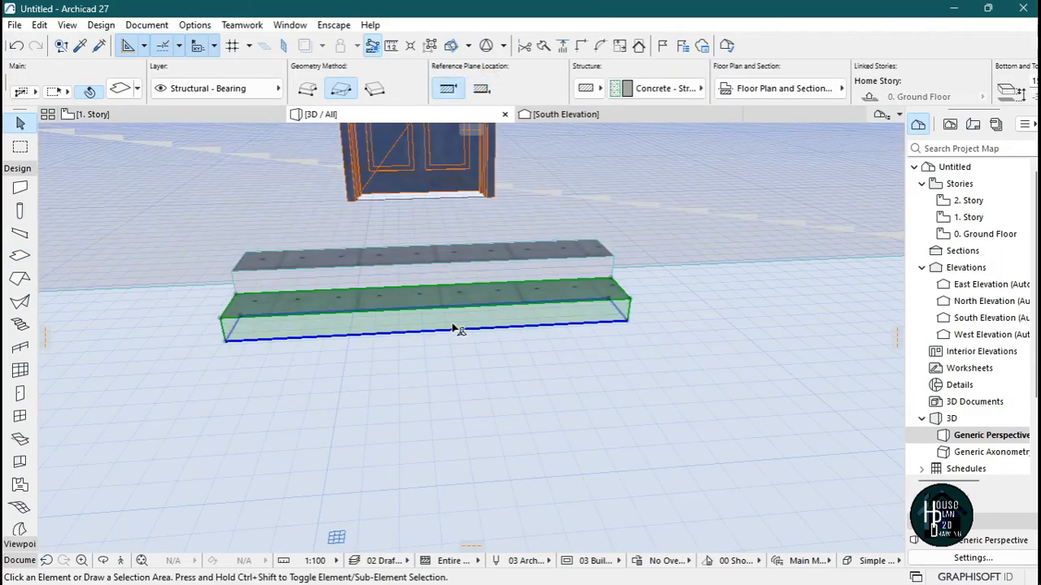
pyautogui.click(206, 430)
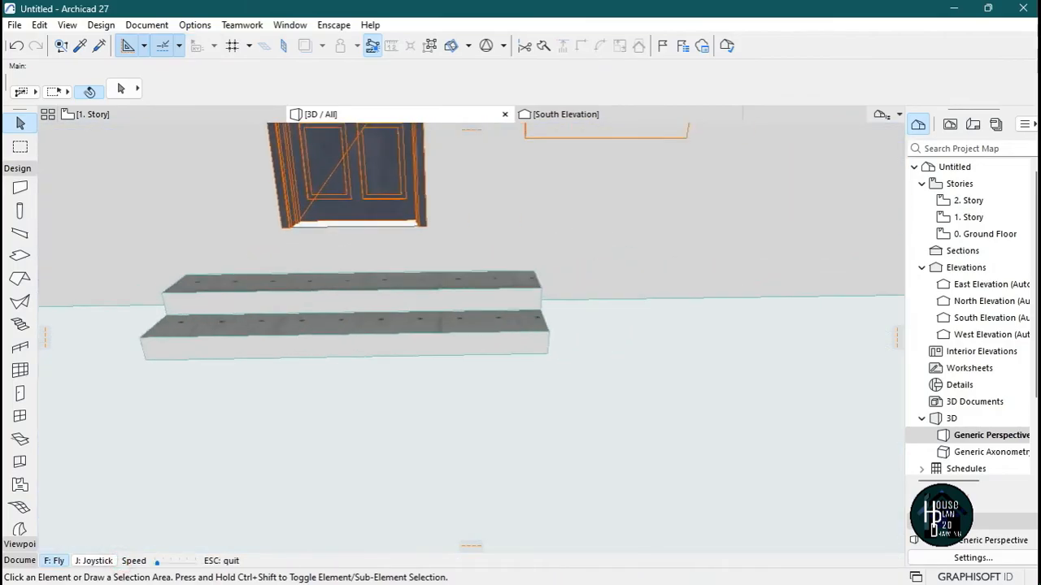
# Look over the side door steps and the facades around to the front entrance slab.
pyautogui.press('Right')
pyautogui.press('Left')
pyautogui.press('Left')
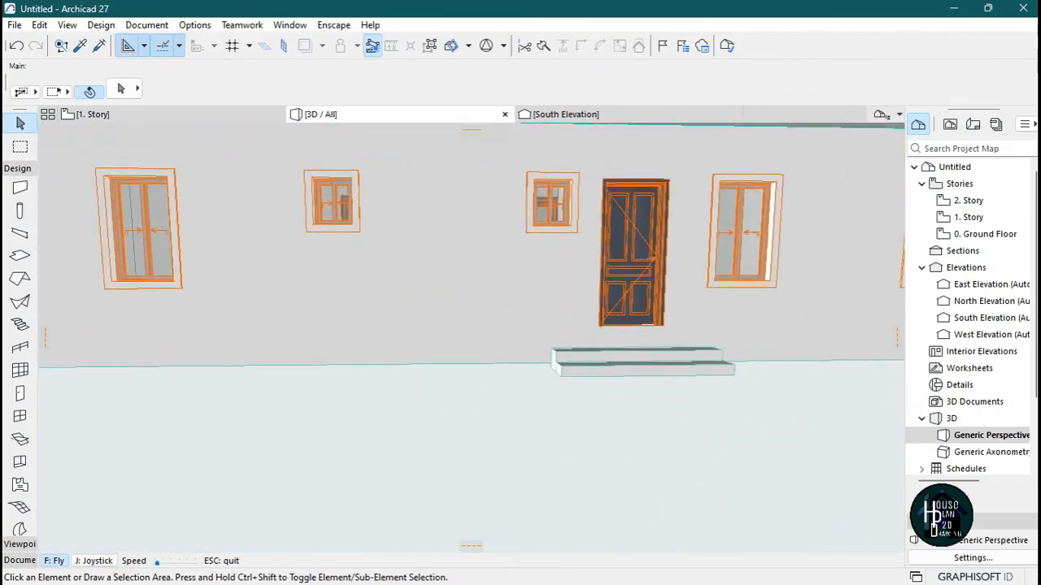
pyautogui.press('Left')
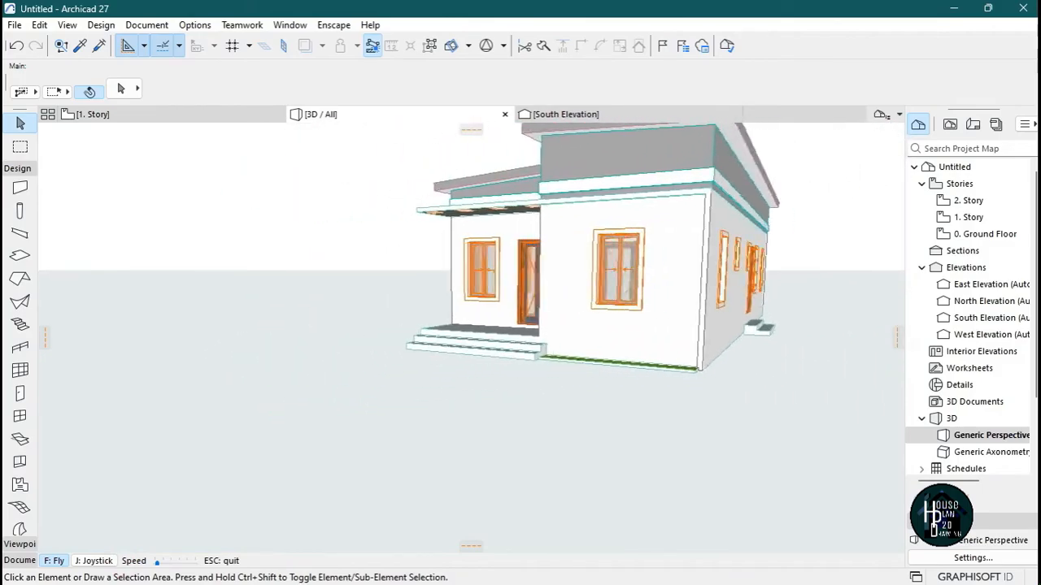
pyautogui.press('Up')
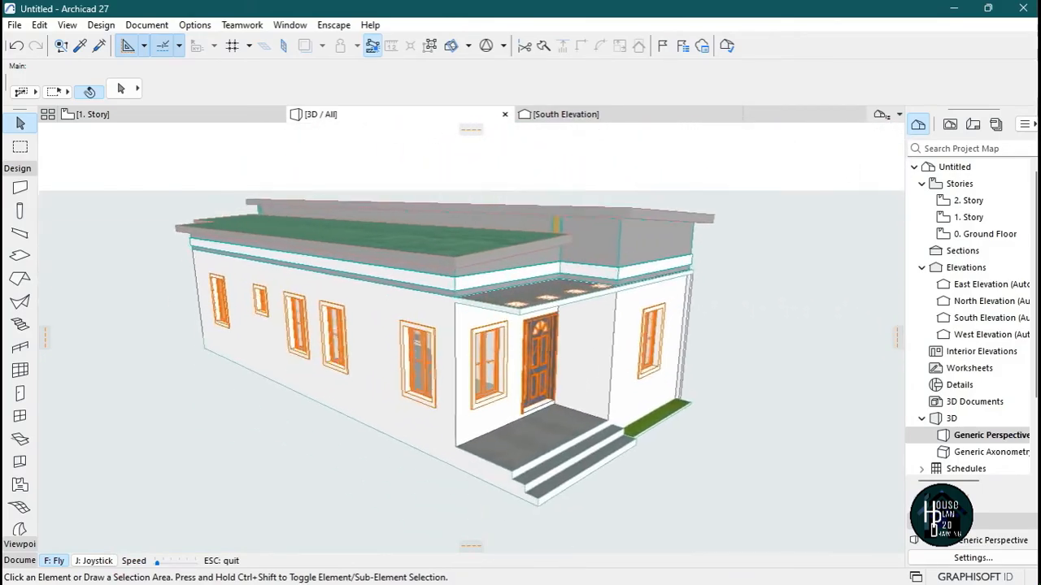
pyautogui.press('Escape')
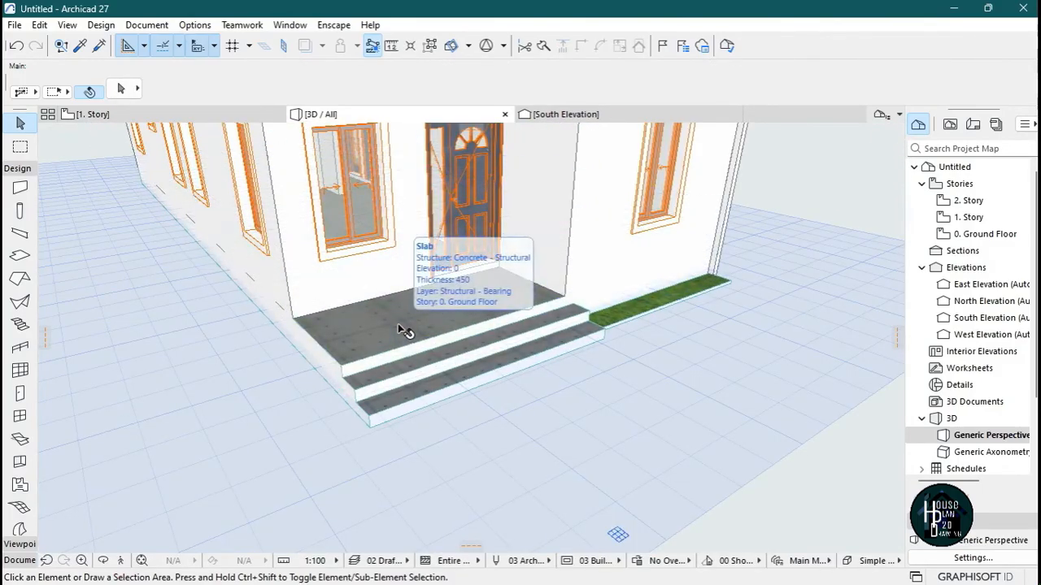
pyautogui.click(411, 319)
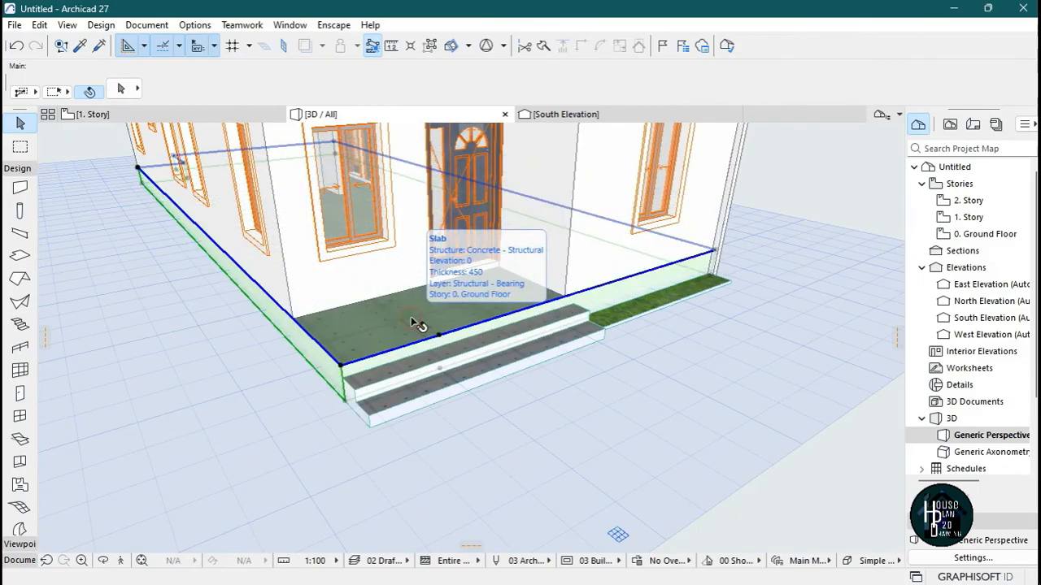
pyautogui.press('Escape')
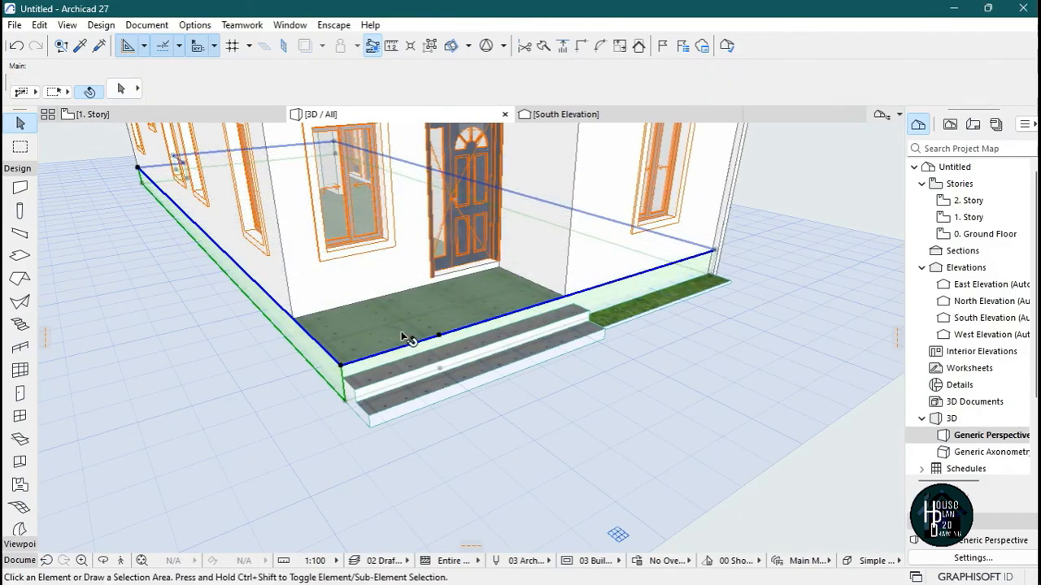
# Override the top surface of all slabs with Wood - Pine Grained Horizontal and clear the selection.
pyautogui.click(20, 257)
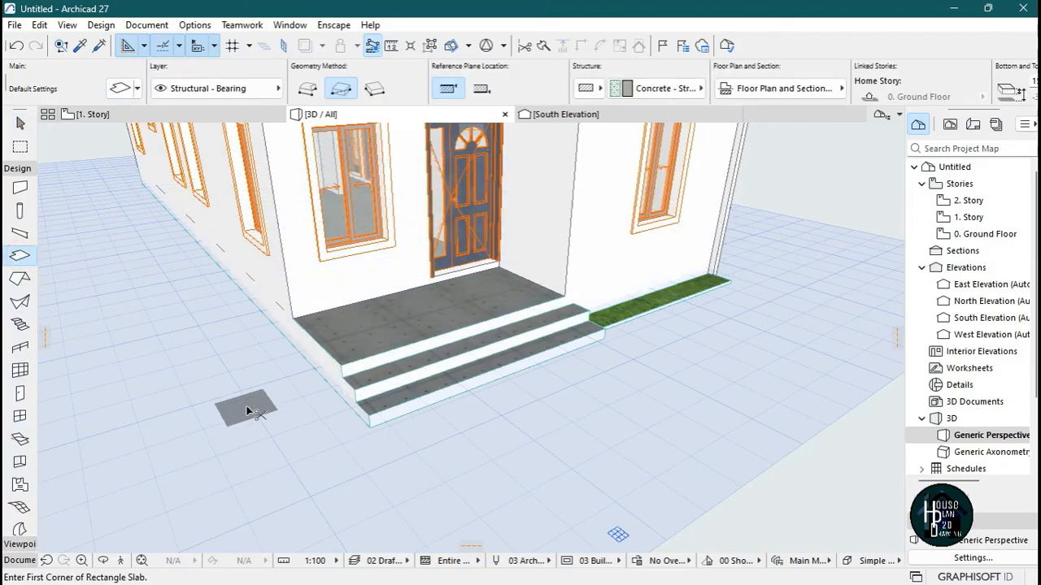
pyautogui.hotkey('ctrl', 'a')
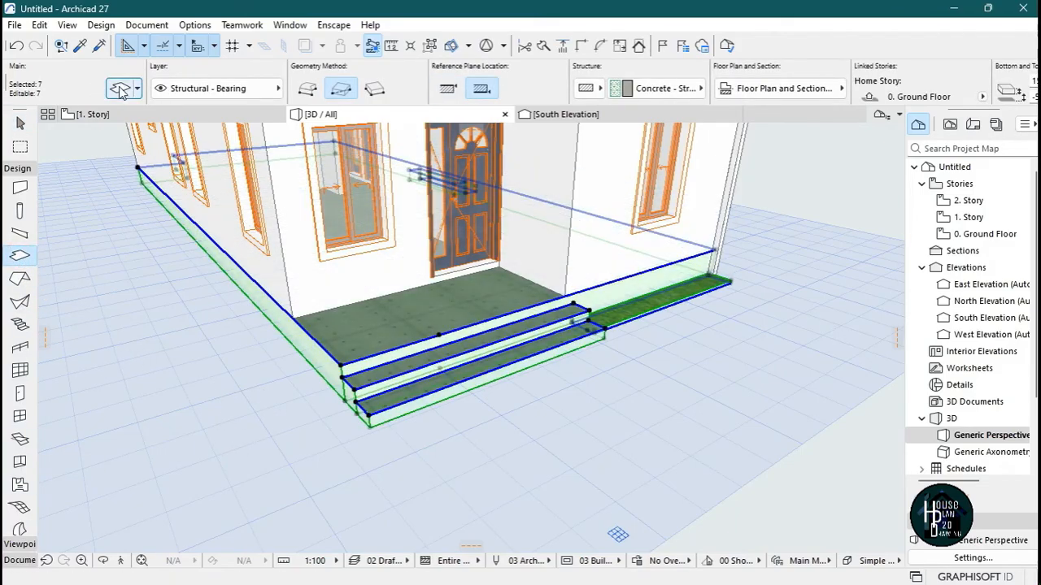
pyautogui.hotkey('ctrl', 't')
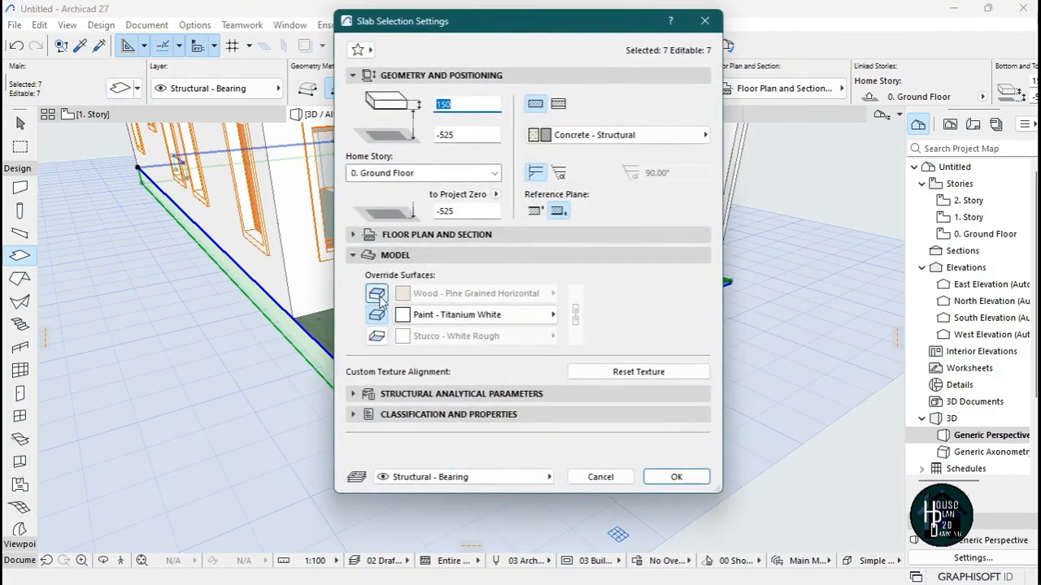
pyautogui.click(482, 299)
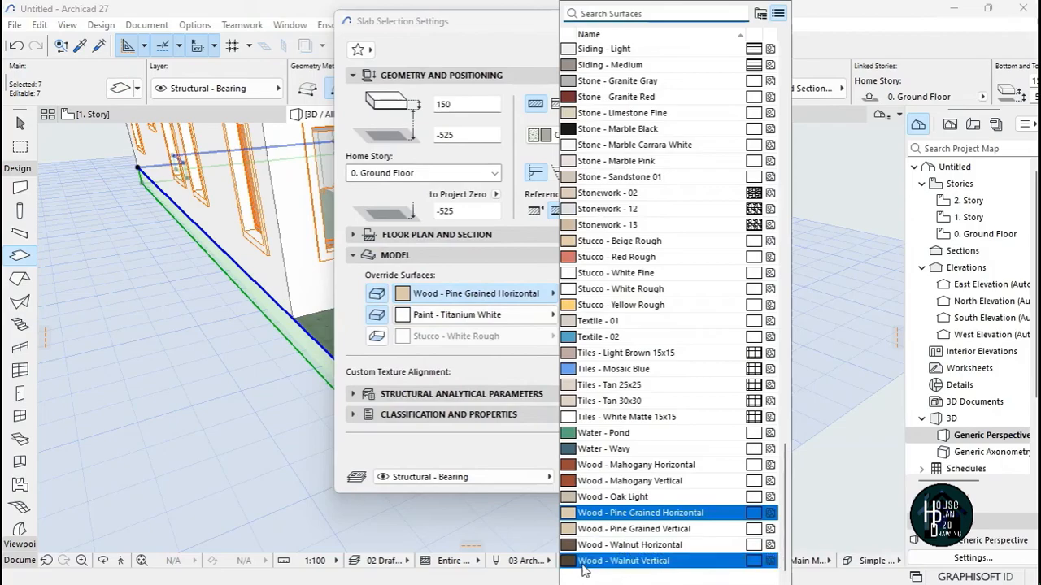
pyautogui.moveTo(591, 575)
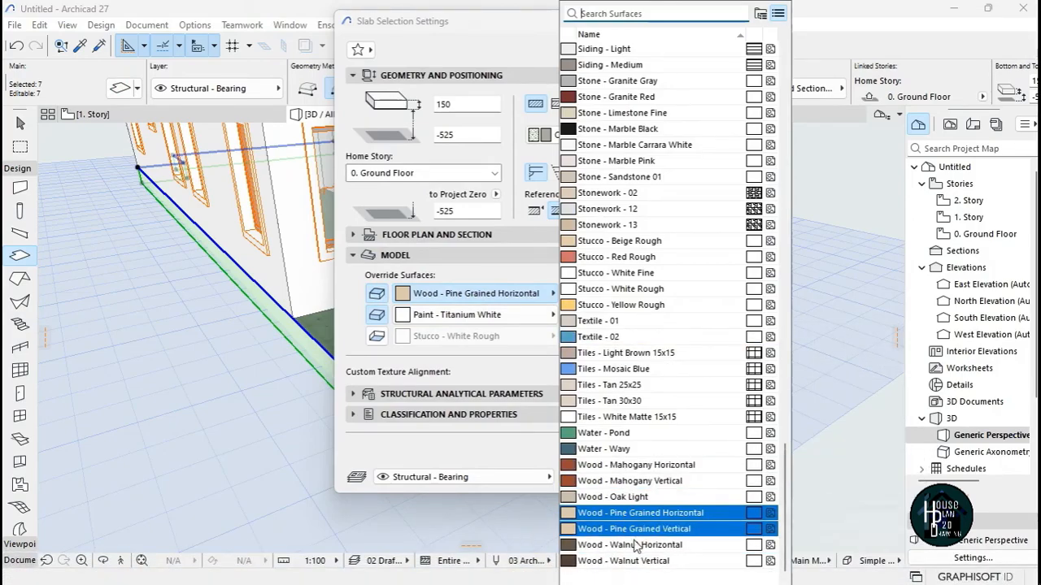
pyautogui.click(498, 460)
pyautogui.click(675, 477)
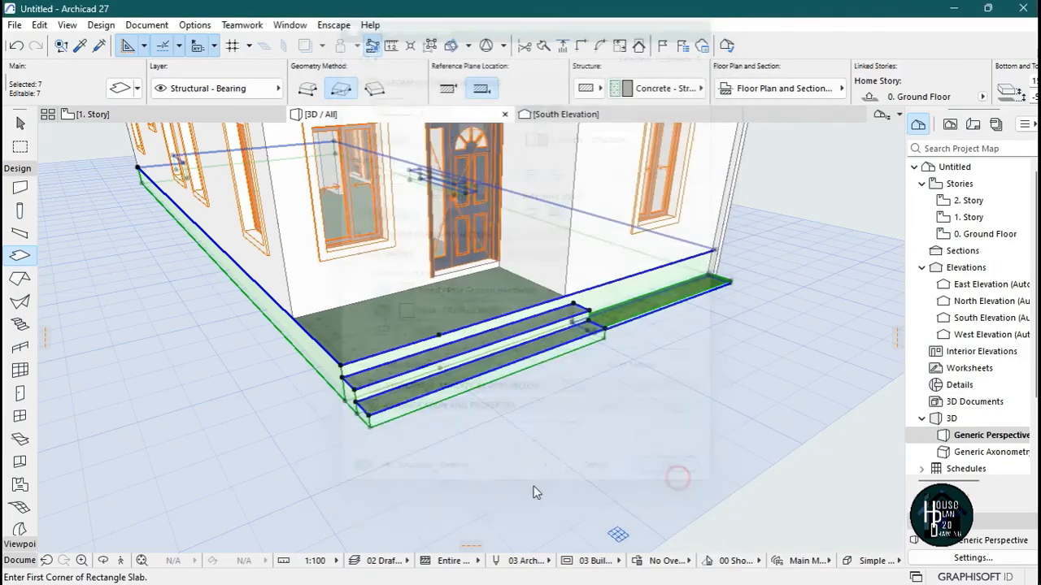
pyautogui.press('Escape')
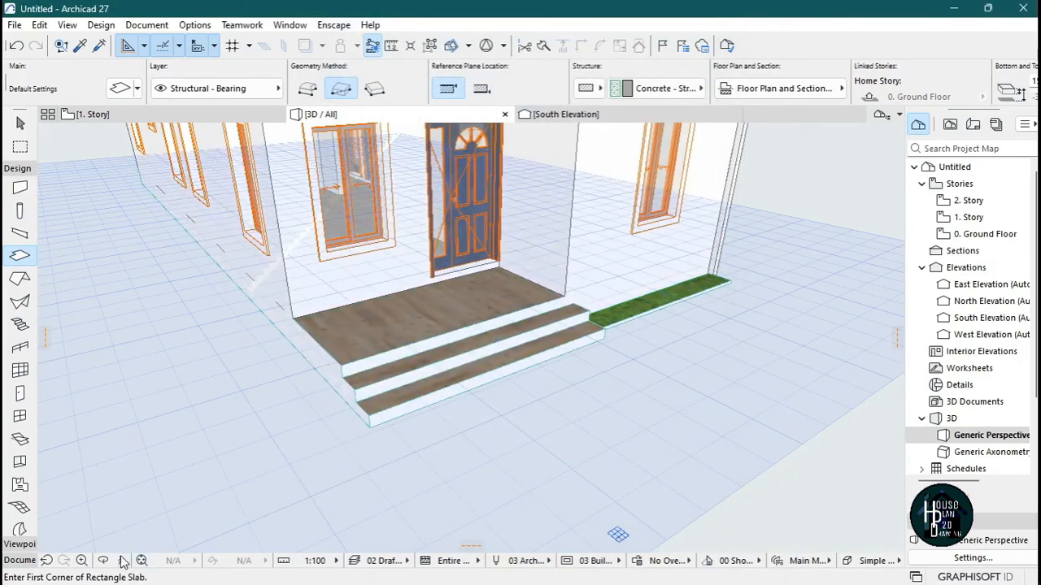
# Override the bottom surface of the canopy slab above the front entrance with Paint - Titanium White.
pyautogui.press('Down')
pyautogui.press('Up')
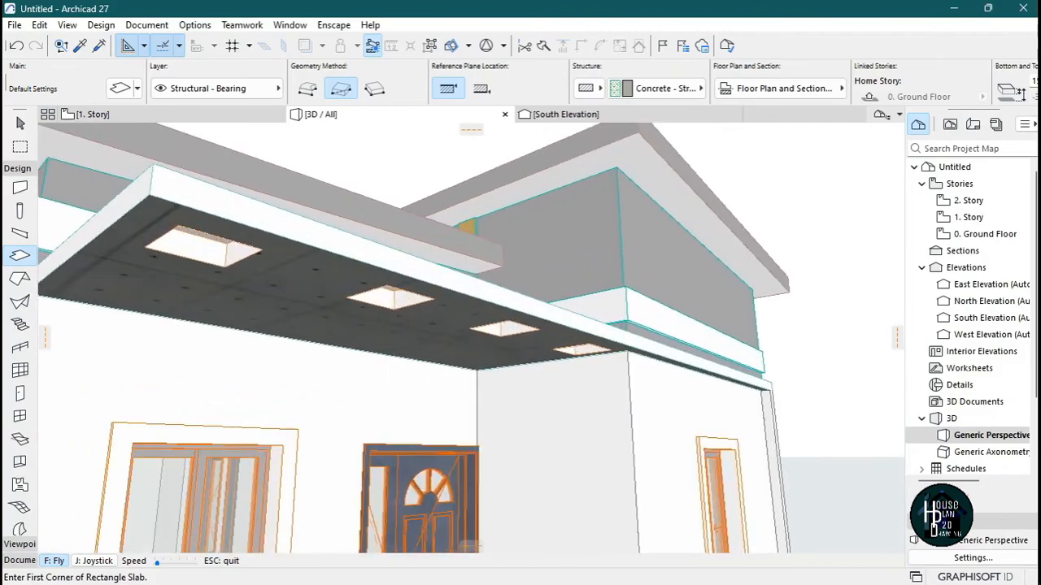
pyautogui.press('Escape')
pyautogui.click(325, 289)
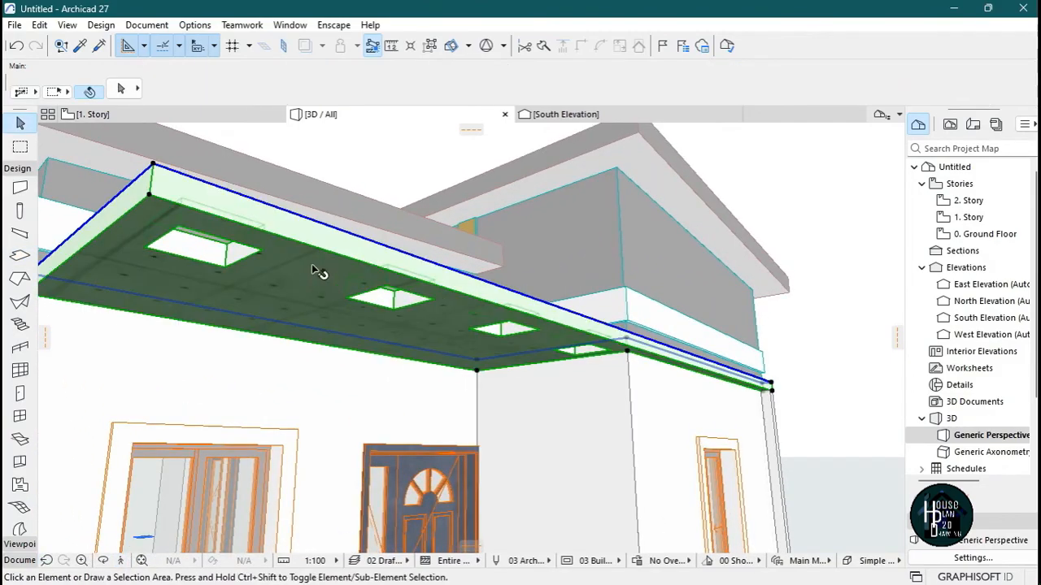
pyautogui.hotkey('ctrl', 't')
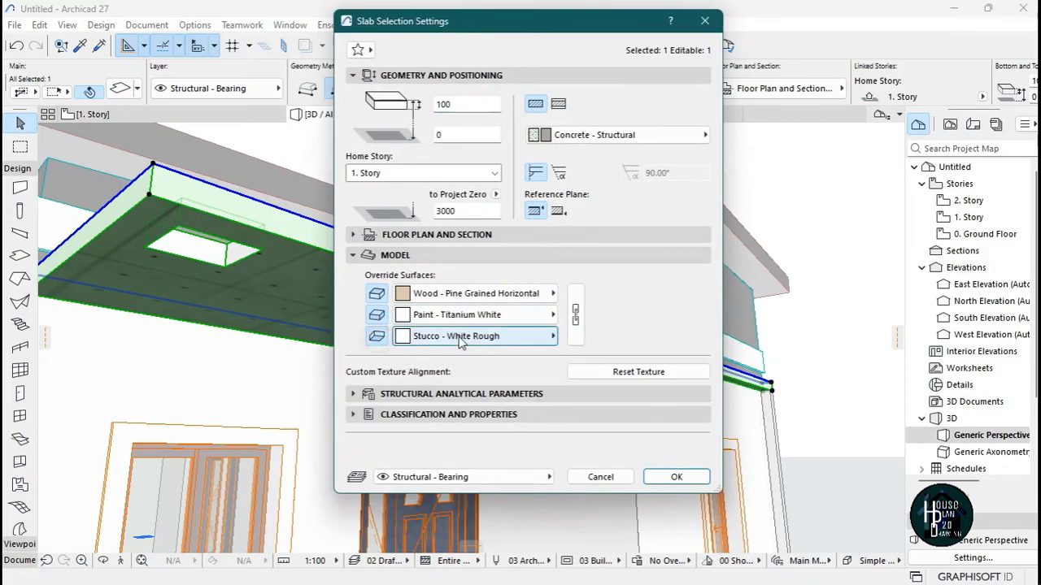
pyautogui.click(461, 337)
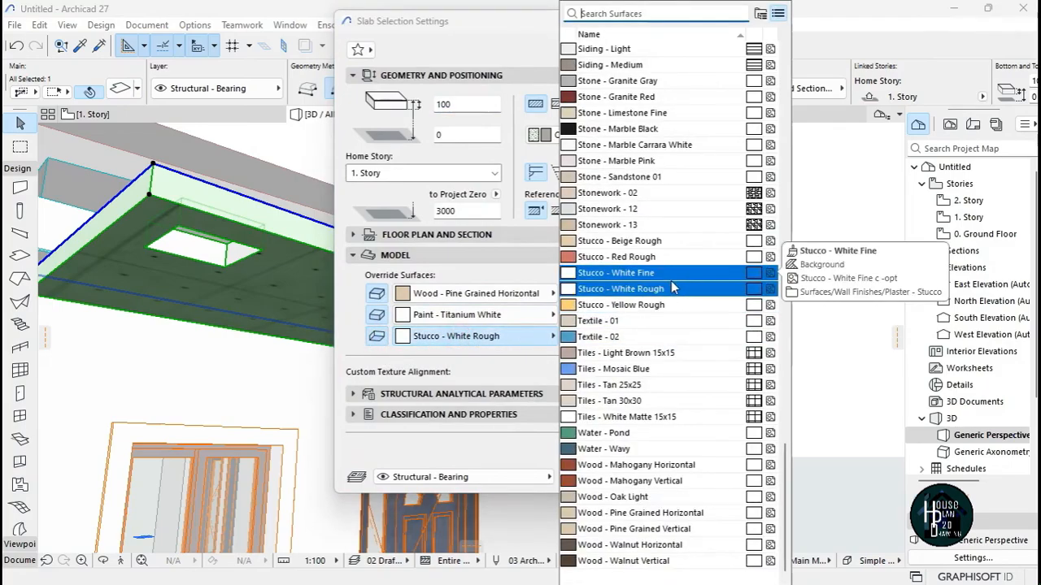
pyautogui.write('tit')
pyautogui.click(668, 50)
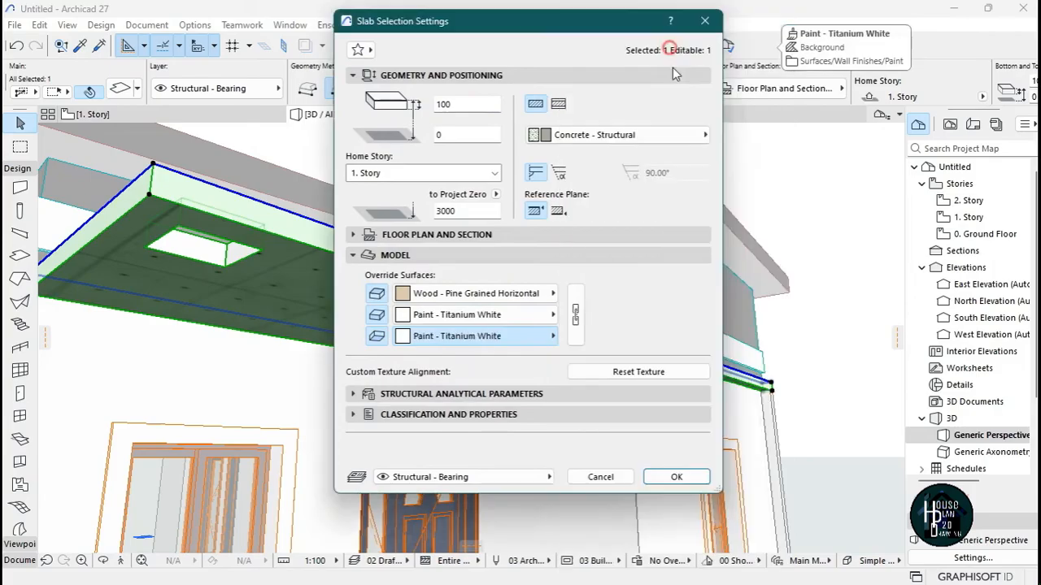
pyautogui.click(707, 480)
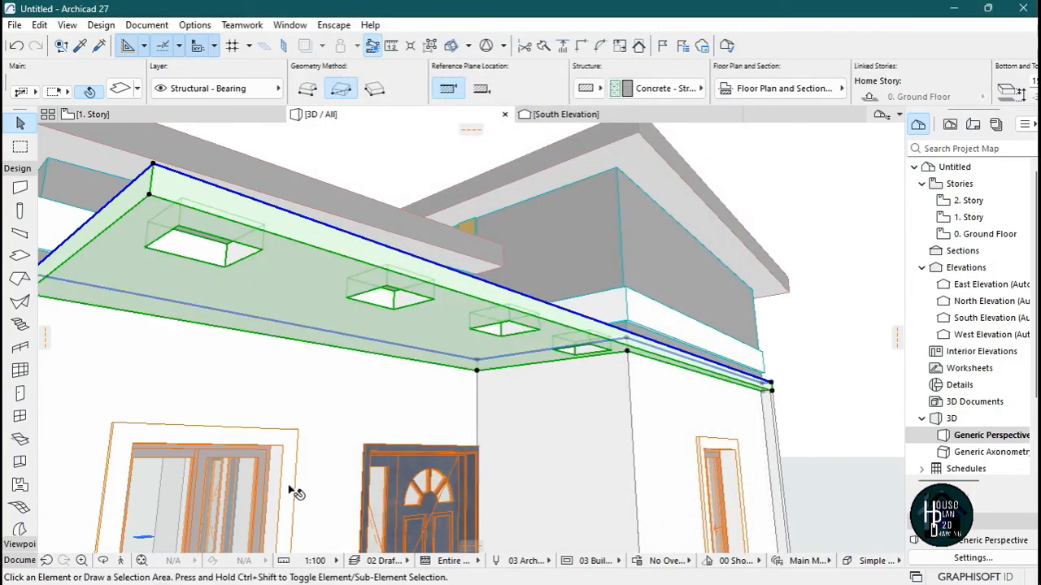
pyautogui.press('Escape')
# Review the house's exterior from the front and sides, including the entrance steps and canopy.
pyautogui.click(121, 561)
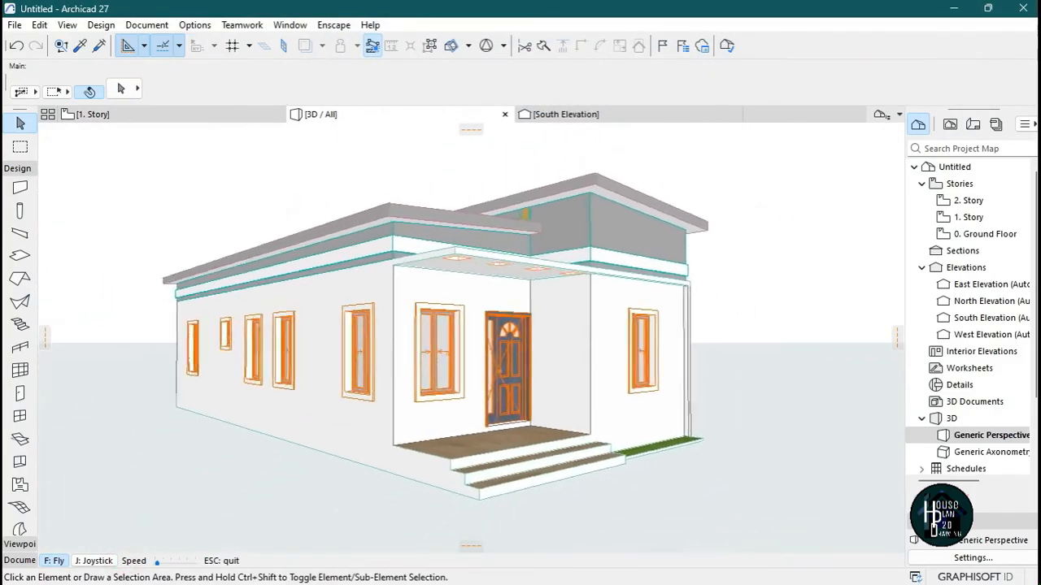
pyautogui.press('Right')
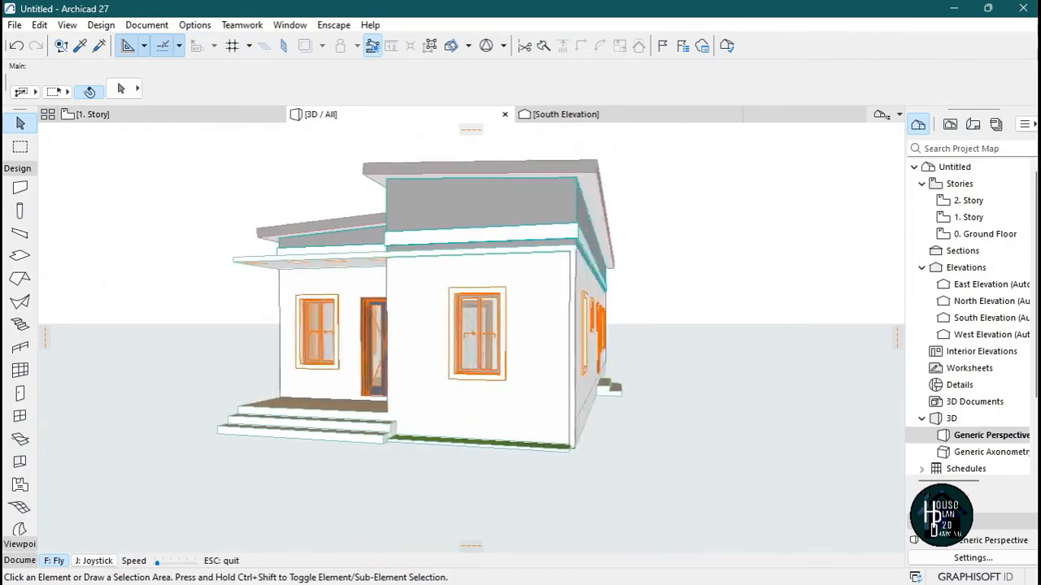
pyautogui.press('Left')
pyautogui.press('Left')
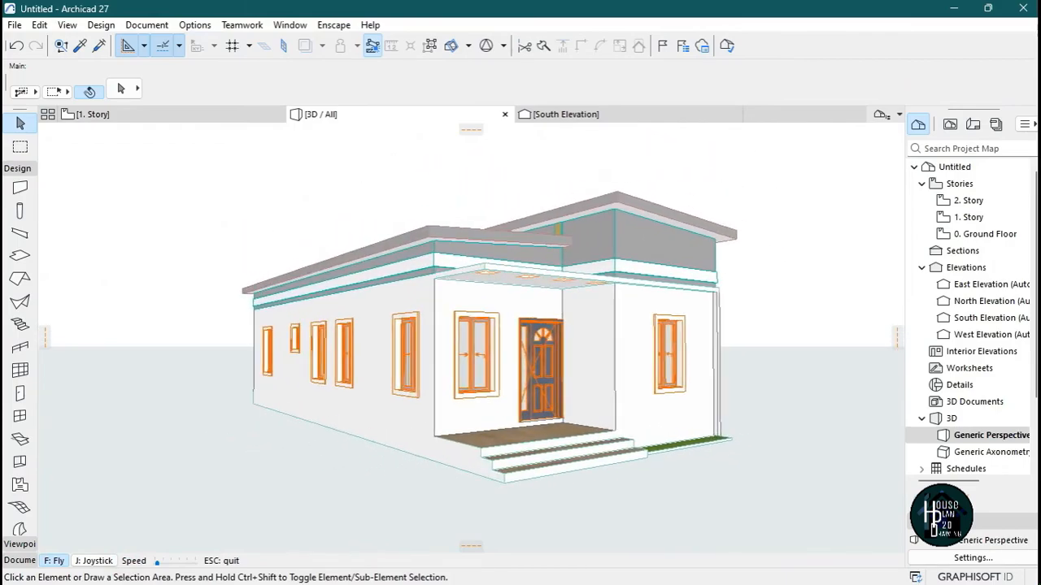
pyautogui.press('Right')
pyautogui.press('Right')
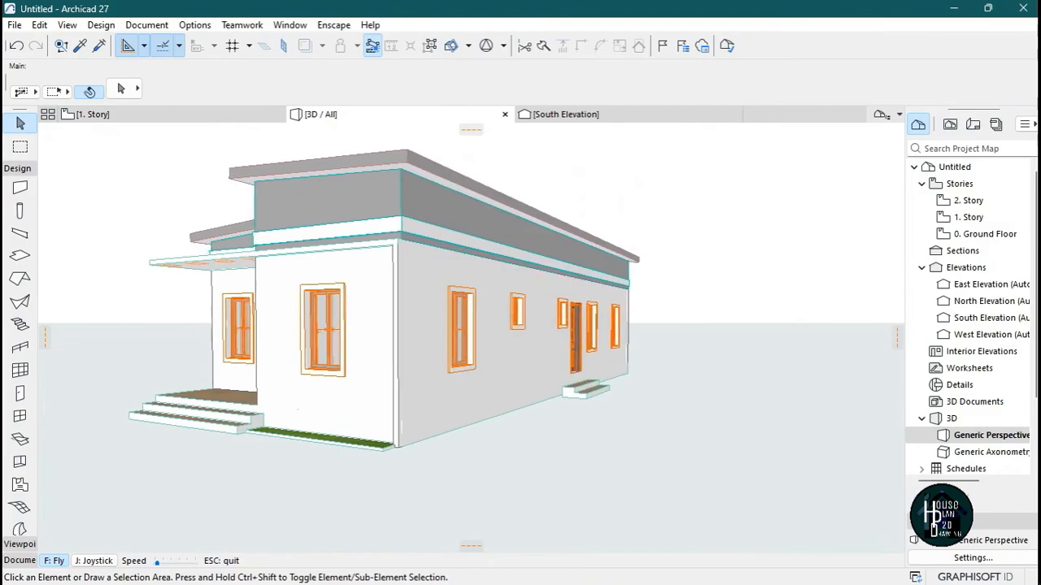
pyautogui.press('Left')
pyautogui.keyDown('shift'); pyautogui.moveTo(423, 342); pyautogui.dragTo(606, 337, button='middle'); pyautogui.keyUp('shift')
pyautogui.press('Escape')
# Open the ground floor plan and examine its room layout, labels and dimensions.
pyautogui.click(181, 114)
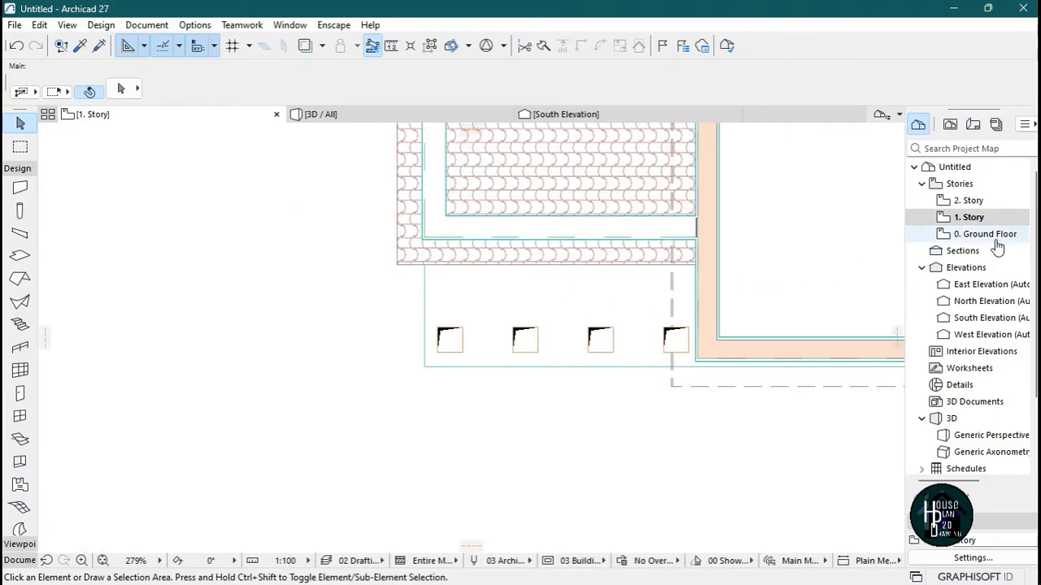
pyautogui.scroll(-5, 624, 350)
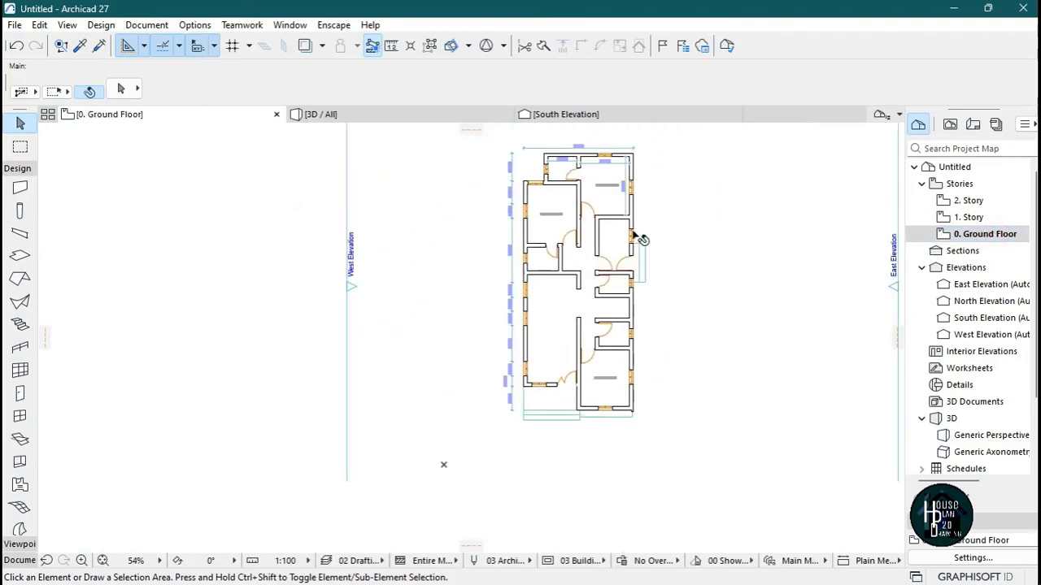
pyautogui.scroll(-2, 596, 295)
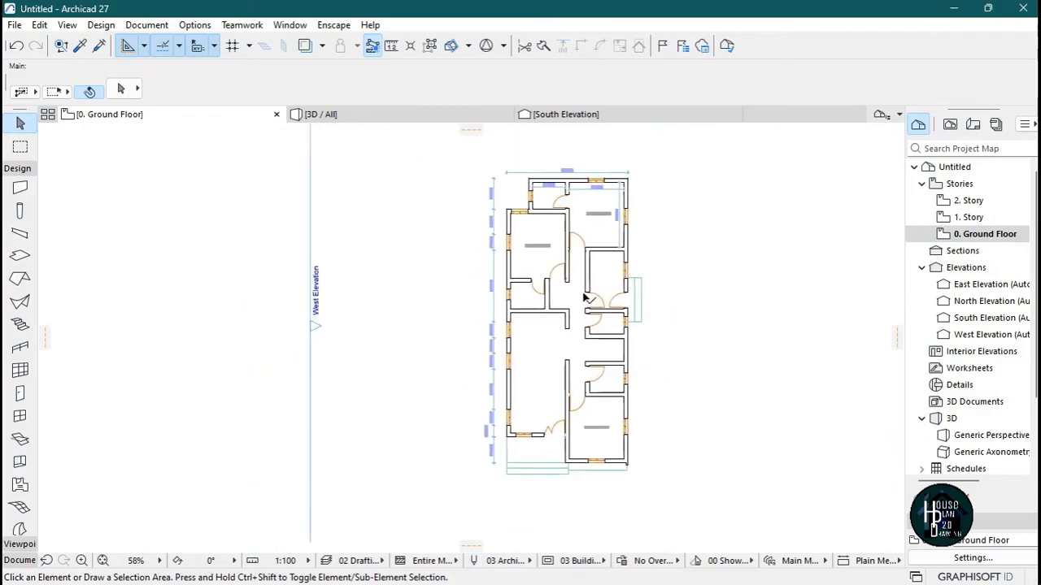
pyautogui.scroll(2, 571, 317)
pyautogui.scroll(-3, 561, 277)
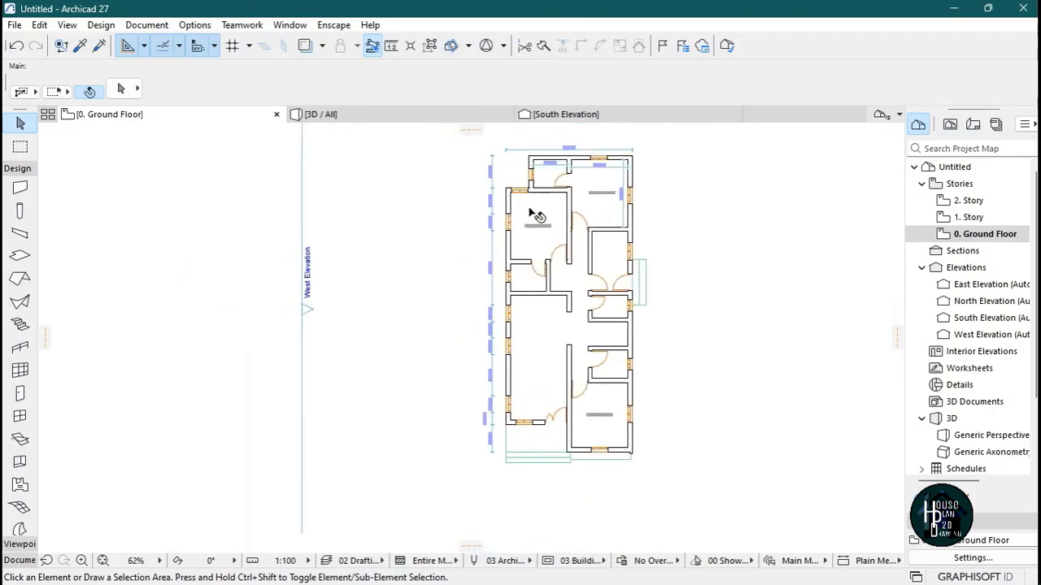
pyautogui.scroll(3, 602, 436)
pyautogui.scroll(-3, 602, 437)
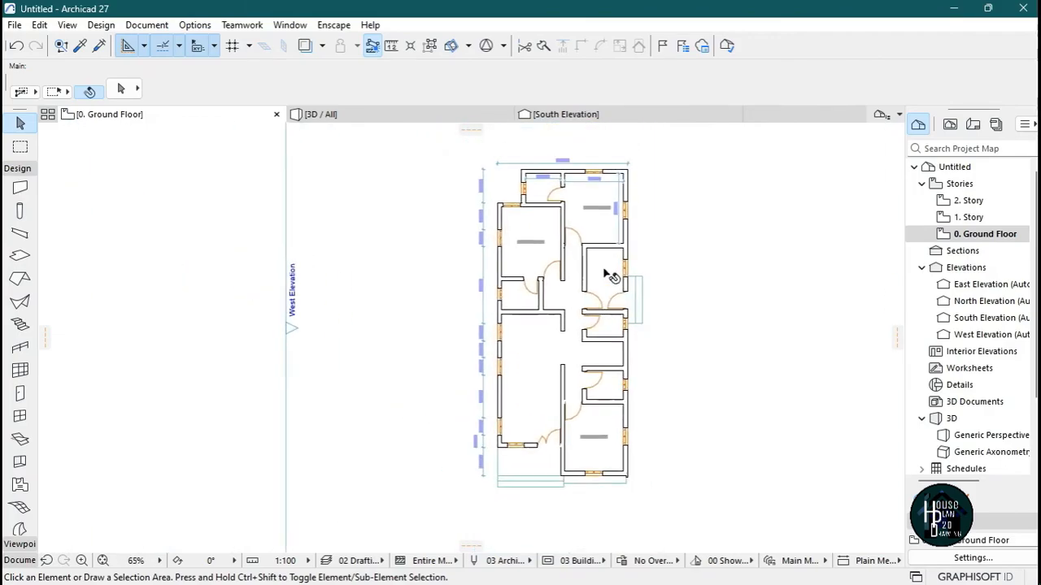
pyautogui.scroll(2, 594, 222)
pyautogui.scroll(1, 602, 212)
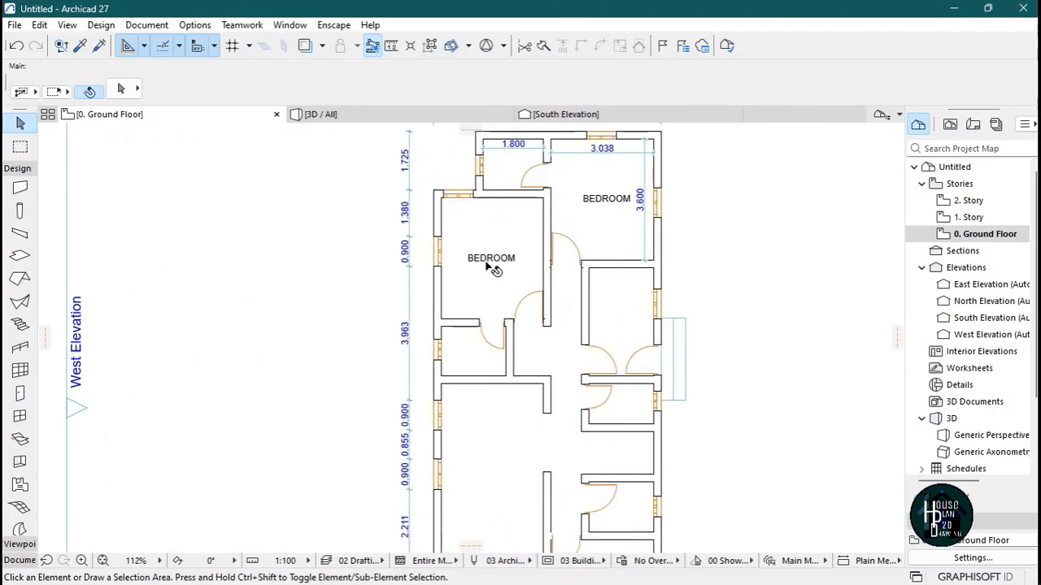
pyautogui.scroll(-4, 492, 269)
pyautogui.scroll(2, 556, 341)
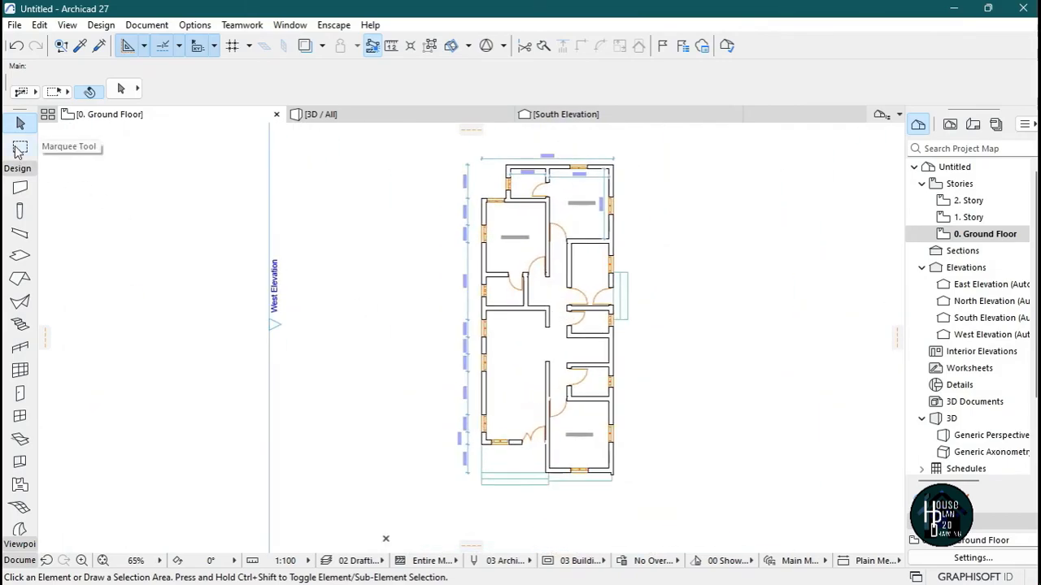
pyautogui.click(19, 148)
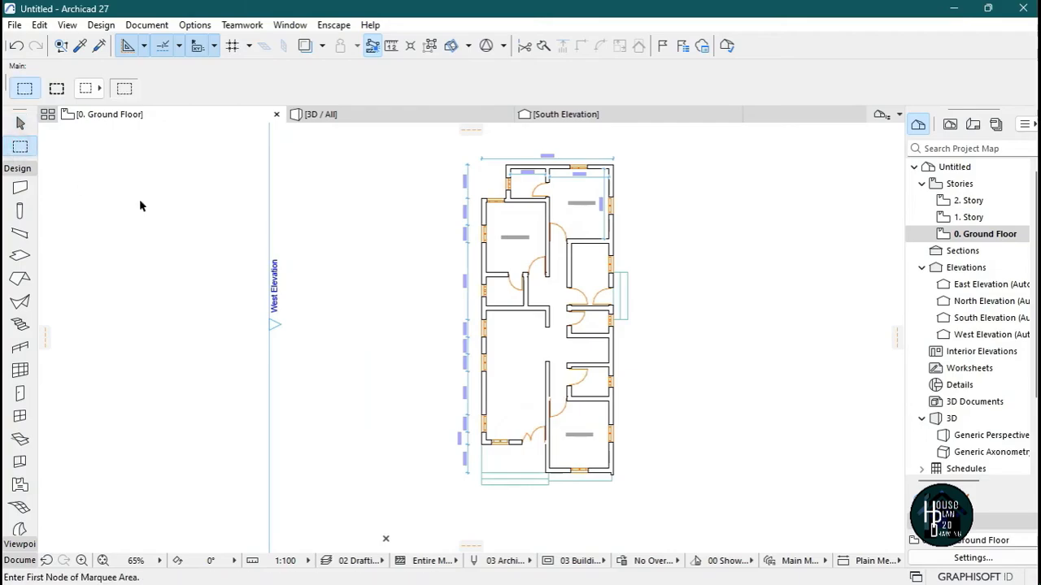
pyautogui.click(458, 150)
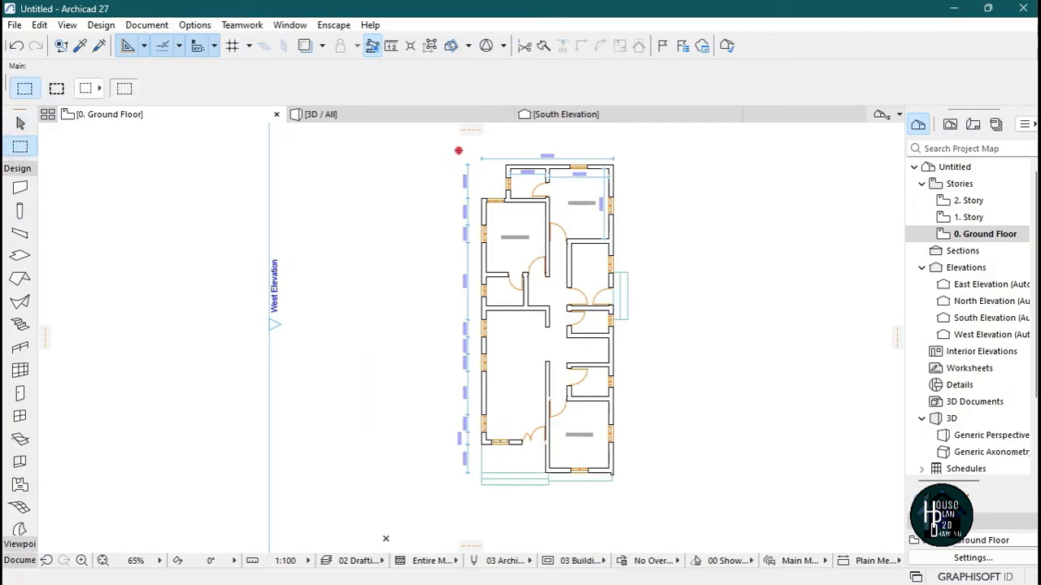
pyautogui.click(636, 483)
pyautogui.scroll(4, 504, 455)
pyautogui.scroll(5, 444, 472)
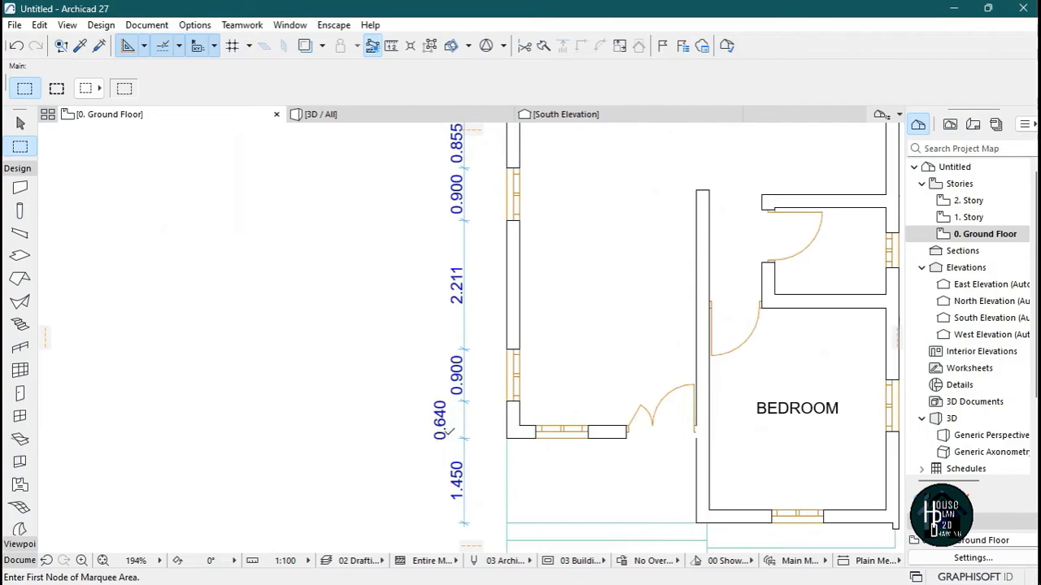
pyautogui.scroll(-8, 445, 431)
pyautogui.scroll(-1, 485, 468)
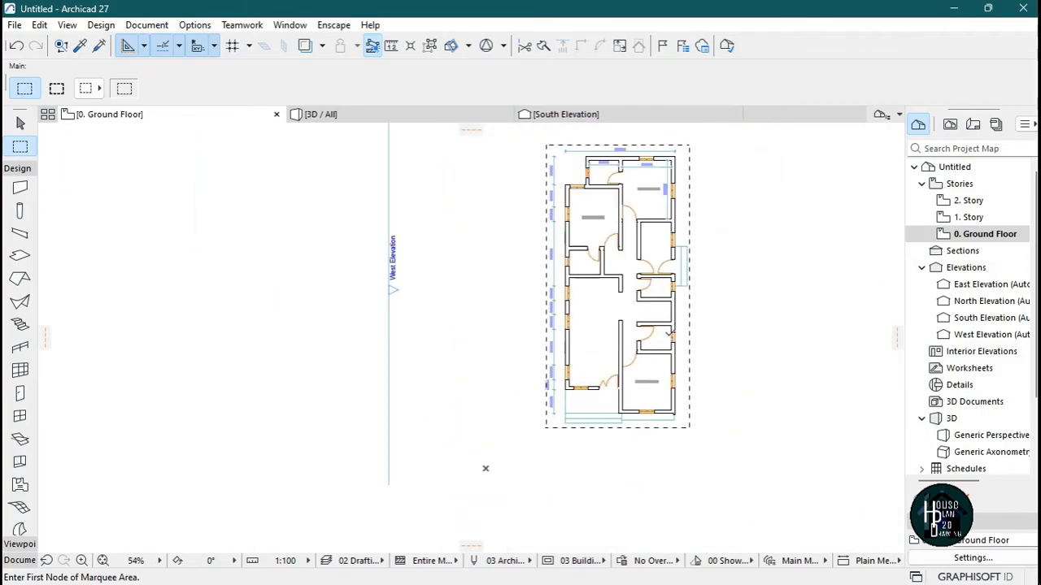
pyautogui.press('Escape')
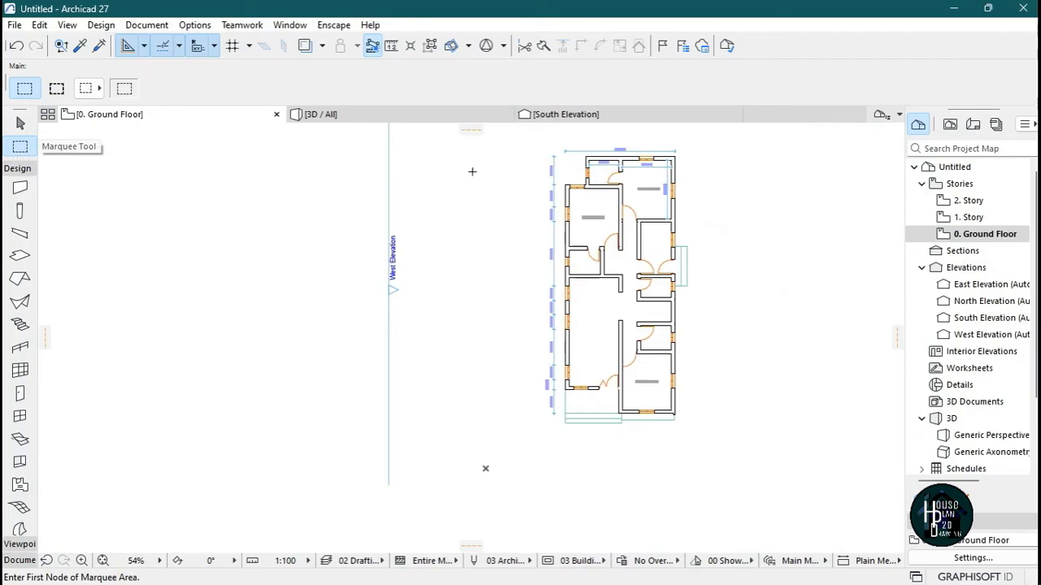
# Enclose the whole ground floor plan with its dimensions in a marquee area of about 9291 by 17831.
pyautogui.click(539, 143)
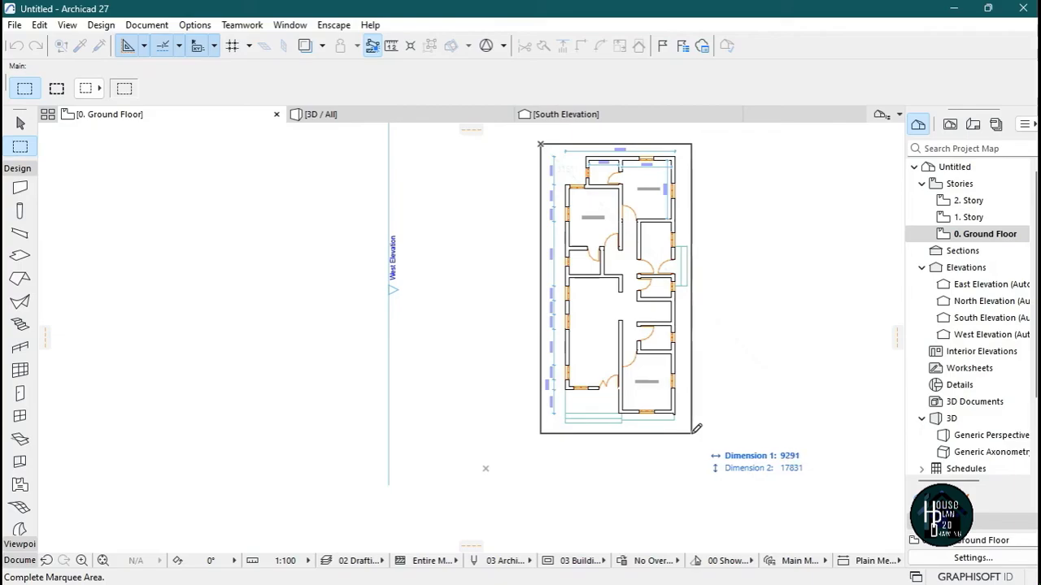
pyautogui.click(691, 434)
pyautogui.scroll(2, 707, 153)
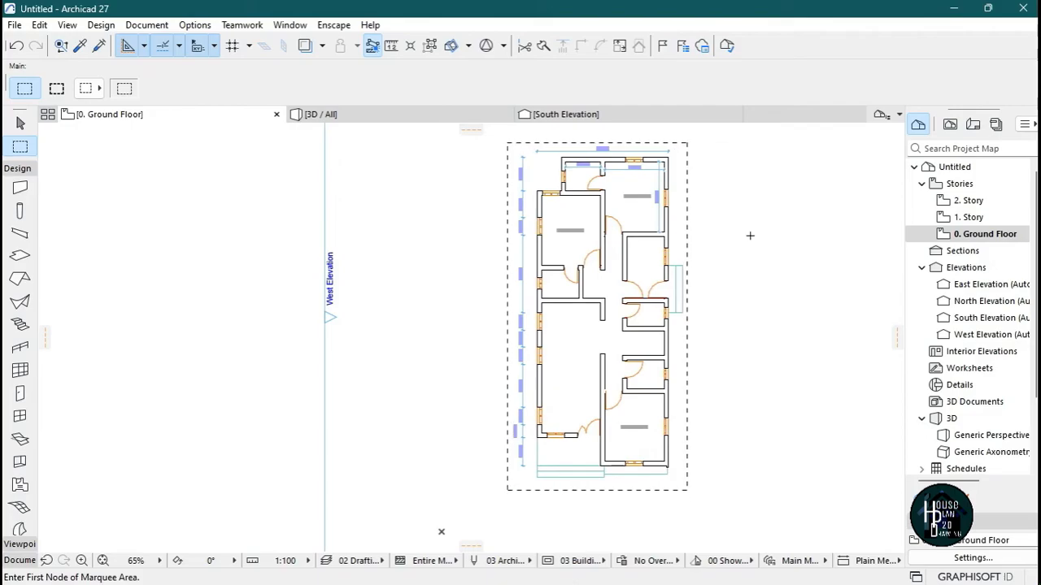
# Set up a 2D print of the marquee area, scaled to fit the page and in black and white.
pyautogui.hotkey('ctrl', 'p')
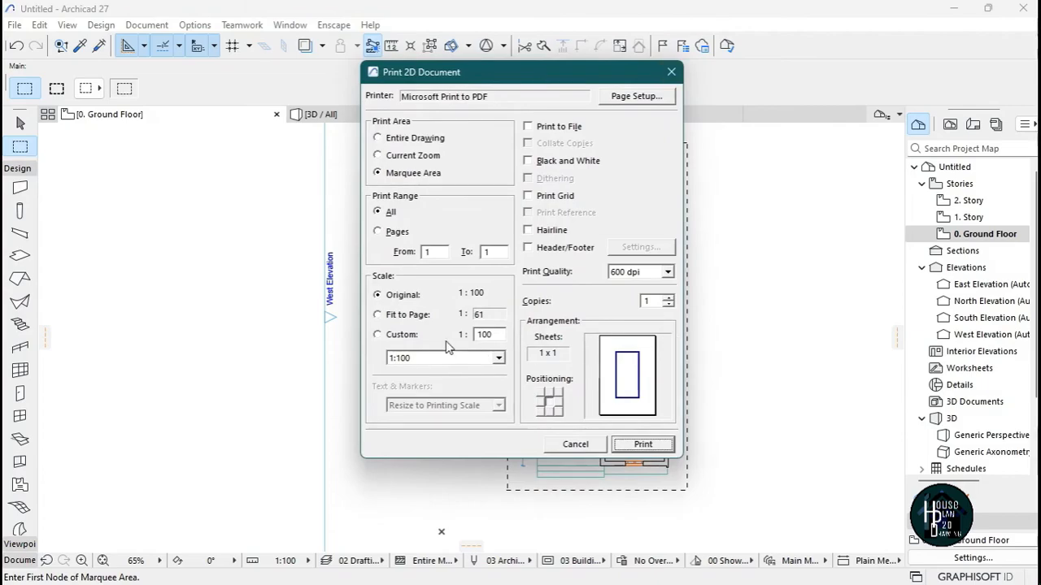
pyautogui.click(409, 316)
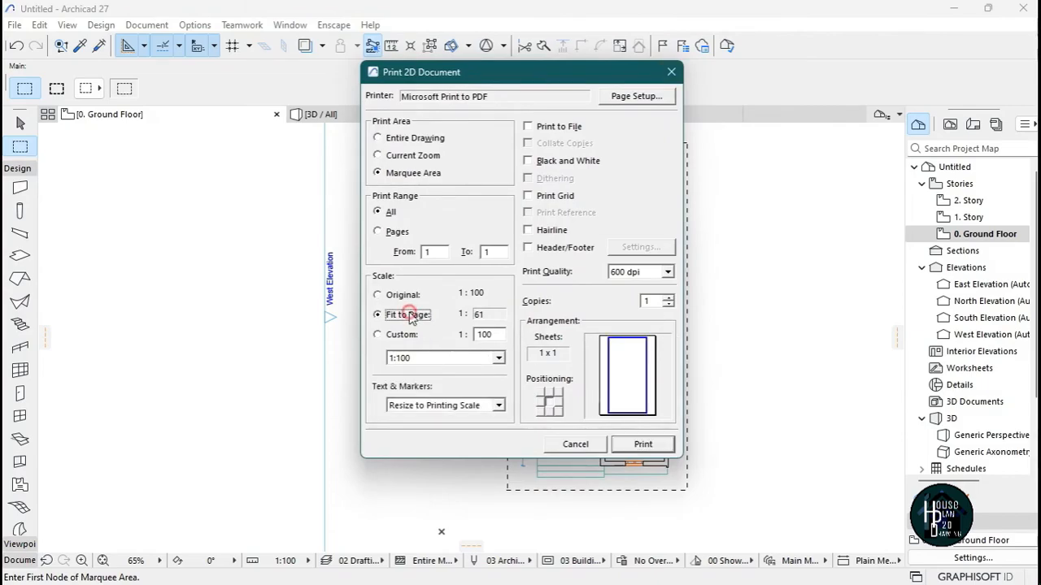
pyautogui.click(587, 161)
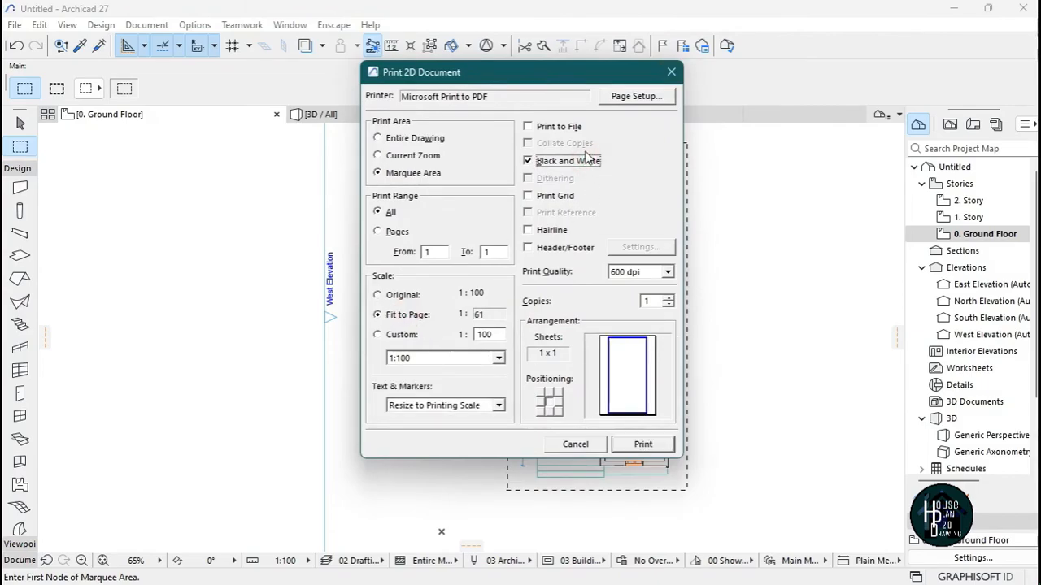
# Review the page setup's paper sizes and printers, and confirm Microsoft Print to PDF with A4 paper in portrait orientation.
pyautogui.click(636, 96)
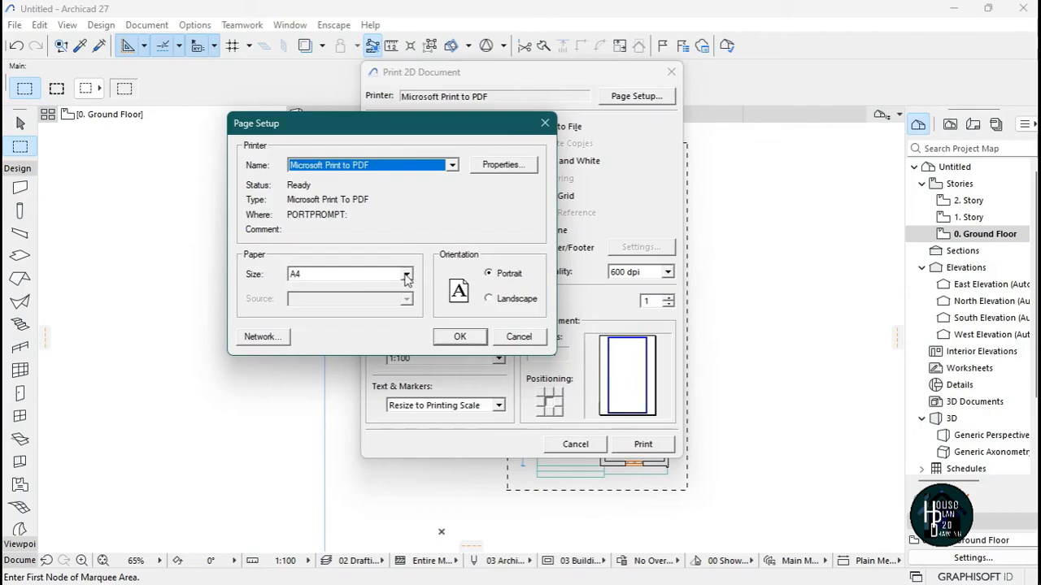
pyautogui.click(405, 275)
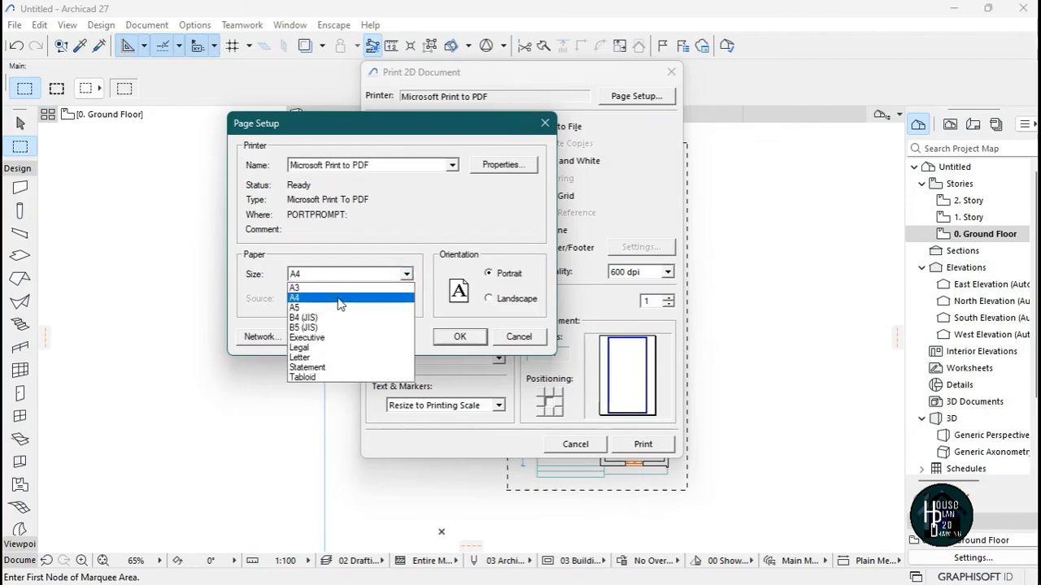
pyautogui.click(407, 276)
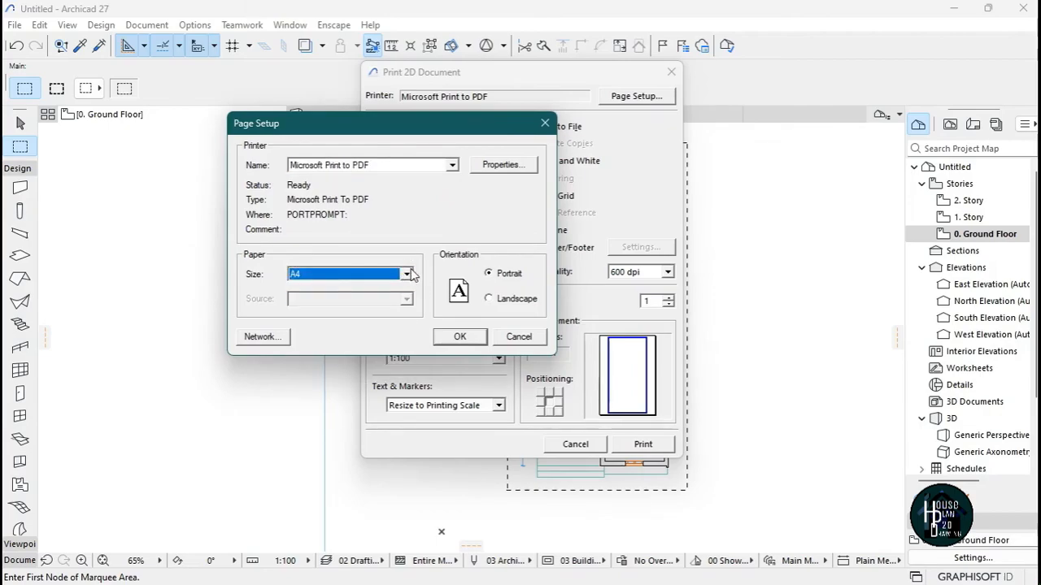
pyautogui.click(407, 275)
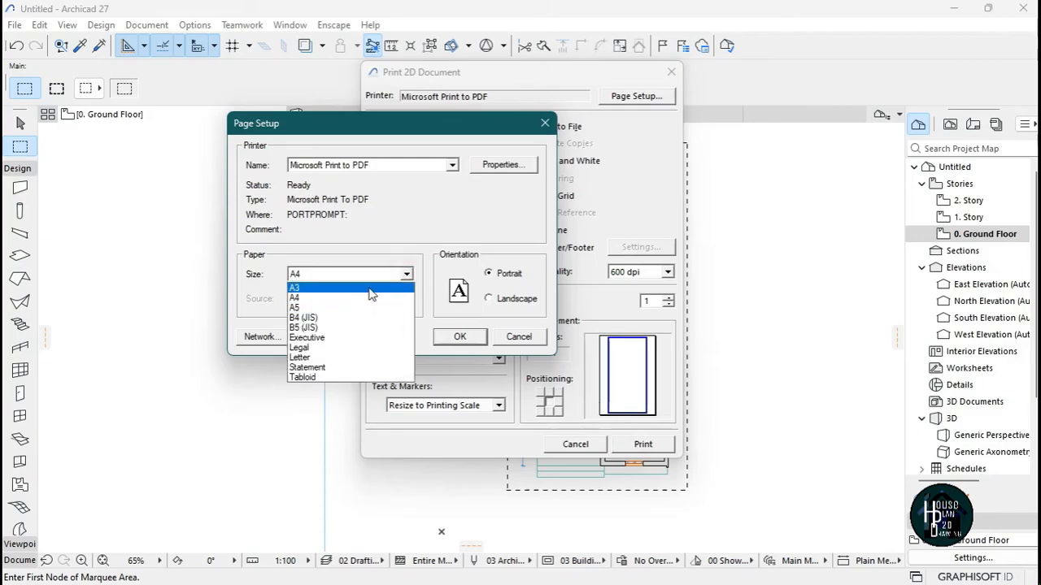
pyautogui.click(407, 274)
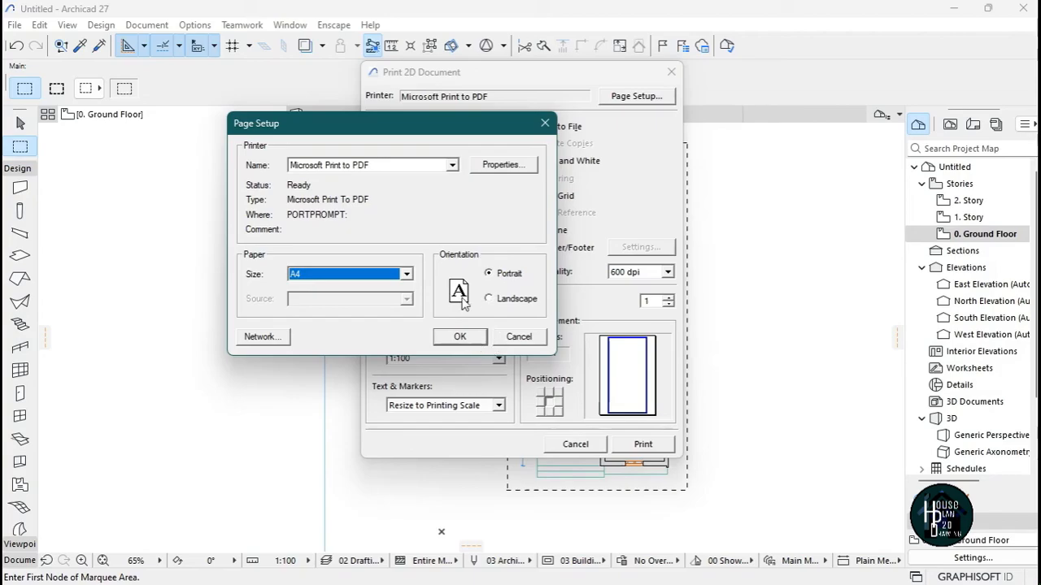
pyautogui.click(453, 167)
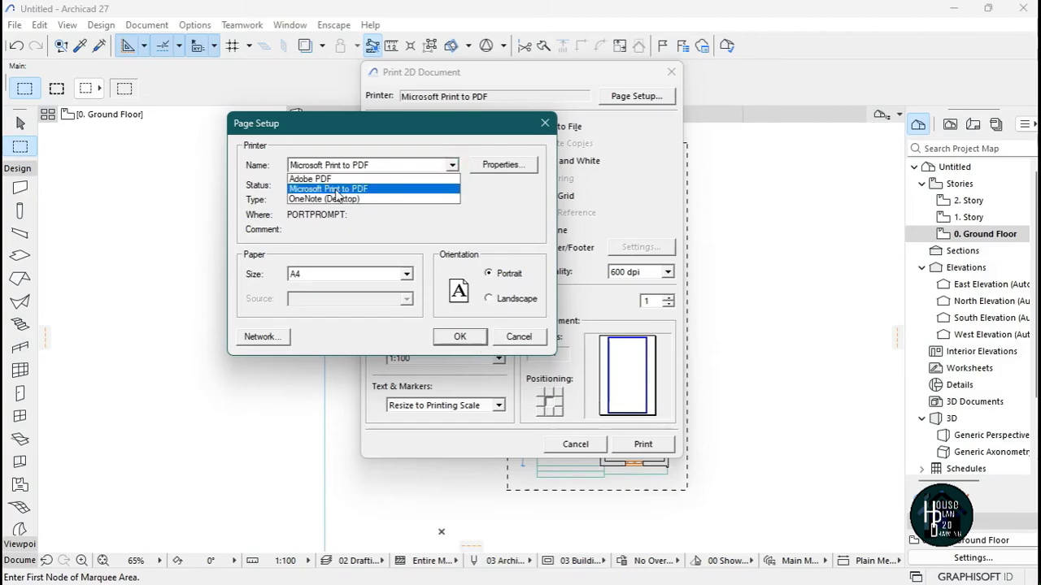
pyautogui.click(509, 209)
pyautogui.click(460, 338)
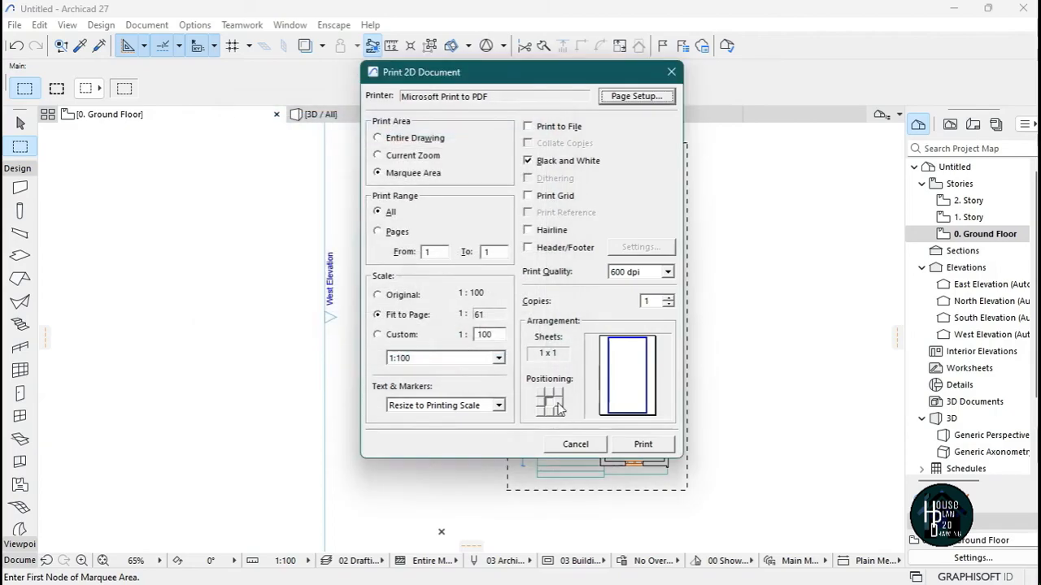
# Print the plan to a PDF named "3Bedroom Design" on the desktop and clear the marquee area.
pyautogui.click(643, 447)
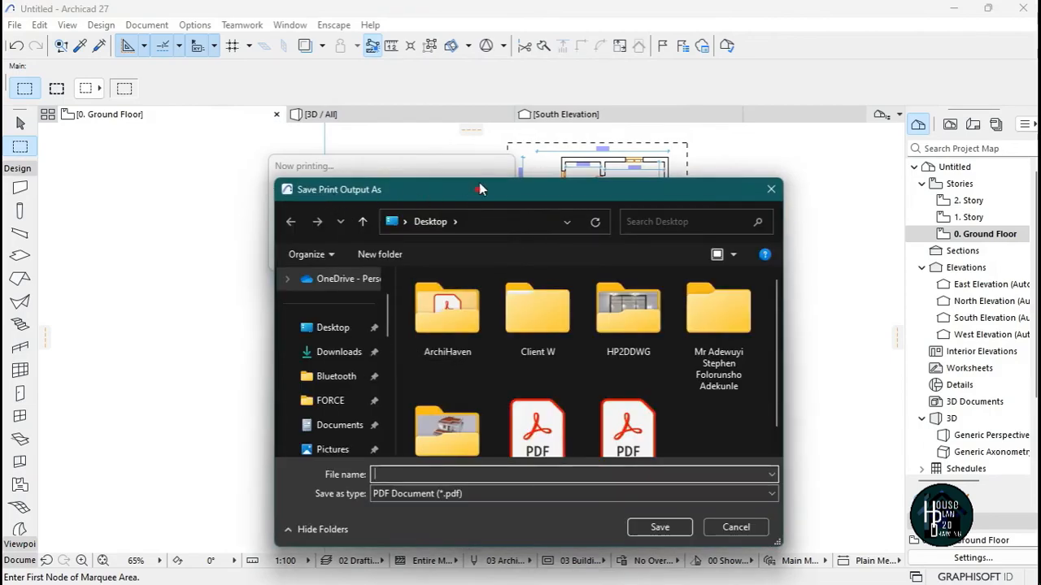
pyautogui.moveTo(478, 189); pyautogui.dragTo(501, 143)
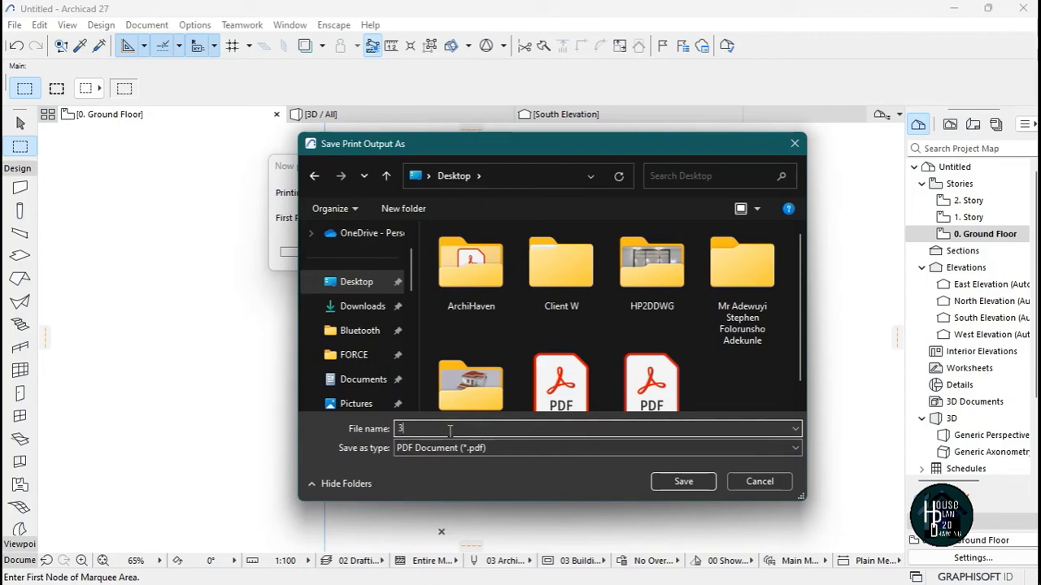
pyautogui.write('Bedrrom Design')
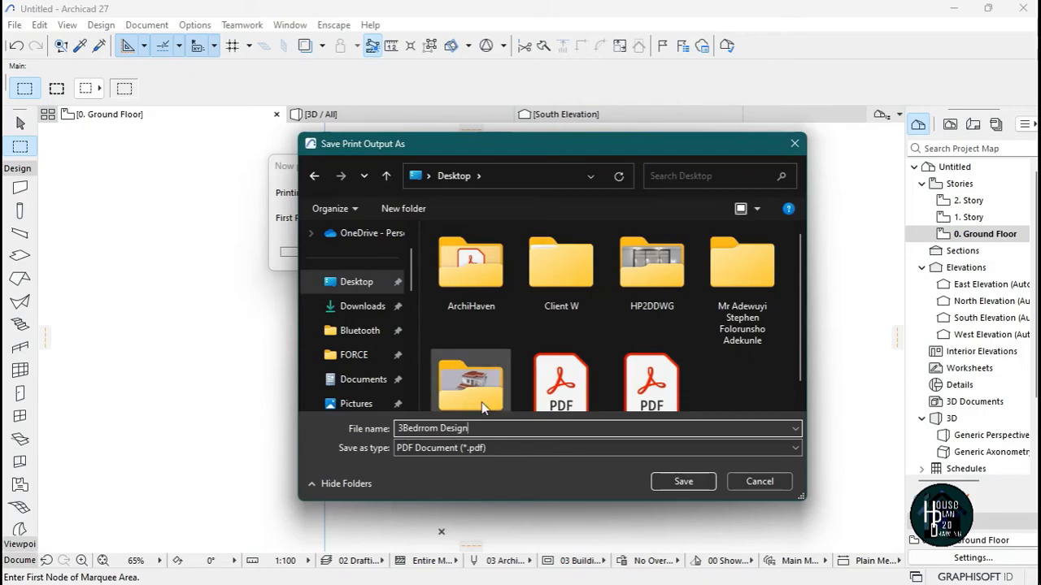
pyautogui.click(422, 429)
pyautogui.press('BackSpace')
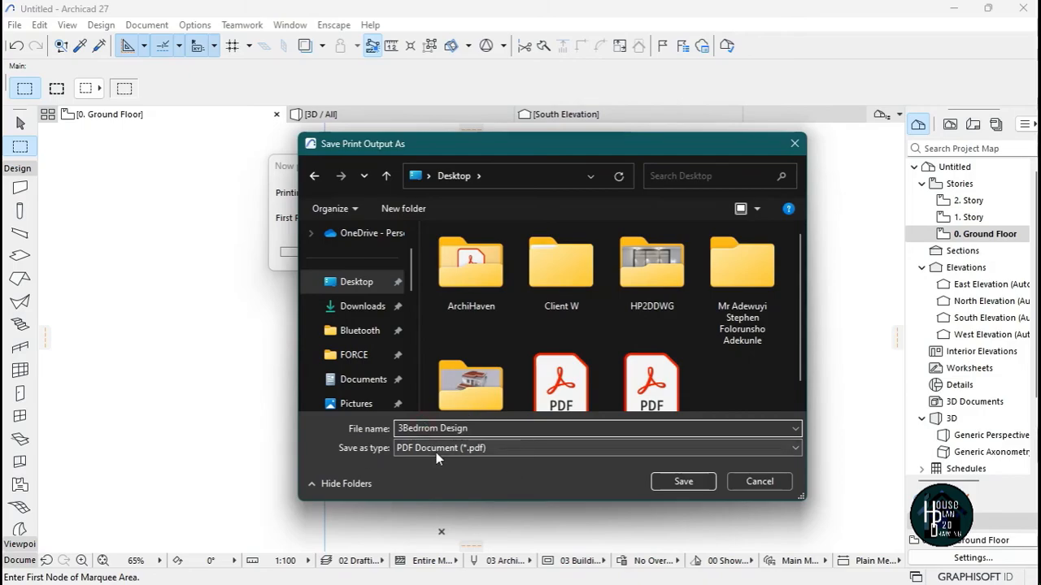
pyautogui.press('BackSpace')
pyautogui.write('eo')
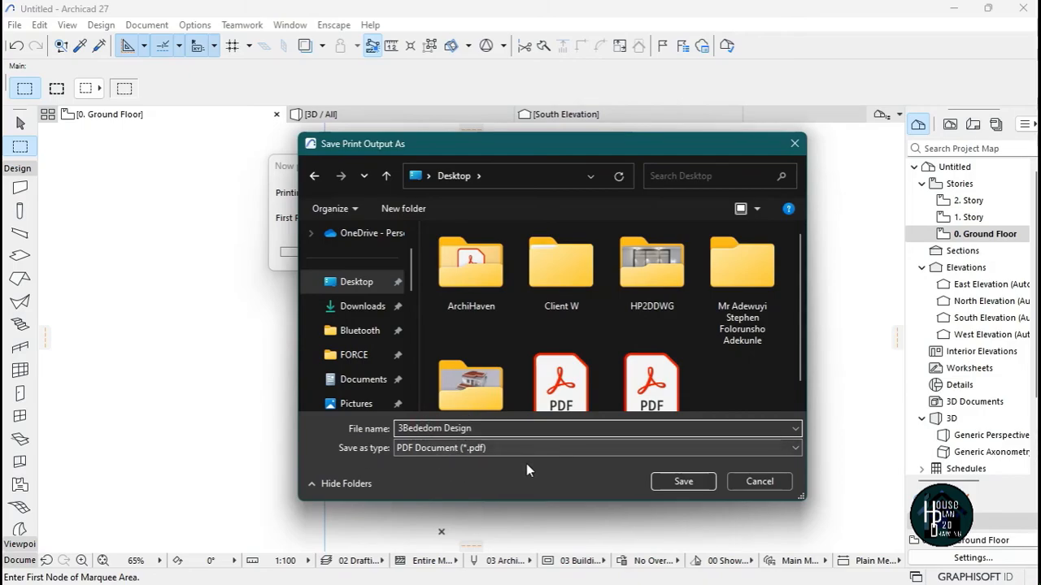
pyautogui.press('BackSpace')
pyautogui.press('BackSpace')
pyautogui.write('ro')
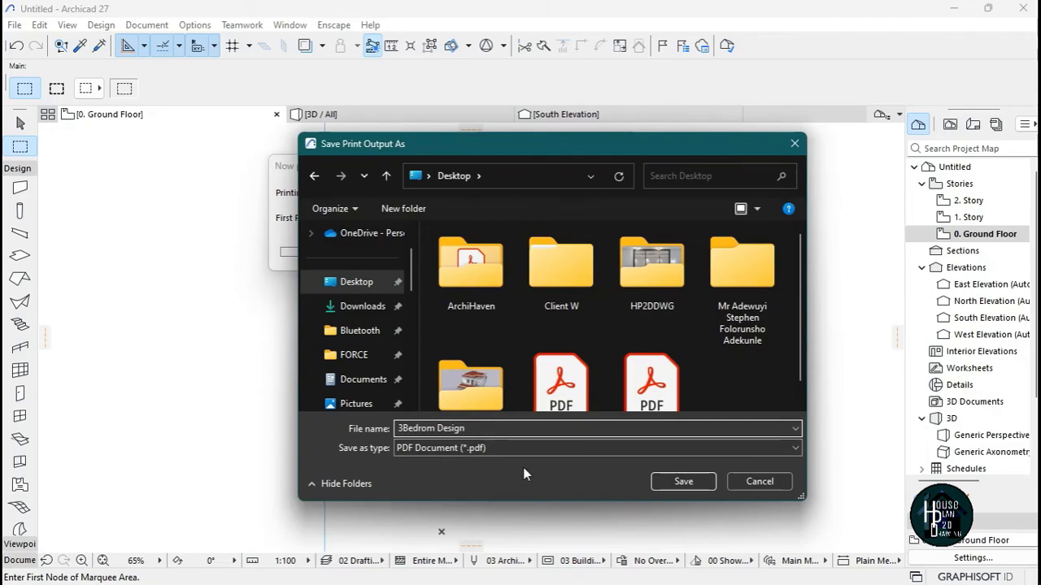
pyautogui.click(679, 482)
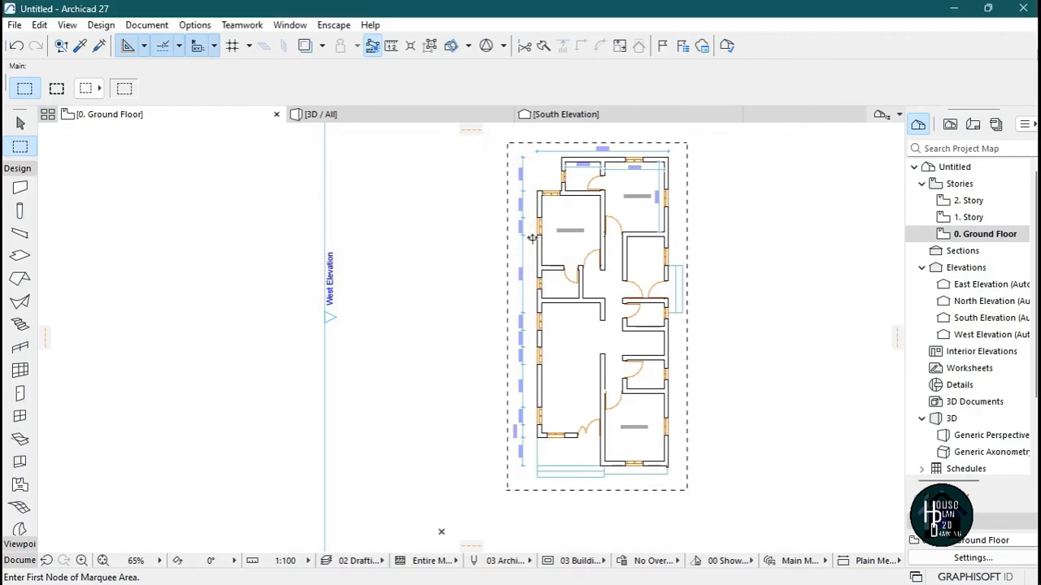
pyautogui.press('Escape')
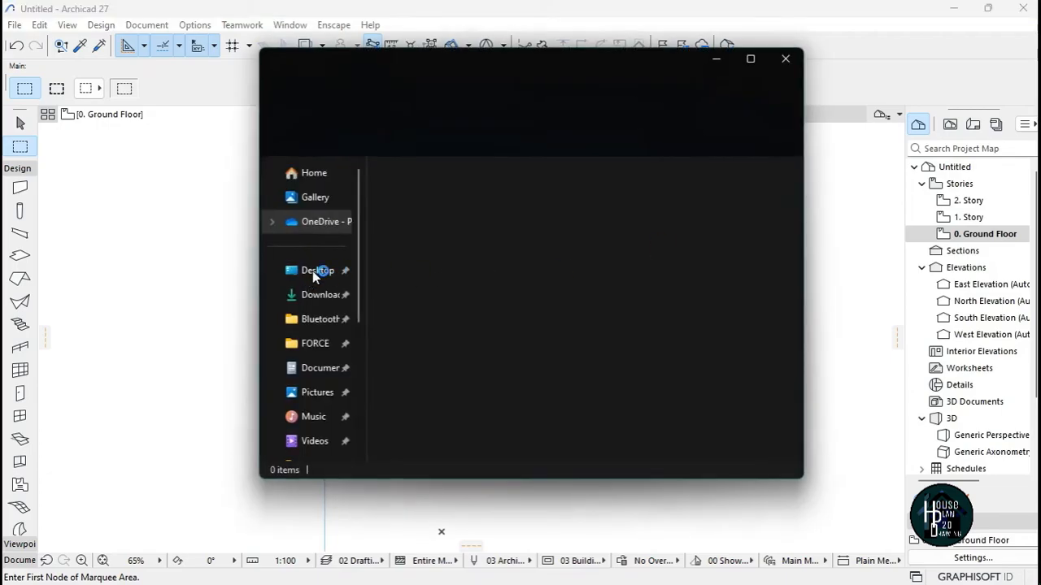
# Open 3Bedroom Design.pdf from the desktop folder in Adobe Acrobat.
pyautogui.click(317, 217)
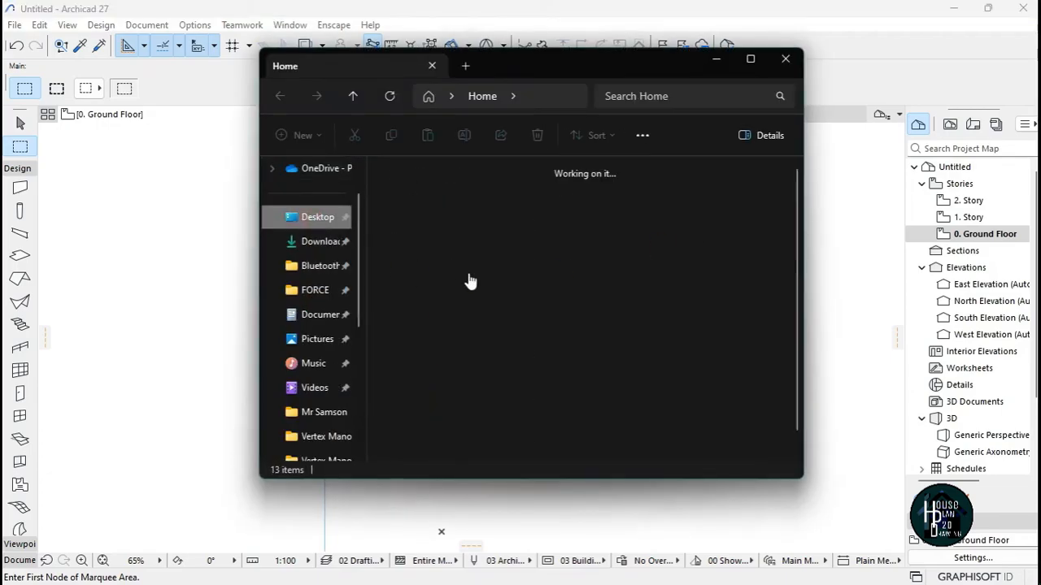
pyautogui.scroll(-1, 542, 358)
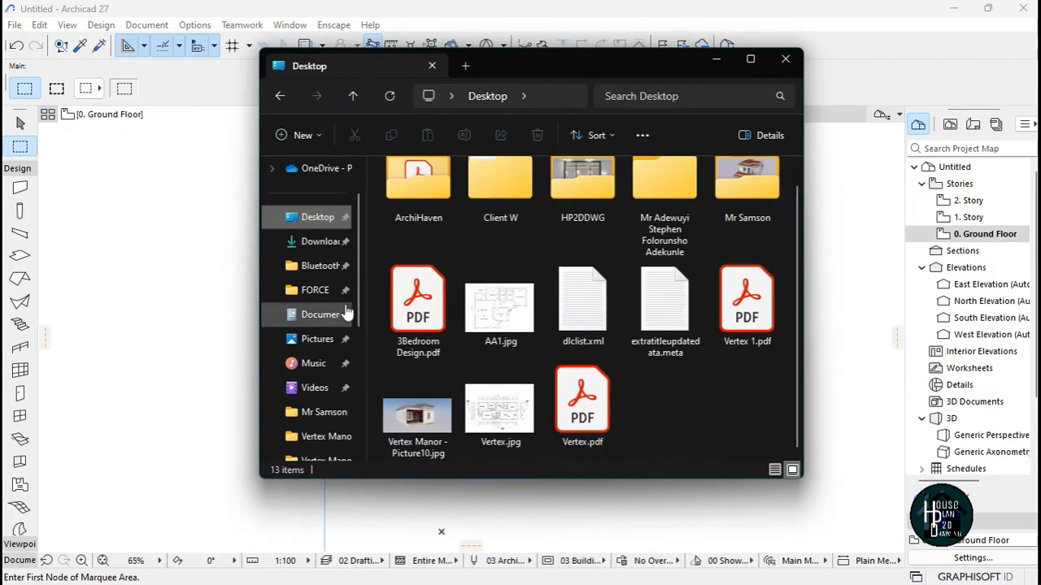
pyautogui.click(420, 305)
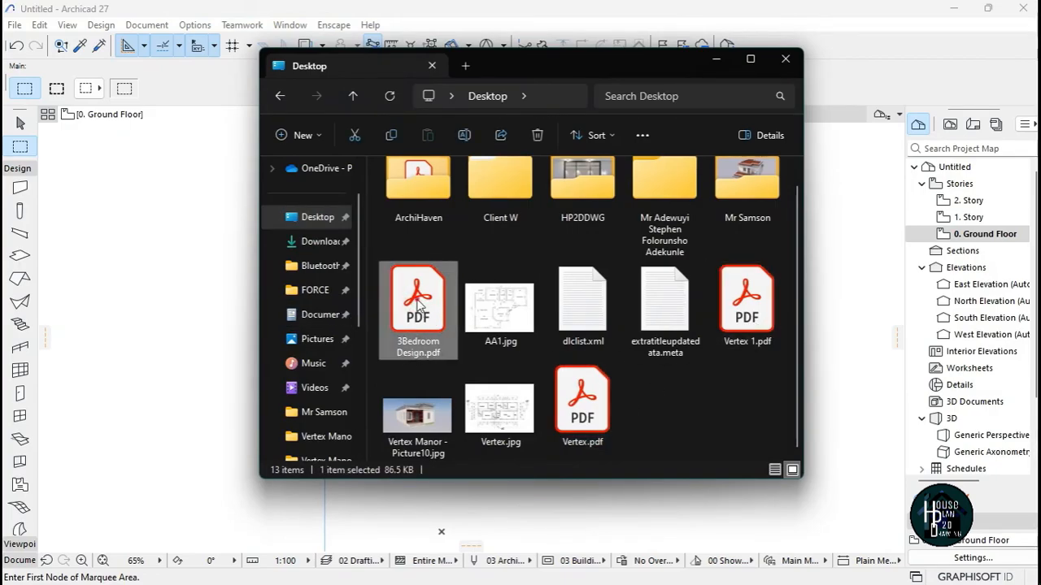
pyautogui.doubleClick(420, 303)
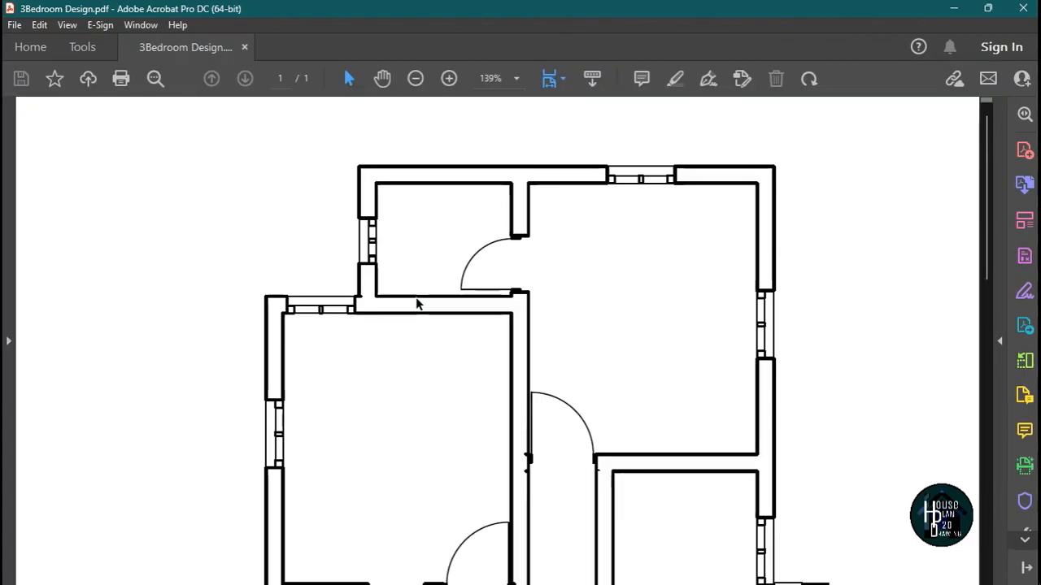
# Examine the printed floor plan's room layout, labels and dimensions from the rear bedrooms down to the front entrance.
pyautogui.scroll(-3, 537, 244)
pyautogui.scroll(-10, 546, 237)
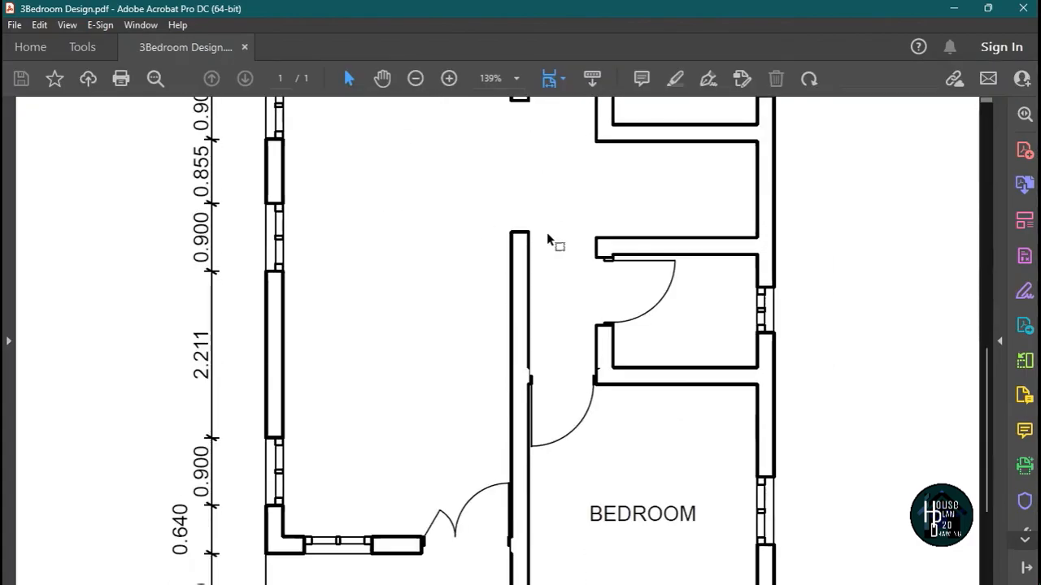
pyautogui.keyDown('ctrl'); pyautogui.scroll(-3, 550, 243); pyautogui.keyUp('ctrl')
pyautogui.keyDown('ctrl'); pyautogui.scroll(-3, 553, 289); pyautogui.keyUp('ctrl')
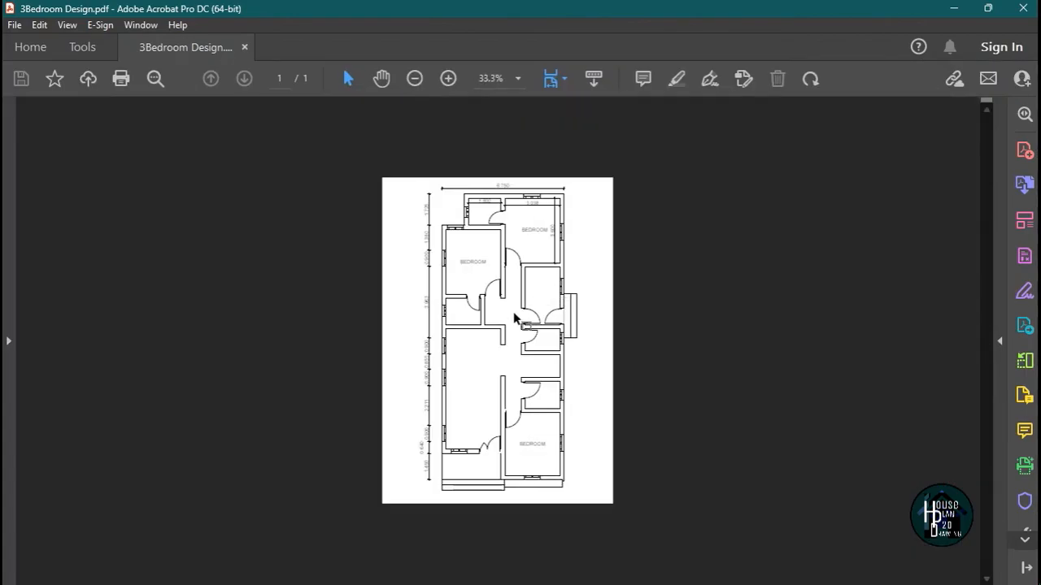
pyautogui.keyDown('ctrl'); pyautogui.scroll(2, 515, 251); pyautogui.keyUp('ctrl')
pyautogui.scroll(2, 526, 293)
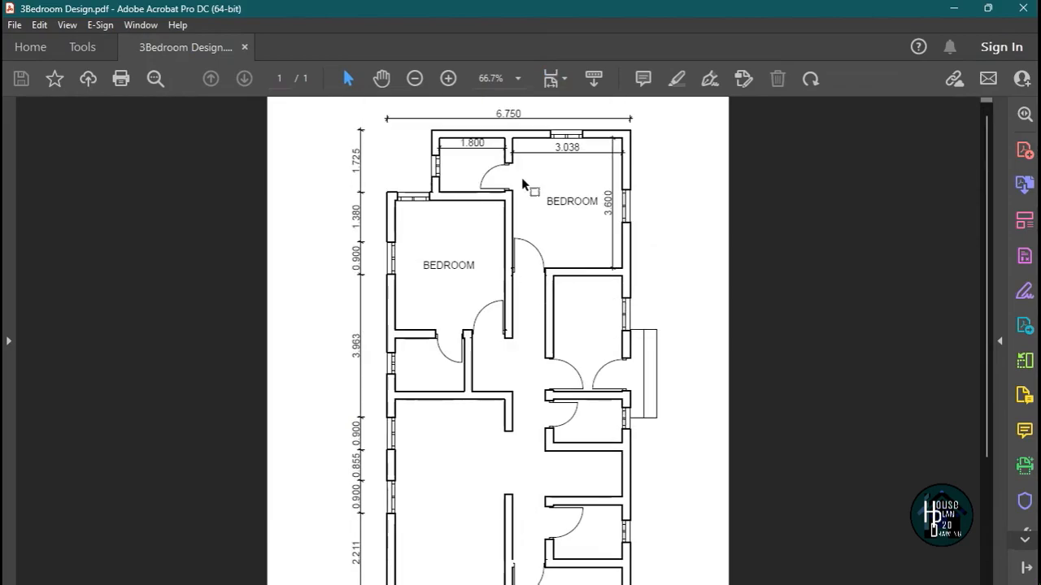
pyautogui.scroll(-4, 524, 244)
pyautogui.scroll(4, 525, 275)
pyautogui.scroll(-4, 529, 195)
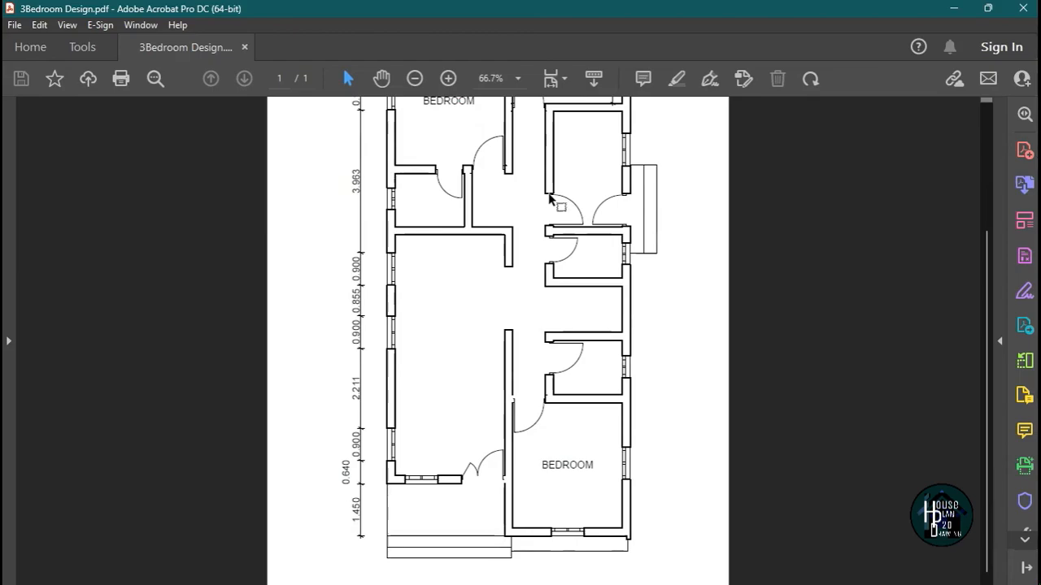
# Rotate all pages of the PDF clockwise 90 degrees and inspect the plan in the turned orientation.
pyautogui.click(811, 78)
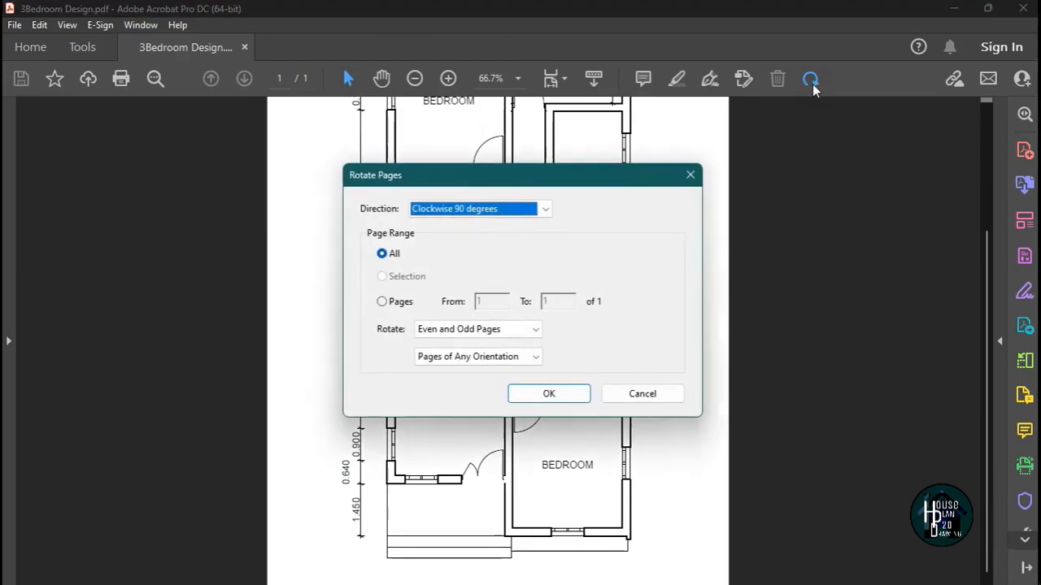
pyautogui.click(567, 396)
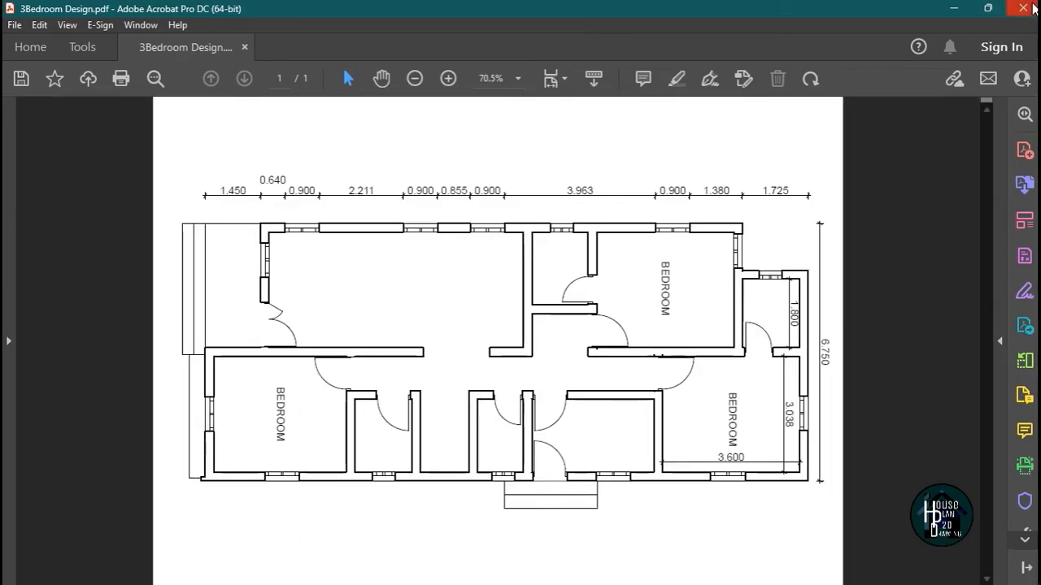
pyautogui.keyDown('ctrl'); pyautogui.scroll(2, 361, 434); pyautogui.keyUp('ctrl')
pyautogui.keyDown('ctrl'); pyautogui.scroll(1, 361, 434); pyautogui.keyUp('ctrl')
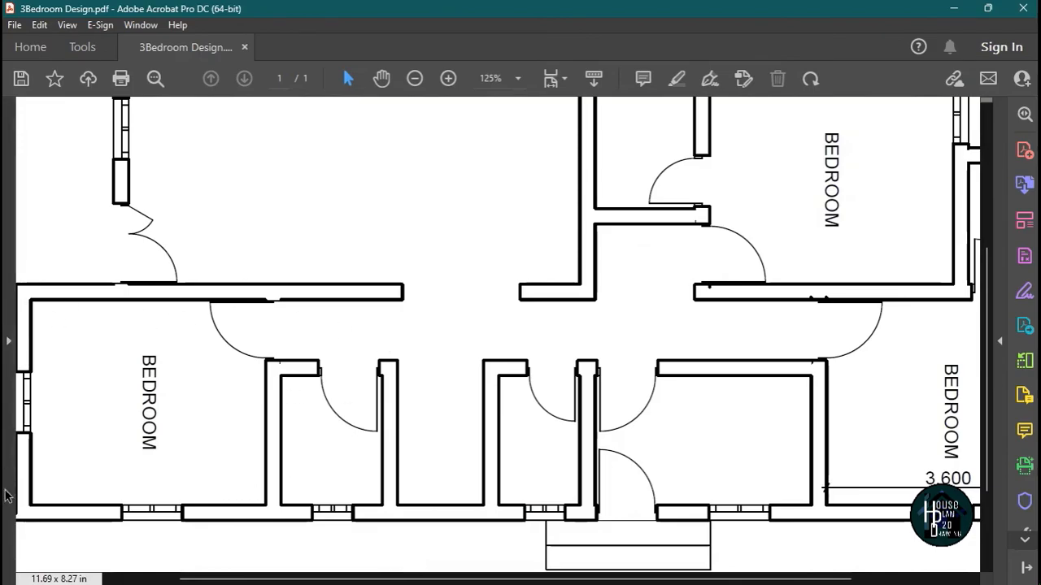
pyautogui.keyDown('ctrl'); pyautogui.scroll(-4, 545, 329); pyautogui.keyUp('ctrl')
pyautogui.keyDown('ctrl'); pyautogui.scroll(2, 498, 363); pyautogui.keyUp('ctrl')
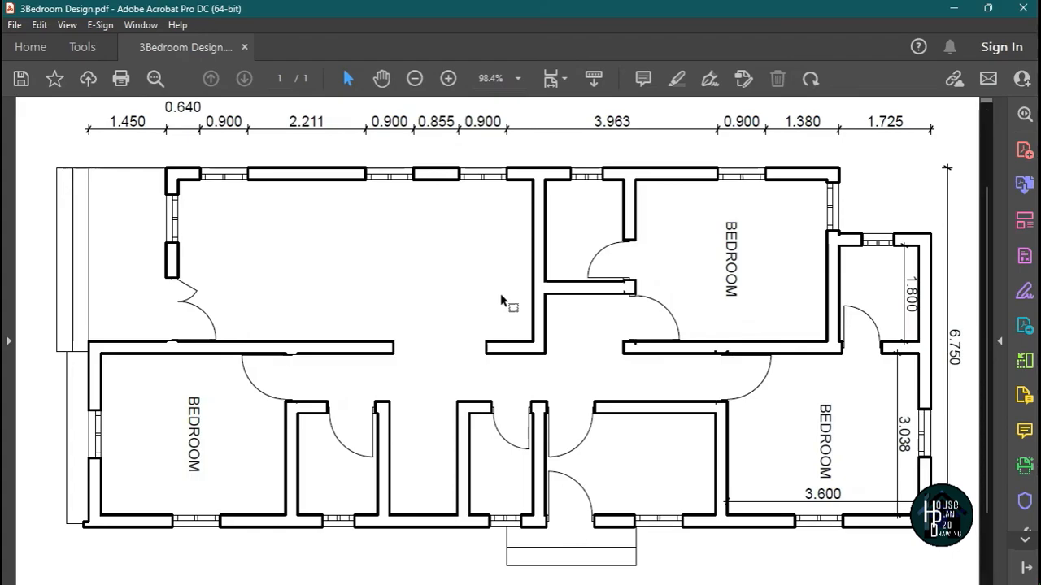
# Close the PDF without saving its changes, close the desktop folder and return to the ground floor plan in Archicad.
pyautogui.click(1022, 9)
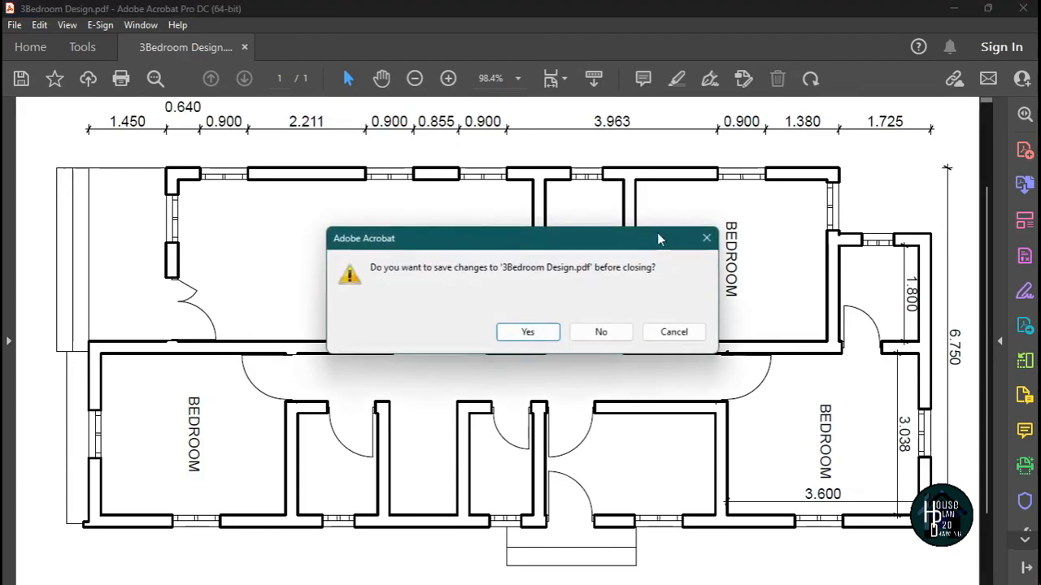
pyautogui.click(602, 332)
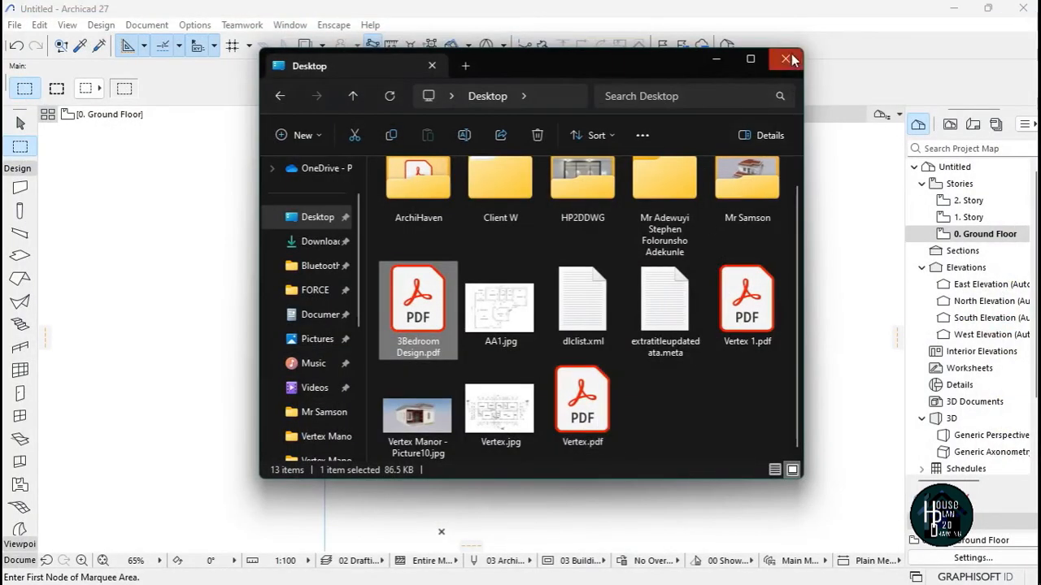
pyautogui.click(792, 57)
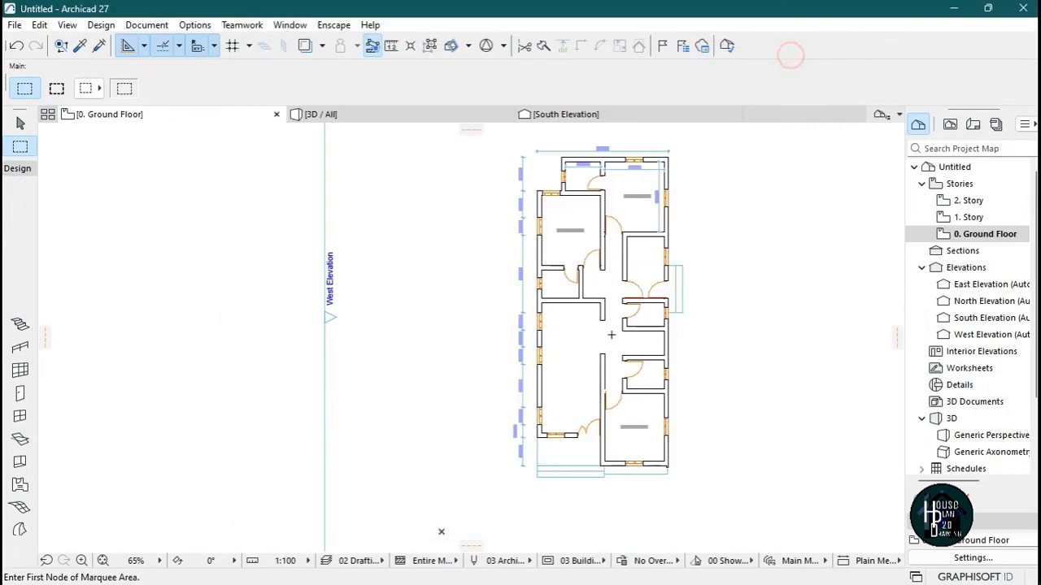
# View the house's front entrance in the 3D perspective and compare it with the Vertex Manor reference model.
pyautogui.click(395, 115)
pyautogui.hotkey('shift', 'F3')
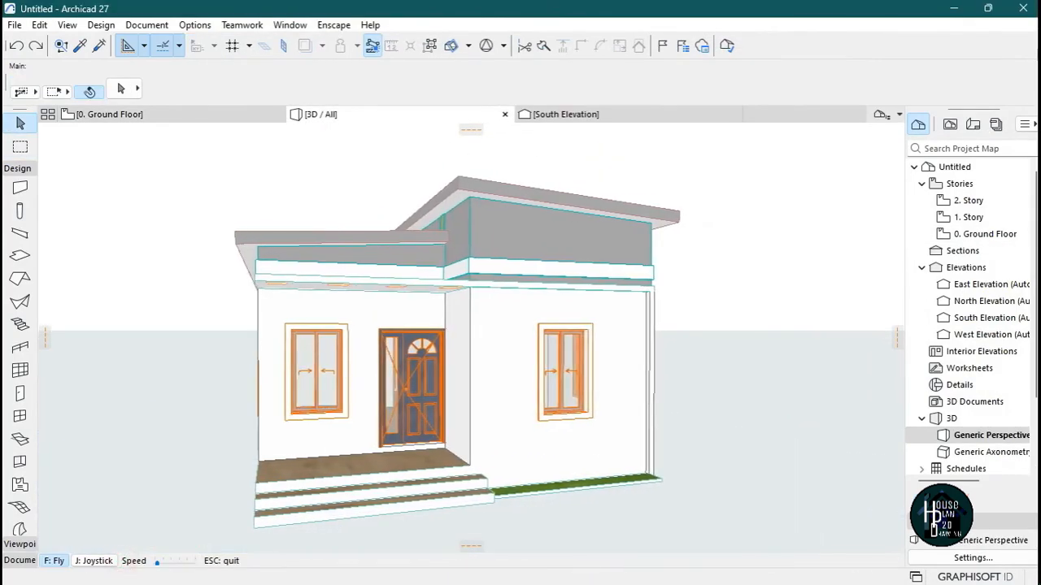
pyautogui.press('Left')
pyautogui.press('Down')
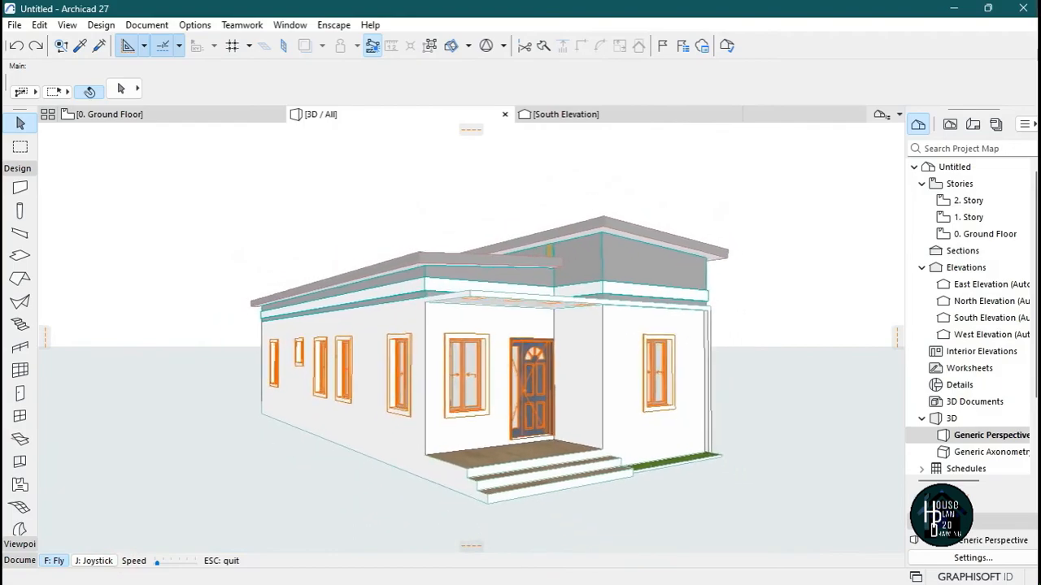
pyautogui.press('Right')
pyautogui.press('Escape')
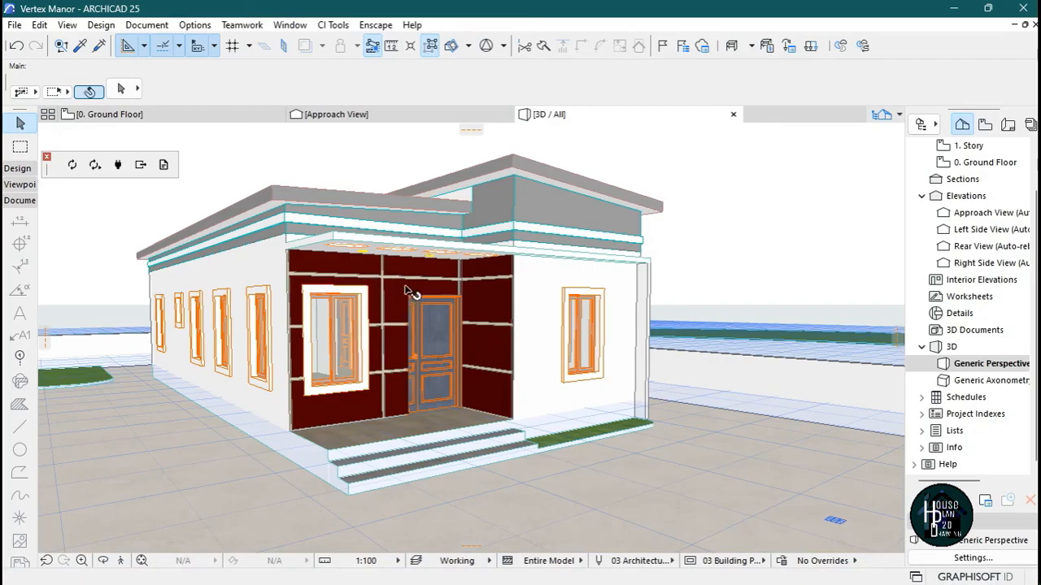
pyautogui.click(331, 25)
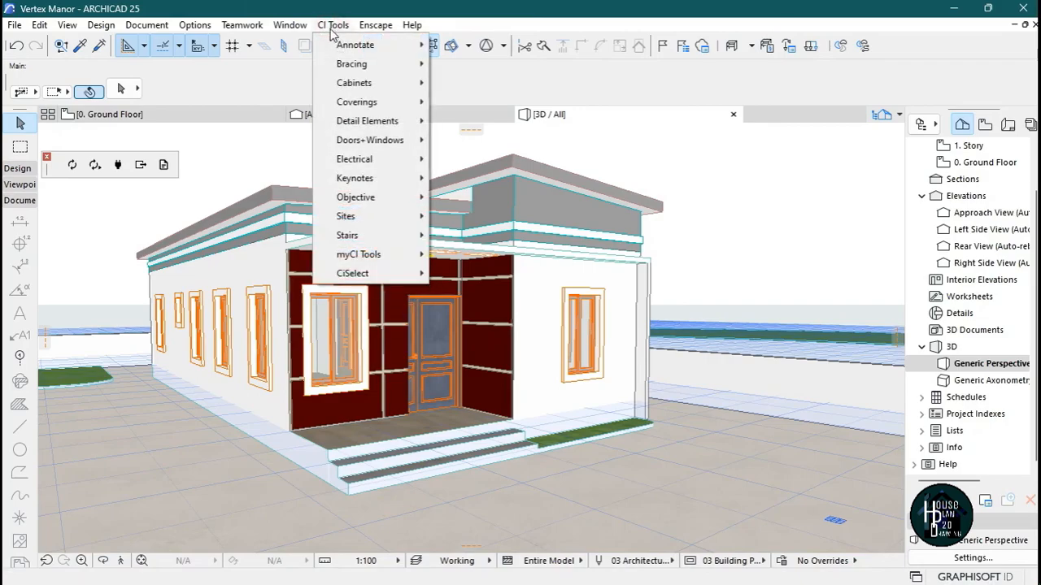
pyautogui.click(333, 25)
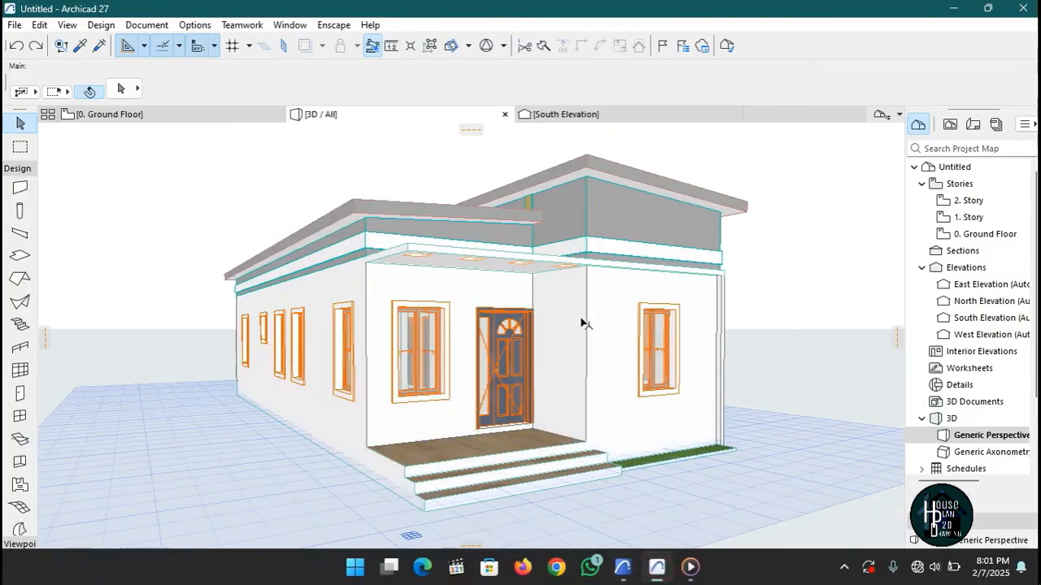
# Override the outside surface of the porch wall holding the window and front door with Stucco - Red Rough.
pyautogui.click(463, 292)
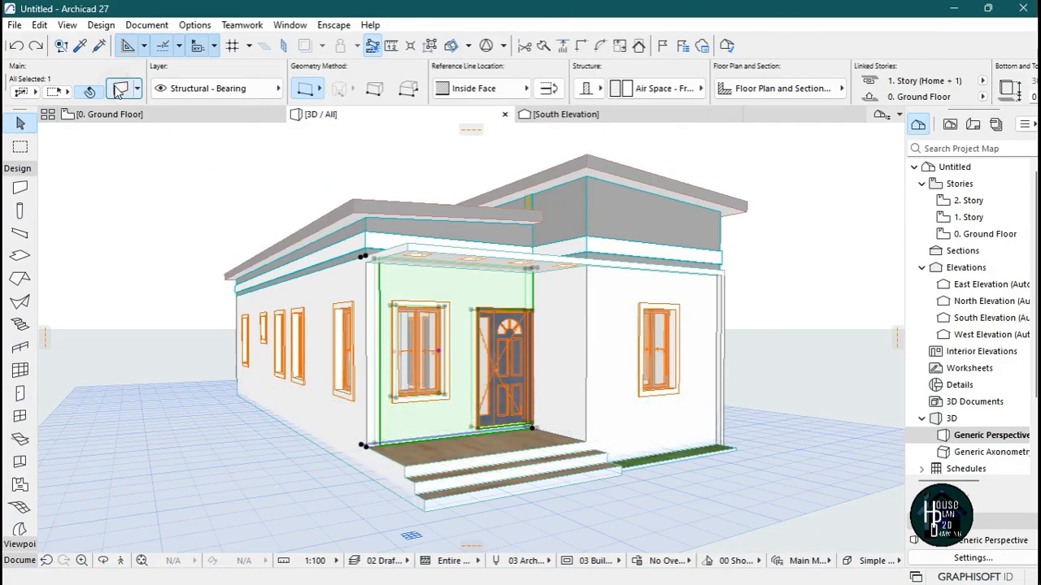
pyautogui.hotkey('ctrl', 't')
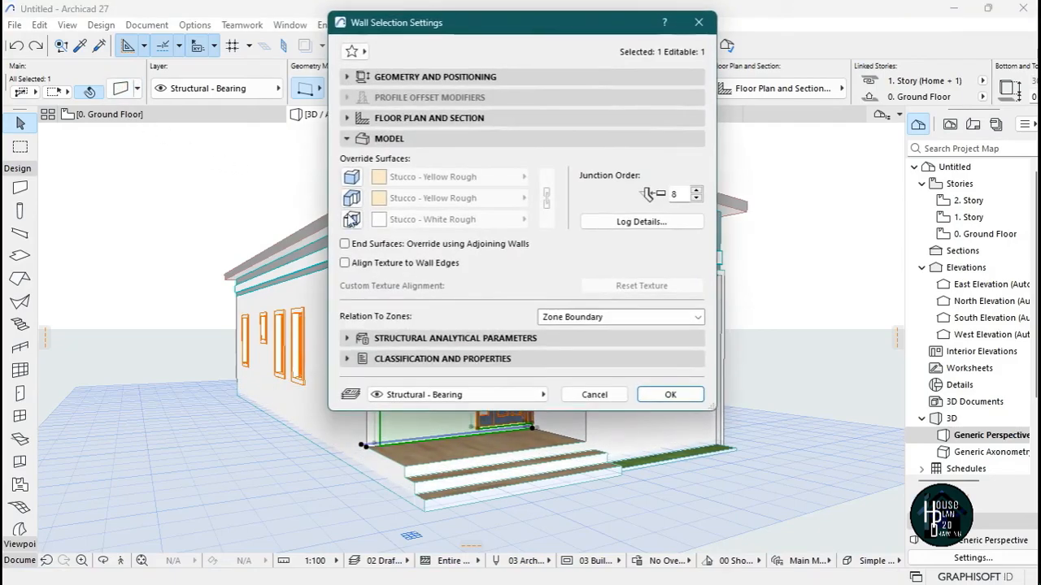
pyautogui.click(351, 176)
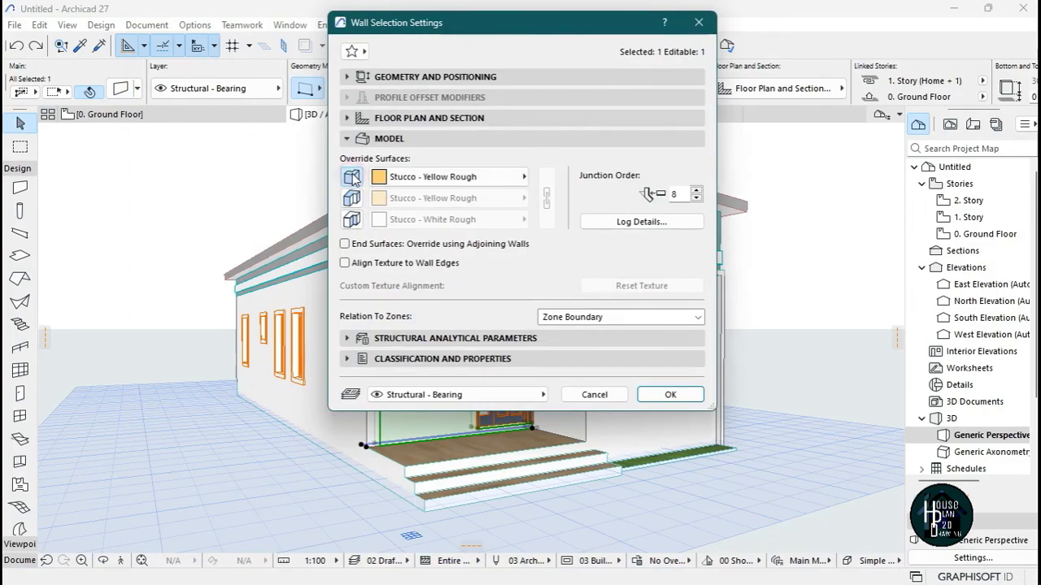
pyautogui.click(433, 177)
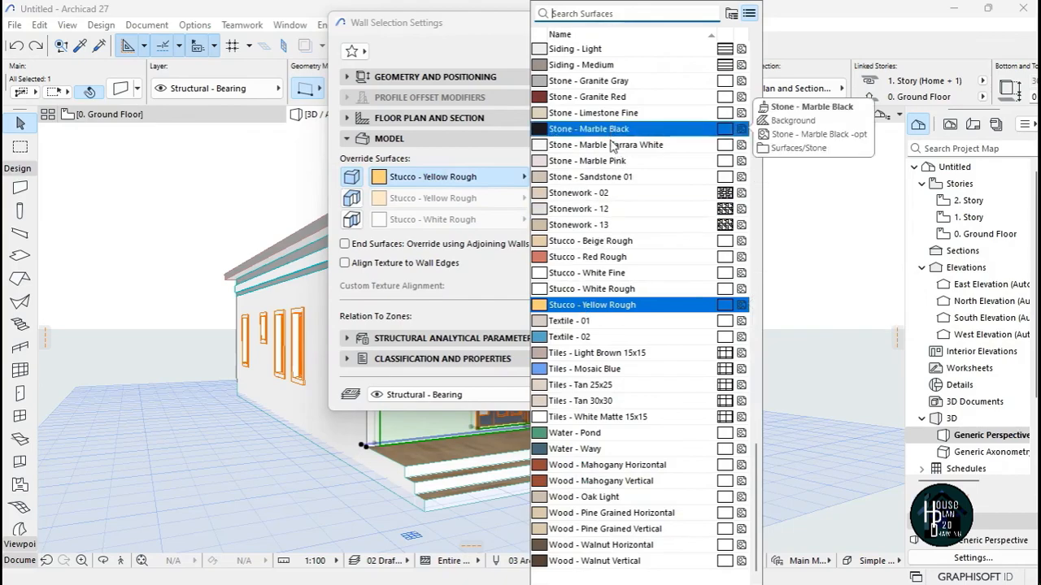
pyautogui.scroll(2, 607, 388)
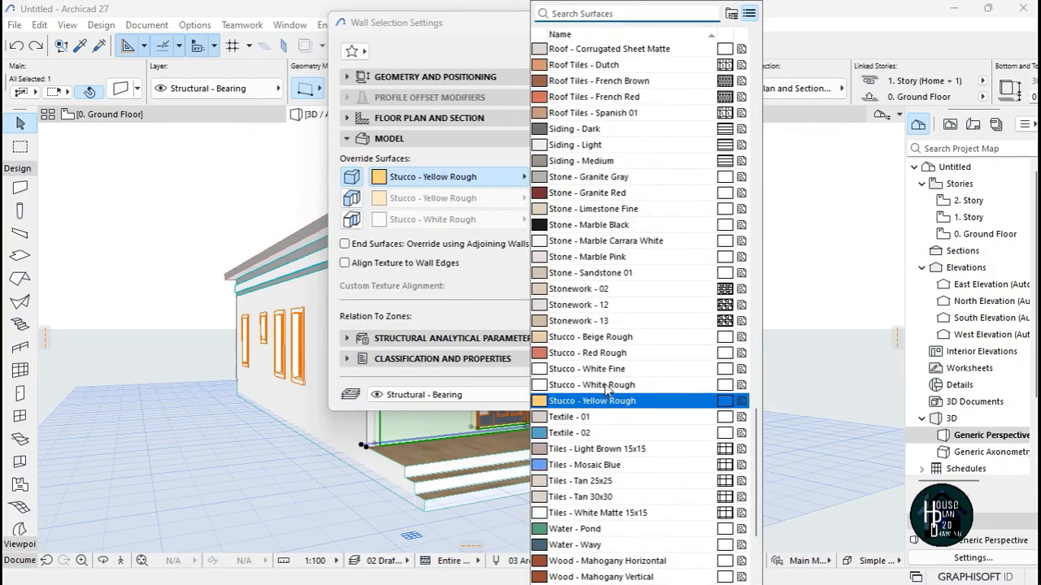
pyautogui.scroll(1, 606, 388)
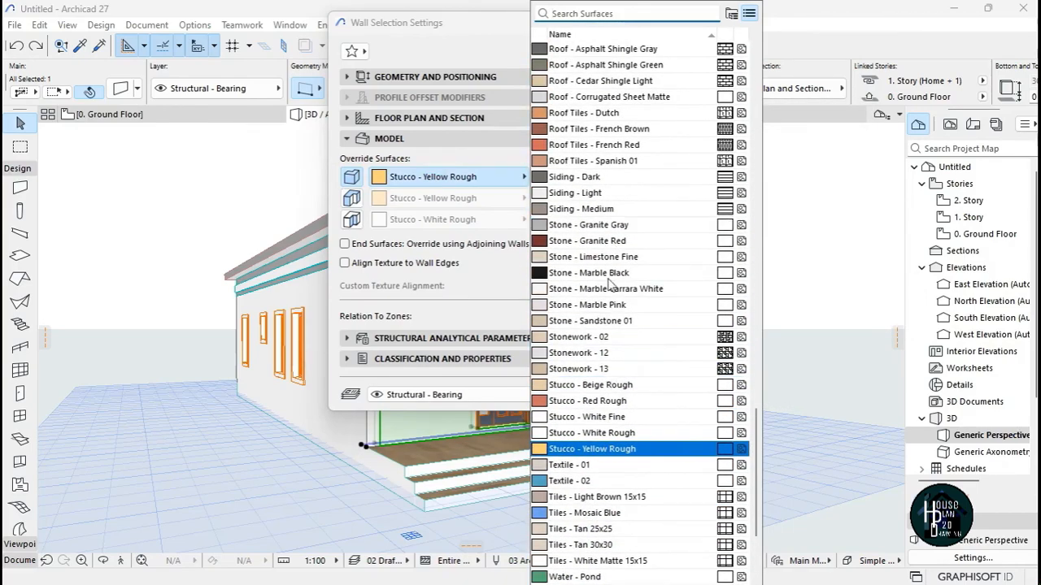
pyautogui.click(622, 402)
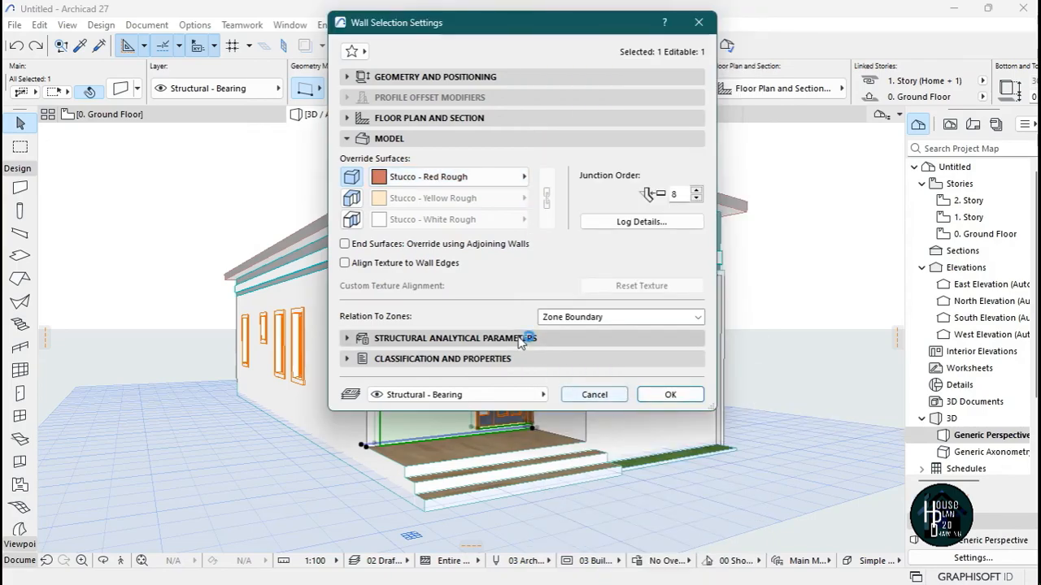
pyautogui.click(682, 395)
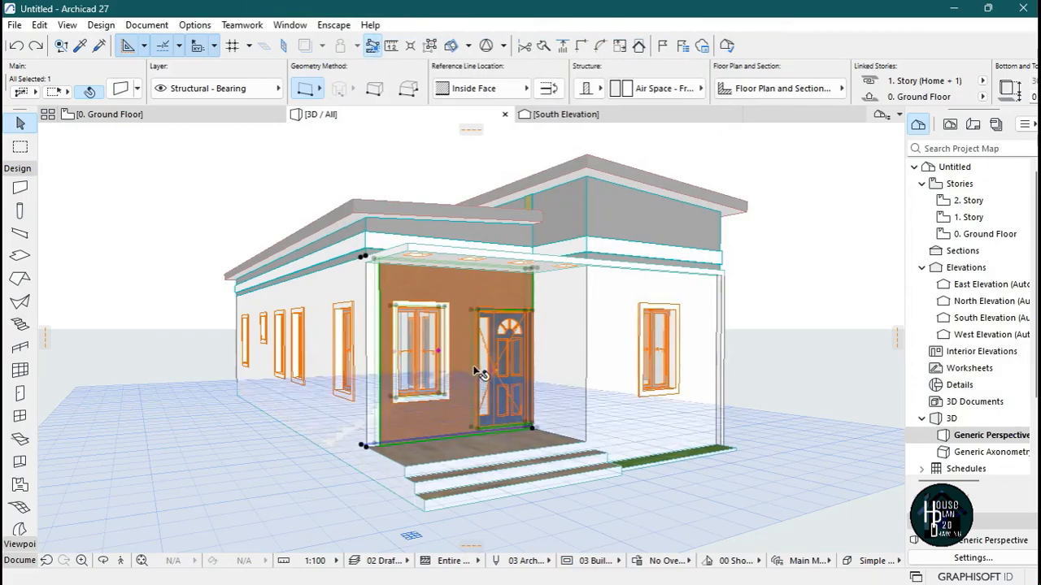
# Override the porch-facing surface of the windowless wall beside the front door with Stucco - Red Rough.
pyautogui.click(569, 313)
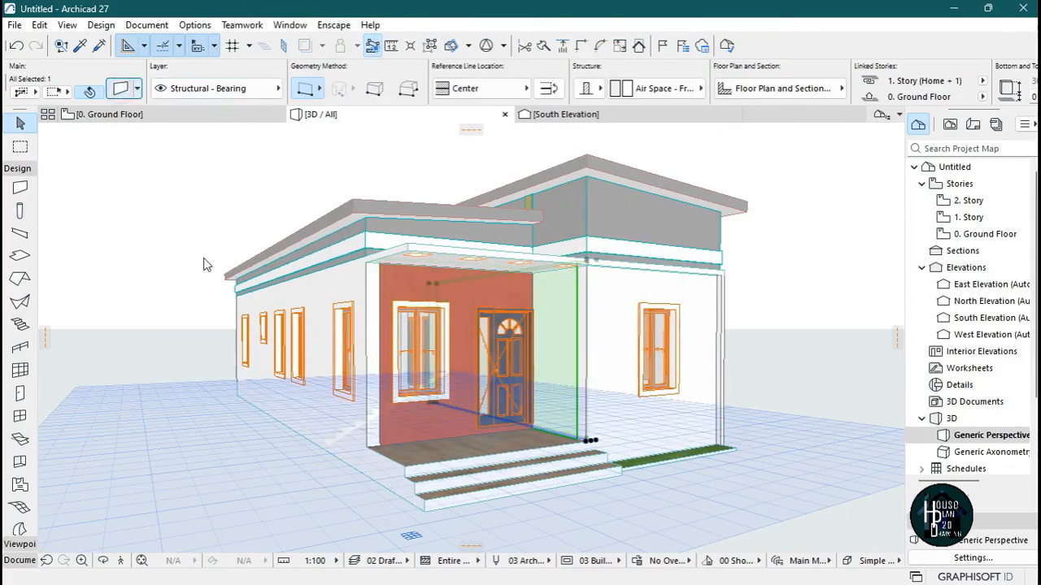
pyautogui.hotkey('ctrl', 't')
pyautogui.click(351, 177)
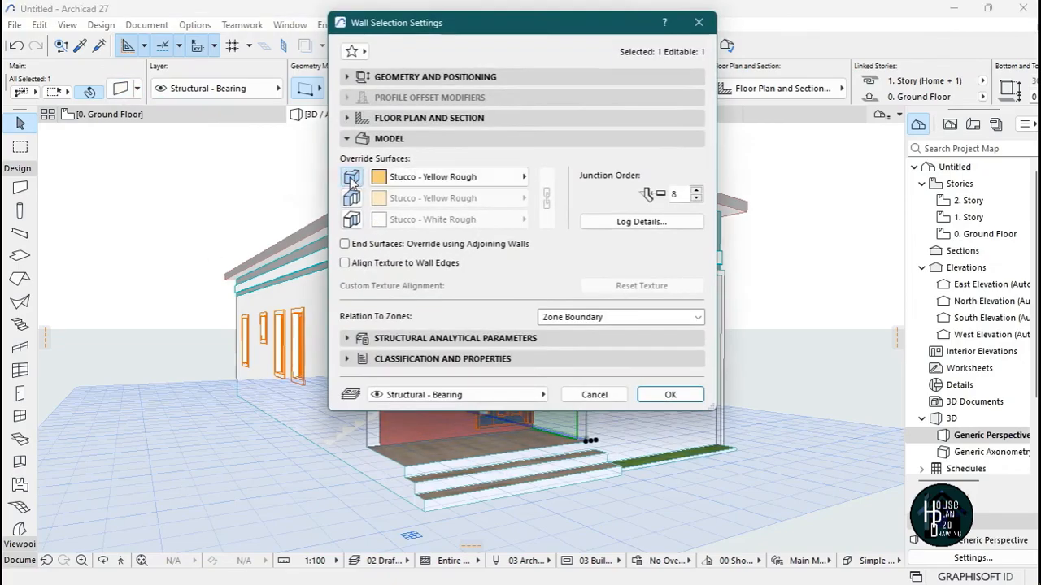
pyautogui.click(439, 177)
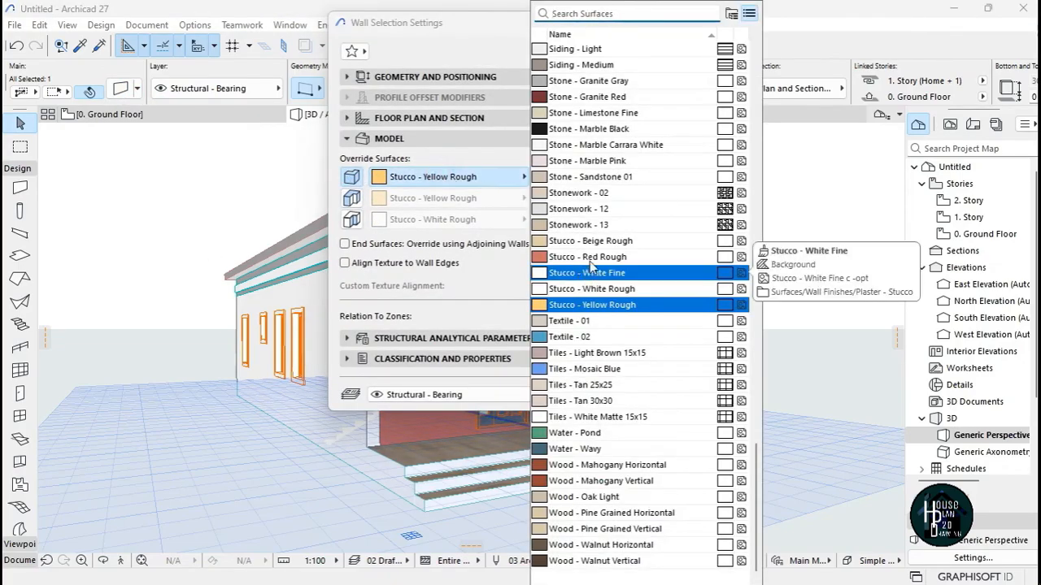
pyautogui.click(595, 258)
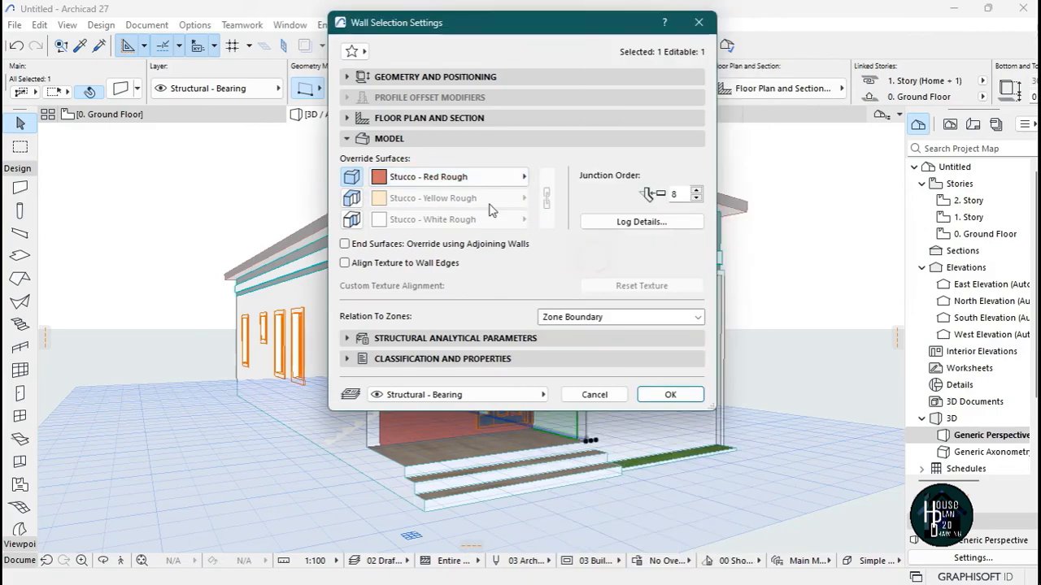
pyautogui.click(671, 395)
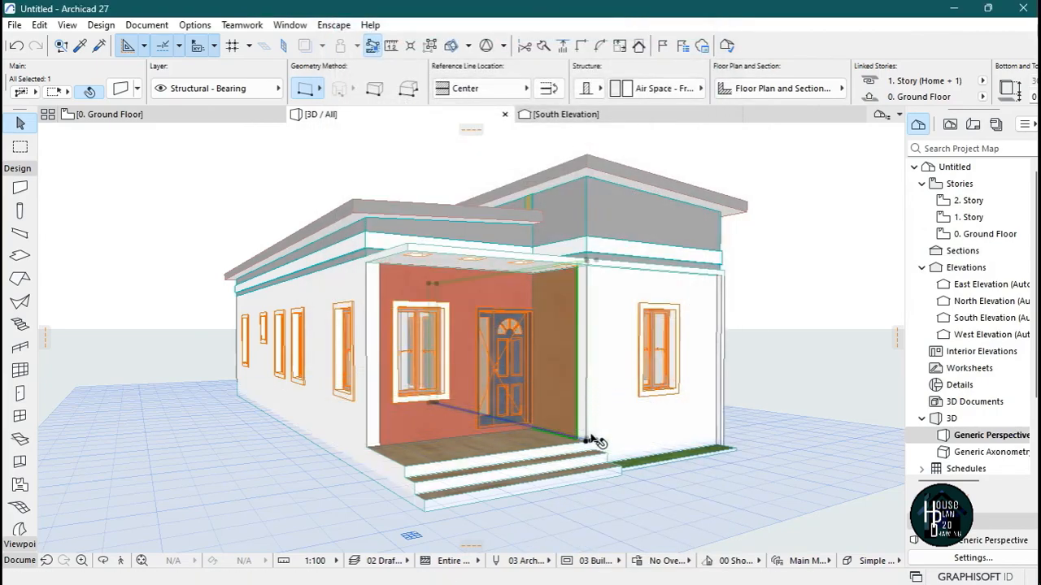
pyautogui.press('Escape')
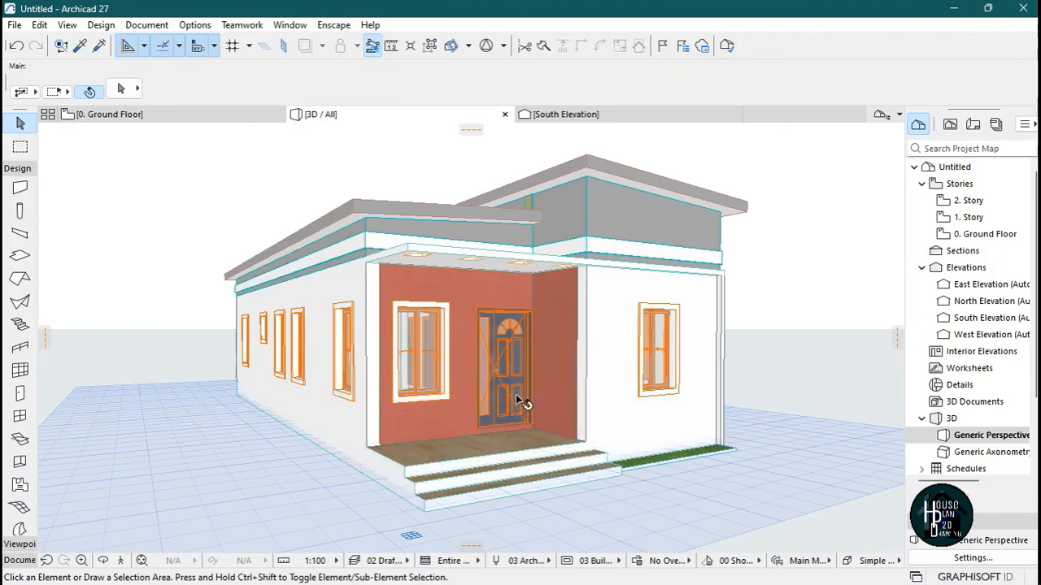
# Enable overriding end surfaces using adjoining walls for the long side wall with five windows.
pyautogui.click(356, 285)
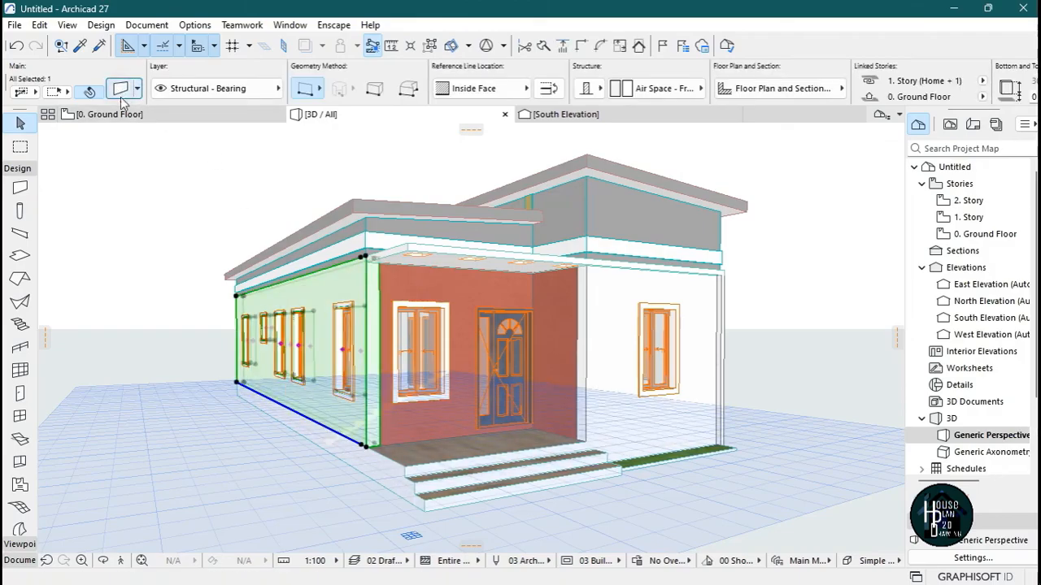
pyautogui.hotkey('ctrl', 't')
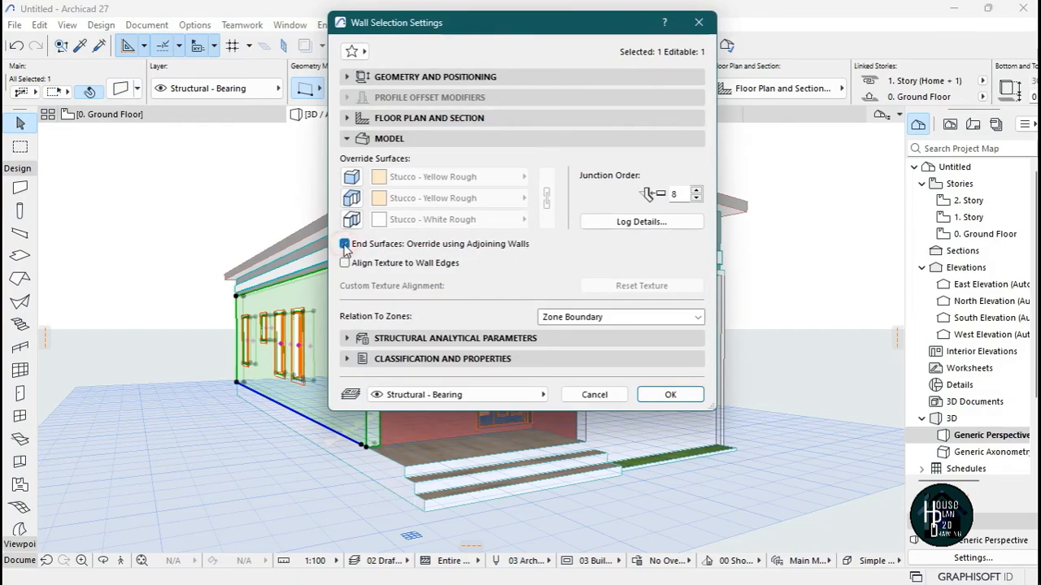
pyautogui.click(663, 395)
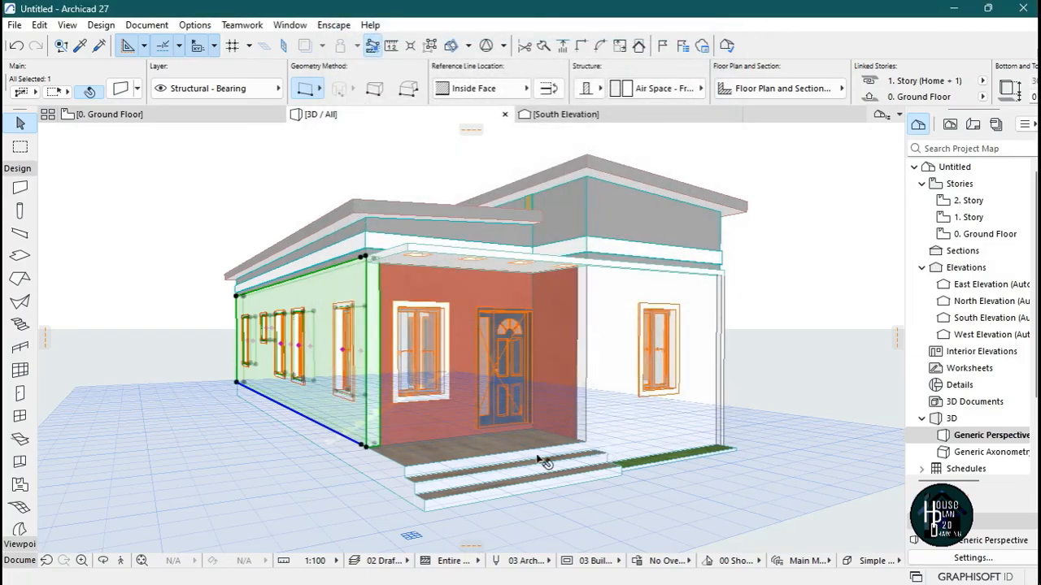
pyautogui.press('Escape')
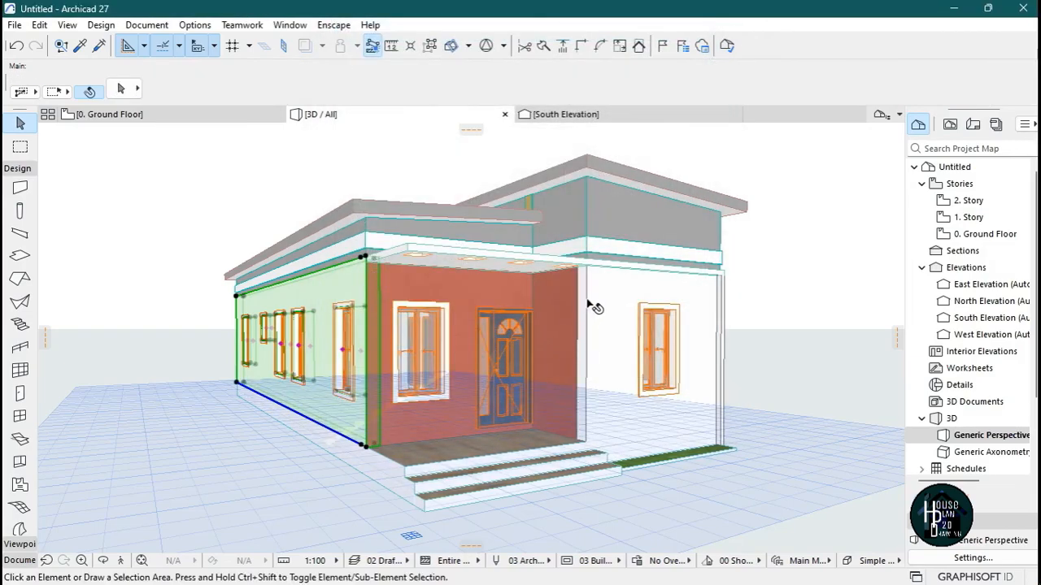
# Enable overriding end surfaces using adjoining walls for the projecting front wall with the single window.
pyautogui.click(602, 290)
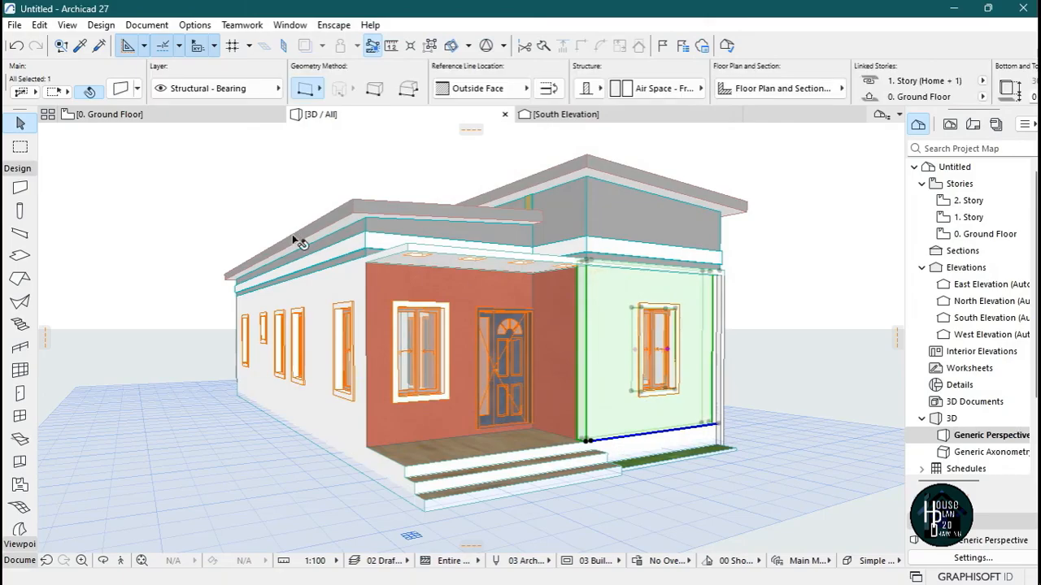
pyautogui.hotkey('ctrl', 't')
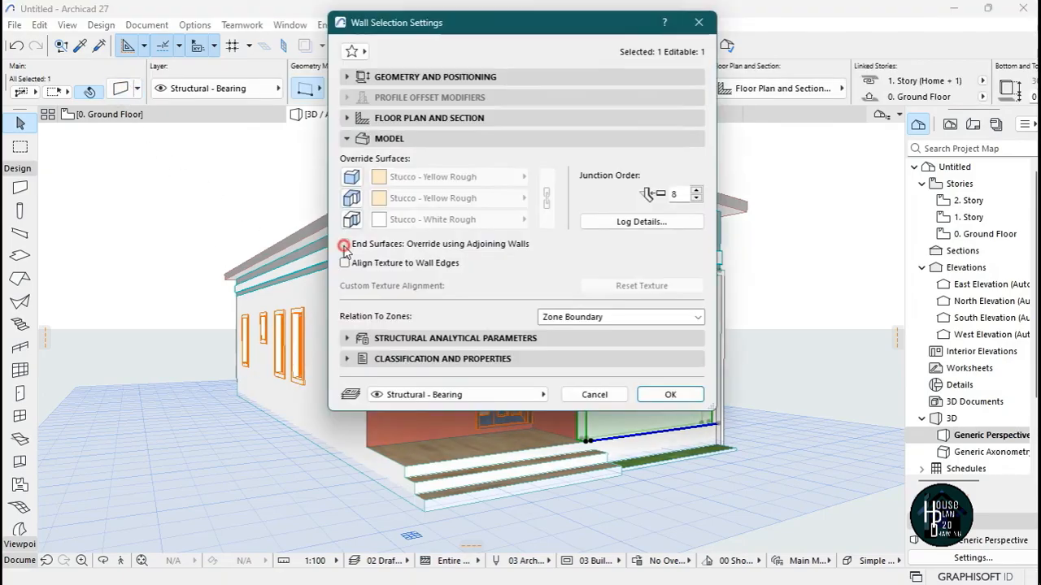
pyautogui.click(673, 395)
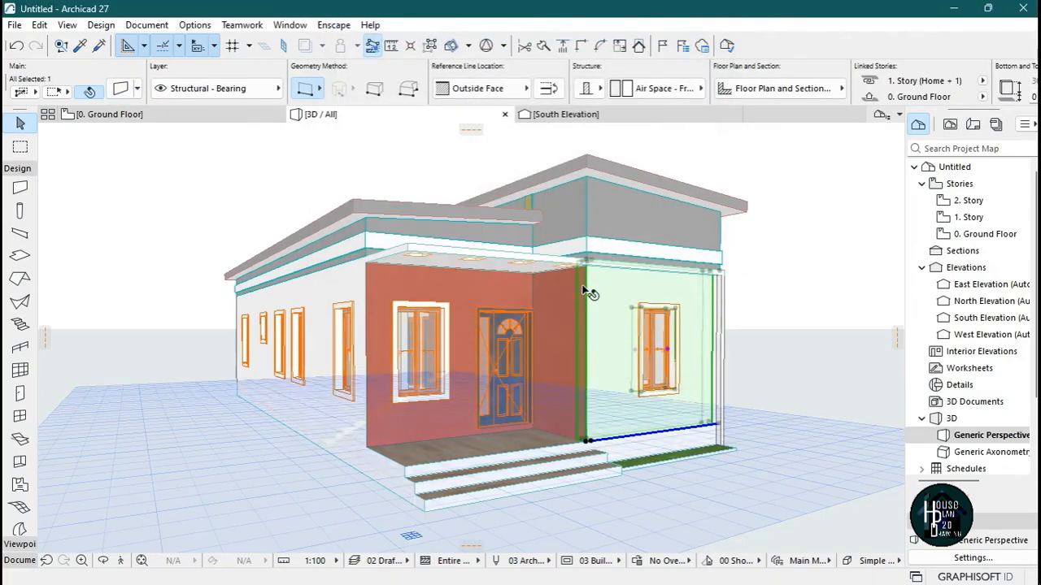
pyautogui.press('Escape')
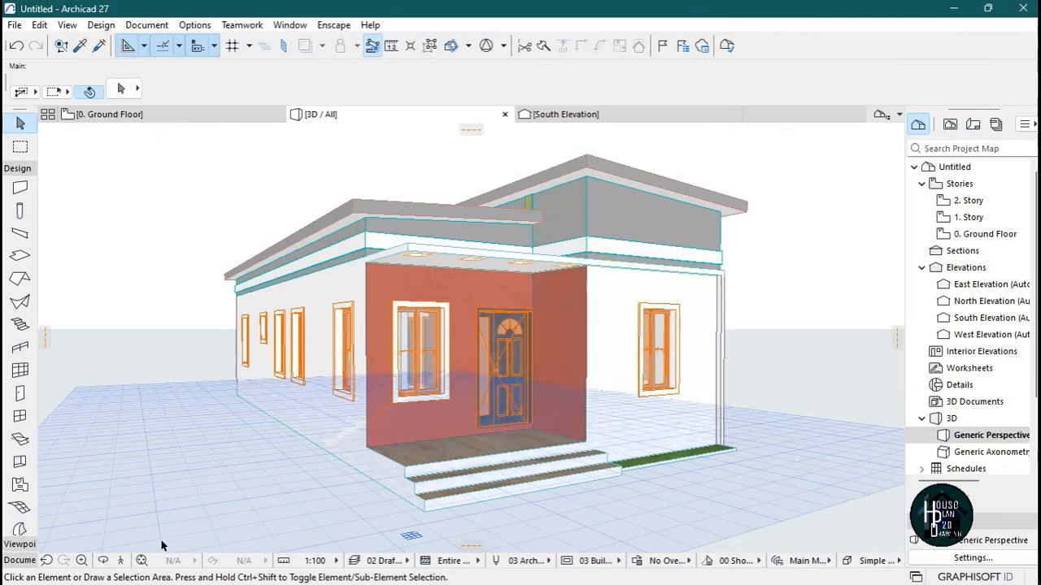
# Change the top surface of the porch canopy slab to Paint - Titanium White and inspect the entrance in 3D.
pyautogui.hotkey('shift', 'F3')
pyautogui.press('Down')
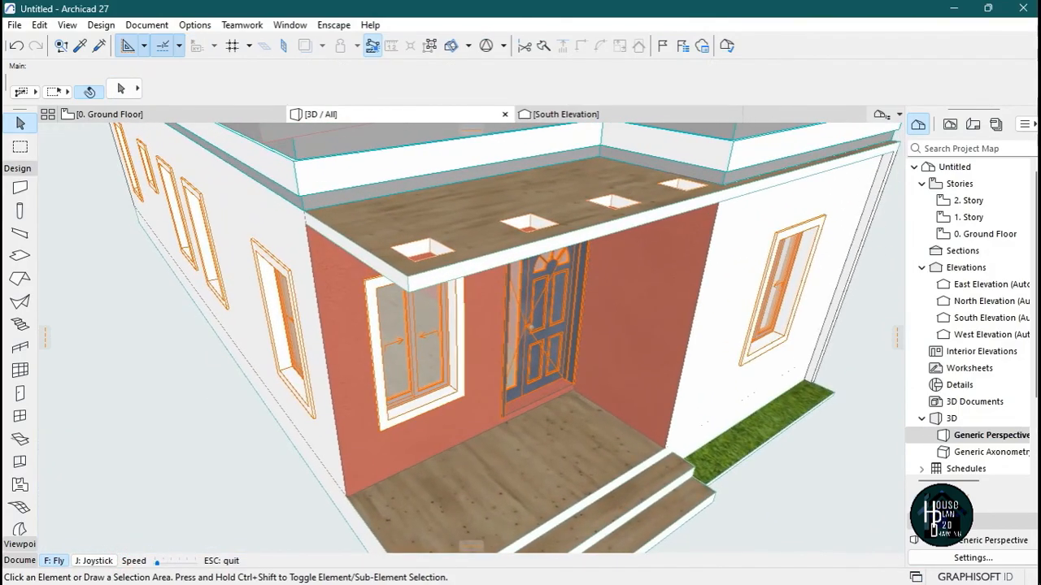
pyautogui.press('Escape')
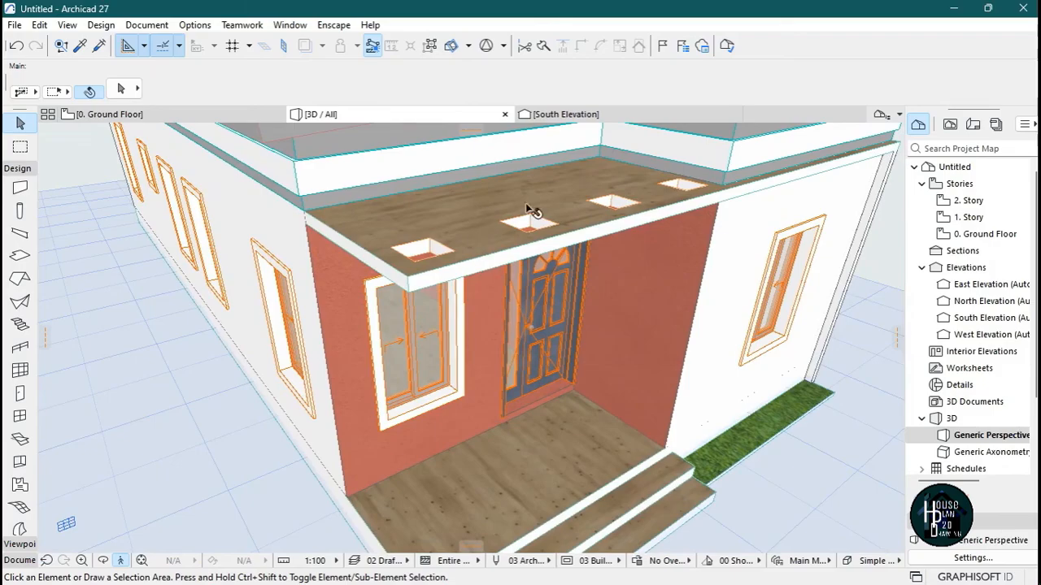
pyautogui.click(478, 256)
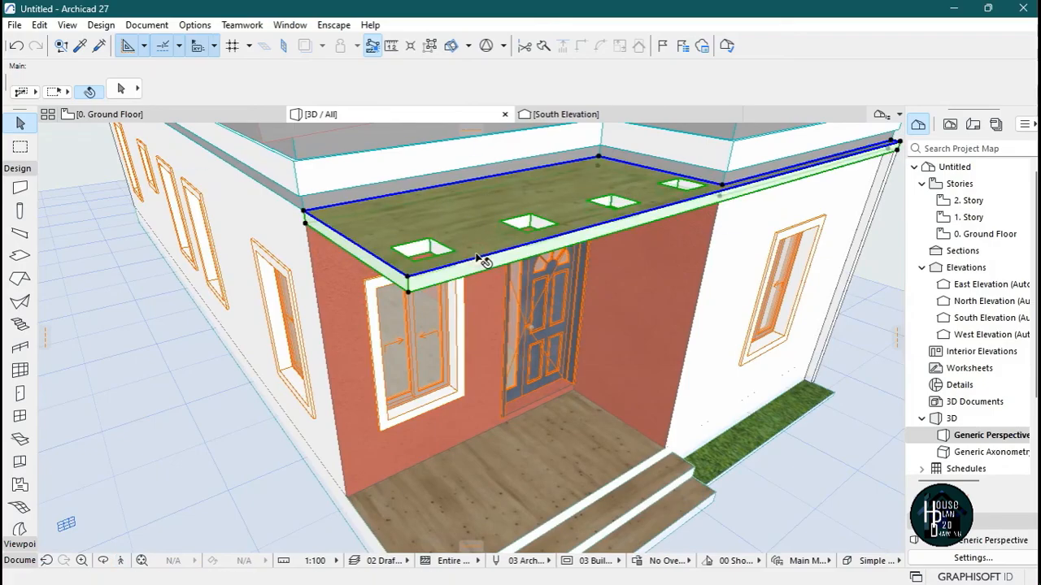
pyautogui.hotkey('ctrl', 't')
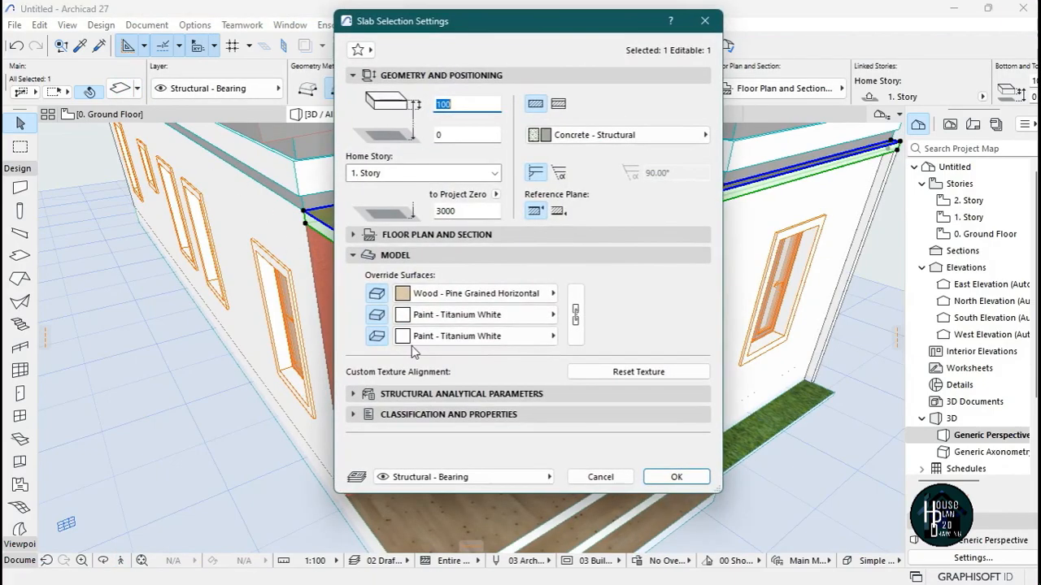
pyautogui.click(475, 294)
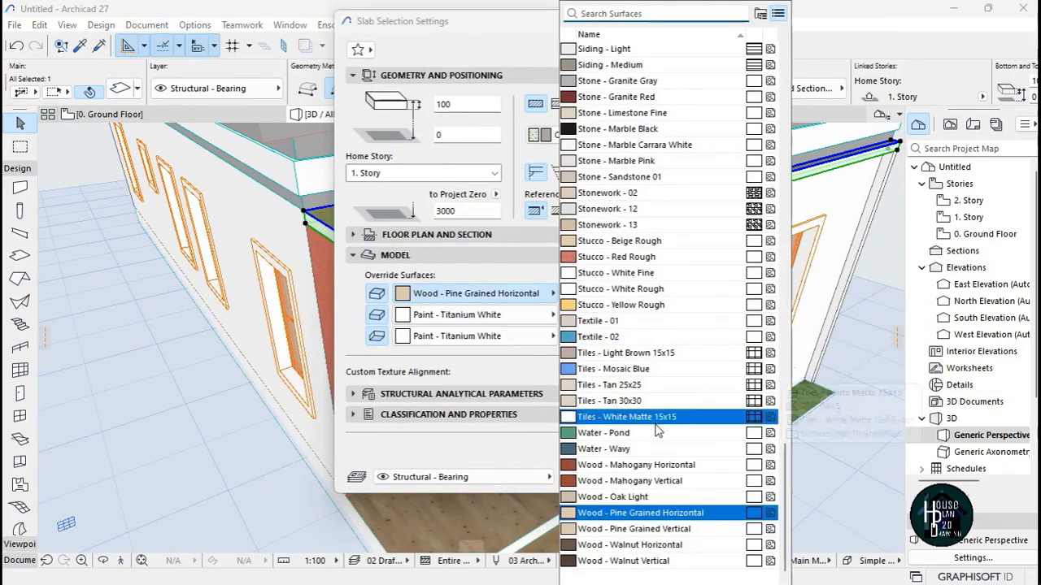
pyautogui.scroll(8, 660, 226)
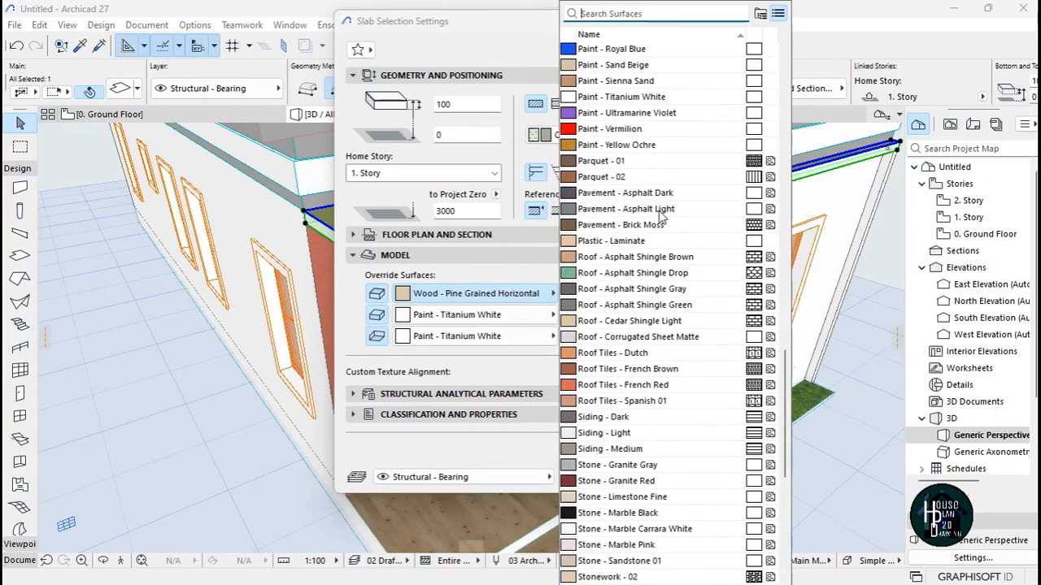
pyautogui.click(642, 97)
pyautogui.click(675, 477)
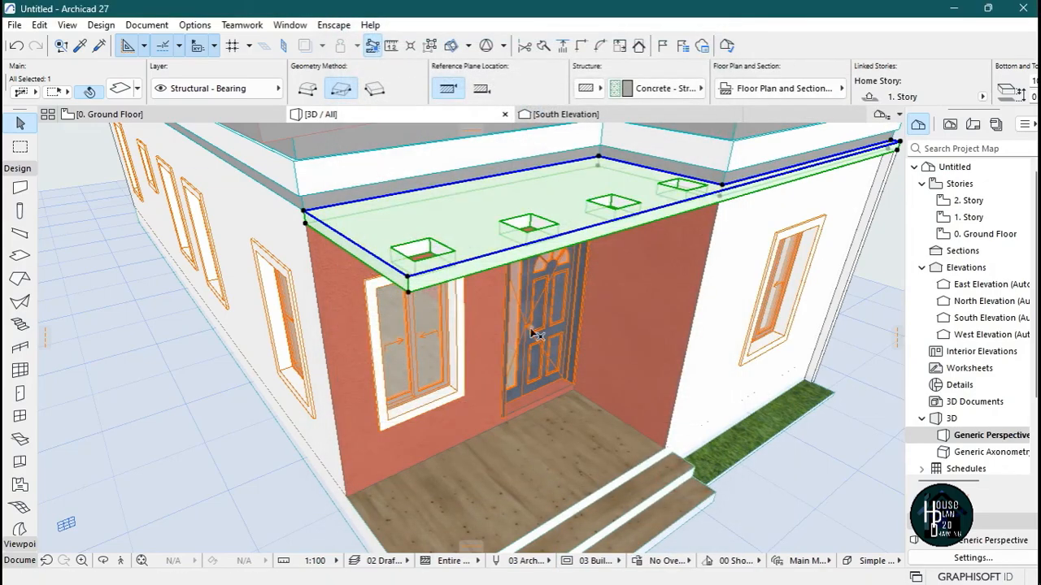
pyautogui.click(276, 456)
pyautogui.click(121, 561)
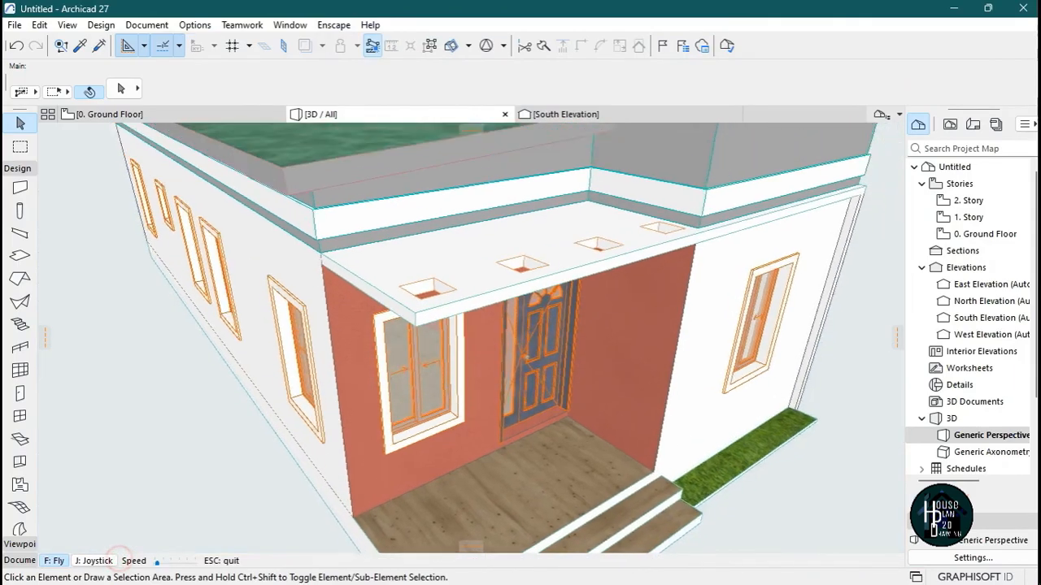
# Examine the finished house exterior in the 3D perspective, from the porch corner around the front facade to the opposite side wall.
pyautogui.press('pagedown')
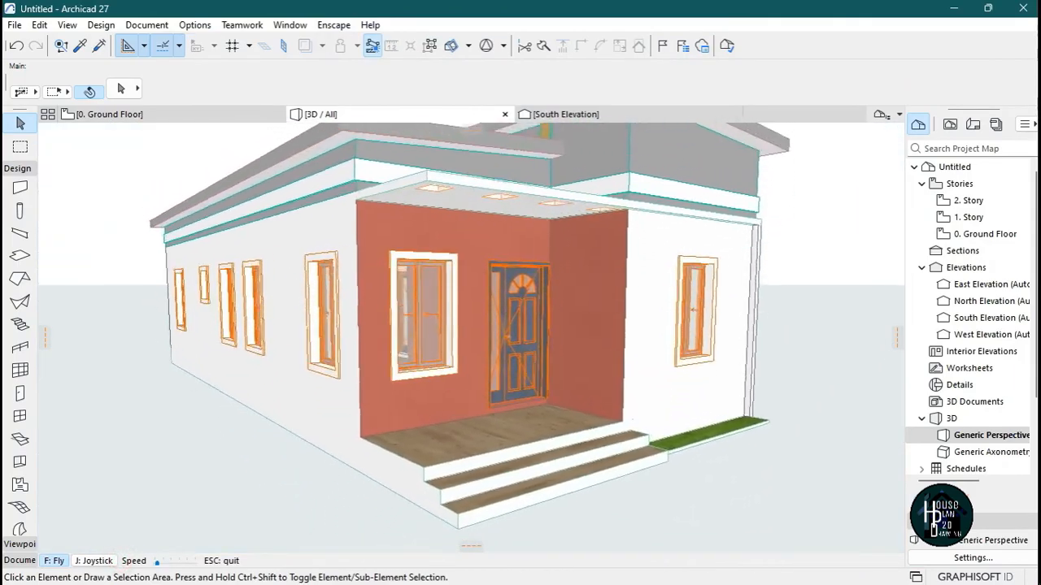
pyautogui.press('Down')
pyautogui.press('Down')
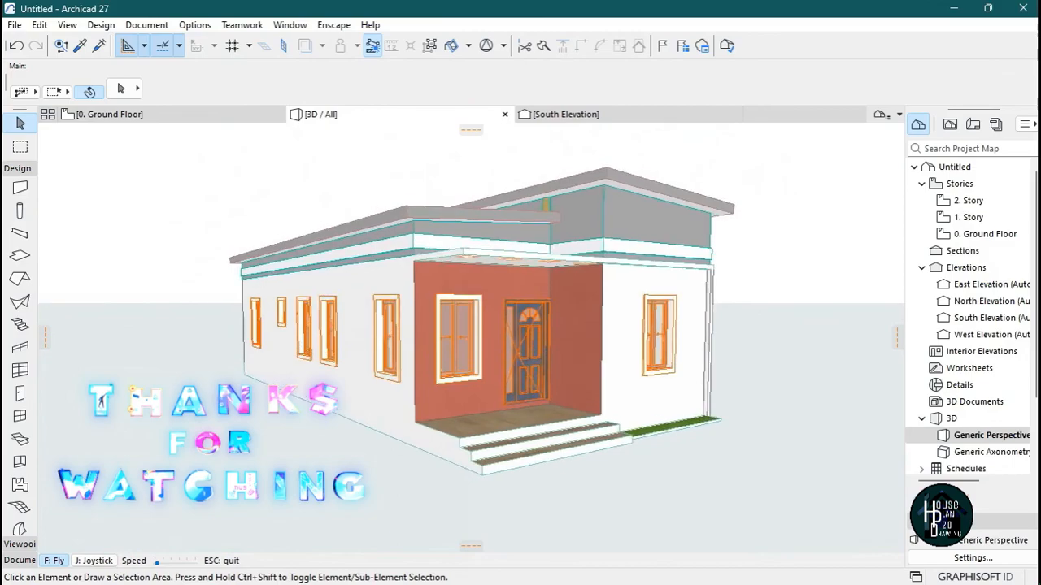
pyautogui.press('Right')
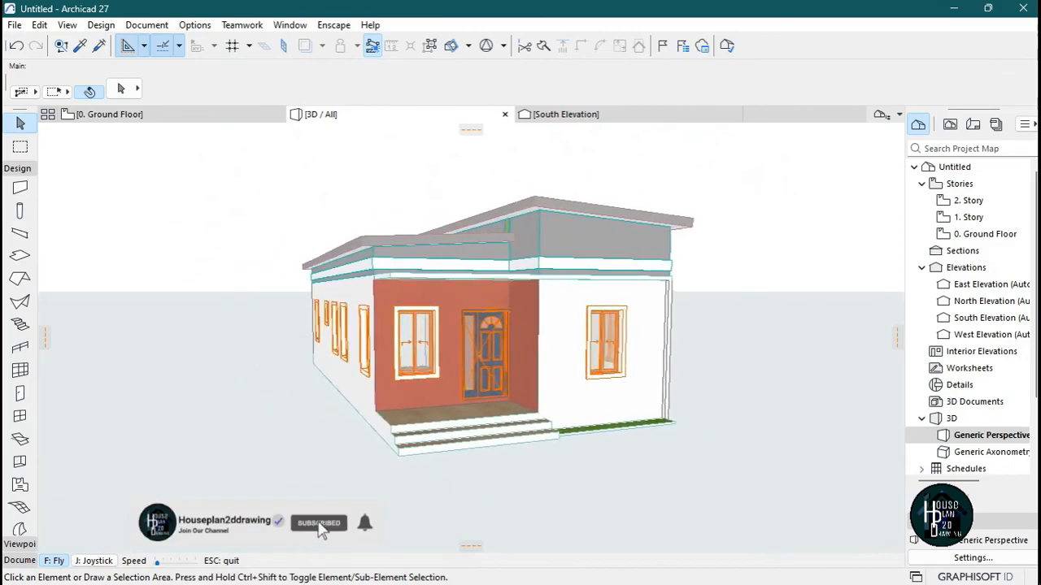
pyautogui.press('Right')
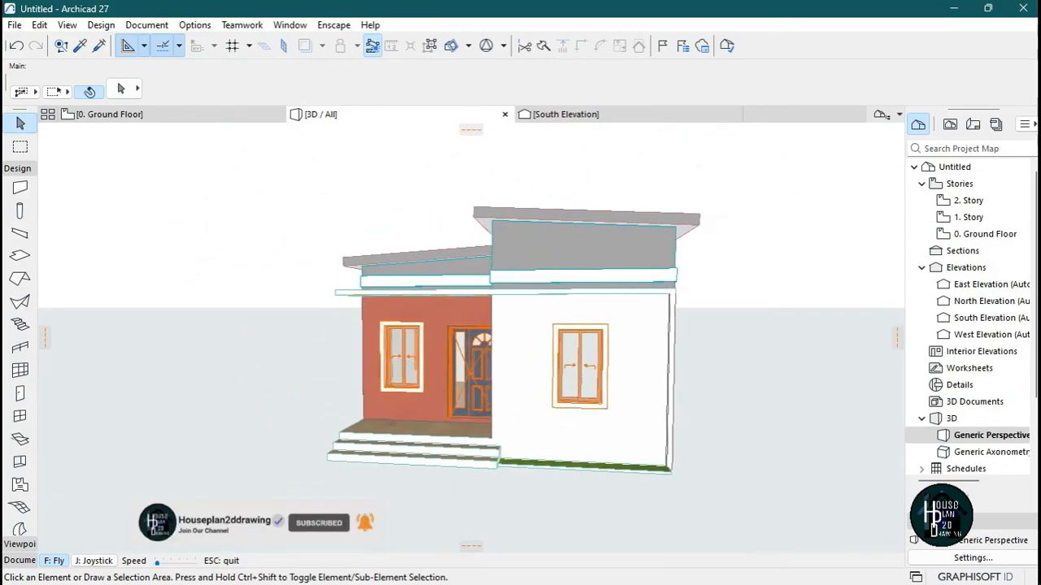
pyautogui.press('Right')
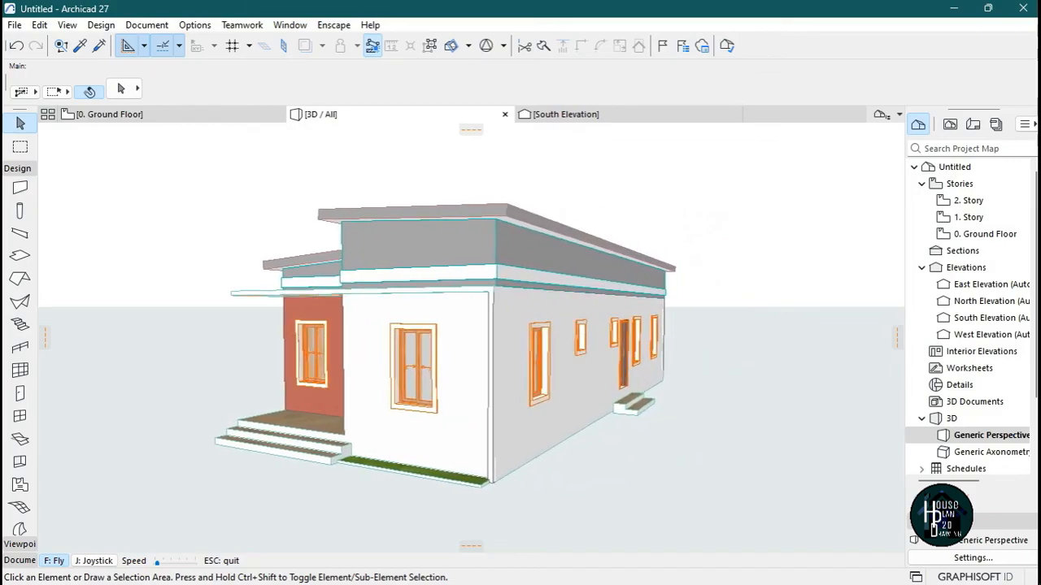
pyautogui.press('Left')
pyautogui.press('Left')
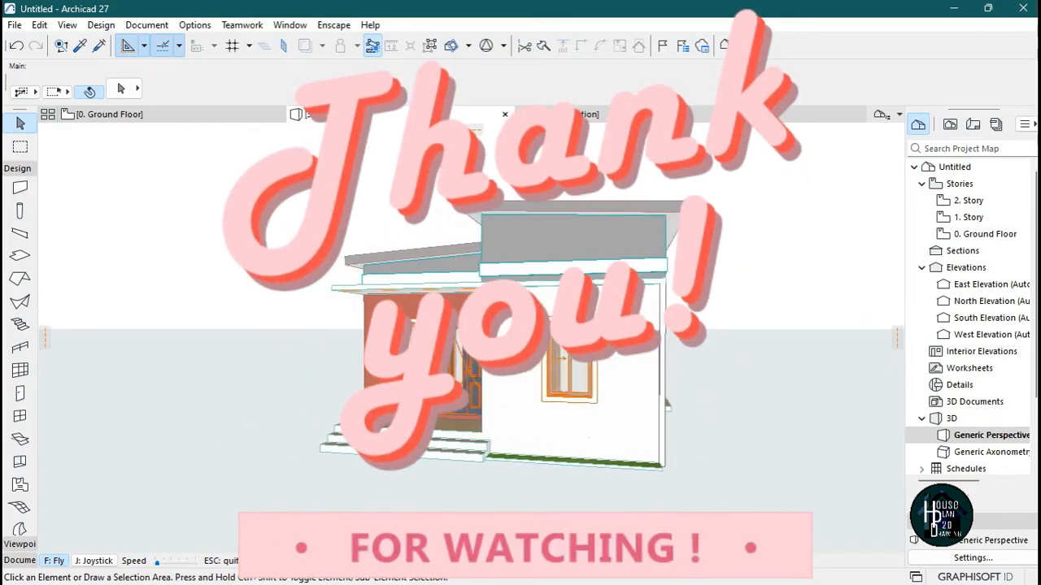